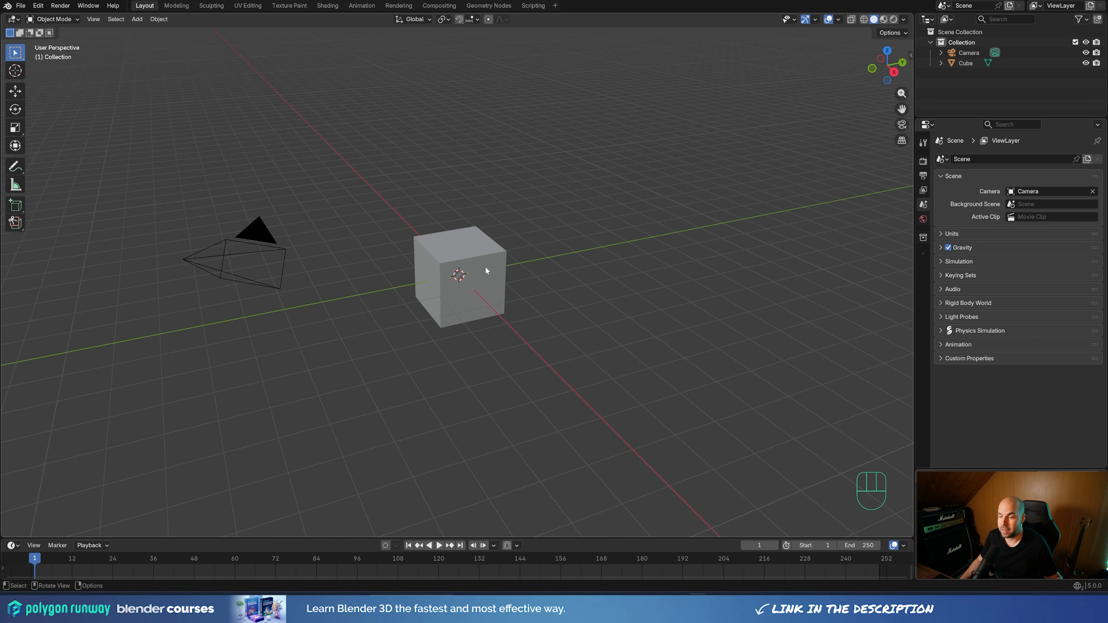
Move the cube's whole mesh up 1 m along Z in Edit Mode so its base sits at the object origin
{"action": "left_click", "coordinate": [486, 270]}
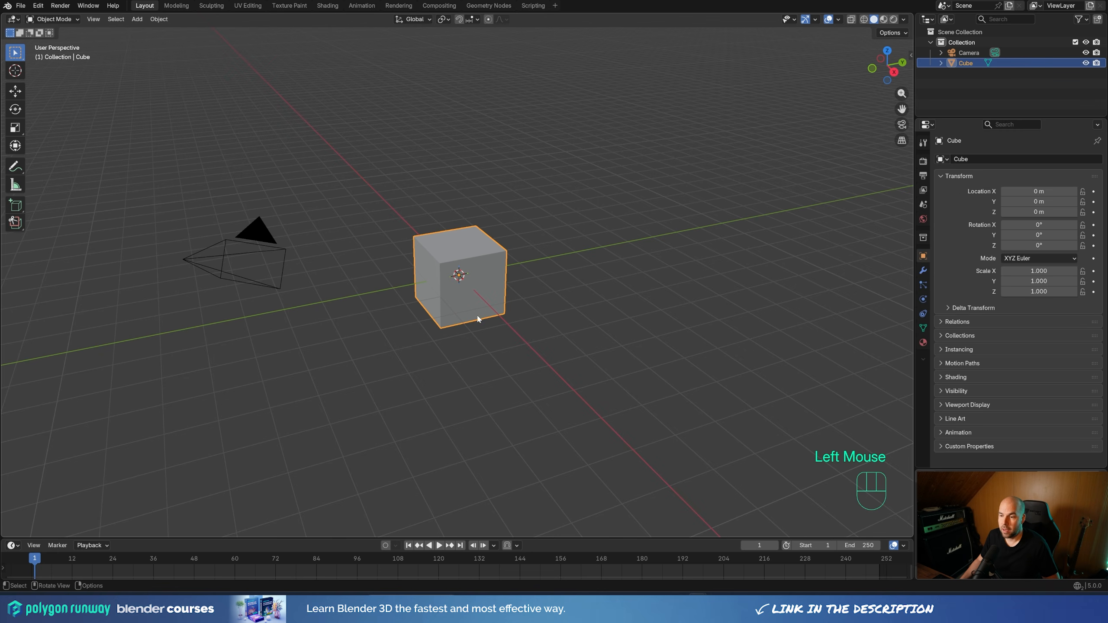
{"action": "middle_click_drag", "start_coordinate": [479, 317], "coordinate": [569, 314]}
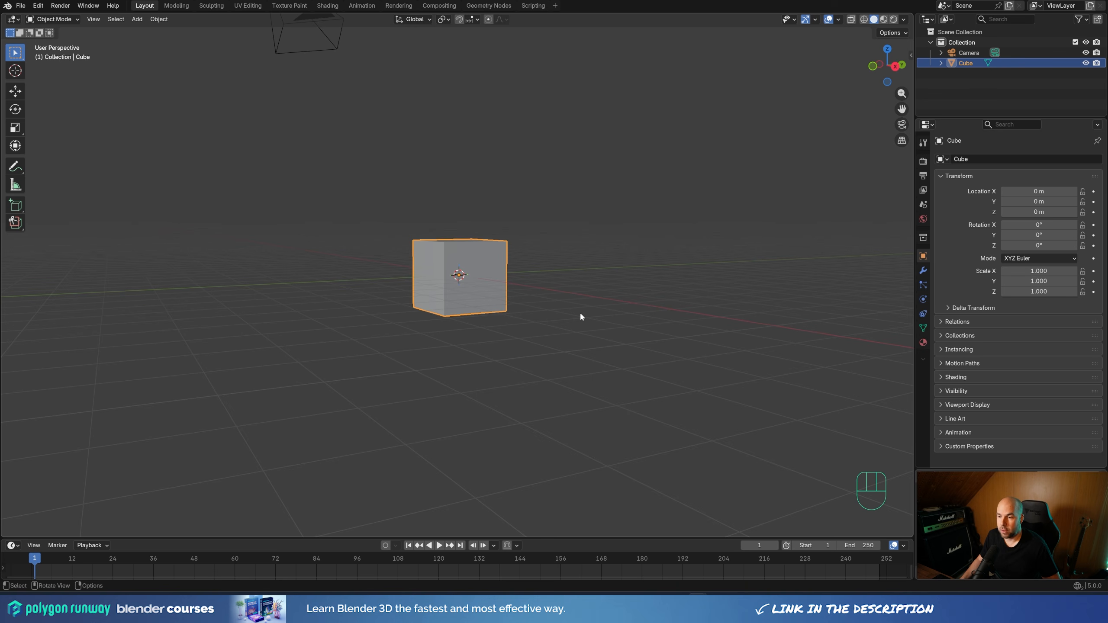
{"action": "key", "text": "Tab"}
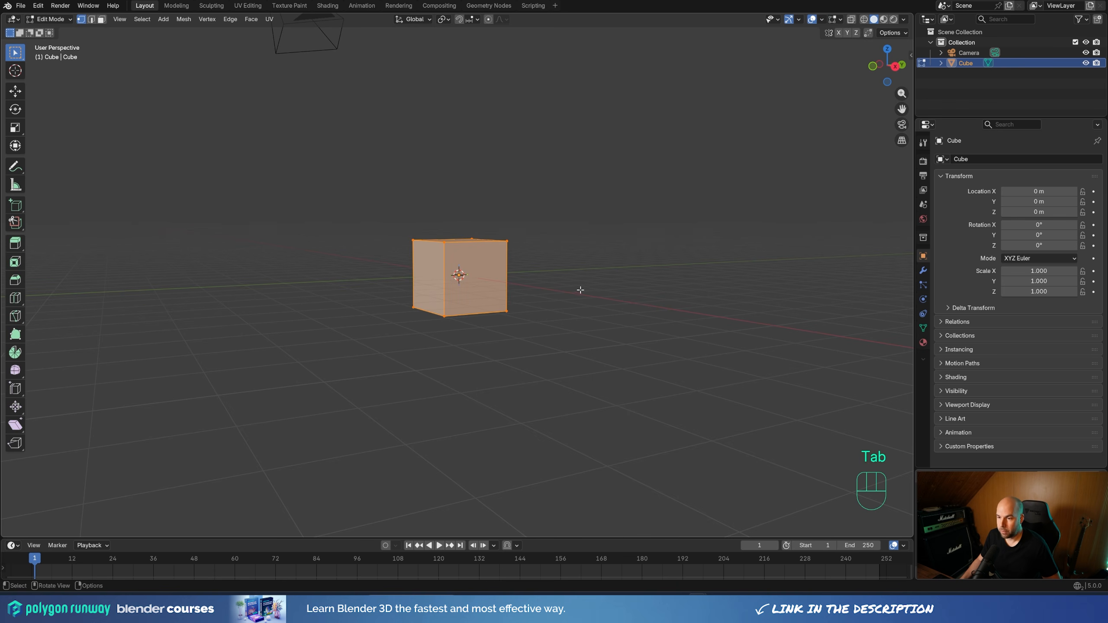
{"action": "key", "text": "g"}
{"action": "key", "text": "z"}
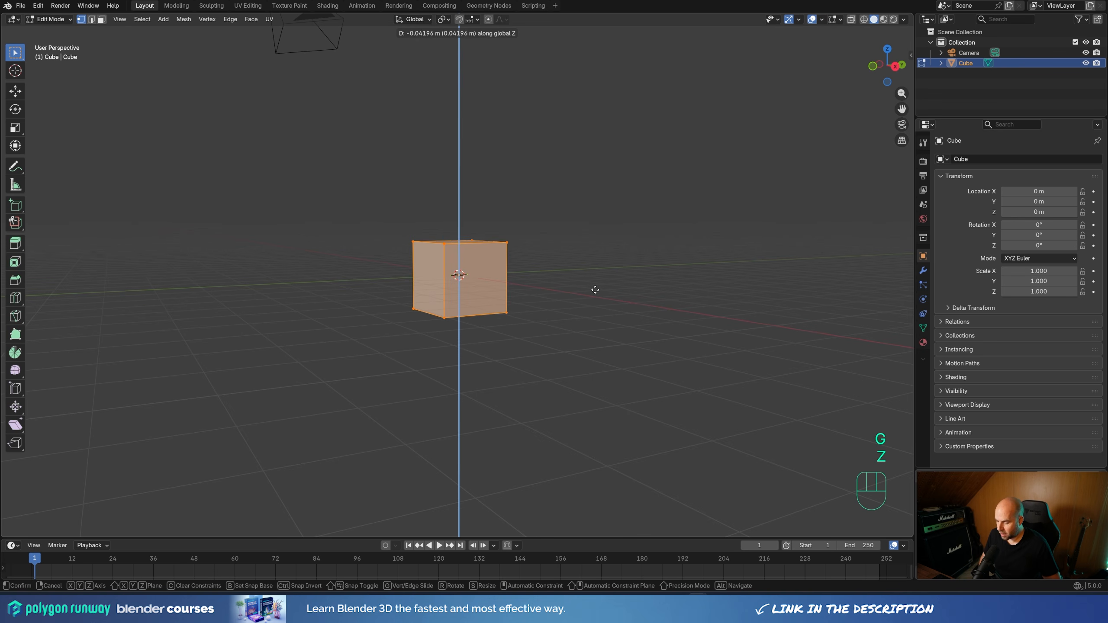
{"action": "key", "text": "KP_1"}
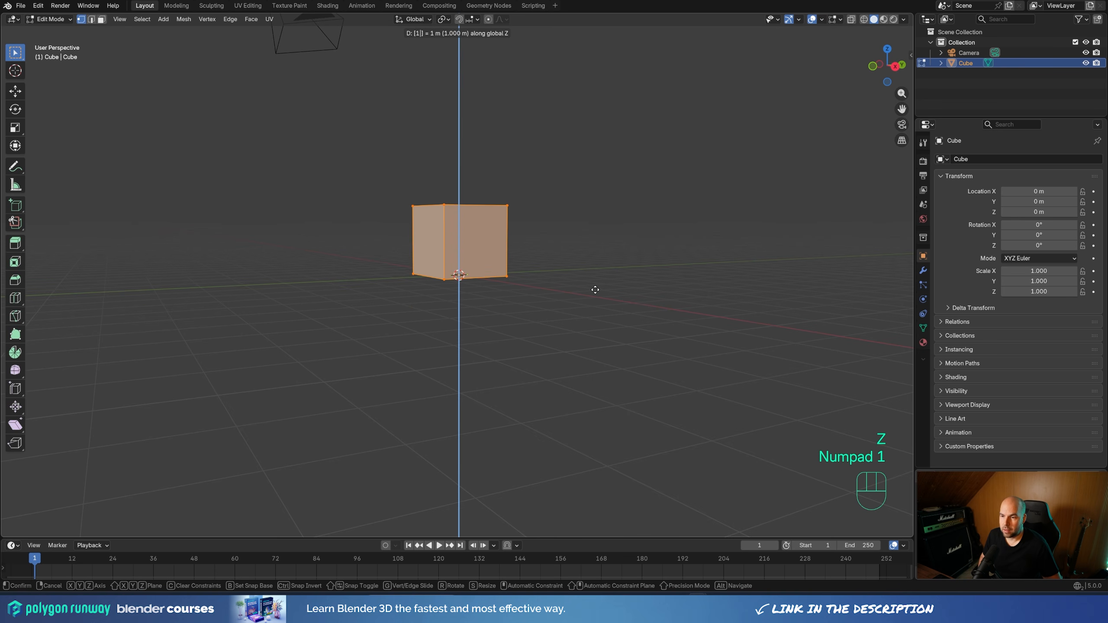
{"action": "key", "text": "KP_Enter"}
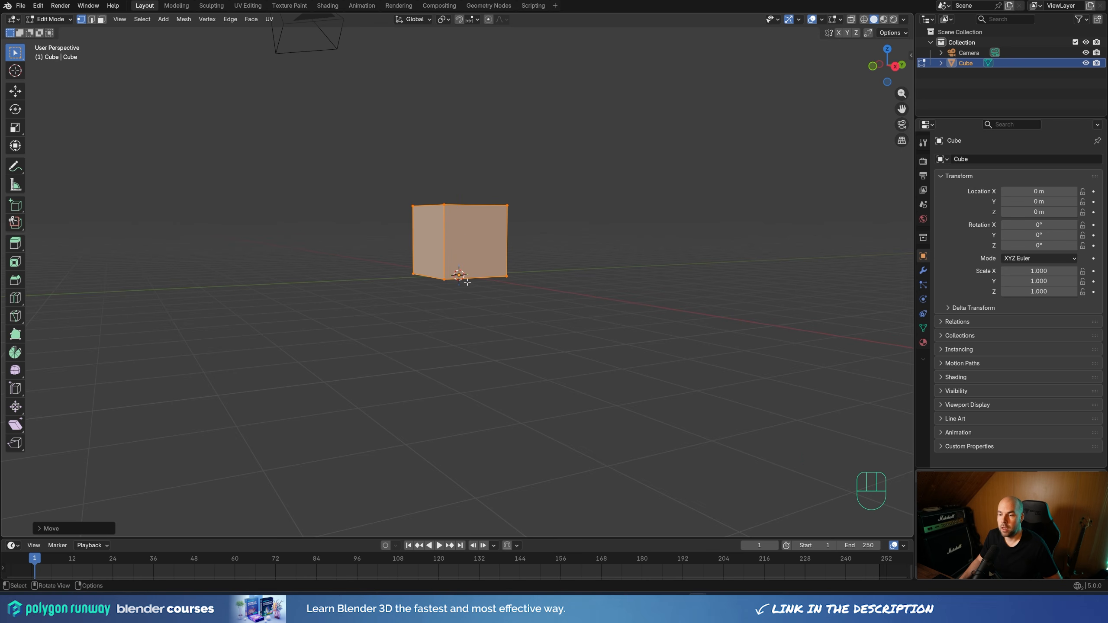
{"action": "middle_click_drag", "start_coordinate": [537, 252], "coordinate": [547, 280]}
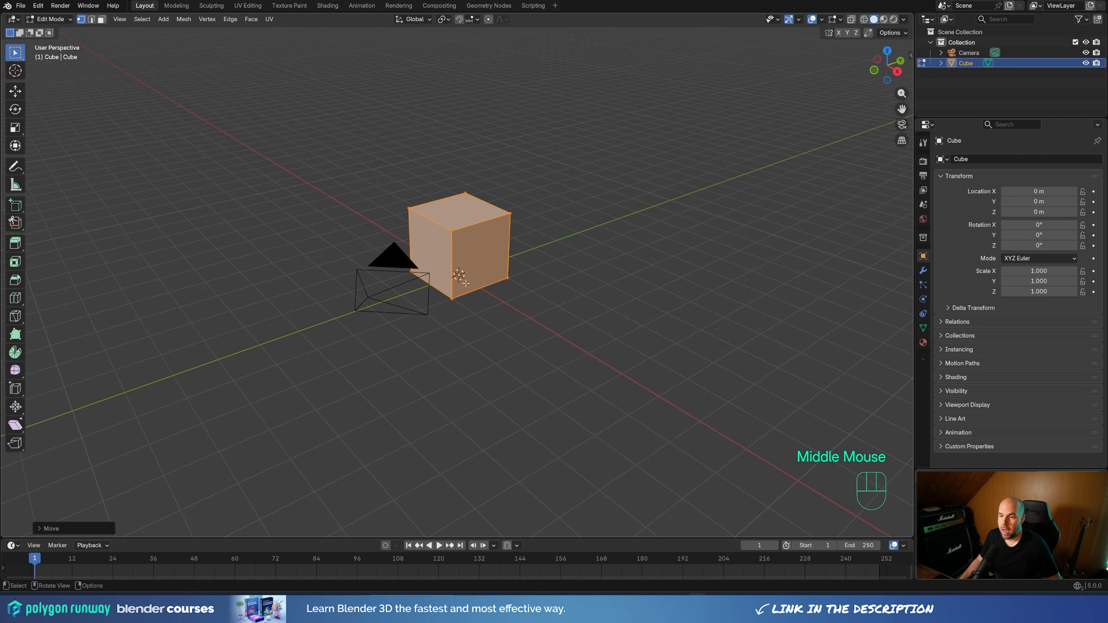
{"action": "key", "text": "Tab"}
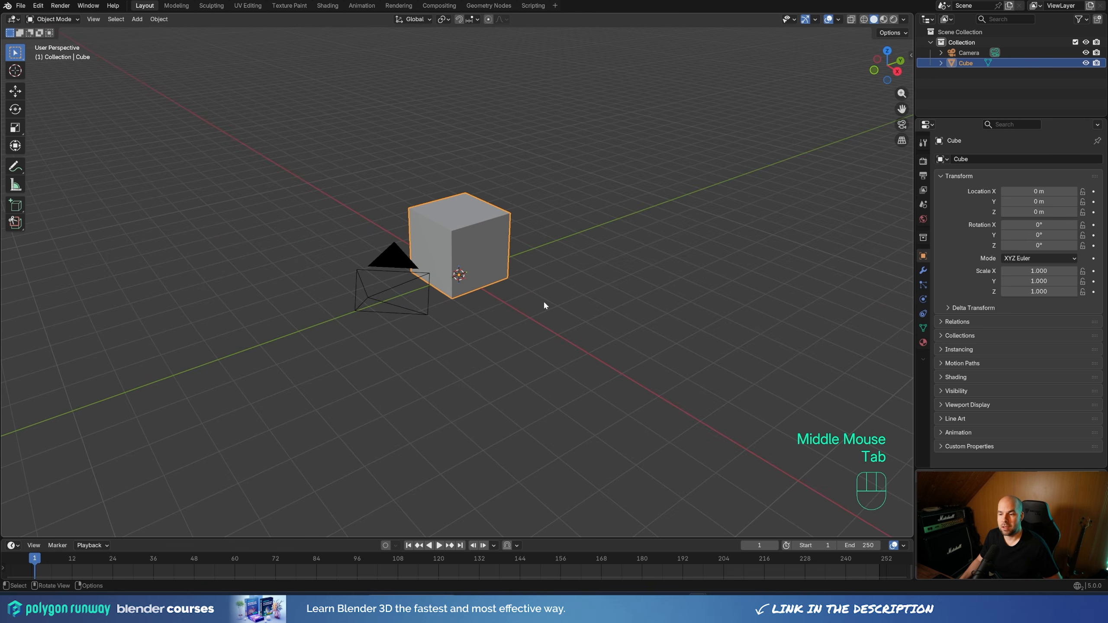
{"action": "mouse_move", "coordinate": [550, 306]}
{"action": "middle_mouse_down"}
{"action": "mouse_move", "coordinate": [559, 305]}
{"action": "mouse_move", "coordinate": [543, 293]}
{"action": "middle_mouse_up"}
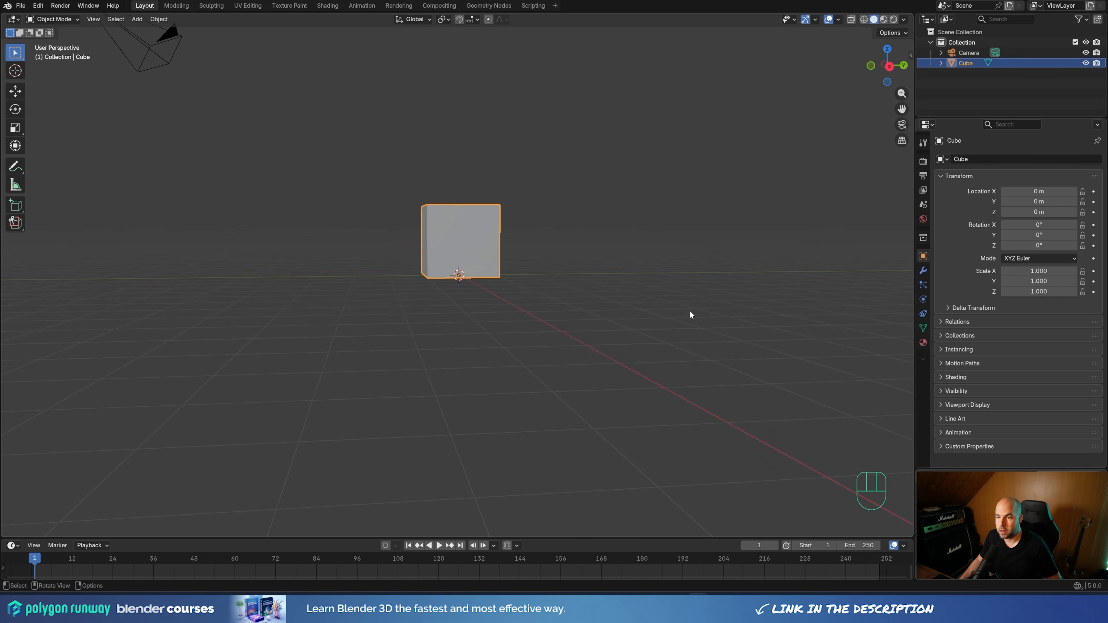
{"action": "key", "text": "s"}
{"action": "key", "text": "Escape"}
{"action": "middle_click_drag", "start_coordinate": [577, 289], "coordinate": [489, 132]}
{"action": "left_click", "coordinate": [440, 19]}
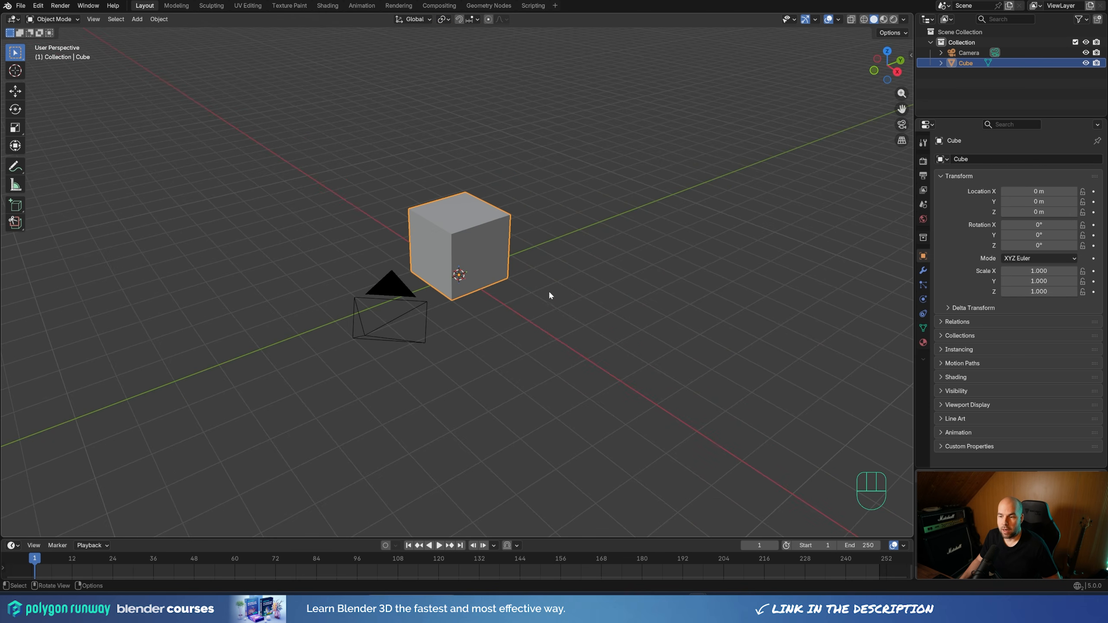
Add a plane mesh at the scene origin beneath the cube
{"action": "scroll", "coordinate": [549, 295], "scroll_direction": "up", "scroll_amount": 2}
{"action": "middle_click_drag", "start_coordinate": [549, 296], "coordinate": [534, 306], "text": "shift"}
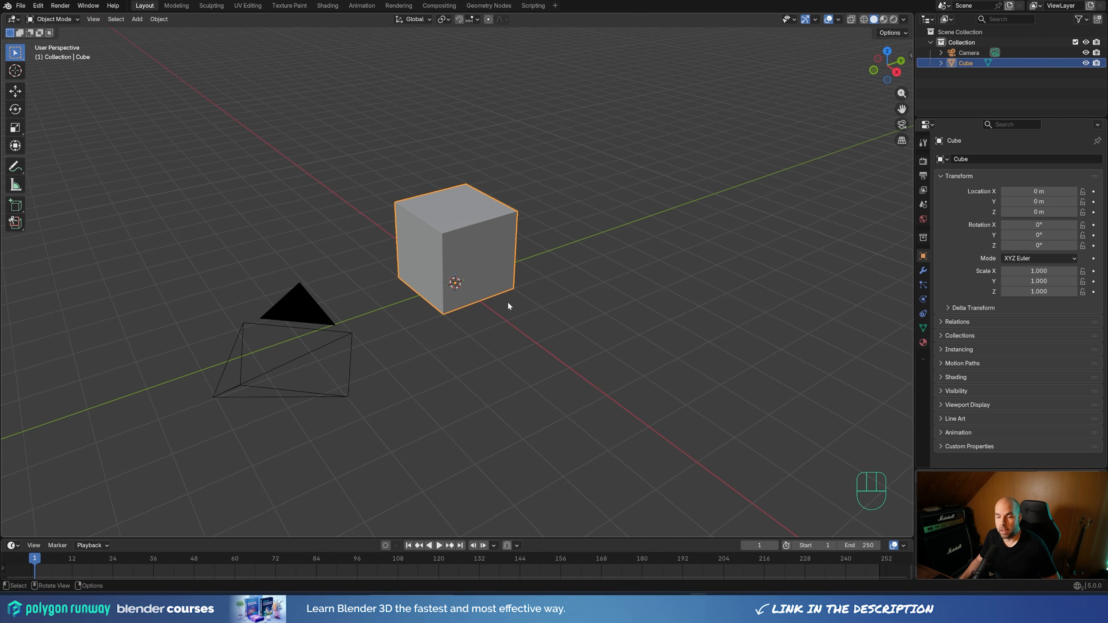
{"action": "scroll", "coordinate": [514, 283], "scroll_direction": "down", "scroll_amount": 2}
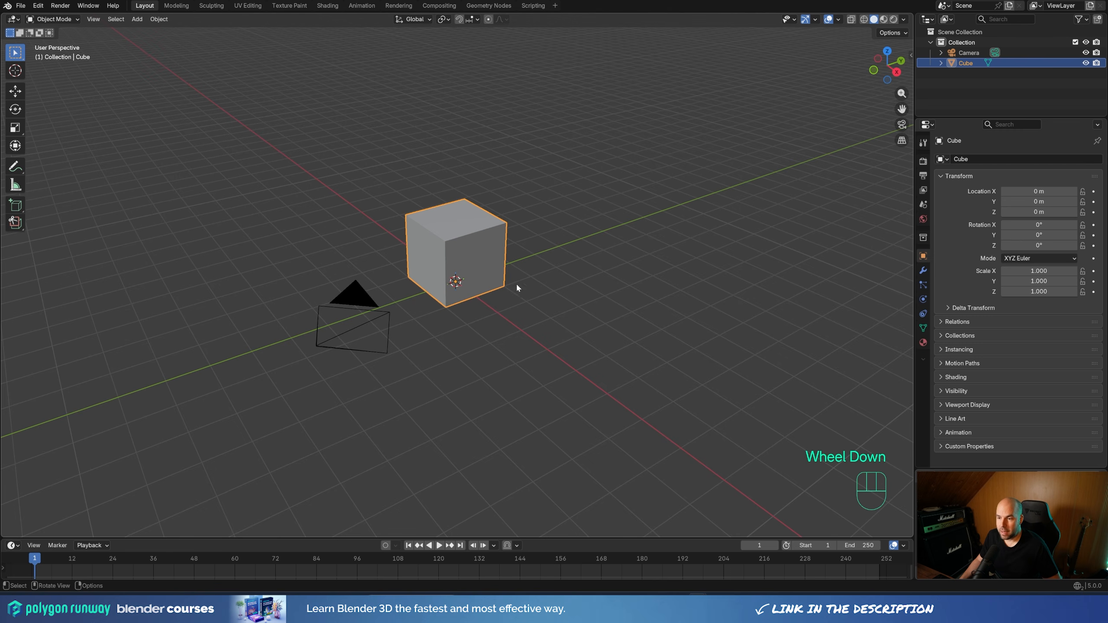
{"action": "key", "text": "shift+a"}
{"action": "mouse_move", "coordinate": [519, 292]}
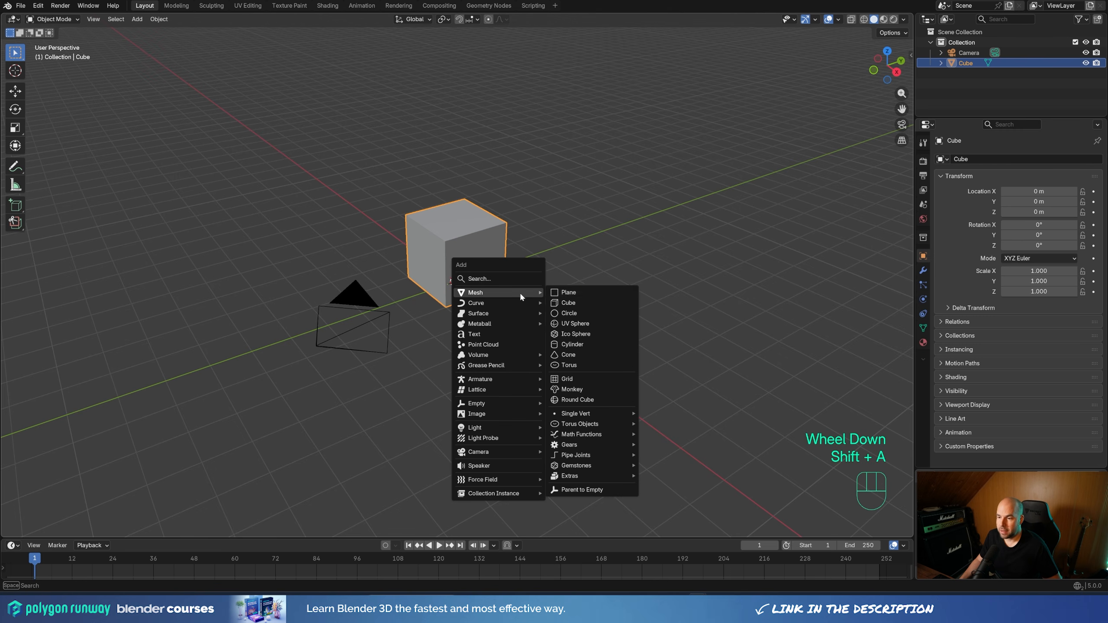
{"action": "left_click", "coordinate": [571, 294]}
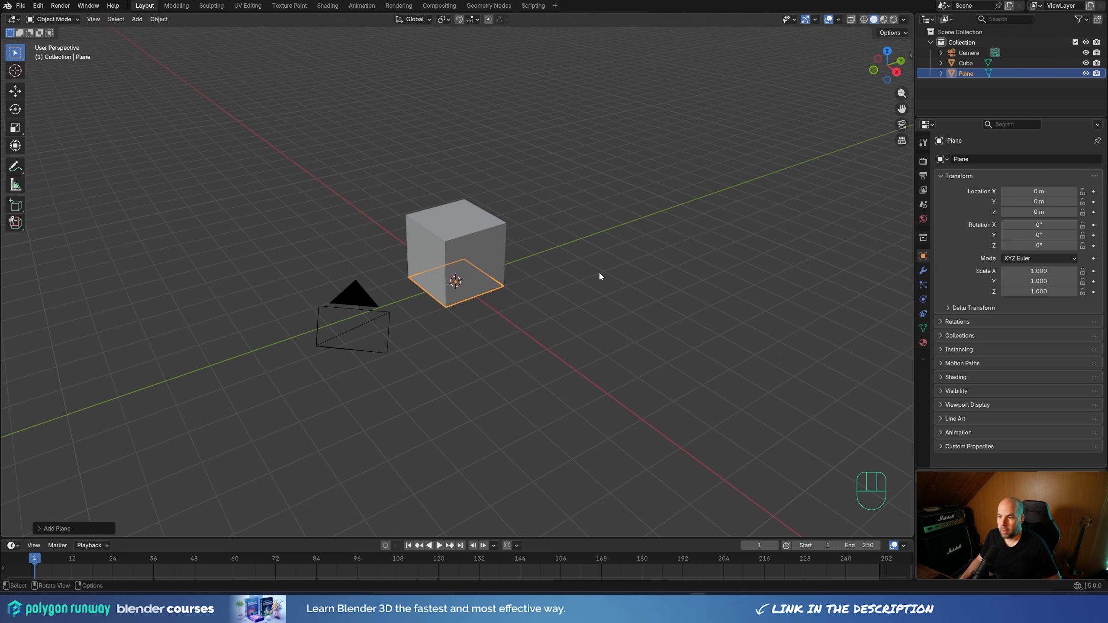
Scale the plane's geometry uniformly by 4 in Edit Mode
{"action": "key", "text": "Tab"}
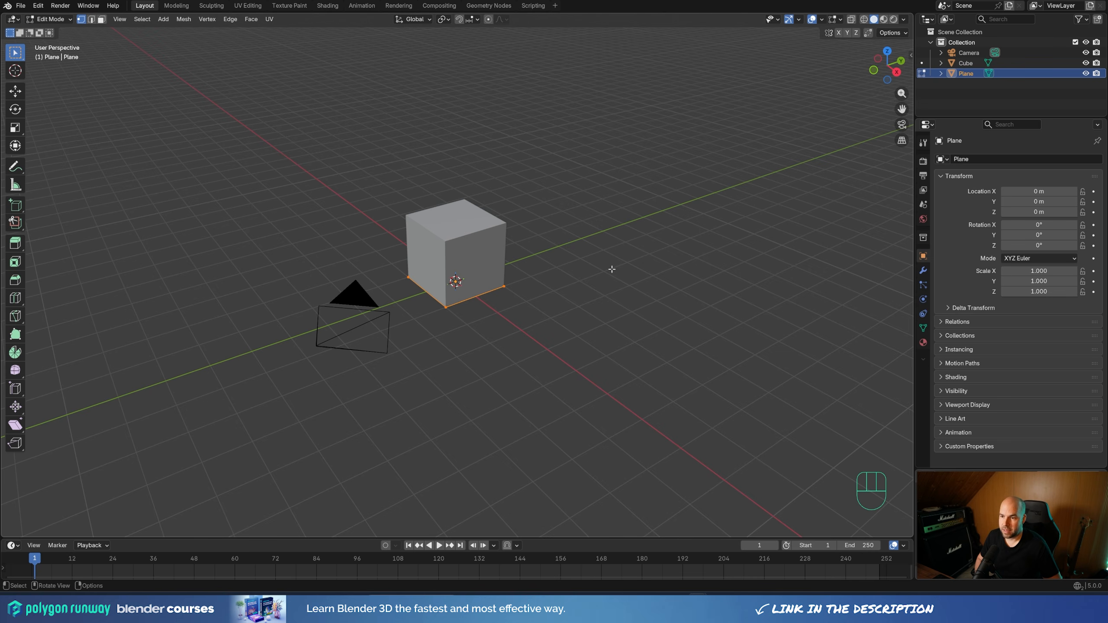
{"action": "key", "text": "s"}
{"action": "key", "text": "KP_4"}
{"action": "key", "text": "KP_Enter"}
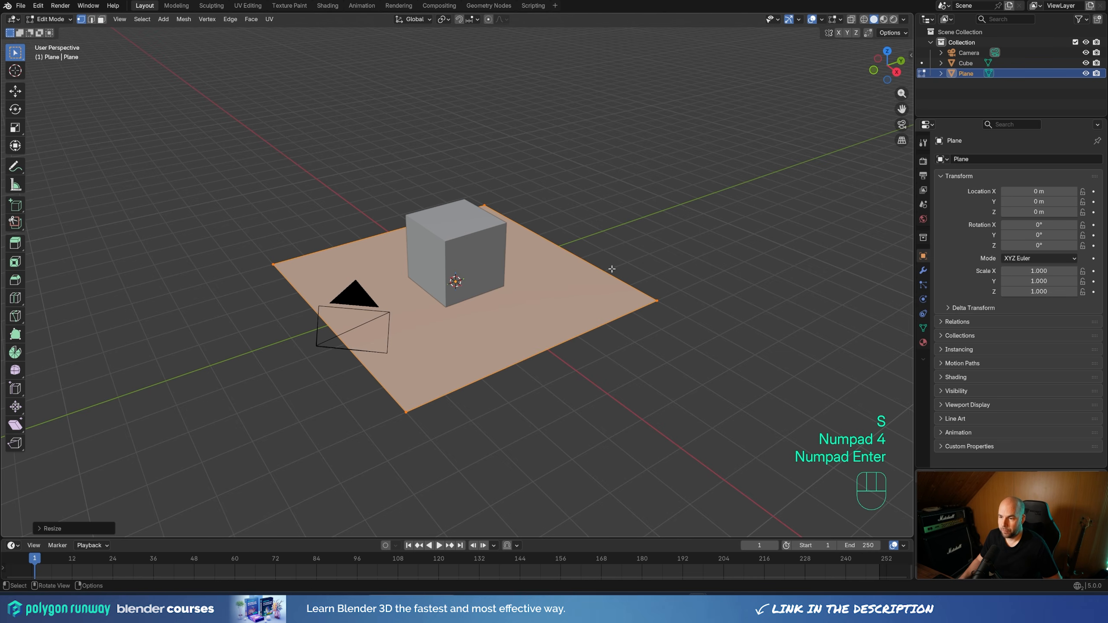
Round the plane's four corners with a vertex bevel of about 1.48 m and 8 segments
{"action": "middle_click_drag", "start_coordinate": [630, 376], "coordinate": [601, 376]}
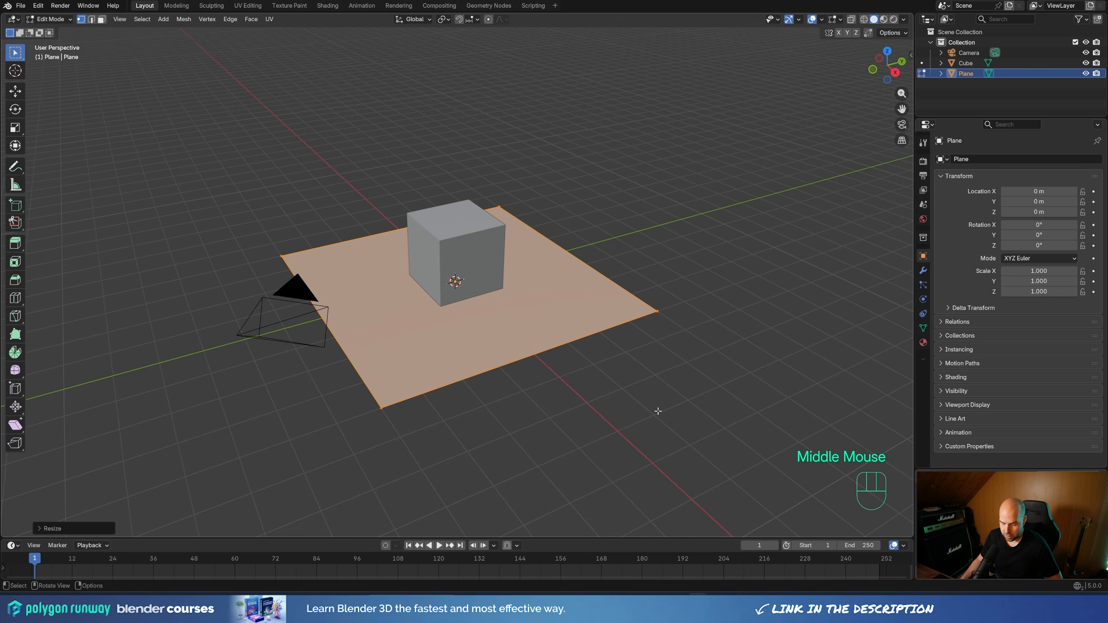
{"action": "key", "text": "ctrl+shift+b"}
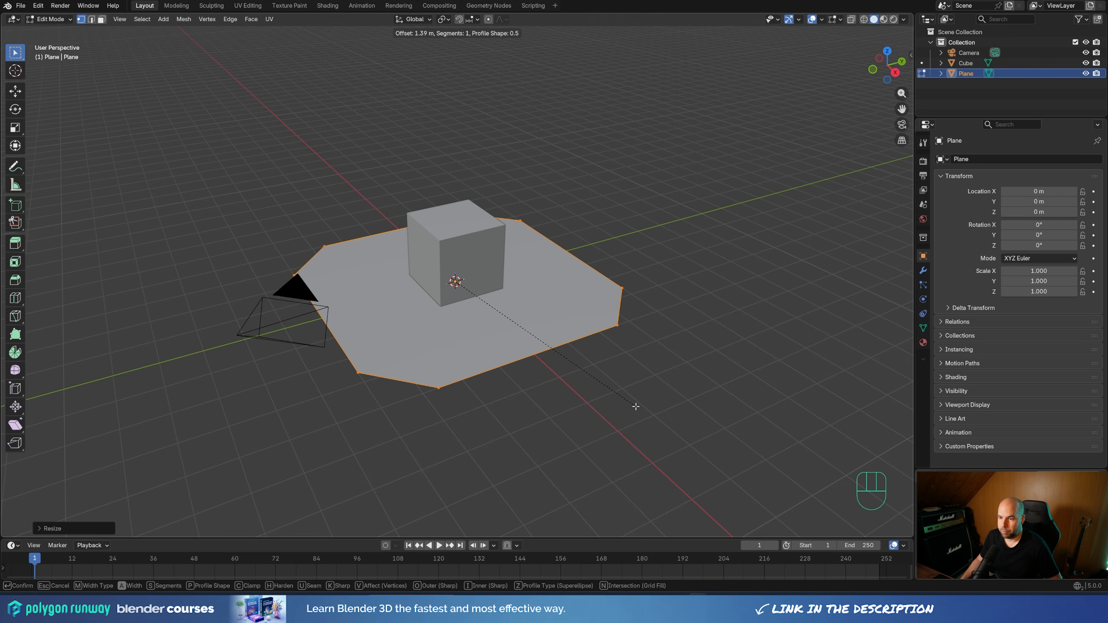
{"action": "scroll", "coordinate": [638, 406], "scroll_direction": "up", "scroll_amount": 1}
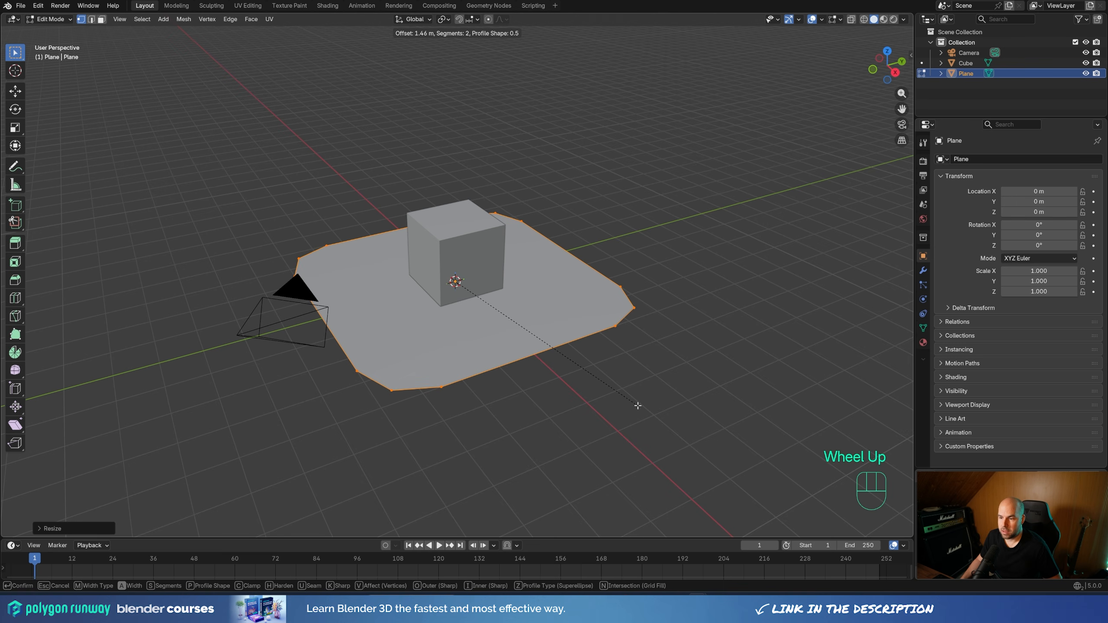
{"action": "scroll", "coordinate": [638, 406], "scroll_direction": "up", "scroll_amount": 5}
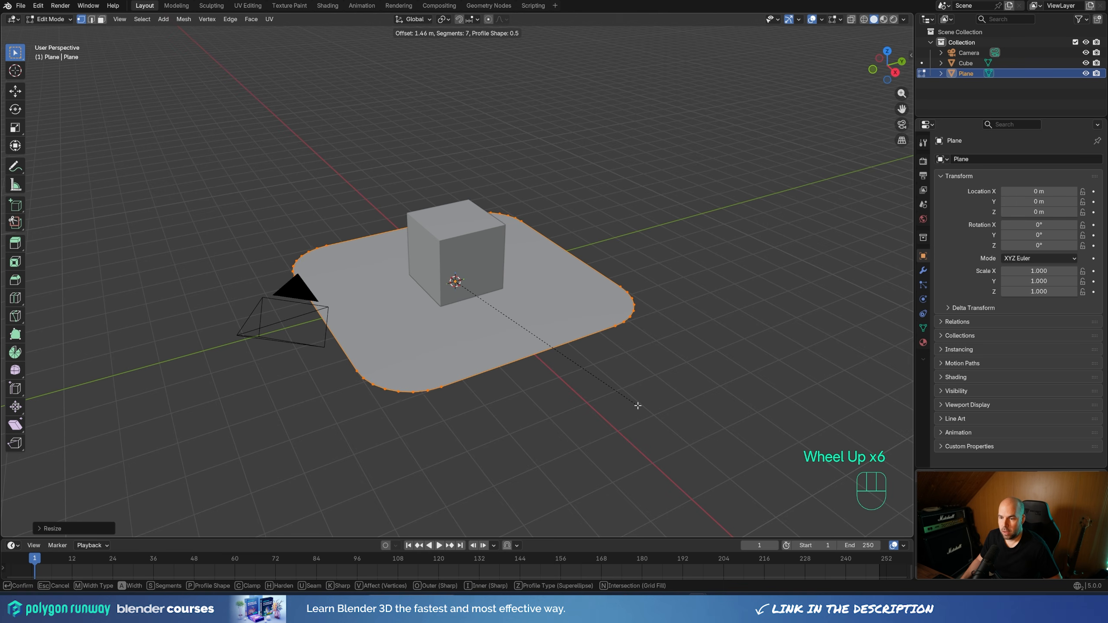
{"action": "scroll", "coordinate": [640, 406], "scroll_direction": "up", "scroll_amount": 1}
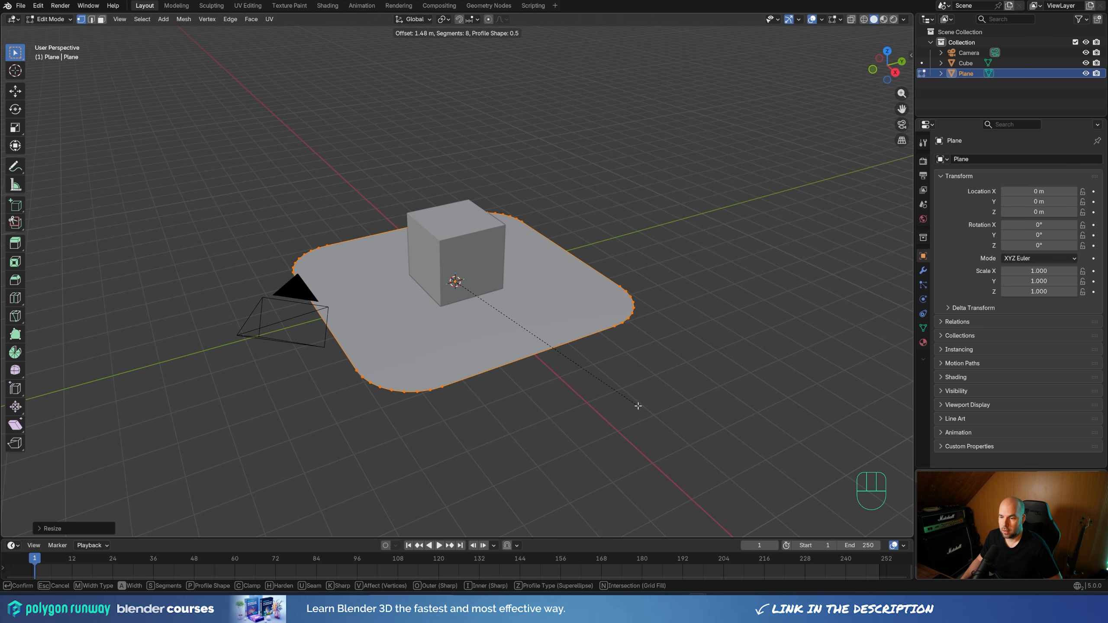
{"action": "left_click", "coordinate": [533, 406]}
Extrude the rounded plane downward about 0.28 m to give the platform thickness
{"action": "middle_click_drag", "start_coordinate": [537, 403], "coordinate": [485, 308]}
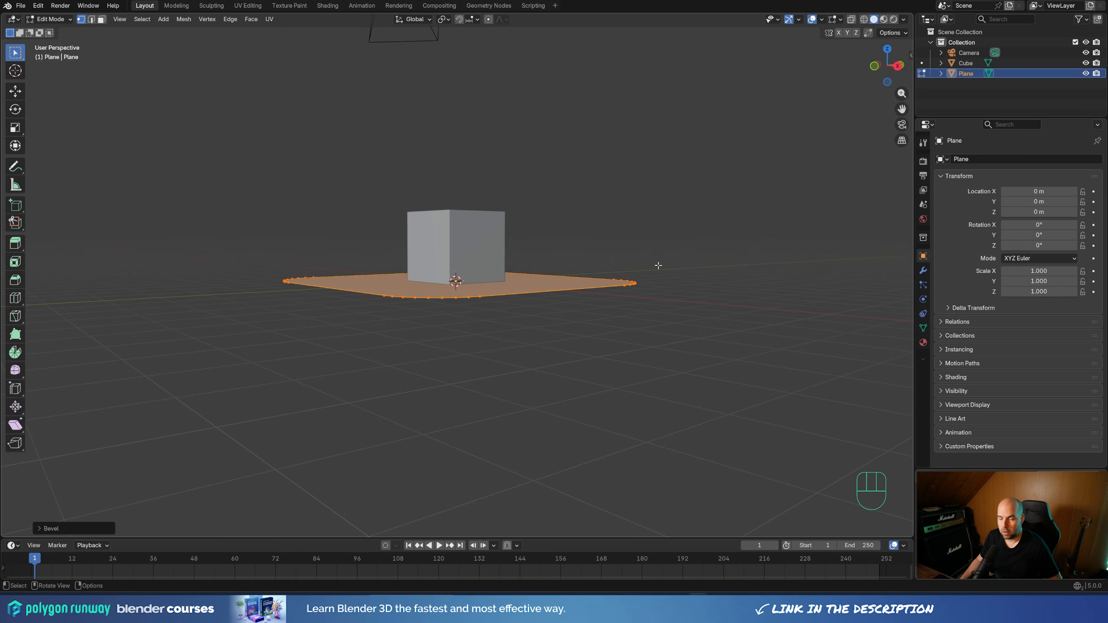
{"action": "key", "text": "e"}
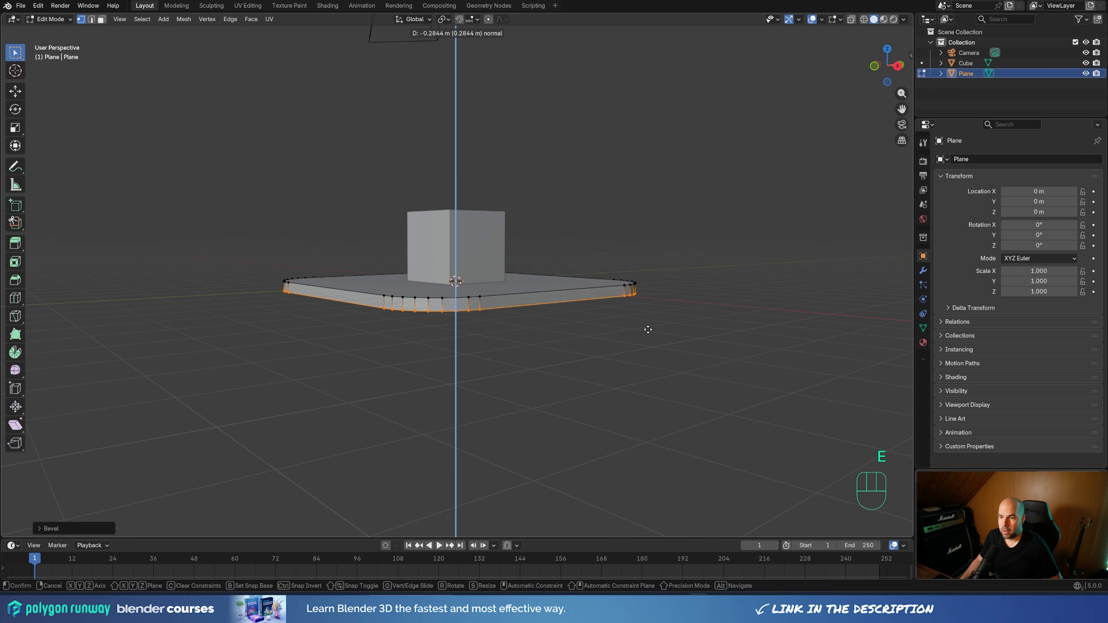
{"action": "left_click", "coordinate": [648, 330]}
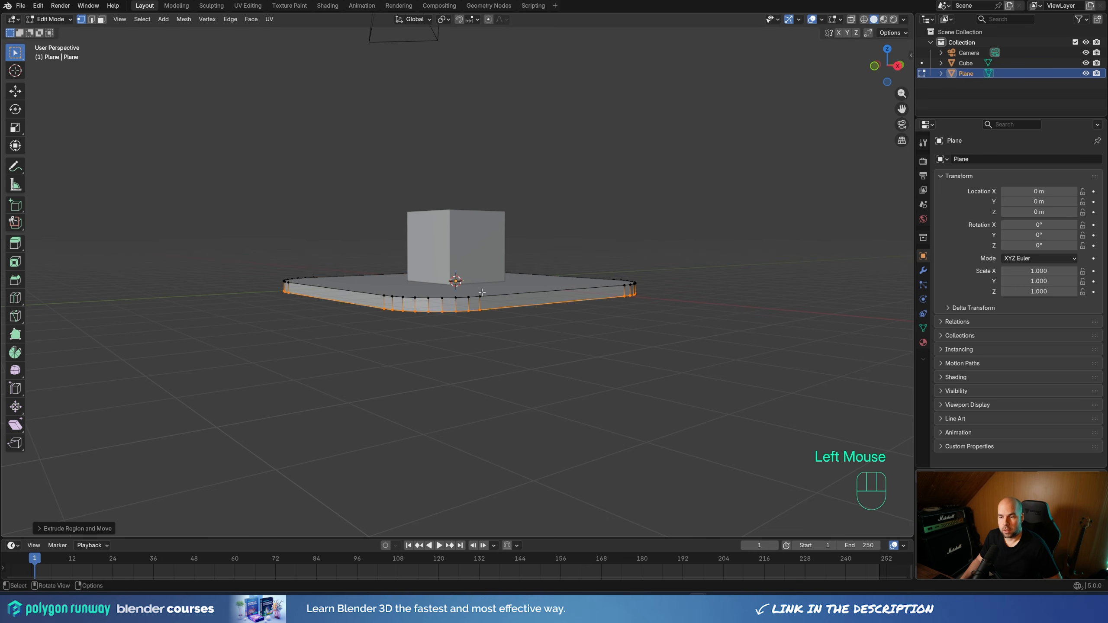
Turn on the Face Orientation overlay to check the platform's normals
{"action": "middle_click_drag", "start_coordinate": [724, 167], "coordinate": [727, 182]}
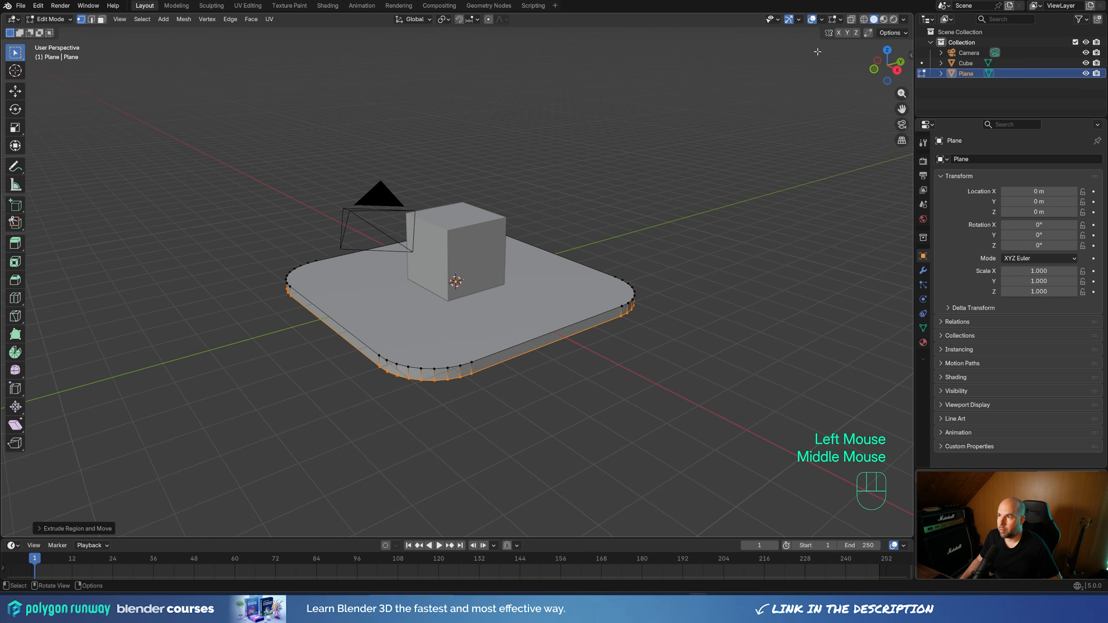
{"action": "left_click", "coordinate": [822, 20]}
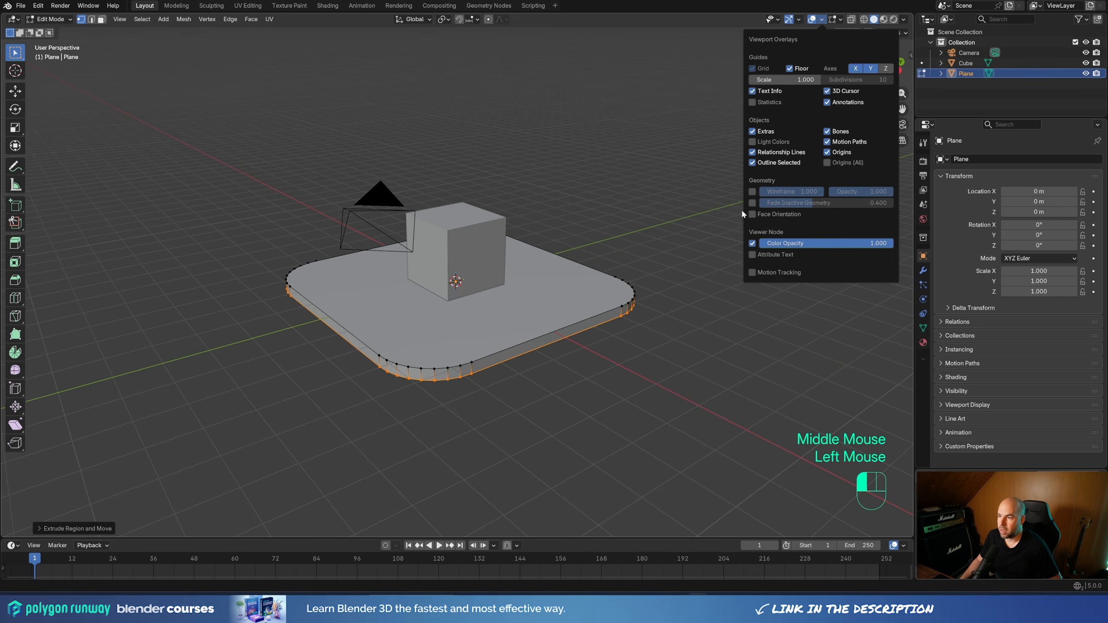
{"action": "left_click", "coordinate": [752, 214]}
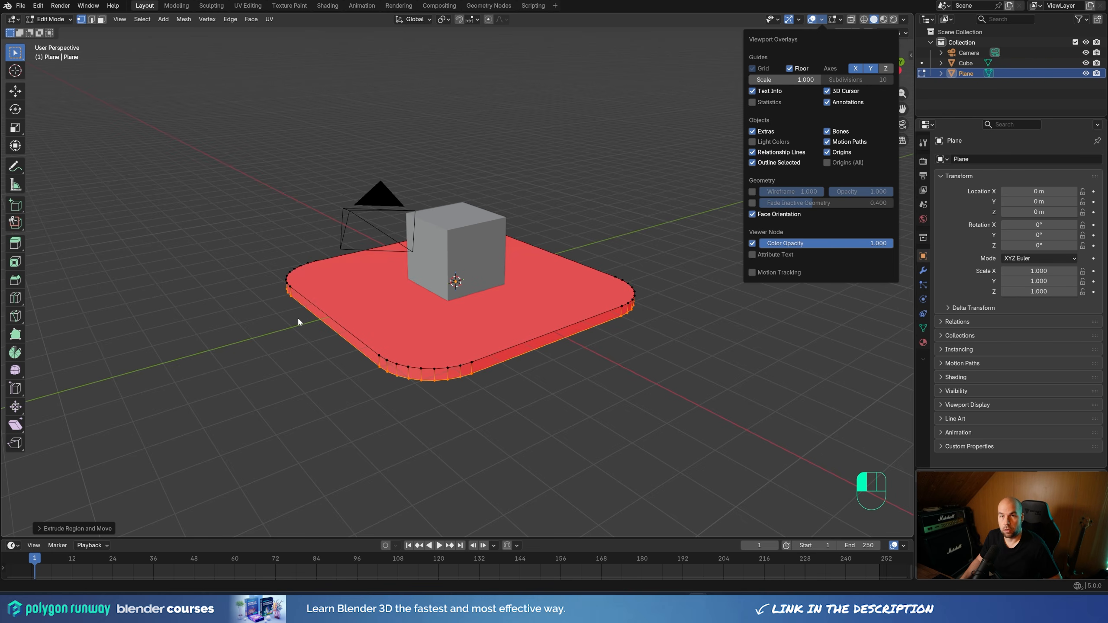
{"action": "left_click", "coordinate": [659, 353]}
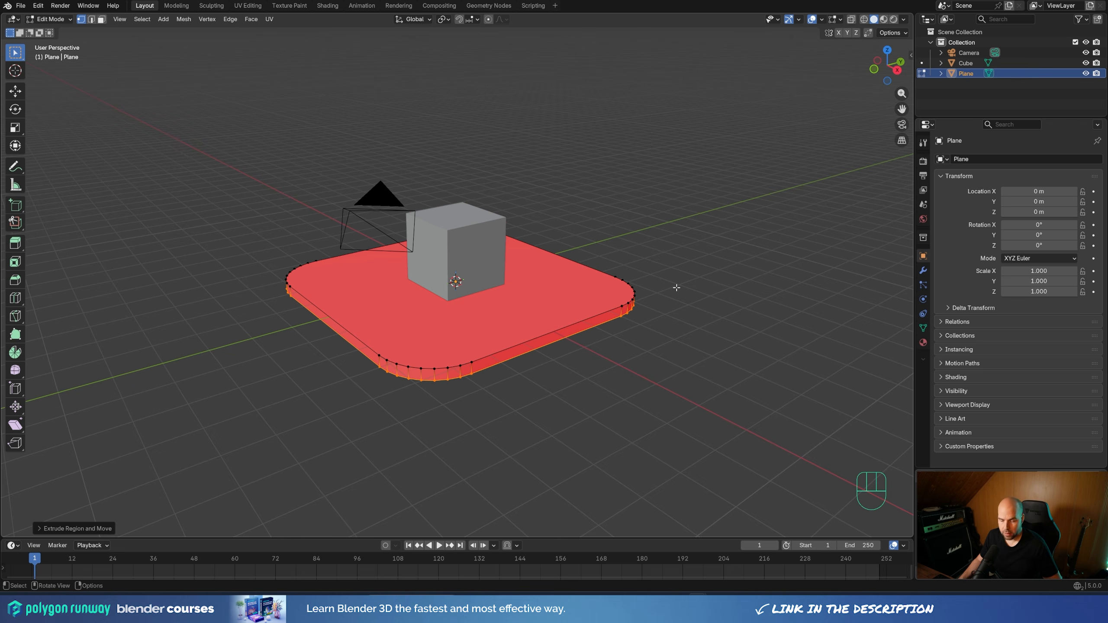
Recalculate the normals of all the platform's faces to point outside and return to Object Mode
{"action": "key", "text": "a"}
{"action": "key", "text": "shift"}
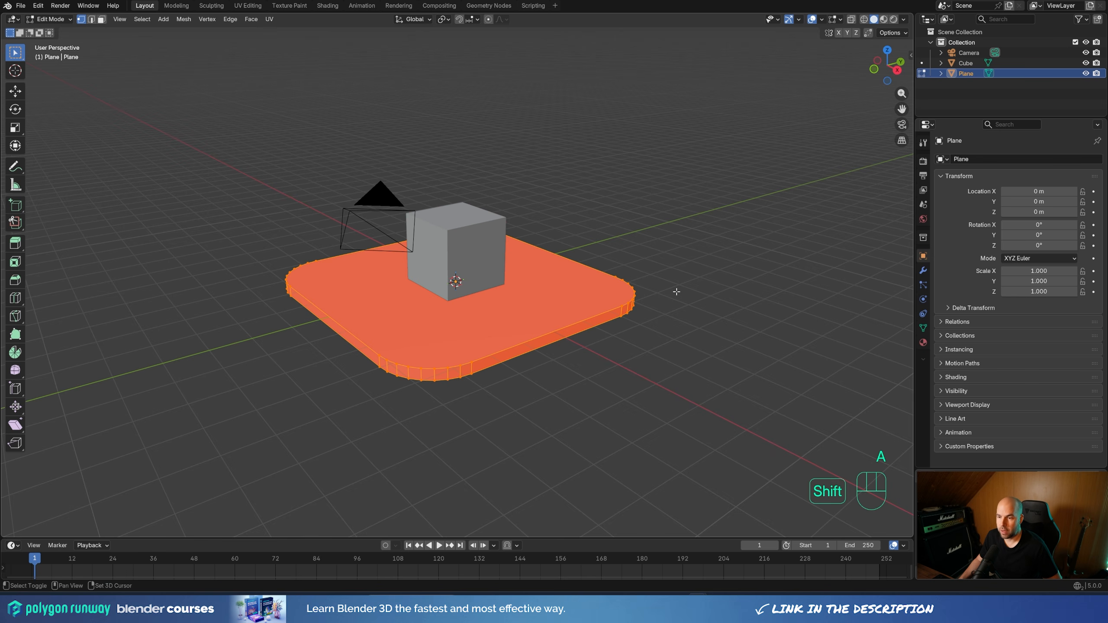
{"action": "key", "text": "shift+n"}
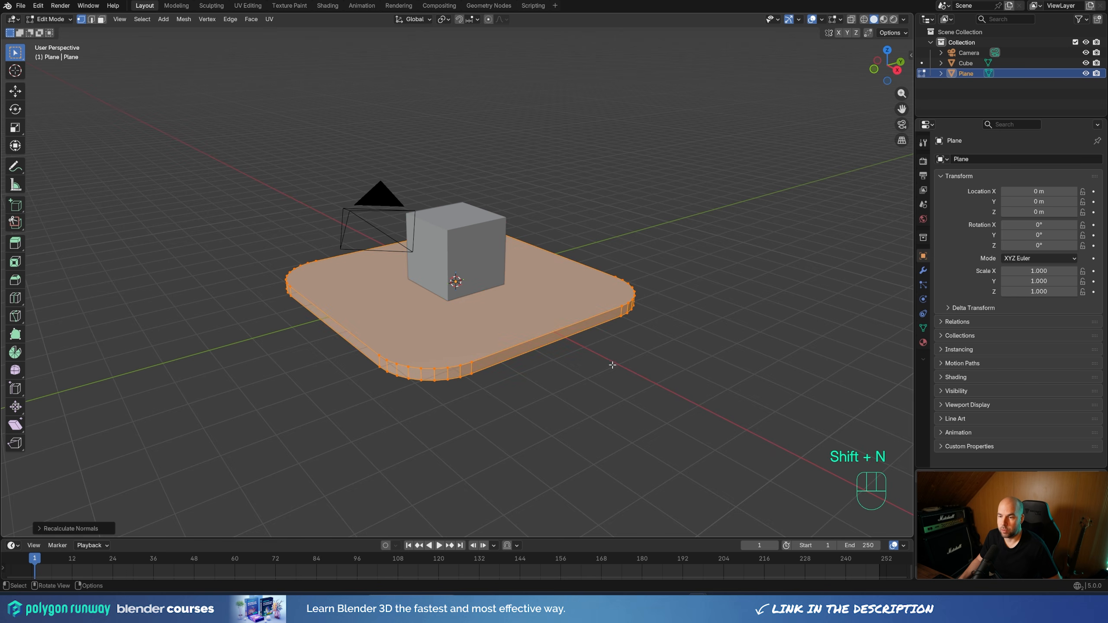
{"action": "left_click", "coordinate": [822, 20]}
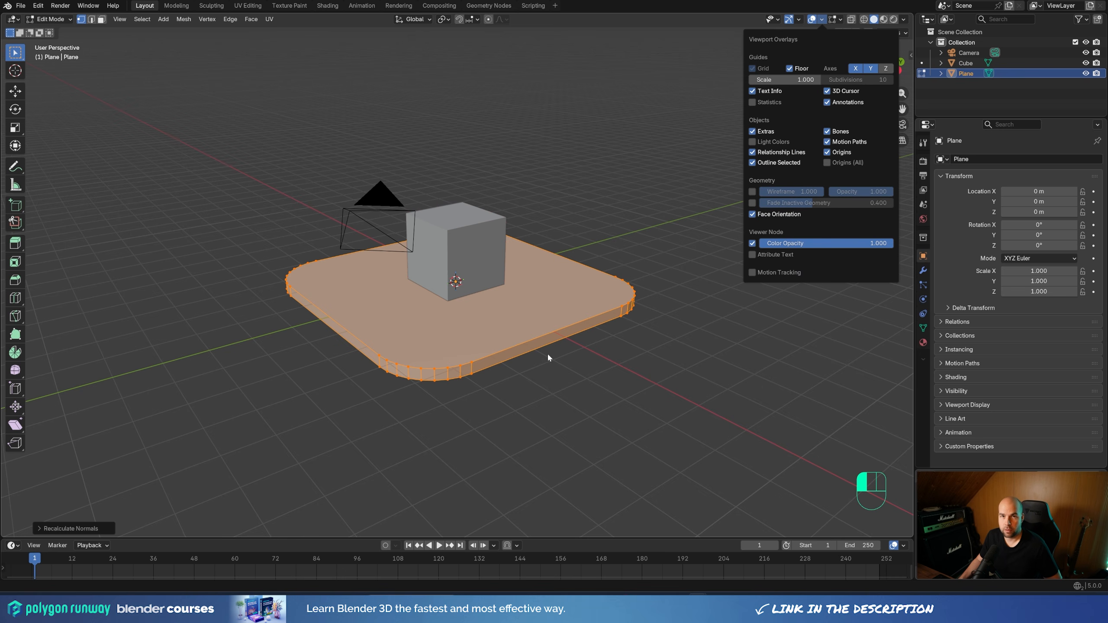
{"action": "left_click", "coordinate": [627, 173]}
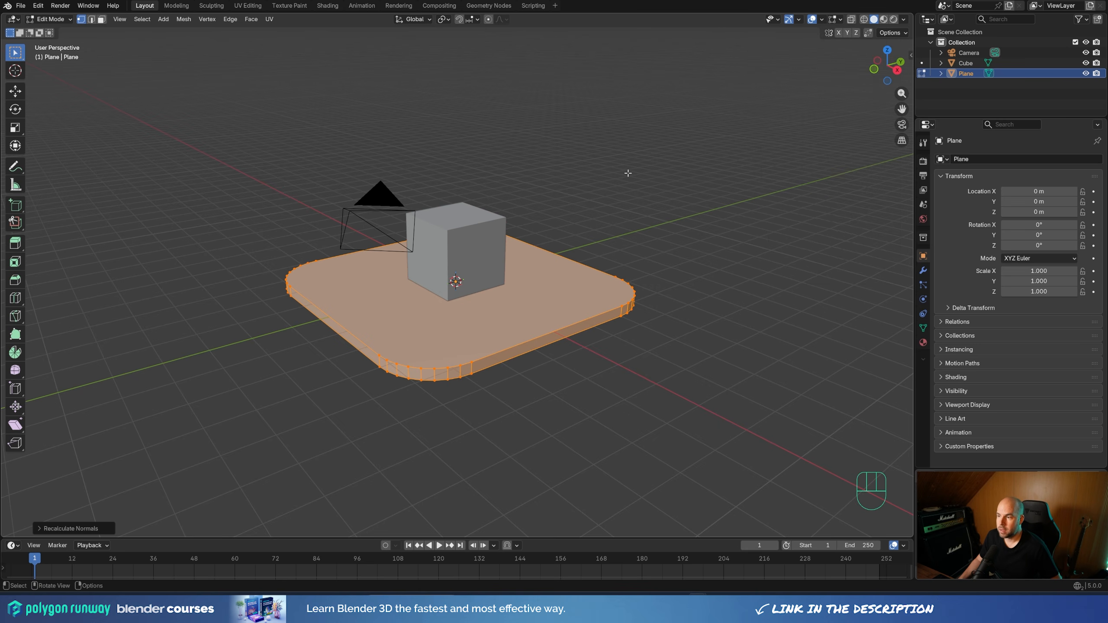
{"action": "key", "text": "Tab"}
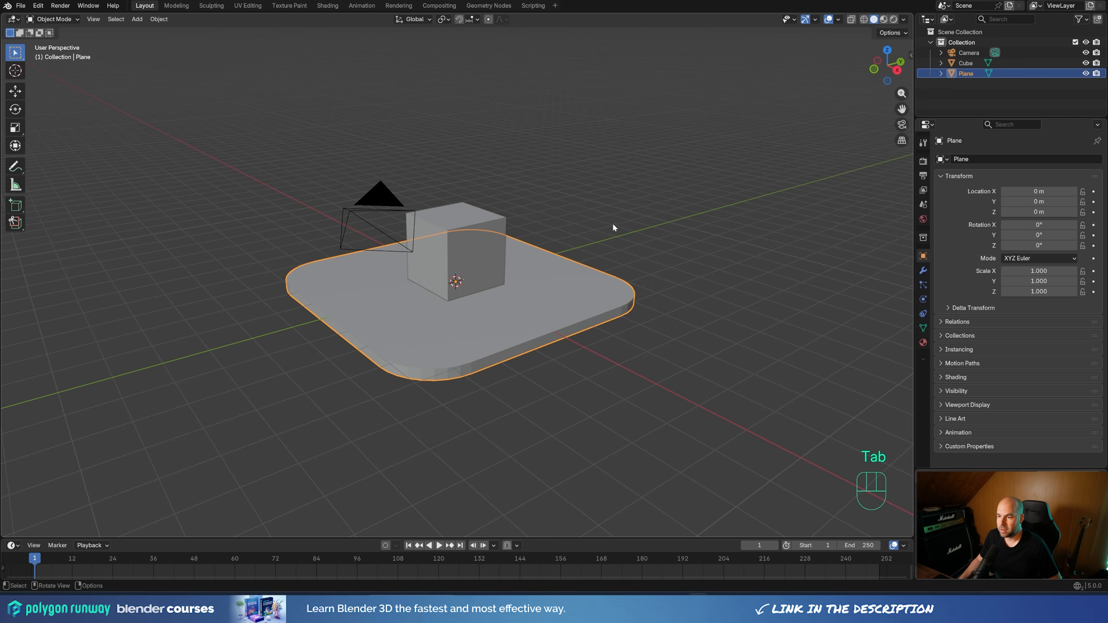
Scale the cube up uniformly to about 2.01 on all axes
{"action": "left_click", "coordinate": [483, 263]}
{"action": "middle_click_drag", "start_coordinate": [544, 296], "coordinate": [550, 302]}
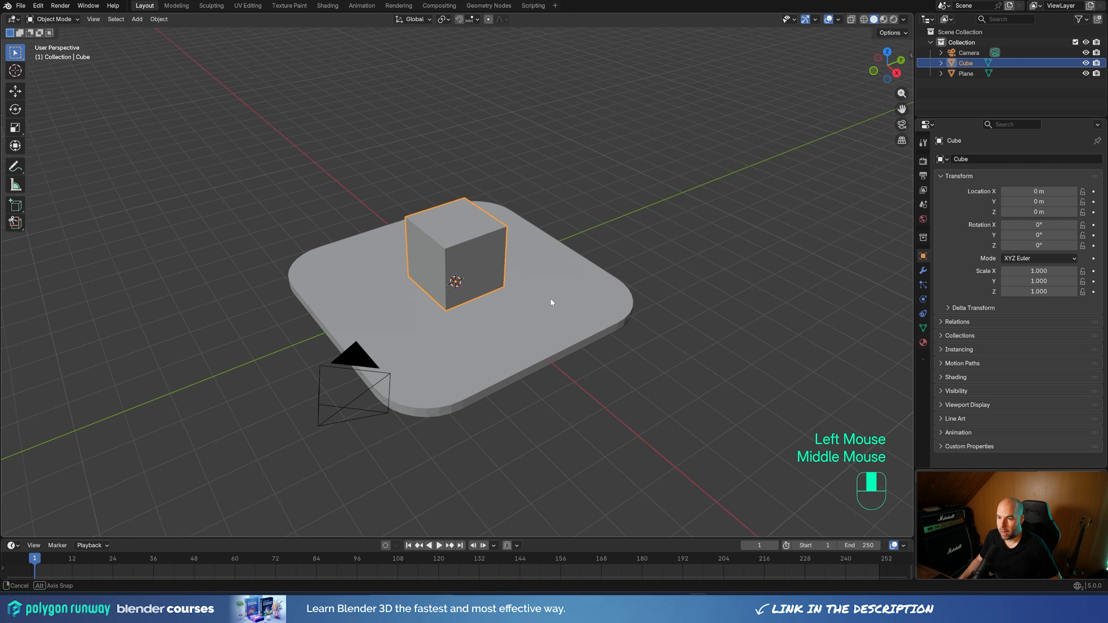
{"action": "key", "text": "s"}
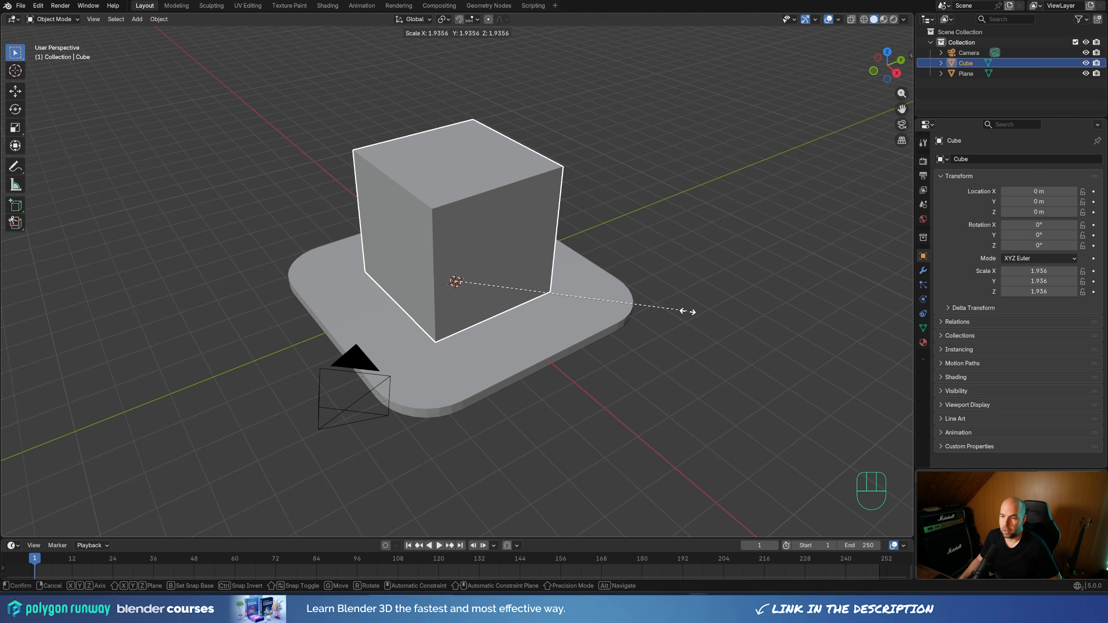
{"action": "left_click", "coordinate": [691, 310]}
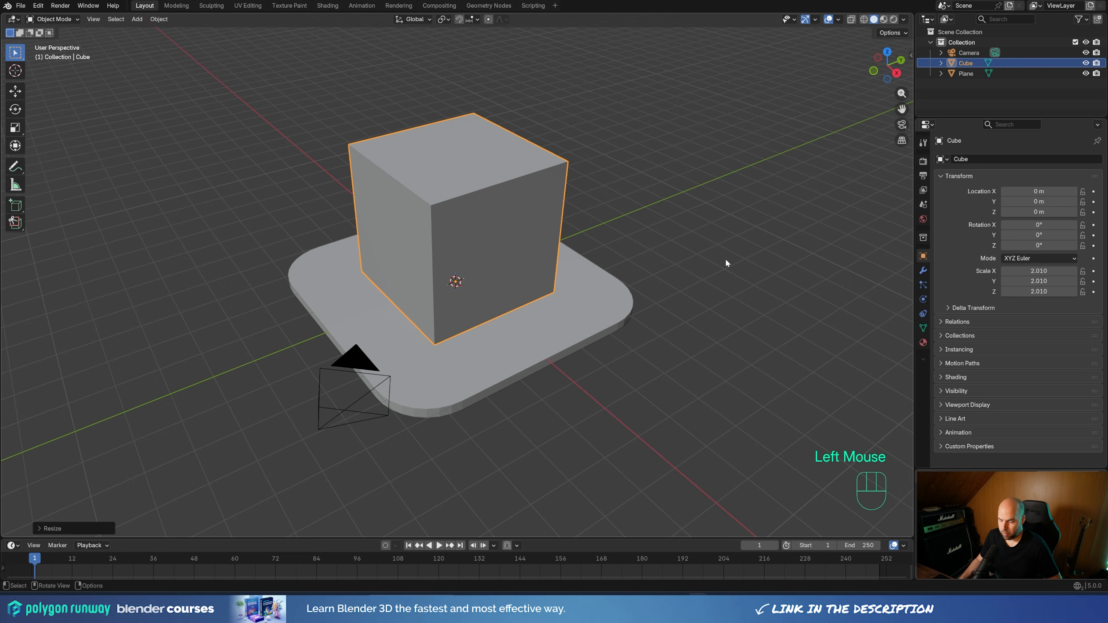
Show the cube's transform values in the viewport and apply its scale
{"action": "key", "text": "n"}
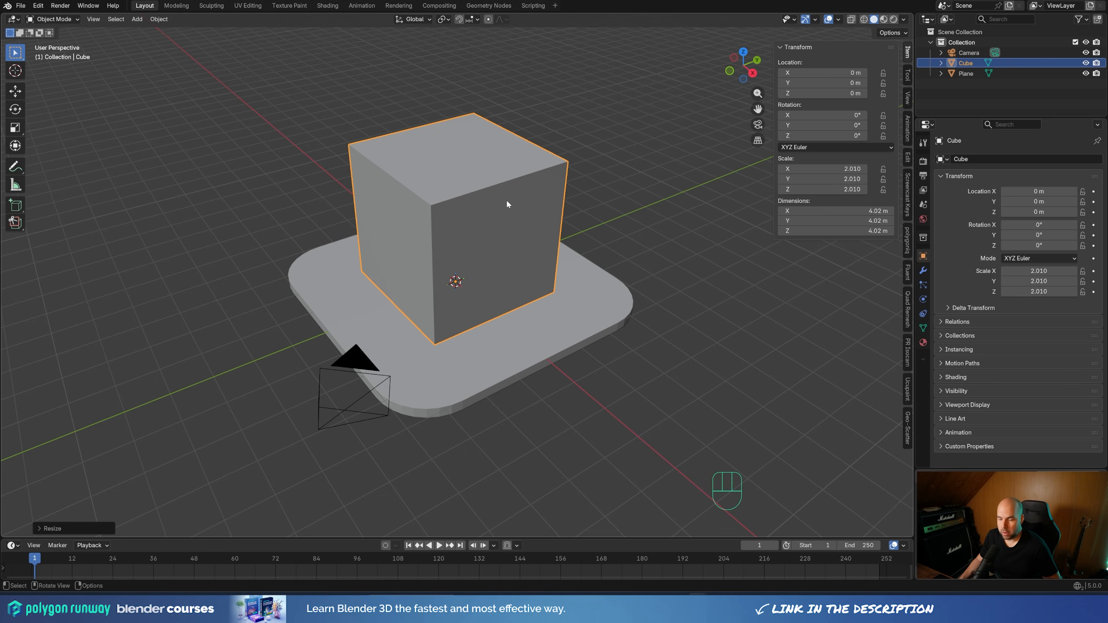
{"action": "key", "text": "ctrl+a"}
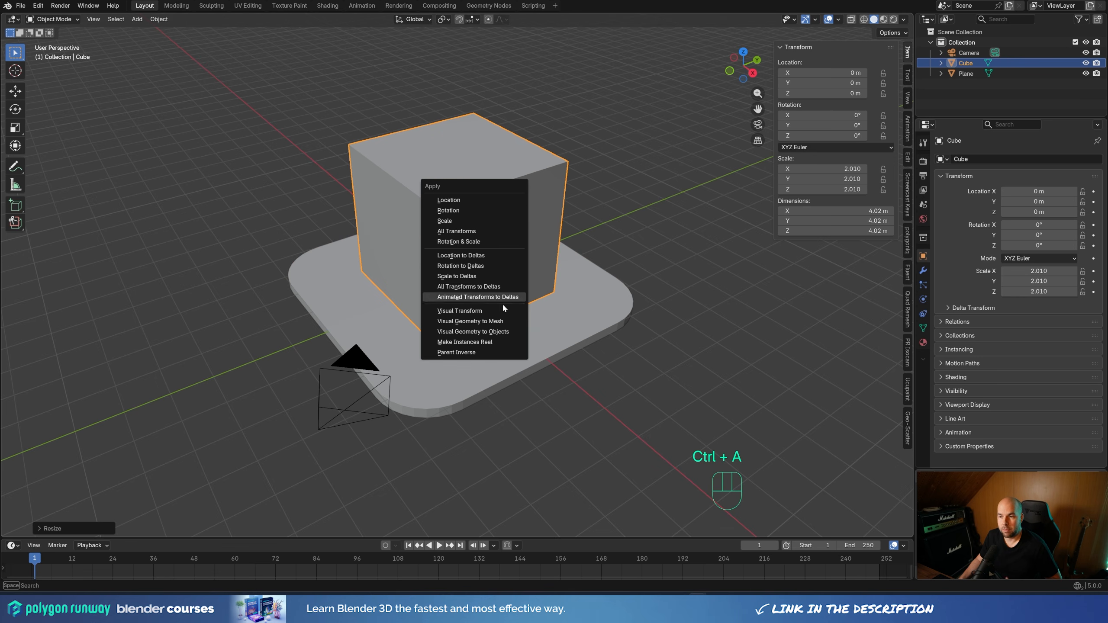
{"action": "left_click", "coordinate": [460, 221]}
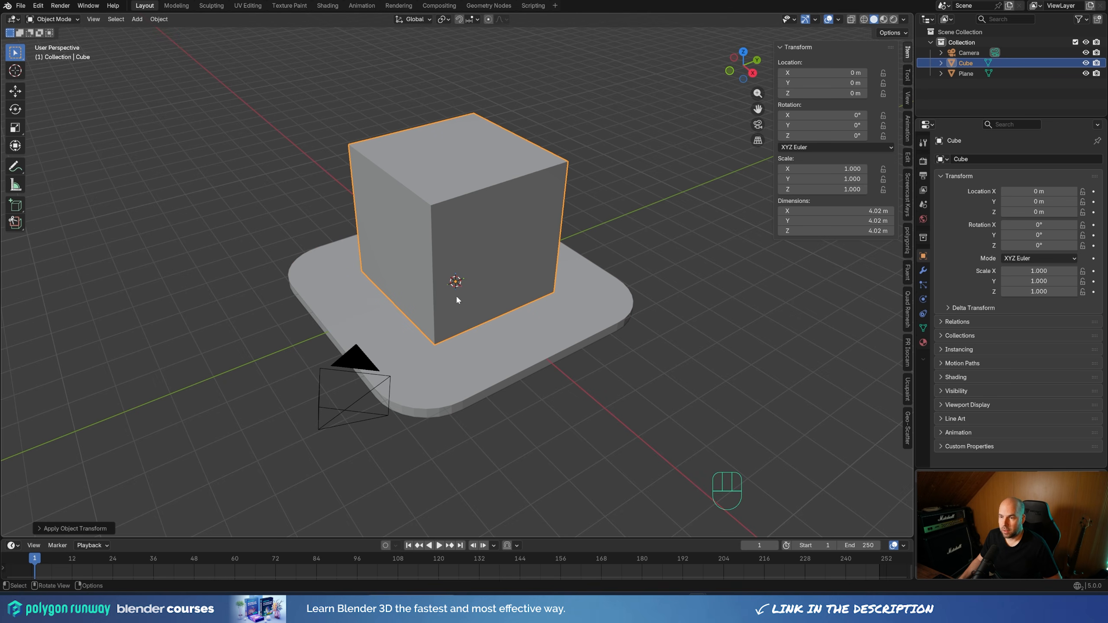
Select the cube's four vertical edges in Edit Mode and bevel them about 0.3 m with 1 segment
{"action": "middle_click_drag", "start_coordinate": [455, 296], "coordinate": [498, 285]}
{"action": "key", "text": "Tab"}
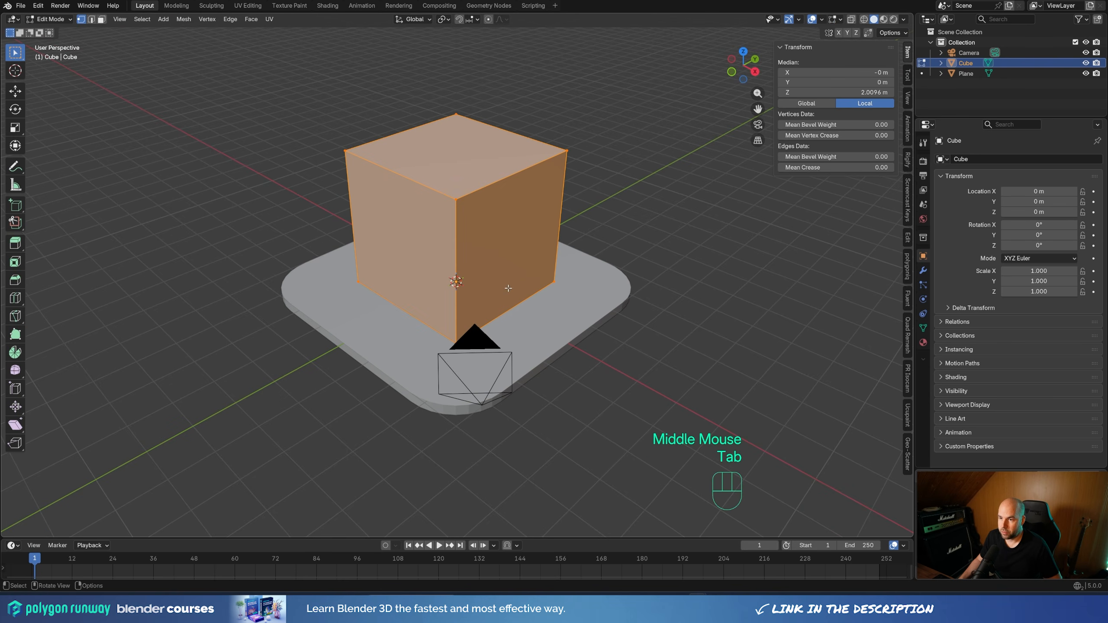
{"action": "key", "text": "2"}
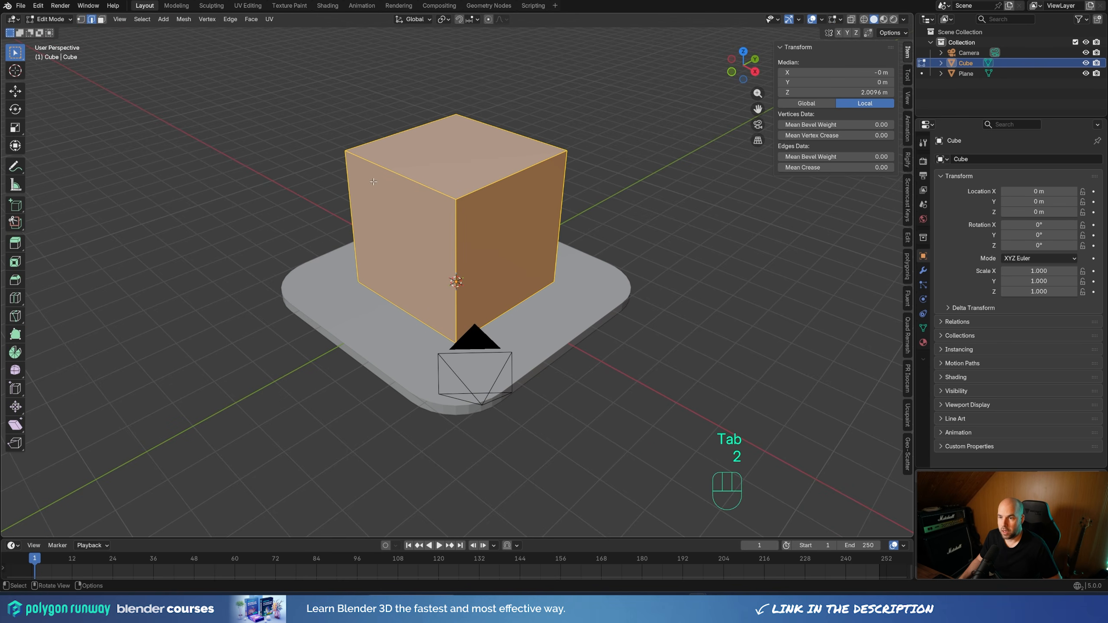
{"action": "left_click", "coordinate": [457, 231], "text": "ctrl+alt"}
{"action": "middle_click_drag", "start_coordinate": [456, 231], "coordinate": [593, 227]}
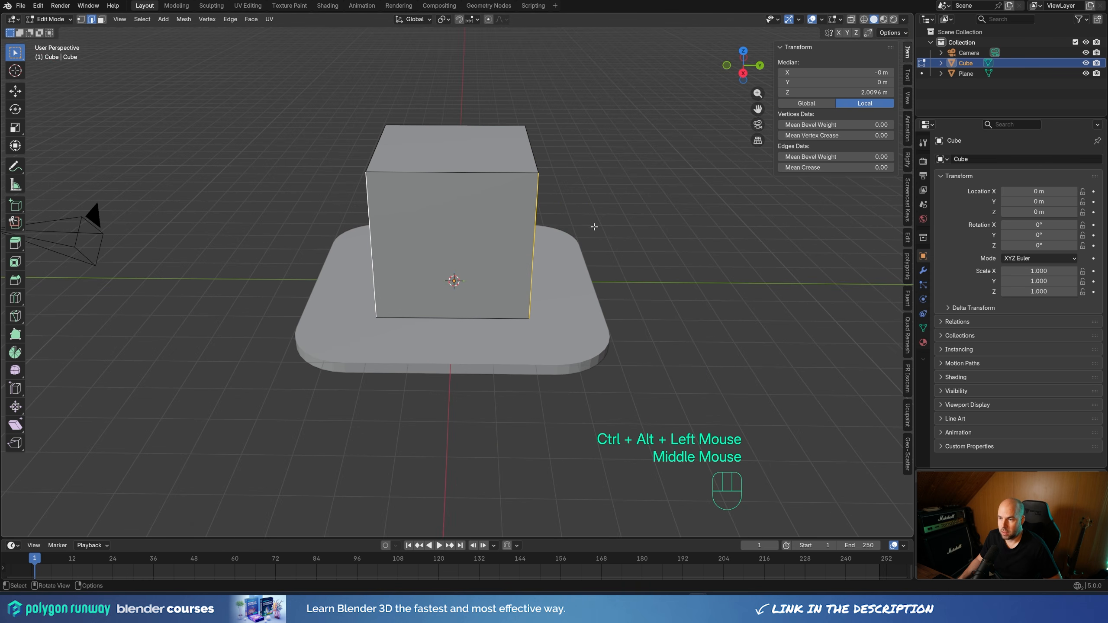
{"action": "middle_click_drag", "start_coordinate": [563, 126], "coordinate": [510, 181]}
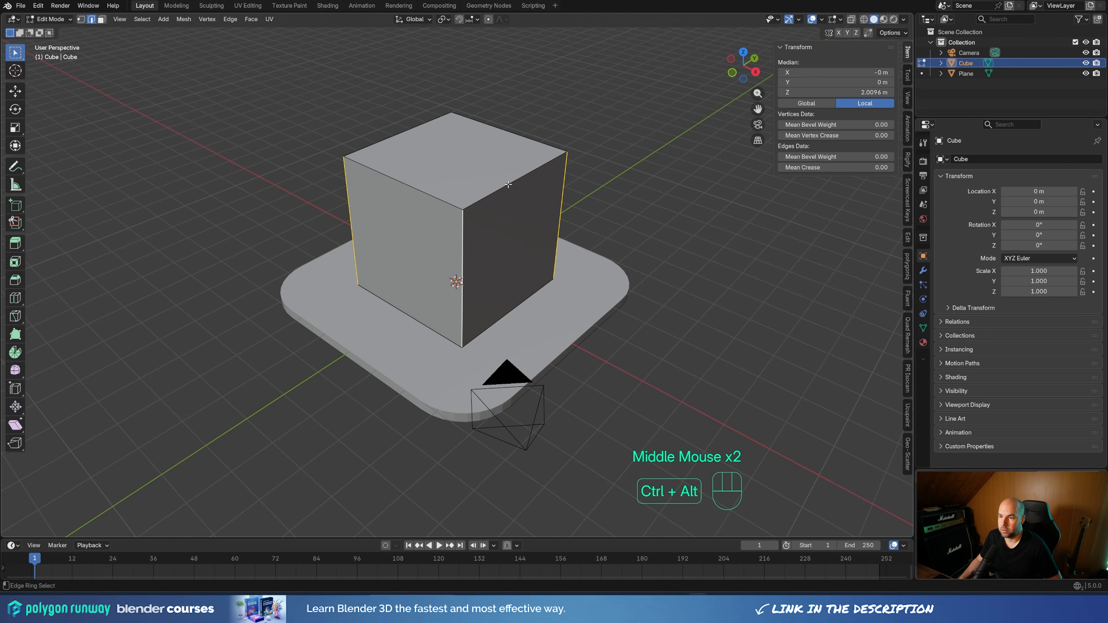
{"action": "left_click", "coordinate": [508, 184], "text": "ctrl+alt"}
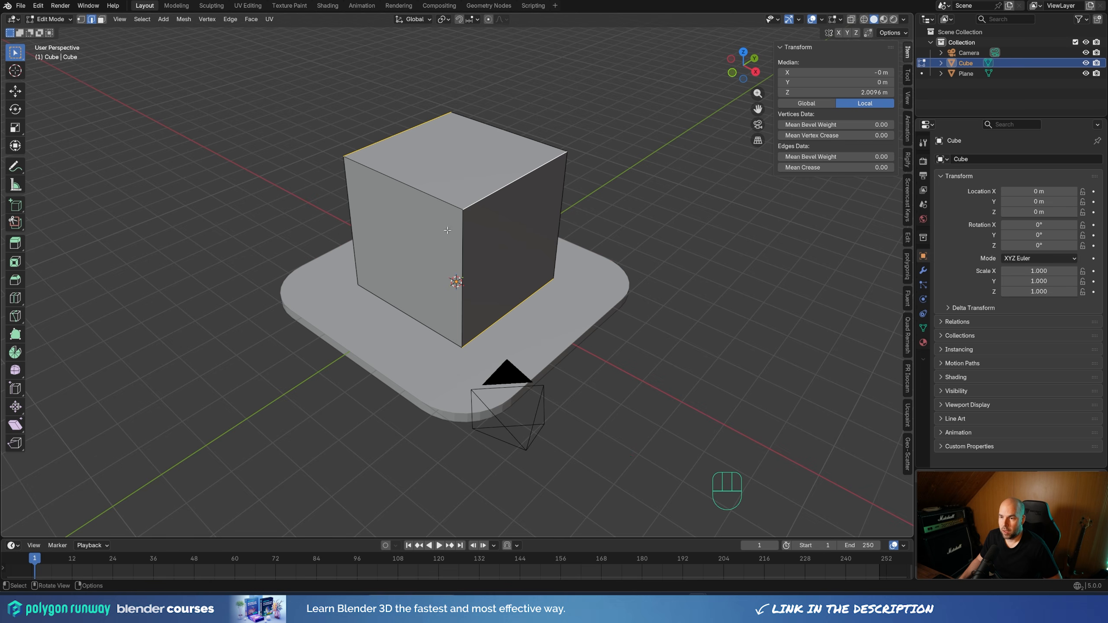
{"action": "left_click", "coordinate": [461, 236], "text": "ctrl+alt"}
{"action": "middle_click_drag", "start_coordinate": [641, 279], "coordinate": [658, 270]}
{"action": "key", "text": "ctrl+b"}
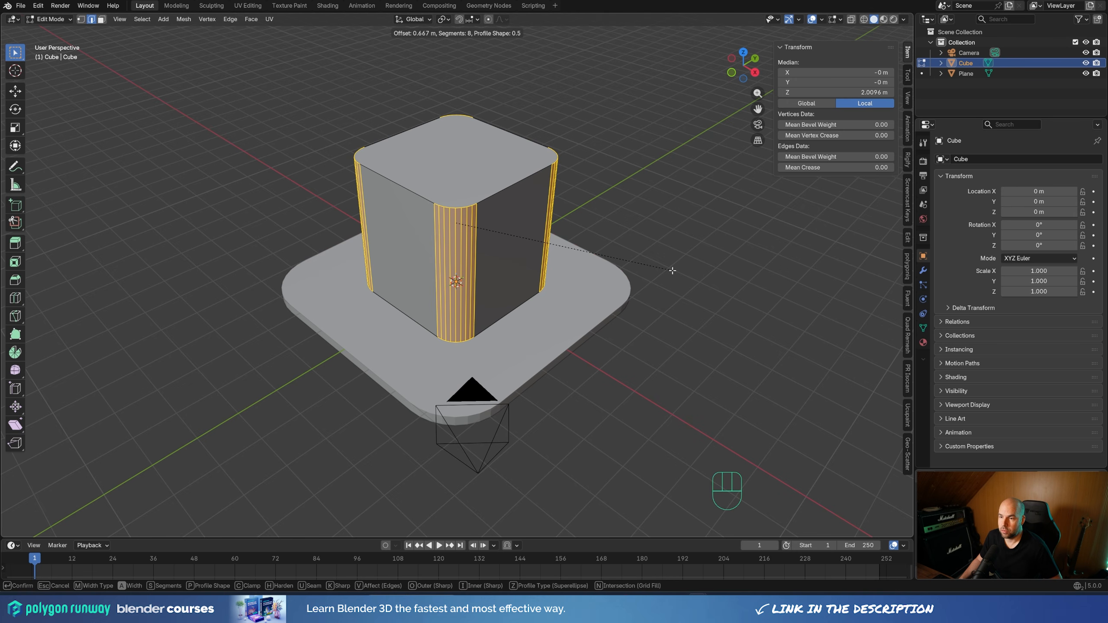
{"action": "scroll", "coordinate": [671, 270], "scroll_direction": "down", "scroll_amount": 5}
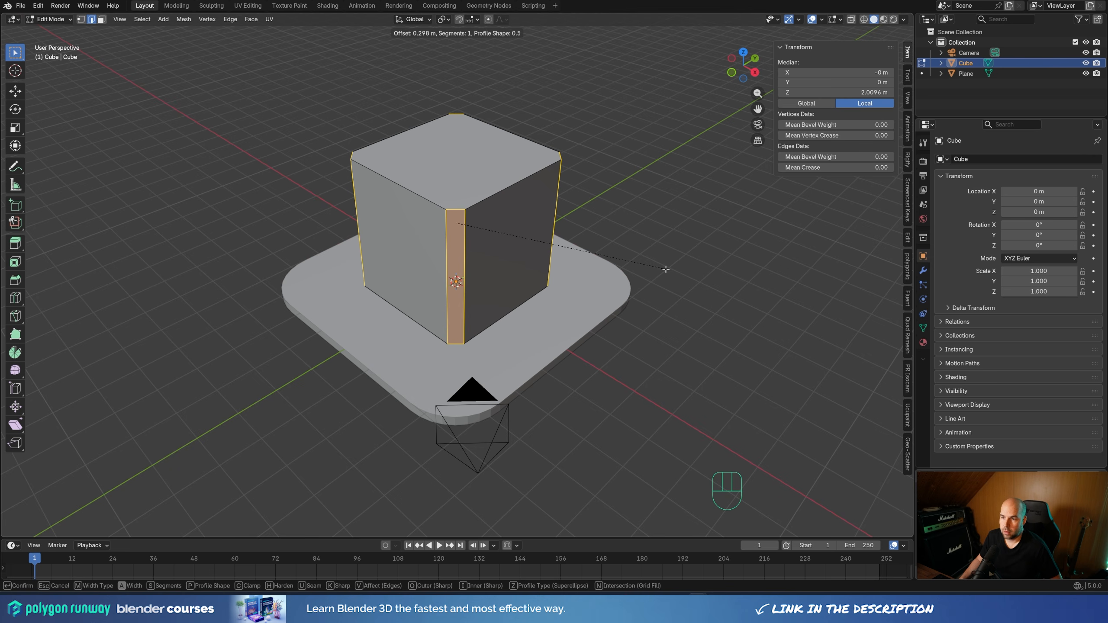
{"action": "left_click", "coordinate": [665, 269]}
Add one horizontal loop cut around the cube and raise it to a height of about 2.53 m
{"action": "middle_click_drag", "start_coordinate": [665, 269], "coordinate": [537, 273]}
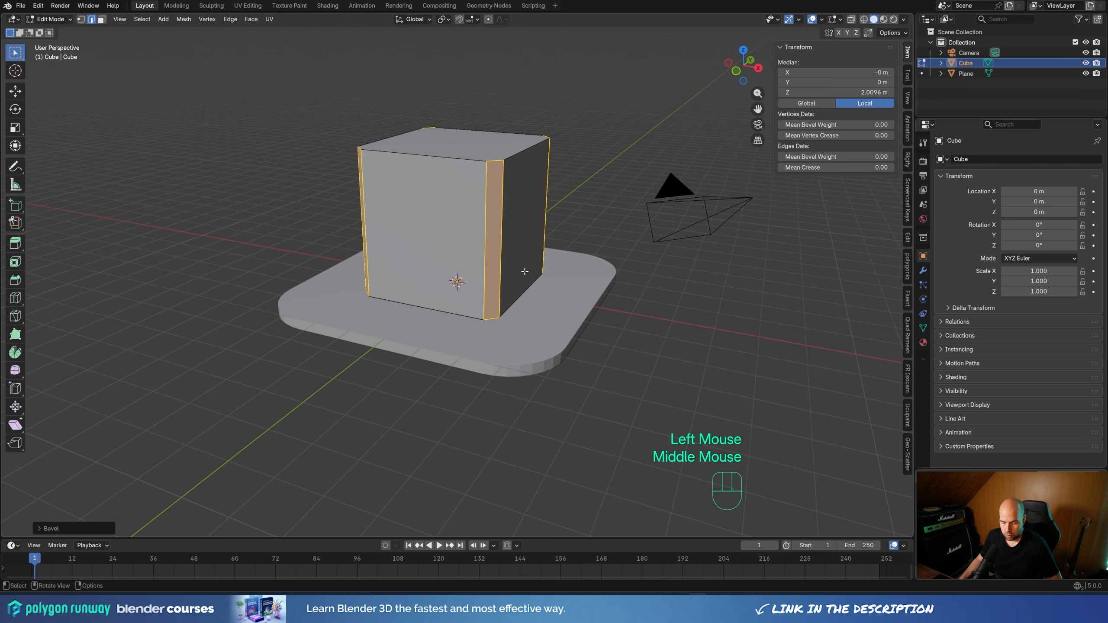
{"action": "key", "text": "ctrl+r"}
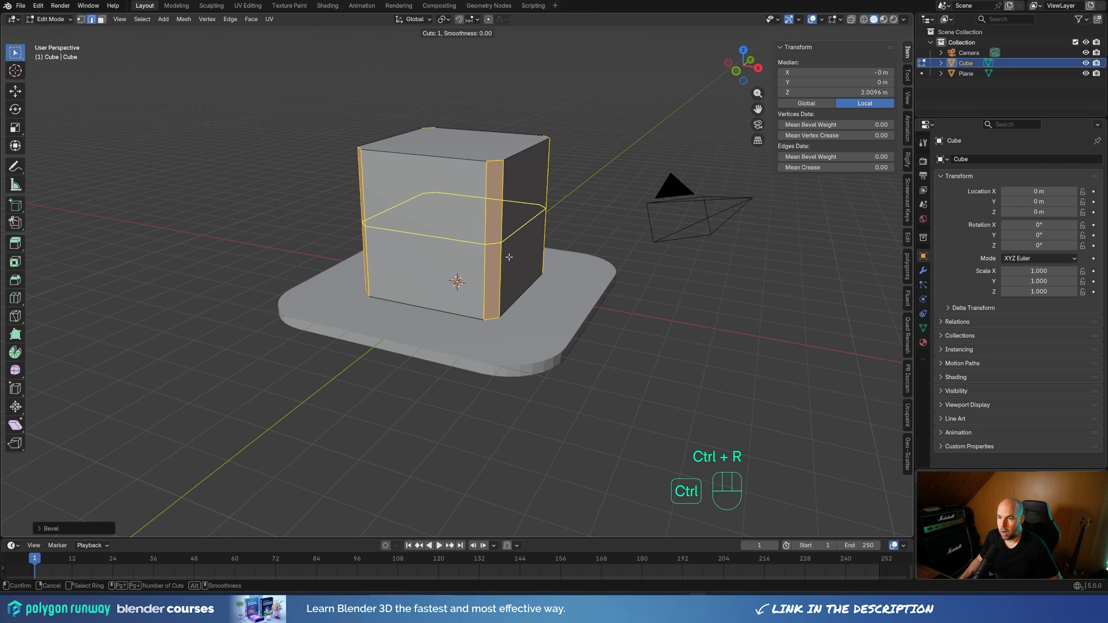
{"action": "left_click", "coordinate": [515, 238]}
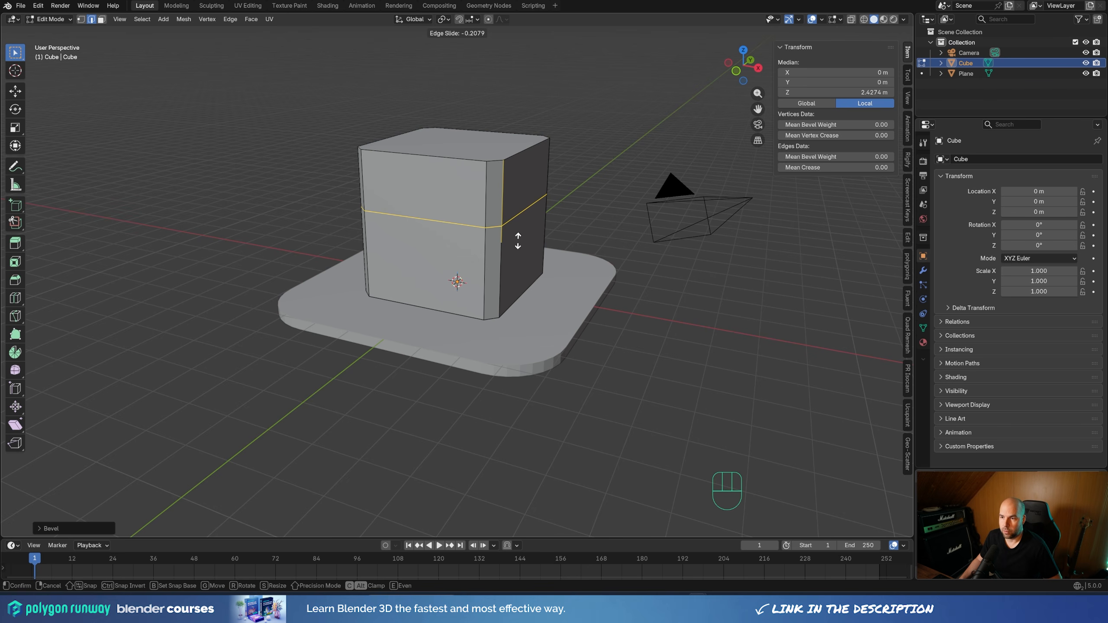
{"action": "left_click", "coordinate": [518, 241]}
{"action": "key", "text": "g"}
{"action": "key", "text": "z"}
{"action": "left_click", "coordinate": [454, 326]}
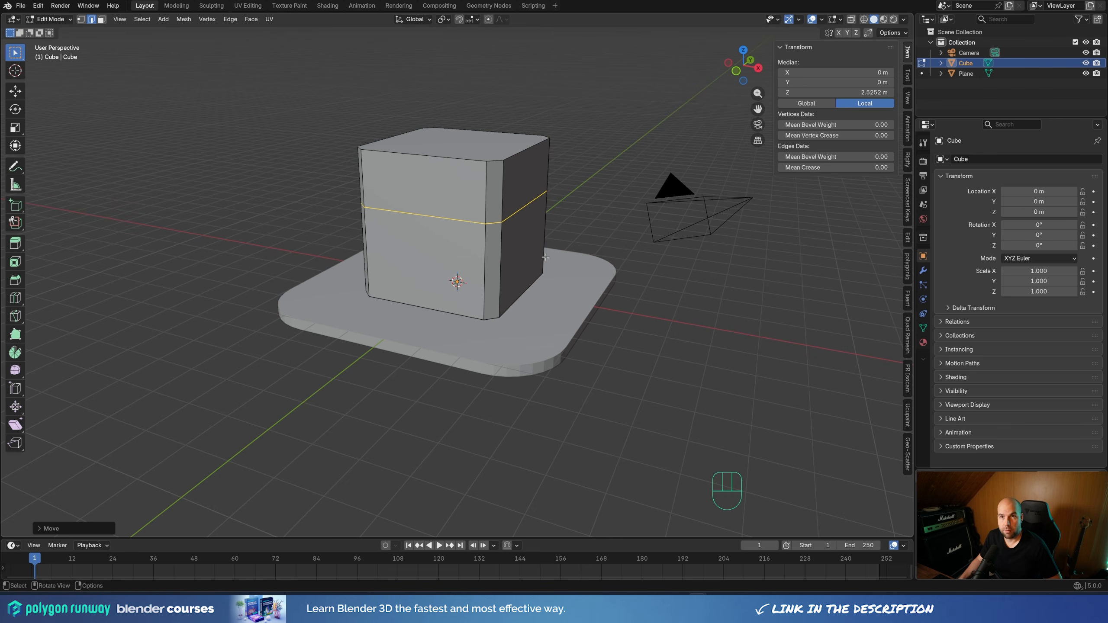
Add a centred vertical loop cut on the cube's front and bevel it about 1.4 m with 1 segment
{"action": "middle_click_drag", "start_coordinate": [546, 247], "coordinate": [418, 172]}
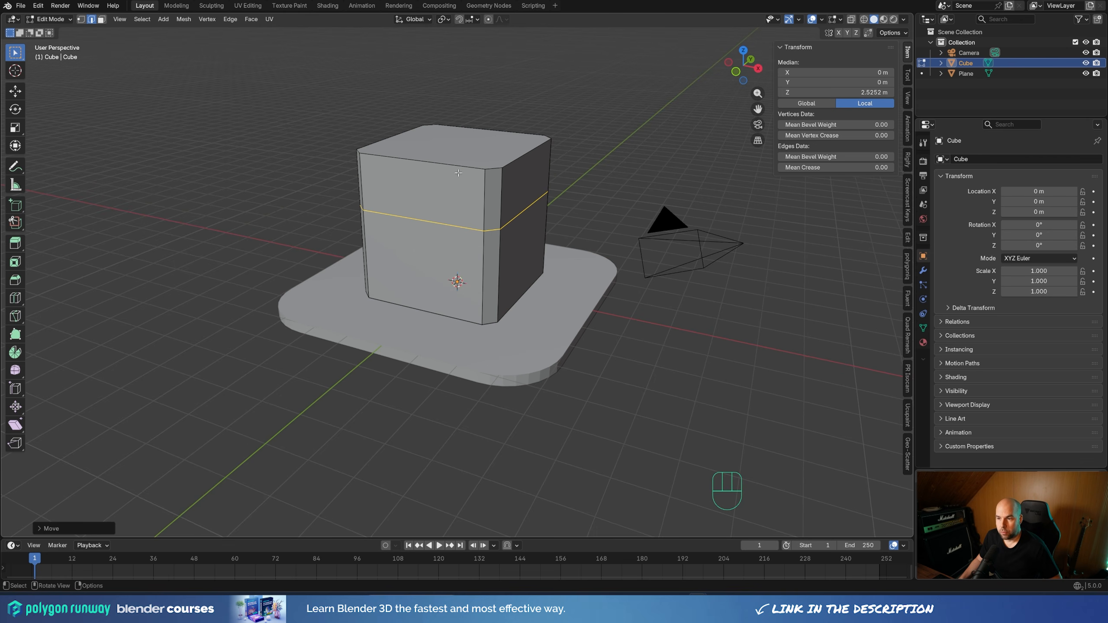
{"action": "middle_click_drag", "start_coordinate": [415, 273], "coordinate": [440, 278]}
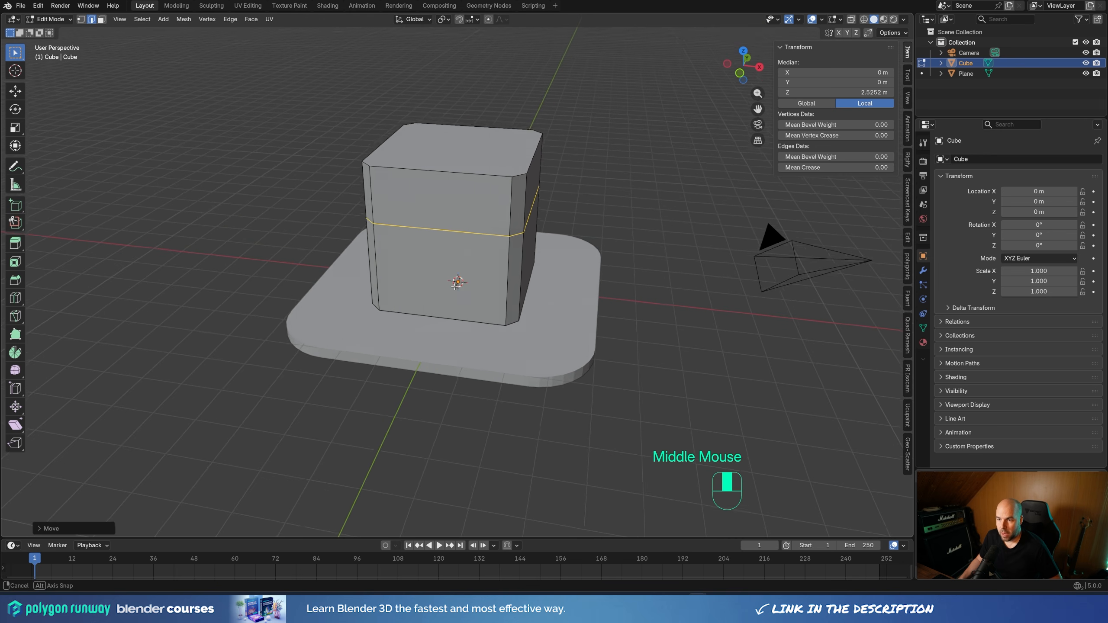
{"action": "scroll", "coordinate": [440, 278], "scroll_direction": "up", "scroll_amount": 2}
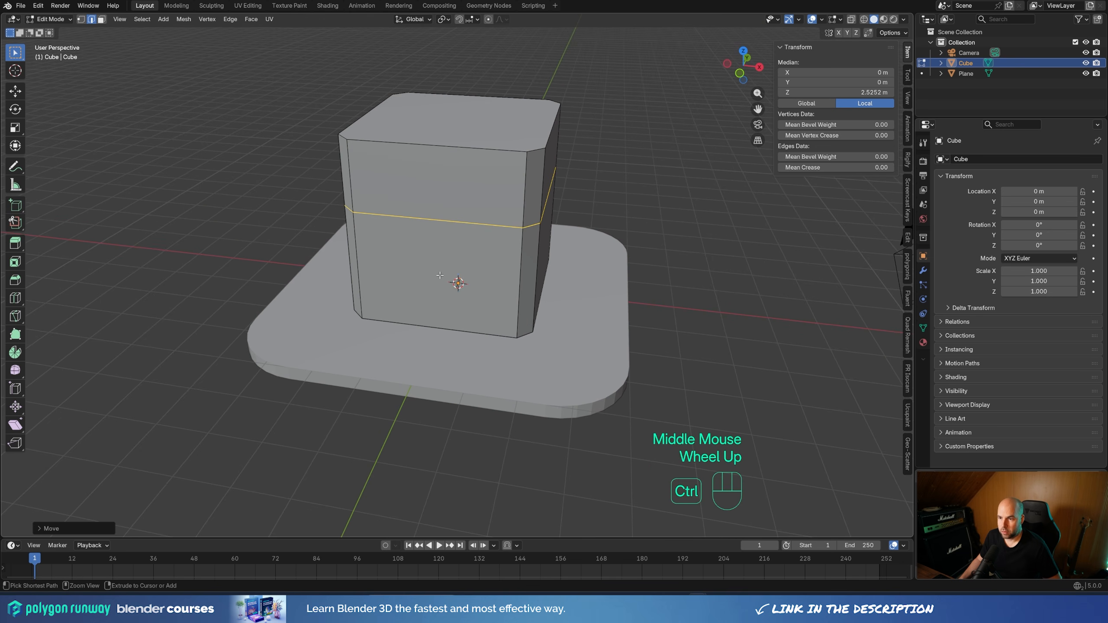
{"action": "key", "text": "ctrl+r"}
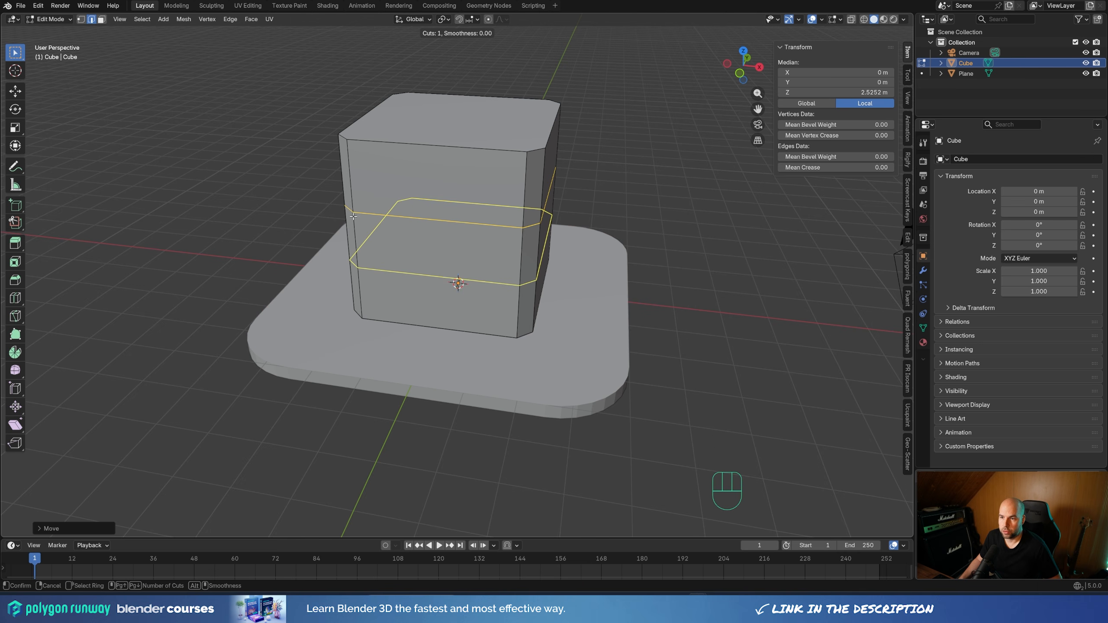
{"action": "left_click", "coordinate": [438, 148]}
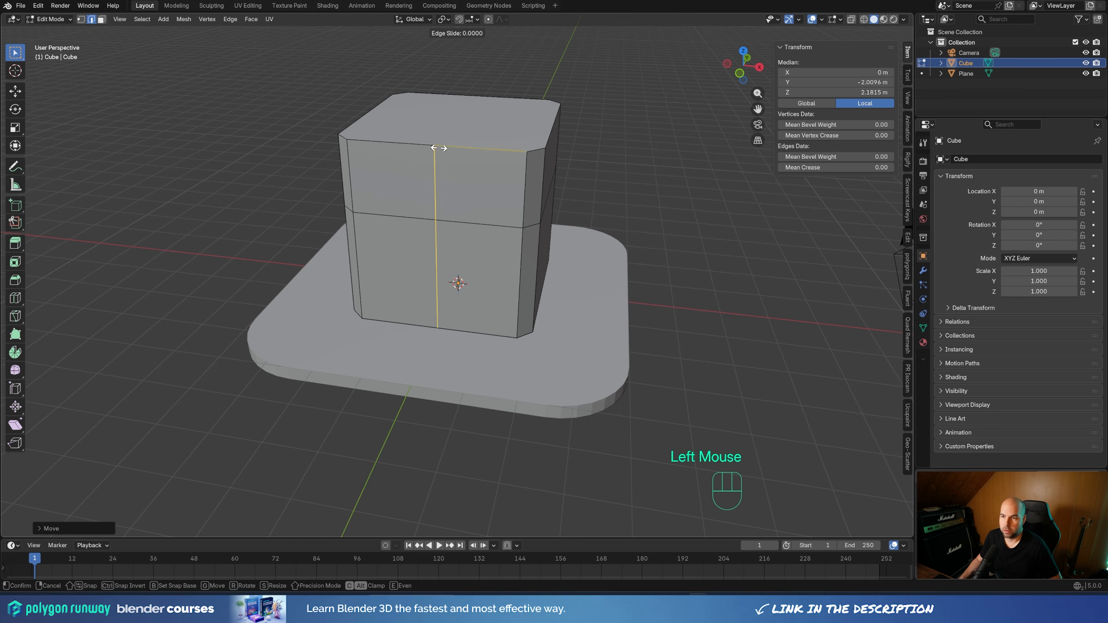
{"action": "right_click", "coordinate": [410, 182]}
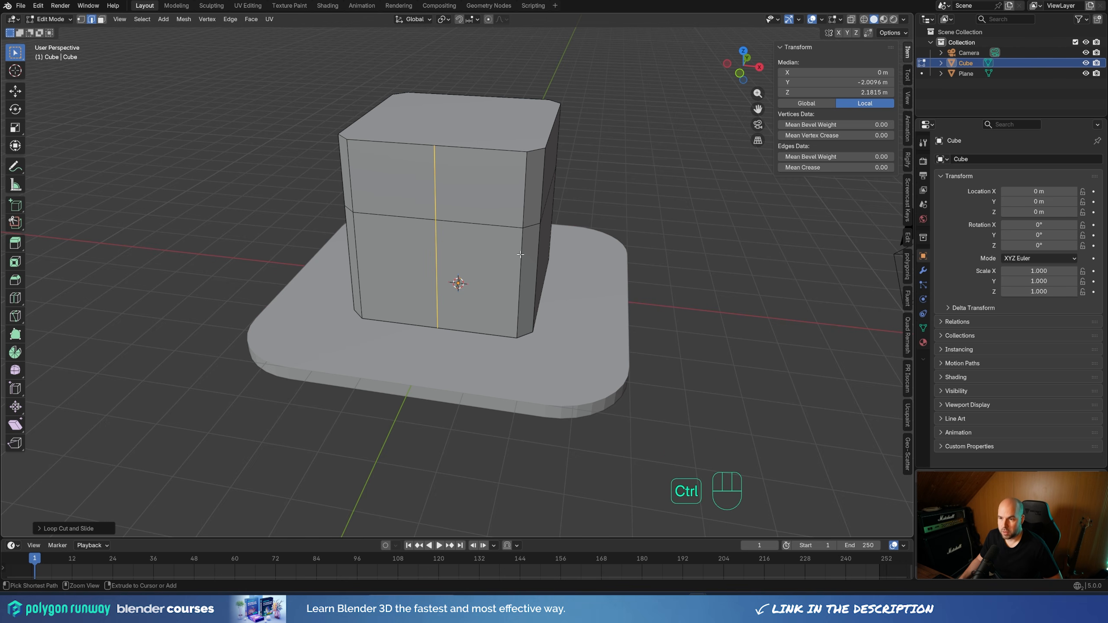
{"action": "key", "text": "ctrl+b"}
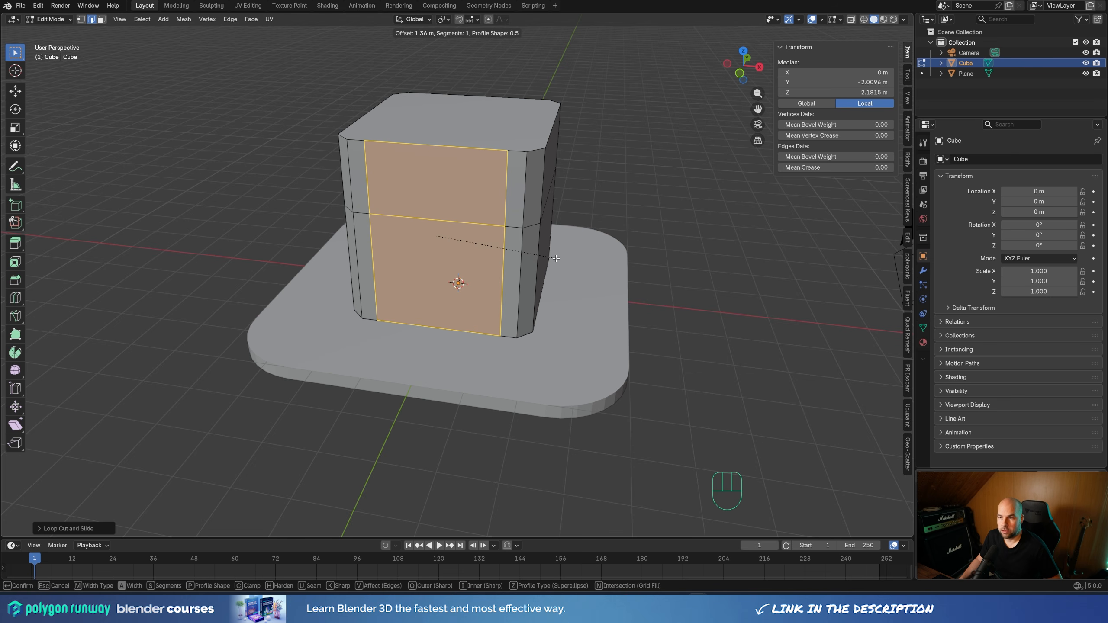
{"action": "left_click", "coordinate": [522, 303]}
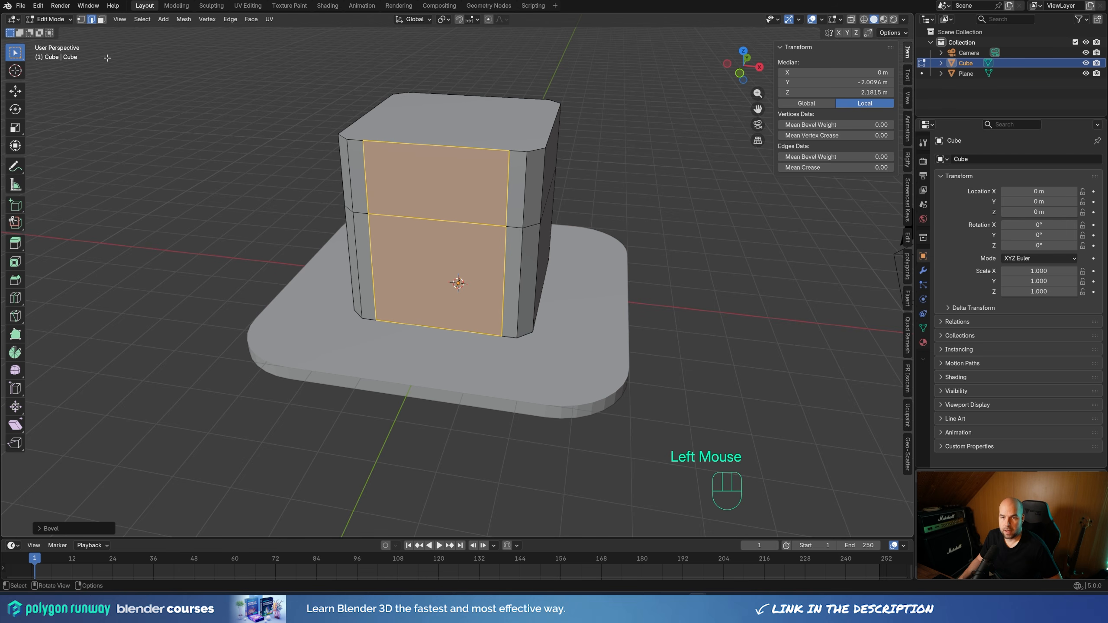
Isolate the cube in local view and extrude its lower central front face about 2.36 m inward
{"action": "key", "text": "3"}
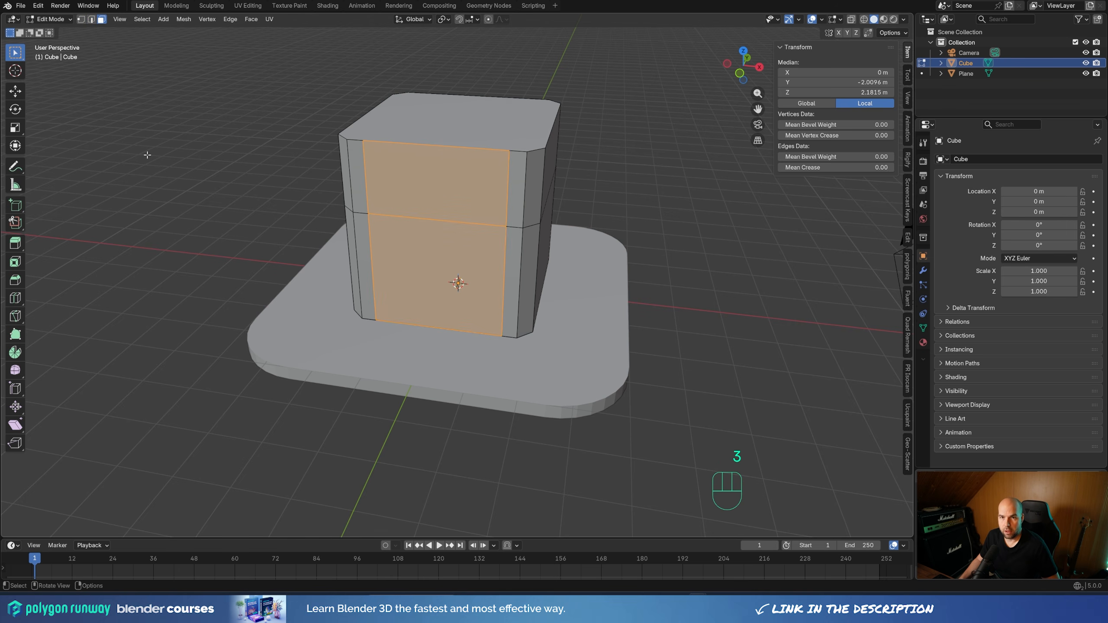
{"action": "left_click", "coordinate": [431, 287]}
{"action": "middle_click_drag", "start_coordinate": [569, 330], "coordinate": [381, 230]}
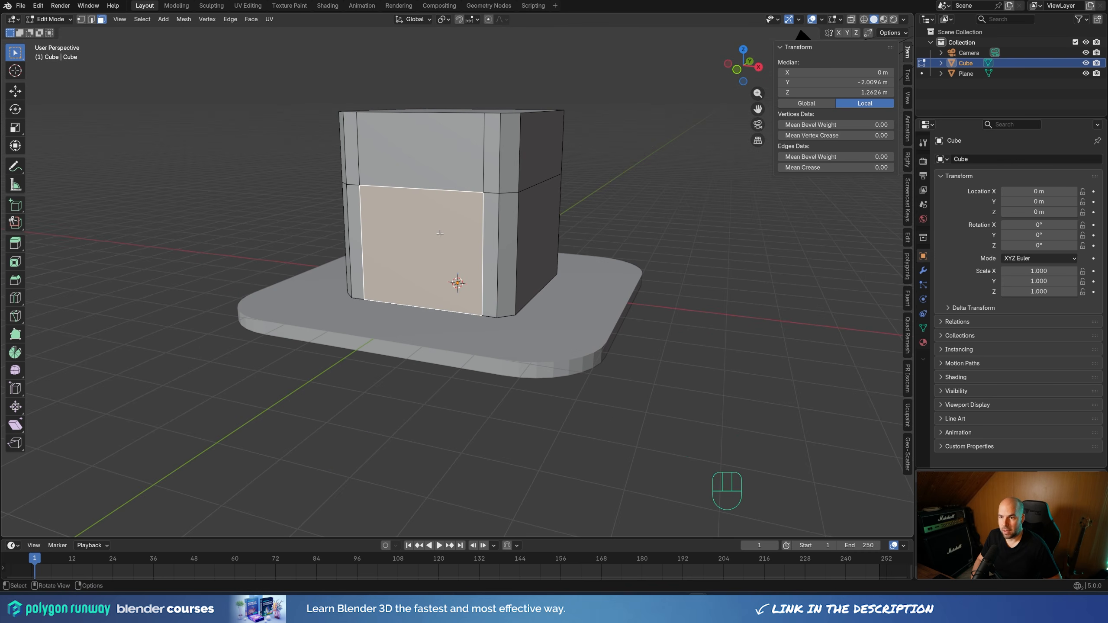
{"action": "key", "text": "KP_Divide"}
{"action": "scroll", "coordinate": [270, 85], "scroll_direction": "down", "scroll_amount": 2}
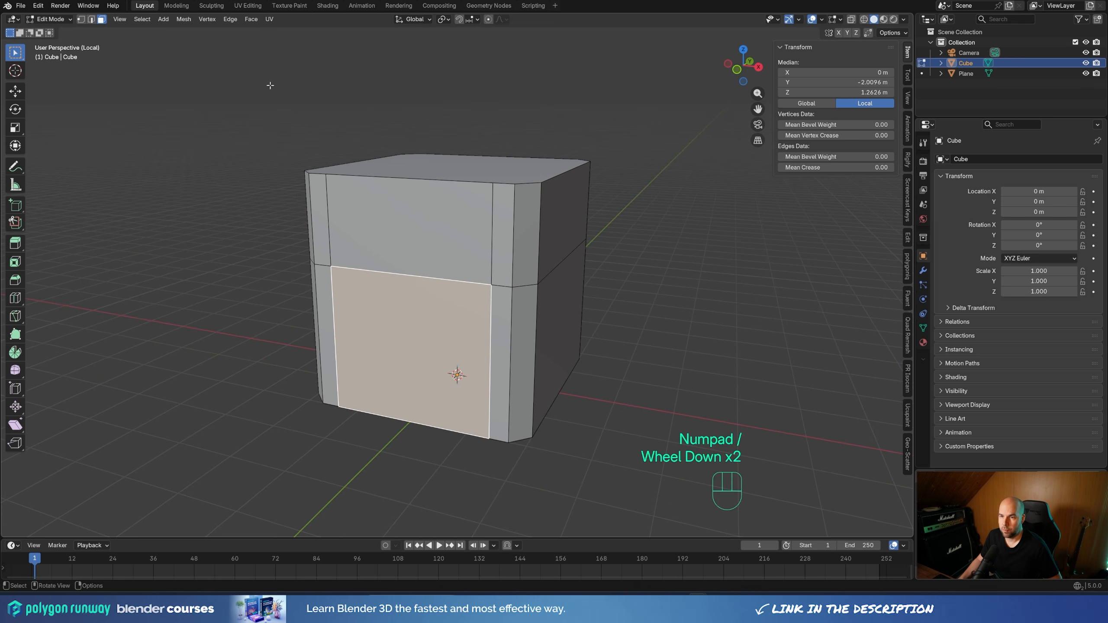
{"action": "middle_click_drag", "start_coordinate": [635, 372], "coordinate": [635, 309]}
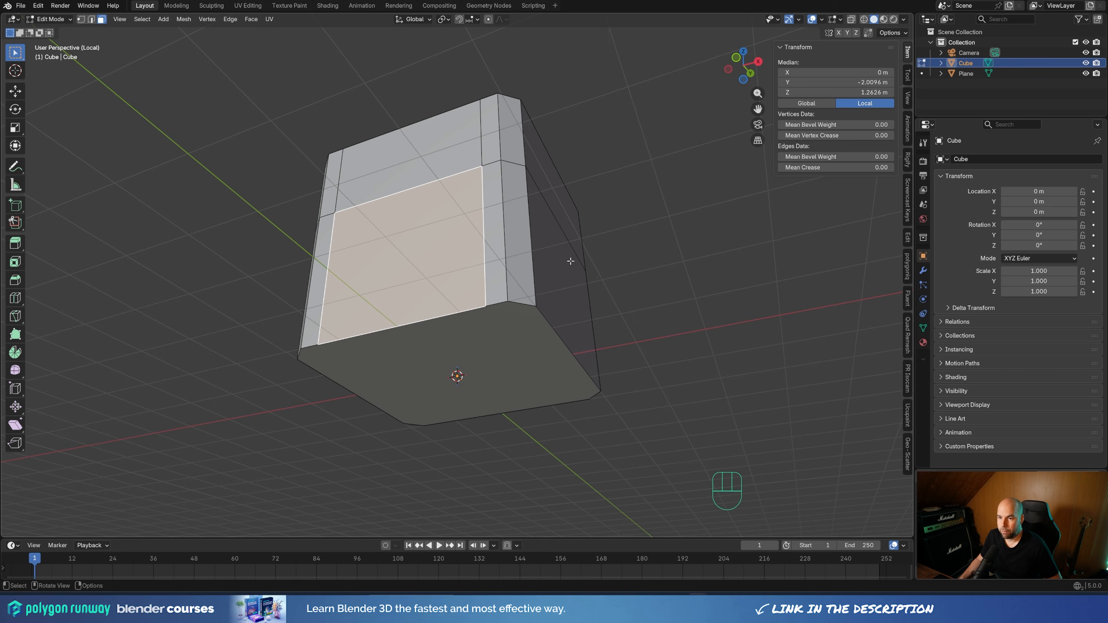
{"action": "key", "text": "e"}
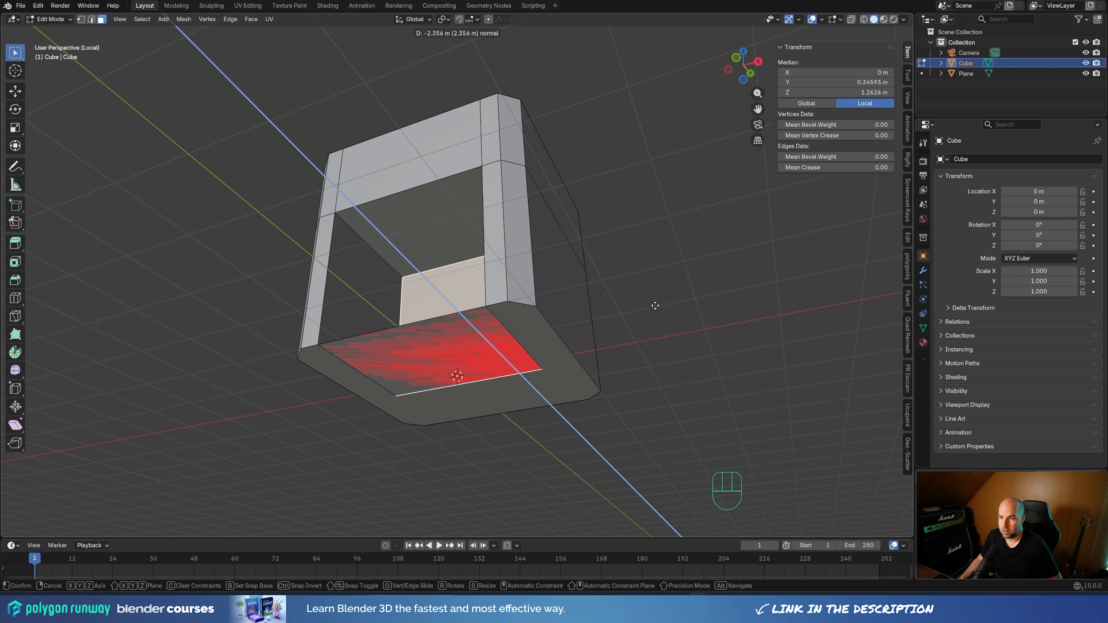
{"action": "left_click", "coordinate": [655, 305]}
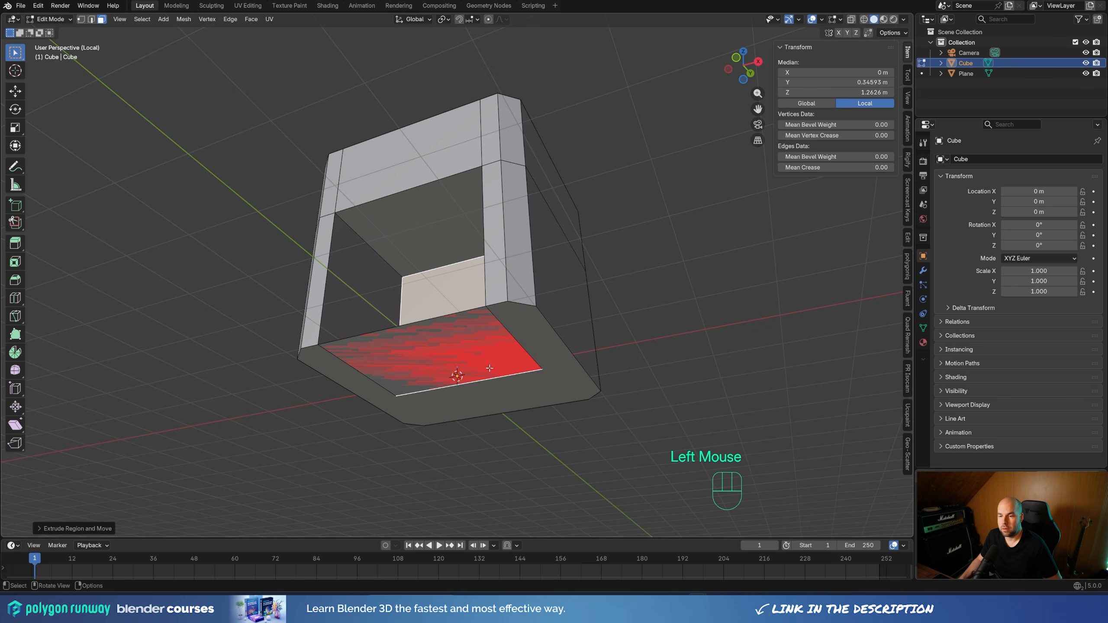
Delete the large bottom face on the cube's underside
{"action": "double_click", "coordinate": [439, 356]}
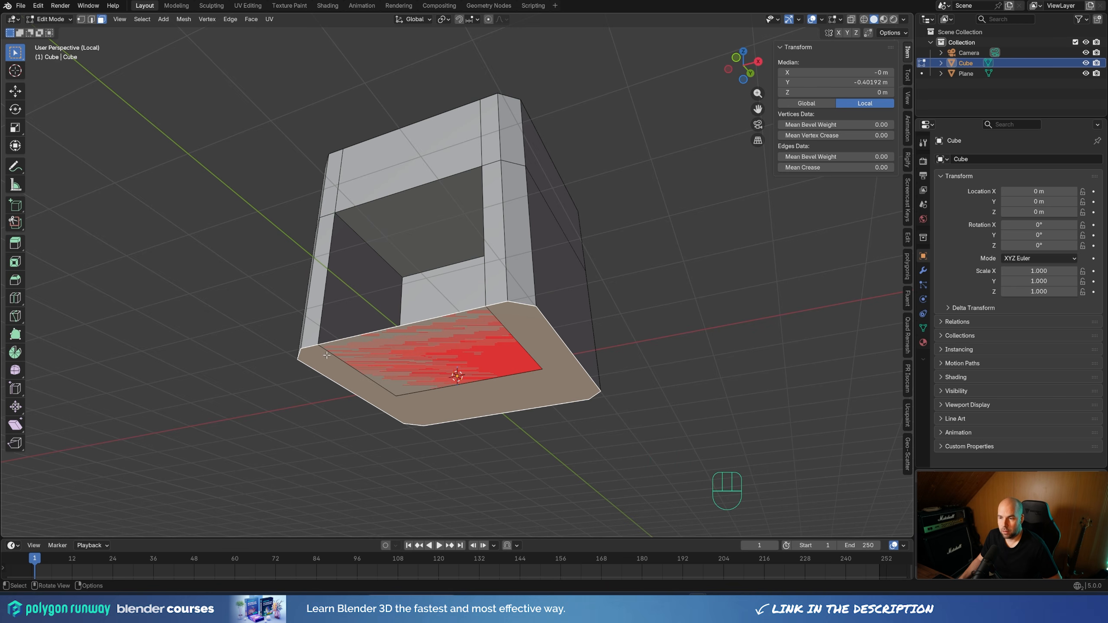
{"action": "key", "text": "x"}
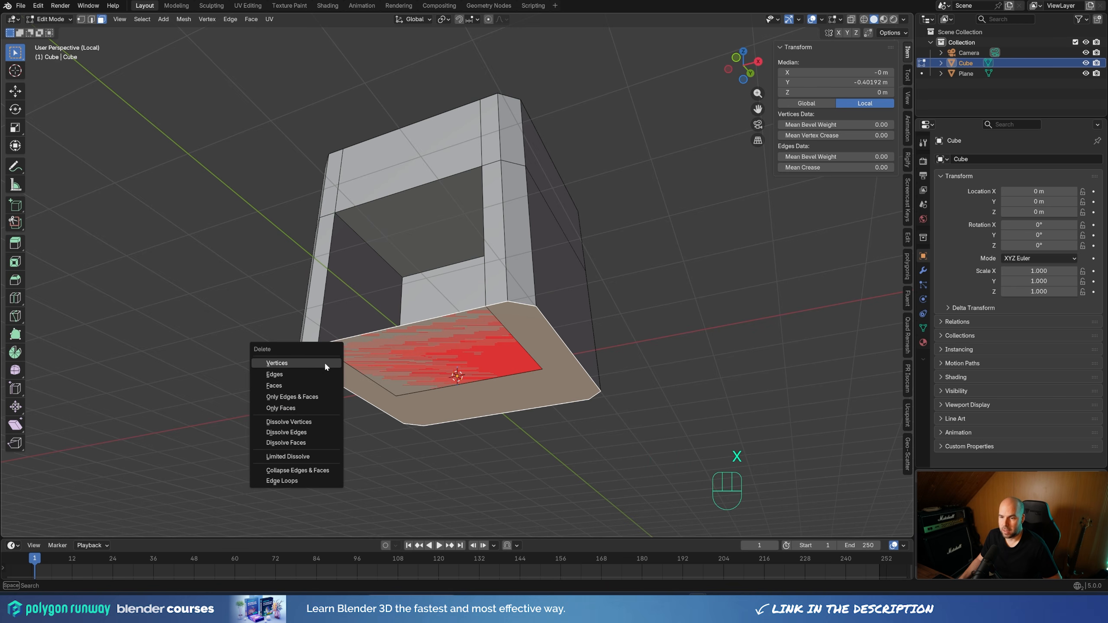
{"action": "left_click", "coordinate": [291, 385]}
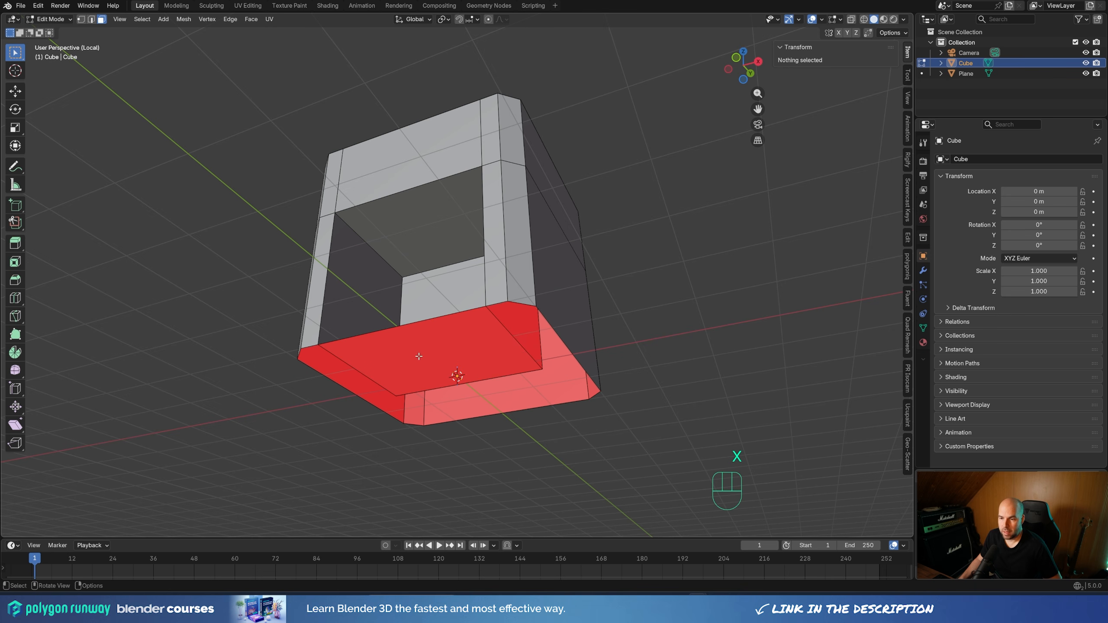
Delete the floor face inside the cube's front recess and leave local view so the platform is shown again
{"action": "left_click", "coordinate": [439, 361]}
{"action": "middle_click_drag", "start_coordinate": [489, 376], "coordinate": [453, 379]}
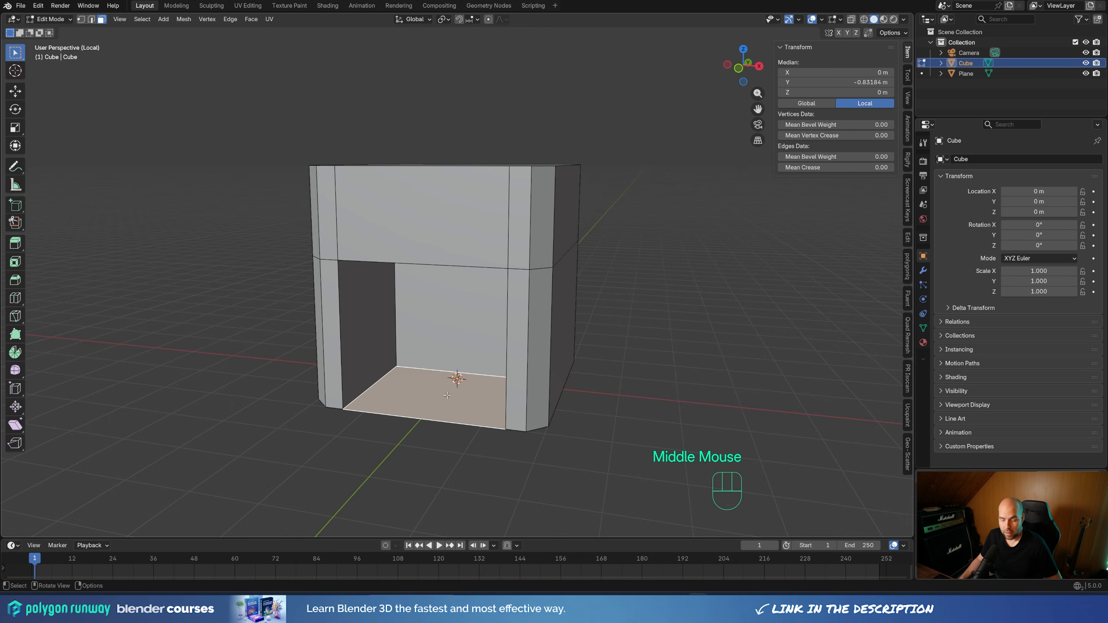
{"action": "key", "text": "x"}
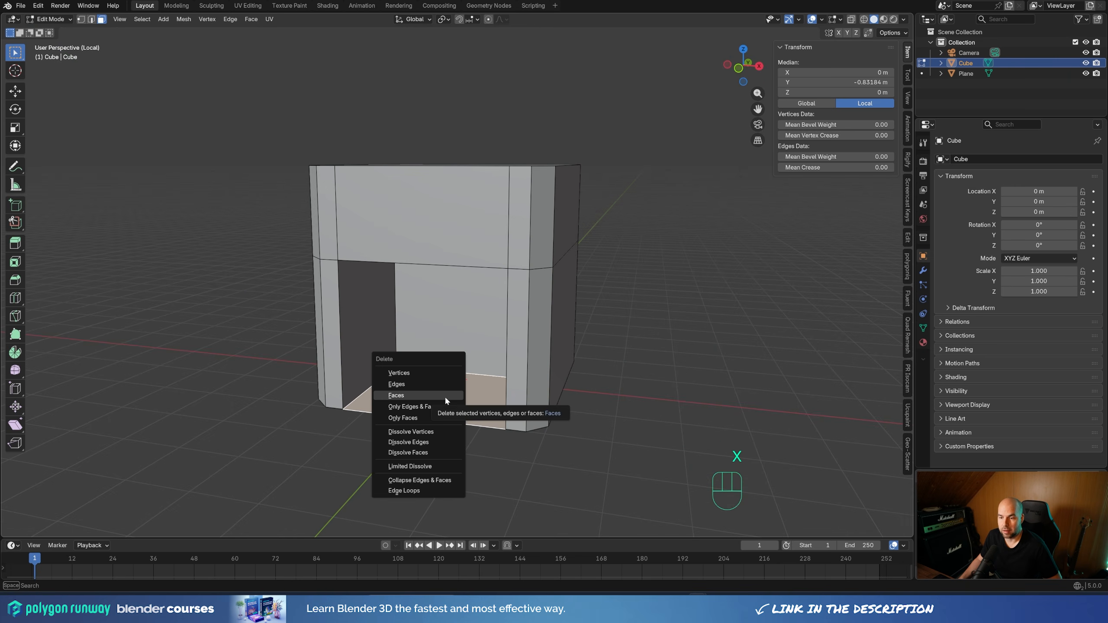
{"action": "left_click", "coordinate": [445, 395]}
{"action": "middle_click_drag", "start_coordinate": [498, 423], "coordinate": [488, 247]}
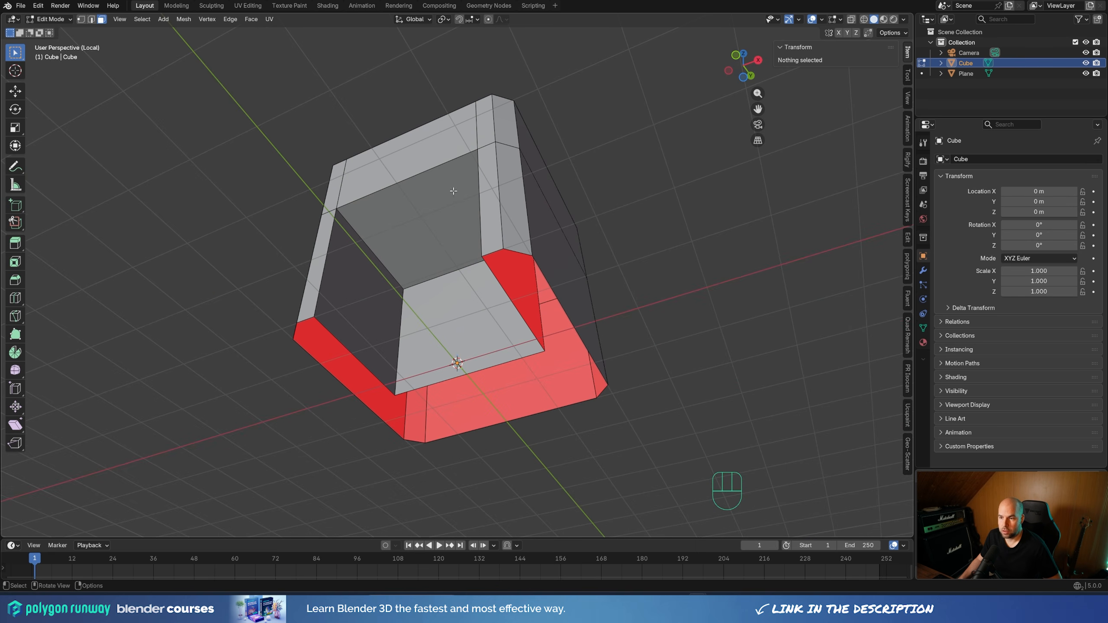
{"action": "middle_click_drag", "start_coordinate": [586, 178], "coordinate": [480, 342]}
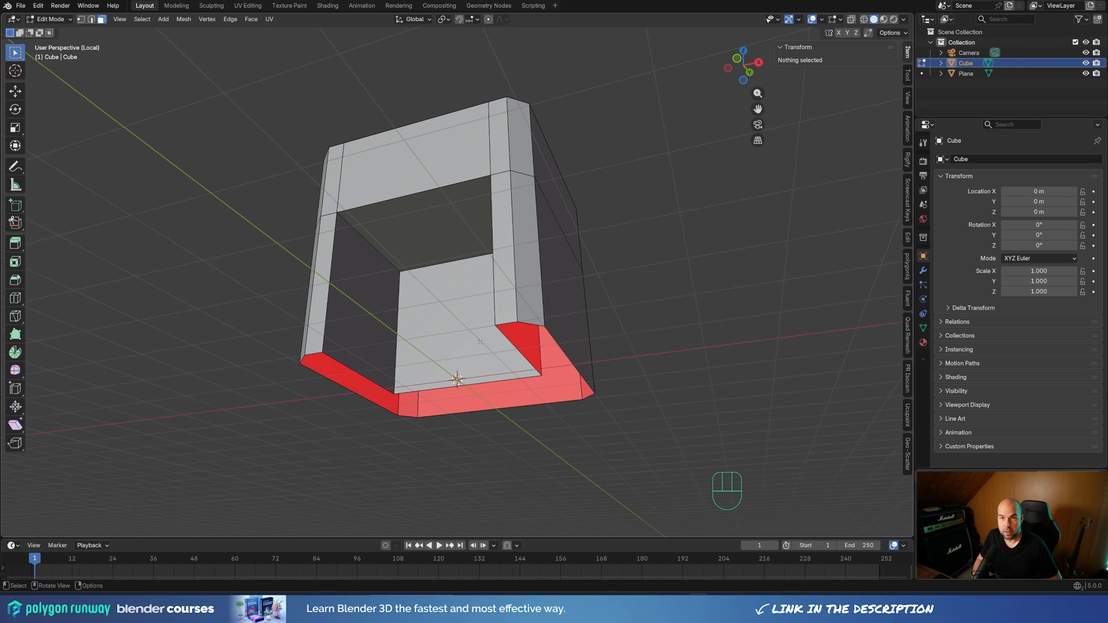
{"action": "key", "text": "KP_Divide"}
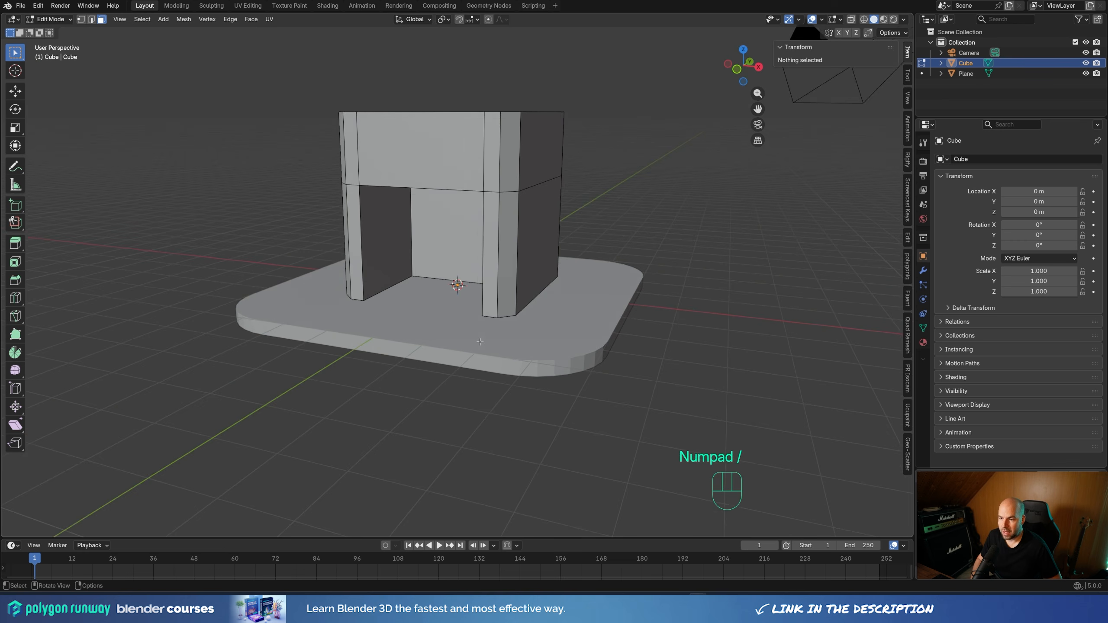
{"action": "middle_click_drag", "start_coordinate": [450, 294], "coordinate": [424, 343], "text": "shift"}
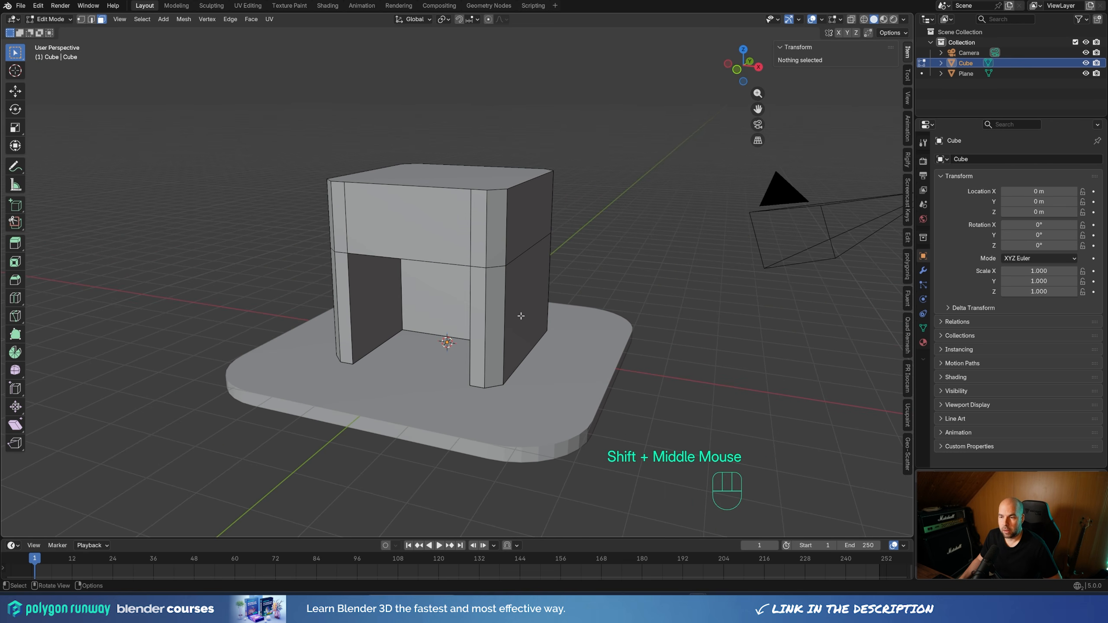
{"action": "middle_click_drag", "start_coordinate": [518, 317], "coordinate": [541, 326], "text": "shift"}
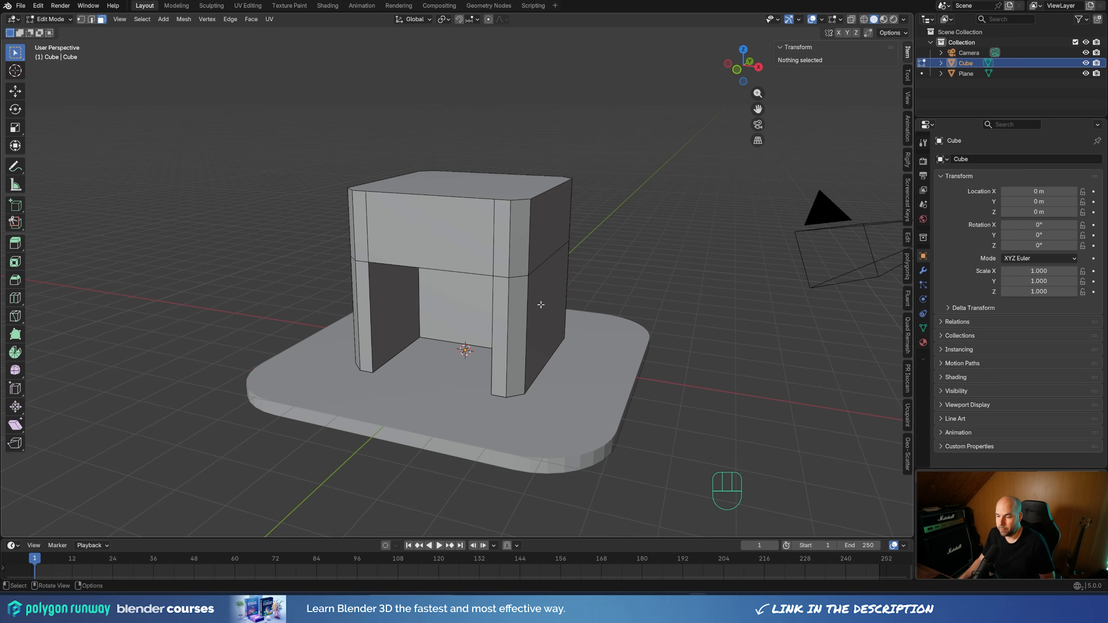
Inset the cube's top face about 0.4 m and extrude the inner face about 0.33 m downward
{"action": "middle_click_drag", "start_coordinate": [541, 305], "coordinate": [419, 174]}
{"action": "left_click", "coordinate": [416, 169]}
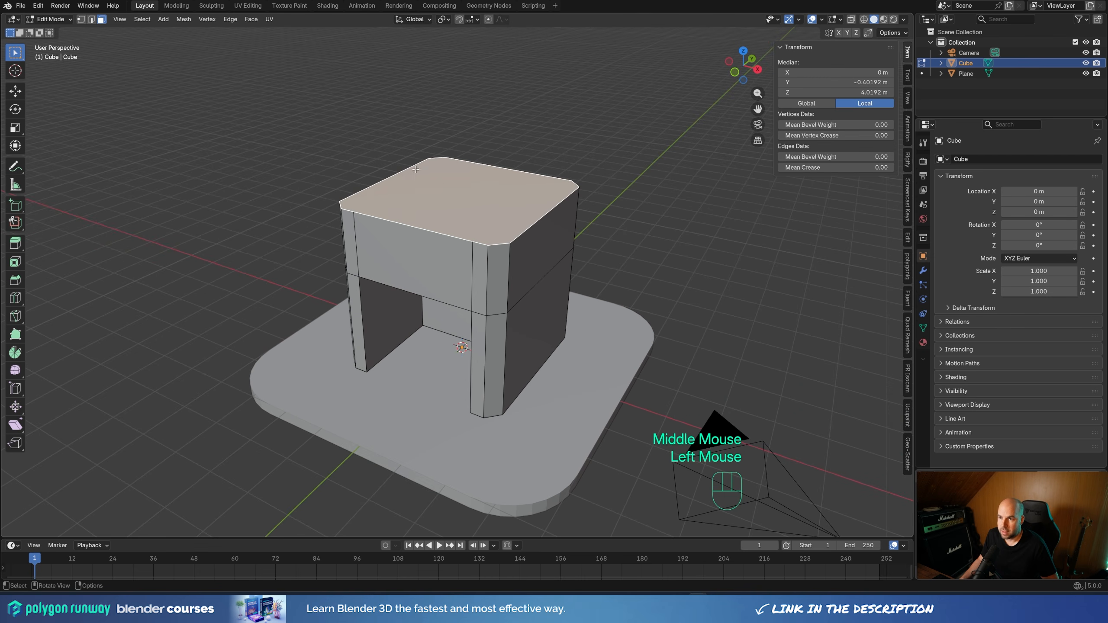
{"action": "right_click", "coordinate": [415, 169]}
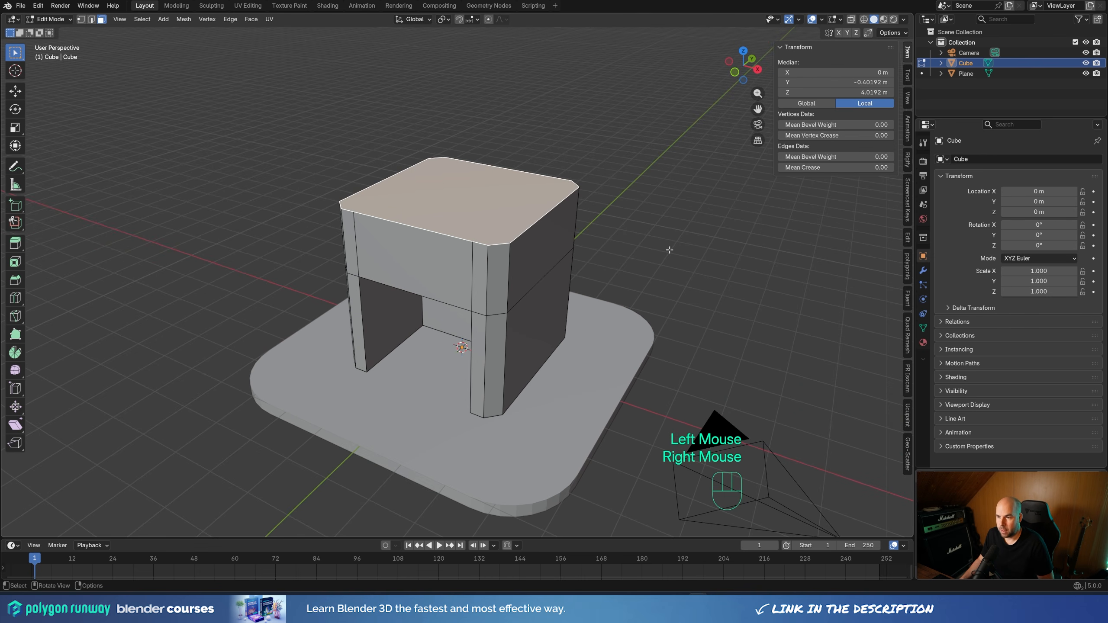
{"action": "key", "text": "i"}
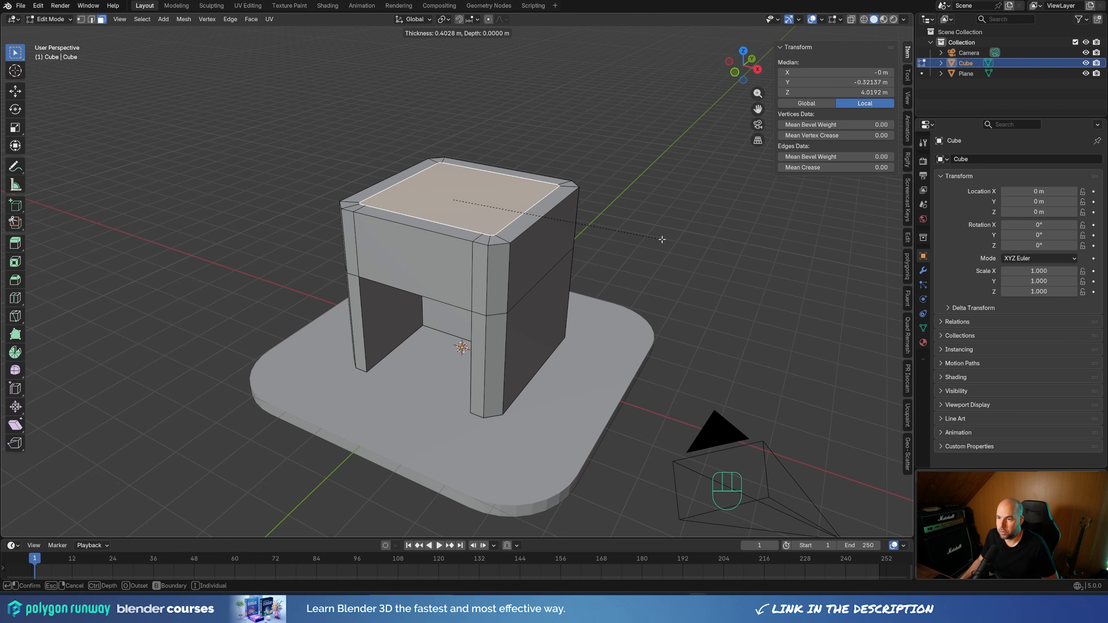
{"action": "left_click", "coordinate": [661, 238]}
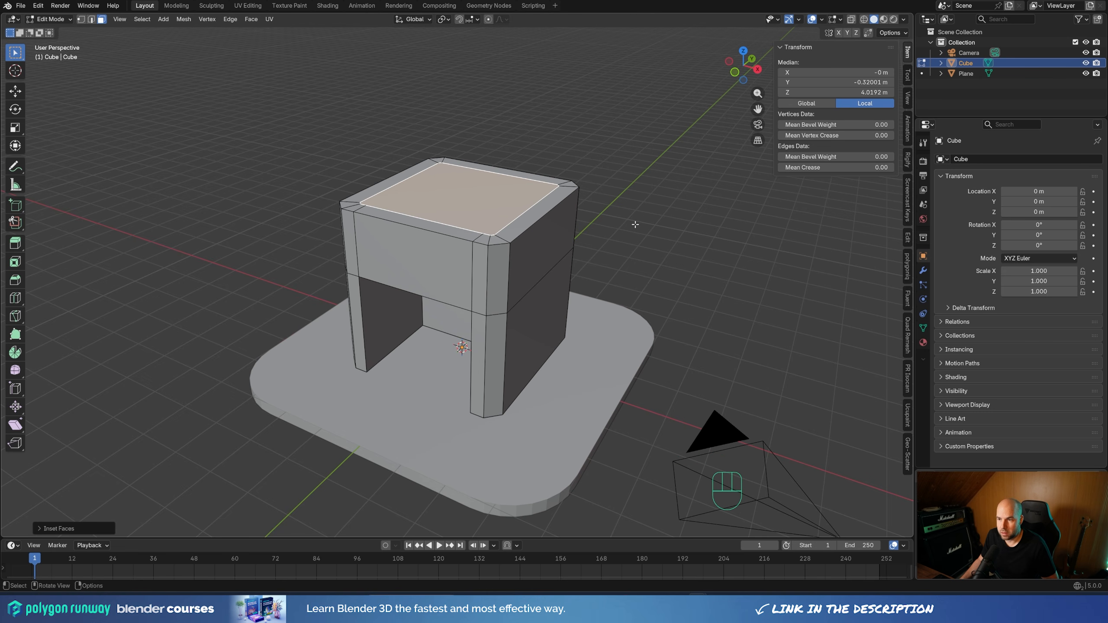
{"action": "key", "text": "e"}
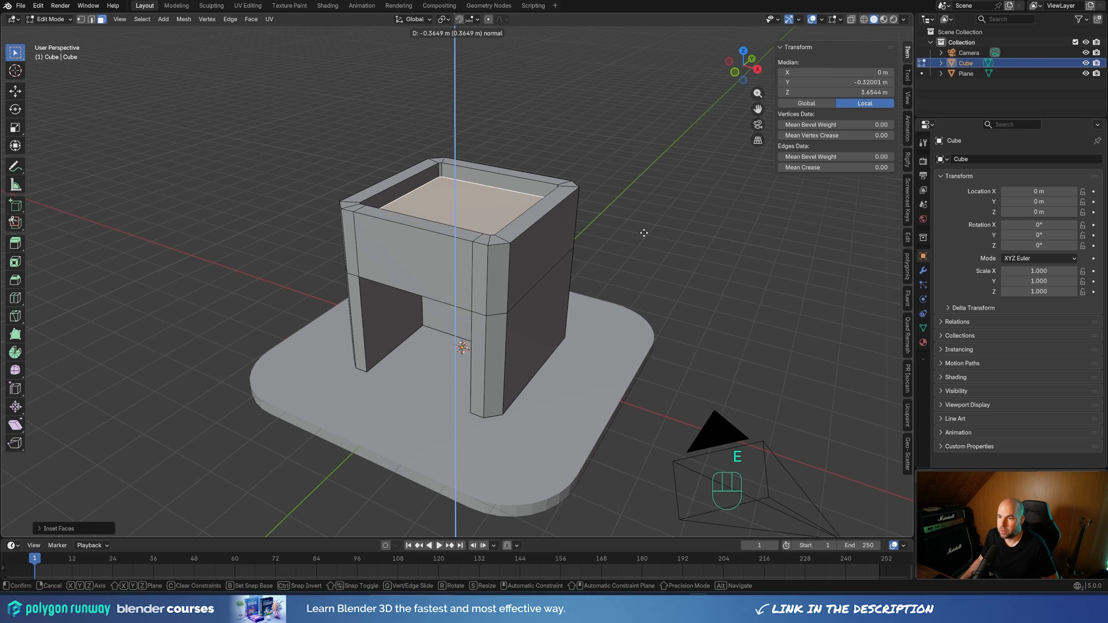
{"action": "left_click", "coordinate": [644, 231]}
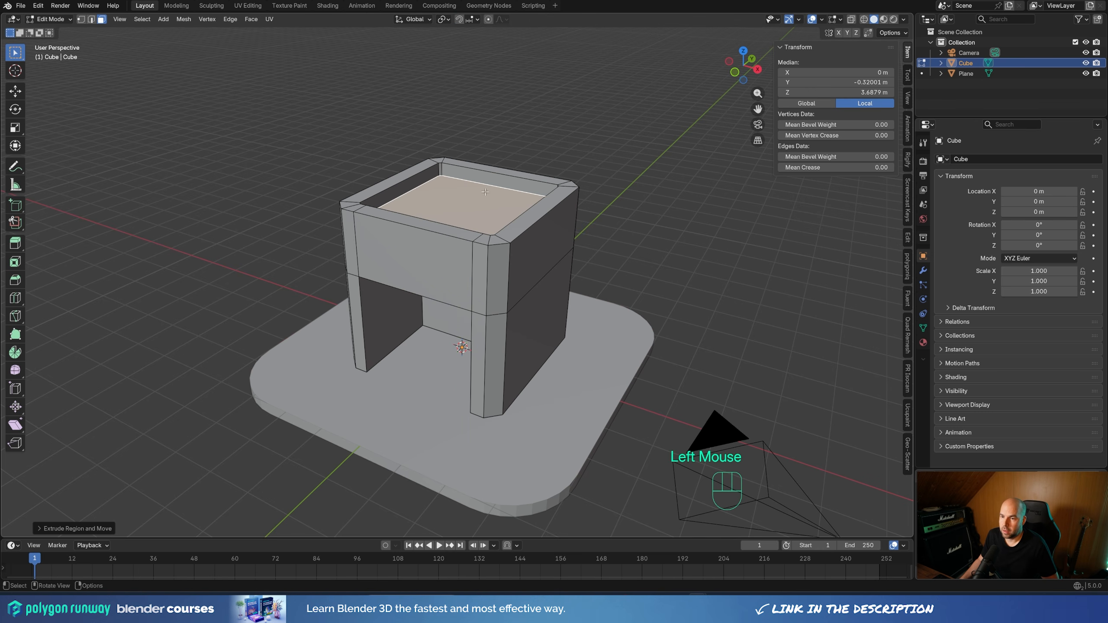
Duplicate the roof rim's face loop about 0.036 m upward along Z and extrude the copy about 0.26 m up
{"action": "middle_click_drag", "start_coordinate": [642, 232], "coordinate": [571, 232]}
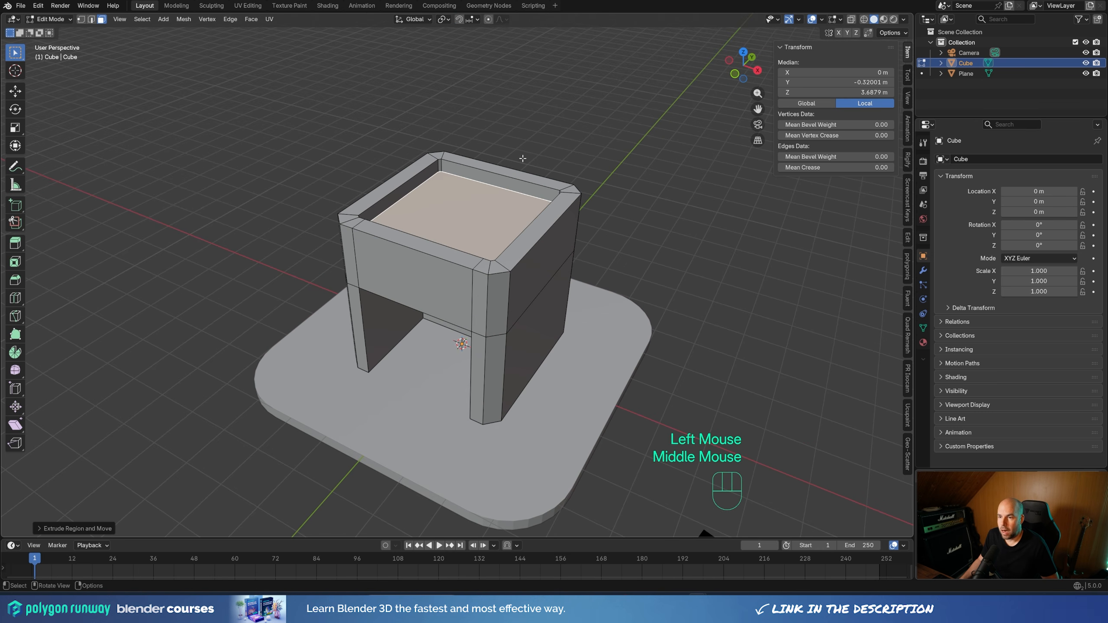
{"action": "left_click", "coordinate": [503, 266], "text": "alt"}
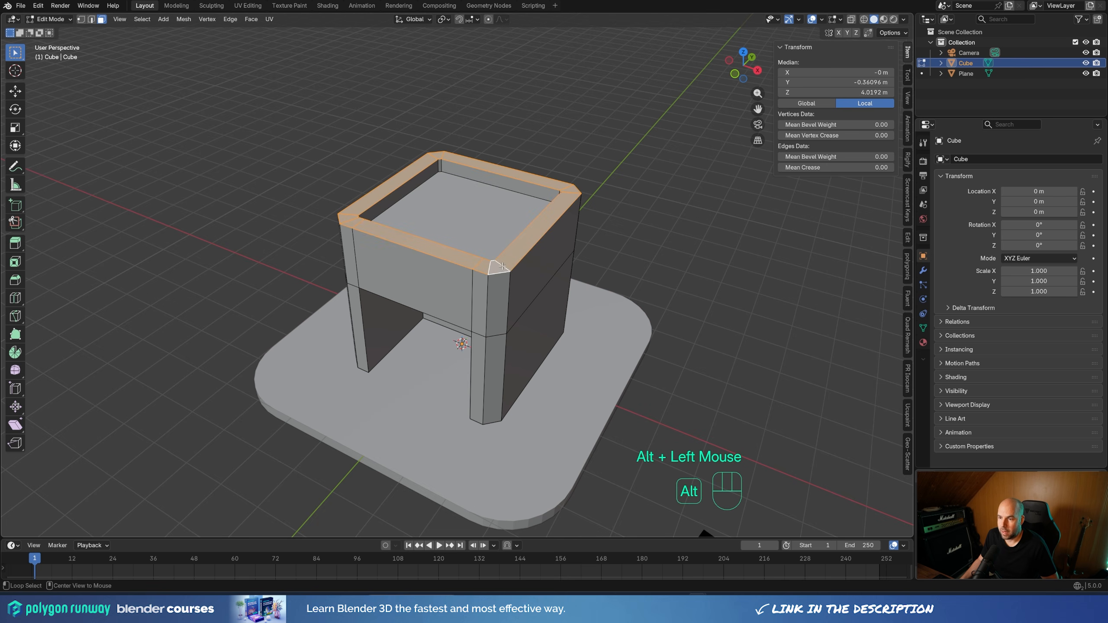
{"action": "middle_click_drag", "start_coordinate": [600, 279], "coordinate": [585, 258]}
{"action": "scroll", "coordinate": [586, 258], "scroll_direction": "down", "scroll_amount": 1}
{"action": "scroll", "coordinate": [586, 257], "scroll_direction": "up", "scroll_amount": 1}
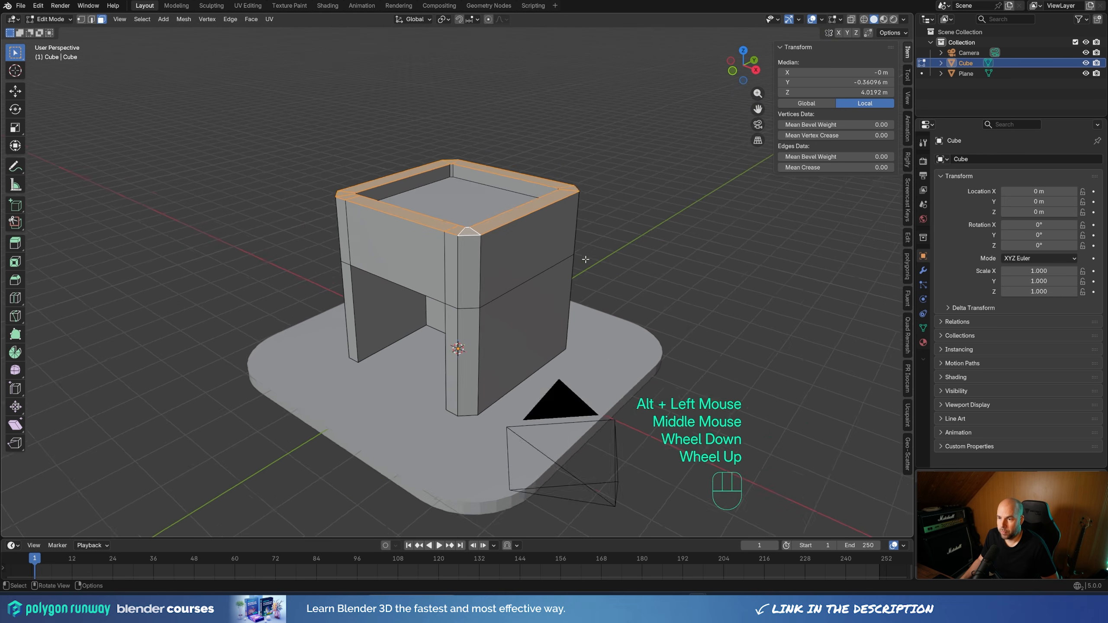
{"action": "key", "text": "shift+d"}
{"action": "key", "text": "z"}
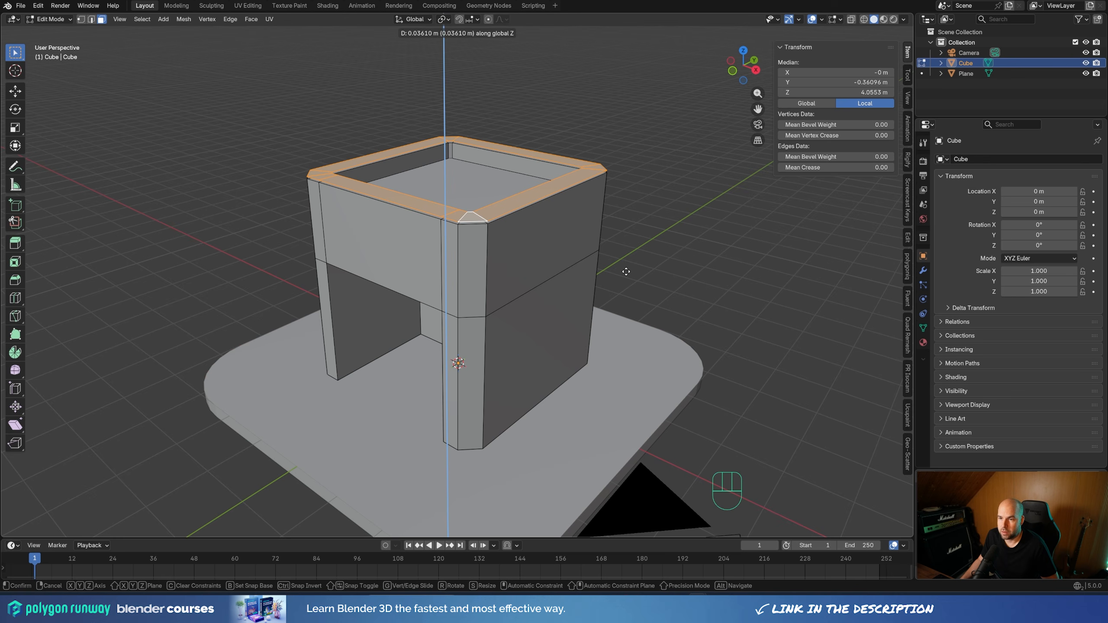
{"action": "left_click", "coordinate": [626, 271]}
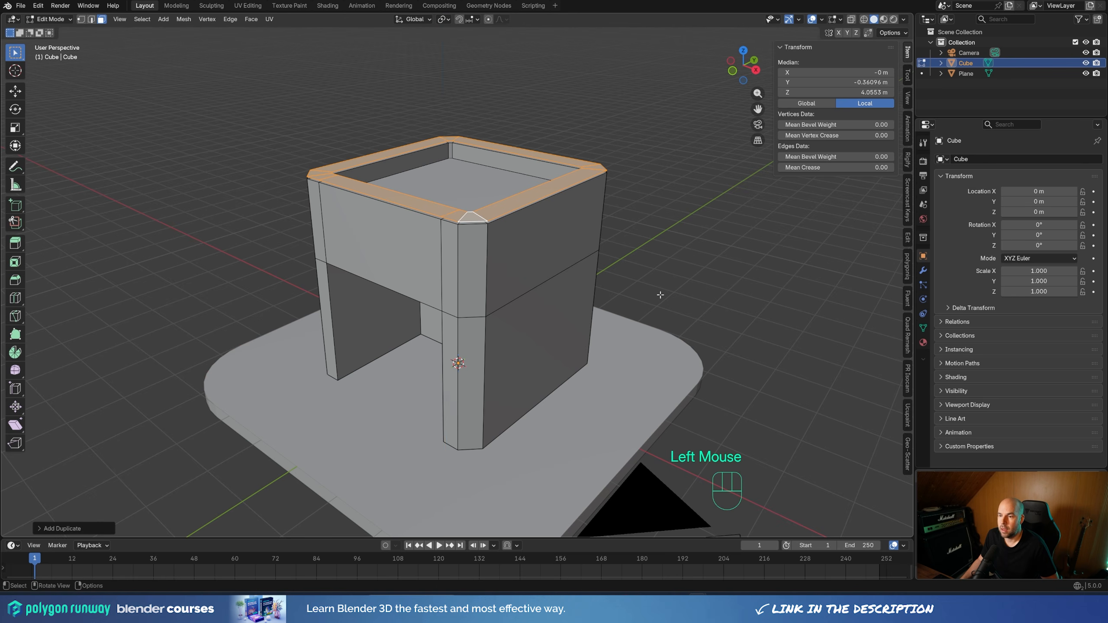
{"action": "key", "text": "e"}
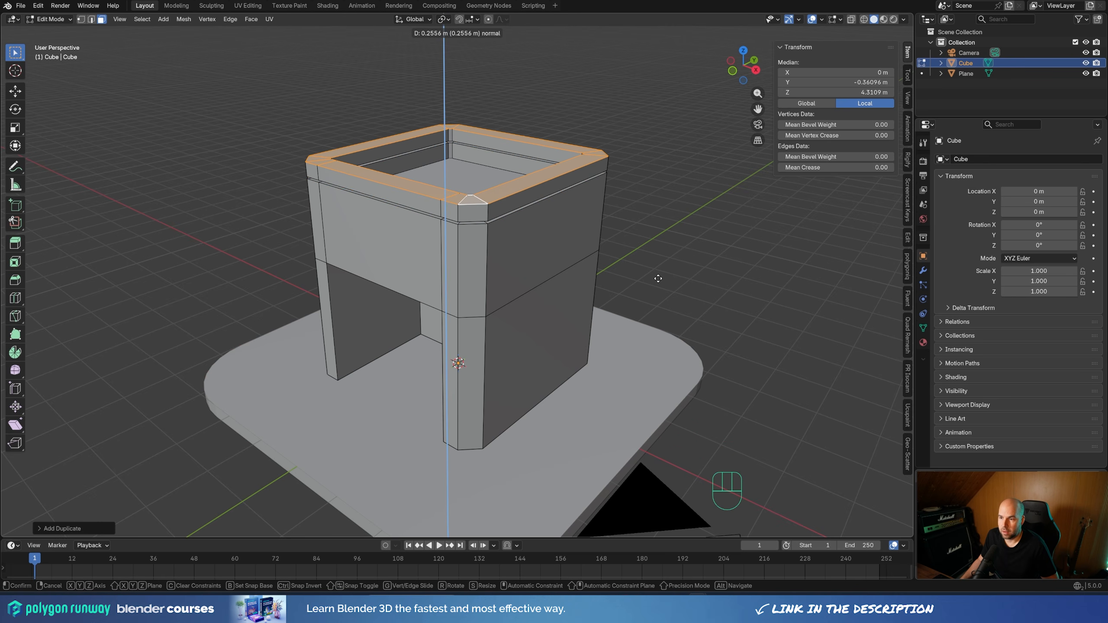
{"action": "left_click", "coordinate": [657, 278]}
Select all upper roof and rim vertices using X-ray and lower them about 0.3 m along Z
{"action": "middle_click_drag", "start_coordinate": [658, 278], "coordinate": [449, 263]}
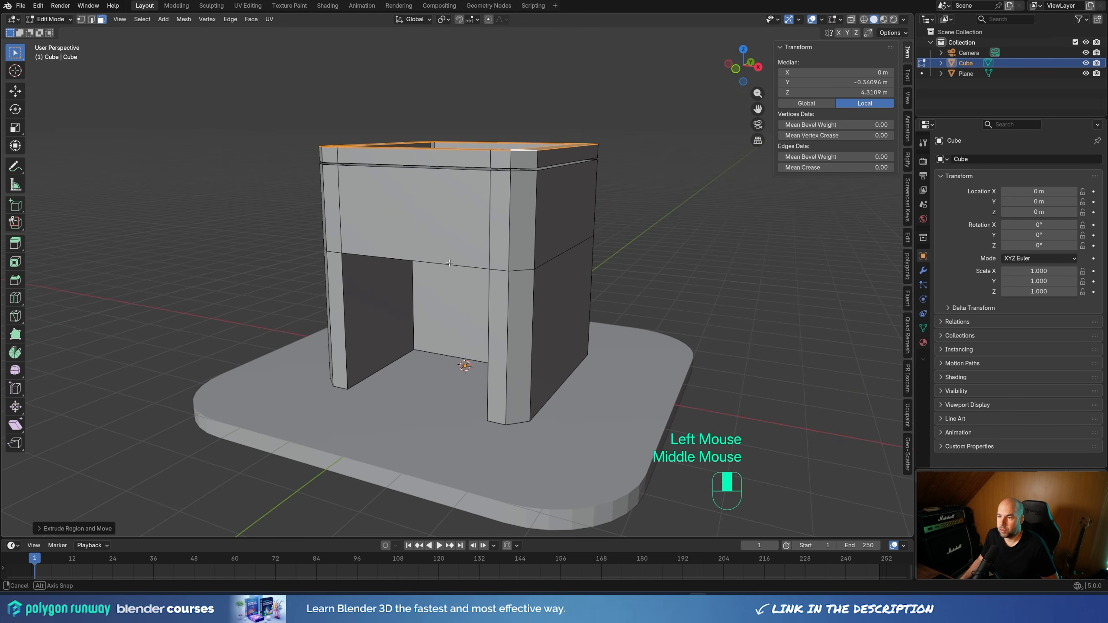
{"action": "left_click", "coordinate": [850, 19]}
{"action": "middle_click_drag", "start_coordinate": [510, 210], "coordinate": [491, 209]}
{"action": "key", "text": "1"}
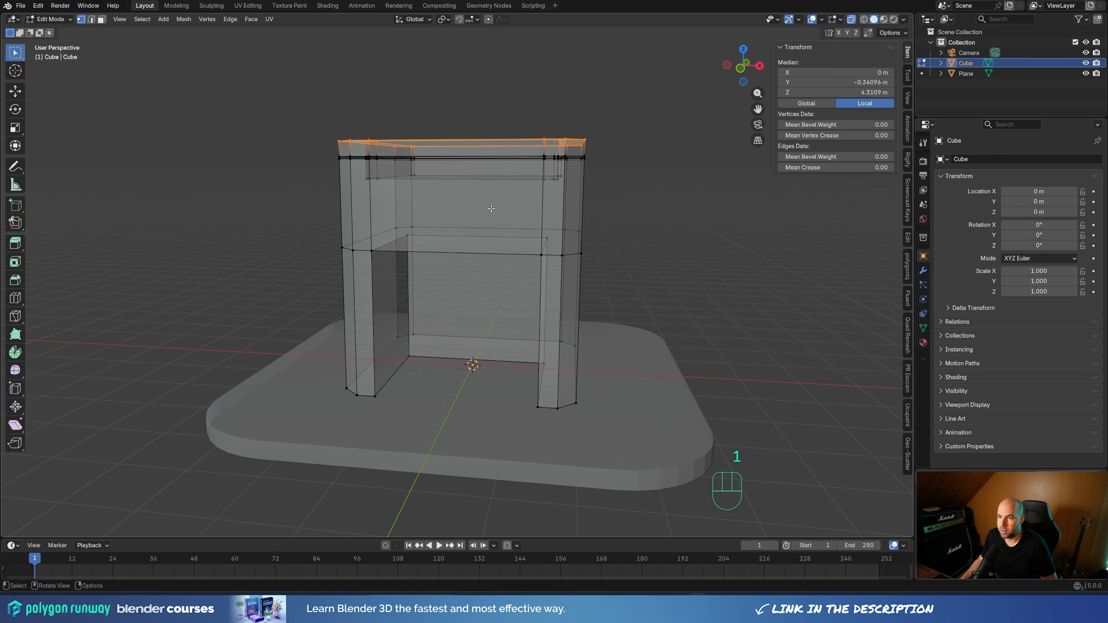
{"action": "left_click_drag", "start_coordinate": [167, 85], "coordinate": [724, 247]}
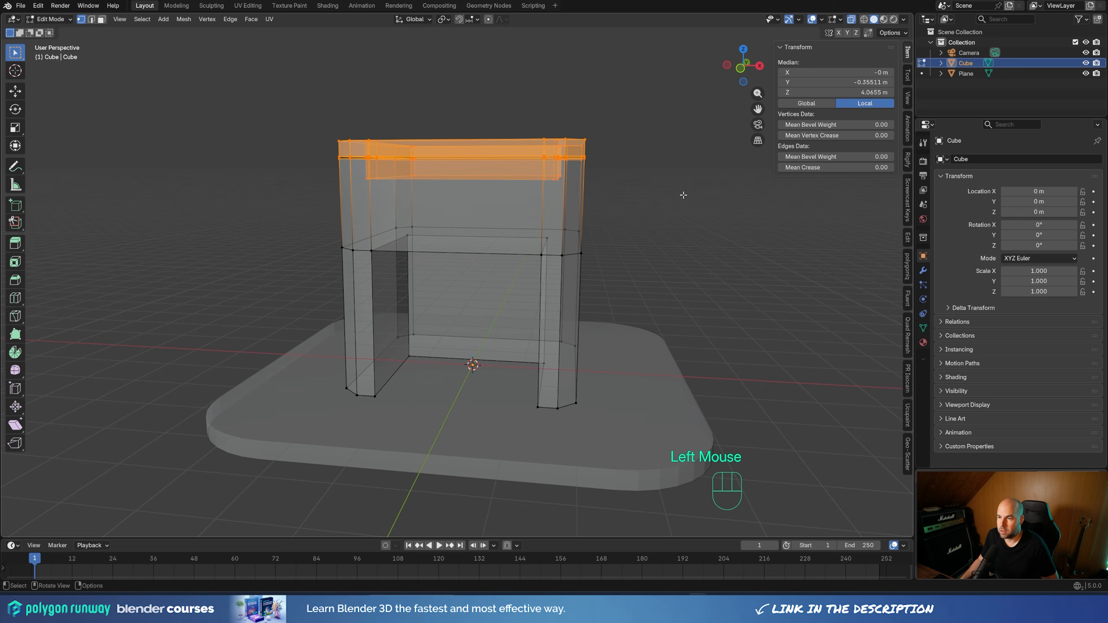
{"action": "key", "text": "g"}
{"action": "key", "text": "z"}
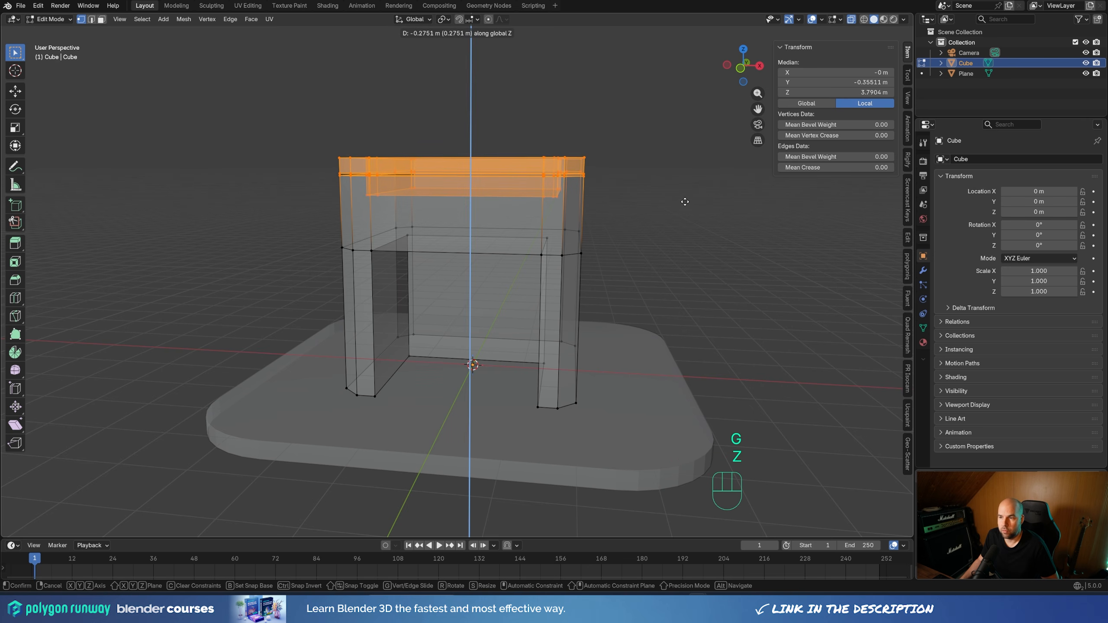
{"action": "left_click", "coordinate": [683, 203]}
{"action": "middle_click_drag", "start_coordinate": [682, 203], "coordinate": [584, 213]}
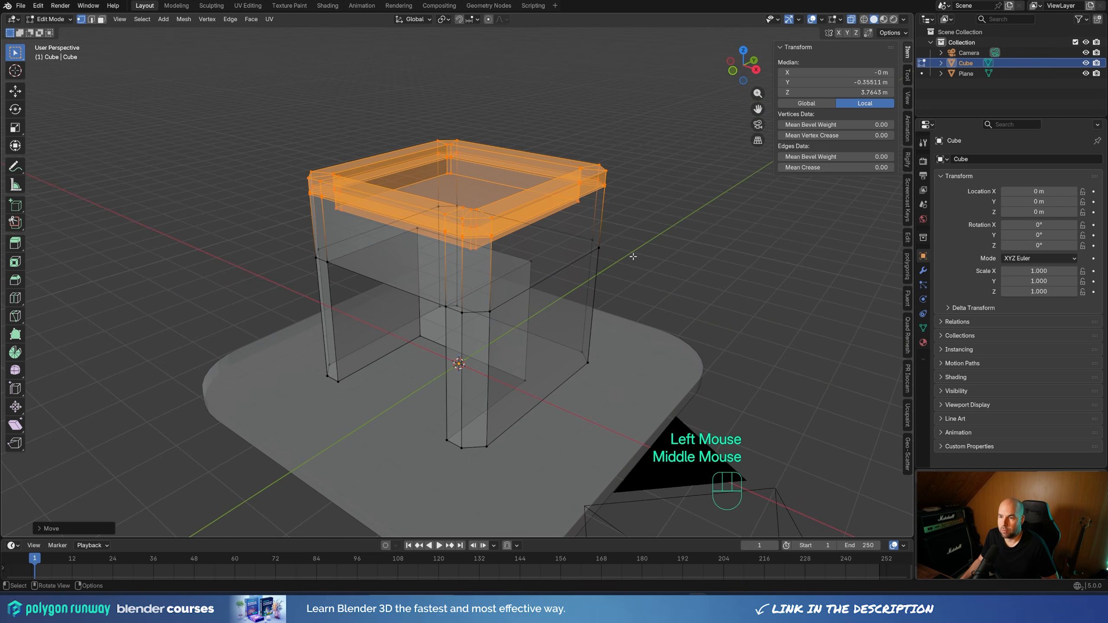
{"action": "left_click", "coordinate": [851, 20]}
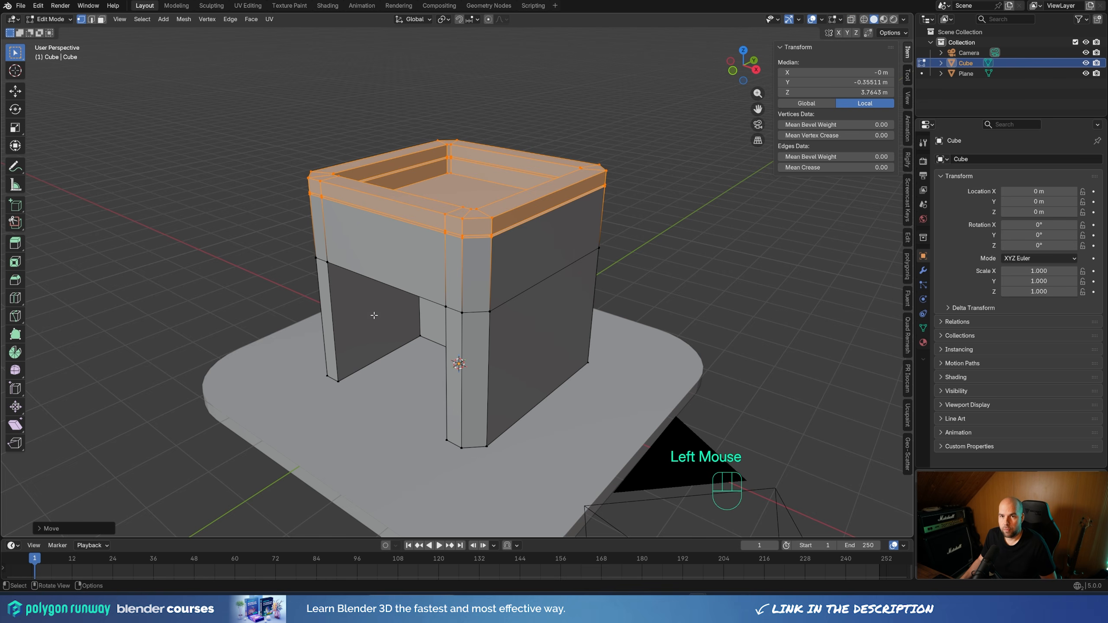
Duplicate the recess's two side walls and ceiling in place and separate the copy into its own object
{"action": "key", "text": "3"}
{"action": "middle_click_drag", "start_coordinate": [377, 324], "coordinate": [376, 258]}
{"action": "left_click", "coordinate": [379, 254]}
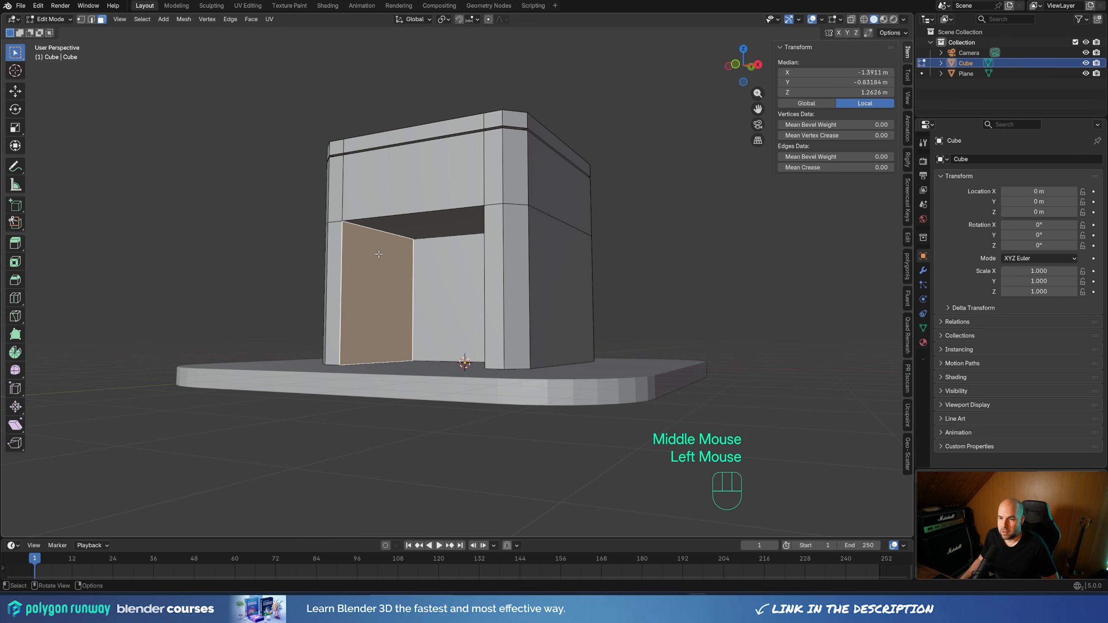
{"action": "left_click", "coordinate": [419, 220], "text": "shift"}
{"action": "middle_click_drag", "start_coordinate": [418, 221], "coordinate": [589, 268]}
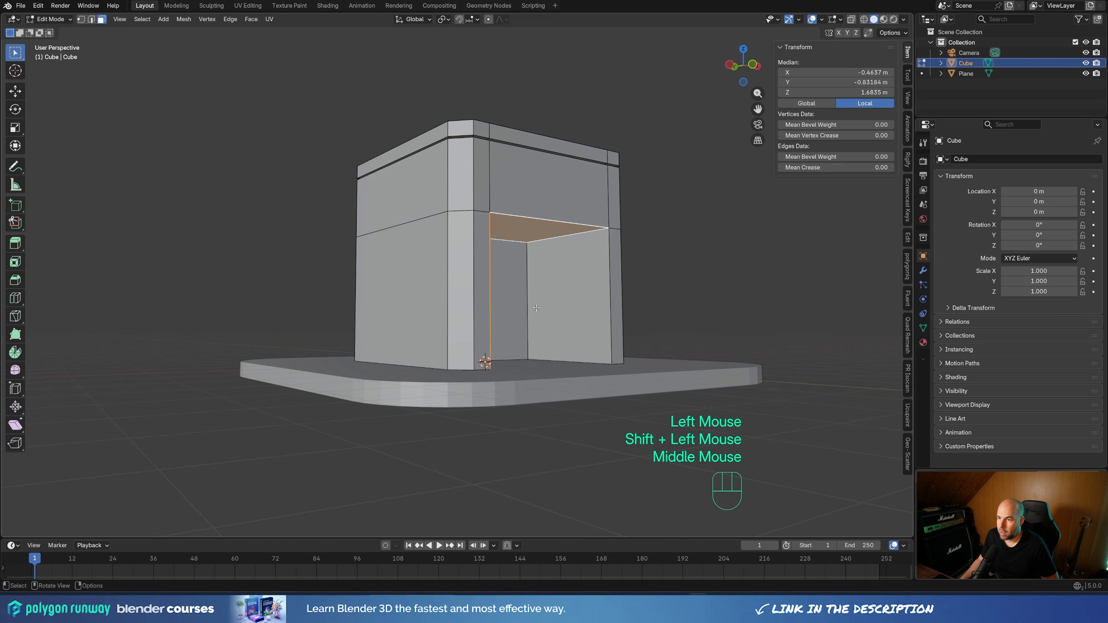
{"action": "left_click", "coordinate": [589, 268], "text": "shift"}
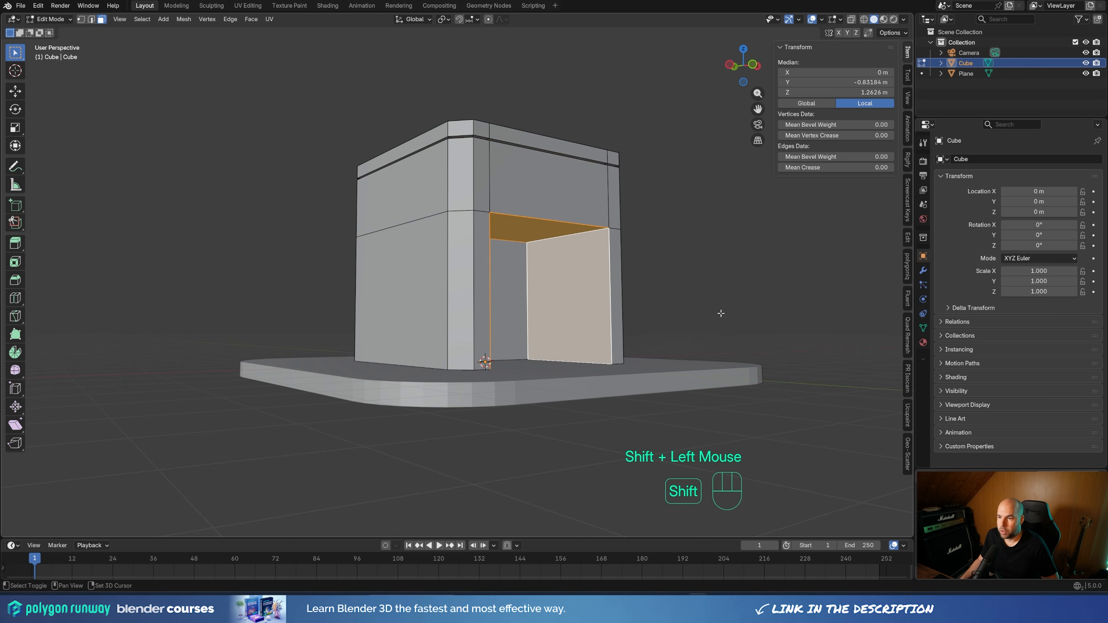
{"action": "key", "text": "shift+d"}
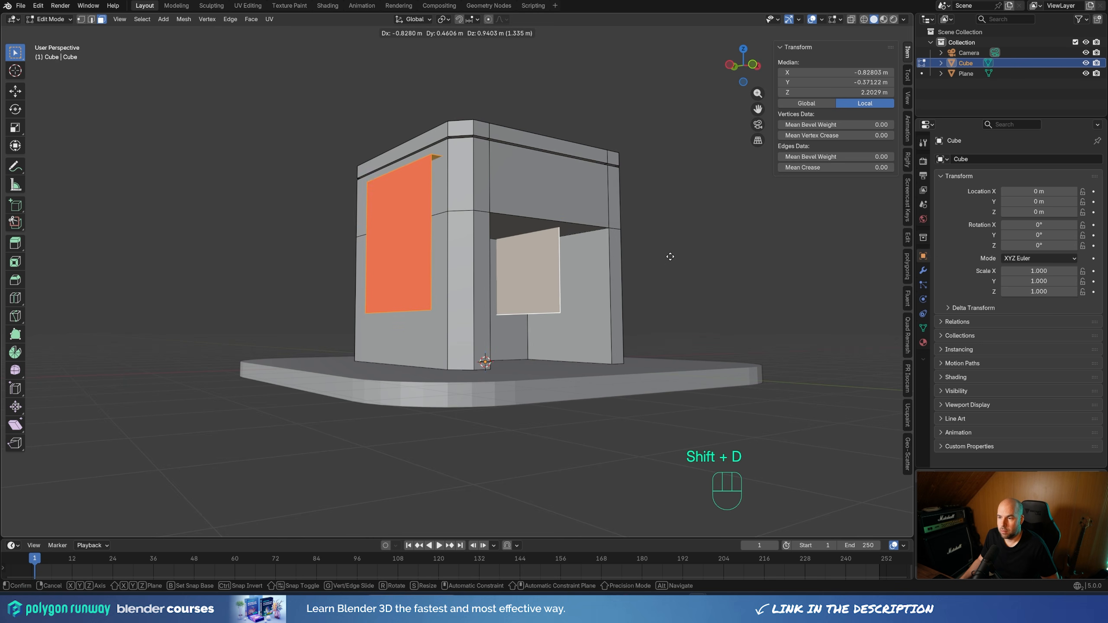
{"action": "right_click", "coordinate": [665, 263]}
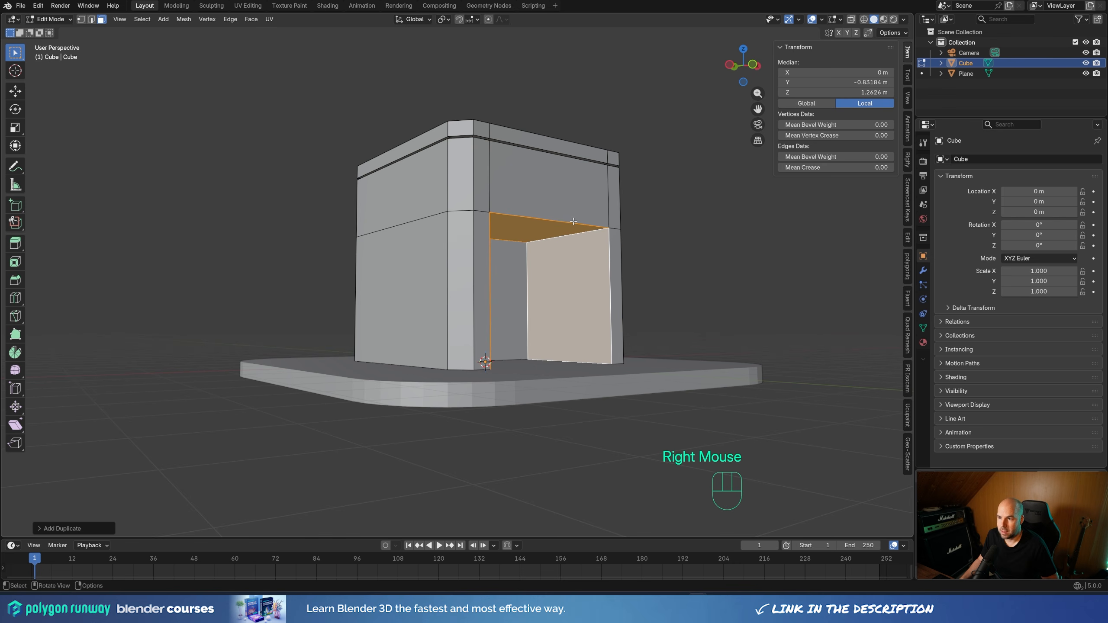
{"action": "key", "text": "p"}
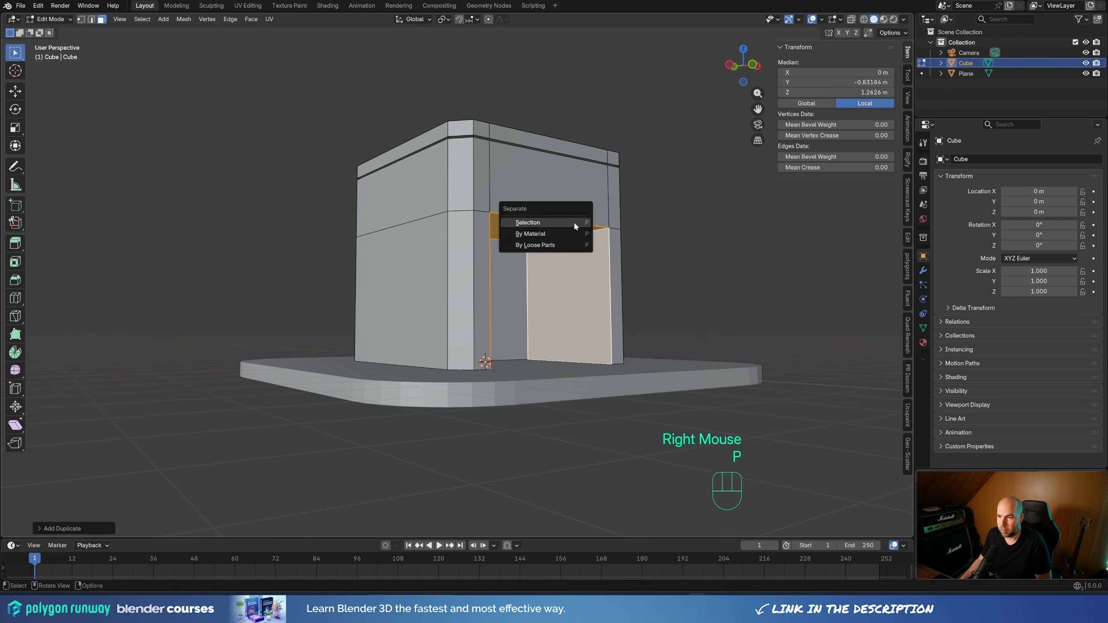
{"action": "left_click", "coordinate": [530, 222]}
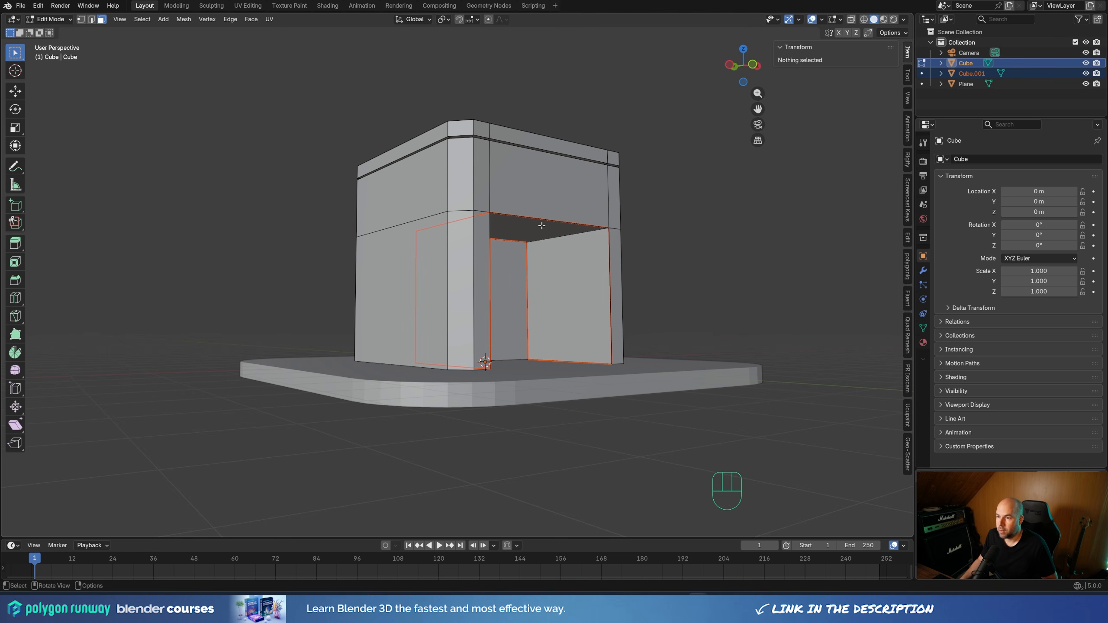
Switch mesh editing from the cube to the separated recess-faces object, Cube.001
{"action": "key", "text": "Tab"}
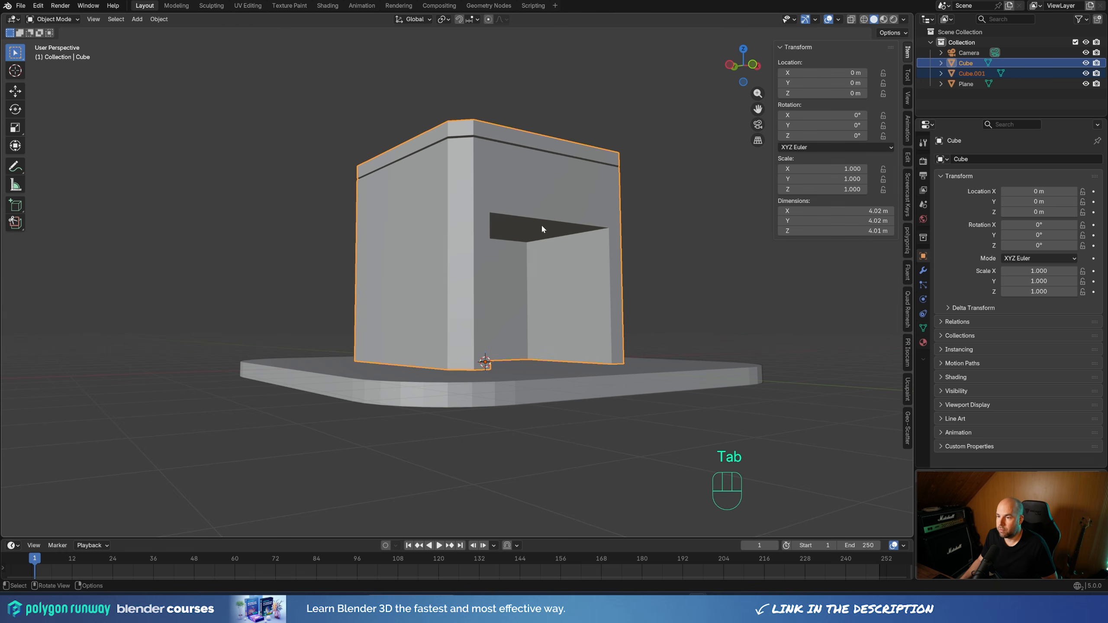
{"action": "left_click", "coordinate": [968, 74]}
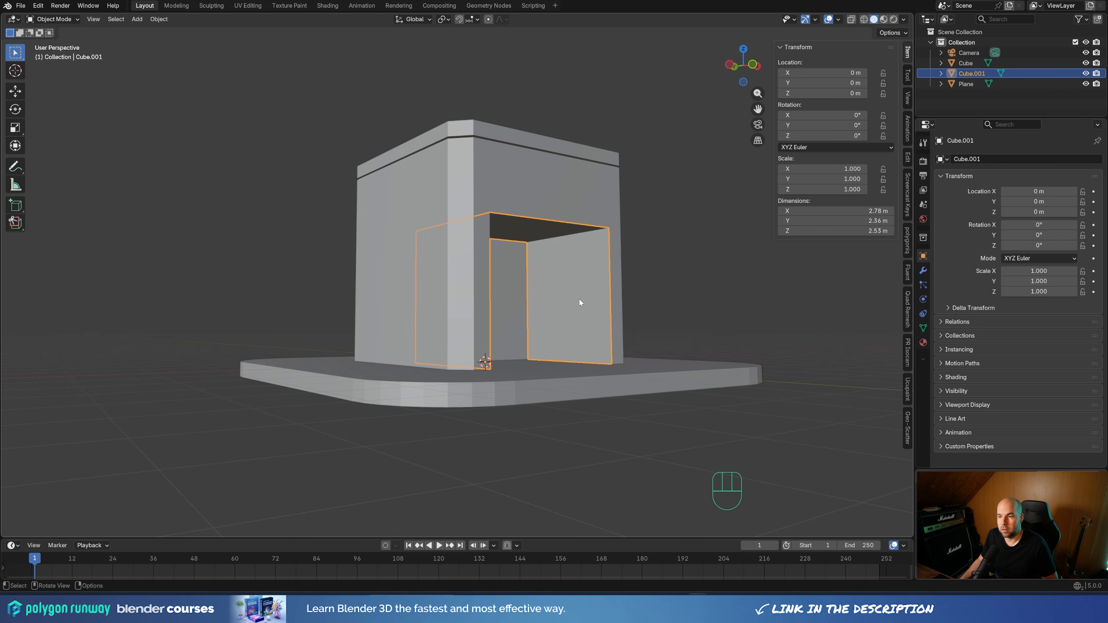
{"action": "middle_click_drag", "start_coordinate": [690, 282], "coordinate": [691, 288]}
{"action": "key", "text": "Tab"}
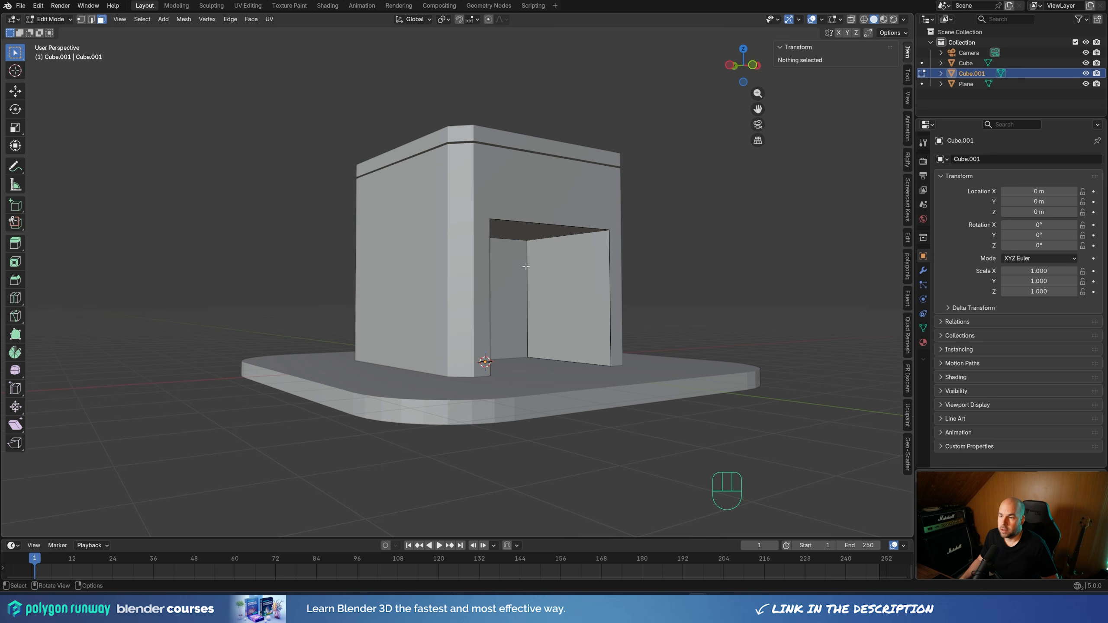
Select the rear edge loop of the separated recess faces and move it about 2.05 m forward along negative Y
{"action": "left_click", "coordinate": [531, 271], "text": "alt"}
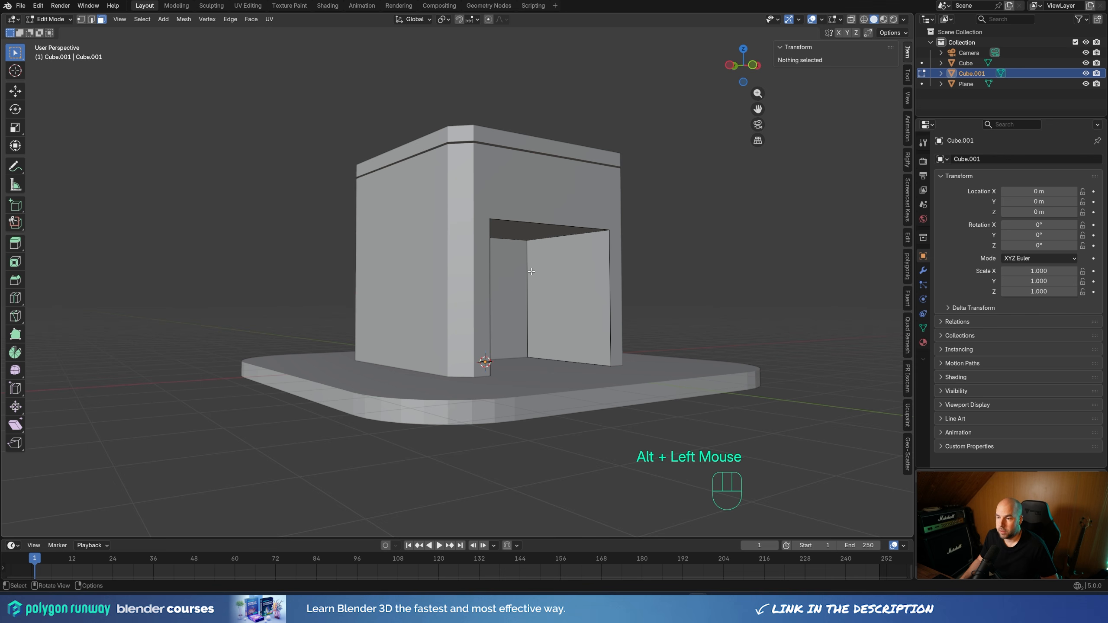
{"action": "key", "text": "2"}
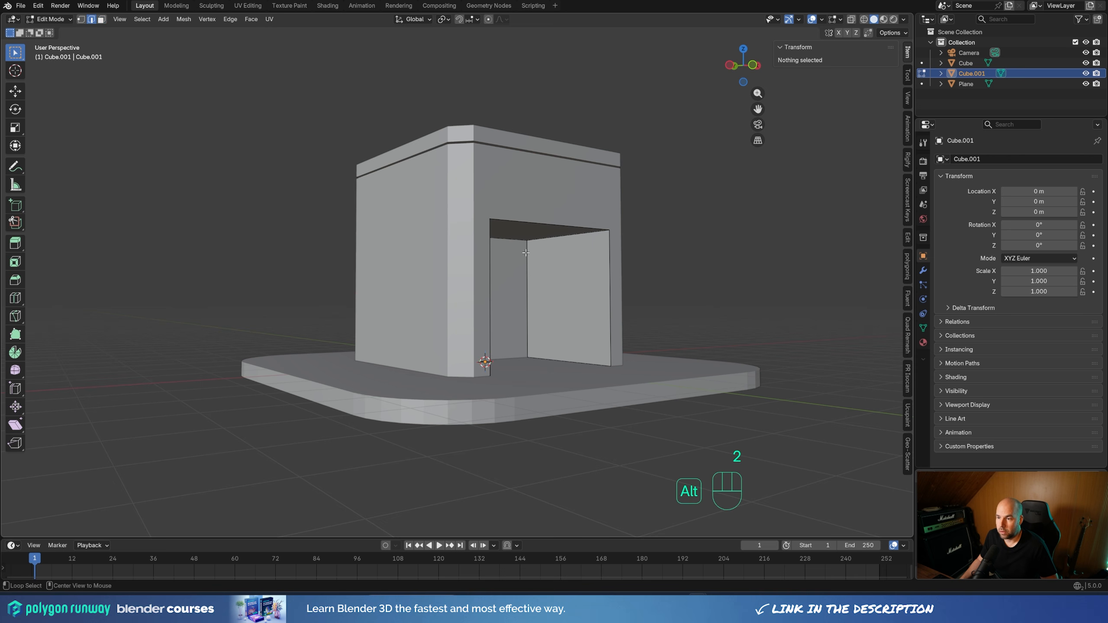
{"action": "left_click", "coordinate": [525, 253], "text": "alt"}
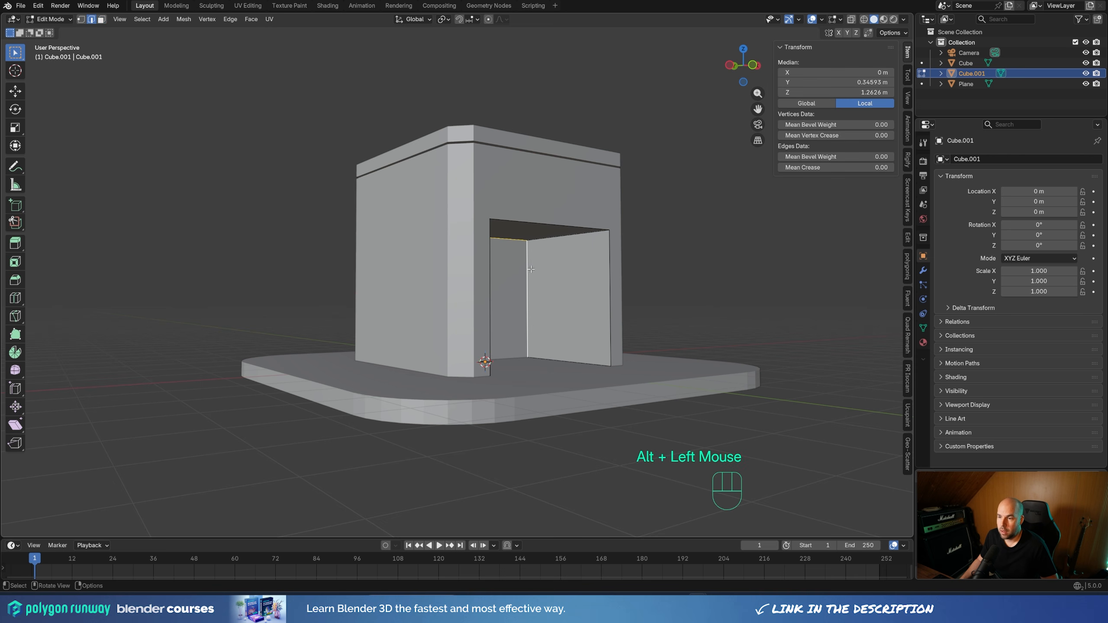
{"action": "middle_click_drag", "start_coordinate": [526, 253], "coordinate": [399, 320]}
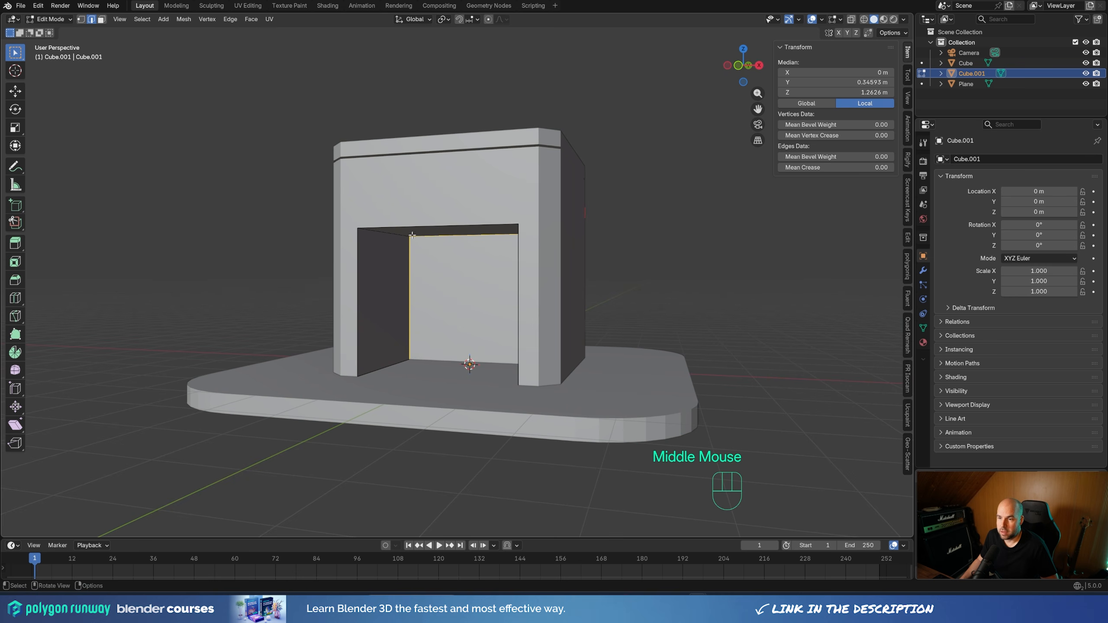
{"action": "middle_click_drag", "start_coordinate": [529, 244], "coordinate": [564, 245]}
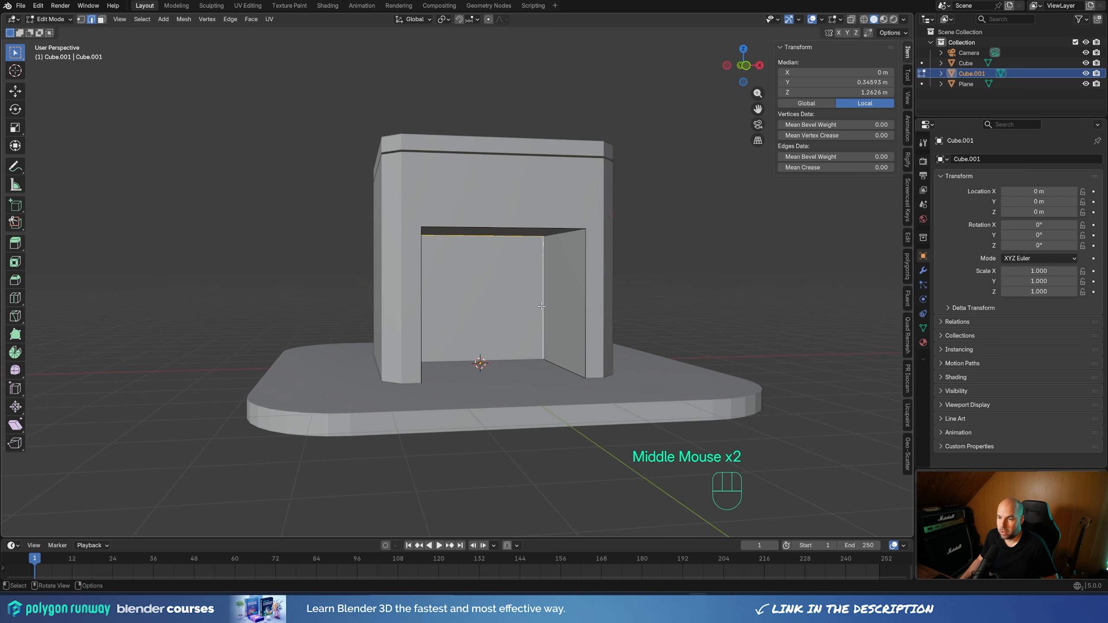
{"action": "middle_click_drag", "start_coordinate": [580, 307], "coordinate": [611, 309]}
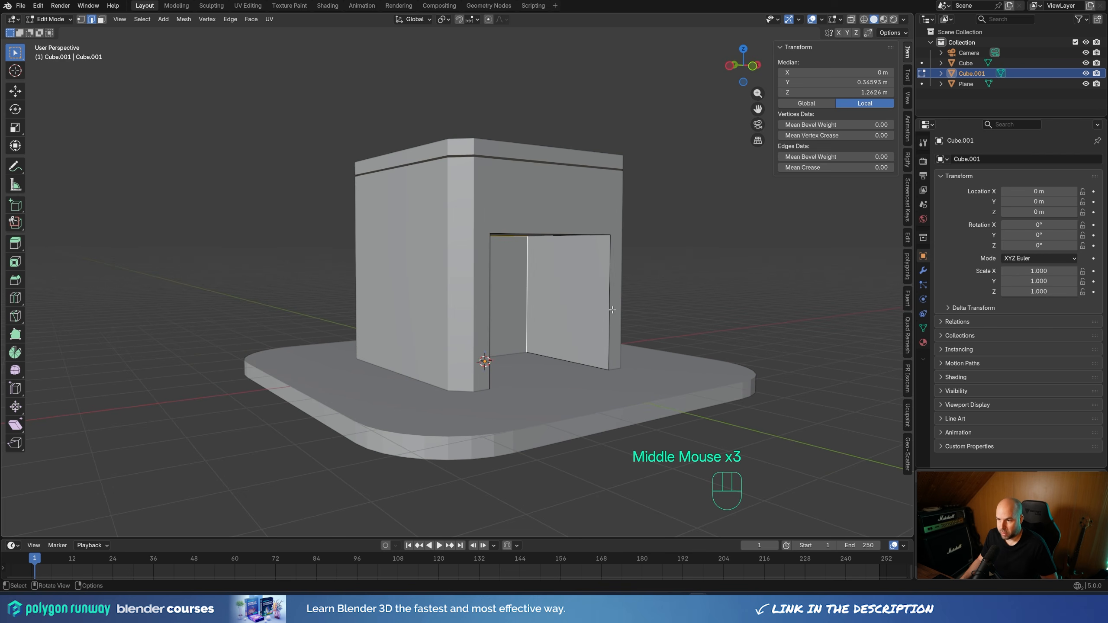
{"action": "key", "text": "g"}
{"action": "key", "text": "y"}
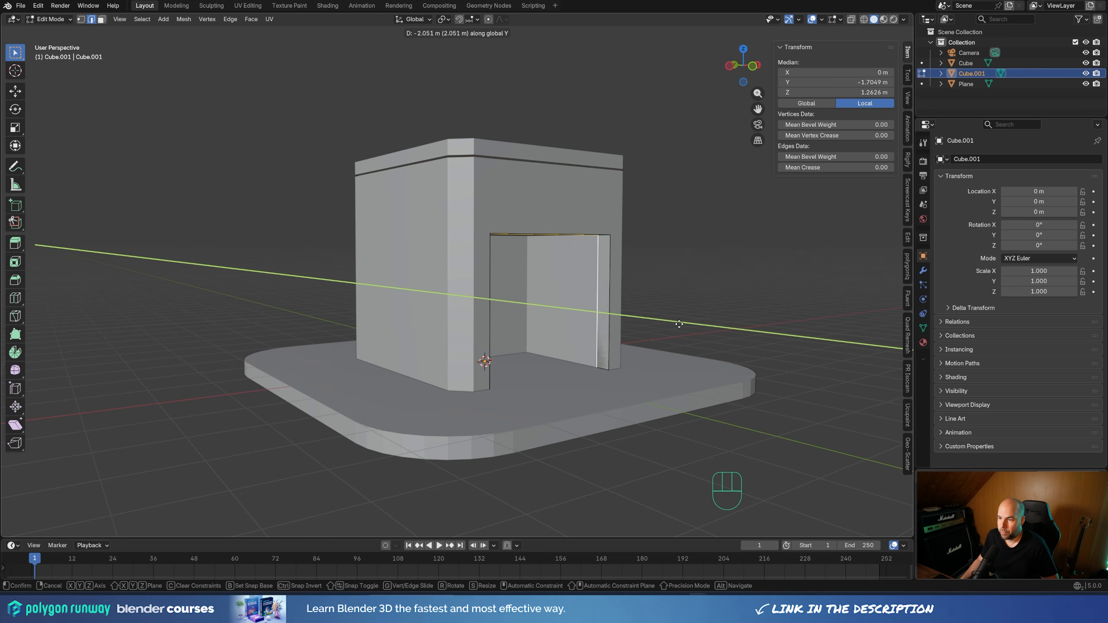
{"action": "left_click", "coordinate": [679, 323]}
Select the whole entrance strip mesh and move it about 0.19 m forward along negative Y so it protrudes from the facade
{"action": "key", "text": "a"}
{"action": "middle_click_drag", "start_coordinate": [662, 322], "coordinate": [669, 334]}
{"action": "key", "text": "g"}
{"action": "key", "text": "y"}
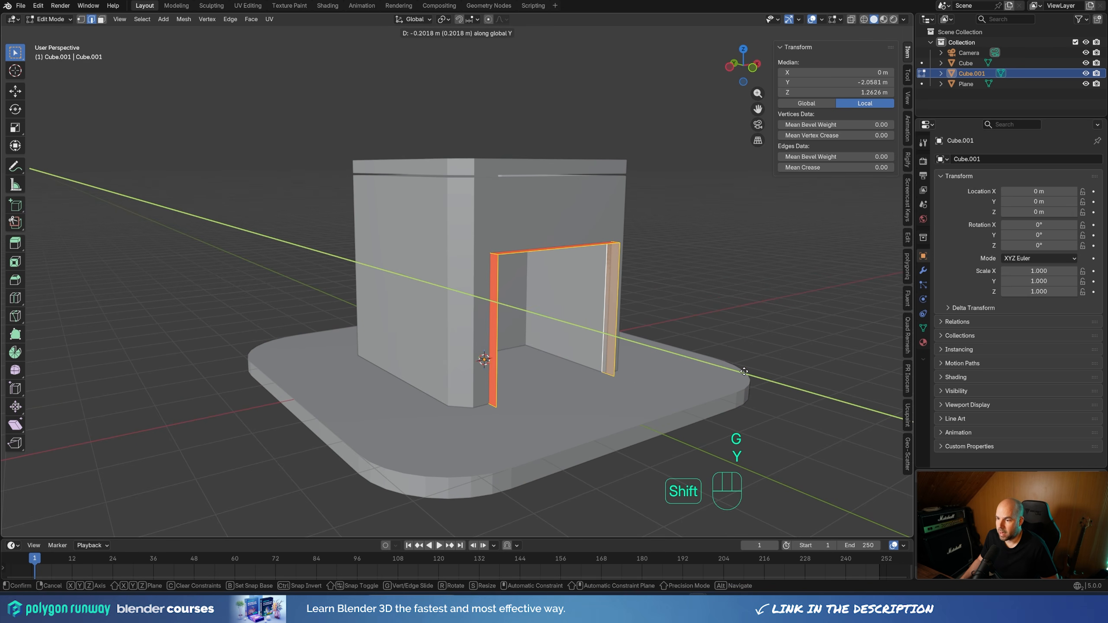
{"action": "left_click", "coordinate": [736, 369], "text": "shift"}
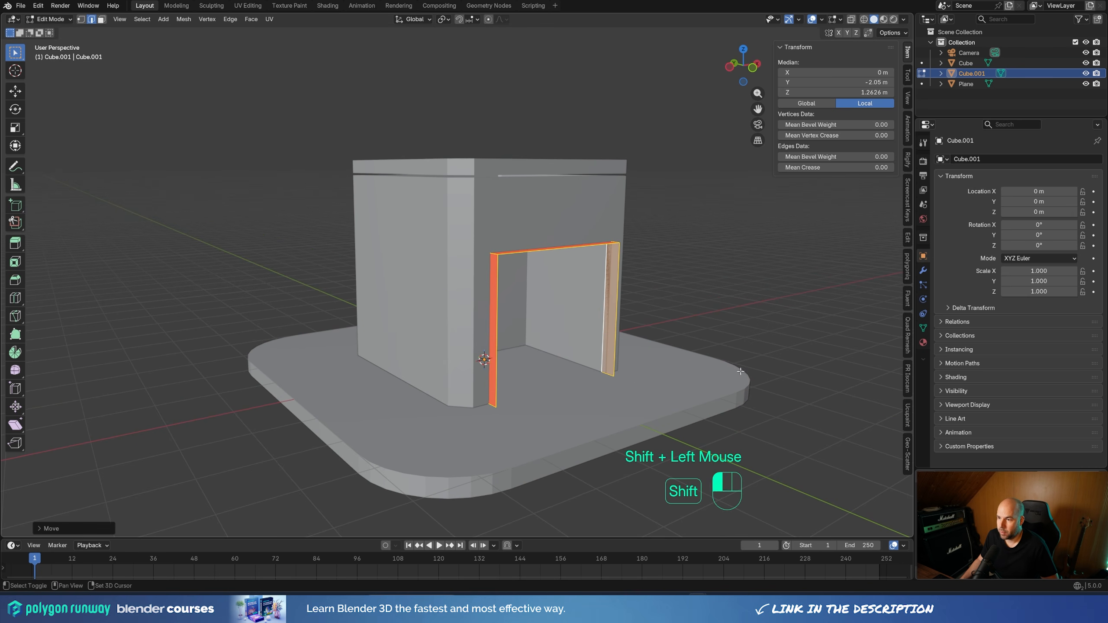
Extrude the entrance strip's faces along their normals about 0.17 m with Even Thickness, then return to Object Mode
{"action": "middle_click_drag", "start_coordinate": [728, 365], "coordinate": [728, 366]}
{"action": "key", "text": "alt+e"}
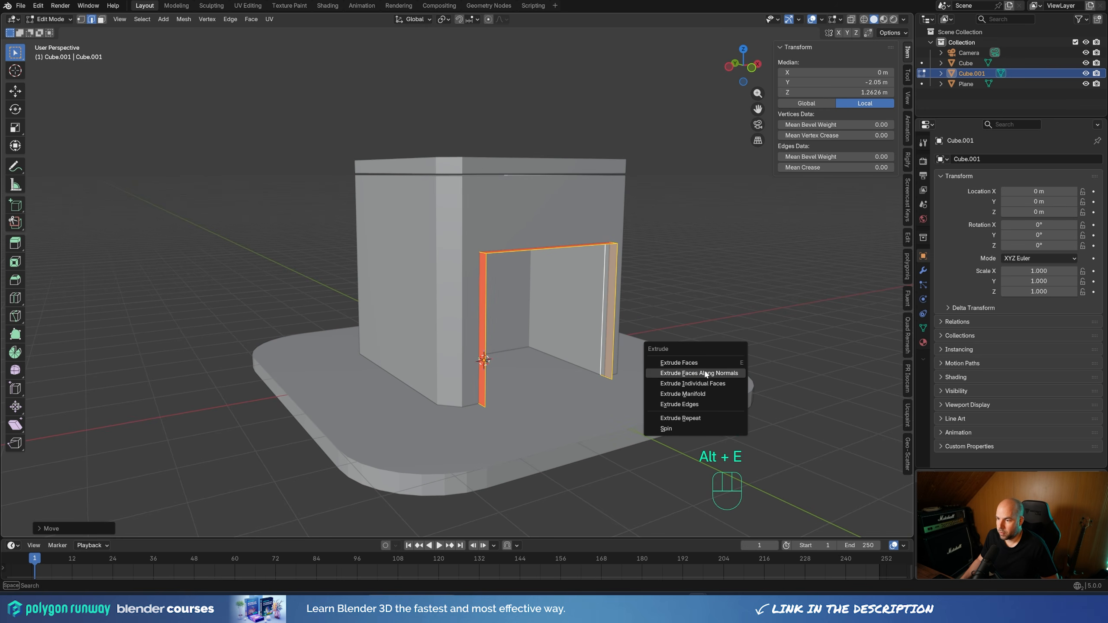
{"action": "left_click", "coordinate": [714, 373]}
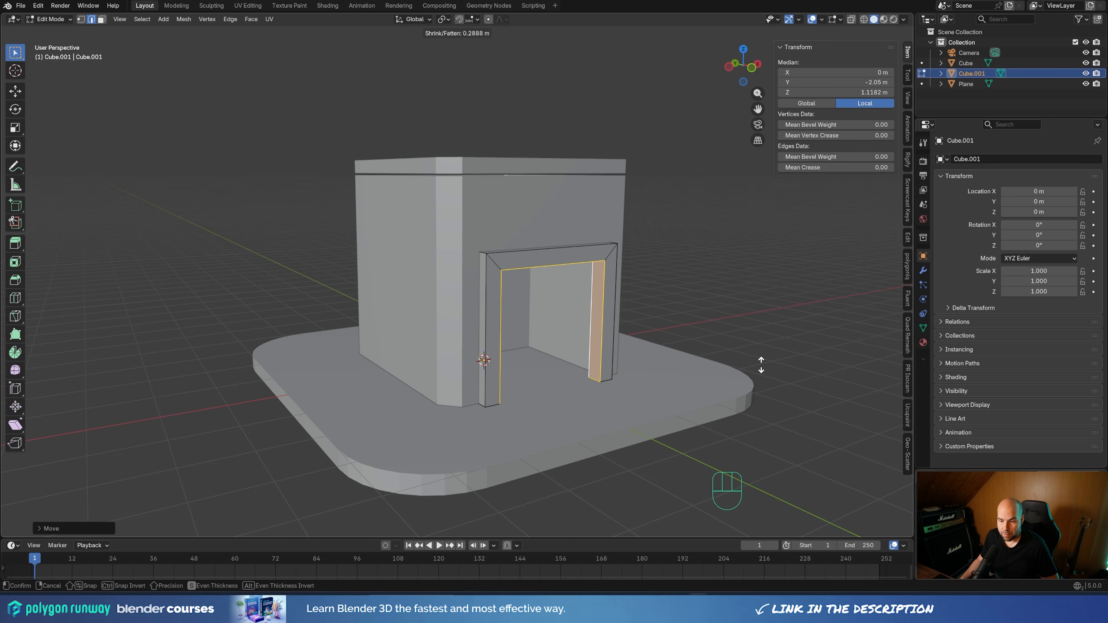
{"action": "key", "text": "s"}
{"action": "key", "text": "s"}
{"action": "key", "text": "s"}
{"action": "key", "text": "s"}
{"action": "key", "text": "s"}
{"action": "key", "text": "s"}
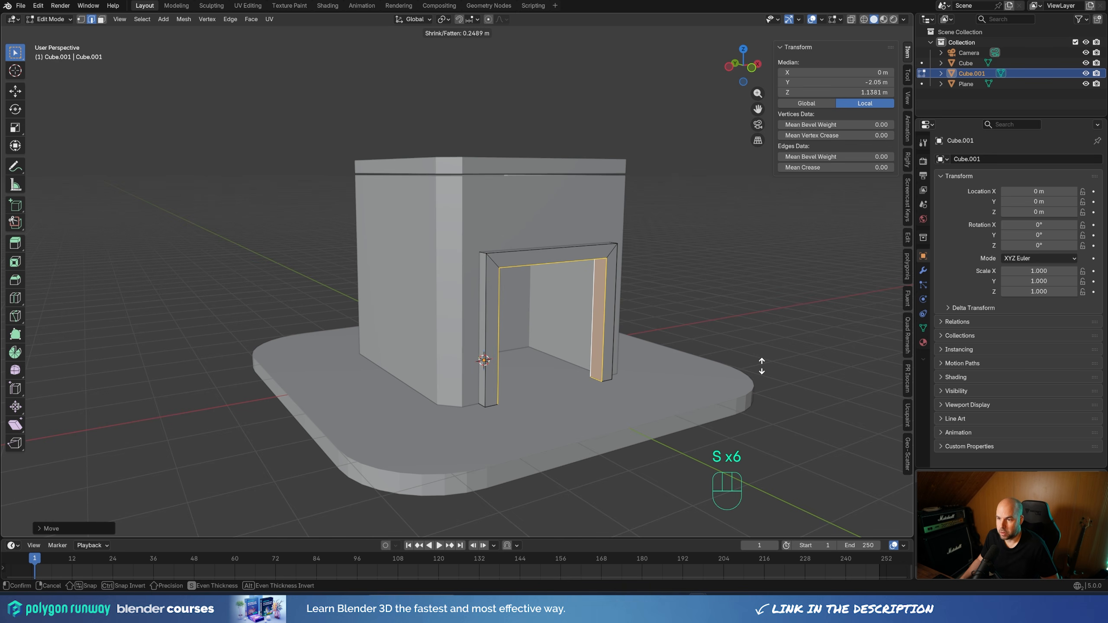
{"action": "key", "text": "s"}
{"action": "key", "text": "s"}
{"action": "key", "text": "s"}
{"action": "key", "text": "s"}
{"action": "key", "text": "shift"}
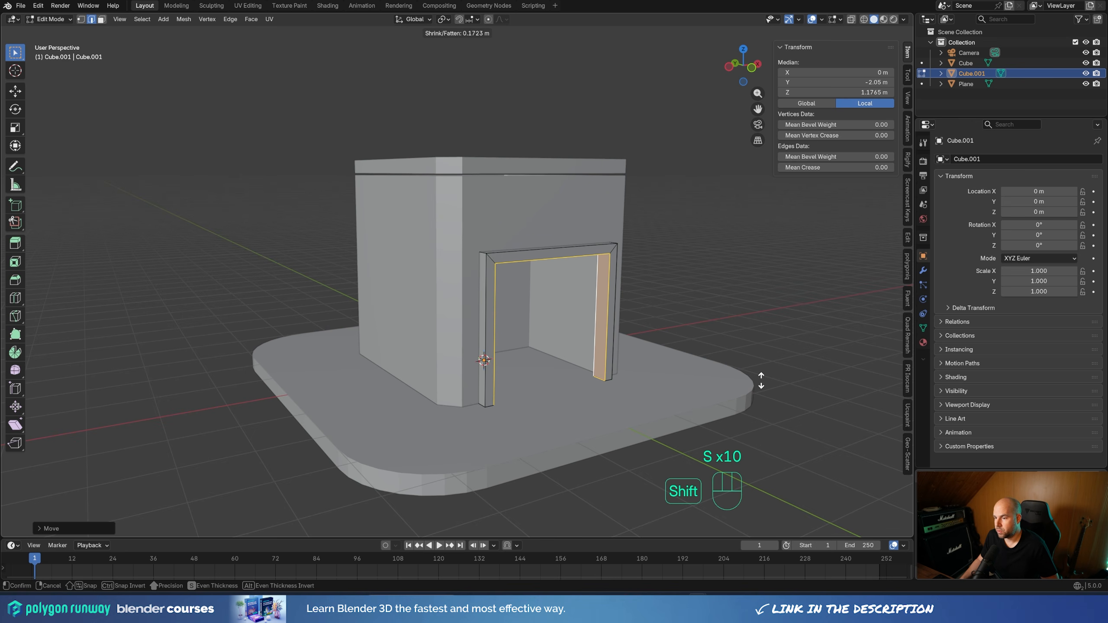
{"action": "left_click", "coordinate": [759, 379], "text": "shift"}
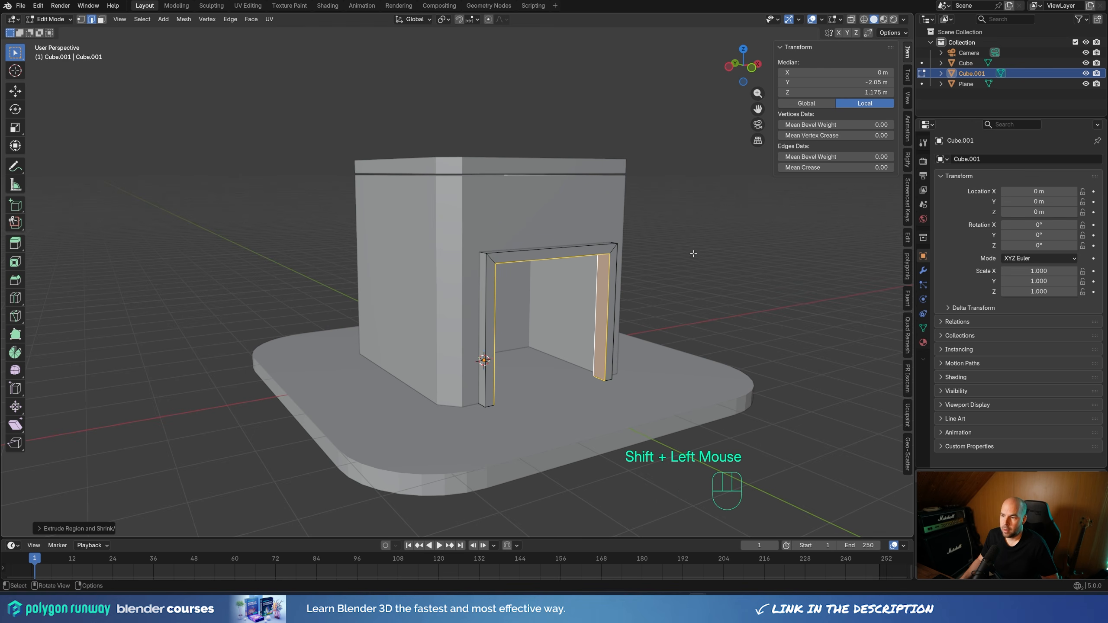
{"action": "middle_click_drag", "start_coordinate": [678, 236], "coordinate": [702, 315]}
{"action": "scroll", "coordinate": [702, 315], "scroll_direction": "down", "scroll_amount": 1}
{"action": "key", "text": "Tab"}
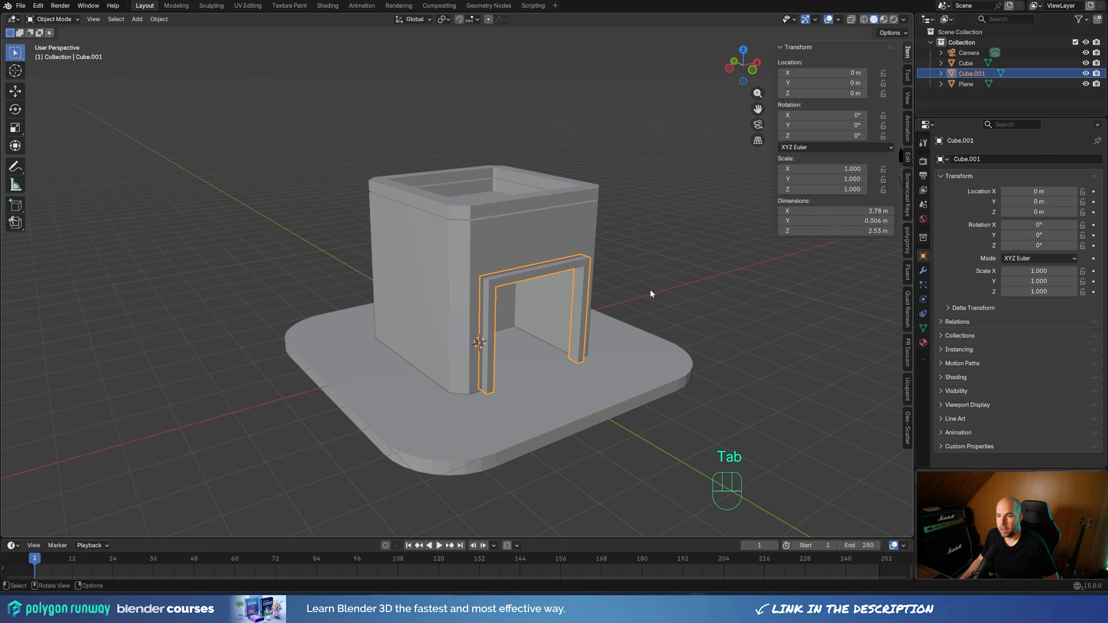
Duplicate the cube's lower outer wall faces in place, excluding the recess interior, and separate the copy into its own object
{"action": "left_click", "coordinate": [572, 232]}
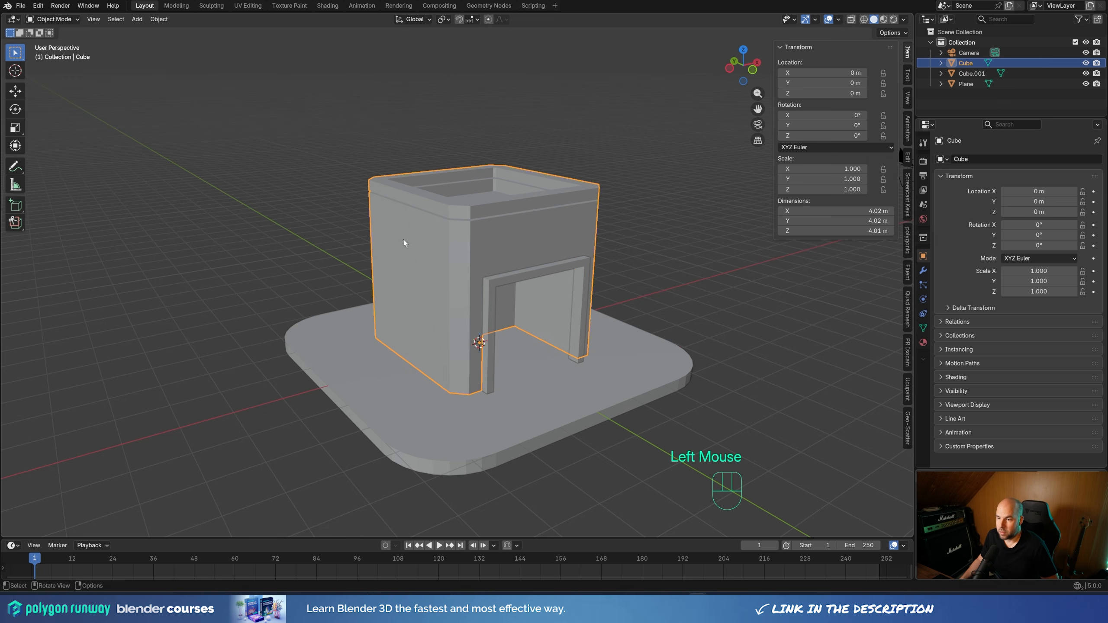
{"action": "key", "text": "Tab"}
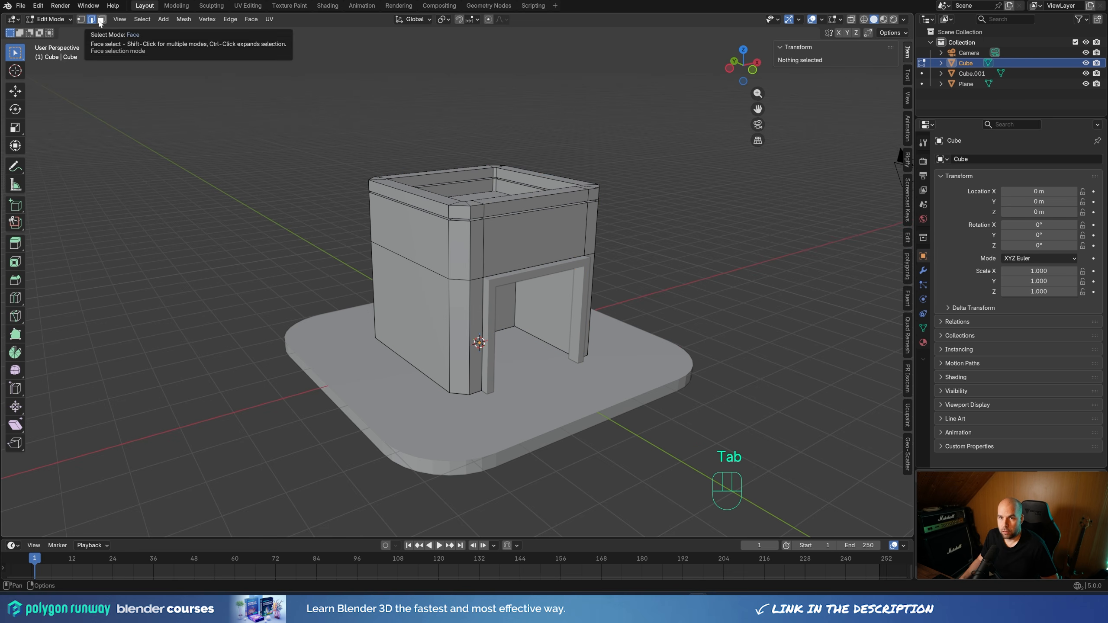
{"action": "key", "text": "3"}
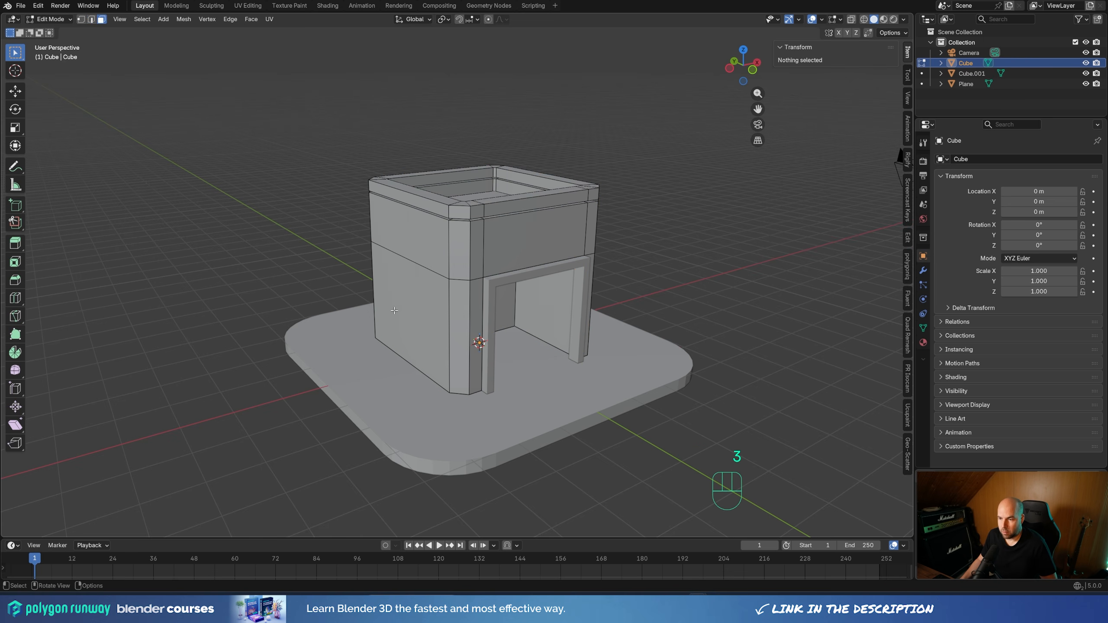
{"action": "left_click", "coordinate": [467, 357], "text": "alt"}
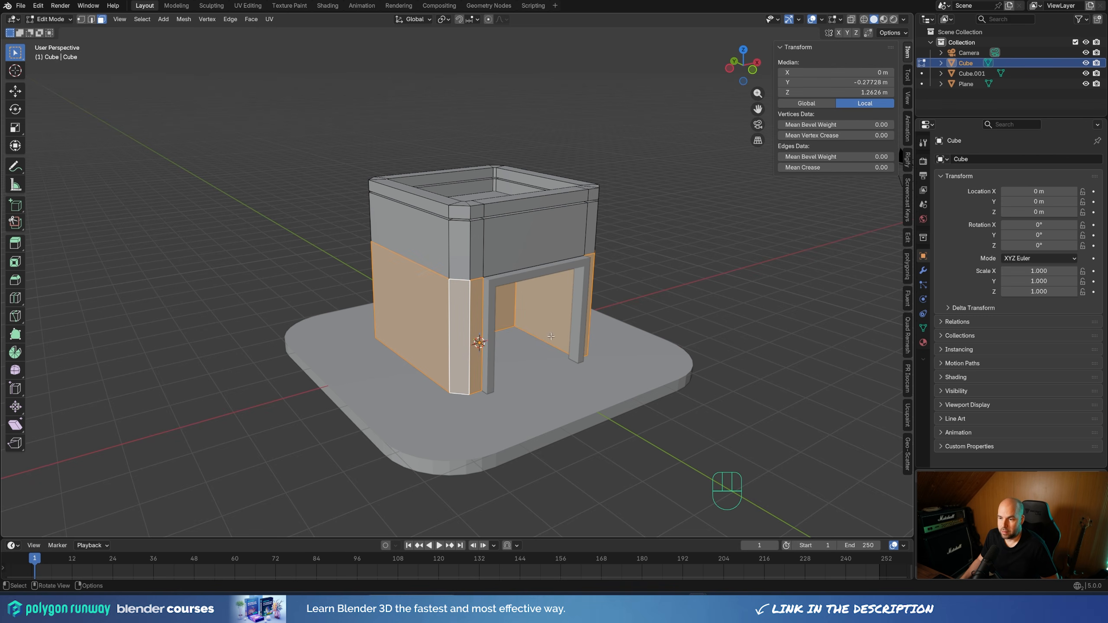
{"action": "left_click", "coordinate": [532, 313], "text": "shift"}
{"action": "left_click", "coordinate": [506, 308], "text": "shift"}
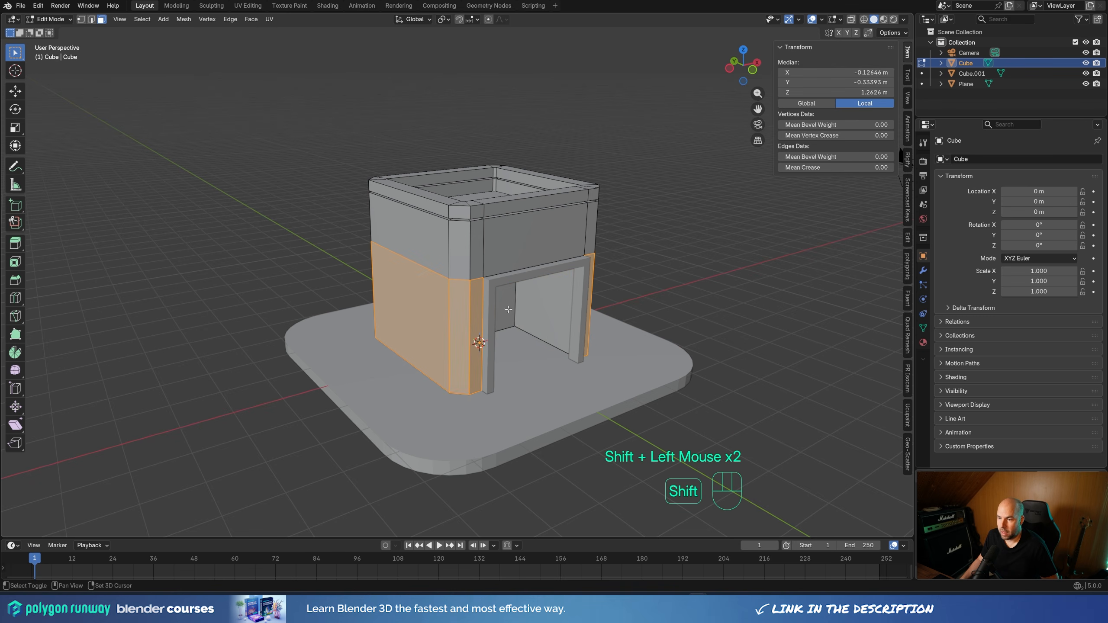
{"action": "middle_click_drag", "start_coordinate": [506, 308], "coordinate": [575, 383]}
{"action": "left_click", "coordinate": [396, 318], "text": "shift"}
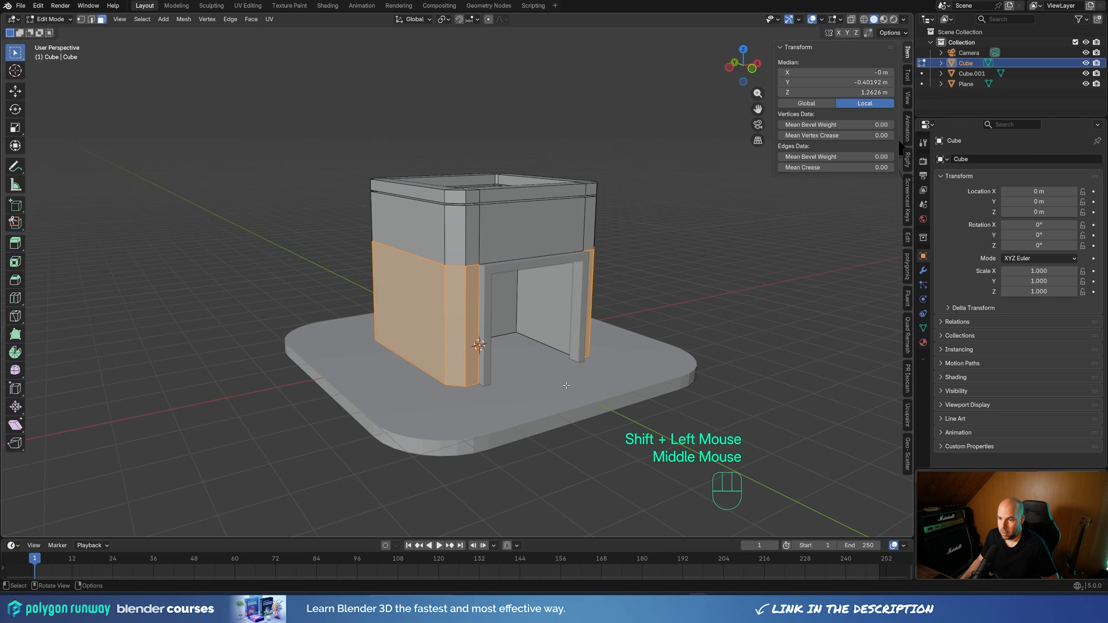
{"action": "key", "text": "shift+d"}
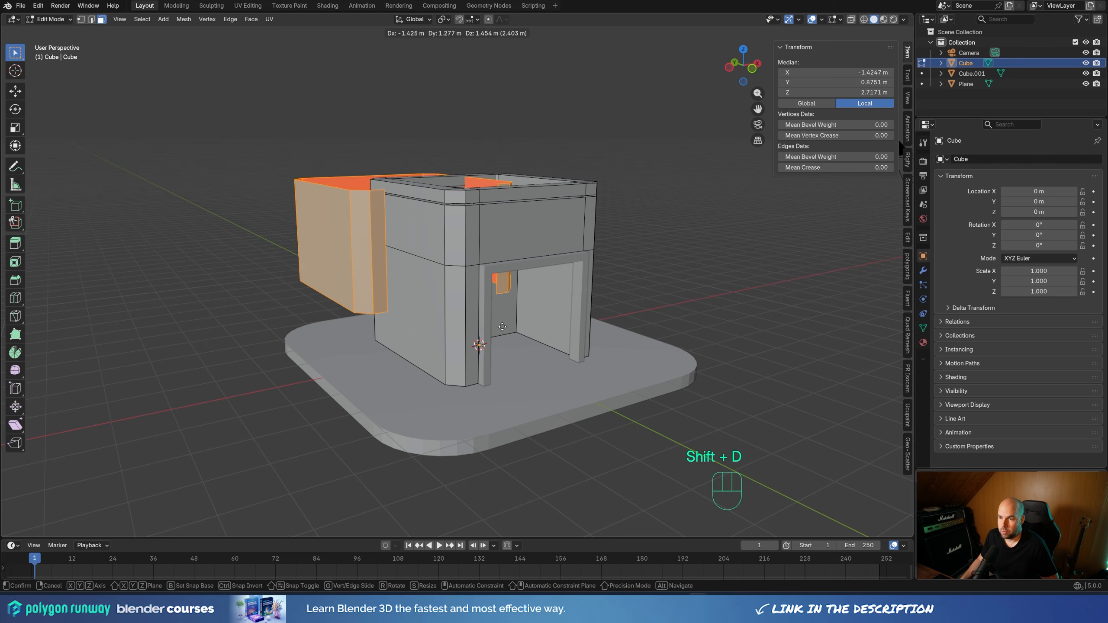
{"action": "right_click", "coordinate": [502, 326]}
{"action": "key", "text": "p"}
{"action": "left_click", "coordinate": [502, 329]}
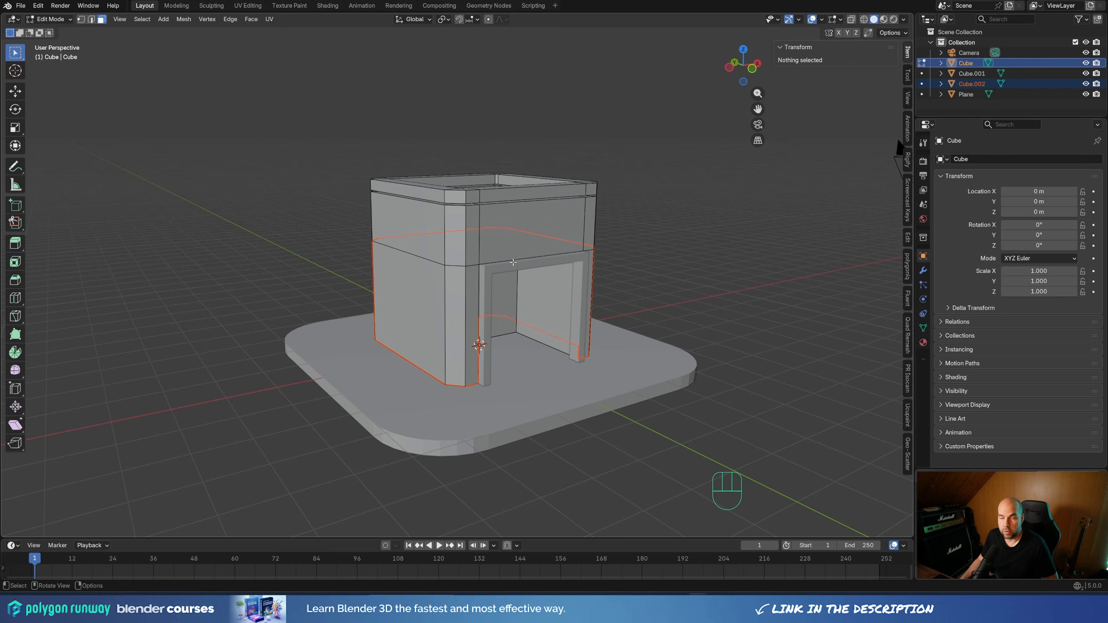
Edit the separated wall copy, Cube.002, and lower its top edge loop about 1.88 m along Z to form a low base band
{"action": "key", "text": "Tab"}
{"action": "left_click", "coordinate": [964, 82]}
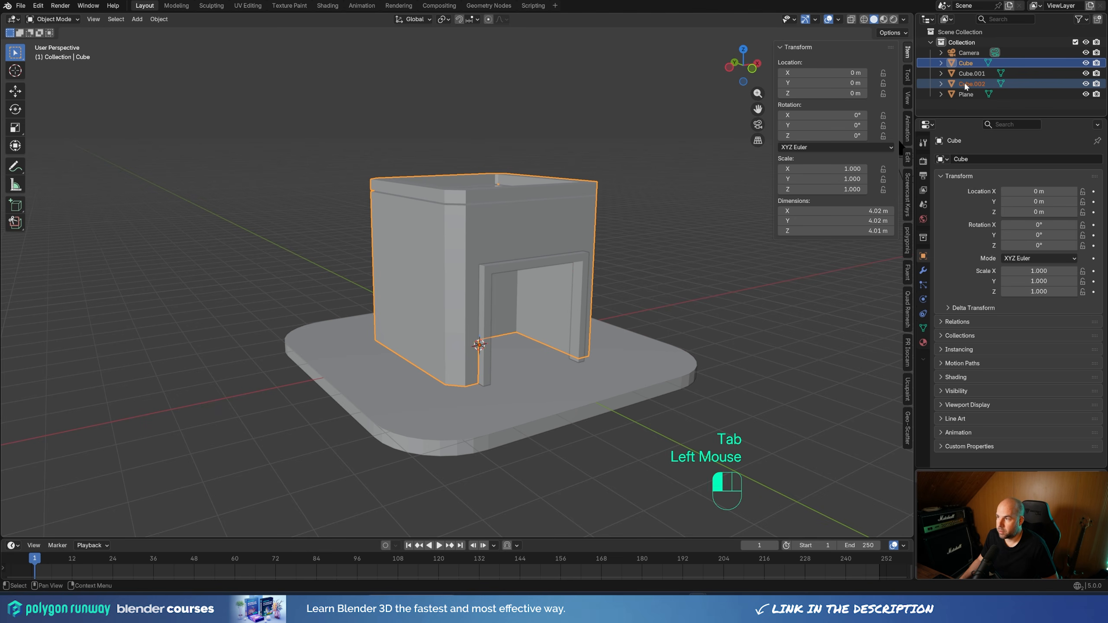
{"action": "key", "text": "Tab"}
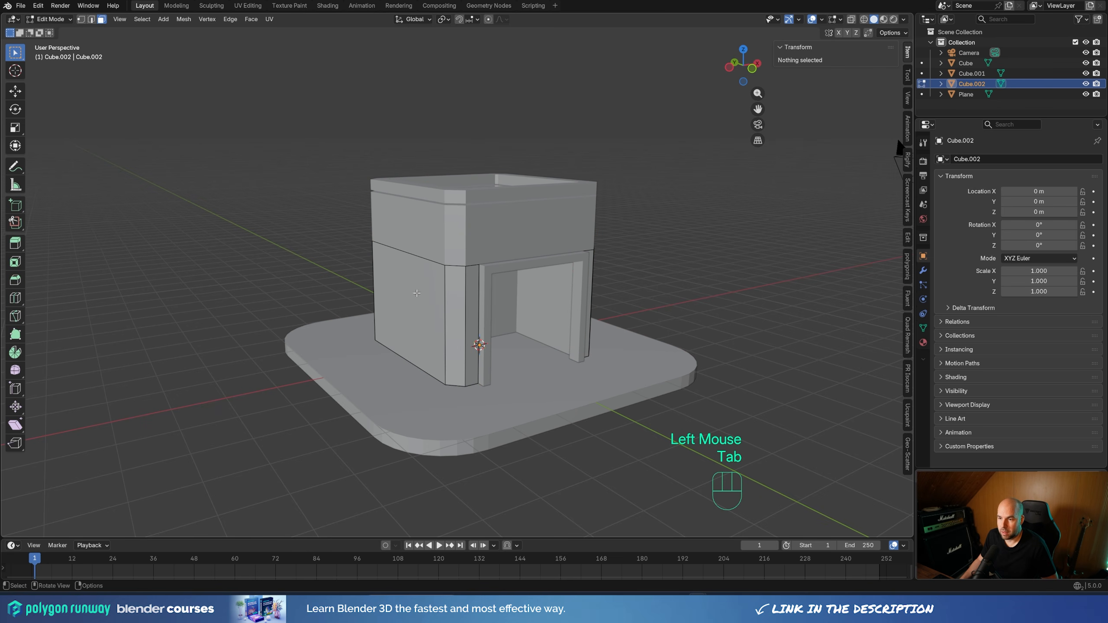
{"action": "key", "text": "2"}
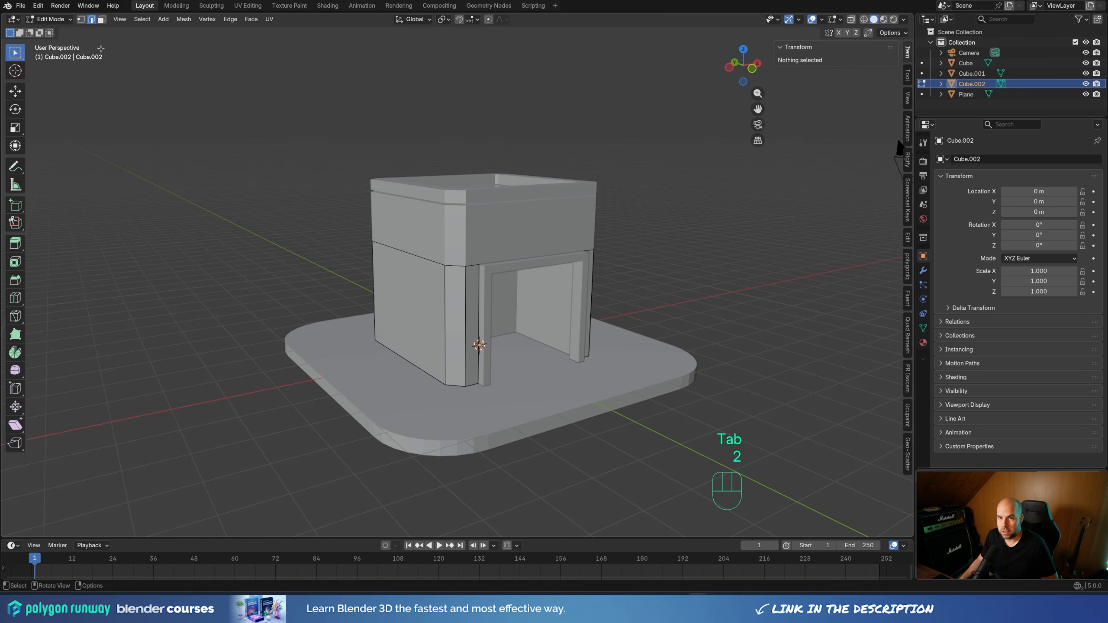
{"action": "left_click", "coordinate": [432, 256], "text": "alt"}
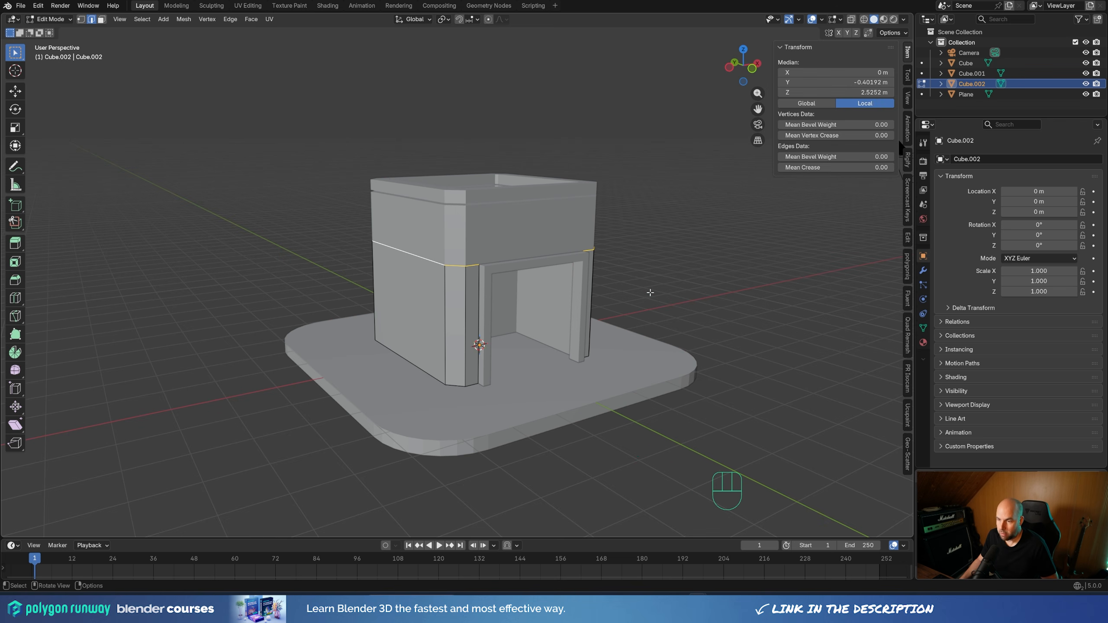
{"action": "key", "text": "g"}
{"action": "key", "text": "z"}
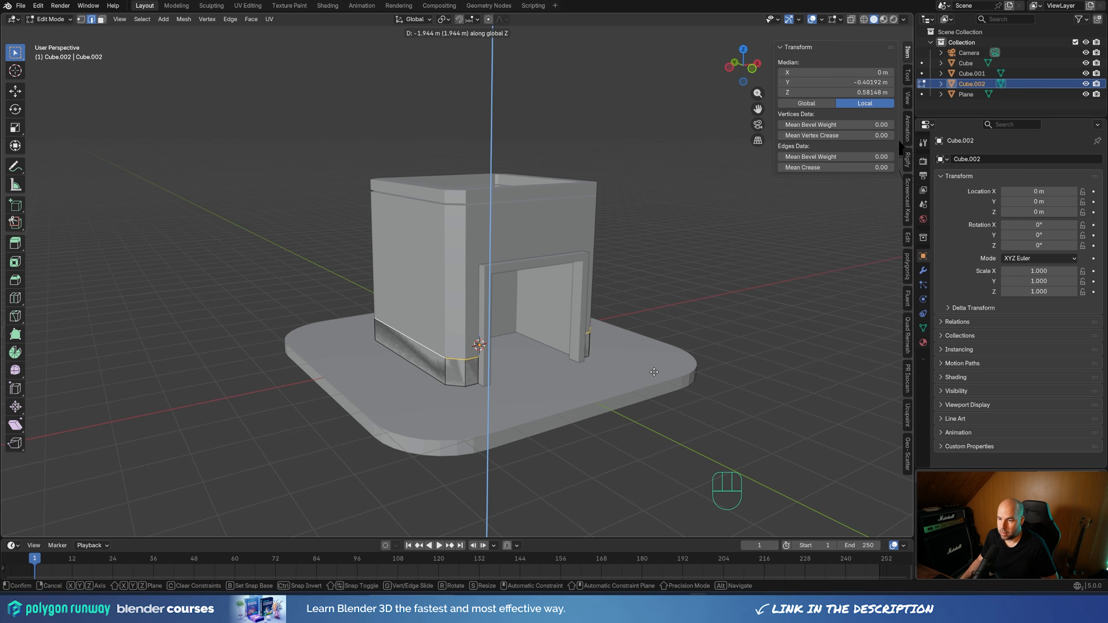
{"action": "left_click", "coordinate": [613, 341]}
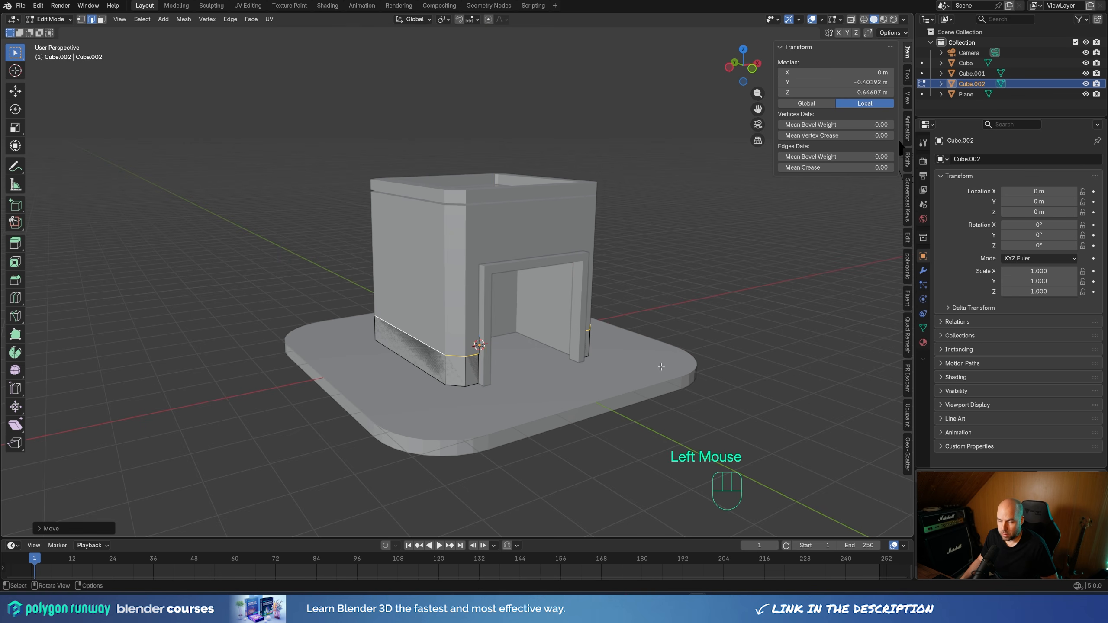
Extrude all faces of the base band outward along their normals about 0.14 m, toggling Even Thickness
{"action": "key", "text": "a"}
{"action": "middle_click_drag", "start_coordinate": [681, 387], "coordinate": [676, 414]}
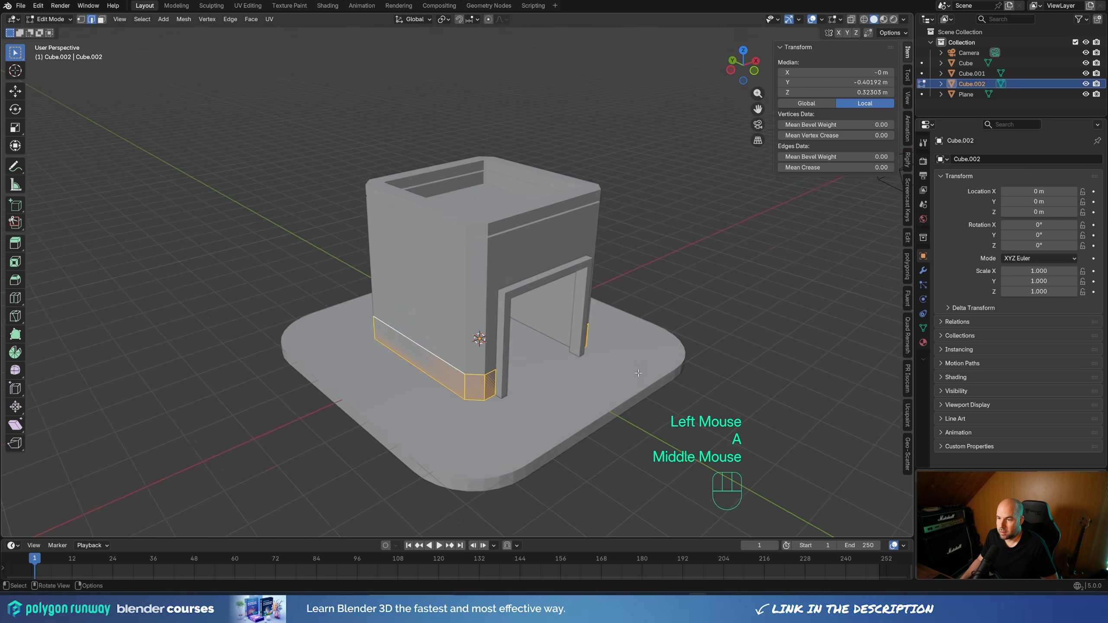
{"action": "scroll", "coordinate": [675, 415], "scroll_direction": "up", "scroll_amount": 2}
{"action": "key", "text": "alt+e"}
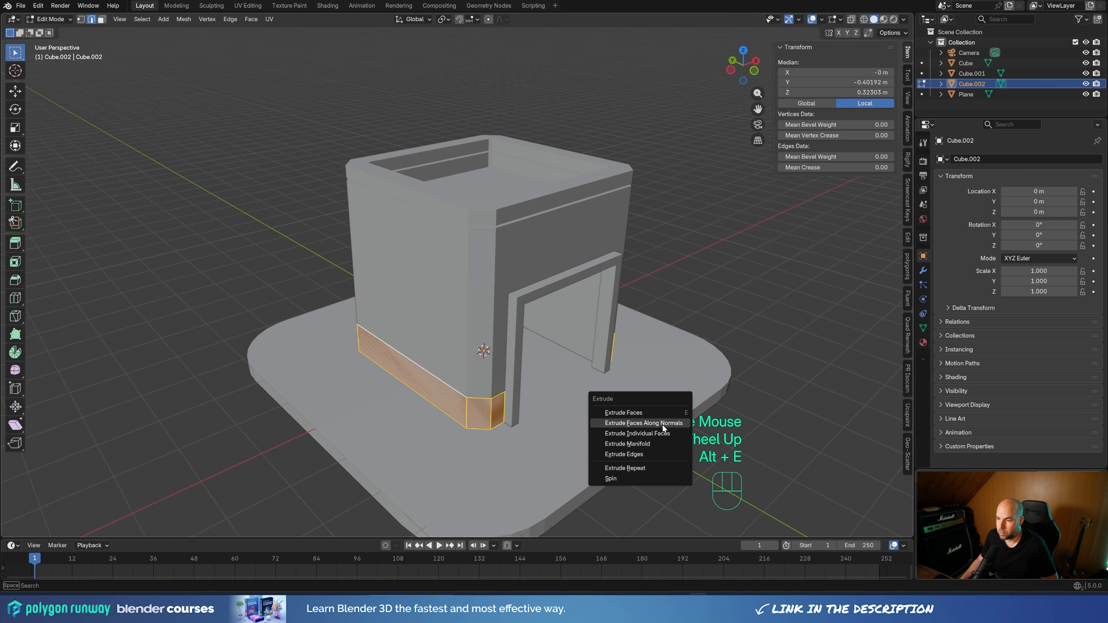
{"action": "left_click", "coordinate": [661, 424]}
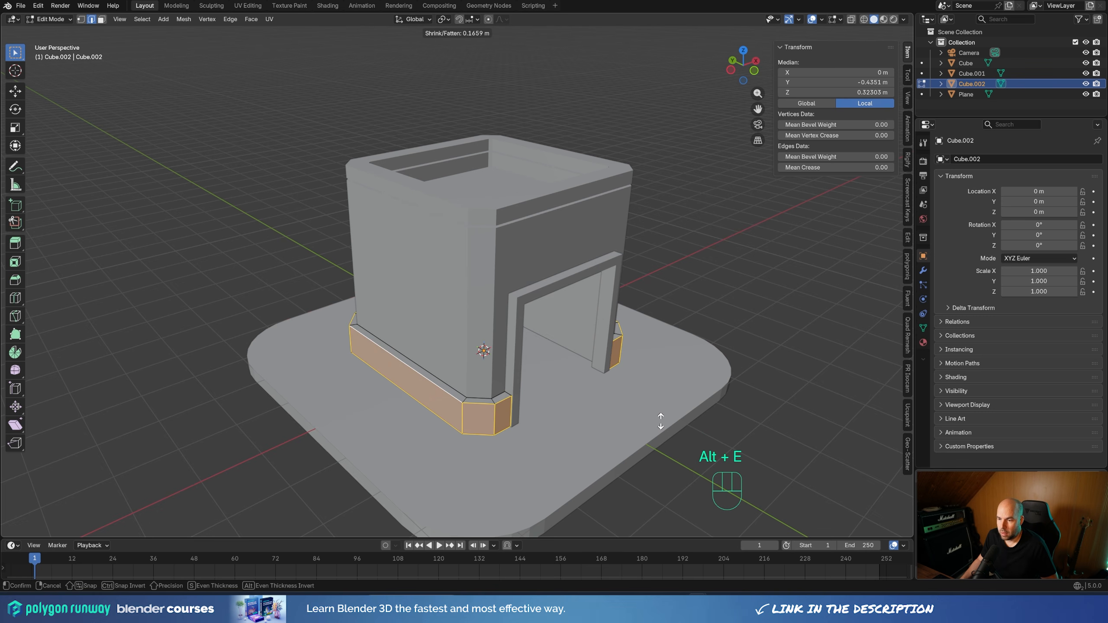
{"action": "key", "text": "s"}
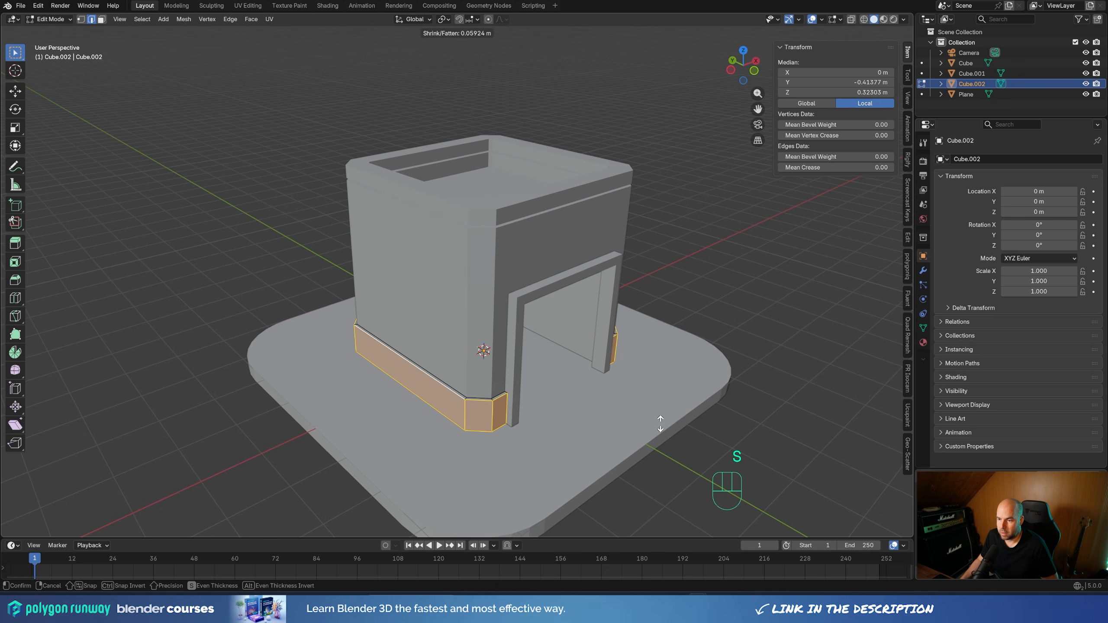
{"action": "key", "text": "shift"}
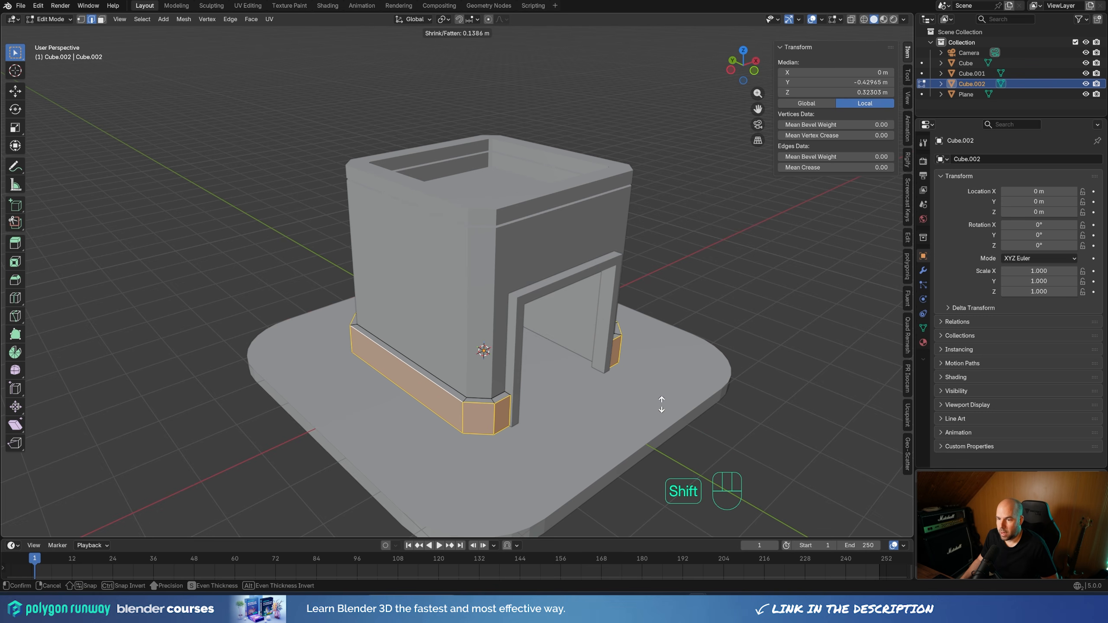
{"action": "left_click", "coordinate": [661, 404], "text": "shift"}
{"action": "middle_click_drag", "start_coordinate": [661, 403], "coordinate": [458, 402]}
{"action": "scroll", "coordinate": [459, 402], "scroll_direction": "down", "scroll_amount": 3}
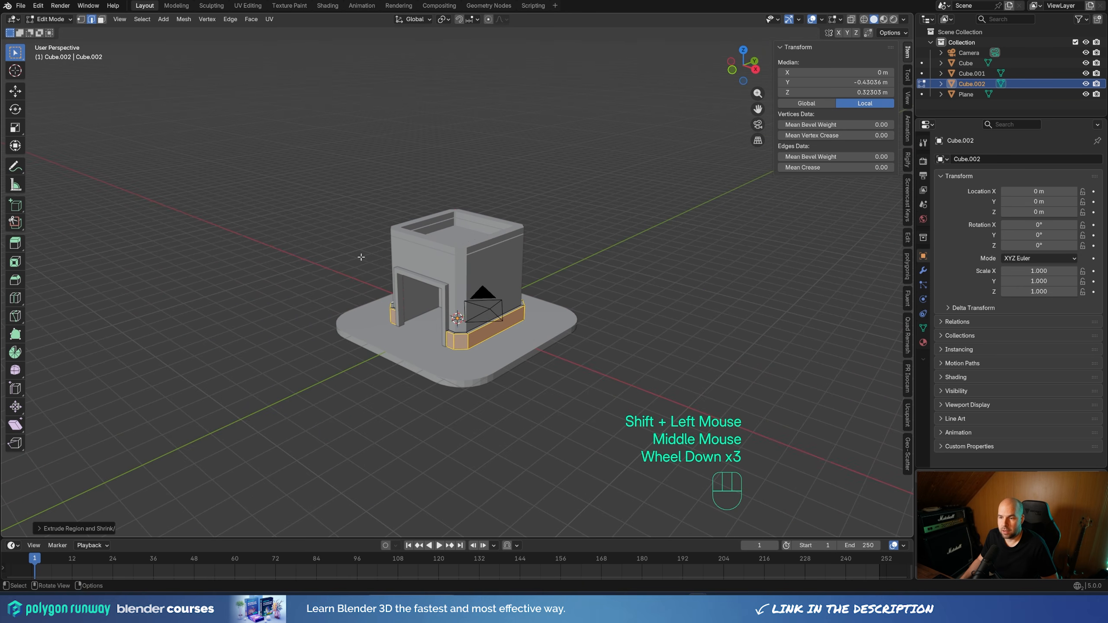
Finish editing the base band and open the main building cube, Cube, for editing
{"action": "scroll", "coordinate": [501, 386], "scroll_direction": "up", "scroll_amount": 4}
{"action": "middle_click_drag", "start_coordinate": [497, 384], "coordinate": [549, 352]}
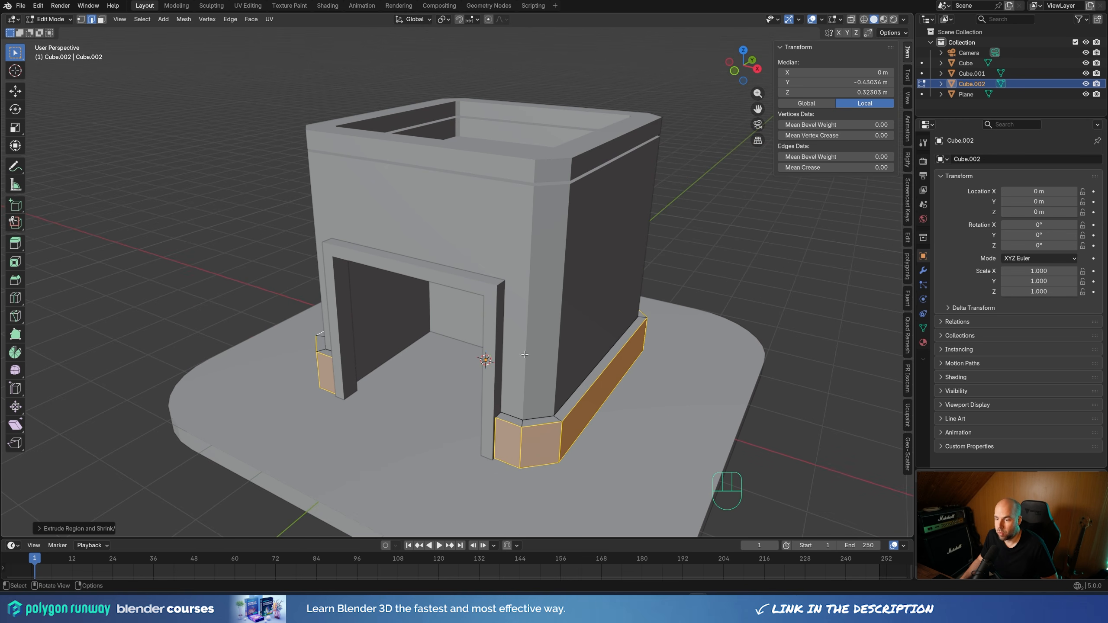
{"action": "key", "text": "Tab"}
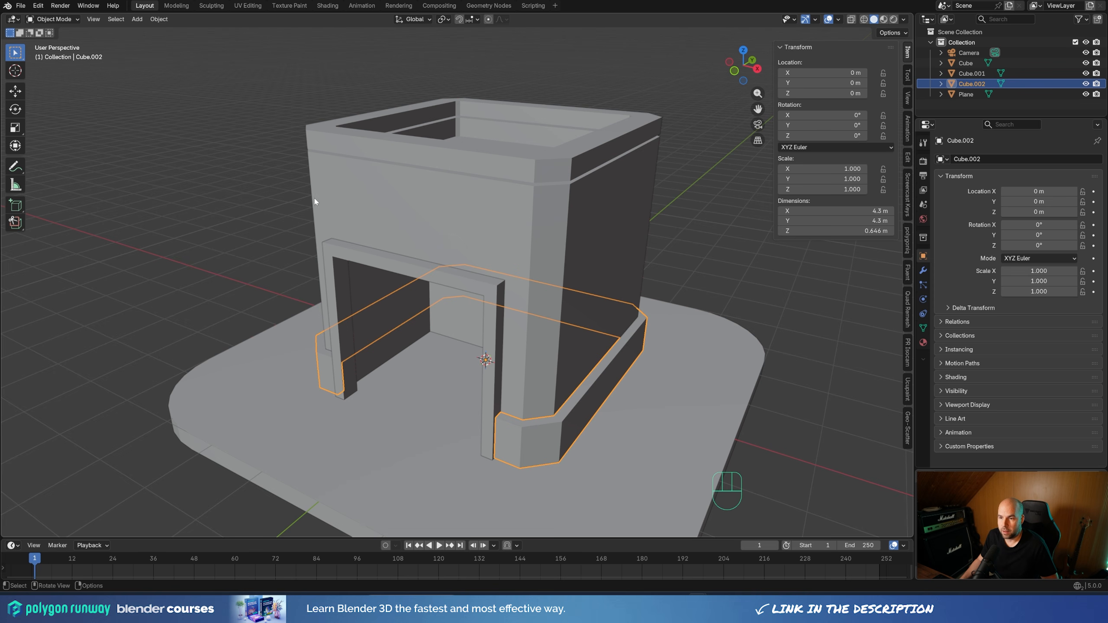
{"action": "left_click", "coordinate": [410, 218]}
{"action": "key", "text": "Tab"}
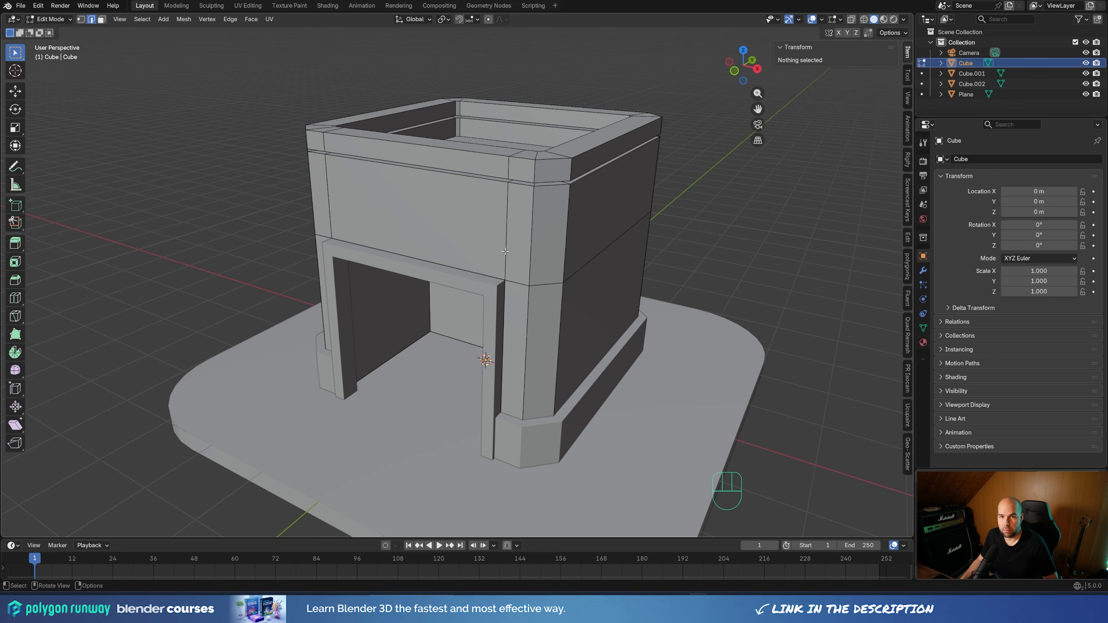
Select the cube's front wall face above the entrance and snap the 3D cursor to its centre
{"action": "middle_click_drag", "start_coordinate": [475, 380], "coordinate": [457, 342]}
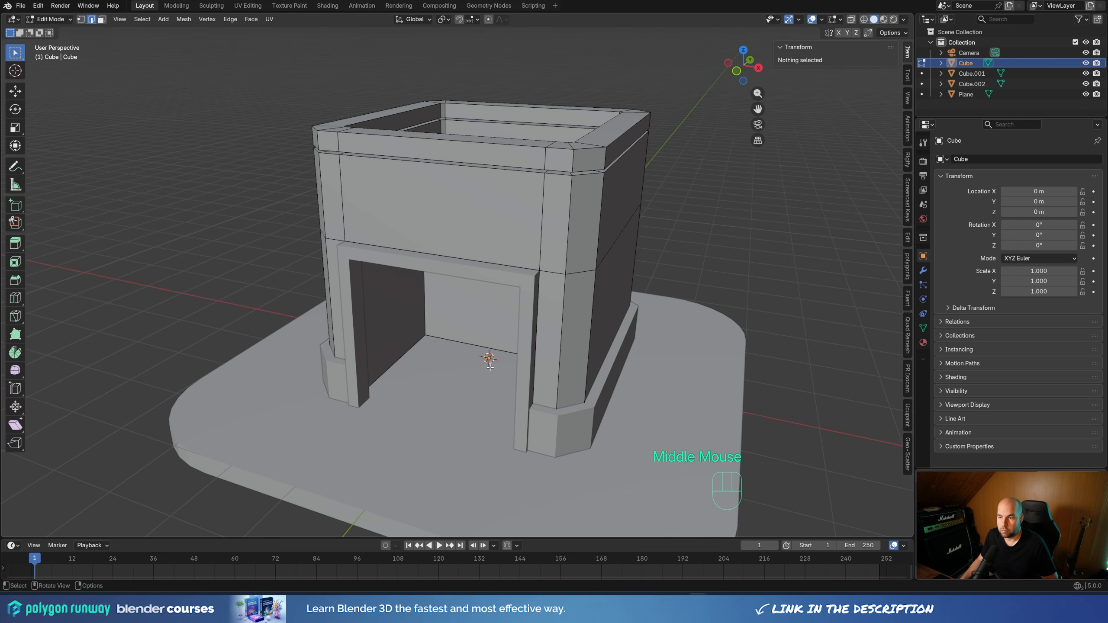
{"action": "key", "text": "3"}
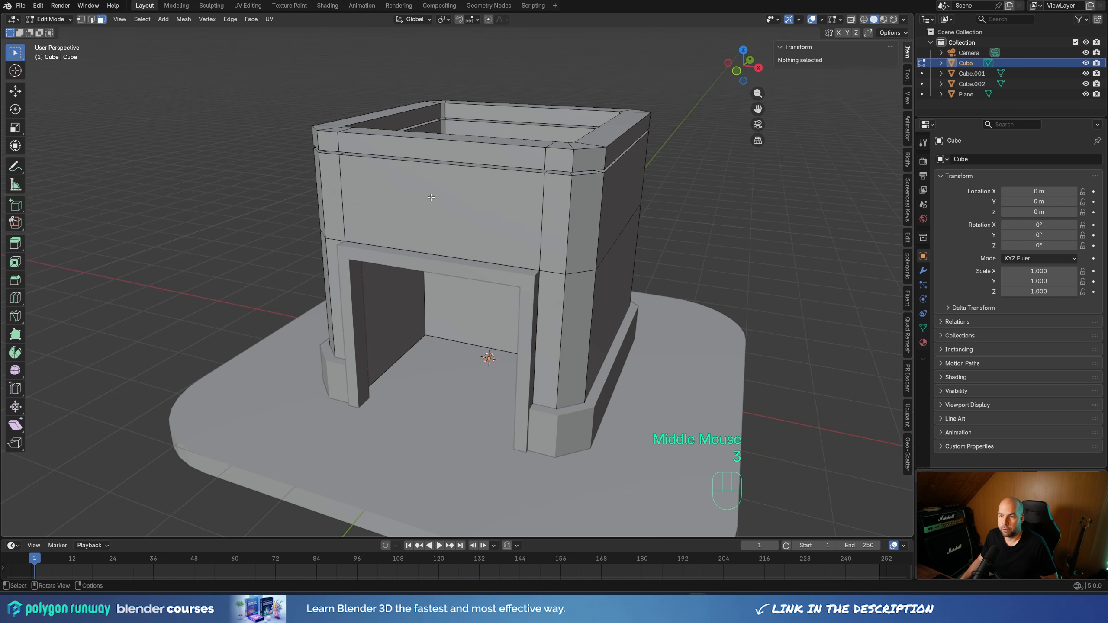
{"action": "left_click", "coordinate": [449, 208]}
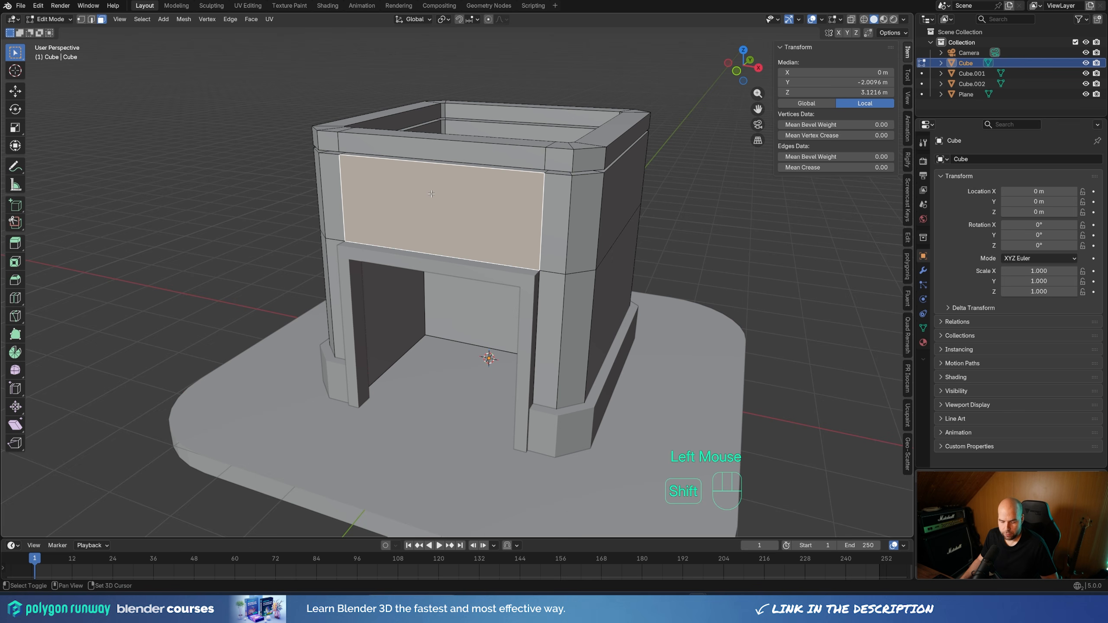
{"action": "key", "text": "shift+s"}
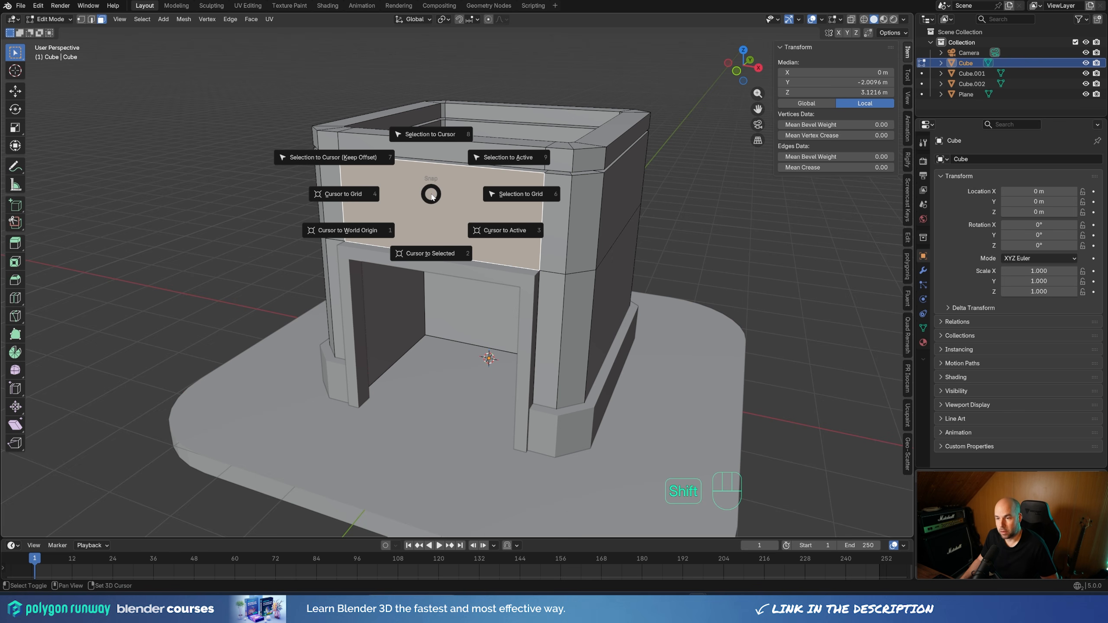
{"action": "left_click", "coordinate": [436, 278]}
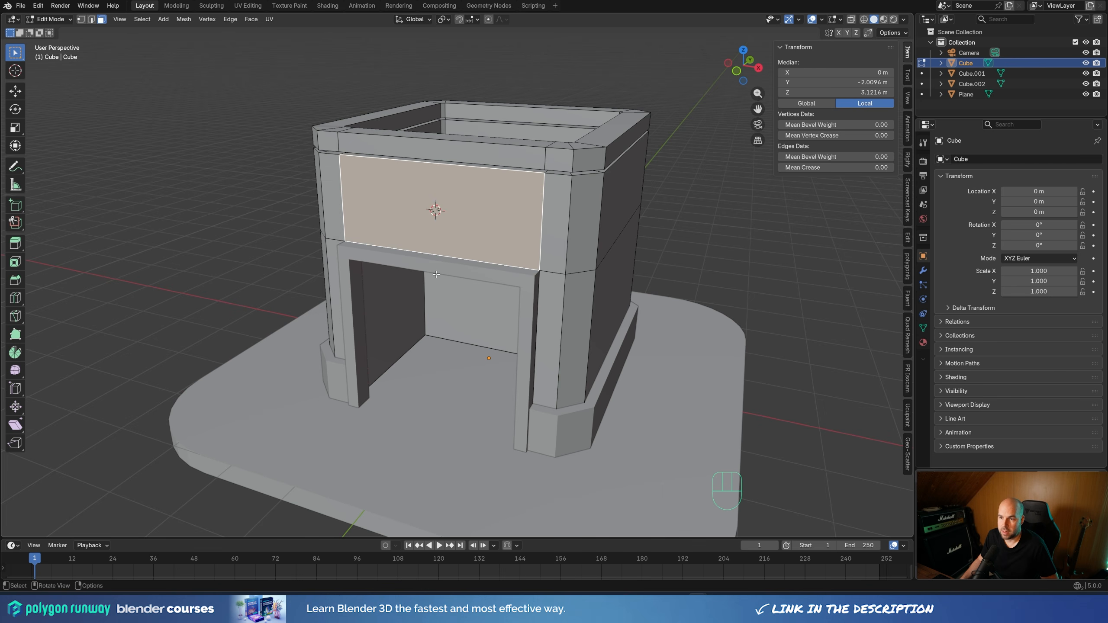
{"action": "key", "text": "shift+s"}
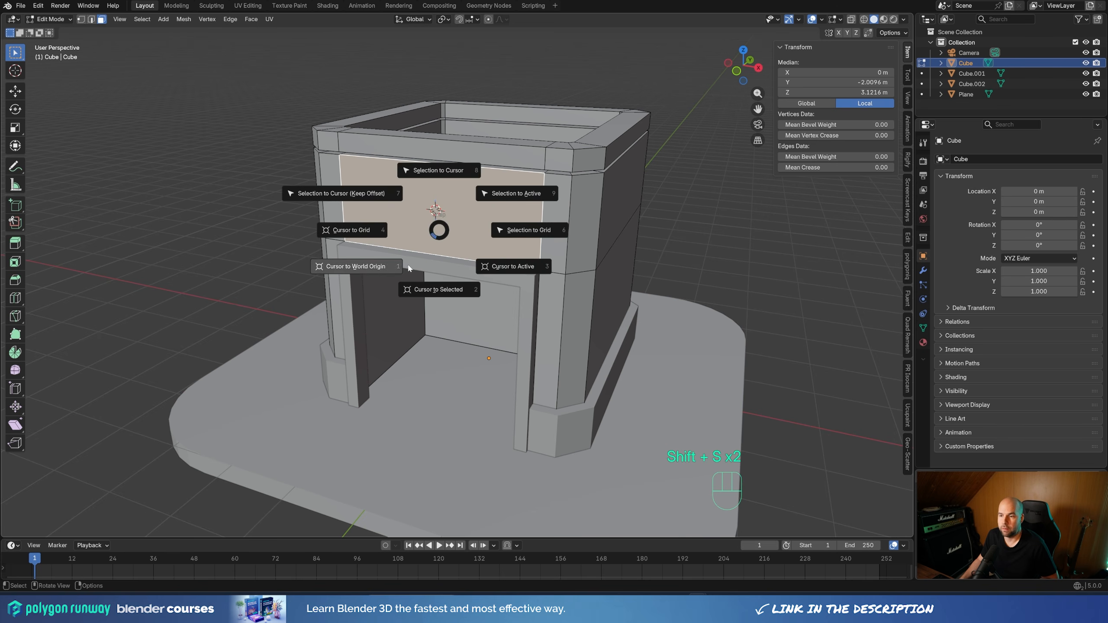
{"action": "left_click", "coordinate": [436, 289]}
{"action": "middle_click_drag", "start_coordinate": [454, 219], "coordinate": [480, 257]}
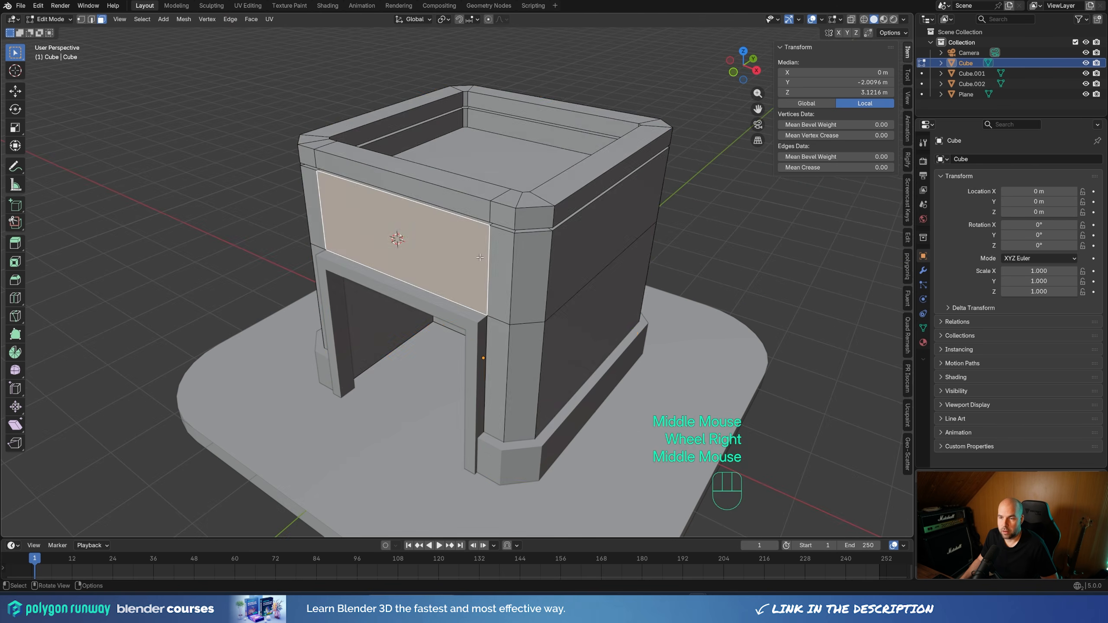
Return to Object Mode and add a mesh plane at the 3D cursor above the entrance
{"action": "key", "text": "Tab"}
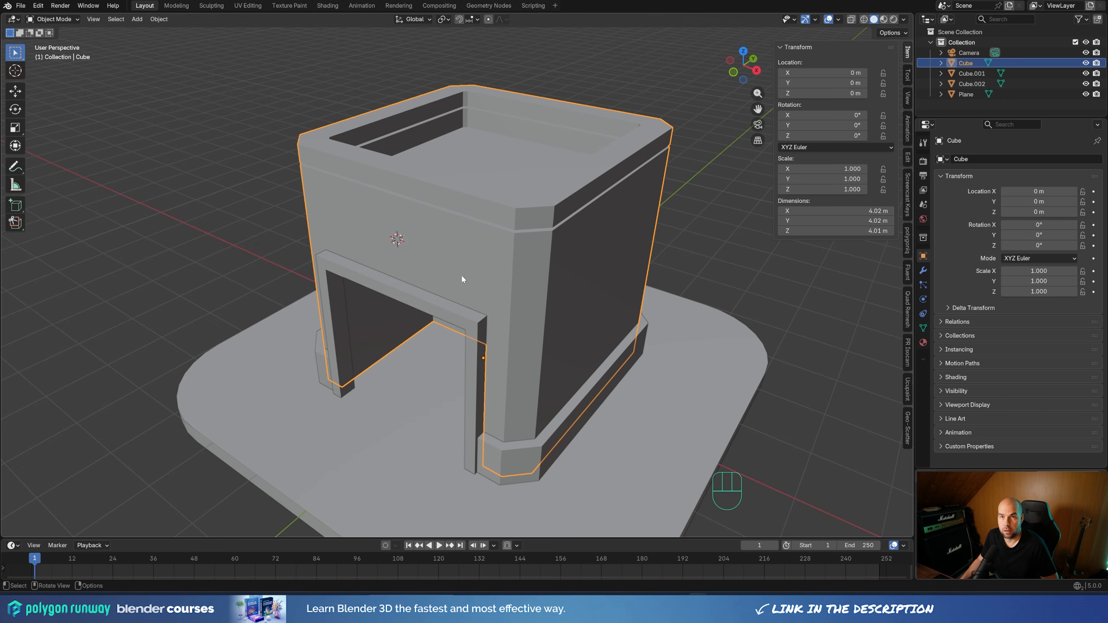
{"action": "middle_click_drag", "start_coordinate": [459, 256], "coordinate": [462, 249]}
{"action": "key", "text": "shift+a"}
{"action": "mouse_move", "coordinate": [463, 248]}
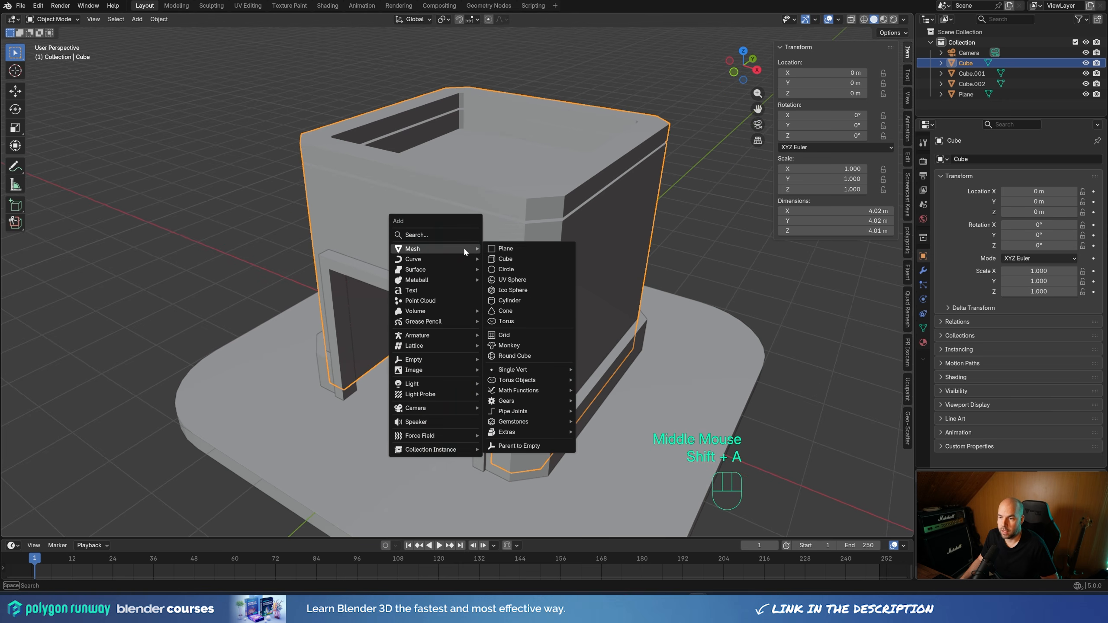
{"action": "left_click", "coordinate": [505, 249]}
{"action": "middle_click_drag", "start_coordinate": [492, 267], "coordinate": [480, 195]}
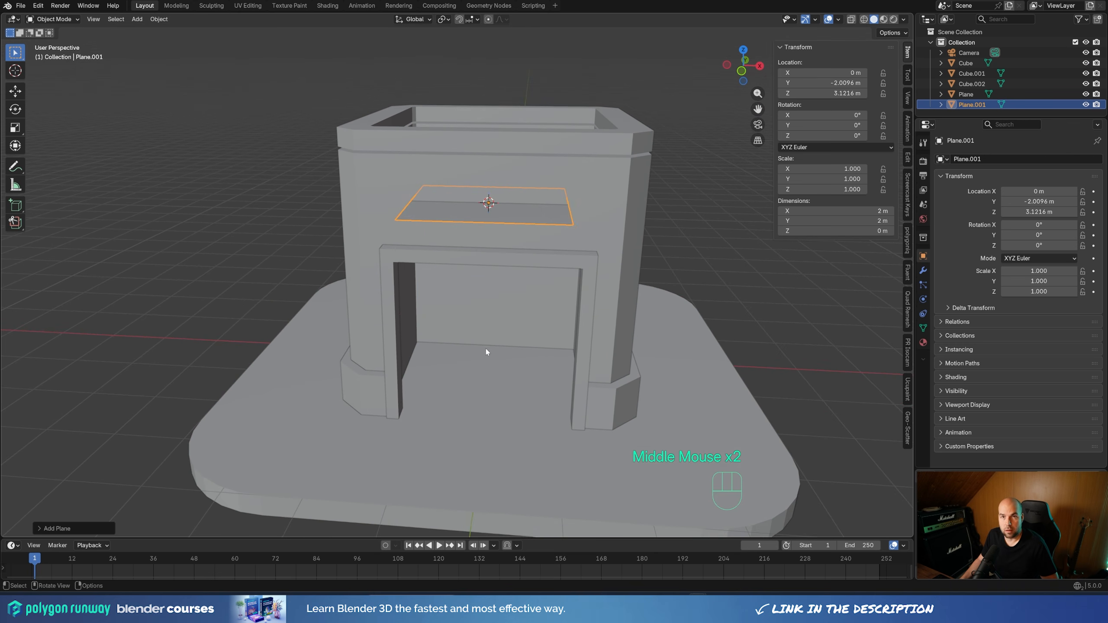
{"action": "middle_click_drag", "start_coordinate": [658, 287], "coordinate": [623, 293]}
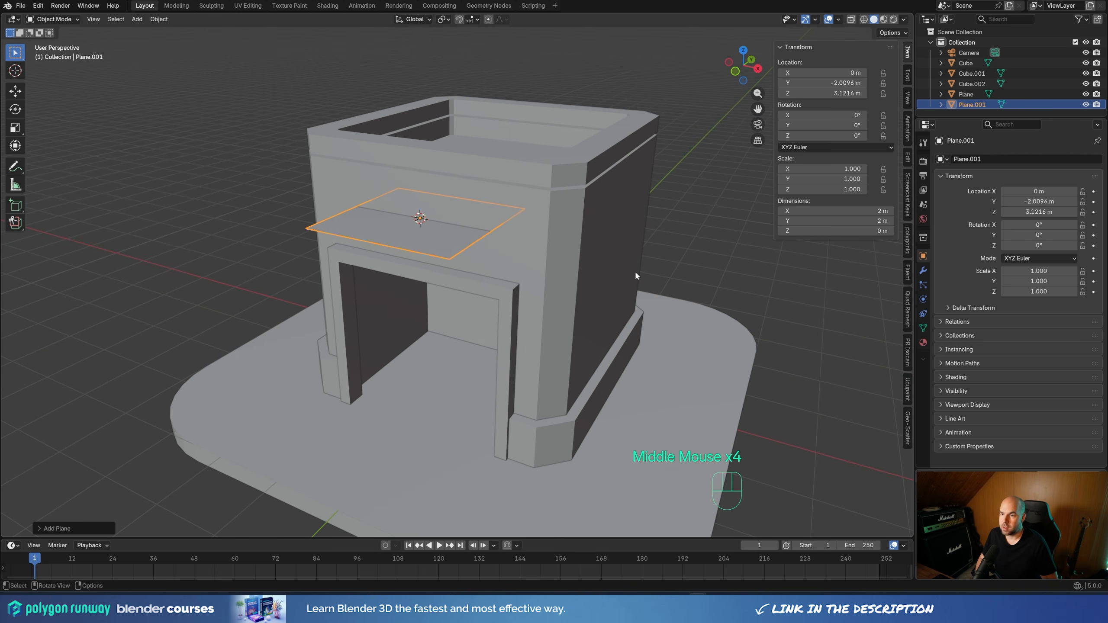
Rotate the new plane 90° about the global X axis so it stands parallel to the front wall
{"action": "key", "text": "r"}
{"action": "key", "text": "x"}
{"action": "key", "text": "KP_9"}
{"action": "key", "text": "KP_0"}
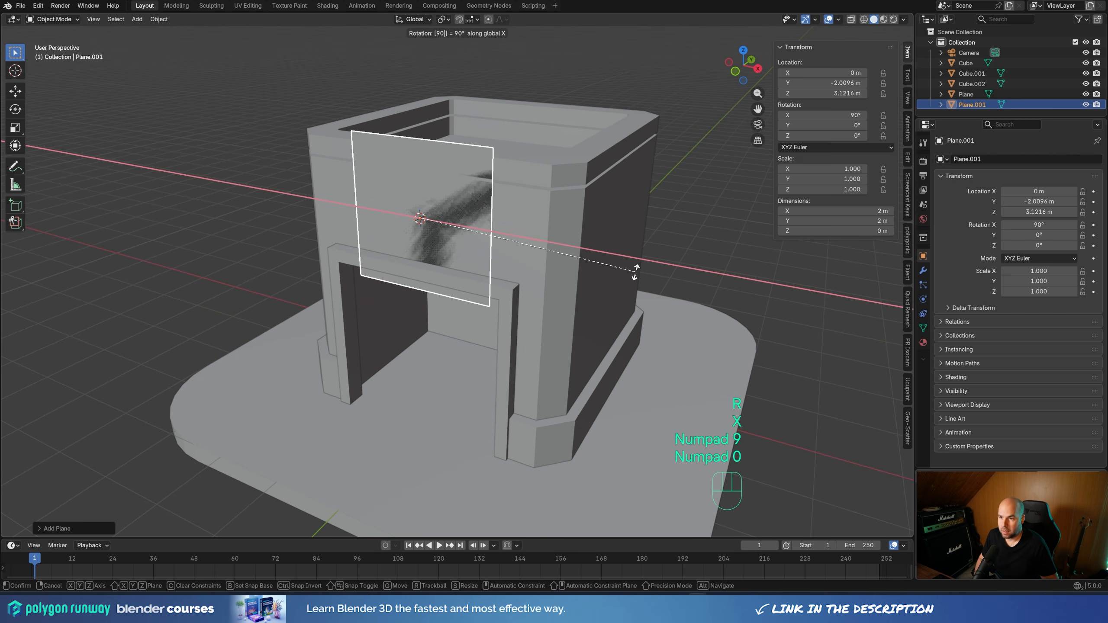
{"action": "key", "text": "KP_Enter"}
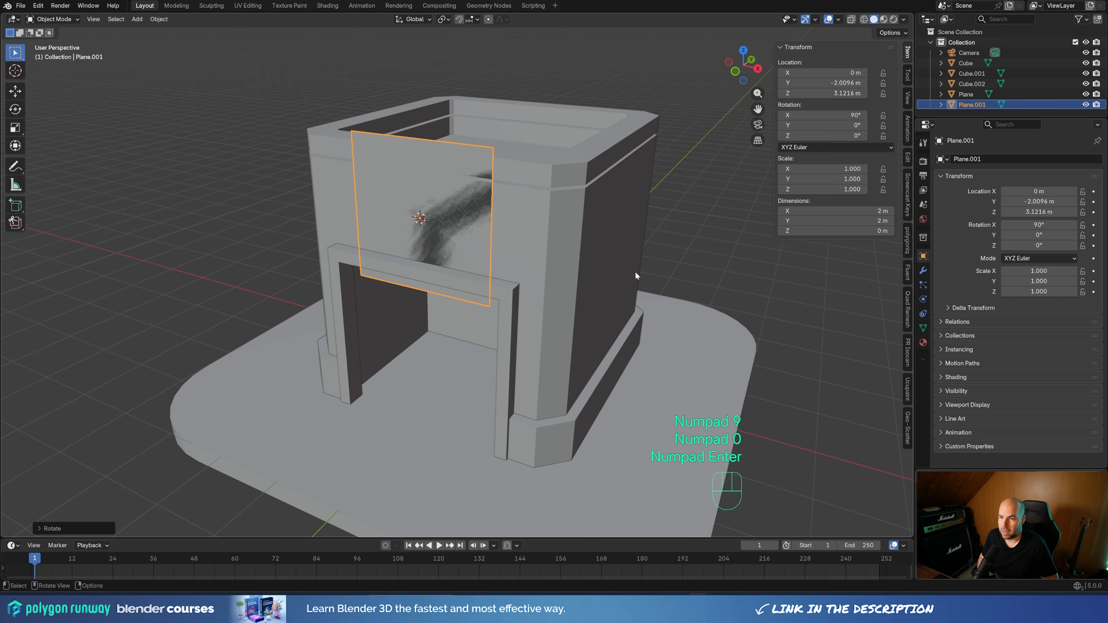
Edit the plane's mesh, scaling it uniformly to about 0.59 and stretching it about 2.6 times along X into a wide sign panel
{"action": "key", "text": "Tab"}
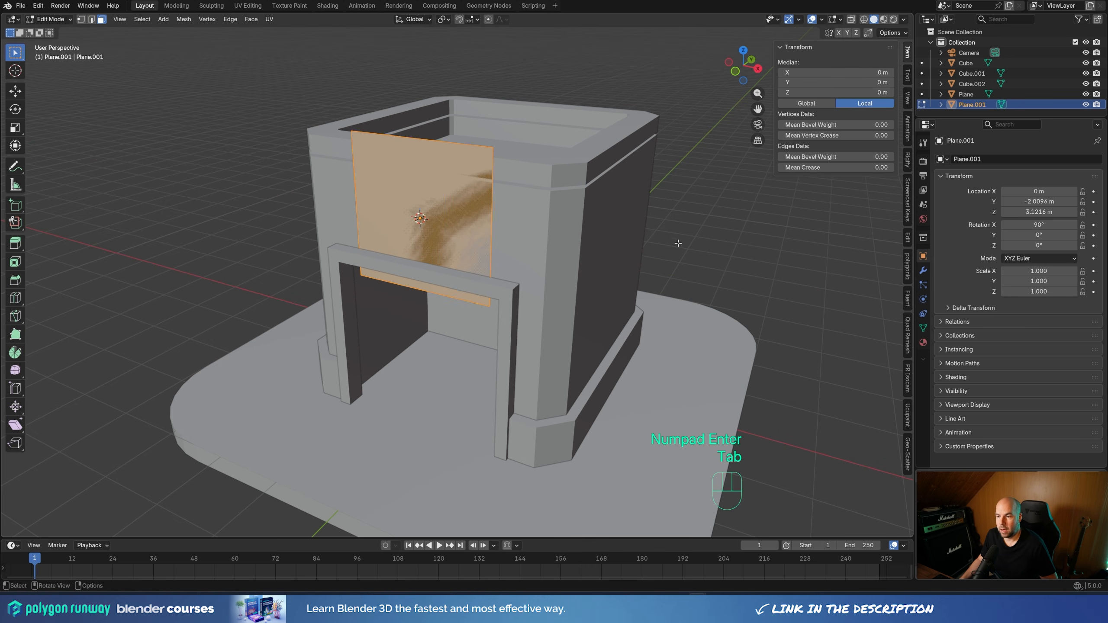
{"action": "key", "text": "s"}
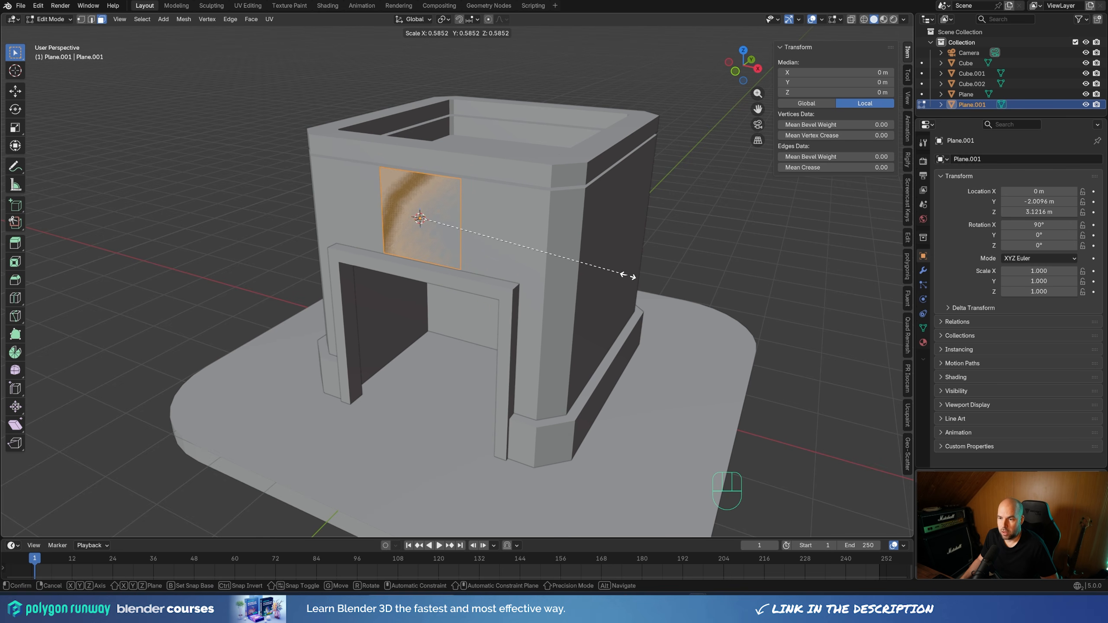
{"action": "key", "text": "x"}
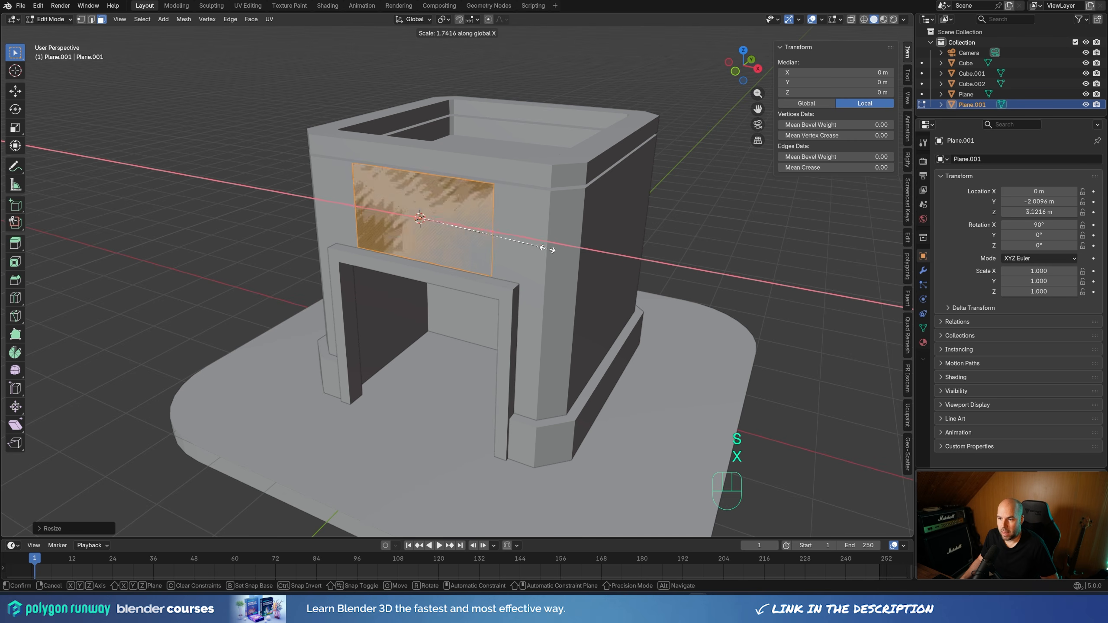
{"action": "left_click", "coordinate": [607, 258]}
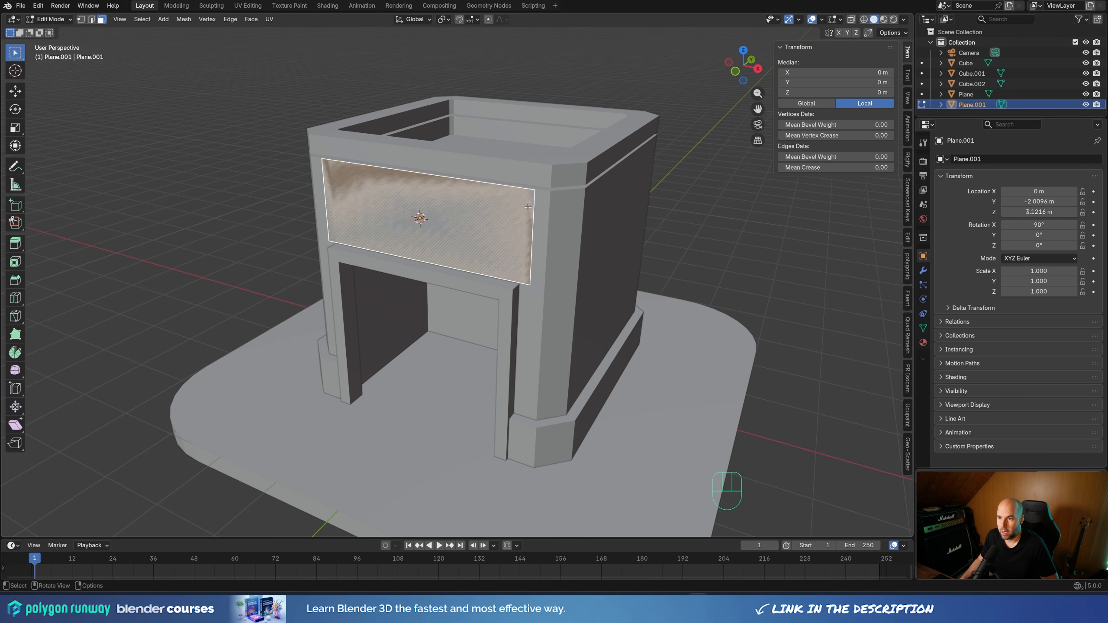
Lower the sign panel's top edge about 0.15 m along Z
{"action": "left_click", "coordinate": [91, 20]}
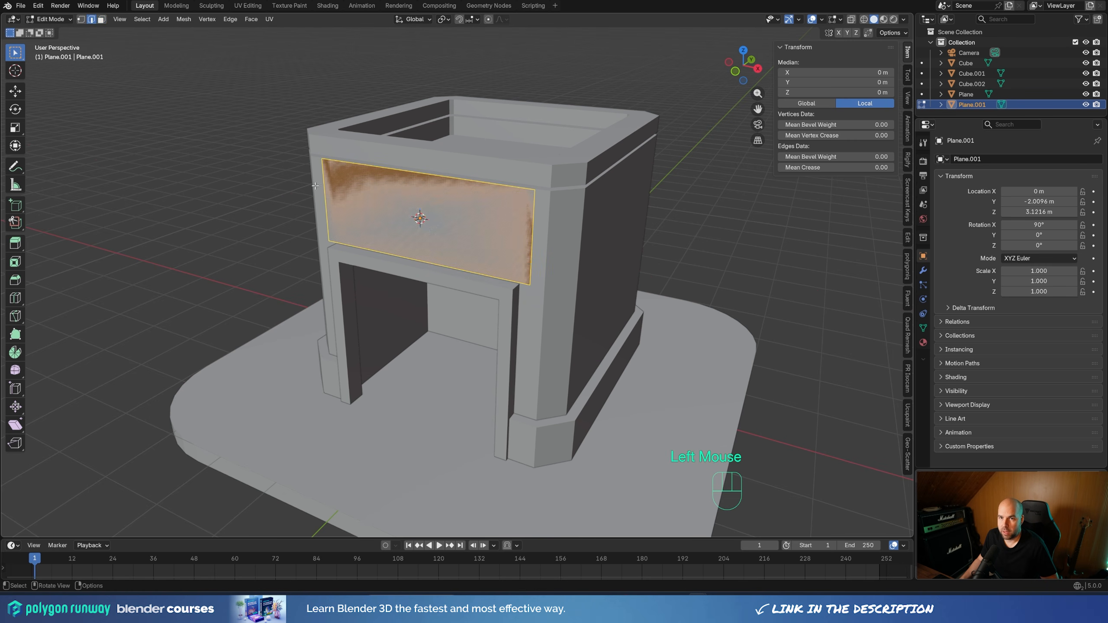
{"action": "double_click", "coordinate": [405, 180]}
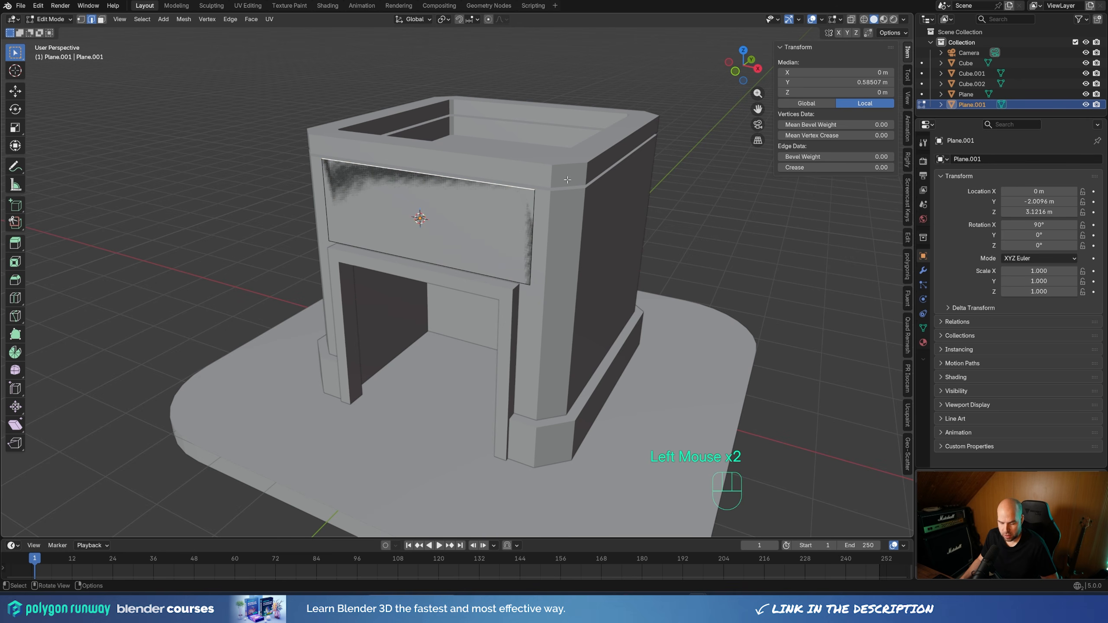
{"action": "key", "text": "g"}
{"action": "key", "text": "z"}
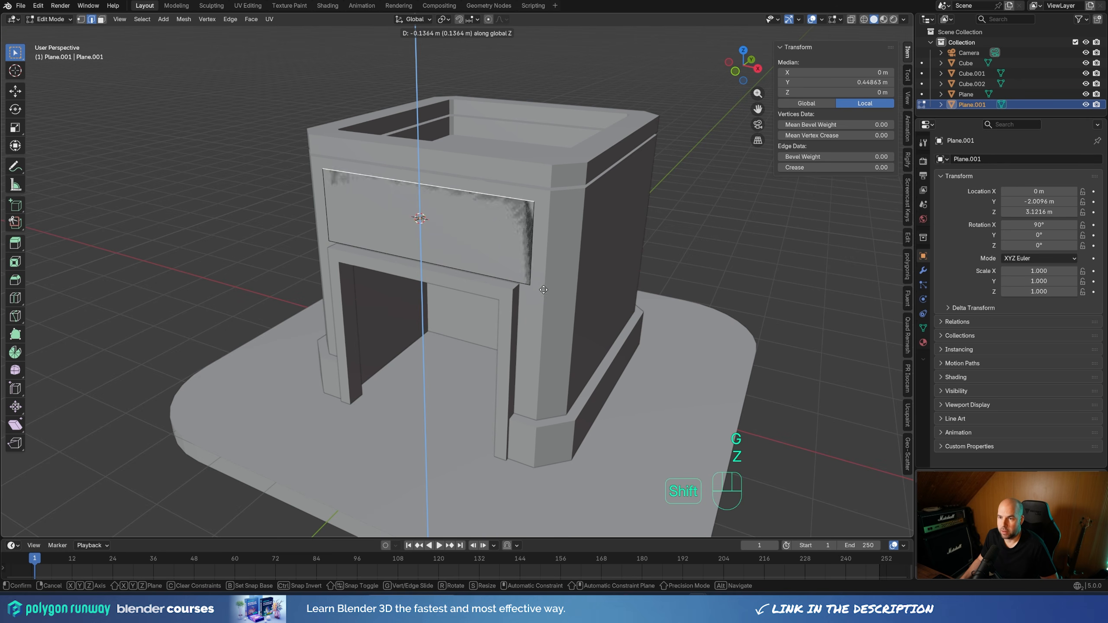
{"action": "left_click", "coordinate": [540, 296], "text": "shift"}
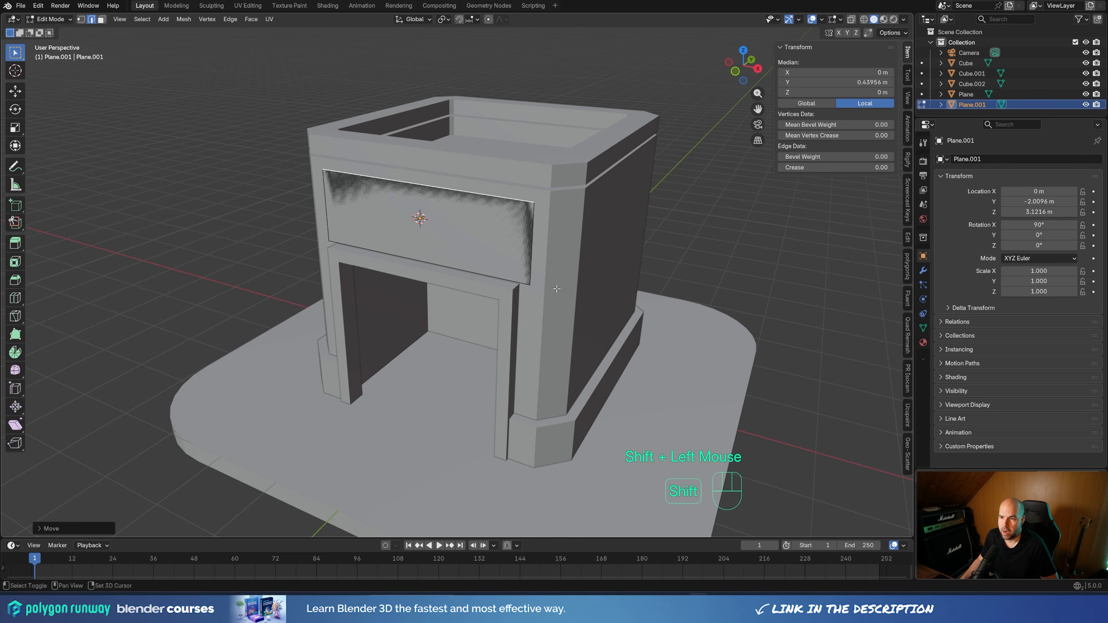
Select the whole sign panel and extrude it outward about 0.20 m from the wall
{"action": "key", "text": "a"}
{"action": "middle_click_drag", "start_coordinate": [640, 239], "coordinate": [588, 252]}
{"action": "key", "text": "e"}
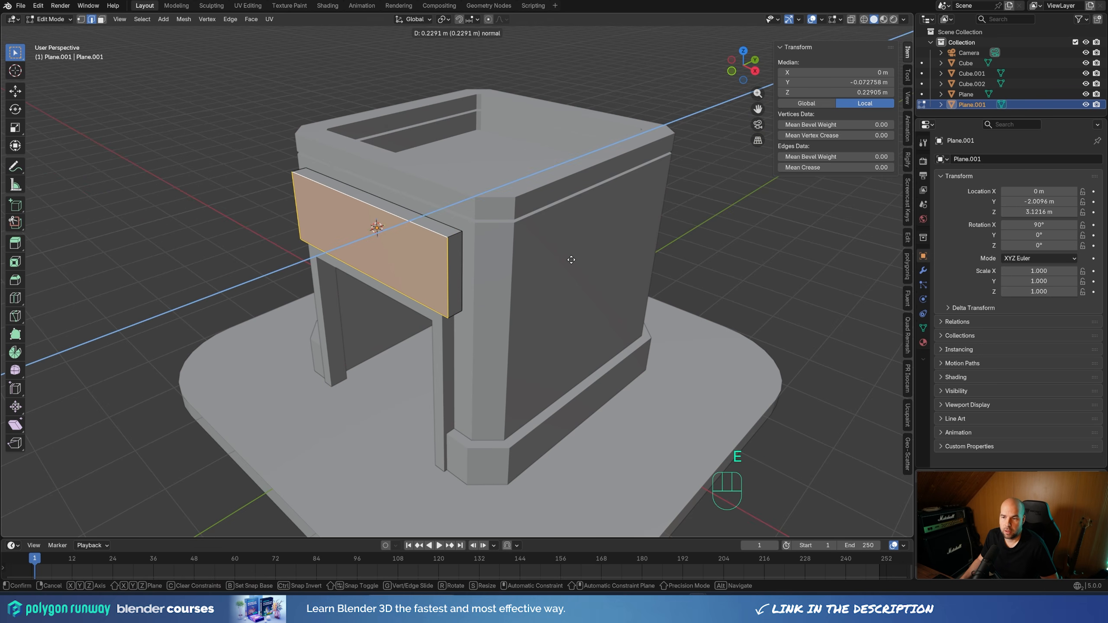
{"action": "left_click", "coordinate": [566, 253], "text": "shift"}
Duplicate the sign's front face and offset the copy about 0.02 m outward along Y
{"action": "key", "text": "shift+d"}
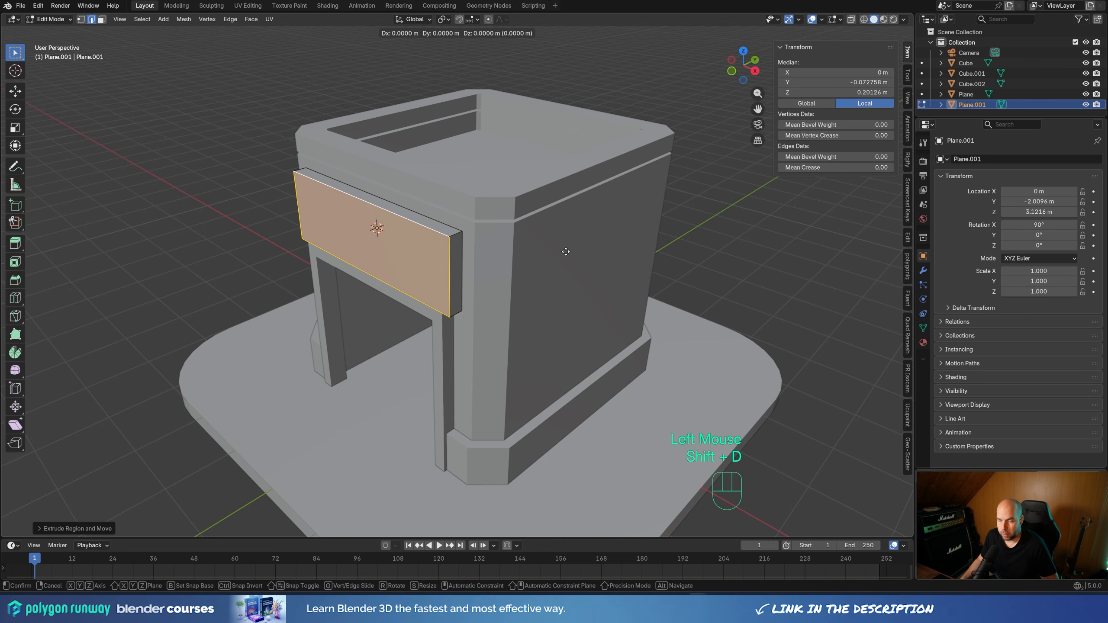
{"action": "key", "text": "y"}
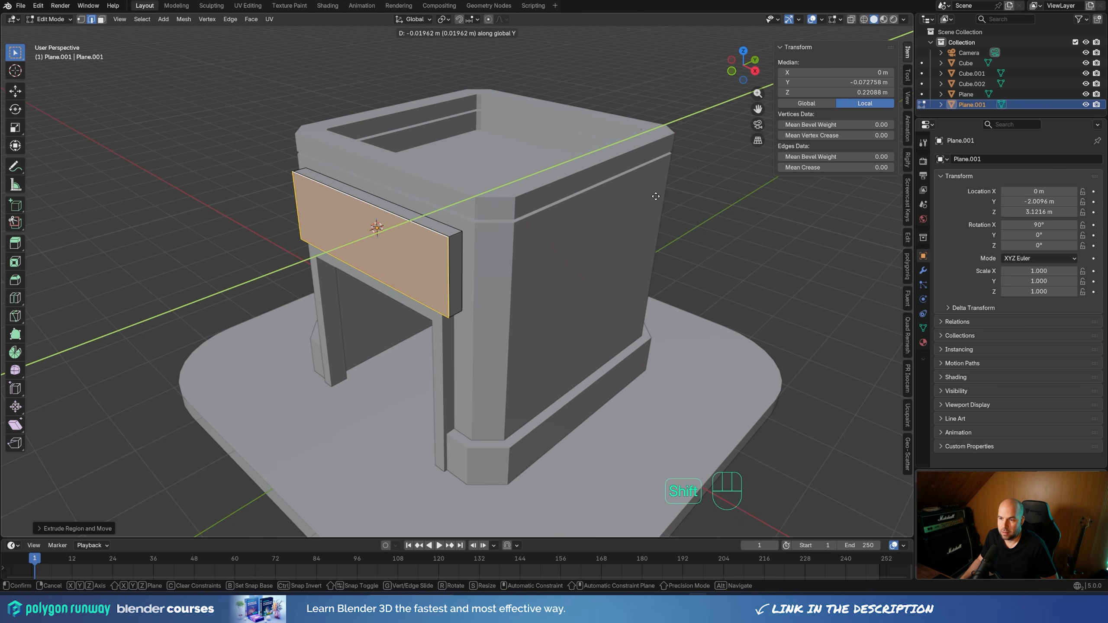
{"action": "left_click", "coordinate": [656, 196], "text": "shift"}
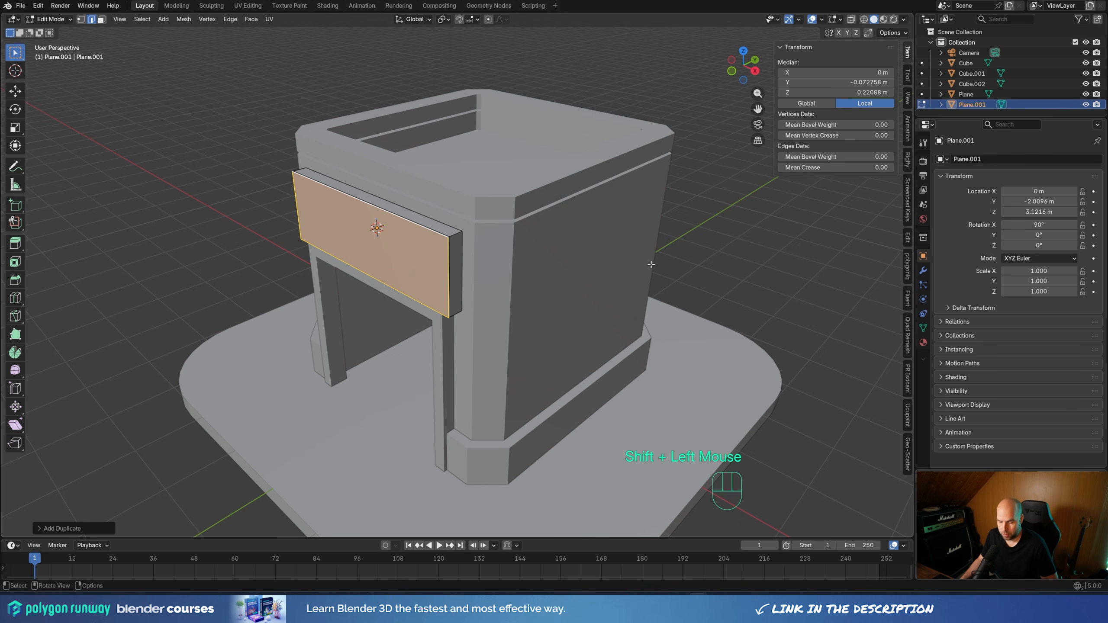
Inset the duplicated front face by a narrow border and delete the inner face, leaving only the rim
{"action": "key", "text": "i"}
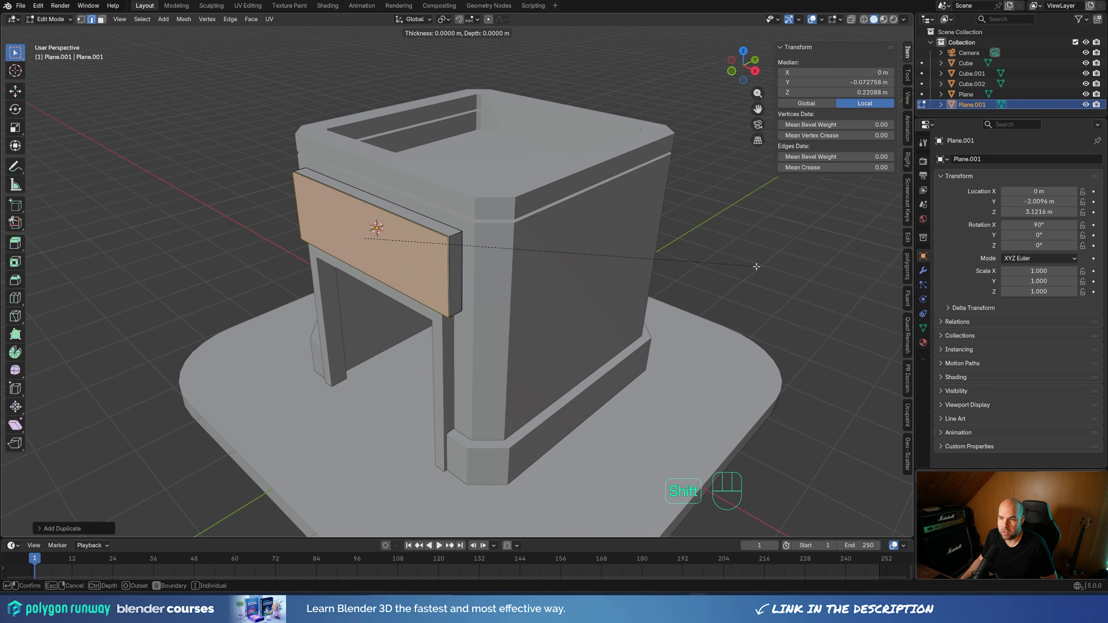
{"action": "left_click", "coordinate": [694, 271], "text": "shift"}
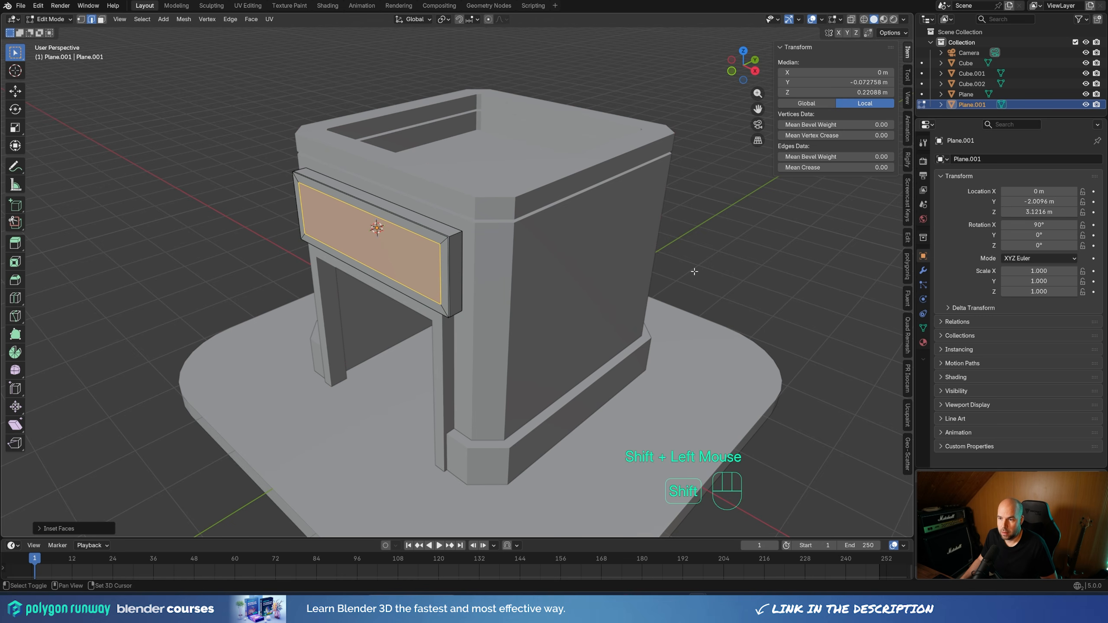
{"action": "key", "text": "x"}
{"action": "left_click", "coordinate": [466, 202]}
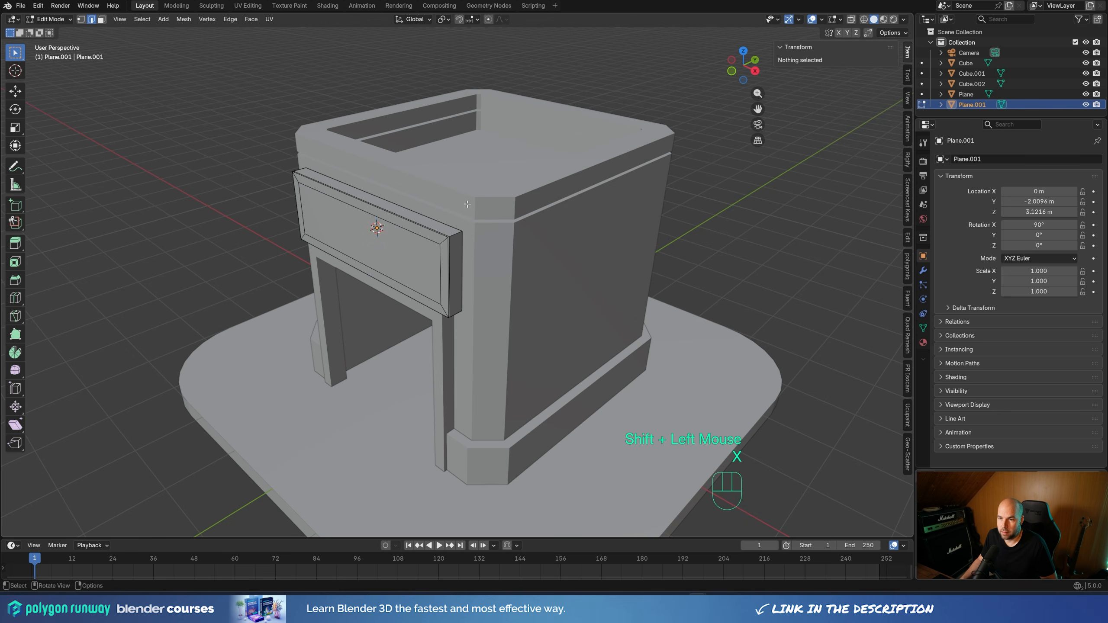
Extrude the sign's rim faces outward about 0.09 m to form a raised frame, then return to Object Mode and deselect everything
{"action": "double_click", "coordinate": [445, 242]}
{"action": "key", "text": "3"}
{"action": "left_click", "coordinate": [443, 243], "text": "alt"}
{"action": "key", "text": "e"}
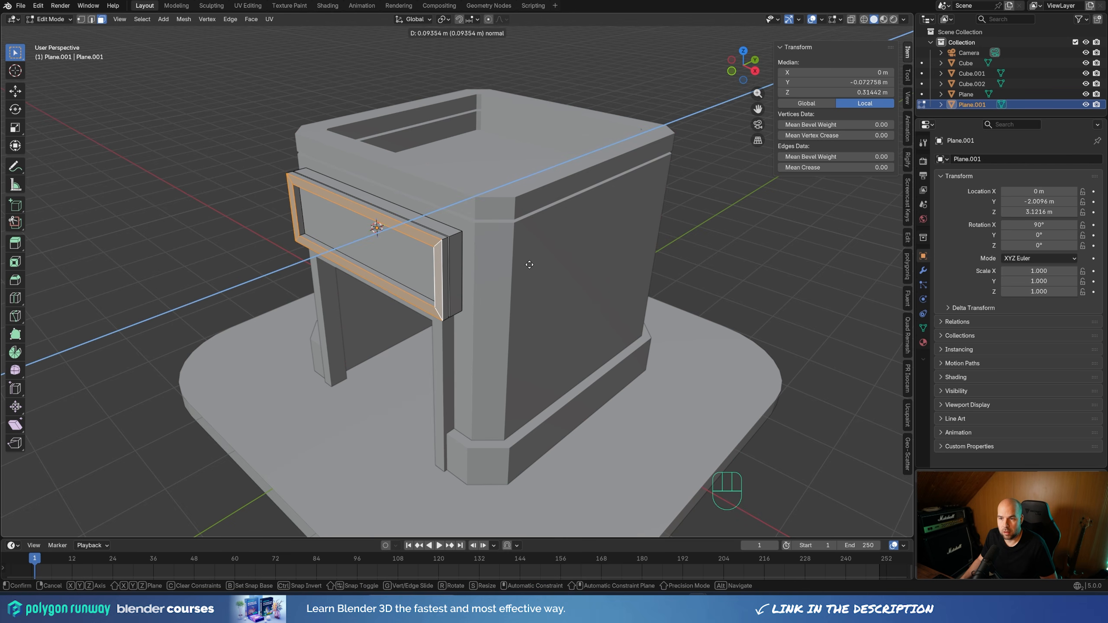
{"action": "left_click", "coordinate": [530, 264]}
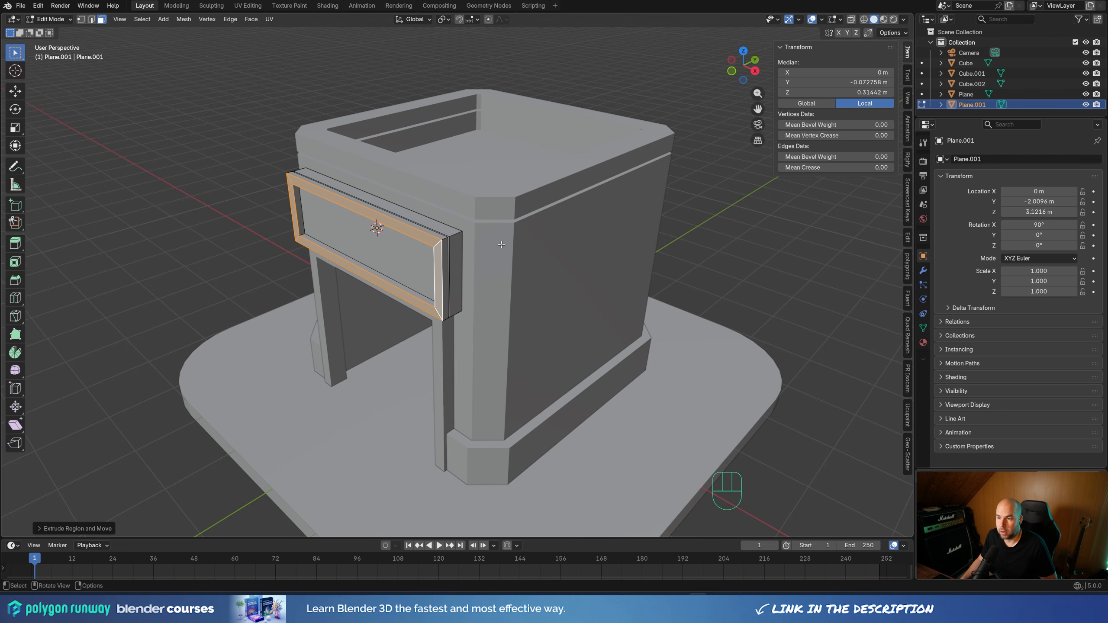
{"action": "key", "text": "Tab"}
{"action": "left_click", "coordinate": [681, 263]}
{"action": "middle_click_drag", "start_coordinate": [412, 277], "coordinate": [488, 366]}
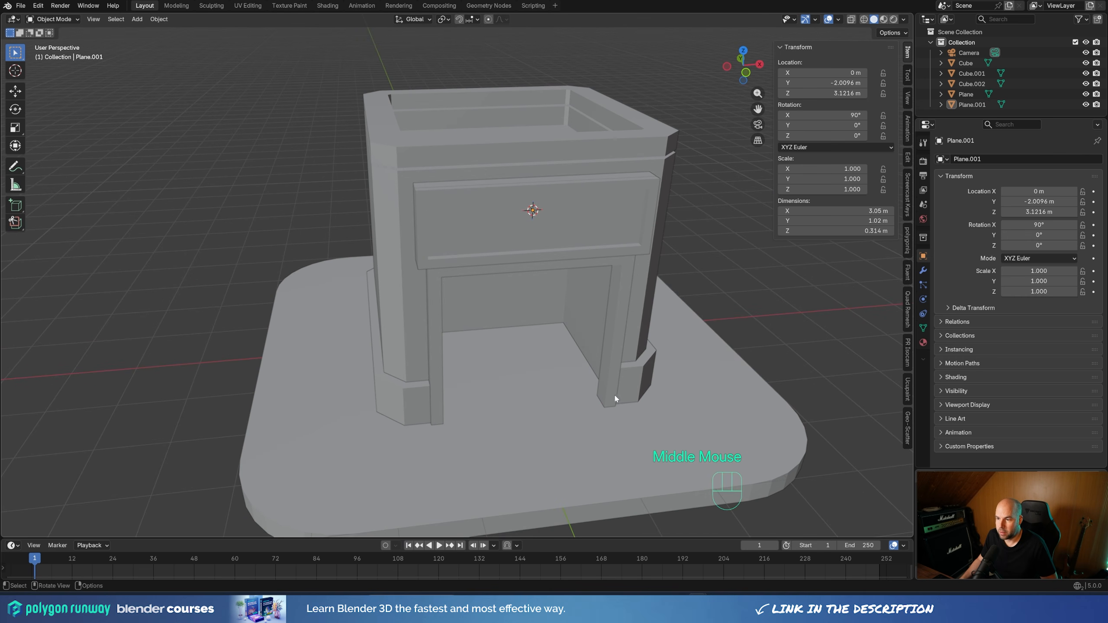
{"action": "middle_click_drag", "start_coordinate": [614, 399], "coordinate": [553, 398]}
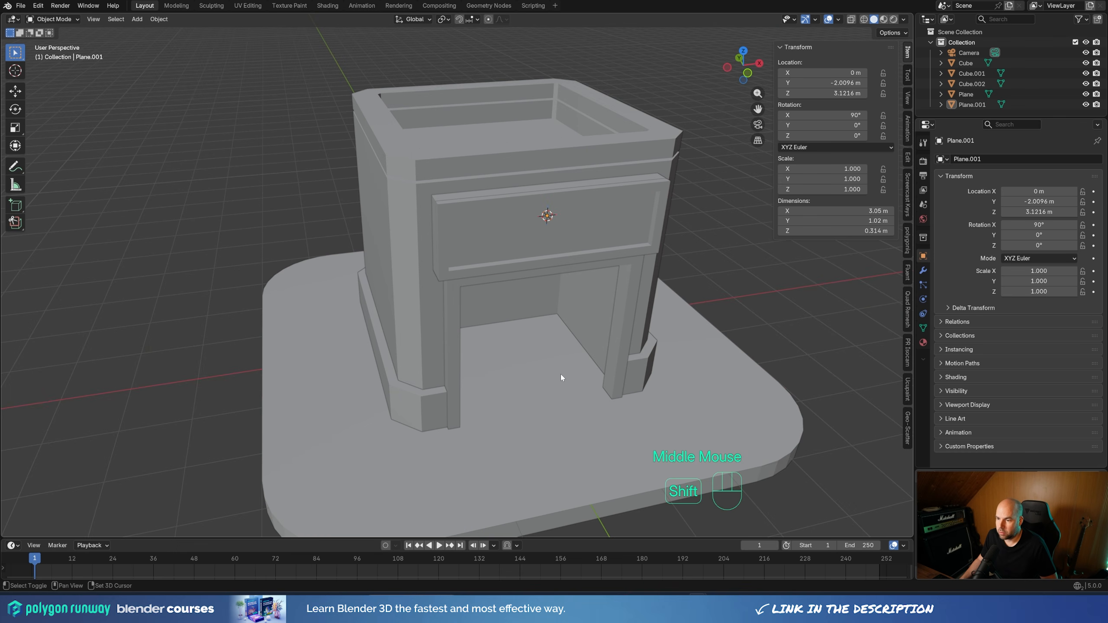
Place the 3D cursor on the platform floor at the building's entrance opening
{"action": "right_click", "coordinate": [544, 378], "text": "shift"}
{"action": "right_click", "coordinate": [552, 374], "text": "shift"}
{"action": "right_click", "coordinate": [553, 374], "text": "shift"}
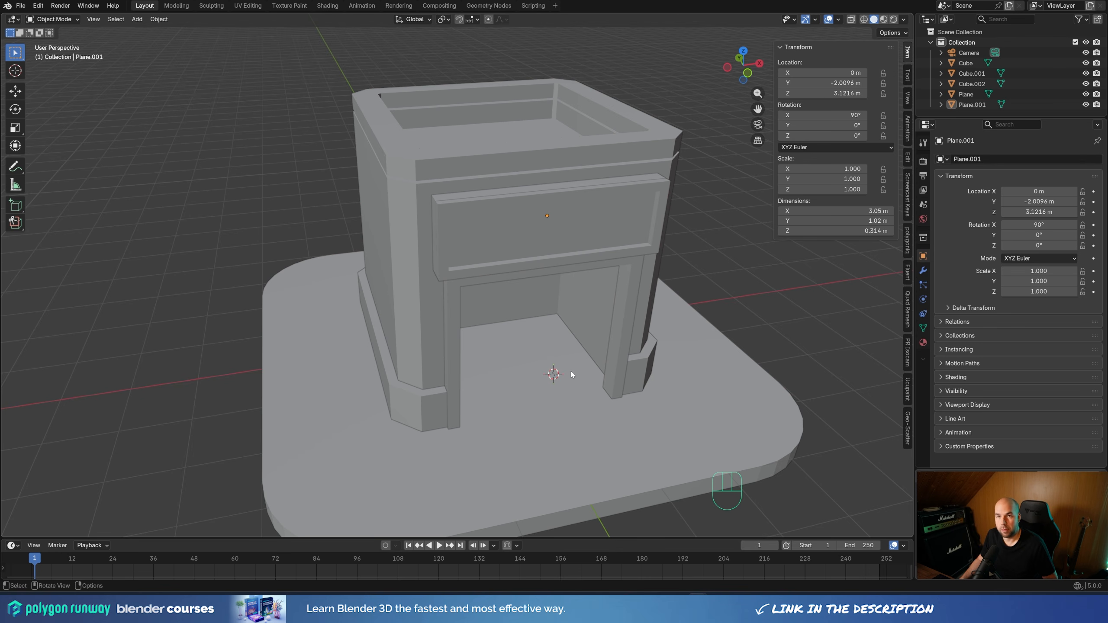
{"action": "mouse_move", "coordinate": [586, 386]}
{"action": "middle_mouse_down"}
{"action": "mouse_move", "coordinate": [553, 377]}
{"action": "mouse_move", "coordinate": [565, 379]}
{"action": "middle_mouse_up"}
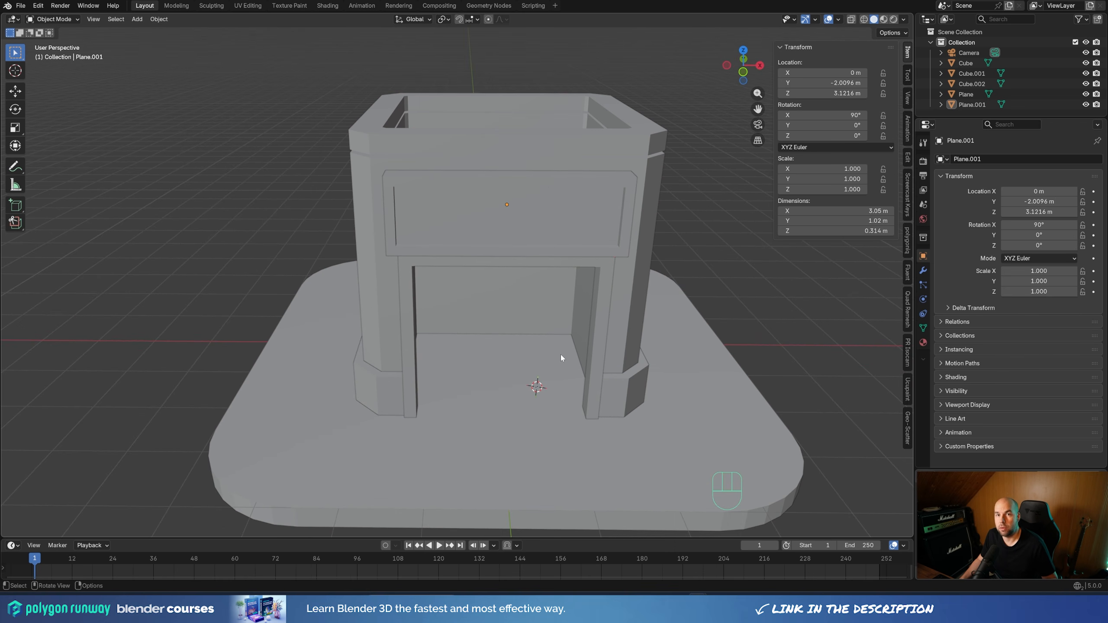
{"action": "mouse_move", "coordinate": [568, 354]}
{"action": "middle_mouse_down"}
{"action": "mouse_move", "coordinate": [561, 368]}
{"action": "mouse_move", "coordinate": [571, 369]}
{"action": "middle_mouse_up"}
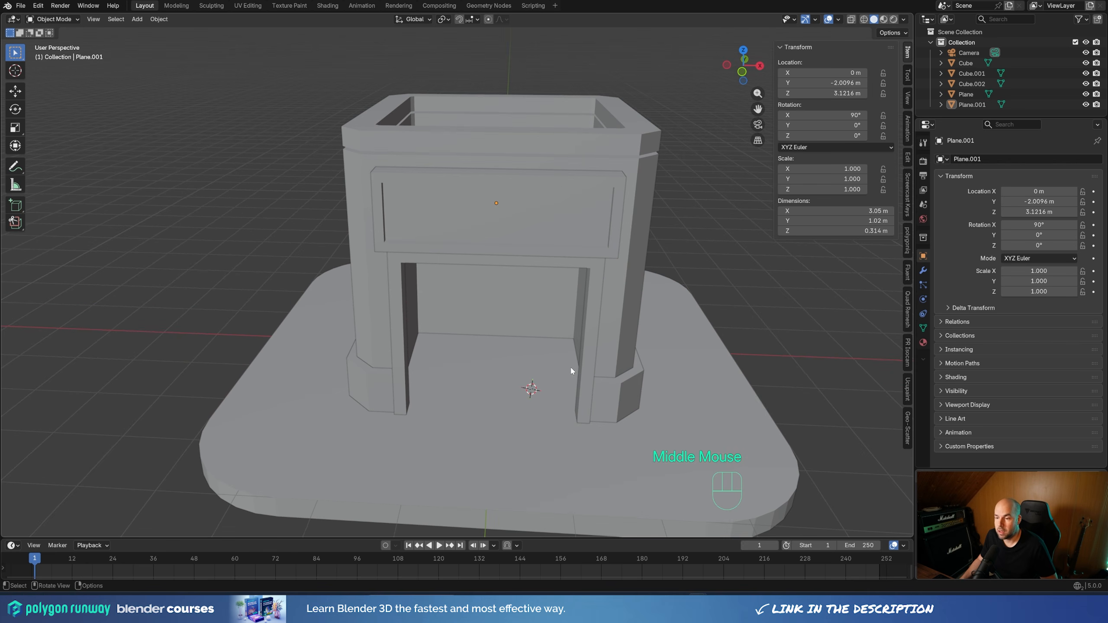
Duplicate the rear floor edge of the building's recess and move the copy about 1.90 m toward the entrance along Y
{"action": "left_click", "coordinate": [522, 313]}
{"action": "key", "text": "Tab"}
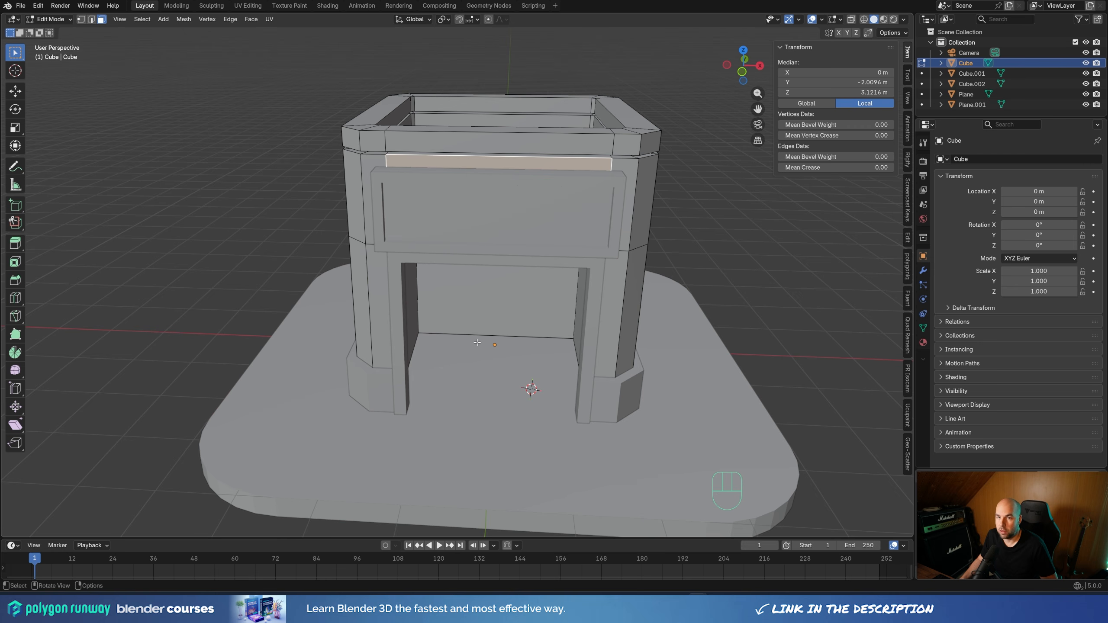
{"action": "key", "text": "2"}
{"action": "left_click", "coordinate": [486, 333]}
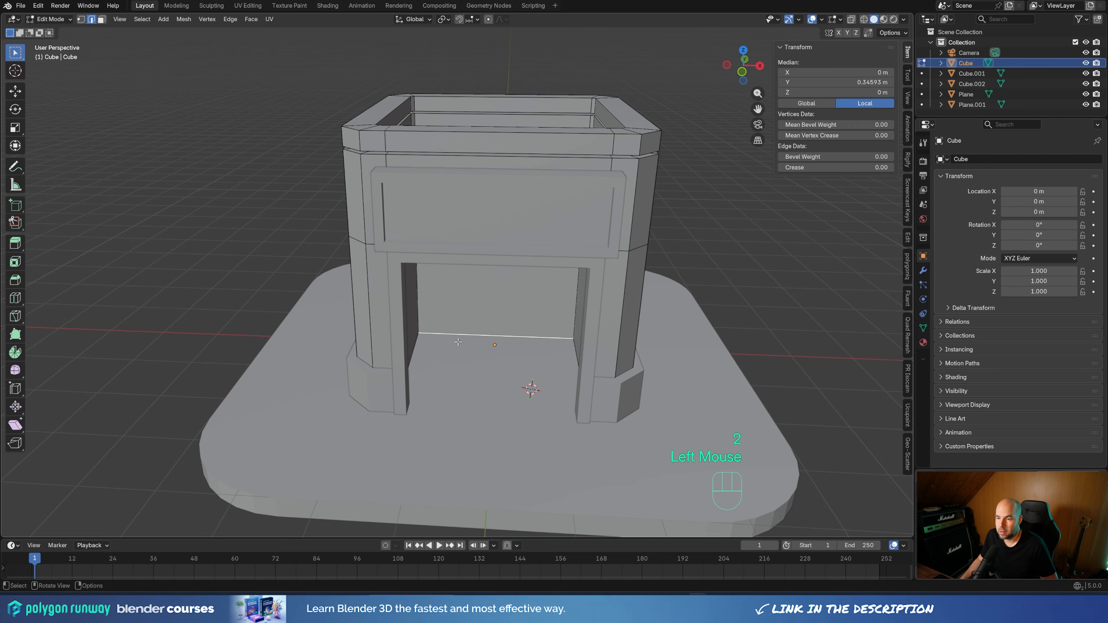
{"action": "middle_click_drag", "start_coordinate": [486, 334], "coordinate": [714, 339]}
{"action": "key", "text": "shift+d"}
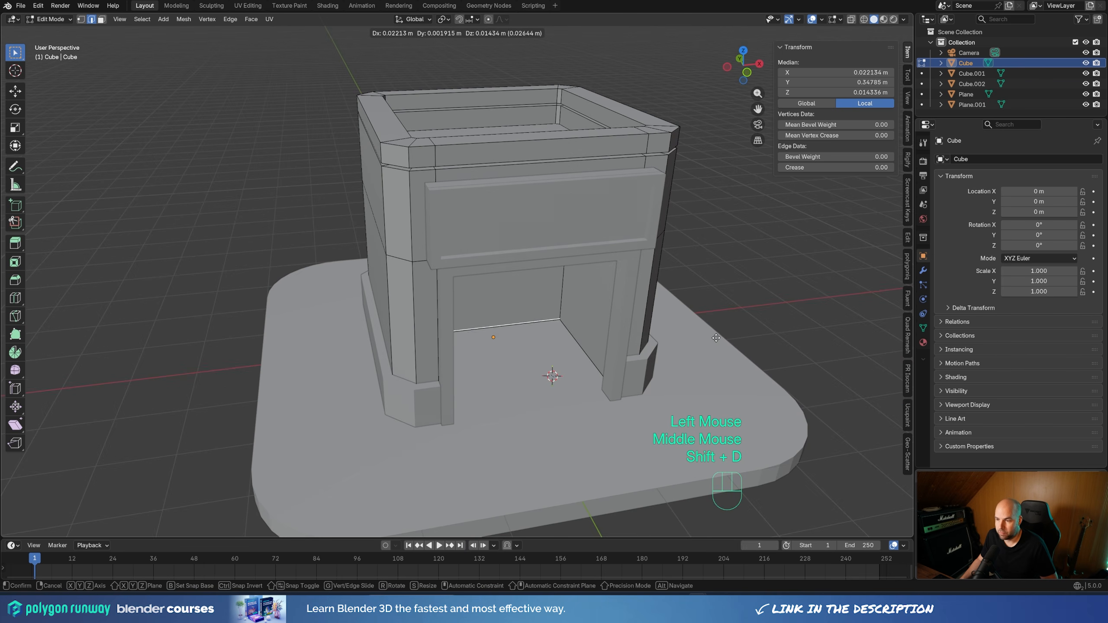
{"action": "key", "text": "y"}
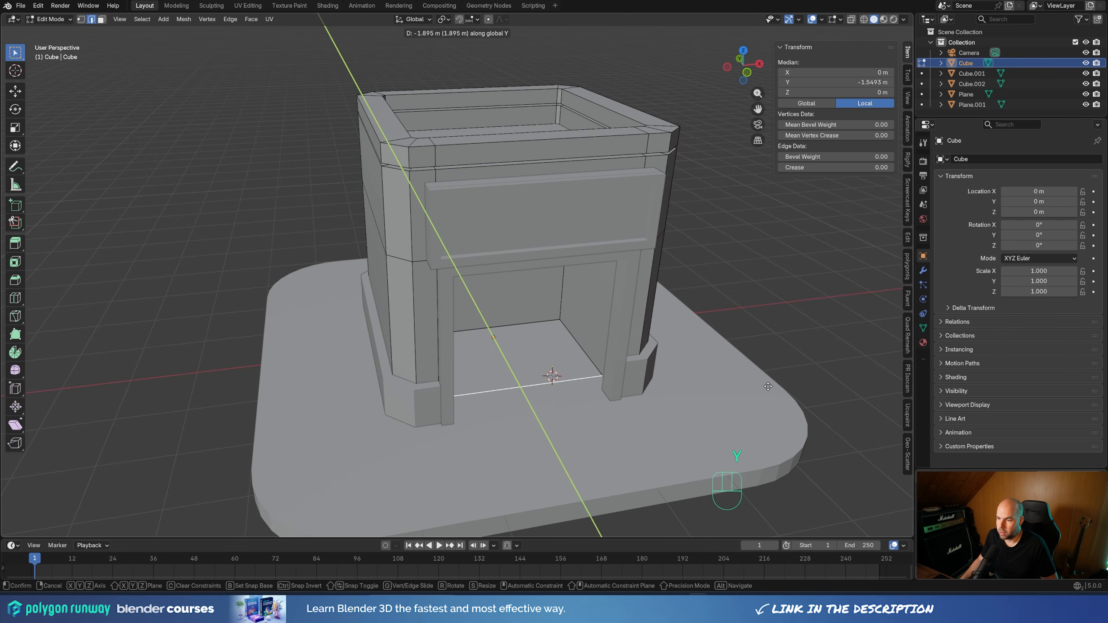
{"action": "left_click", "coordinate": [768, 385]}
Separate the duplicated floor edge into its own object and select that object in Object Mode
{"action": "key", "text": "p"}
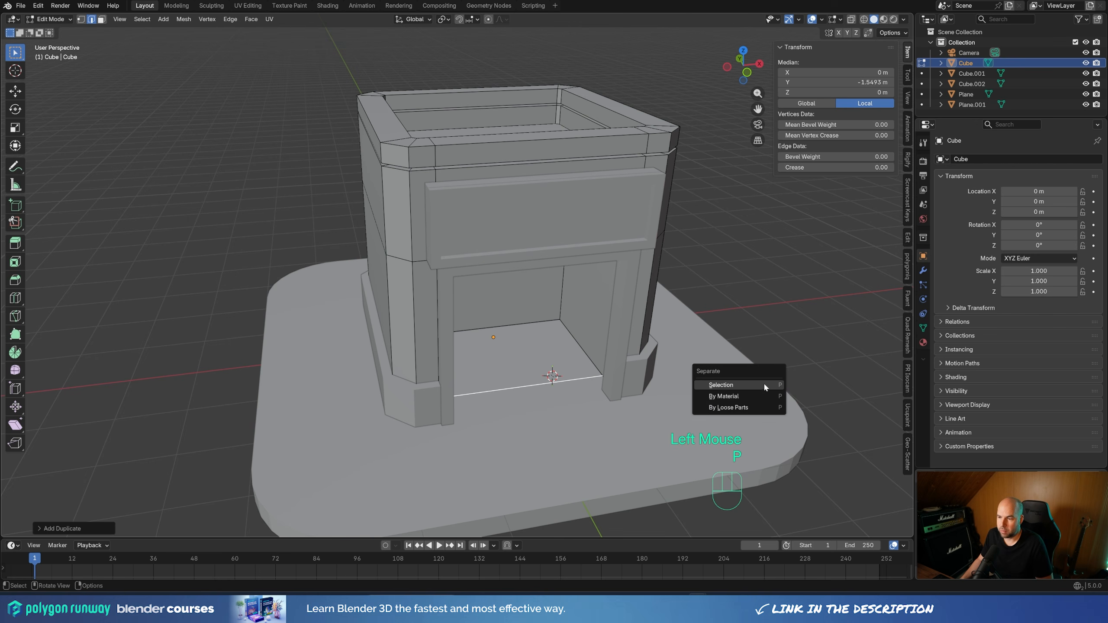
{"action": "left_click", "coordinate": [762, 382]}
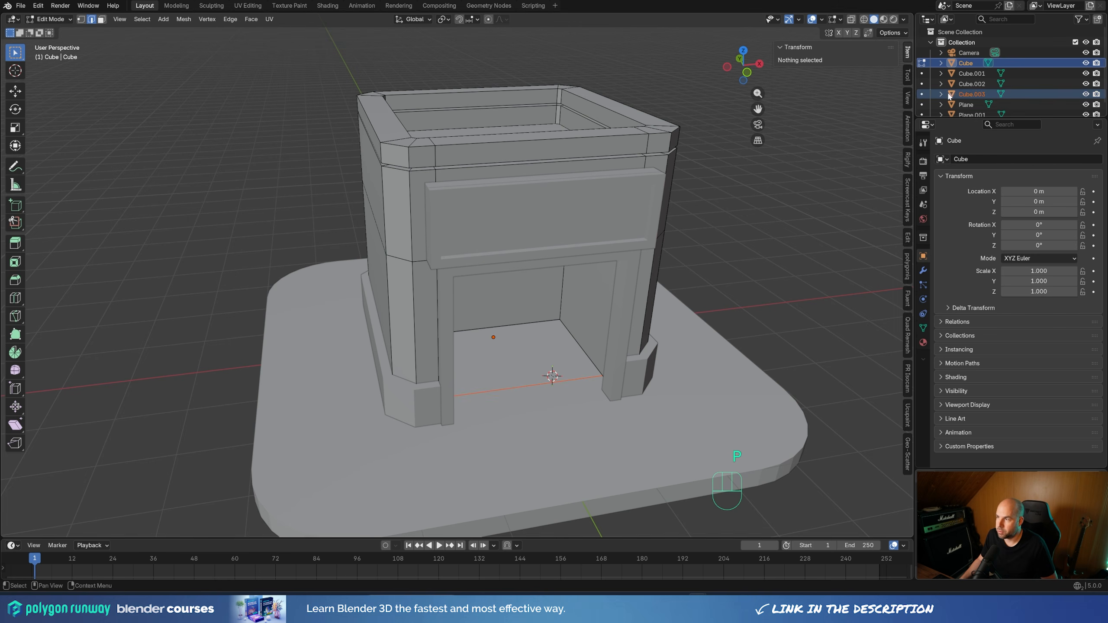
{"action": "key", "text": "Tab"}
{"action": "left_click", "coordinate": [979, 95]}
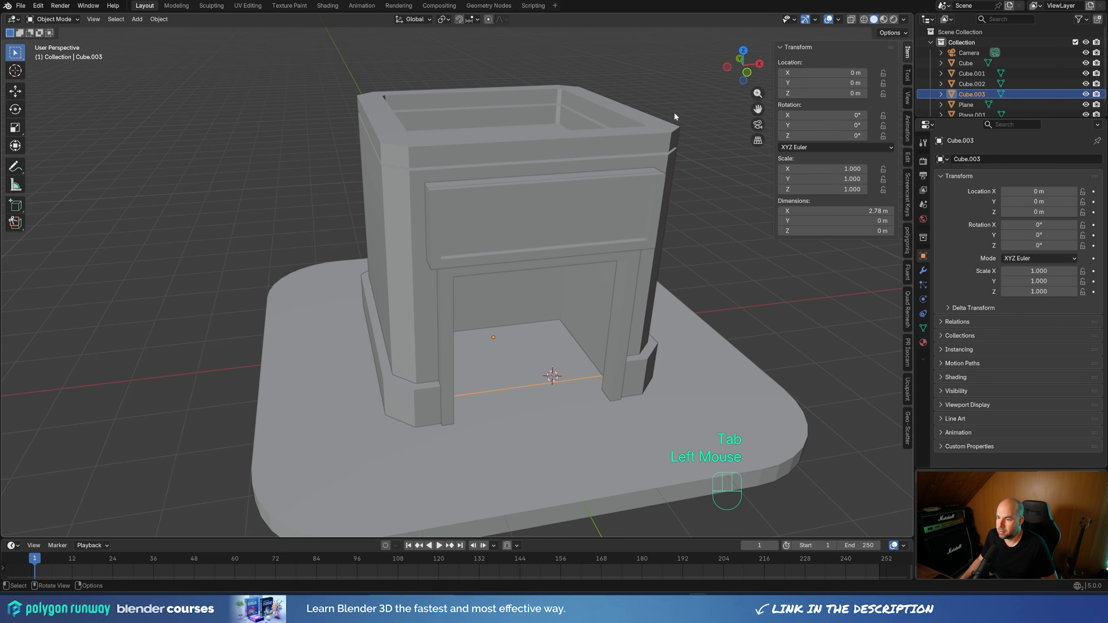
Move the separated edge's left end vertex about 0.98 m inward along X, leaving a gap at the entrance's left side
{"action": "middle_click_drag", "start_coordinate": [701, 372], "coordinate": [625, 386]}
{"action": "key", "text": "Tab"}
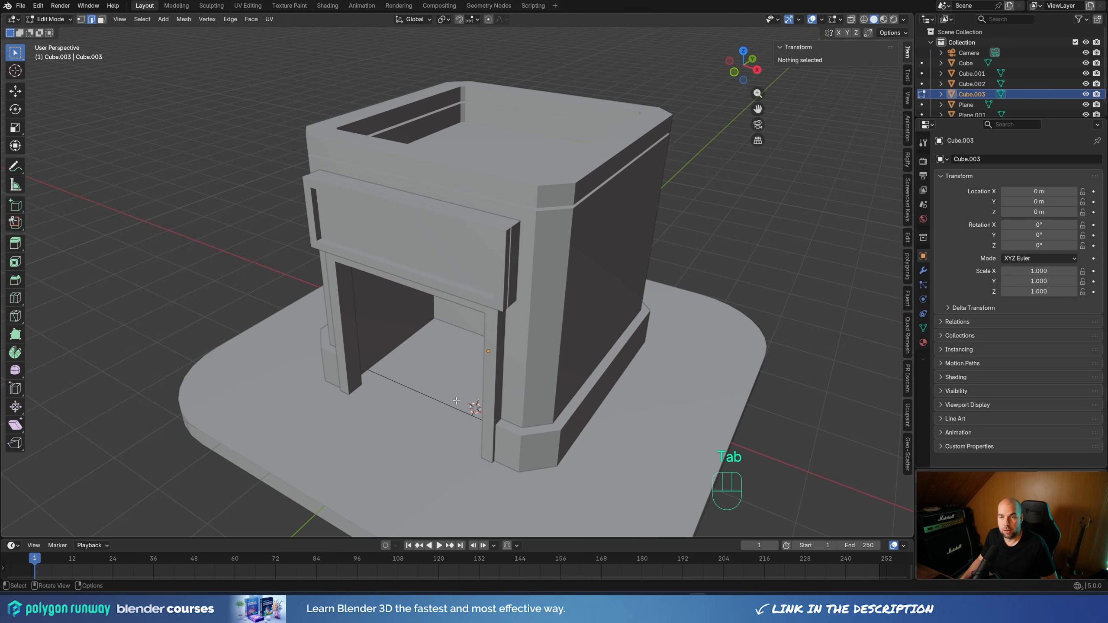
{"action": "mouse_move", "coordinate": [456, 401]}
{"action": "middle_mouse_down"}
{"action": "mouse_move", "coordinate": [573, 413]}
{"action": "mouse_move", "coordinate": [589, 379]}
{"action": "mouse_move", "coordinate": [461, 404]}
{"action": "middle_mouse_up"}
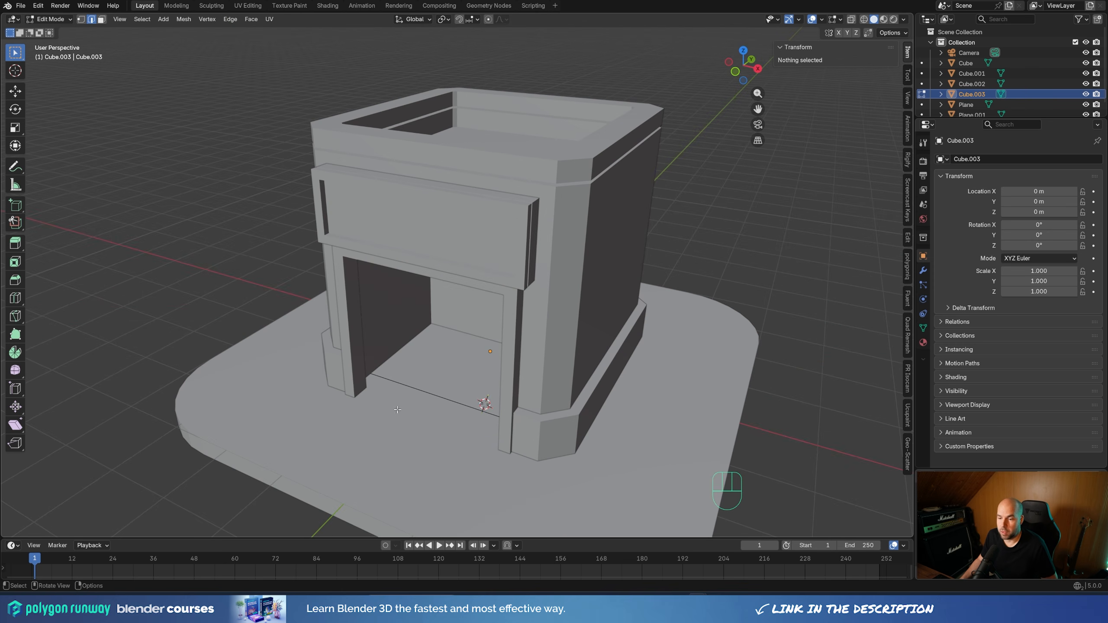
{"action": "key", "text": "1"}
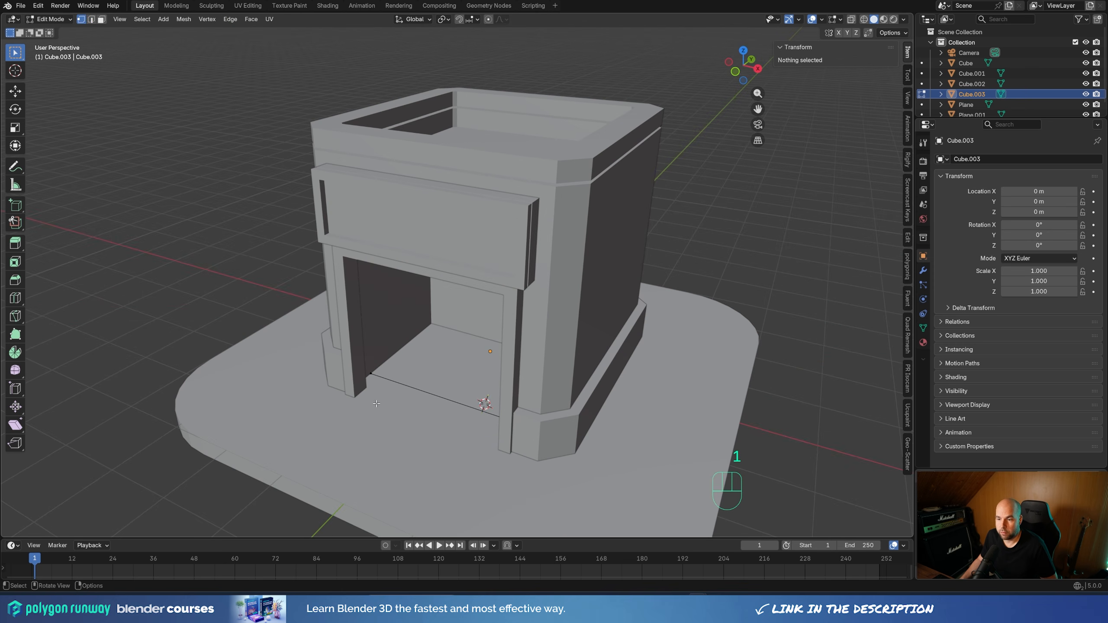
{"action": "left_click", "coordinate": [404, 374]}
{"action": "key", "text": "Escape"}
{"action": "key", "text": "g"}
{"action": "key", "text": "x"}
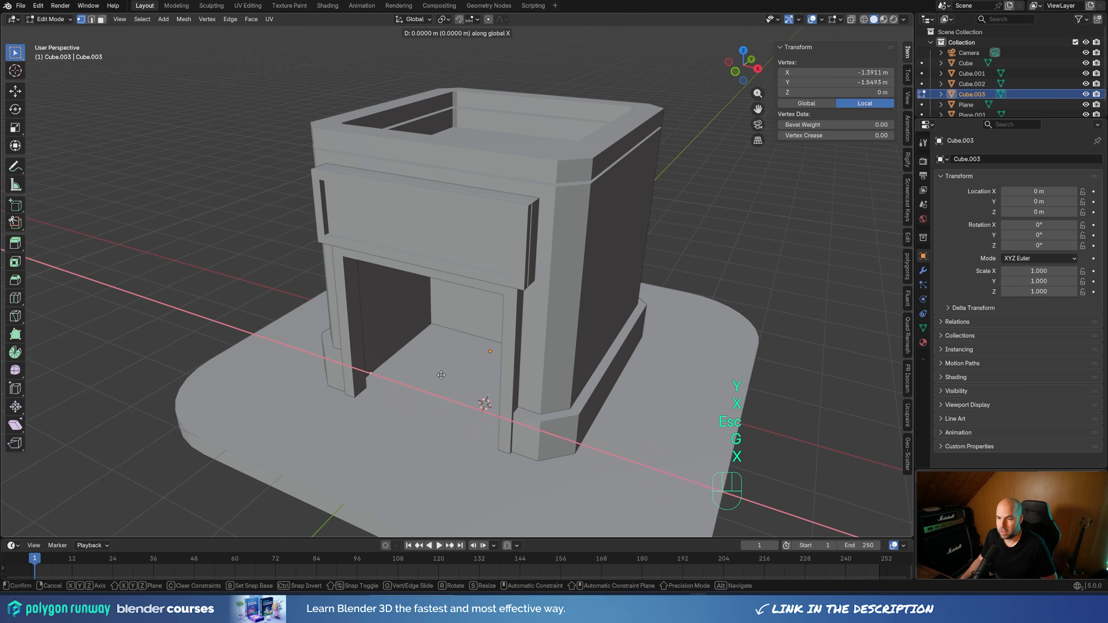
{"action": "left_click", "coordinate": [491, 386]}
Extrude the whole shortened edge about 0.575 m inward along Y to form the counter's base face
{"action": "middle_click_drag", "start_coordinate": [490, 386], "coordinate": [556, 439]}
{"action": "key", "text": "a"}
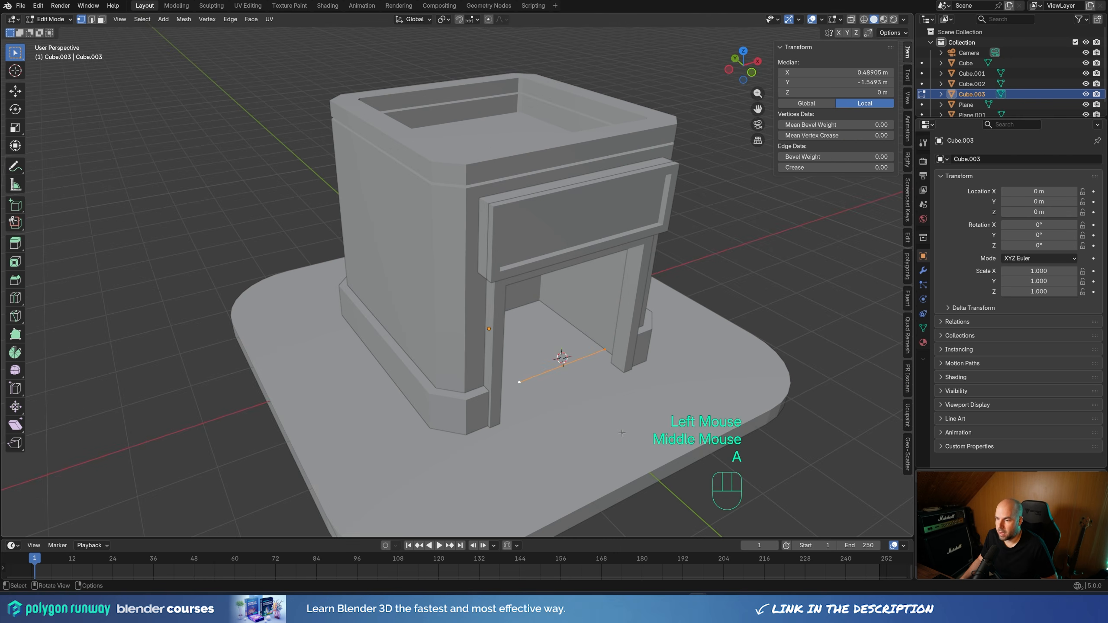
{"action": "key", "text": "e"}
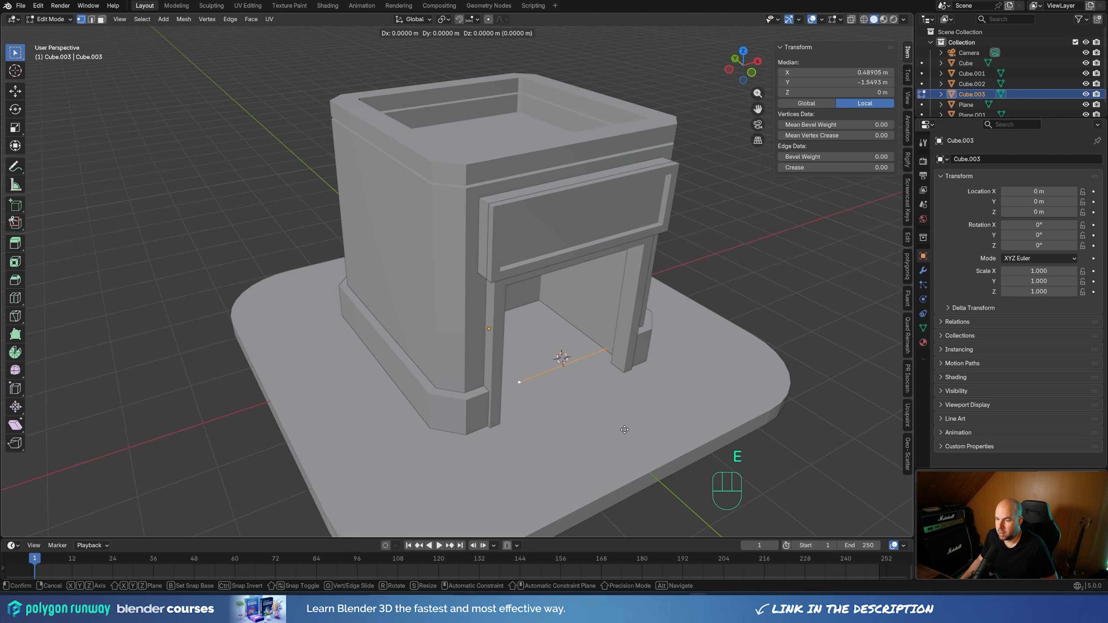
{"action": "key", "text": "y"}
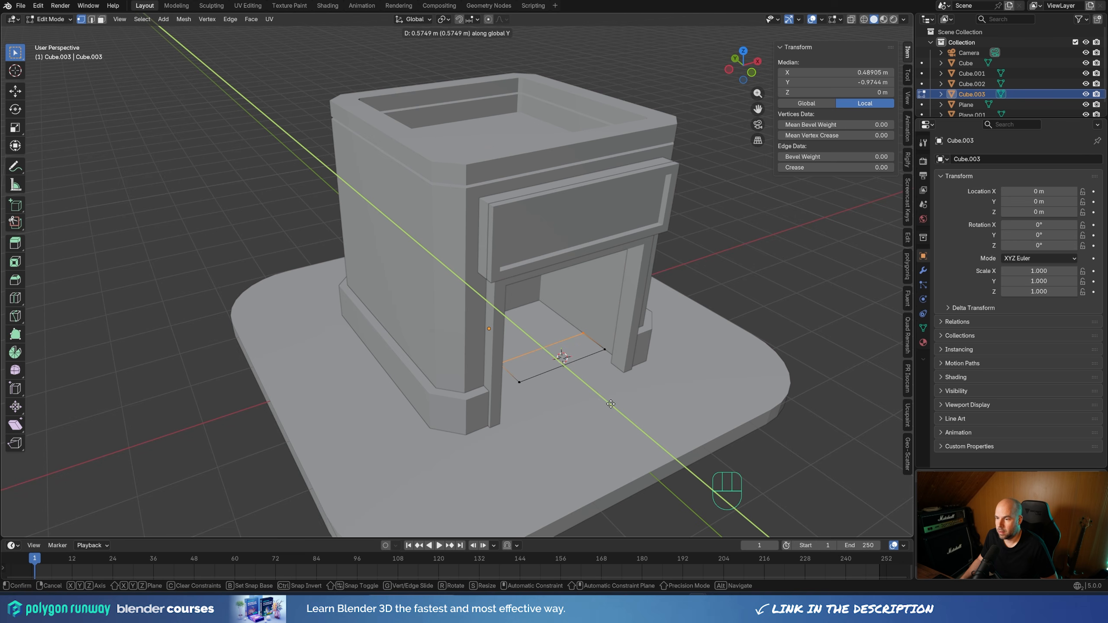
{"action": "left_click", "coordinate": [610, 404]}
Extrude the base face upward about 0.97 m into a counter block and recalculate its normals
{"action": "key", "text": "a"}
{"action": "middle_click_drag", "start_coordinate": [610, 404], "coordinate": [614, 383]}
{"action": "key", "text": "e"}
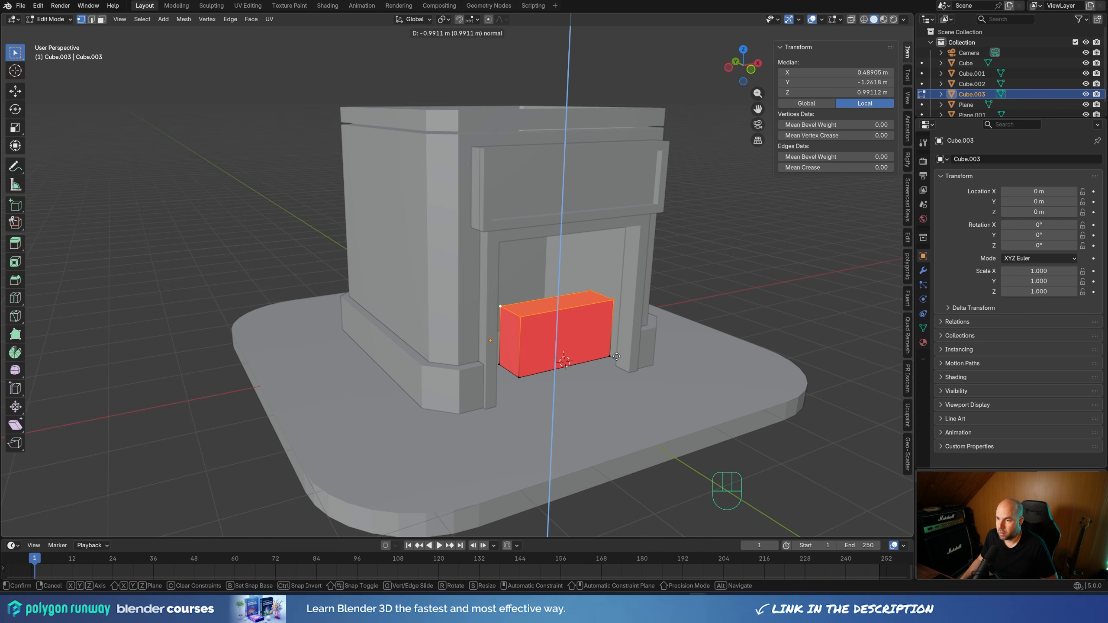
{"action": "left_click", "coordinate": [616, 358]}
{"action": "mouse_move", "coordinate": [616, 358]}
{"action": "middle_mouse_down"}
{"action": "mouse_move", "coordinate": [604, 368]}
{"action": "mouse_move", "coordinate": [614, 376]}
{"action": "middle_mouse_up"}
{"action": "key", "text": "a"}
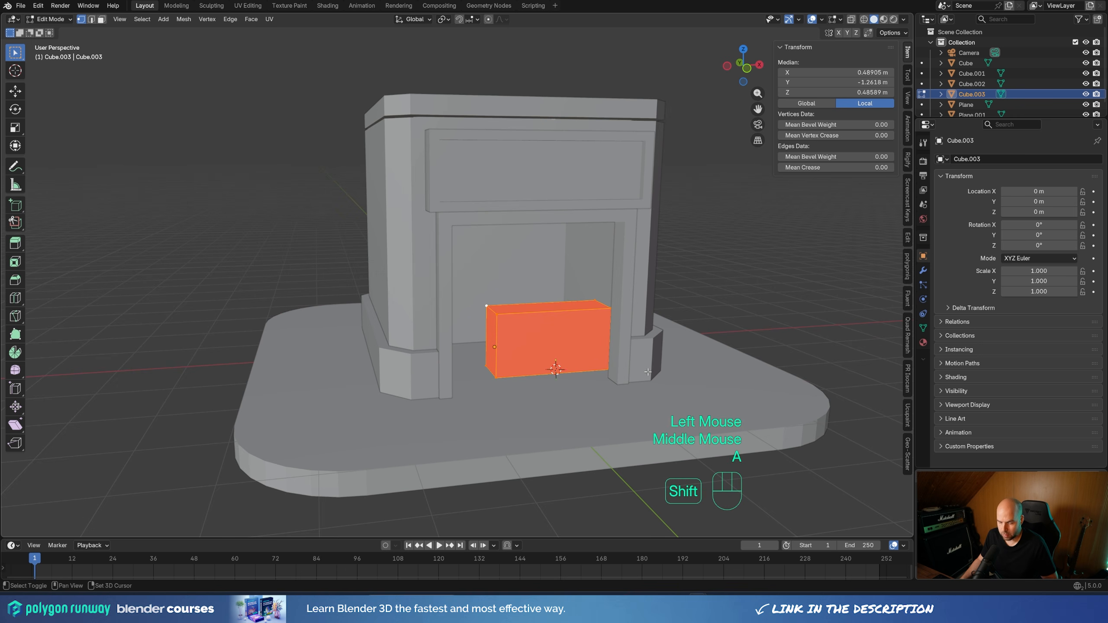
{"action": "key", "text": "shift+n"}
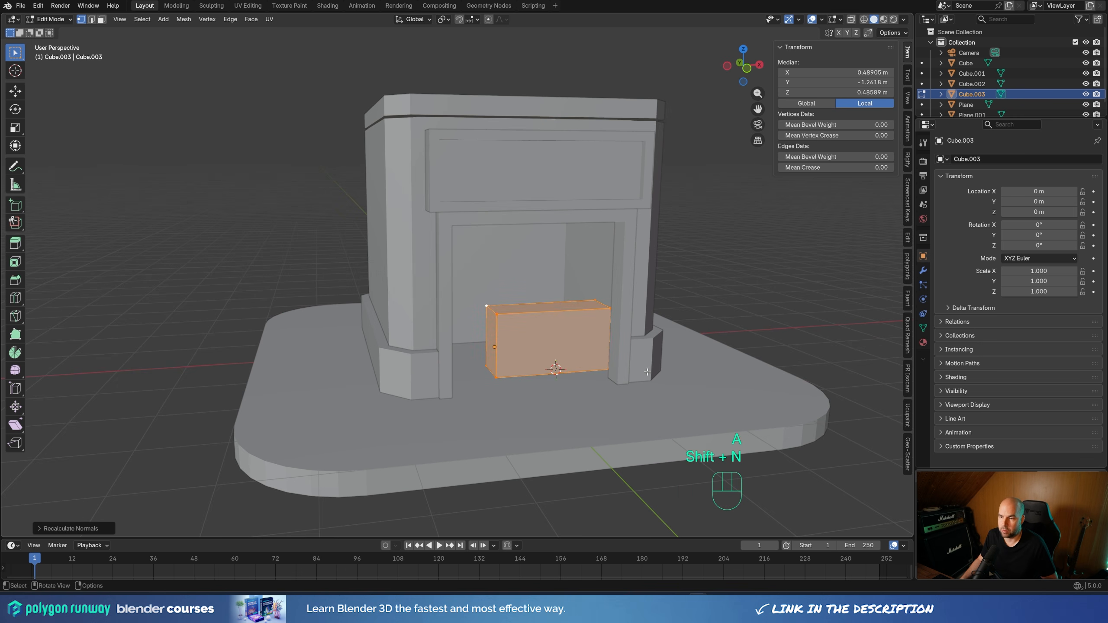
Duplicate the counter block's top face in place and separate the copy into its own object
{"action": "key", "text": "3"}
{"action": "left_click", "coordinate": [535, 309]}
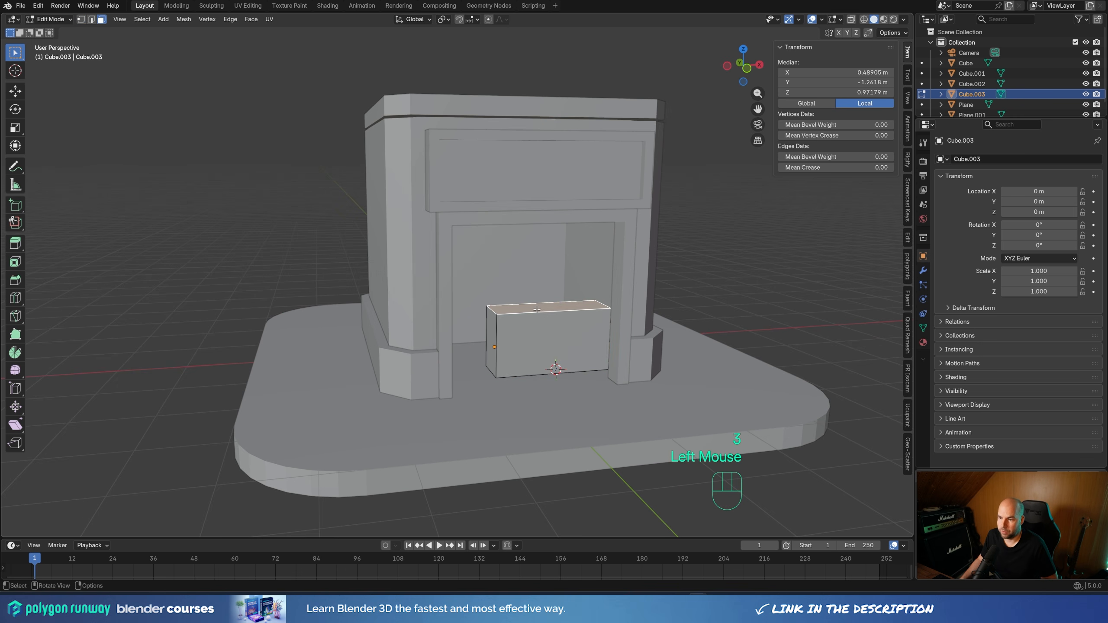
{"action": "middle_click_drag", "start_coordinate": [587, 360], "coordinate": [665, 390]}
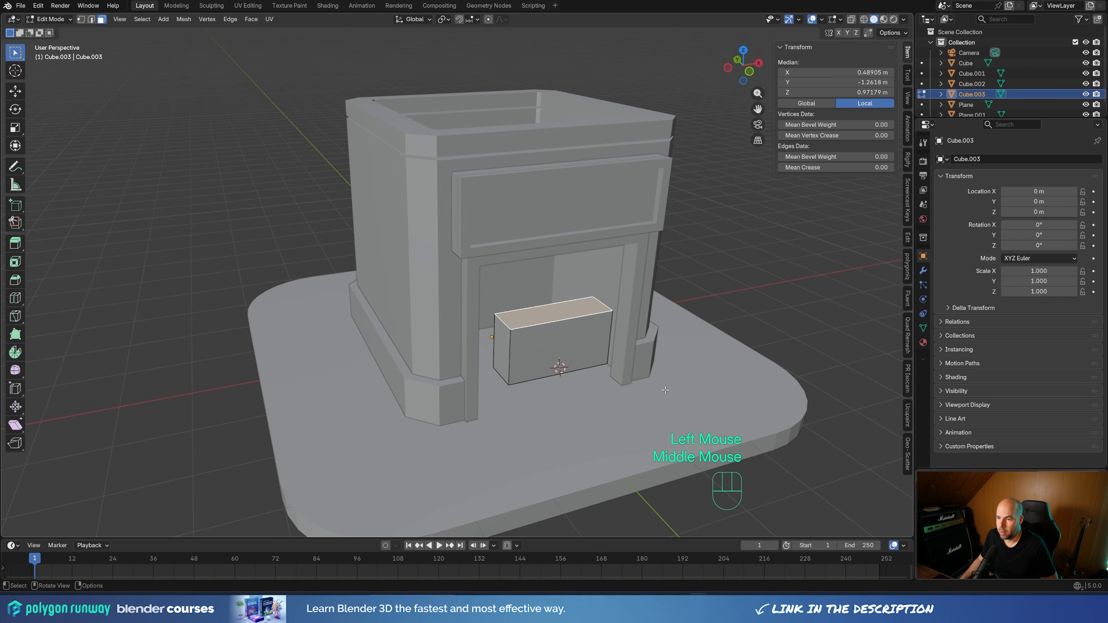
{"action": "key", "text": "shift+d"}
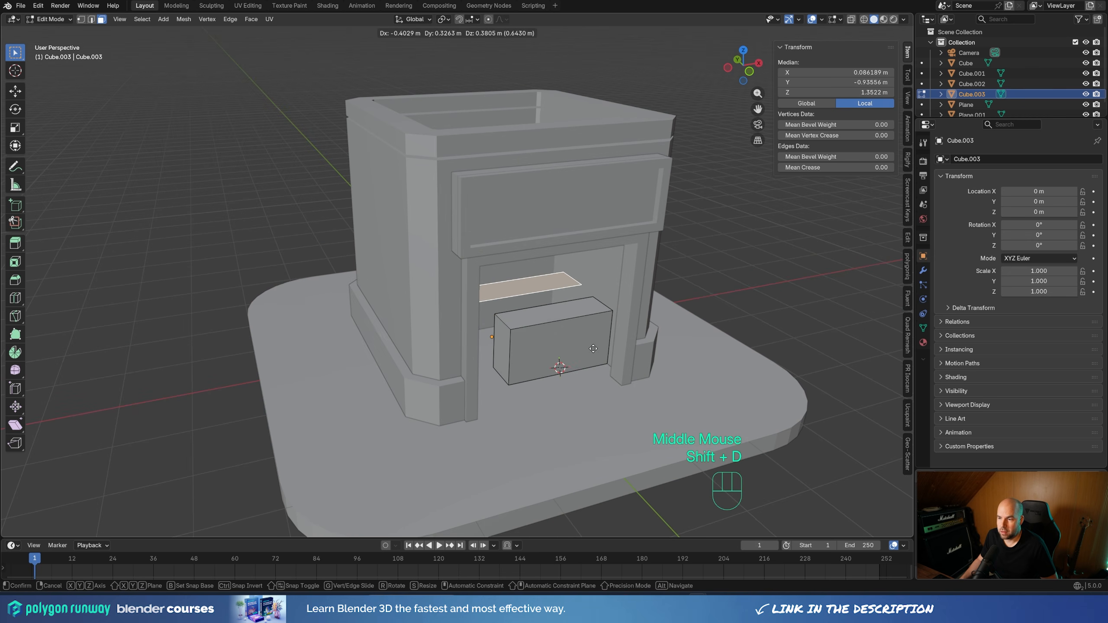
{"action": "right_click", "coordinate": [593, 348]}
{"action": "key", "text": "p"}
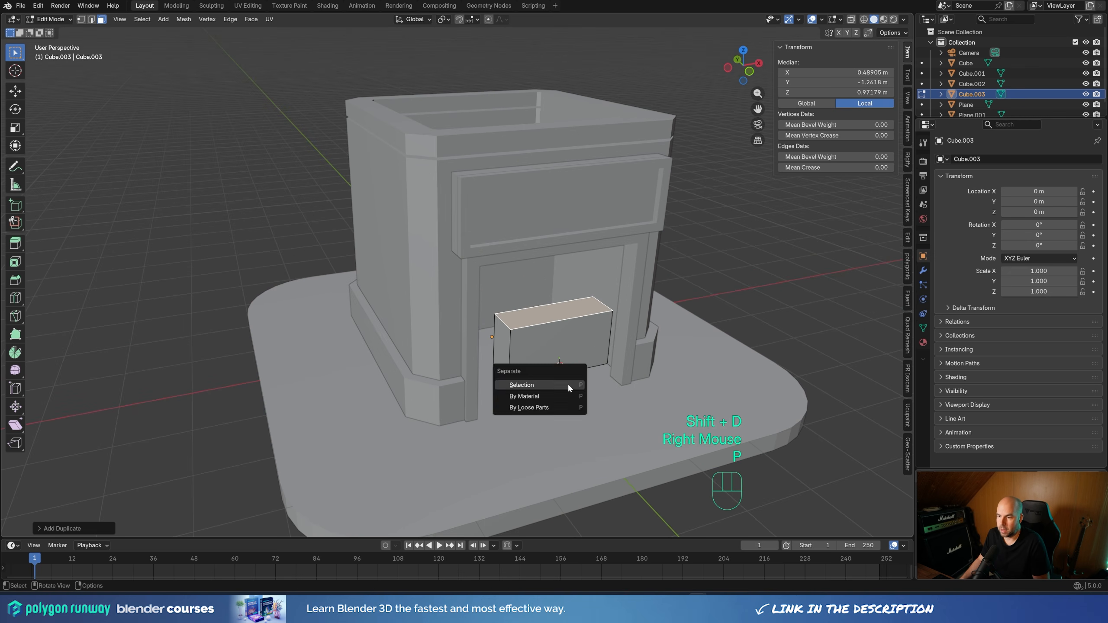
{"action": "left_click", "coordinate": [567, 383]}
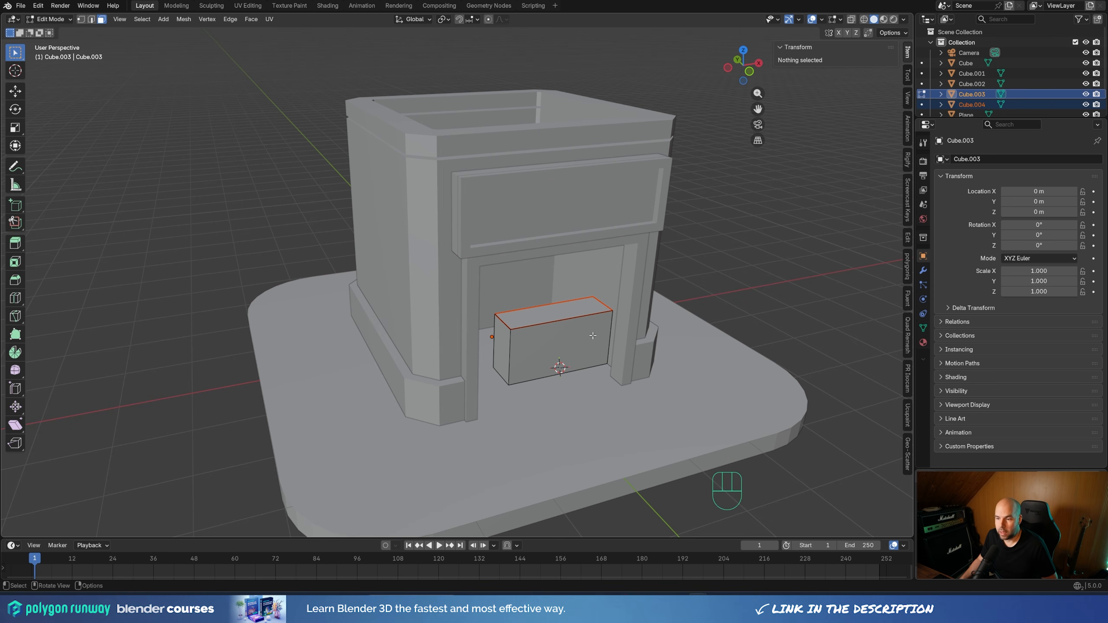
Select the separated top face in Object Mode and enlarge the Outliner to show all scene objects
{"action": "key", "text": "Tab"}
{"action": "double_click", "coordinate": [583, 300]}
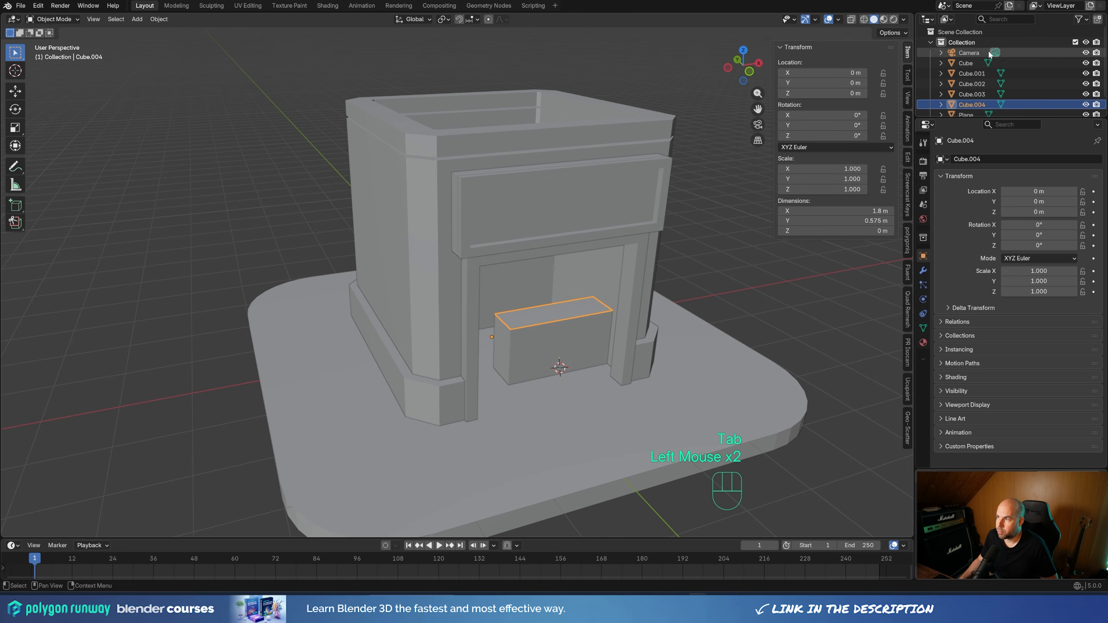
{"action": "left_click_drag", "start_coordinate": [987, 119], "coordinate": [988, 156]}
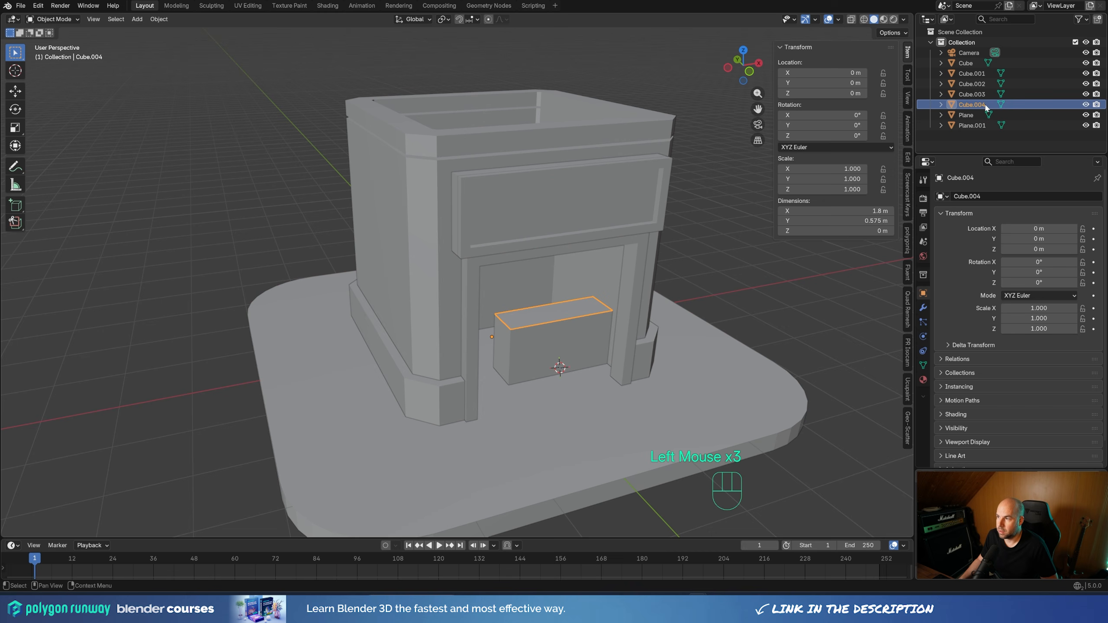
Scale the separated top's two long edges apart along Y so it slightly overhangs the counter at front and back
{"action": "key", "text": "Tab"}
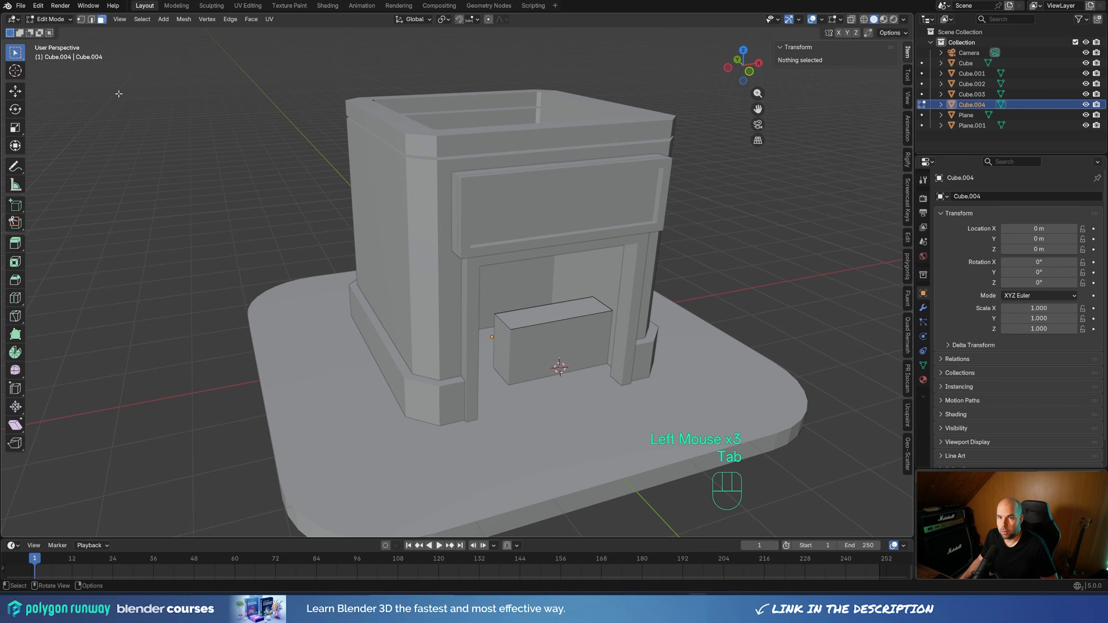
{"action": "key", "text": "2"}
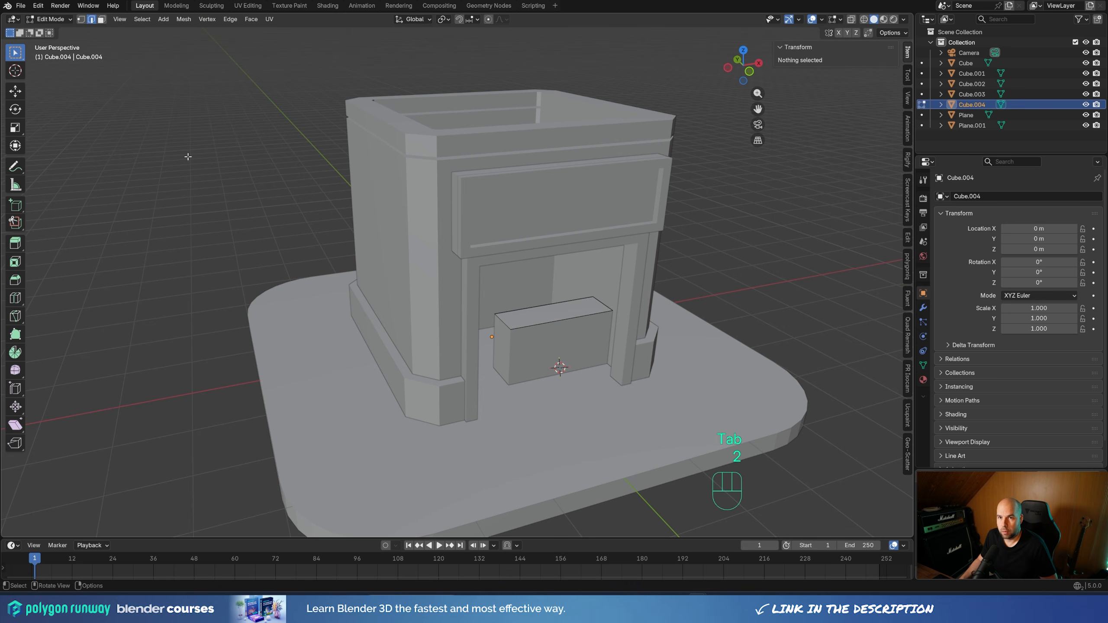
{"action": "left_click", "coordinate": [549, 305]}
{"action": "left_click", "coordinate": [566, 320], "text": "shift"}
{"action": "key", "text": "s"}
{"action": "key", "text": "x"}
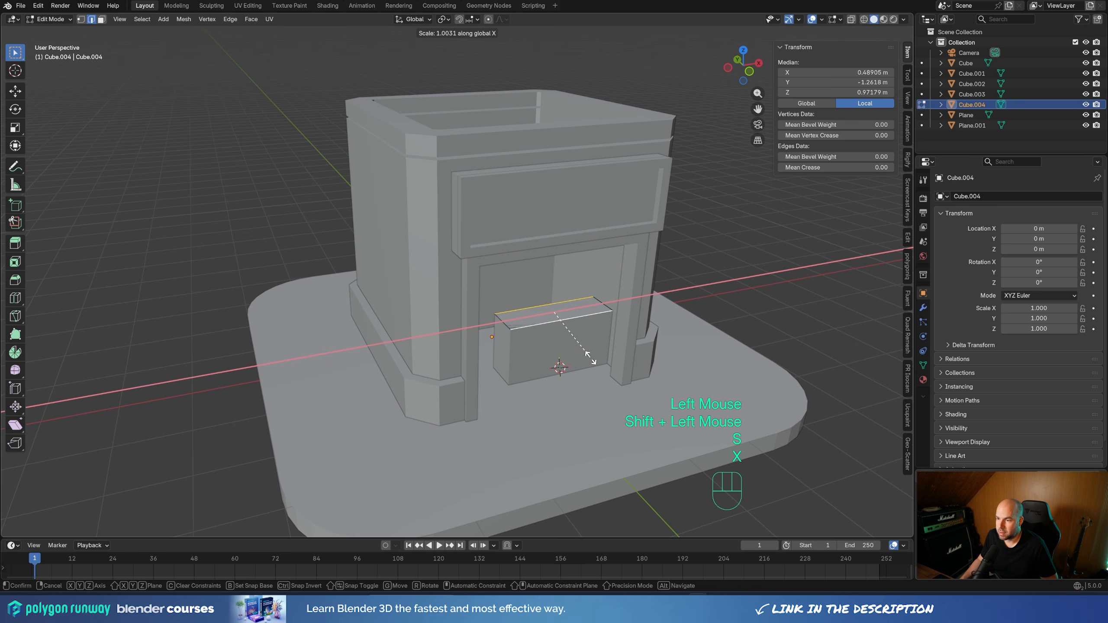
{"action": "key", "text": "y"}
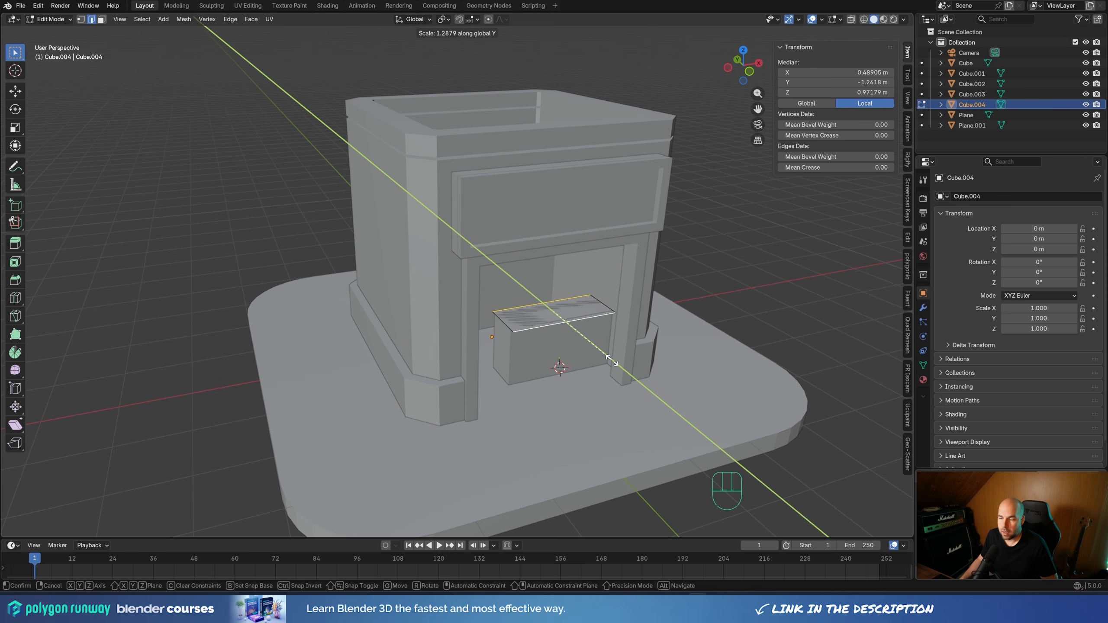
{"action": "left_click", "coordinate": [590, 335]}
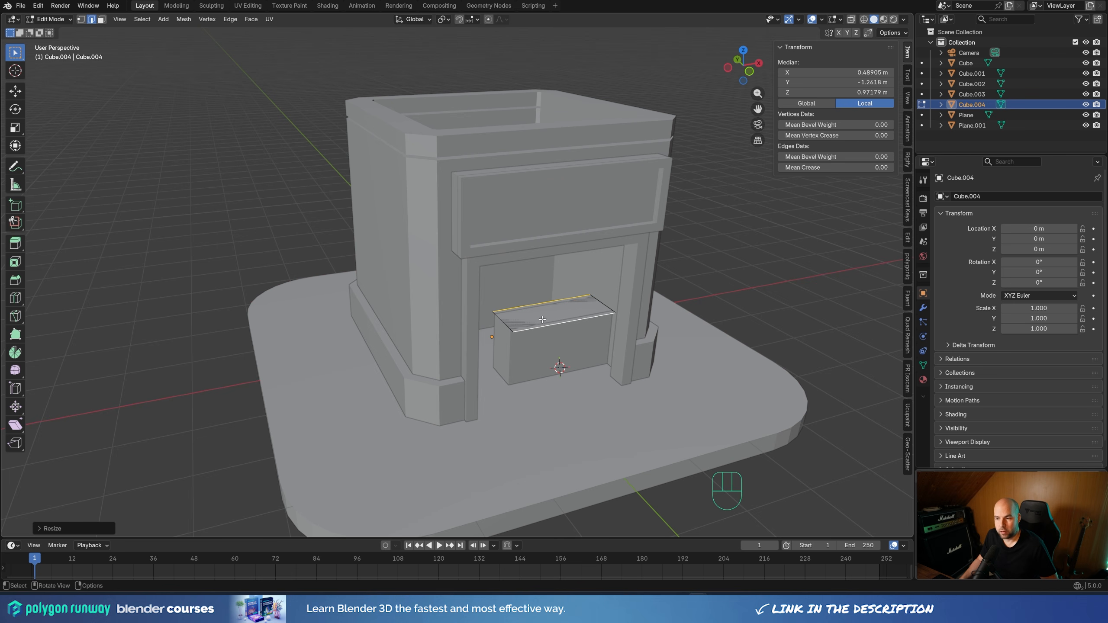
{"action": "key", "text": "s"}
{"action": "key", "text": "y"}
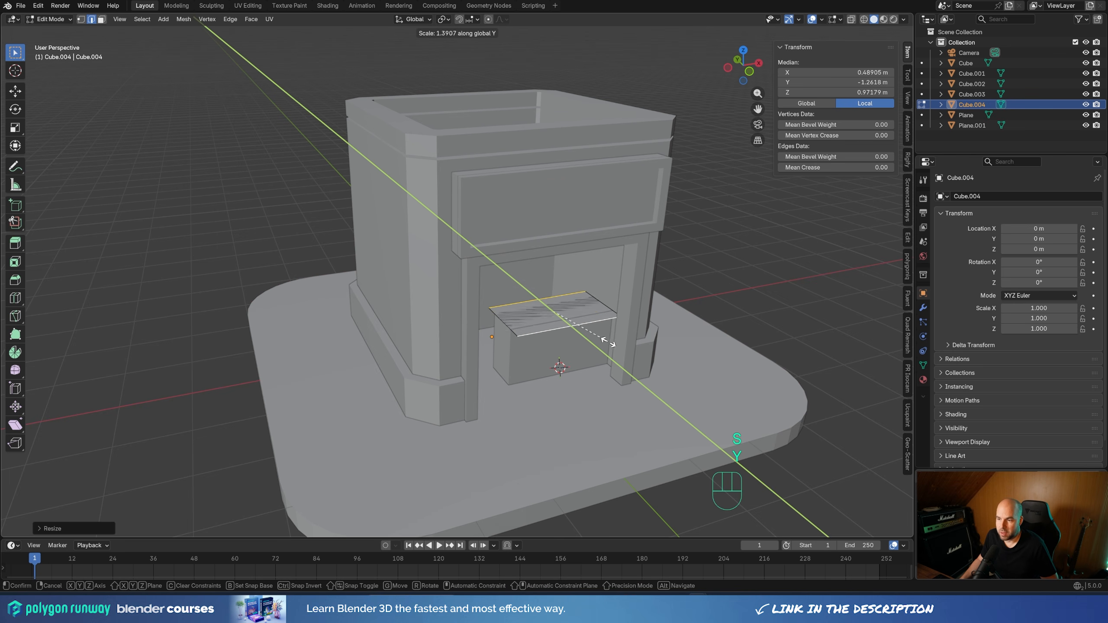
{"action": "left_click", "coordinate": [598, 333]}
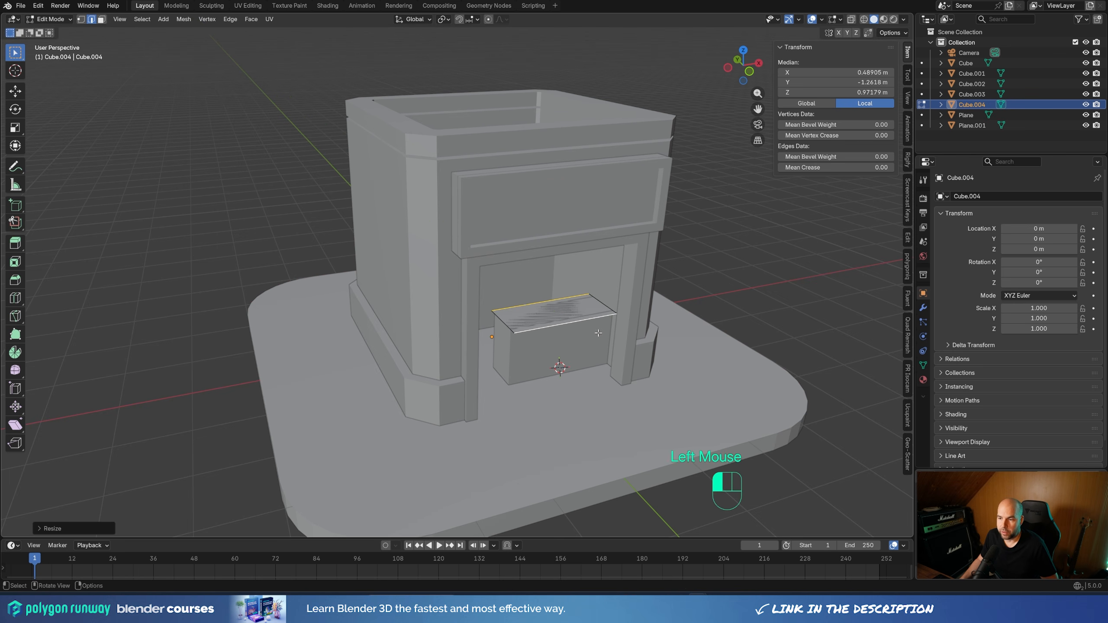
Move the counter top's free short edge outward along X by about 0.09 m to overhang the block's end
{"action": "middle_click_drag", "start_coordinate": [598, 334], "coordinate": [518, 374]}
{"action": "left_click", "coordinate": [518, 374]}
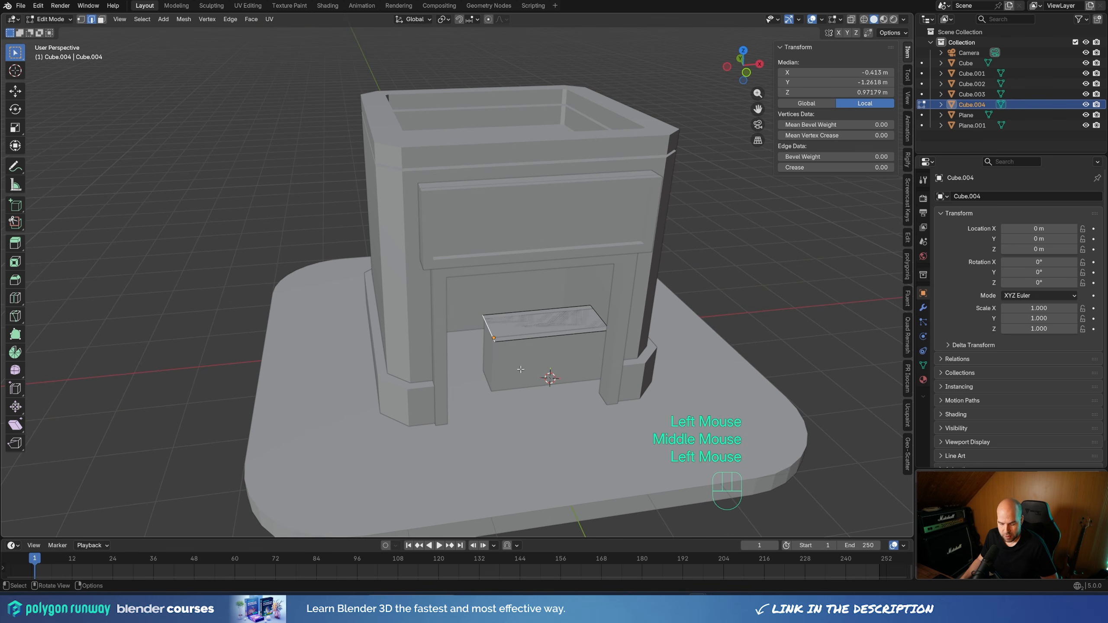
{"action": "key", "text": "g"}
{"action": "key", "text": "x"}
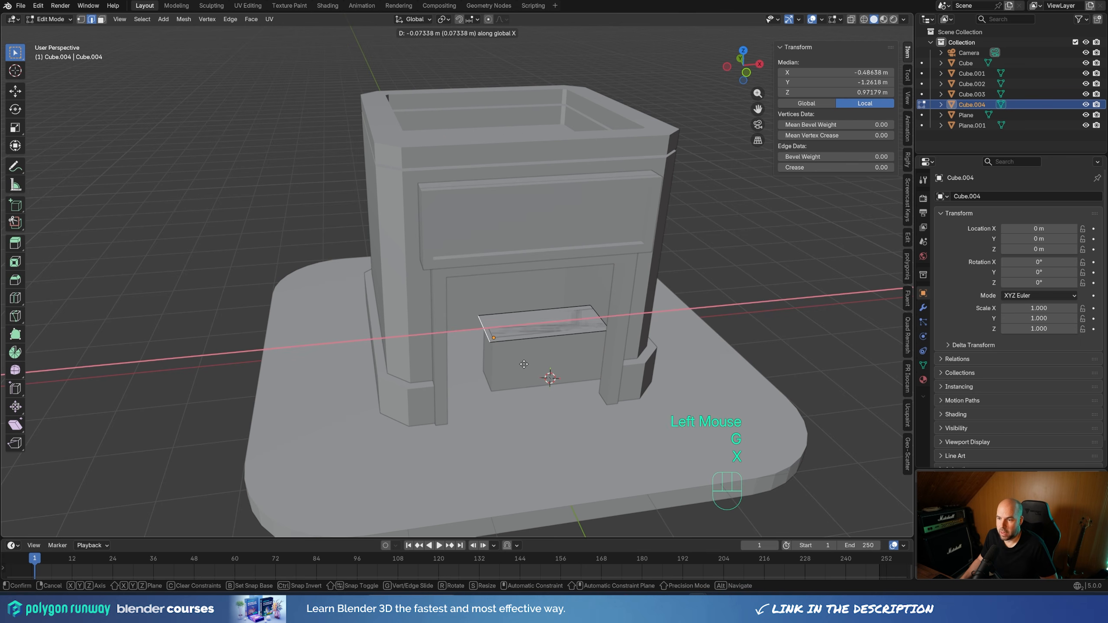
{"action": "left_click", "coordinate": [522, 363]}
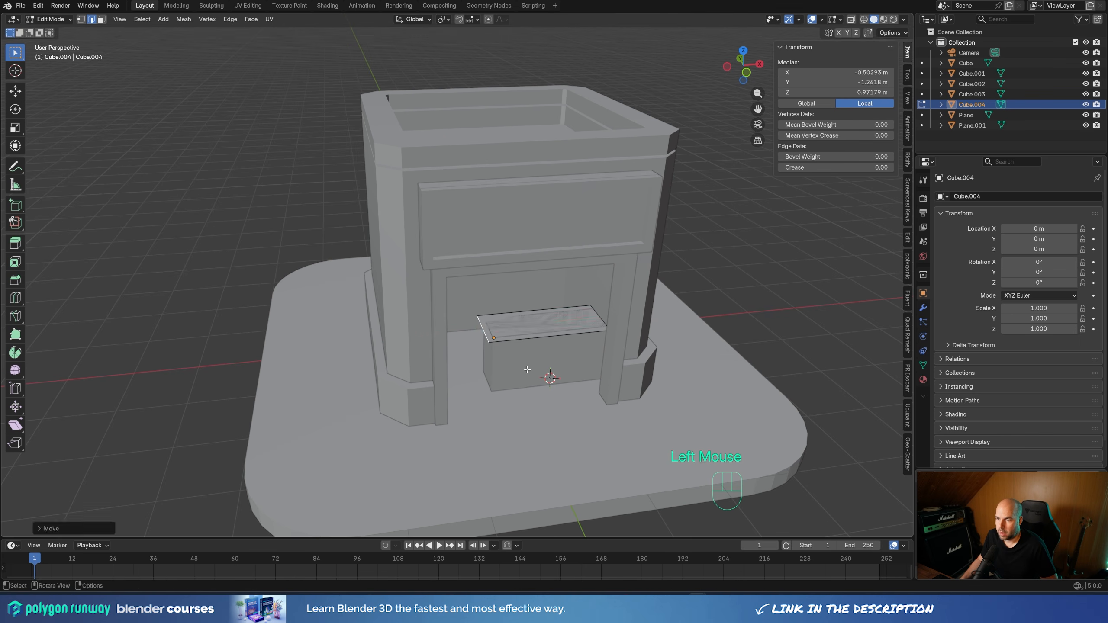
Extrude the whole counter top face upward about 0.19 m to give it thickness
{"action": "key", "text": "a"}
{"action": "key", "text": "e"}
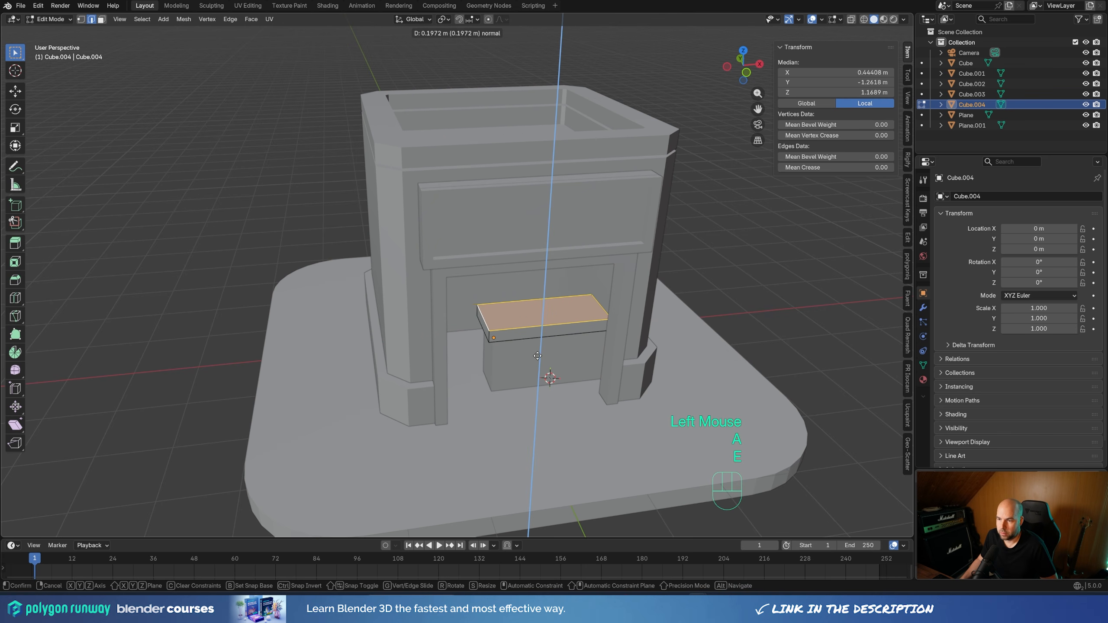
{"action": "left_click", "coordinate": [537, 357]}
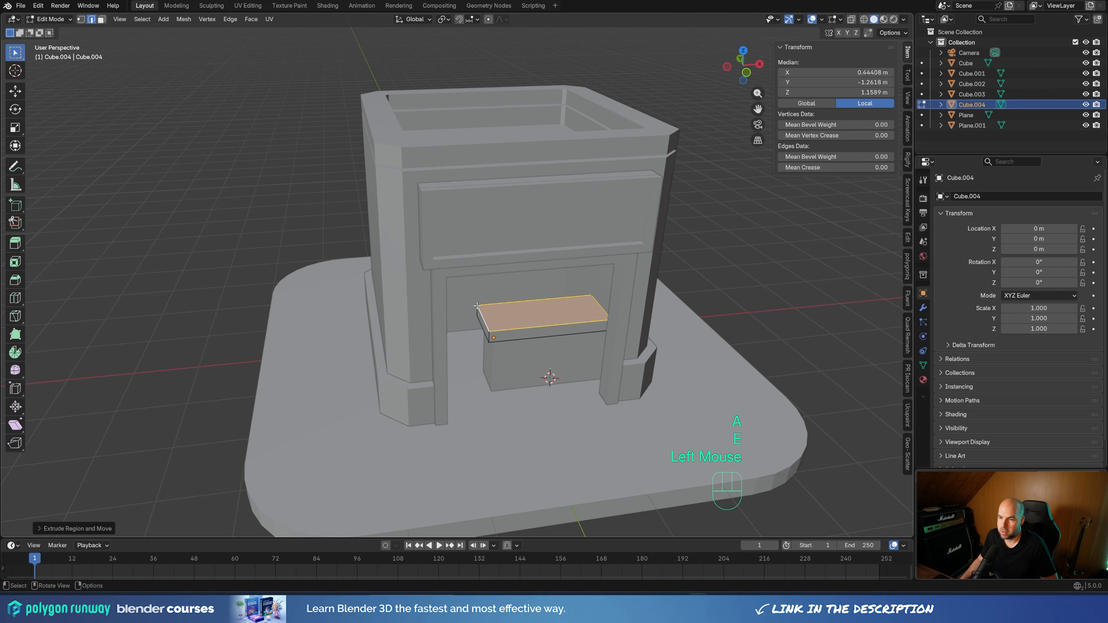
Bevel the two vertical corner edges at the counter top's free end by about 0.15 m with extra segments, and return to Object Mode
{"action": "left_click", "coordinate": [490, 336]}
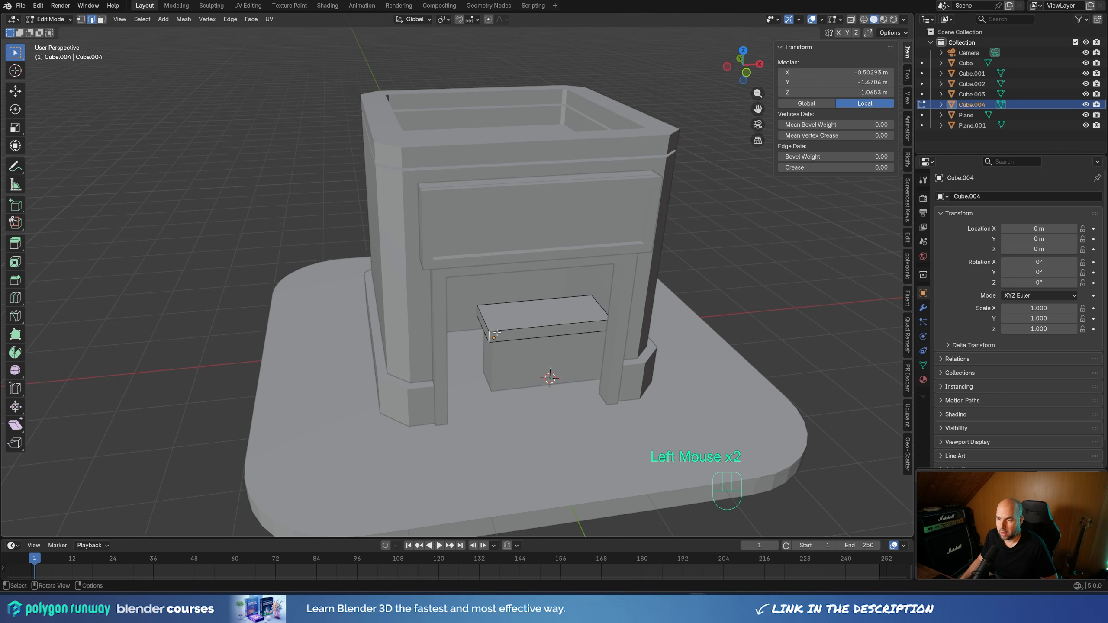
{"action": "left_click", "coordinate": [478, 306], "text": "shift"}
{"action": "key", "text": "ctrl+b"}
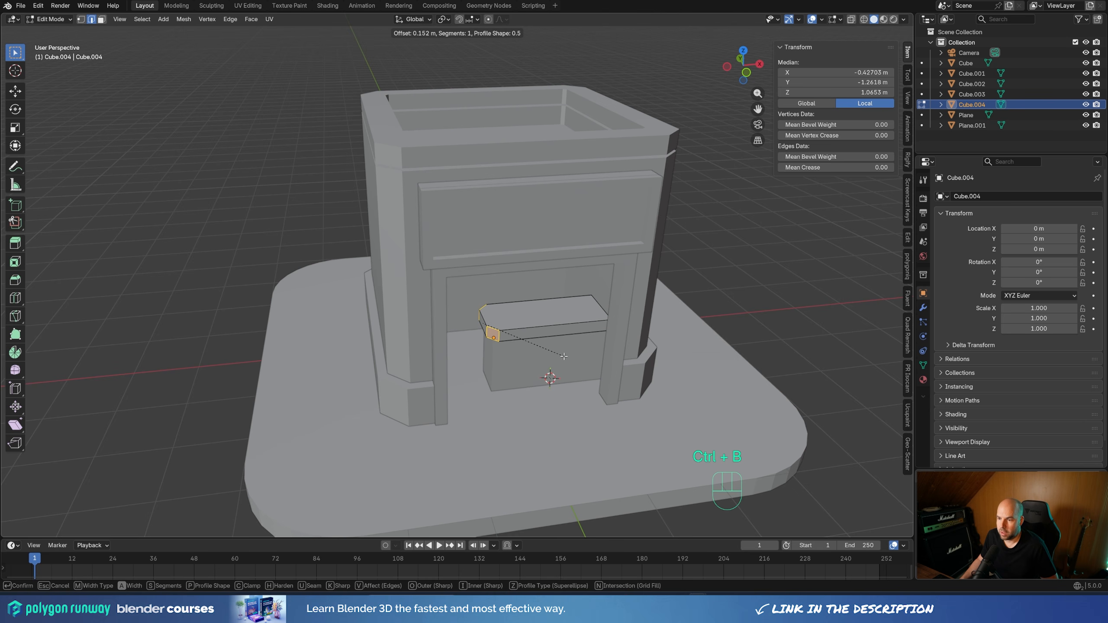
{"action": "scroll", "coordinate": [564, 356], "scroll_direction": "up", "scroll_amount": 3}
{"action": "left_click", "coordinate": [562, 356]}
{"action": "middle_click_drag", "start_coordinate": [563, 356], "coordinate": [544, 378]}
{"action": "scroll", "coordinate": [545, 378], "scroll_direction": "down", "scroll_amount": 1}
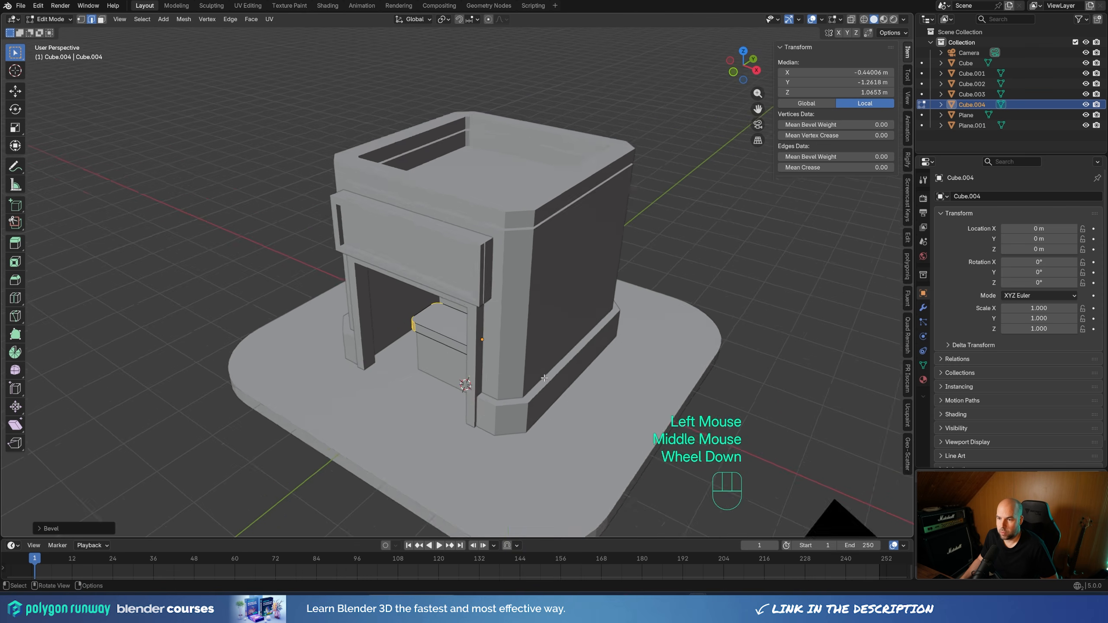
{"action": "scroll", "coordinate": [545, 377], "scroll_direction": "down", "scroll_amount": 1}
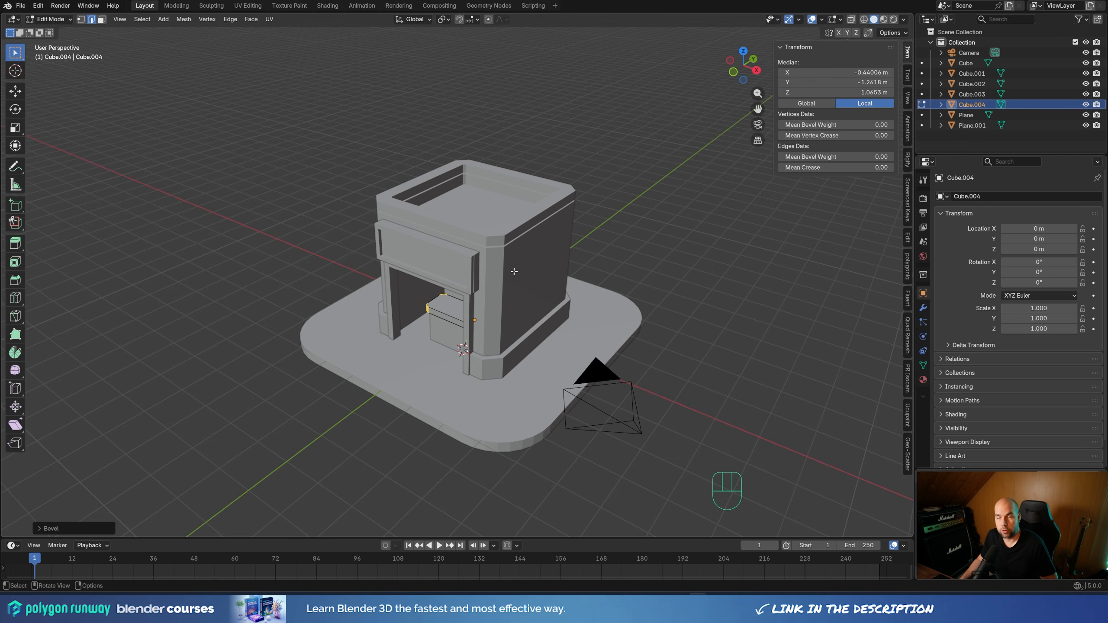
{"action": "key", "text": "Tab"}
Duplicate the rounded platform's top face in place and separate the copy into its own object
{"action": "left_click", "coordinate": [485, 405]}
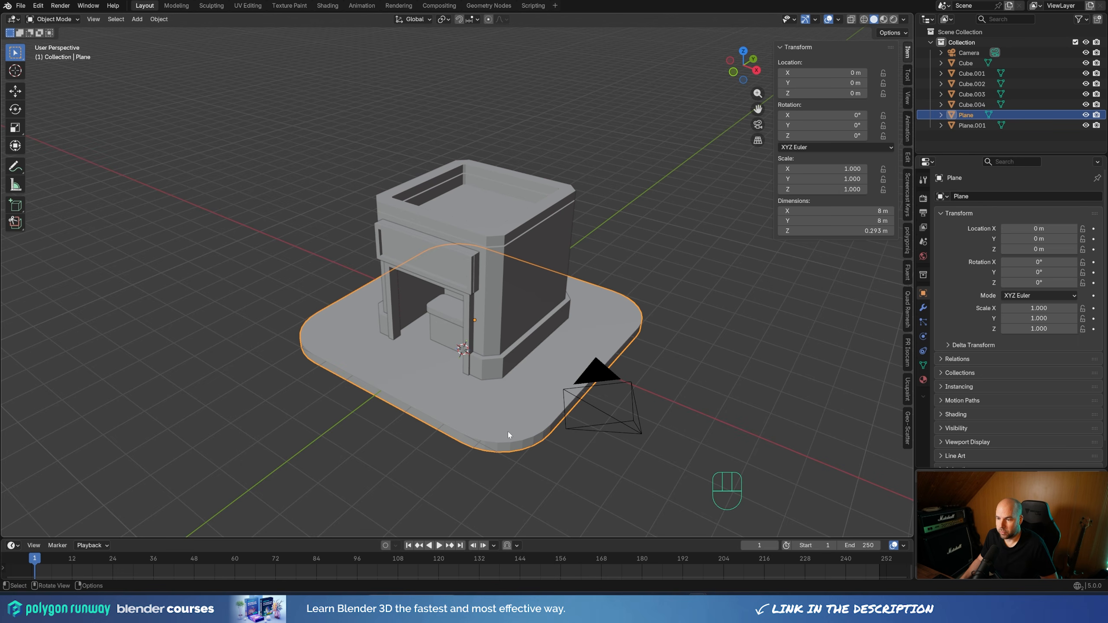
{"action": "key", "text": "Tab"}
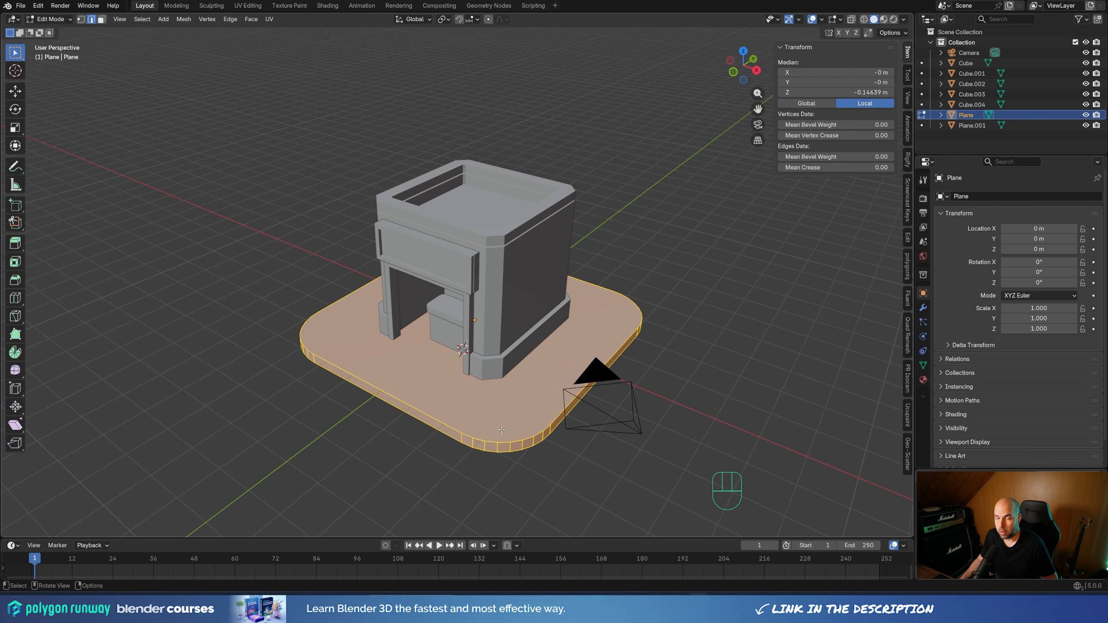
{"action": "key", "text": "3"}
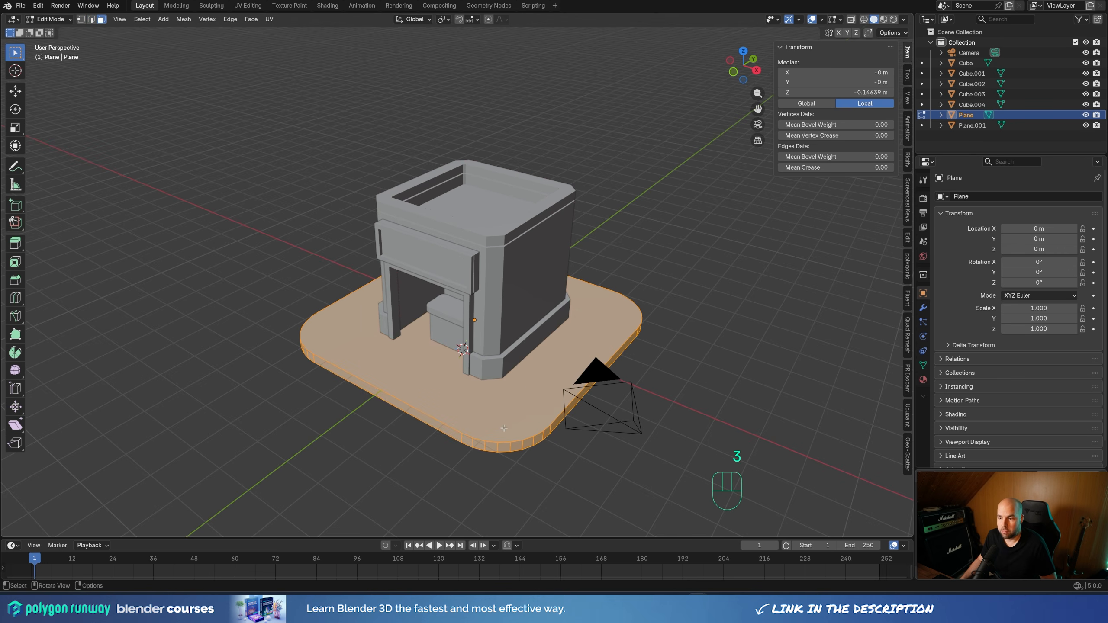
{"action": "left_click", "coordinate": [527, 396]}
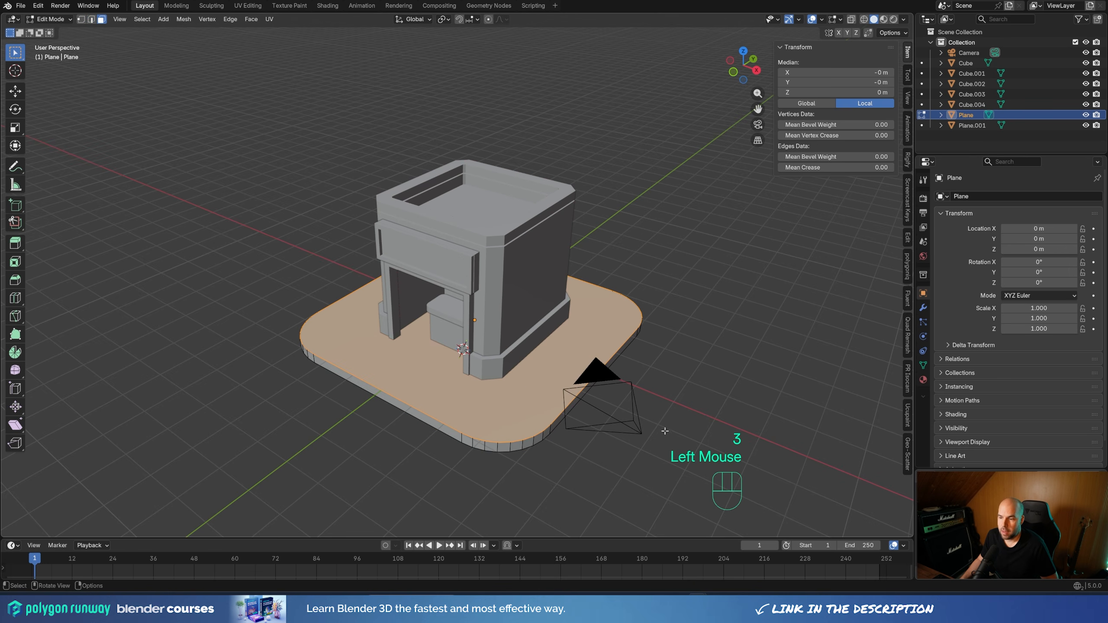
{"action": "key", "text": "shift+d"}
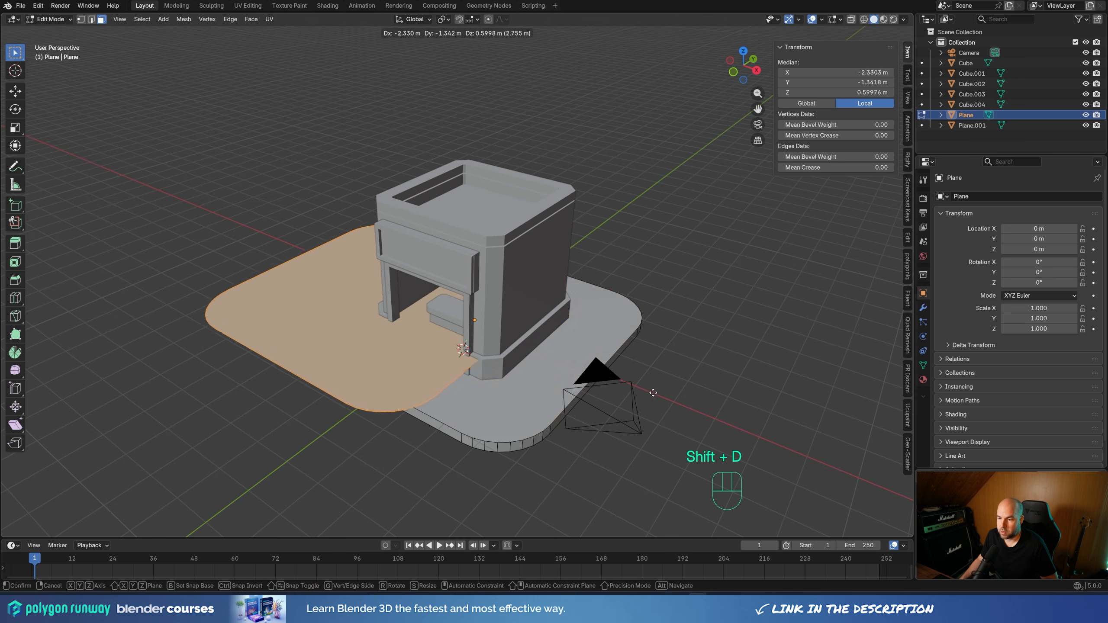
{"action": "right_click", "coordinate": [554, 354]}
{"action": "key", "text": "p"}
{"action": "left_click", "coordinate": [552, 349]}
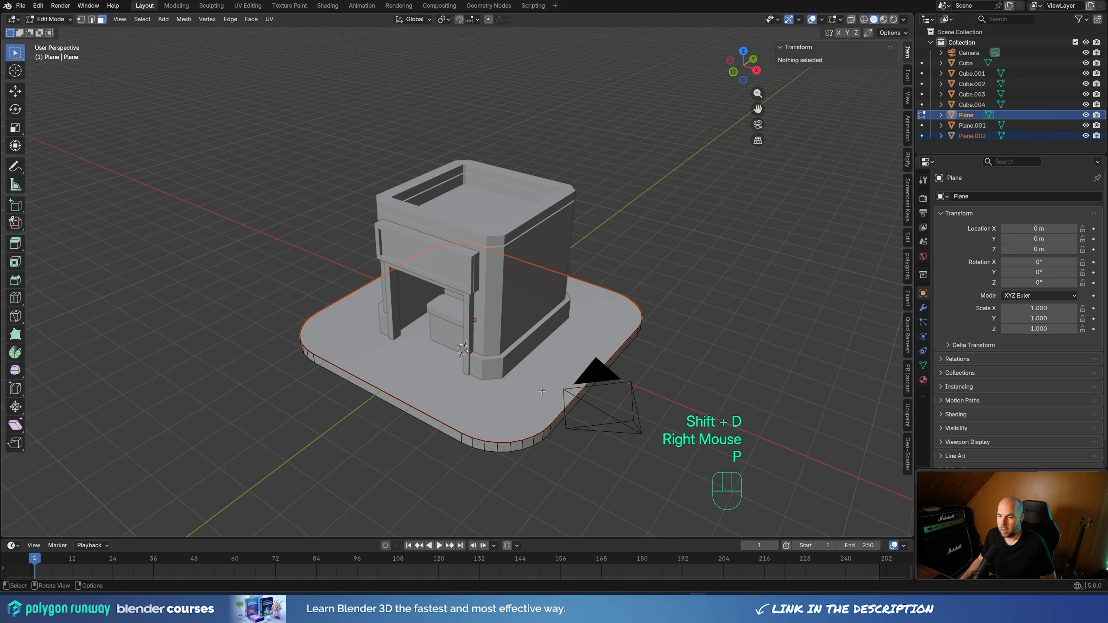
{"action": "key", "text": "Tab"}
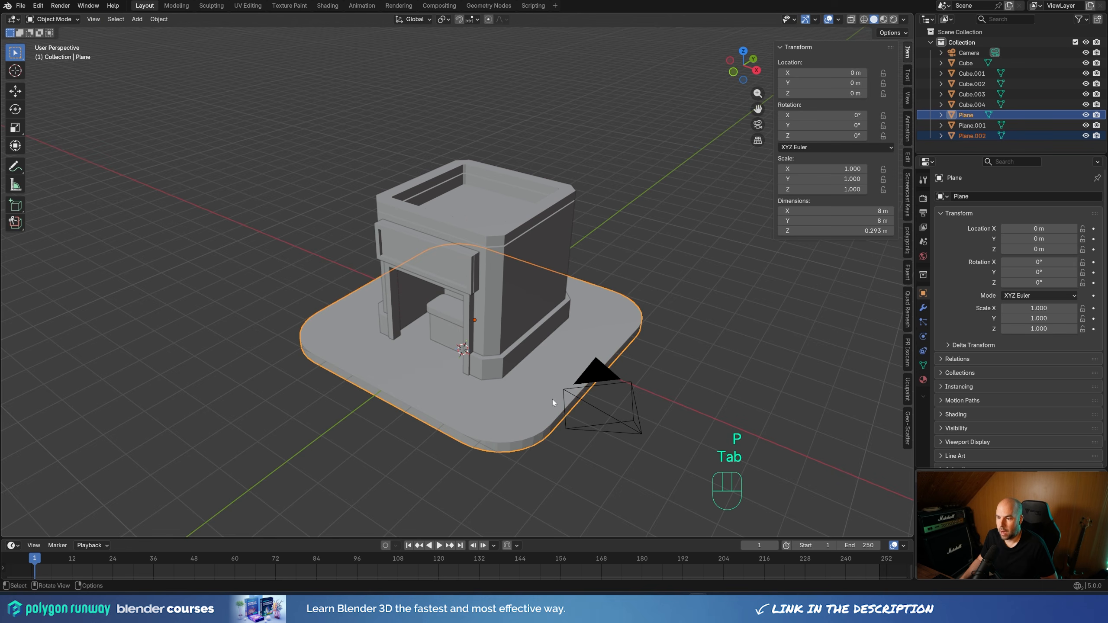
Inset the separated platform face by about 0.28 m and delete the inner face, leaving a border ring
{"action": "left_click", "coordinate": [549, 400]}
{"action": "left_click", "coordinate": [548, 399]}
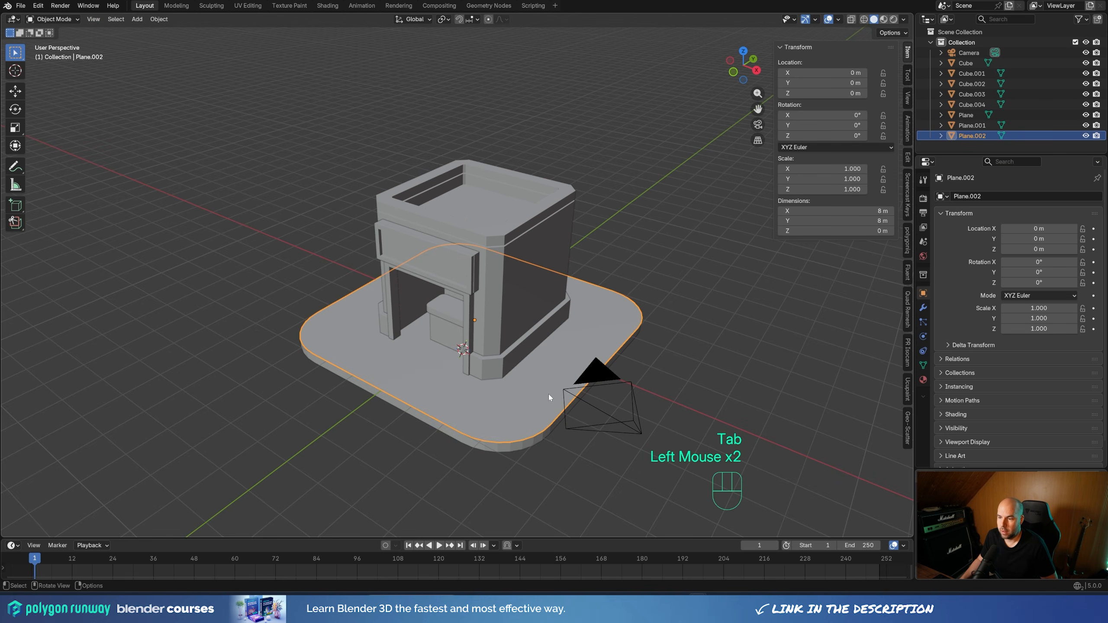
{"action": "key", "text": "Tab"}
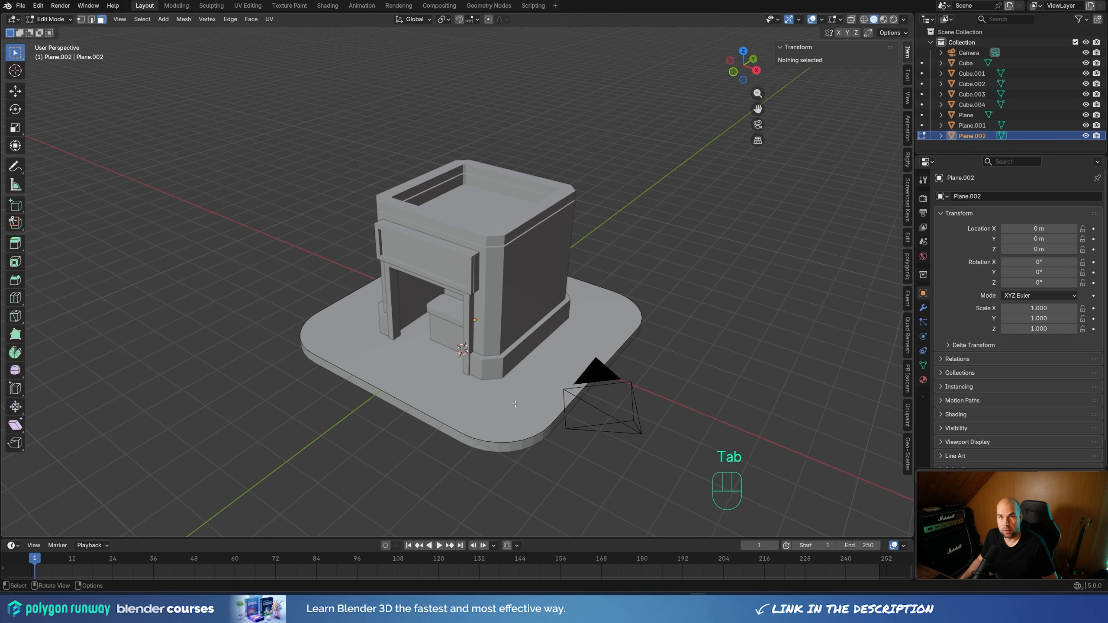
{"action": "key", "text": "a"}
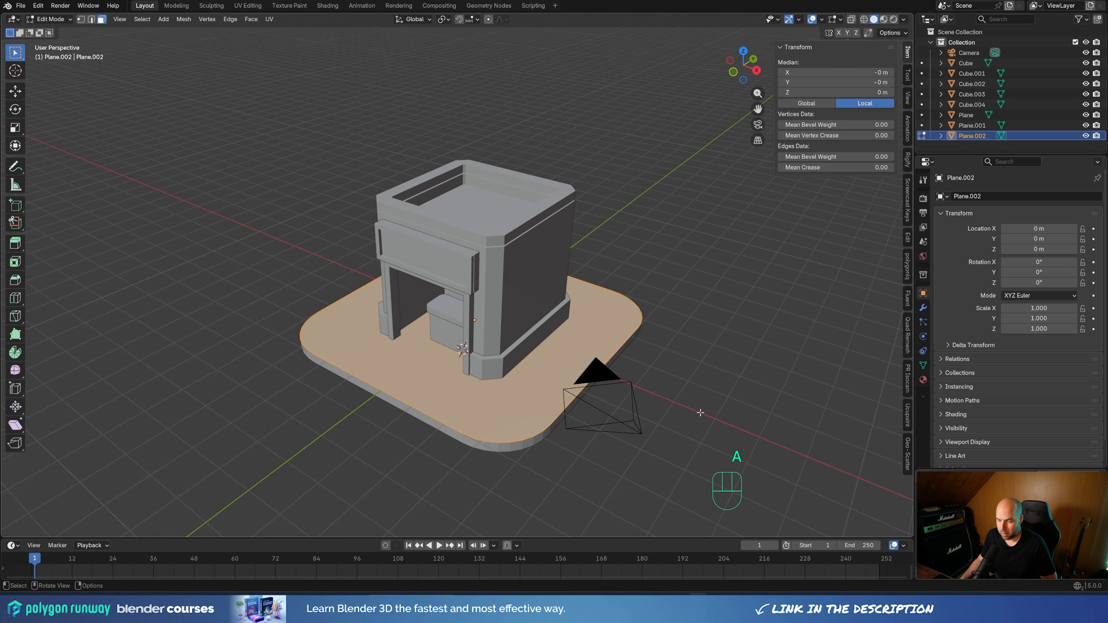
{"action": "key", "text": "i"}
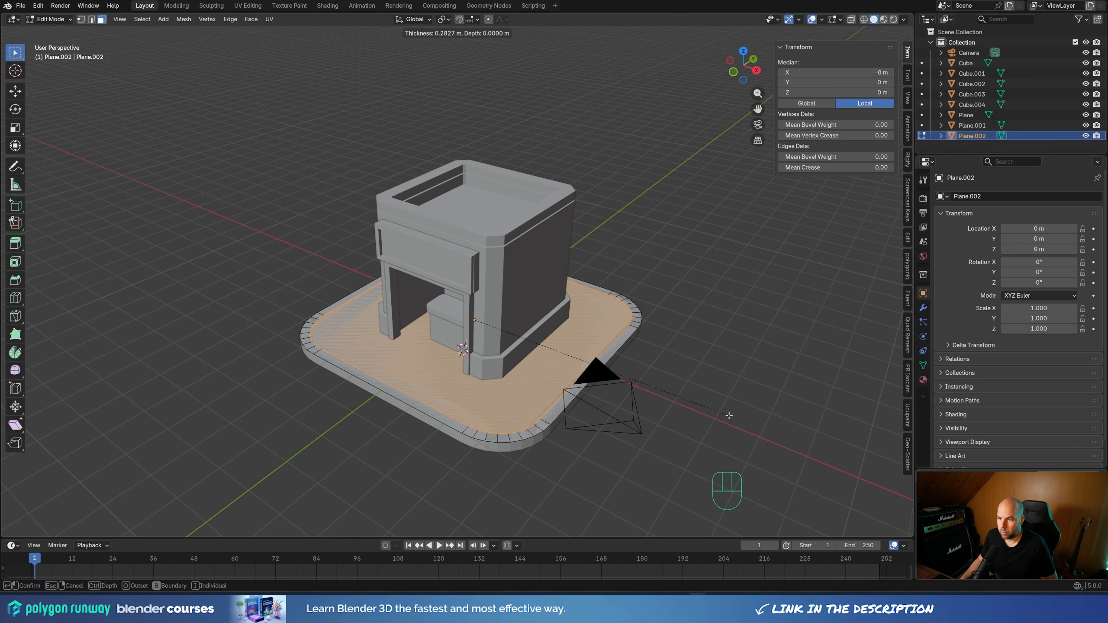
{"action": "left_click", "coordinate": [729, 416]}
{"action": "key", "text": "x"}
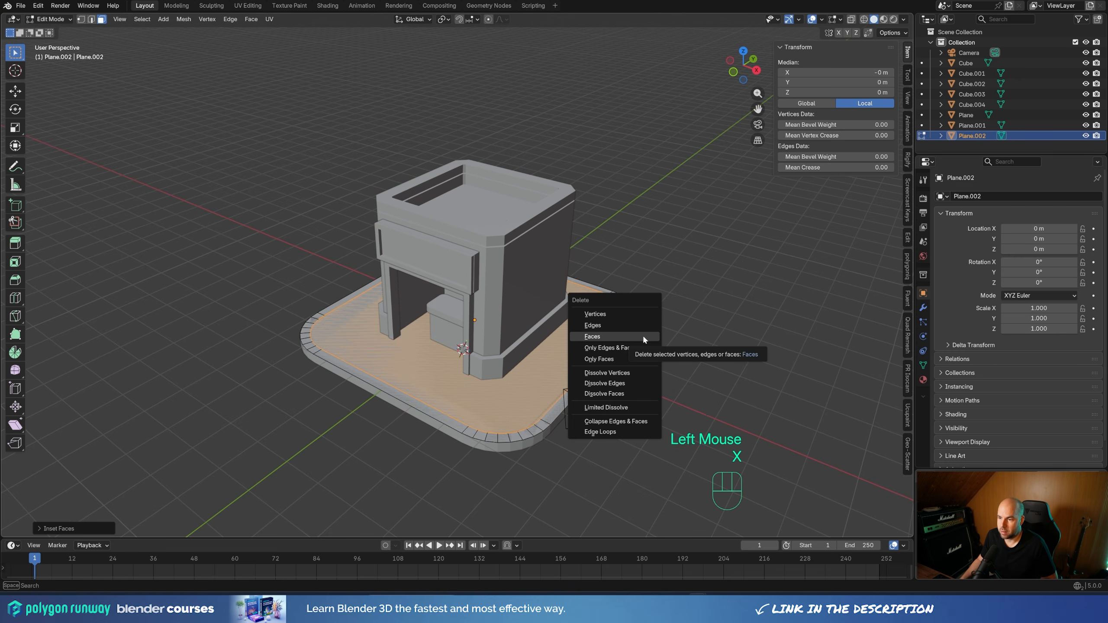
{"action": "left_click", "coordinate": [643, 334]}
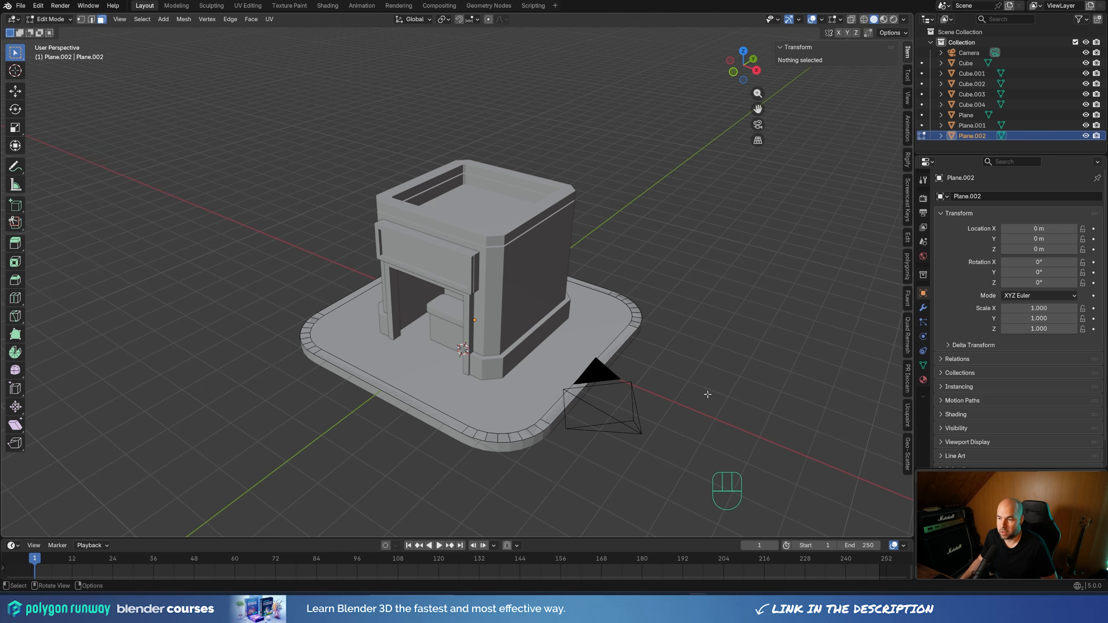
Extrude the border ring upward about 0.15 m into a raised curb around the platform and return to Object Mode
{"action": "key", "text": "a"}
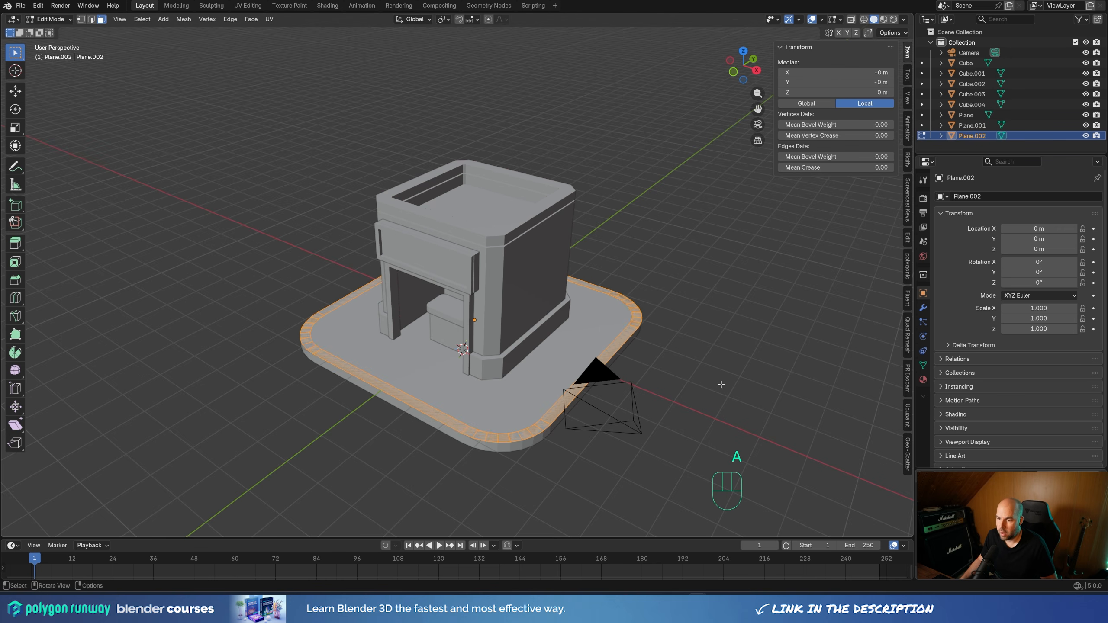
{"action": "key", "text": "e"}
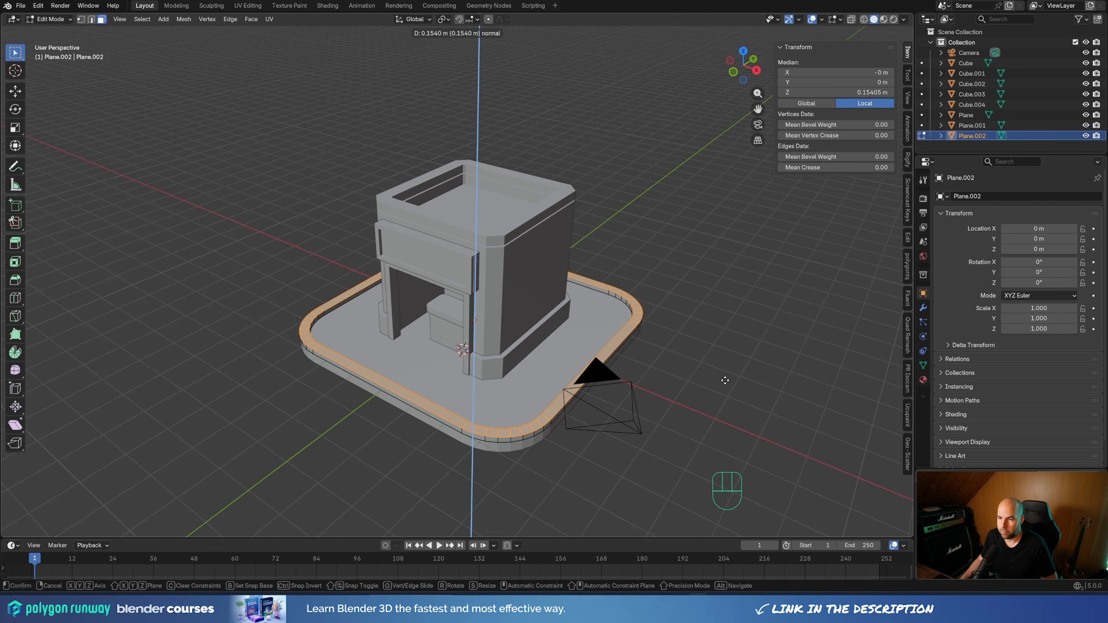
{"action": "left_click", "coordinate": [698, 358]}
{"action": "key", "text": "Tab"}
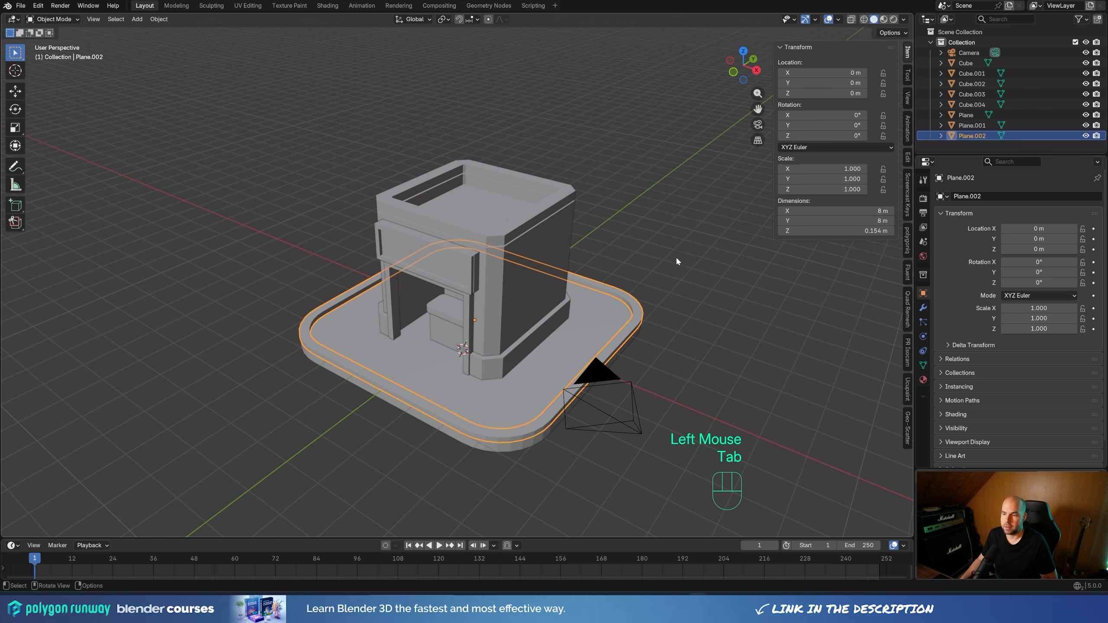
{"action": "middle_click_drag", "start_coordinate": [670, 270], "coordinate": [671, 258]}
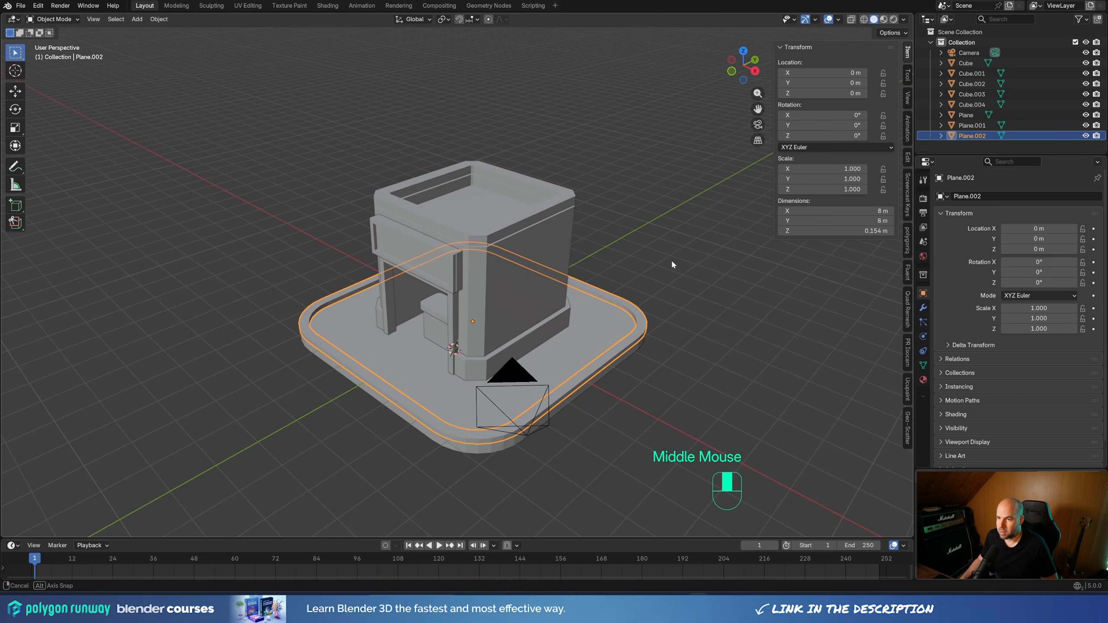
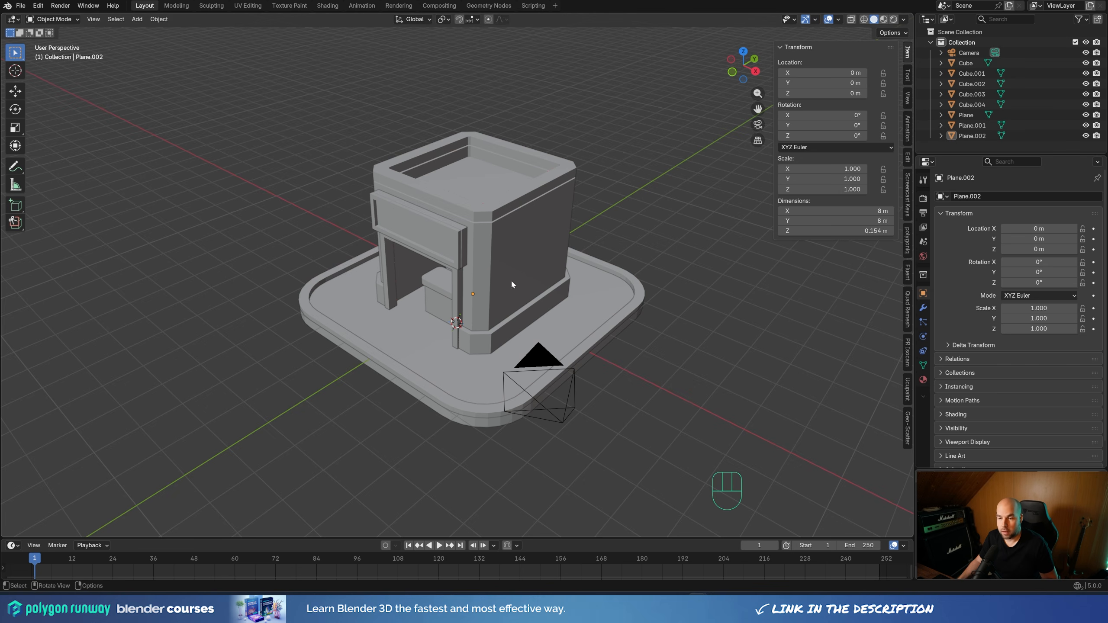
Place the 3D cursor low on the building's side wall near the entrance corner and add a plane there
{"action": "middle_click_drag", "start_coordinate": [540, 318], "coordinate": [495, 320]}
{"action": "scroll", "coordinate": [488, 310], "scroll_direction": "up", "scroll_amount": 2}
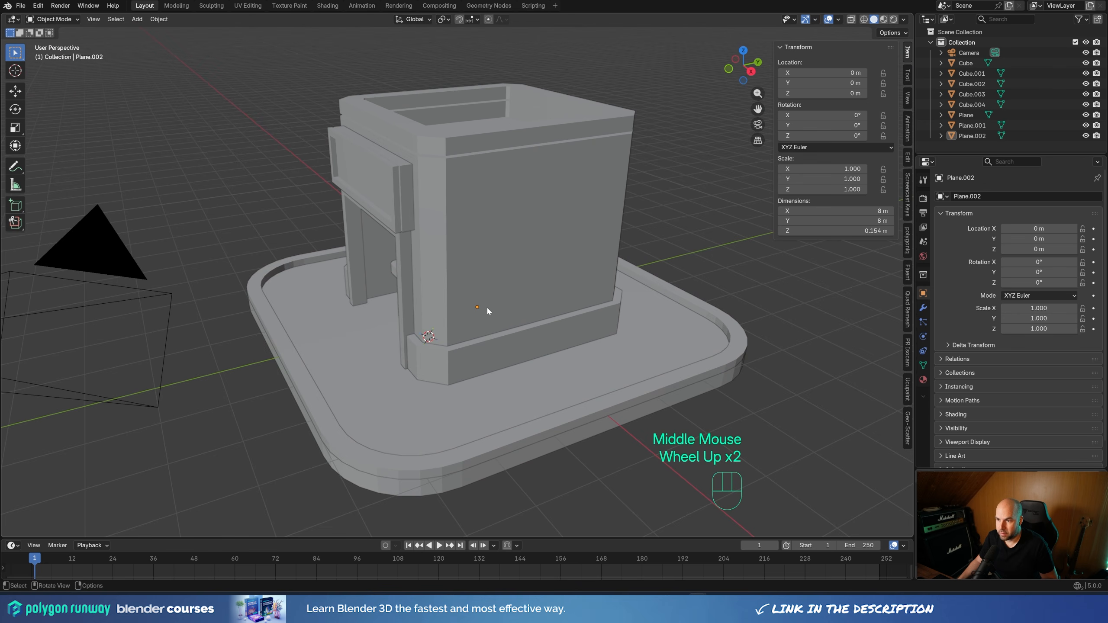
{"action": "key", "text": "shift"}
{"action": "right_click", "coordinate": [482, 292], "text": "shift"}
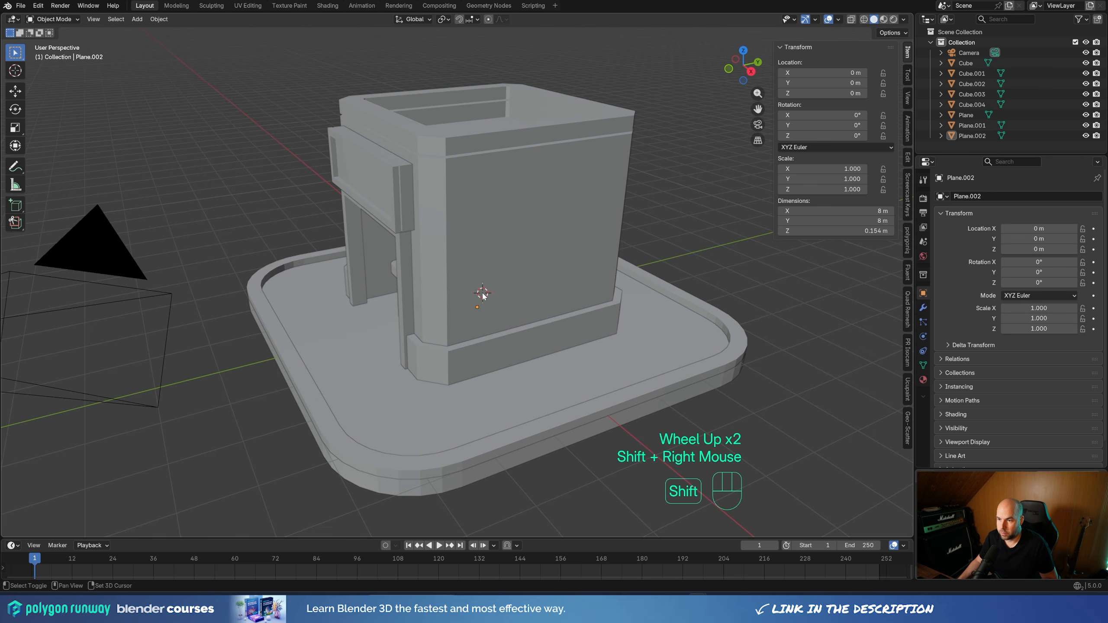
{"action": "key", "text": "shift+a"}
{"action": "mouse_move", "coordinate": [545, 301]}
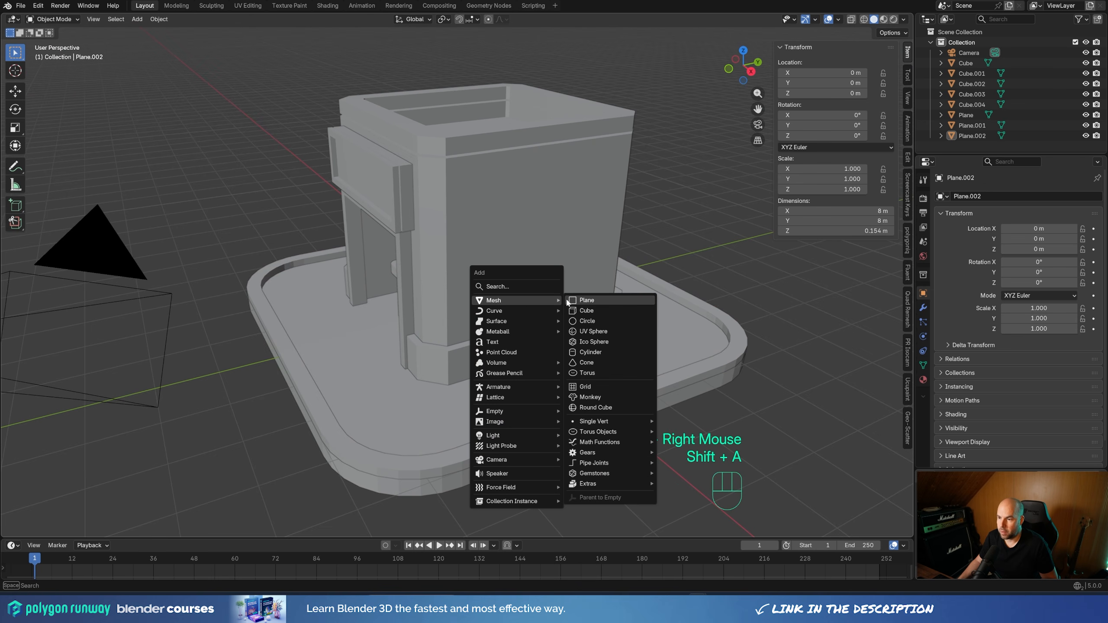
{"action": "left_click", "coordinate": [586, 301]}
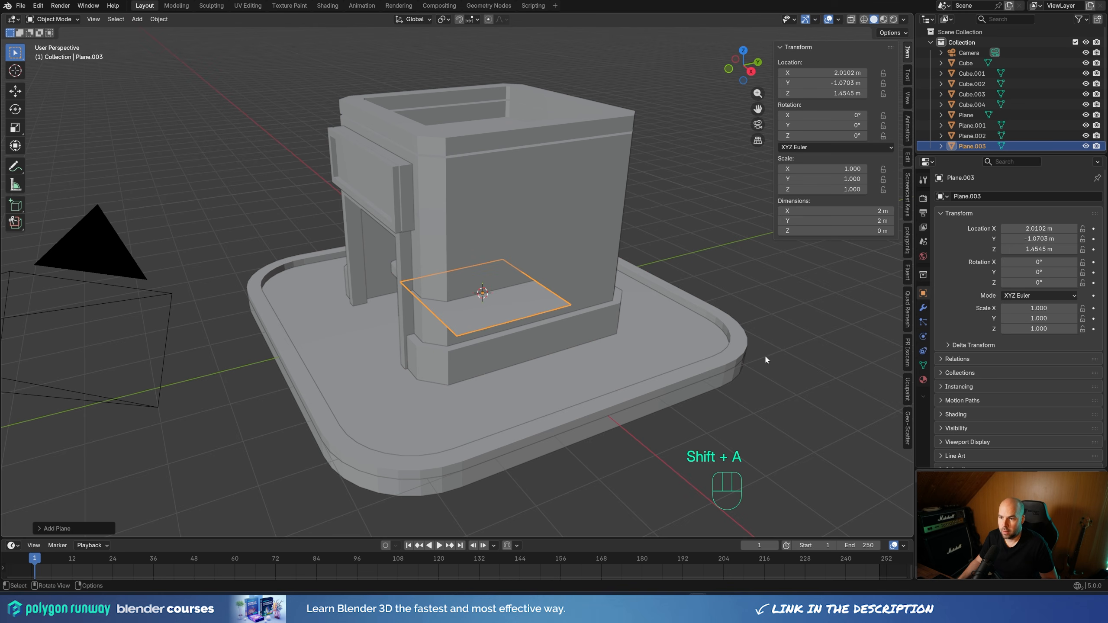
Scale the new plane's face down to less than a third and rotate it 90° about Y to stand against the wall
{"action": "key", "text": "Tab"}
{"action": "key", "text": "s"}
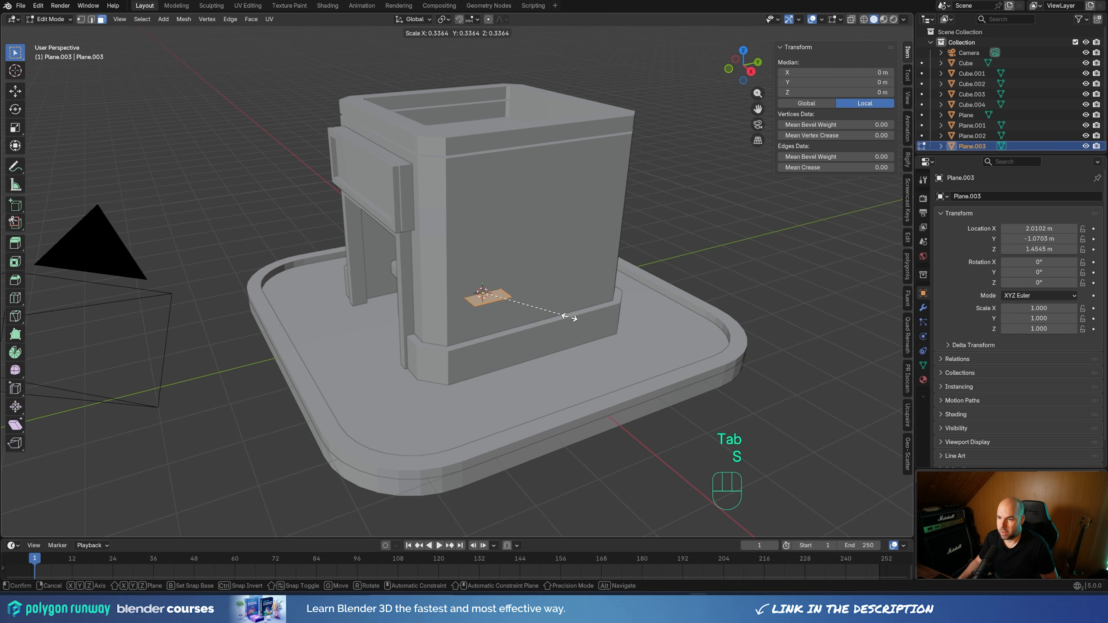
{"action": "left_click", "coordinate": [545, 314]}
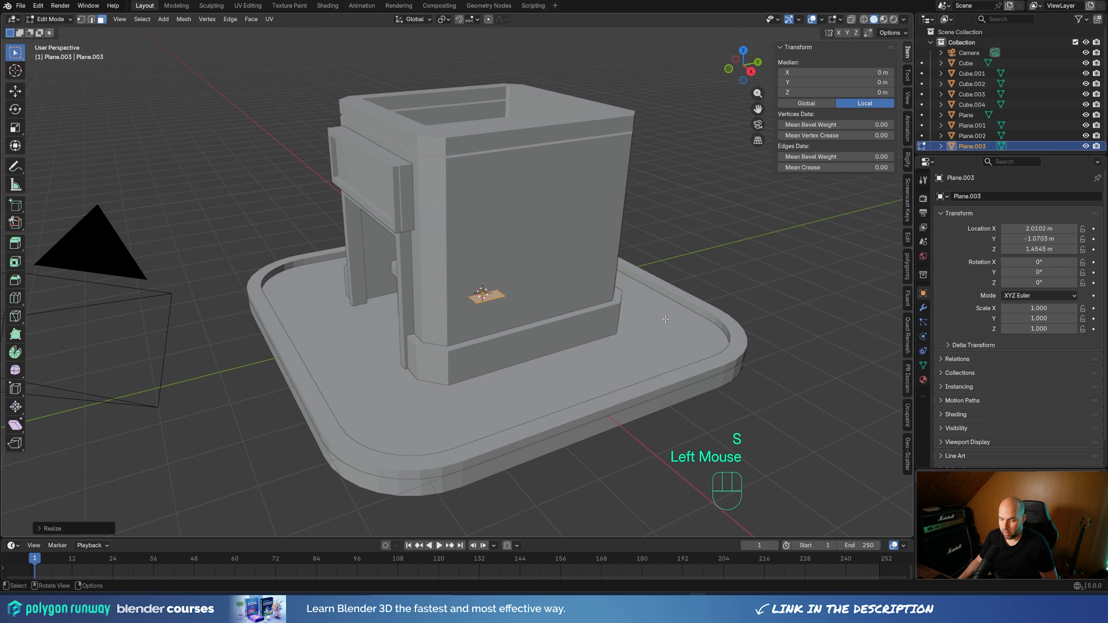
{"action": "key", "text": "r"}
{"action": "type", "text": "y"}
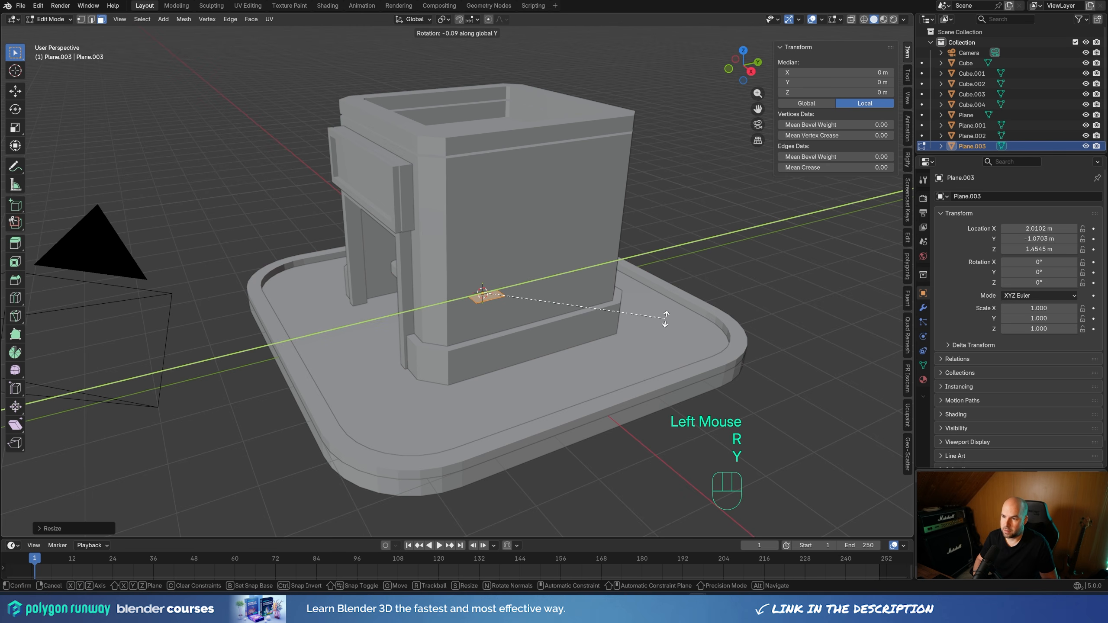
{"action": "type", "text": "90"}
{"action": "key", "text": "KP_Enter"}
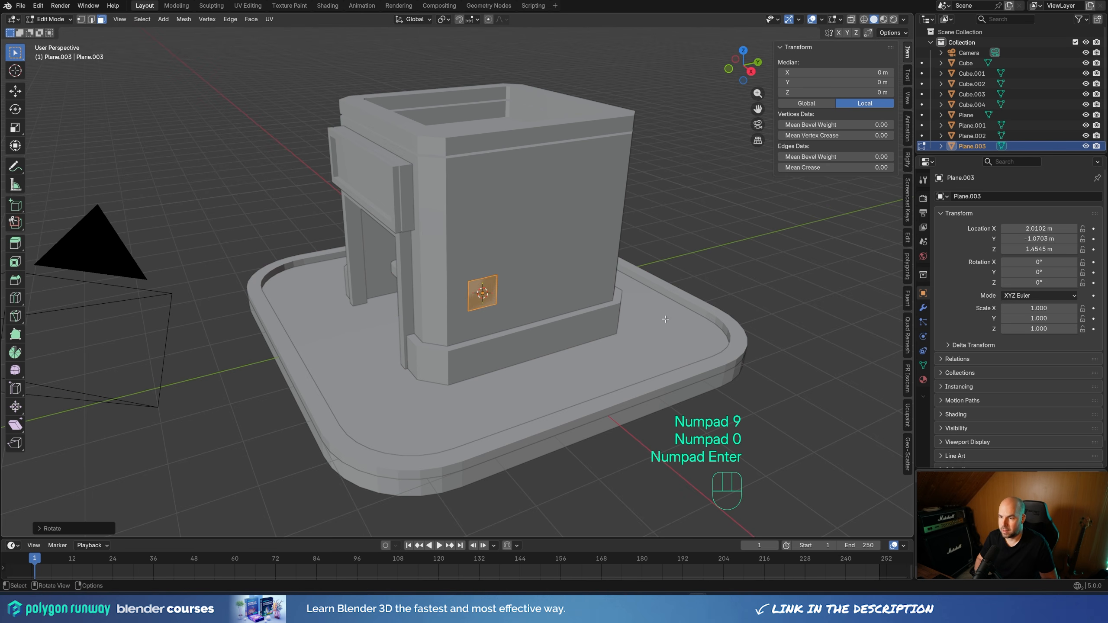
Resize the upright face to about 0.74 m wide and 1.01 m tall, and extrude it outward about 0.32 m into a box
{"action": "key", "text": "s"}
{"action": "key", "text": "z"}
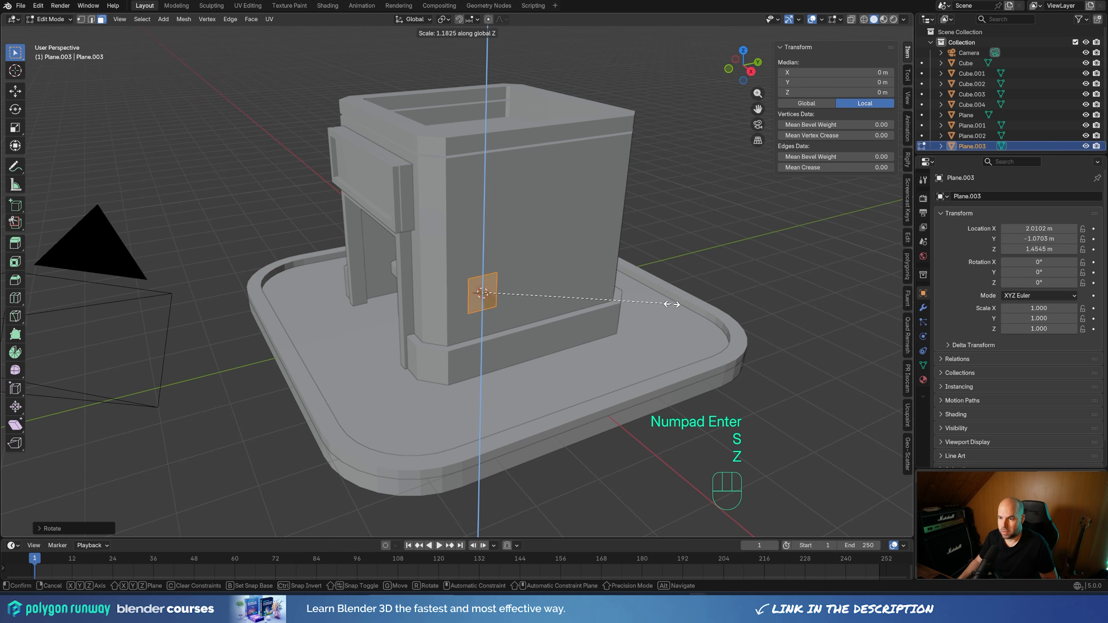
{"action": "left_click", "coordinate": [700, 305]}
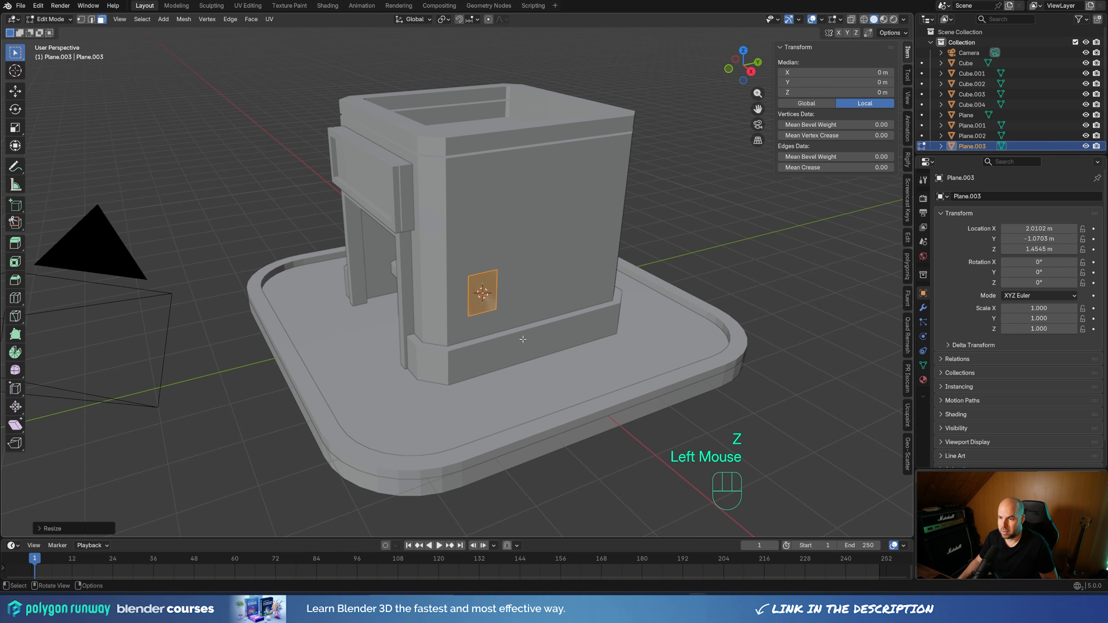
{"action": "middle_click_drag", "start_coordinate": [700, 305], "coordinate": [573, 304]}
{"action": "key", "text": "s"}
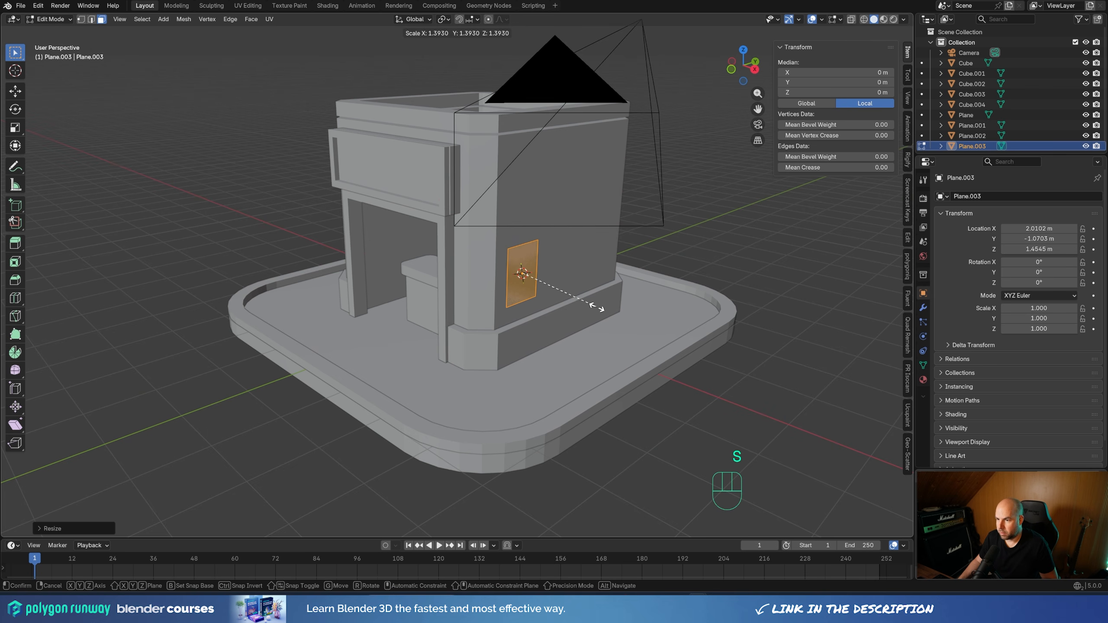
{"action": "left_click", "coordinate": [594, 306]}
{"action": "middle_click_drag", "start_coordinate": [594, 305], "coordinate": [587, 307]}
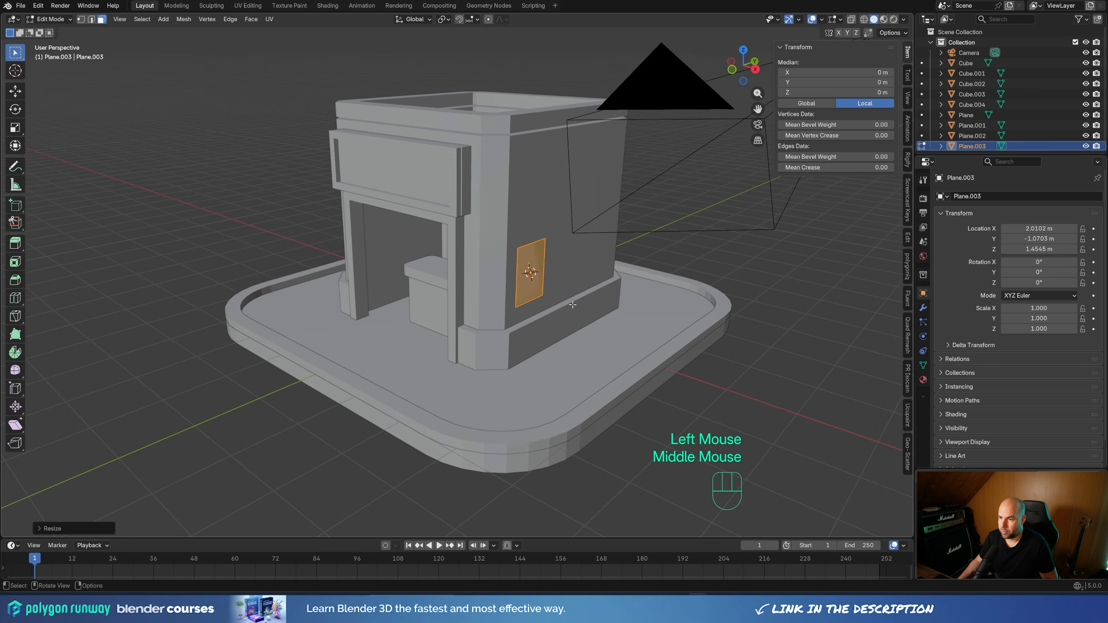
{"action": "key", "text": "e"}
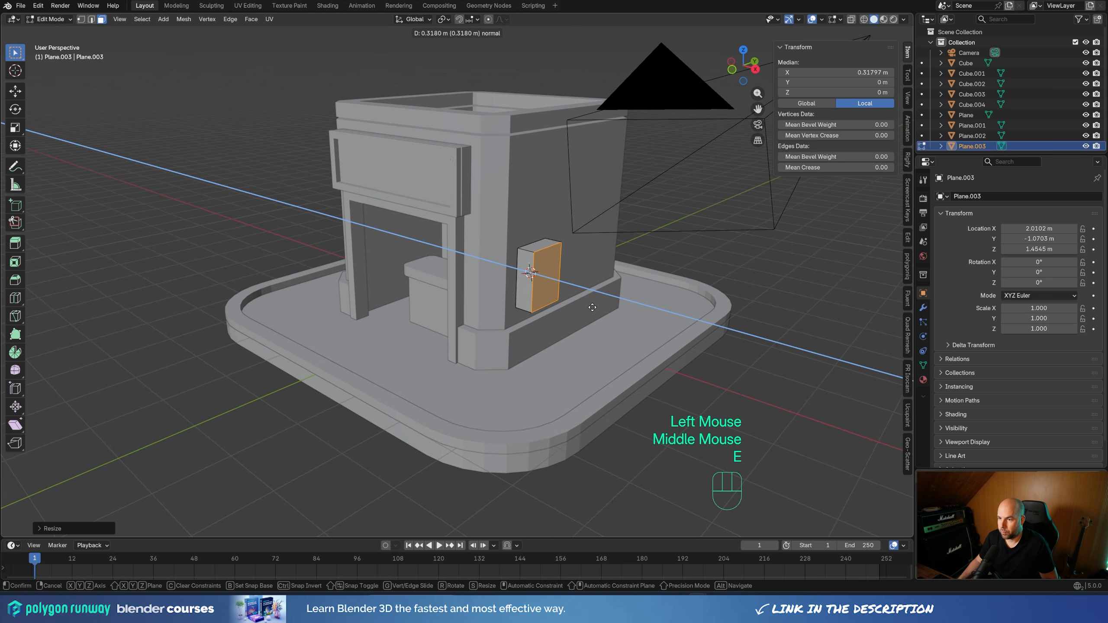
{"action": "left_click", "coordinate": [593, 308]}
Duplicate the box's front face slightly outward, extrude the copy about 0.04 m as a thin cover, and return to Object Mode
{"action": "scroll", "coordinate": [690, 331], "scroll_direction": "up", "scroll_amount": 2}
{"action": "middle_click_drag", "start_coordinate": [690, 331], "coordinate": [613, 330], "text": "shift"}
{"action": "key", "text": "g"}
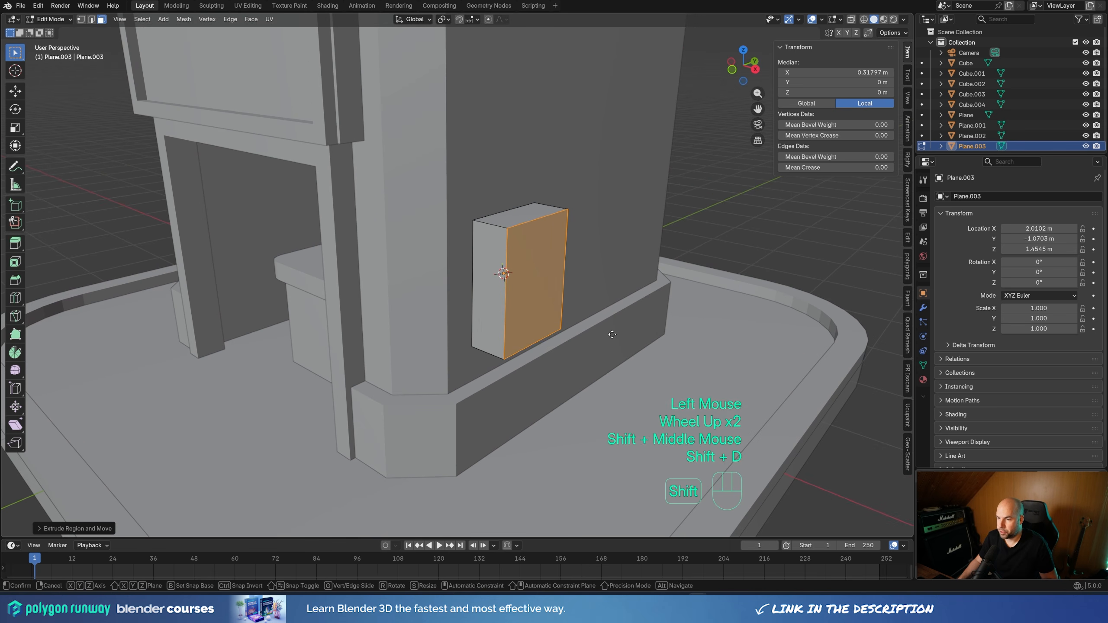
{"action": "key", "text": "x"}
{"action": "key", "text": "shift"}
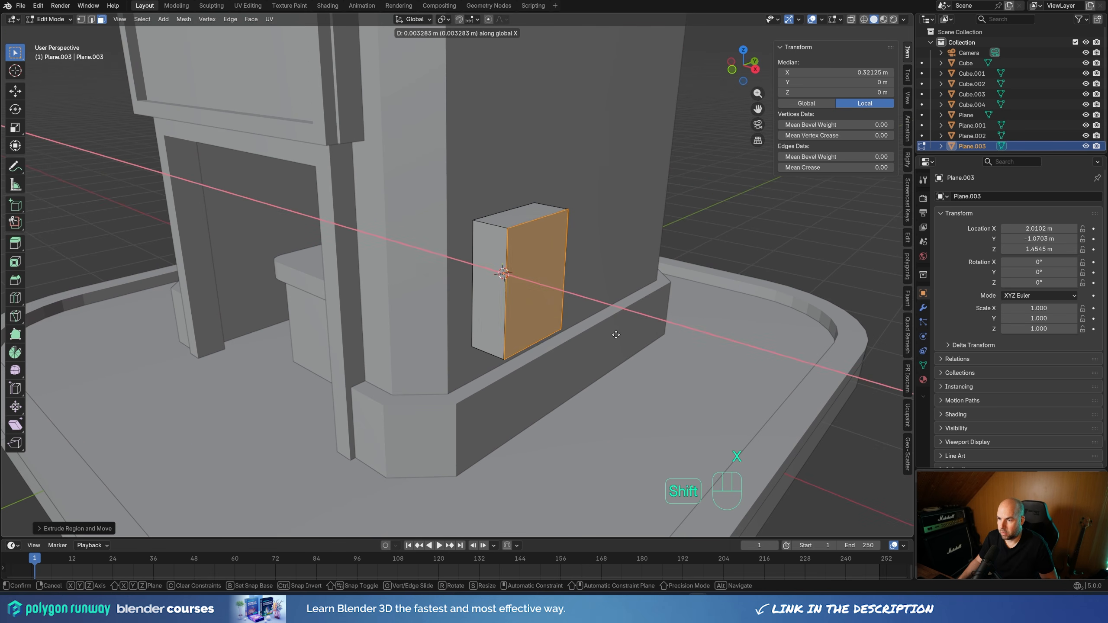
{"action": "left_click", "coordinate": [617, 335], "text": "shift"}
{"action": "key", "text": "e"}
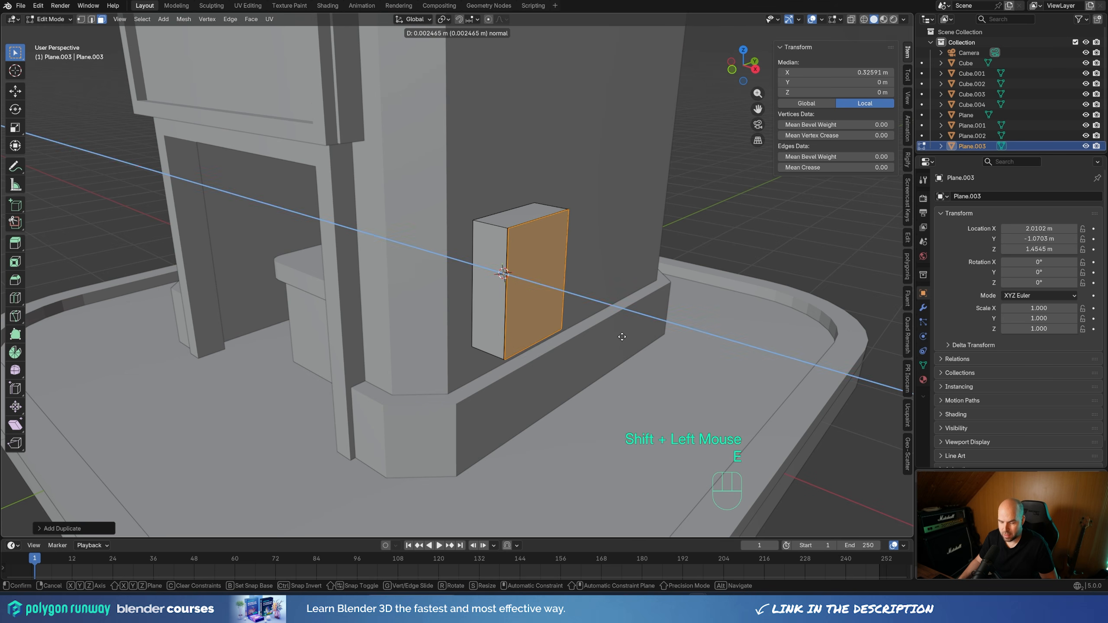
{"action": "left_click", "coordinate": [653, 351], "text": "shift"}
{"action": "scroll", "coordinate": [467, 289], "scroll_direction": "down", "scroll_amount": 2}
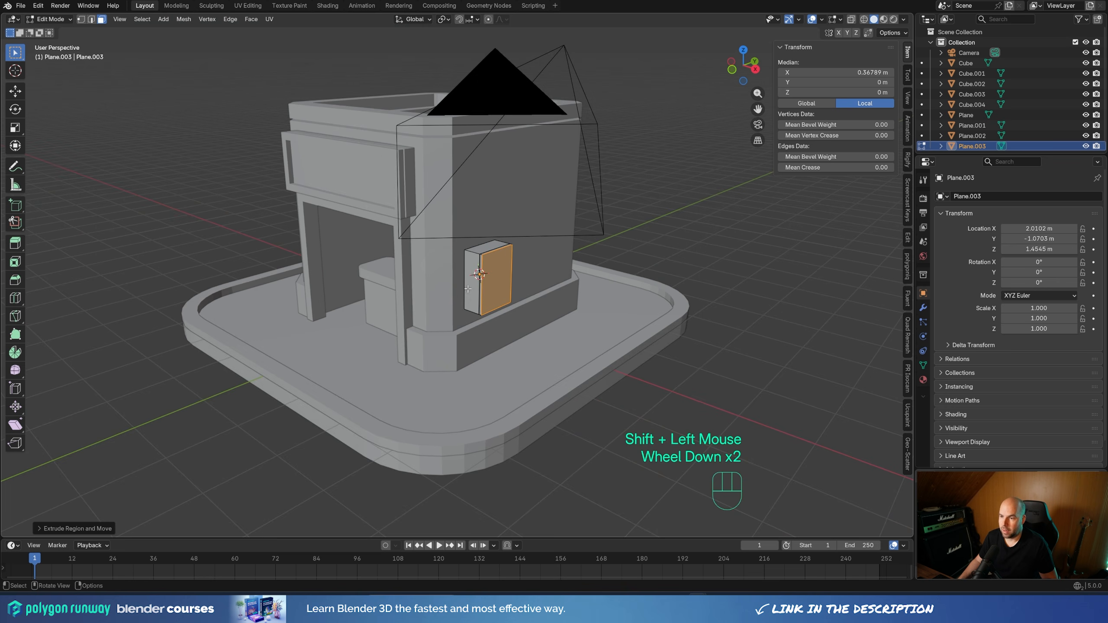
{"action": "middle_click_drag", "start_coordinate": [599, 258], "coordinate": [573, 262]}
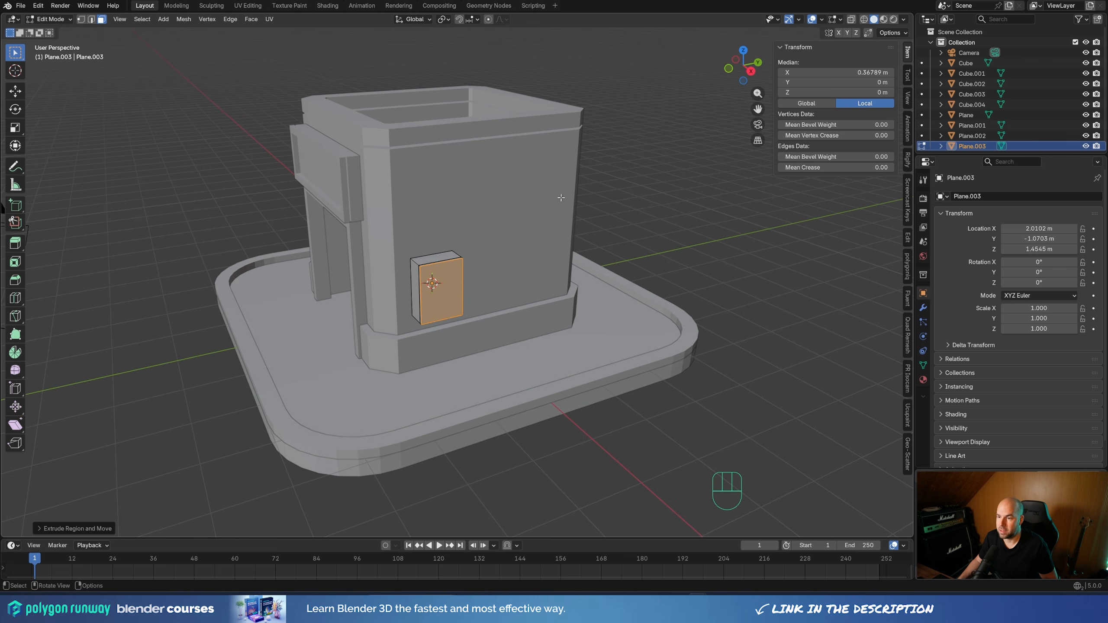
{"action": "key", "text": "Tab"}
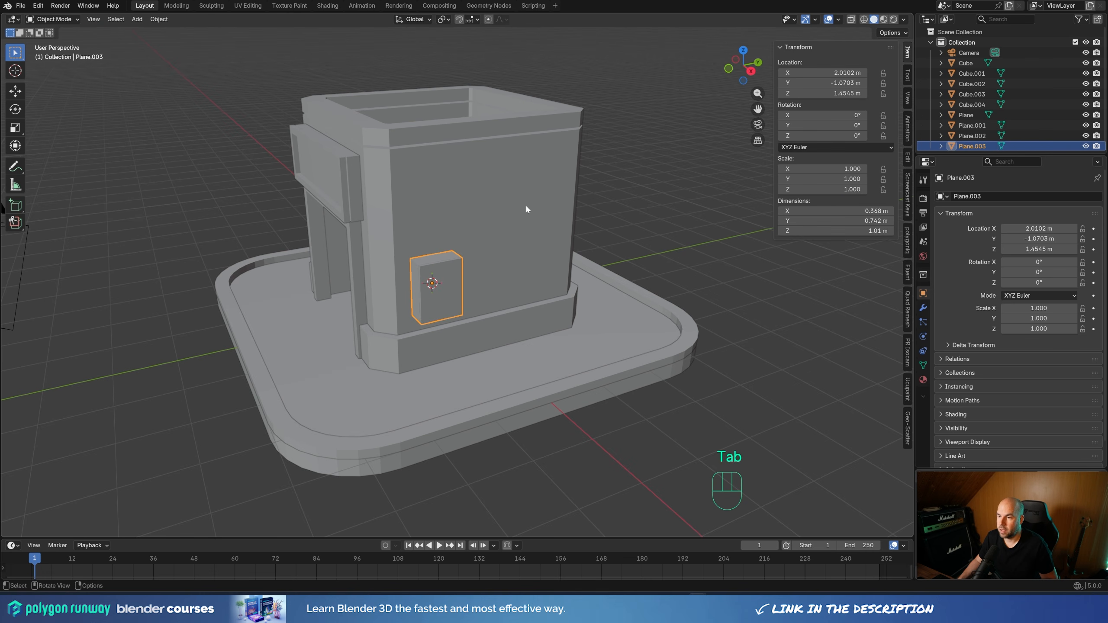
Place the 3D cursor on the upper part of the same side wall and add another plane there
{"action": "key", "text": "shift"}
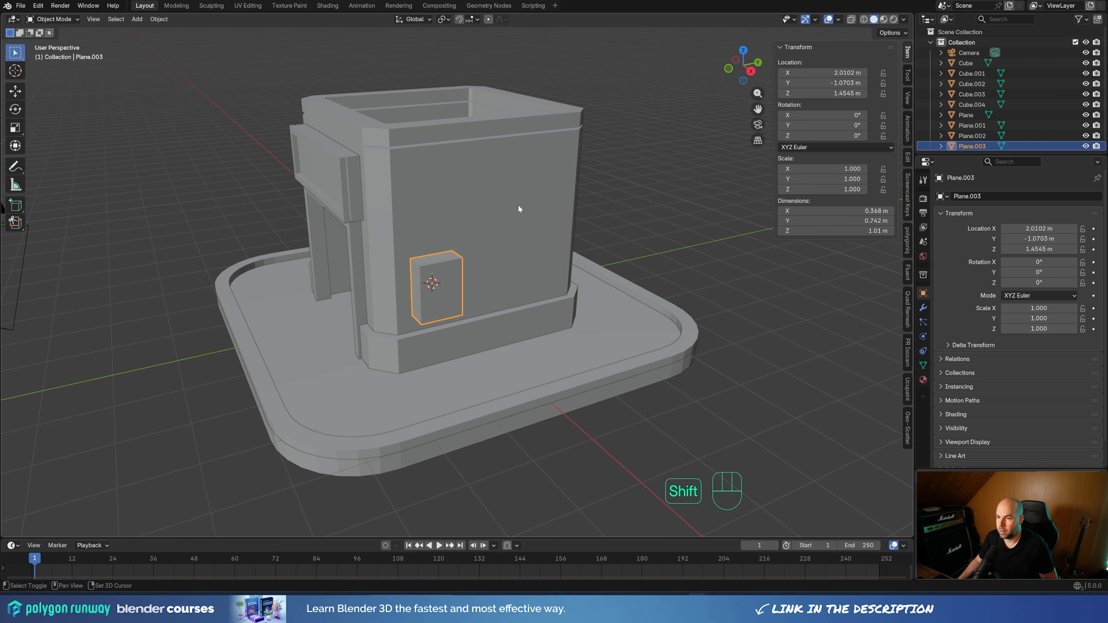
{"action": "right_click", "coordinate": [520, 208], "text": "shift"}
{"action": "middle_click_drag", "start_coordinate": [548, 199], "coordinate": [593, 213]}
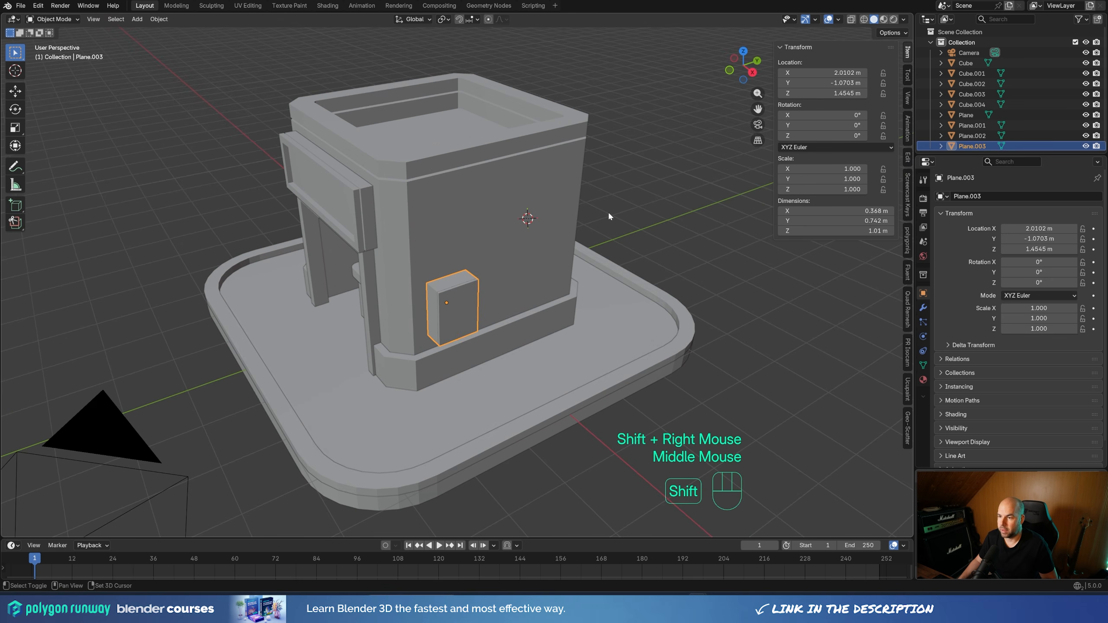
{"action": "key", "text": "shift+a"}
{"action": "mouse_move", "coordinate": [608, 211]}
{"action": "left_click", "coordinate": [670, 216]}
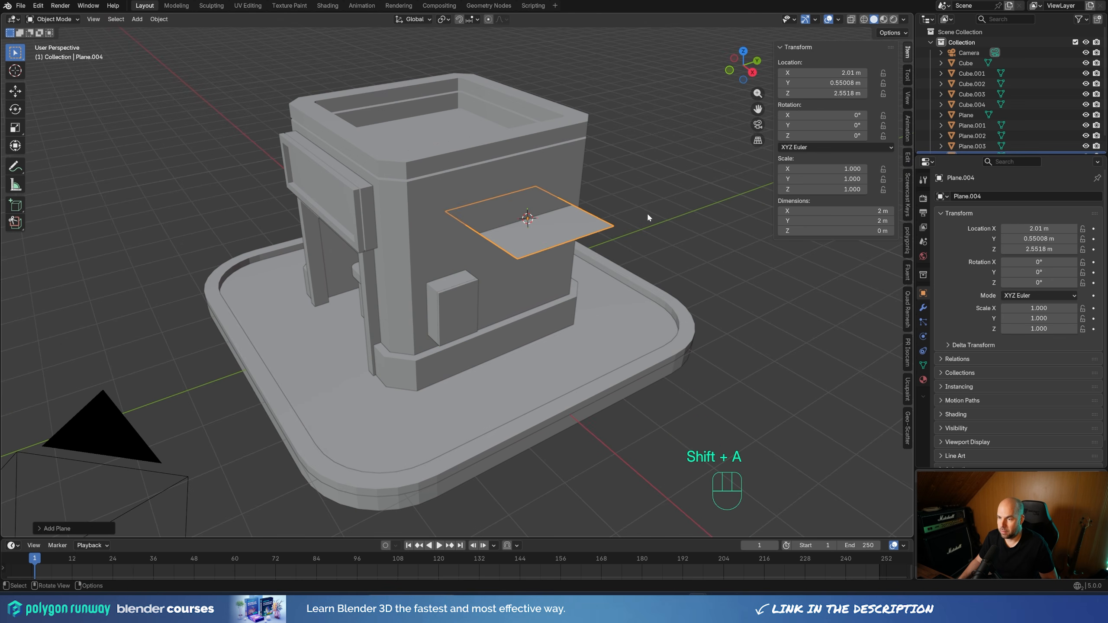
Rotate the second plane's face 90° about Y in Edit Mode and stretch it along Z to about 2.73 m tall
{"action": "key", "text": "Escape"}
{"action": "key", "text": "Tab"}
{"action": "key", "text": "r"}
{"action": "key", "text": "y"}
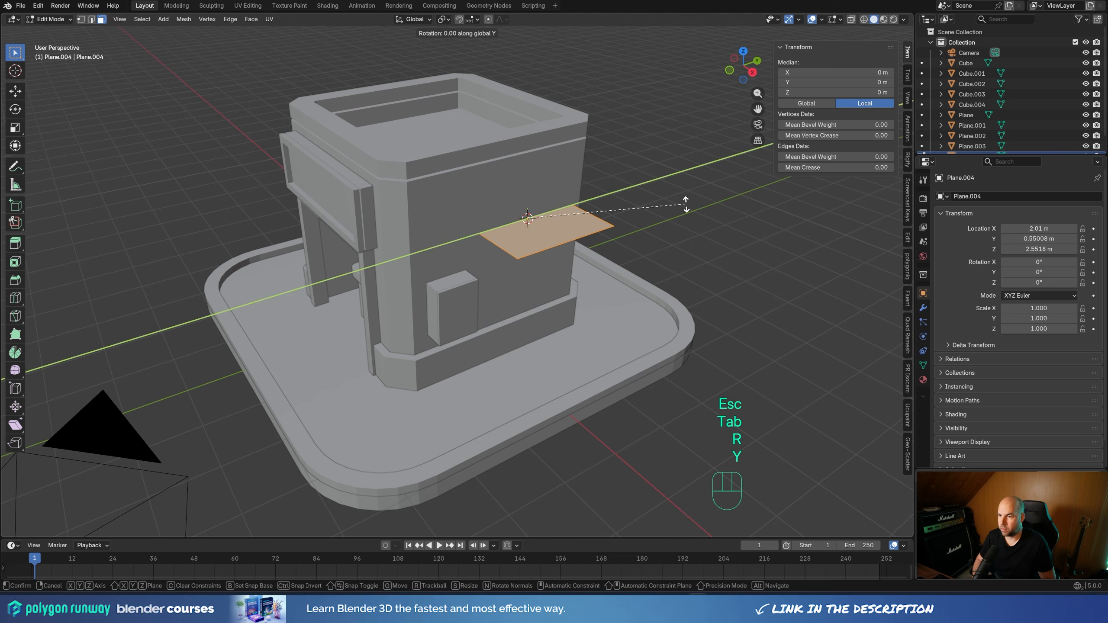
{"action": "key", "text": "KP_9"}
{"action": "key", "text": "KP_0"}
{"action": "key", "text": "KP_Enter"}
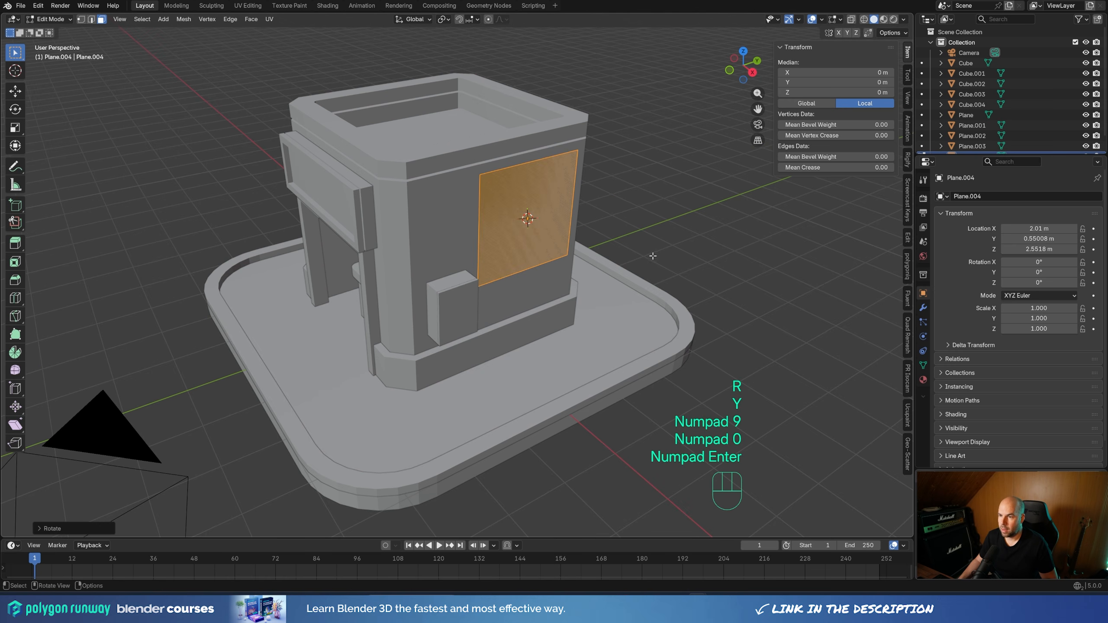
{"action": "middle_click_drag", "start_coordinate": [654, 256], "coordinate": [599, 237]}
{"action": "key", "text": "s"}
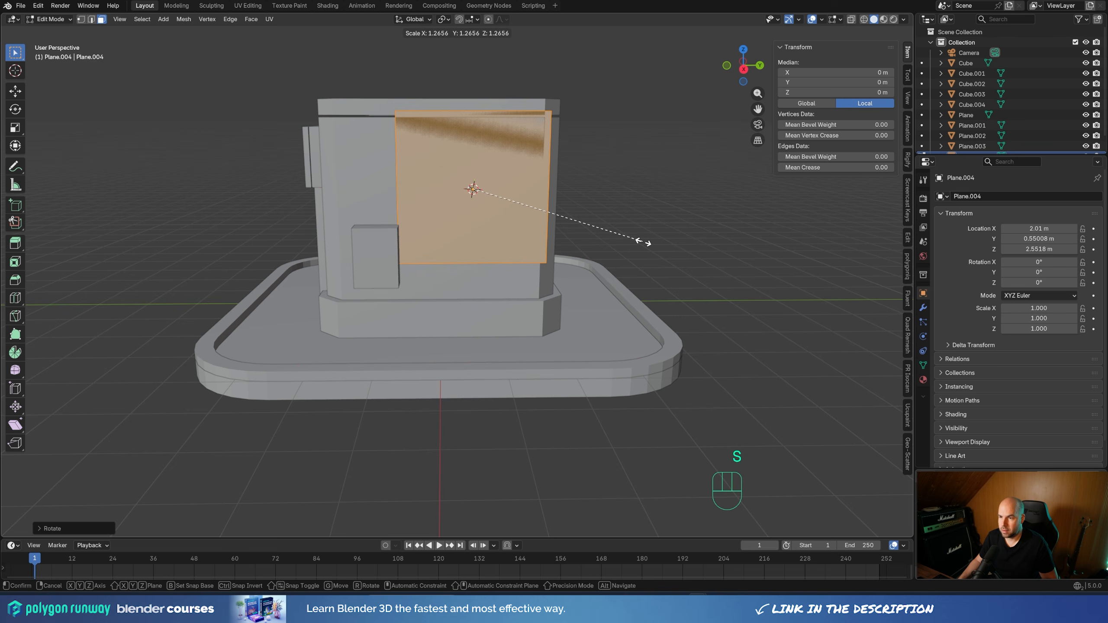
{"action": "key", "text": "z"}
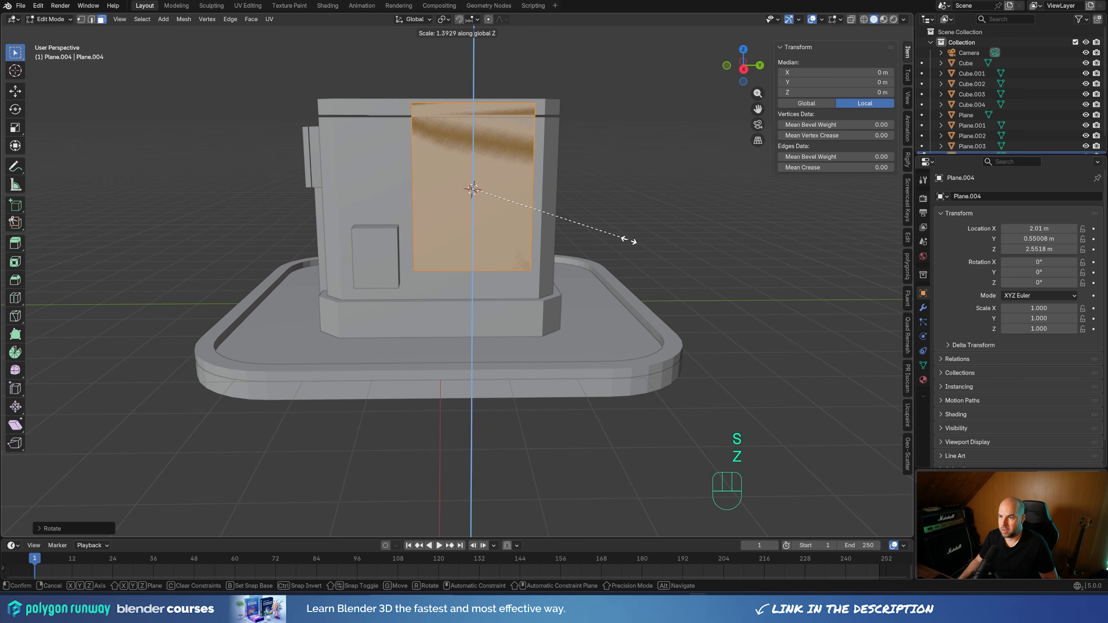
{"action": "left_click", "coordinate": [627, 239]}
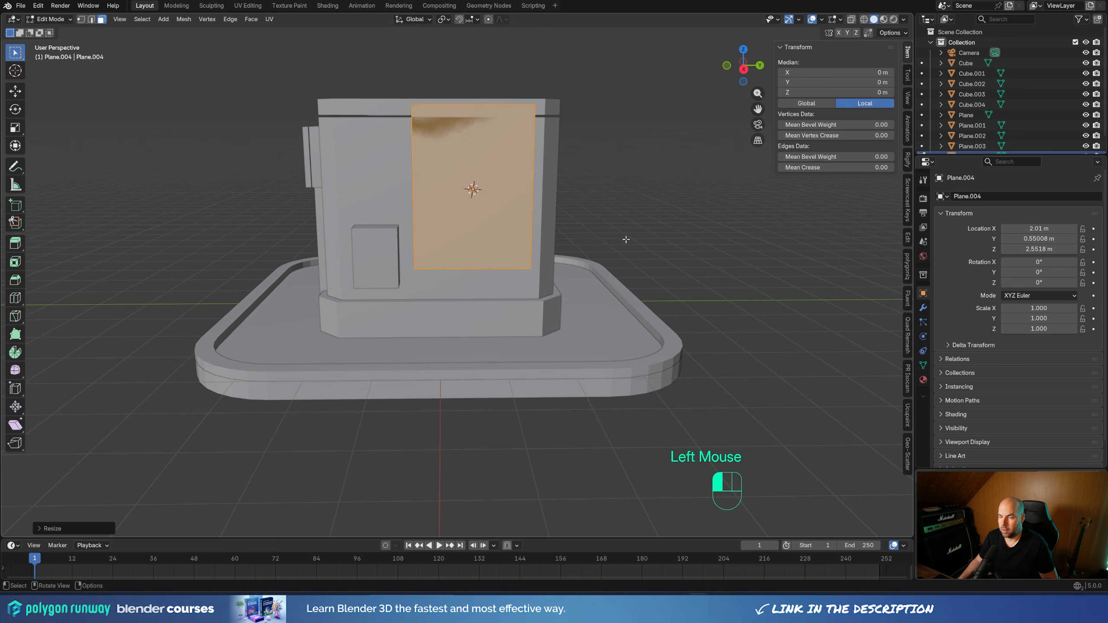
Bevel two diagonally opposite corner vertices of the tall face by about 0.44 m with a single segment
{"action": "middle_click_drag", "start_coordinate": [564, 207], "coordinate": [549, 194]}
{"action": "key", "text": "1"}
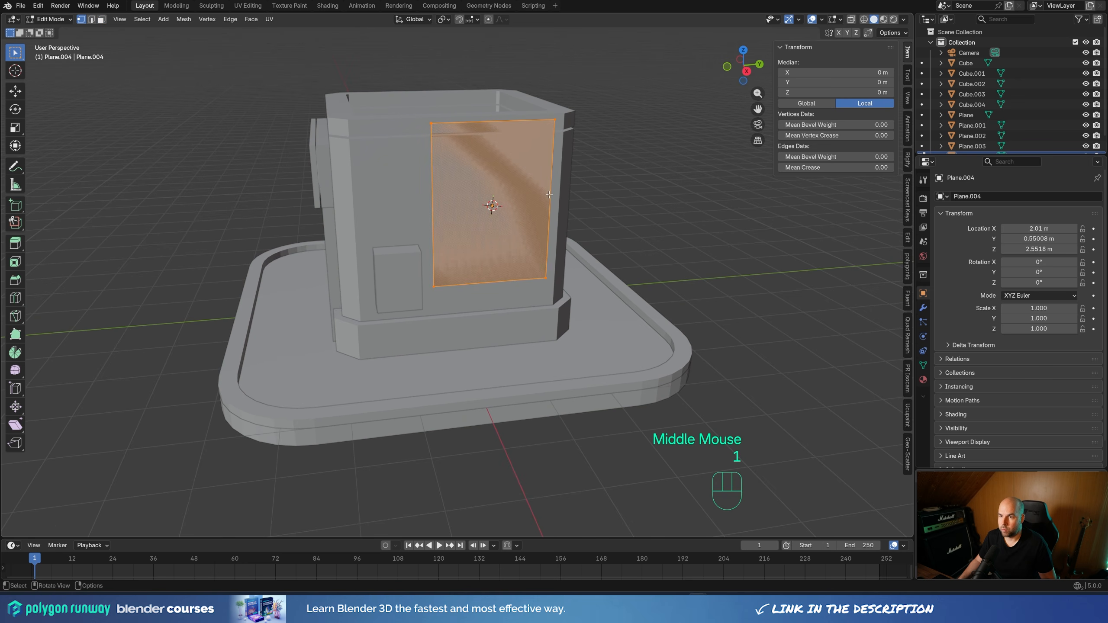
{"action": "left_click", "coordinate": [548, 127]}
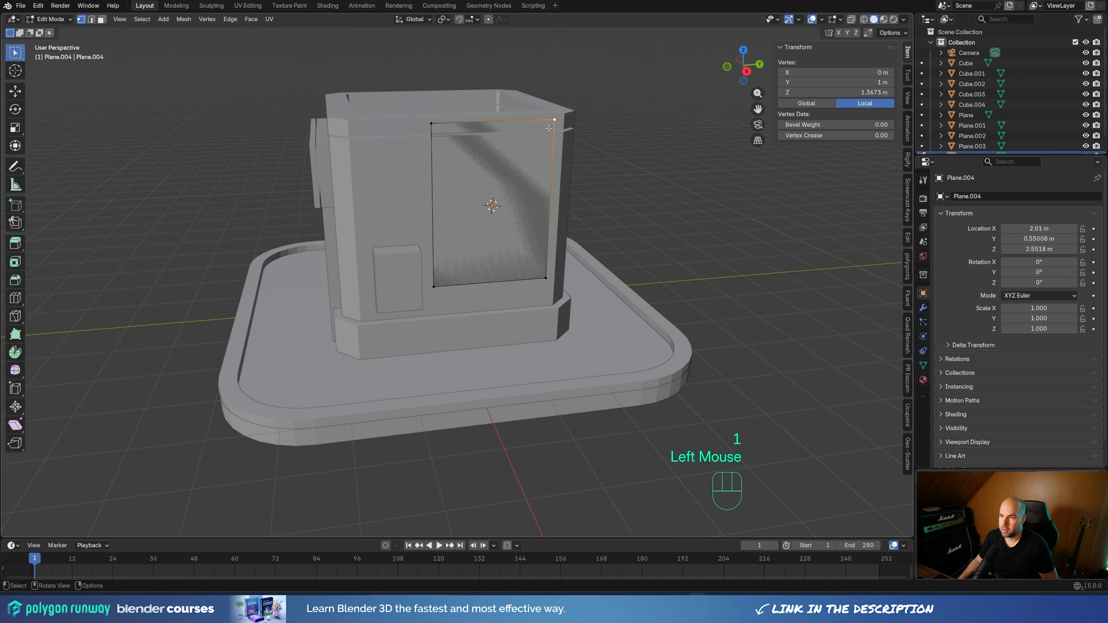
{"action": "left_click", "coordinate": [445, 282], "text": "shift"}
{"action": "middle_click_drag", "start_coordinate": [600, 250], "coordinate": [616, 251]}
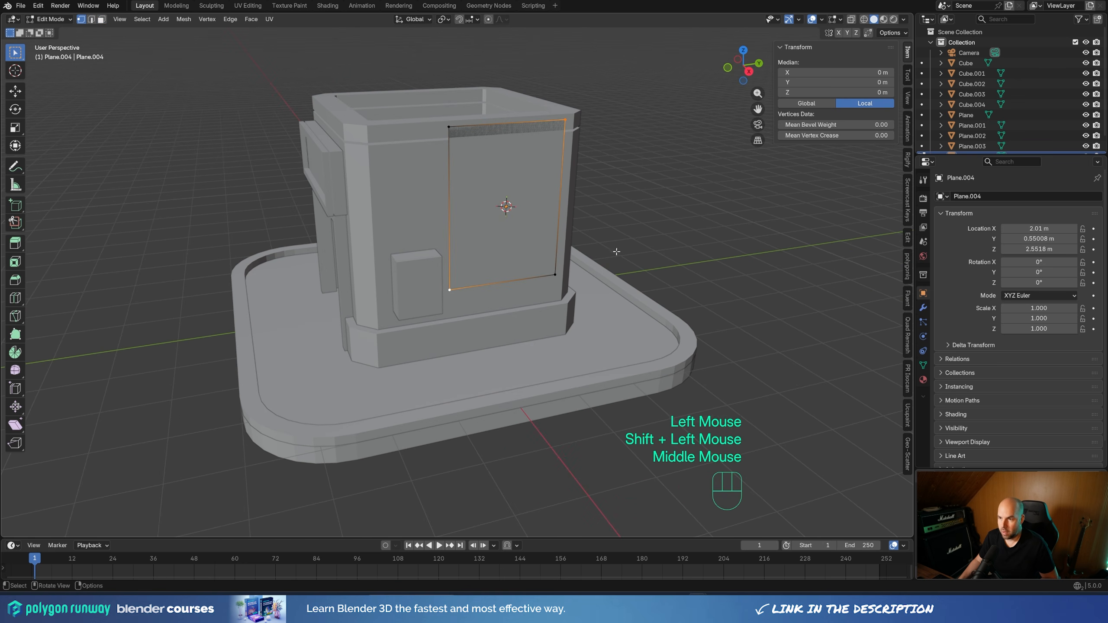
{"action": "key", "text": "ctrl+shift+b"}
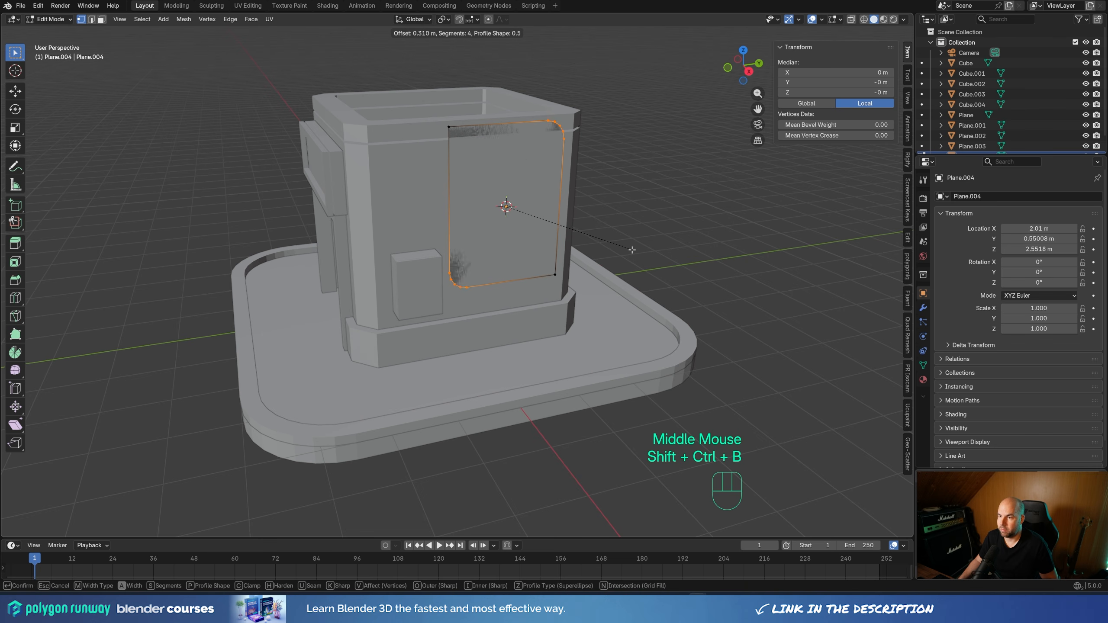
{"action": "scroll", "coordinate": [633, 249], "scroll_direction": "down", "scroll_amount": 3}
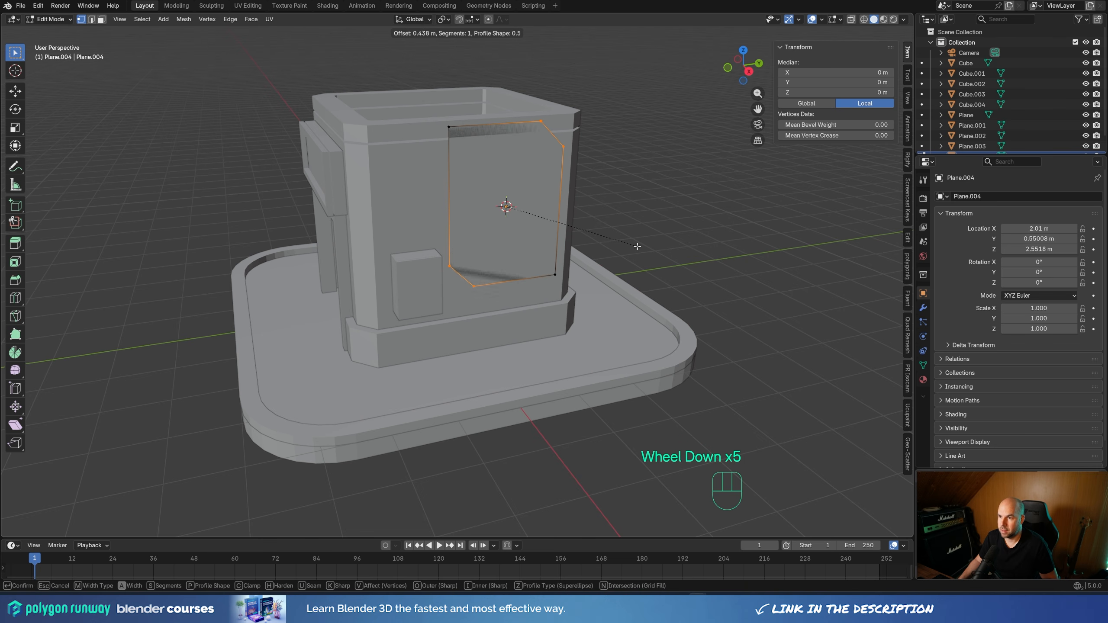
{"action": "left_click", "coordinate": [637, 246]}
Extrude the whole chamfered face outward about 0.08 m into a wall panel and return to Object Mode
{"action": "middle_click_drag", "start_coordinate": [637, 245], "coordinate": [633, 245]}
{"action": "key", "text": "a"}
{"action": "key", "text": "e"}
{"action": "key", "text": "shift"}
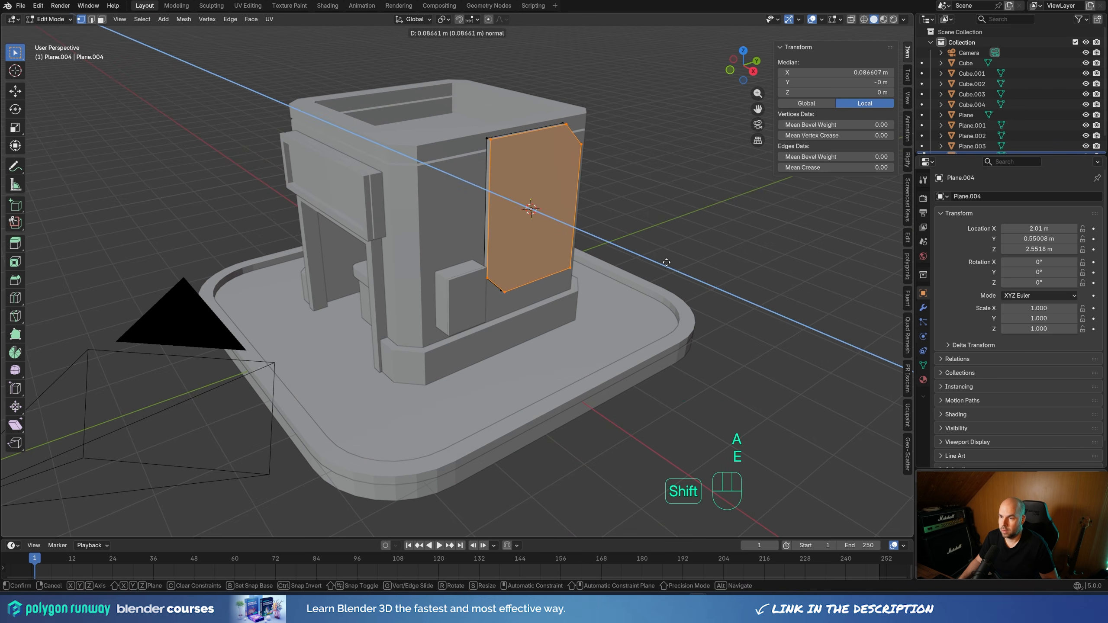
{"action": "left_click", "coordinate": [641, 212], "text": "shift"}
{"action": "key", "text": "Tab"}
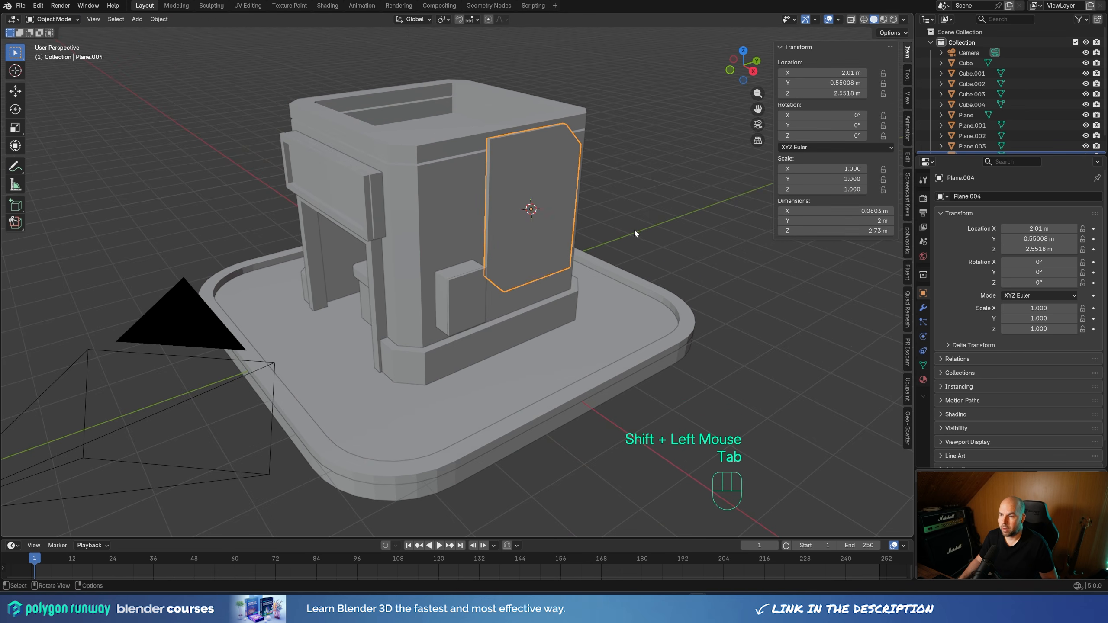
Slide the chamfered wall panel along global Y to a Y location of about 0.996 m
{"action": "middle_click_drag", "start_coordinate": [634, 228], "coordinate": [638, 239]}
{"action": "key", "text": "g"}
{"action": "key", "text": "g"}
{"action": "key", "text": "y"}
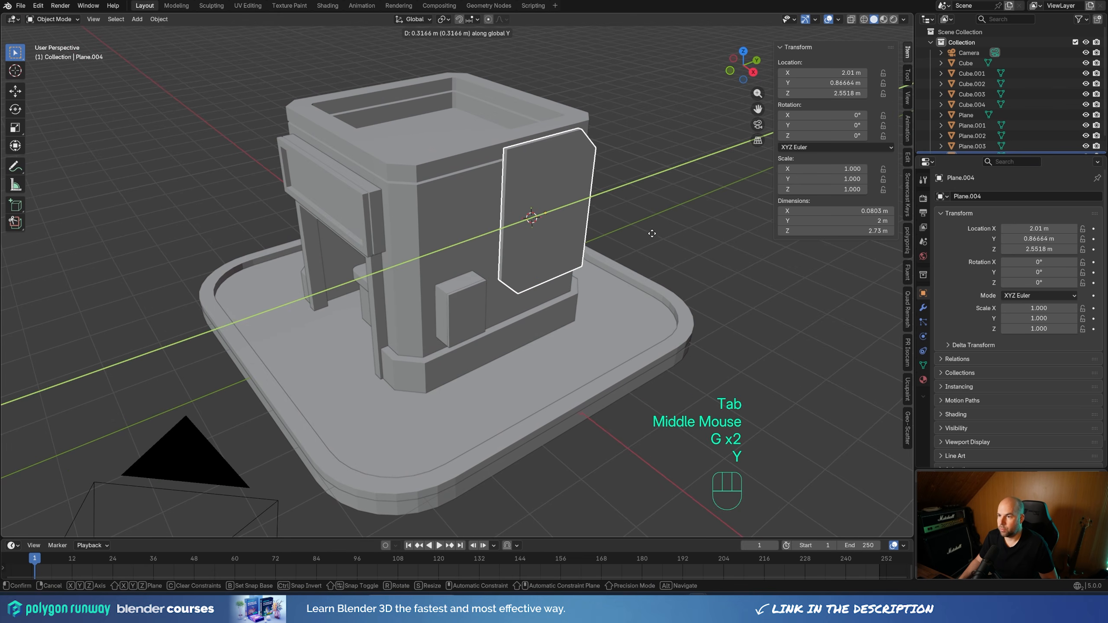
{"action": "left_click", "coordinate": [658, 231]}
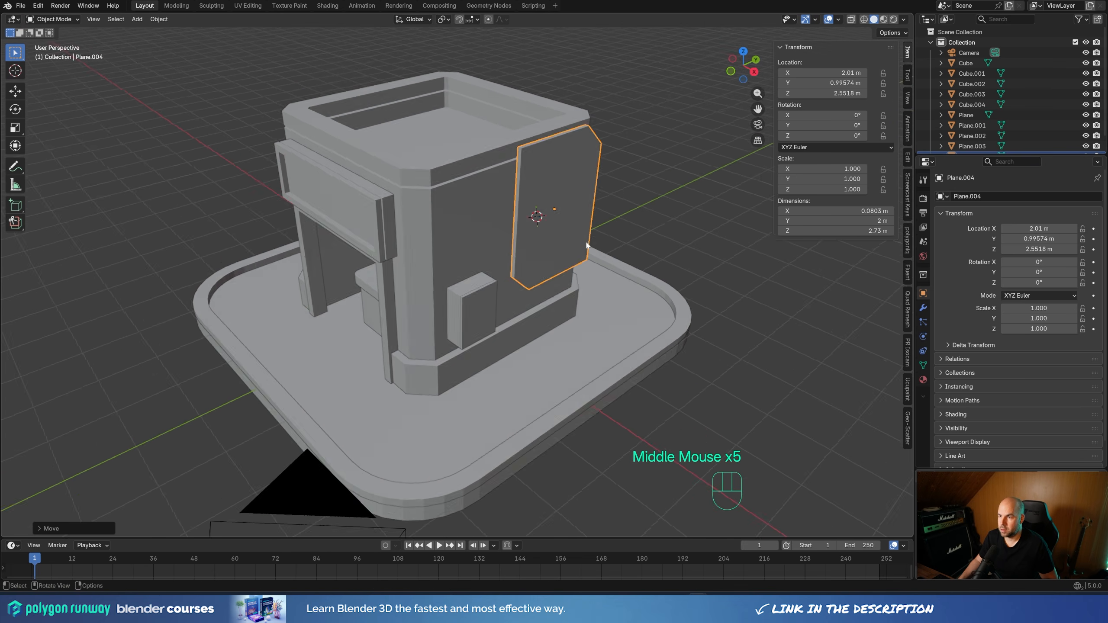
Snap the 3D cursor to the centre of the recessed roof floor by selecting its opposite inner edges in Edit Mode
{"action": "middle_click_drag", "start_coordinate": [630, 245], "coordinate": [519, 262]}
{"action": "scroll", "coordinate": [519, 263], "scroll_direction": "down", "scroll_amount": 1}
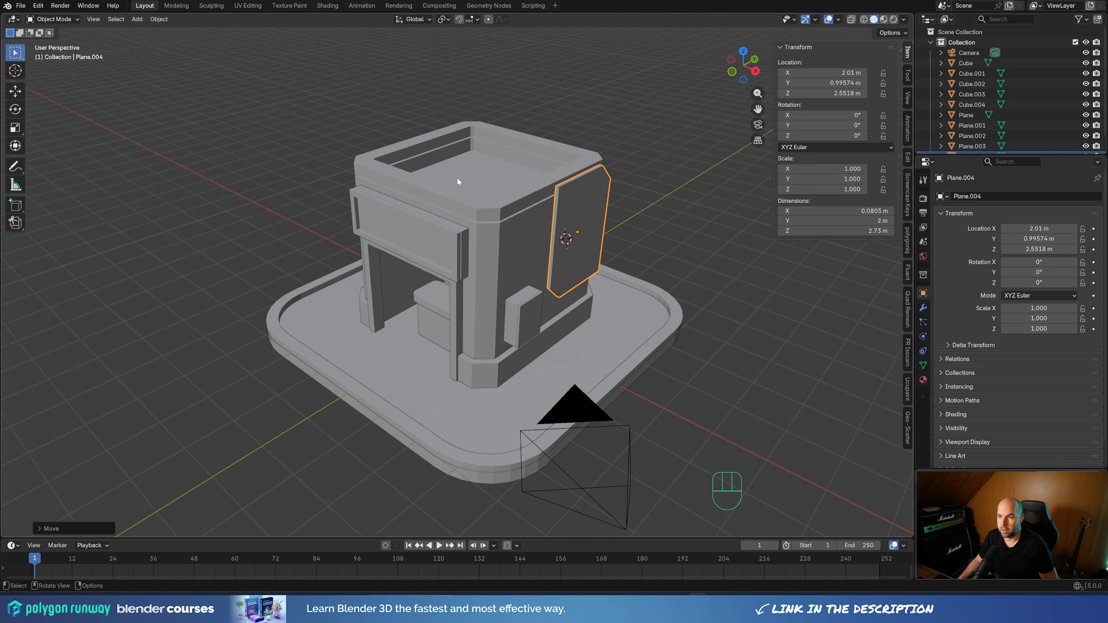
{"action": "middle_click_drag", "start_coordinate": [458, 181], "coordinate": [525, 211]}
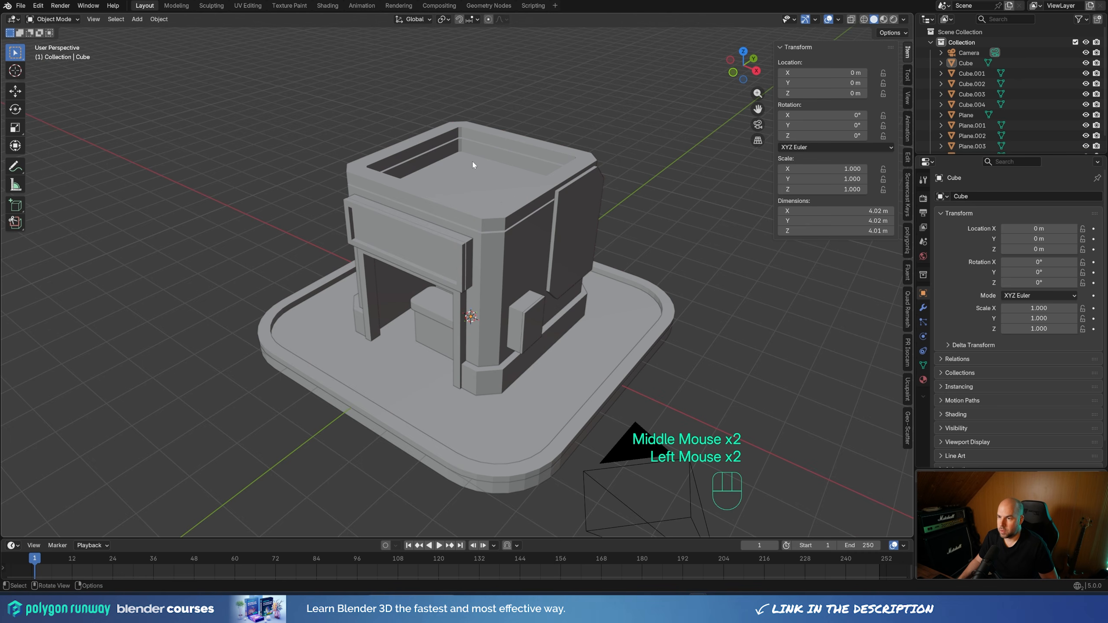
{"action": "left_click", "coordinate": [475, 165]}
{"action": "key", "text": "Tab"}
{"action": "middle_click_drag", "start_coordinate": [625, 175], "coordinate": [493, 165]}
{"action": "key", "text": "2"}
{"action": "left_click", "coordinate": [475, 178]}
{"action": "left_click", "coordinate": [426, 171]}
{"action": "middle_click_drag", "start_coordinate": [427, 169], "coordinate": [536, 176]}
{"action": "left_click", "coordinate": [534, 157], "text": "shift"}
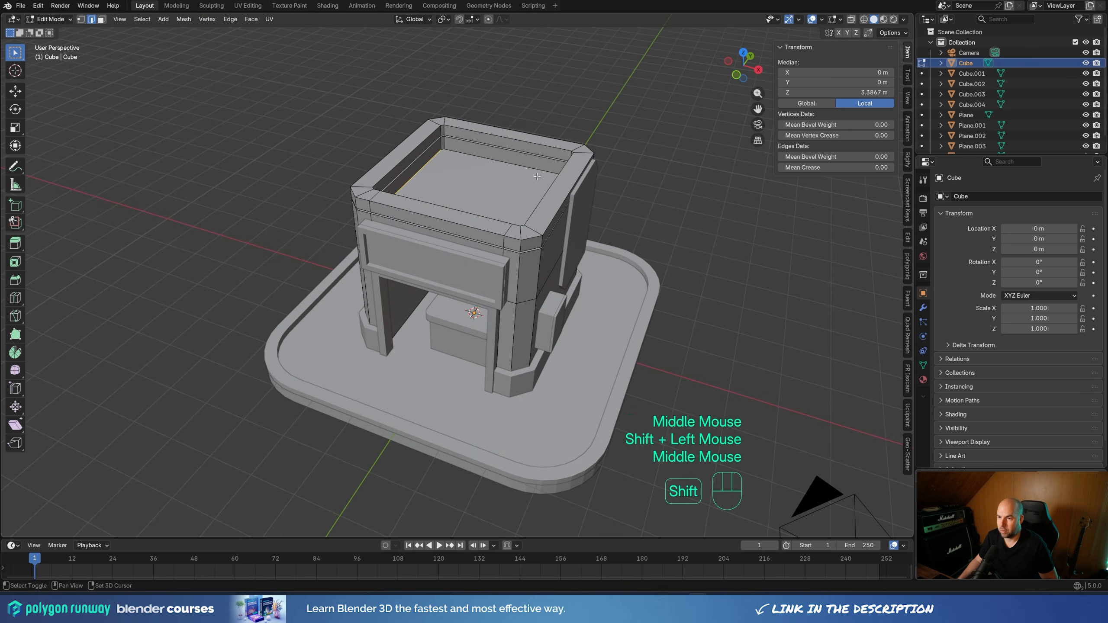
{"action": "key", "text": "shift+s"}
{"action": "mouse_move", "coordinate": [537, 236]}
{"action": "middle_mouse_down"}
{"action": "mouse_move", "coordinate": [586, 242]}
{"action": "mouse_move", "coordinate": [567, 262]}
{"action": "mouse_move", "coordinate": [528, 238]}
{"action": "middle_mouse_up"}
{"action": "scroll", "coordinate": [567, 262], "scroll_direction": "down", "scroll_amount": 2}
{"action": "key", "text": "Tab"}
Add a mesh circle with 18 vertices at the 3D cursor on the roof
{"action": "key", "text": "shift+a"}
{"action": "mouse_move", "coordinate": [504, 225]}
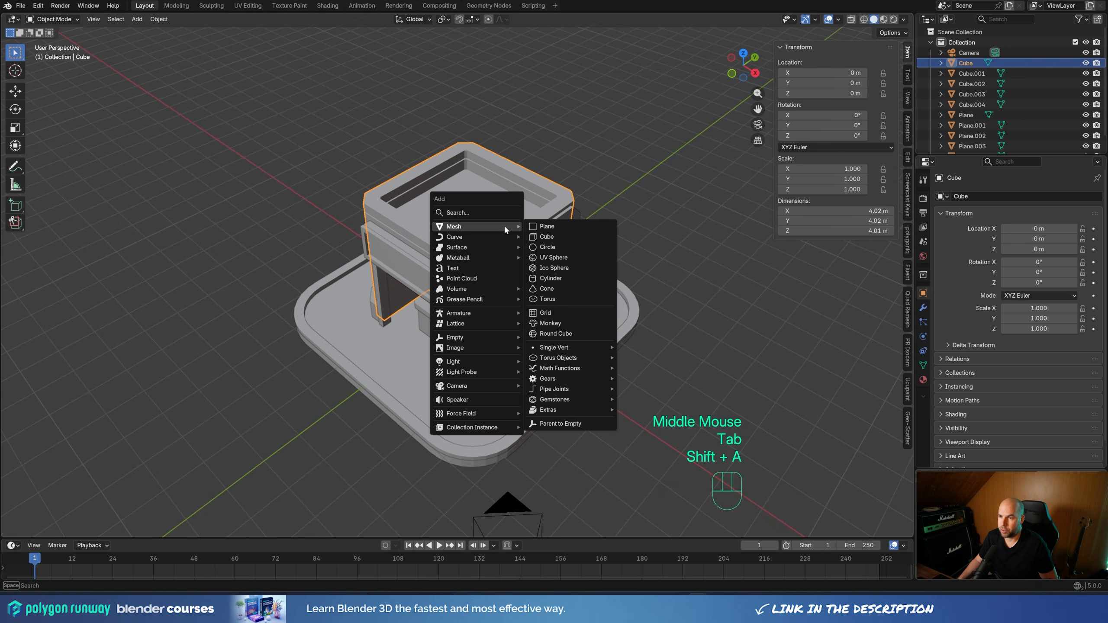
{"action": "left_click", "coordinate": [542, 240]}
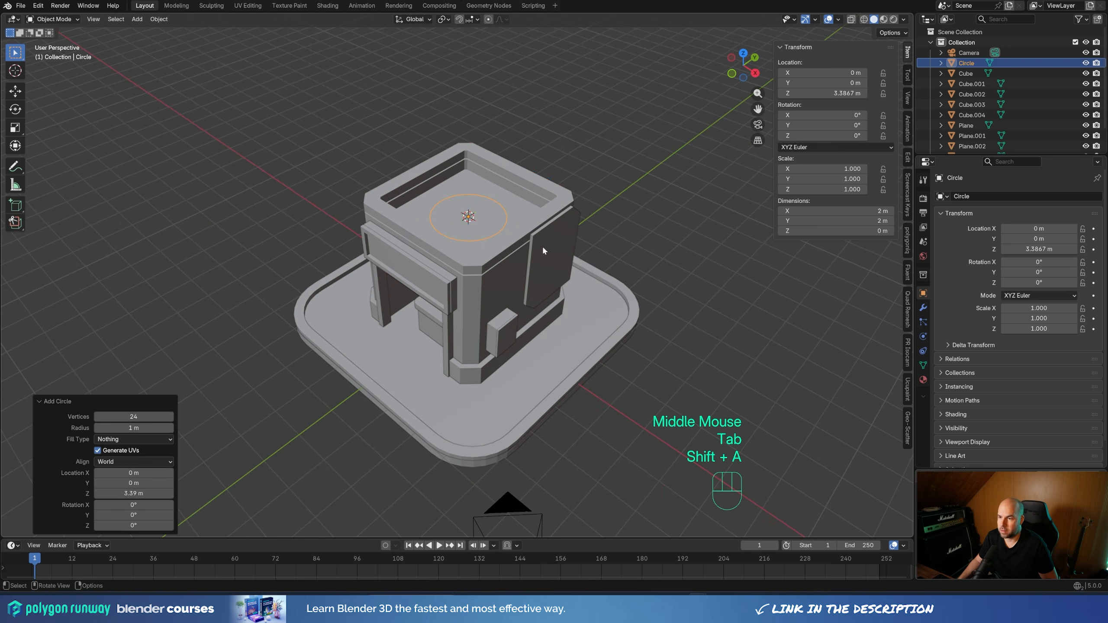
{"action": "left_click", "coordinate": [139, 418]}
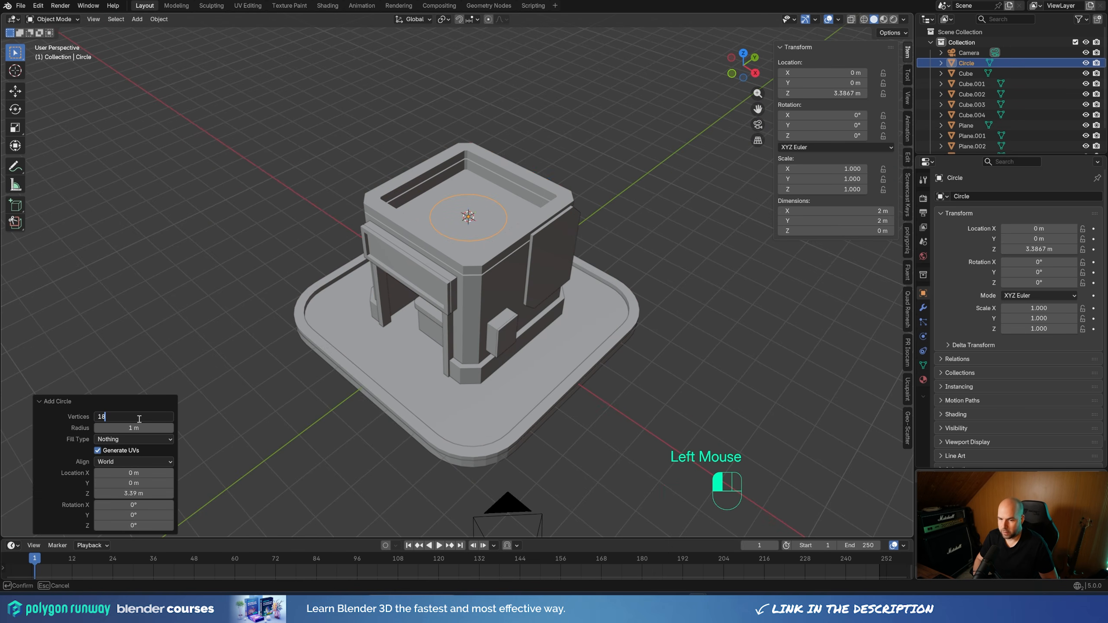
{"action": "key", "text": "Return"}
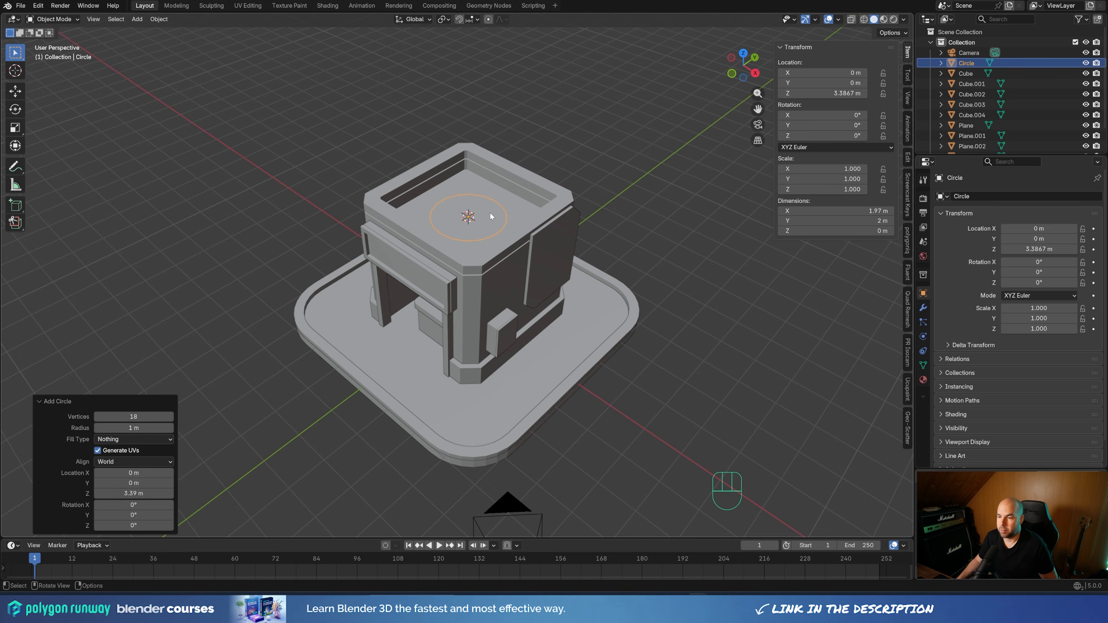
Scale the roof circle's vertices up to roughly 1.2 times their size in Edit Mode
{"action": "scroll", "coordinate": [490, 216], "scroll_direction": "up", "scroll_amount": 2}
{"action": "key", "text": "Tab"}
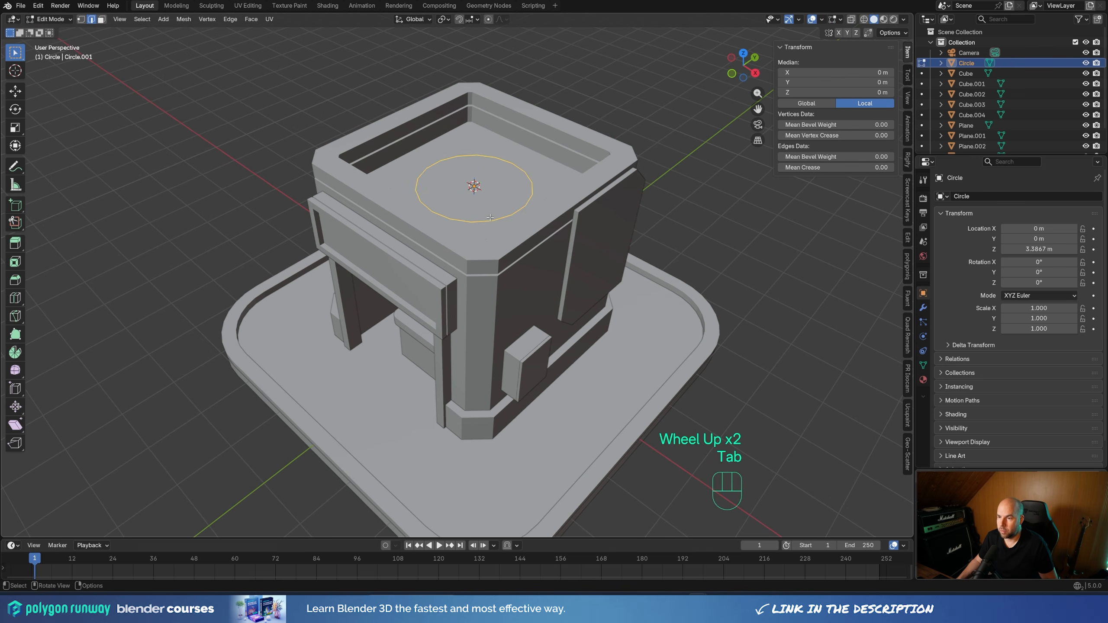
{"action": "key", "text": "1"}
{"action": "middle_click_drag", "start_coordinate": [586, 233], "coordinate": [592, 209]}
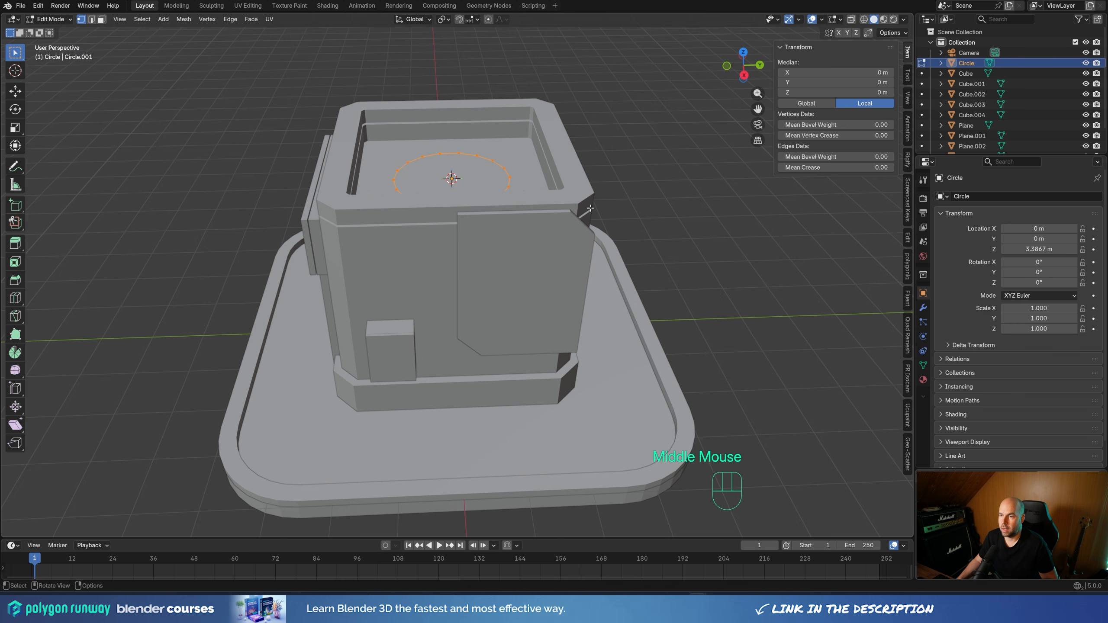
{"action": "key", "text": "s"}
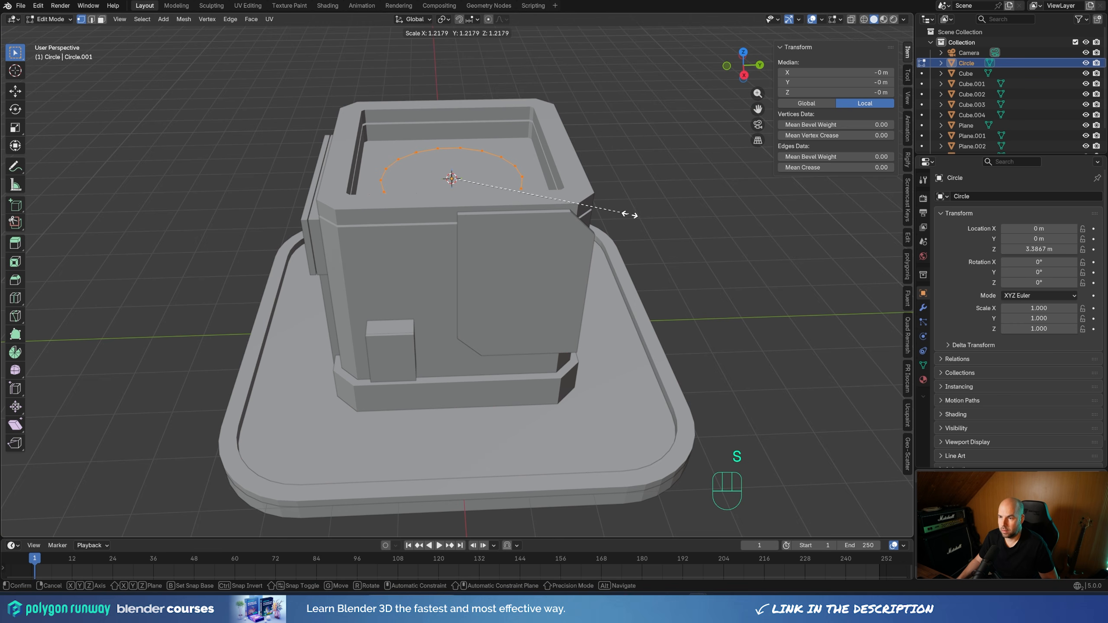
{"action": "left_click", "coordinate": [632, 215]}
Fill the circle and extrude it upward about 1.22 m into a cylinder, deleting the top face to leave it open
{"action": "key", "text": "f"}
{"action": "key", "text": "e"}
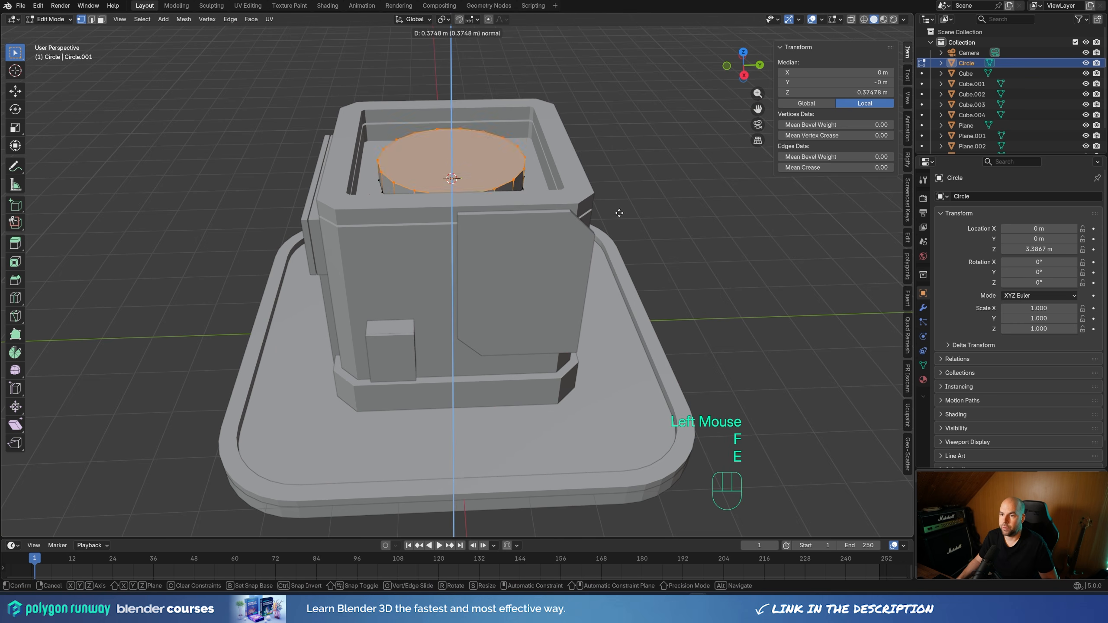
{"action": "left_click", "coordinate": [628, 167]}
{"action": "key", "text": "x"}
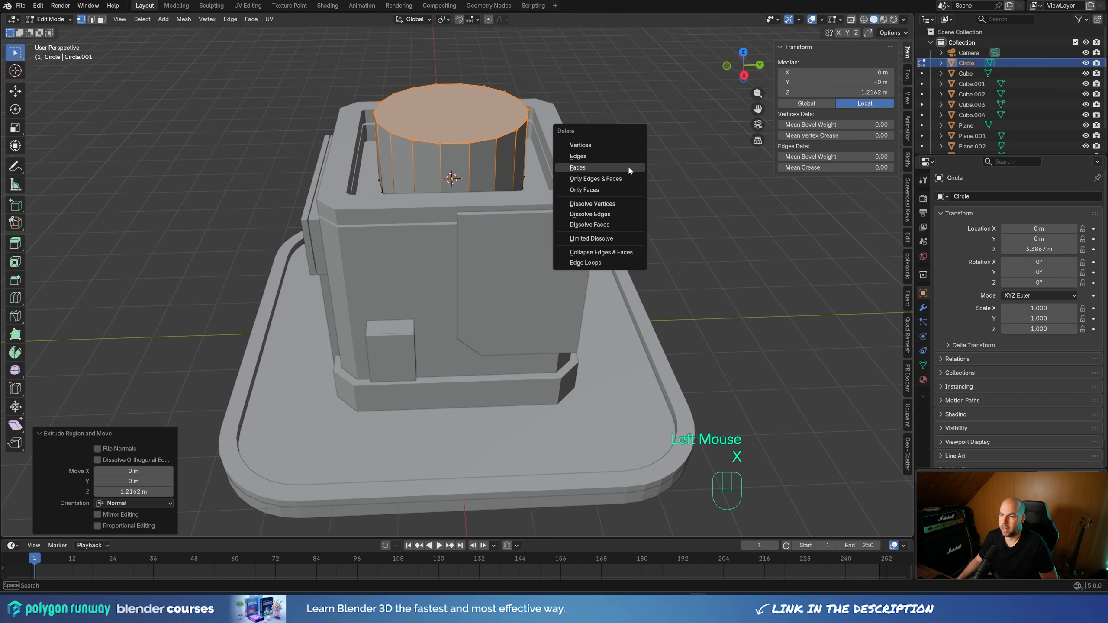
{"action": "left_click", "coordinate": [628, 165]}
Widen the cylinder's open top rim by scaling its edge loop to about 1.12 times
{"action": "middle_click_drag", "start_coordinate": [516, 148], "coordinate": [545, 166]}
{"action": "left_click", "coordinate": [545, 166], "text": "alt"}
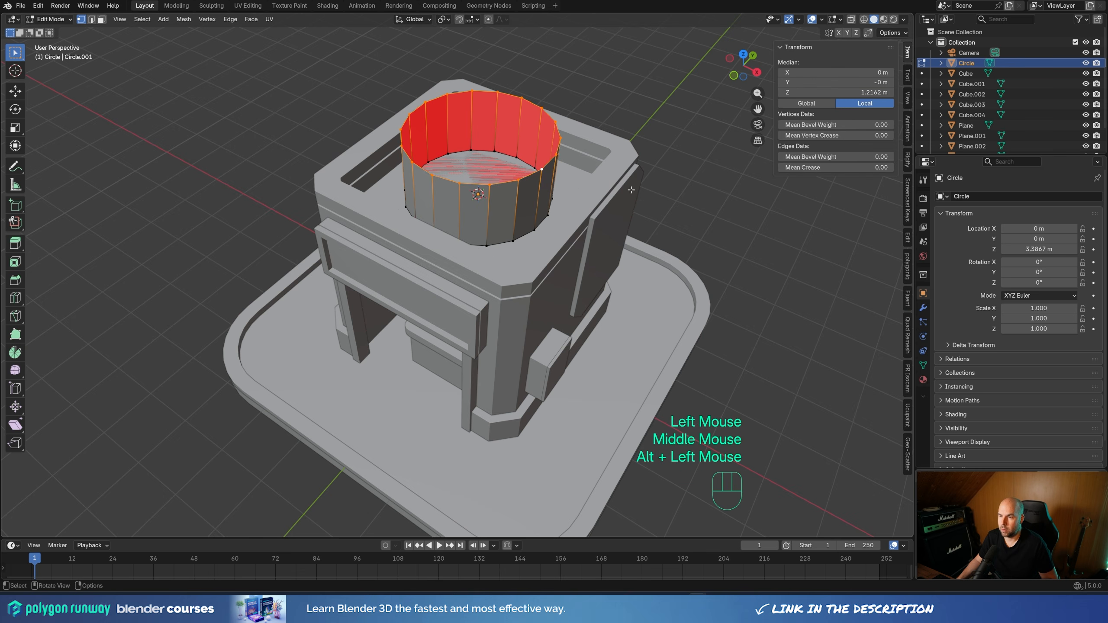
{"action": "key", "text": "s"}
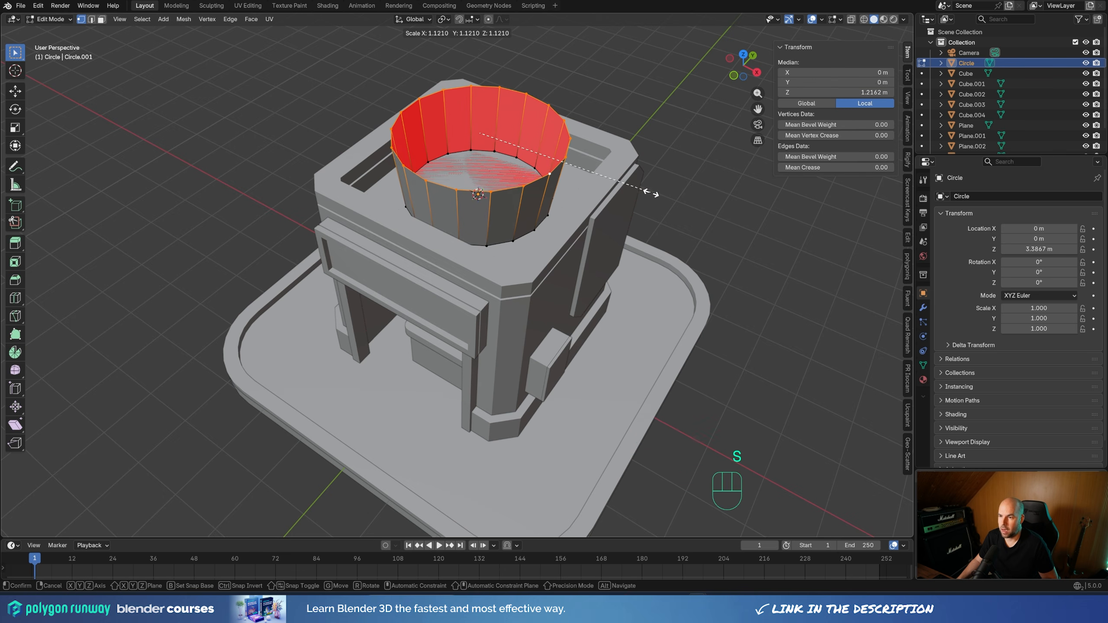
{"action": "left_click", "coordinate": [652, 193]}
Round the cylinder's bottom edge loop into a bowl with a 0.625 m, 5-segment bevel and return to Object Mode
{"action": "left_click", "coordinate": [521, 238], "text": "alt"}
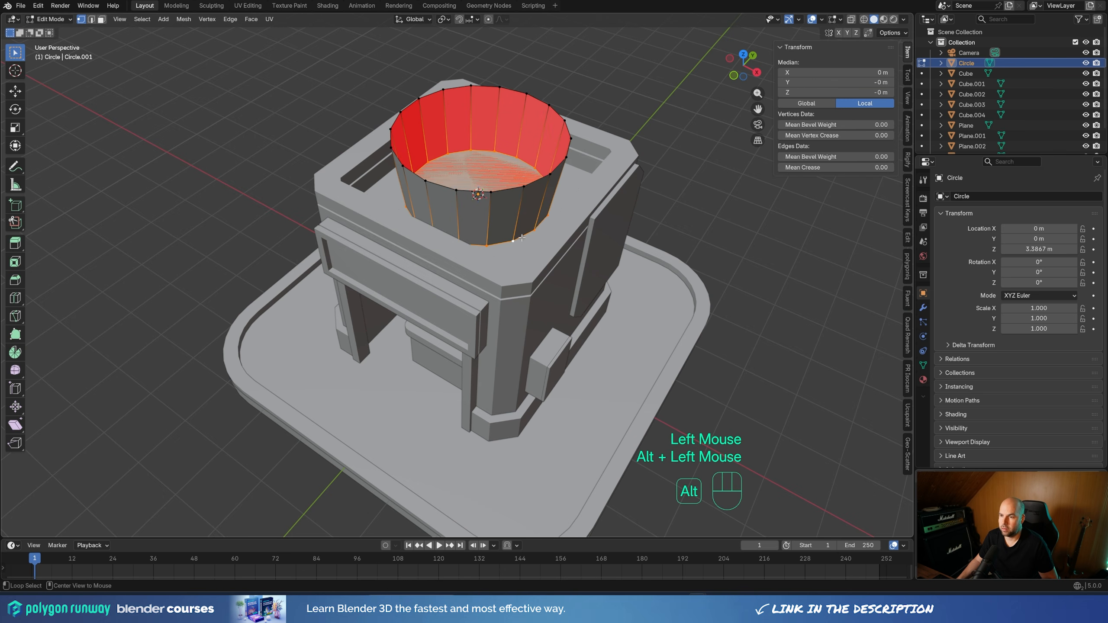
{"action": "key", "text": "ctrl+b"}
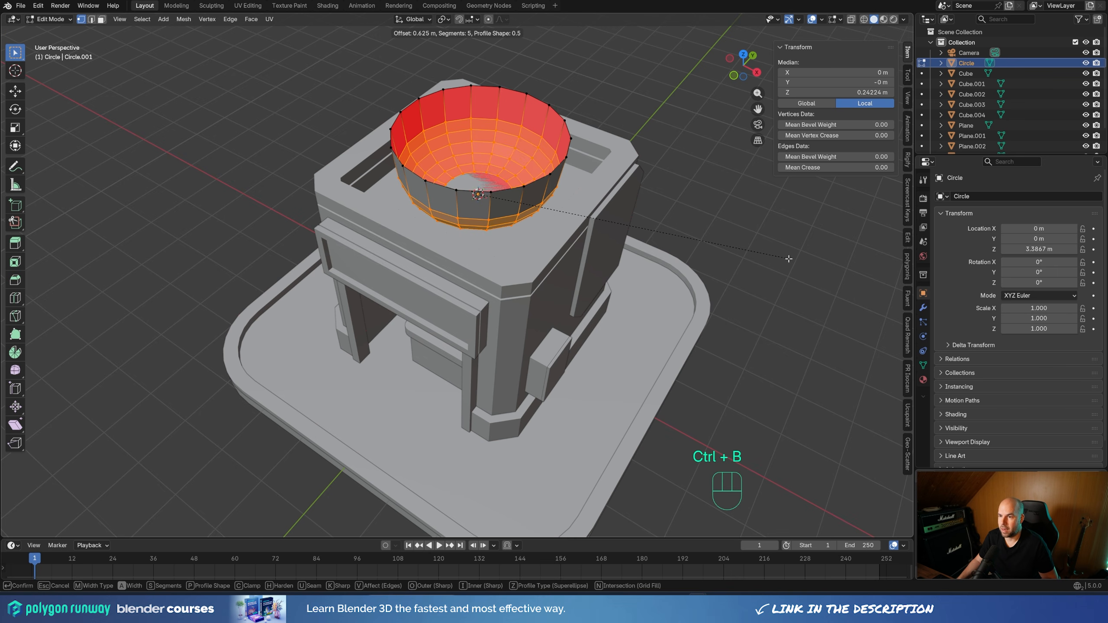
{"action": "left_click", "coordinate": [772, 255]}
{"action": "middle_click_drag", "start_coordinate": [772, 255], "coordinate": [684, 245]}
{"action": "scroll", "coordinate": [576, 230], "scroll_direction": "down", "scroll_amount": 3}
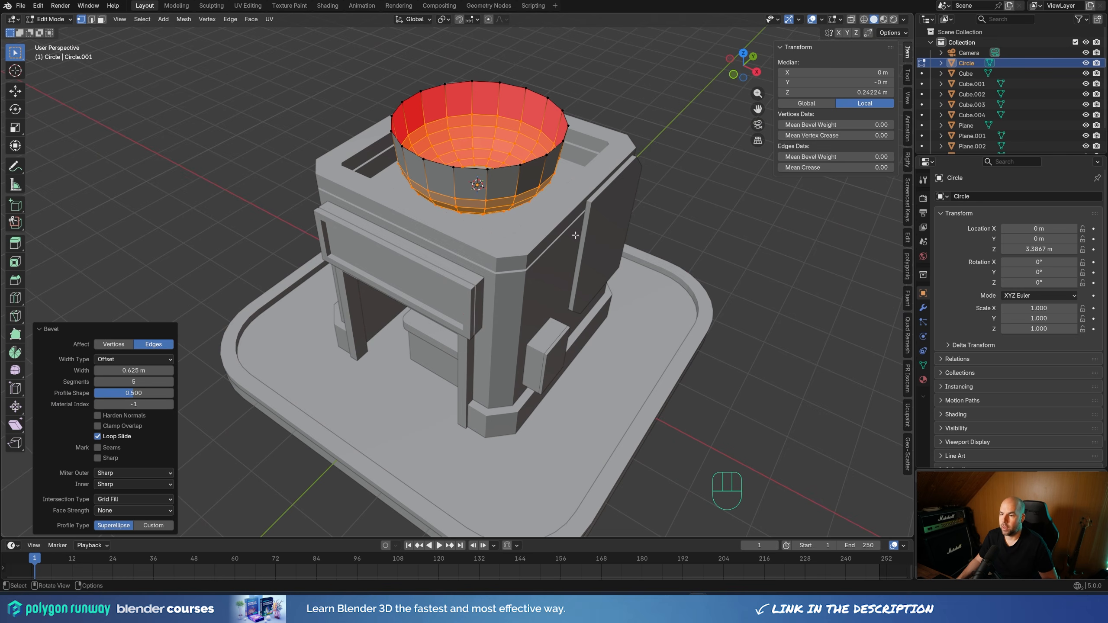
{"action": "key", "text": "Tab"}
{"action": "middle_click_drag", "start_coordinate": [614, 255], "coordinate": [642, 225]}
{"action": "scroll", "coordinate": [639, 225], "scroll_direction": "down", "scroll_amount": 1}
{"action": "scroll", "coordinate": [631, 226], "scroll_direction": "up", "scroll_amount": 2}
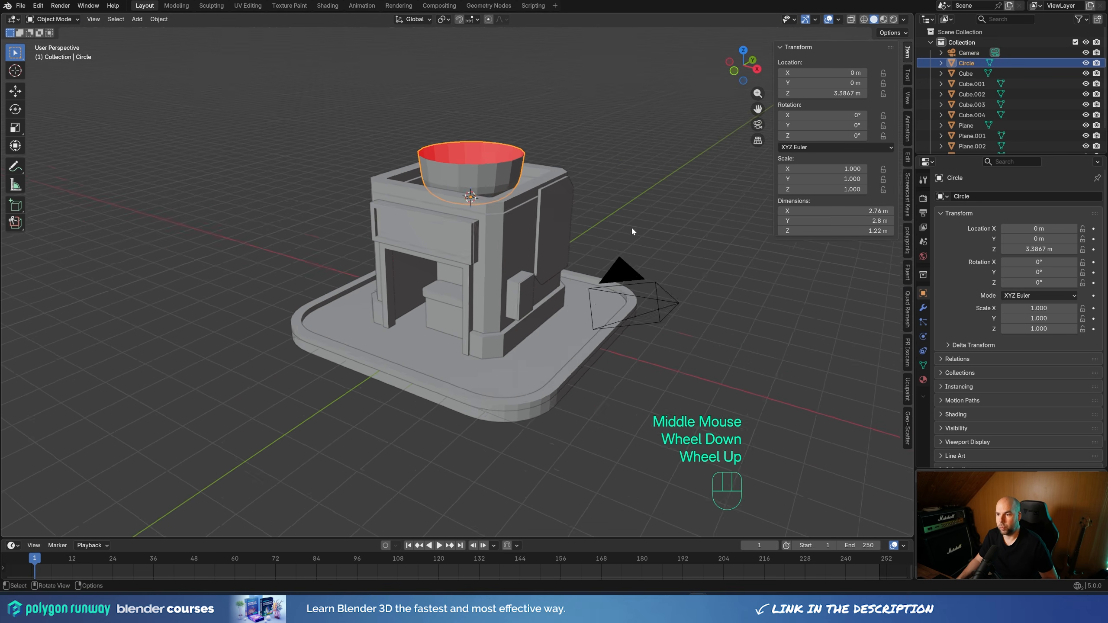
{"action": "scroll", "coordinate": [631, 227], "scroll_direction": "down", "scroll_amount": 1}
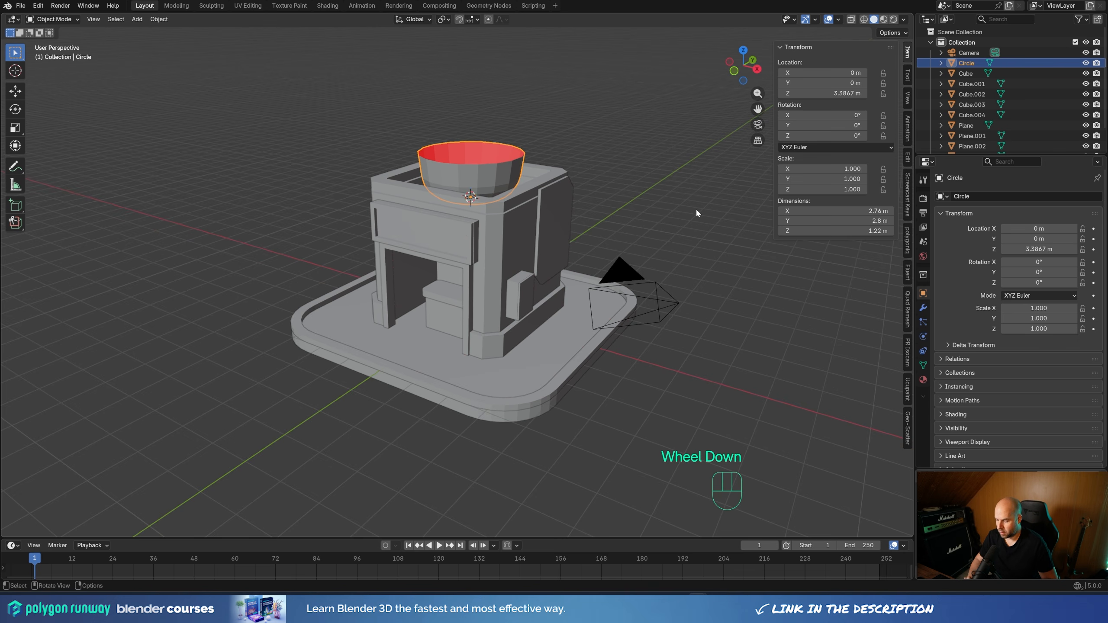
Look through the scene camera and make it Orthographic with an orthographic scale of 12.814
{"action": "left_click", "coordinate": [676, 303]}
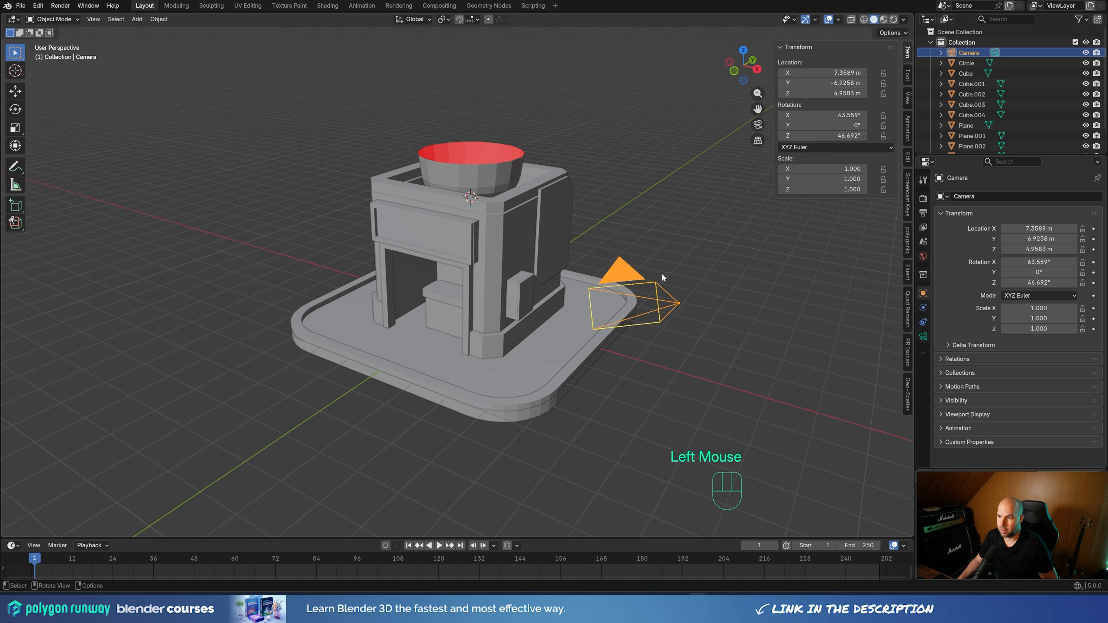
{"action": "key", "text": "KP_0"}
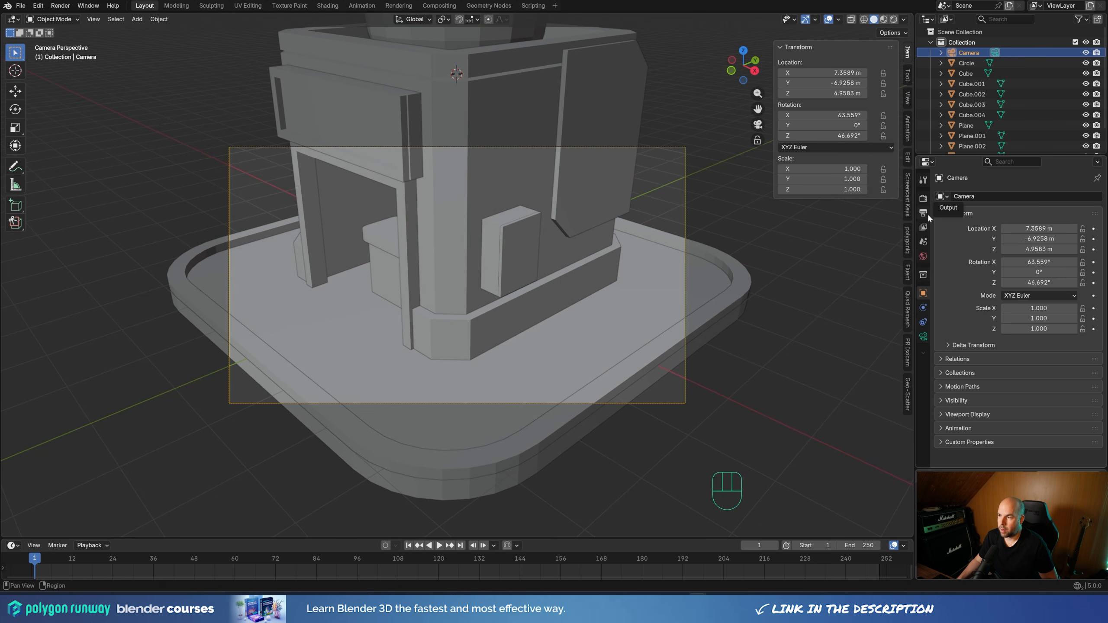
{"action": "left_click", "coordinate": [924, 335]}
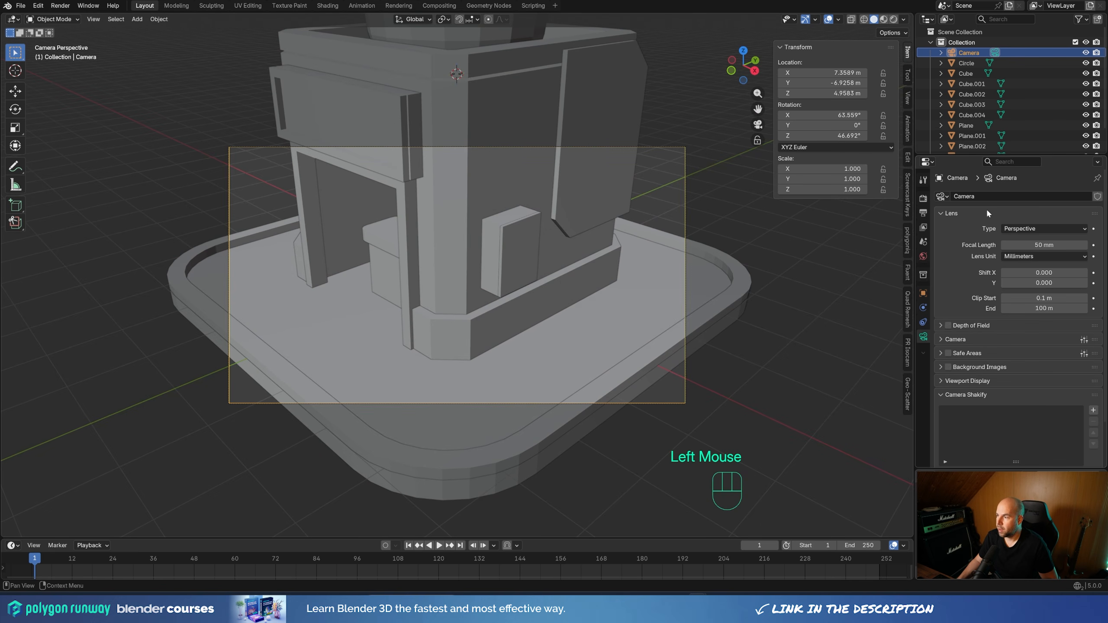
{"action": "left_click", "coordinate": [1023, 228]}
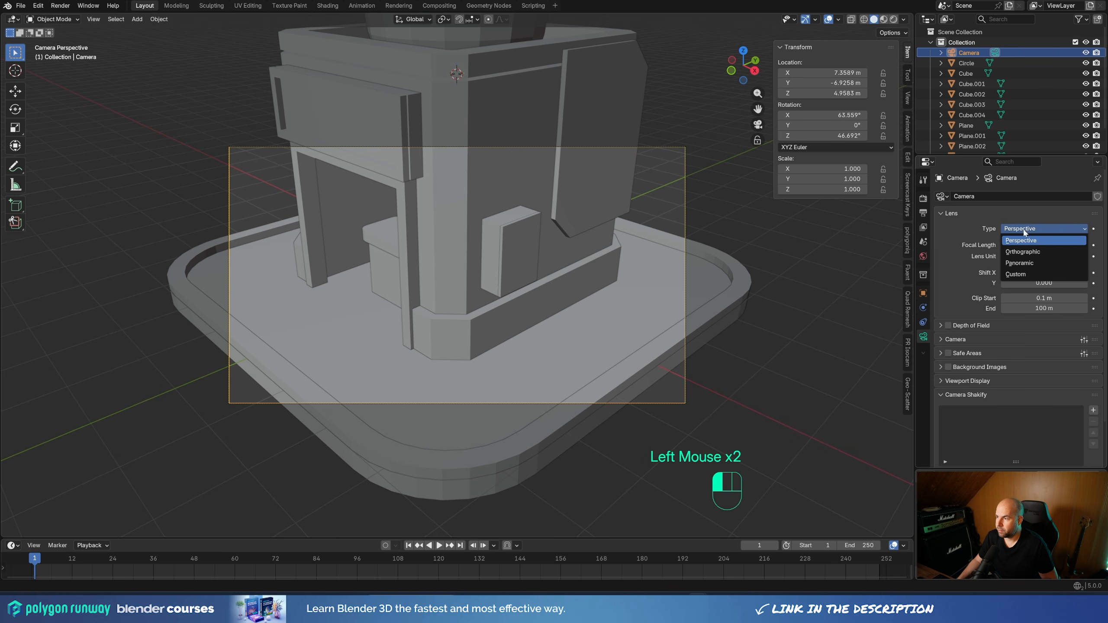
{"action": "left_click", "coordinate": [1025, 251]}
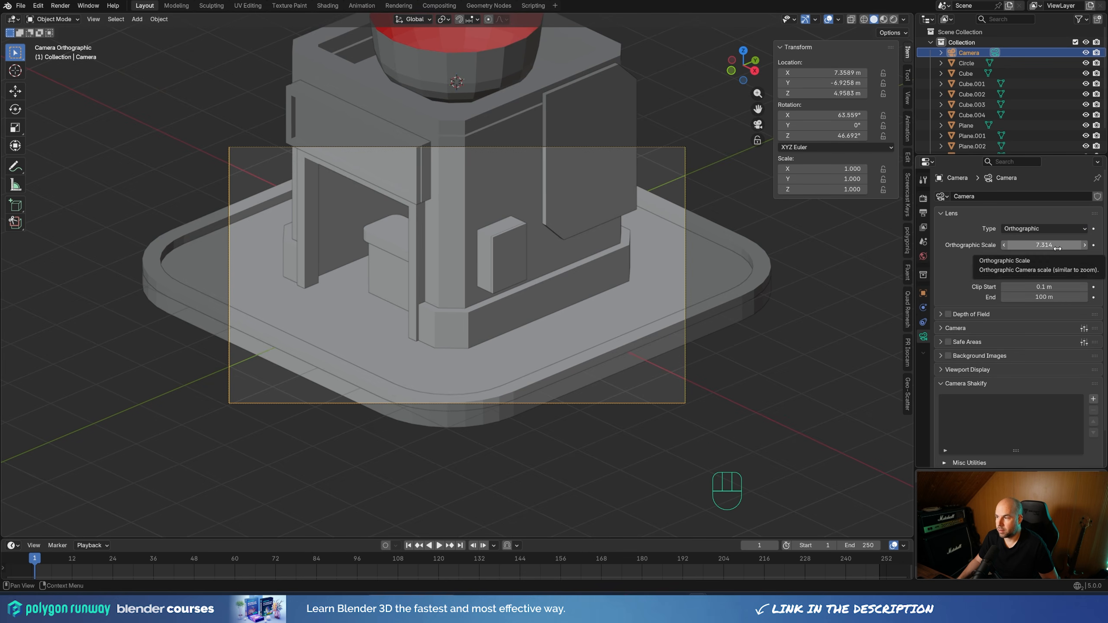
{"action": "left_click_drag", "start_coordinate": [1057, 247], "coordinate": [1099, 248]}
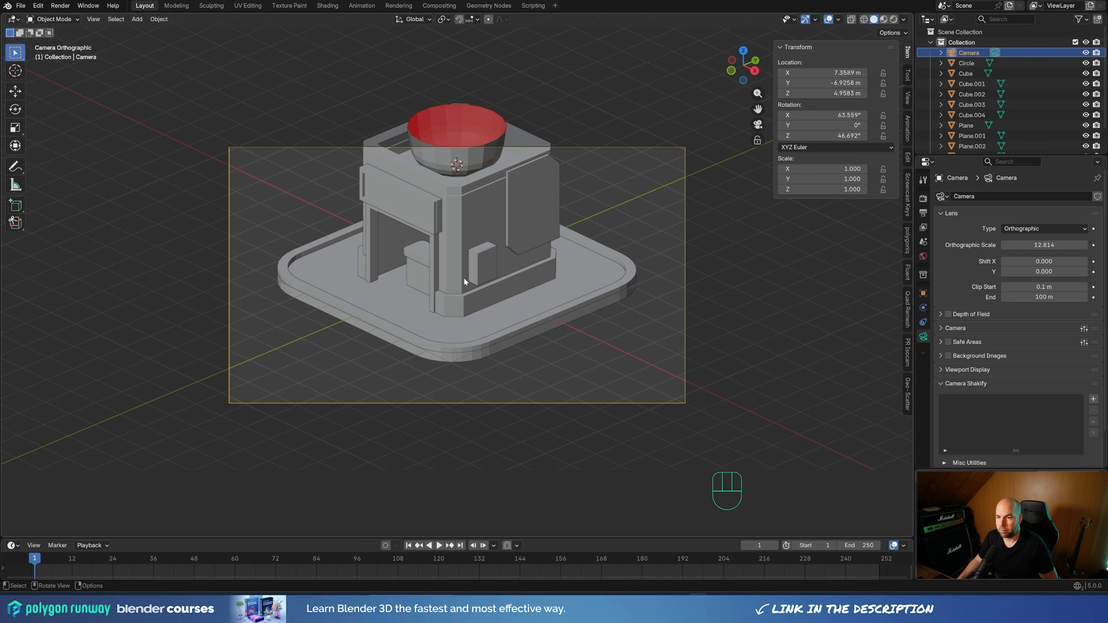
Reset the 3D cursor to the world origin and set the transform pivot point to 3D Cursor
{"action": "key", "text": "shift+s"}
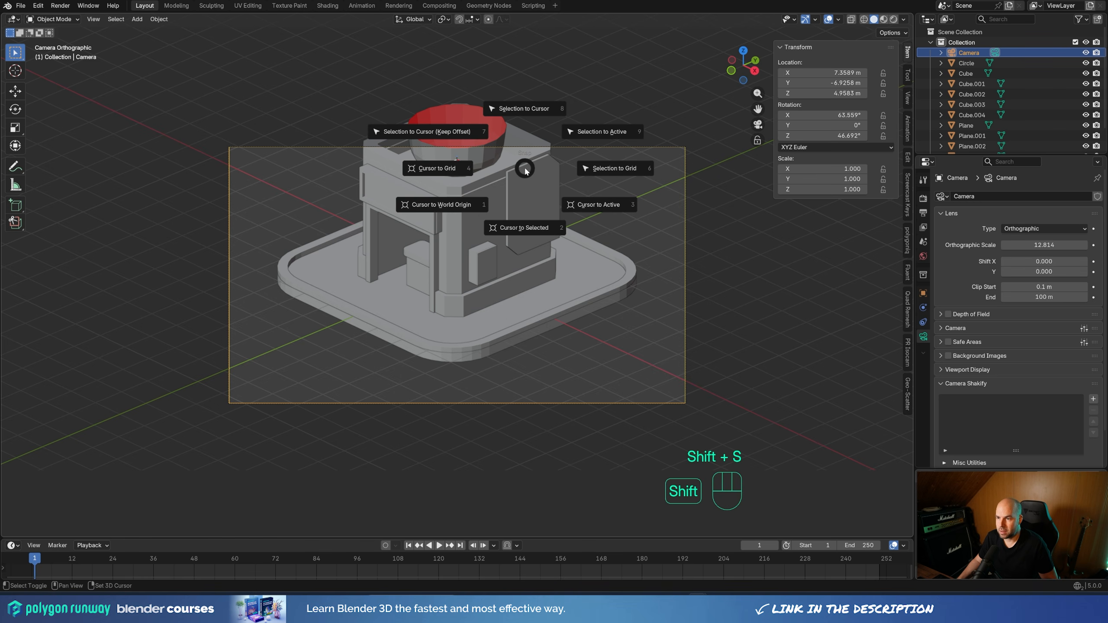
{"action": "left_click", "coordinate": [437, 215]}
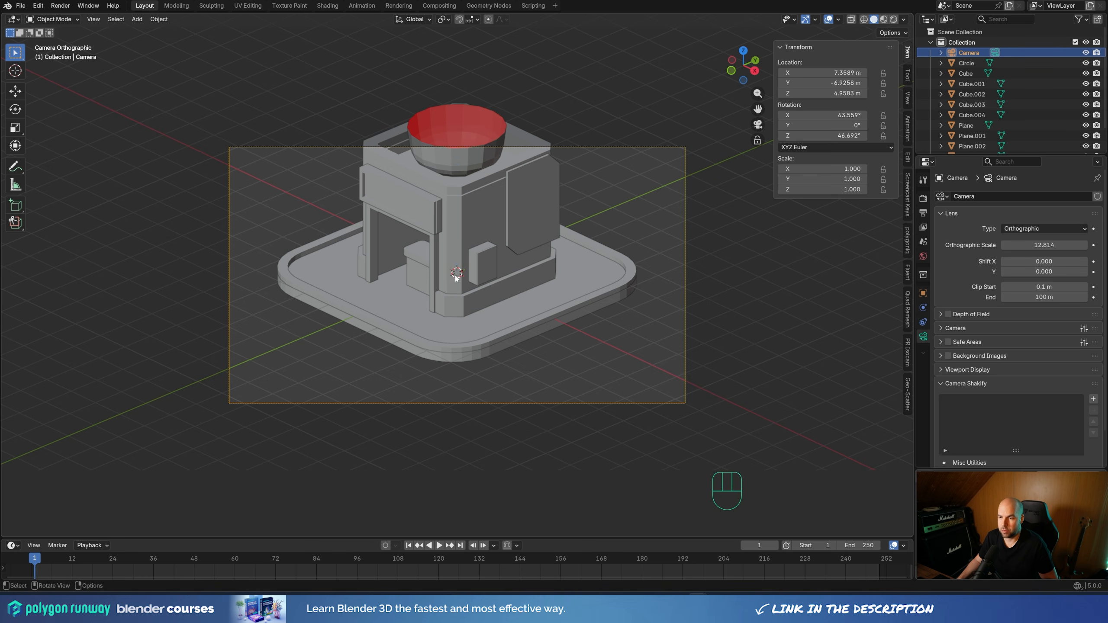
{"action": "left_click", "coordinate": [444, 19]}
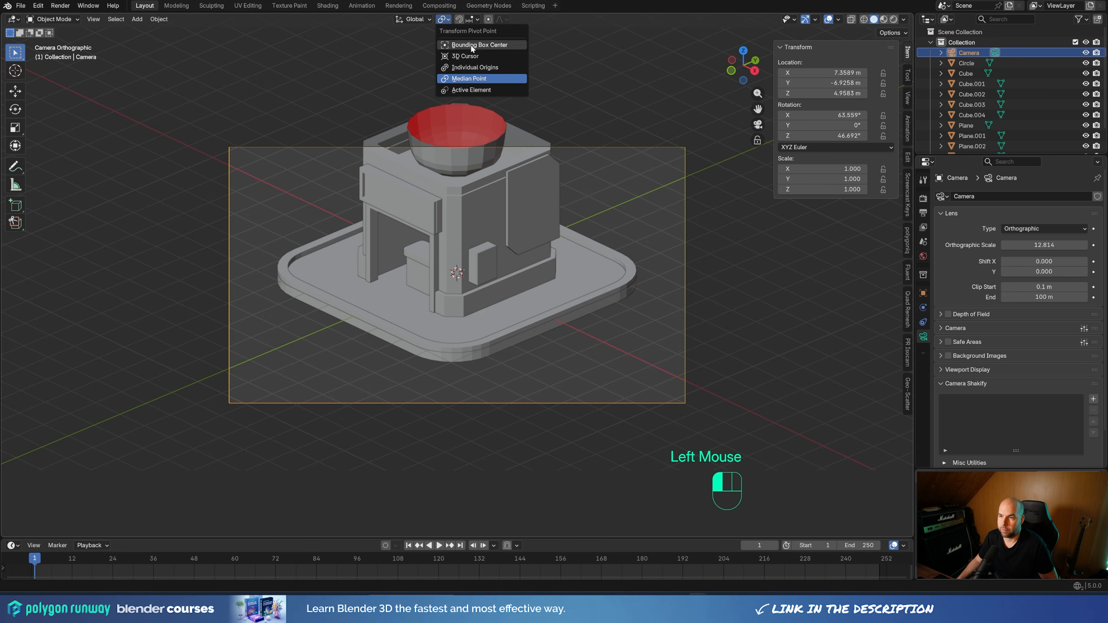
{"action": "left_click", "coordinate": [459, 56]}
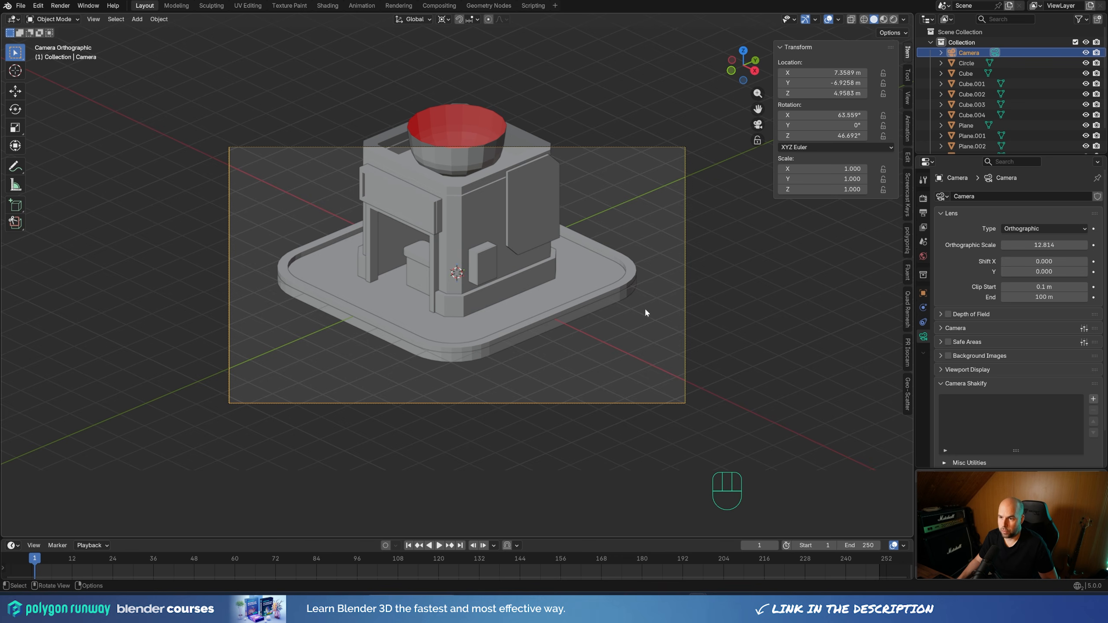
{"action": "key", "text": "r"}
{"action": "key", "text": "z"}
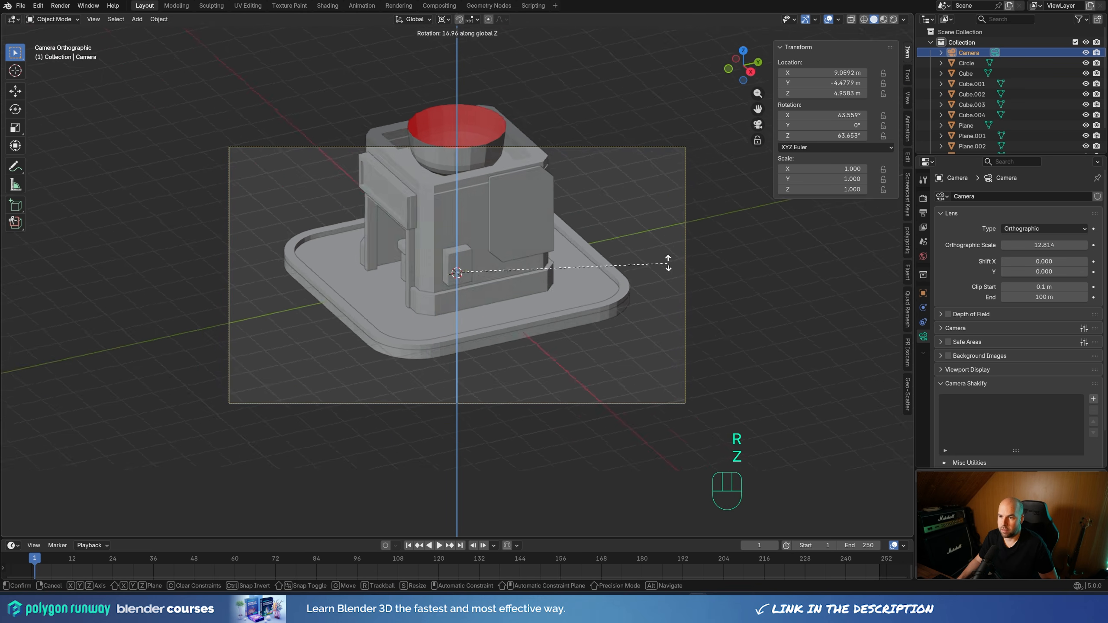
{"action": "key", "text": "Escape"}
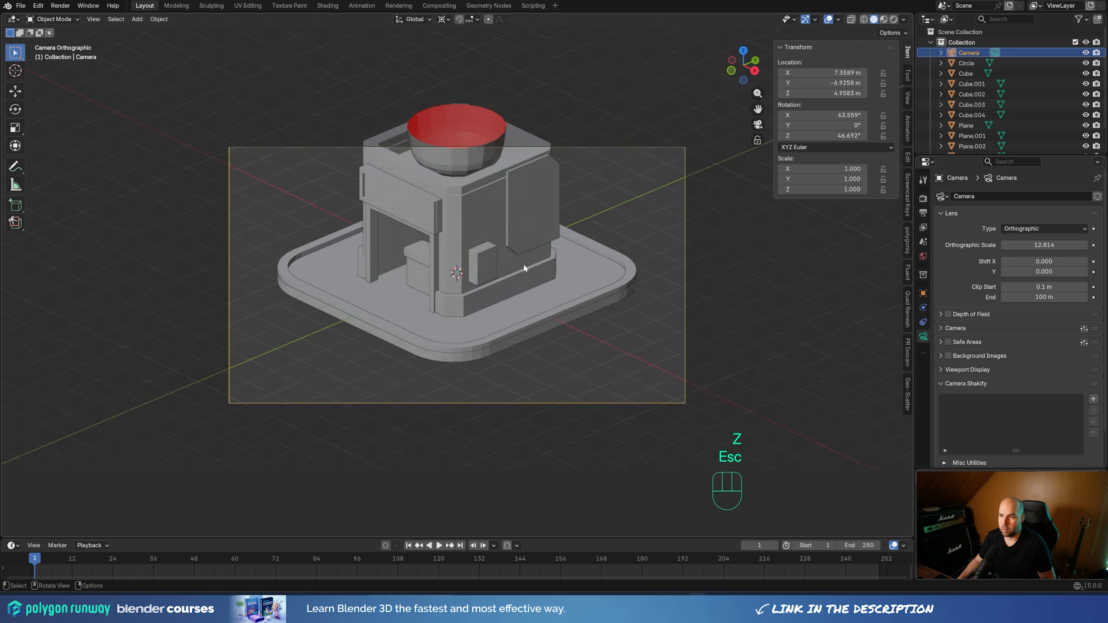
{"action": "scroll", "coordinate": [531, 268], "scroll_direction": "down", "scroll_amount": 2}
{"action": "middle_click_drag", "start_coordinate": [527, 262], "coordinate": [608, 317]}
{"action": "scroll", "coordinate": [531, 269], "scroll_direction": "down", "scroll_amount": 2}
{"action": "scroll", "coordinate": [512, 305], "scroll_direction": "down", "scroll_amount": 1}
{"action": "scroll", "coordinate": [513, 305], "scroll_direction": "down", "scroll_amount": 1}
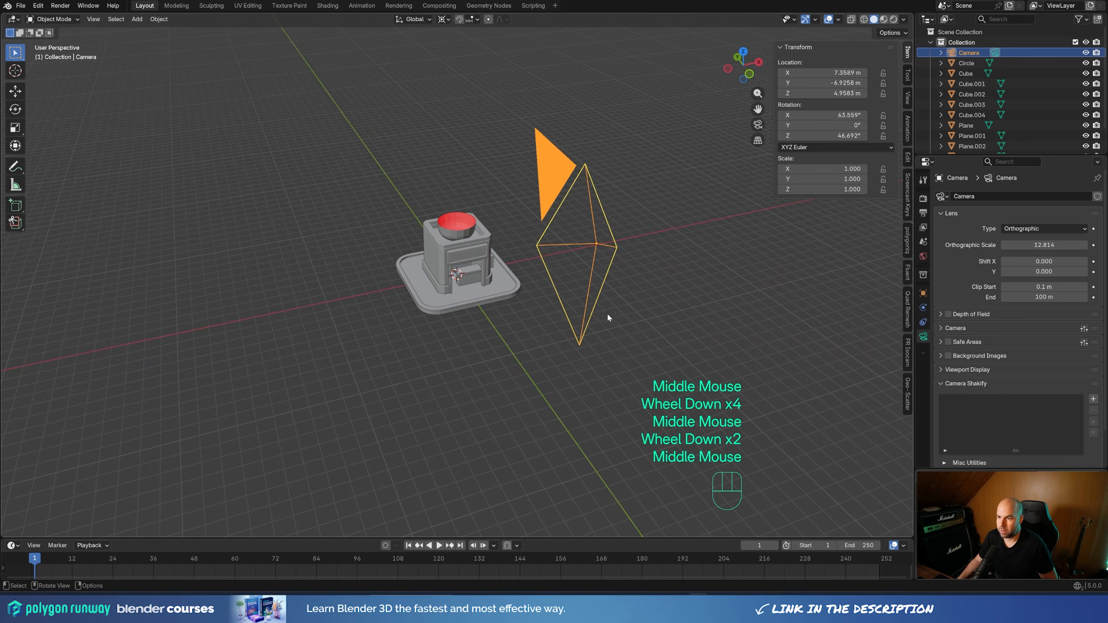
{"action": "key", "text": "r"}
{"action": "key", "text": "z"}
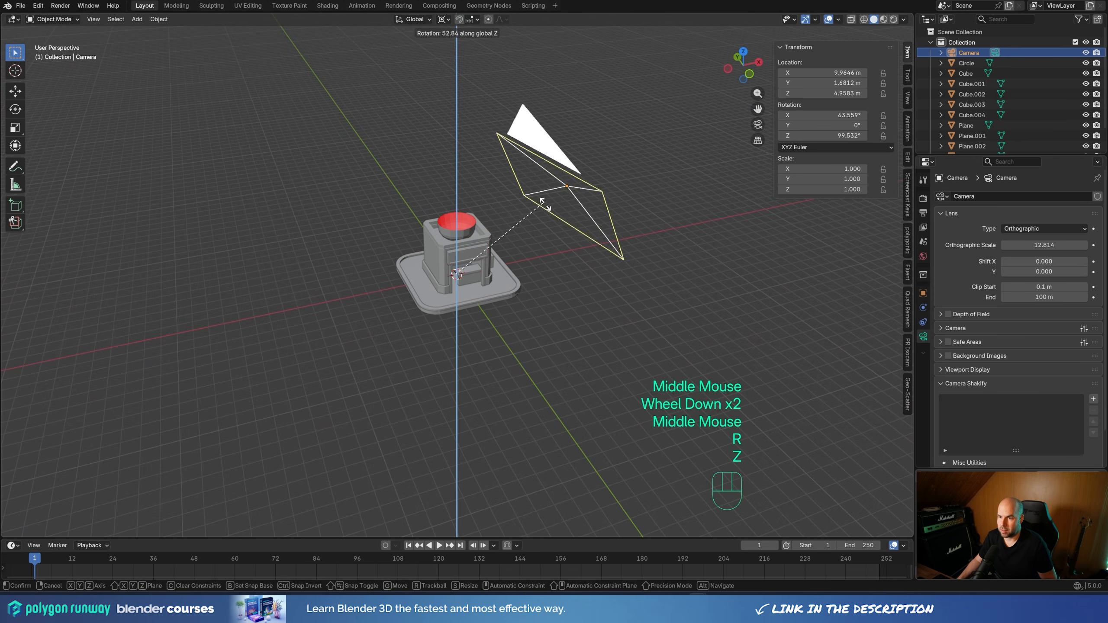
{"action": "key", "text": "Escape"}
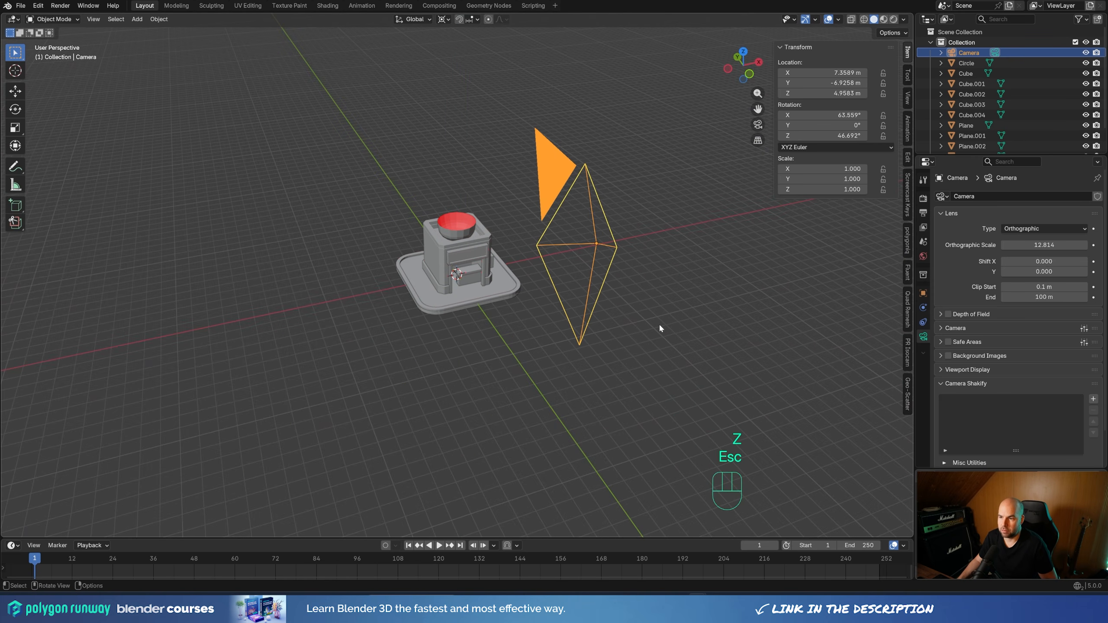
{"action": "key", "text": "r"}
{"action": "key", "text": "x"}
{"action": "key", "text": "r"}
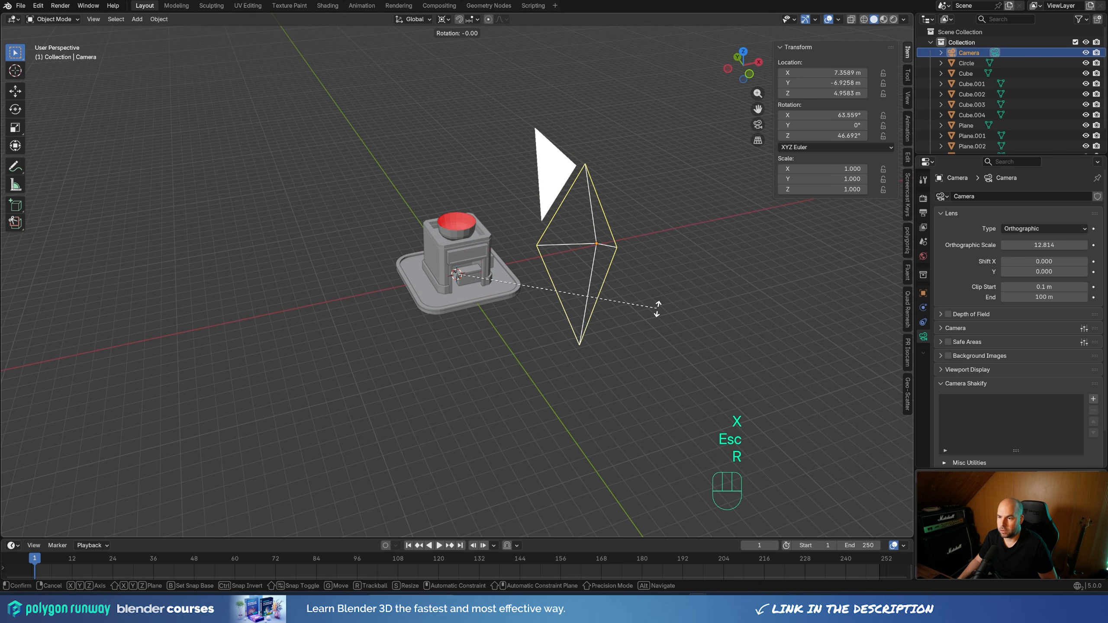
{"action": "key", "text": "x"}
{"action": "key", "text": "x"}
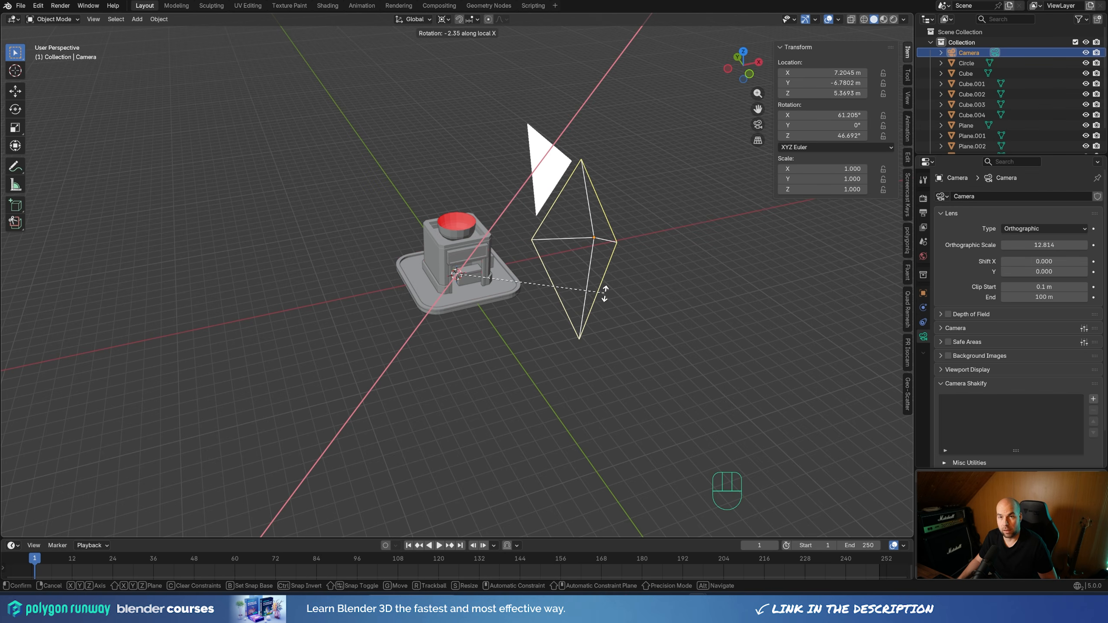
{"action": "right_click", "coordinate": [440, 94]}
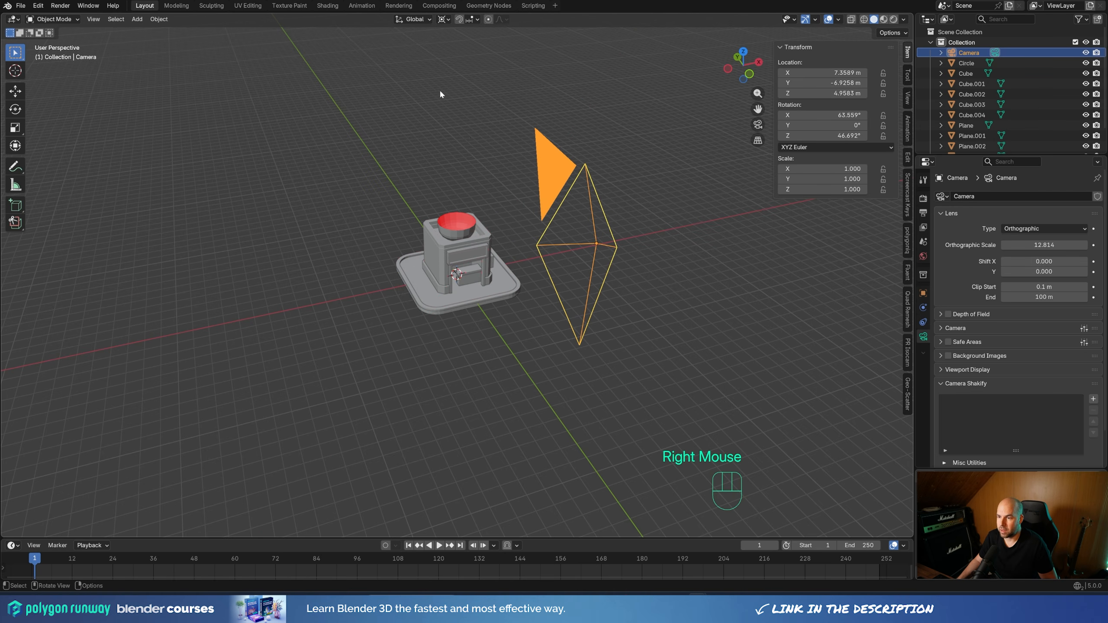
Look through the scene camera and rotate it about -11.6° around its local X axis for a steeper downward view
{"action": "key", "text": "KP_0"}
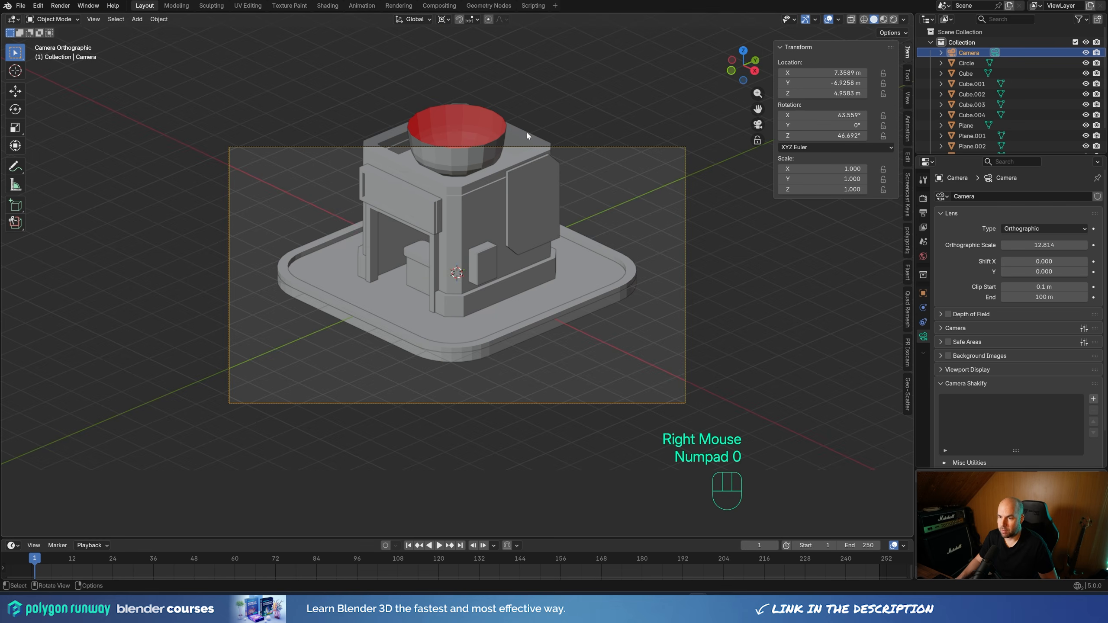
{"action": "key", "text": "r"}
{"action": "key", "text": "x"}
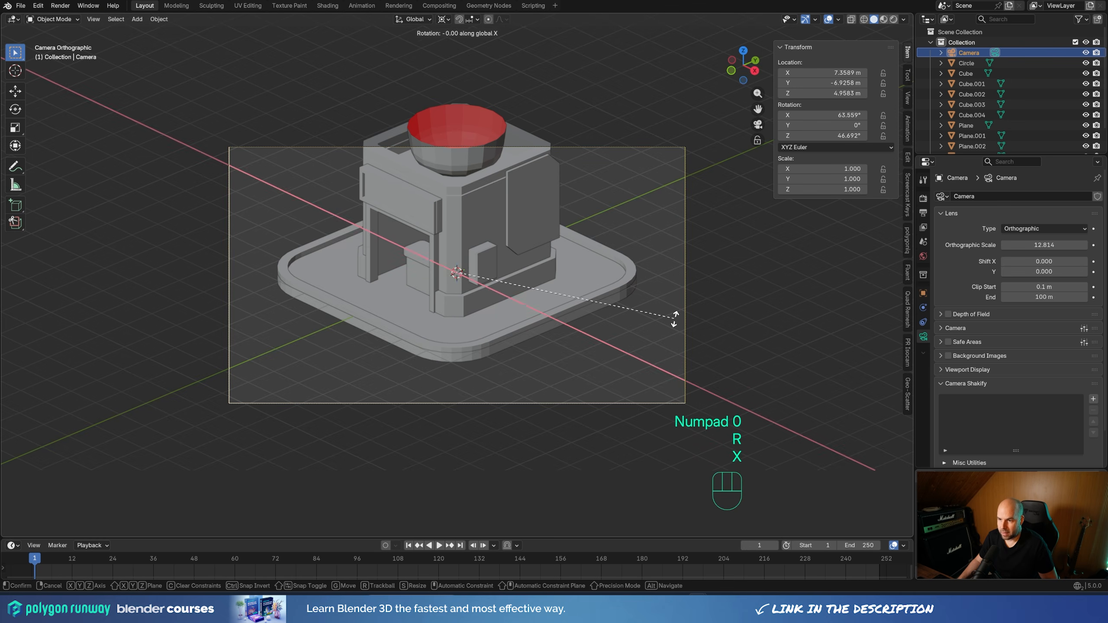
{"action": "key", "text": "x"}
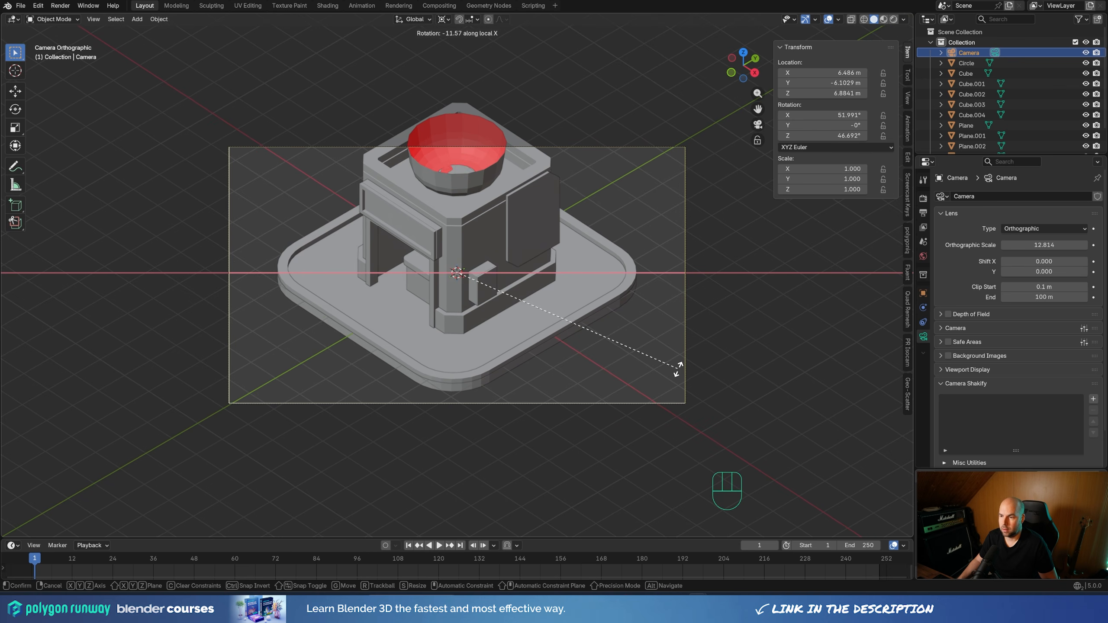
{"action": "left_click", "coordinate": [678, 369]}
Set the render output resolution to 1600 × 1200 px
{"action": "left_click", "coordinate": [923, 214]}
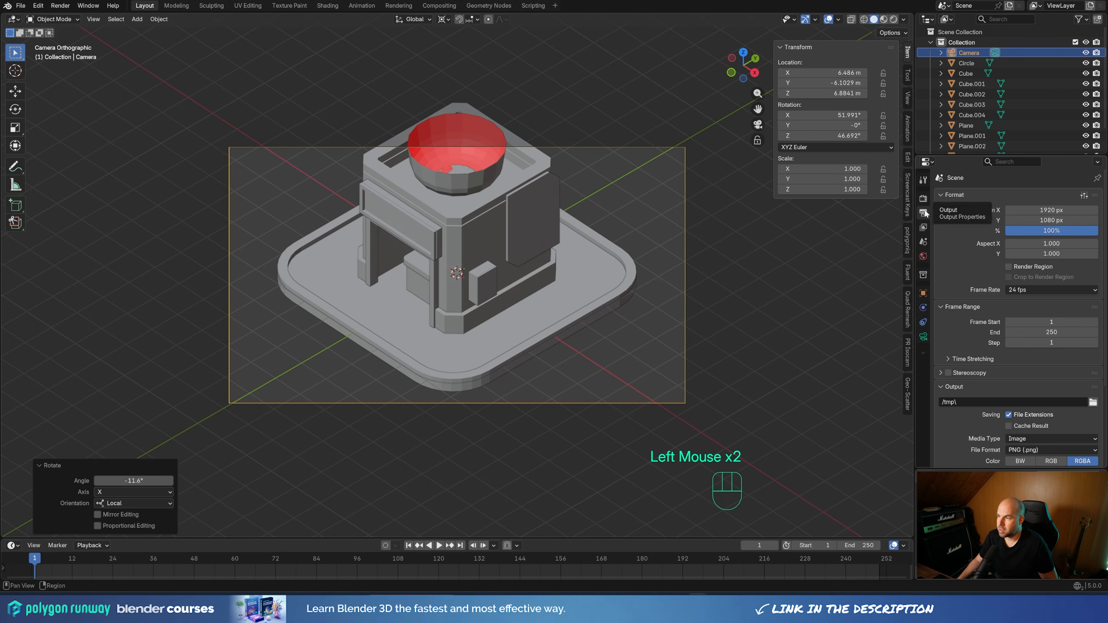
{"action": "left_click", "coordinate": [1054, 209]}
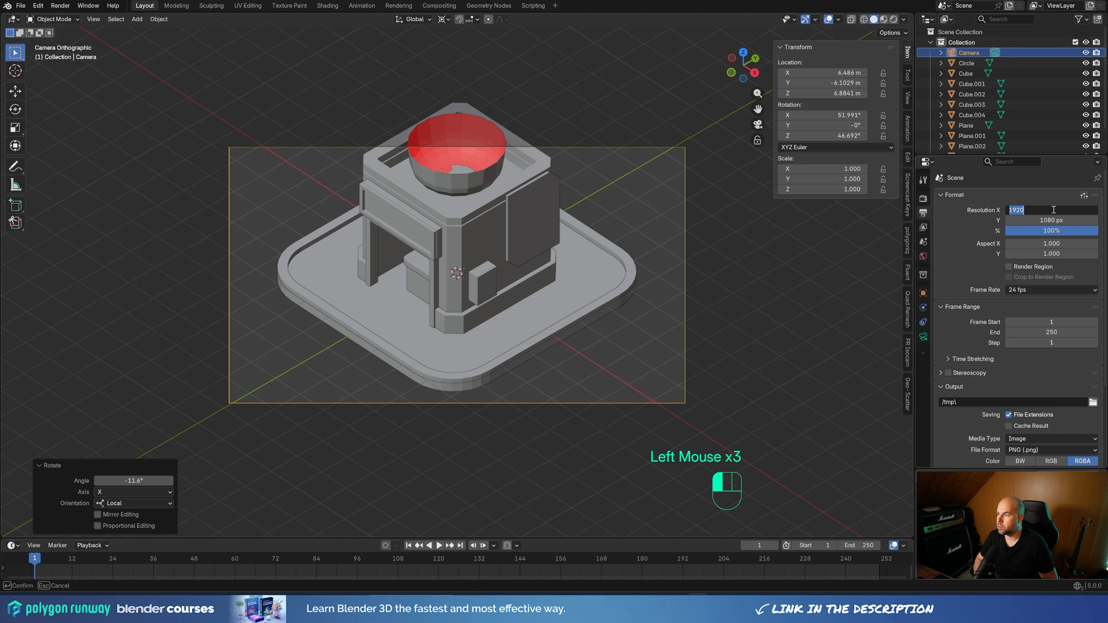
{"action": "type", "text": "1600"}
{"action": "key", "text": "Tab"}
{"action": "type", "text": "1200"}
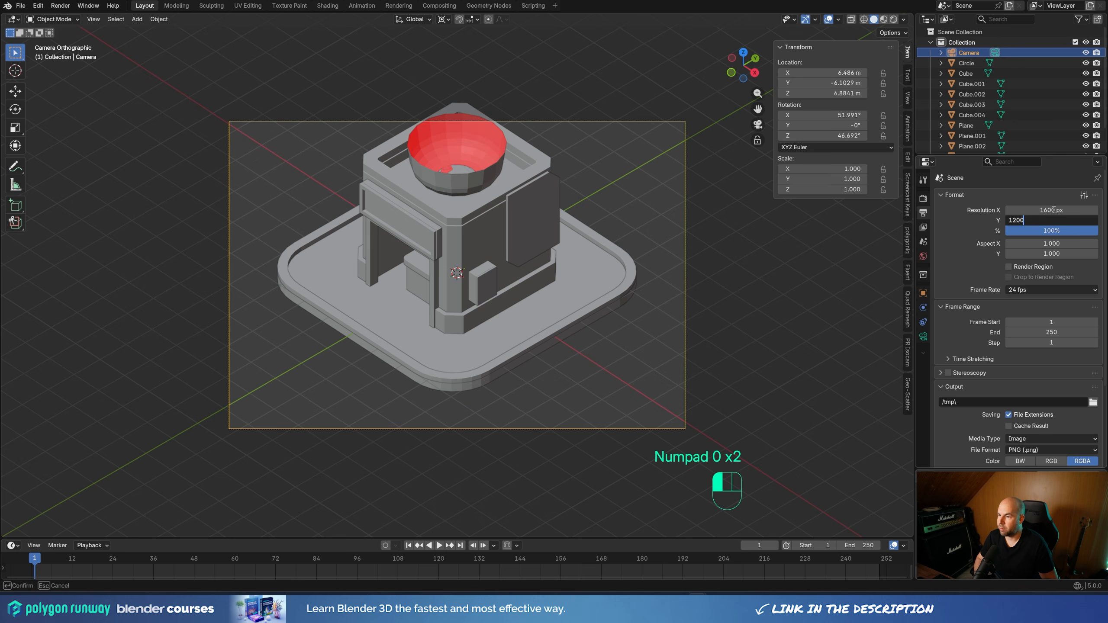
{"action": "key", "text": "Return"}
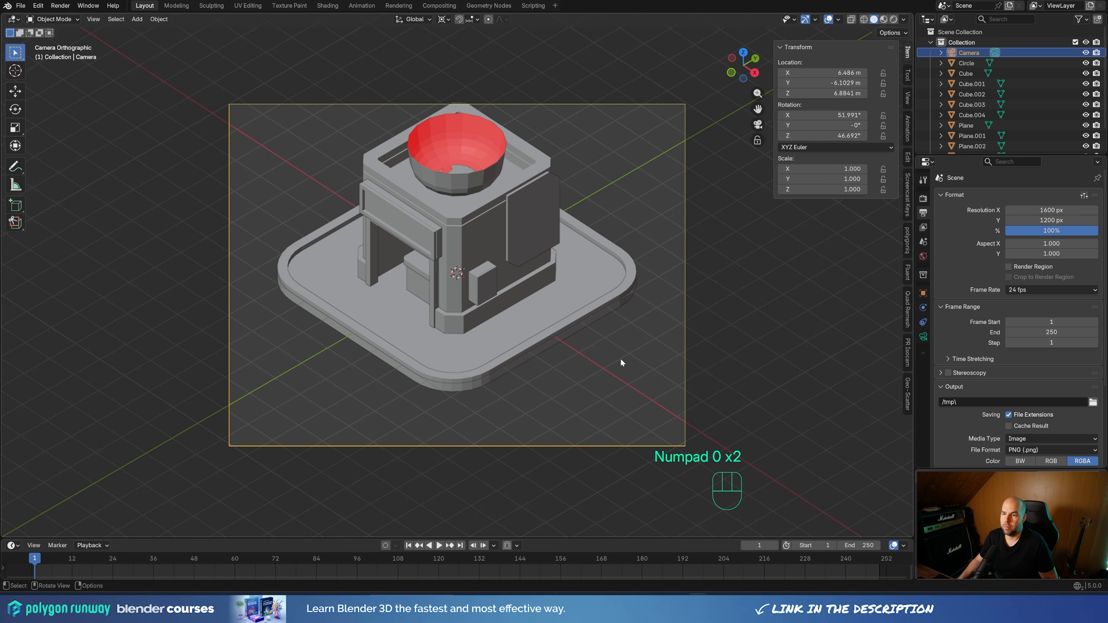
Move the camera up about 0.894 m along the global Z axis to centre the building in the frame
{"action": "key", "text": "g"}
{"action": "key", "text": "z"}
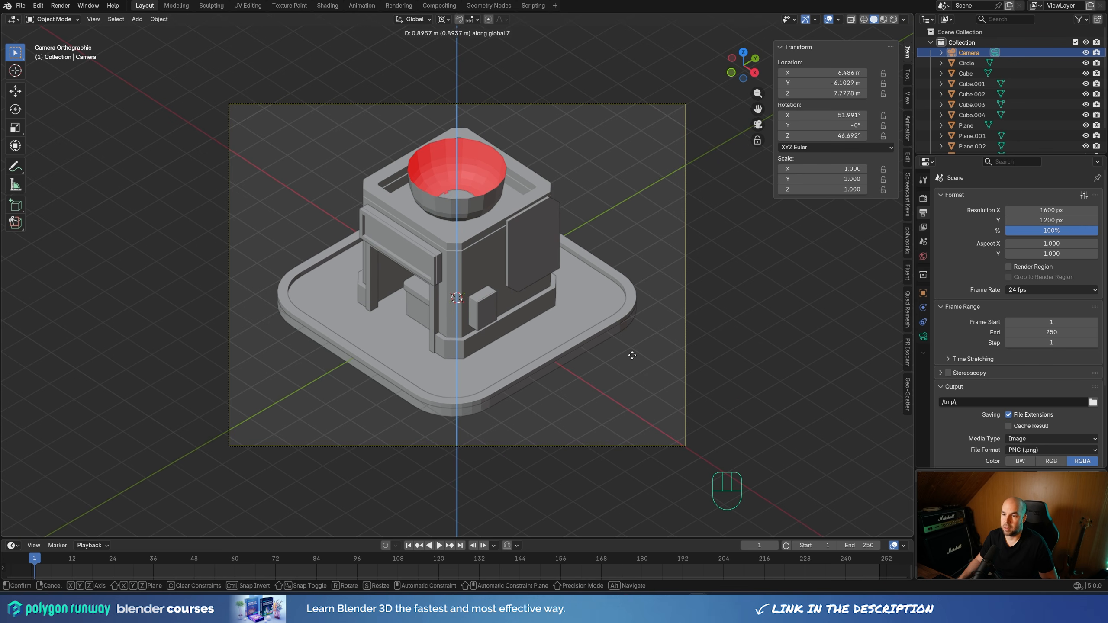
{"action": "left_click", "coordinate": [631, 355]}
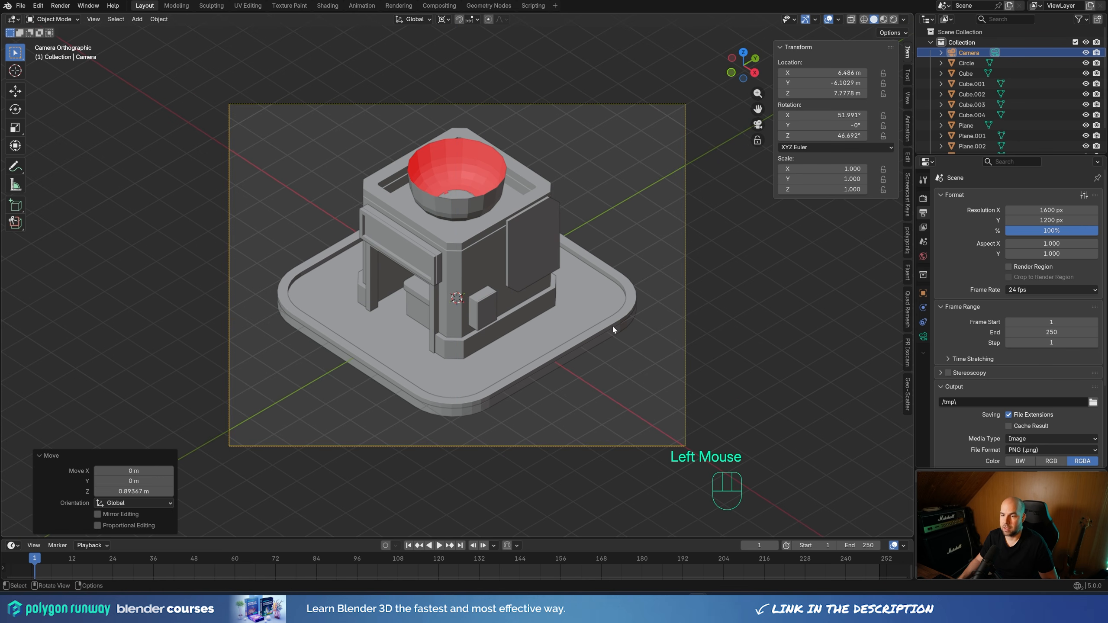
{"action": "scroll", "coordinate": [700, 292], "scroll_direction": "down", "scroll_amount": 3}
{"action": "scroll", "coordinate": [551, 321], "scroll_direction": "up", "scroll_amount": 3}
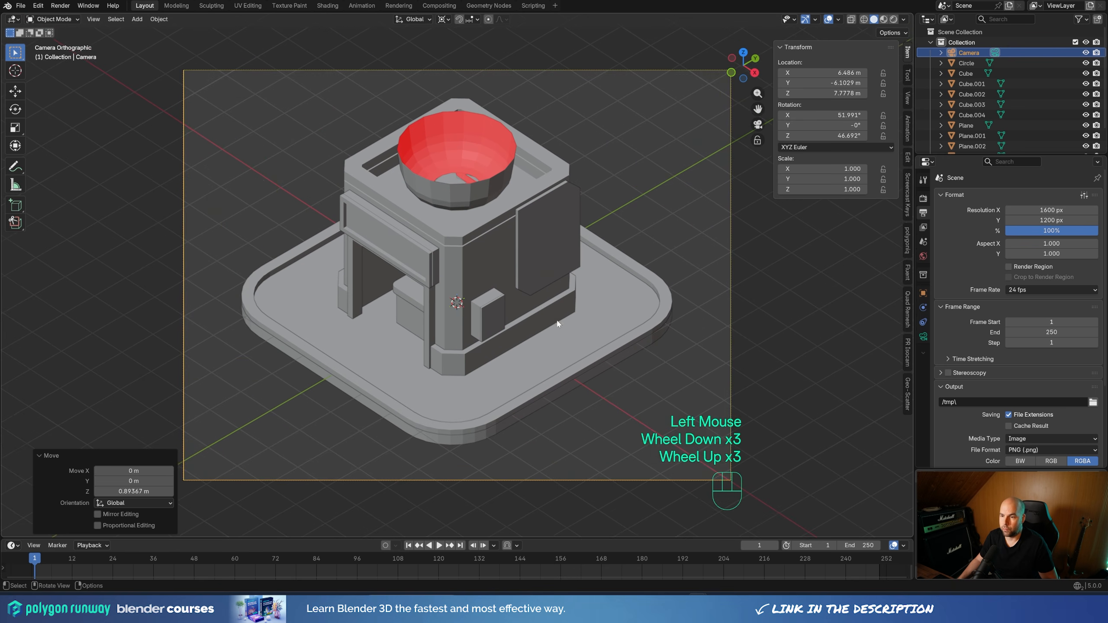
{"action": "middle_click_drag", "start_coordinate": [584, 316], "coordinate": [602, 313], "text": "shift"}
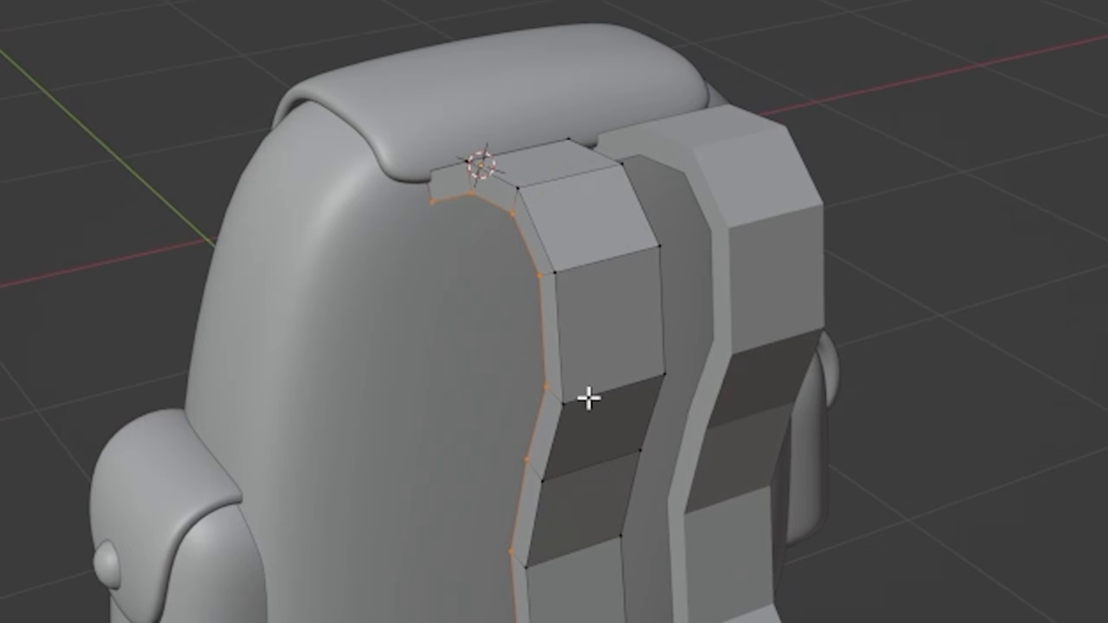
{"action": "left_click", "coordinate": [606, 388], "text": "alt"}
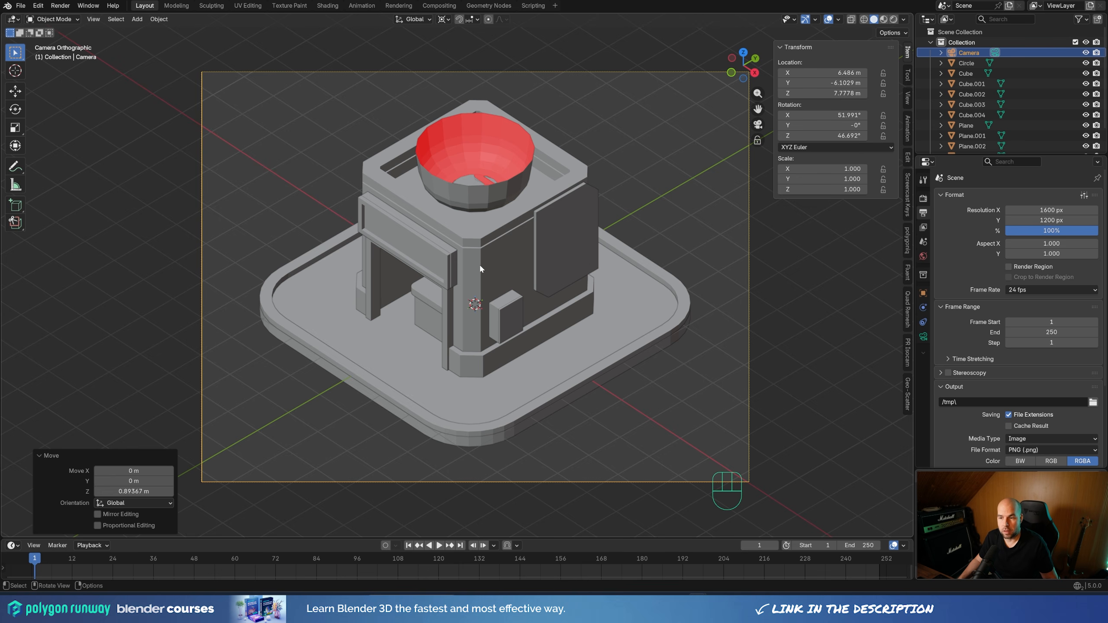
Add a Bevel modifier with 2 segments to the building's main body
{"action": "middle_click_drag", "start_coordinate": [481, 268], "coordinate": [488, 279]}
{"action": "scroll", "coordinate": [491, 285], "scroll_direction": "down", "scroll_amount": 2}
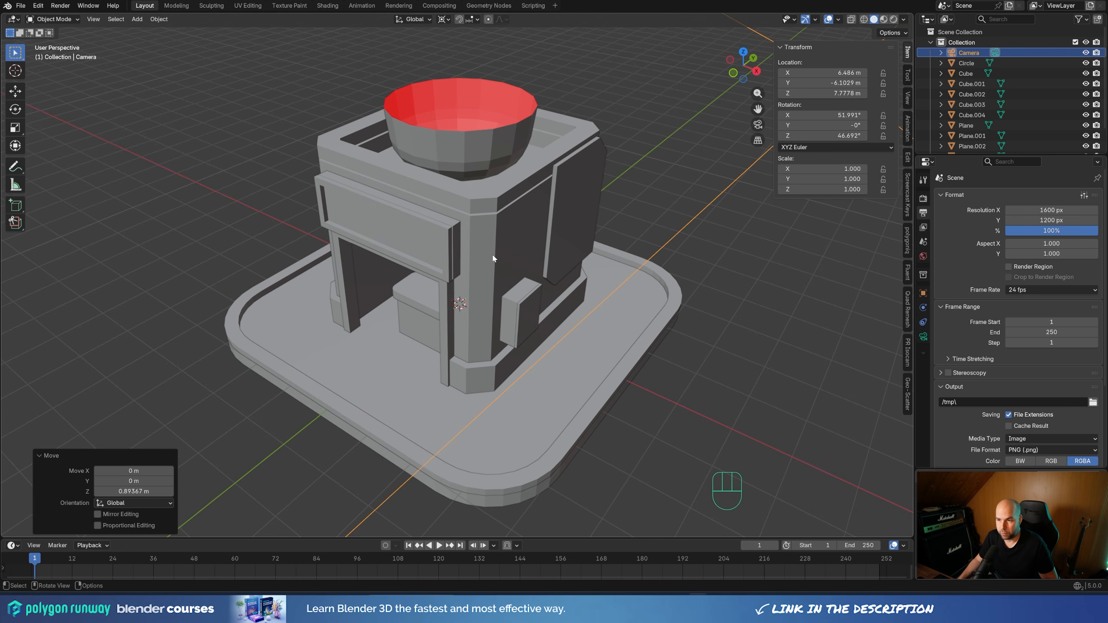
{"action": "left_click", "coordinate": [484, 219]}
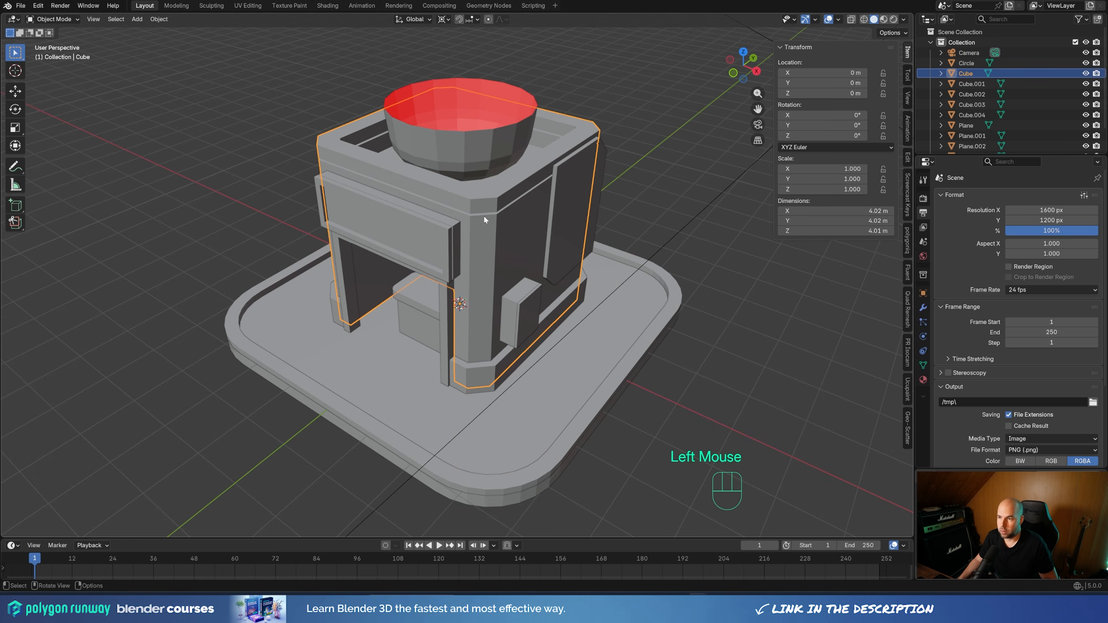
{"action": "left_click", "coordinate": [923, 307]}
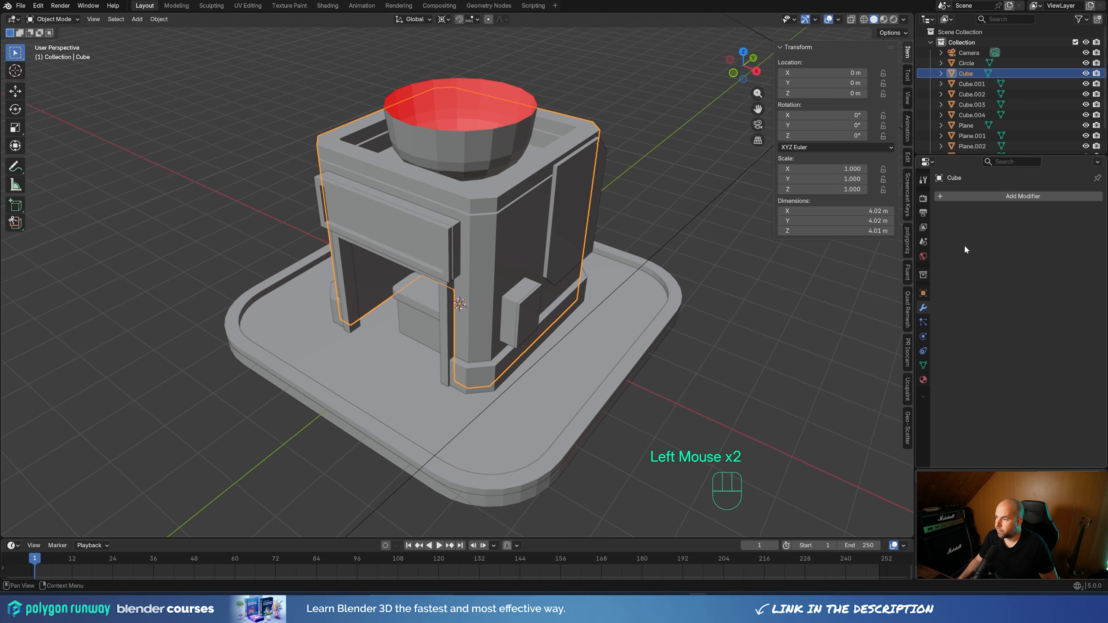
{"action": "left_click", "coordinate": [999, 197]}
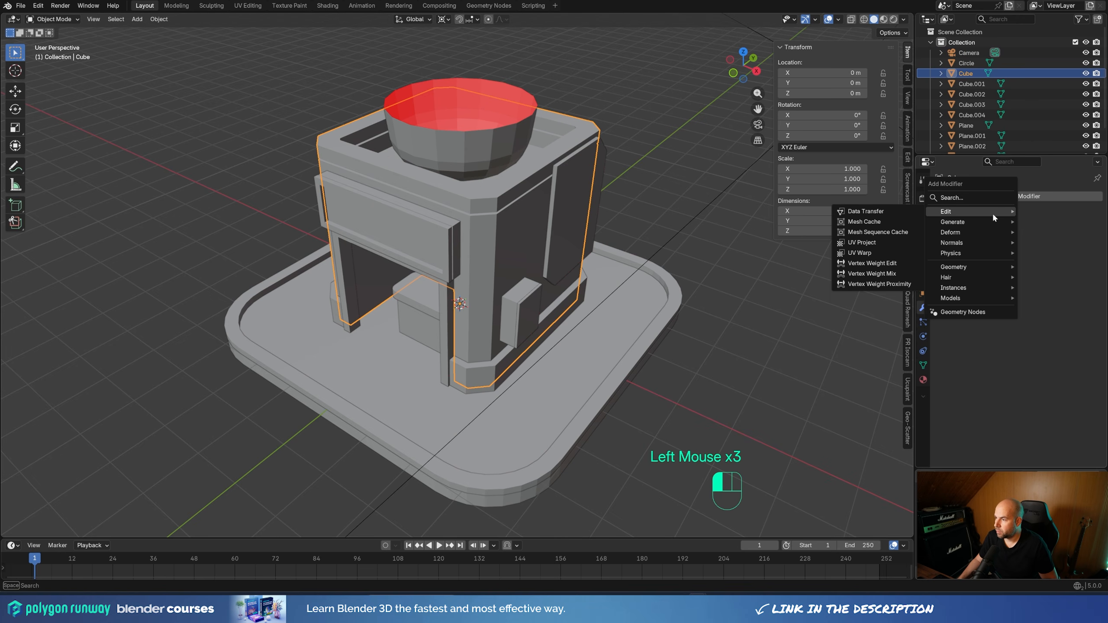
{"action": "mouse_move", "coordinate": [991, 224]}
{"action": "left_click", "coordinate": [854, 242]}
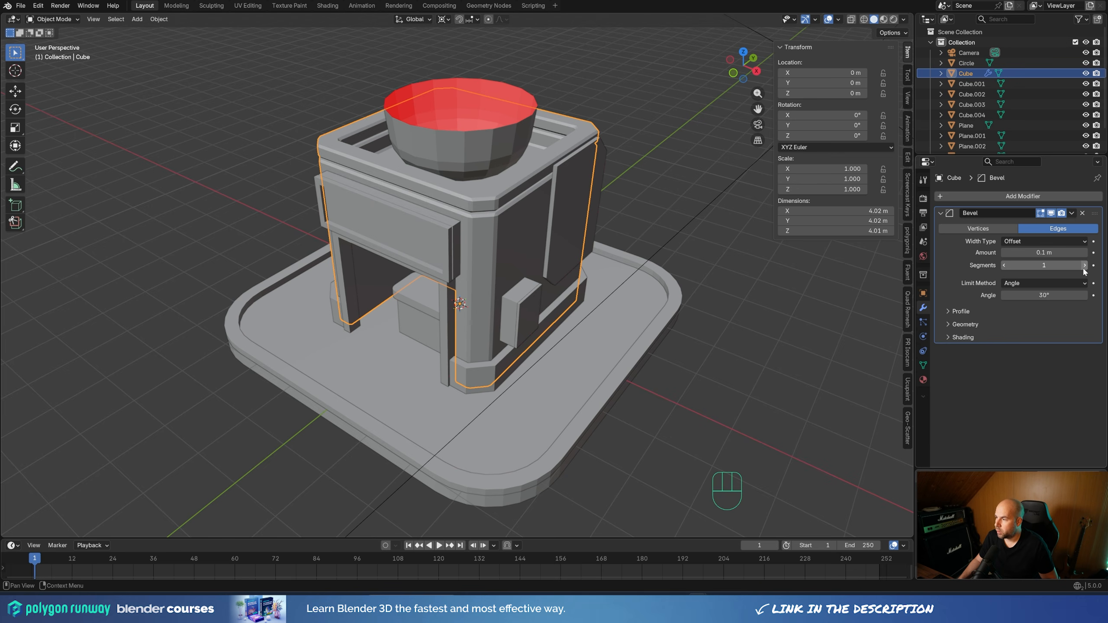
{"action": "left_click", "coordinate": [1085, 265]}
Reduce the building body's bevel amount to 0.013 m
{"action": "scroll", "coordinate": [547, 175], "scroll_direction": "up", "scroll_amount": 3}
{"action": "middle_click_drag", "start_coordinate": [547, 175], "coordinate": [584, 216], "text": "shift"}
{"action": "left_click_drag", "start_coordinate": [1042, 252], "coordinate": [1021, 252], "text": "shift"}
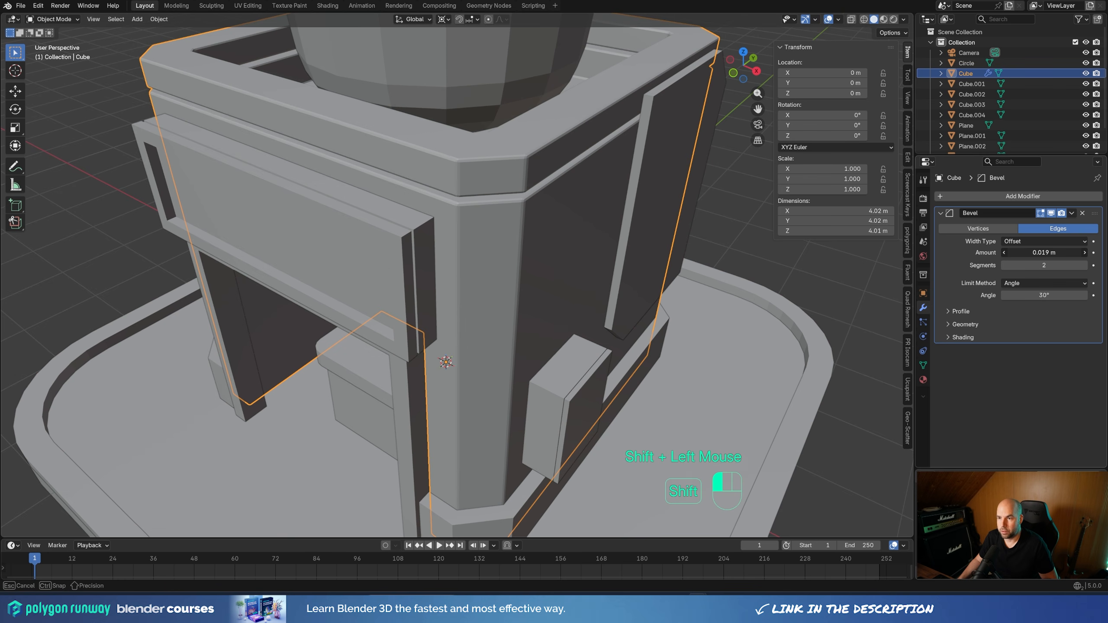
{"action": "left_click_drag", "start_coordinate": [1044, 253], "coordinate": [1035, 252], "text": "shift"}
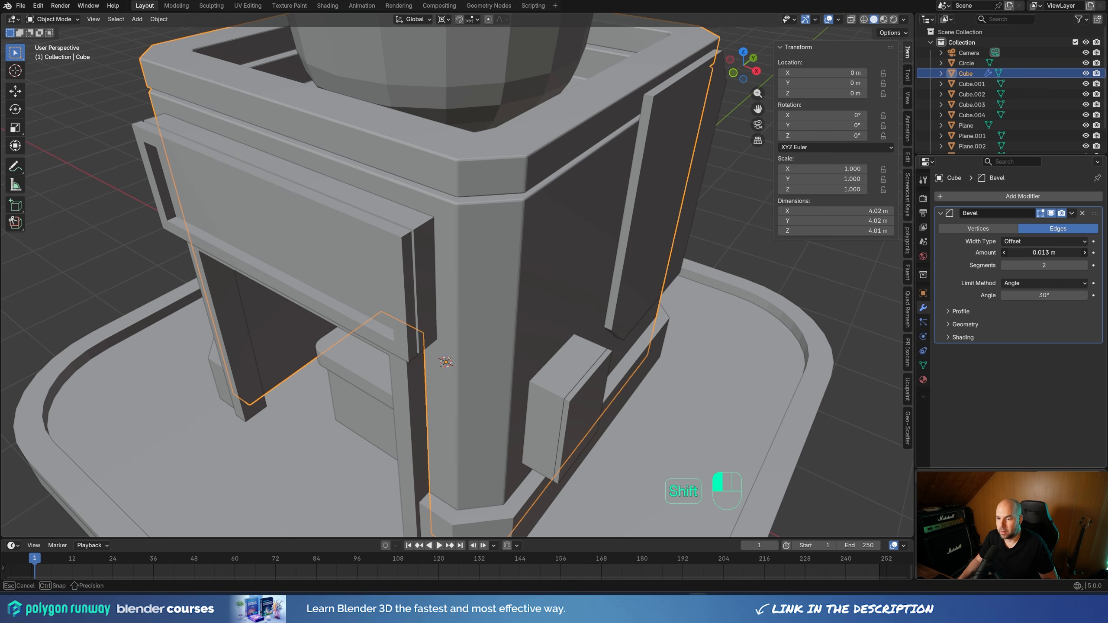
Set the Bevel modifier's outer miter to Arc in its geometry settings
{"action": "left_click", "coordinate": [949, 324]}
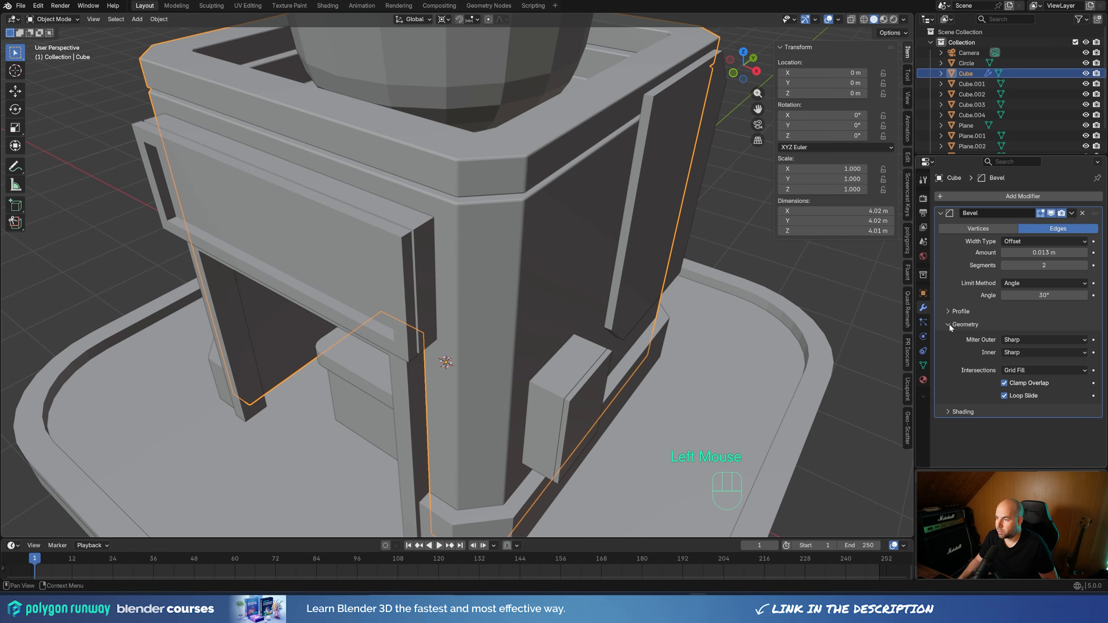
{"action": "left_click", "coordinate": [1031, 339]}
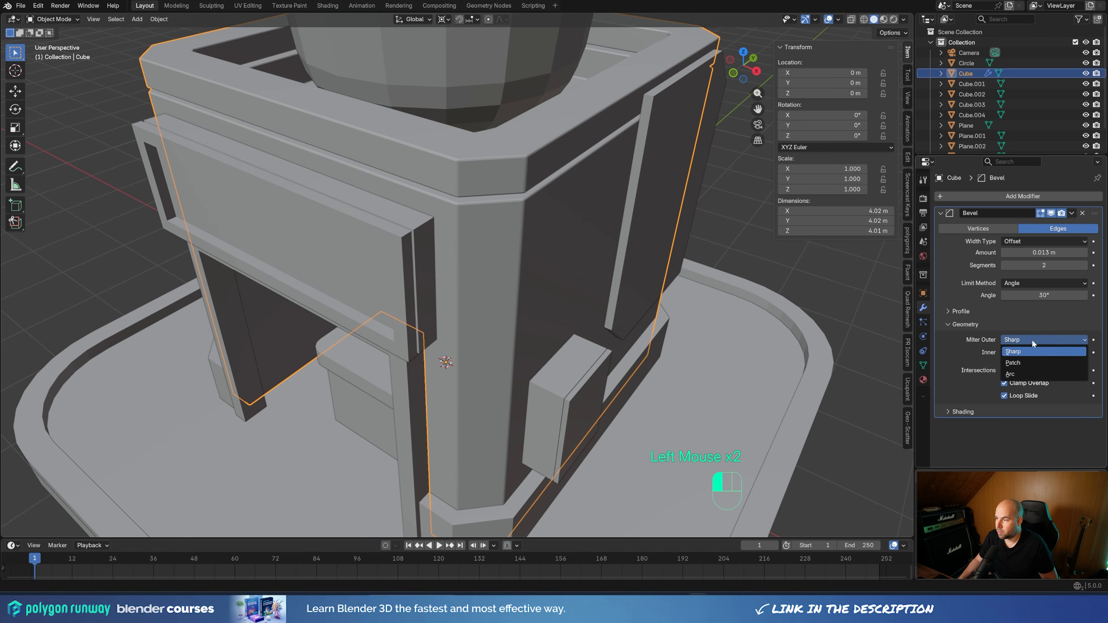
{"action": "left_click", "coordinate": [1013, 373]}
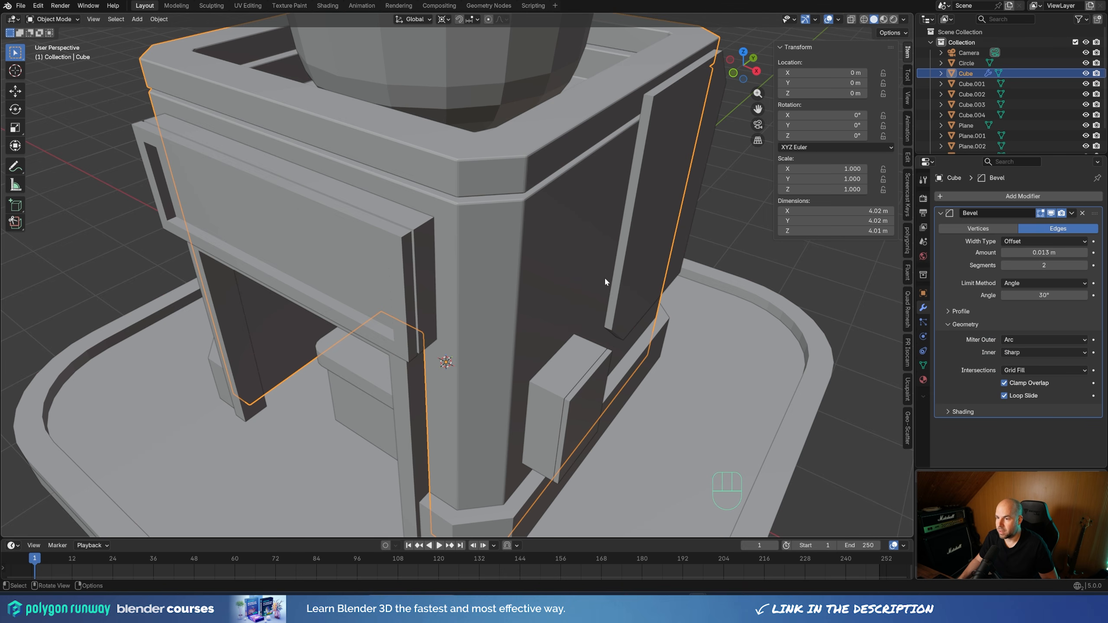
Isolate the building body in local view and examine the bevel at the upper corner of its wall opening
{"action": "key", "text": "KP_Divide"}
{"action": "middle_click_drag", "start_coordinate": [682, 307], "coordinate": [402, 255]}
{"action": "middle_click_drag", "start_coordinate": [384, 253], "coordinate": [486, 239], "text": "shift"}
{"action": "scroll", "coordinate": [486, 240], "scroll_direction": "up", "scroll_amount": 3}
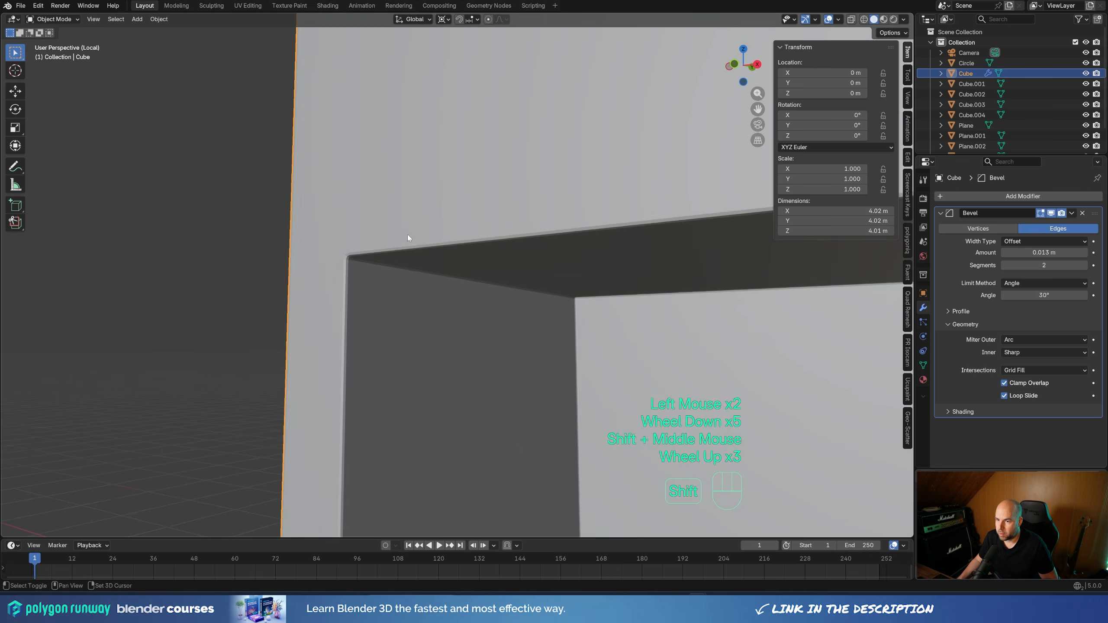
{"action": "middle_click_drag", "start_coordinate": [407, 235], "coordinate": [477, 262], "text": "shift"}
{"action": "scroll", "coordinate": [477, 262], "scroll_direction": "up", "scroll_amount": 1}
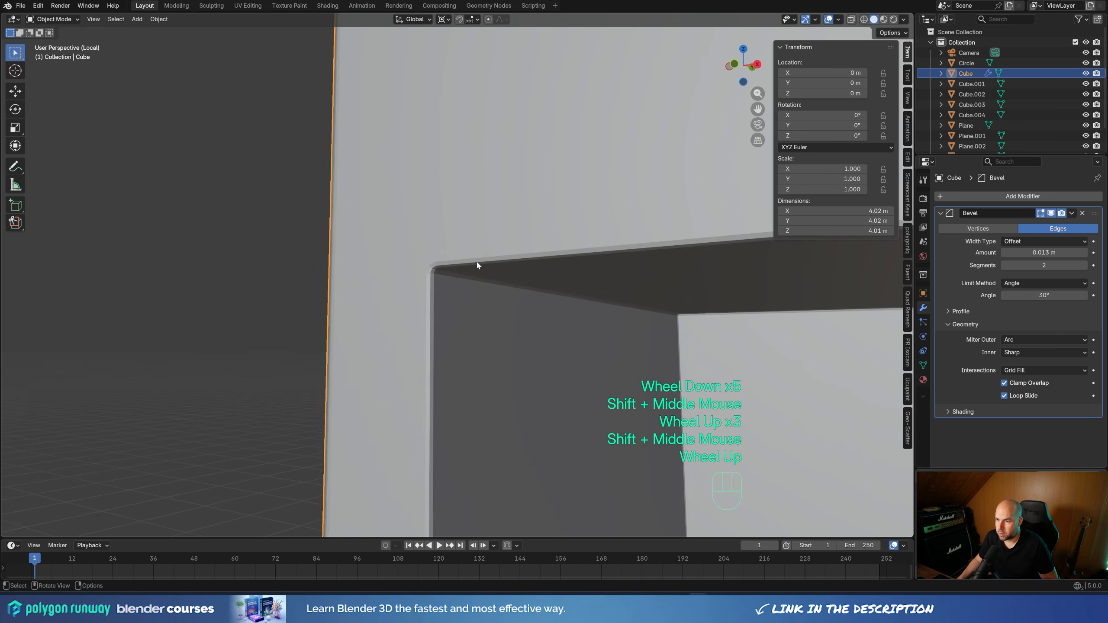
{"action": "scroll", "coordinate": [477, 265], "scroll_direction": "up", "scroll_amount": 4}
{"action": "scroll", "coordinate": [450, 254], "scroll_direction": "down", "scroll_amount": 1}
{"action": "left_click", "coordinate": [426, 255]}
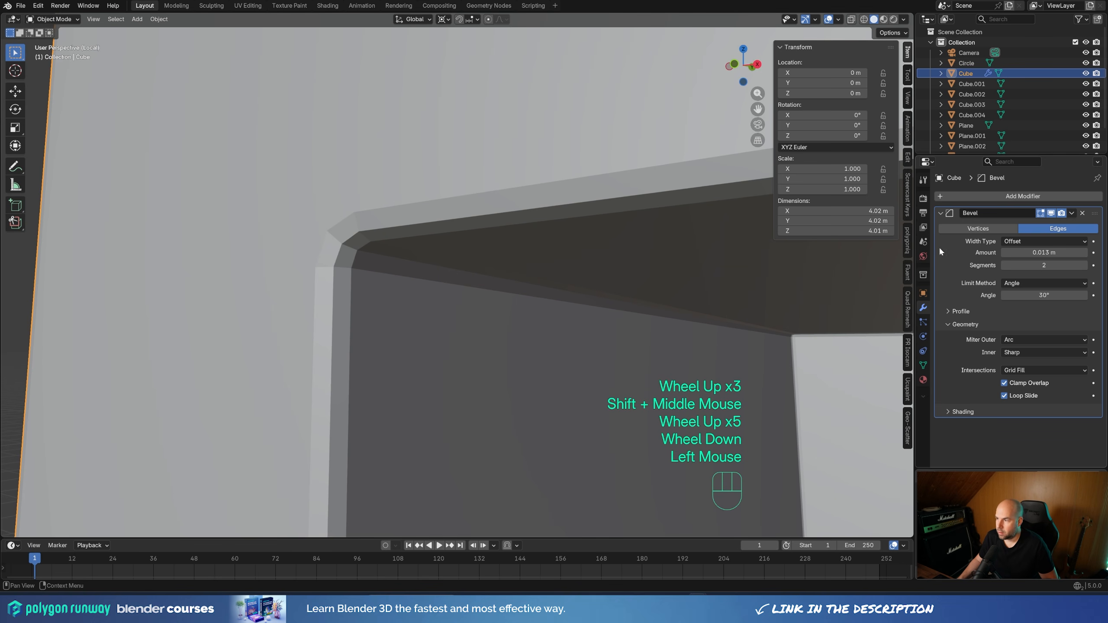
Switch the outer miter to Sharp to compare the opening's corner, and set it back to Arc
{"action": "left_click", "coordinate": [1020, 340]}
{"action": "left_click", "coordinate": [1020, 354]}
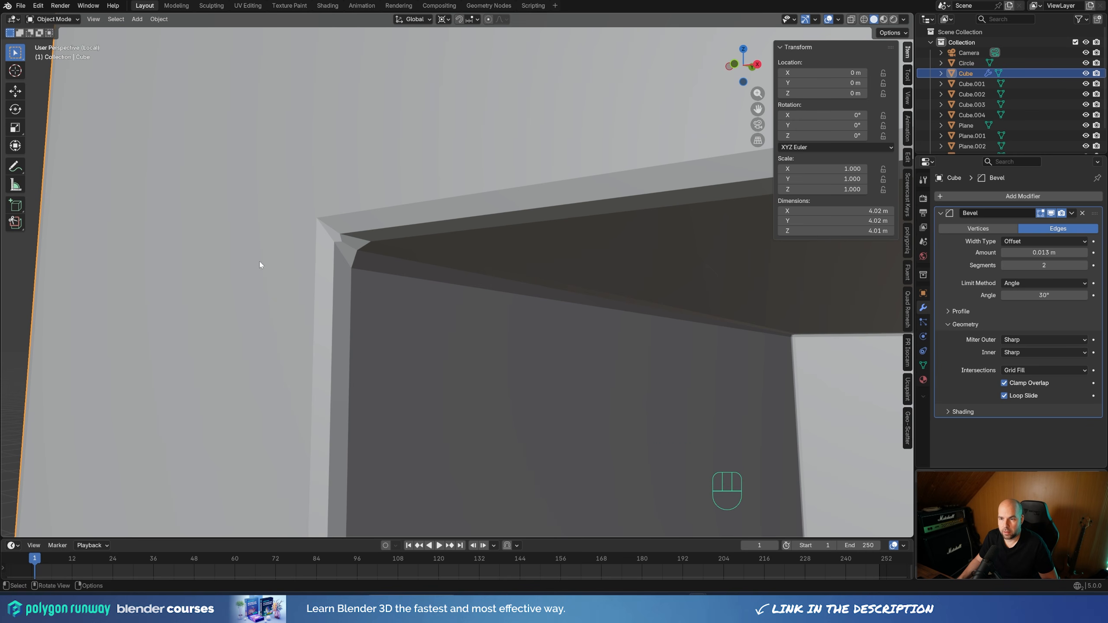
{"action": "scroll", "coordinate": [394, 283], "scroll_direction": "down", "scroll_amount": 2}
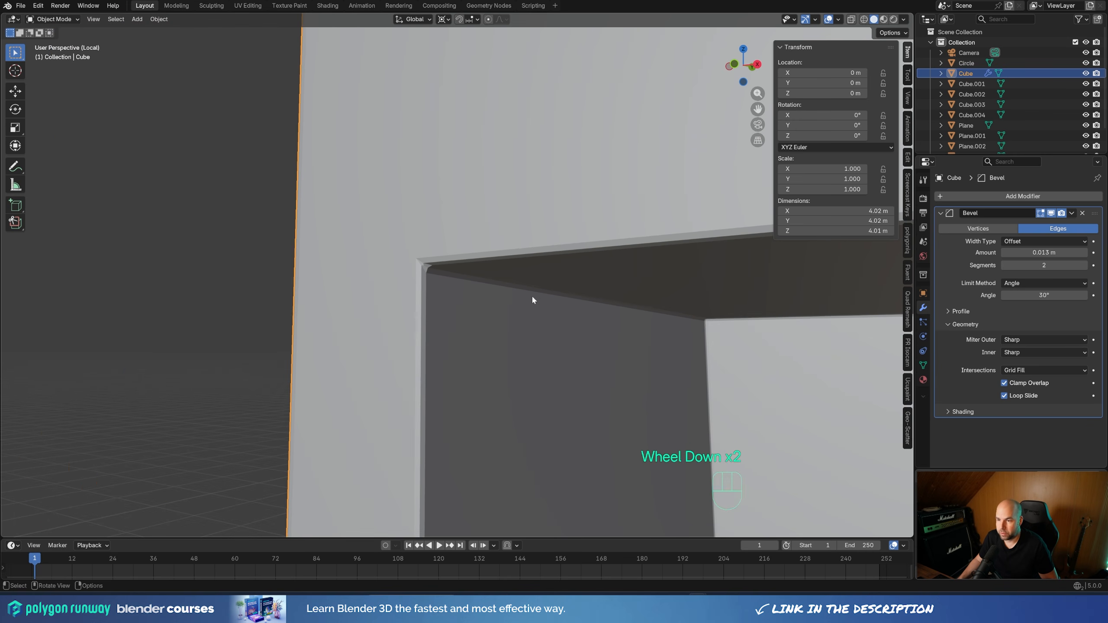
{"action": "scroll", "coordinate": [602, 281], "scroll_direction": "up", "scroll_amount": 1}
{"action": "scroll", "coordinate": [614, 281], "scroll_direction": "up", "scroll_amount": 1}
{"action": "left_click", "coordinate": [1038, 340]}
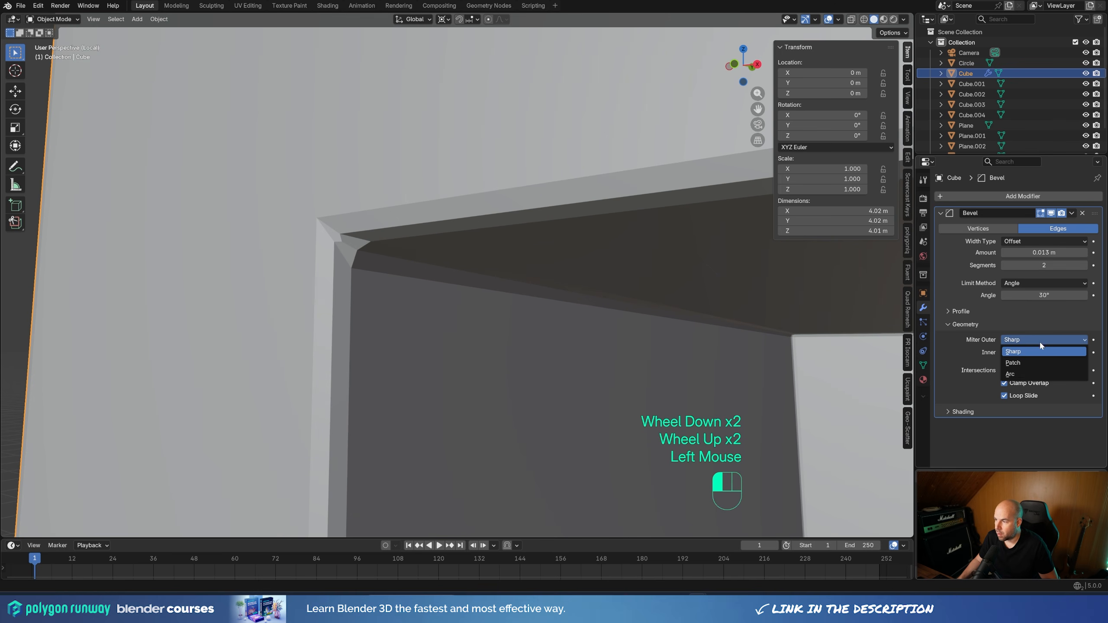
{"action": "left_click", "coordinate": [1025, 374]}
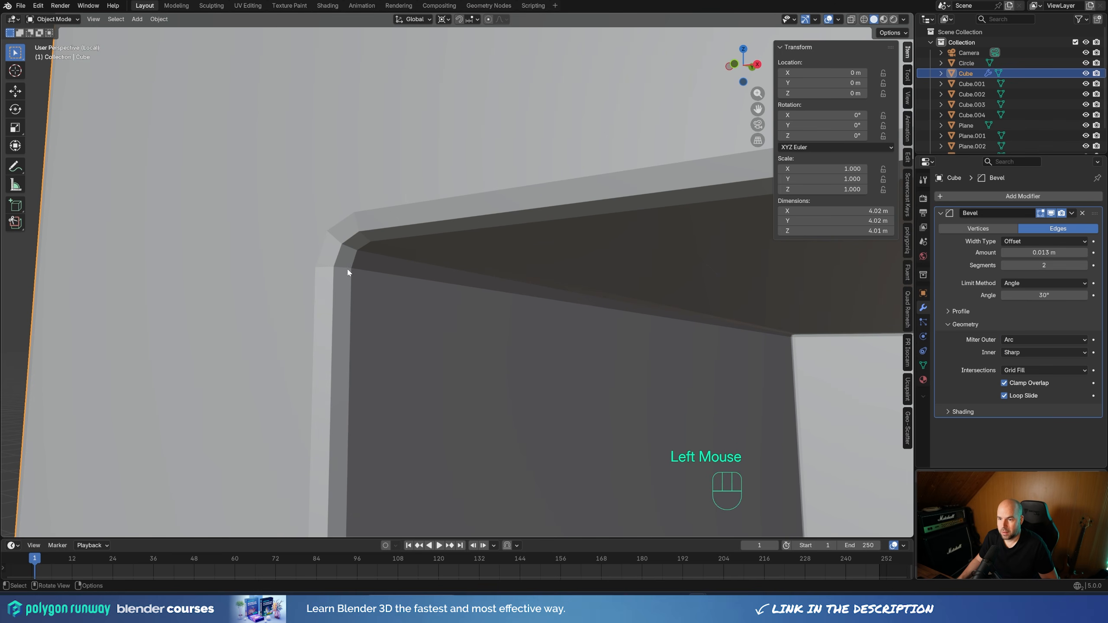
{"action": "scroll", "coordinate": [348, 291], "scroll_direction": "down", "scroll_amount": 3}
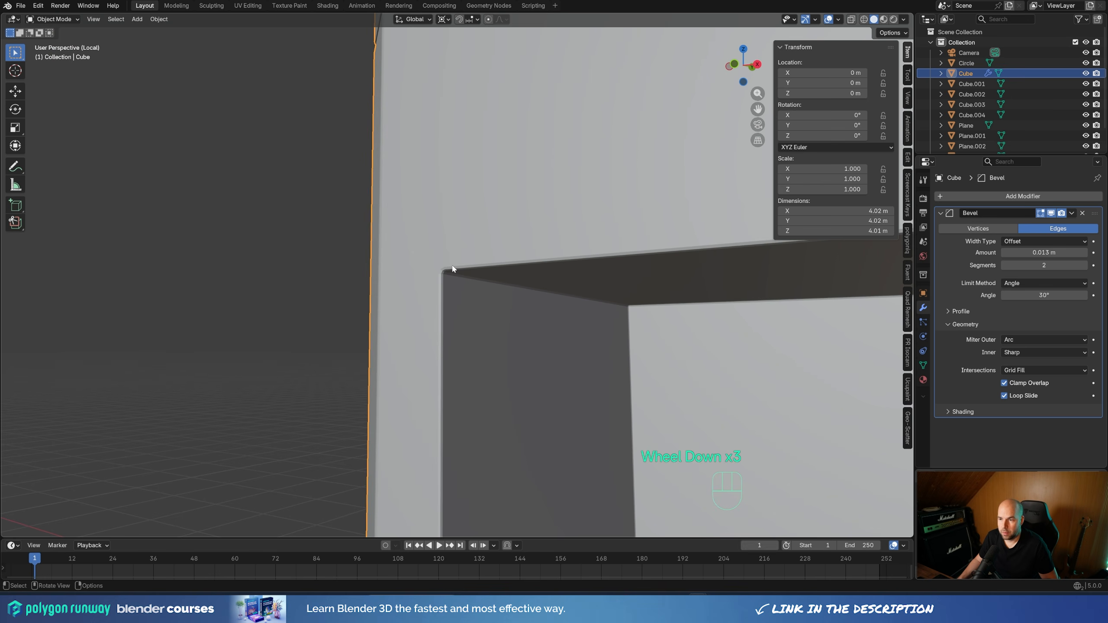
Turn on Harden Normals in the building body's Bevel shading settings, and leave local view
{"action": "middle_click_drag", "start_coordinate": [588, 309], "coordinate": [355, 284], "text": "shift"}
{"action": "scroll", "coordinate": [356, 281], "scroll_direction": "down", "scroll_amount": 4}
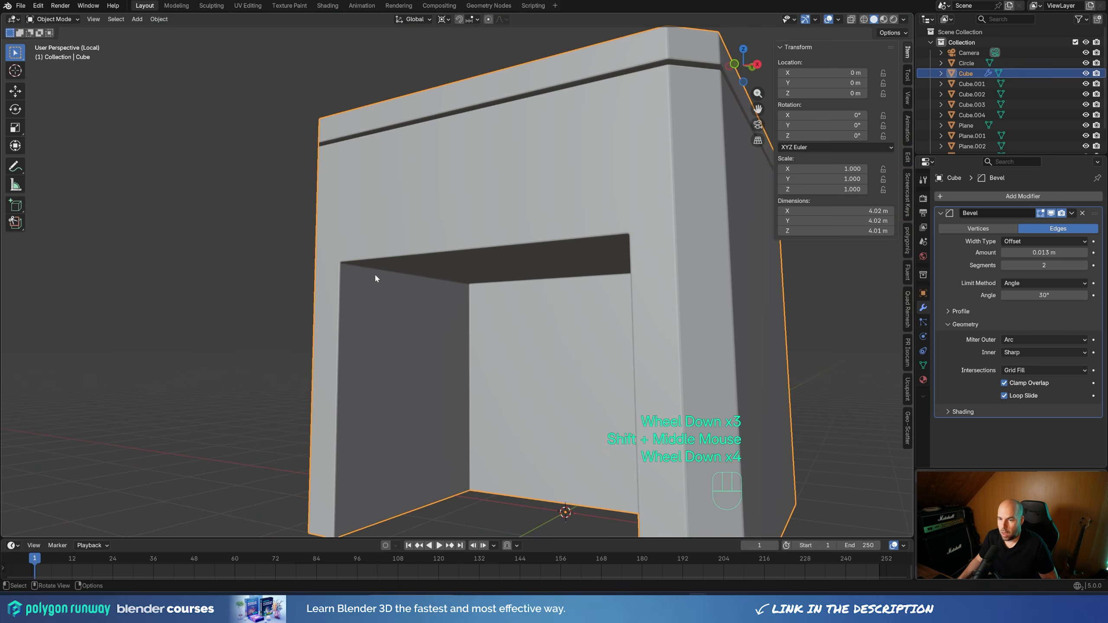
{"action": "middle_click_drag", "start_coordinate": [433, 278], "coordinate": [507, 304]}
{"action": "scroll", "coordinate": [549, 282], "scroll_direction": "down", "scroll_amount": 1}
{"action": "scroll", "coordinate": [507, 304], "scroll_direction": "down", "scroll_amount": 1}
{"action": "scroll", "coordinate": [507, 304], "scroll_direction": "down", "scroll_amount": 1}
{"action": "left_click", "coordinate": [949, 411]}
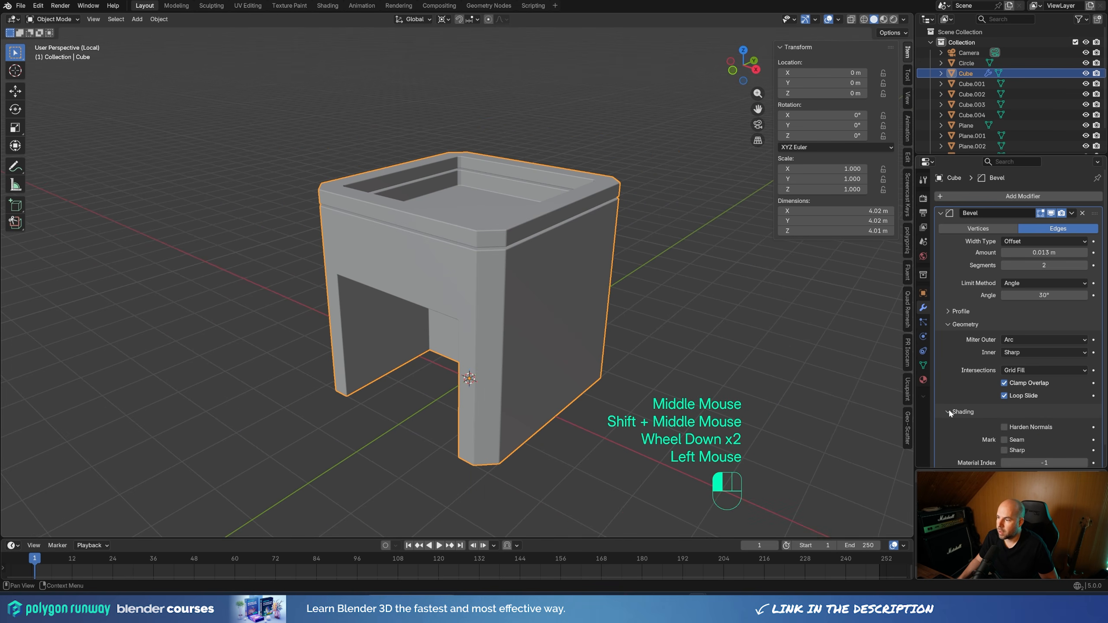
{"action": "scroll", "coordinate": [948, 409], "scroll_direction": "down", "scroll_amount": 3}
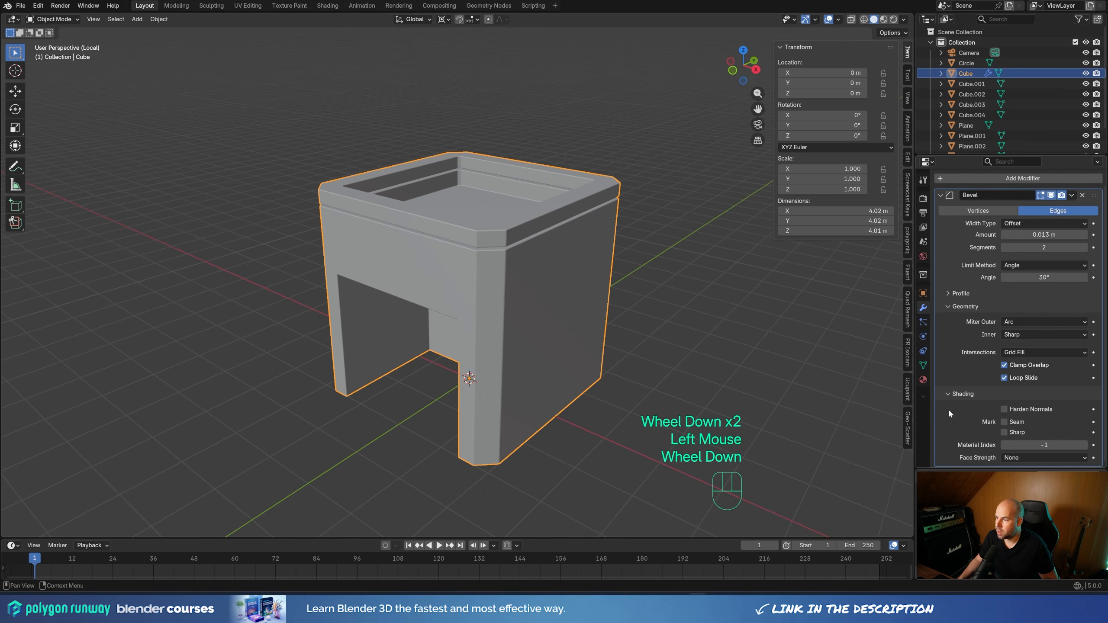
{"action": "left_click", "coordinate": [1017, 410]}
{"action": "scroll", "coordinate": [544, 248], "scroll_direction": "up", "scroll_amount": 4}
{"action": "middle_click_drag", "start_coordinate": [544, 248], "coordinate": [468, 183], "text": "shift"}
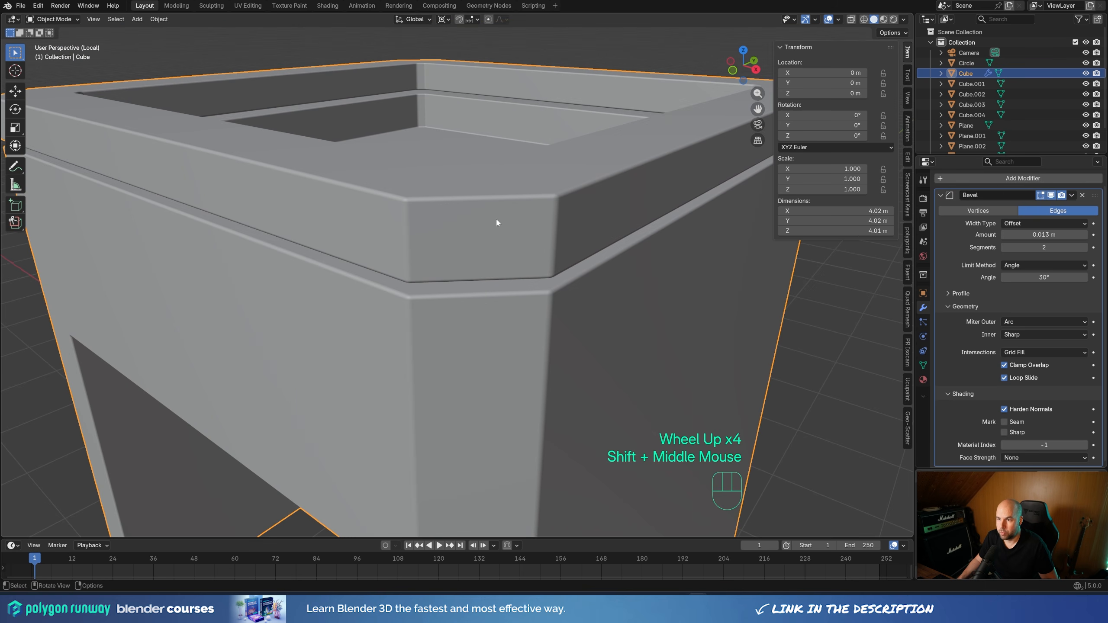
{"action": "key", "text": "ctrl+z"}
{"action": "scroll", "coordinate": [505, 258], "scroll_direction": "down", "scroll_amount": 2}
{"action": "scroll", "coordinate": [606, 292], "scroll_direction": "up", "scroll_amount": 1}
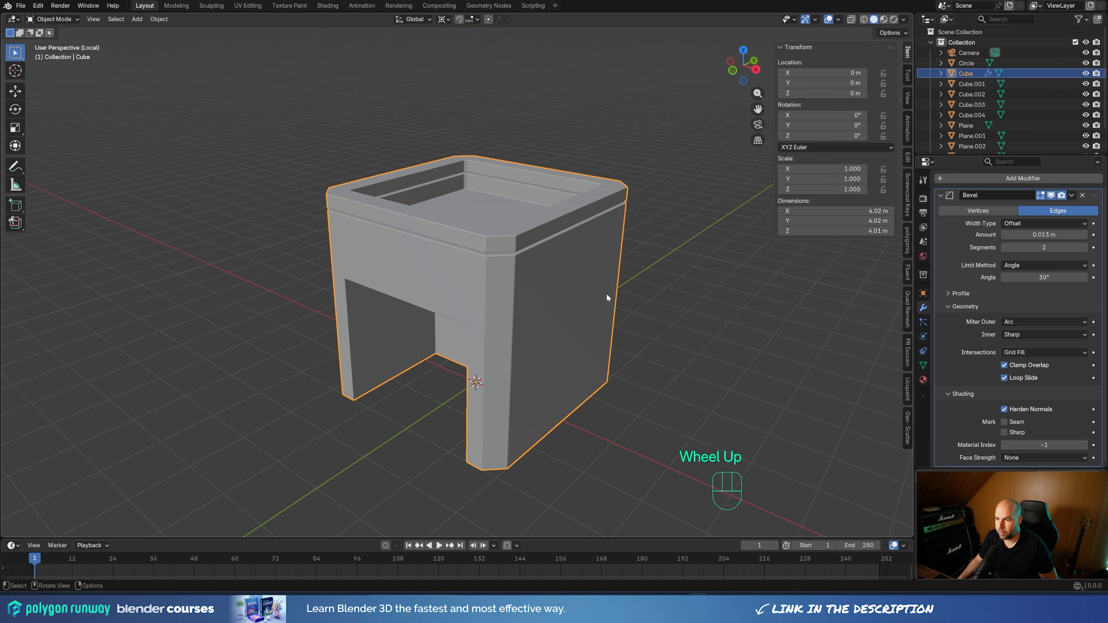
{"action": "key", "text": "KP_Divide"}
{"action": "scroll", "coordinate": [500, 245], "scroll_direction": "down", "scroll_amount": 4}
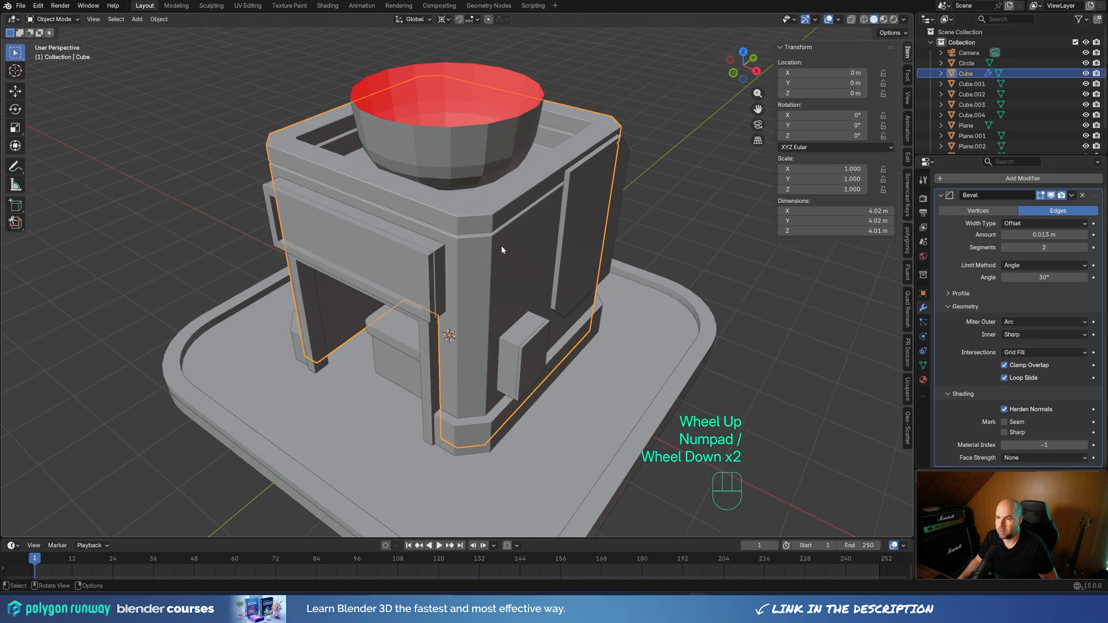
{"action": "middle_click_drag", "start_coordinate": [434, 288], "coordinate": [524, 273]}
{"action": "left_click_drag", "start_coordinate": [165, 67], "coordinate": [687, 470]}
{"action": "middle_click_drag", "start_coordinate": [676, 297], "coordinate": [620, 284]}
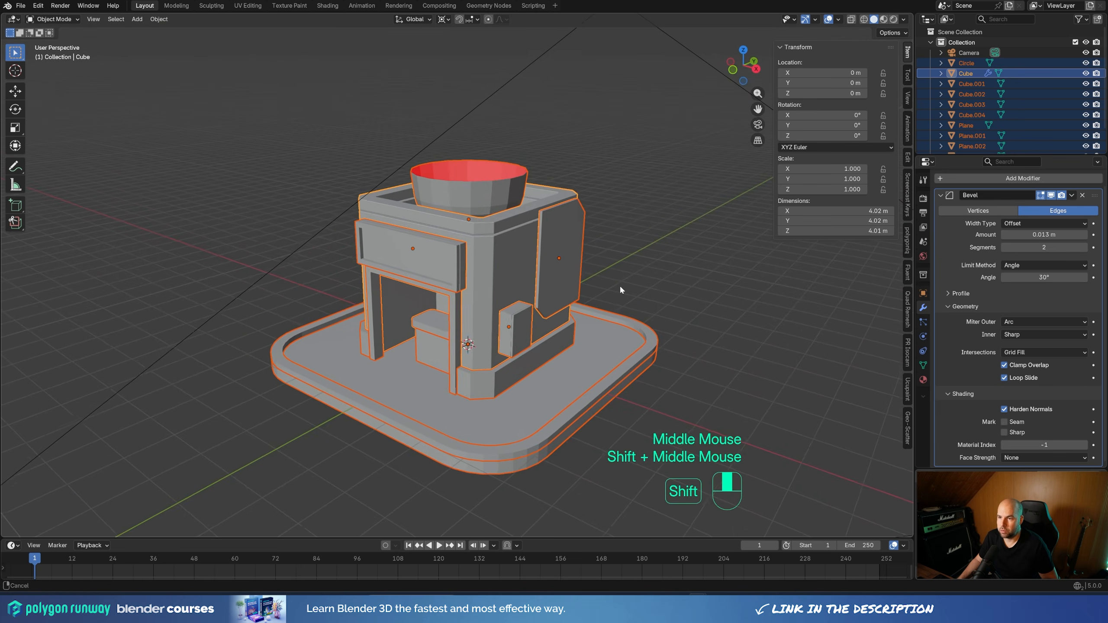
{"action": "scroll", "coordinate": [620, 284], "scroll_direction": "up", "scroll_amount": 3}
{"action": "middle_click_drag", "start_coordinate": [589, 194], "coordinate": [547, 213], "text": "shift"}
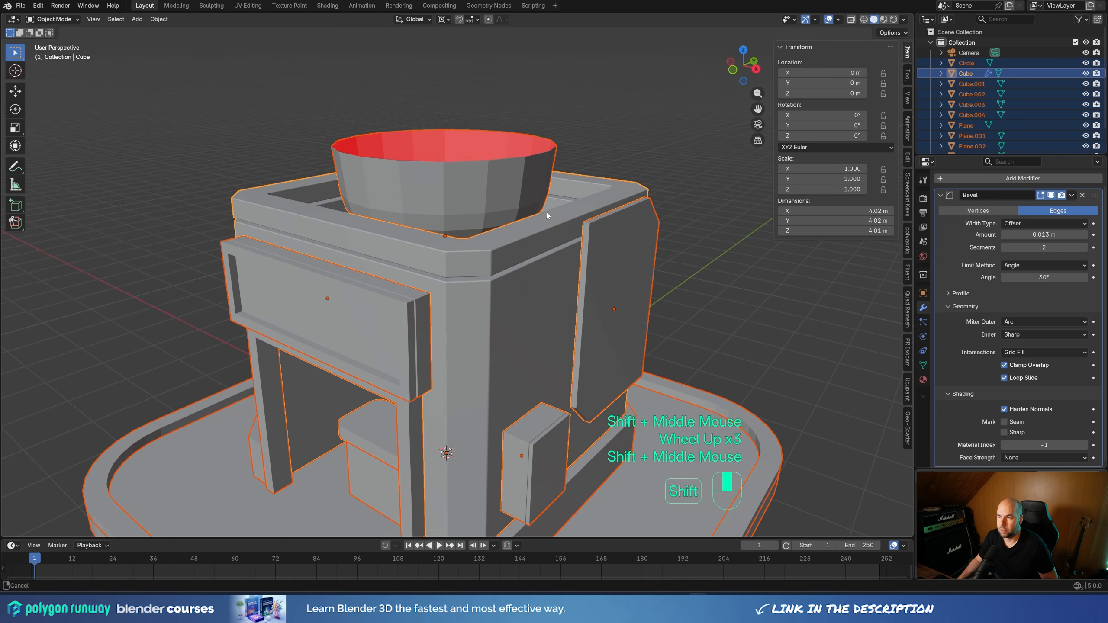
{"action": "left_click_drag", "start_coordinate": [464, 102], "coordinate": [506, 138], "text": "ctrl"}
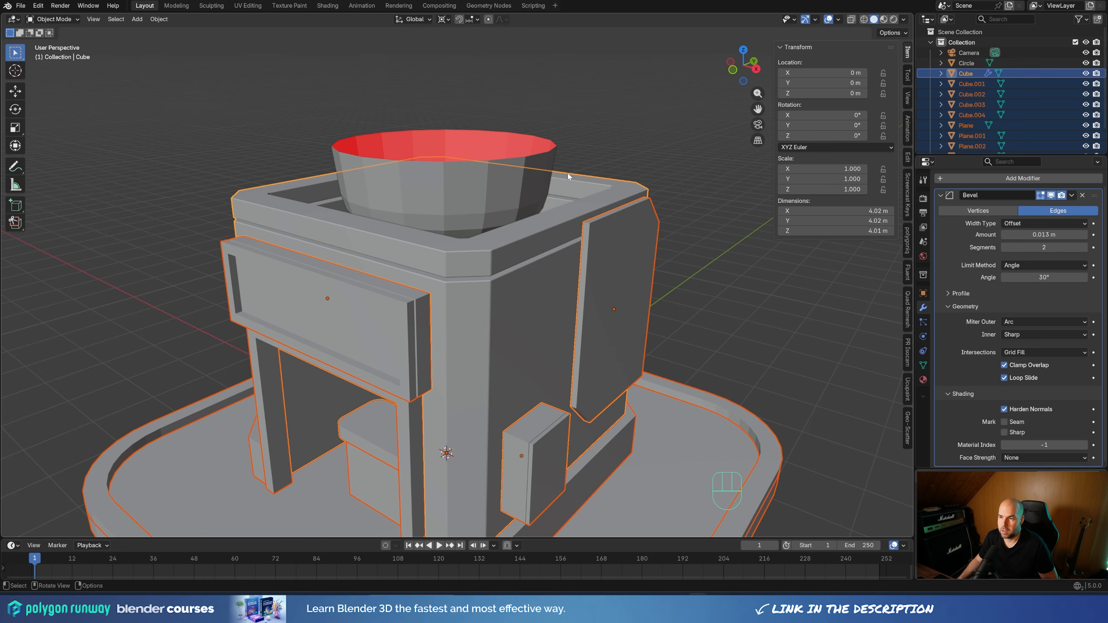
{"action": "middle_click_drag", "start_coordinate": [436, 301], "coordinate": [377, 270]}
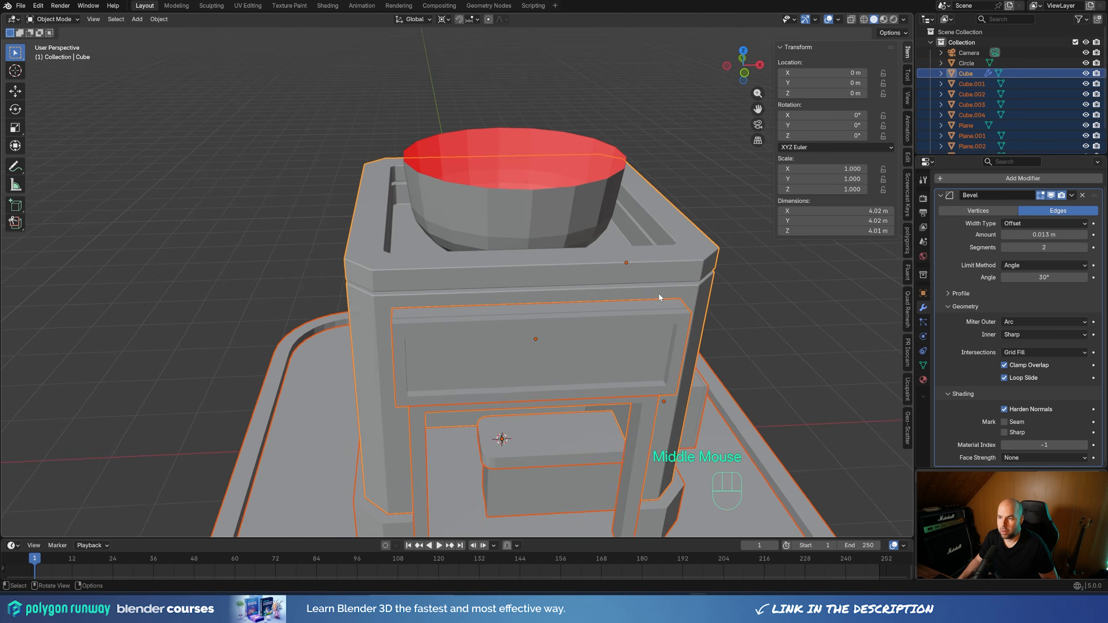
{"action": "middle_click_drag", "start_coordinate": [659, 296], "coordinate": [601, 299]}
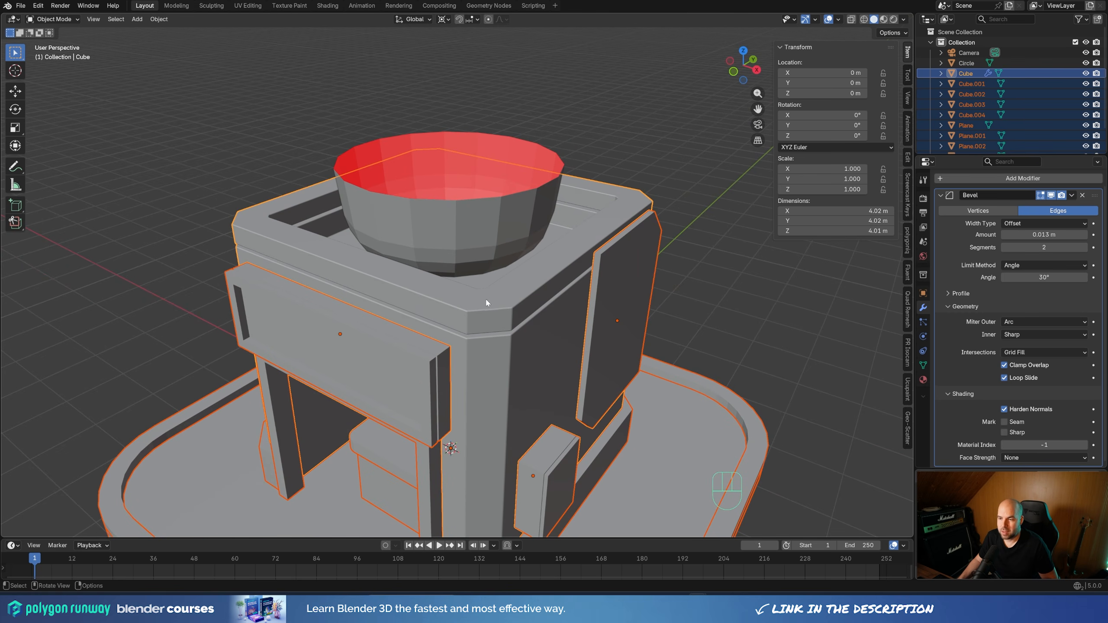
{"action": "scroll", "coordinate": [486, 303], "scroll_direction": "down", "scroll_amount": 2}
{"action": "left_click", "coordinate": [574, 236]}
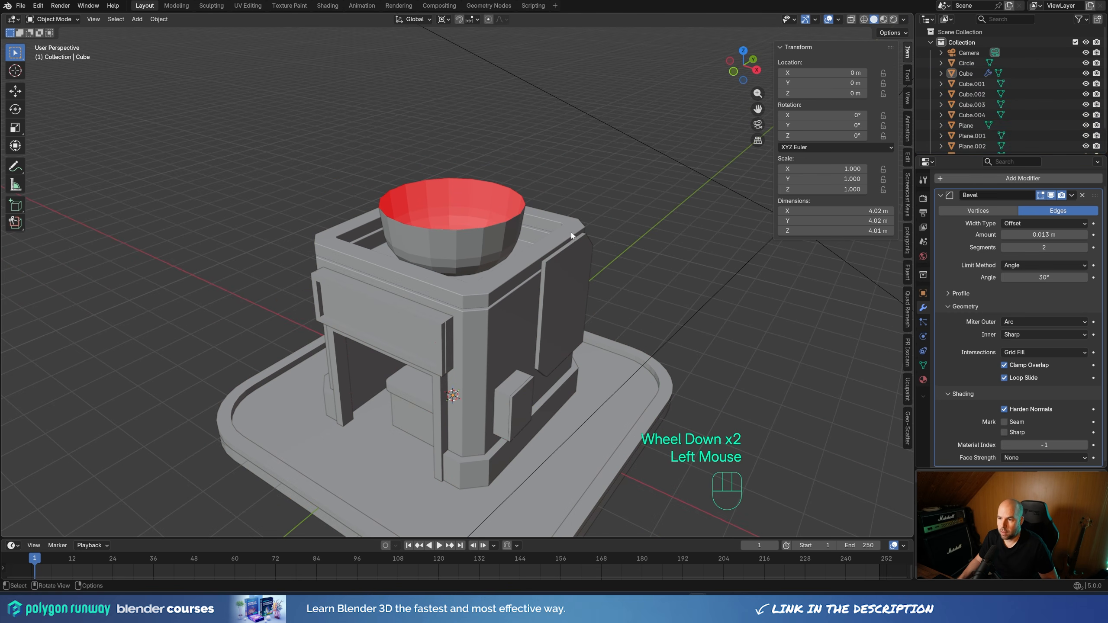
Select all building and platform parts except the roof bowl, keeping the beveled building body as the active object
{"action": "left_click", "coordinate": [447, 334]}
{"action": "middle_click_drag", "start_coordinate": [497, 317], "coordinate": [509, 335]}
{"action": "scroll", "coordinate": [509, 335], "scroll_direction": "down", "scroll_amount": 2}
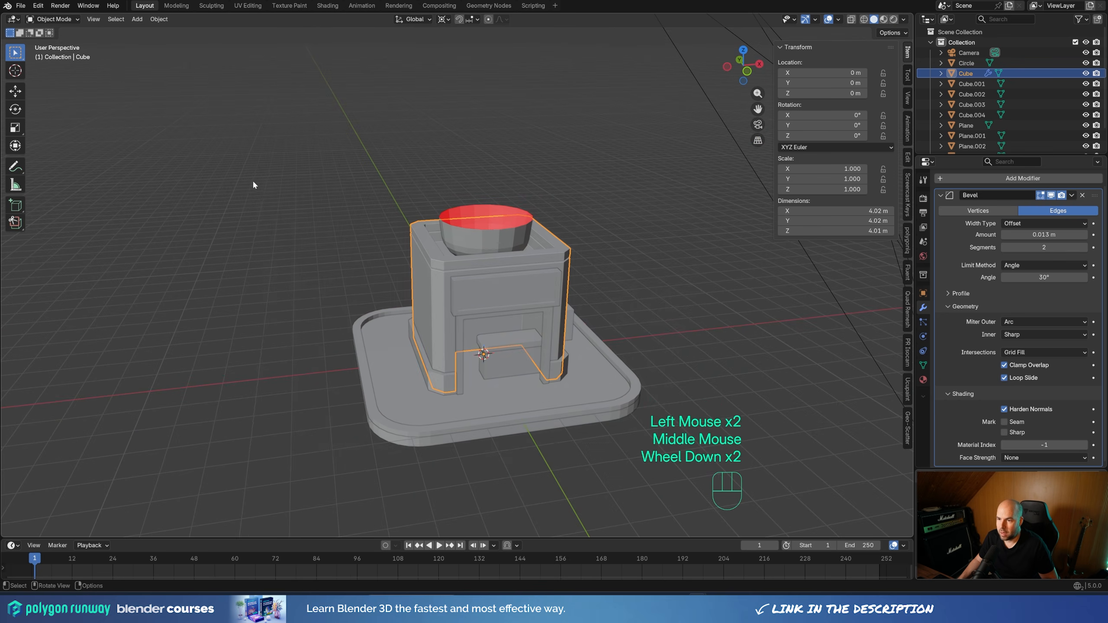
{"action": "left_click_drag", "start_coordinate": [253, 184], "coordinate": [642, 467]}
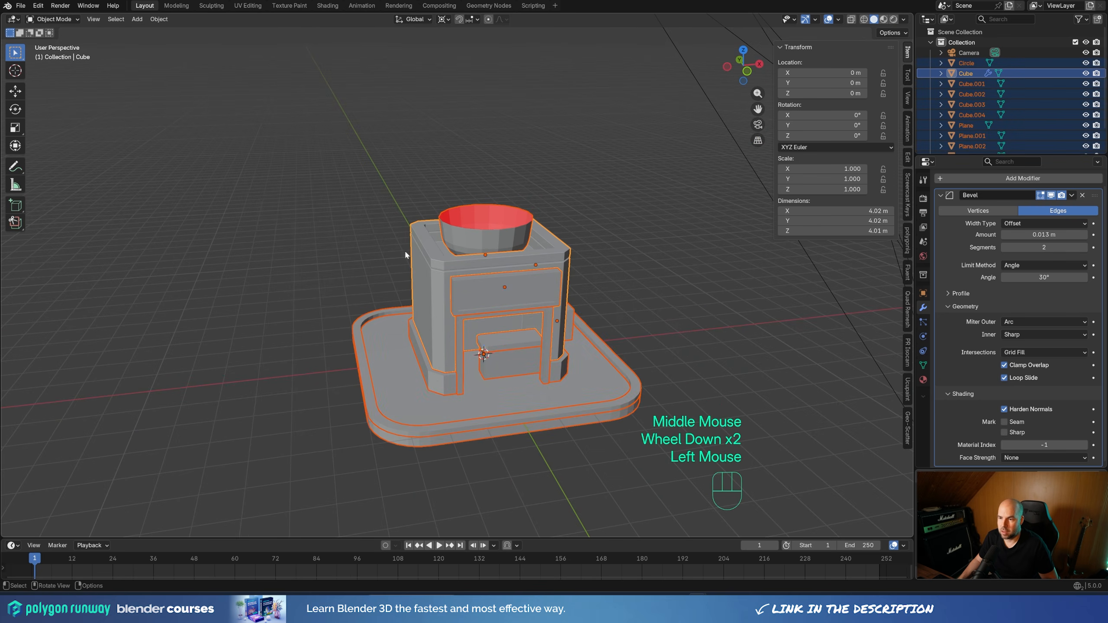
{"action": "scroll", "coordinate": [409, 254], "scroll_direction": "up", "scroll_amount": 1}
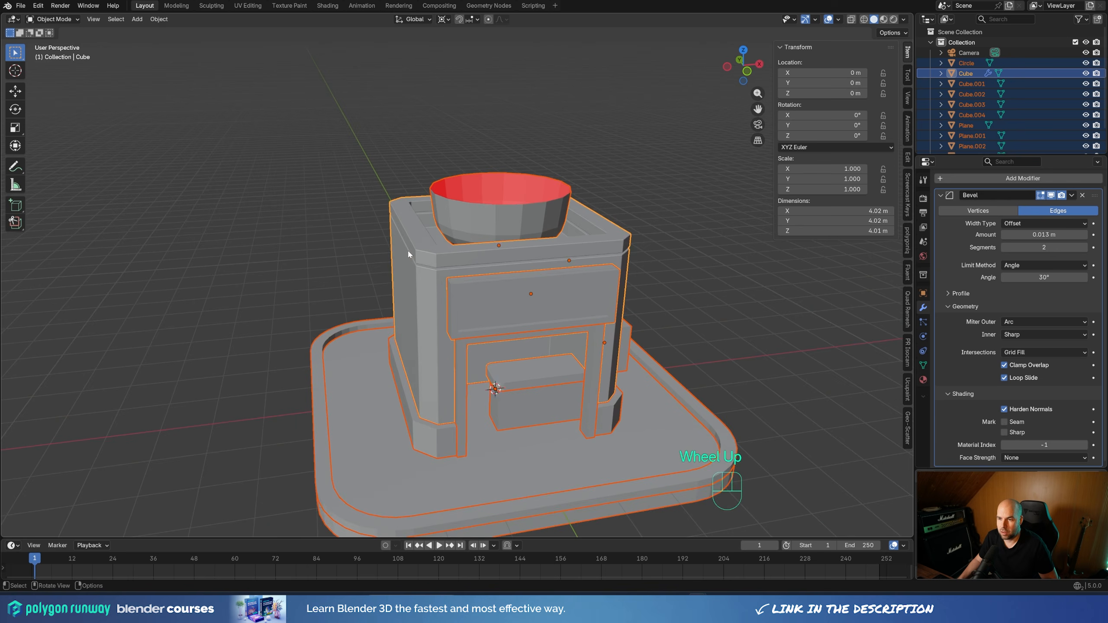
{"action": "scroll", "coordinate": [407, 253], "scroll_direction": "up", "scroll_amount": 1}
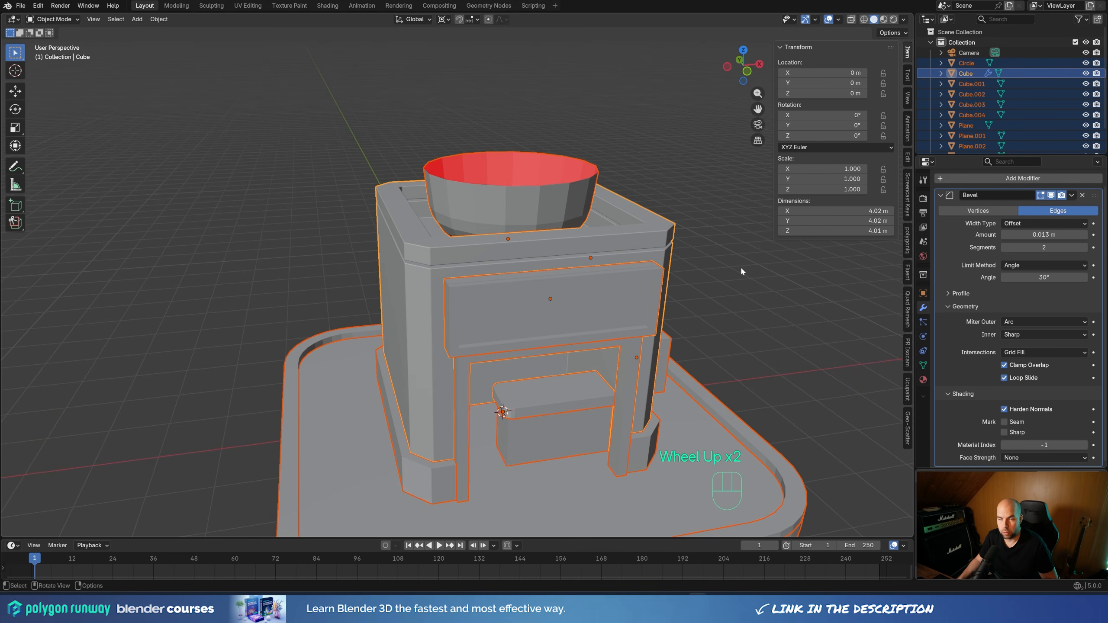
{"action": "left_click", "coordinate": [497, 157], "text": "ctrl"}
{"action": "middle_click_drag", "start_coordinate": [744, 287], "coordinate": [627, 276]}
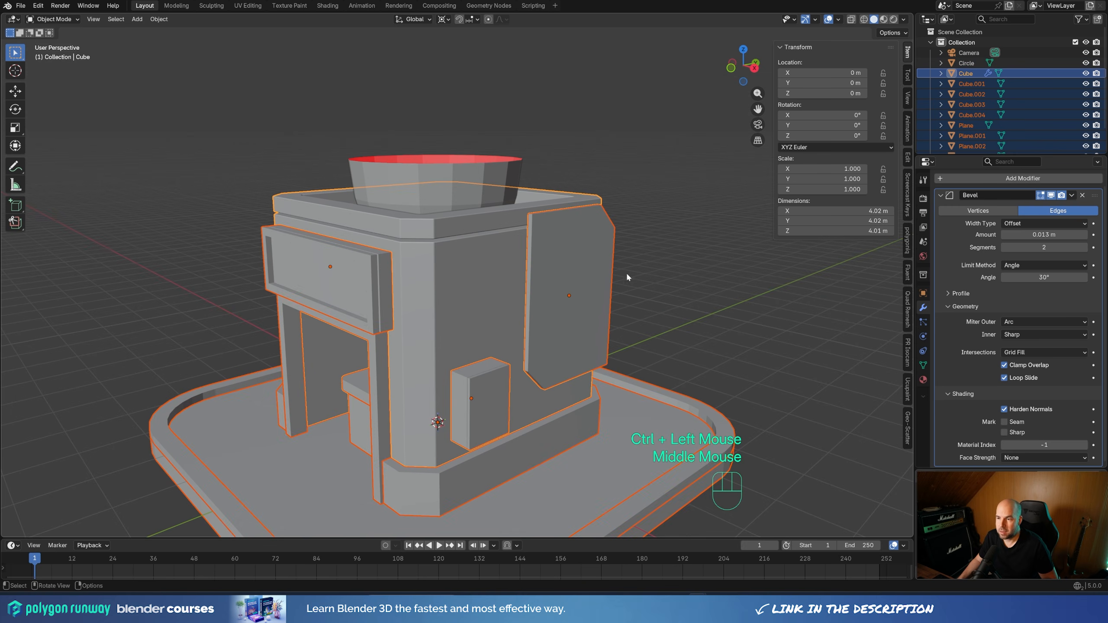
Switch the active object among the side panel and front sign within the selection, and make the building body active again
{"action": "left_click", "coordinate": [604, 283], "text": "shift"}
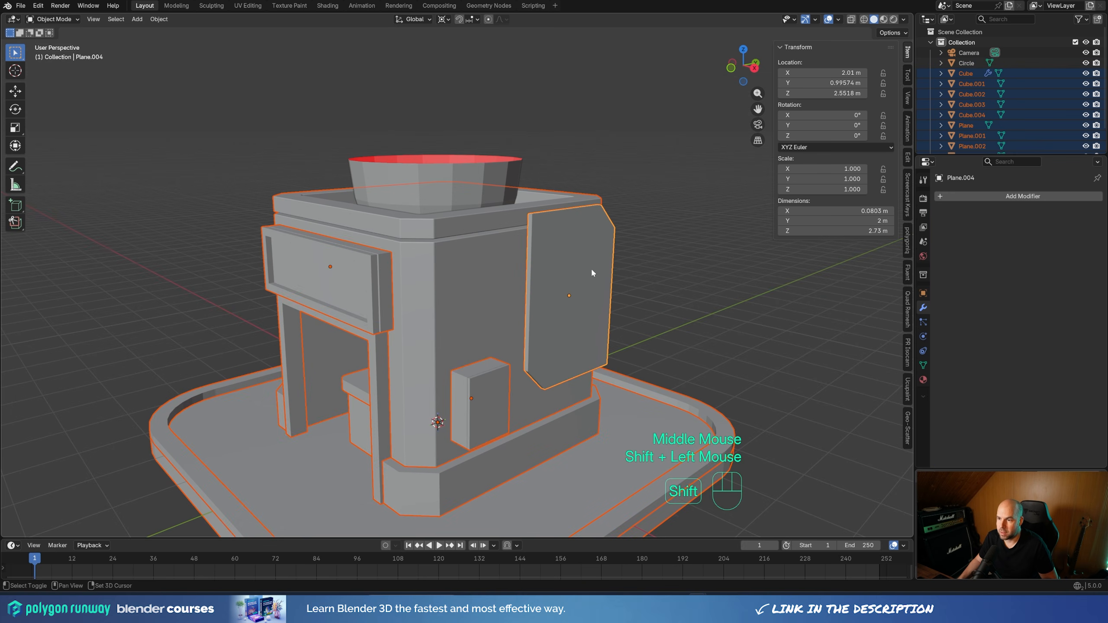
{"action": "middle_click_drag", "start_coordinate": [635, 301], "coordinate": [648, 312]}
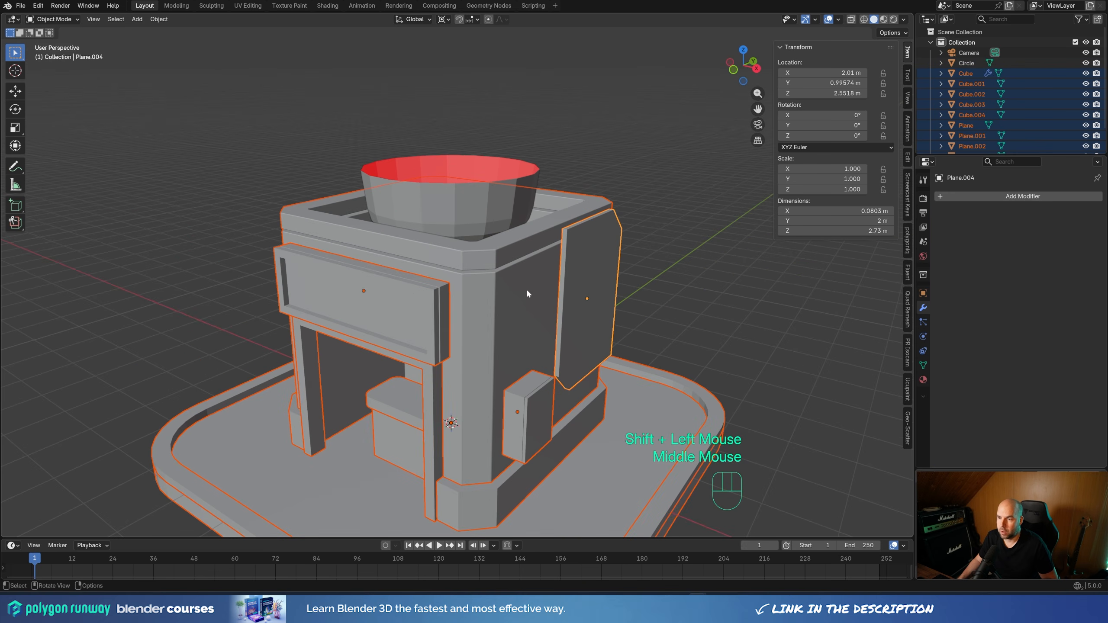
{"action": "left_click", "coordinate": [498, 274], "text": "shift"}
{"action": "left_click", "coordinate": [399, 310], "text": "shift"}
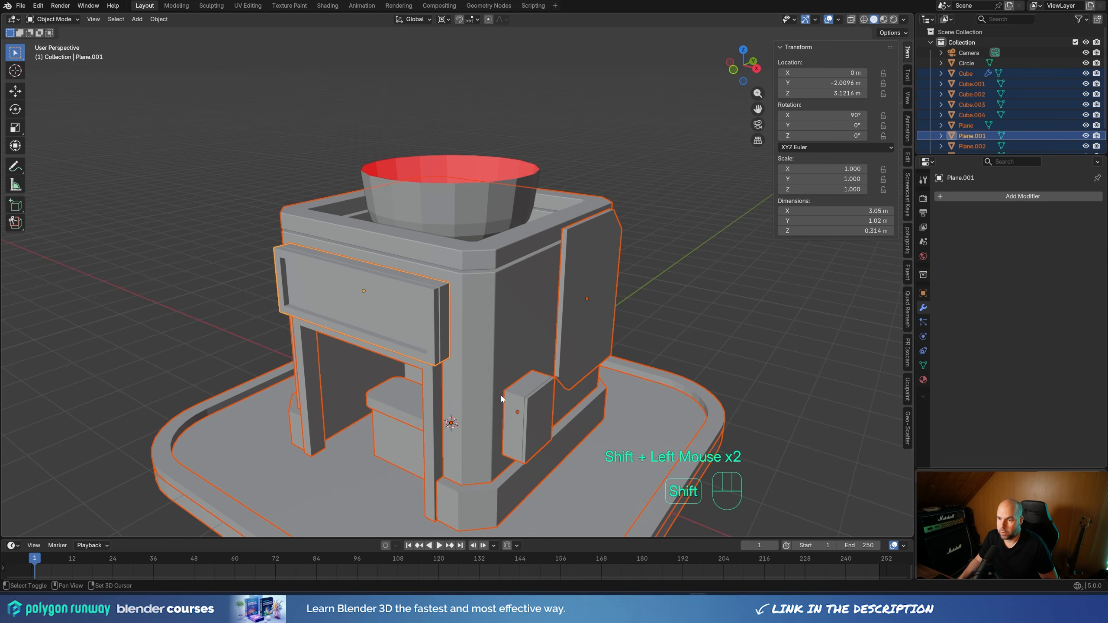
{"action": "left_click", "coordinate": [479, 425], "text": "shift"}
{"action": "left_click", "coordinate": [435, 440], "text": "shift"}
{"action": "left_click", "coordinate": [573, 292], "text": "shift"}
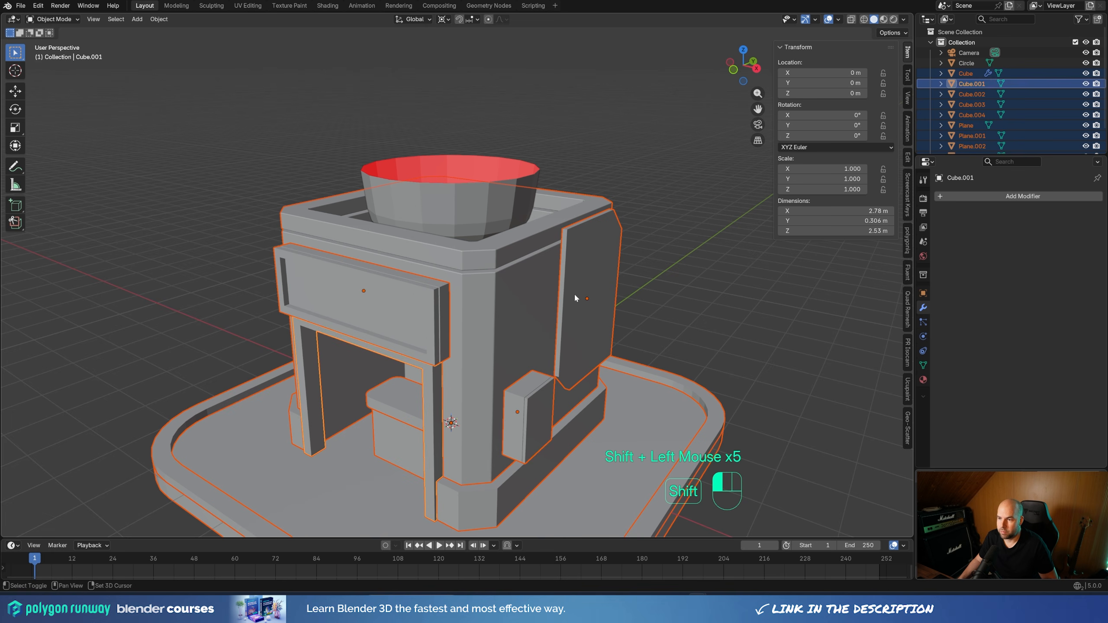
{"action": "left_click", "coordinate": [493, 250], "text": "shift"}
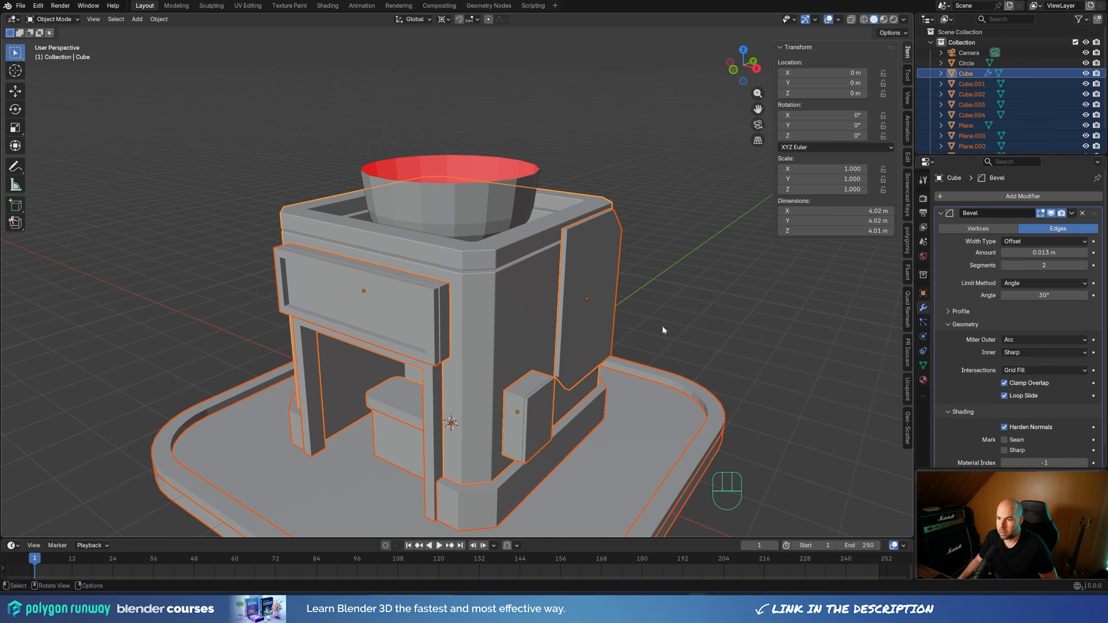
Copy the building body's Bevel modifier to all the other selected parts
{"action": "middle_click_drag", "start_coordinate": [662, 330], "coordinate": [694, 218], "text": "shift"}
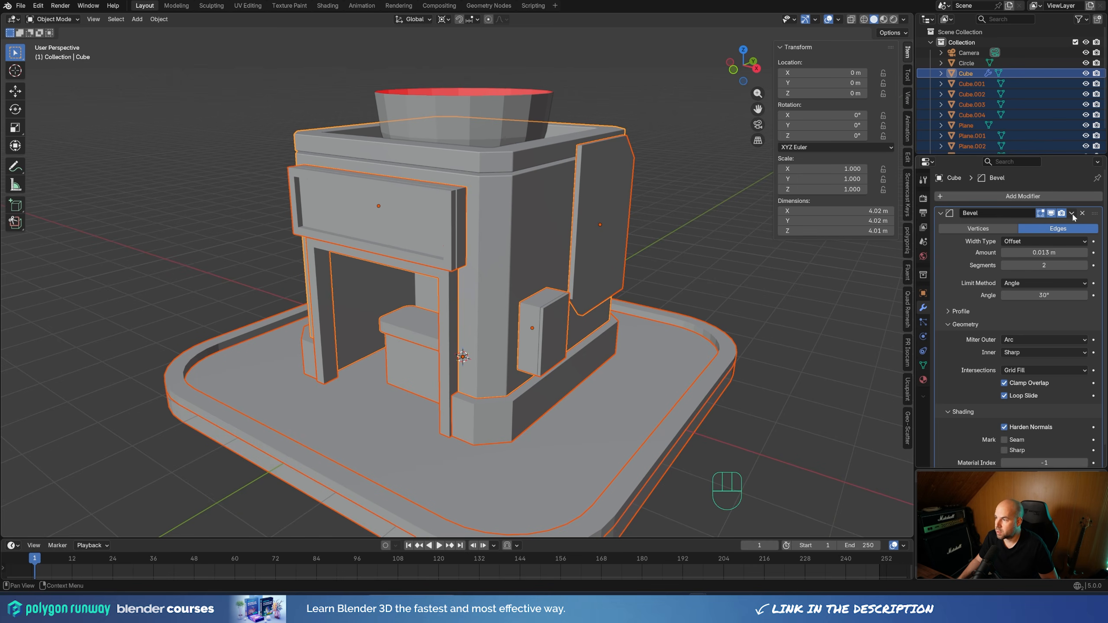
{"action": "left_click", "coordinate": [1072, 214]}
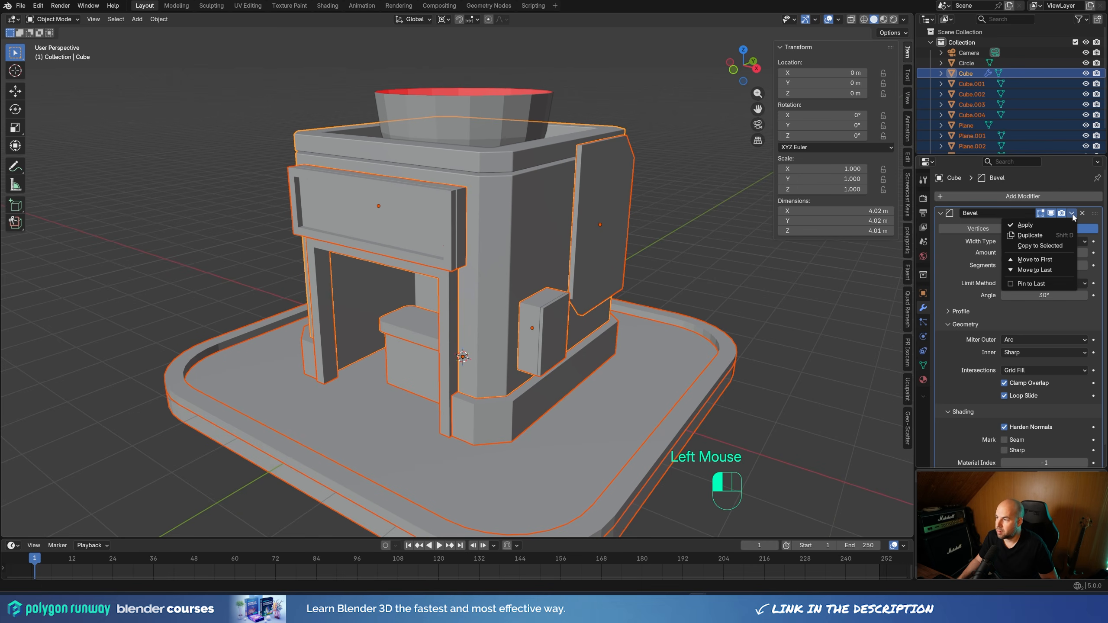
{"action": "left_click", "coordinate": [1051, 246]}
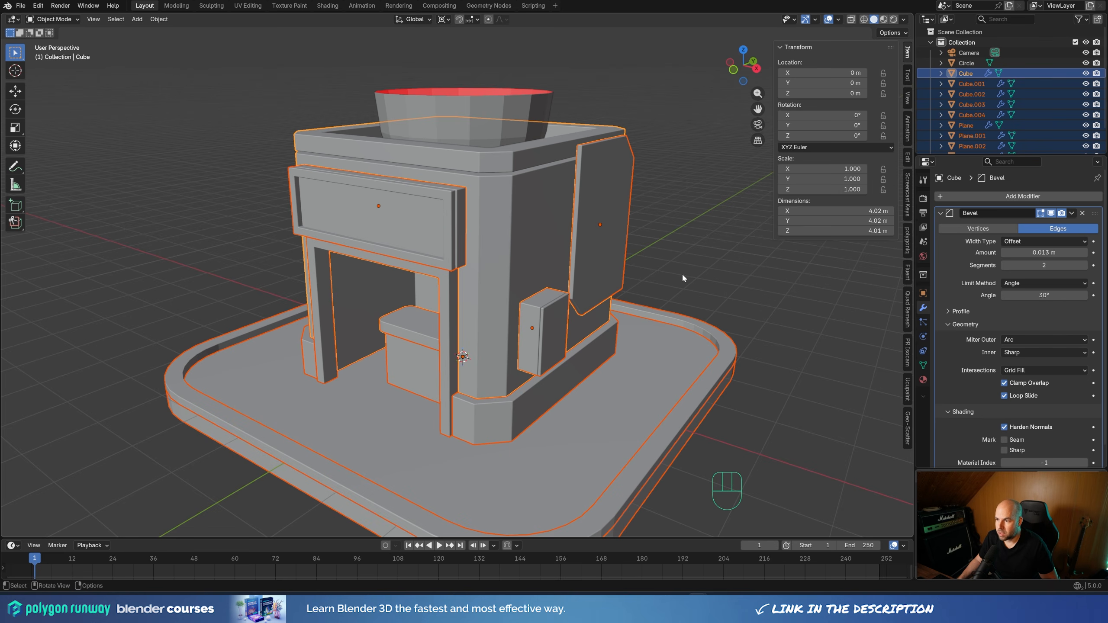
Apply Shade Smooth to all the selected beveled parts, including the platform's rounded curb, and clear the selection
{"action": "scroll", "coordinate": [1003, 418], "scroll_direction": "down", "scroll_amount": 2}
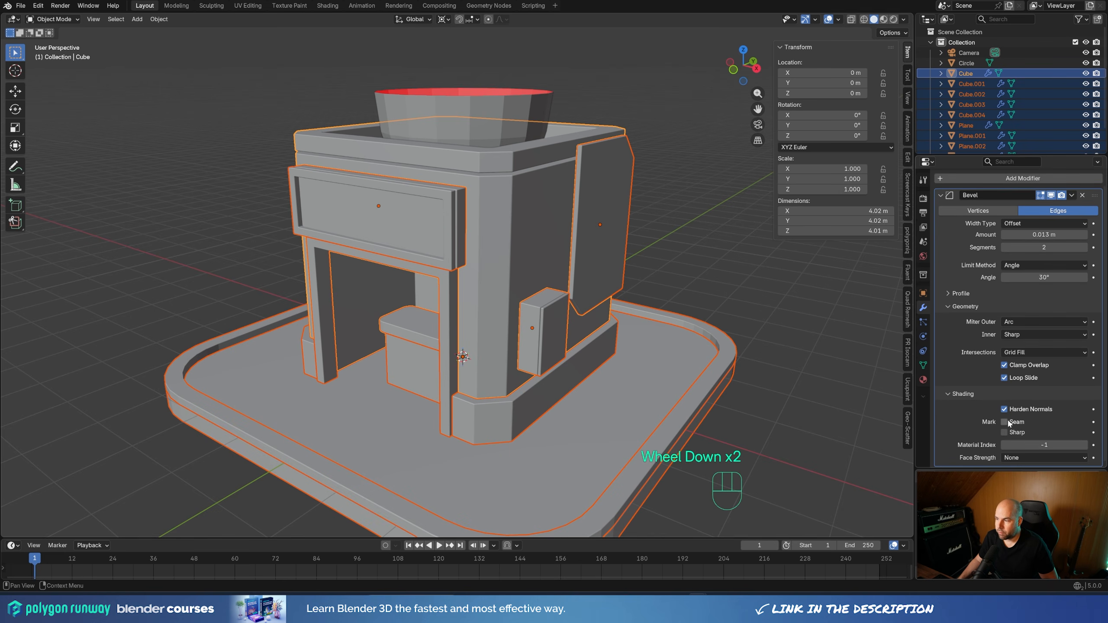
{"action": "middle_click_drag", "start_coordinate": [507, 212], "coordinate": [454, 184]}
{"action": "scroll", "coordinate": [461, 195], "scroll_direction": "up", "scroll_amount": 1}
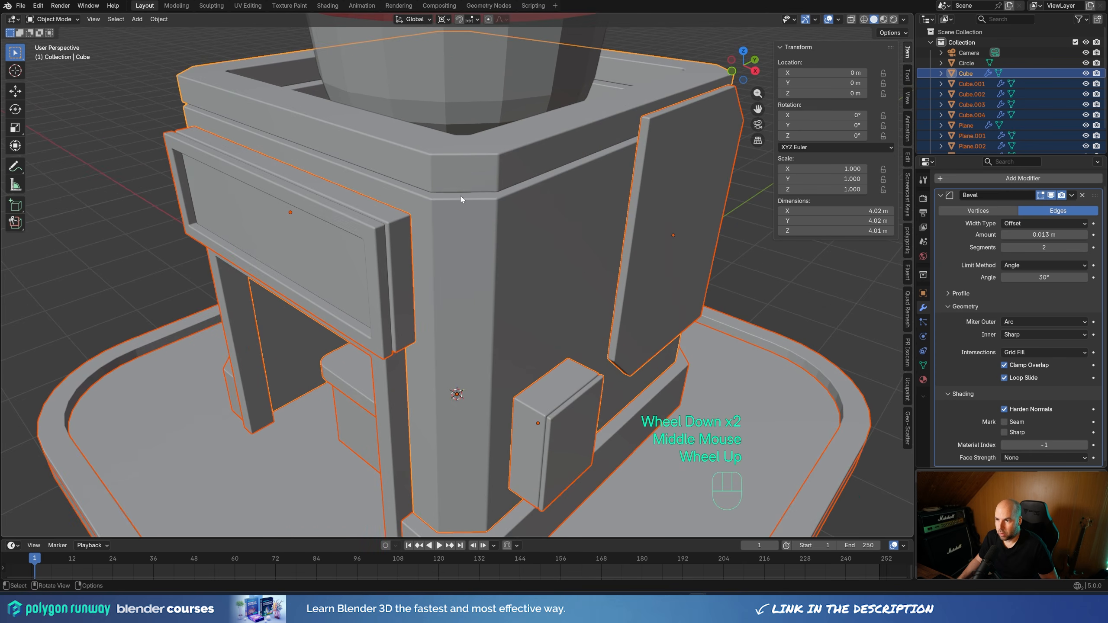
{"action": "middle_click_drag", "start_coordinate": [585, 310], "coordinate": [589, 288]}
{"action": "middle_click_drag", "start_coordinate": [589, 288], "coordinate": [632, 248], "text": "shift"}
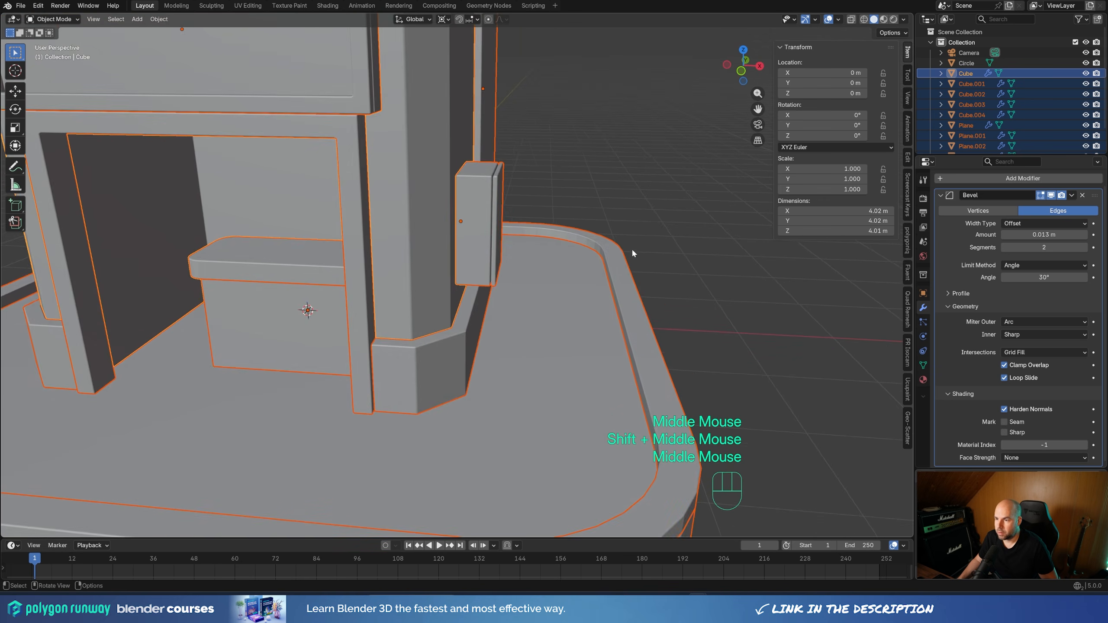
{"action": "scroll", "coordinate": [648, 244], "scroll_direction": "up", "scroll_amount": 3}
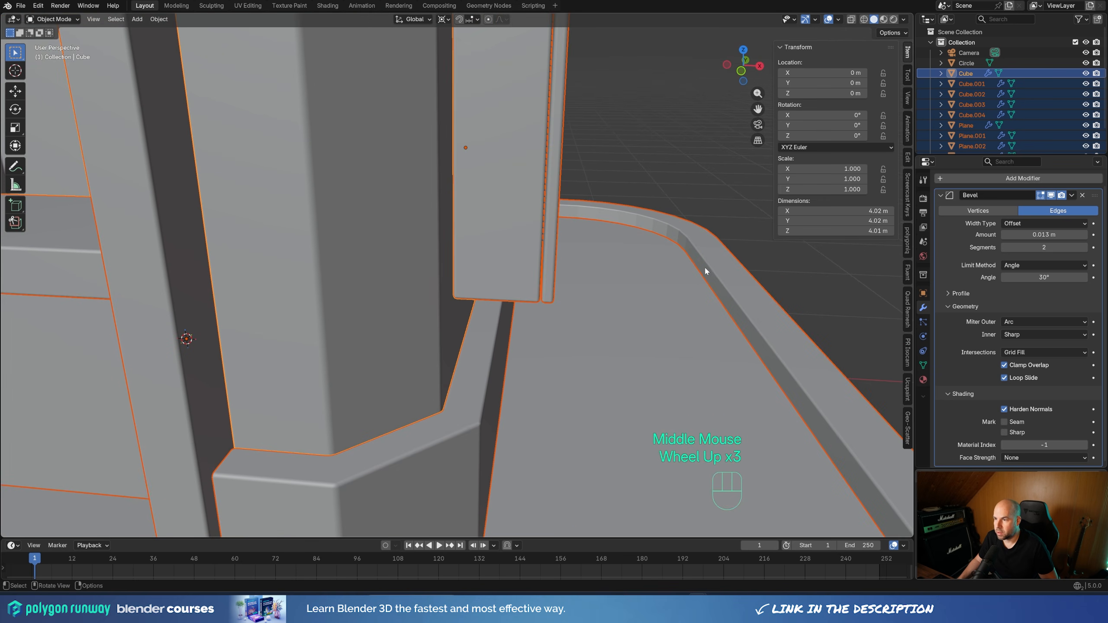
{"action": "middle_click_drag", "start_coordinate": [659, 233], "coordinate": [627, 223]}
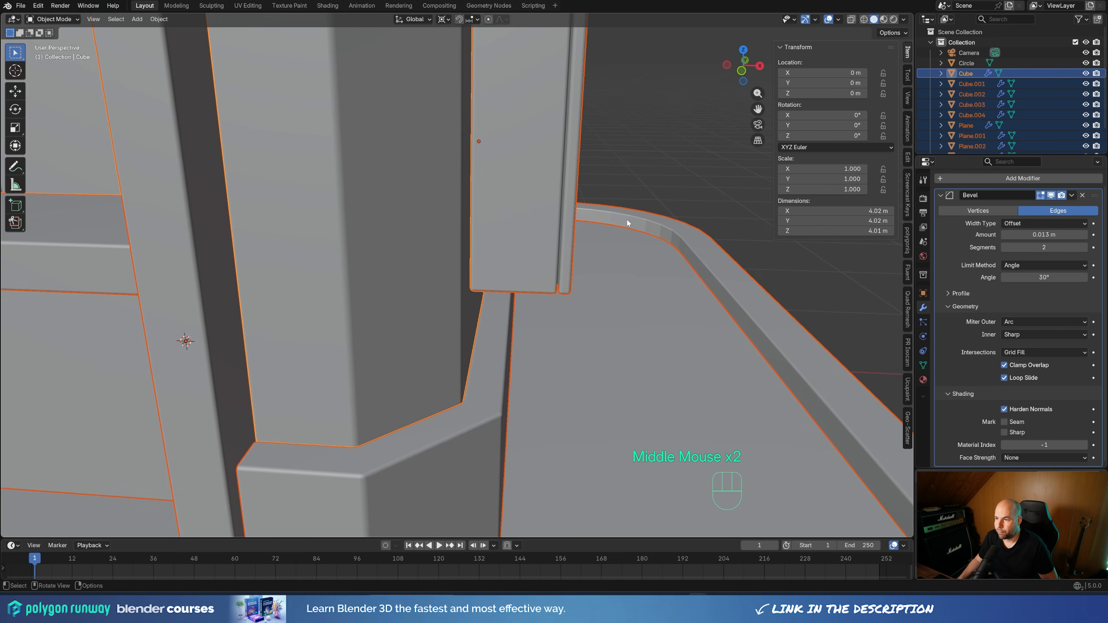
{"action": "right_click", "coordinate": [650, 236]}
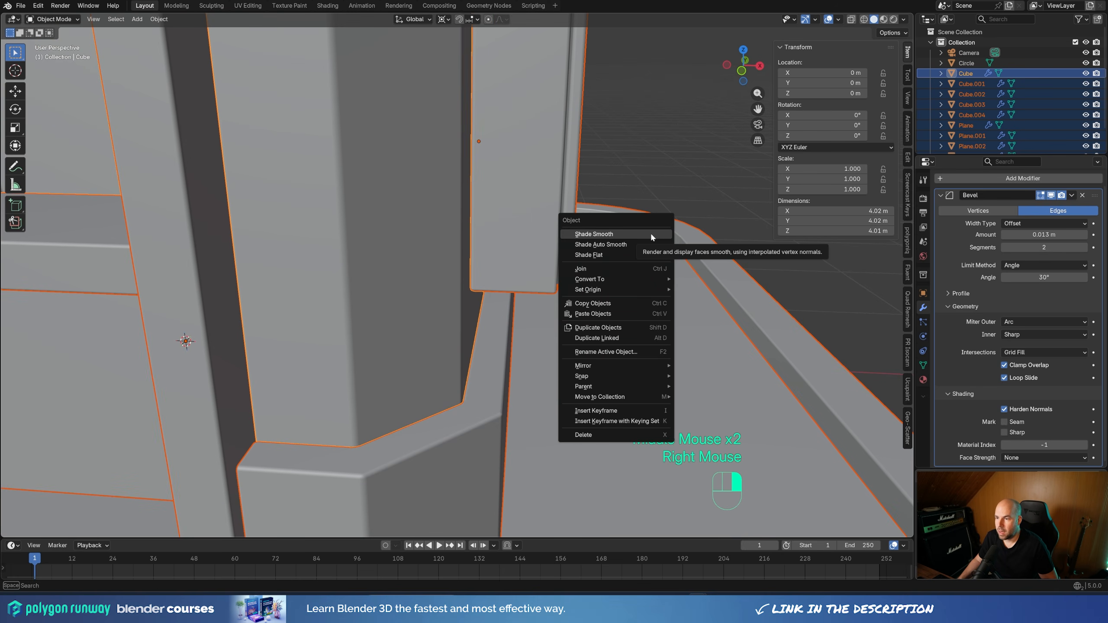
{"action": "left_click", "coordinate": [651, 235]}
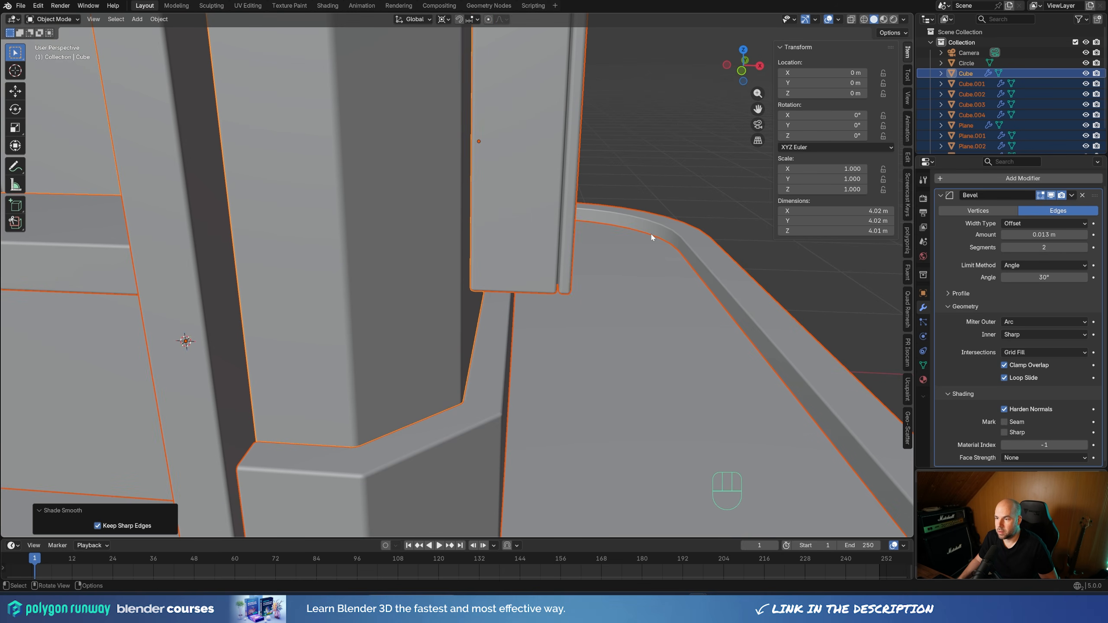
{"action": "scroll", "coordinate": [635, 239], "scroll_direction": "down", "scroll_amount": 3}
{"action": "middle_click_drag", "start_coordinate": [611, 275], "coordinate": [566, 298]}
{"action": "middle_click_drag", "start_coordinate": [577, 218], "coordinate": [548, 223]}
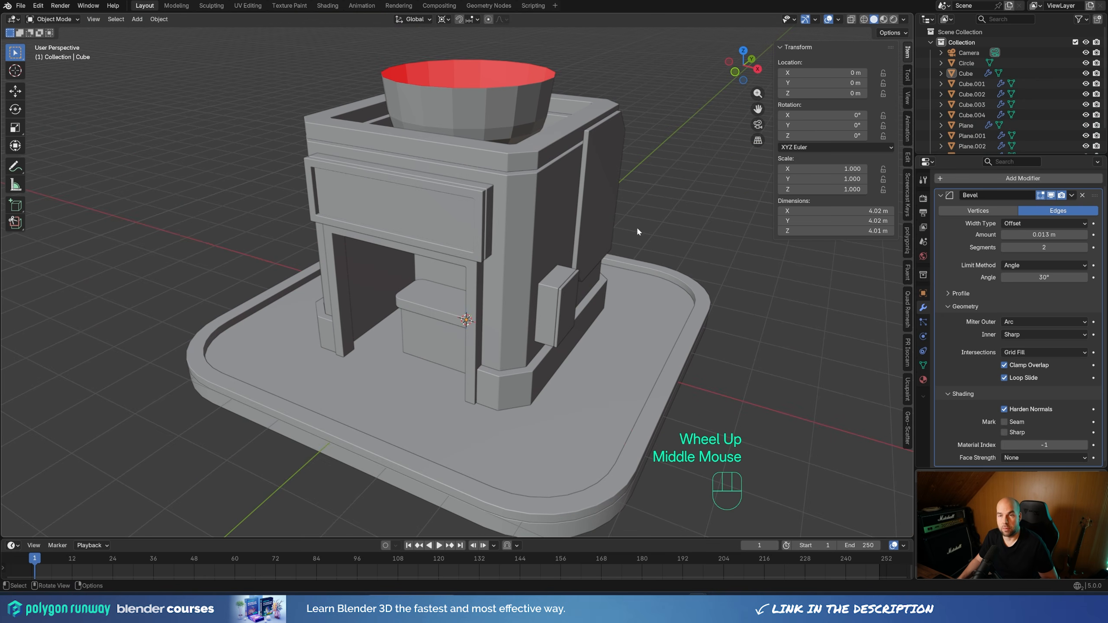
{"action": "middle_click_drag", "start_coordinate": [635, 200], "coordinate": [441, 125]}
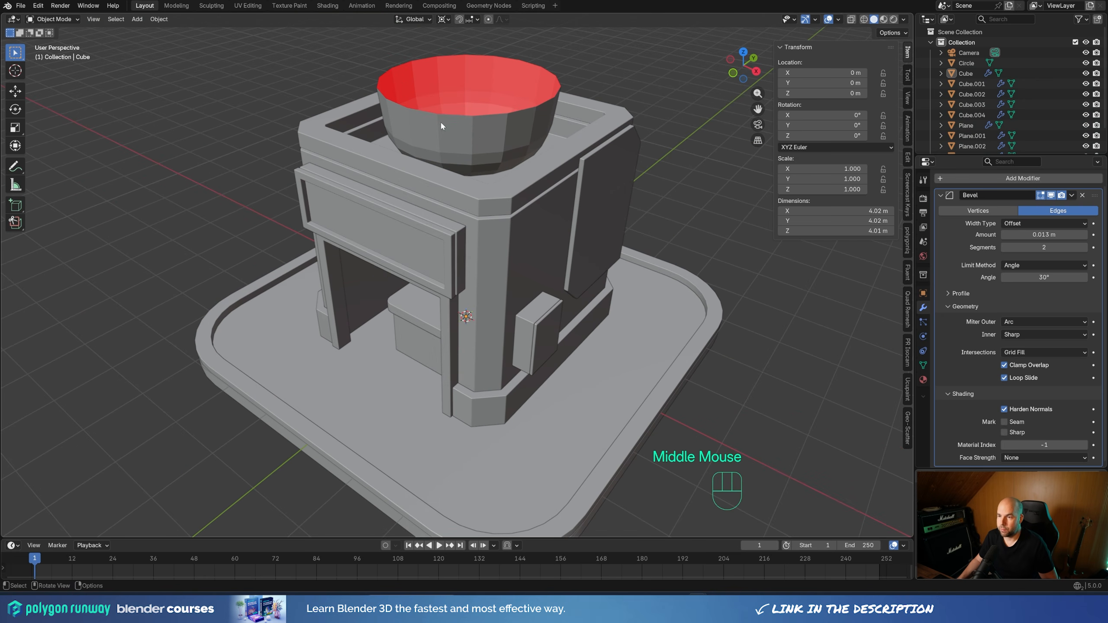
Give the roof bowl a Solidify modifier and increase its thickness to form a visibly thick wall
{"action": "left_click", "coordinate": [479, 135]}
{"action": "middle_click_drag", "start_coordinate": [508, 142], "coordinate": [526, 247], "text": "shift"}
{"action": "scroll", "coordinate": [505, 254], "scroll_direction": "up", "scroll_amount": 1}
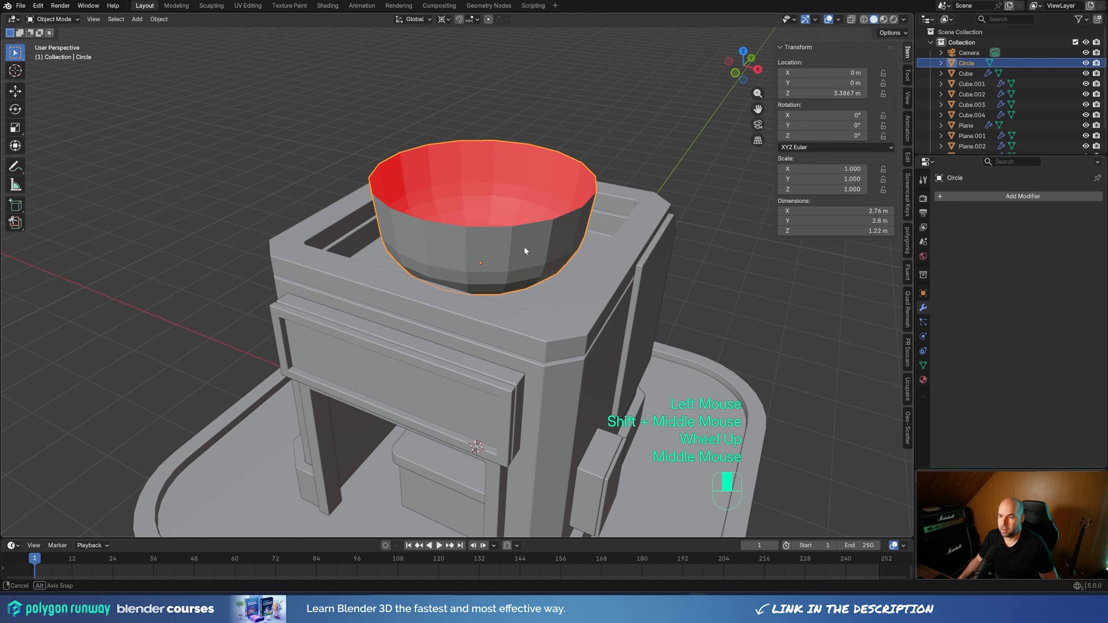
{"action": "left_click", "coordinate": [980, 197]}
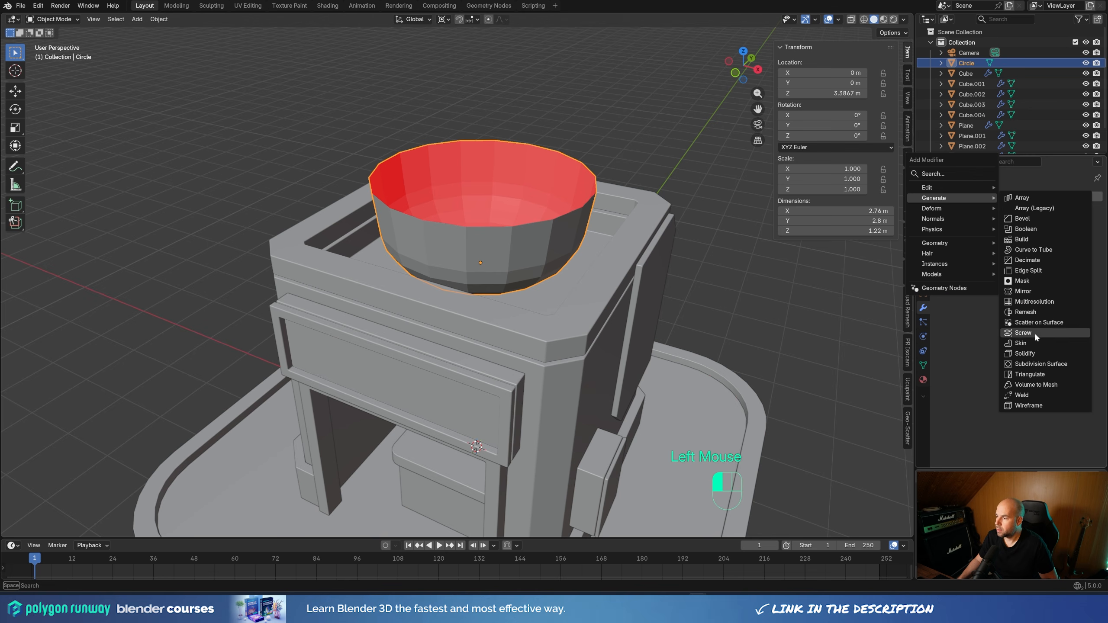
{"action": "left_click", "coordinate": [1022, 353]}
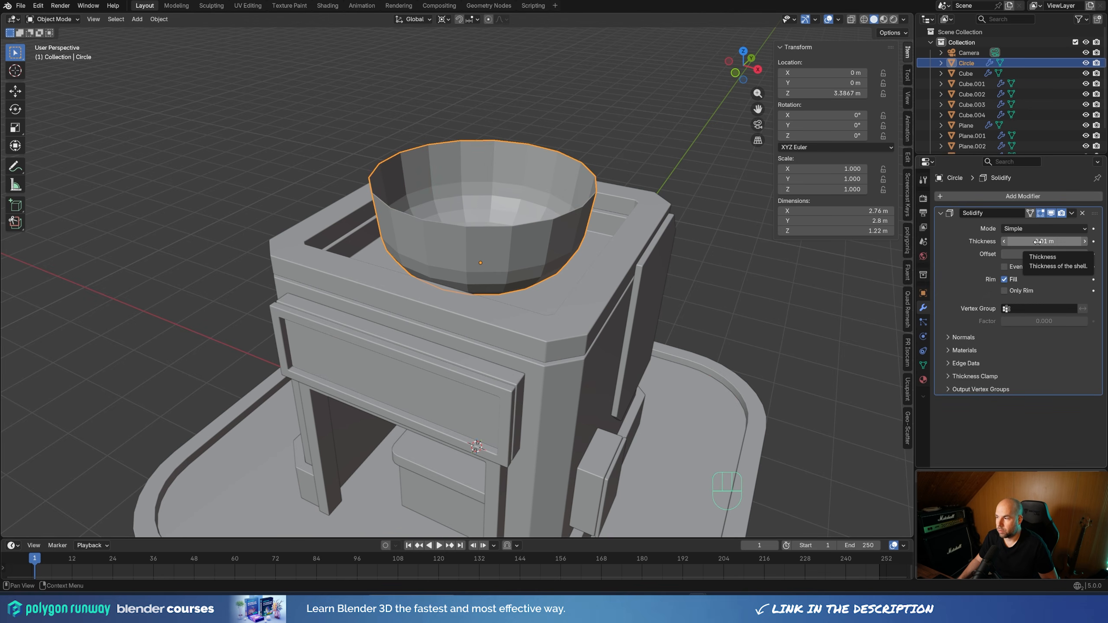
{"action": "left_click_drag", "start_coordinate": [1038, 241], "coordinate": [1071, 241], "text": "shift"}
{"action": "left_click", "coordinate": [939, 212]}
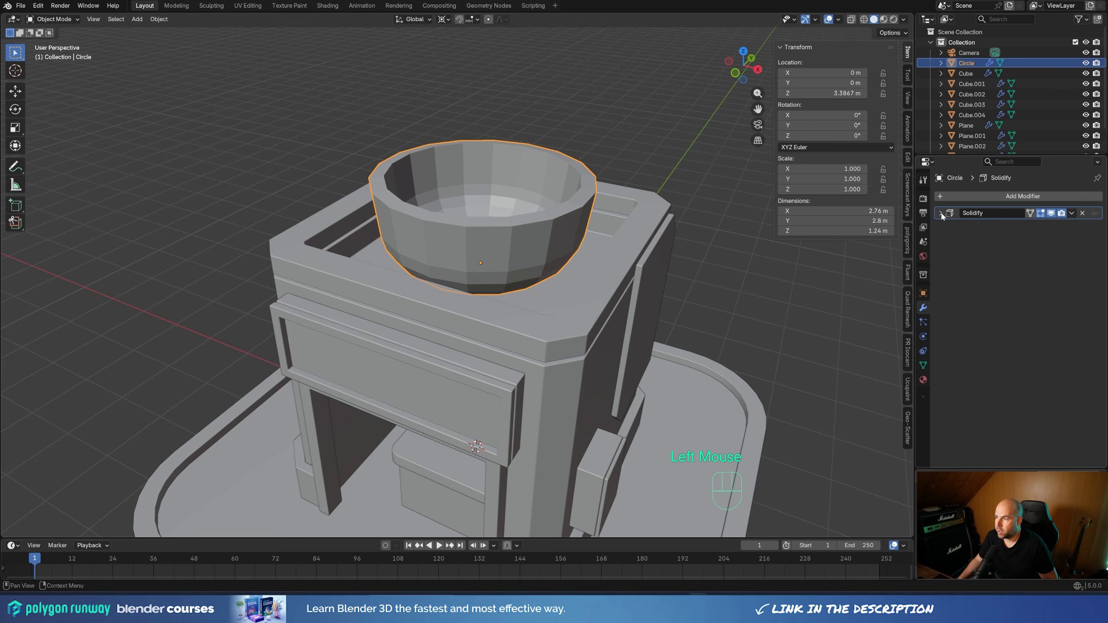
Add a Subdivision Surface modifier with viewport level 2 to the roof bowl and apply Shade Smooth
{"action": "left_click", "coordinate": [959, 197]}
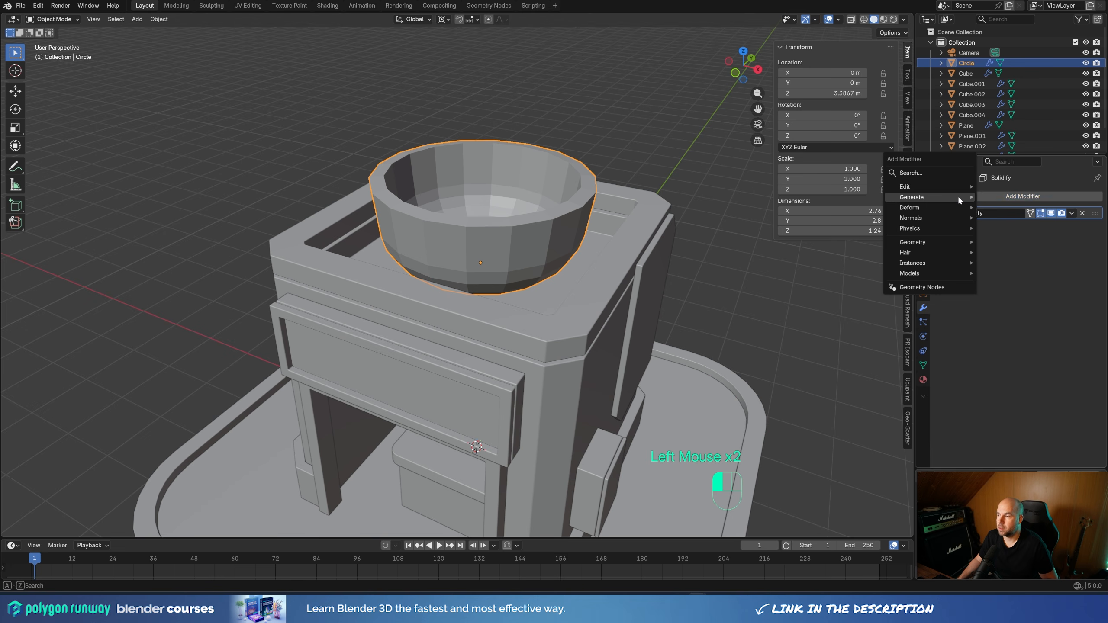
{"action": "mouse_move", "coordinate": [959, 199]}
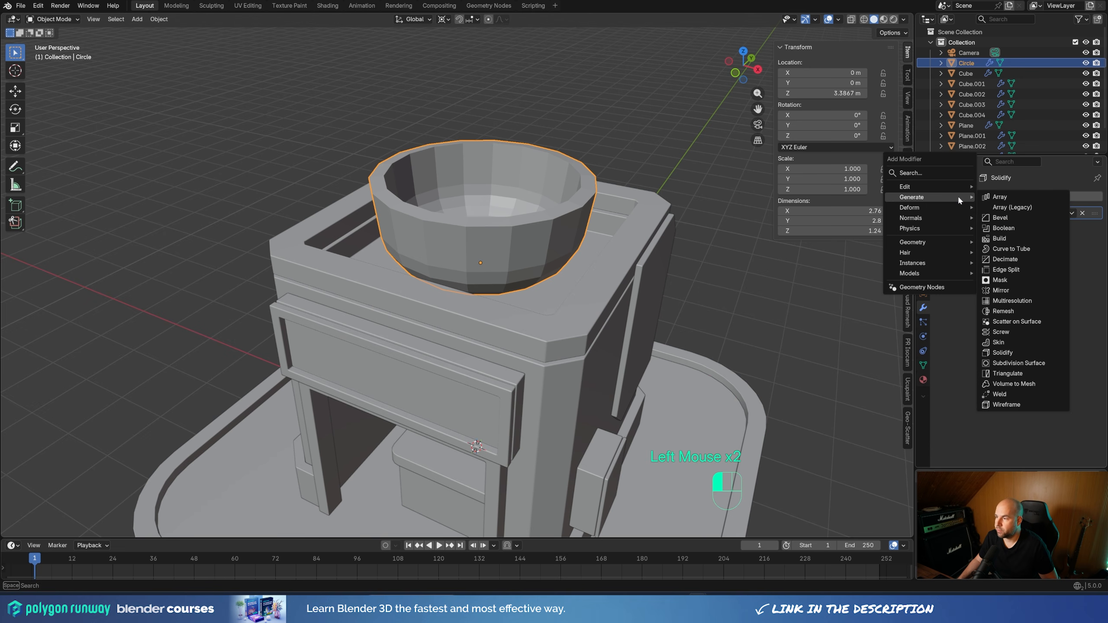
{"action": "left_click", "coordinate": [1018, 363]}
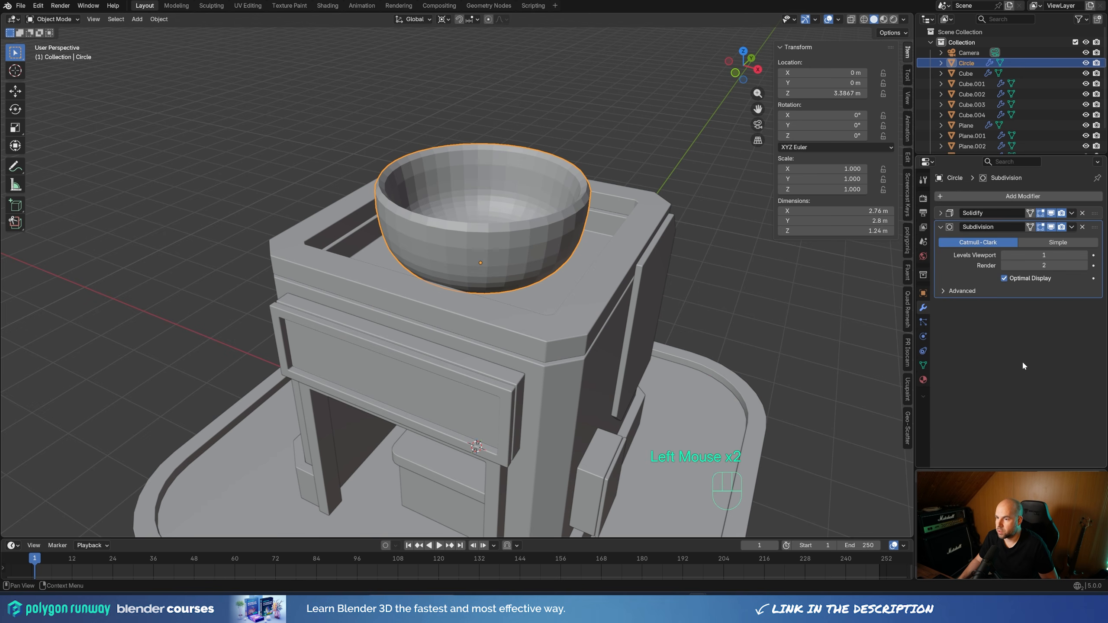
{"action": "left_click", "coordinate": [1085, 255]}
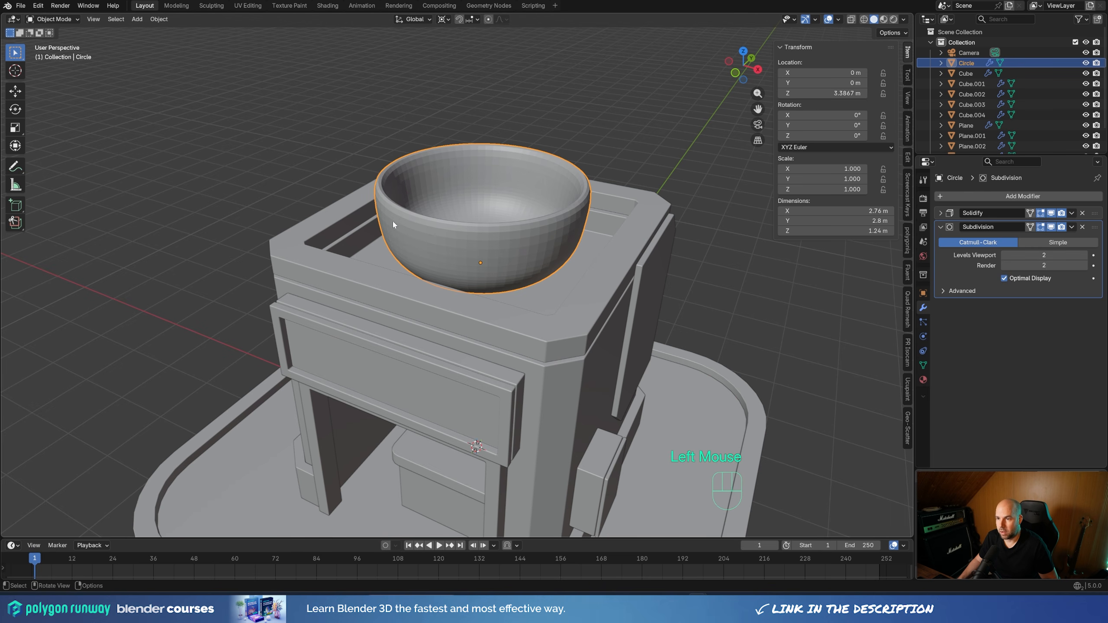
{"action": "right_click", "coordinate": [549, 230]}
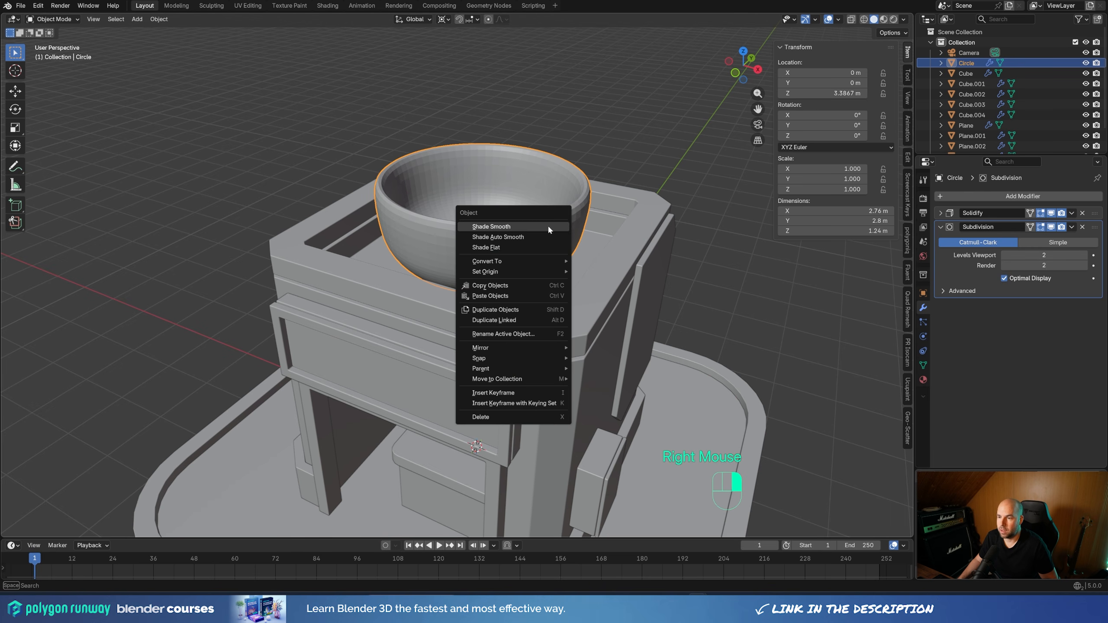
{"action": "left_click", "coordinate": [537, 226]}
Add one edge loop around the bowl's upper wall and slide it toward the rim with a factor of about -0.563
{"action": "middle_click_drag", "start_coordinate": [605, 226], "coordinate": [285, 112]}
{"action": "key", "text": "Tab"}
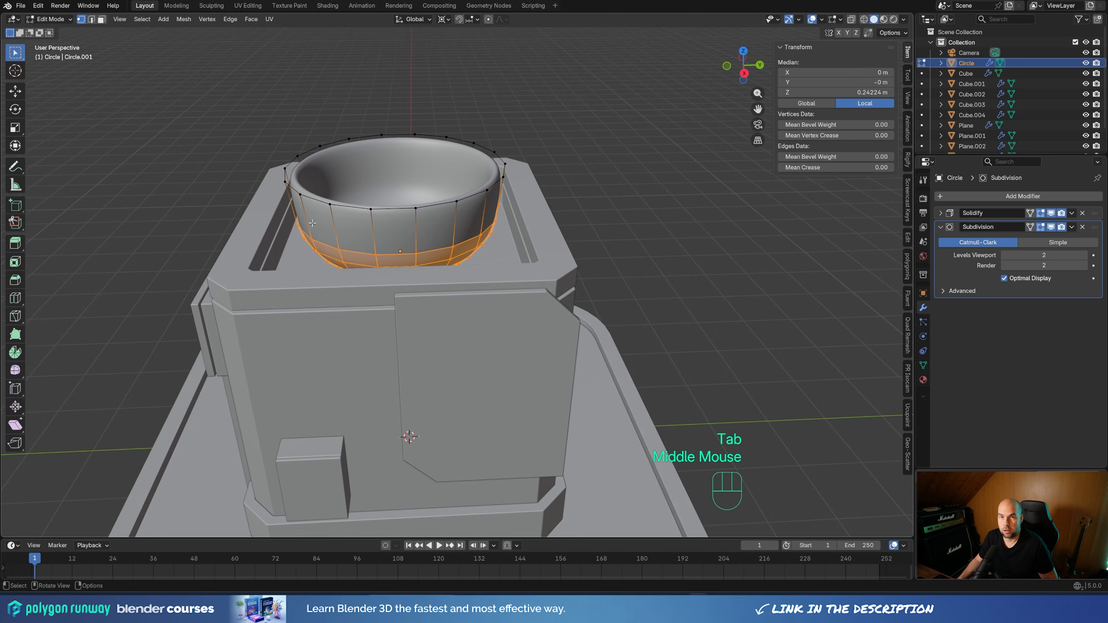
{"action": "middle_click_drag", "start_coordinate": [590, 202], "coordinate": [512, 257]}
{"action": "scroll", "coordinate": [511, 257], "scroll_direction": "up", "scroll_amount": 2}
{"action": "middle_click_drag", "start_coordinate": [587, 219], "coordinate": [596, 174]}
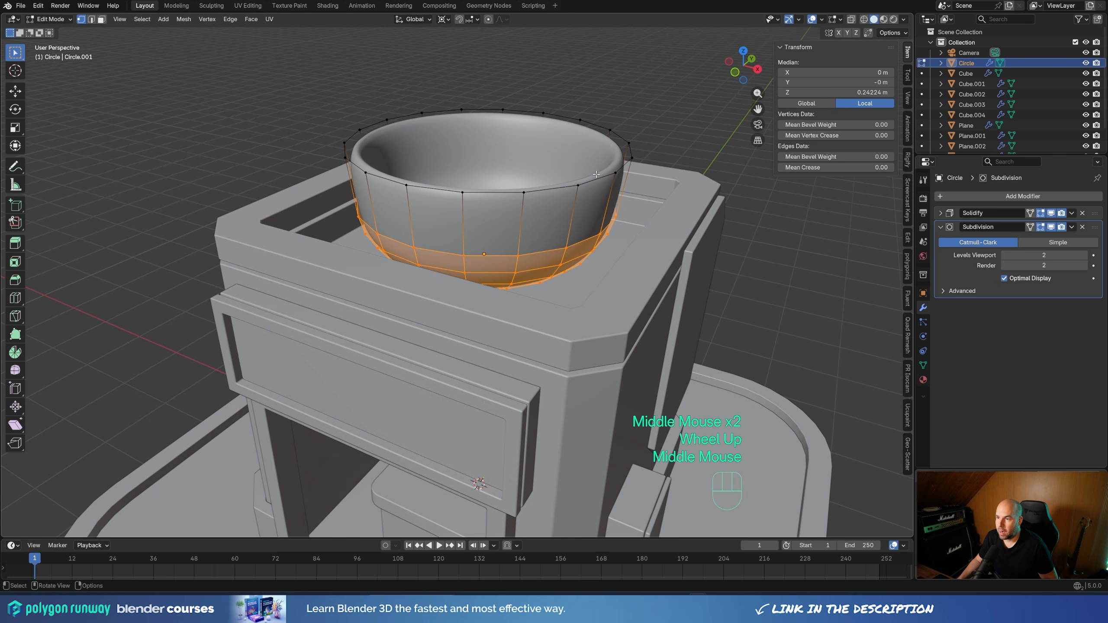
{"action": "key", "text": "ctrl+r"}
{"action": "left_click", "coordinate": [571, 220]}
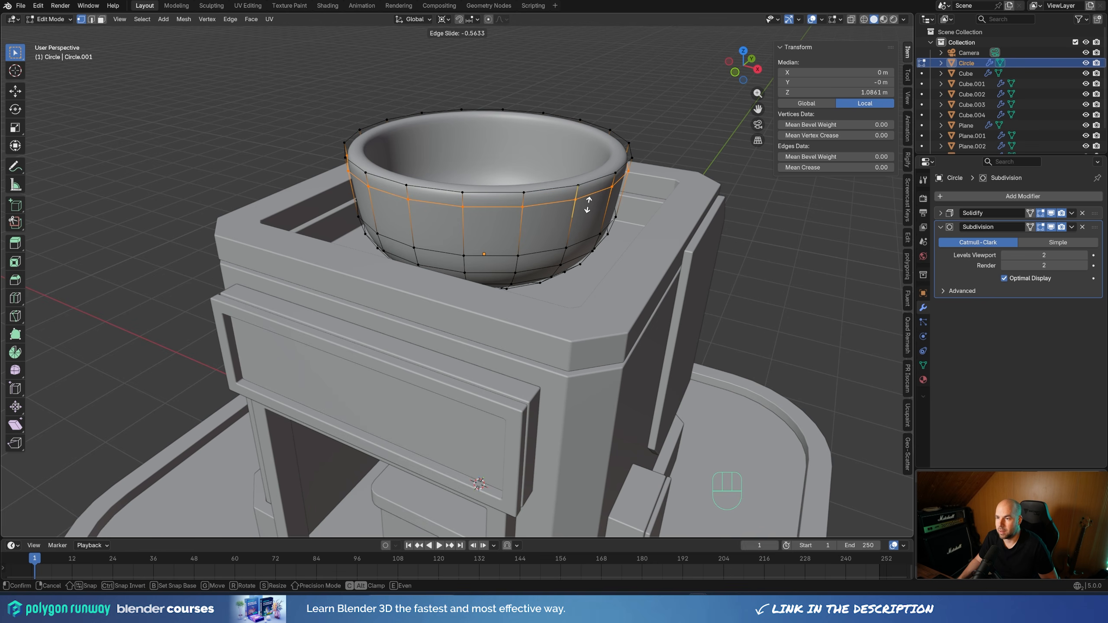
{"action": "left_click", "coordinate": [587, 205]}
{"action": "scroll", "coordinate": [647, 217], "scroll_direction": "down", "scroll_amount": 2}
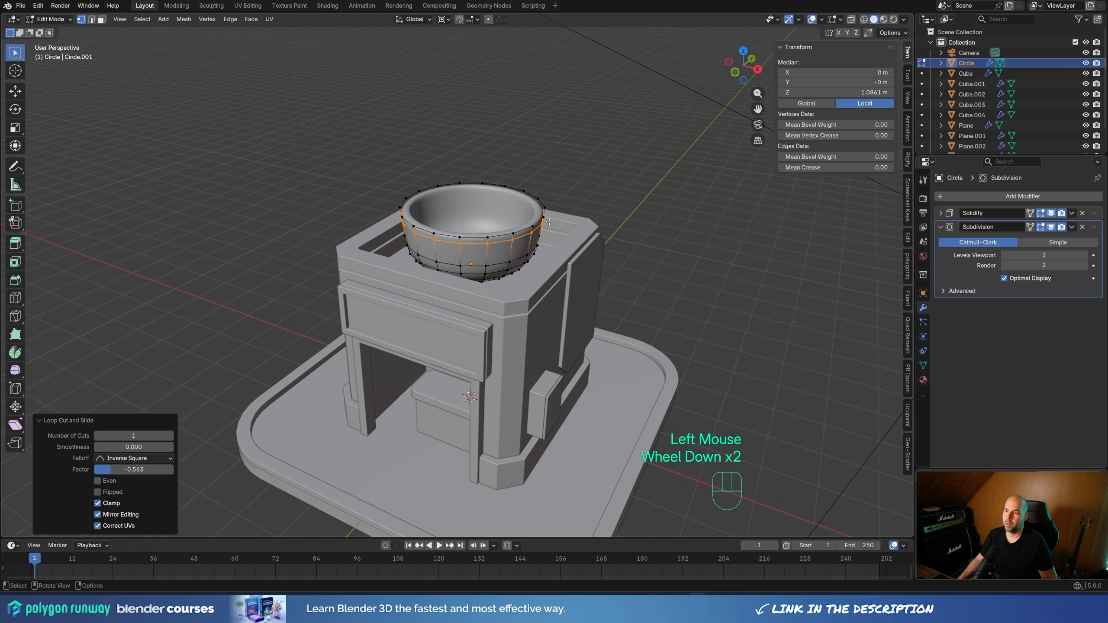
{"action": "key", "text": "Tab"}
{"action": "middle_click_drag", "start_coordinate": [549, 340], "coordinate": [551, 345]}
{"action": "middle_click_drag", "start_coordinate": [551, 345], "coordinate": [557, 279], "text": "shift"}
{"action": "middle_click_drag", "start_coordinate": [557, 279], "coordinate": [559, 281]}
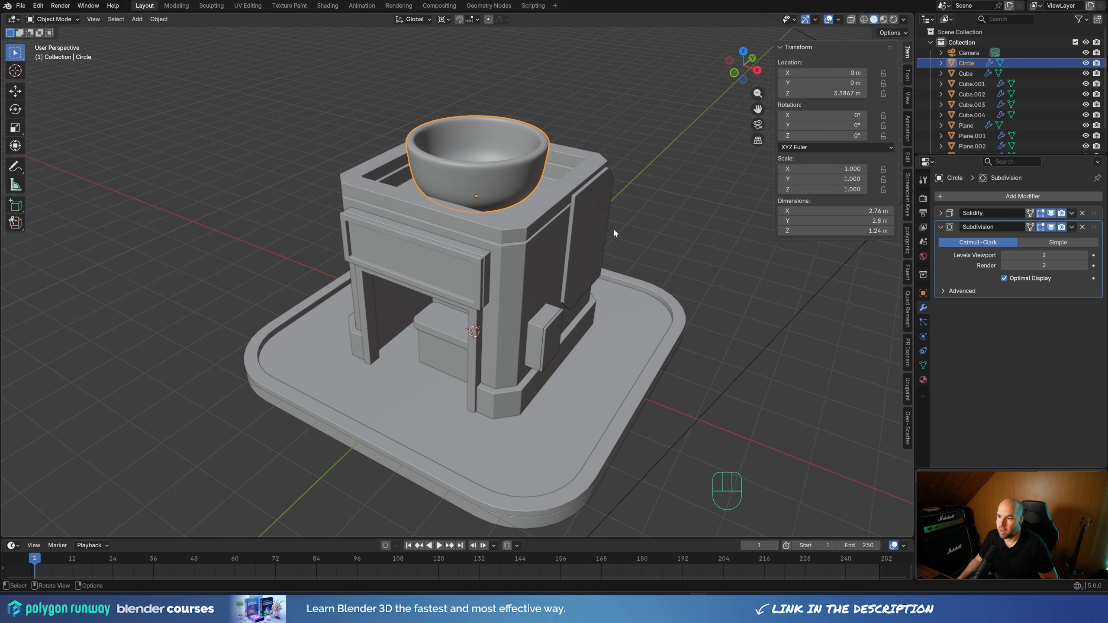
{"action": "middle_click_drag", "start_coordinate": [605, 244], "coordinate": [580, 207]}
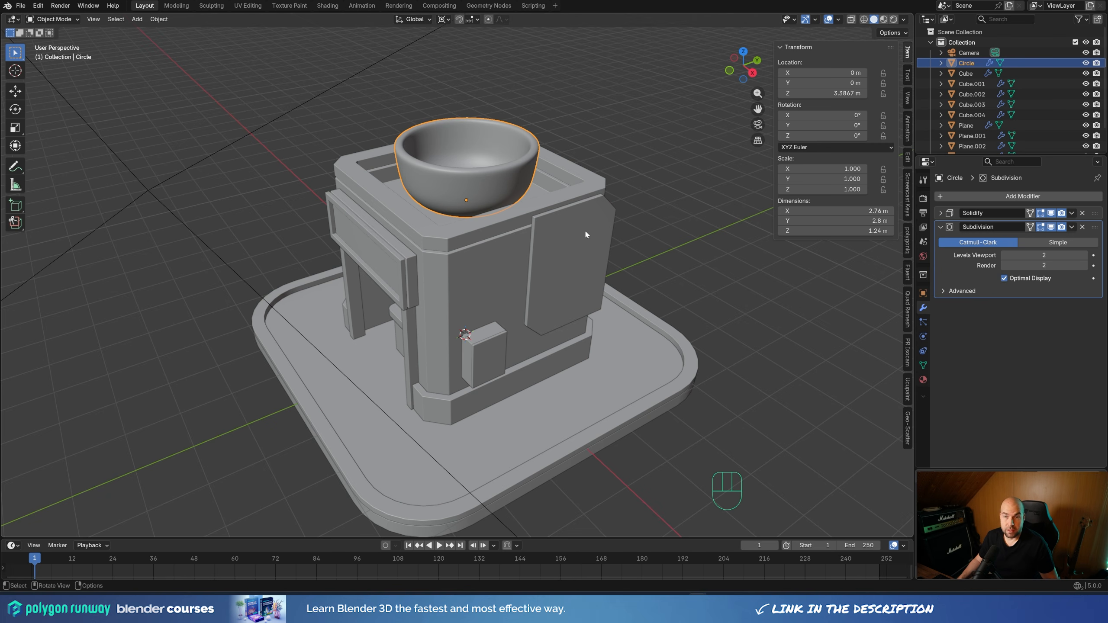
Place the 3D cursor at the center of the front sign's recessed inner face
{"action": "middle_click_drag", "start_coordinate": [584, 228], "coordinate": [418, 215]}
{"action": "scroll", "coordinate": [462, 225], "scroll_direction": "up", "scroll_amount": 2}
{"action": "left_click", "coordinate": [462, 225]}
{"action": "double_click", "coordinate": [417, 215]}
{"action": "scroll", "coordinate": [420, 217], "scroll_direction": "down", "scroll_amount": 1}
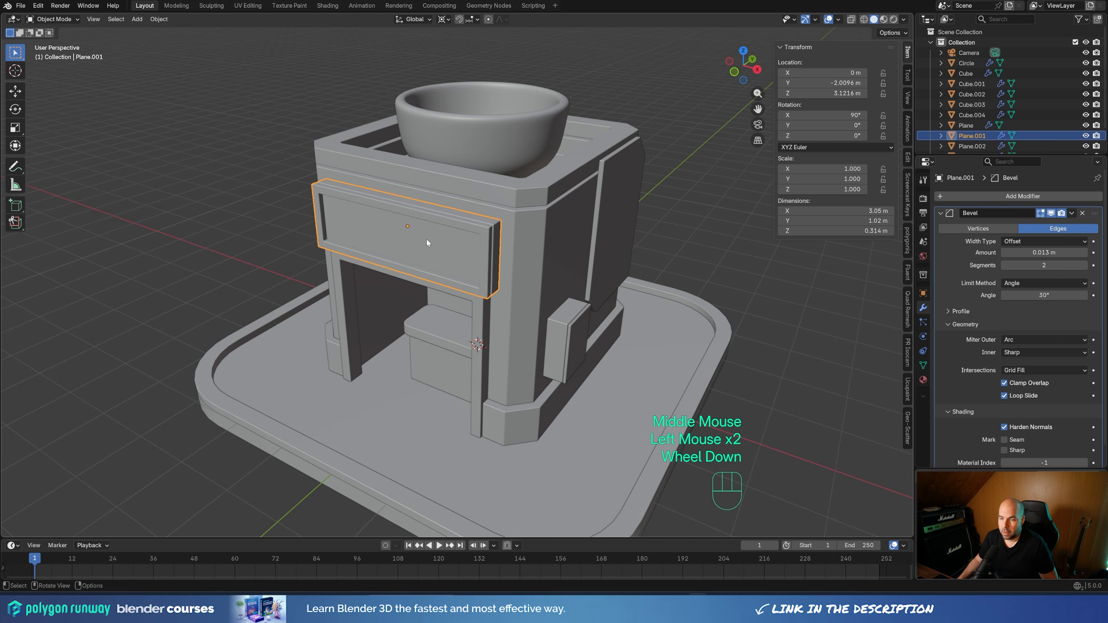
{"action": "key", "text": "Tab"}
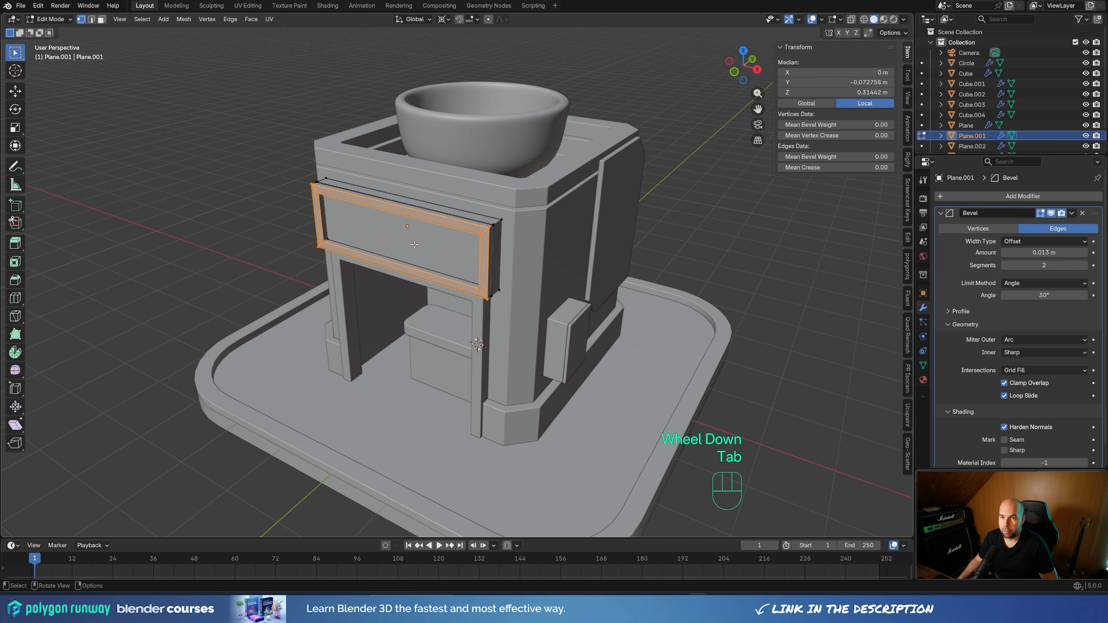
{"action": "left_click", "coordinate": [101, 19]}
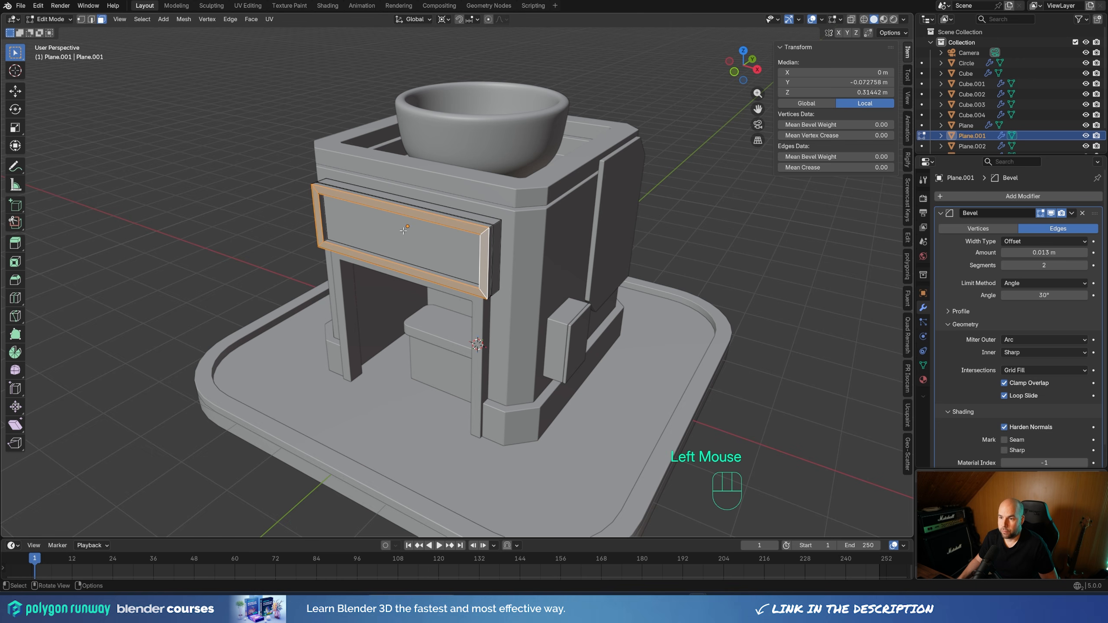
{"action": "left_click", "coordinate": [347, 213]}
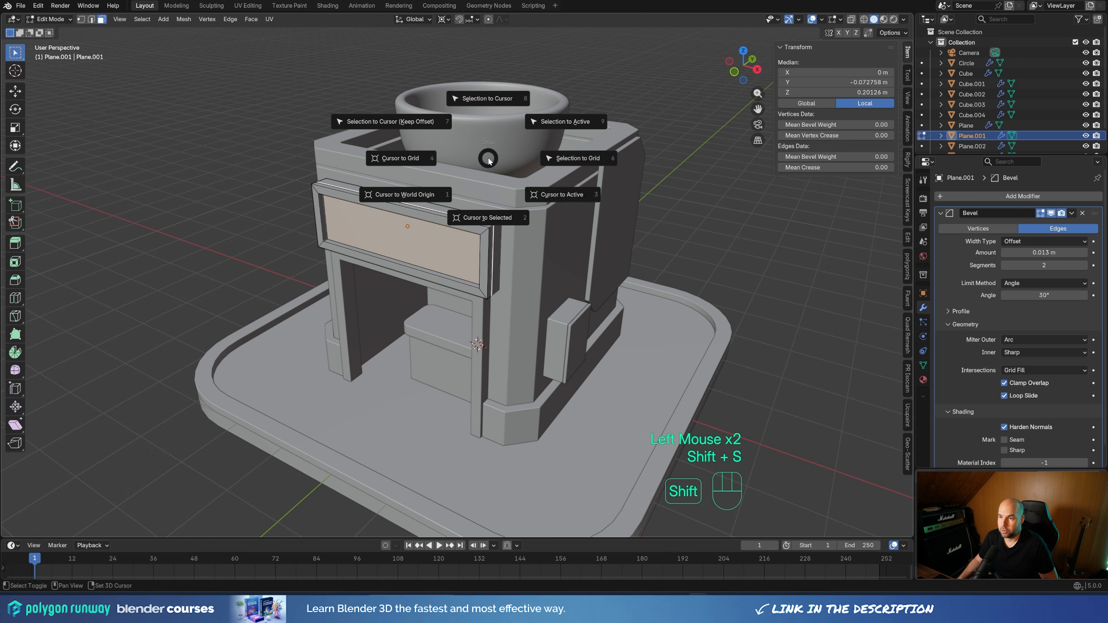
{"action": "left_click", "coordinate": [488, 217]}
{"action": "key", "text": "Tab"}
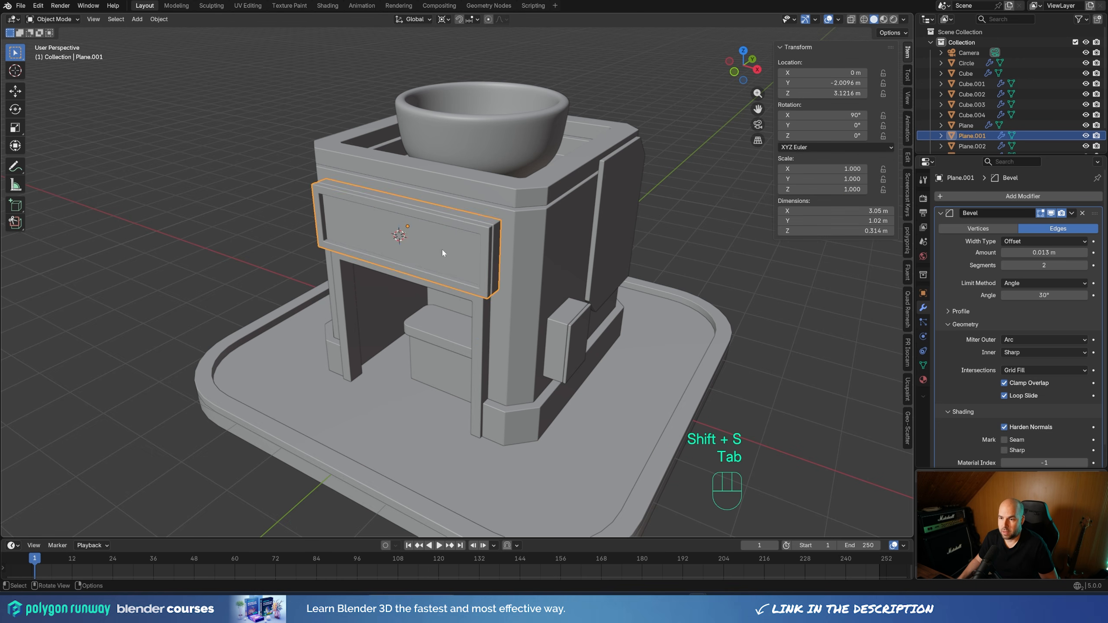
Add a text object at the front sign and rotate it 90° around the global X axis
{"action": "key", "text": "shift+a"}
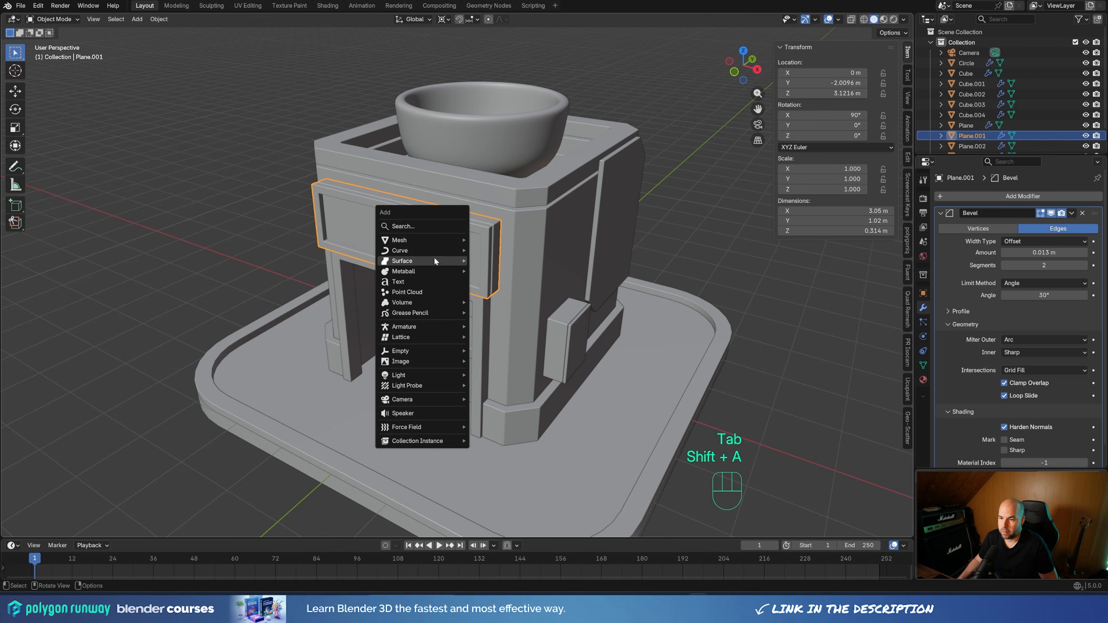
{"action": "left_click", "coordinate": [421, 280]}
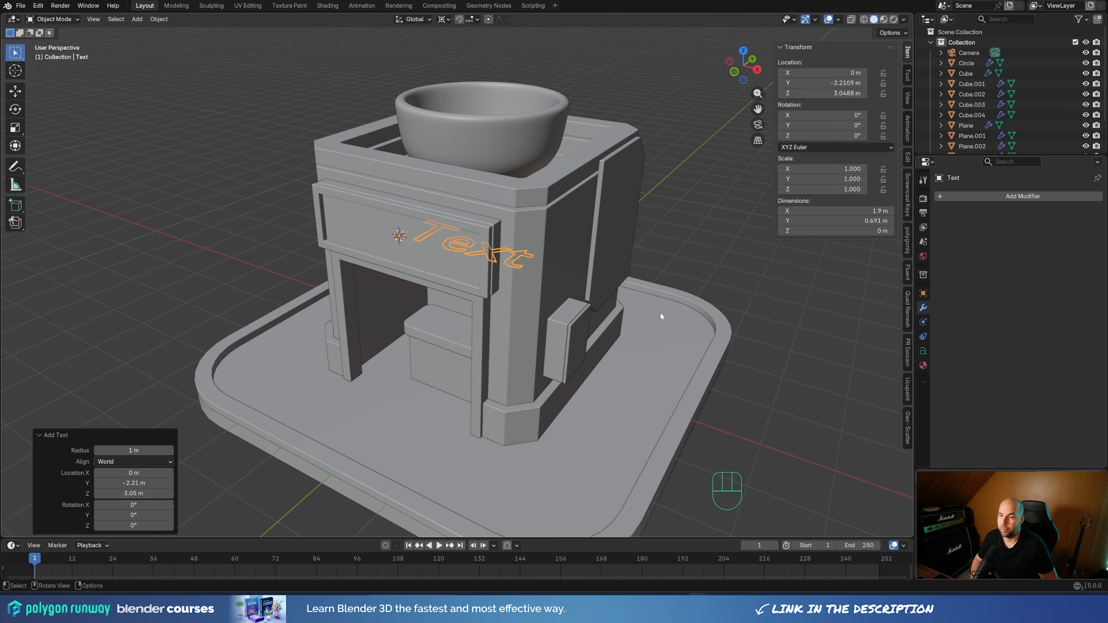
{"action": "key", "text": "r"}
{"action": "key", "text": "x"}
{"action": "key", "text": "KP_9"}
{"action": "key", "text": "KP_0"}
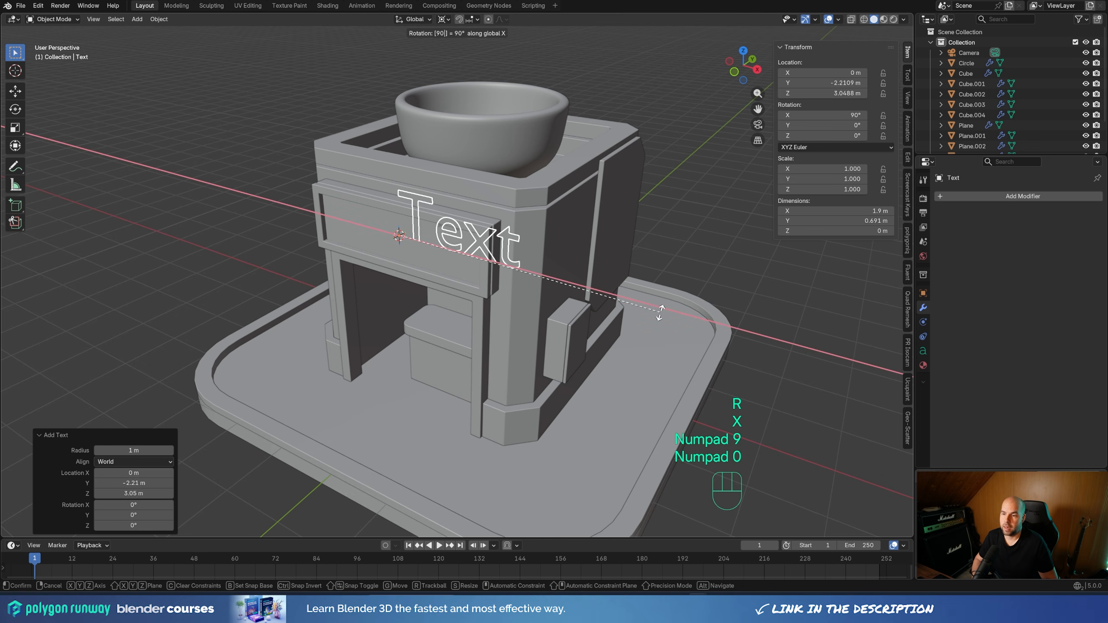
{"action": "key", "text": "KP_Enter"}
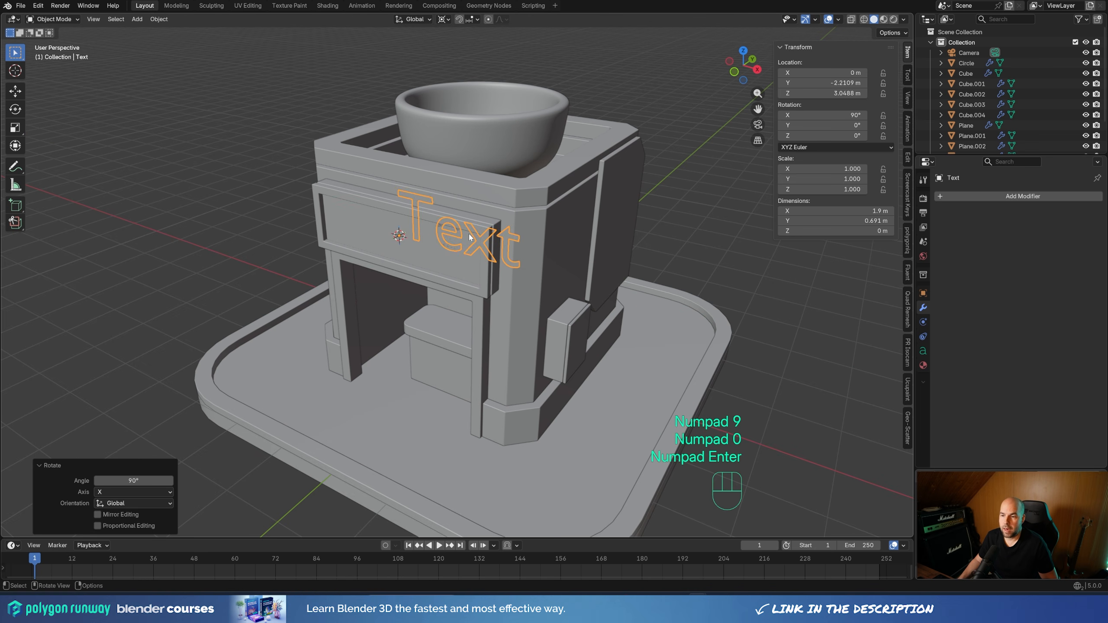
Align the sign text to Center horizontally and Middle vertically, and scale it uniformly to about 0.786
{"action": "left_click", "coordinate": [923, 351]}
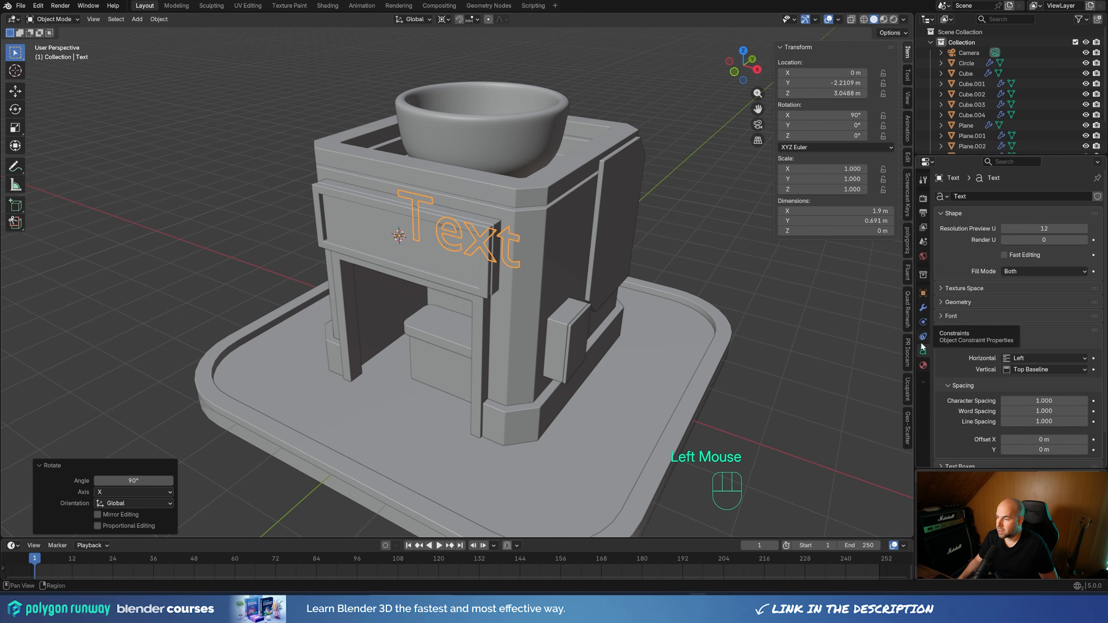
{"action": "left_click_drag", "start_coordinate": [1018, 359], "coordinate": [1029, 406]}
{"action": "middle_click_drag", "start_coordinate": [610, 230], "coordinate": [582, 203]}
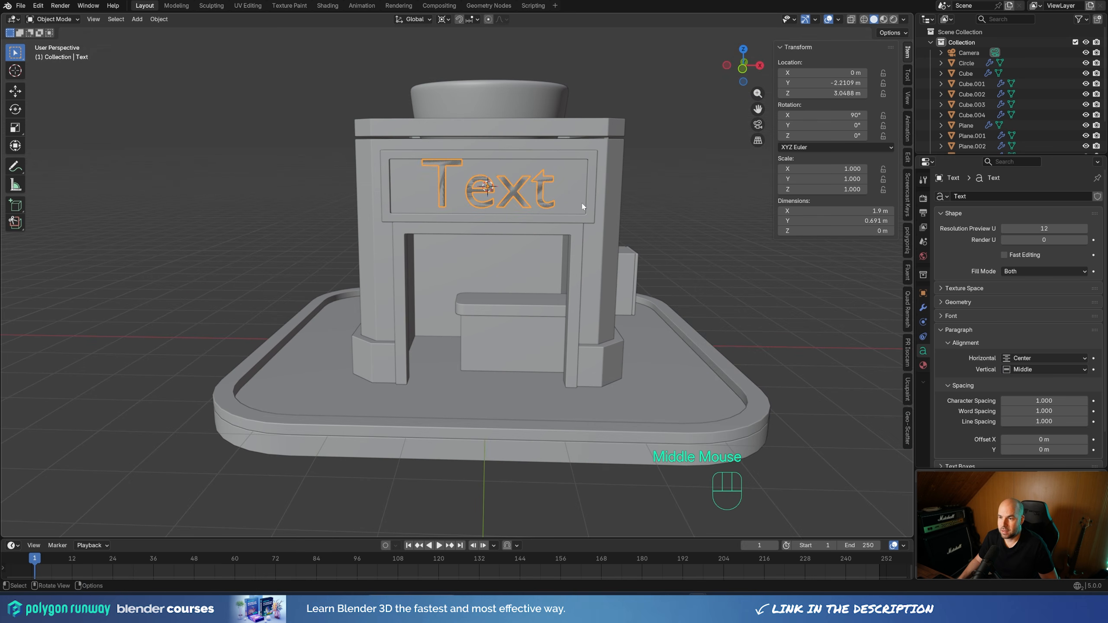
{"action": "key", "text": "s"}
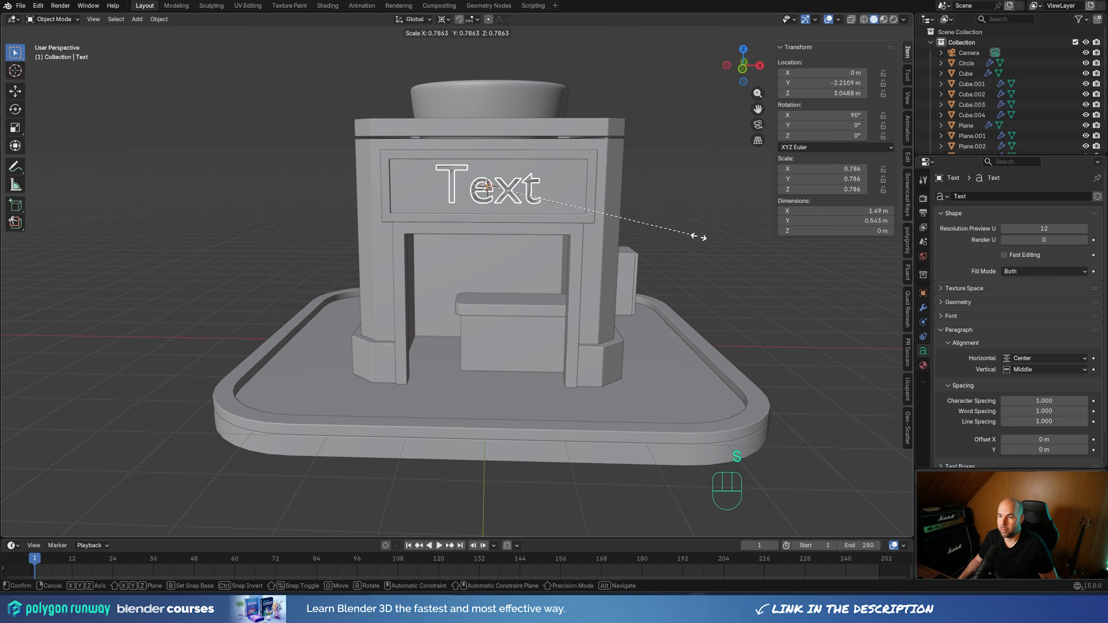
{"action": "left_click", "coordinate": [698, 235]}
{"action": "middle_click_drag", "start_coordinate": [660, 217], "coordinate": [592, 221]}
{"action": "scroll", "coordinate": [592, 220], "scroll_direction": "up", "scroll_amount": 2}
{"action": "middle_click_drag", "start_coordinate": [512, 170], "coordinate": [512, 235], "text": "shift"}
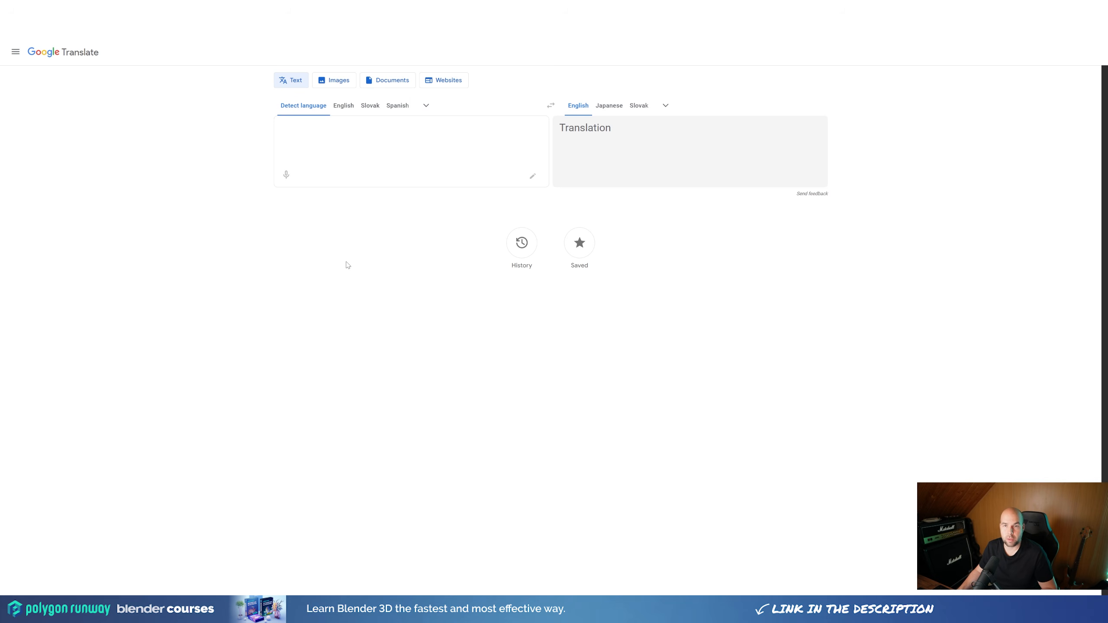
In Google Translate, translate "ramen" into Japanese, choose the alternative ラーメン, and copy it for the sign
{"action": "type", "text": "ramen"}
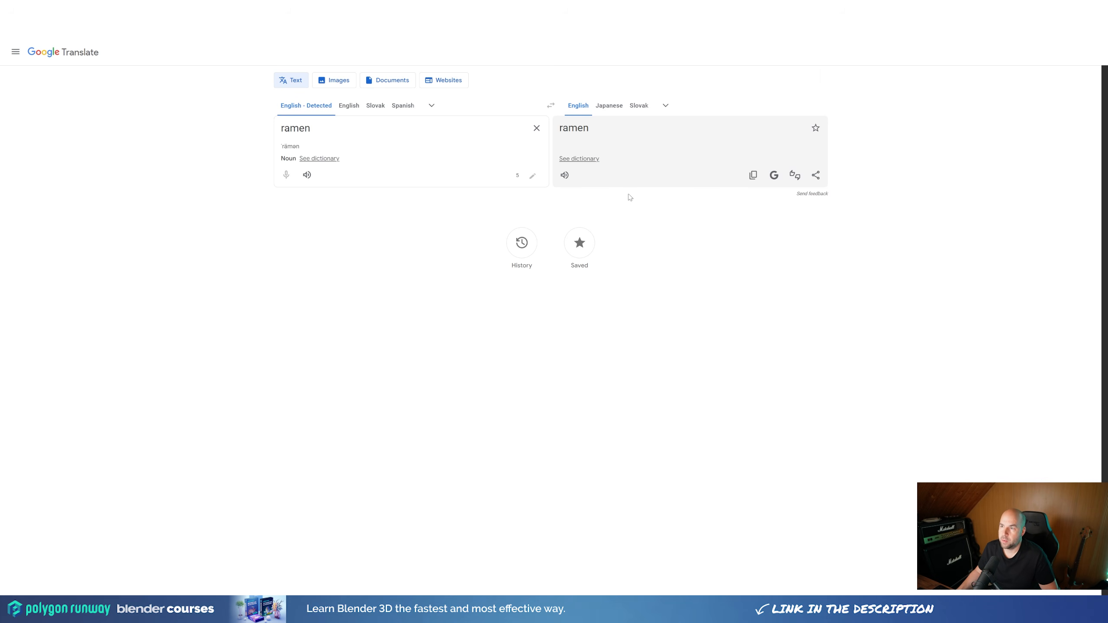
{"action": "left_click", "coordinate": [603, 109]}
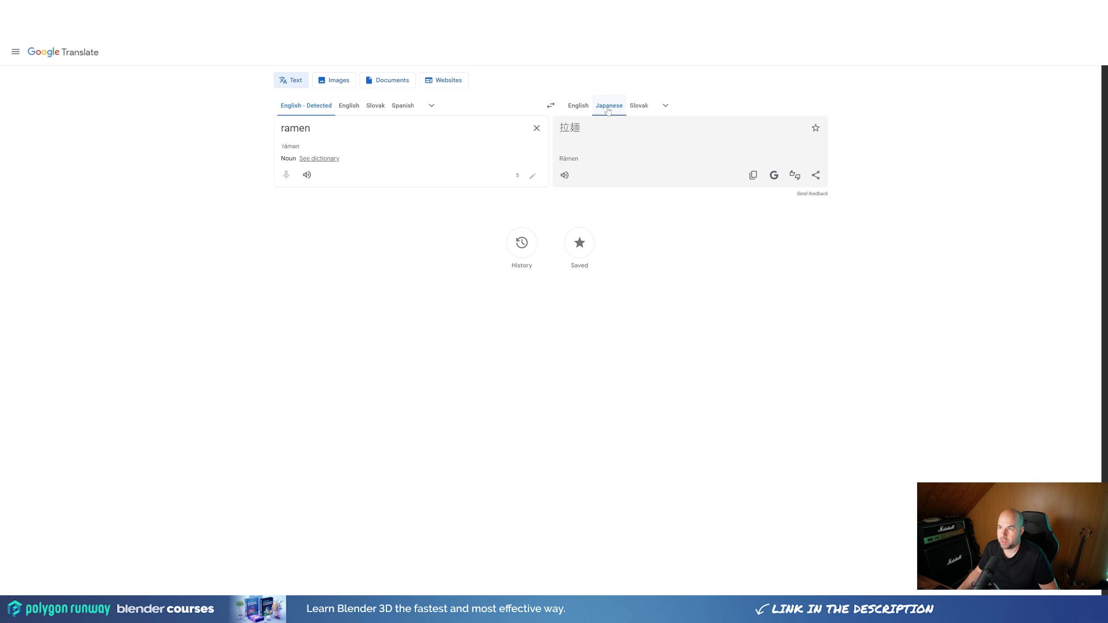
{"action": "left_click", "coordinate": [567, 129]}
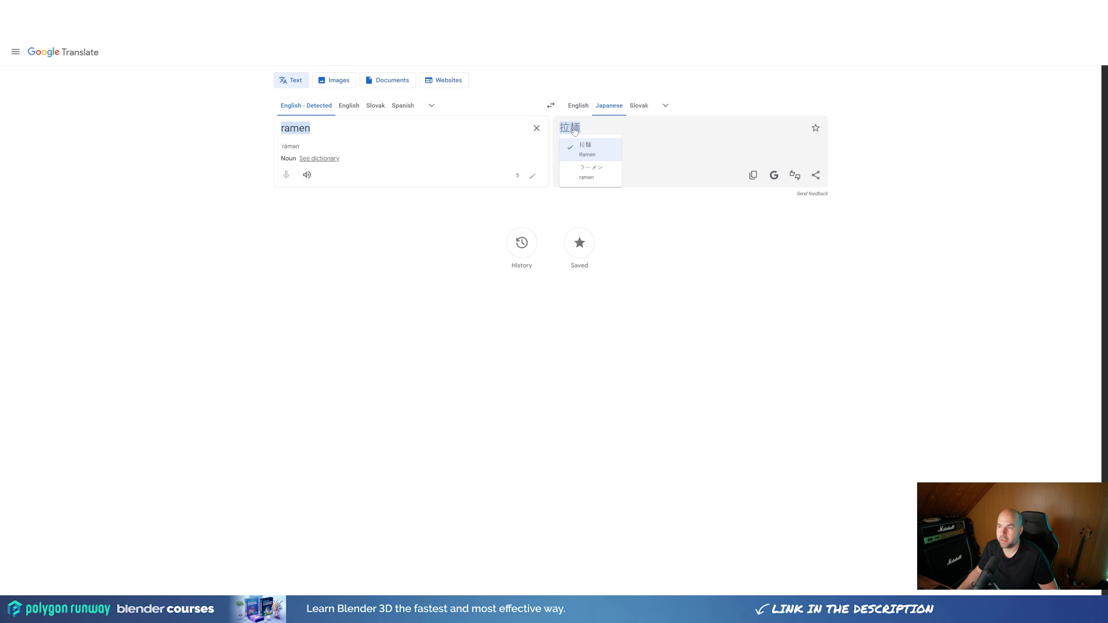
{"action": "left_click", "coordinate": [599, 178]}
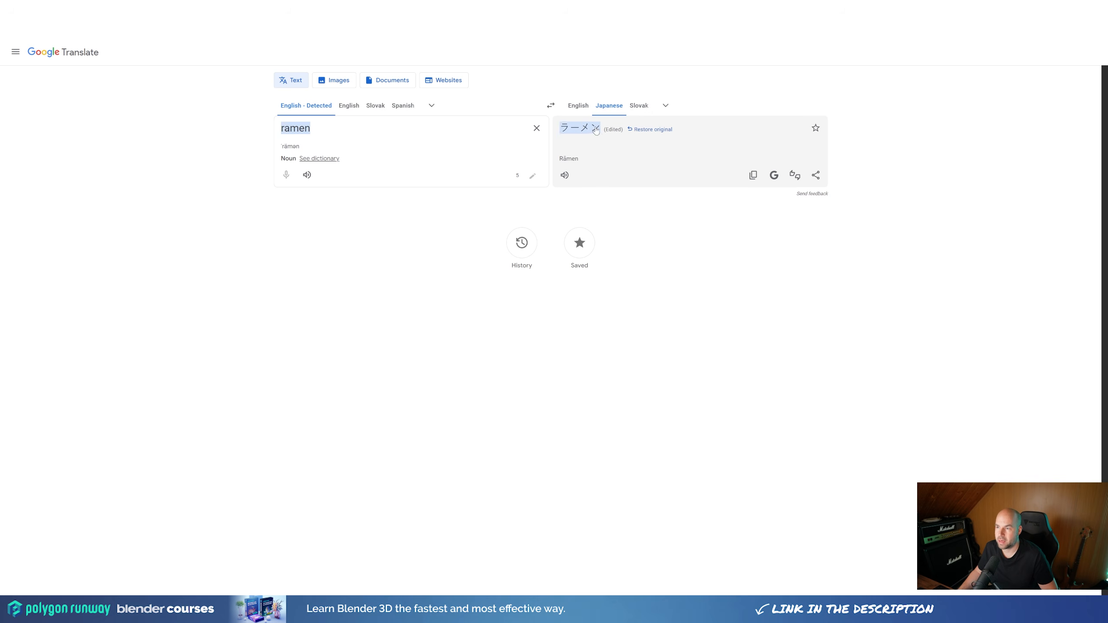
{"action": "left_click_drag", "start_coordinate": [557, 129], "coordinate": [601, 150]}
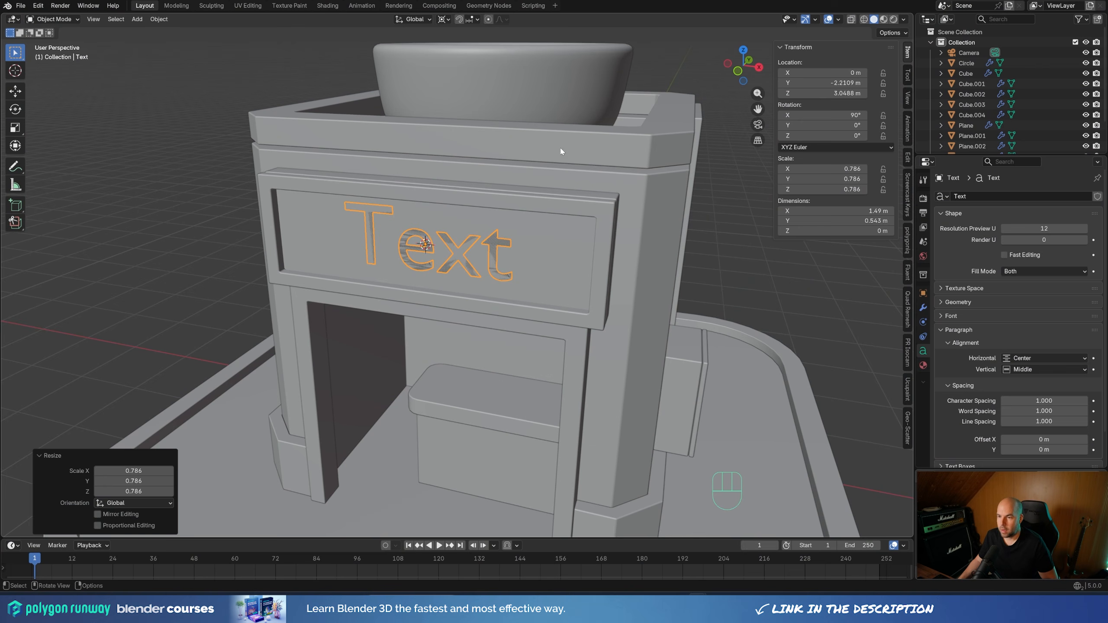
Replace the front sign's placeholder text with the copied ラーメン and scale it uniformly by about 0.796 to fit the recess
{"action": "key", "text": "Tab"}
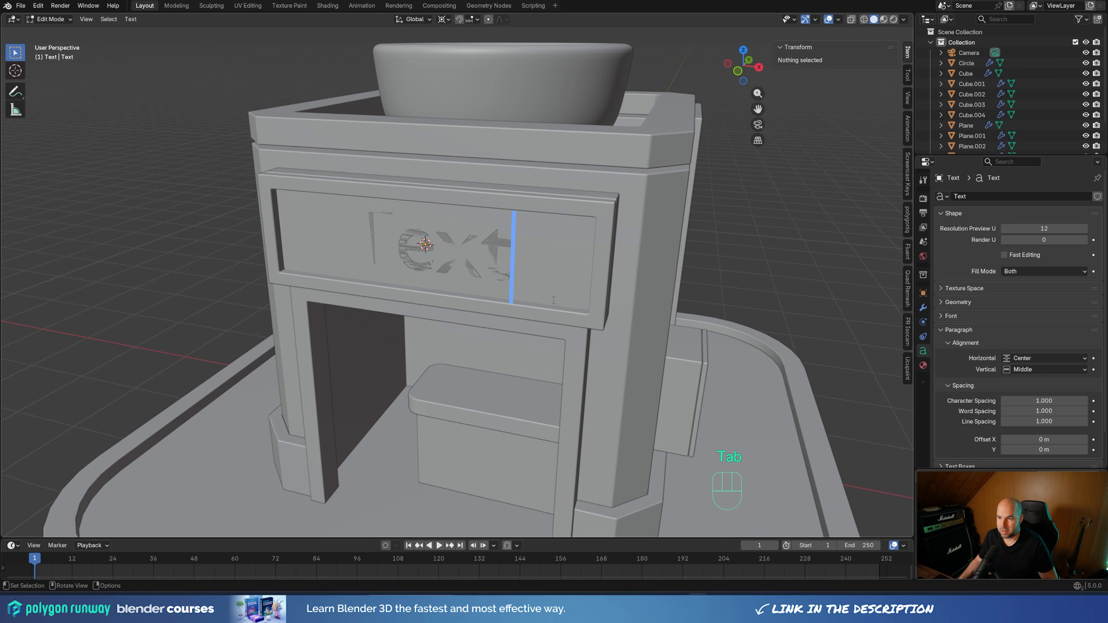
{"action": "key", "text": "BackSpace"}
{"action": "key", "text": "BackSpace"}
{"action": "key", "text": "BackSpace"}
{"action": "key", "text": "BackSpace"}
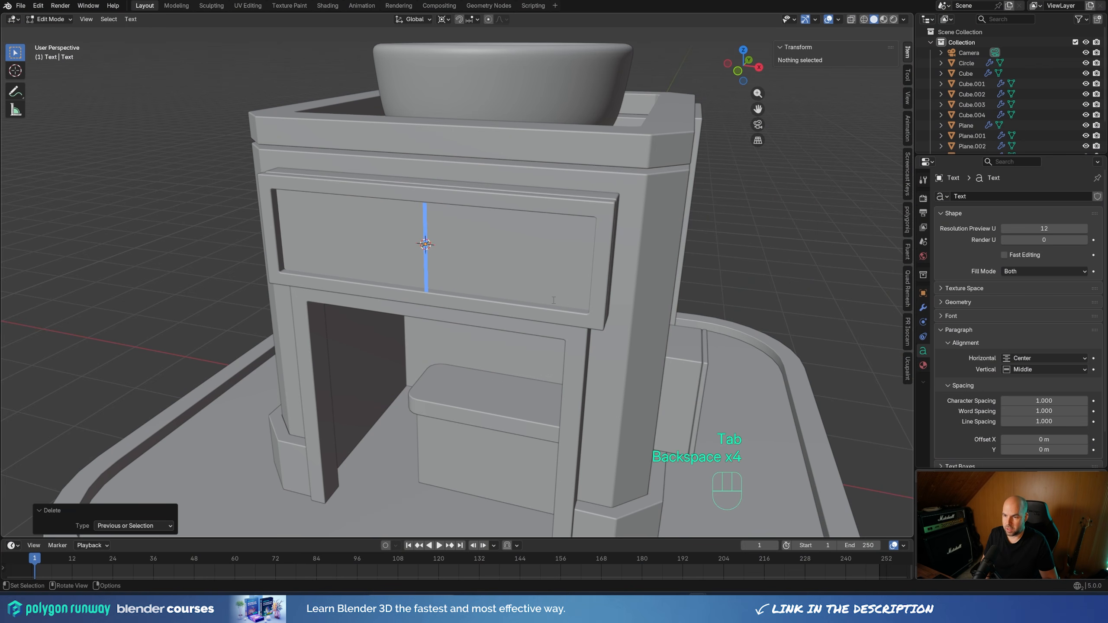
{"action": "key", "text": "ctrl+v"}
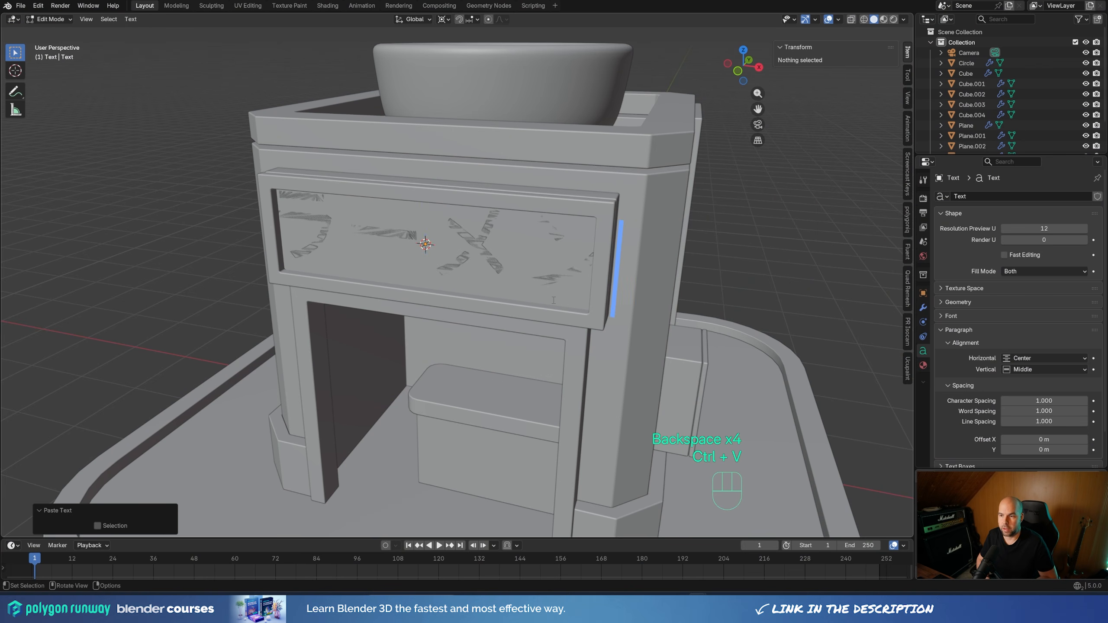
{"action": "key", "text": "Tab"}
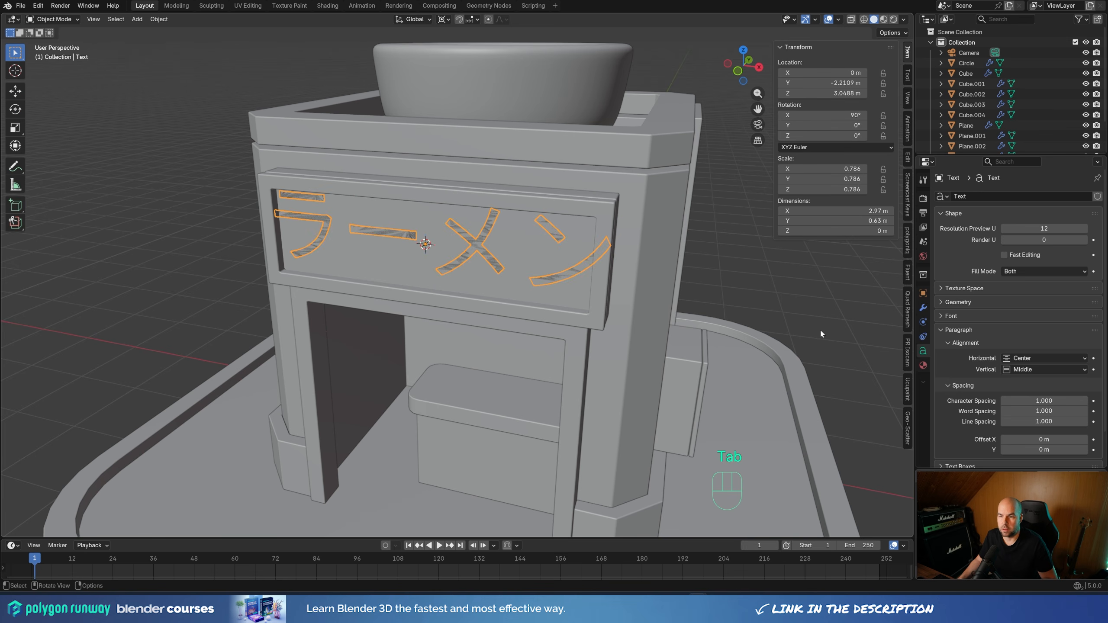
{"action": "key", "text": "s"}
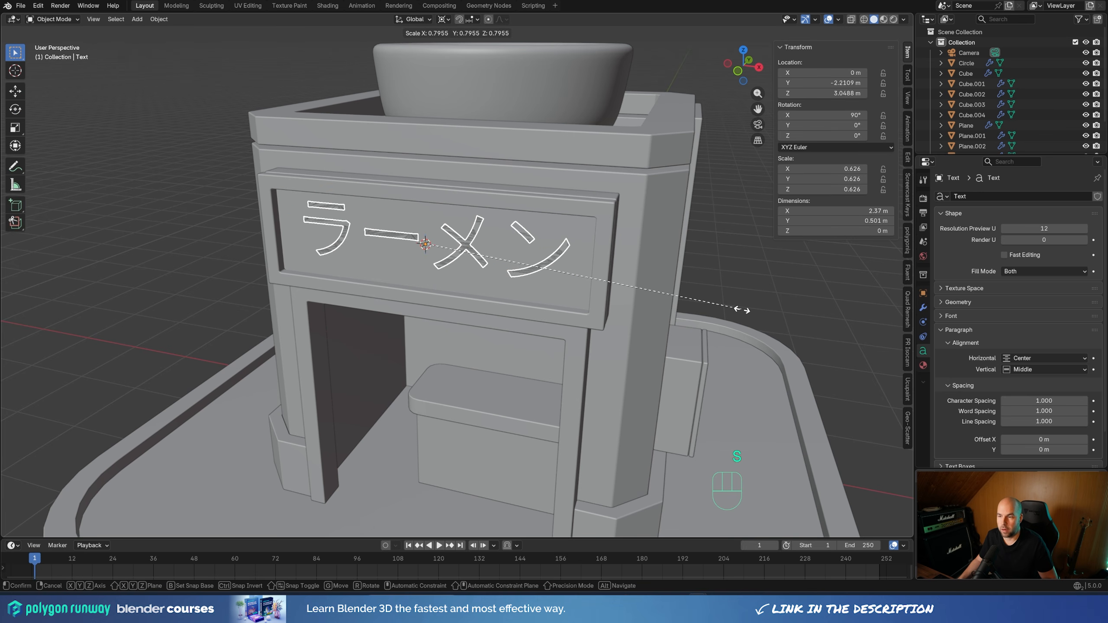
{"action": "left_click", "coordinate": [741, 310]}
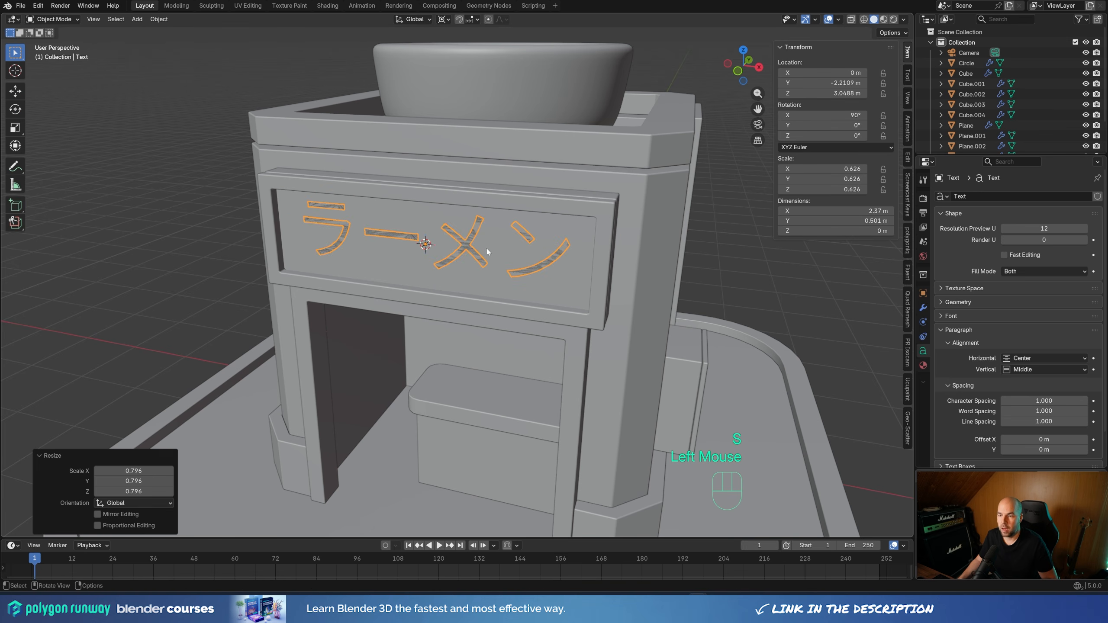
Try HarmonyOS Sans SC Bold from the Windows fonts folder as the sign text's regular font
{"action": "left_click", "coordinate": [954, 314]}
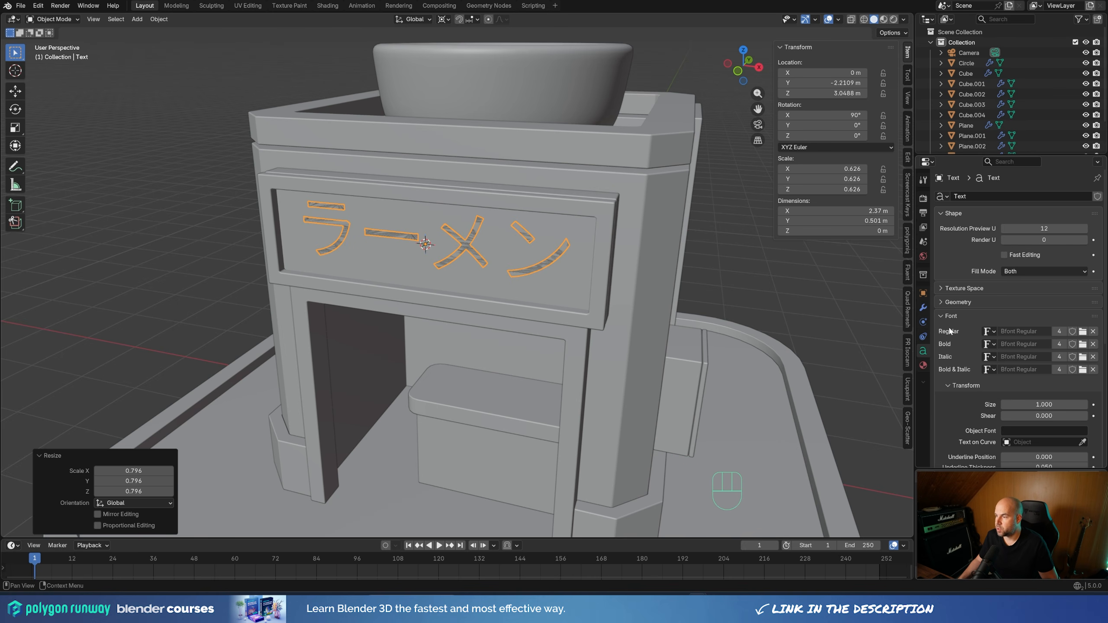
{"action": "left_click", "coordinate": [1084, 333]}
{"action": "left_click_drag", "start_coordinate": [596, 41], "coordinate": [587, 64]}
{"action": "left_click_drag", "start_coordinate": [817, 101], "coordinate": [815, 222]}
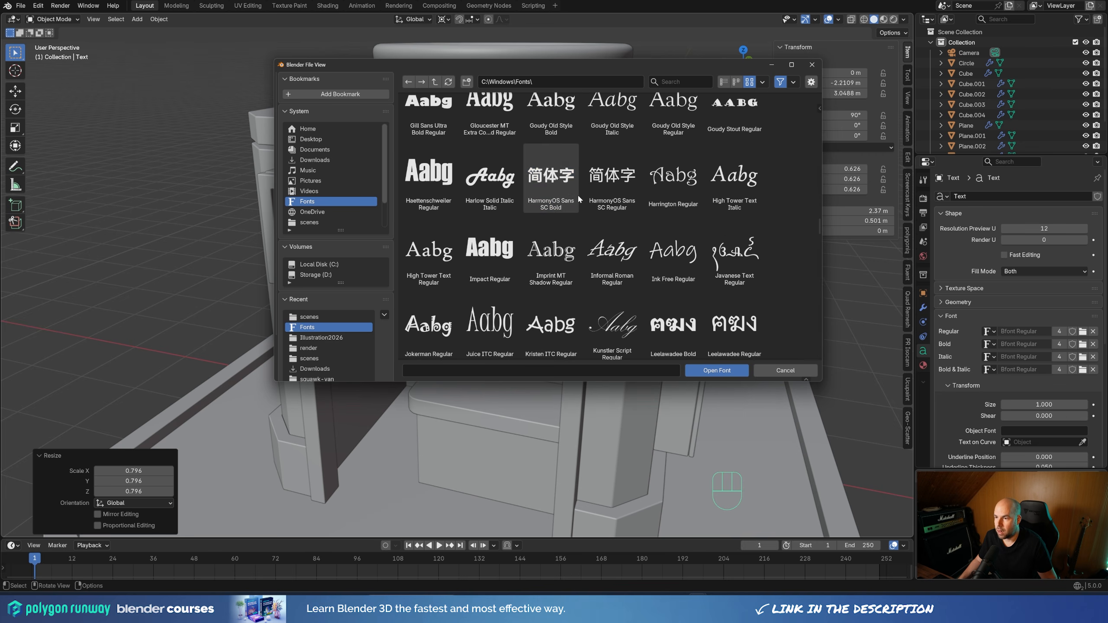
{"action": "left_click", "coordinate": [543, 176]}
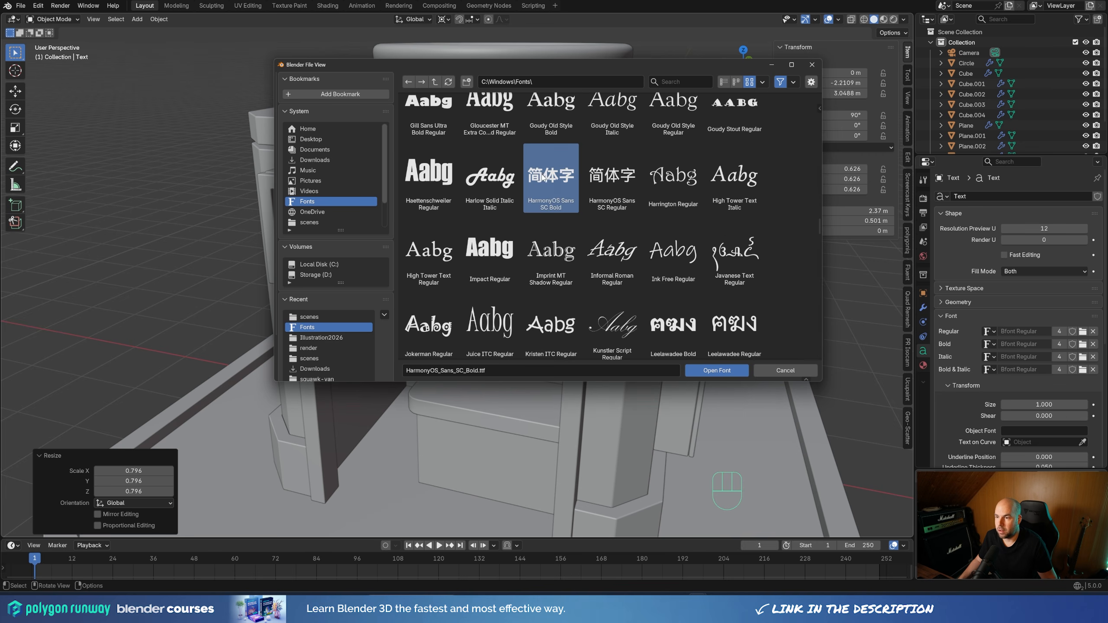
{"action": "left_click", "coordinate": [710, 372]}
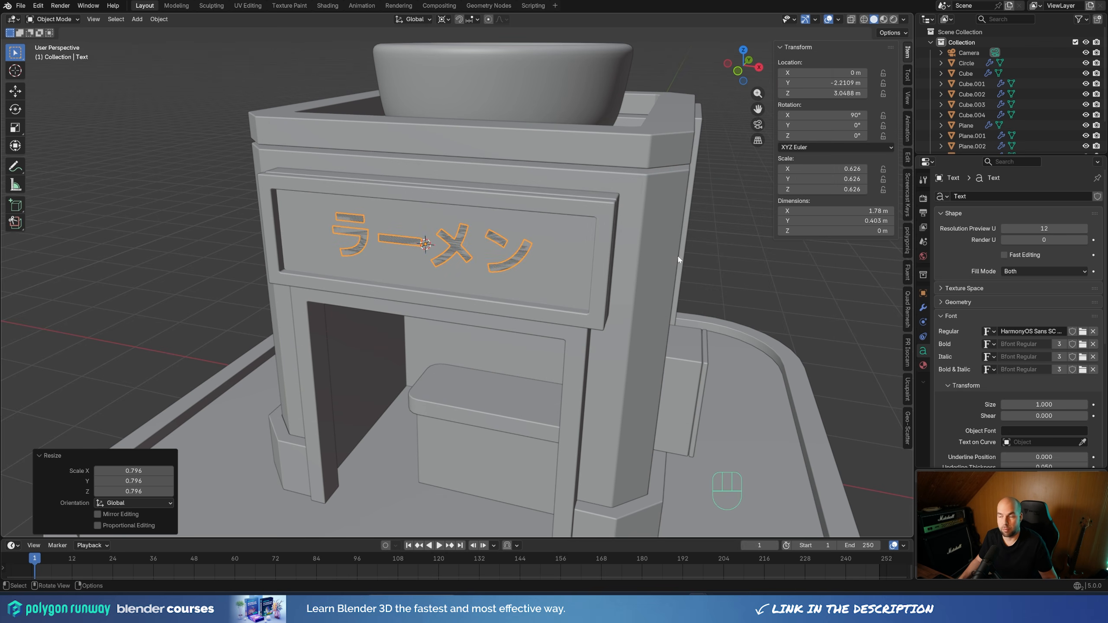
{"action": "key", "text": "ctrl+z"}
Scale the ラーメン text uniformly by about 1.027 within the front sign's recess
{"action": "key", "text": "s"}
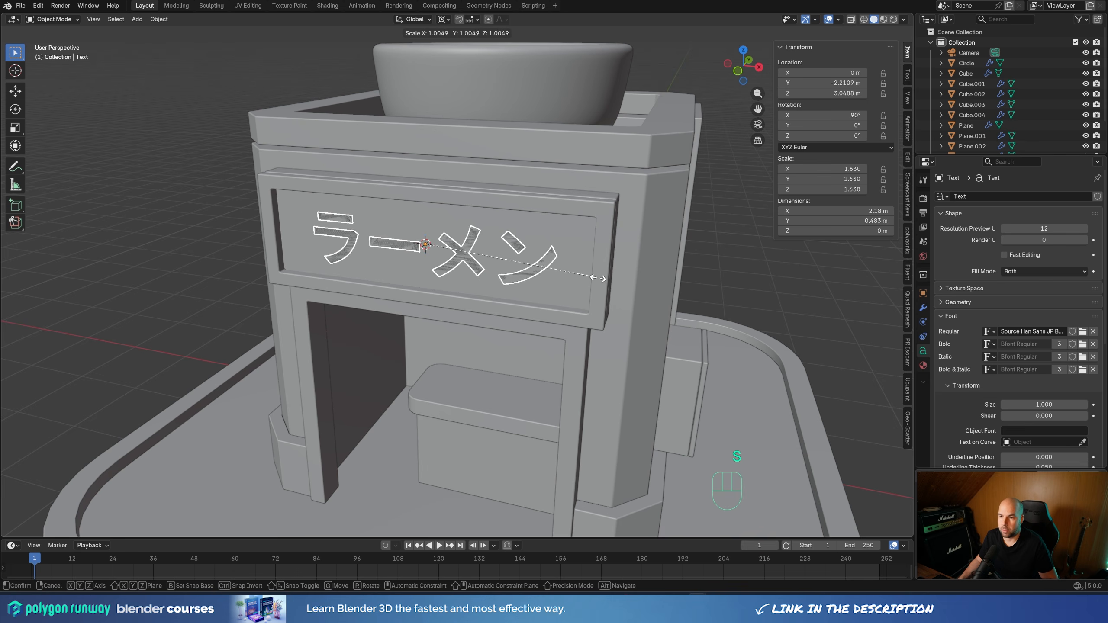
{"action": "left_click", "coordinate": [601, 279]}
{"action": "middle_click_drag", "start_coordinate": [601, 280], "coordinate": [509, 297]}
{"action": "scroll", "coordinate": [505, 304], "scroll_direction": "up", "scroll_amount": 2}
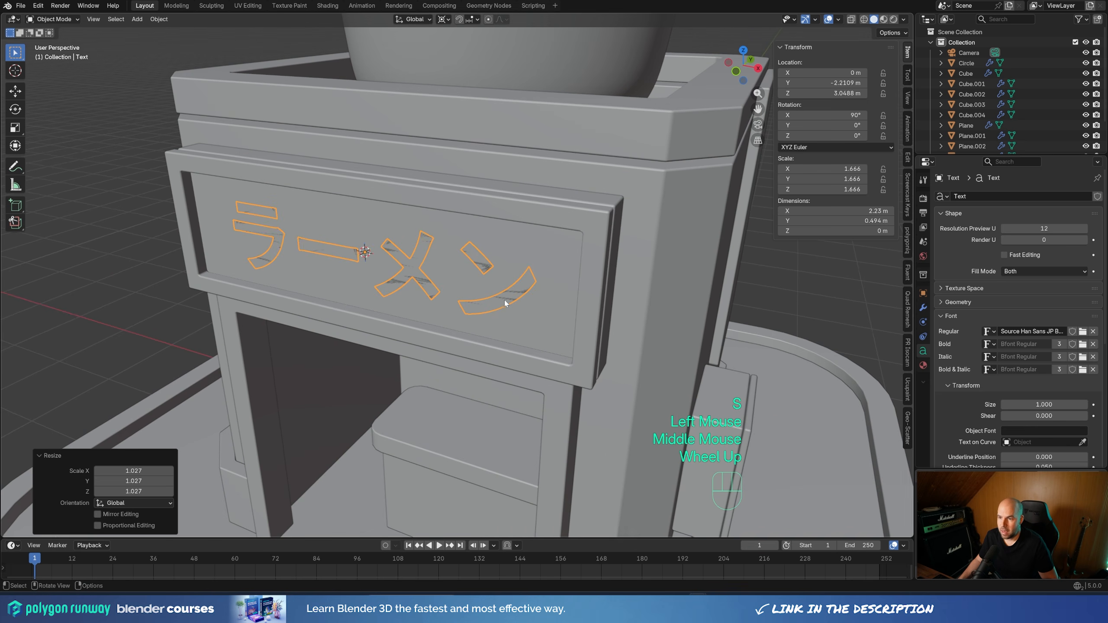
Give the ラーメン text an extrusion of 0.023 m and a round bevel with a depth of 0.006 m
{"action": "left_click", "coordinate": [943, 318]}
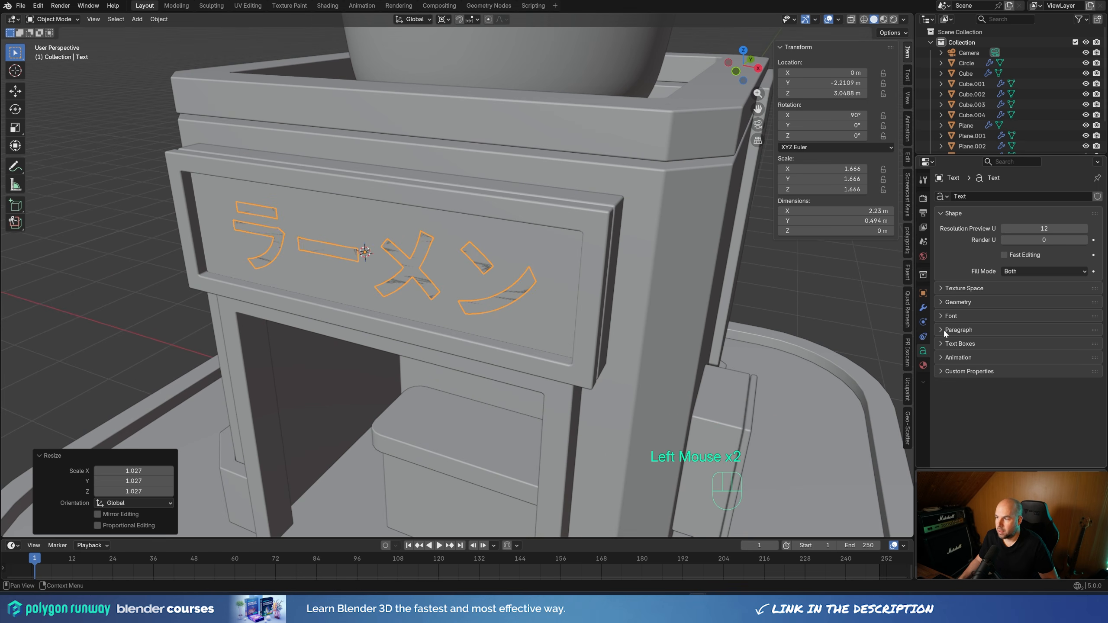
{"action": "left_click", "coordinate": [952, 304]}
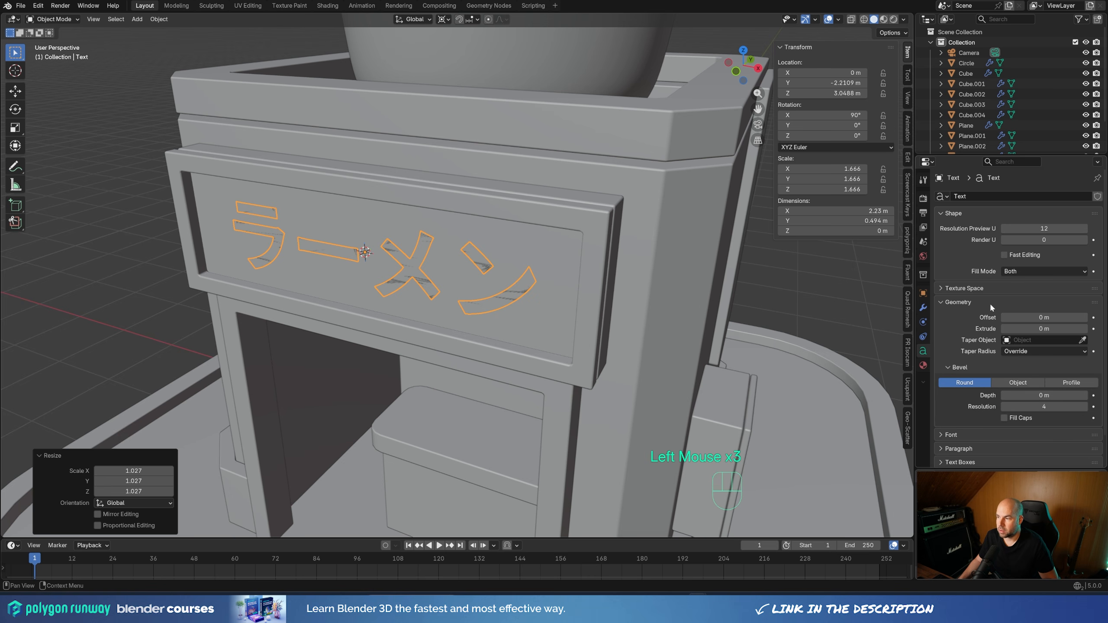
{"action": "left_click_drag", "start_coordinate": [1044, 329], "coordinate": [1044, 329], "text": "shift"}
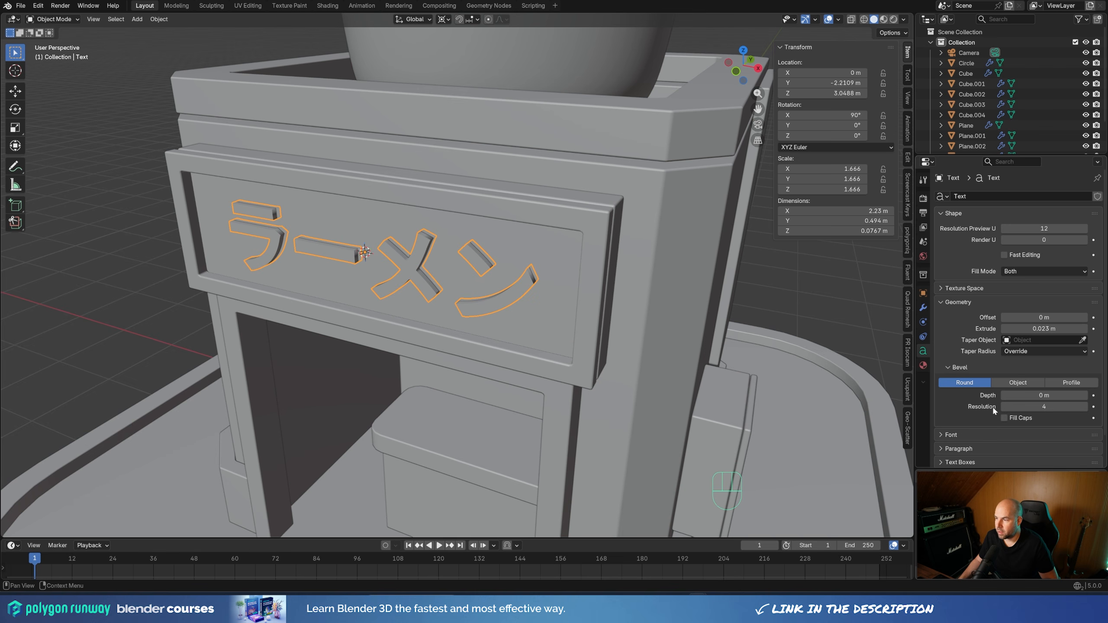
{"action": "left_click_drag", "start_coordinate": [1044, 395], "coordinate": [1044, 395], "text": "shift"}
{"action": "middle_click_drag", "start_coordinate": [473, 235], "coordinate": [544, 263]}
{"action": "scroll", "coordinate": [544, 263], "scroll_direction": "up", "scroll_amount": 2}
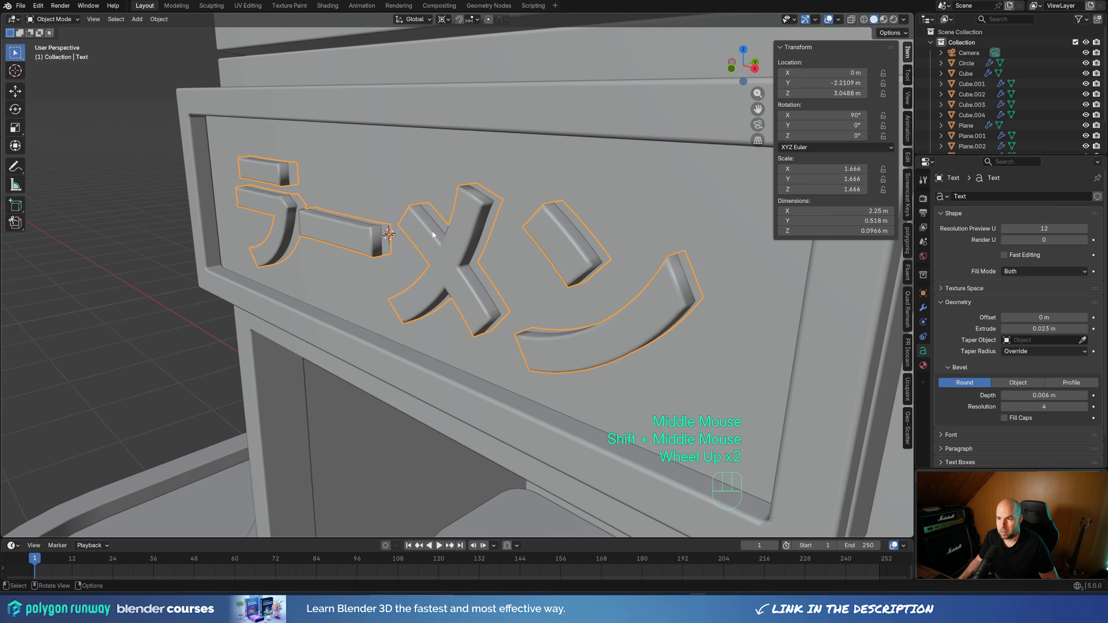
Reduce the sign text's extrusion to 0.012 m and move it outward about 0.0415 m along negative Y
{"action": "scroll", "coordinate": [539, 250], "scroll_direction": "down", "scroll_amount": 2}
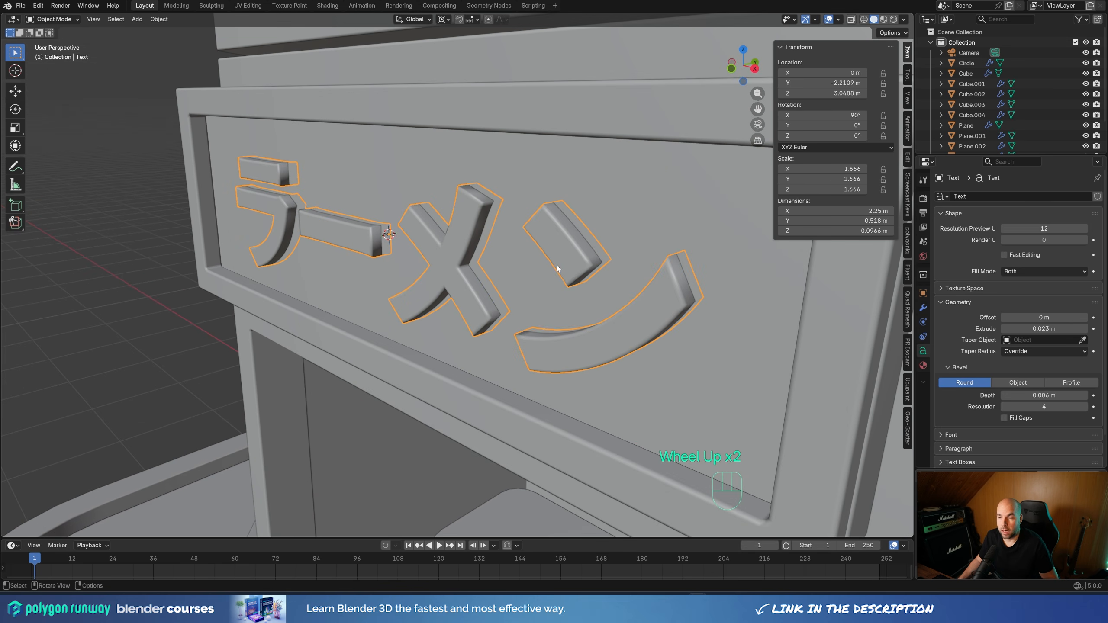
{"action": "middle_click_drag", "start_coordinate": [539, 250], "coordinate": [536, 260]}
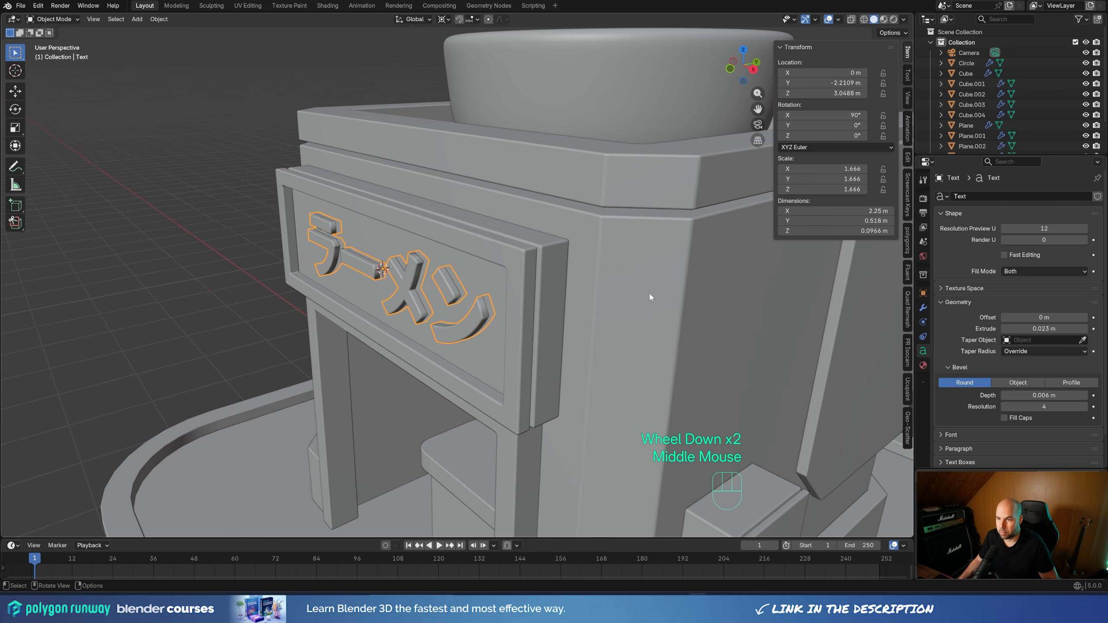
{"action": "left_click_drag", "start_coordinate": [1043, 328], "coordinate": [1029, 328], "text": "shift"}
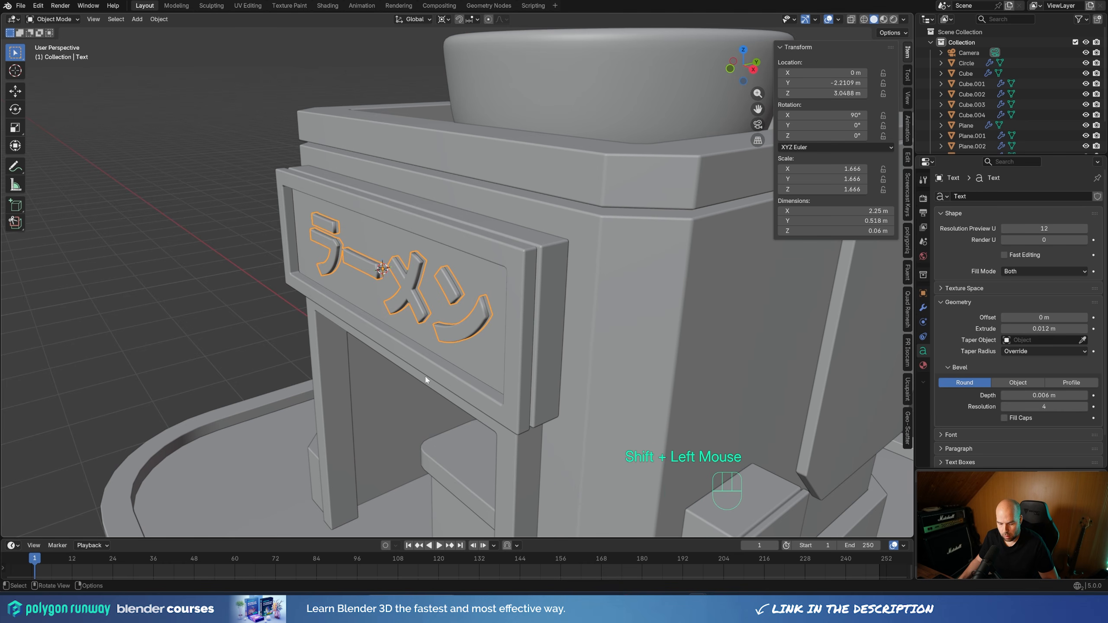
{"action": "key", "text": "g"}
{"action": "key", "text": "y"}
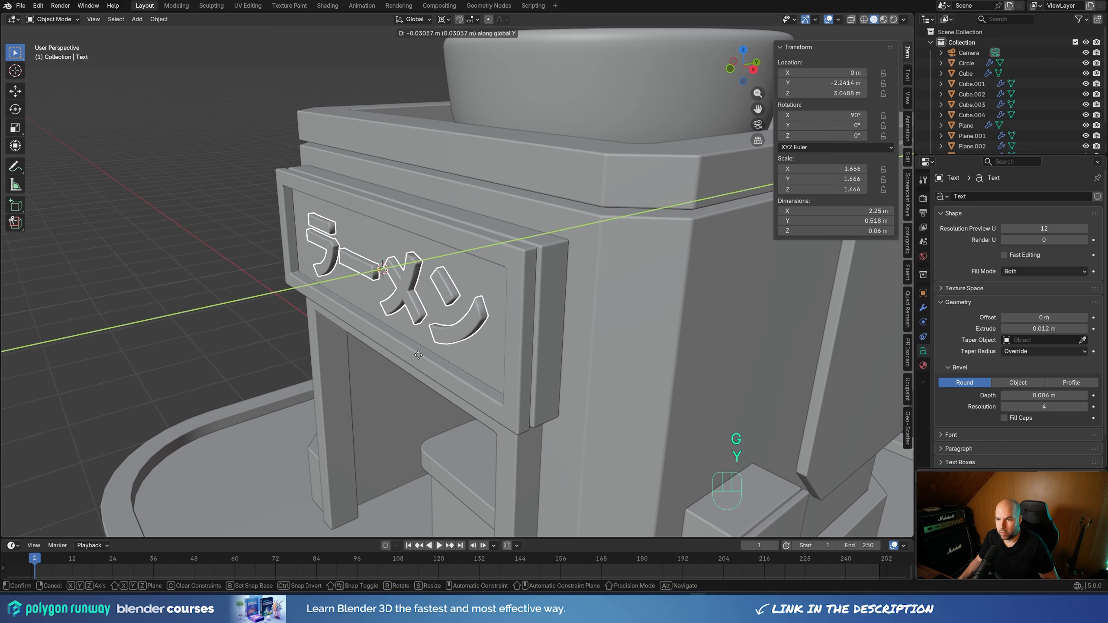
{"action": "left_click", "coordinate": [417, 355]}
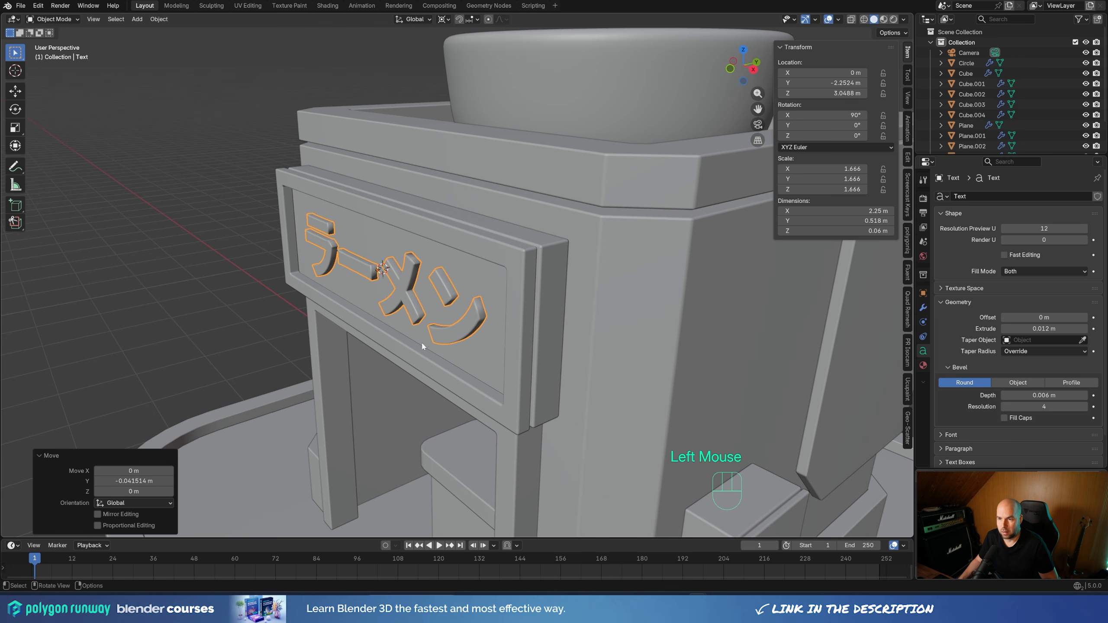
{"action": "left_click", "coordinate": [217, 327]}
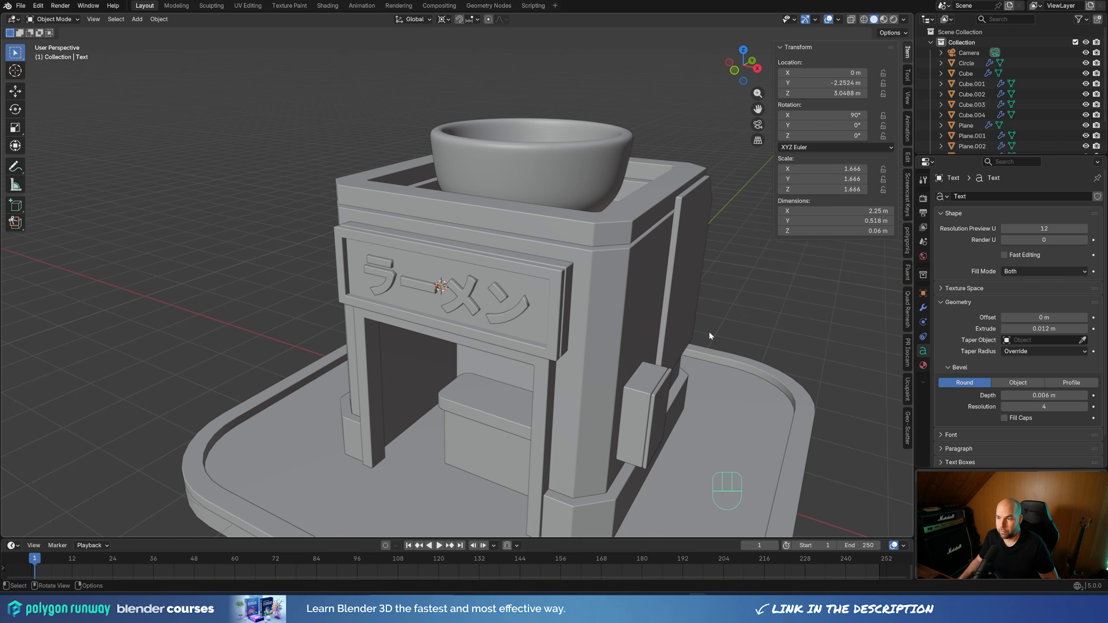
Place the 3D cursor on the upper part of the side wall's chamfered panel and add a text object there
{"action": "middle_click_drag", "start_coordinate": [710, 335], "coordinate": [667, 248]}
{"action": "key", "text": "shift"}
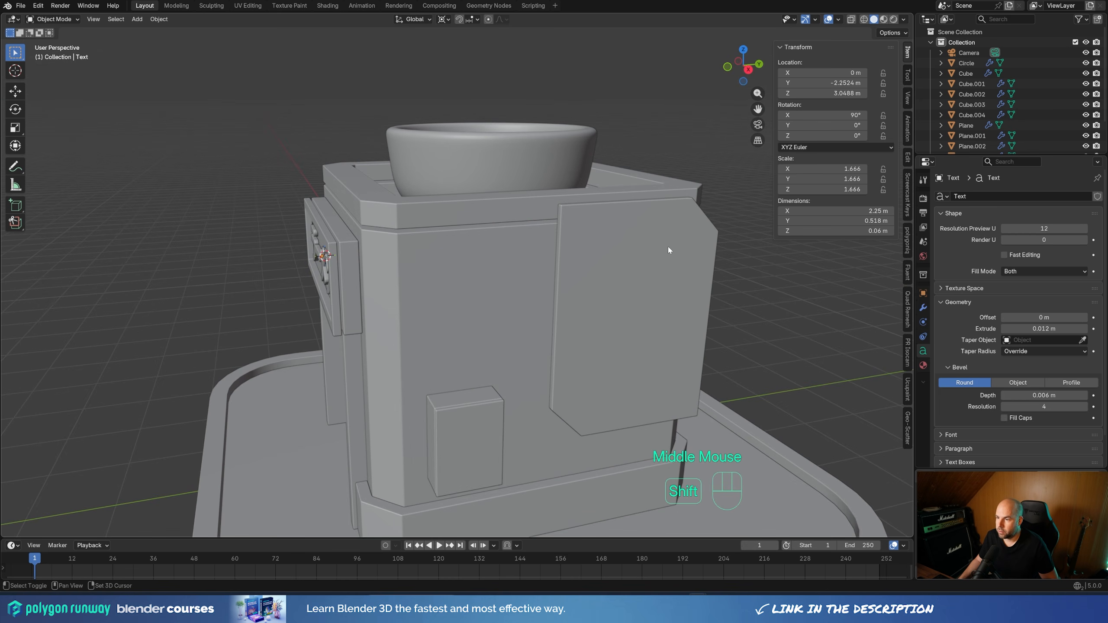
{"action": "right_click", "coordinate": [668, 249], "text": "shift"}
{"action": "middle_click_drag", "start_coordinate": [721, 263], "coordinate": [682, 253], "text": "shift"}
{"action": "key", "text": "shift+a"}
{"action": "left_click", "coordinate": [672, 247]}
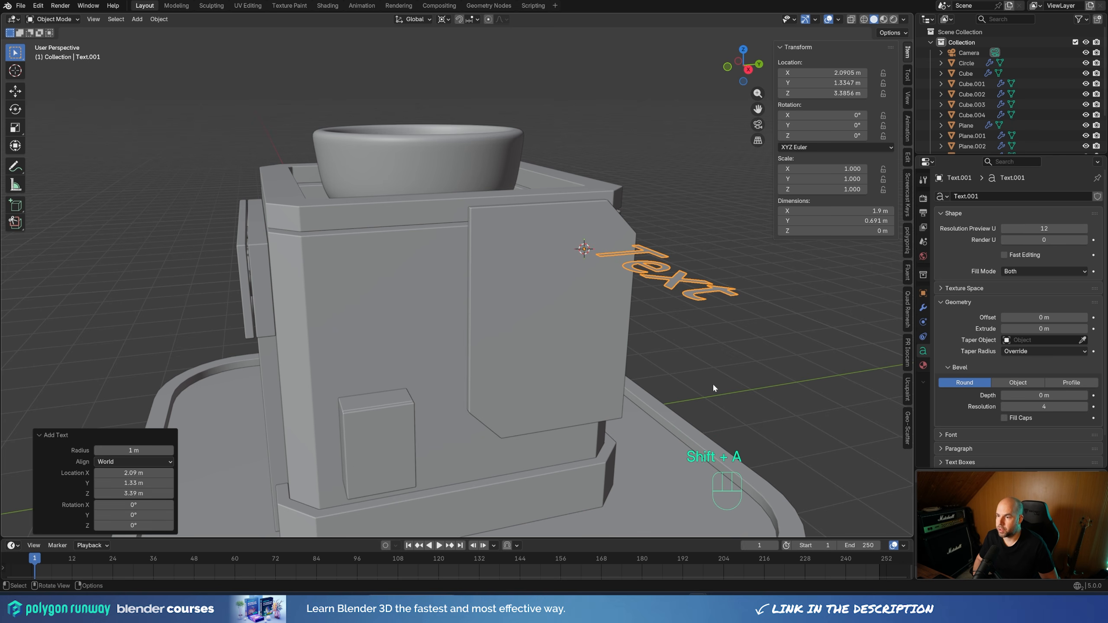
Rotate the new text 90° around global X and 90° around global Z to face along the side panel
{"action": "key", "text": "r"}
{"action": "key", "text": "x"}
{"action": "key", "text": "KP_9"}
{"action": "key", "text": "KP_0"}
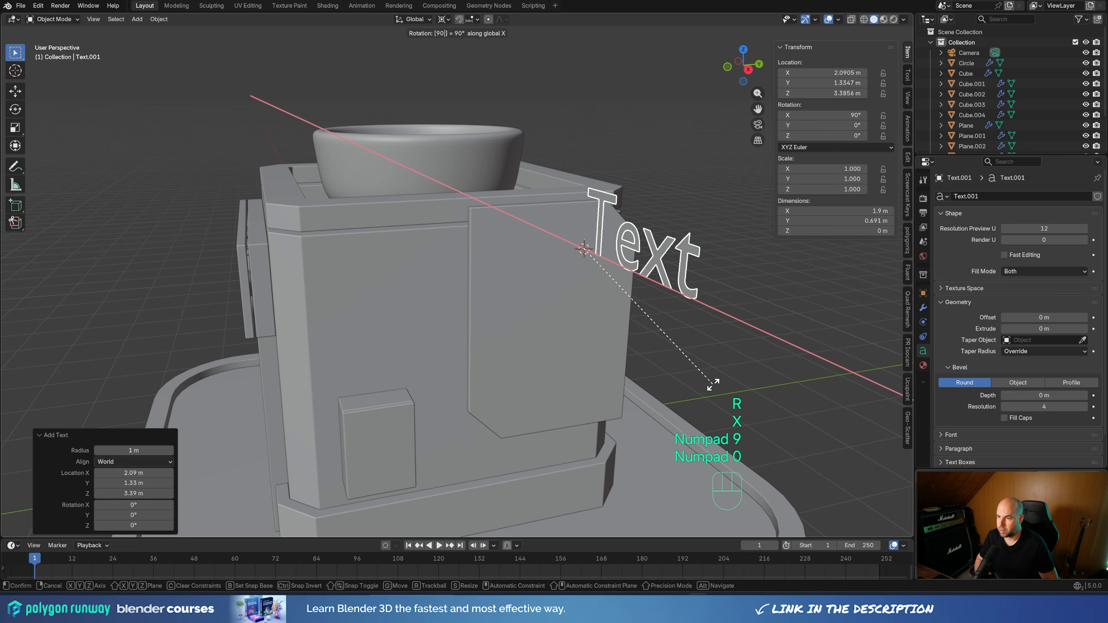
{"action": "key", "text": "KP_Enter"}
{"action": "key", "text": "r"}
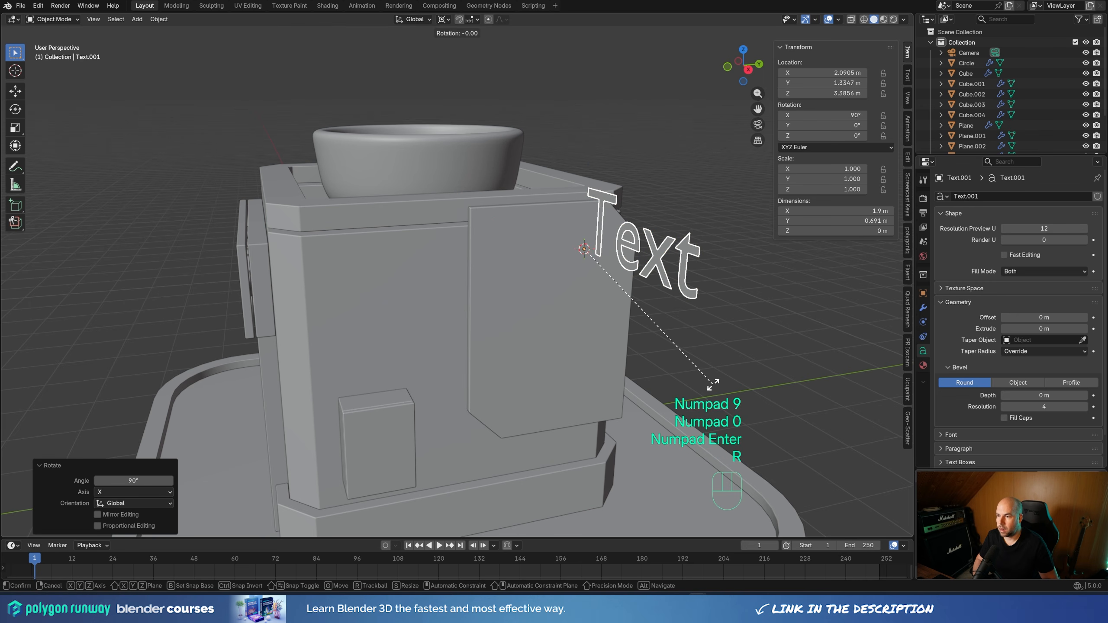
{"action": "key", "text": "z"}
{"action": "key", "text": "KP_9"}
{"action": "key", "text": "KP_0"}
{"action": "key", "text": "KP_Enter"}
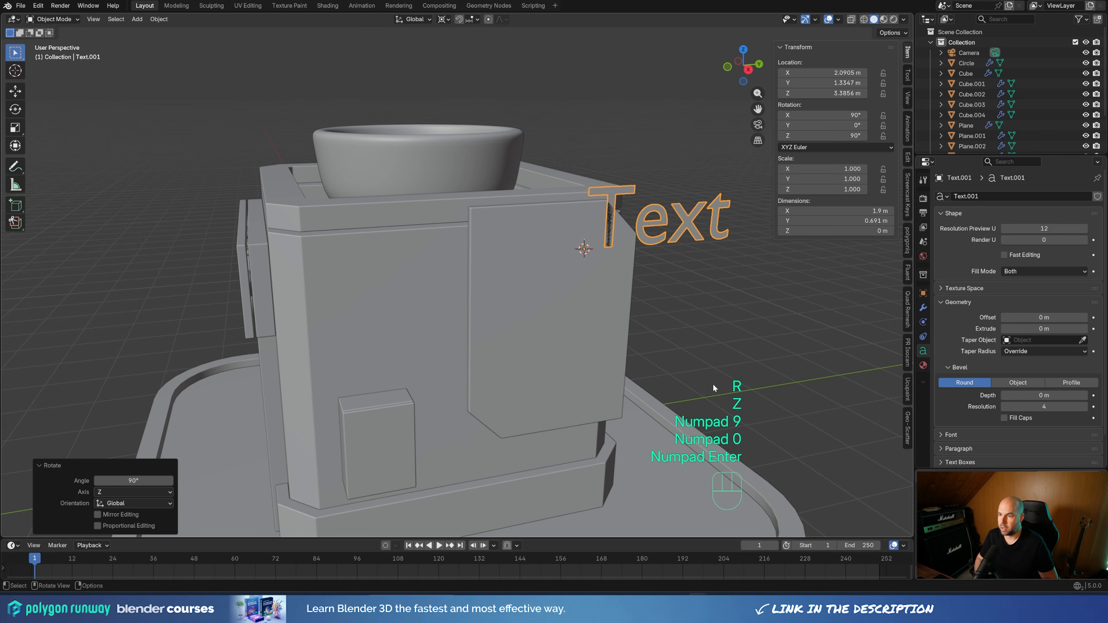
Align the side panel text to Center horizontally and Middle vertically
{"action": "scroll", "coordinate": [950, 432], "scroll_direction": "down", "scroll_amount": 1}
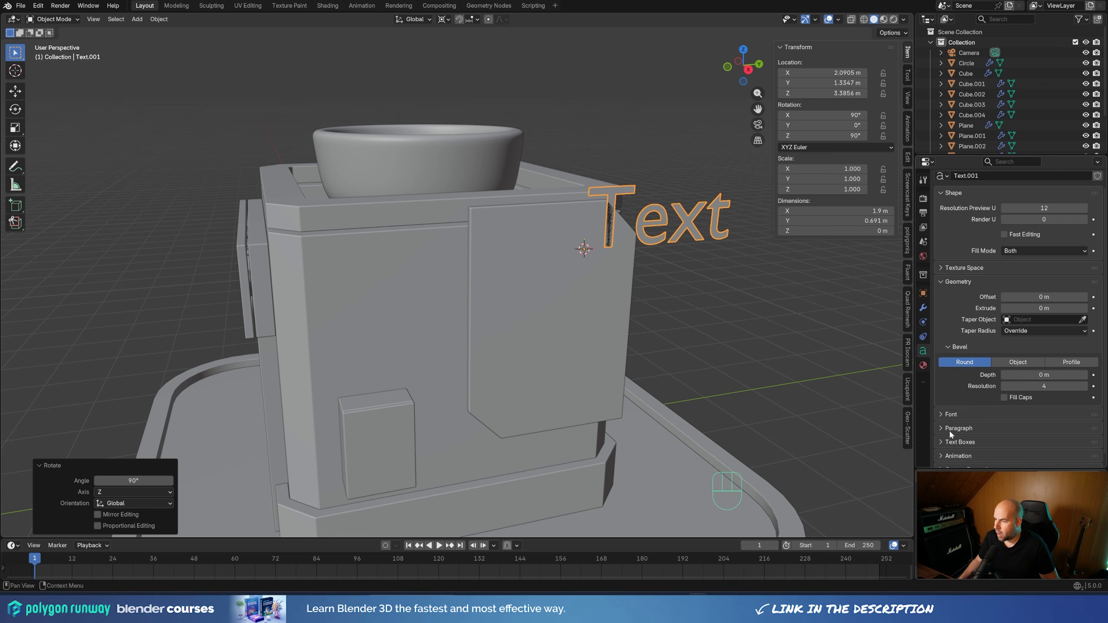
{"action": "left_click", "coordinate": [951, 429]}
{"action": "scroll", "coordinate": [982, 393], "scroll_direction": "down", "scroll_amount": 2}
{"action": "left_click_drag", "start_coordinate": [1023, 354], "coordinate": [1023, 368]}
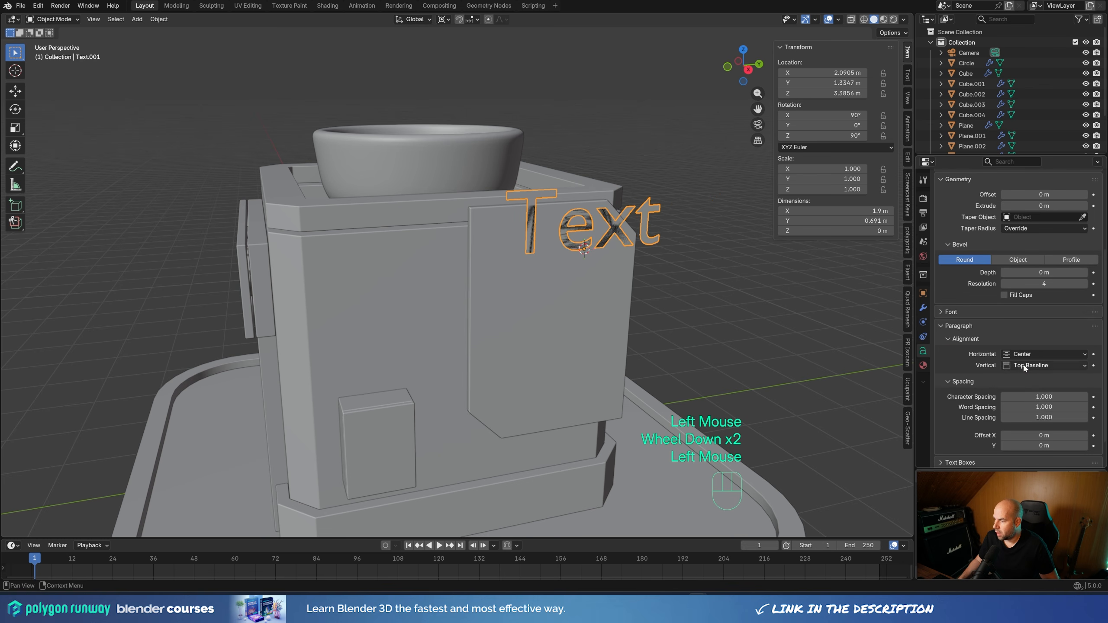
{"action": "left_click", "coordinate": [1023, 367]}
{"action": "left_click", "coordinate": [1025, 399]}
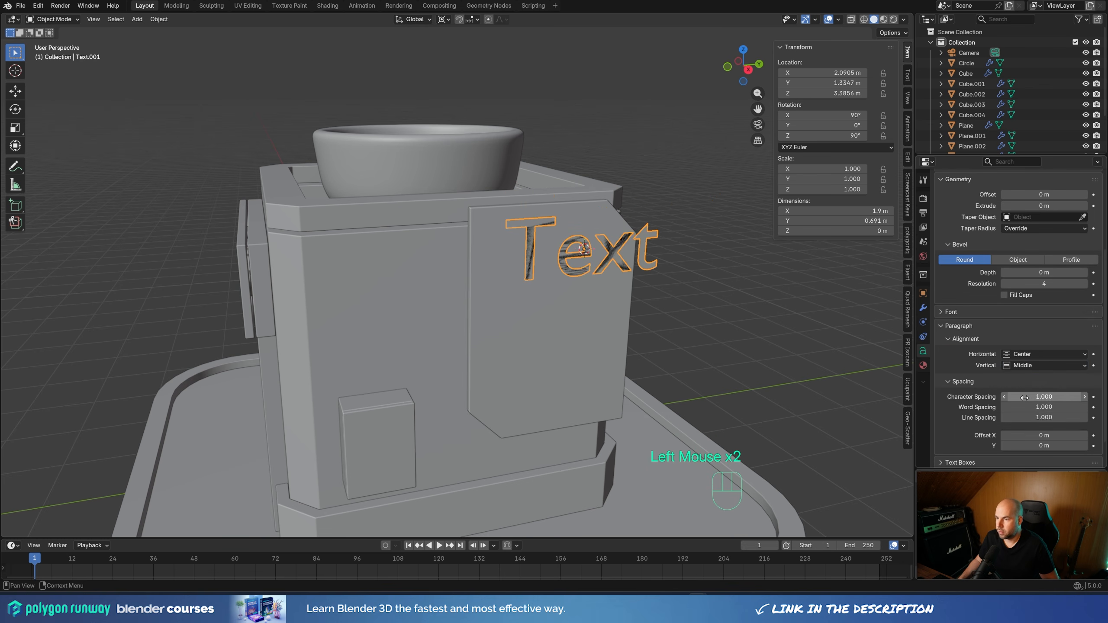
Replace the side panel's placeholder text with the number 26 on a single line
{"action": "key", "text": "Tab"}
{"action": "key", "text": "BackSpace"}
{"action": "key", "text": "BackSpace"}
{"action": "key", "text": "BackSpace"}
{"action": "key", "text": "BackSpace"}
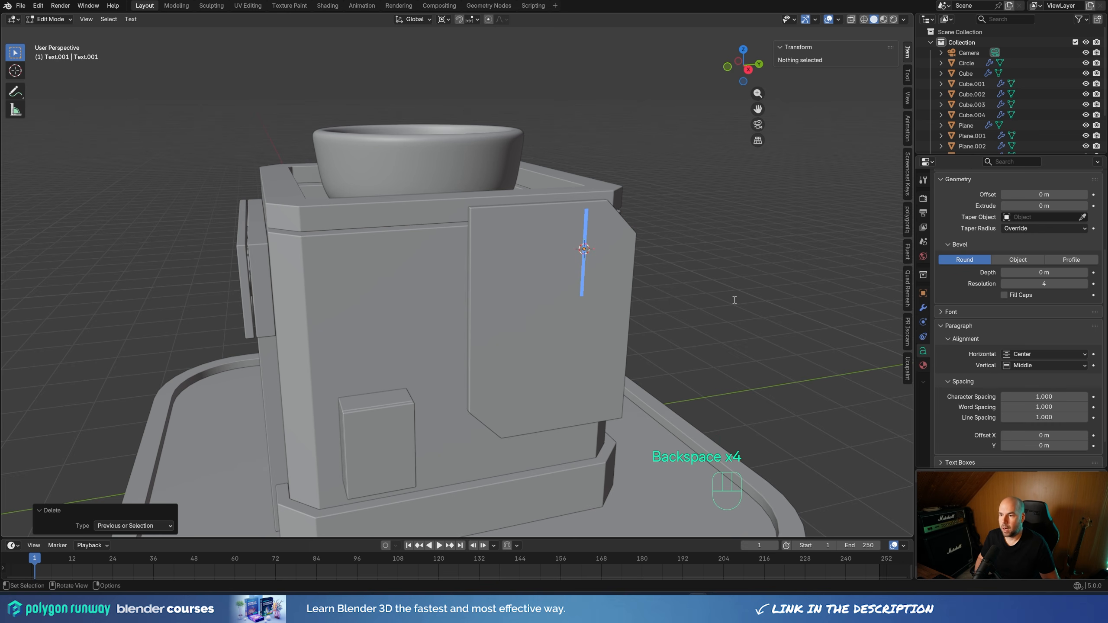
{"action": "type", "text": "02"}
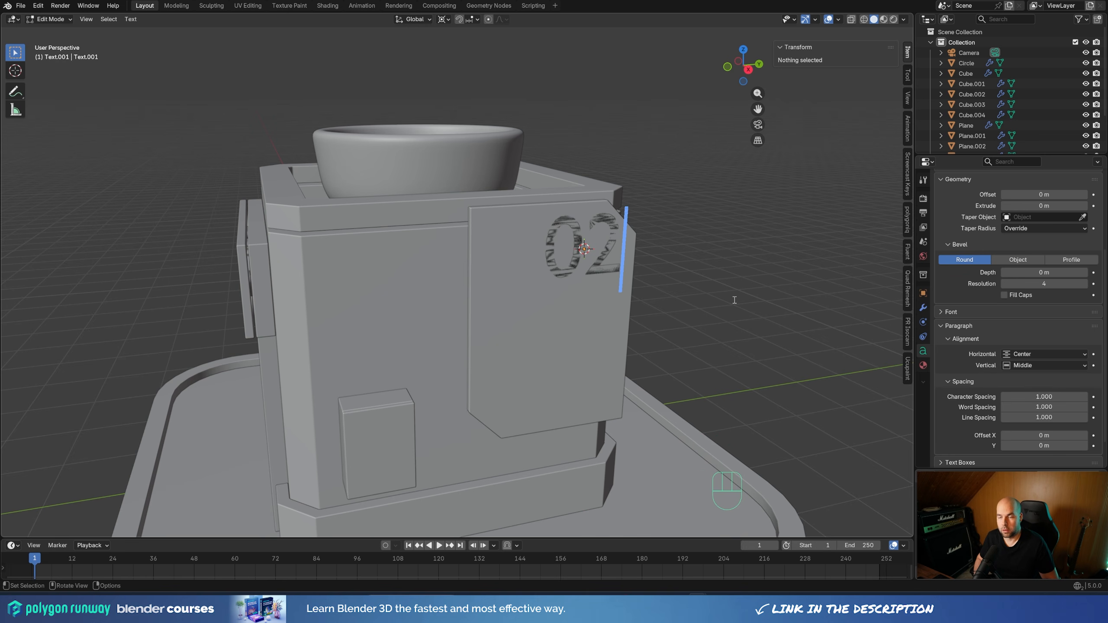
{"action": "key", "text": "BackSpace"}
{"action": "key", "text": "BackSpace"}
{"action": "type", "text": "26"}
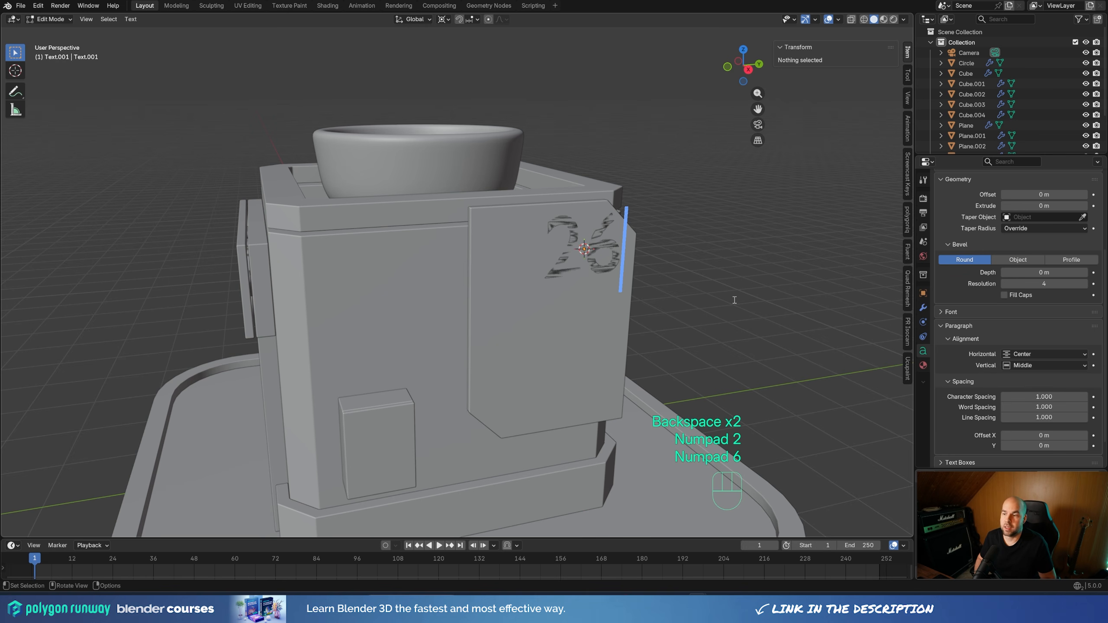
{"action": "key", "text": "KP_Enter"}
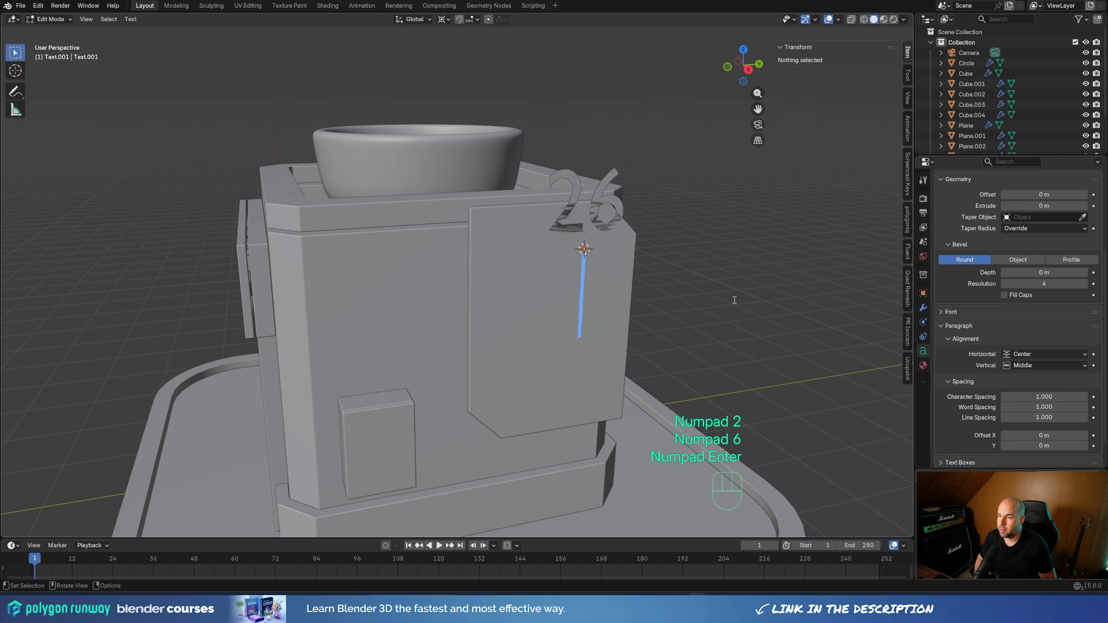
{"action": "key", "text": "BackSpace"}
{"action": "key", "text": "Tab"}
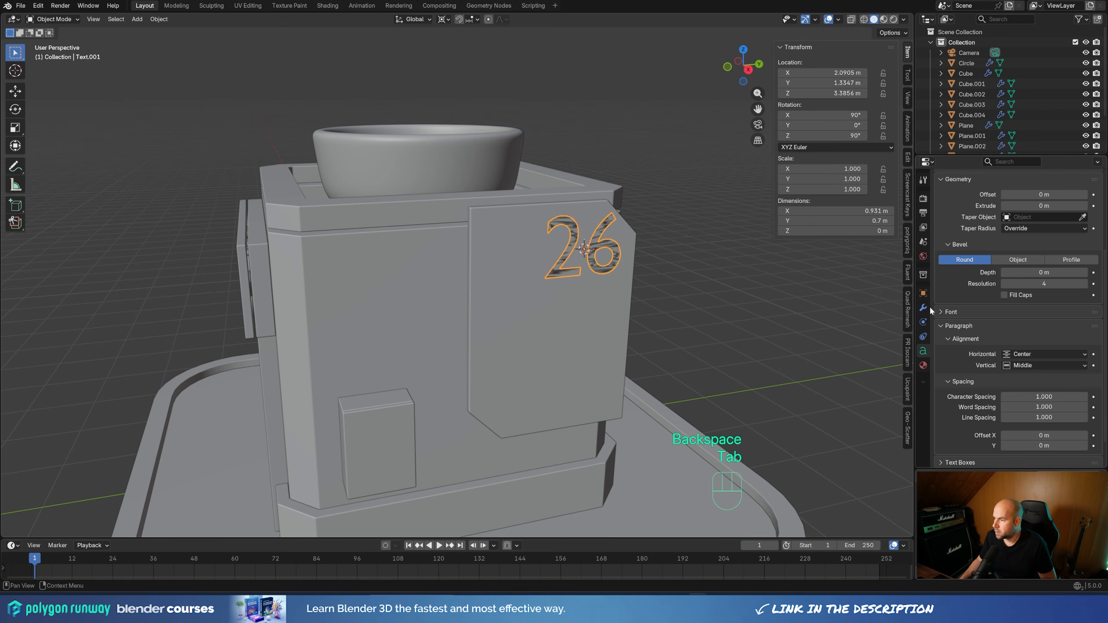
Set the side panel number's regular font to Arial Black and scale the text down to about 0.883
{"action": "left_click", "coordinate": [950, 312]}
{"action": "left_click", "coordinate": [1082, 327]}
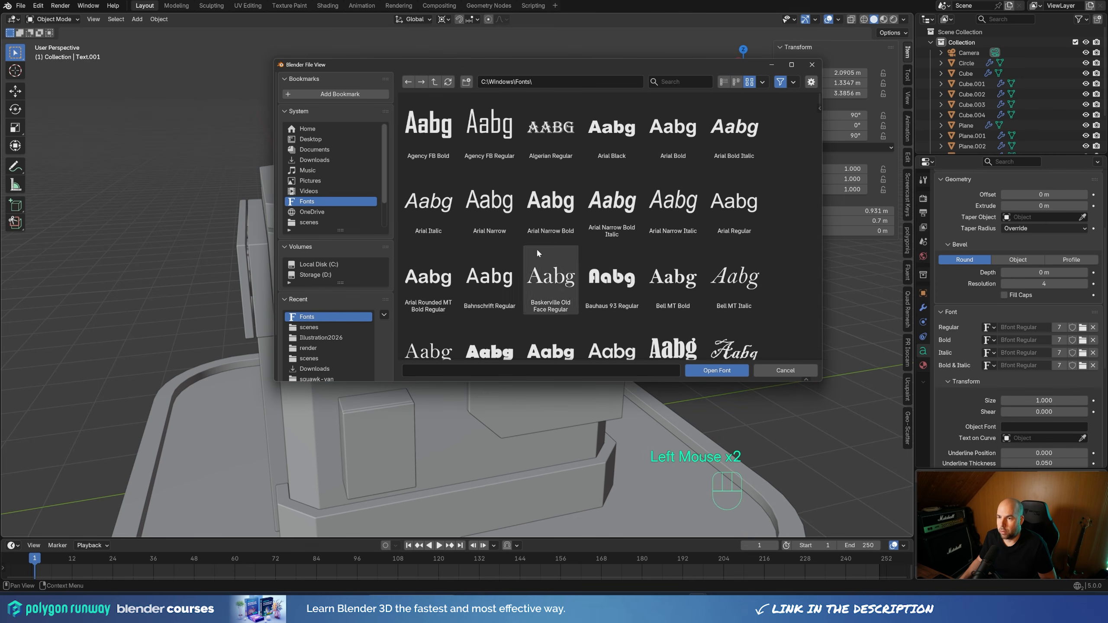
{"action": "double_click", "coordinate": [613, 127]}
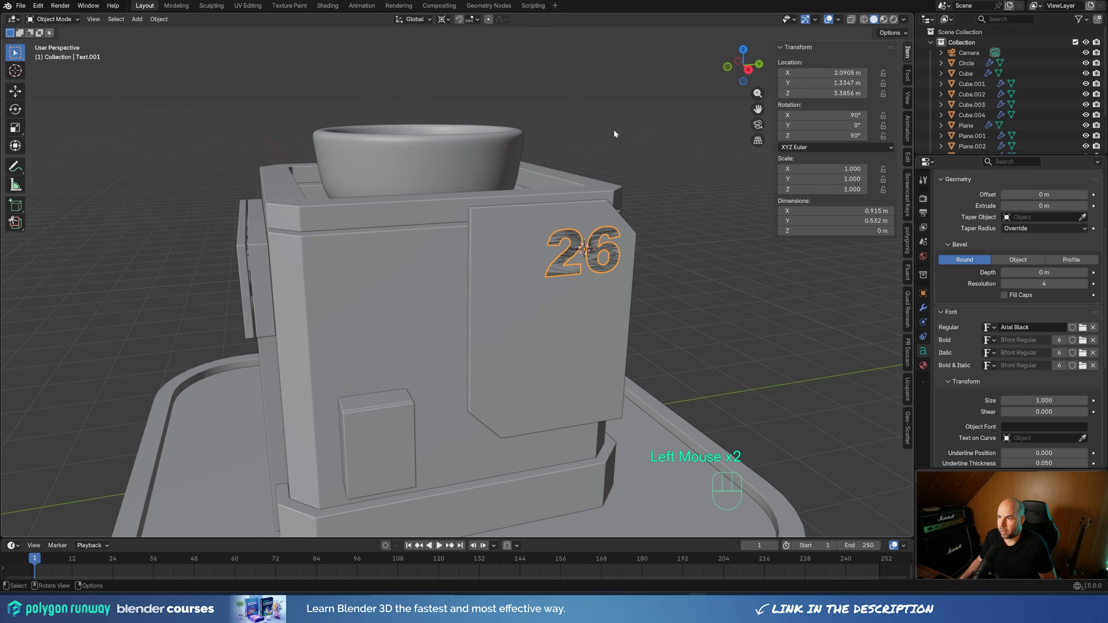
{"action": "middle_click_drag", "start_coordinate": [653, 267], "coordinate": [694, 277]}
{"action": "key", "text": "s"}
{"action": "left_click", "coordinate": [668, 258]}
Extrude the panel number by 0.027 m and move it outward about 0.045 m along global X
{"action": "scroll", "coordinate": [975, 308], "scroll_direction": "up", "scroll_amount": 2}
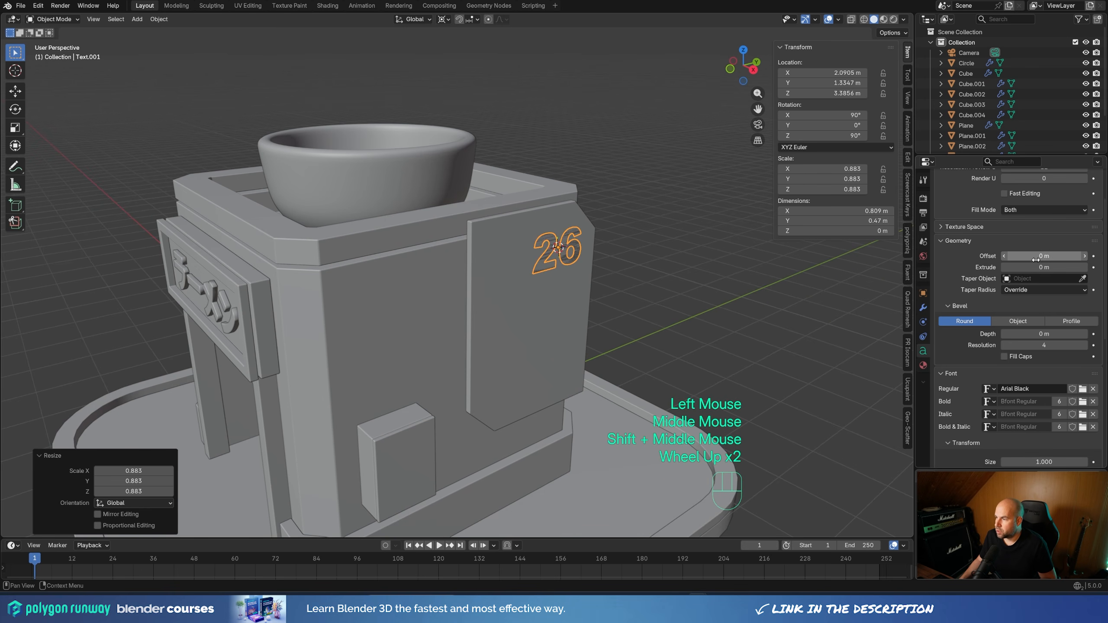
{"action": "left_click_drag", "start_coordinate": [1048, 267], "coordinate": [1072, 267], "text": "shift"}
{"action": "scroll", "coordinate": [627, 236], "scroll_direction": "up", "scroll_amount": 3}
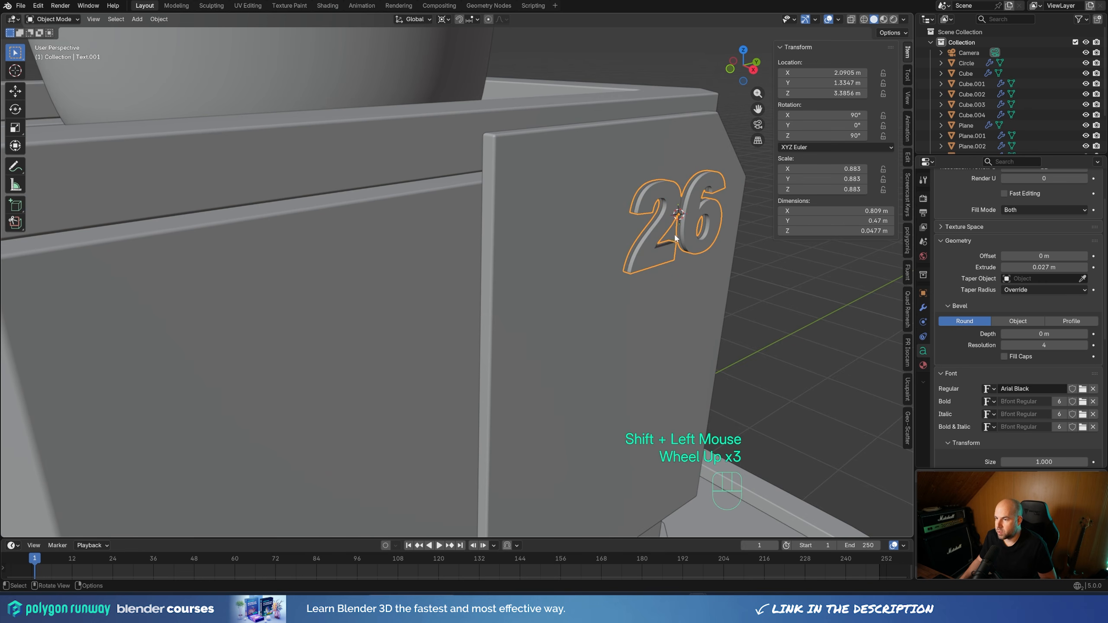
{"action": "key", "text": "g"}
{"action": "key", "text": "y"}
{"action": "key", "text": "x"}
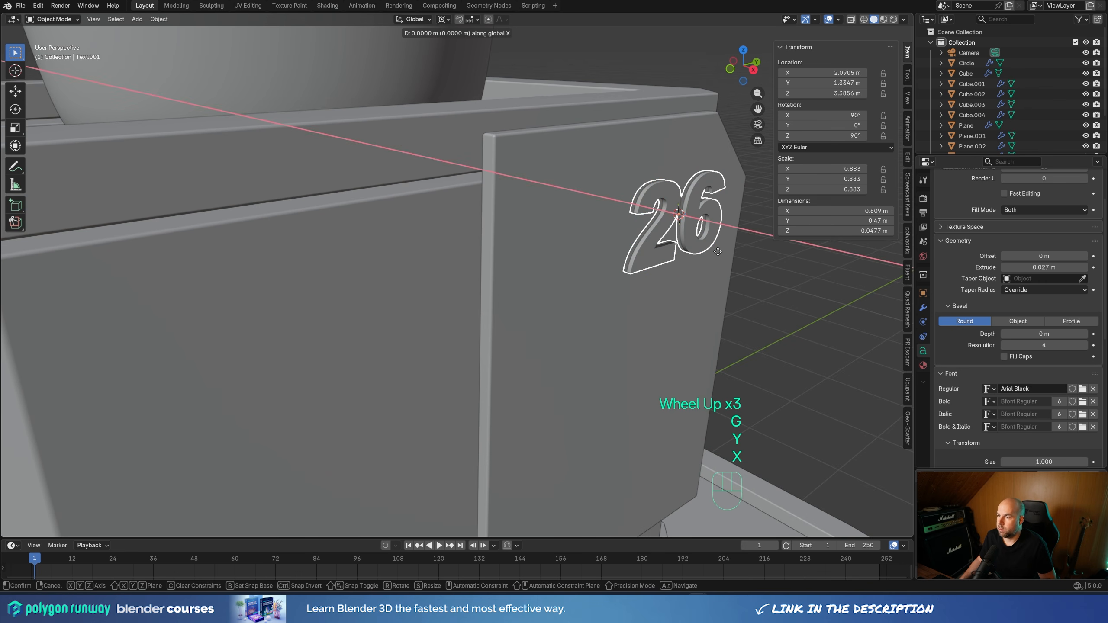
{"action": "left_click", "coordinate": [724, 253]}
{"action": "left_click", "coordinate": [613, 284]}
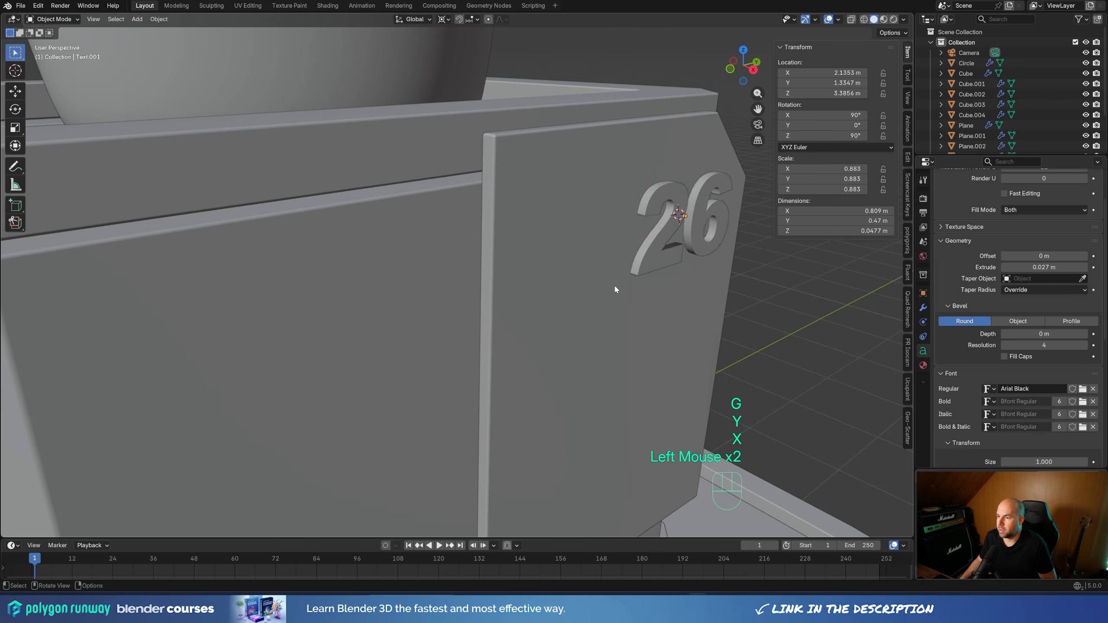
Raise the small box on the side wall about 0.57 m along Z and set the transform pivot to Median Point
{"action": "scroll", "coordinate": [486, 279], "scroll_direction": "down", "scroll_amount": 2}
{"action": "middle_click_drag", "start_coordinate": [486, 279], "coordinate": [569, 274]}
{"action": "scroll", "coordinate": [611, 275], "scroll_direction": "down", "scroll_amount": 1}
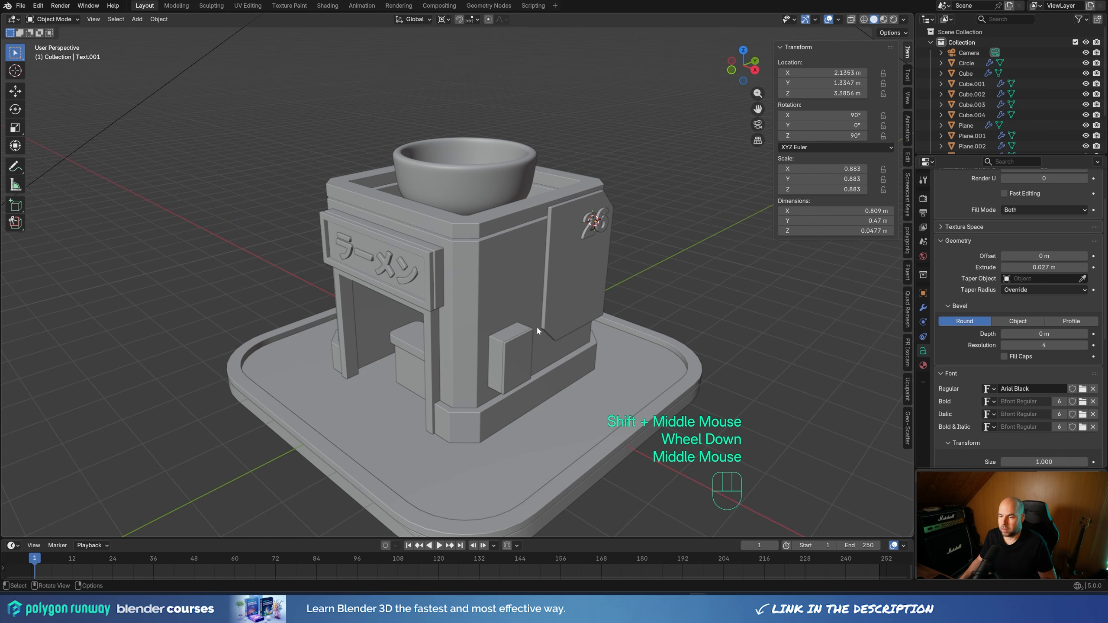
{"action": "middle_click_drag", "start_coordinate": [531, 395], "coordinate": [463, 341]}
{"action": "scroll", "coordinate": [481, 307], "scroll_direction": "up", "scroll_amount": 4}
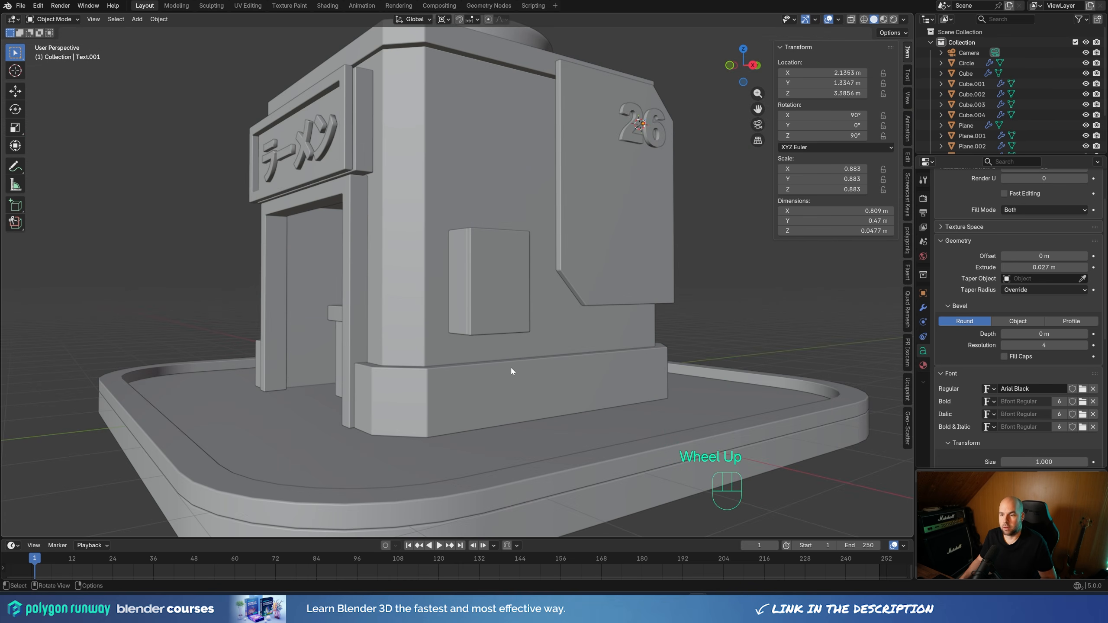
{"action": "middle_click_drag", "start_coordinate": [508, 367], "coordinate": [439, 312]}
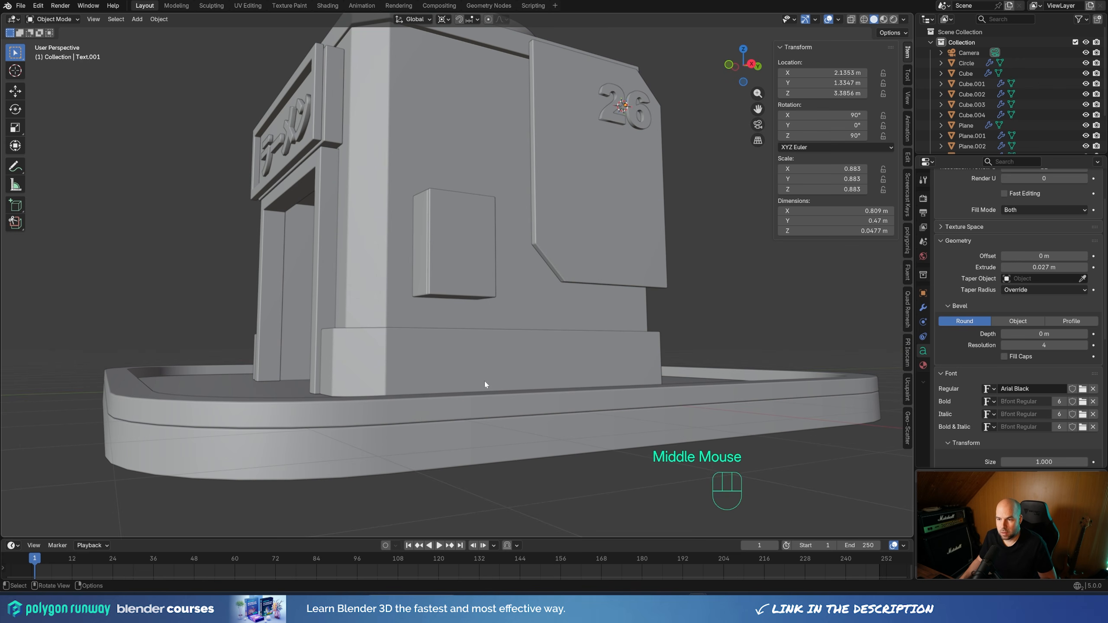
{"action": "left_click", "coordinate": [471, 301]}
{"action": "key", "text": "g"}
{"action": "key", "text": "z"}
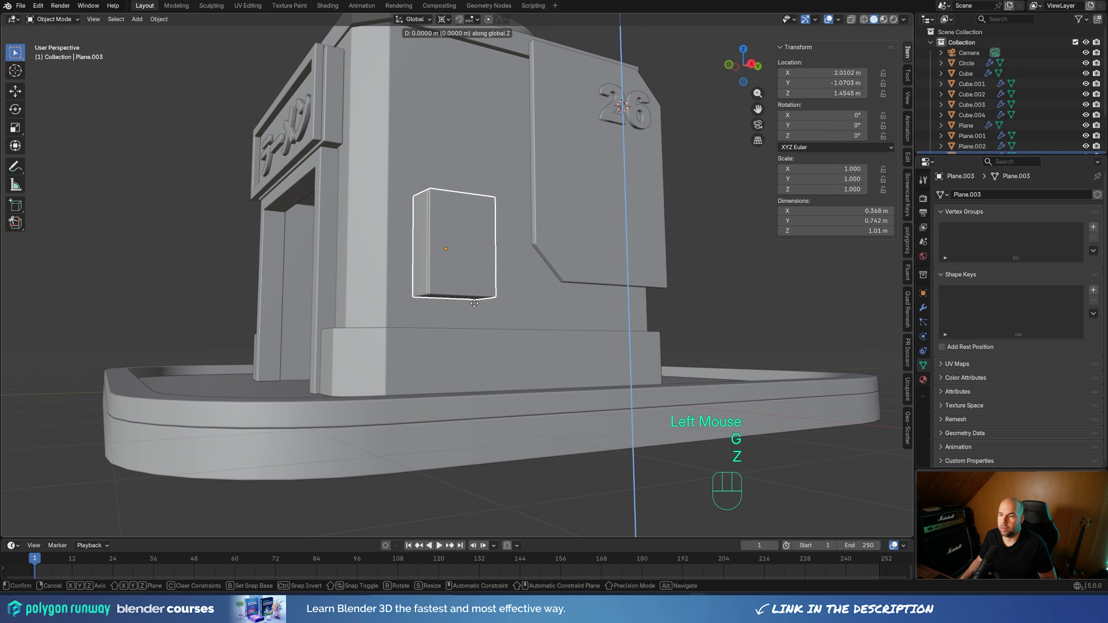
{"action": "left_click", "coordinate": [479, 258]}
{"action": "mouse_move", "coordinate": [479, 256]}
{"action": "middle_mouse_down"}
{"action": "mouse_move", "coordinate": [502, 325]}
{"action": "mouse_move", "coordinate": [495, 259]}
{"action": "middle_mouse_up"}
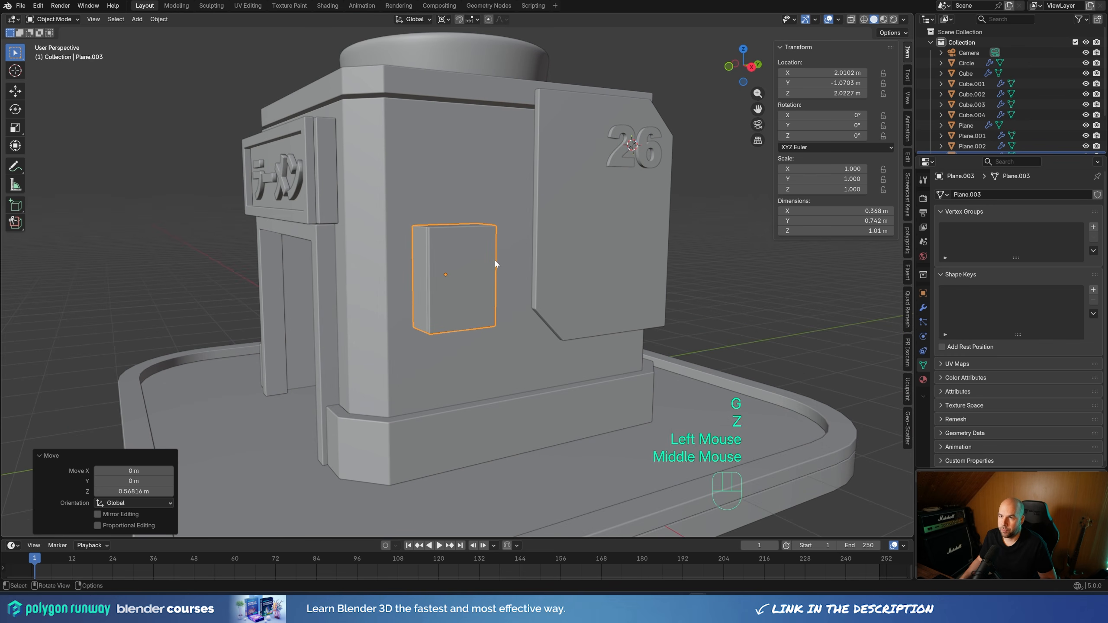
{"action": "left_click", "coordinate": [442, 19]}
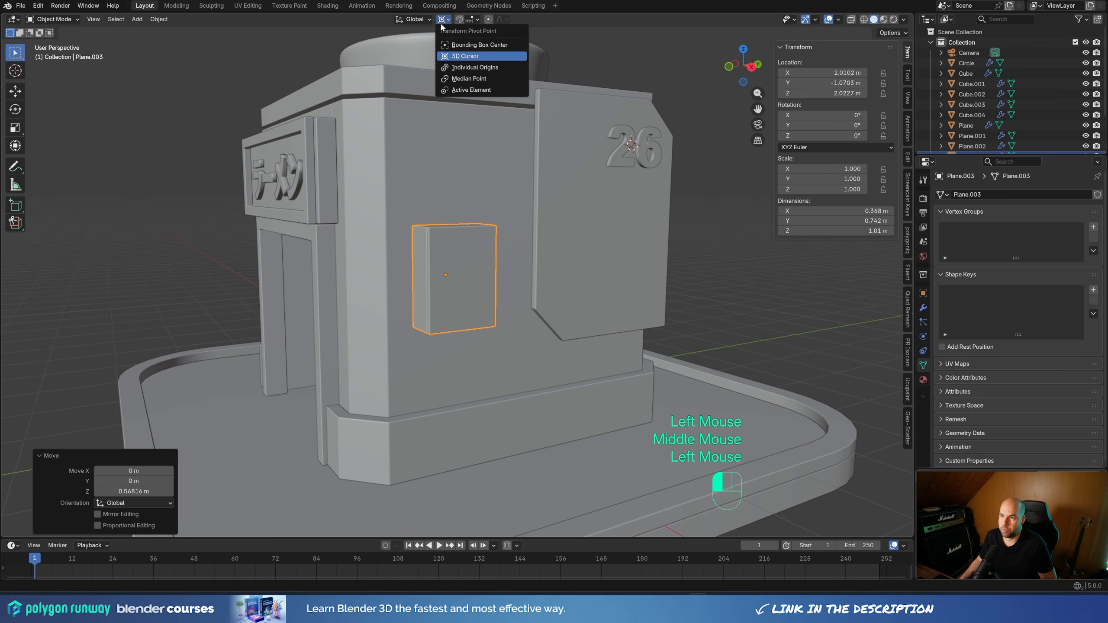
{"action": "left_click", "coordinate": [461, 80]}
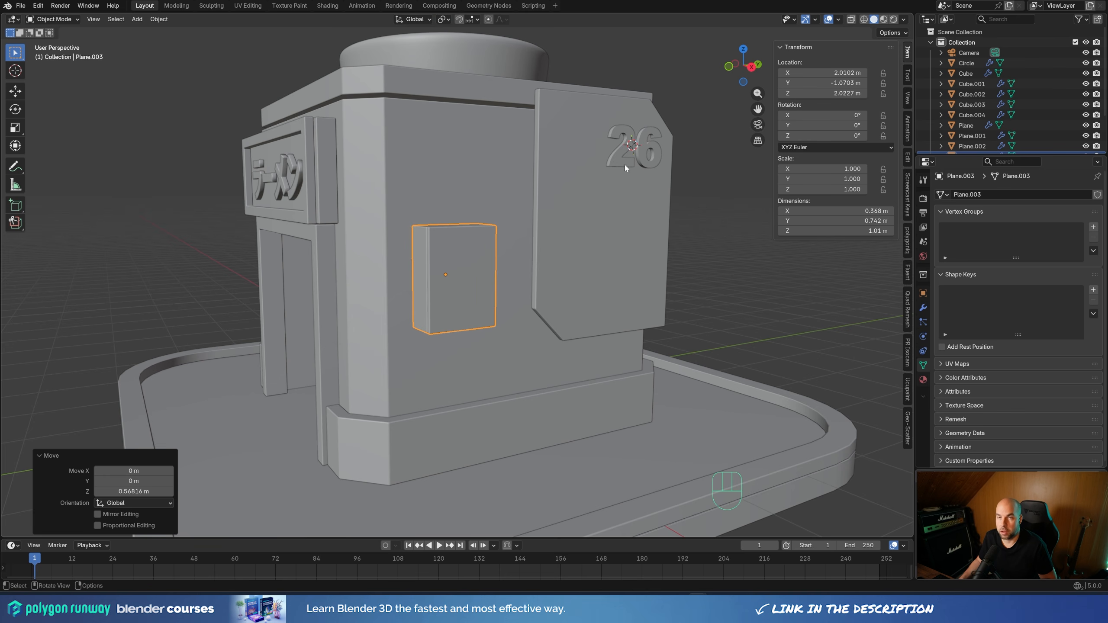
Place the 3D cursor on the underside of the wall box and add a plane there
{"action": "middle_click_drag", "start_coordinate": [485, 376], "coordinate": [519, 240], "text": "shift"}
{"action": "right_click", "coordinate": [498, 184], "text": "shift"}
{"action": "key", "text": "shift+a"}
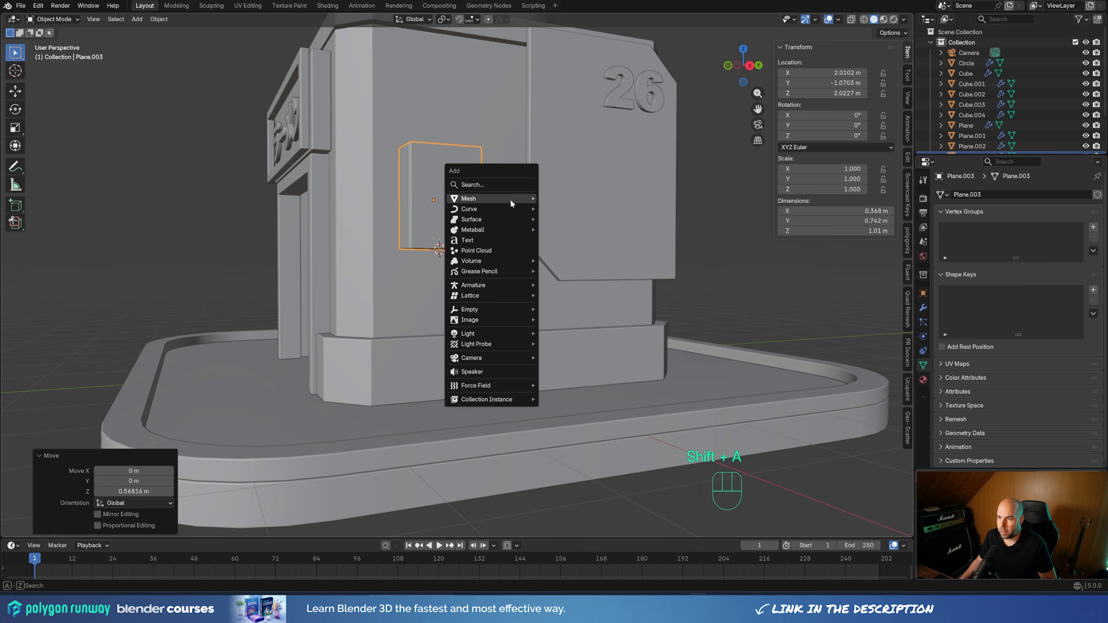
{"action": "mouse_move", "coordinate": [510, 198]}
{"action": "left_click", "coordinate": [562, 200]}
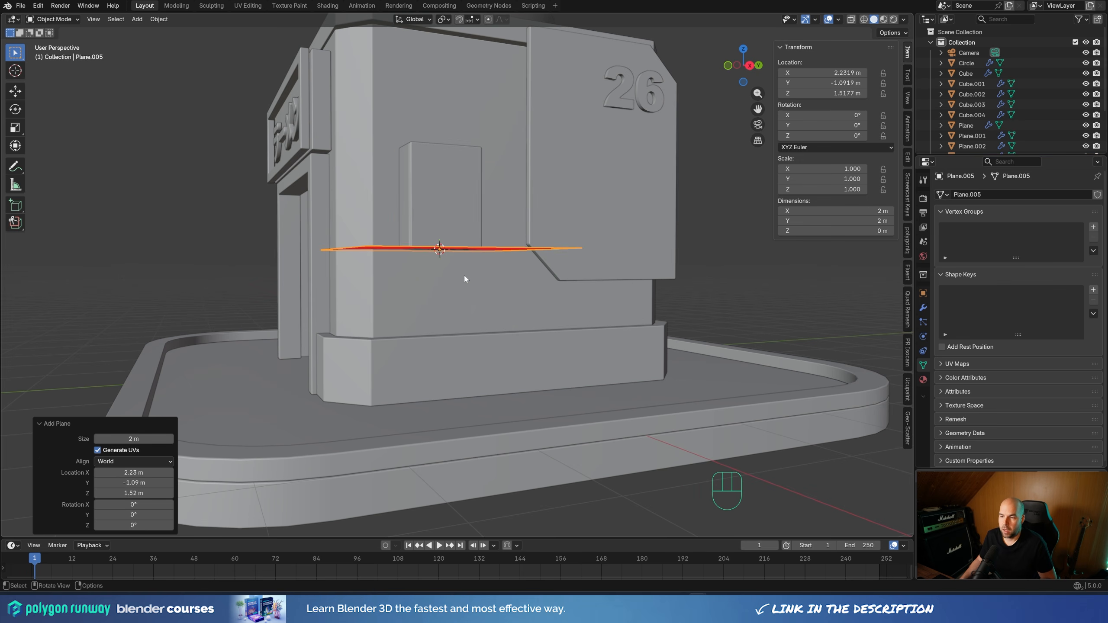
{"action": "middle_click_drag", "start_coordinate": [464, 279], "coordinate": [431, 386]}
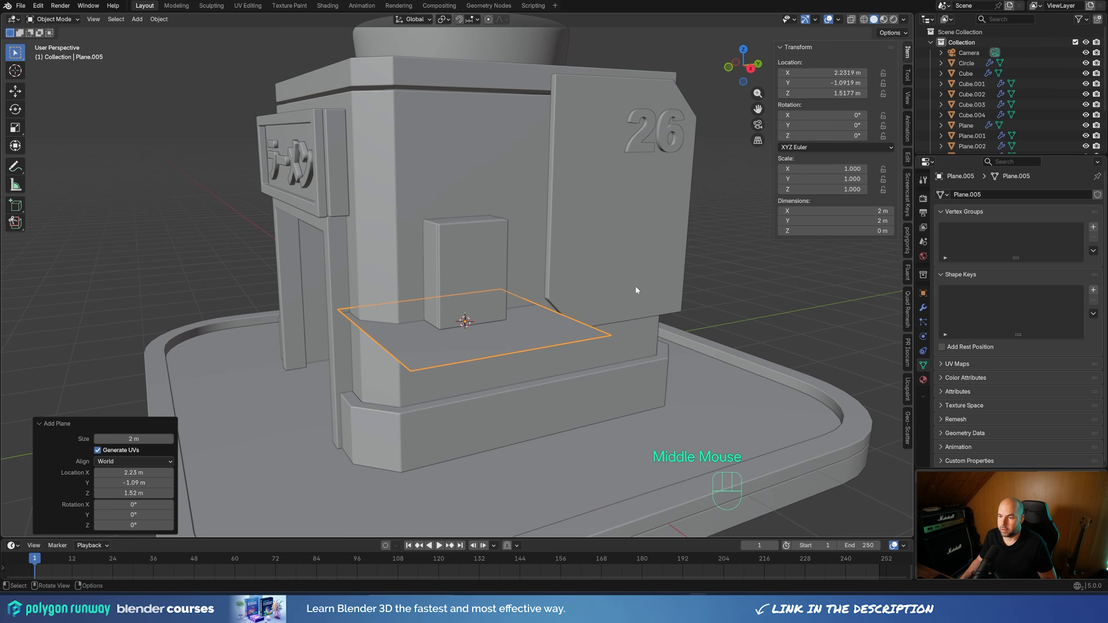
Merge the new plane into a single vertex at its center and select that vertex with X-ray enabled
{"action": "key", "text": "Tab"}
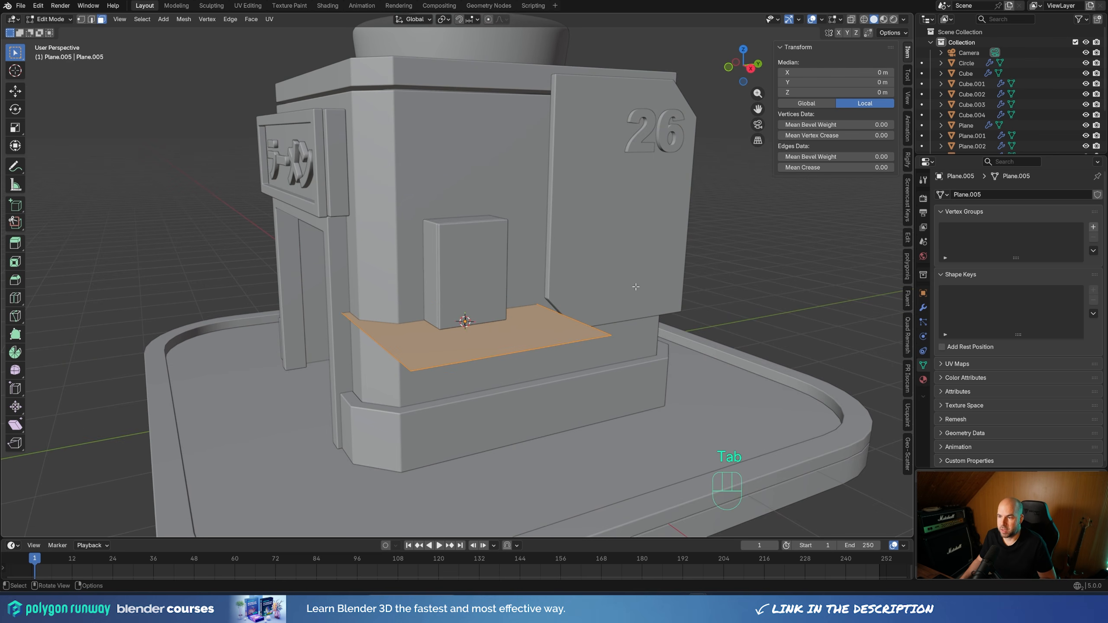
{"action": "key", "text": "m"}
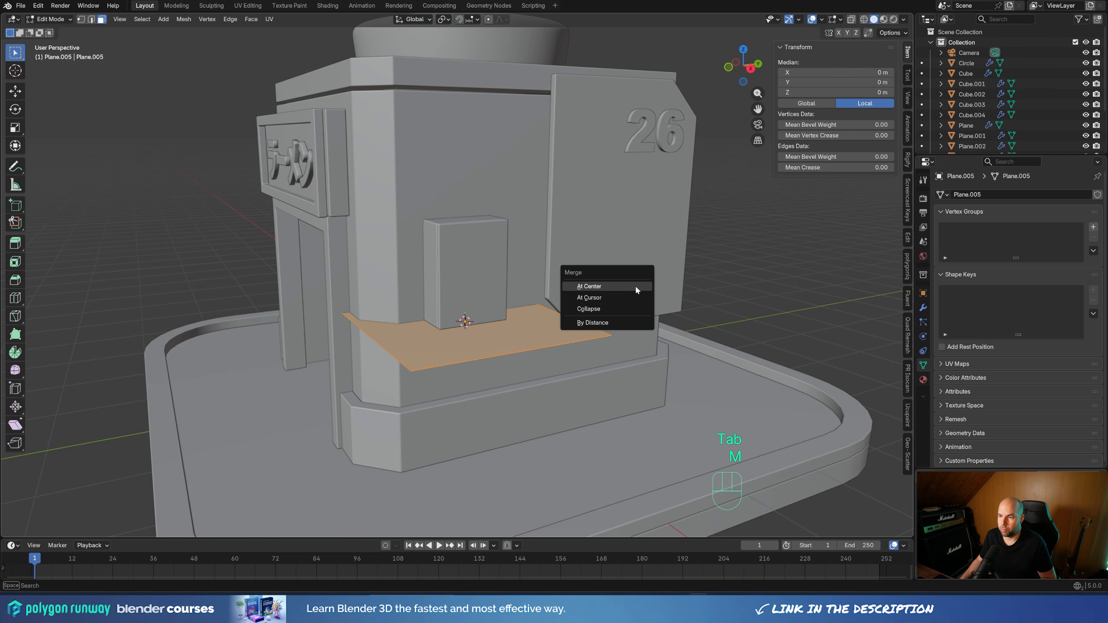
{"action": "left_click", "coordinate": [600, 284]}
{"action": "left_click", "coordinate": [81, 19]}
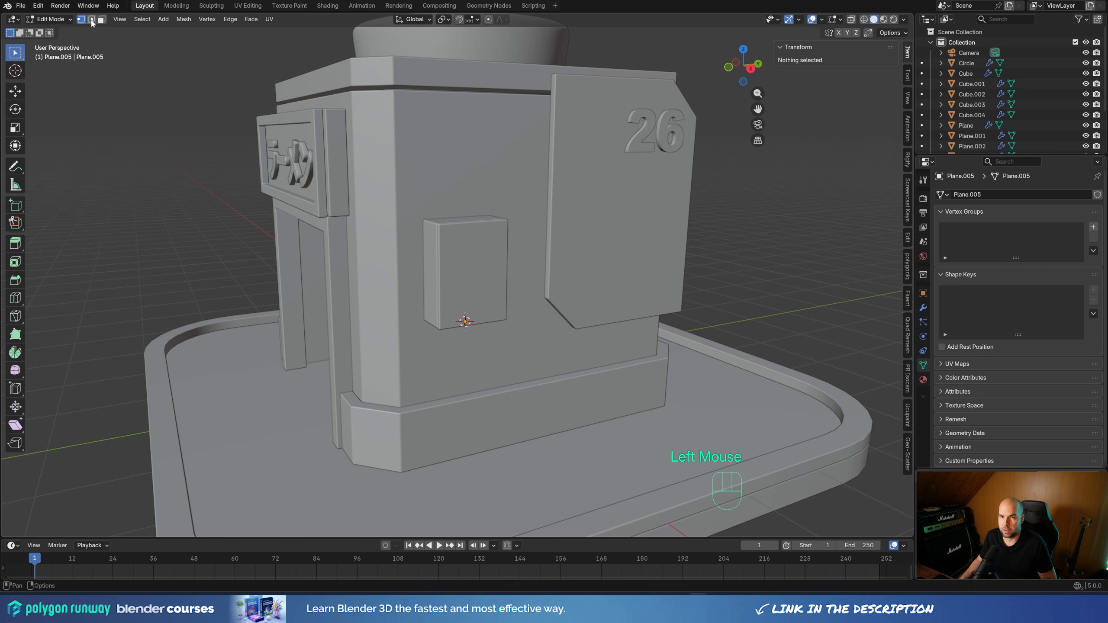
{"action": "left_click", "coordinate": [851, 19]}
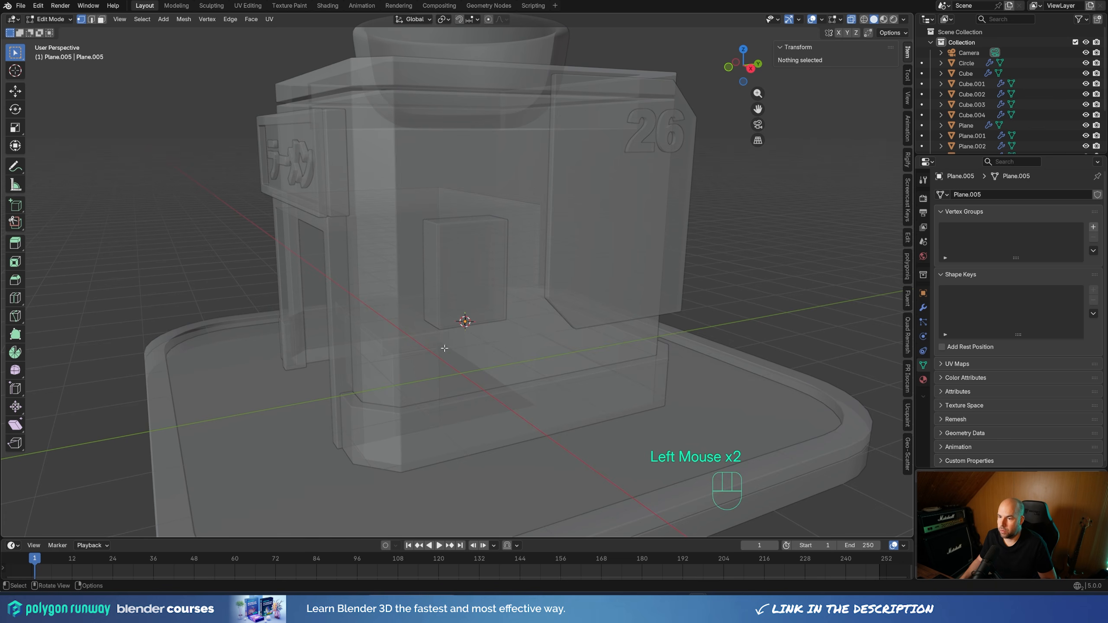
{"action": "left_click_drag", "start_coordinate": [444, 348], "coordinate": [502, 293]}
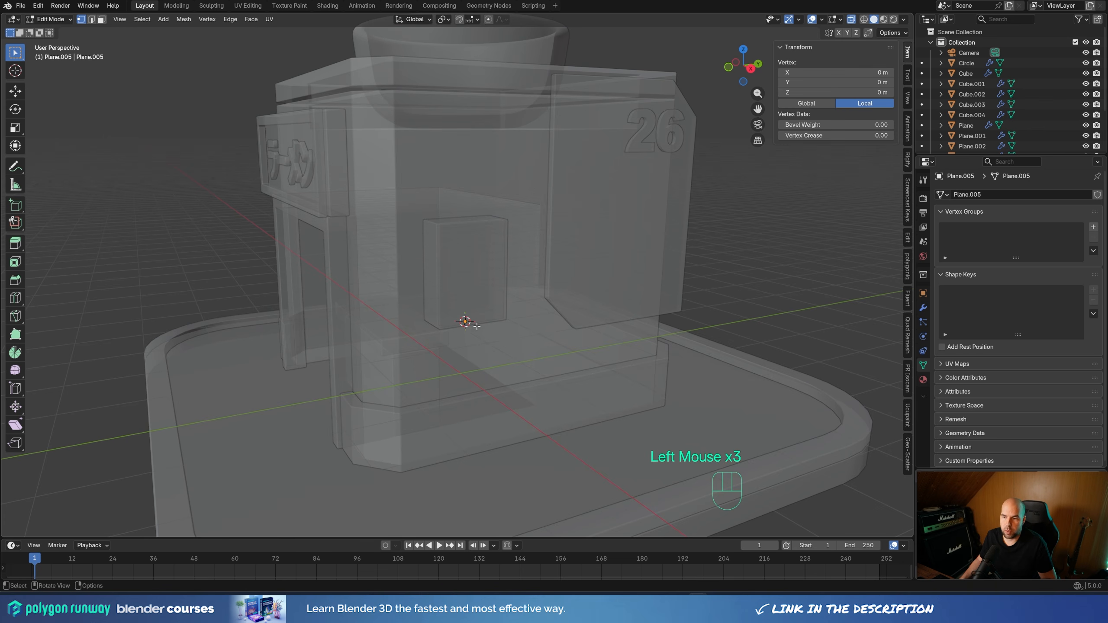
Extrude the vertex straight down about 0.54 m along Z to begin a pipe path below the wall box
{"action": "scroll", "coordinate": [477, 326], "scroll_direction": "up", "scroll_amount": 2}
{"action": "middle_click_drag", "start_coordinate": [482, 413], "coordinate": [531, 293], "text": "shift"}
{"action": "scroll", "coordinate": [205, 103], "scroll_direction": "down", "scroll_amount": 1}
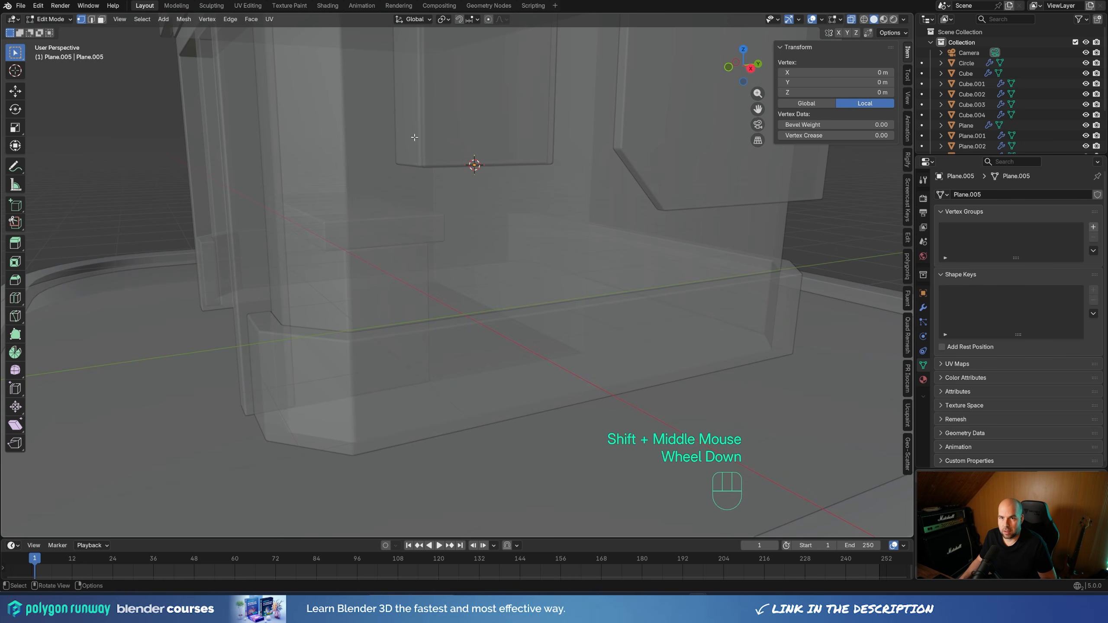
{"action": "key", "text": "e"}
{"action": "key", "text": "z"}
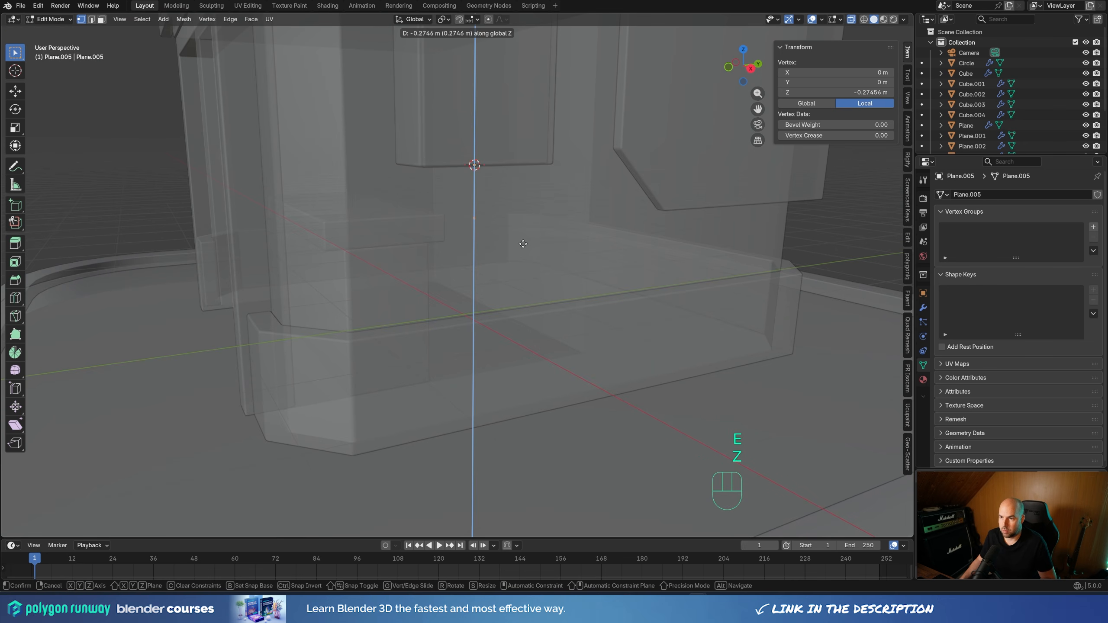
{"action": "left_click", "coordinate": [515, 283]}
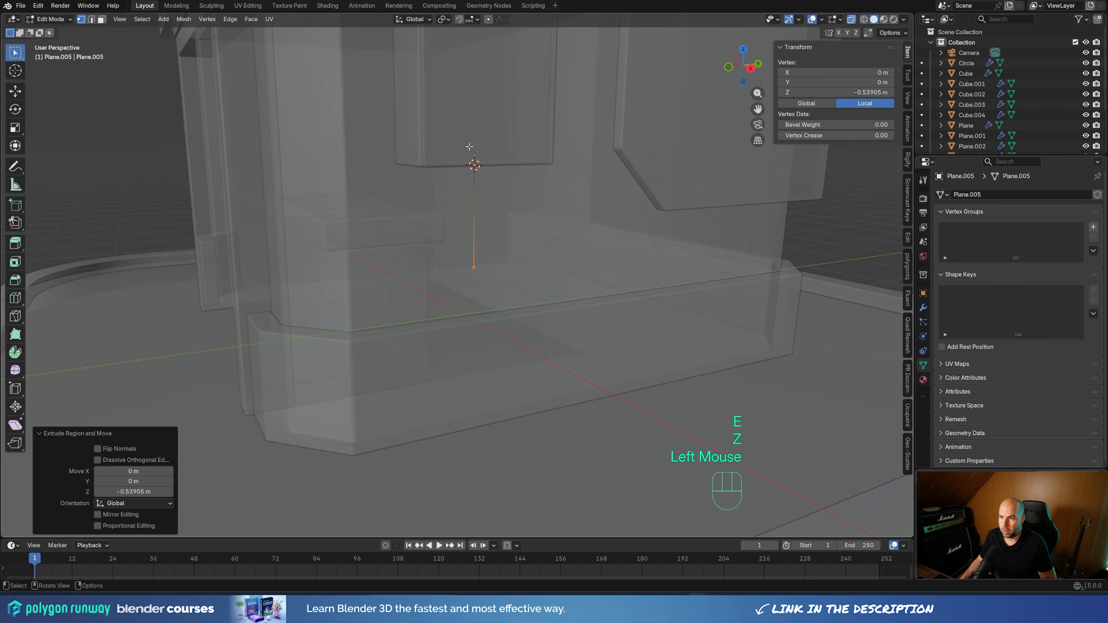
From the right view, extrude the path's lower vertex diagonally, about 0.34 m along Y and 0.34 m downward
{"action": "left_click_drag", "start_coordinate": [430, 131], "coordinate": [562, 345]}
{"action": "mouse_move", "coordinate": [470, 262]}
{"action": "middle_mouse_down"}
{"action": "mouse_move", "coordinate": [548, 256]}
{"action": "mouse_move", "coordinate": [466, 256]}
{"action": "middle_mouse_up"}
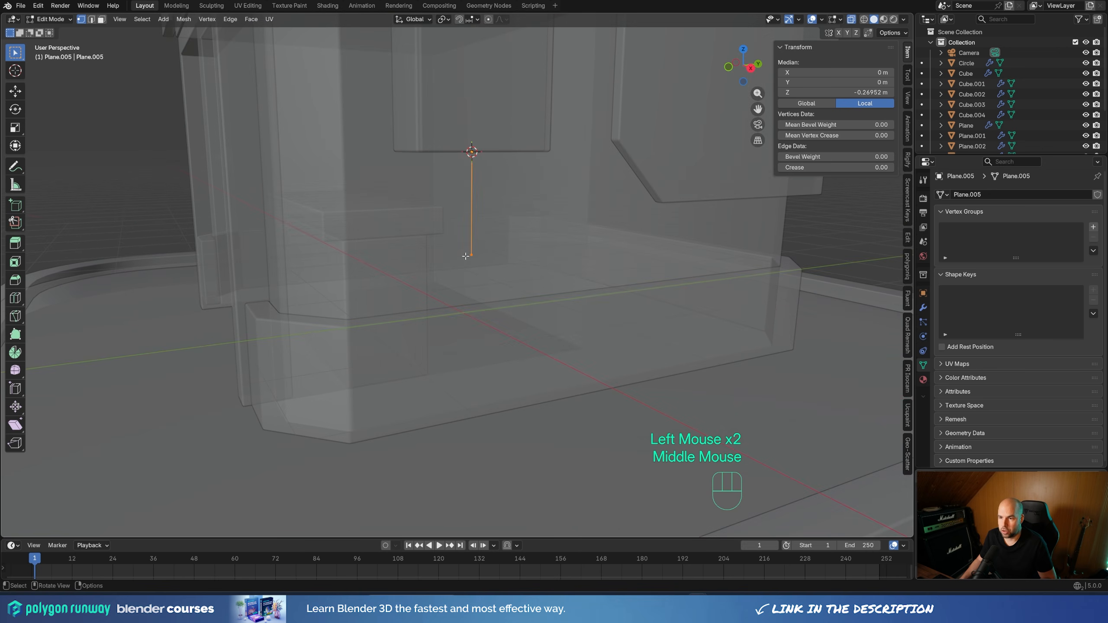
{"action": "left_click", "coordinate": [466, 256]}
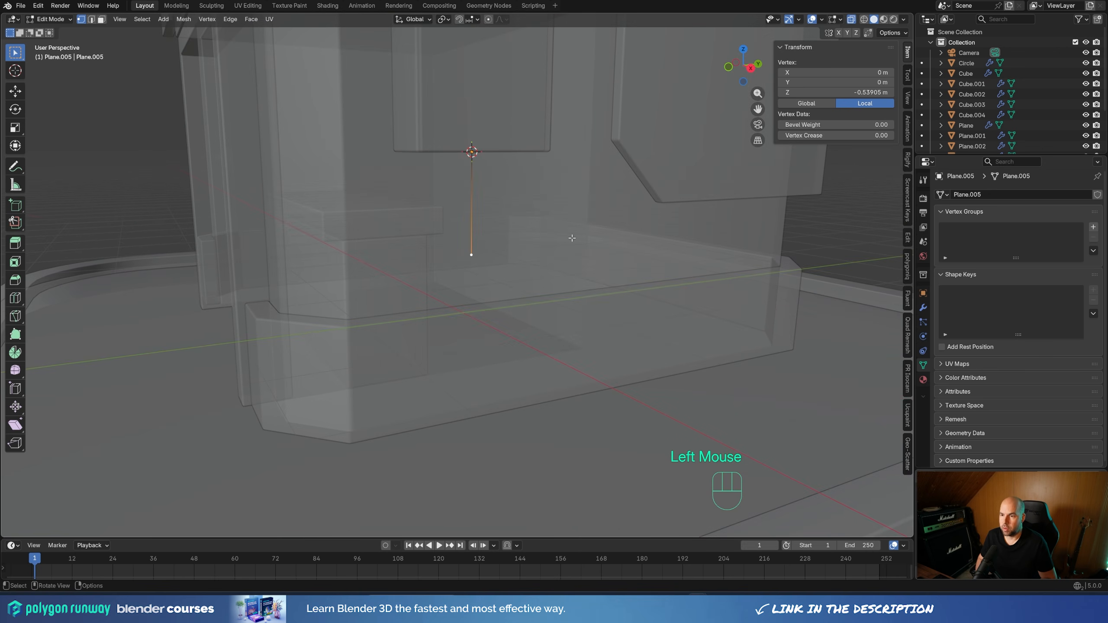
{"action": "key", "text": "KP_3"}
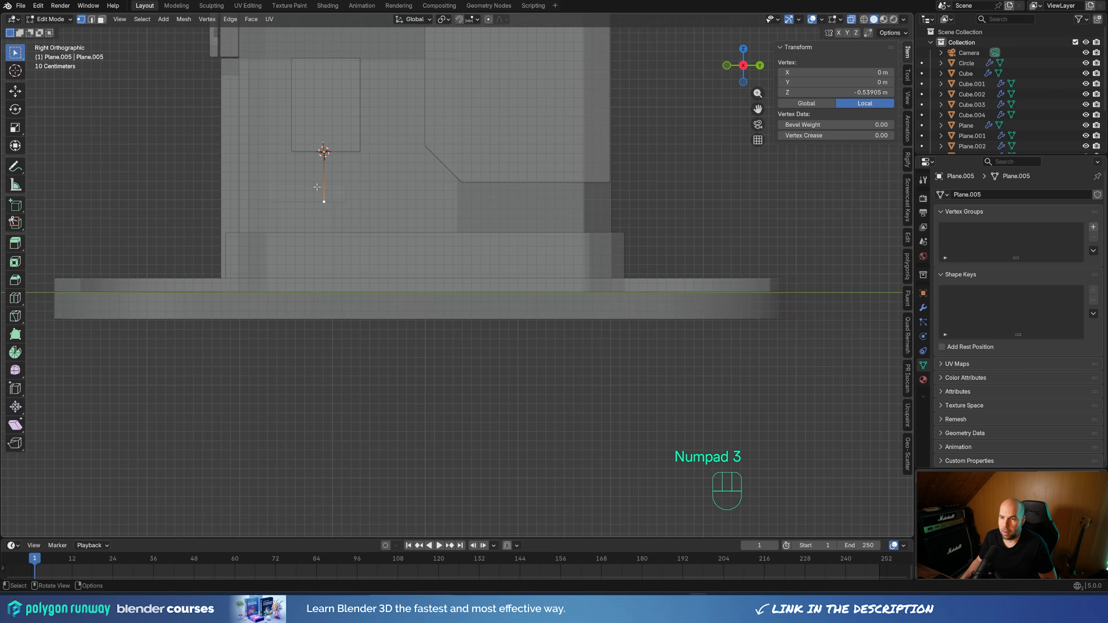
{"action": "key", "text": "e"}
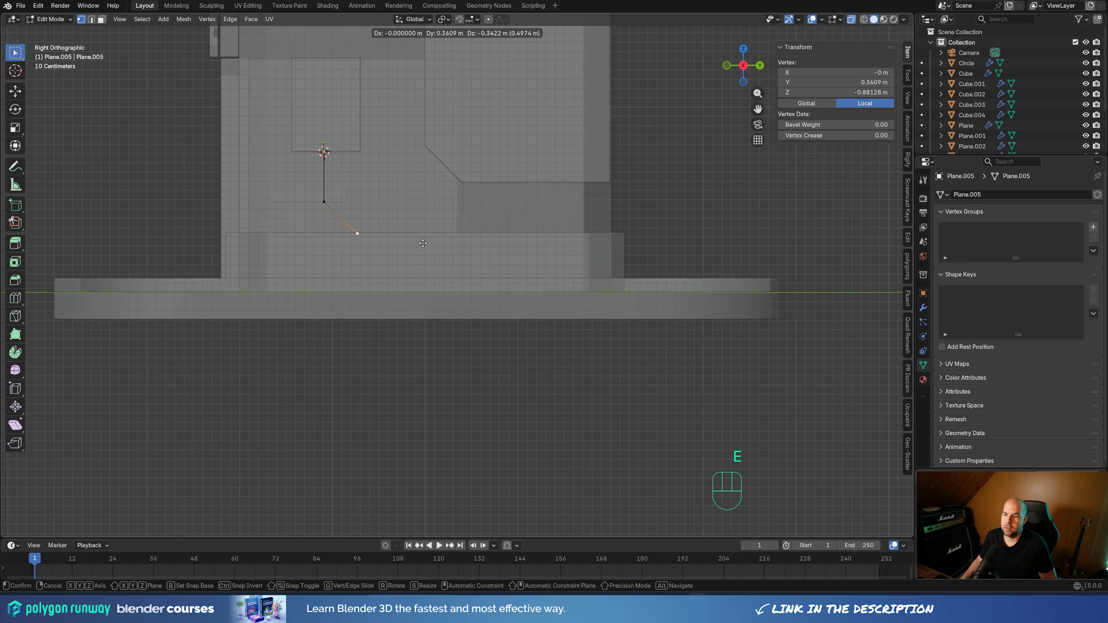
{"action": "left_click", "coordinate": [421, 243]}
Extrude the path's end straight down about 0.66 m to the platform and select the path's two corner vertices
{"action": "key", "text": "e"}
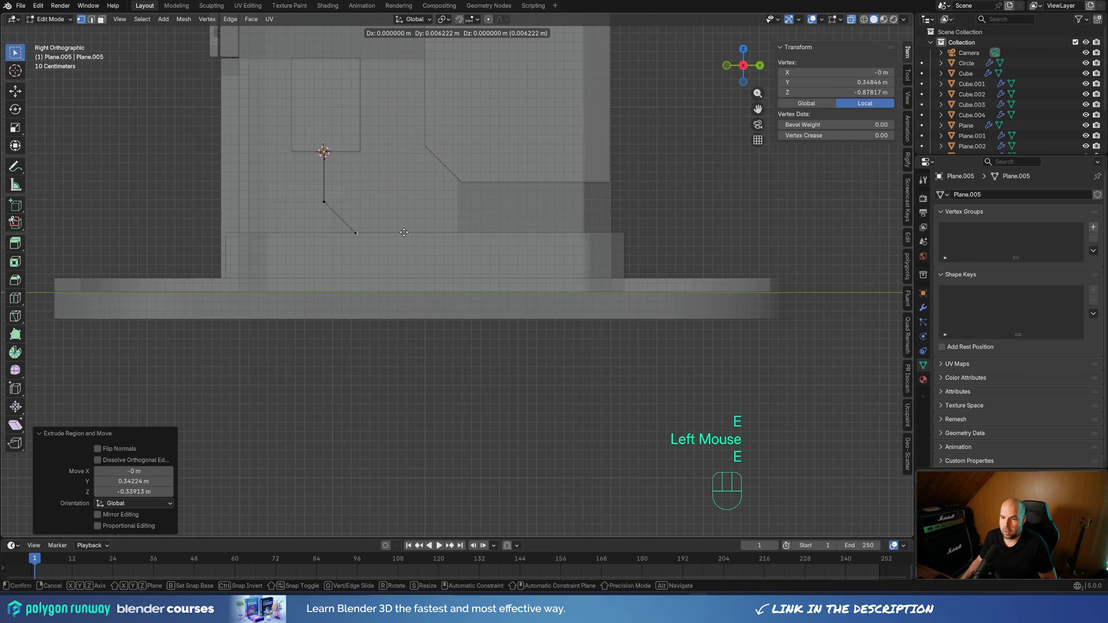
{"action": "key", "text": "z"}
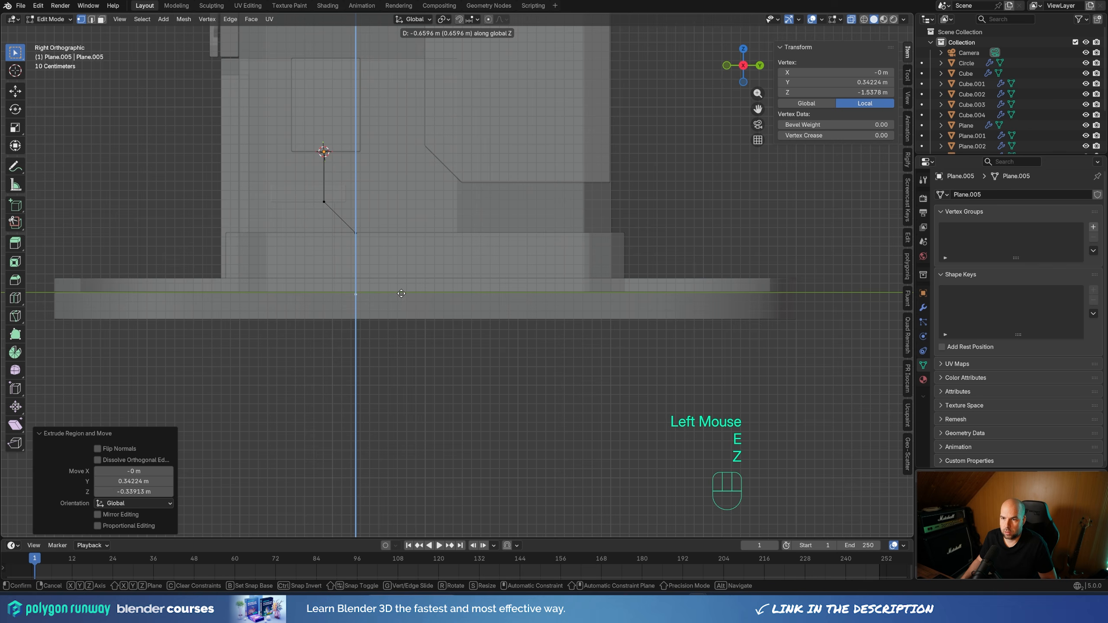
{"action": "left_click", "coordinate": [401, 294]}
{"action": "middle_click_drag", "start_coordinate": [401, 294], "coordinate": [454, 286]}
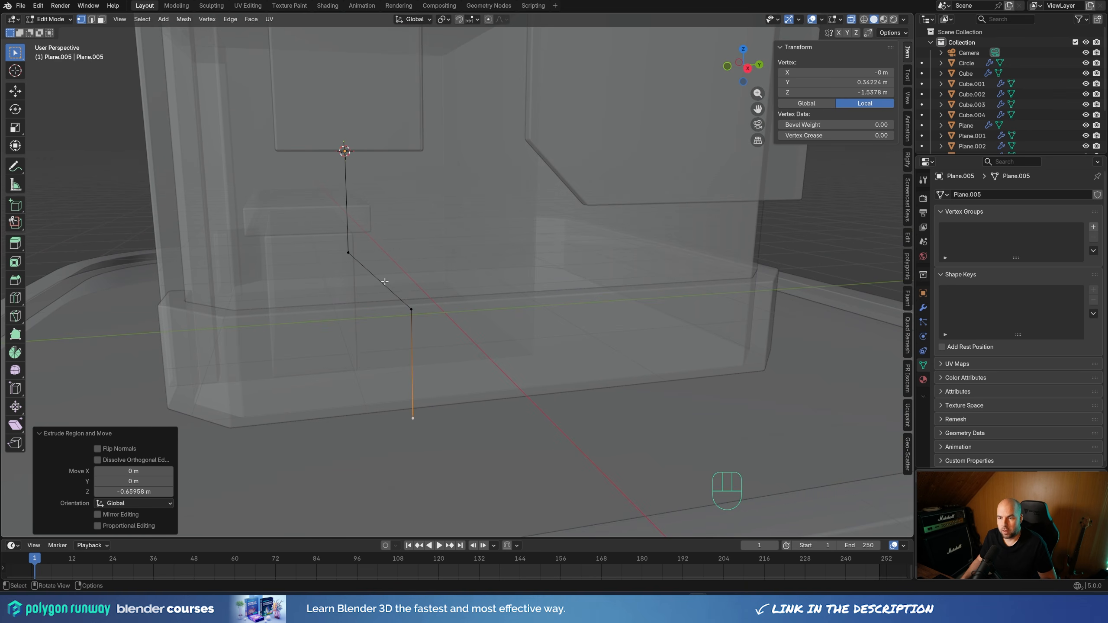
{"action": "left_click_drag", "start_coordinate": [277, 231], "coordinate": [484, 362]}
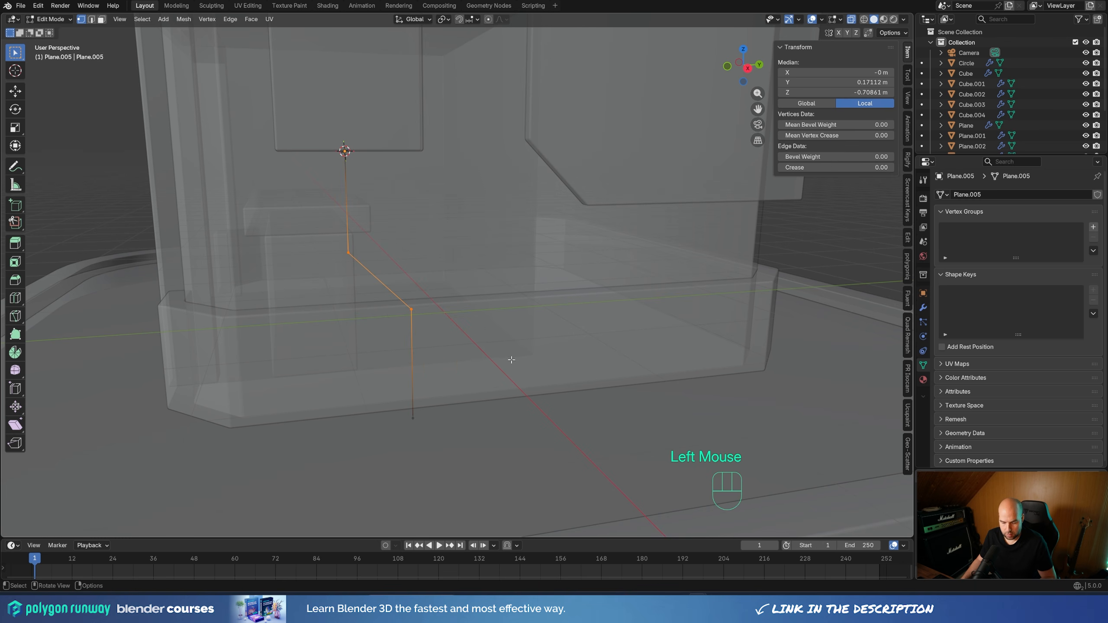
{"action": "key", "text": "shift+ctrl+b"}
{"action": "scroll", "coordinate": [519, 354], "scroll_direction": "up", "scroll_amount": 4}
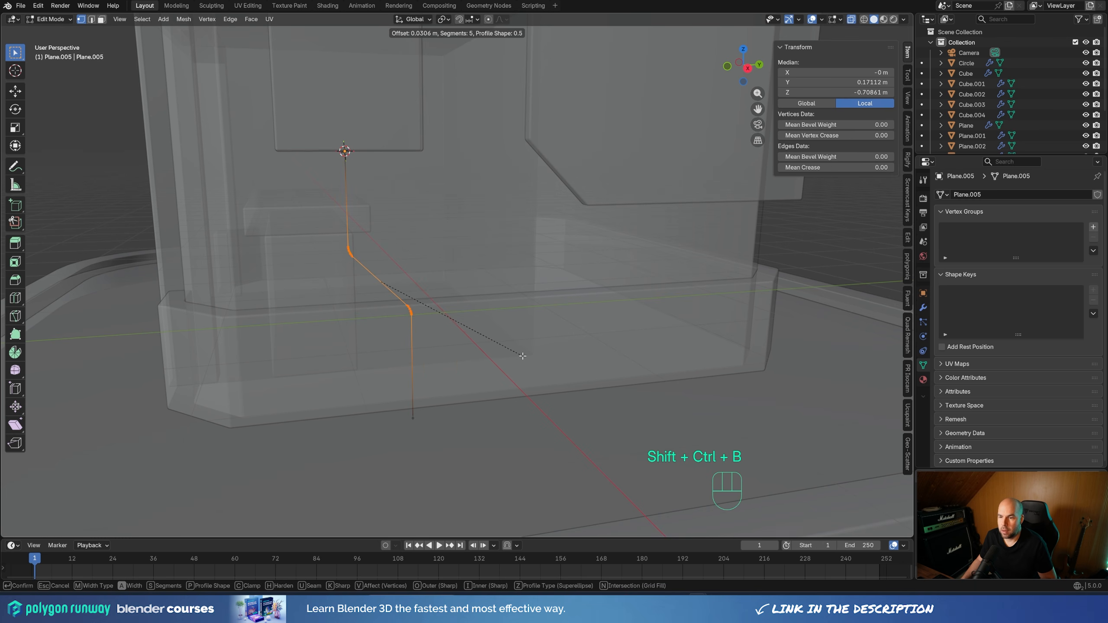
{"action": "left_click", "coordinate": [528, 353]}
{"action": "key", "text": "ctrl+z"}
Bevel the pipe path's two corner vertices with 3 segments and a width of about 0.09 m
{"action": "key", "text": "shift+ctrl+b"}
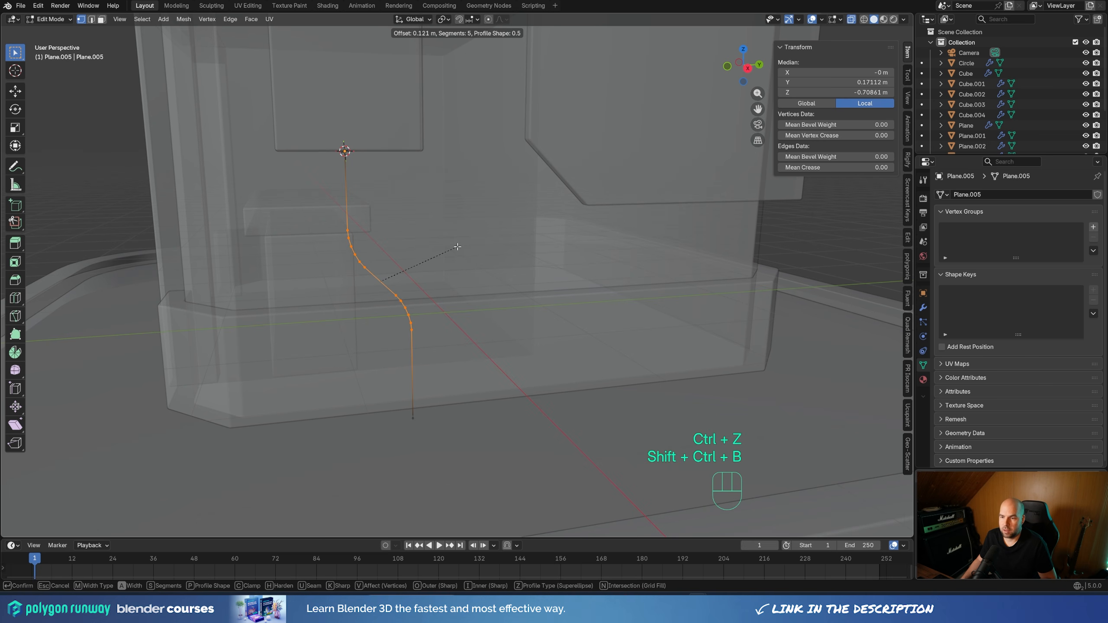
{"action": "scroll", "coordinate": [455, 244], "scroll_direction": "down", "scroll_amount": 1}
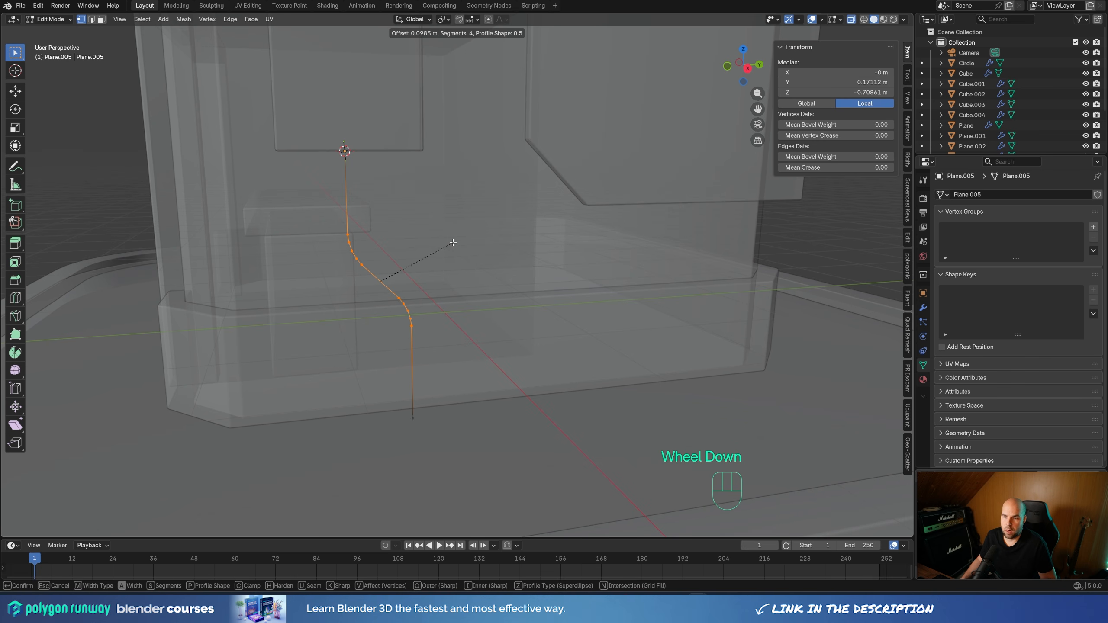
{"action": "scroll", "coordinate": [451, 242], "scroll_direction": "down", "scroll_amount": 1}
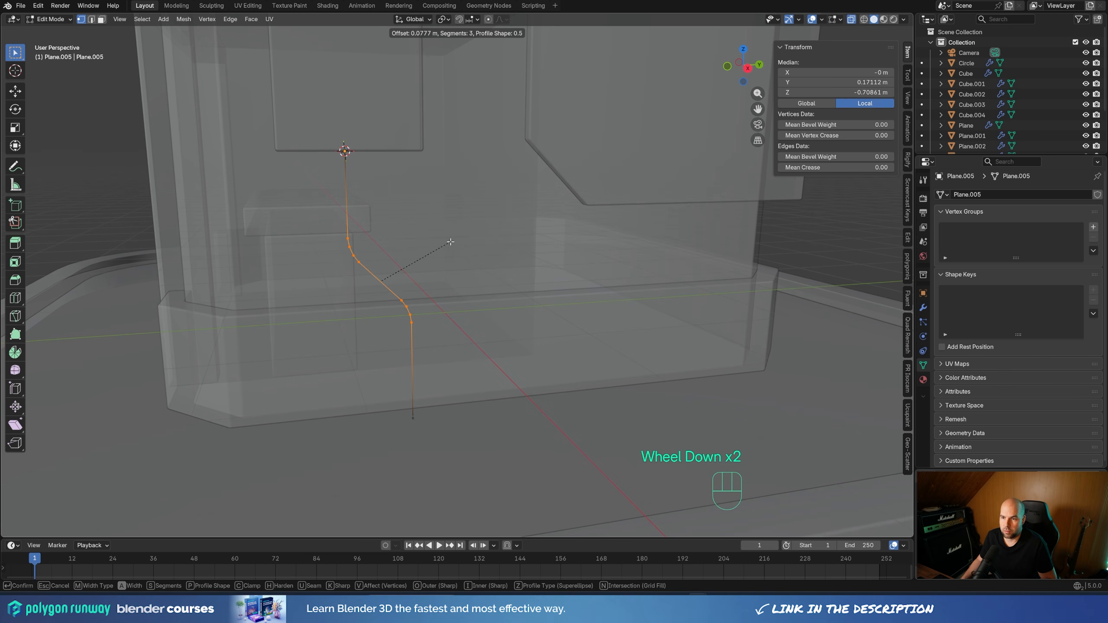
{"action": "left_click", "coordinate": [451, 241]}
{"action": "middle_click_drag", "start_coordinate": [451, 241], "coordinate": [423, 262]}
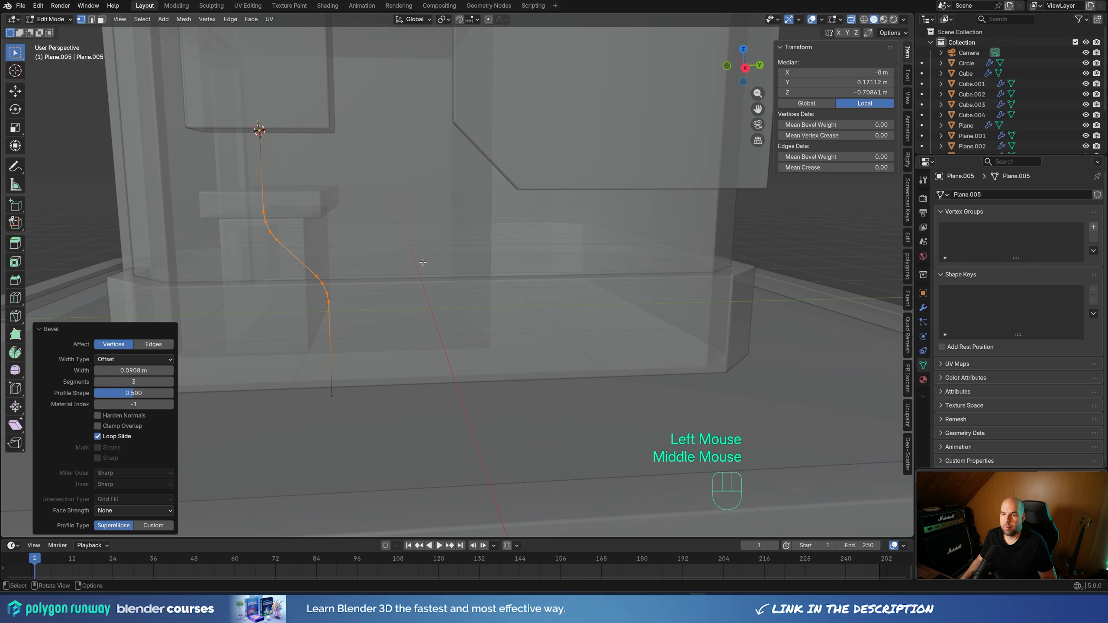
Duplicate the whole pipe path about 0.097 m along Y
{"action": "key", "text": "a"}
{"action": "key", "text": "shift+d"}
{"action": "key", "text": "x"}
{"action": "key", "text": "y"}
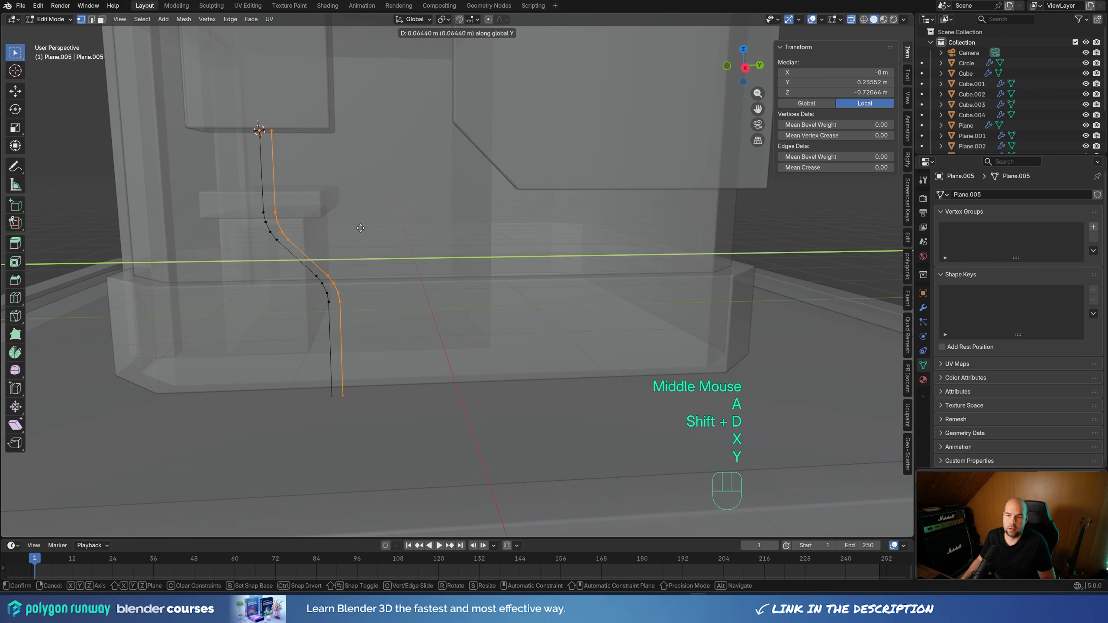
{"action": "left_click", "coordinate": [364, 227]}
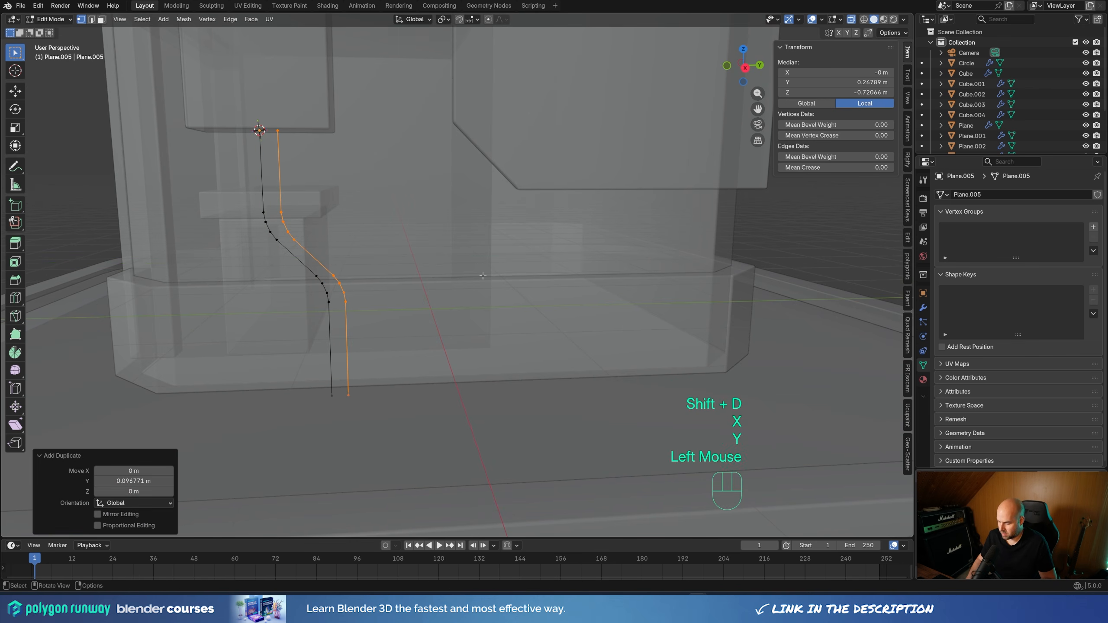
Delete the duplicated path's vertices in the right orthographic view
{"action": "key", "text": "KP_3"}
{"action": "middle_click_drag", "start_coordinate": [423, 237], "coordinate": [493, 290], "text": "shift"}
{"action": "scroll", "coordinate": [322, 206], "scroll_direction": "up", "scroll_amount": 2}
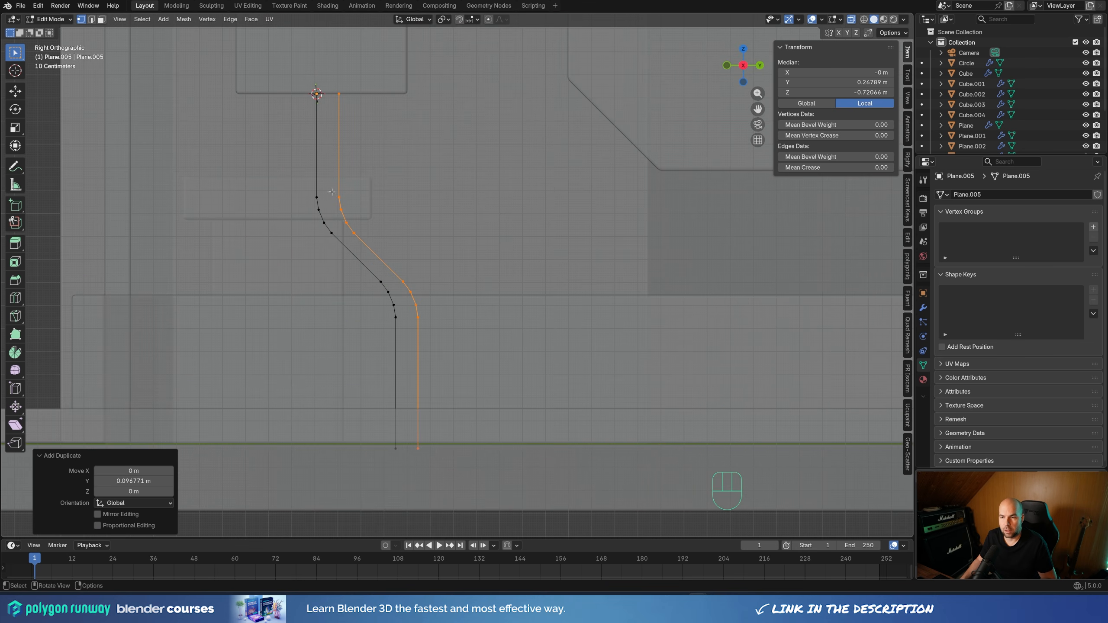
{"action": "key", "text": "x"}
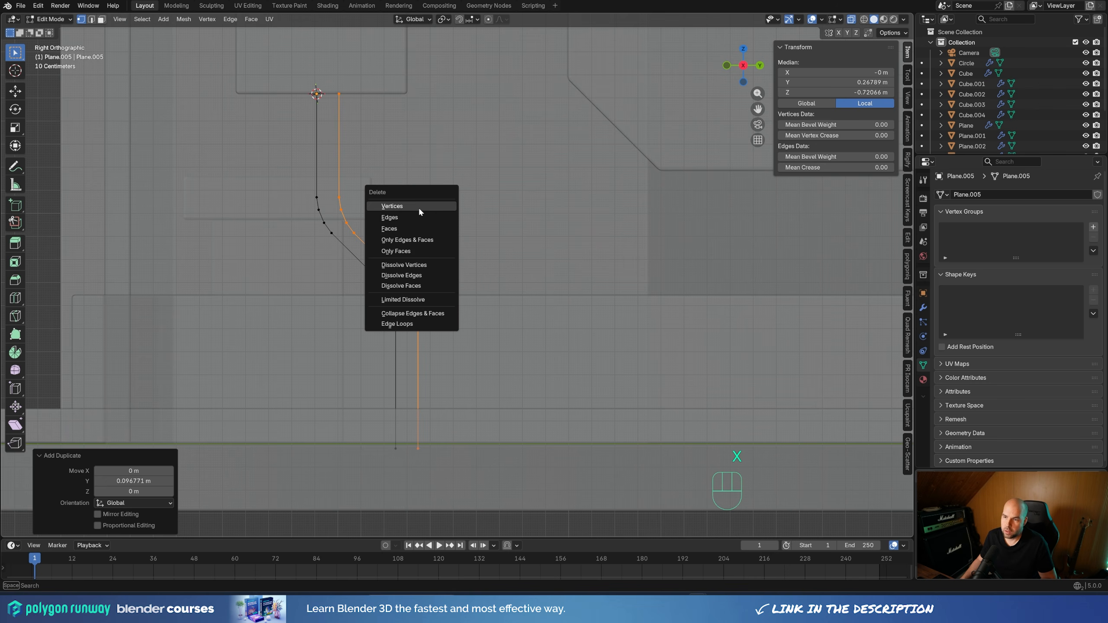
{"action": "left_click", "coordinate": [418, 206]}
Extrude the whole remaining path about 0.076 m along X to form a narrow strip
{"action": "middle_click_drag", "start_coordinate": [434, 261], "coordinate": [610, 321]}
{"action": "scroll", "coordinate": [519, 302], "scroll_direction": "down", "scroll_amount": 3}
{"action": "scroll", "coordinate": [573, 313], "scroll_direction": "up", "scroll_amount": 1}
{"action": "key", "text": "a"}
{"action": "key", "text": "e"}
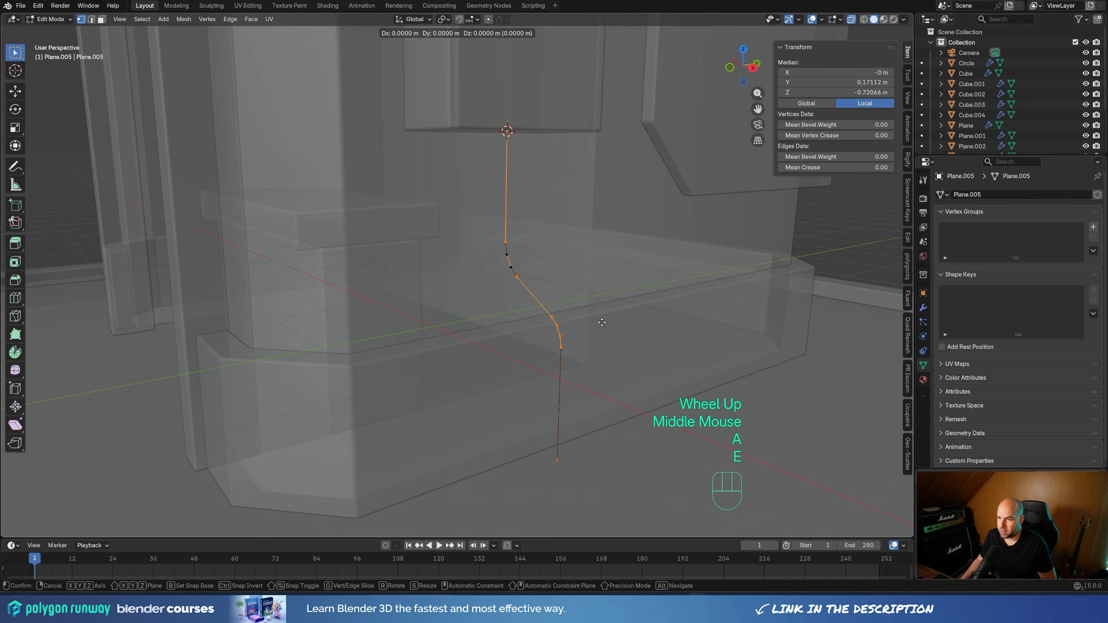
{"action": "key", "text": "x"}
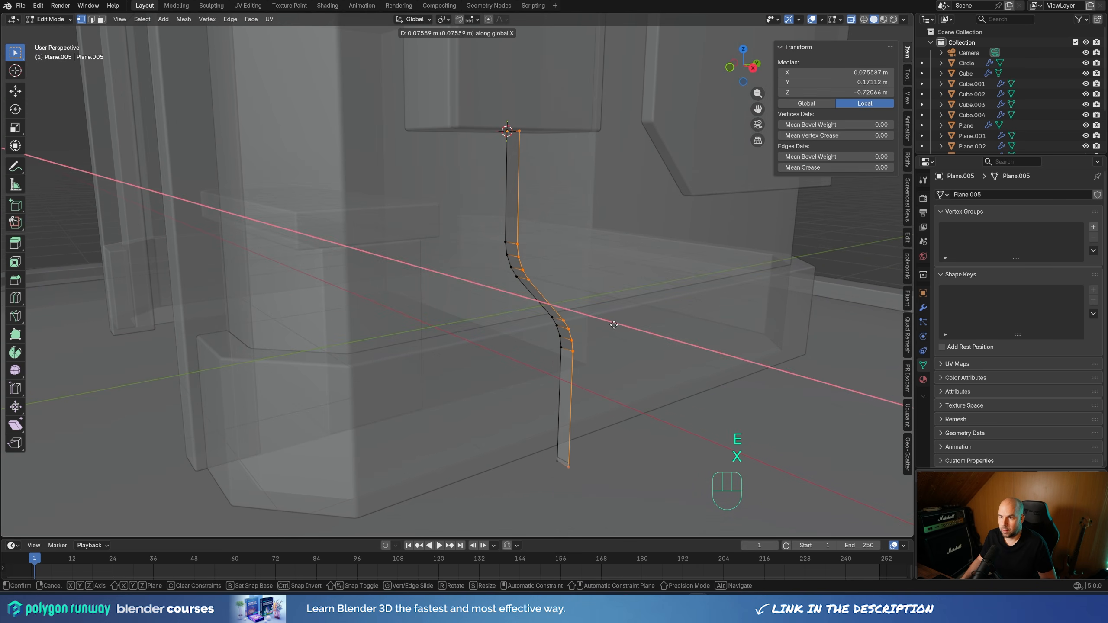
{"action": "left_click", "coordinate": [614, 325]}
Try to extrude all of the strip's faces along their normals by about 0.12 m
{"action": "middle_click_drag", "start_coordinate": [613, 325], "coordinate": [565, 346], "text": "shift"}
{"action": "key", "text": "alt+e"}
{"action": "key", "text": "ctrl+z"}
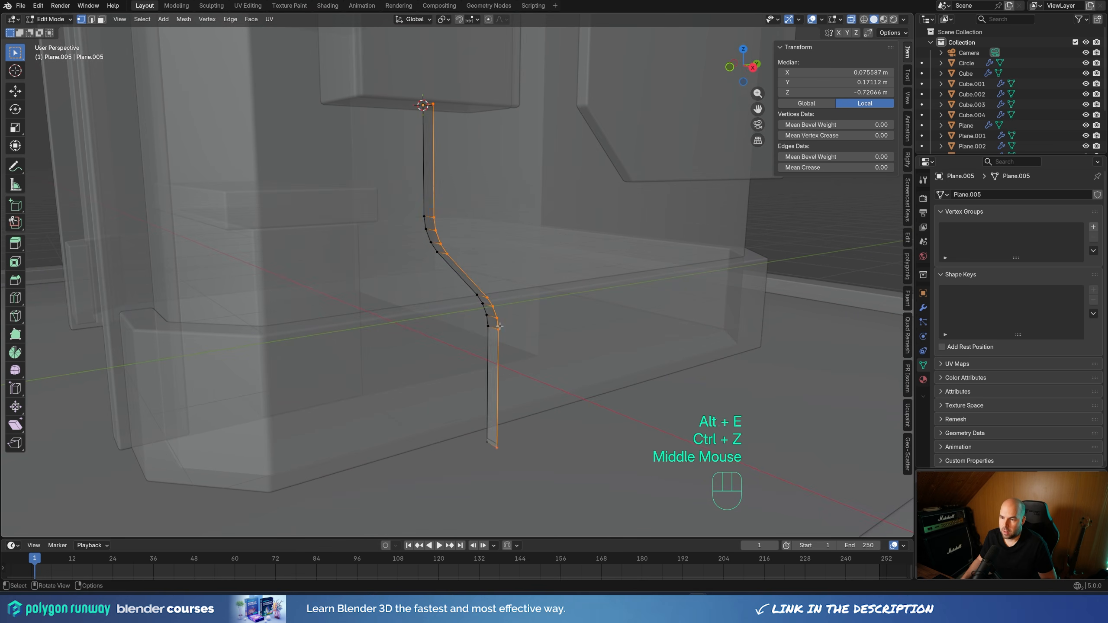
{"action": "key", "text": "a"}
{"action": "key", "text": "alt+e"}
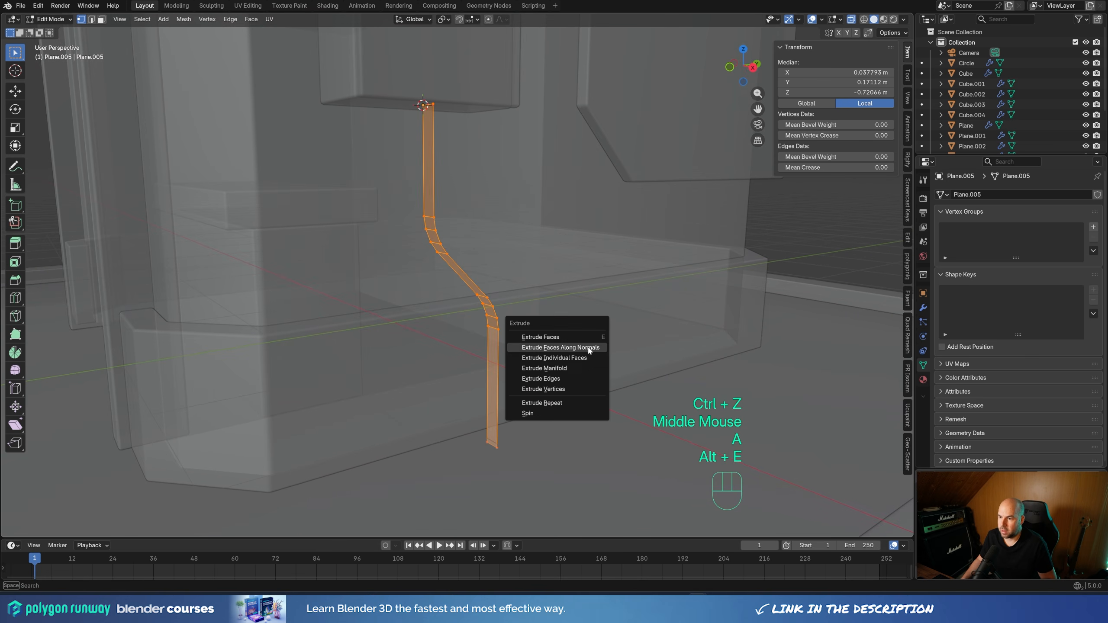
{"action": "left_click", "coordinate": [590, 347]}
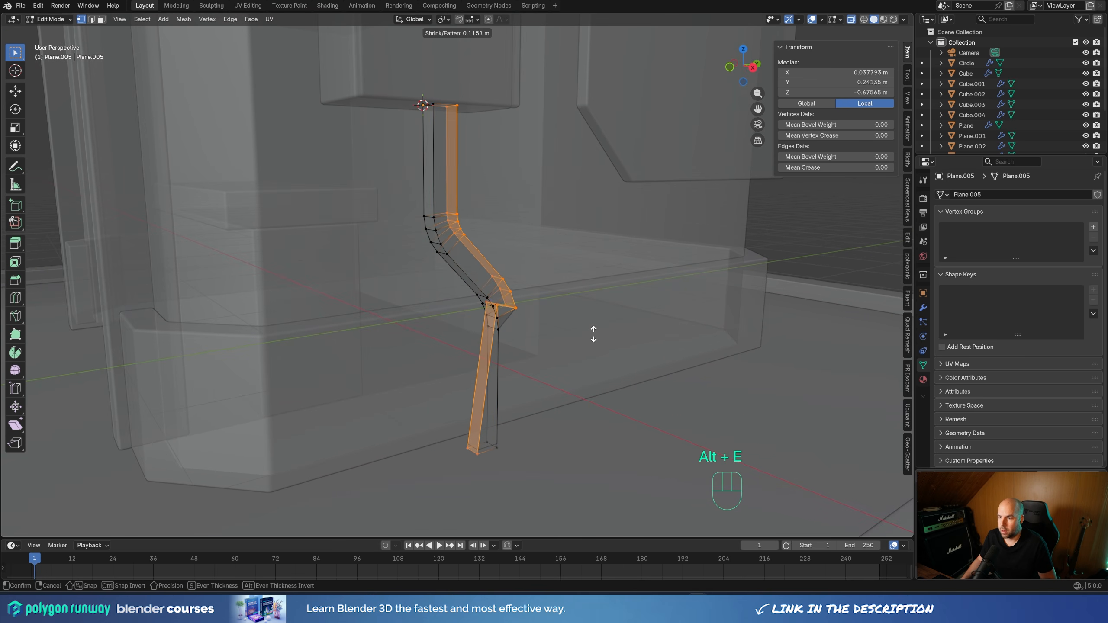
{"action": "left_click", "coordinate": [593, 333]}
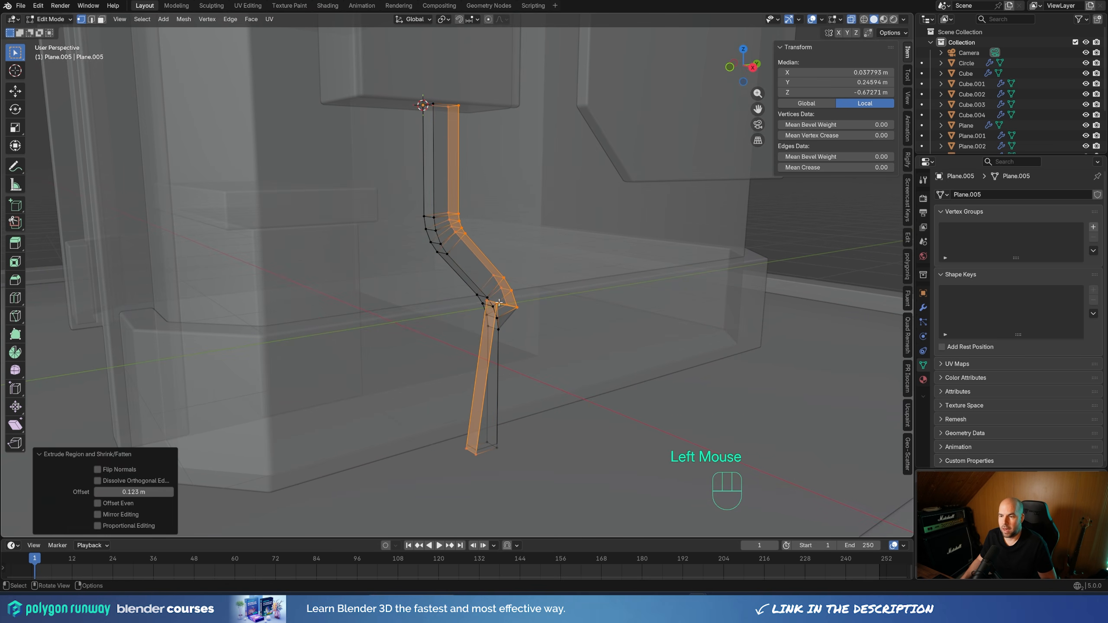
Turn off X-ray and undo the strip's extrusion along normals
{"action": "left_click", "coordinate": [851, 19]}
{"action": "middle_click_drag", "start_coordinate": [462, 306], "coordinate": [591, 252]}
{"action": "key", "text": "ctrl+z"}
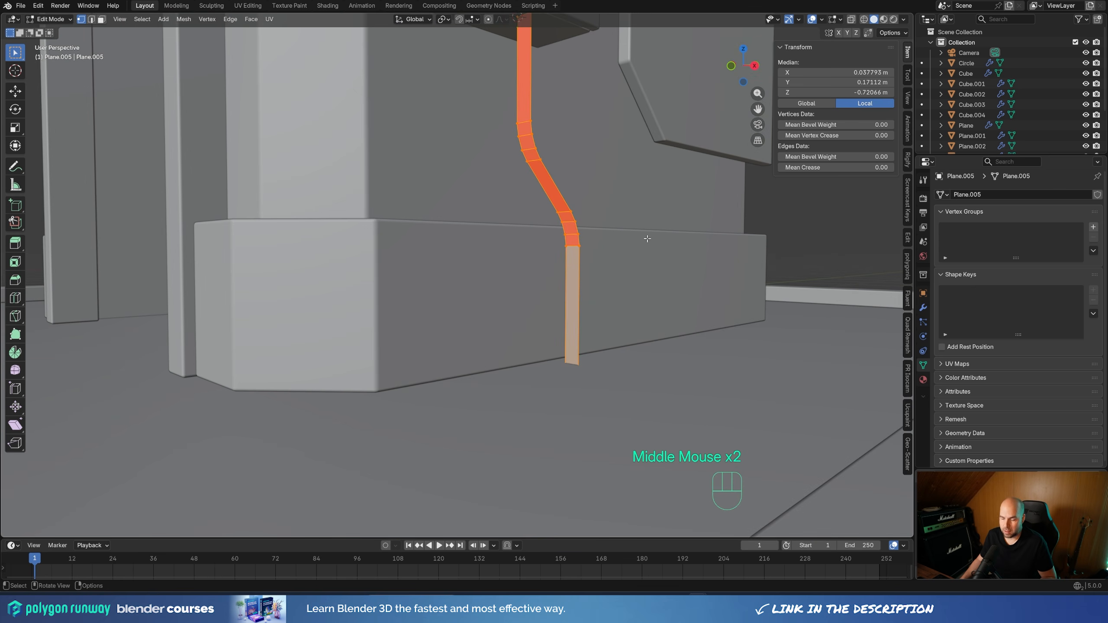
Recalculate the strip's face normals and extrude its faces along normals by about 0.11 m
{"action": "middle_click_drag", "start_coordinate": [634, 205], "coordinate": [623, 240], "text": "shift"}
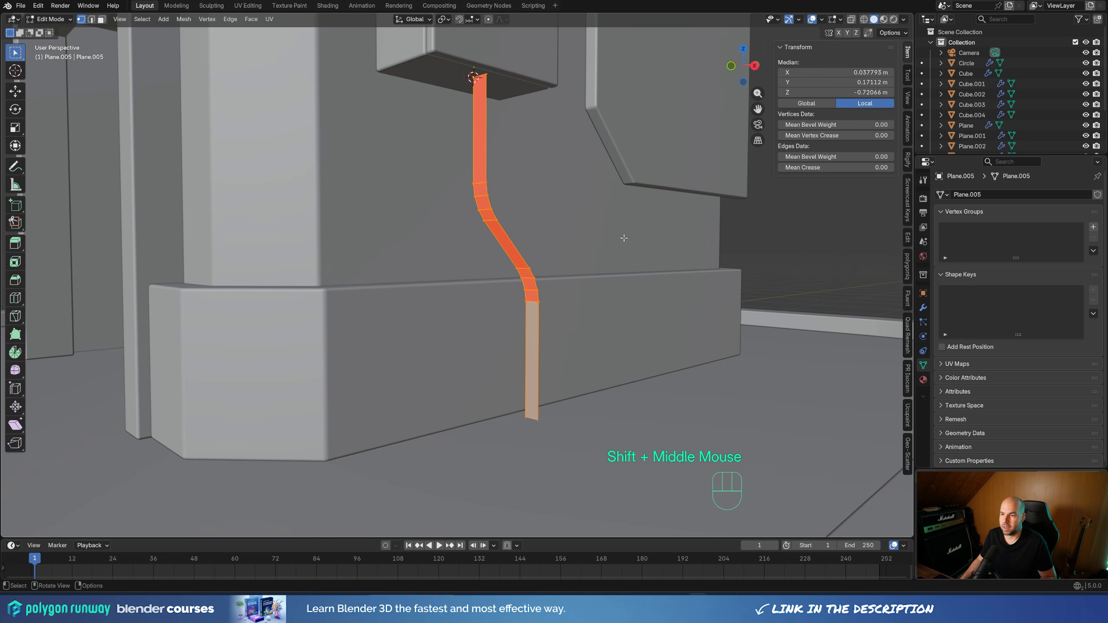
{"action": "key", "text": "shift+n"}
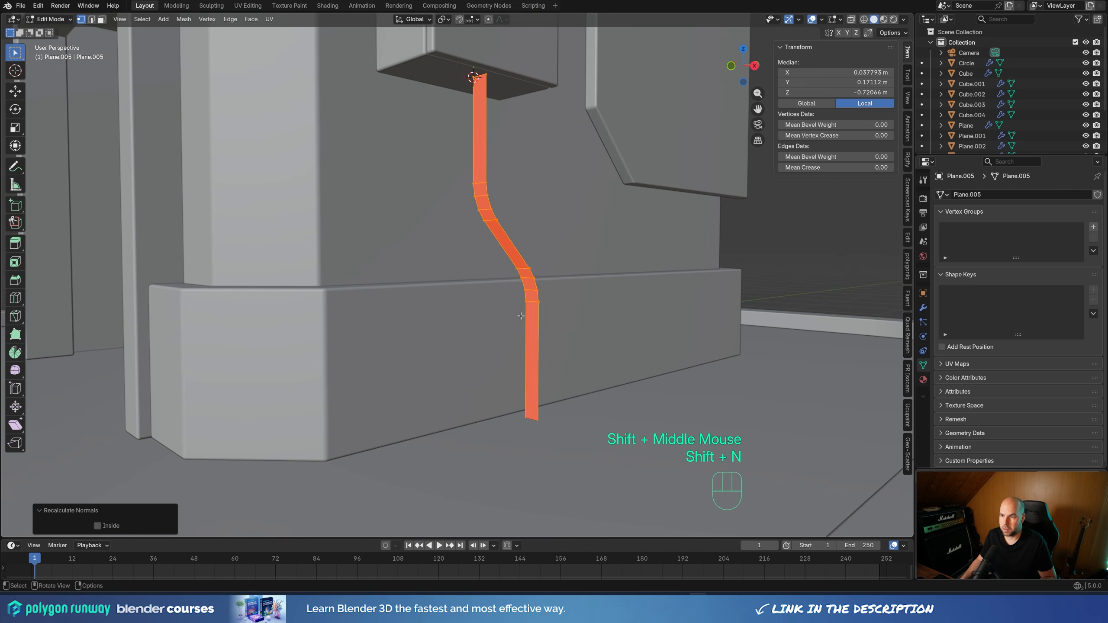
{"action": "middle_click_drag", "start_coordinate": [577, 296], "coordinate": [568, 353]}
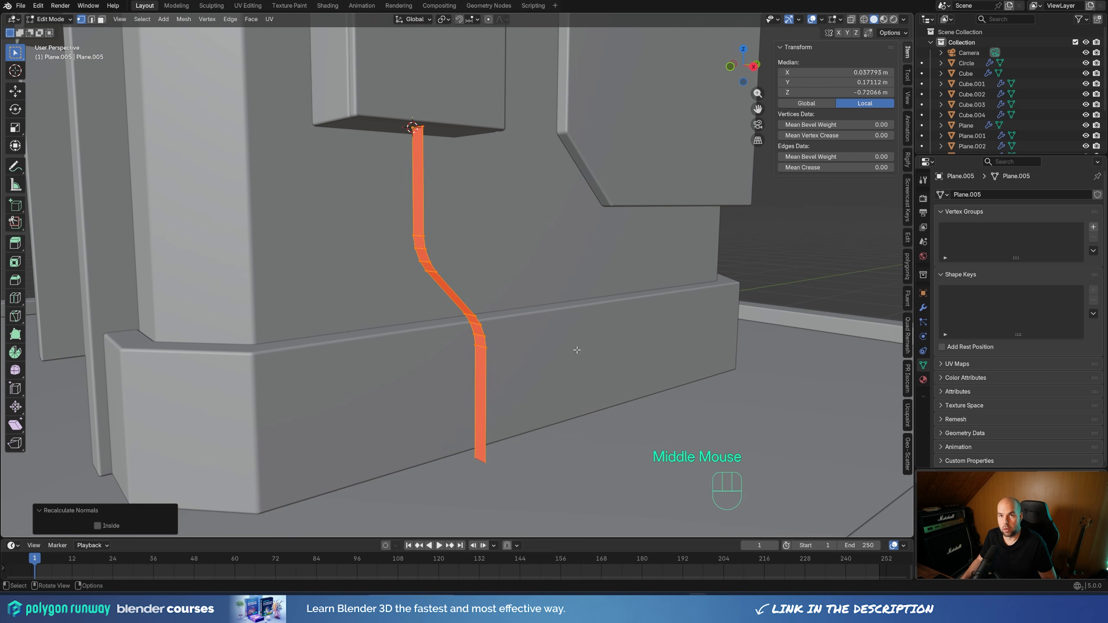
{"action": "key", "text": "alt+e"}
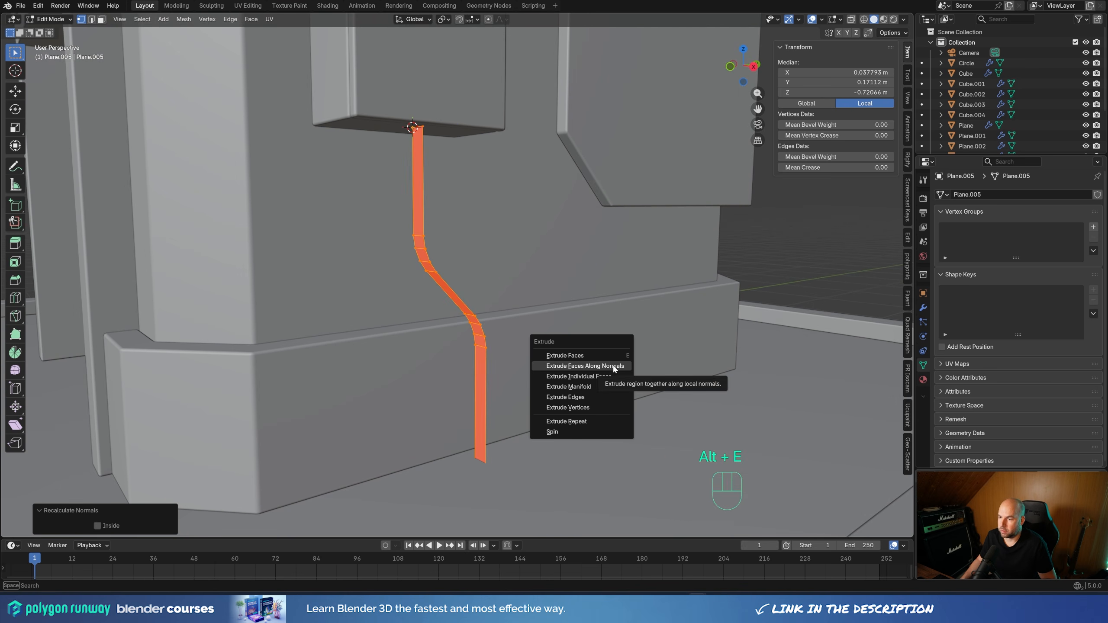
{"action": "left_click", "coordinate": [613, 364]}
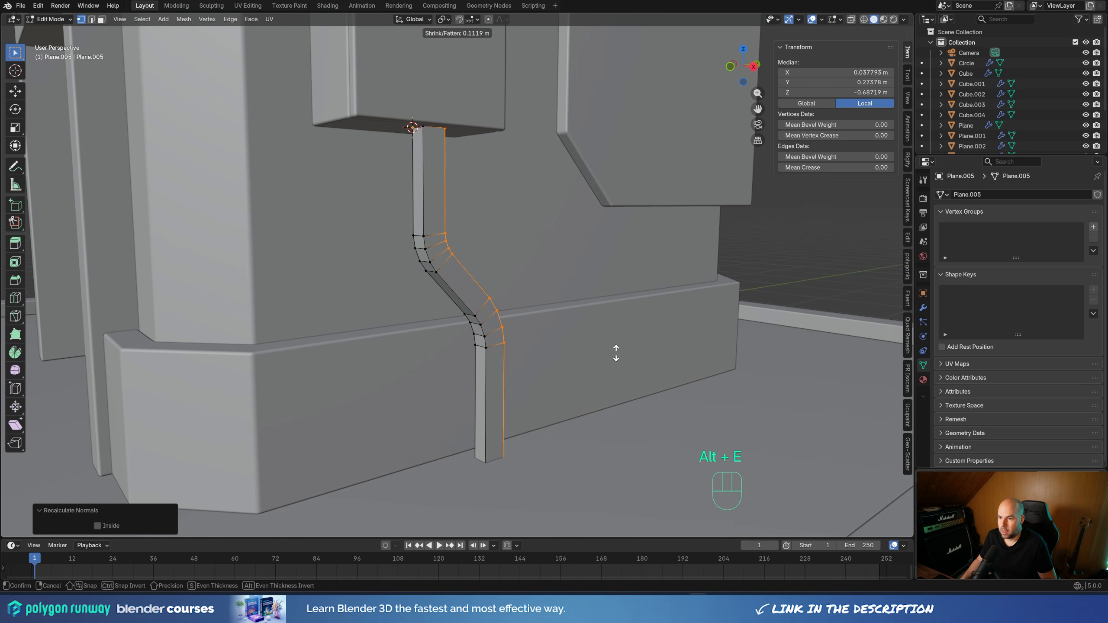
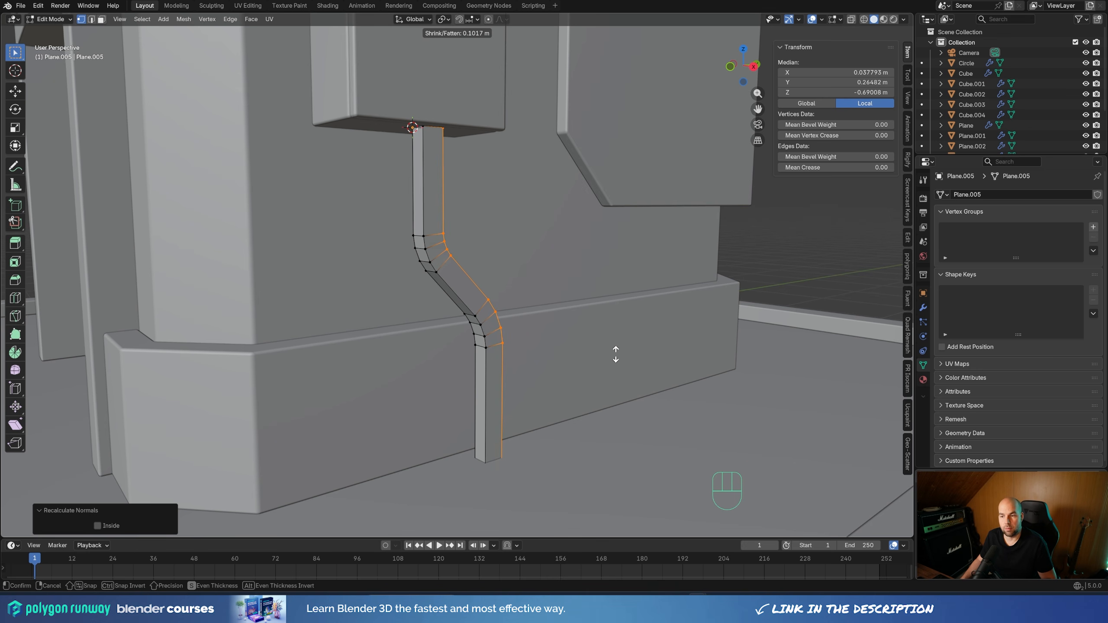
Delete the vertices of the extruded pipe strip's two outer edge loops, keeping only the flat S-shaped face strip behind them
{"action": "left_click", "coordinate": [615, 354]}
{"action": "key", "text": "ctrl+l"}
{"action": "left_click", "coordinate": [505, 239]}
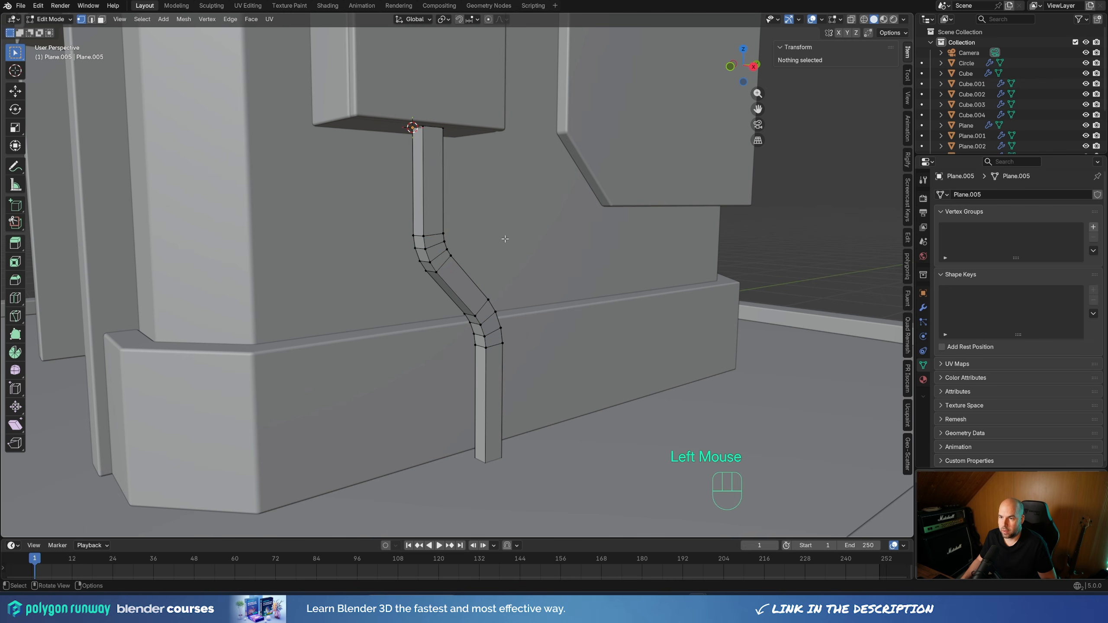
{"action": "left_click", "coordinate": [451, 285], "text": "alt"}
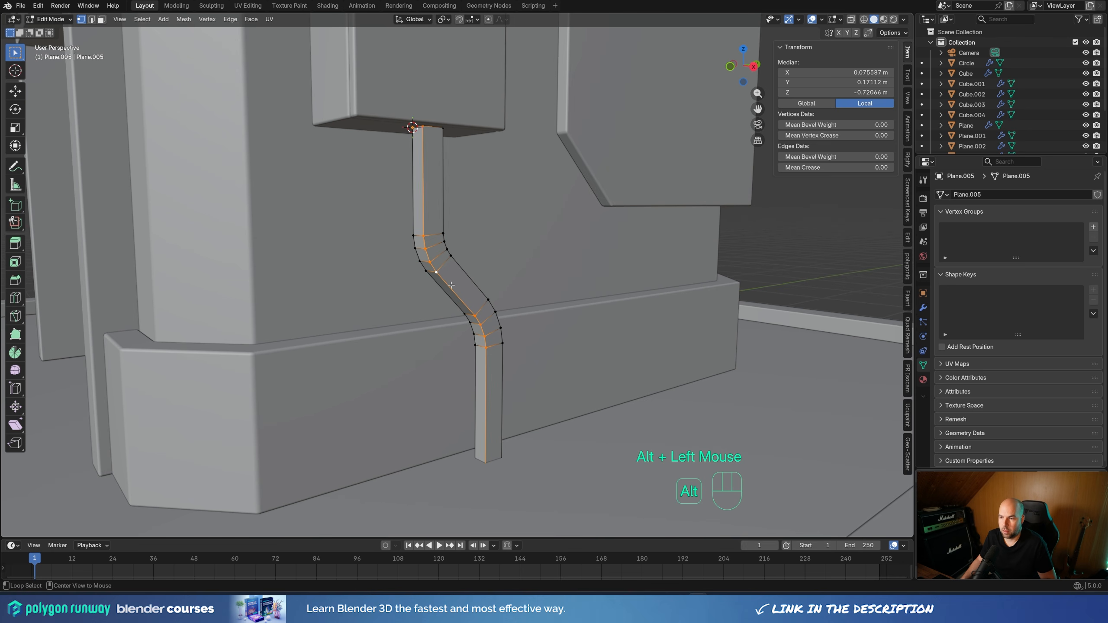
{"action": "left_click", "coordinate": [459, 269], "text": "alt+shift"}
{"action": "key", "text": "x"}
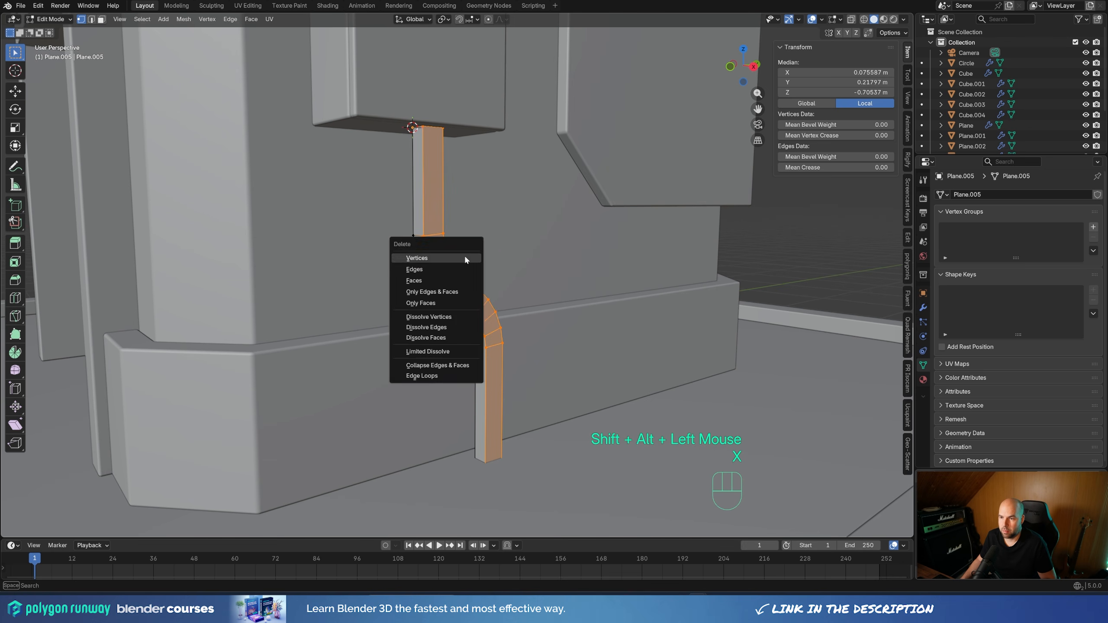
{"action": "left_click", "coordinate": [435, 257]}
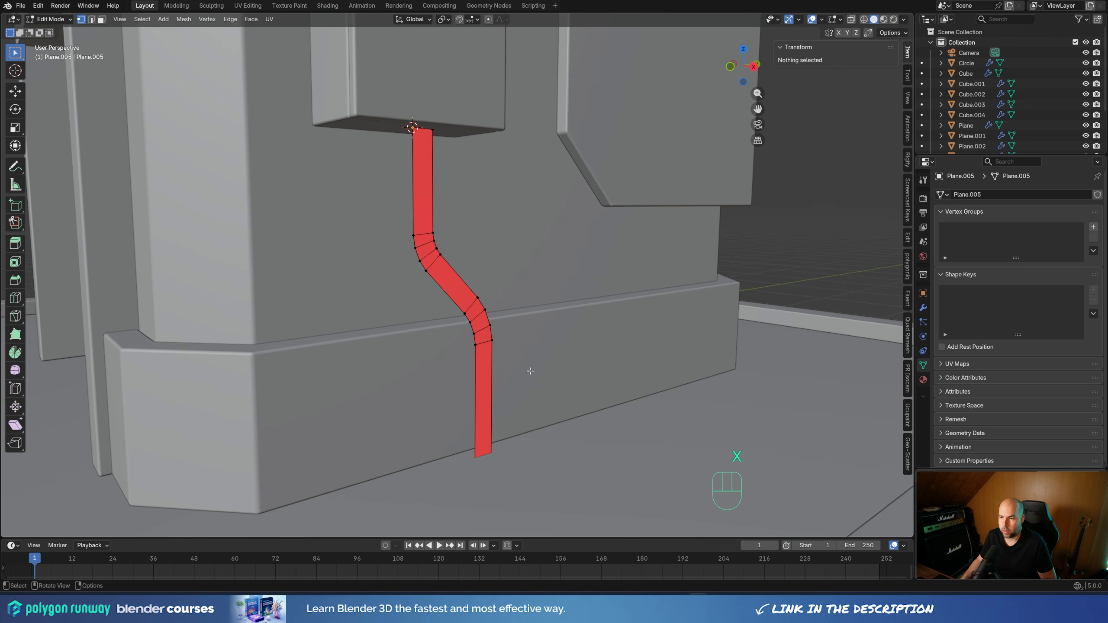
Delete the ring of cross edges inside the flat strip, leaving two separate parallel edge paths below the wall box
{"action": "middle_click_drag", "start_coordinate": [562, 363], "coordinate": [388, 302]}
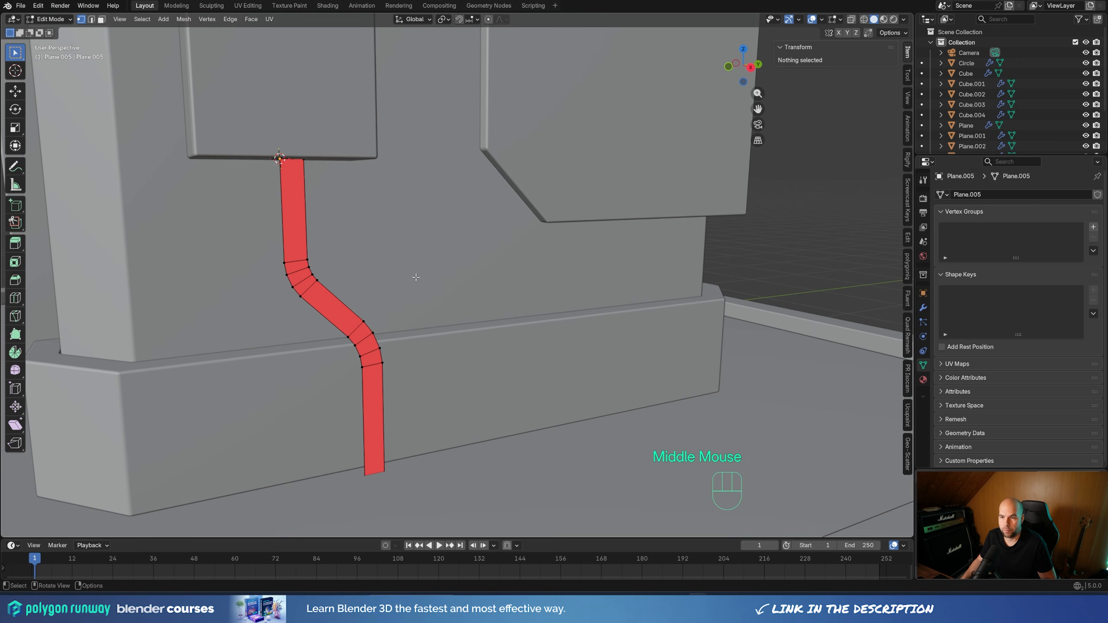
{"action": "key", "text": "2"}
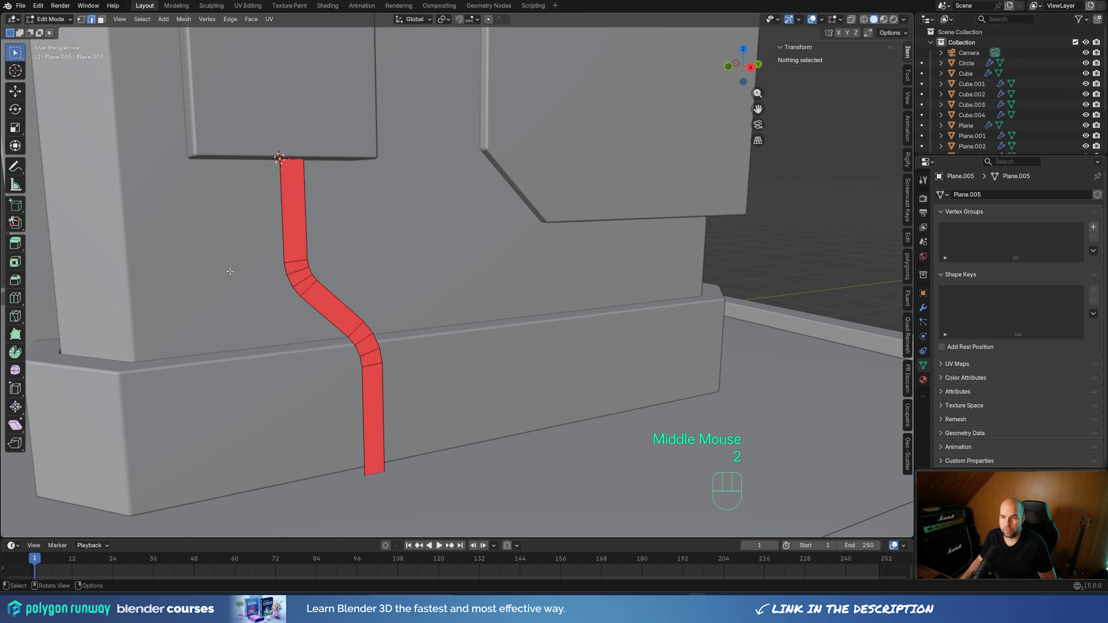
{"action": "left_click", "coordinate": [300, 281], "text": "ctrl+alt"}
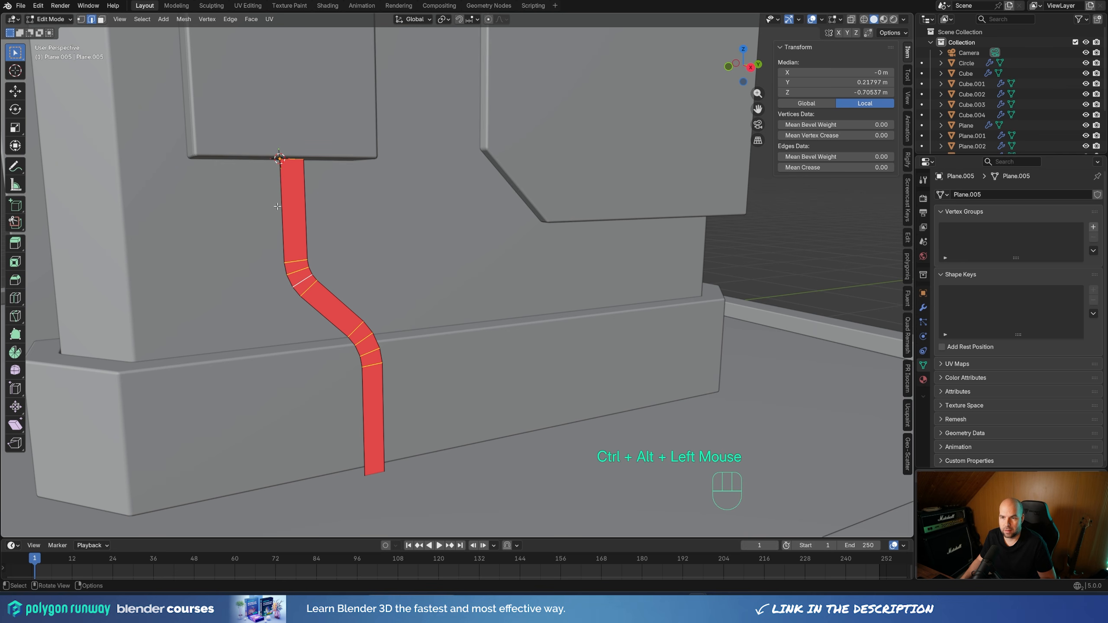
{"action": "key", "text": "x"}
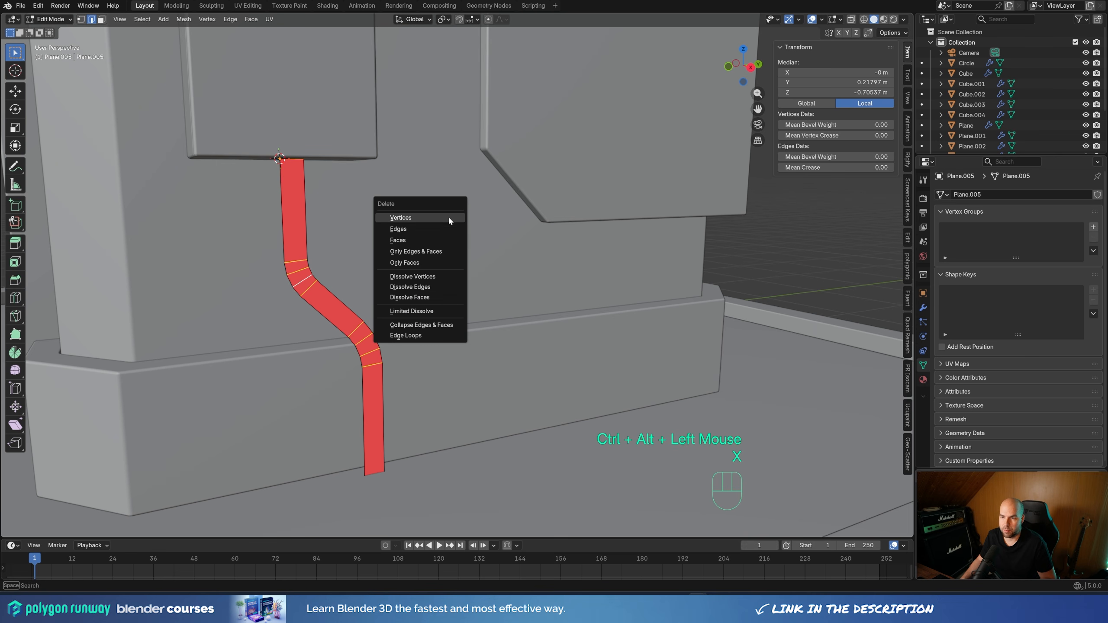
{"action": "left_click", "coordinate": [422, 228]}
{"action": "key", "text": "KP_3"}
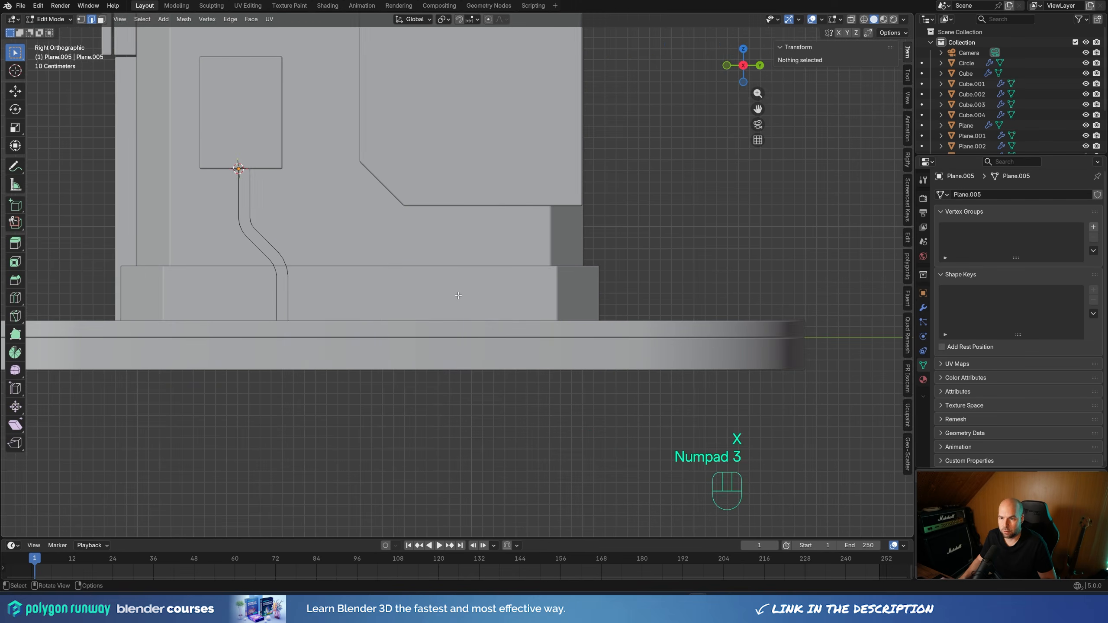
{"action": "middle_click_drag", "start_coordinate": [458, 297], "coordinate": [466, 289], "text": "shift"}
{"action": "scroll", "coordinate": [467, 290], "scroll_direction": "left", "scroll_amount": 2, "text": "shift"}
{"action": "scroll", "coordinate": [466, 289], "scroll_direction": "up", "scroll_amount": 3}
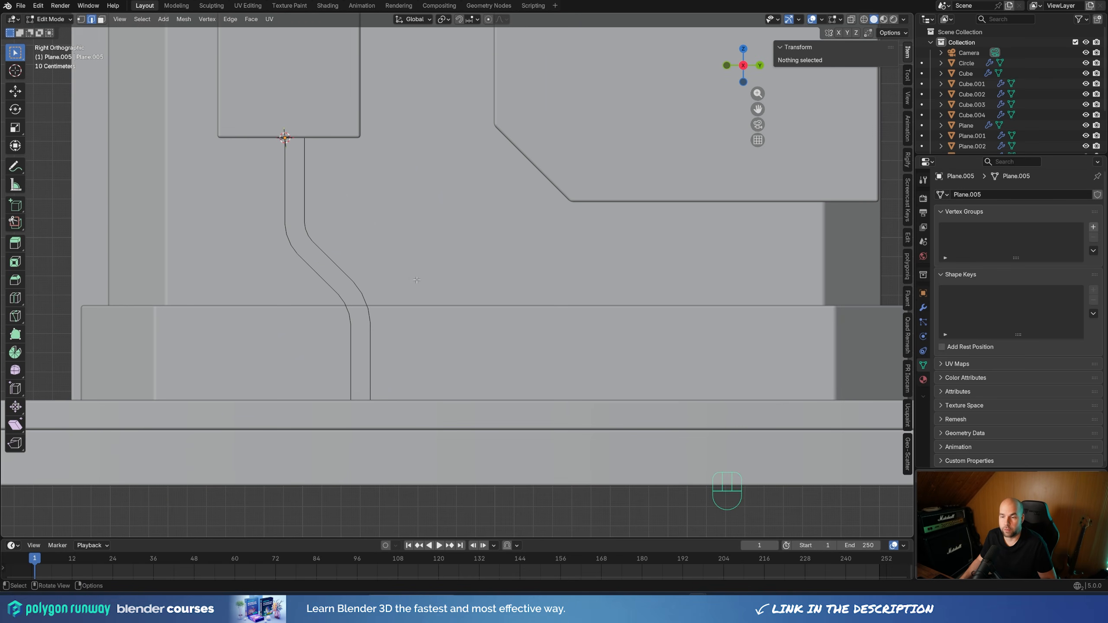
Leave mesh editing and convert the two-path object below the wall box to a curve
{"action": "middle_click_drag", "start_coordinate": [416, 280], "coordinate": [460, 290]}
{"action": "scroll", "coordinate": [523, 284], "scroll_direction": "down", "scroll_amount": 3}
{"action": "key", "text": "Tab"}
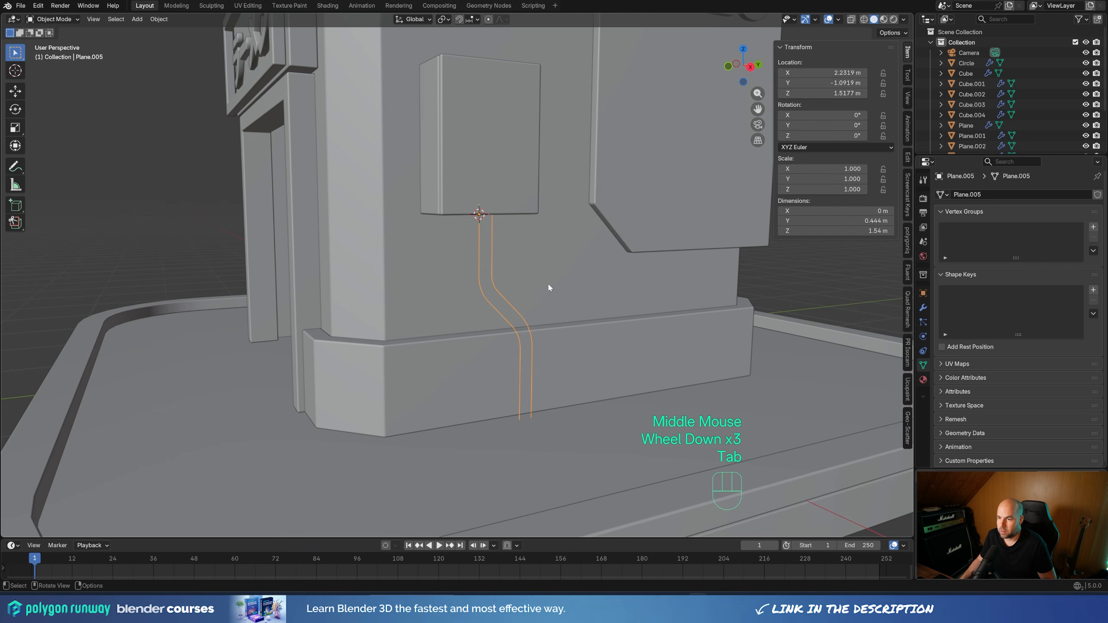
{"action": "right_click", "coordinate": [538, 284]}
{"action": "mouse_move", "coordinate": [538, 321]}
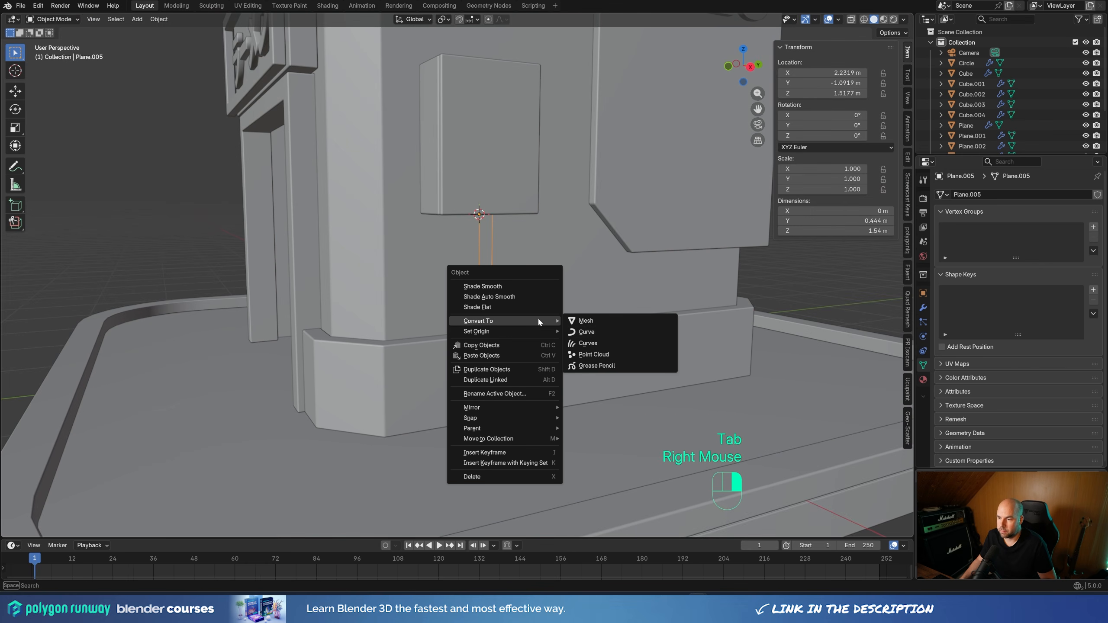
{"action": "left_click", "coordinate": [604, 331]}
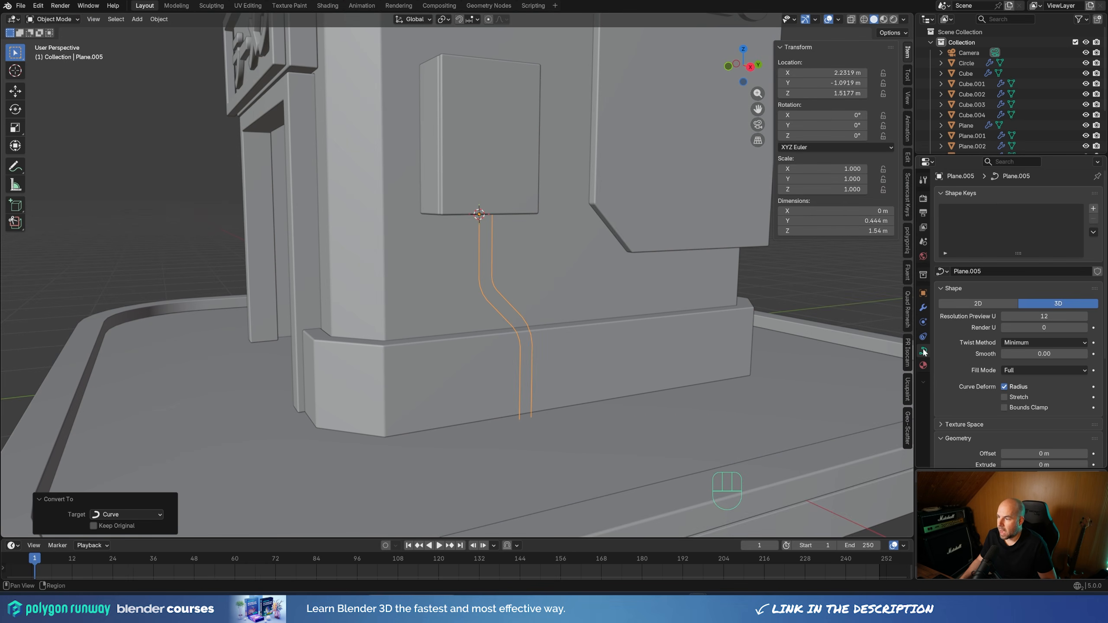
Set the curve's round bevel depth to 0.042 m and shade the resulting pipes smooth
{"action": "scroll", "coordinate": [961, 382], "scroll_direction": "down", "scroll_amount": 3}
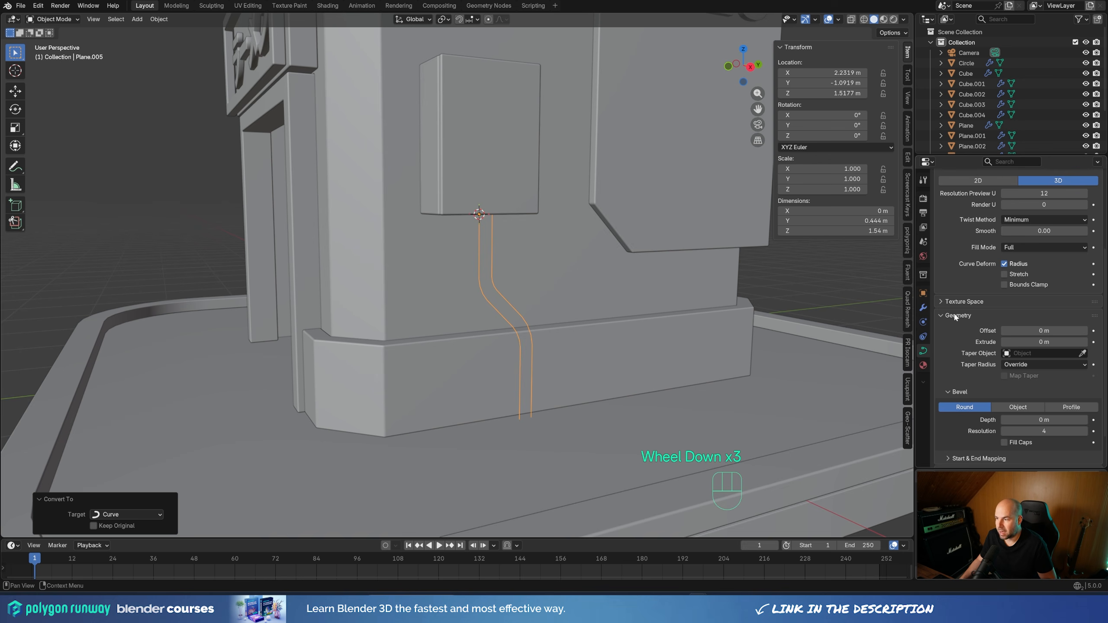
{"action": "middle_click_drag", "start_coordinate": [760, 297], "coordinate": [612, 311], "text": "shift"}
{"action": "scroll", "coordinate": [613, 312], "scroll_direction": "up", "scroll_amount": 1}
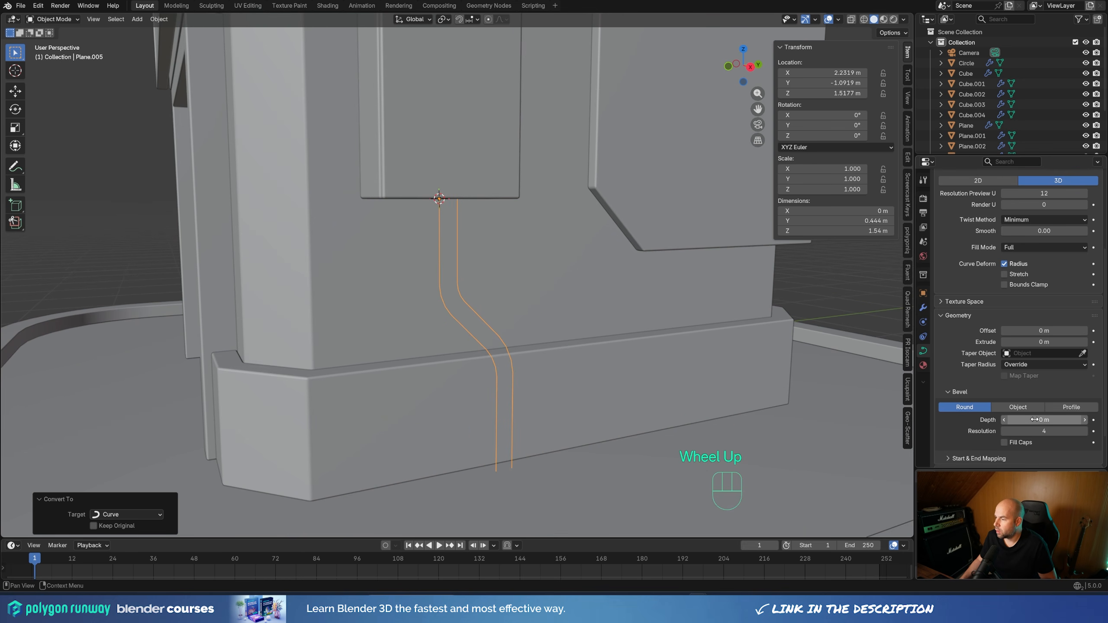
{"action": "left_click_drag", "start_coordinate": [1043, 420], "coordinate": [1070, 419], "text": "shift"}
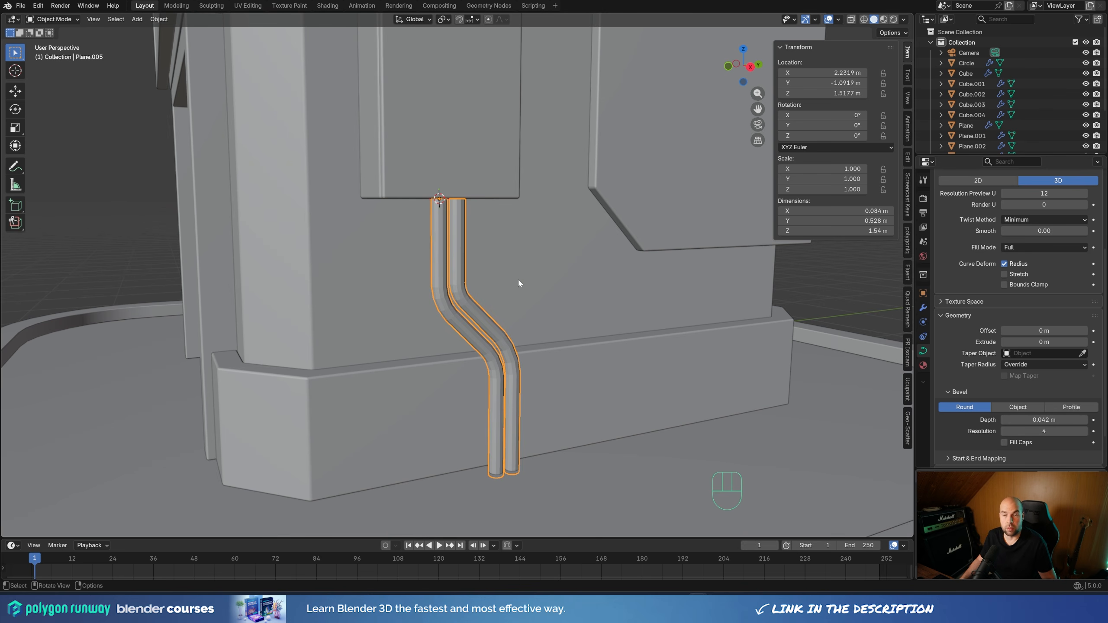
{"action": "right_click", "coordinate": [506, 290]}
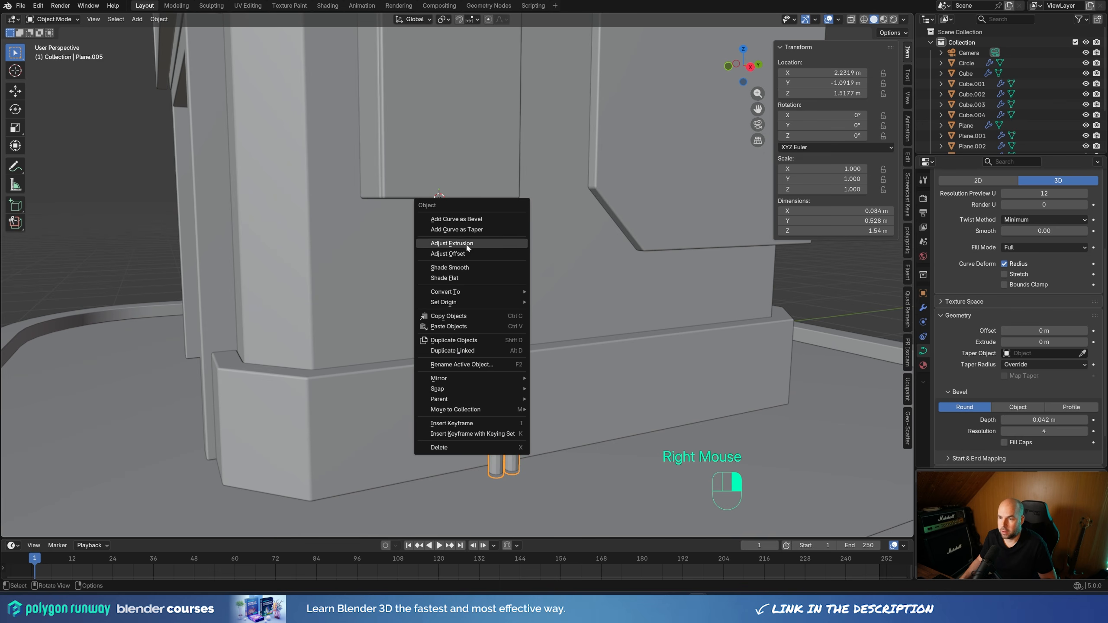
{"action": "left_click", "coordinate": [449, 268]}
{"action": "left_click", "coordinate": [796, 300]}
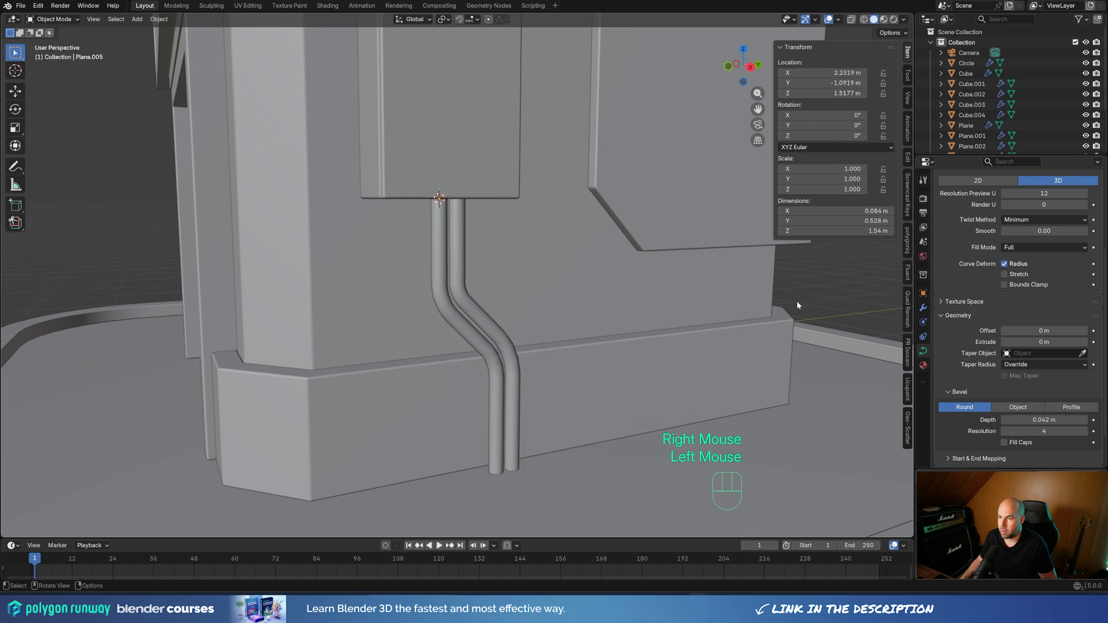
Examine the pipes and the whole shop from the side and front angles
{"action": "scroll", "coordinate": [433, 290], "scroll_direction": "down", "scroll_amount": 2}
{"action": "middle_click_drag", "start_coordinate": [432, 290], "coordinate": [495, 270]}
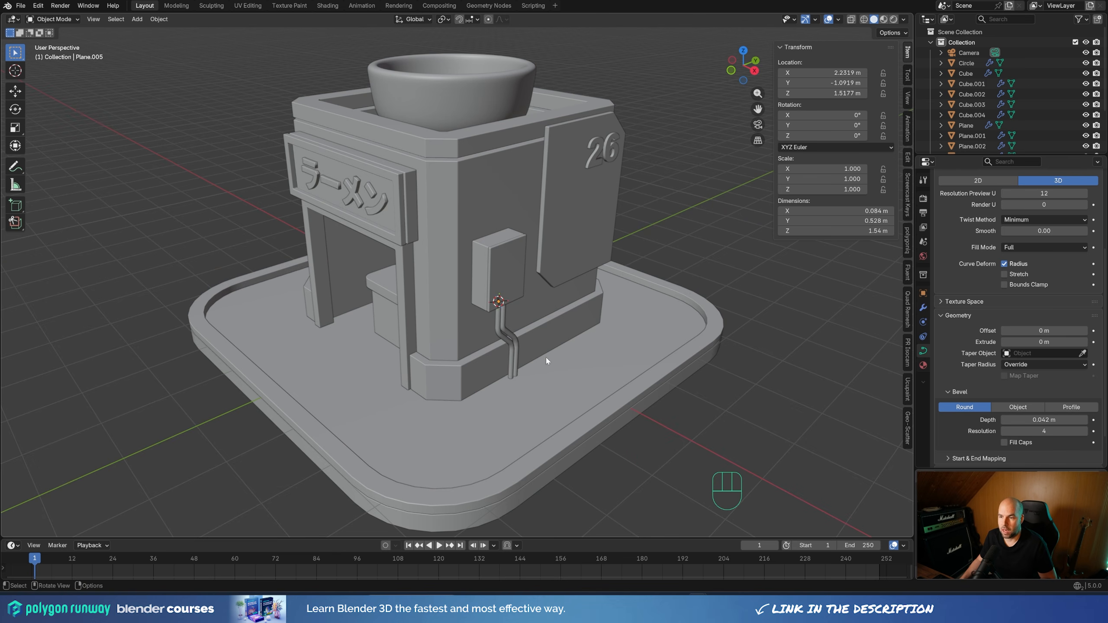
{"action": "middle_click_drag", "start_coordinate": [681, 321], "coordinate": [509, 175]}
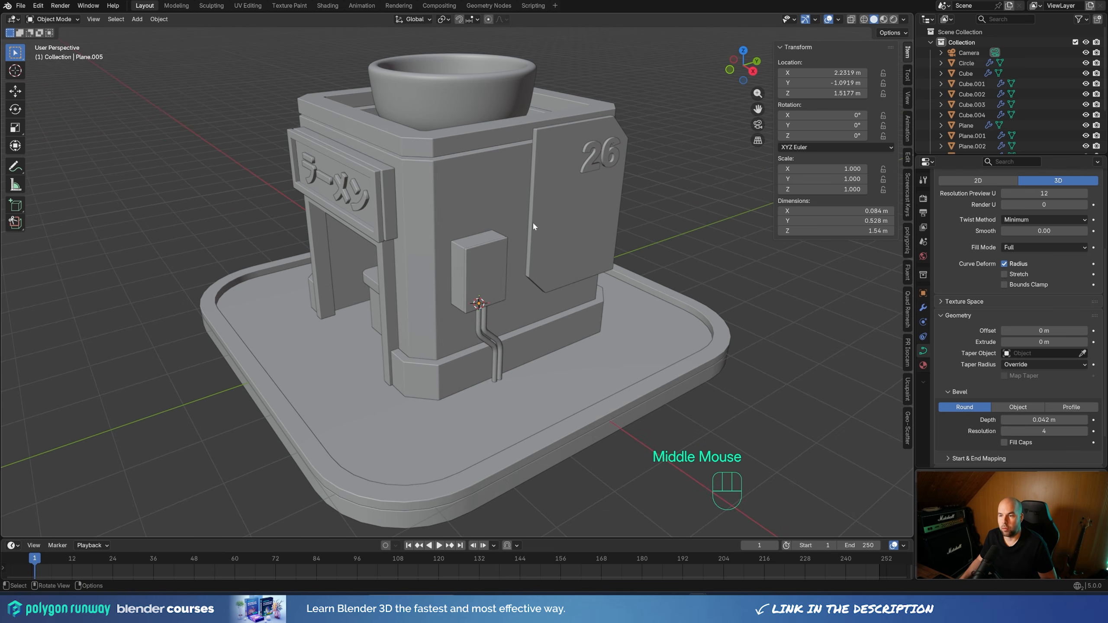
{"action": "middle_click_drag", "start_coordinate": [518, 340], "coordinate": [383, 324]}
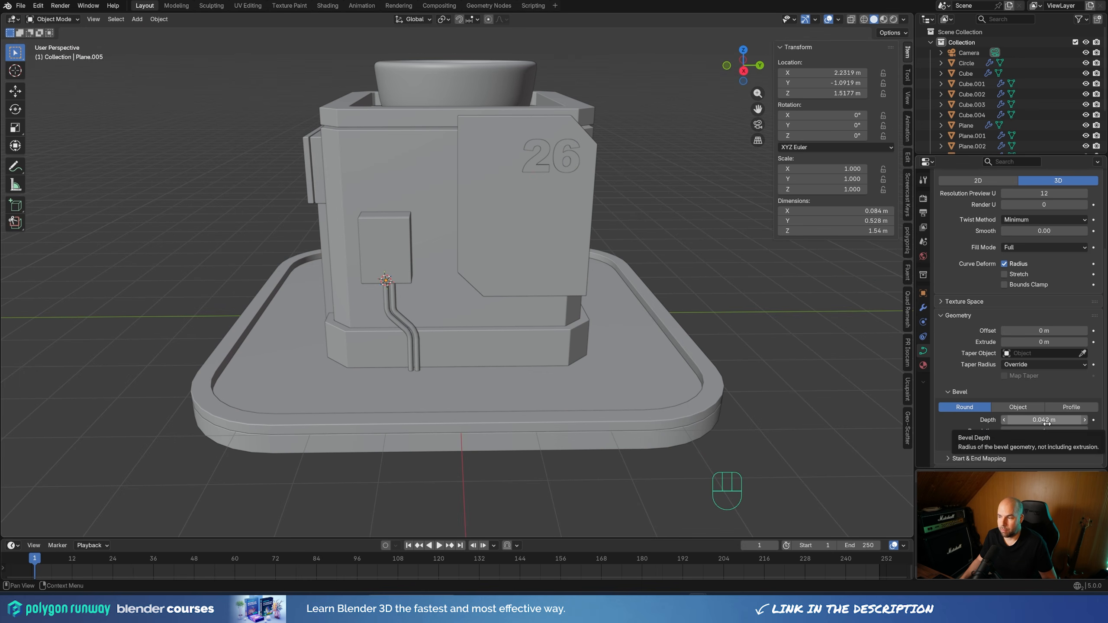
{"action": "middle_click_drag", "start_coordinate": [406, 248], "coordinate": [476, 264]}
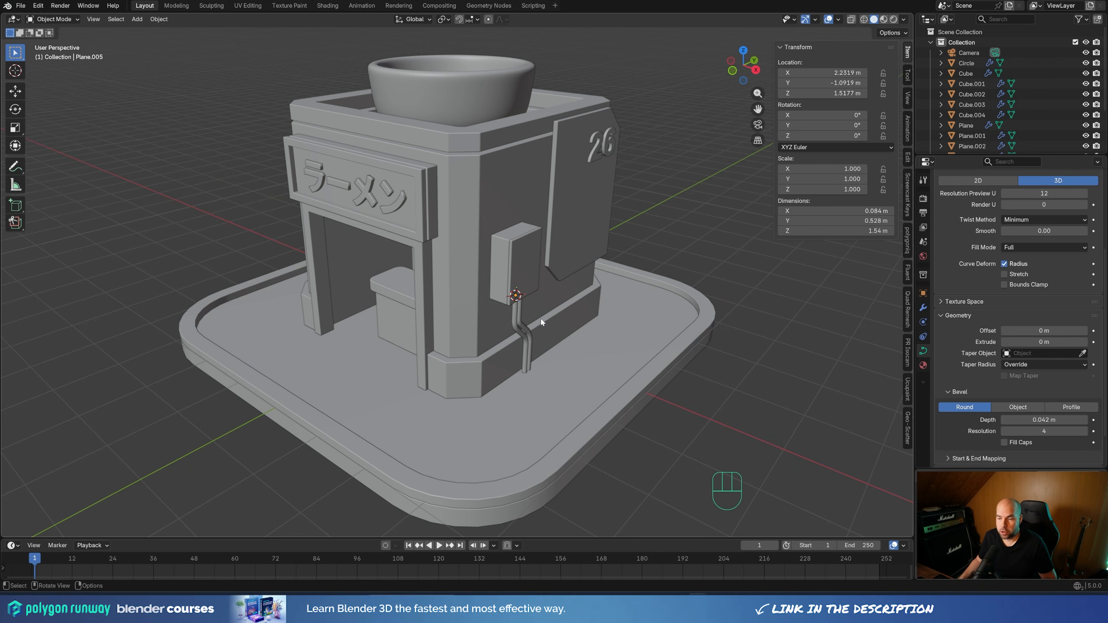
{"action": "middle_click_drag", "start_coordinate": [402, 401], "coordinate": [425, 403]}
{"action": "scroll", "coordinate": [420, 421], "scroll_direction": "up", "scroll_amount": 3}
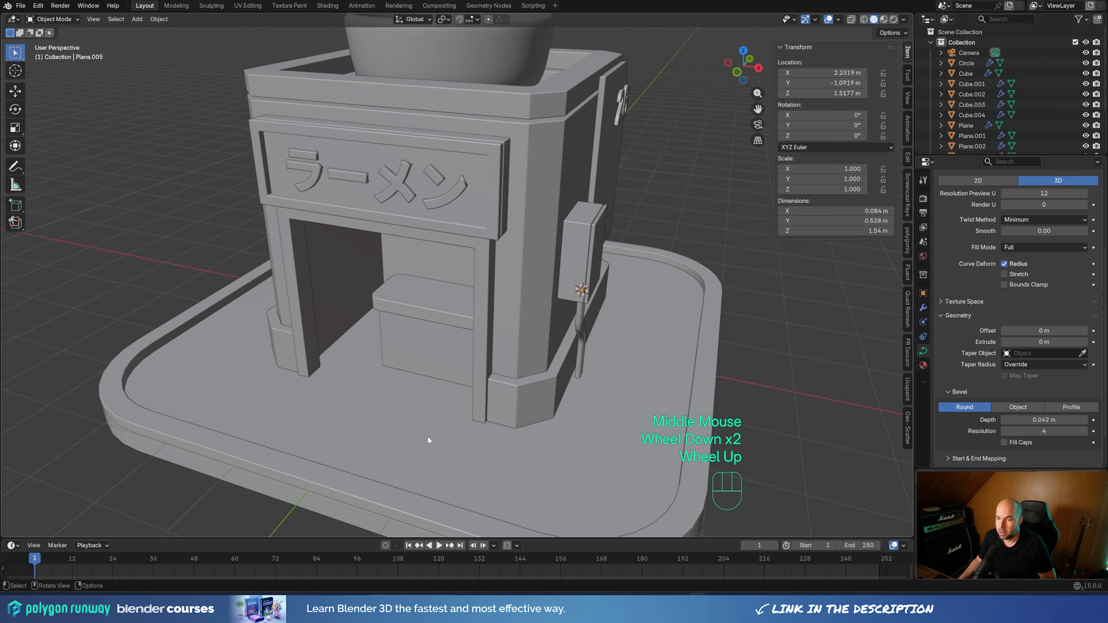
Place the 3D cursor on the platform floor in front of the shop counter and add an 18-vertex mesh circle there
{"action": "key", "text": "shift"}
{"action": "right_click", "coordinate": [423, 431], "text": "shift"}
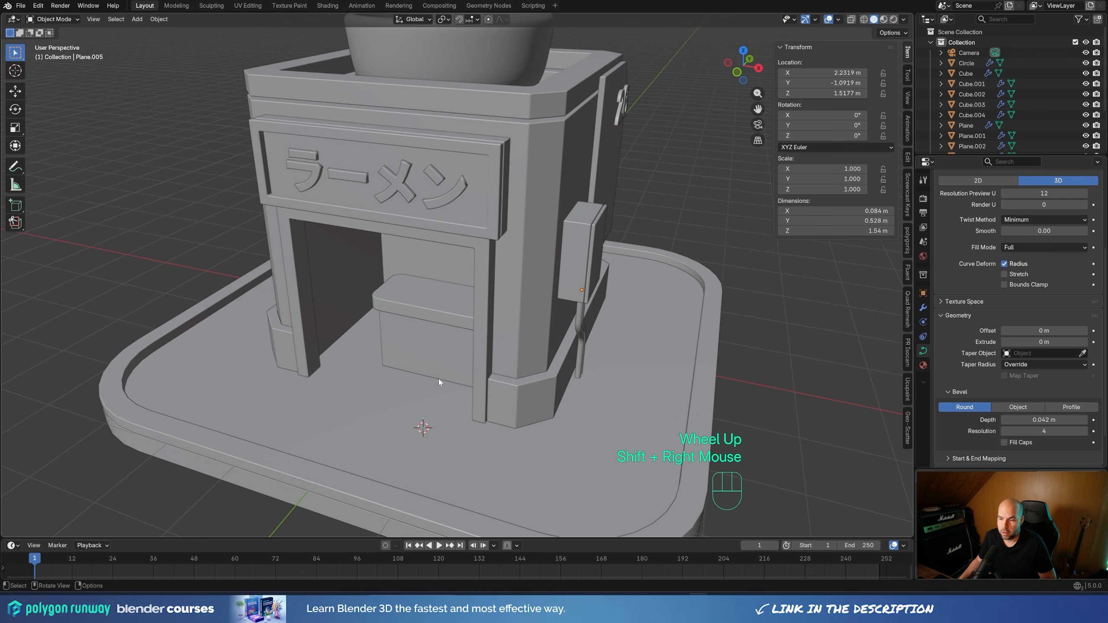
{"action": "middle_click_drag", "start_coordinate": [426, 429], "coordinate": [524, 408]}
{"action": "key", "text": "shift+a"}
{"action": "mouse_move", "coordinate": [524, 378]}
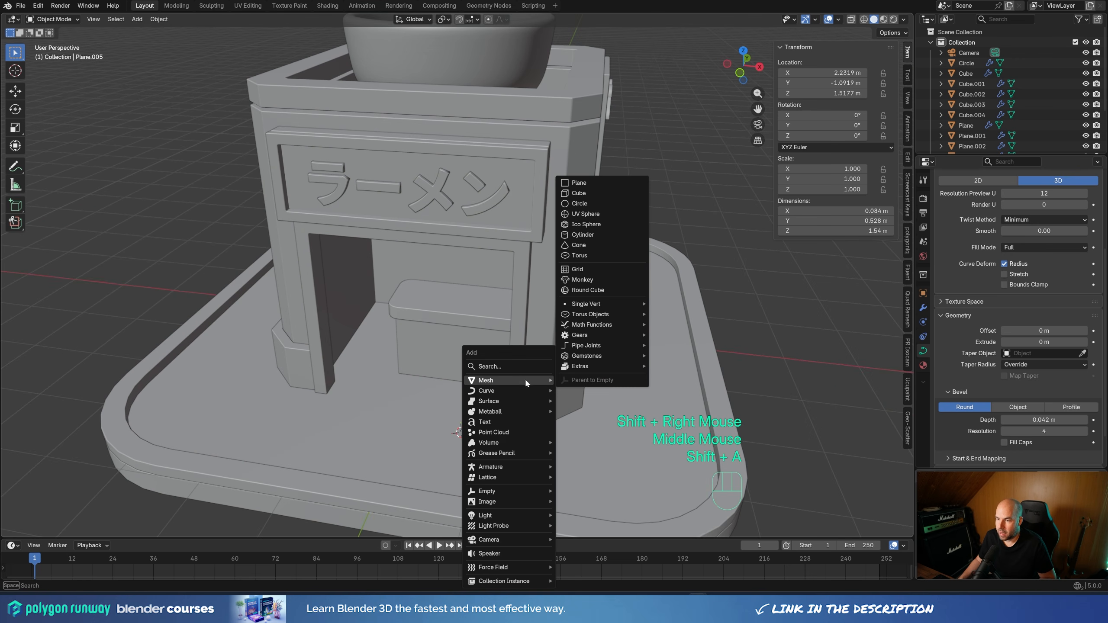
{"action": "left_click", "coordinate": [594, 204]}
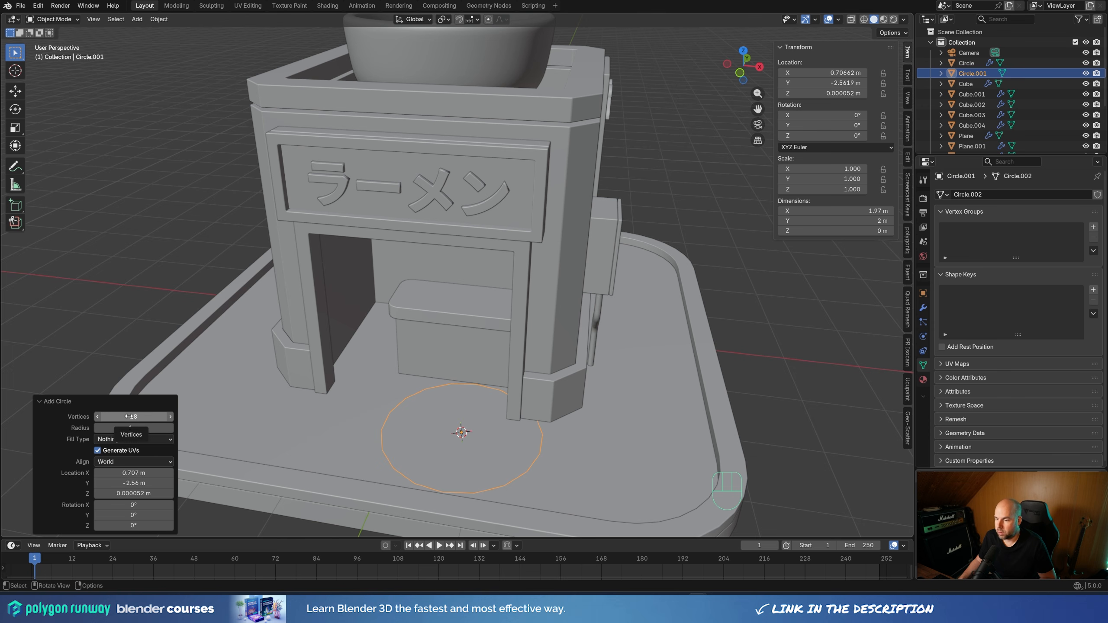
Scale the circle's geometry in Edit Mode to about 0.29 of its size
{"action": "key", "text": "Tab"}
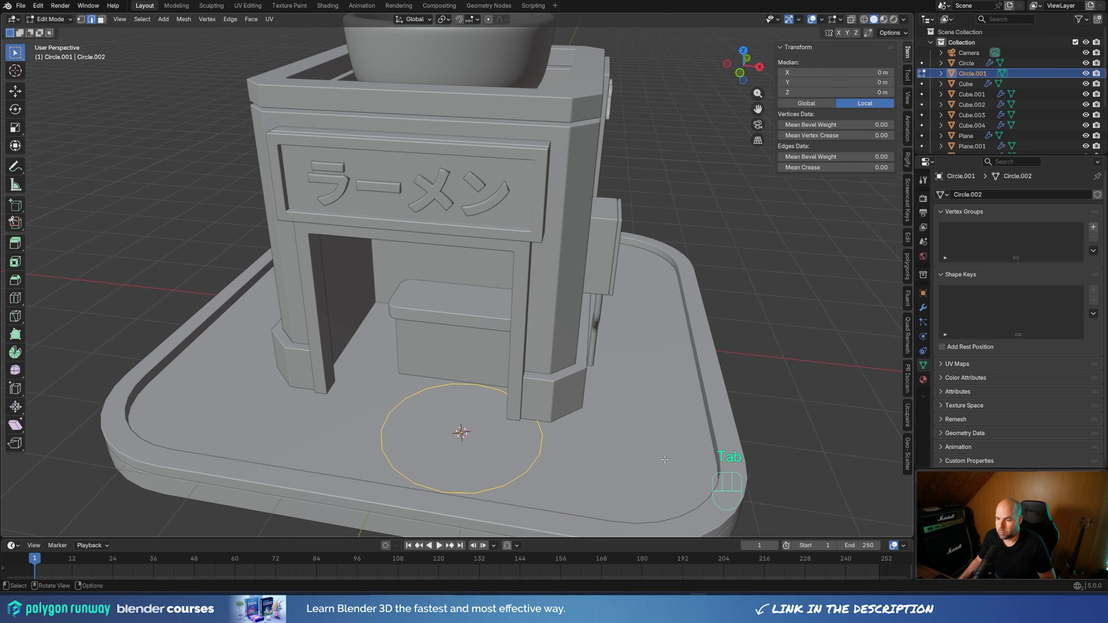
{"action": "key", "text": "s"}
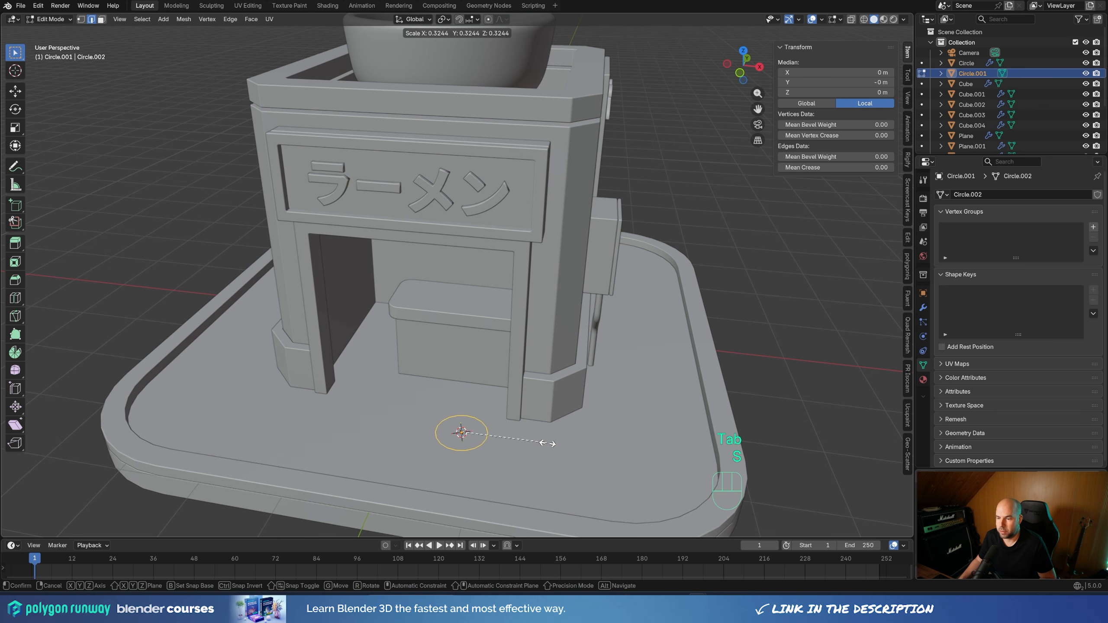
{"action": "left_click", "coordinate": [538, 443]}
Duplicate the circle's frontmost vertex and move the copy about 0.294 m along Y to the circle's centre
{"action": "middle_click_drag", "start_coordinate": [537, 443], "coordinate": [392, 366], "text": "shift"}
{"action": "scroll", "coordinate": [355, 379], "scroll_direction": "up", "scroll_amount": 2}
{"action": "key", "text": "1"}
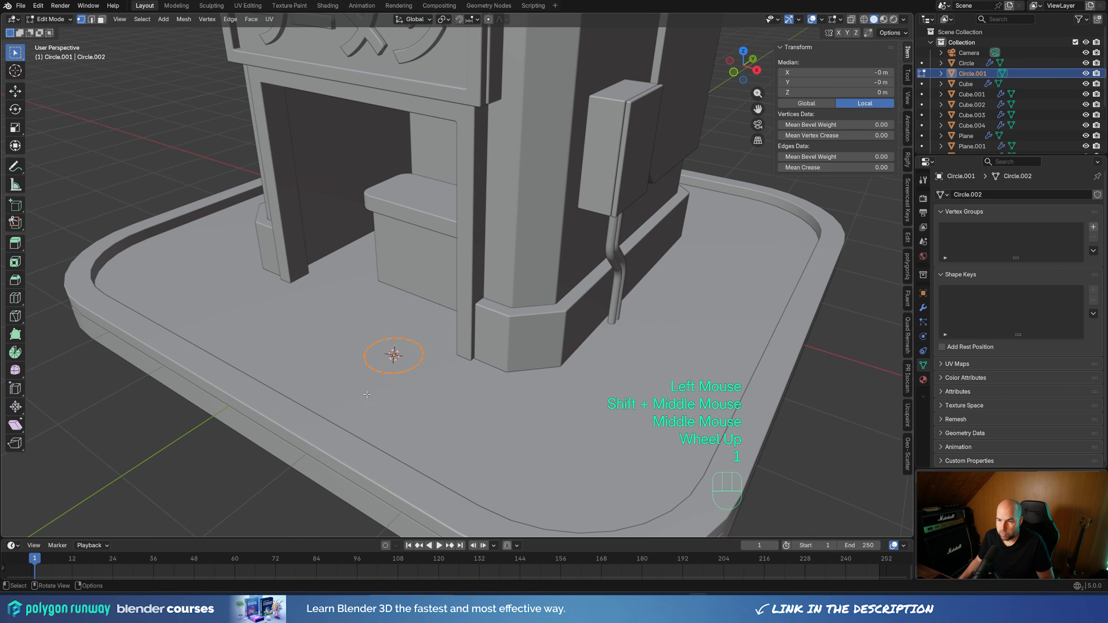
{"action": "left_click", "coordinate": [374, 369]}
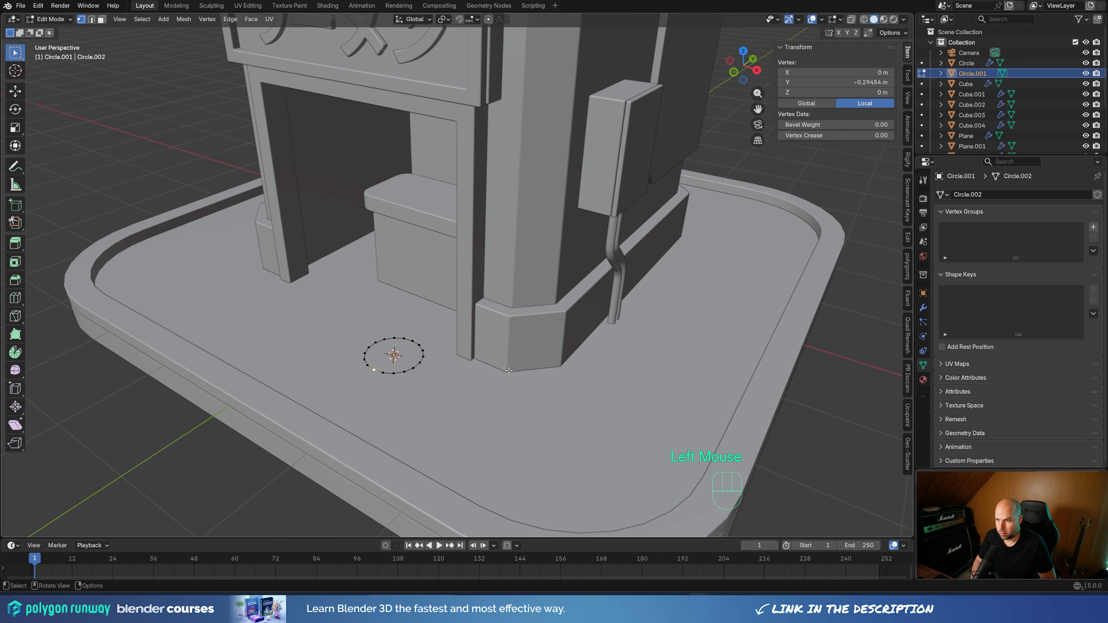
{"action": "key", "text": "KP_7"}
{"action": "middle_click_drag", "start_coordinate": [551, 452], "coordinate": [510, 321], "text": "shift"}
{"action": "scroll", "coordinate": [509, 322], "scroll_direction": "up", "scroll_amount": 4}
{"action": "key", "text": "shift+d"}
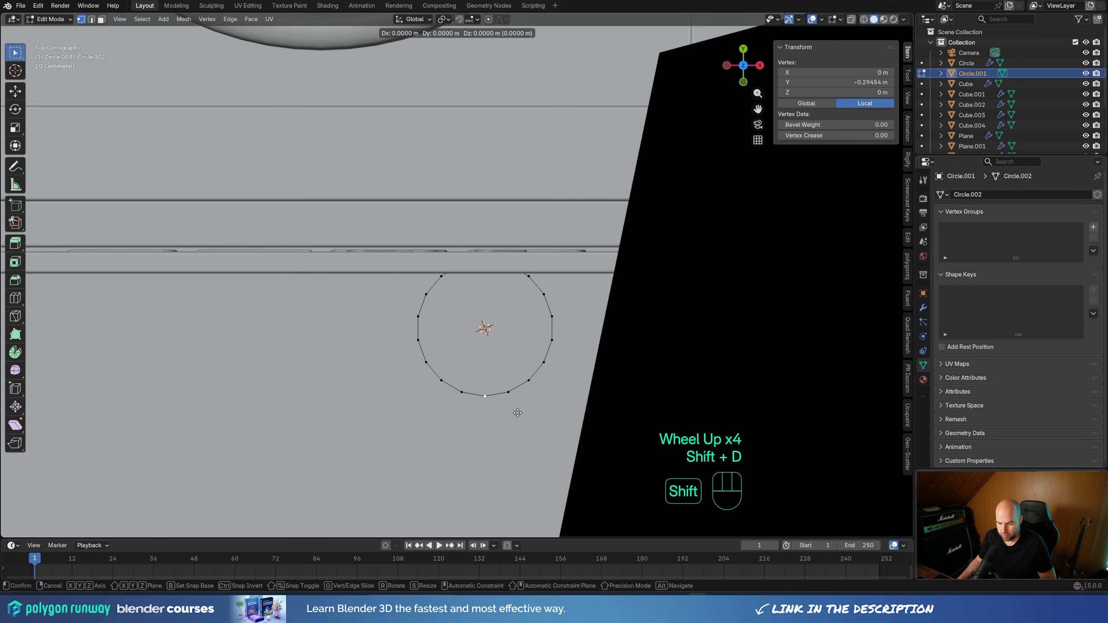
{"action": "key", "text": "y"}
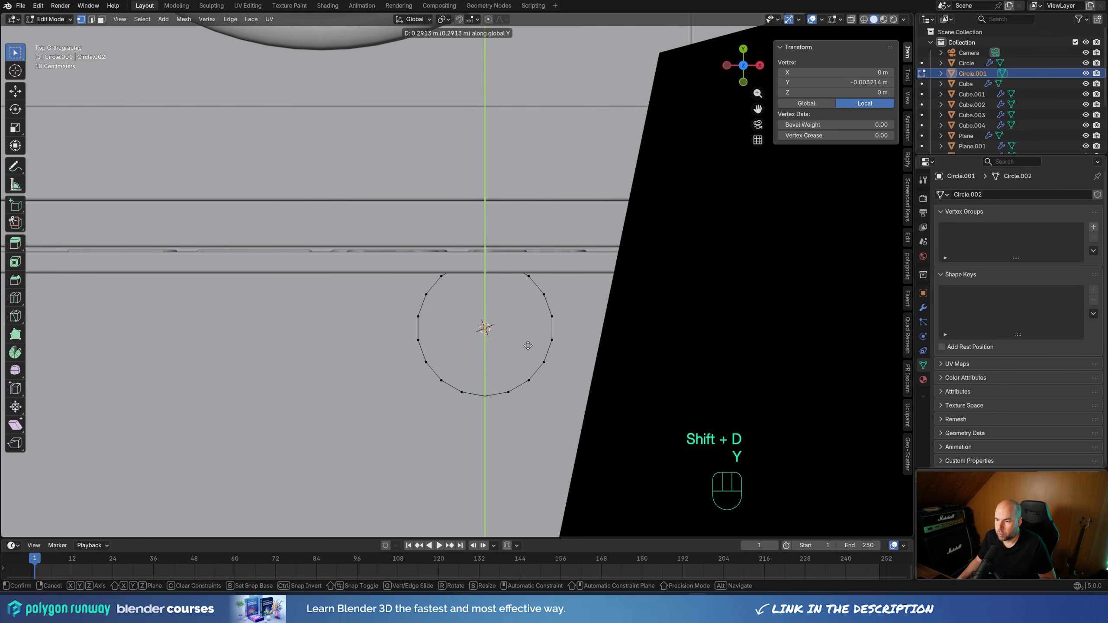
{"action": "key", "text": "shift"}
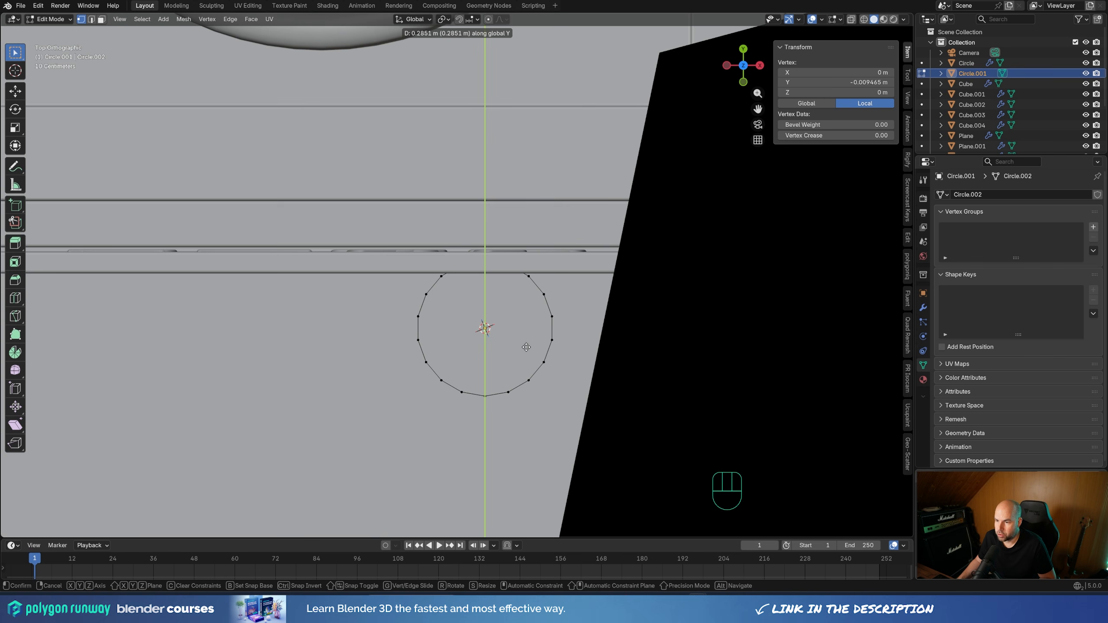
{"action": "left_click", "coordinate": [527, 345]}
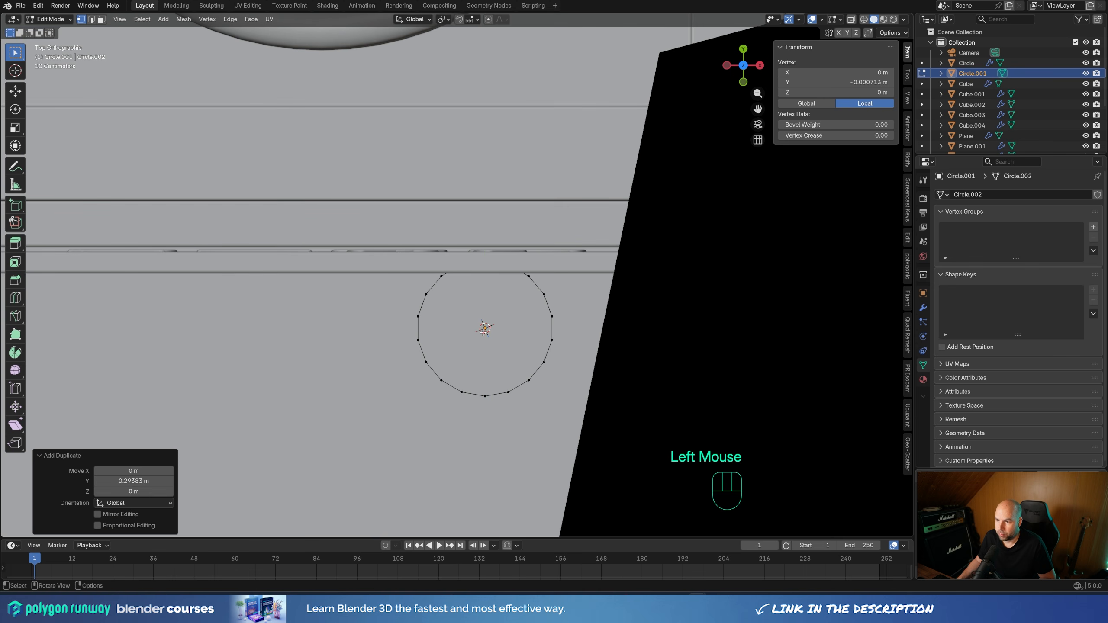
{"action": "middle_click_drag", "start_coordinate": [537, 447], "coordinate": [501, 364]}
{"action": "scroll", "coordinate": [519, 393], "scroll_direction": "down", "scroll_amount": 3}
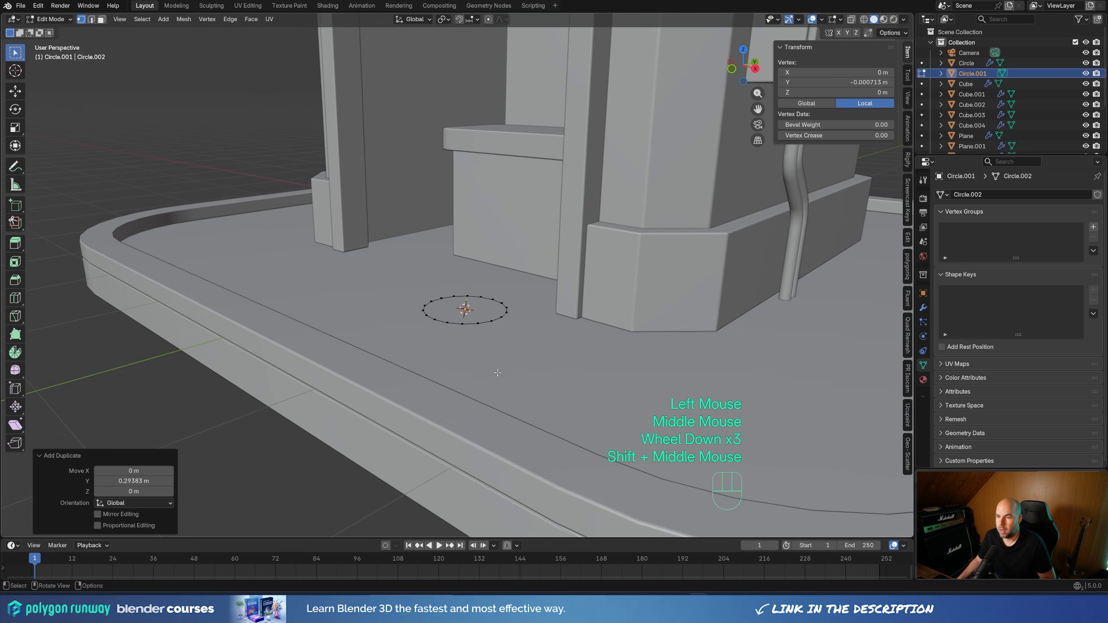
Extrude the vertex at the circle's centre about 0.83 m straight up along Z
{"action": "key", "text": "e"}
{"action": "key", "text": "z"}
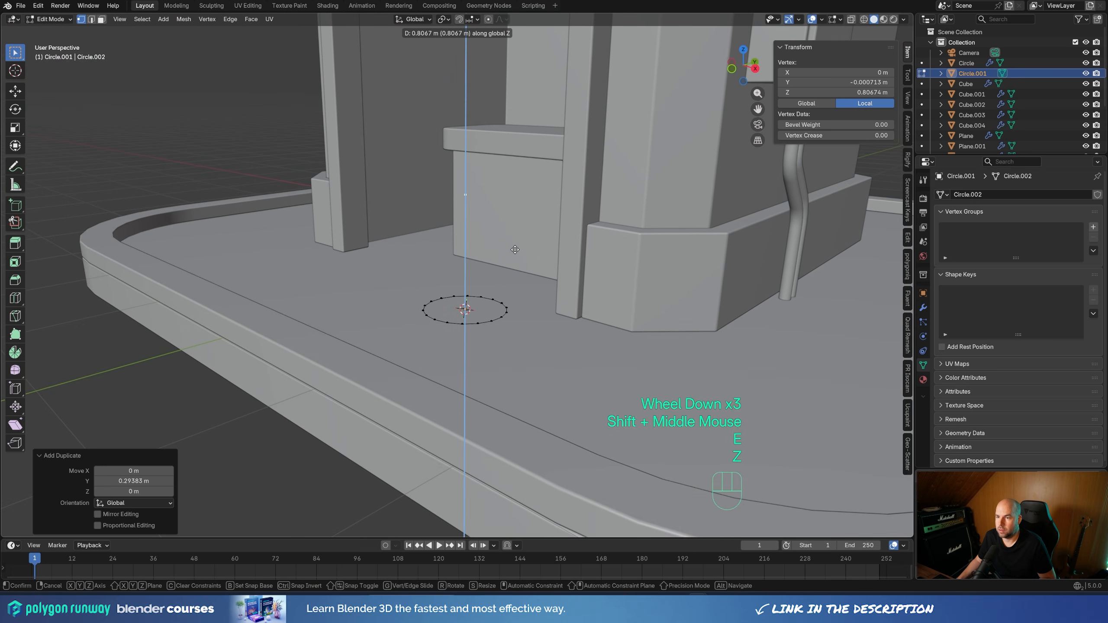
{"action": "left_click", "coordinate": [517, 247]}
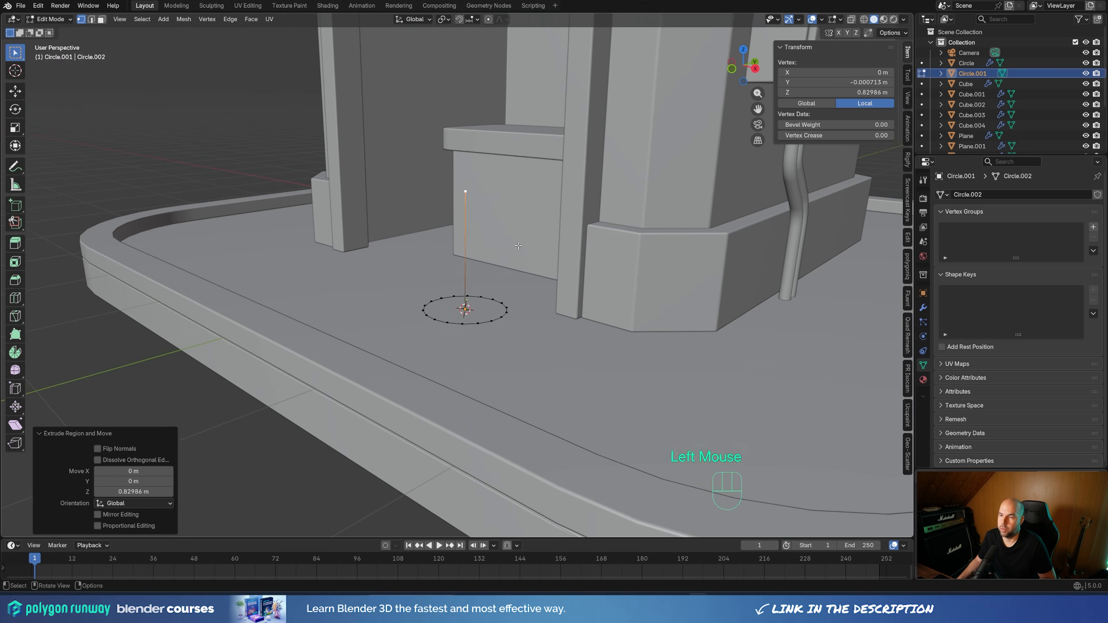
Extrude the post's bottom vertex about 0.286 m along negative Y to the circle's rim
{"action": "middle_click_drag", "start_coordinate": [517, 248], "coordinate": [540, 361]}
{"action": "left_click", "coordinate": [464, 317]}
{"action": "key", "text": "e"}
{"action": "key", "text": "y"}
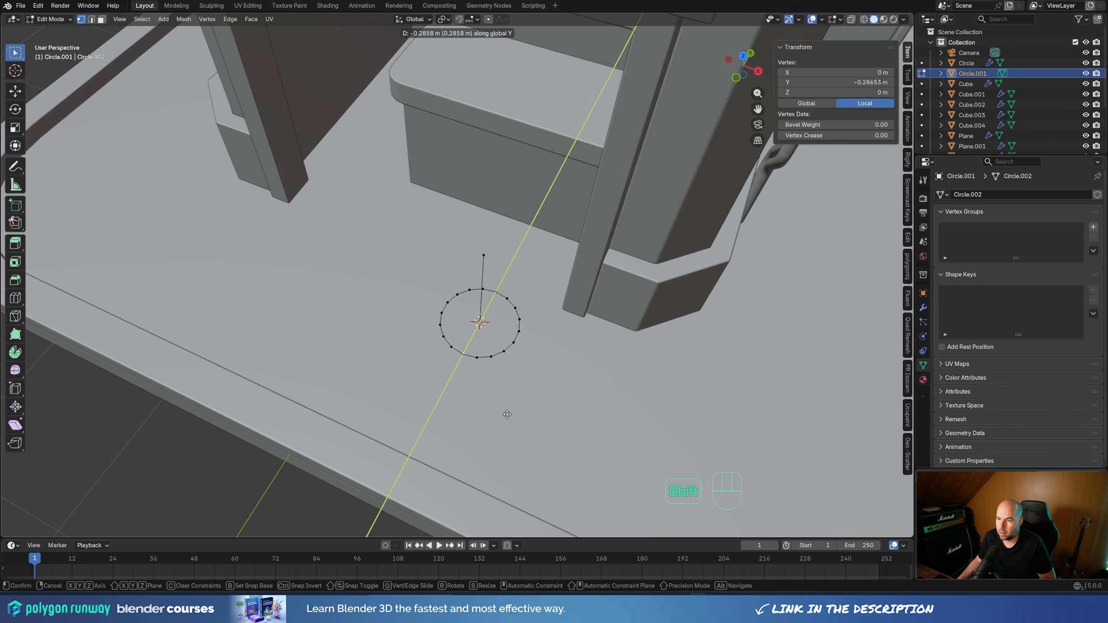
{"action": "left_click", "coordinate": [507, 414], "text": "shift"}
Round the corner between post and floor spoke with a multi-segment vertex bevel of about 0.235 m
{"action": "middle_click_drag", "start_coordinate": [507, 414], "coordinate": [448, 311]}
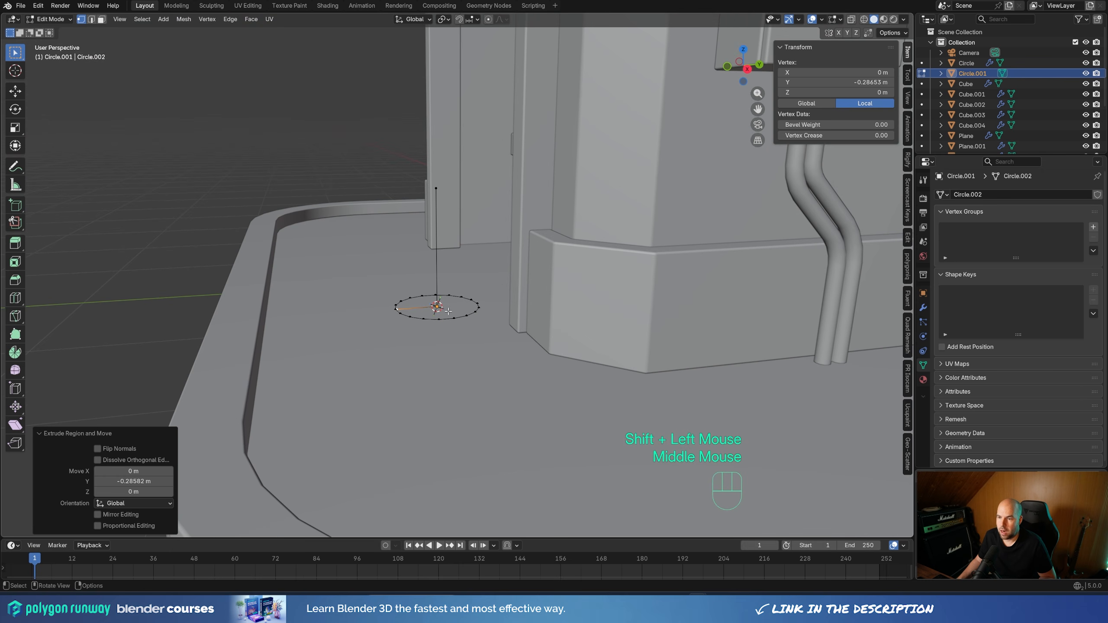
{"action": "left_click", "coordinate": [449, 311]}
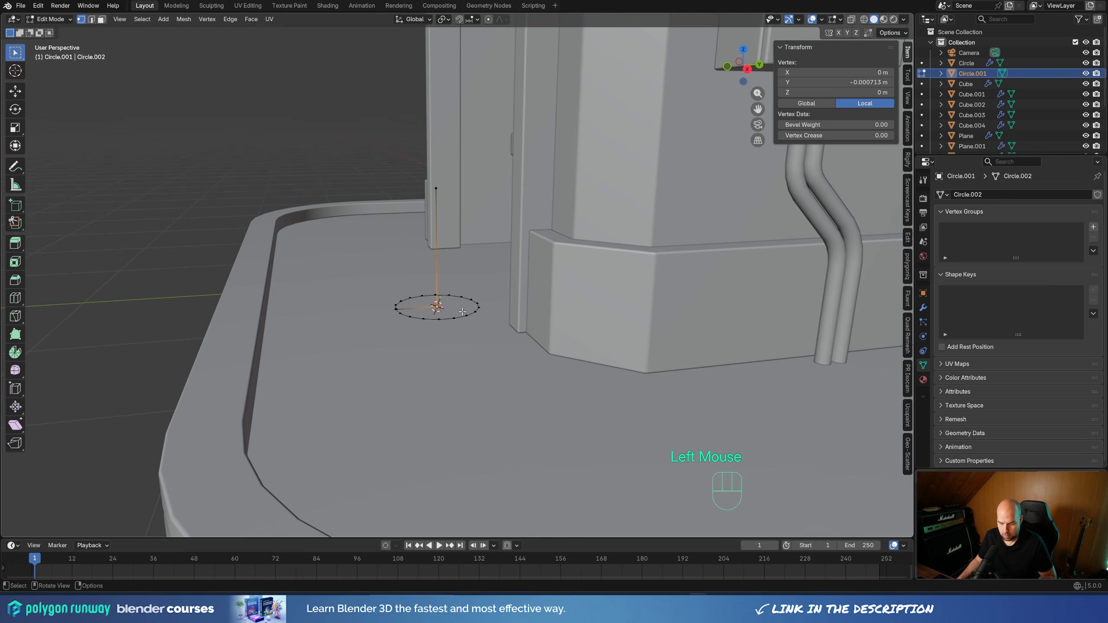
{"action": "key", "text": "ctrl+shift+b"}
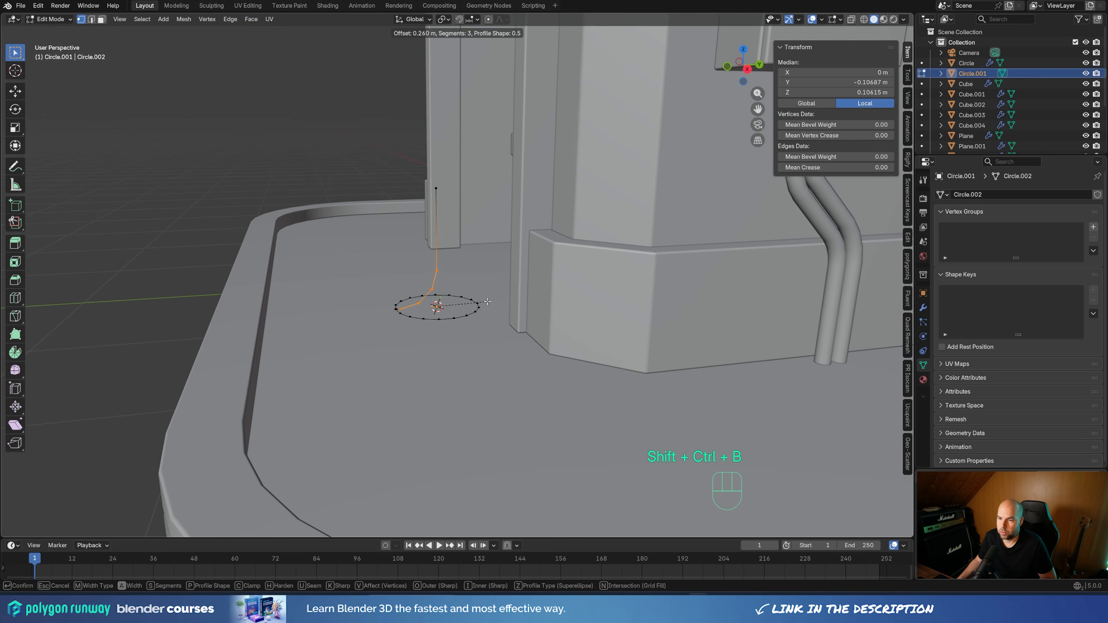
{"action": "scroll", "coordinate": [484, 302], "scroll_direction": "up", "scroll_amount": 2}
{"action": "left_click", "coordinate": [485, 302]}
Snap the 3D cursor to the vertex where the rounded bend meets the straight post and add a plane object there
{"action": "middle_click_drag", "start_coordinate": [485, 302], "coordinate": [465, 288]}
{"action": "left_click", "coordinate": [464, 288]}
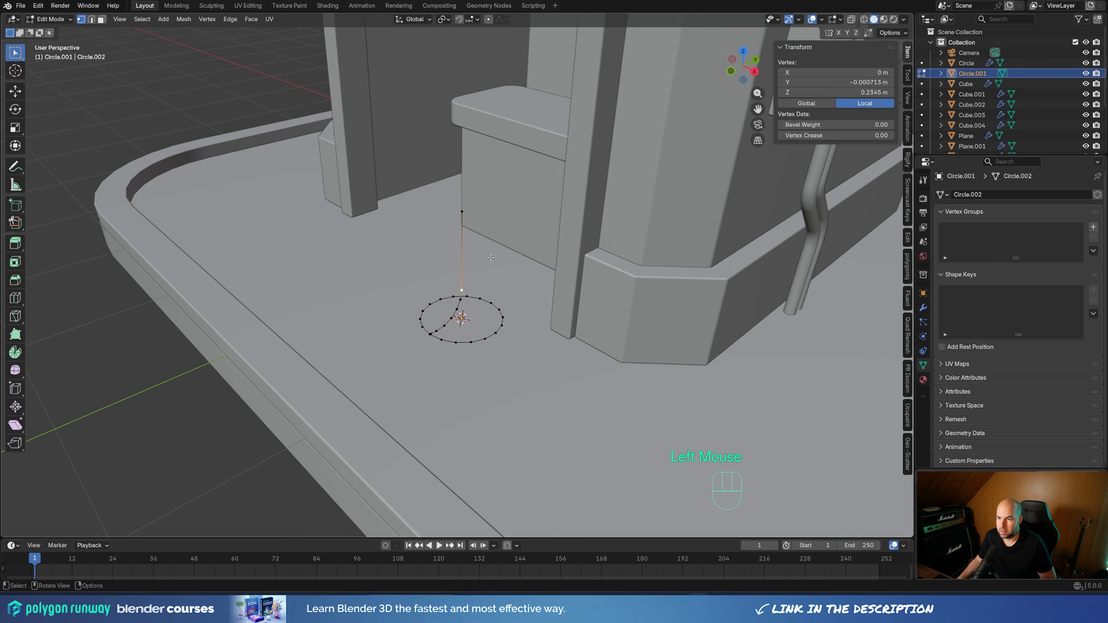
{"action": "key", "text": "shift+s"}
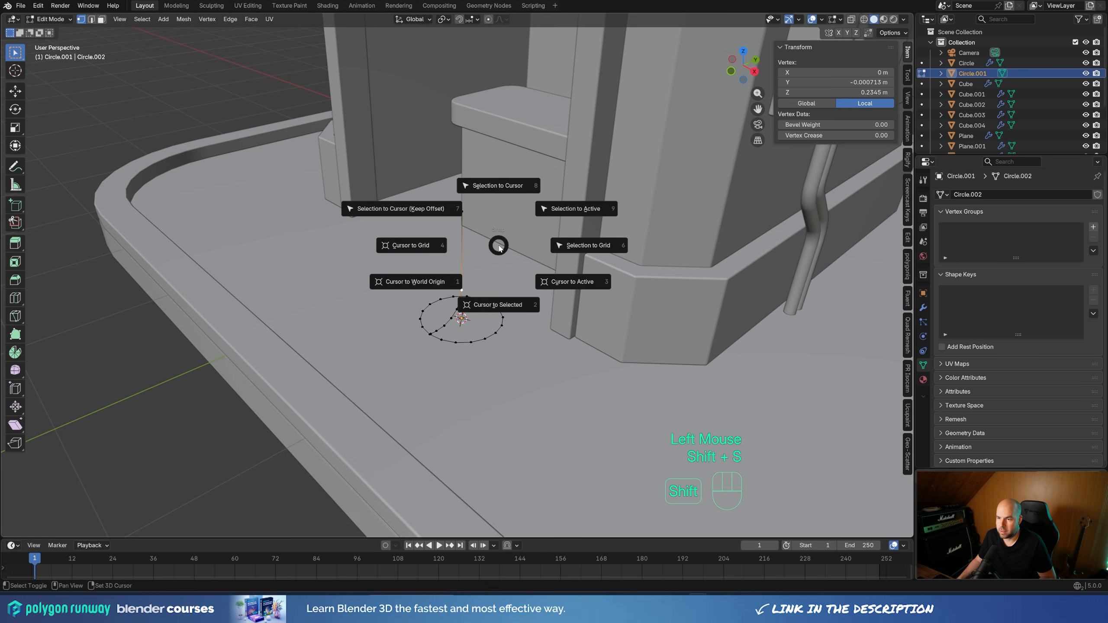
{"action": "left_click", "coordinate": [497, 289]}
{"action": "key", "text": "Tab"}
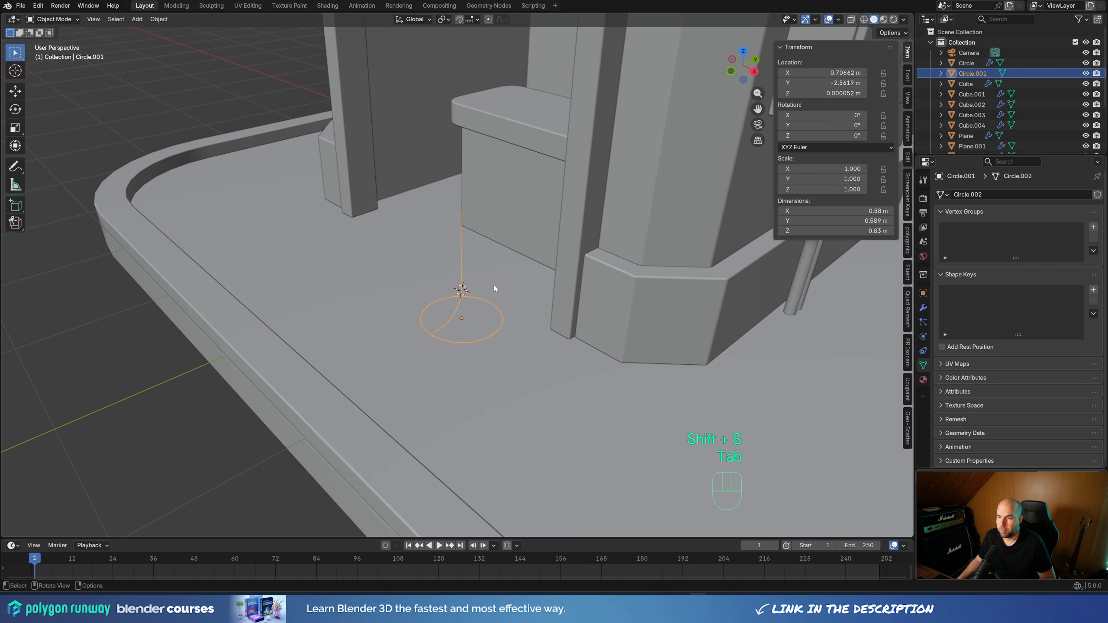
{"action": "key", "text": "shift+a"}
{"action": "mouse_move", "coordinate": [493, 285]}
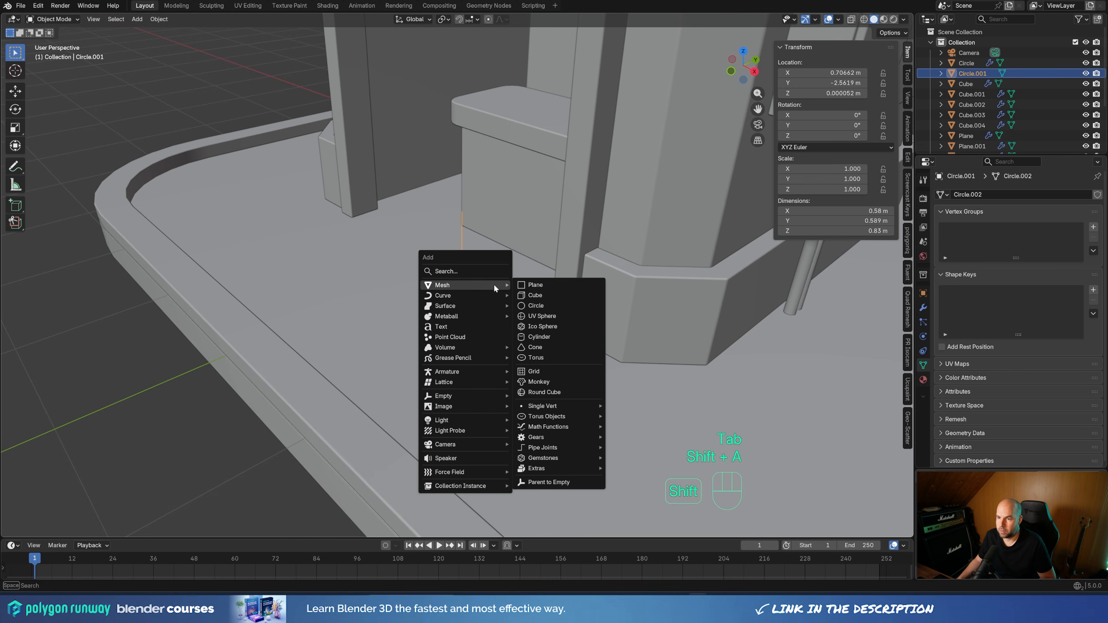
{"action": "left_click", "coordinate": [531, 285]}
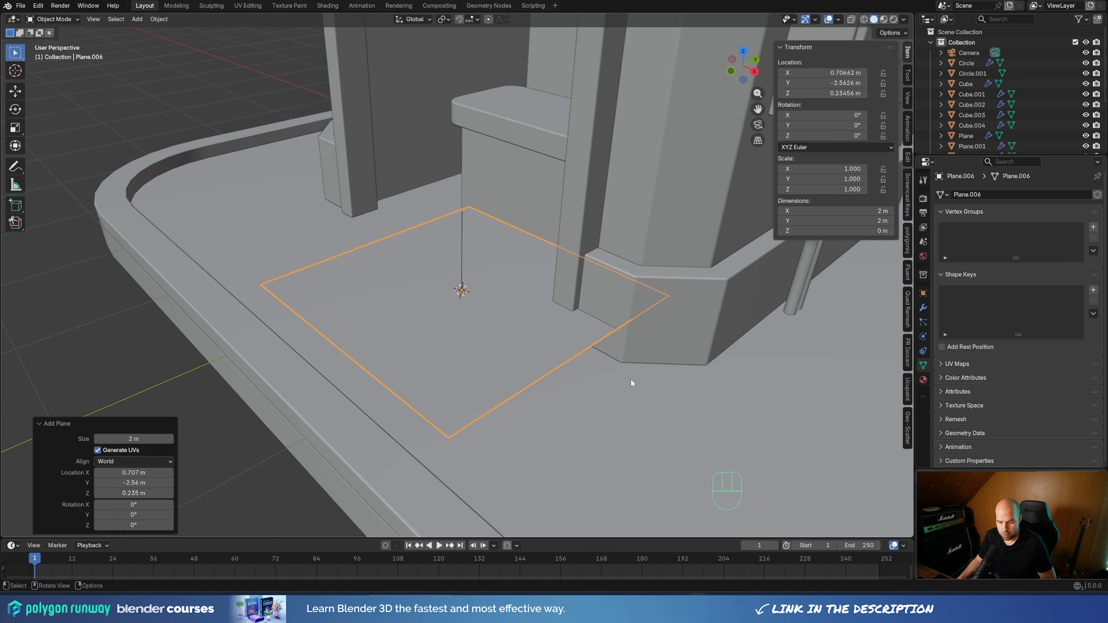
Move the plane's geometry 1 m along Y in Edit Mode so one edge passes through its origin
{"action": "key", "text": "Tab"}
{"action": "key", "text": "g"}
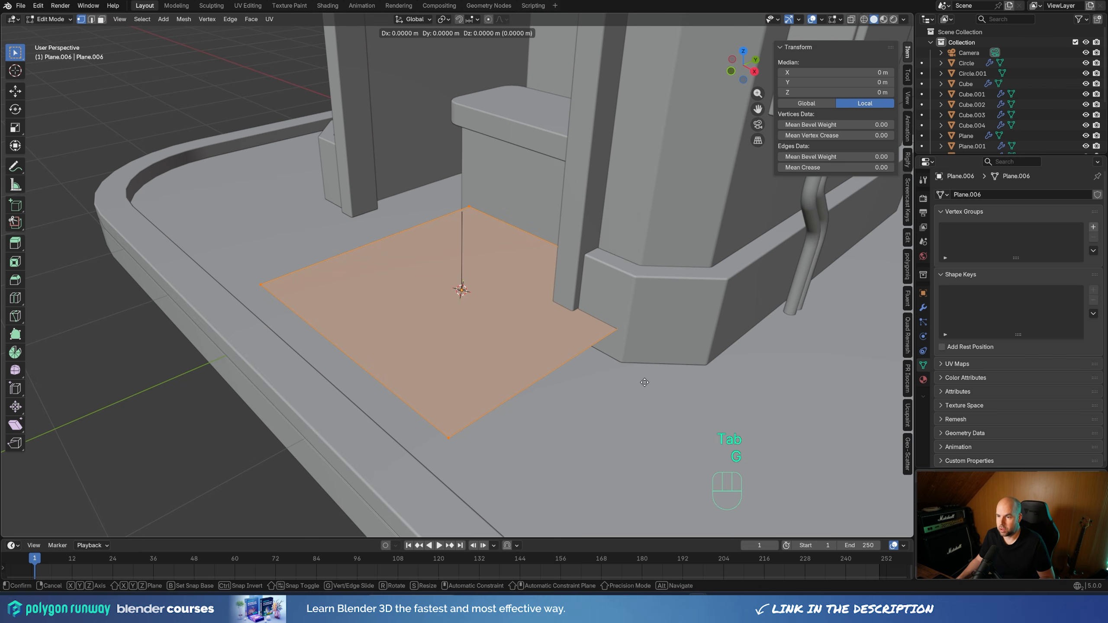
{"action": "key", "text": "y"}
{"action": "key", "text": "KP_1"}
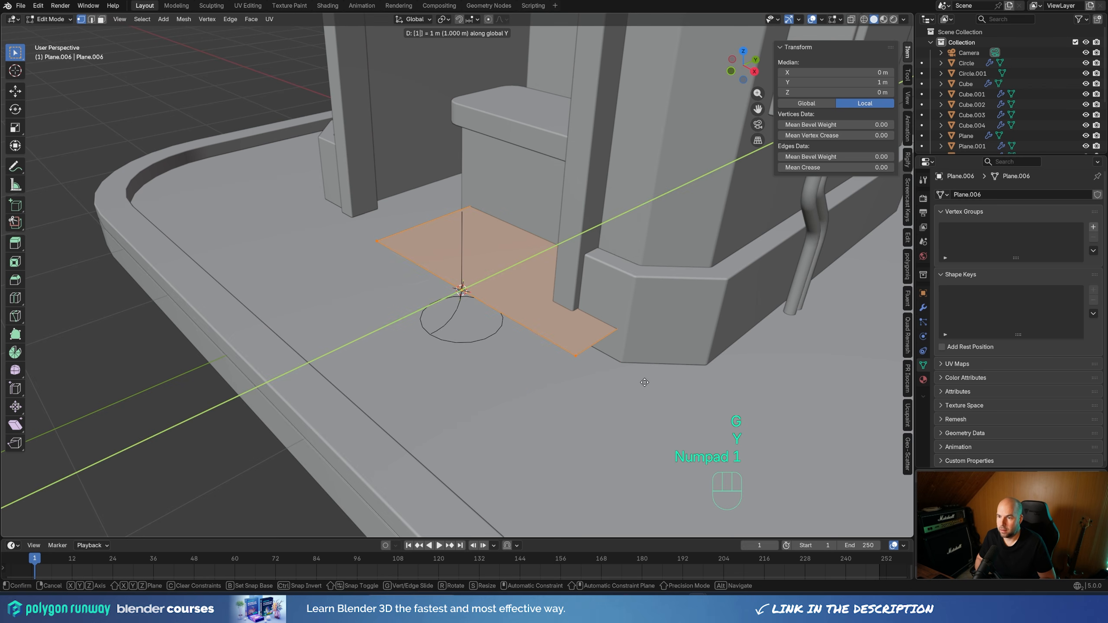
{"action": "key", "text": "KP_Enter"}
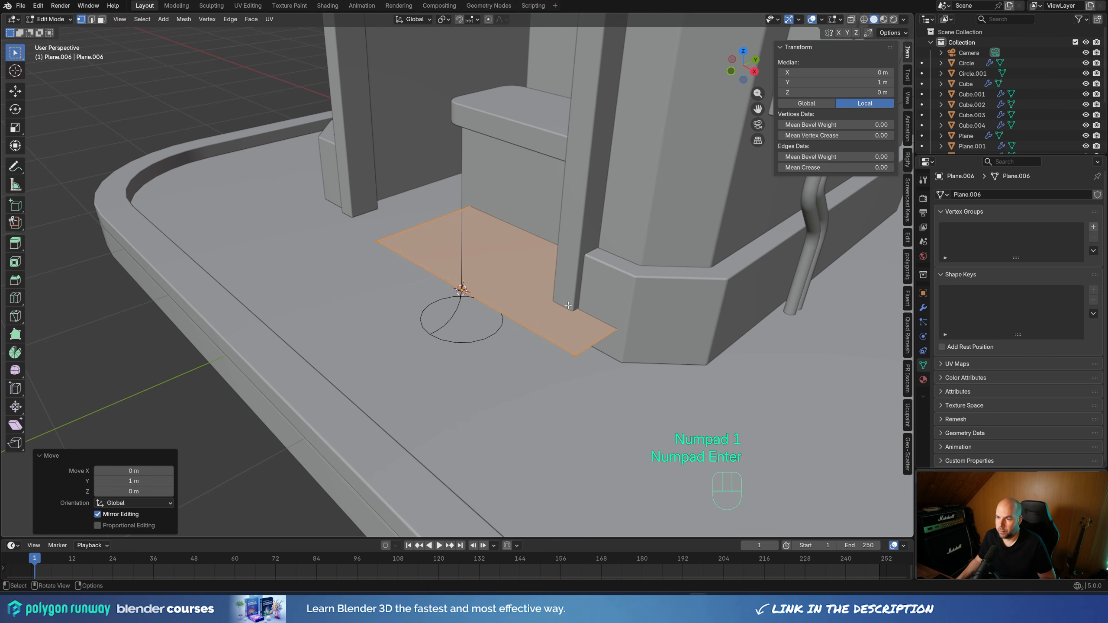
Scale the plane object to about 0.162 and raise it about 0.072 m along Z
{"action": "key", "text": "Tab"}
{"action": "key", "text": "s"}
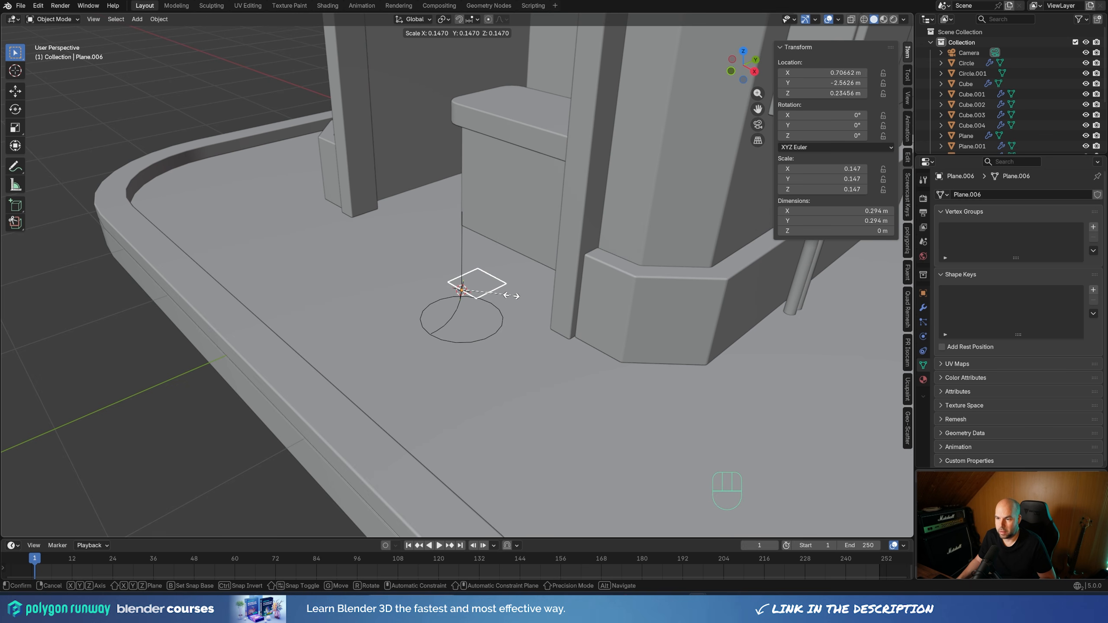
{"action": "left_click", "coordinate": [516, 296]}
{"action": "key", "text": "g"}
{"action": "key", "text": "z"}
{"action": "key", "text": "Escape"}
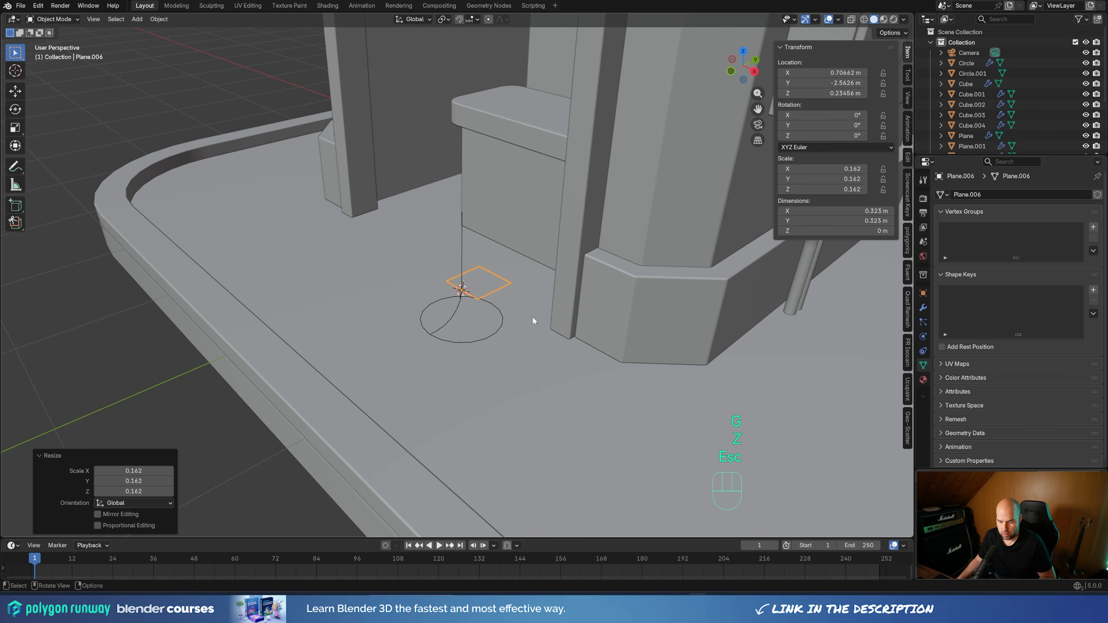
{"action": "key", "text": "g"}
{"action": "key", "text": "z"}
{"action": "left_click", "coordinate": [533, 311]}
Enlarge the plane by a factor of about 1.289 and apply its scale
{"action": "key", "text": "s"}
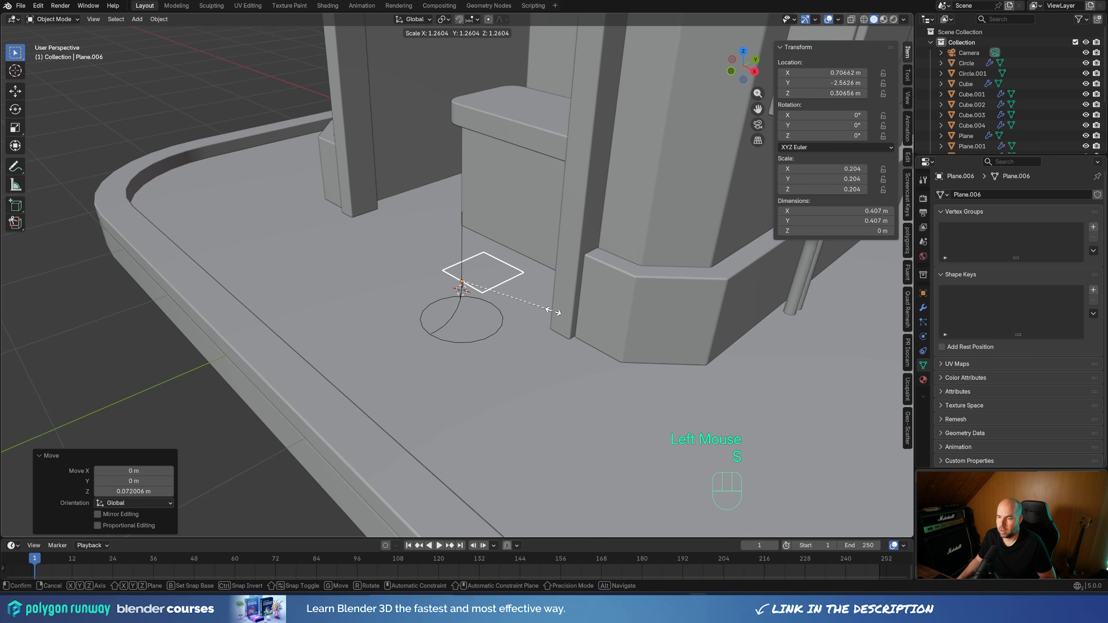
{"action": "left_click", "coordinate": [552, 310]}
{"action": "key", "text": "ctrl+a"}
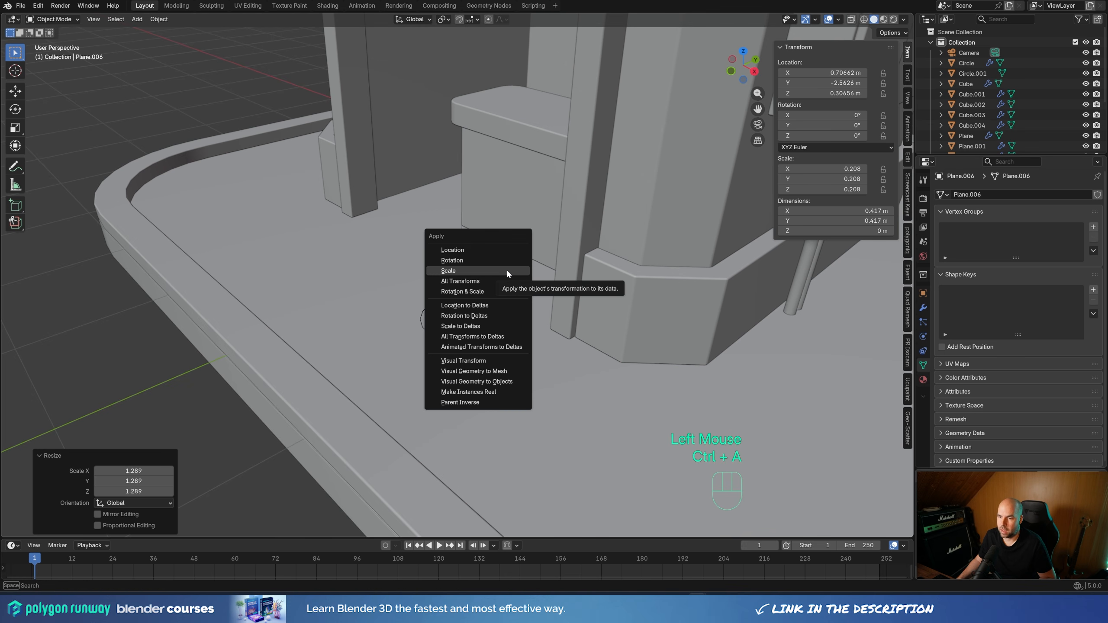
{"action": "left_click", "coordinate": [507, 272]}
Move the plane's far edge about 0.202 m along negative Y to shorten the plane's depth
{"action": "scroll", "coordinate": [526, 284], "scroll_direction": "up", "scroll_amount": 3}
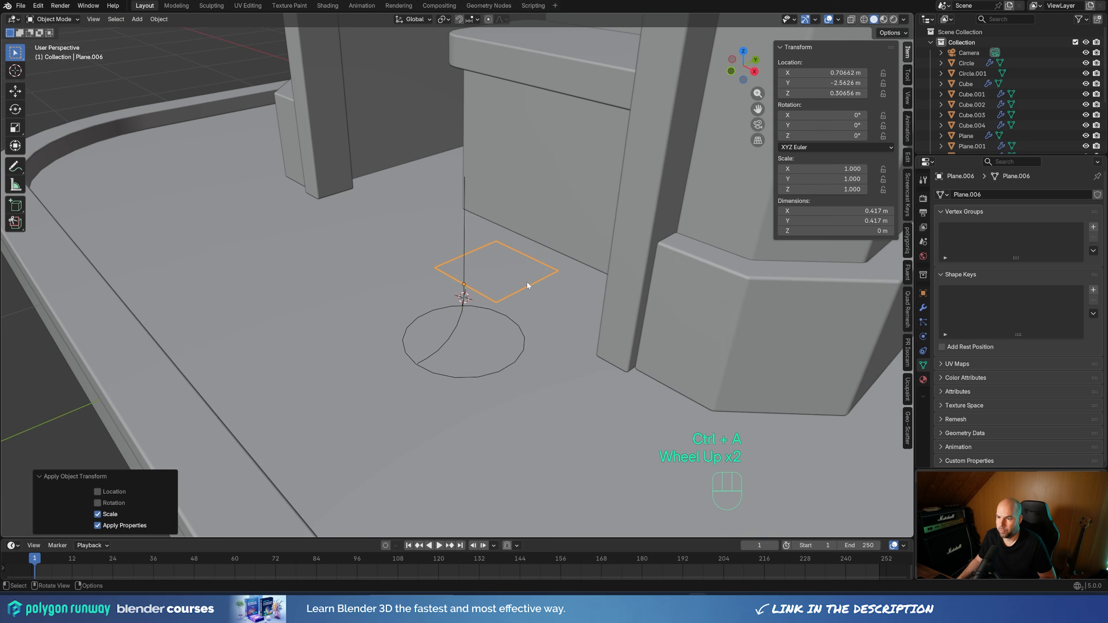
{"action": "key", "text": "Tab"}
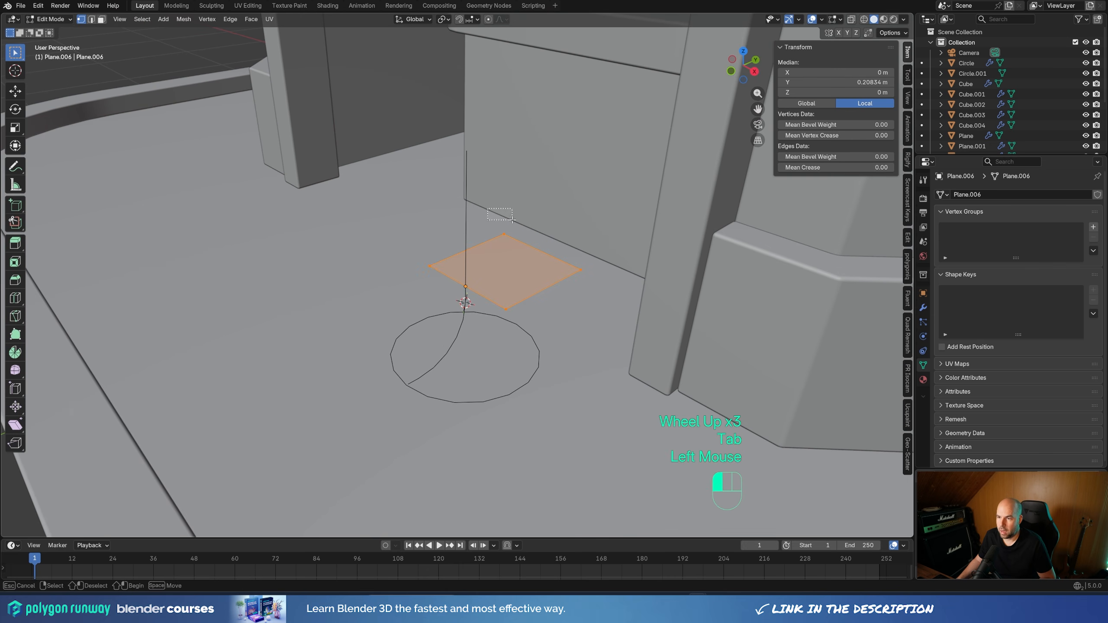
{"action": "left_click_drag", "start_coordinate": [485, 211], "coordinate": [680, 279]}
{"action": "middle_click_drag", "start_coordinate": [680, 279], "coordinate": [583, 241]}
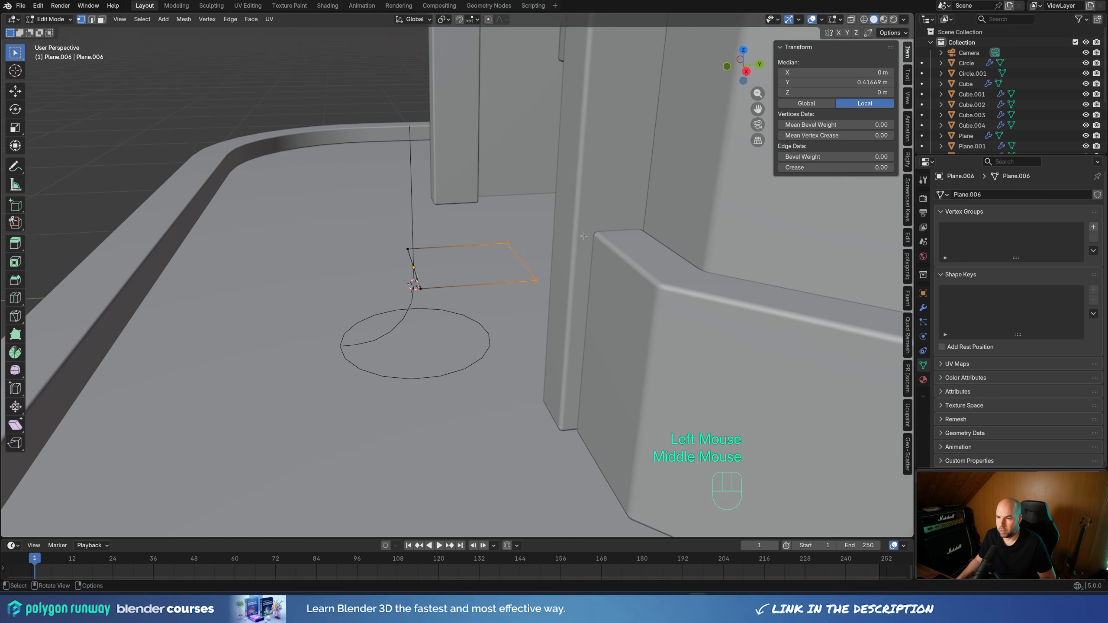
{"action": "key", "text": "g"}
{"action": "key", "text": "y"}
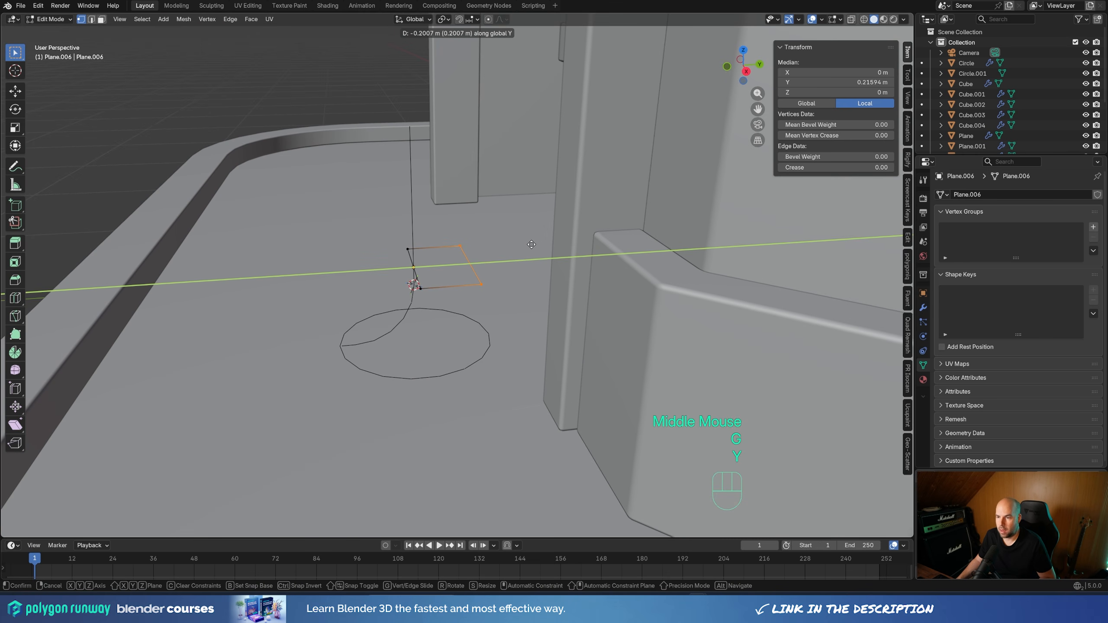
{"action": "left_click", "coordinate": [528, 245]}
Round all of the plane's corners with a 5-segment vertex bevel using Clamp Overlap
{"action": "middle_click_drag", "start_coordinate": [528, 244], "coordinate": [547, 288]}
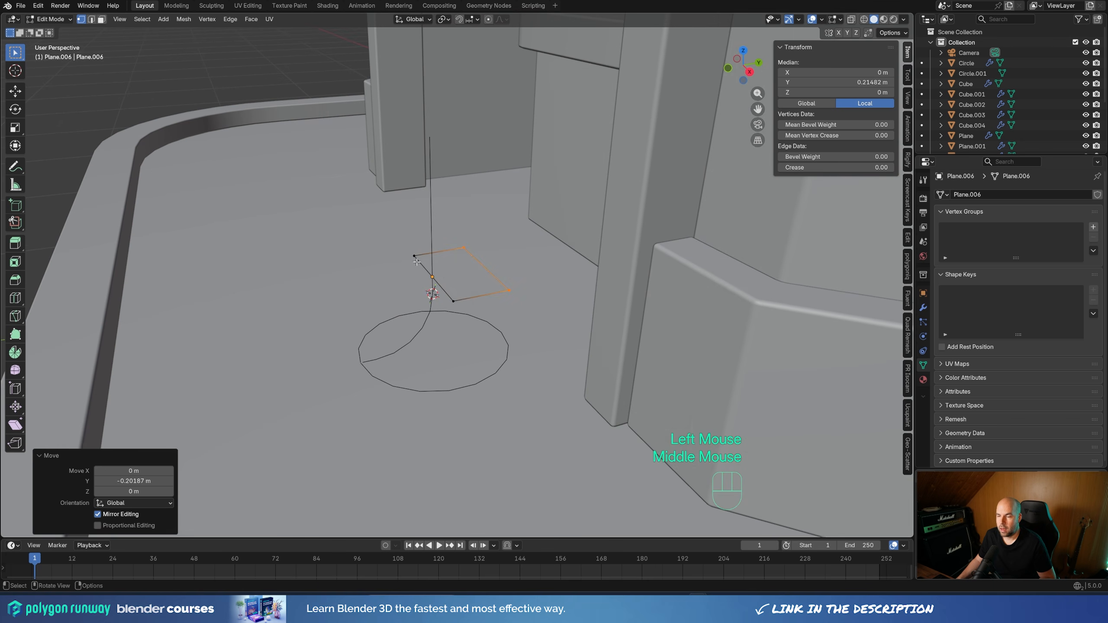
{"action": "left_click_drag", "start_coordinate": [383, 222], "coordinate": [594, 323]}
{"action": "key", "text": "ctrl+shift+b"}
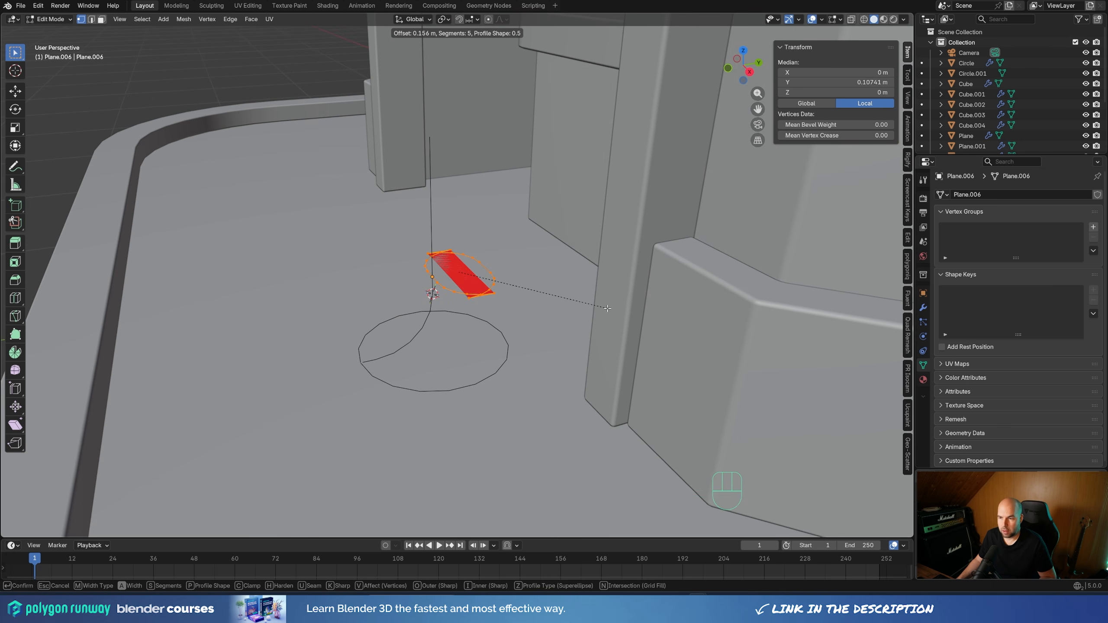
{"action": "key", "text": "c"}
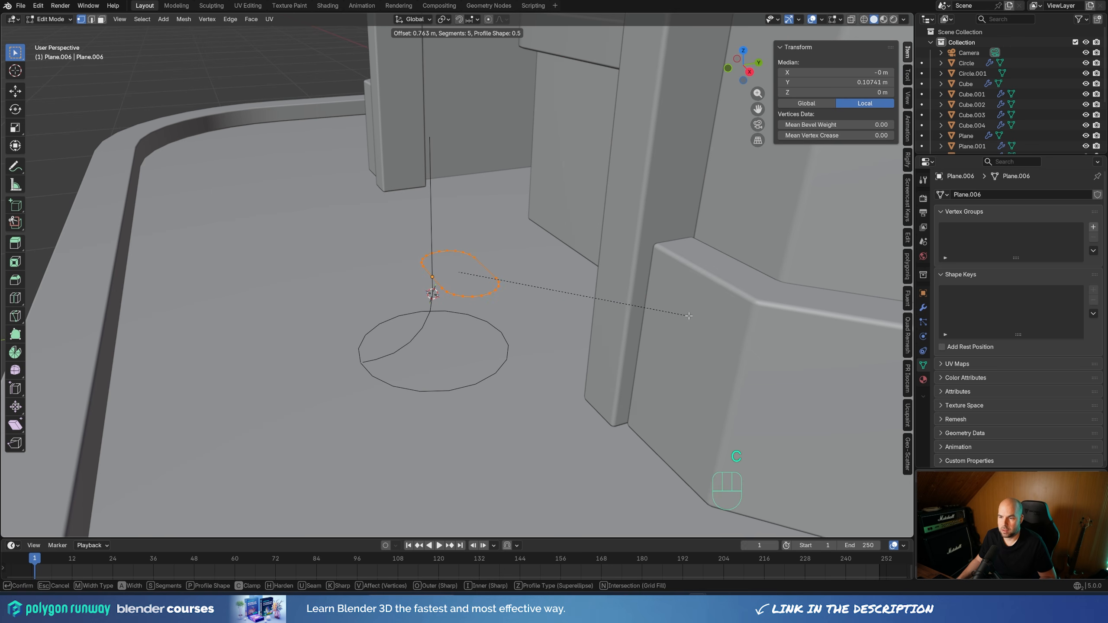
{"action": "left_click", "coordinate": [709, 317]}
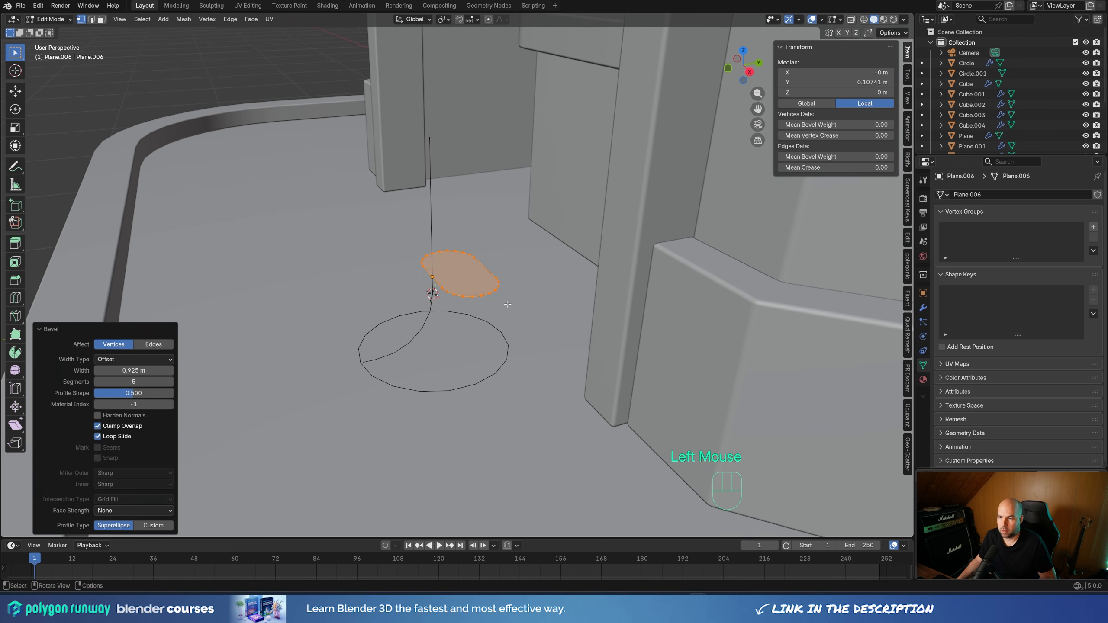
{"action": "left_click", "coordinate": [482, 297]}
{"action": "key", "text": "g"}
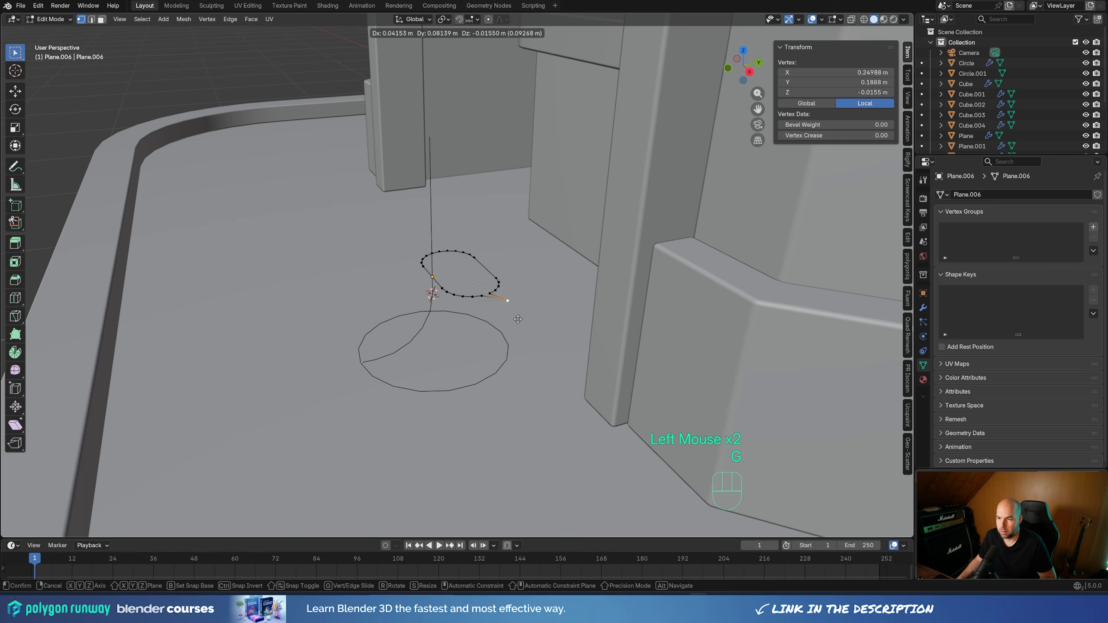
{"action": "key", "text": "Escape"}
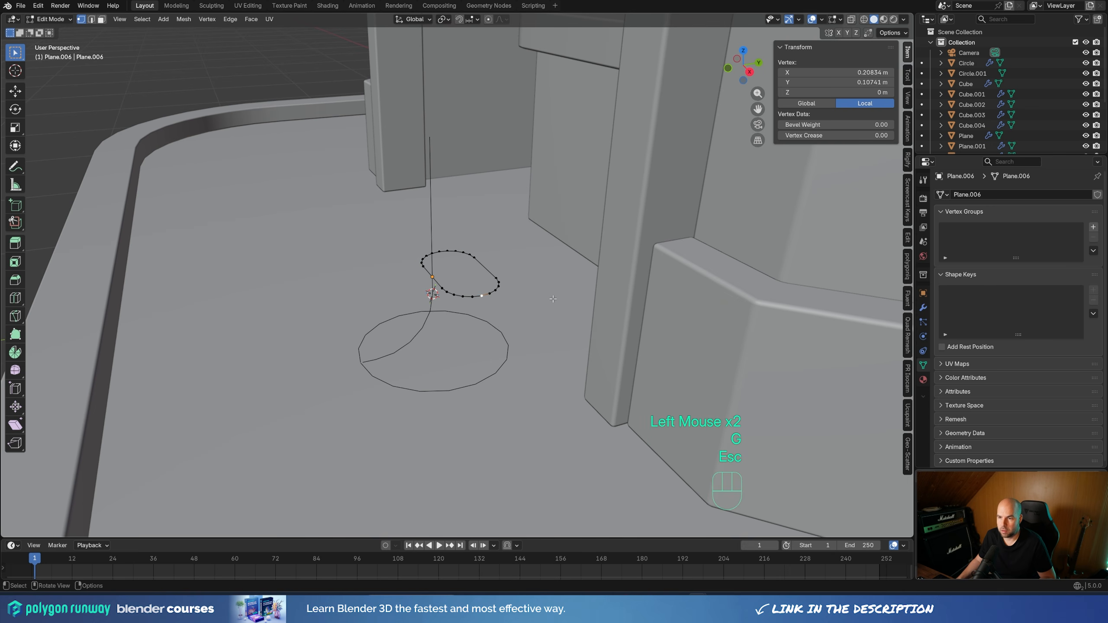
Merge all vertices of the rounded plane by distance and return to Object Mode
{"action": "key", "text": "a"}
{"action": "key", "text": "m"}
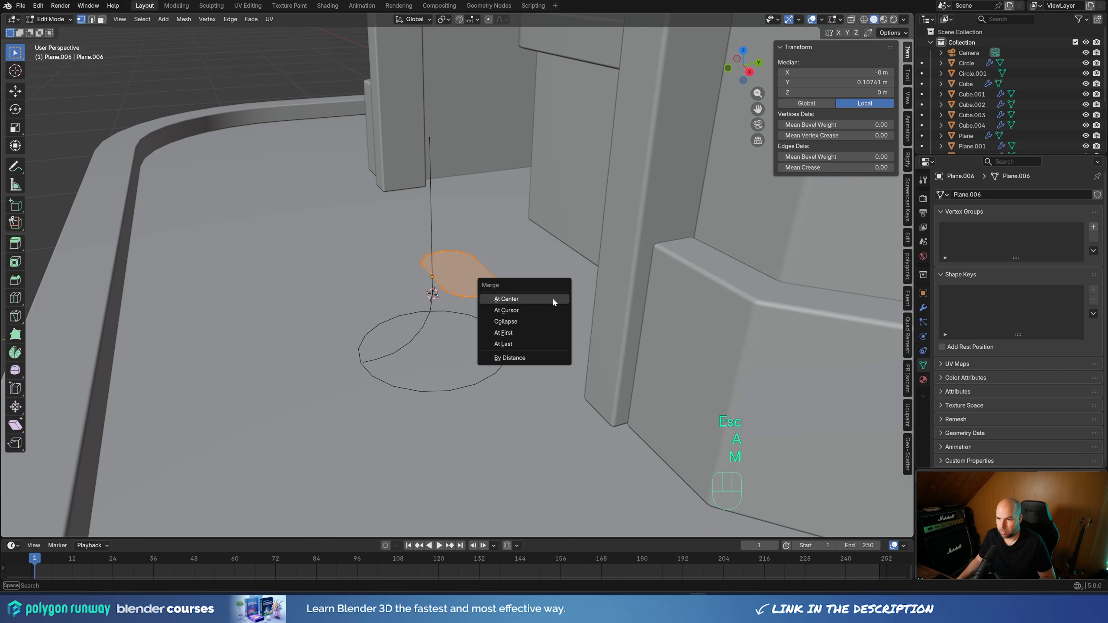
{"action": "left_click", "coordinate": [531, 364]}
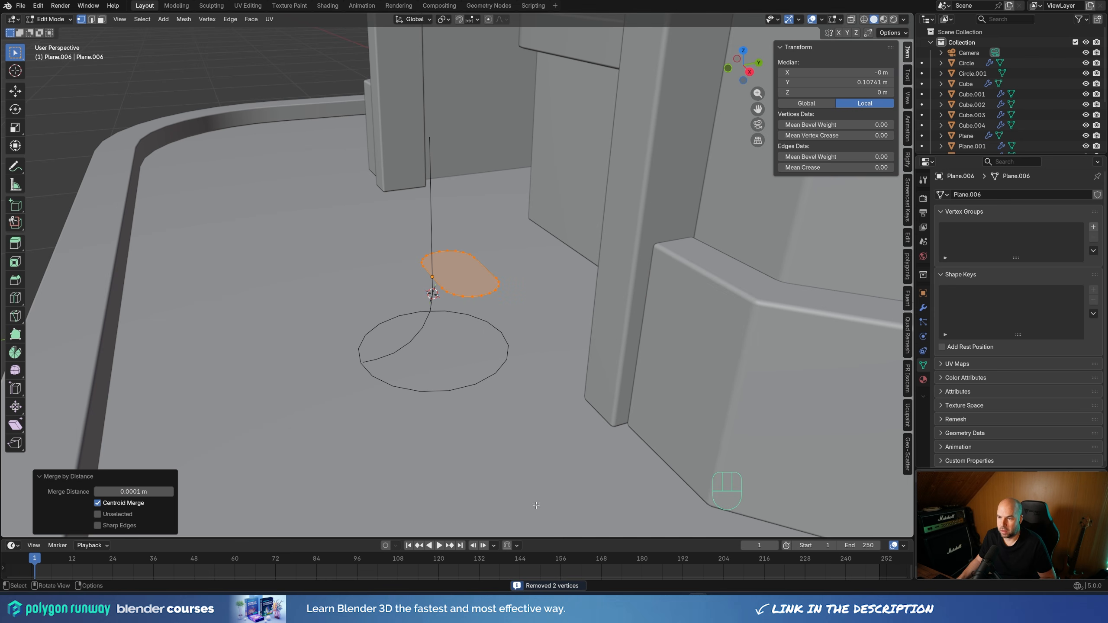
{"action": "key", "text": "Tab"}
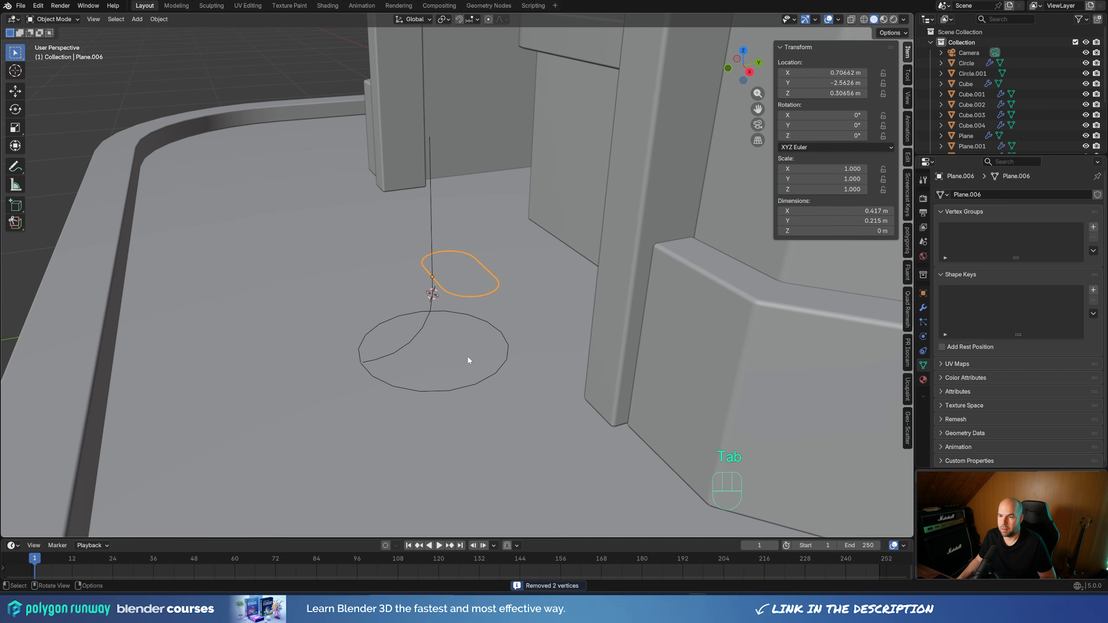
Join the rounded plane into the circle-and-post object
{"action": "middle_click_drag", "start_coordinate": [468, 355], "coordinate": [453, 139], "text": "shift"}
{"action": "left_click", "coordinate": [445, 134], "text": "shift"}
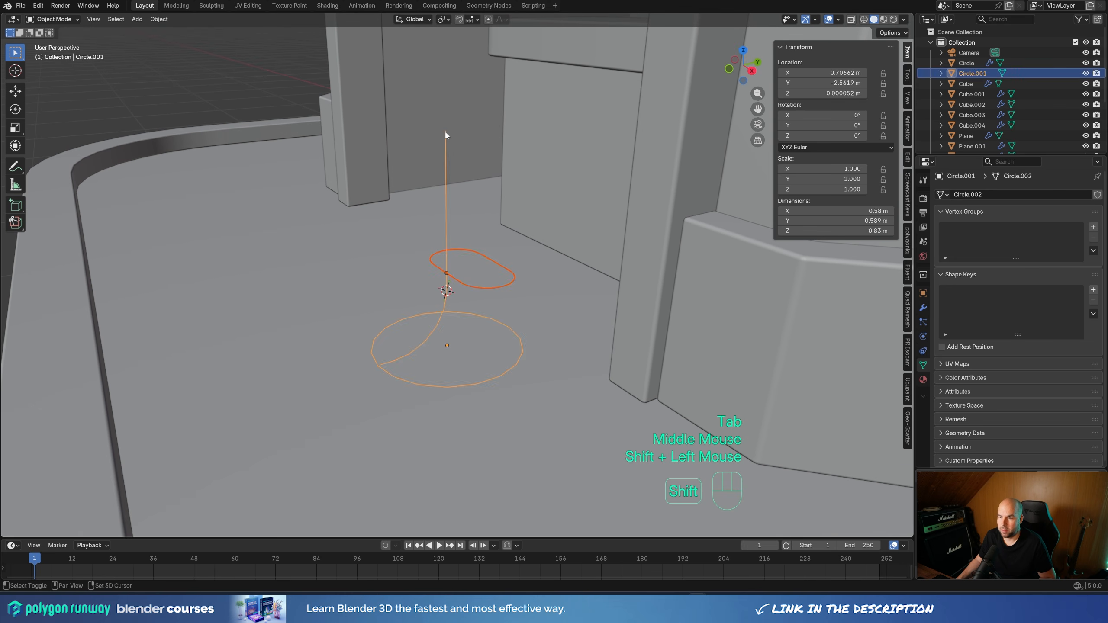
{"action": "key", "text": "ctrl+z"}
{"action": "left_click", "coordinate": [445, 144], "text": "shift"}
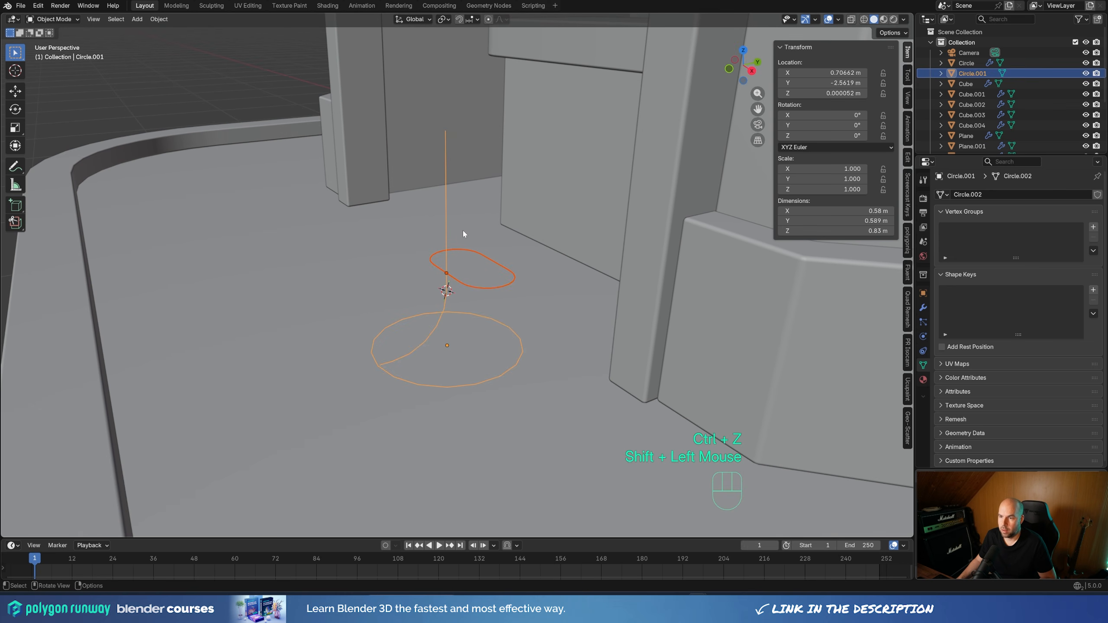
{"action": "key", "text": "ctrl+j"}
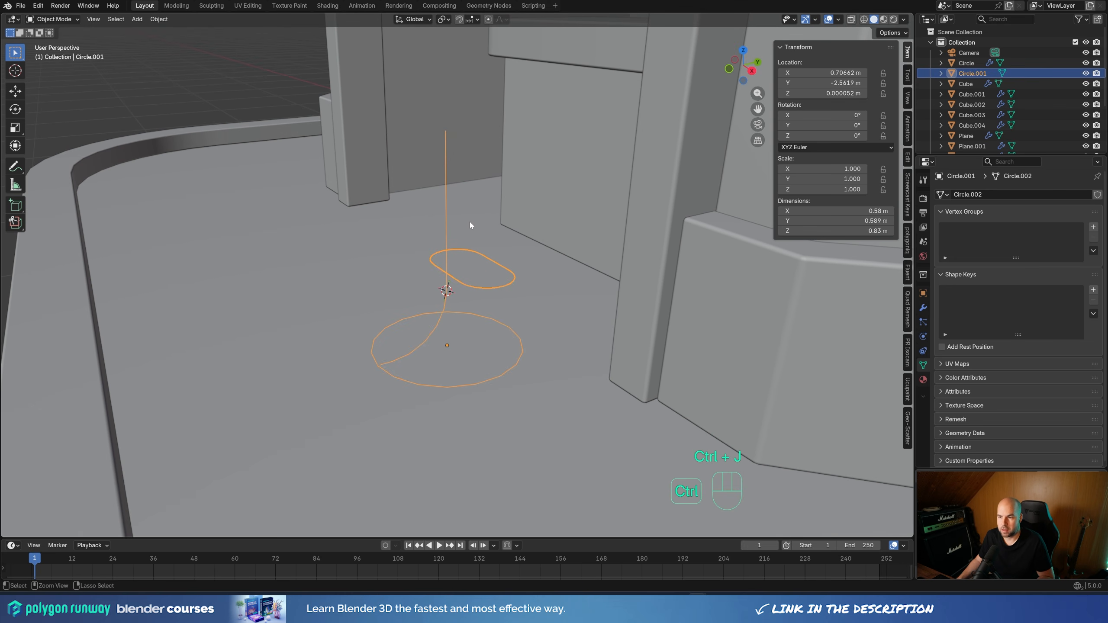
Convert the joined circle-and-post object to a curve and give it a round bevel with a depth of 0.038 m
{"action": "right_click", "coordinate": [513, 242]}
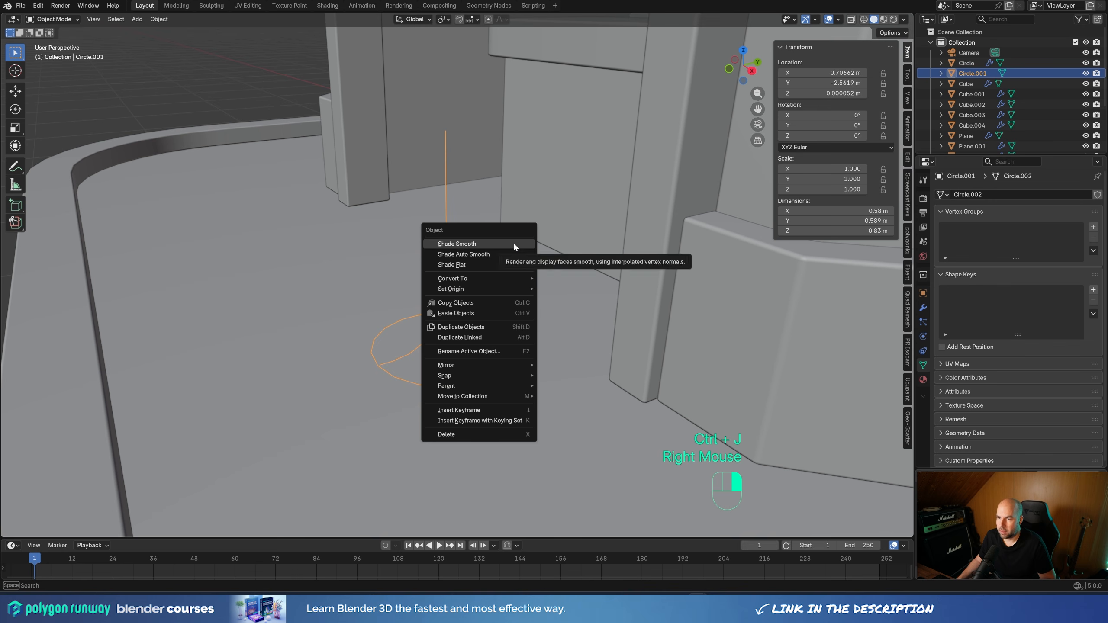
{"action": "mouse_move", "coordinate": [511, 278]}
{"action": "left_click", "coordinate": [554, 290]}
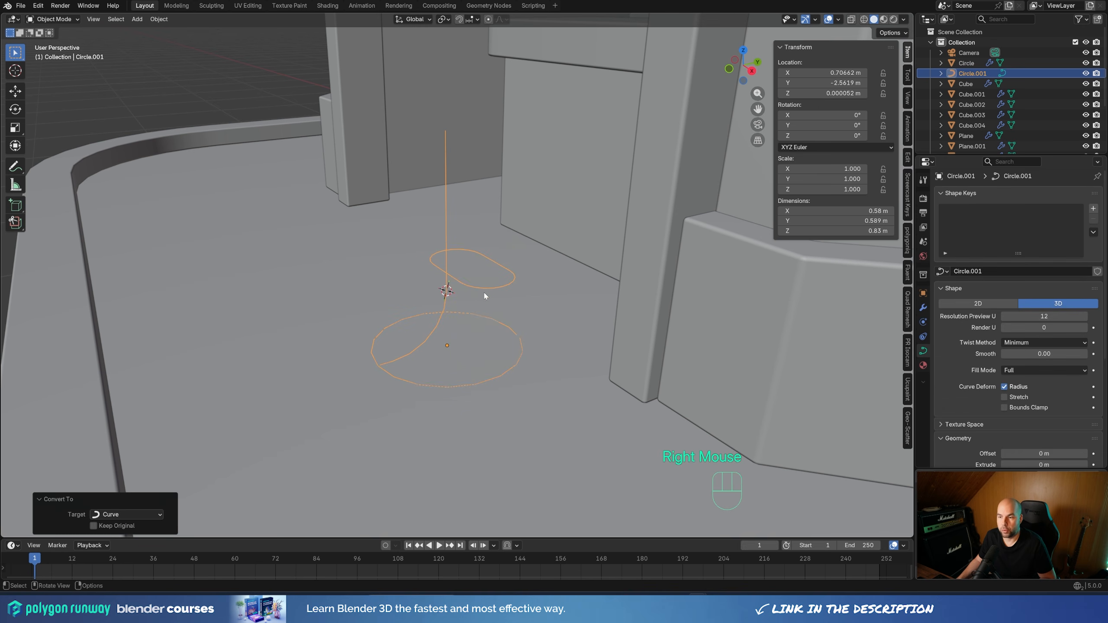
{"action": "scroll", "coordinate": [540, 278], "scroll_direction": "up", "scroll_amount": 3}
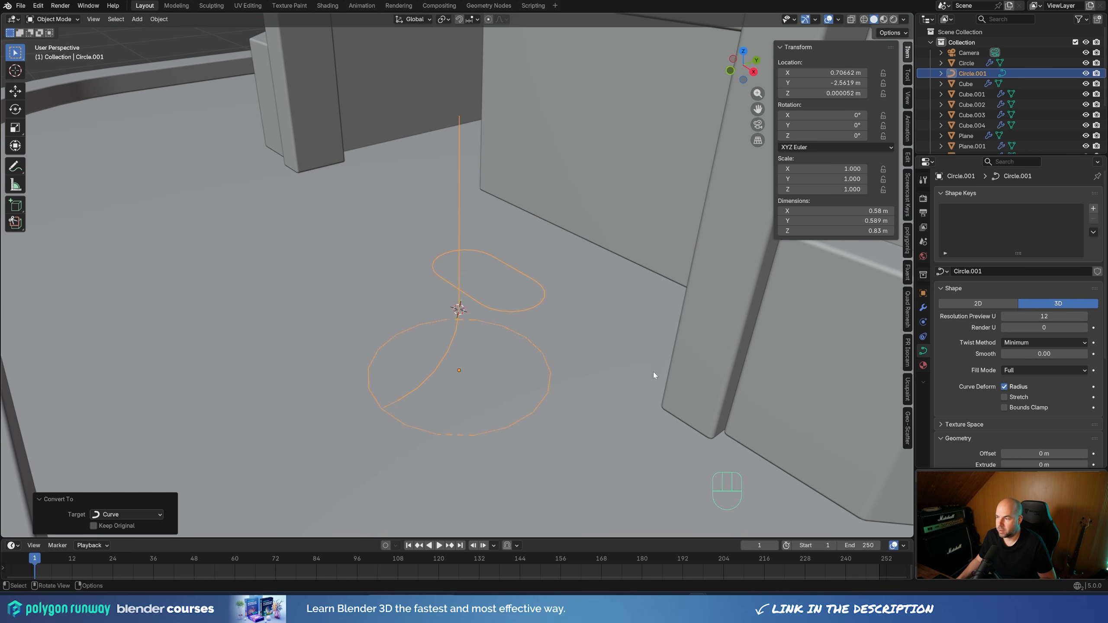
{"action": "scroll", "coordinate": [956, 372], "scroll_direction": "down", "scroll_amount": 2}
{"action": "scroll", "coordinate": [1043, 427], "scroll_direction": "down", "scroll_amount": 1}
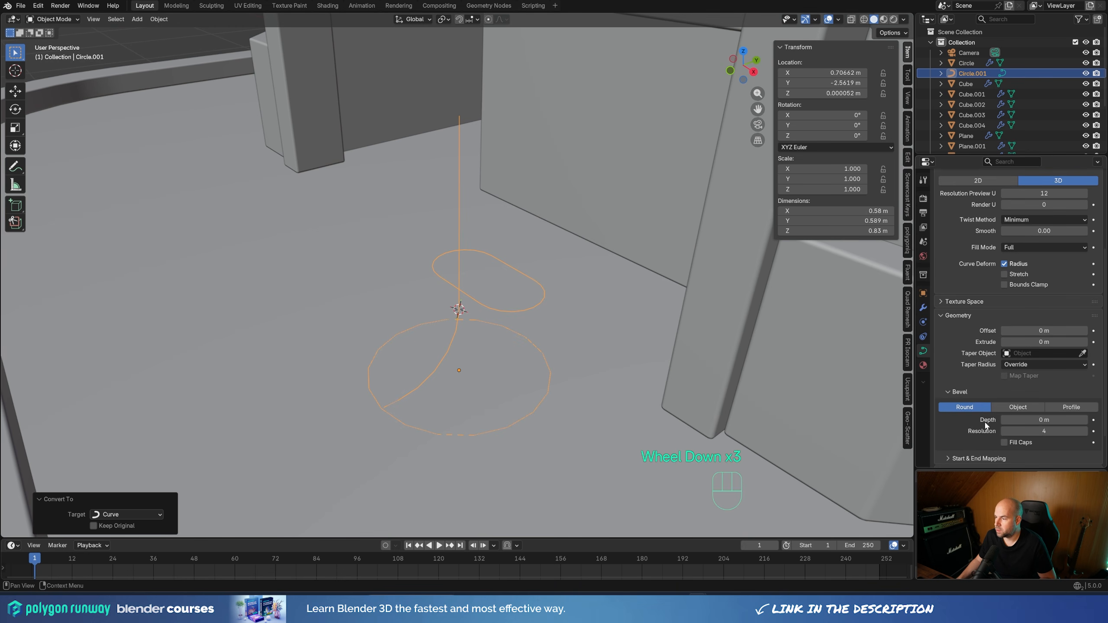
{"action": "left_click_drag", "start_coordinate": [1043, 420], "coordinate": [1075, 420], "text": "shift"}
Shade the tubular stand smooth and add a level 1 Subdivision modifier to it
{"action": "right_click", "coordinate": [582, 282]}
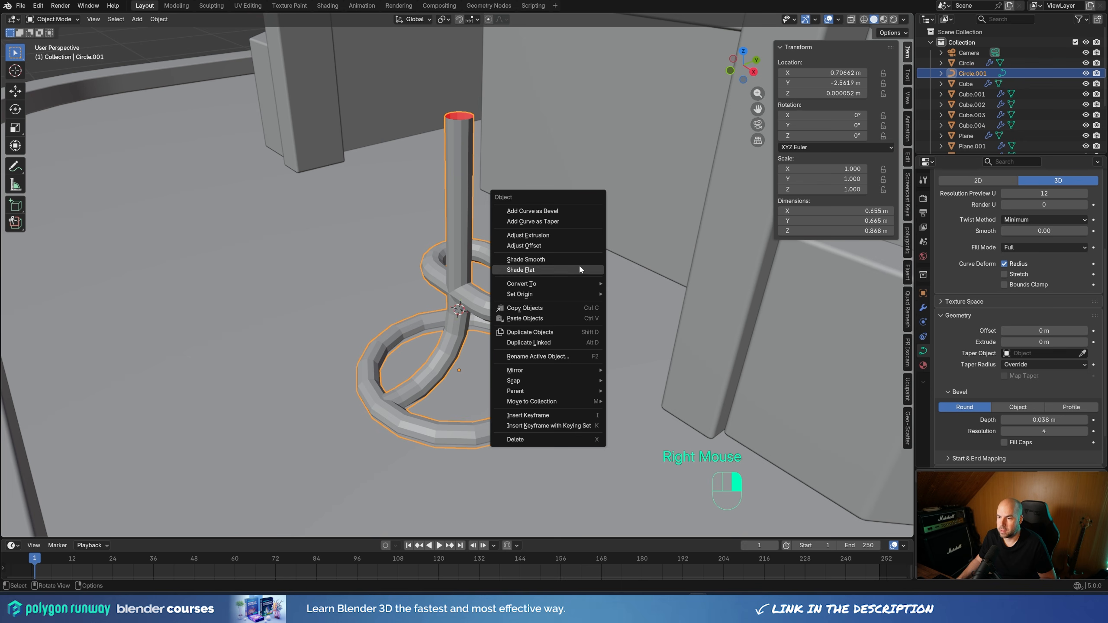
{"action": "left_click", "coordinate": [525, 259]}
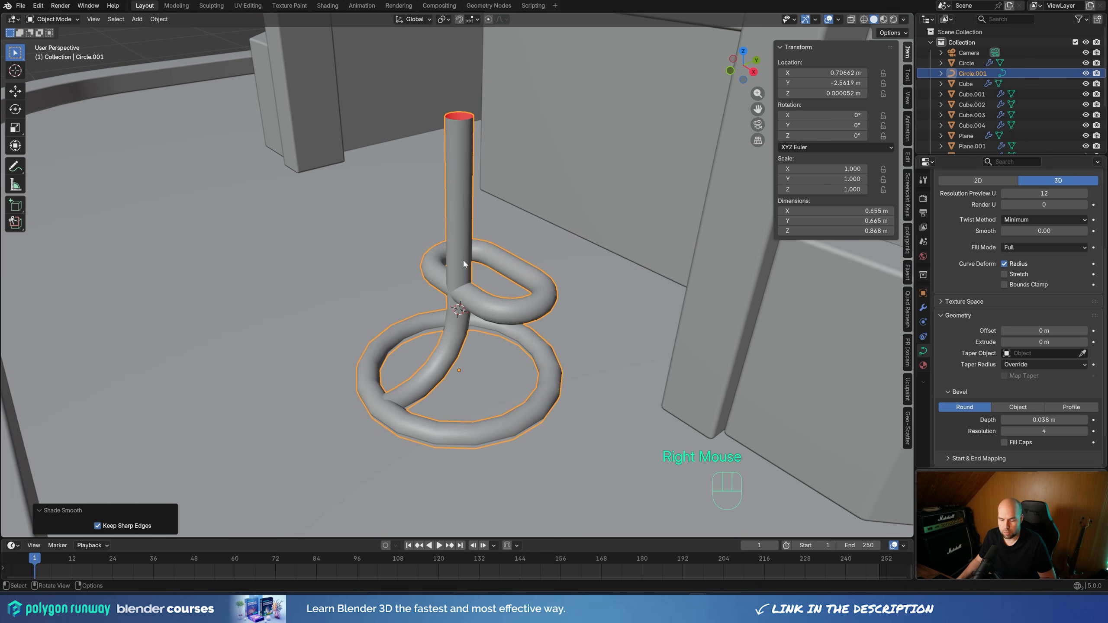
{"action": "key", "text": "ctrl+1"}
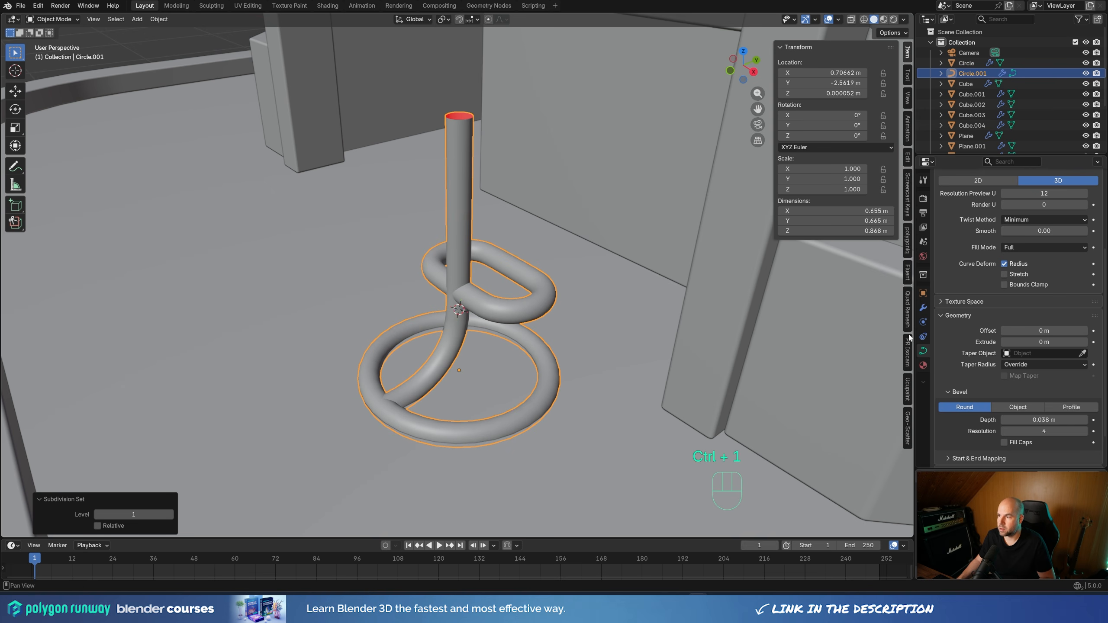
{"action": "left_click", "coordinate": [923, 308]}
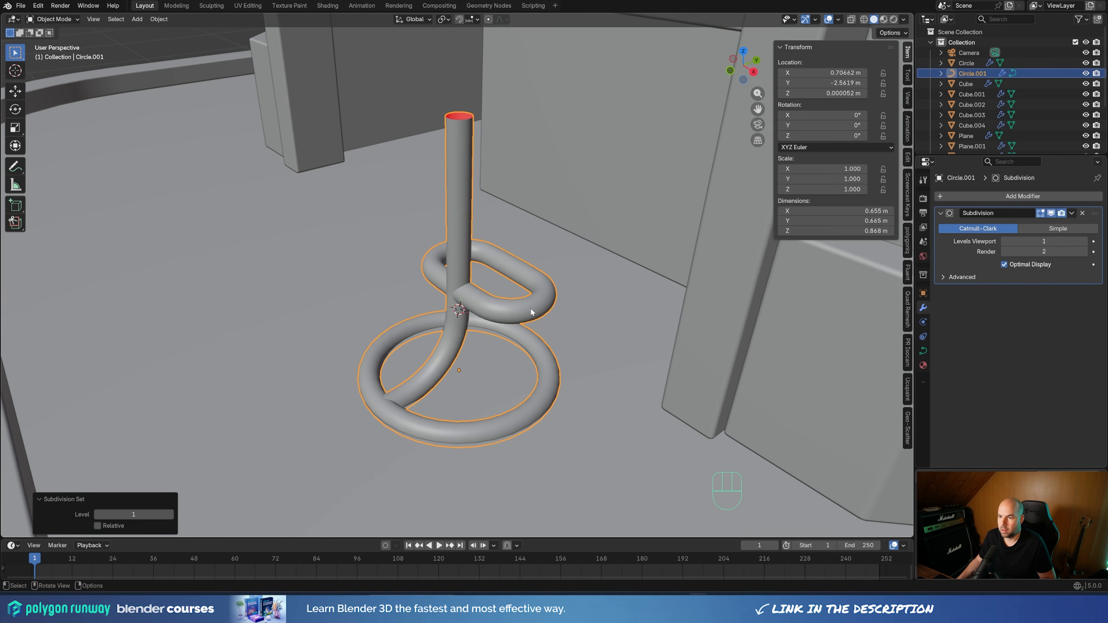
Snap the 3D cursor to the control point at the top of the stand's post
{"action": "scroll", "coordinate": [512, 380], "scroll_direction": "down", "scroll_amount": 2}
{"action": "middle_click_drag", "start_coordinate": [506, 346], "coordinate": [571, 329]}
{"action": "scroll", "coordinate": [565, 330], "scroll_direction": "down", "scroll_amount": 2}
{"action": "scroll", "coordinate": [565, 331], "scroll_direction": "up", "scroll_amount": 2}
{"action": "key", "text": "Tab"}
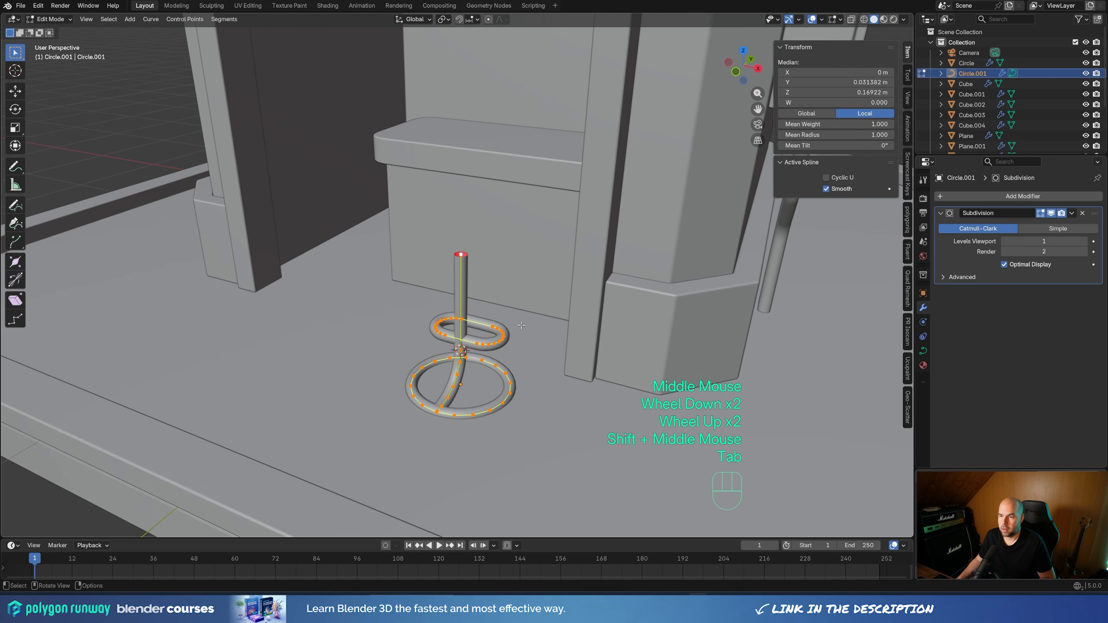
{"action": "left_click", "coordinate": [461, 254]}
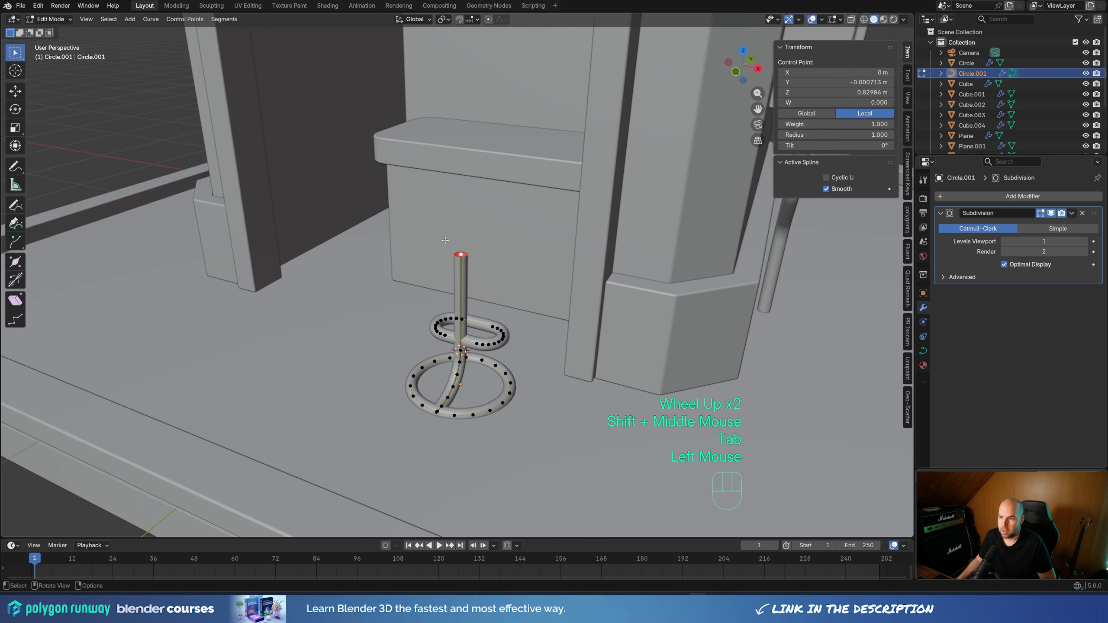
{"action": "key", "text": "shift+s"}
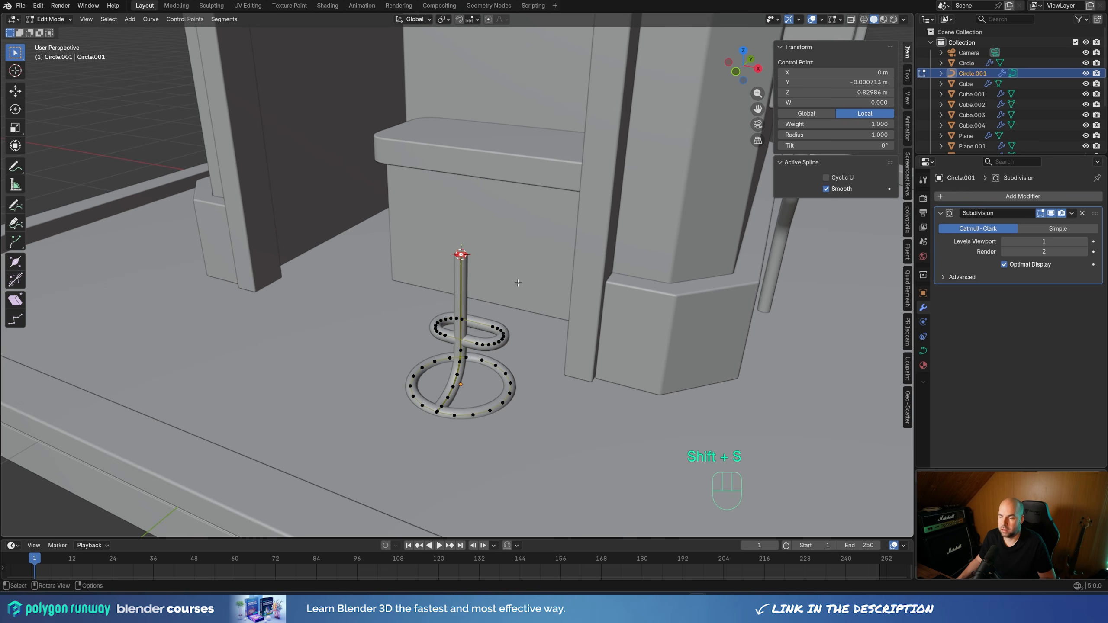
Raise all of the stand's control points about 0.037 m along Z using front X-ray view, and return to solid Object Mode
{"action": "middle_click_drag", "start_coordinate": [454, 260], "coordinate": [515, 288]}
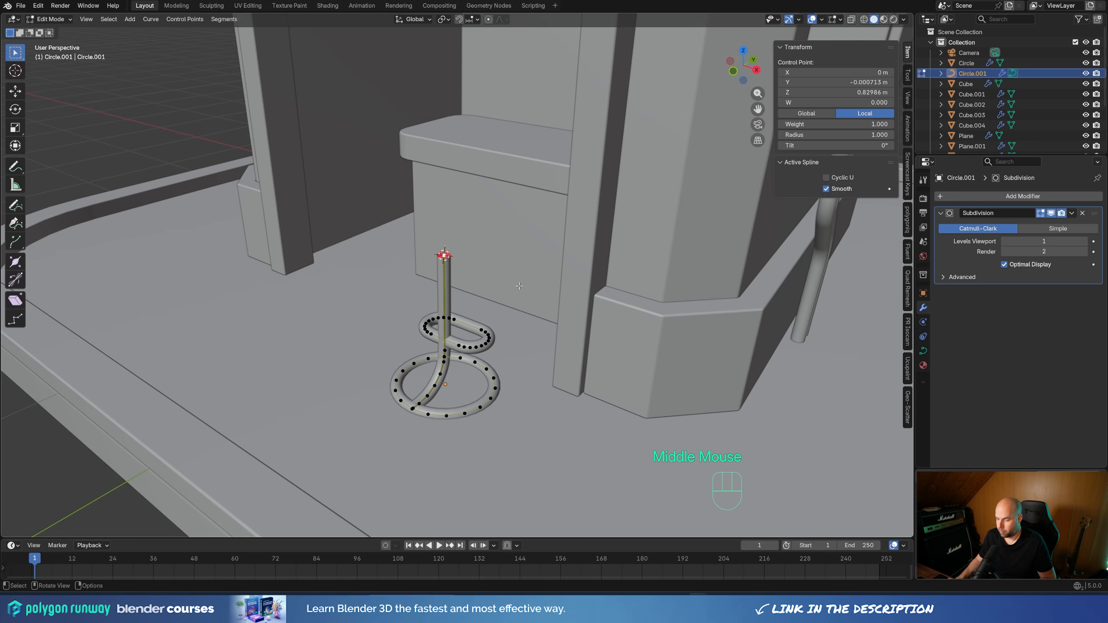
{"action": "key", "text": "KP_1"}
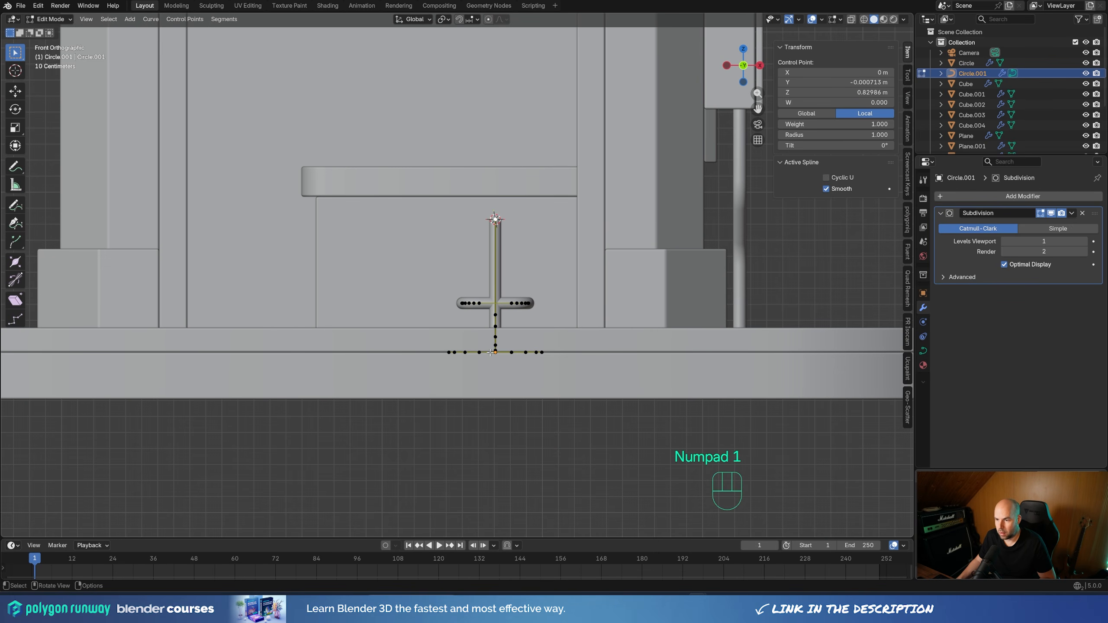
{"action": "key", "text": "a"}
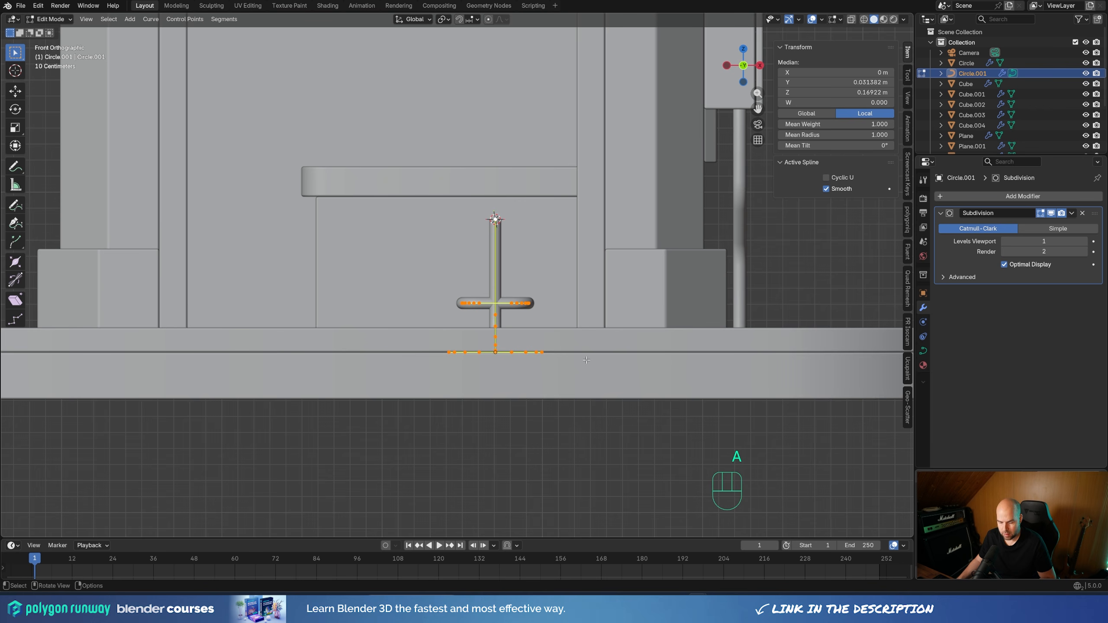
{"action": "left_click", "coordinate": [851, 19]}
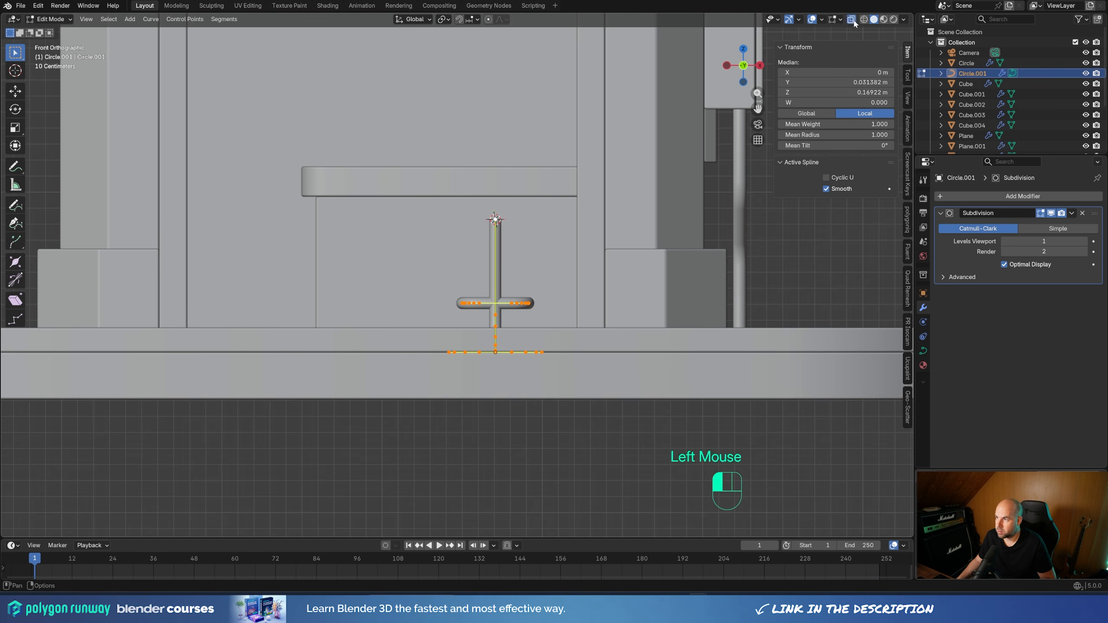
{"action": "scroll", "coordinate": [642, 392], "scroll_direction": "up", "scroll_amount": 4}
{"action": "middle_click_drag", "start_coordinate": [471, 446], "coordinate": [423, 317], "text": "shift"}
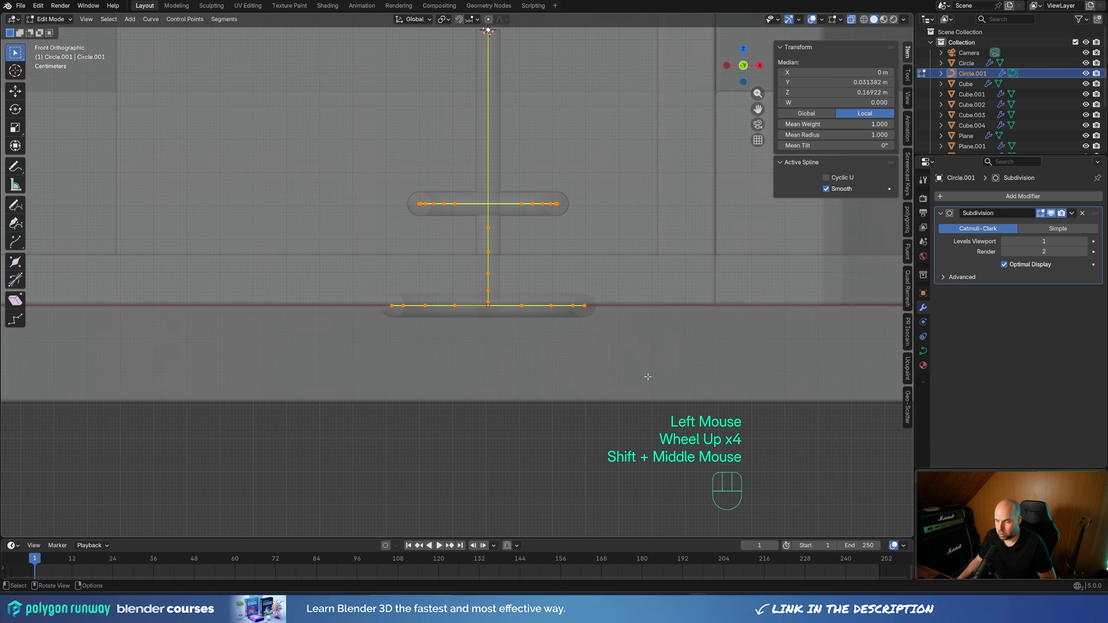
{"action": "key", "text": "g"}
{"action": "key", "text": "z"}
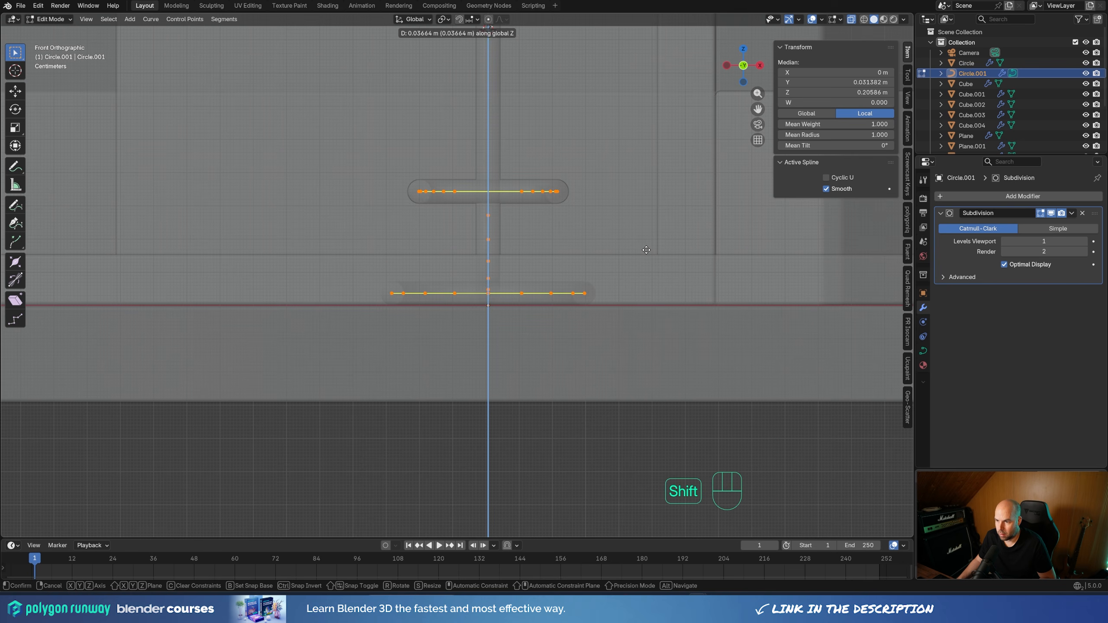
{"action": "left_click", "coordinate": [646, 250], "text": "shift"}
{"action": "middle_click_drag", "start_coordinate": [593, 289], "coordinate": [571, 272]}
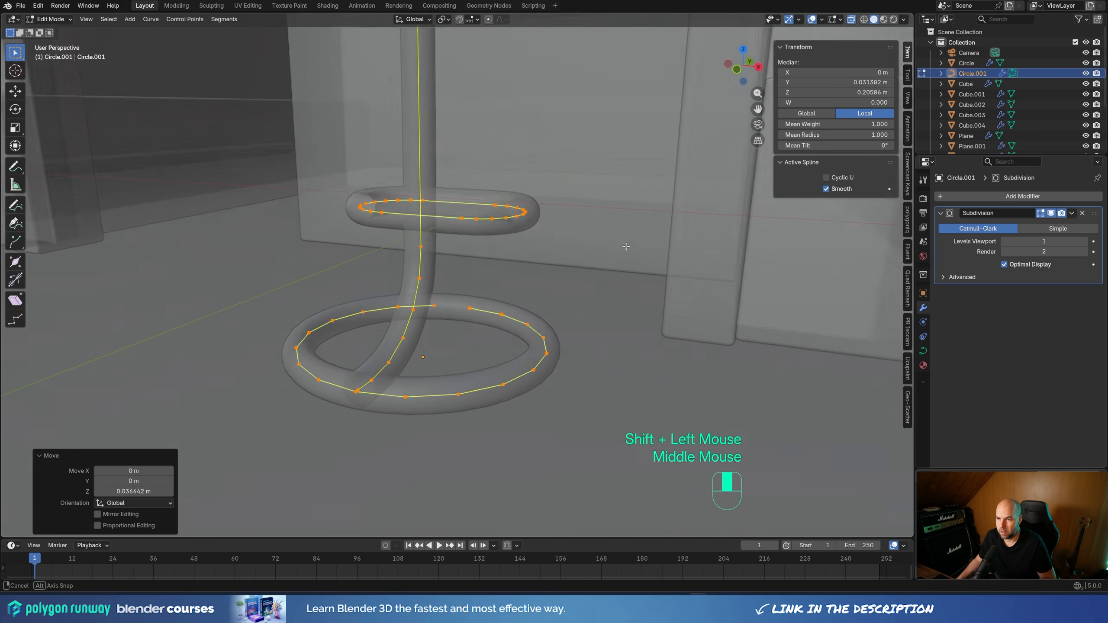
{"action": "scroll", "coordinate": [570, 271], "scroll_direction": "down", "scroll_amount": 2}
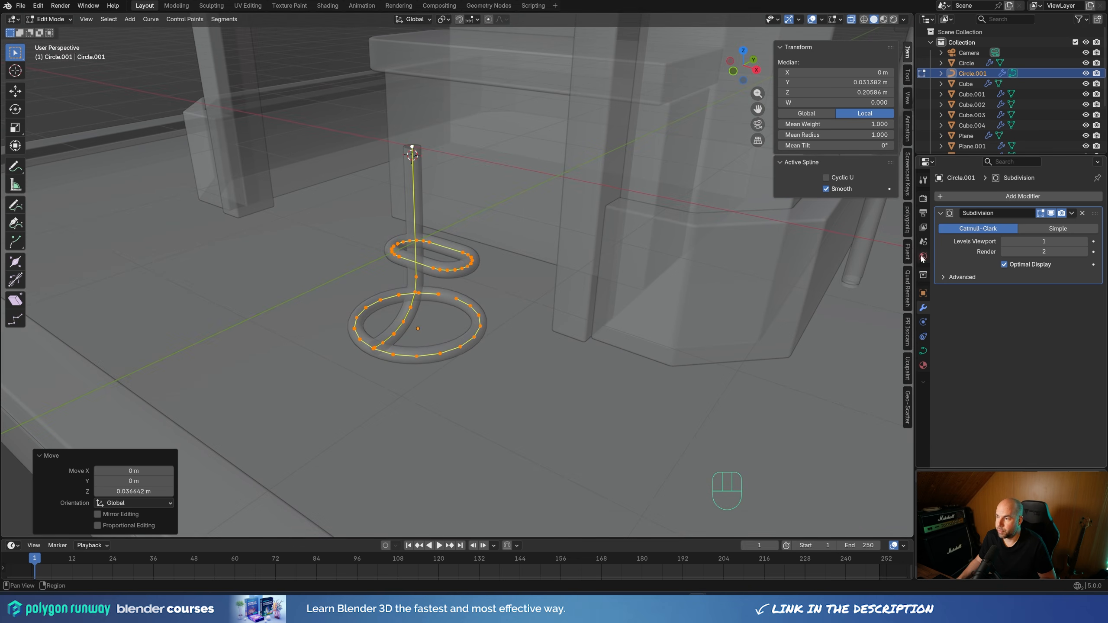
{"action": "key", "text": "Tab"}
{"action": "scroll", "coordinate": [463, 174], "scroll_direction": "down", "scroll_amount": 2}
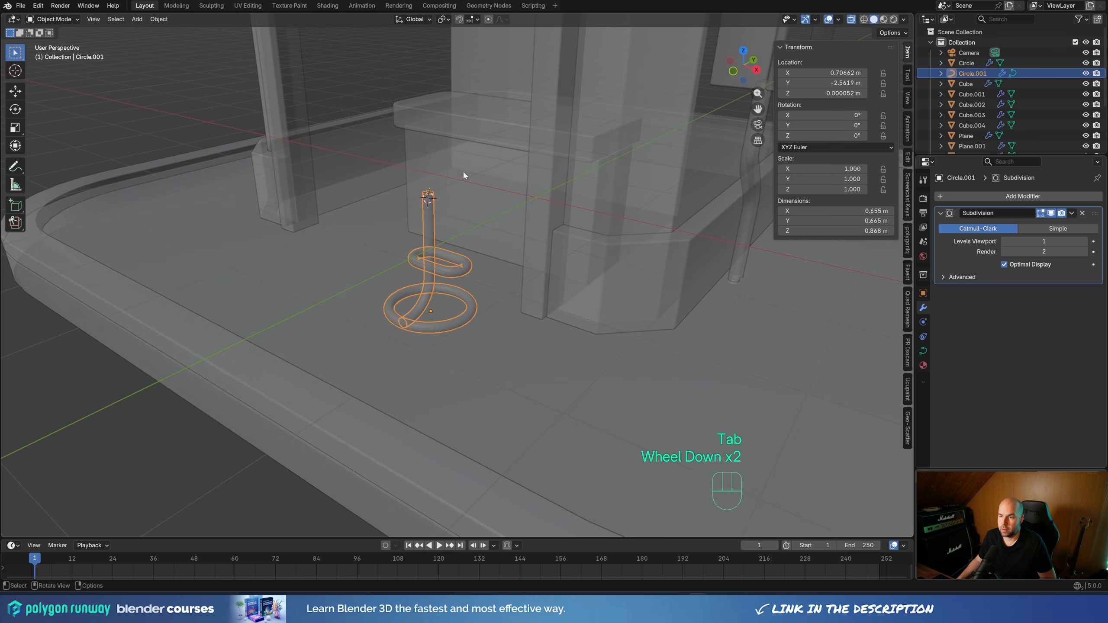
{"action": "left_click", "coordinate": [851, 19]}
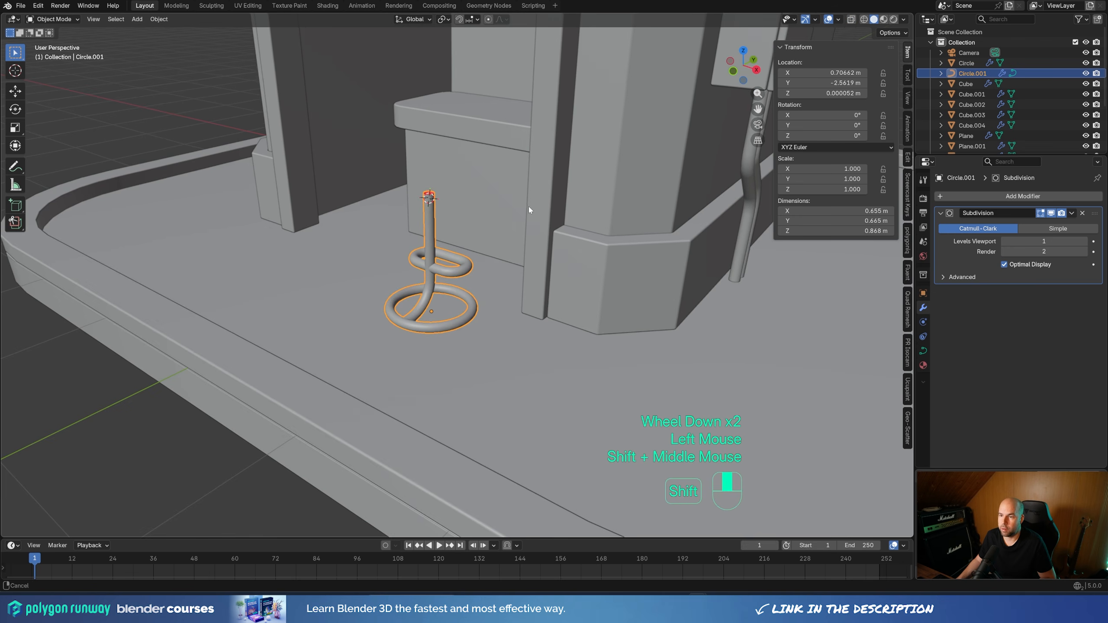
Add an 18-vertex mesh circle at the 3D cursor and scale its vertices to about 0.53 m across for the seat
{"action": "middle_click_drag", "start_coordinate": [527, 210], "coordinate": [539, 264]}
{"action": "key", "text": "shift+a"}
{"action": "mouse_move", "coordinate": [537, 263]}
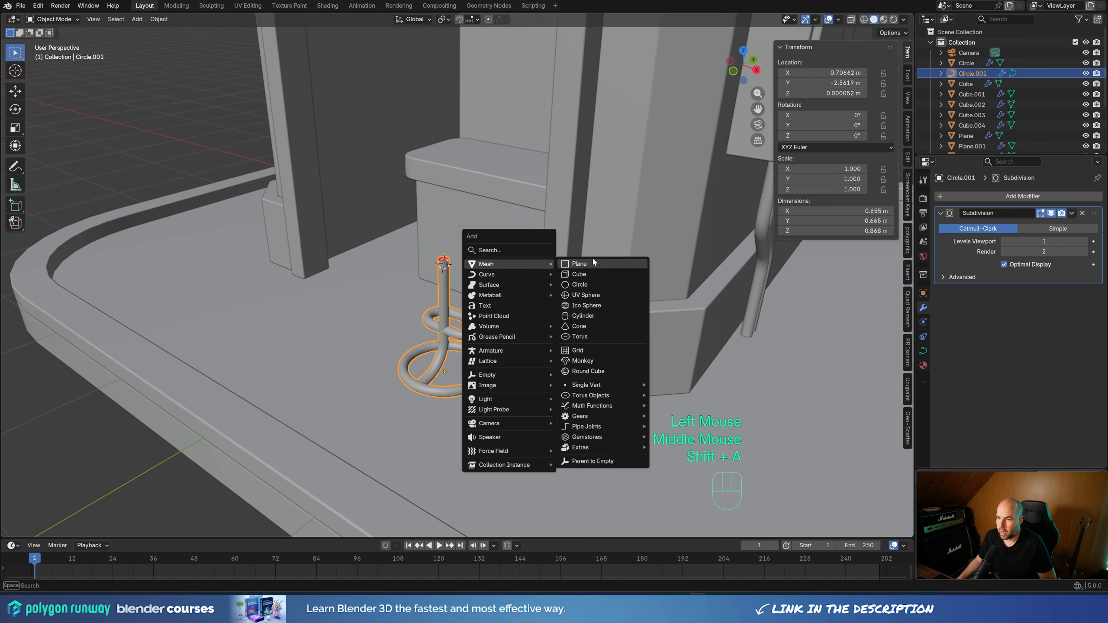
{"action": "left_click", "coordinate": [580, 284]}
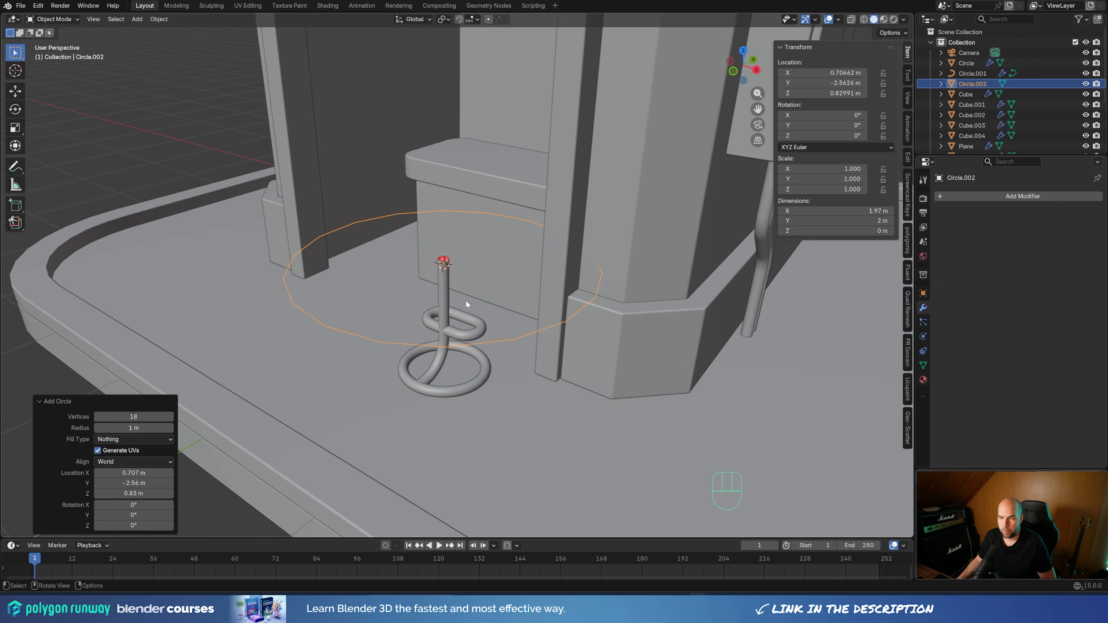
{"action": "key", "text": "Tab"}
{"action": "key", "text": "s"}
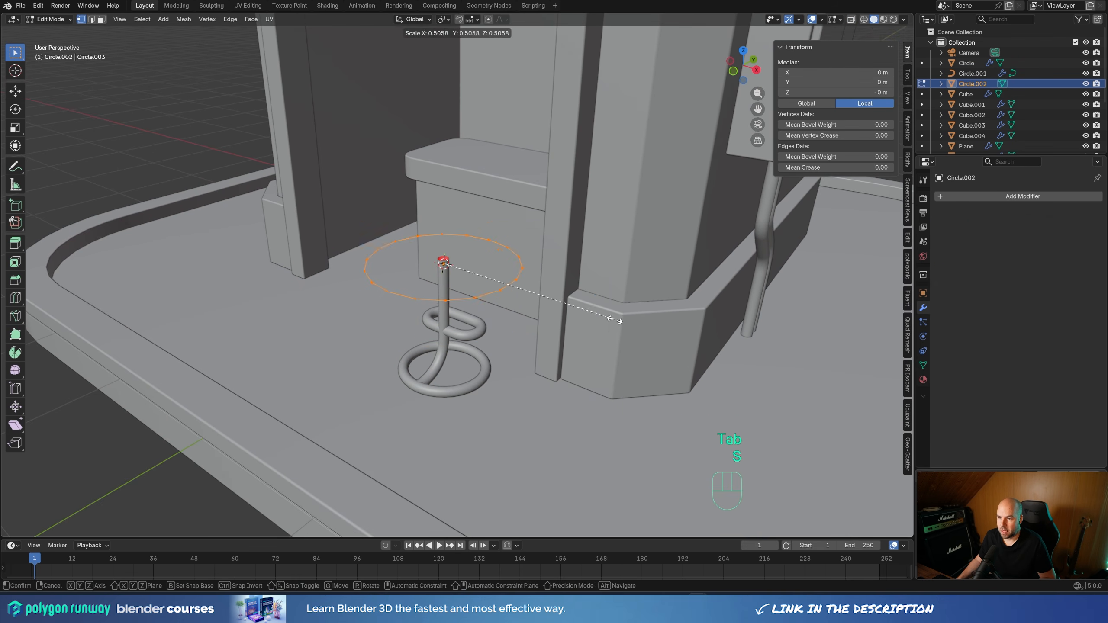
{"action": "left_click", "coordinate": [535, 296]}
Fill the seat circle with a face and extrude it up about 0.085 m
{"action": "key", "text": "f"}
{"action": "key", "text": "e"}
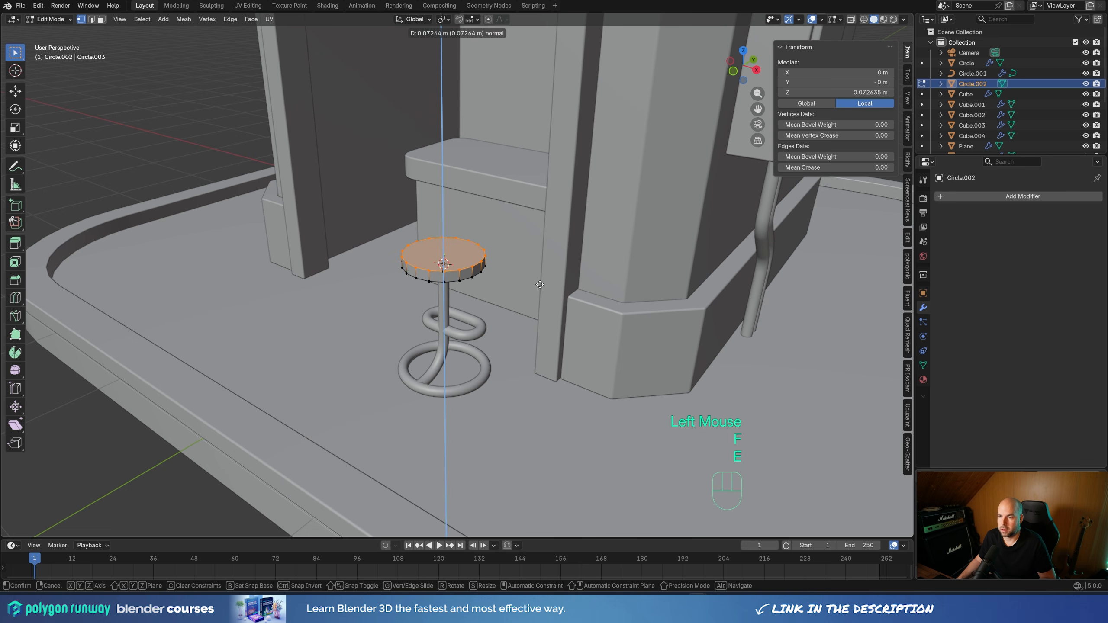
{"action": "left_click", "coordinate": [540, 283]}
Duplicate the seat's top face about 0.004 m up along Z and extrude the copy about 0.2 m upward as the cushion
{"action": "scroll", "coordinate": [543, 286], "scroll_direction": "up", "scroll_amount": 2}
{"action": "key", "text": "shift+d"}
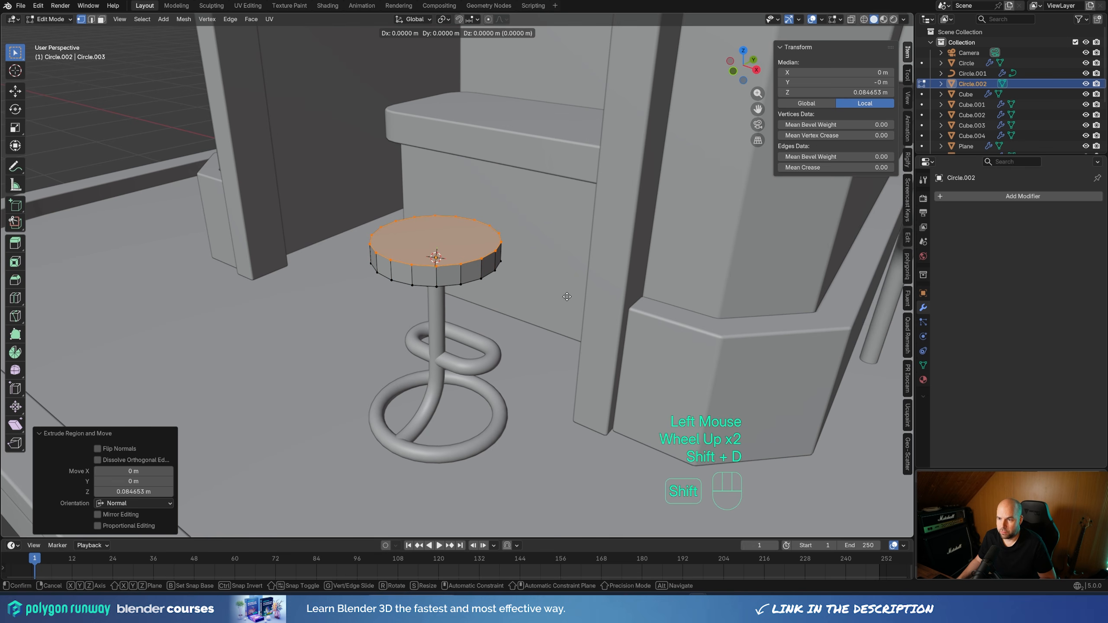
{"action": "key", "text": "z"}
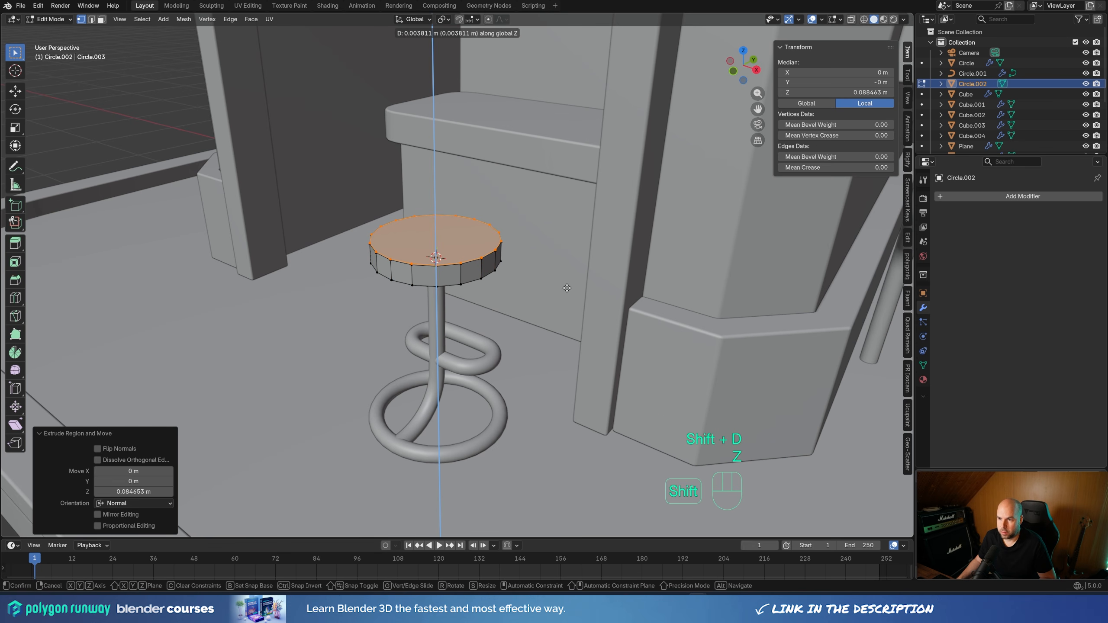
{"action": "left_click", "coordinate": [566, 289], "text": "shift"}
{"action": "key", "text": "e"}
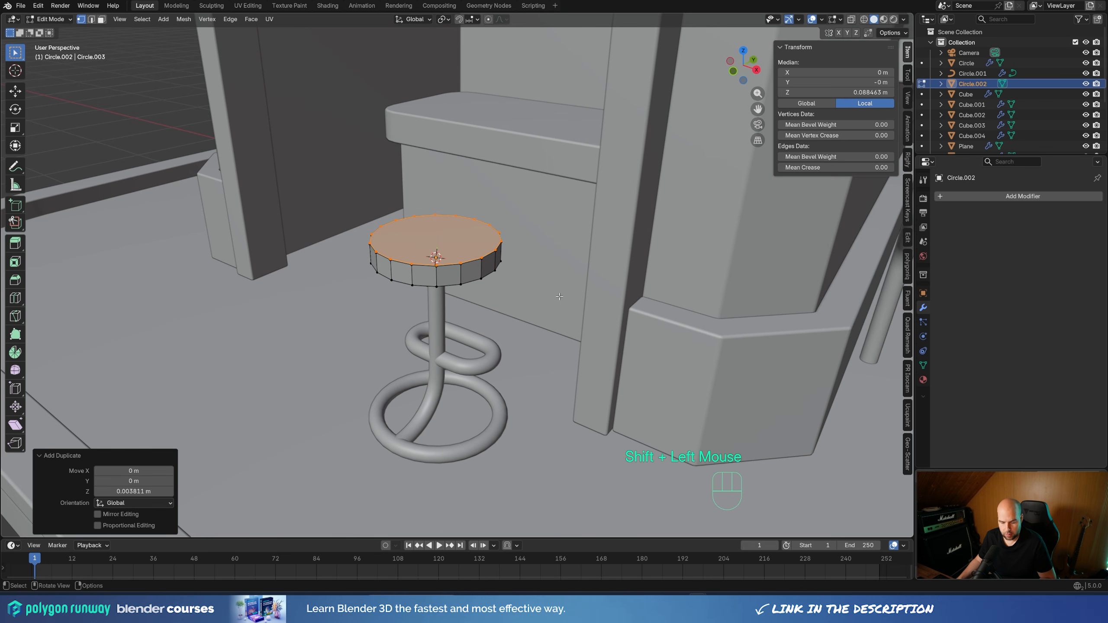
{"action": "left_click", "coordinate": [585, 246]}
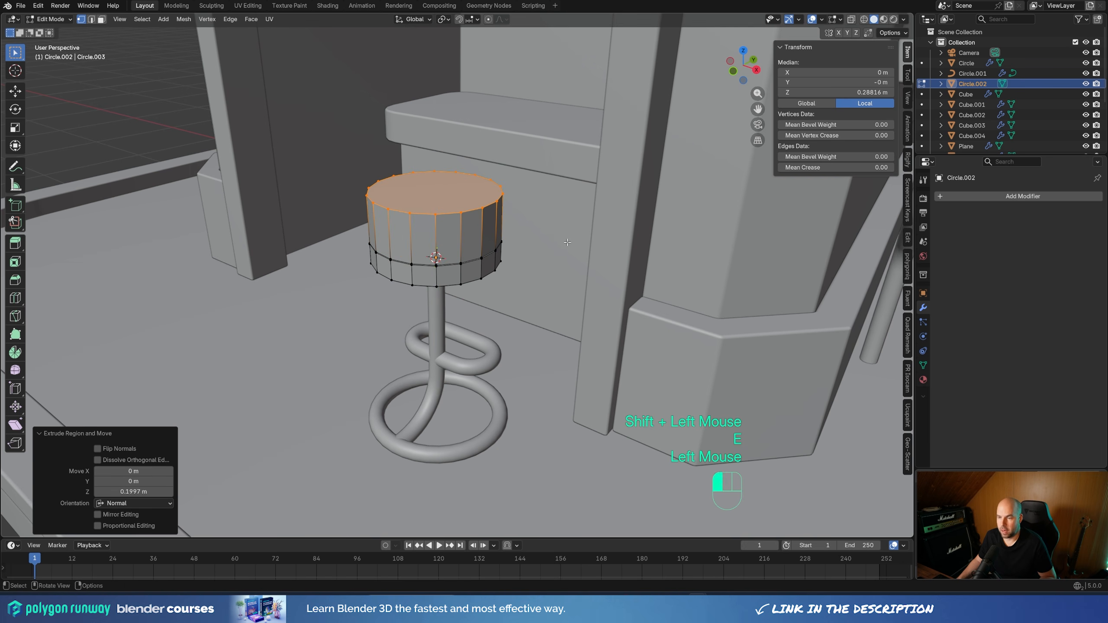
Bevel the cushion's top rim with 5 segments and an offset of about 0.129 m, and return to Object Mode
{"action": "key", "text": "ctrl+b"}
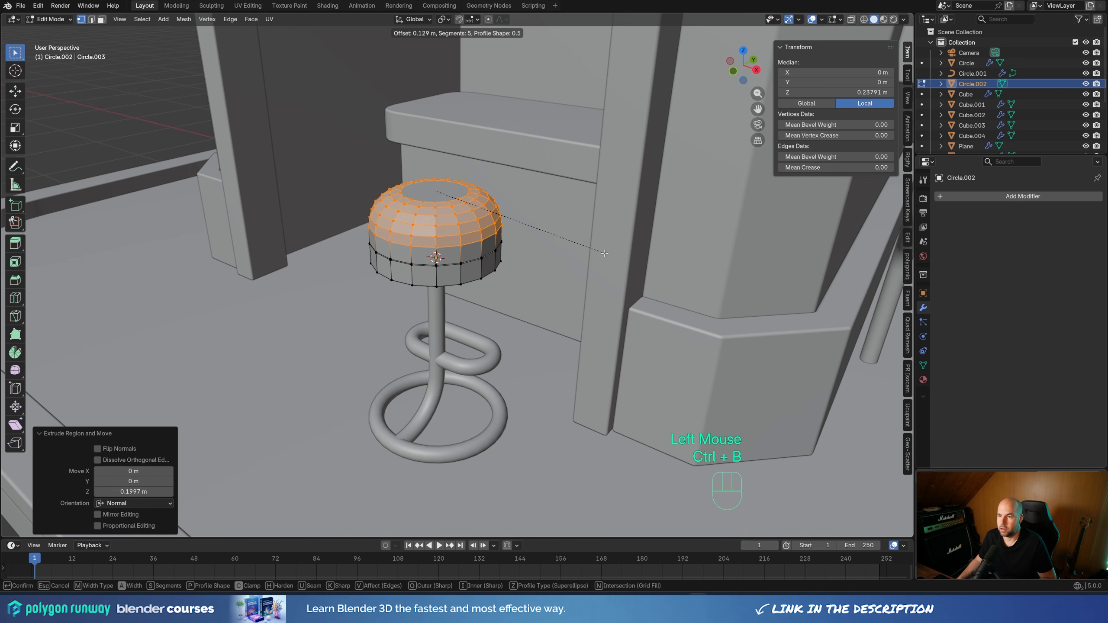
{"action": "left_click", "coordinate": [604, 253]}
{"action": "key", "text": "Tab"}
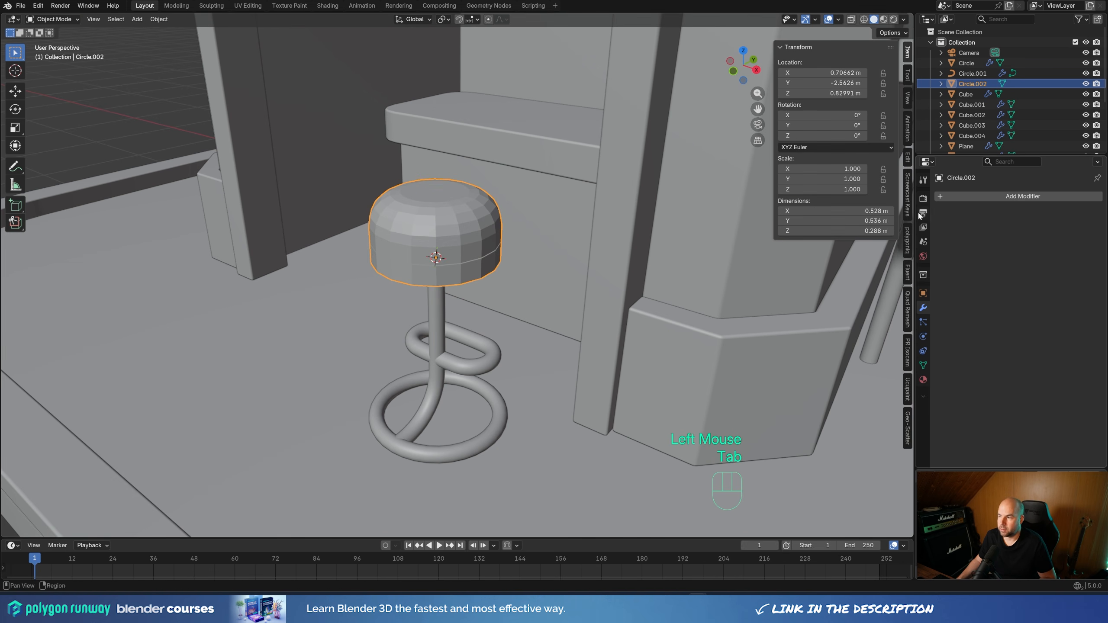
Add a Bevel modifier to the seat with 2 segments and an amount of 0.009 m
{"action": "left_click", "coordinate": [969, 201]}
{"action": "mouse_move", "coordinate": [967, 196]}
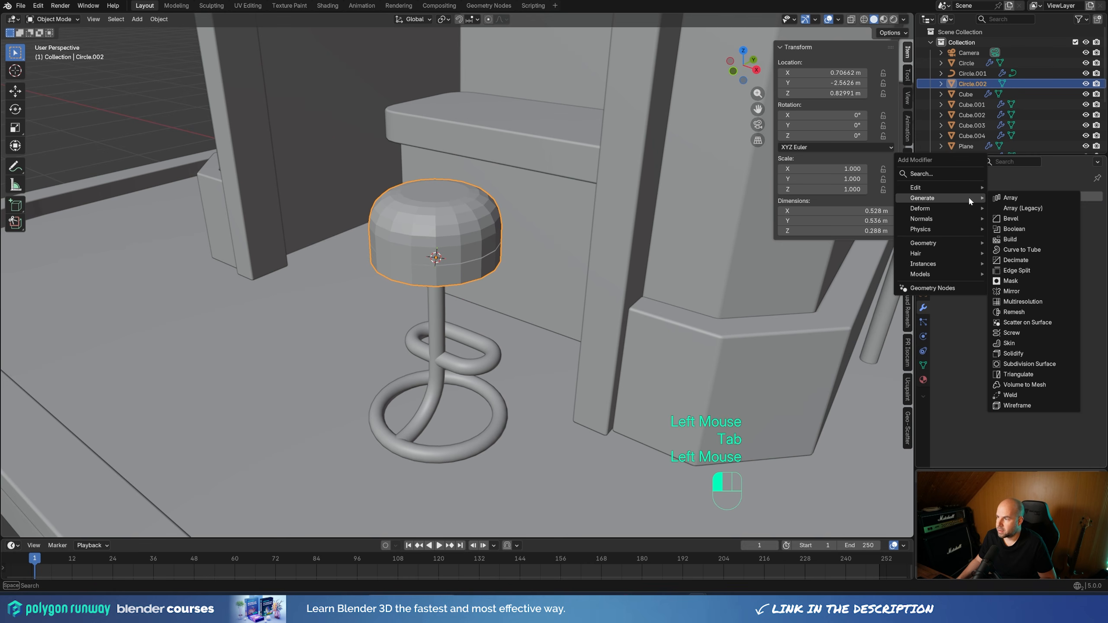
{"action": "left_click", "coordinate": [1012, 211]}
{"action": "left_click", "coordinate": [1084, 265]}
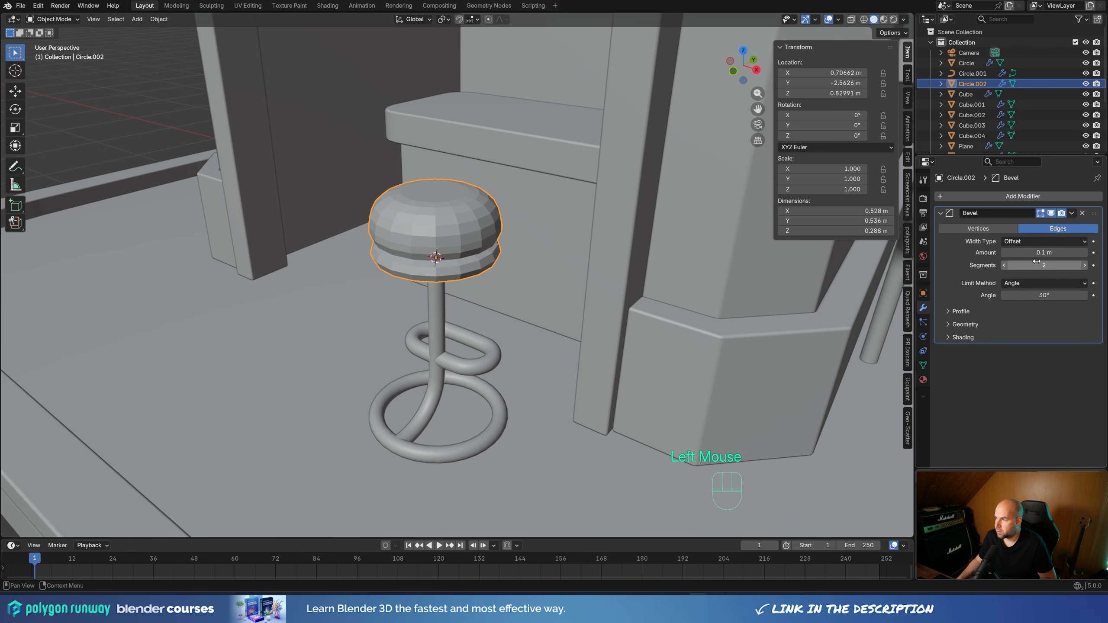
{"action": "left_click_drag", "start_coordinate": [1071, 254], "coordinate": [1034, 253], "text": "shift"}
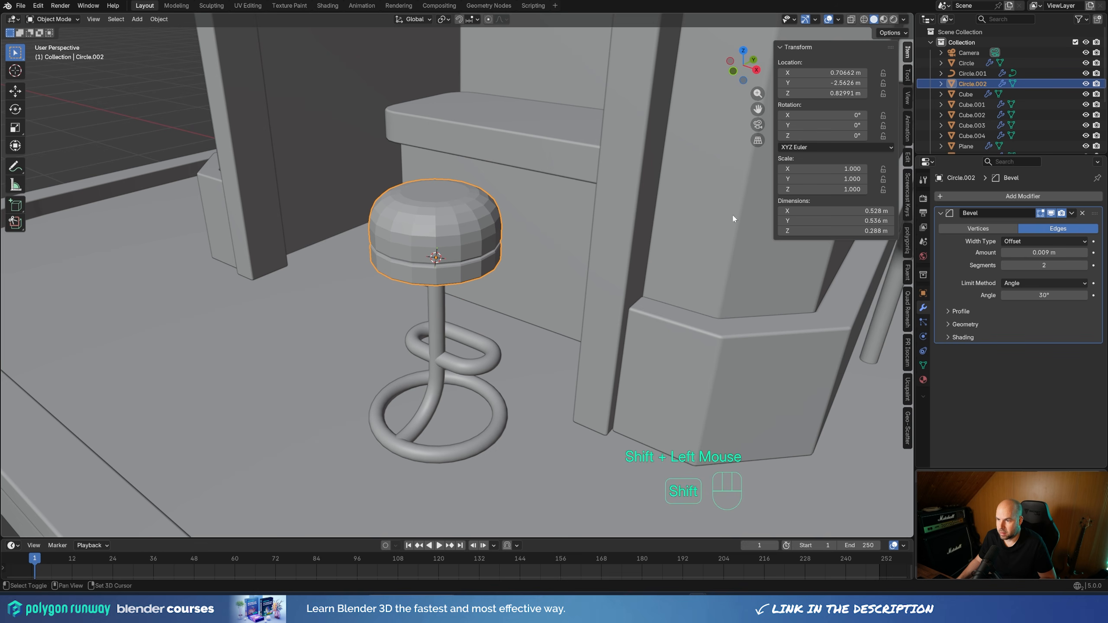
{"action": "left_click", "coordinate": [435, 239]}
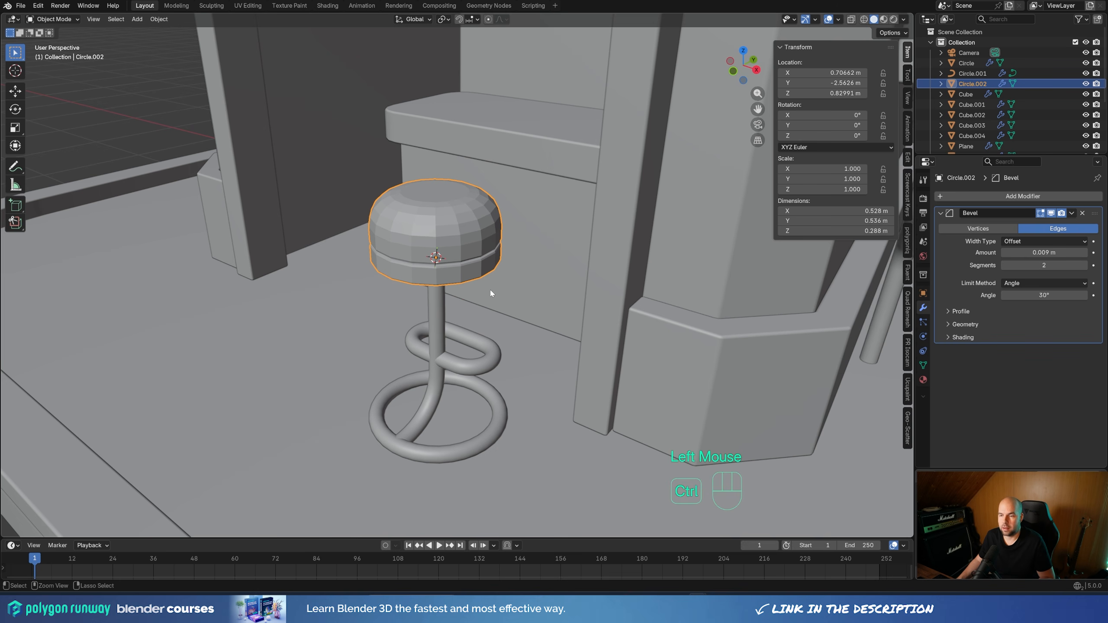
Add a level 1 Subdivision modifier to the stool seat and shade it smooth
{"action": "key", "text": "ctrl+1"}
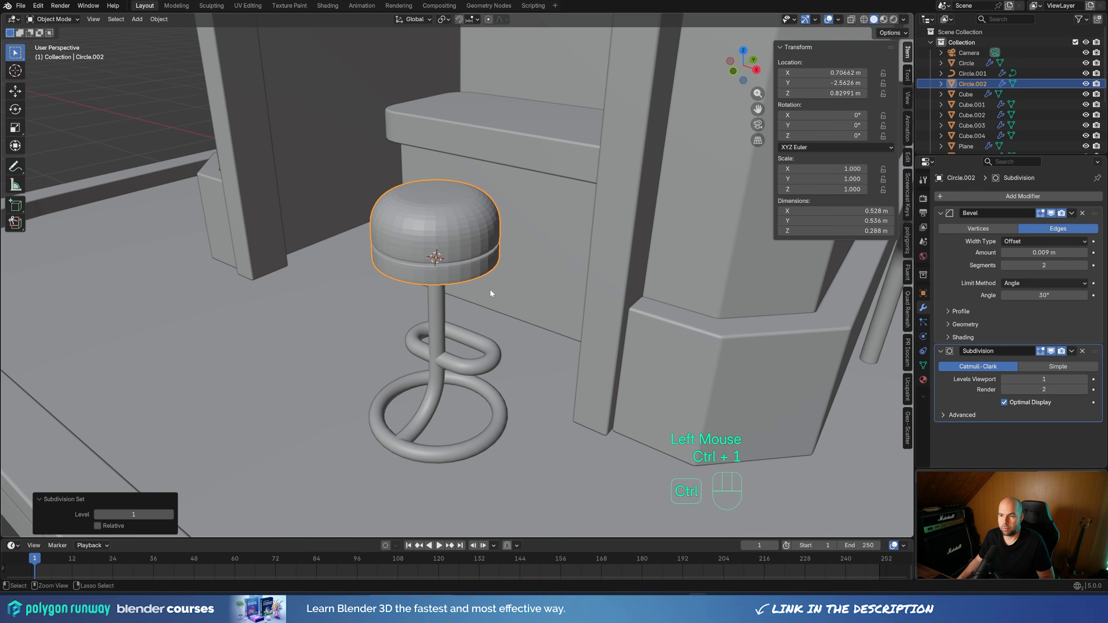
{"action": "right_click", "coordinate": [456, 234]}
{"action": "left_click", "coordinate": [456, 234]}
{"action": "scroll", "coordinate": [422, 290], "scroll_direction": "down", "scroll_amount": 3}
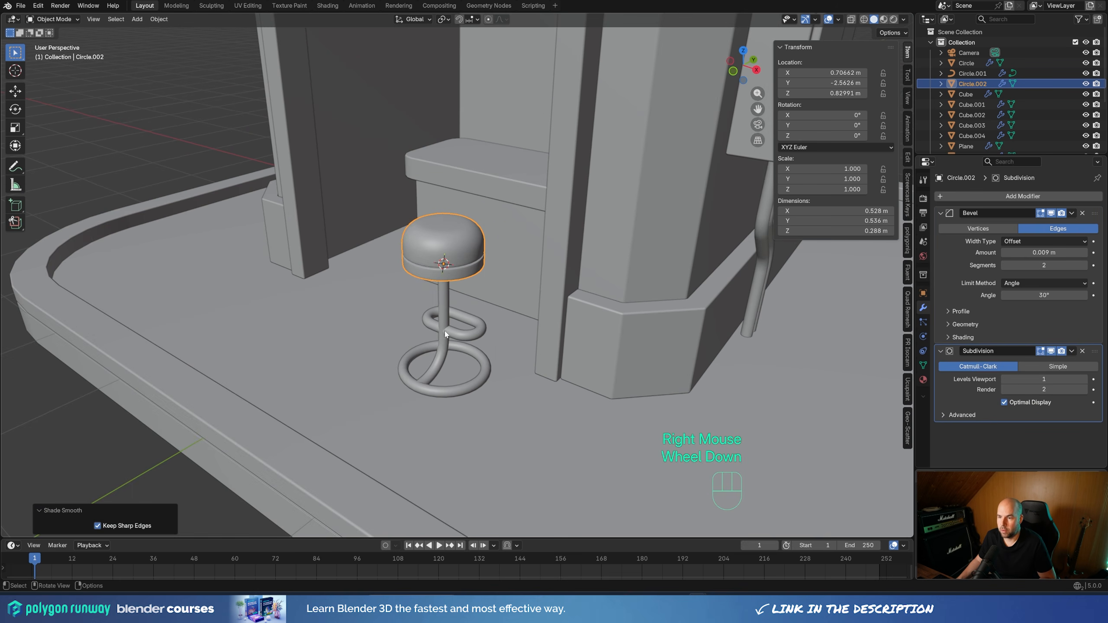
Scale the stool seat up uniformly by about 1.09
{"action": "middle_click_drag", "start_coordinate": [501, 284], "coordinate": [548, 255]}
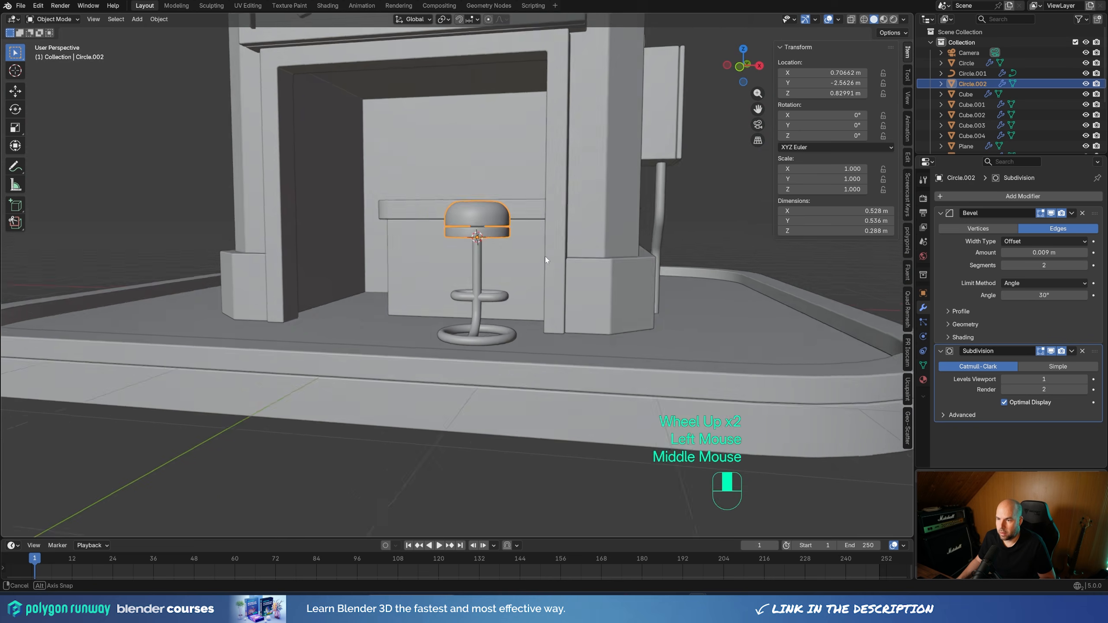
{"action": "key", "text": "s"}
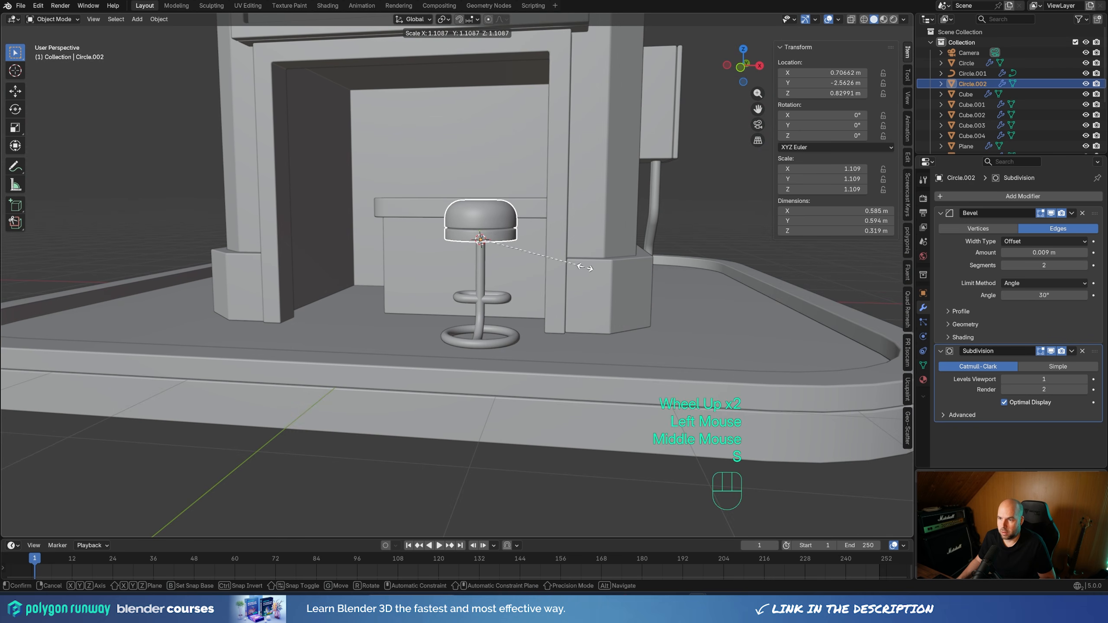
{"action": "left_click", "coordinate": [585, 267]}
Parent the seat to the tubular stool frame with the Object option
{"action": "left_click", "coordinate": [523, 319], "text": "shift"}
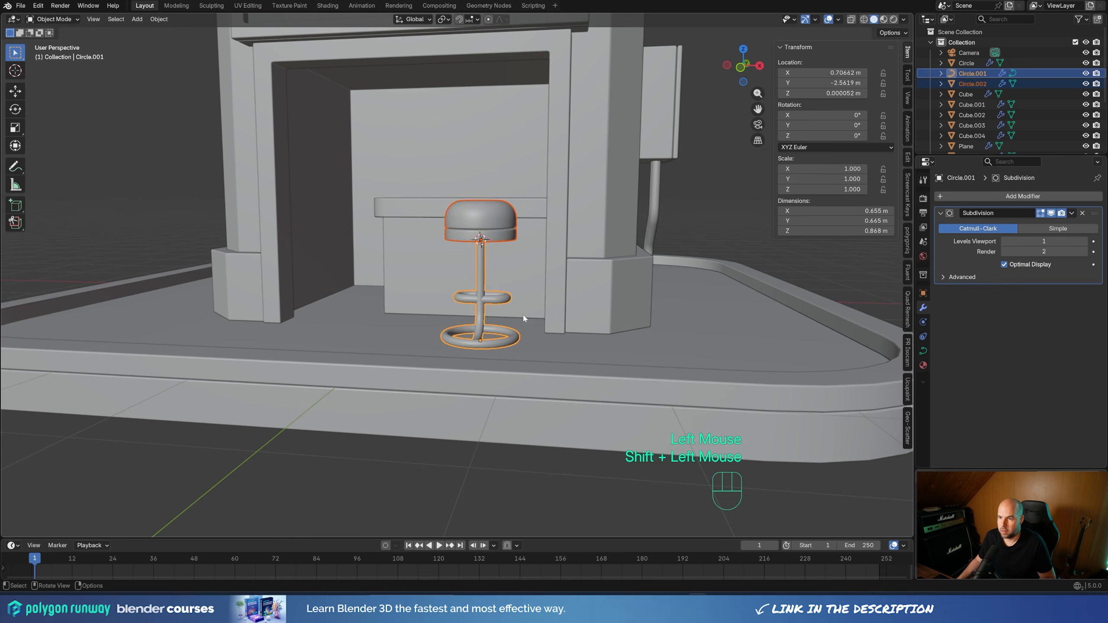
{"action": "middle_click_drag", "start_coordinate": [523, 319], "coordinate": [485, 323]}
{"action": "key", "text": "ctrl+p"}
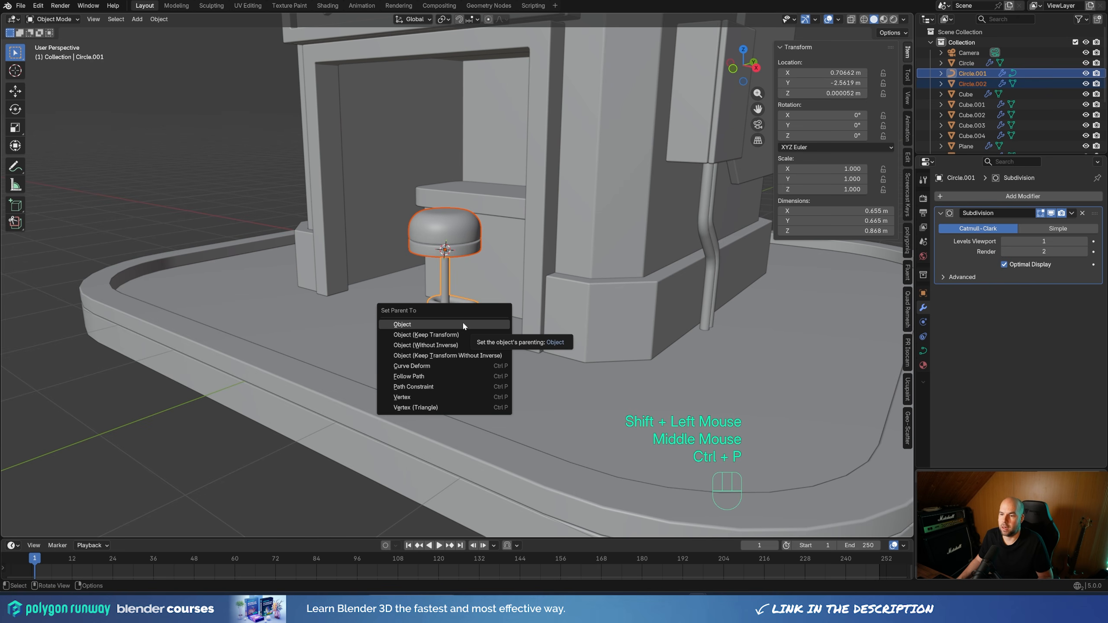
{"action": "left_click", "coordinate": [463, 323]}
{"action": "left_click", "coordinate": [469, 311]}
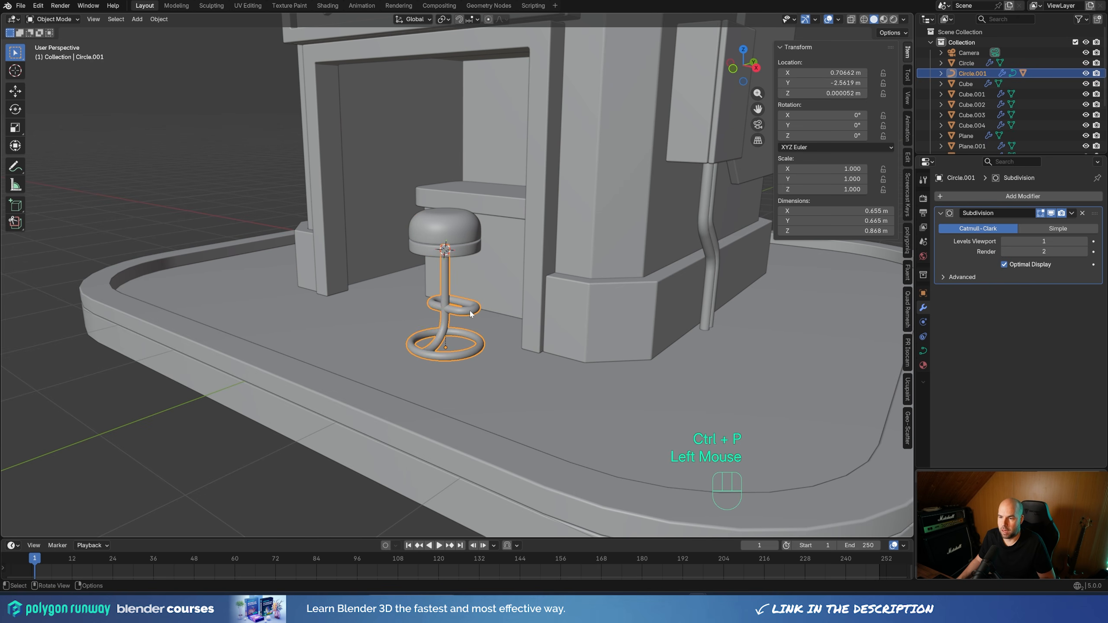
{"action": "middle_click_drag", "start_coordinate": [469, 311], "coordinate": [573, 334]}
{"action": "key", "text": "g"}
{"action": "key", "text": "Escape"}
Make a linked duplicate of the seat and frame about 1.03 m away in the negative X direction
{"action": "left_click", "coordinate": [486, 258], "text": "shift"}
{"action": "key", "text": "alt+d"}
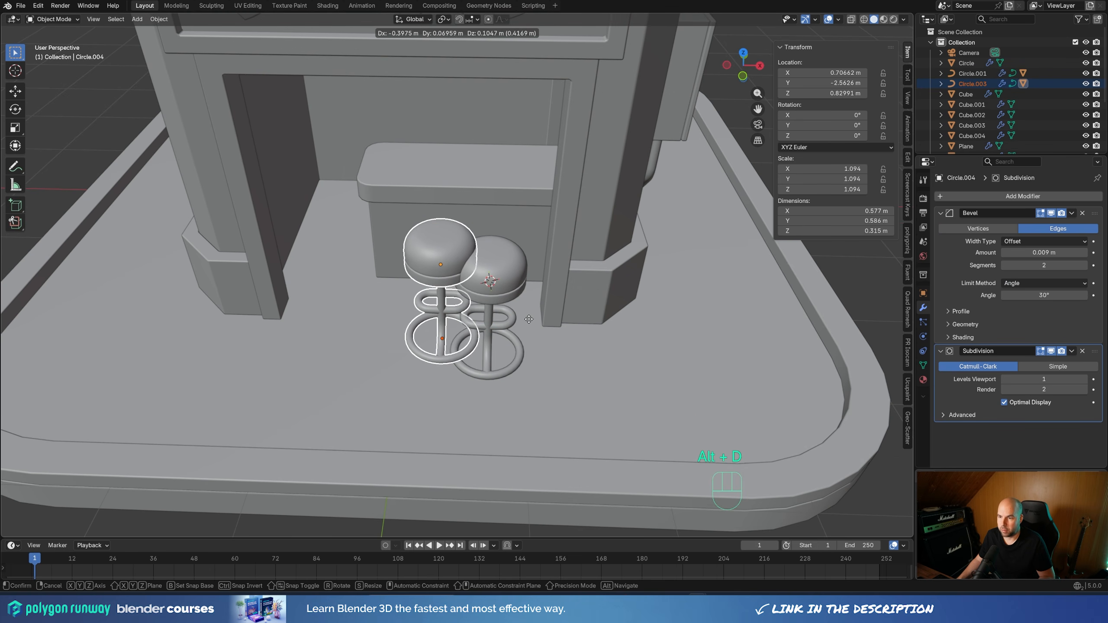
{"action": "key", "text": "x"}
{"action": "left_click", "coordinate": [407, 378]}
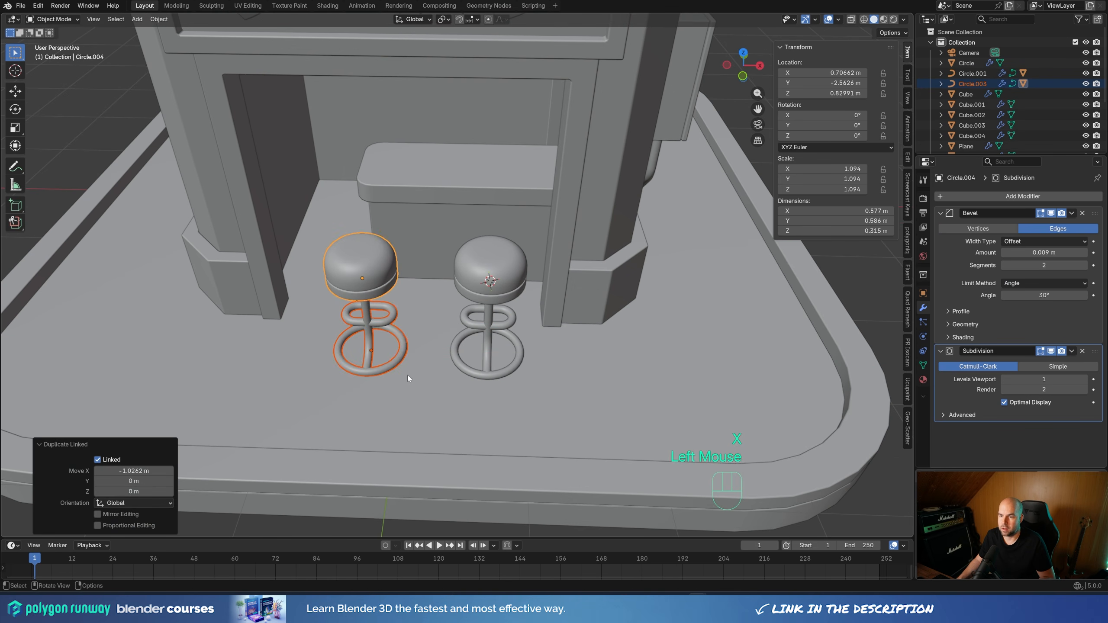
Set the curve bevel depth of the original stool's tubular frame to 0.037 m
{"action": "middle_click_drag", "start_coordinate": [408, 377], "coordinate": [474, 365]}
{"action": "scroll", "coordinate": [460, 369], "scroll_direction": "up", "scroll_amount": 3}
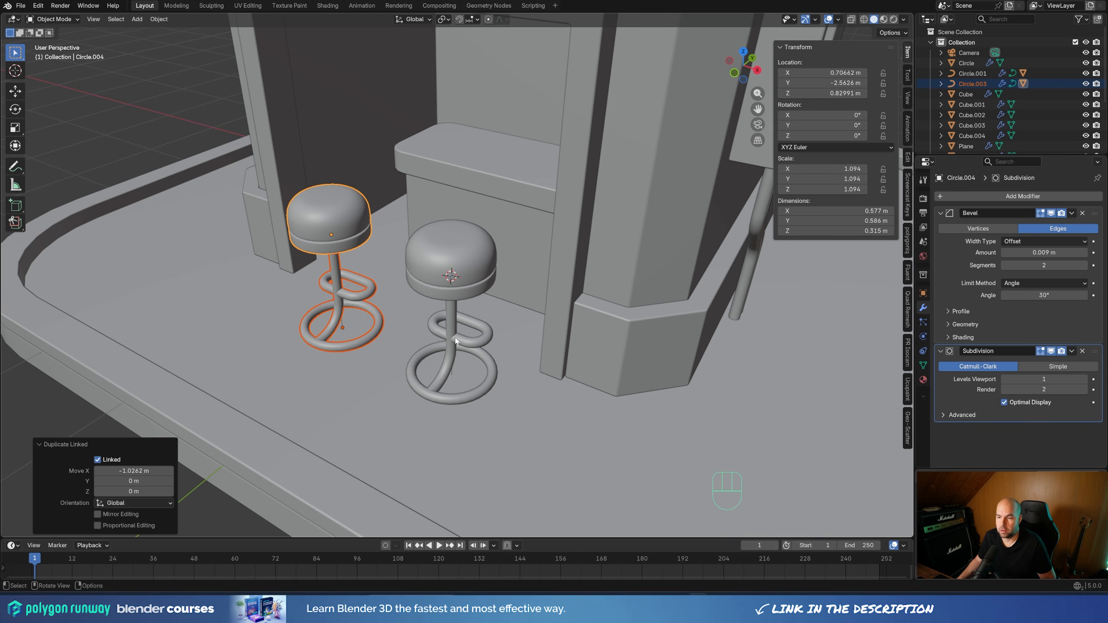
{"action": "left_click", "coordinate": [455, 341]}
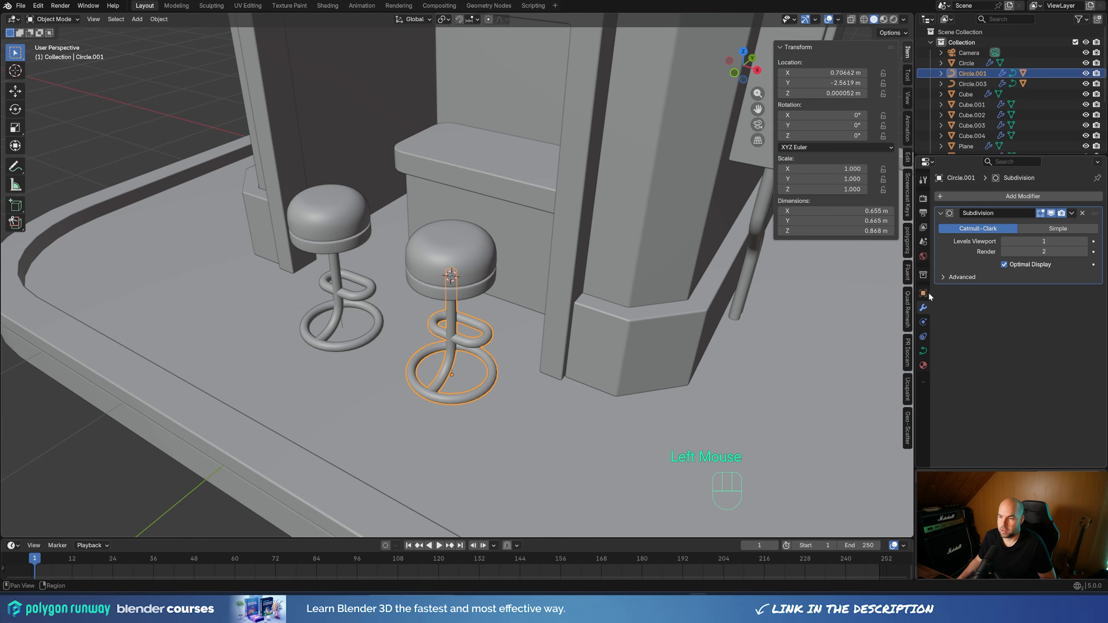
{"action": "left_click", "coordinate": [923, 350]}
{"action": "scroll", "coordinate": [976, 363], "scroll_direction": "down", "scroll_amount": 3}
{"action": "scroll", "coordinate": [976, 364], "scroll_direction": "down", "scroll_amount": 2}
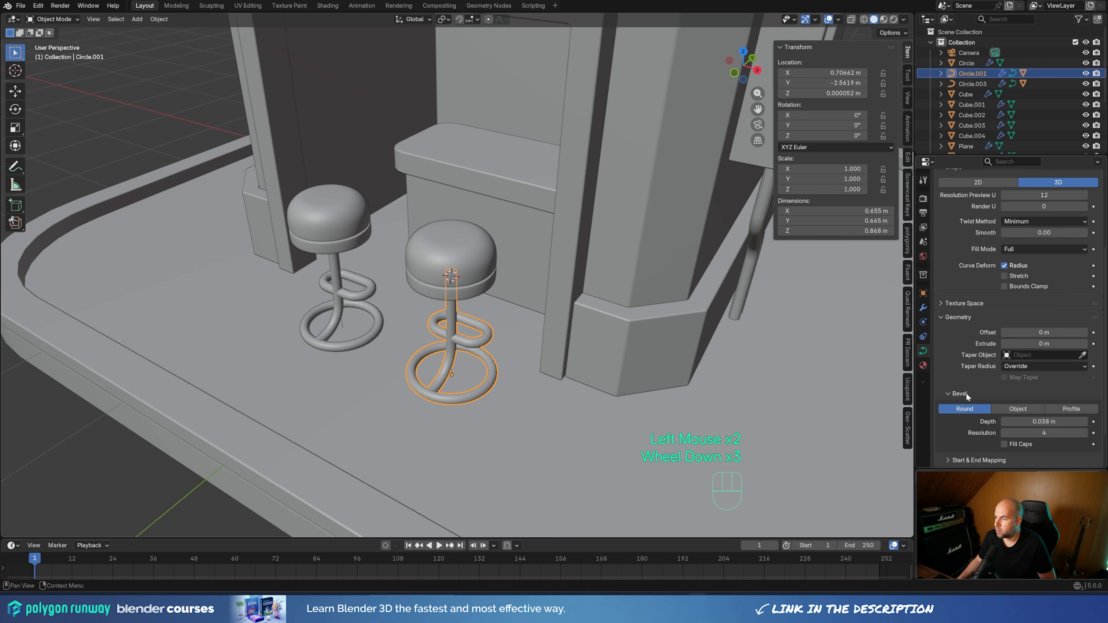
{"action": "mouse_move", "coordinate": [1042, 421]}
{"action": "left_mouse_down", "text": "shift"}
{"action": "mouse_move", "coordinate": [1020, 421]}
{"action": "mouse_move", "coordinate": [1043, 421]}
{"action": "left_mouse_up", "text": "shift"}
Rotate the original stool about 32.5° around the Z axis
{"action": "scroll", "coordinate": [513, 205], "scroll_direction": "down", "scroll_amount": 2}
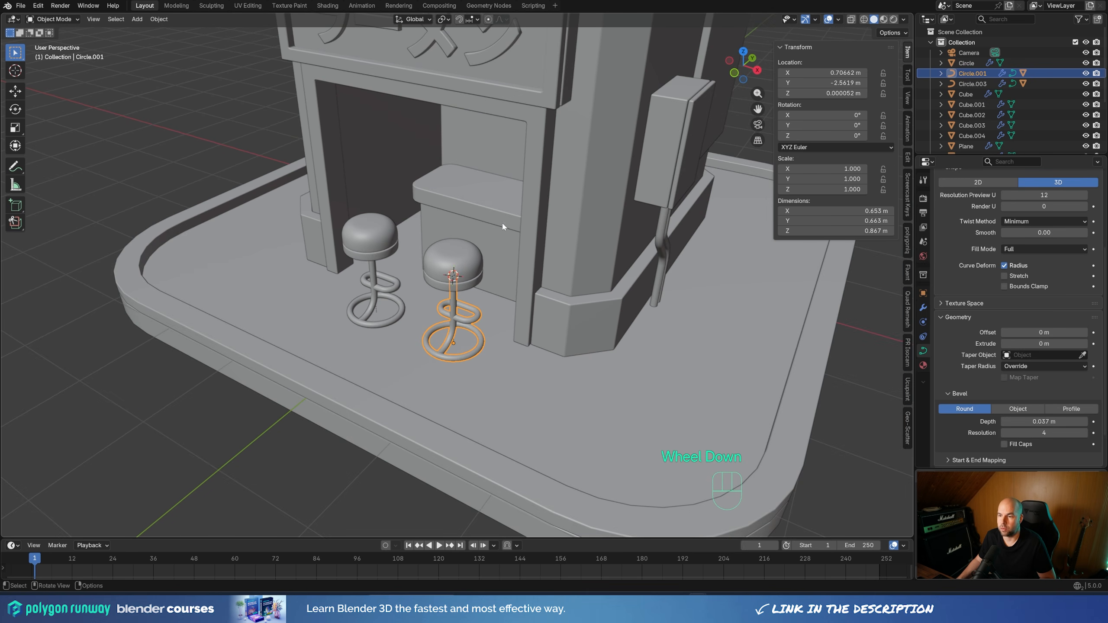
{"action": "middle_click_drag", "start_coordinate": [457, 335], "coordinate": [451, 343]}
{"action": "left_click", "coordinate": [452, 343]}
{"action": "key", "text": "r"}
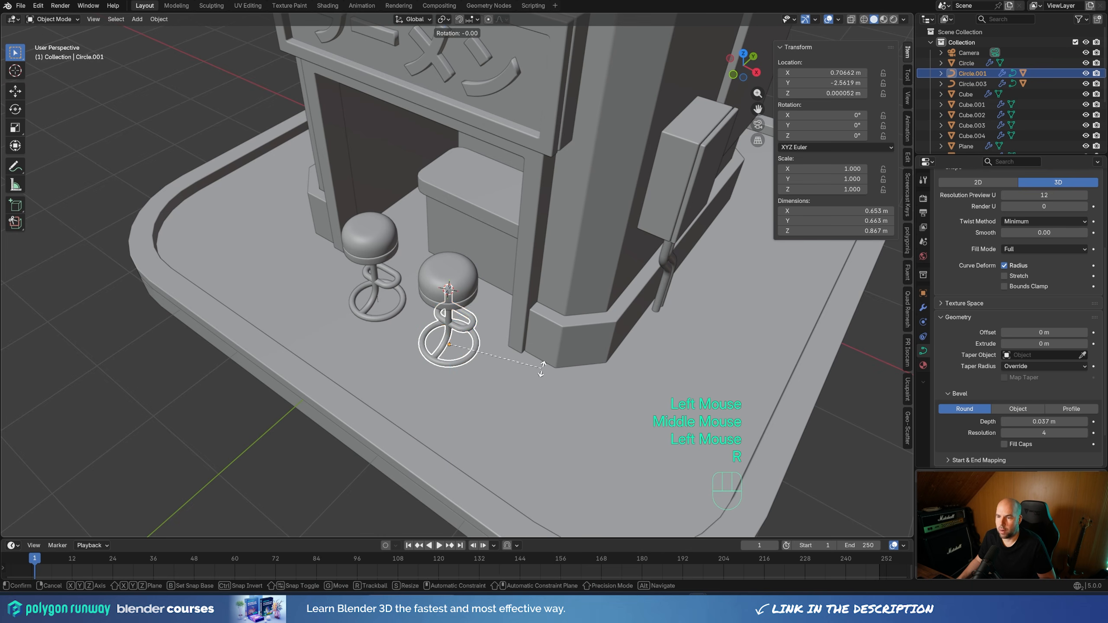
{"action": "key", "text": "z"}
{"action": "left_click", "coordinate": [548, 322]}
Move the rotated stool within the floor plane by about -0.013 m in X and 0.17 m in Y
{"action": "key", "text": "g"}
{"action": "key", "text": "shift+z"}
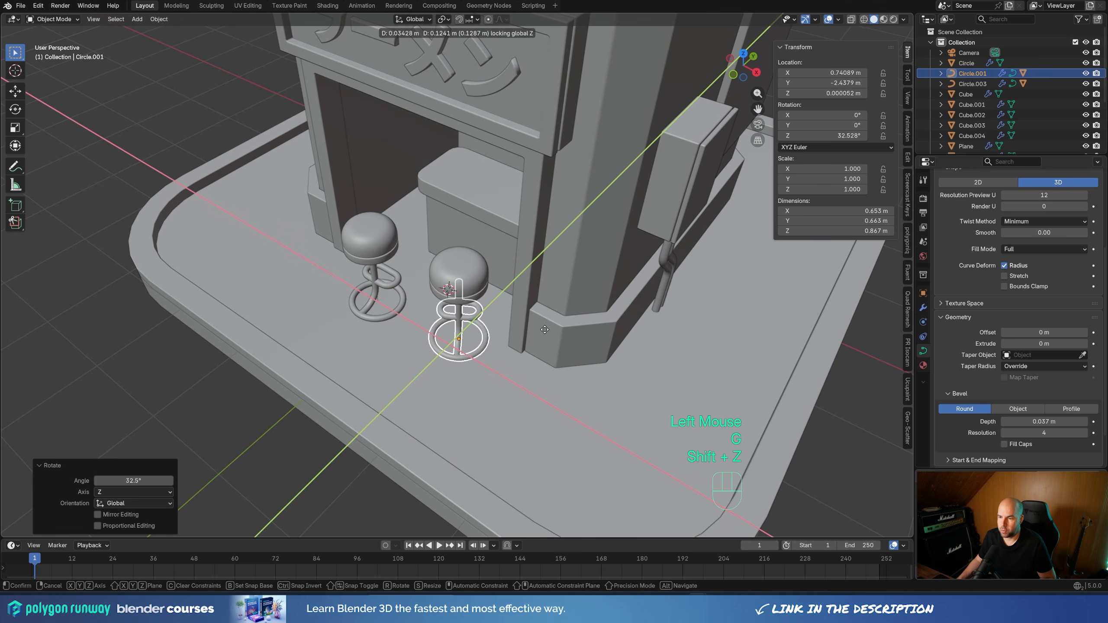
{"action": "key", "text": "shift+z"}
{"action": "key", "text": "shift+z"}
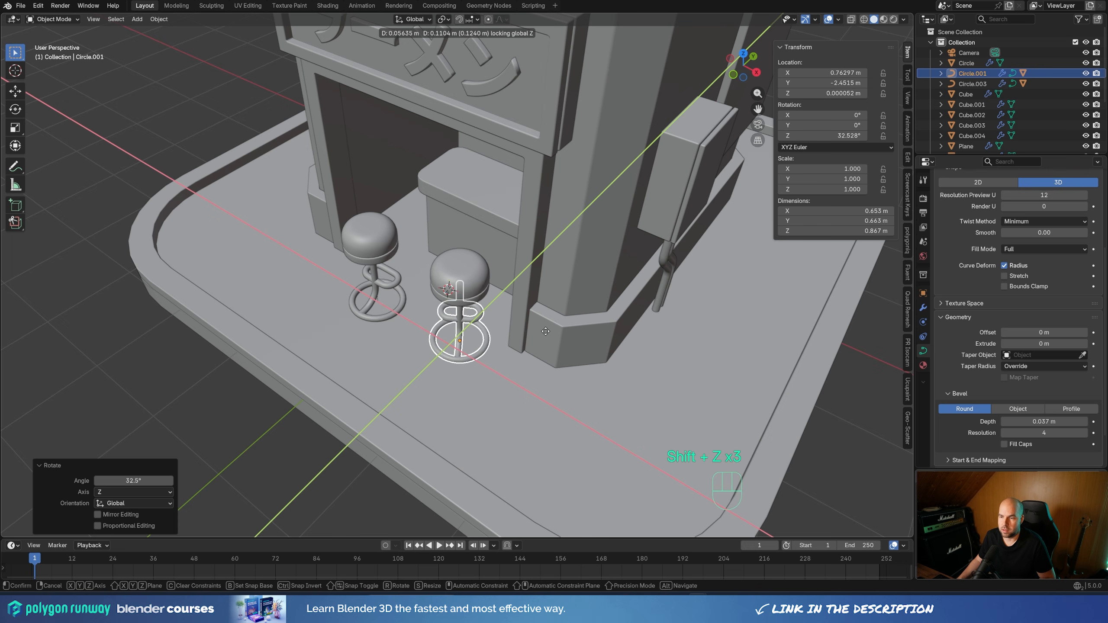
{"action": "left_click", "coordinate": [475, 315]}
{"action": "scroll", "coordinate": [509, 344], "scroll_direction": "down", "scroll_amount": 3}
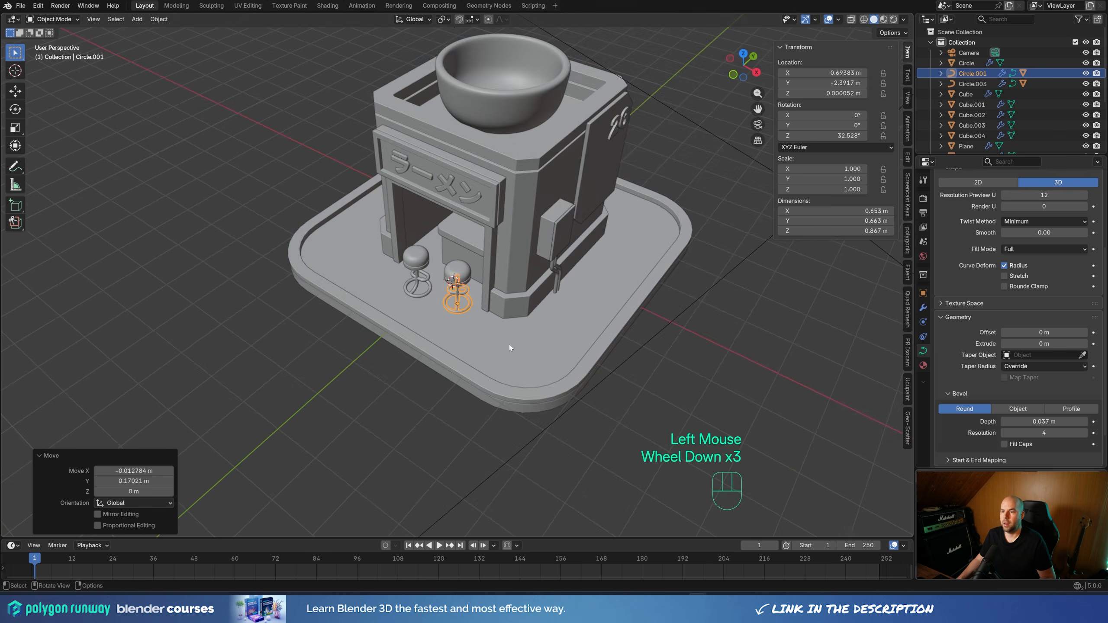
Open the counter base and countertop together in Edit Mode with X-ray enabled
{"action": "middle_click_drag", "start_coordinate": [509, 345], "coordinate": [503, 283]}
{"action": "scroll", "coordinate": [418, 221], "scroll_direction": "up", "scroll_amount": 2}
{"action": "left_click", "coordinate": [420, 217]}
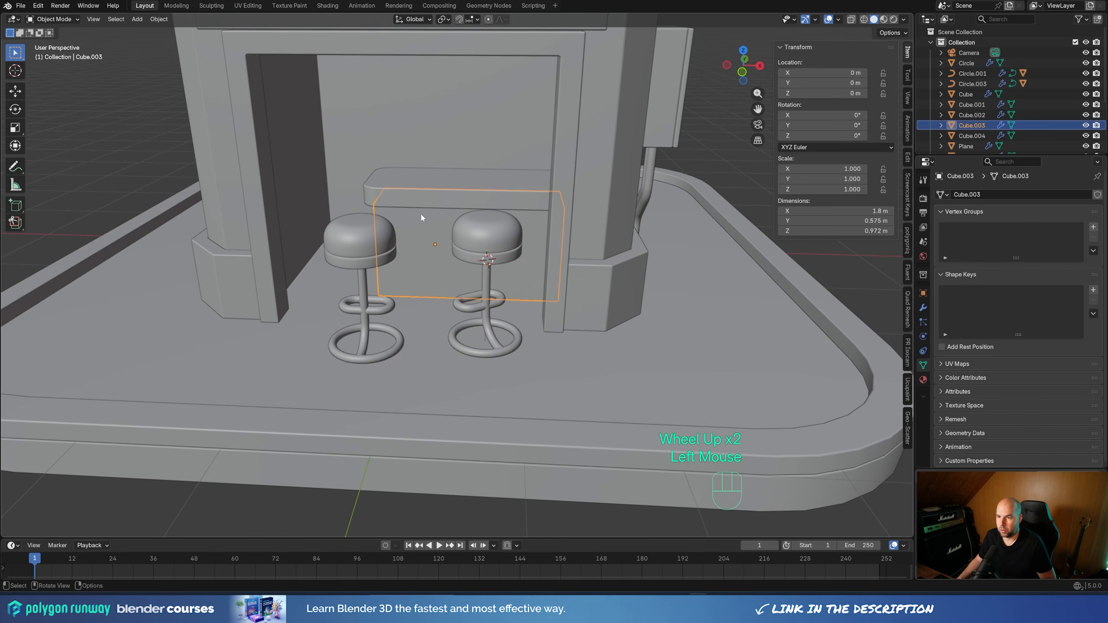
{"action": "left_click", "coordinate": [425, 195], "text": "shift"}
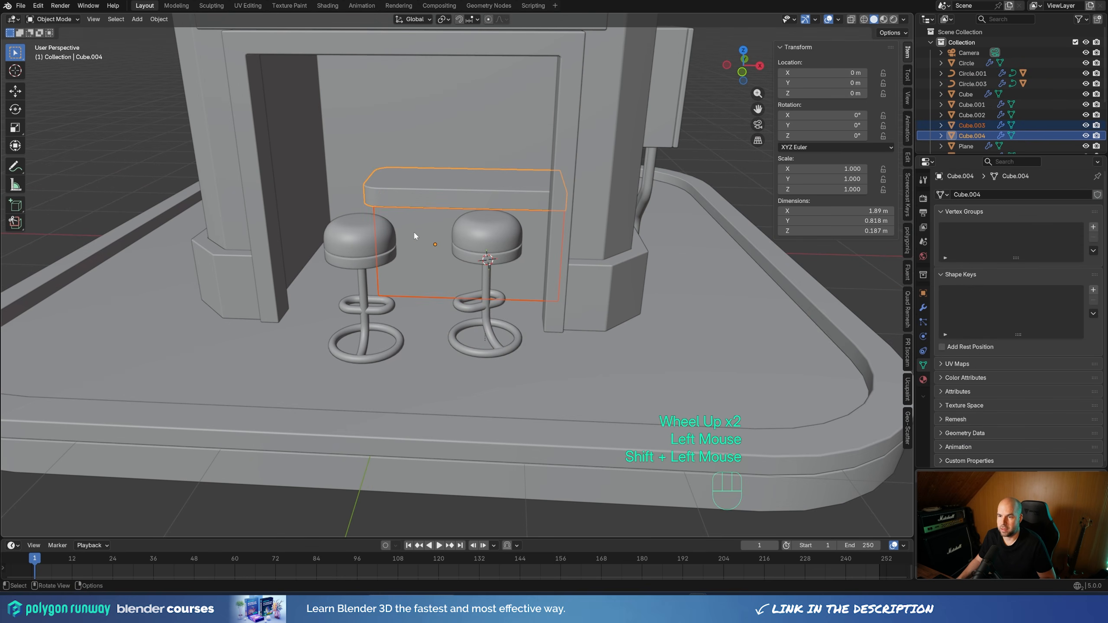
{"action": "middle_click_drag", "start_coordinate": [415, 236], "coordinate": [533, 240]}
{"action": "key", "text": "Tab"}
{"action": "left_click", "coordinate": [851, 19]}
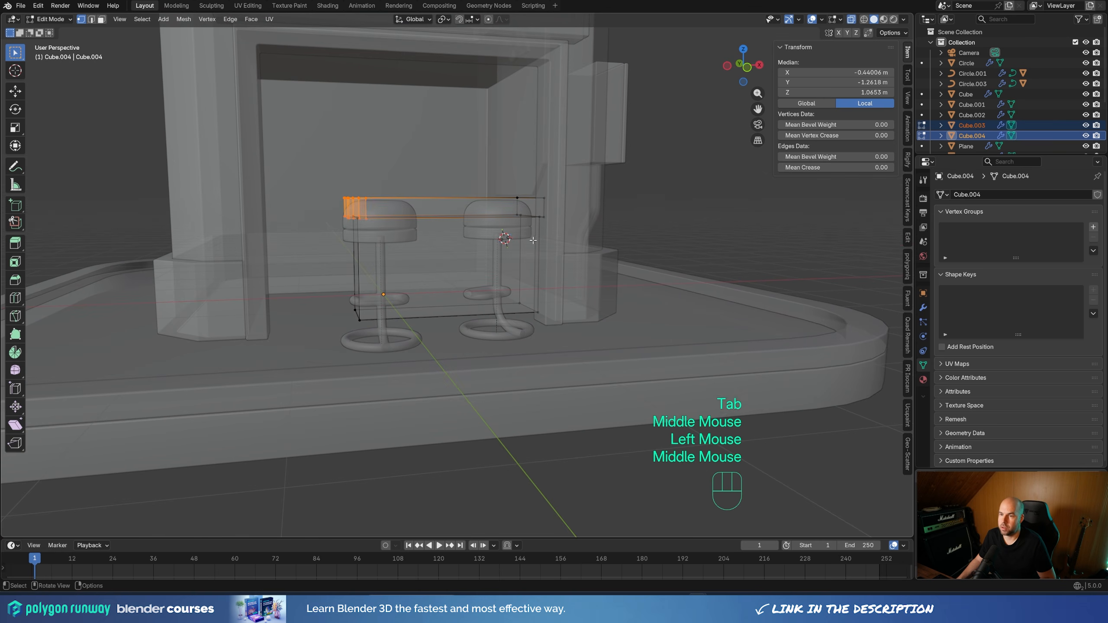
Raise the countertop and the base's upper vertices about 0.15 m along Z, and return to Object Mode
{"action": "left_click_drag", "start_coordinate": [289, 126], "coordinate": [701, 296]}
{"action": "key", "text": "g"}
{"action": "key", "text": "z"}
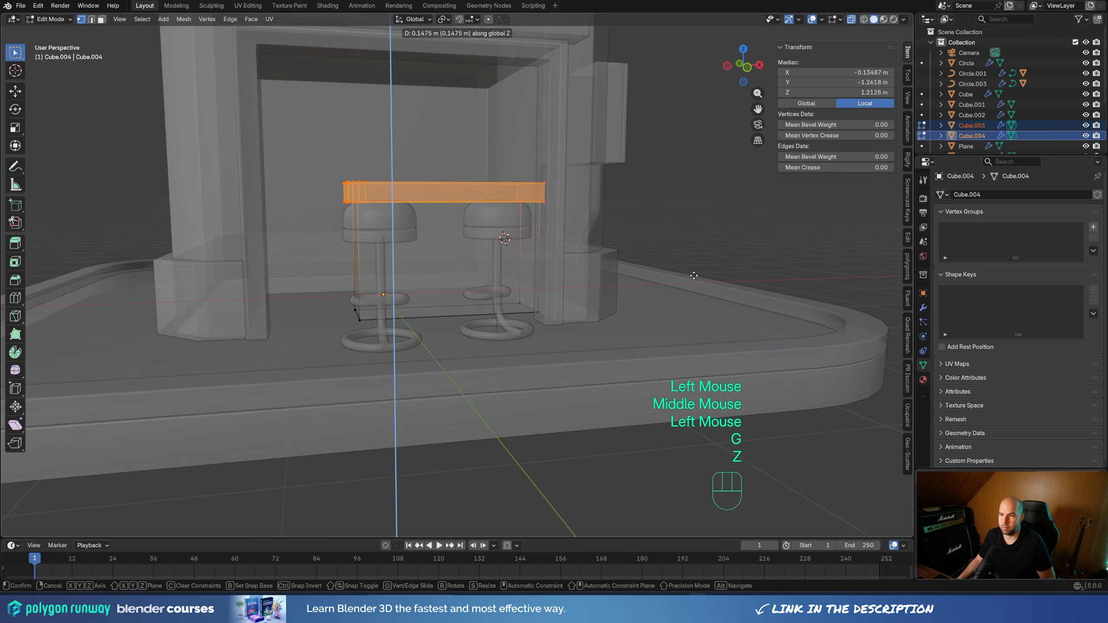
{"action": "left_click", "coordinate": [694, 273]}
{"action": "middle_click_drag", "start_coordinate": [693, 273], "coordinate": [487, 215]}
{"action": "key", "text": "Tab"}
Switch to the camera view and turn off X-ray
{"action": "scroll", "coordinate": [487, 215], "scroll_direction": "down", "scroll_amount": 3}
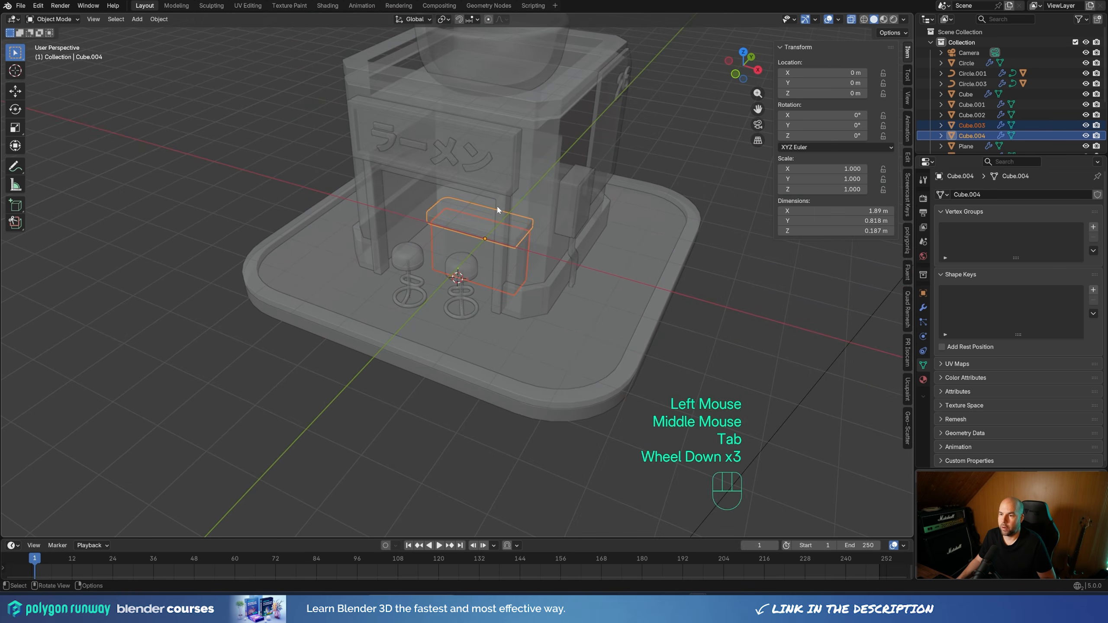
{"action": "key", "text": "KP_0"}
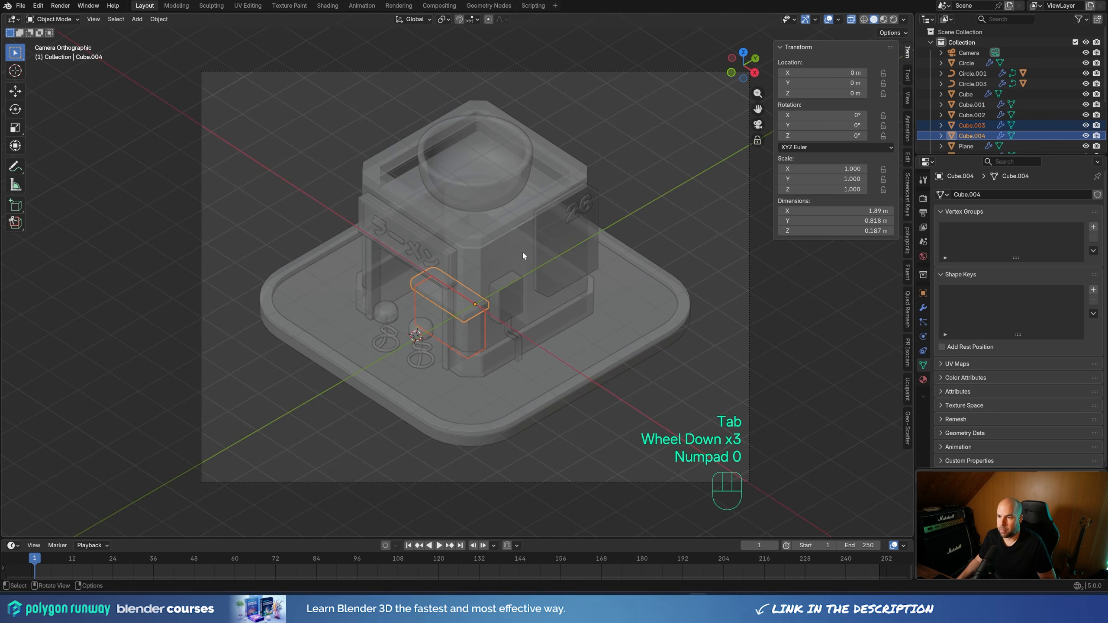
{"action": "key", "text": "z"}
{"action": "key", "text": "z"}
{"action": "left_click", "coordinate": [849, 19]}
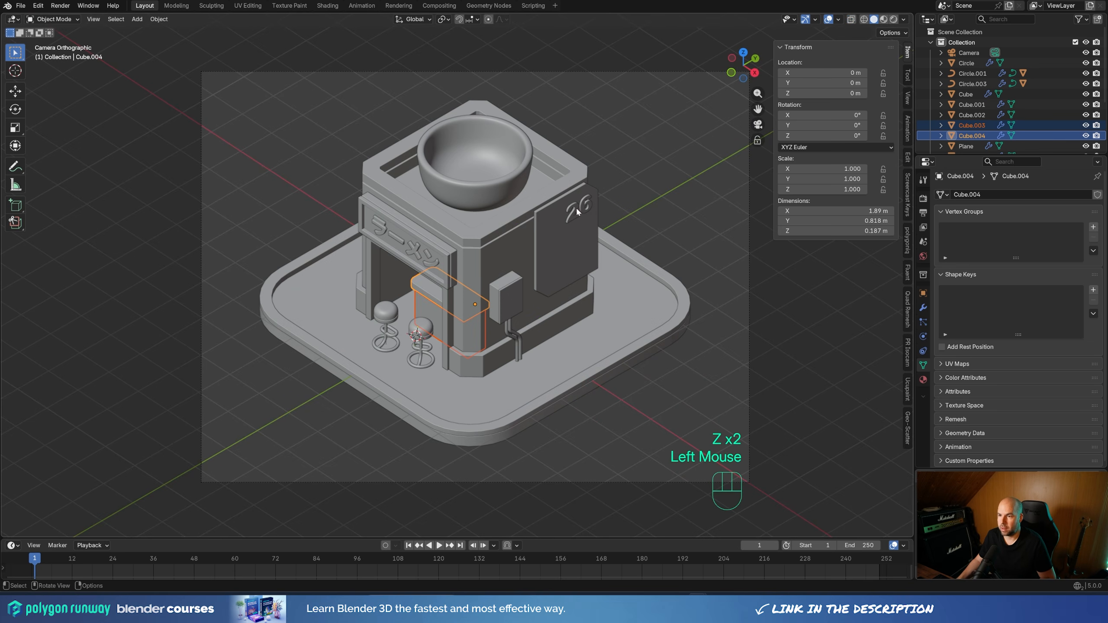
Set the curve bevel depth of the wall box's bent pipe to 0.053 m
{"action": "left_click", "coordinate": [516, 336]}
{"action": "scroll", "coordinate": [516, 336], "scroll_direction": "up", "scroll_amount": 2}
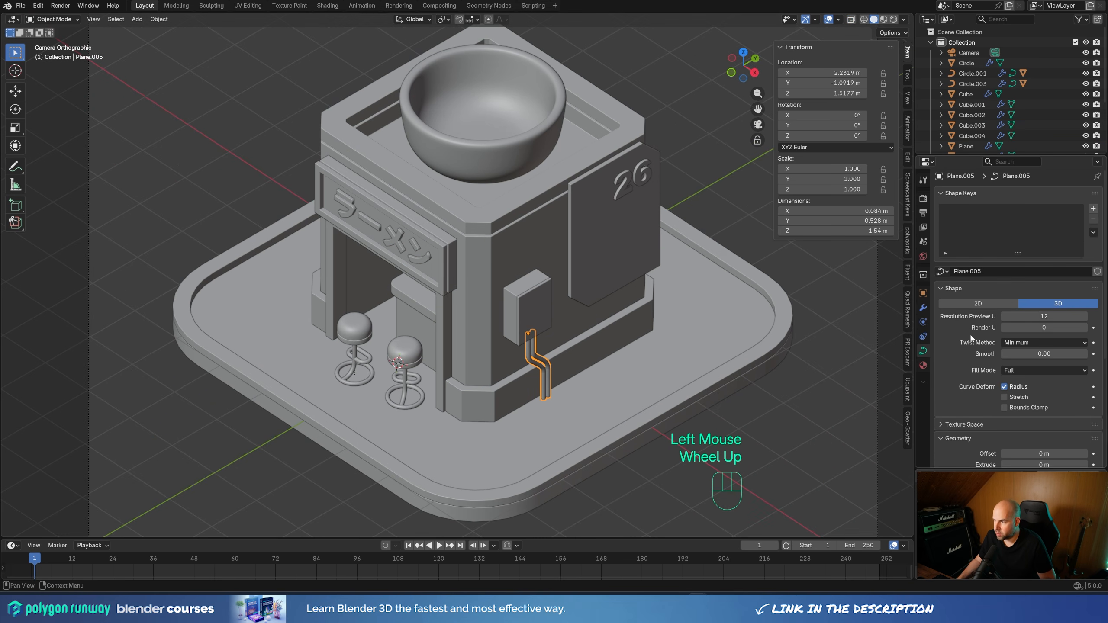
{"action": "scroll", "coordinate": [1024, 419], "scroll_direction": "down", "scroll_amount": 3}
{"action": "scroll", "coordinate": [1024, 419], "scroll_direction": "down", "scroll_amount": 1}
{"action": "left_click_drag", "start_coordinate": [1025, 420], "coordinate": [1039, 419], "text": "shift"}
{"action": "left_click", "coordinate": [732, 227]}
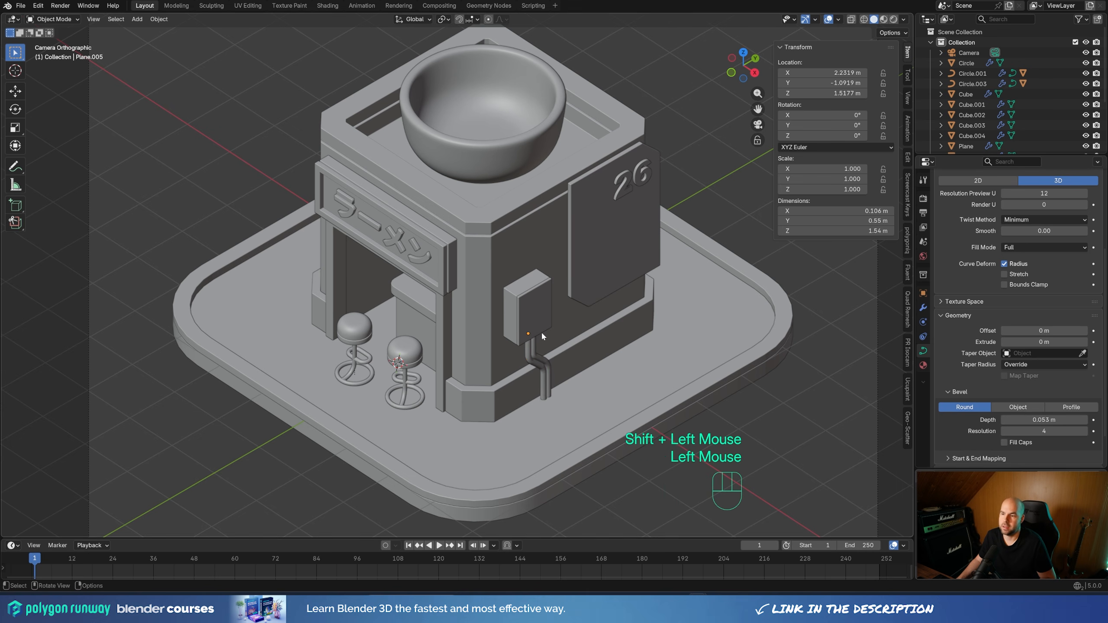
{"action": "scroll", "coordinate": [541, 335], "scroll_direction": "down", "scroll_amount": 1}
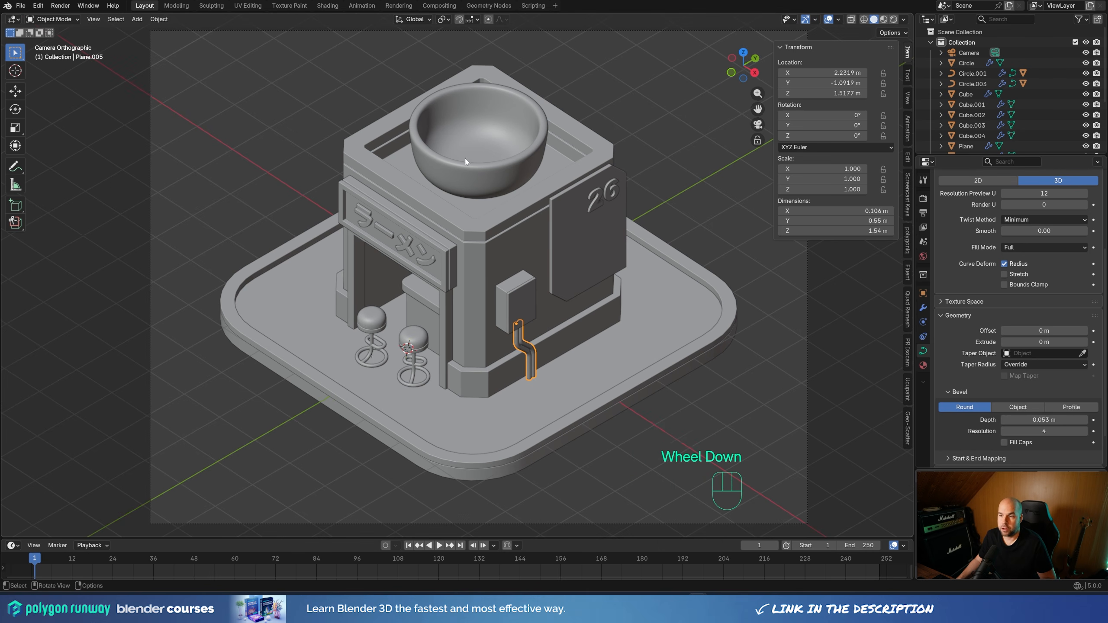
Snap the 3D cursor to the roof bowl's origin
{"action": "middle_click_drag", "start_coordinate": [496, 170], "coordinate": [493, 215], "text": "shift"}
{"action": "left_click", "coordinate": [494, 215]}
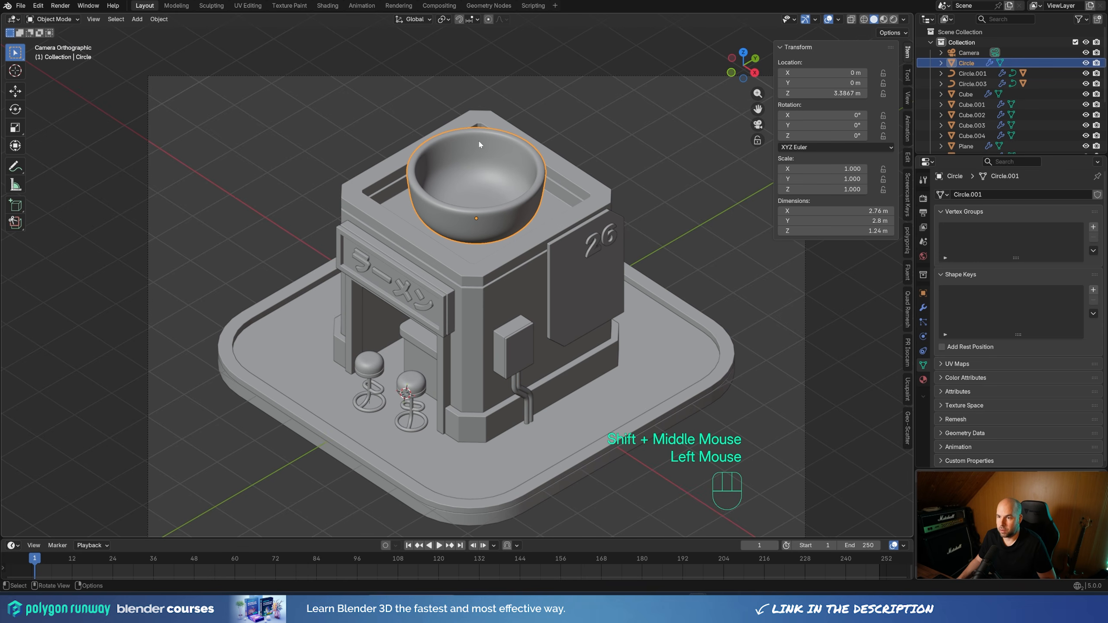
{"action": "key", "text": "shift+s"}
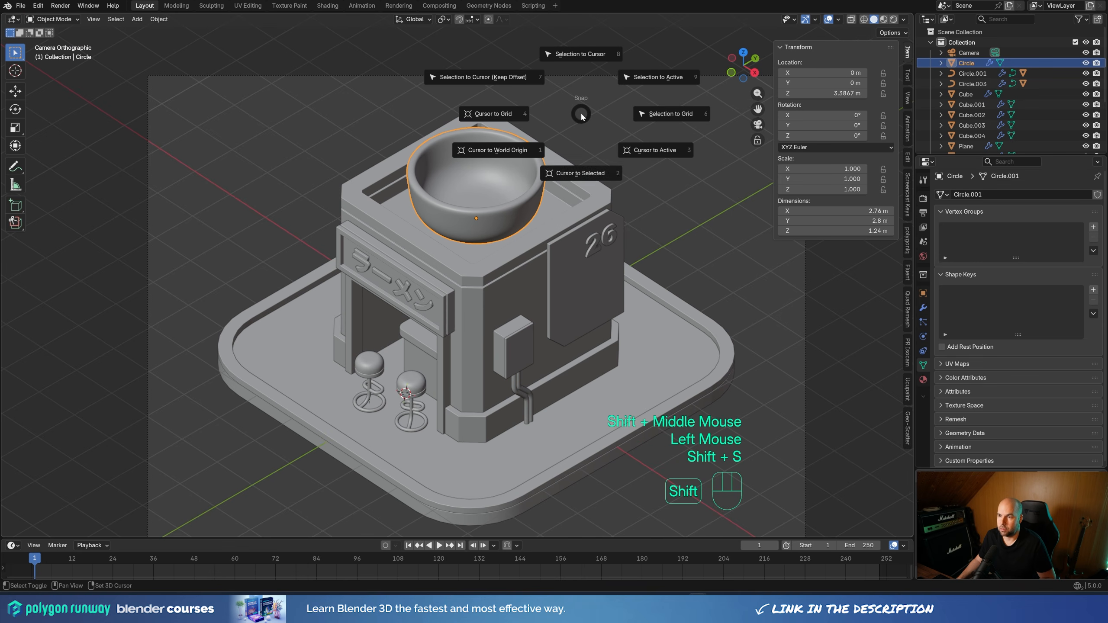
{"action": "left_click", "coordinate": [589, 173]}
Add a mesh circle with 18 vertices and a 1 m radius at the 3D cursor
{"action": "middle_click_drag", "start_coordinate": [499, 223], "coordinate": [515, 231]}
{"action": "scroll", "coordinate": [516, 230], "scroll_direction": "down", "scroll_amount": 3}
{"action": "key", "text": "shift+a"}
{"action": "mouse_move", "coordinate": [494, 151]}
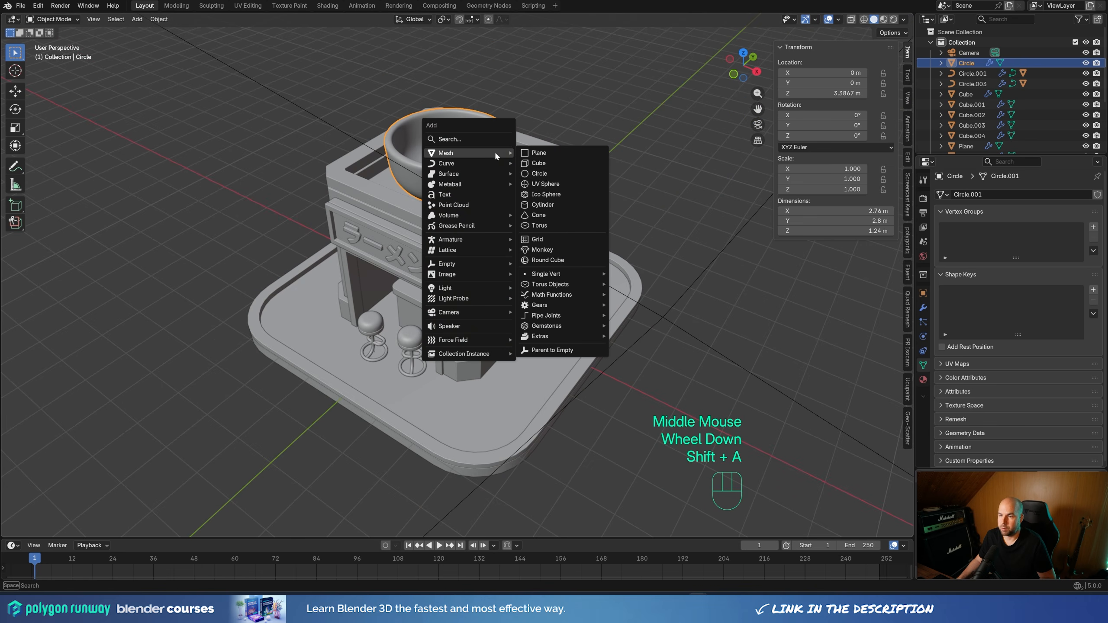
{"action": "left_click", "coordinate": [539, 173]}
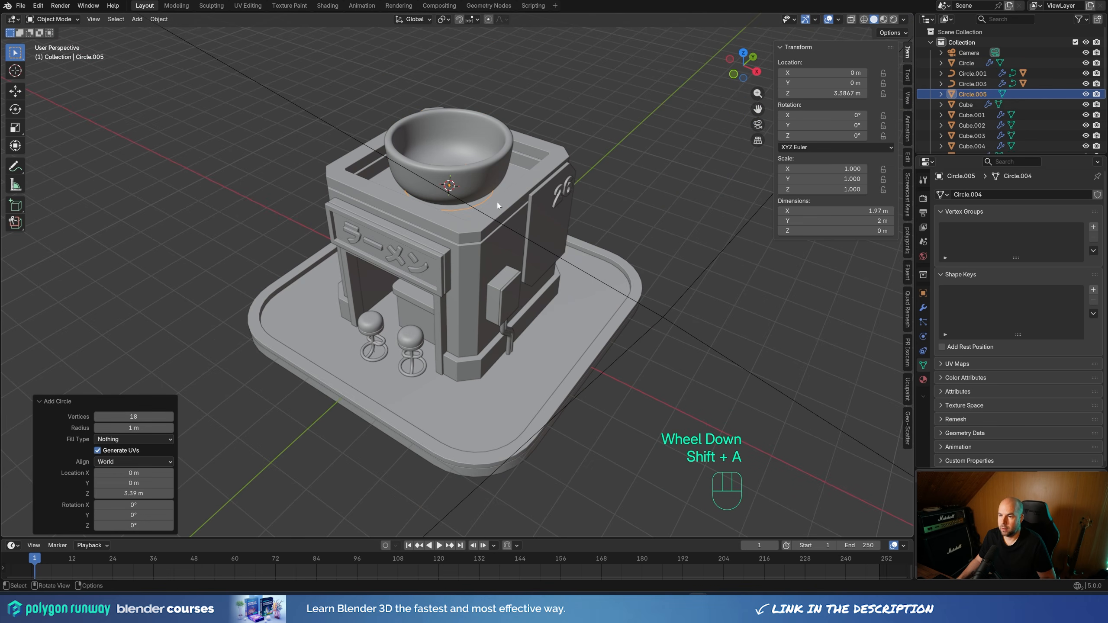
Raise the circle about 0.926 m along Z into the bowl and scale it up by about 1.22
{"action": "key", "text": "g"}
{"action": "key", "text": "z"}
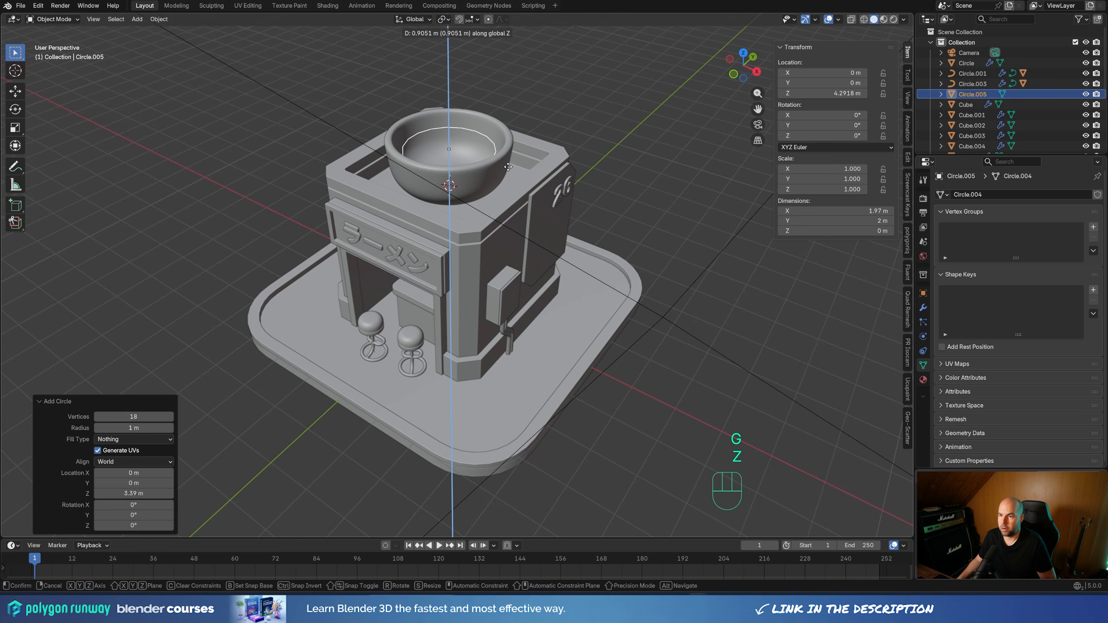
{"action": "left_click", "coordinate": [509, 169]}
{"action": "key", "text": "s"}
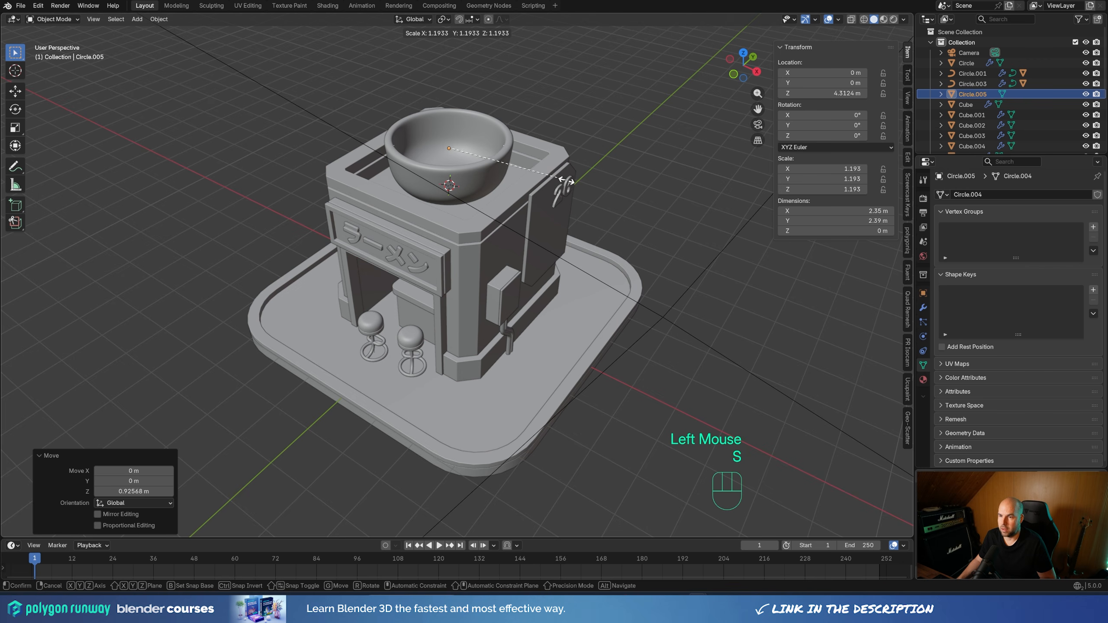
{"action": "left_click", "coordinate": [545, 190]}
Fill the circle with a face as the soup surface in the bowl, and return to Object Mode
{"action": "key", "text": "Tab"}
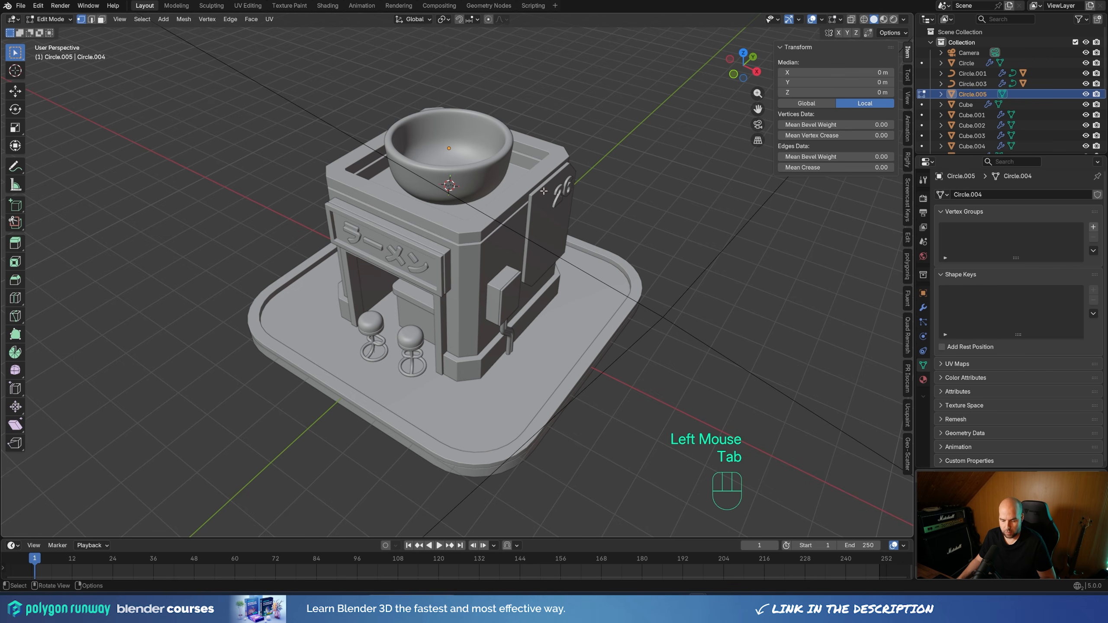
{"action": "key", "text": "f"}
{"action": "middle_click_drag", "start_coordinate": [566, 165], "coordinate": [462, 260]}
{"action": "scroll", "coordinate": [463, 260], "scroll_direction": "up", "scroll_amount": 2}
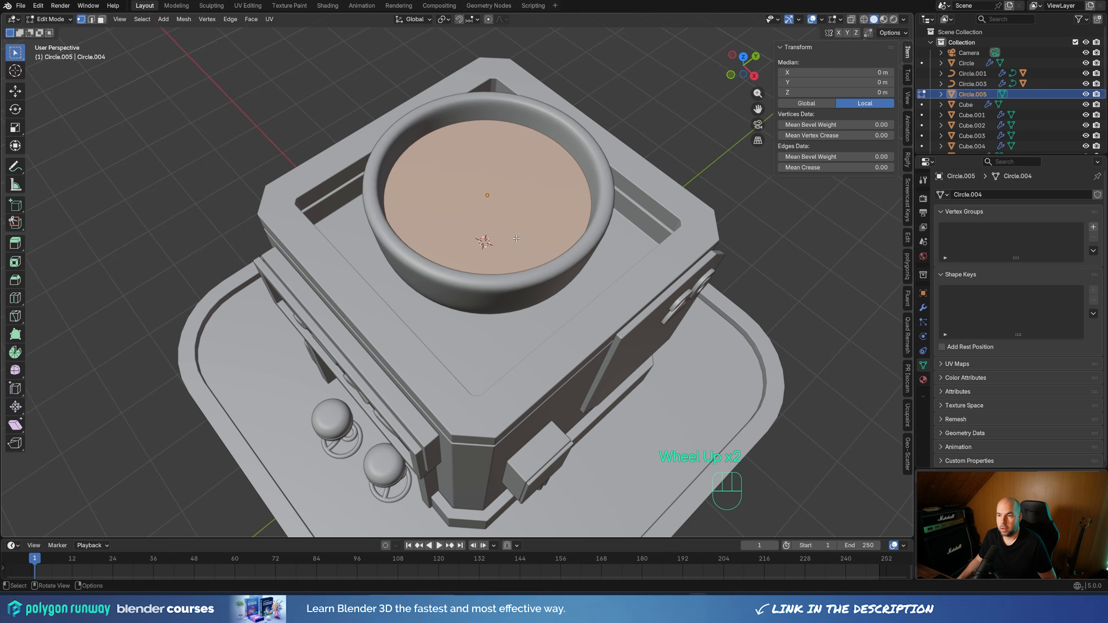
{"action": "key", "text": "Tab"}
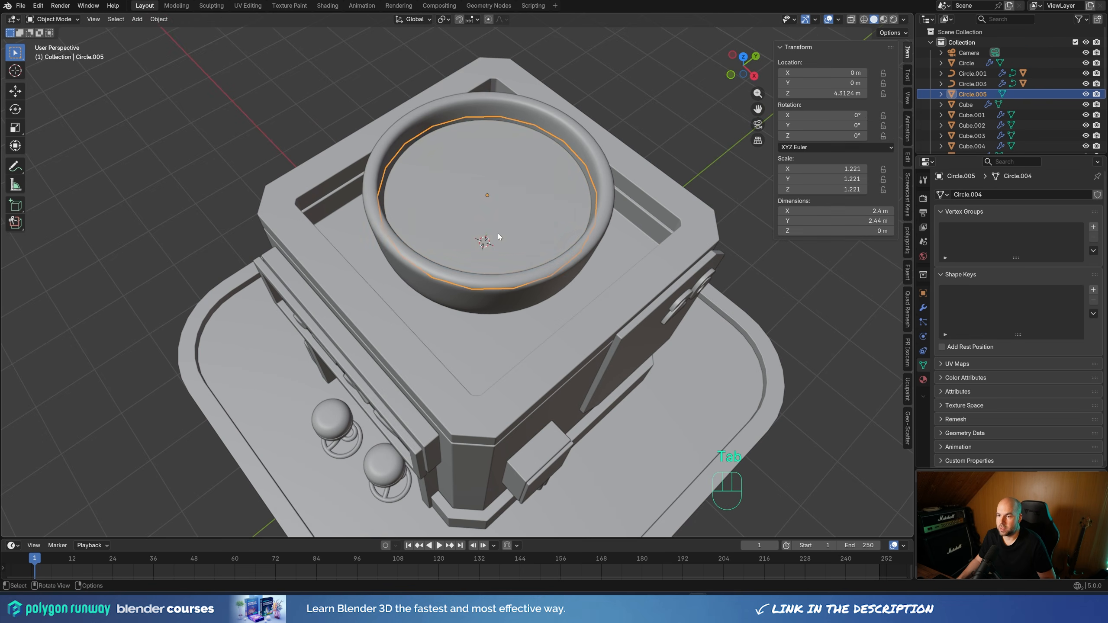
Move the camera away from the shop by about 10.36 m along its local Z axis
{"action": "key", "text": "KP_7"}
{"action": "scroll", "coordinate": [463, 279], "scroll_direction": "up", "scroll_amount": 2}
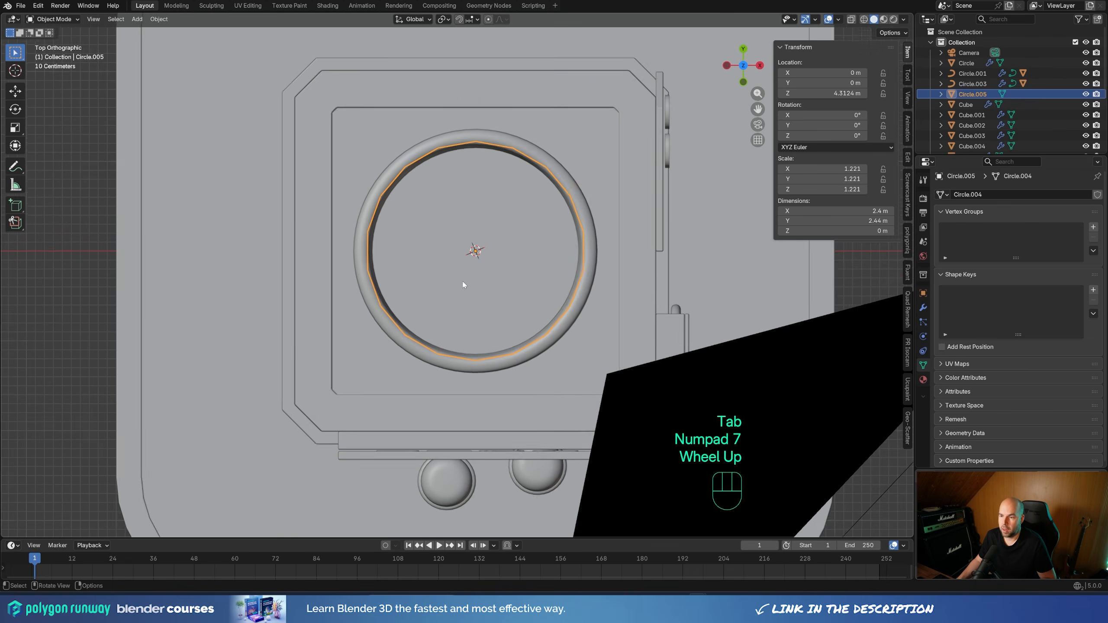
{"action": "scroll", "coordinate": [507, 262], "scroll_direction": "down", "scroll_amount": 2}
{"action": "left_click", "coordinate": [605, 340]}
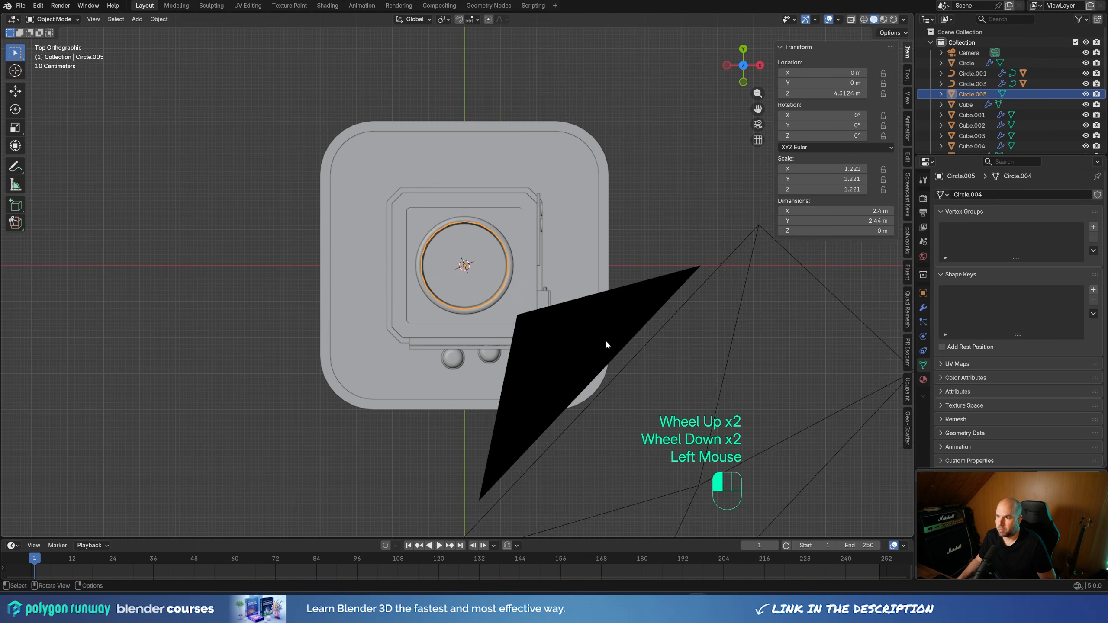
{"action": "scroll", "coordinate": [605, 340], "scroll_direction": "down", "scroll_amount": 2}
{"action": "middle_click_drag", "start_coordinate": [605, 339], "coordinate": [524, 300]}
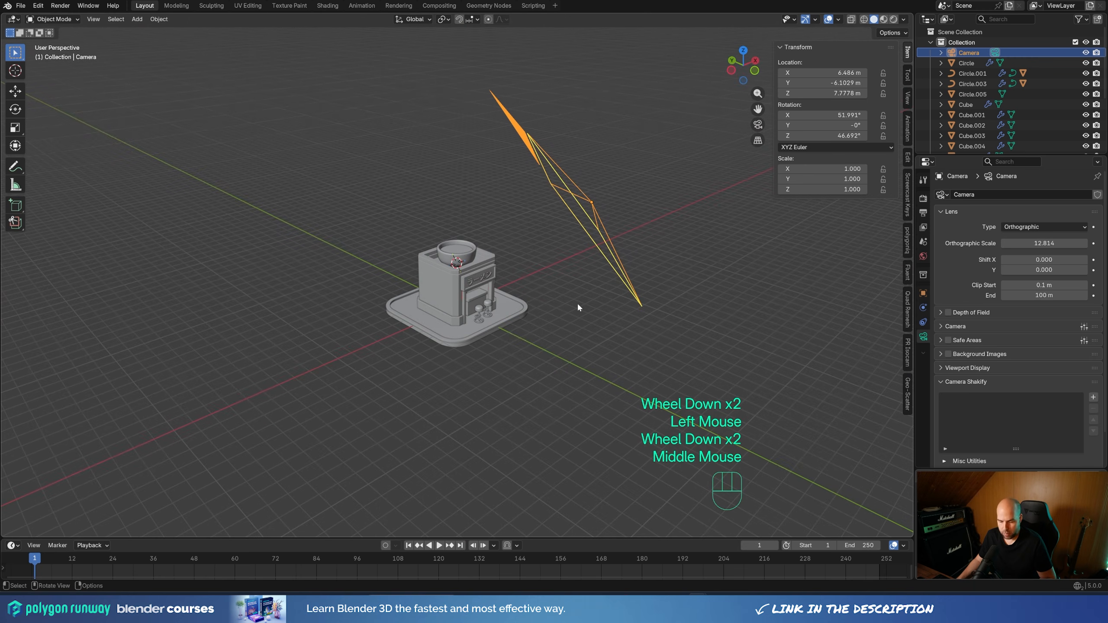
{"action": "key", "text": "g"}
{"action": "key", "text": "z"}
{"action": "key", "text": "z"}
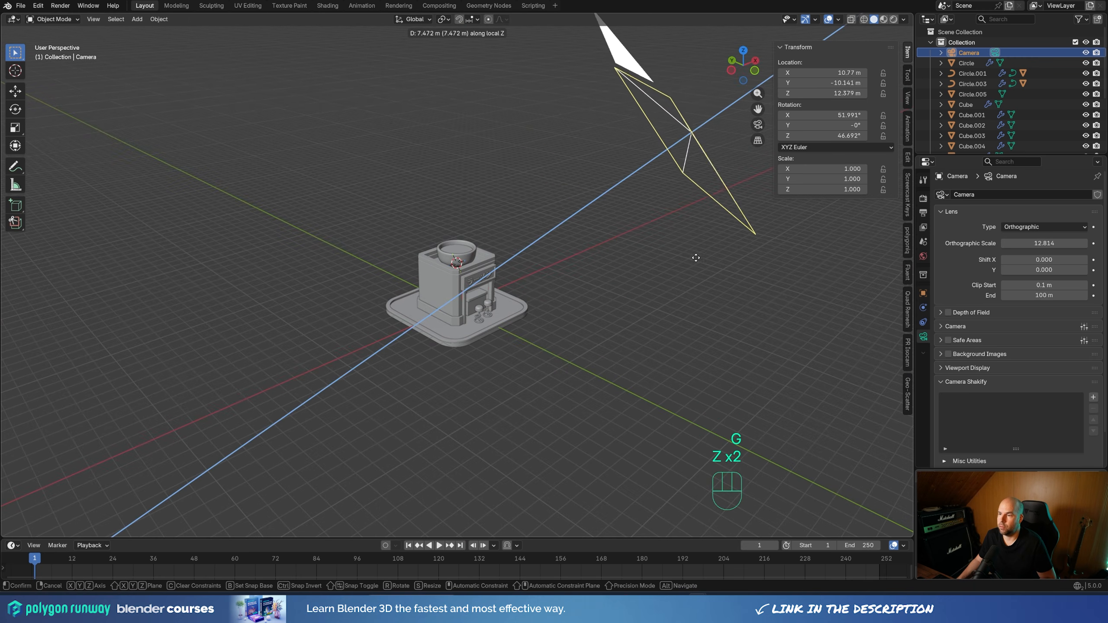
{"action": "left_click", "coordinate": [741, 235]}
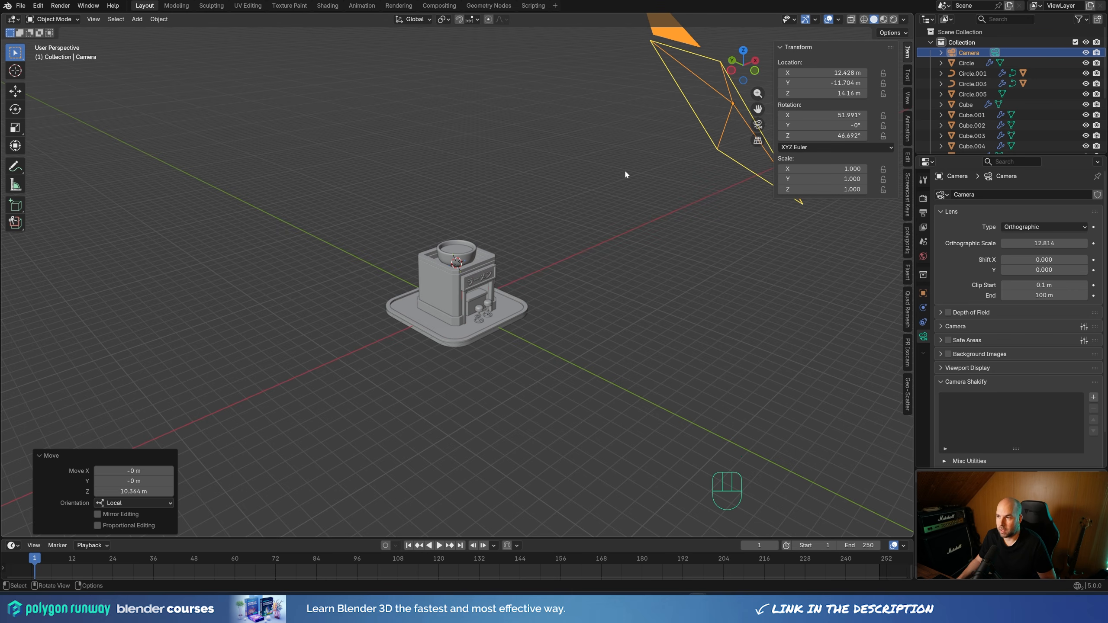
Add a 2 m mesh plane at the 3D cursor in the bowl, working from the top view
{"action": "key", "text": "KP_7"}
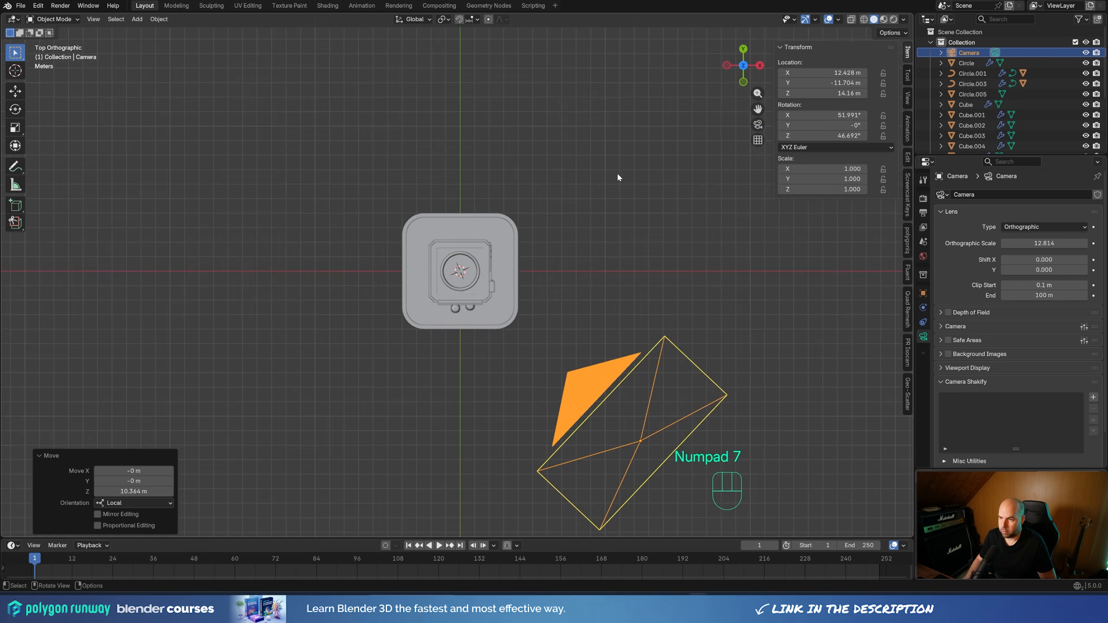
{"action": "scroll", "coordinate": [484, 277], "scroll_direction": "up", "scroll_amount": 4}
{"action": "scroll", "coordinate": [484, 277], "scroll_direction": "up", "scroll_amount": 1}
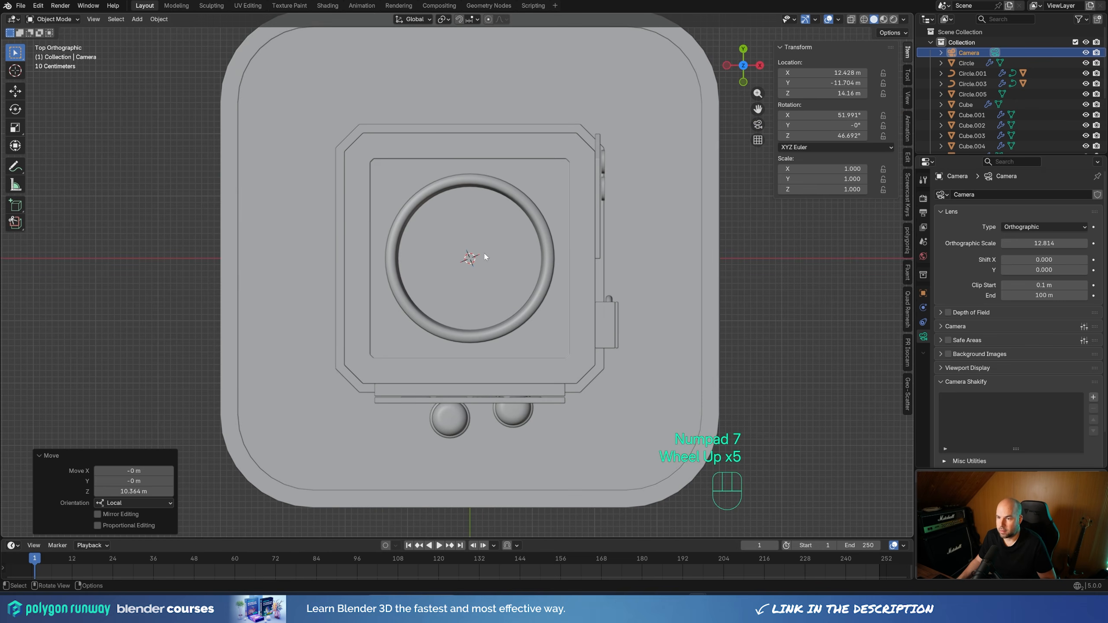
{"action": "key", "text": "shift+a"}
{"action": "mouse_move", "coordinate": [483, 262]}
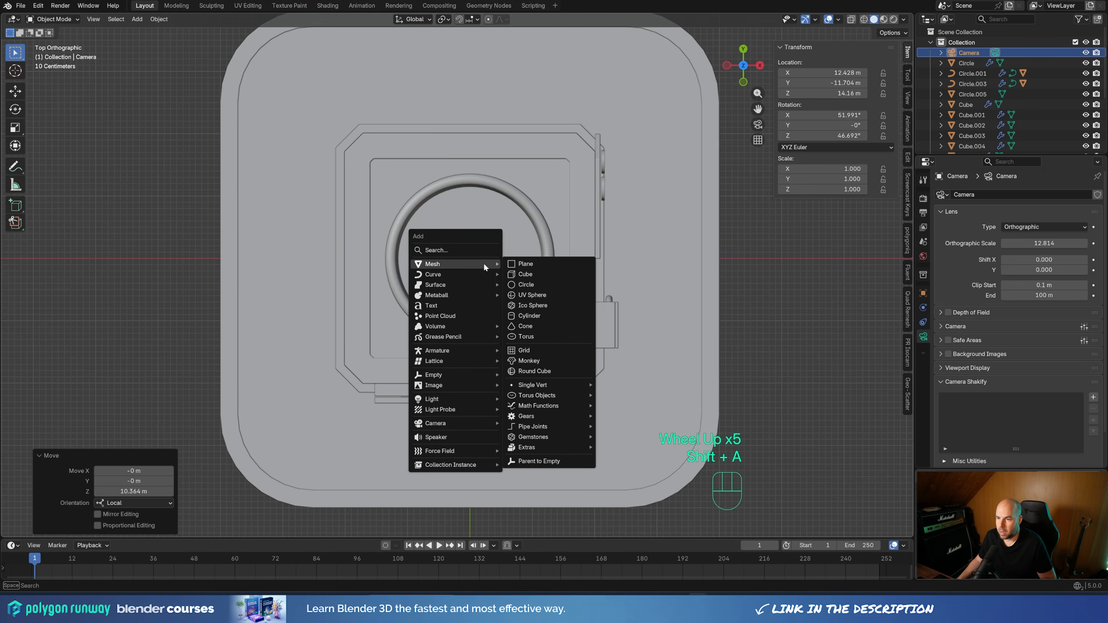
{"action": "left_click", "coordinate": [540, 263]}
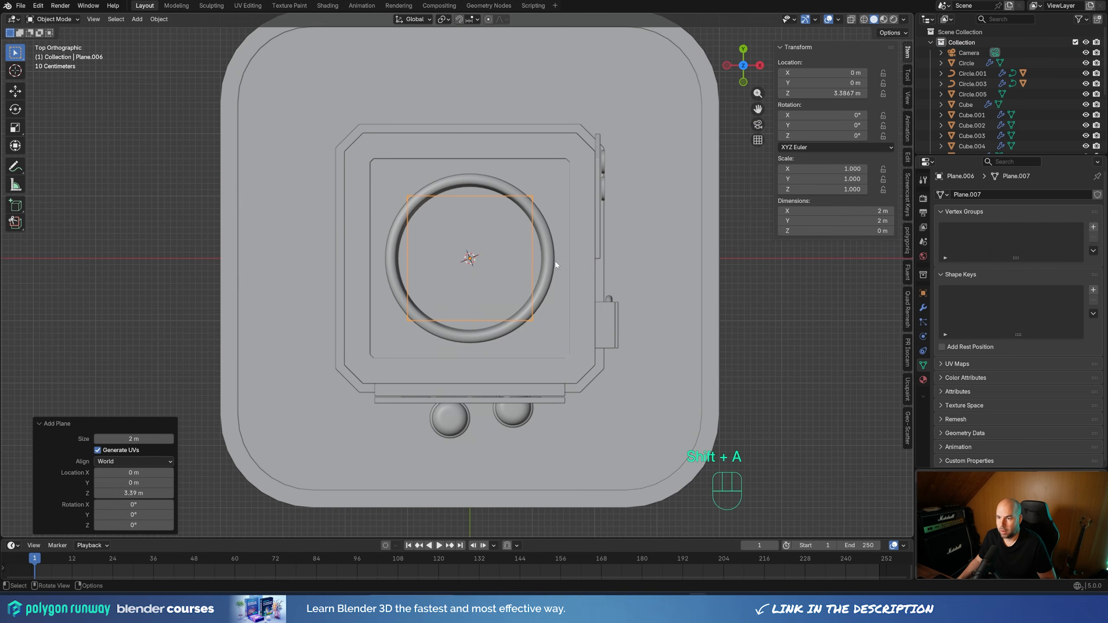
Merge the plane's vertices at center into a single vertex in Edit Mode and turn on X-ray
{"action": "key", "text": "Tab"}
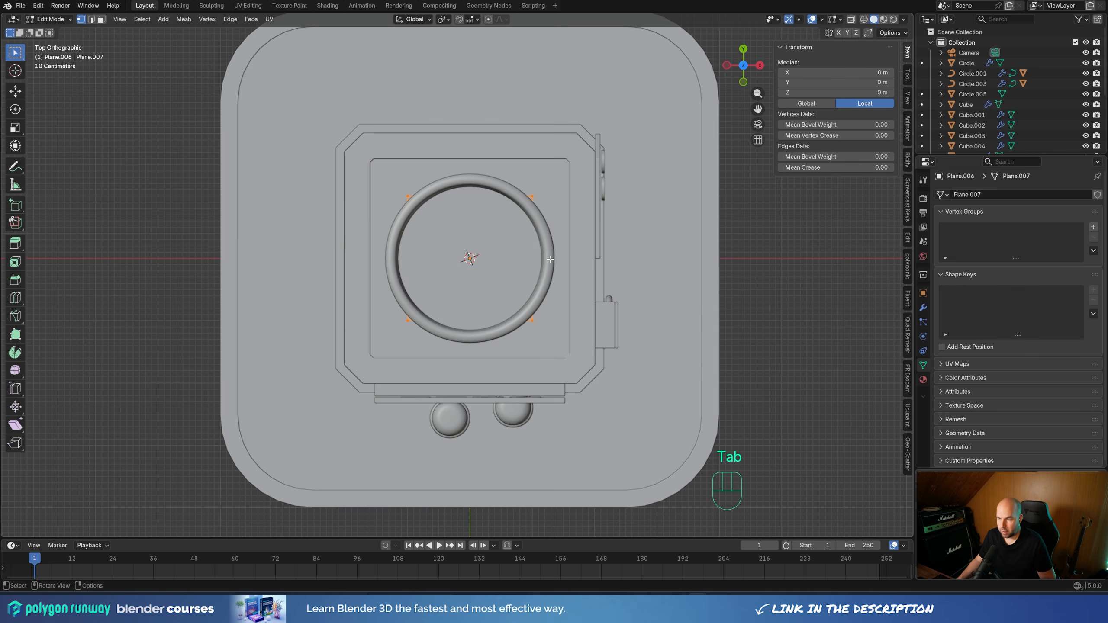
{"action": "key", "text": "m"}
{"action": "left_click", "coordinate": [548, 221]}
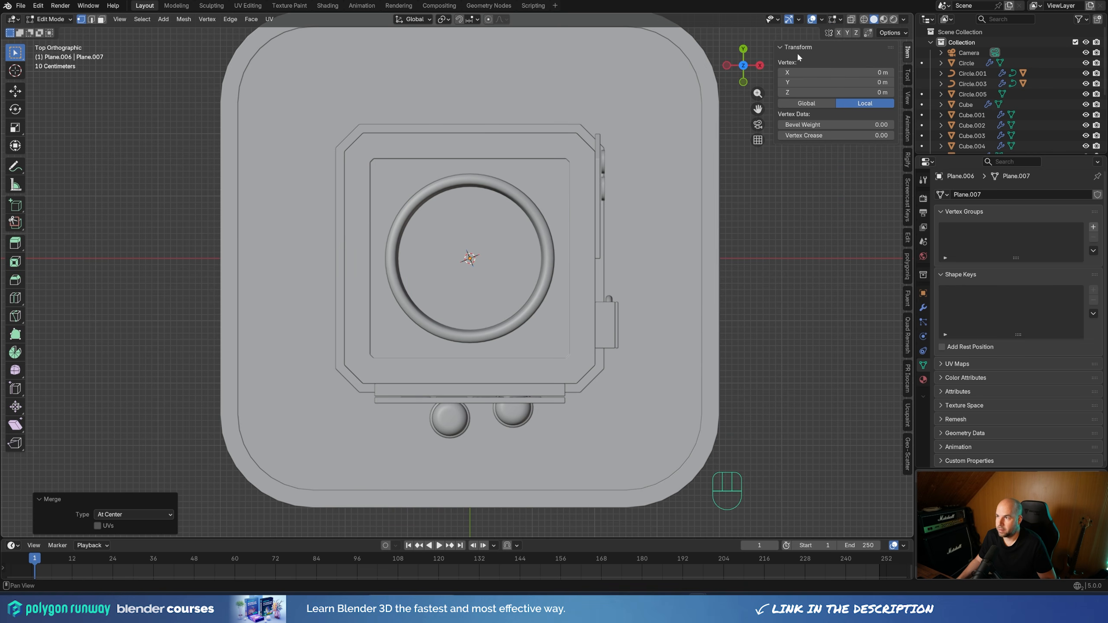
{"action": "left_click", "coordinate": [851, 20]}
Extrude the center vertex into a winding S-shaped noodle path of ten segments inside the bowl, and nudge its end vertex
{"action": "scroll", "coordinate": [466, 309], "scroll_direction": "up", "scroll_amount": 2}
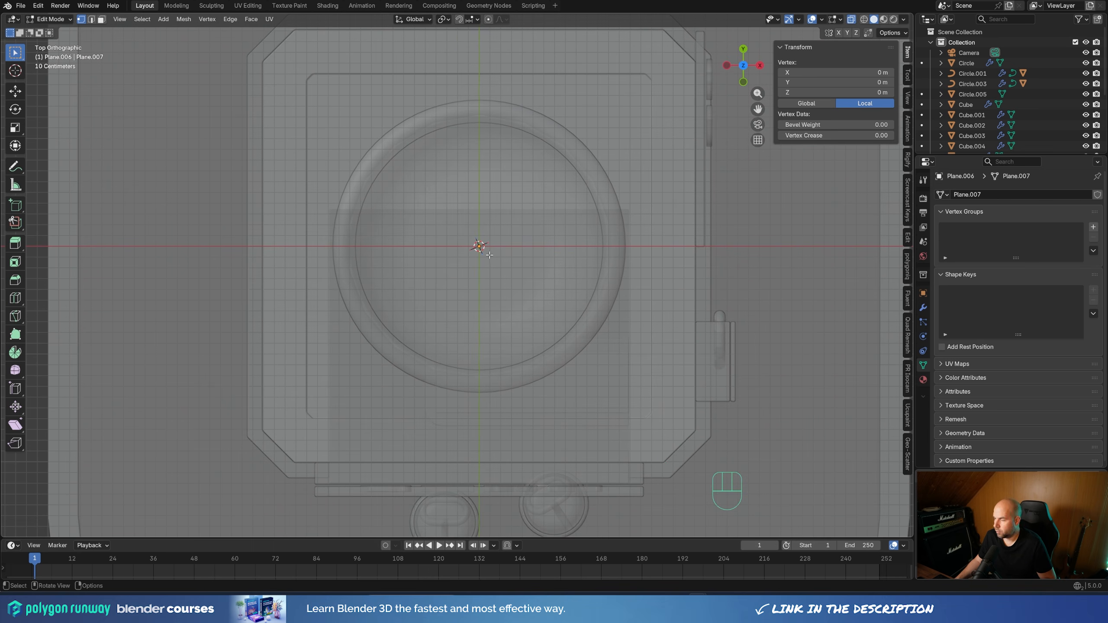
{"action": "key", "text": "e"}
{"action": "left_click", "coordinate": [516, 231]}
{"action": "key", "text": "e"}
{"action": "left_click", "coordinate": [545, 226]}
{"action": "key", "text": "e"}
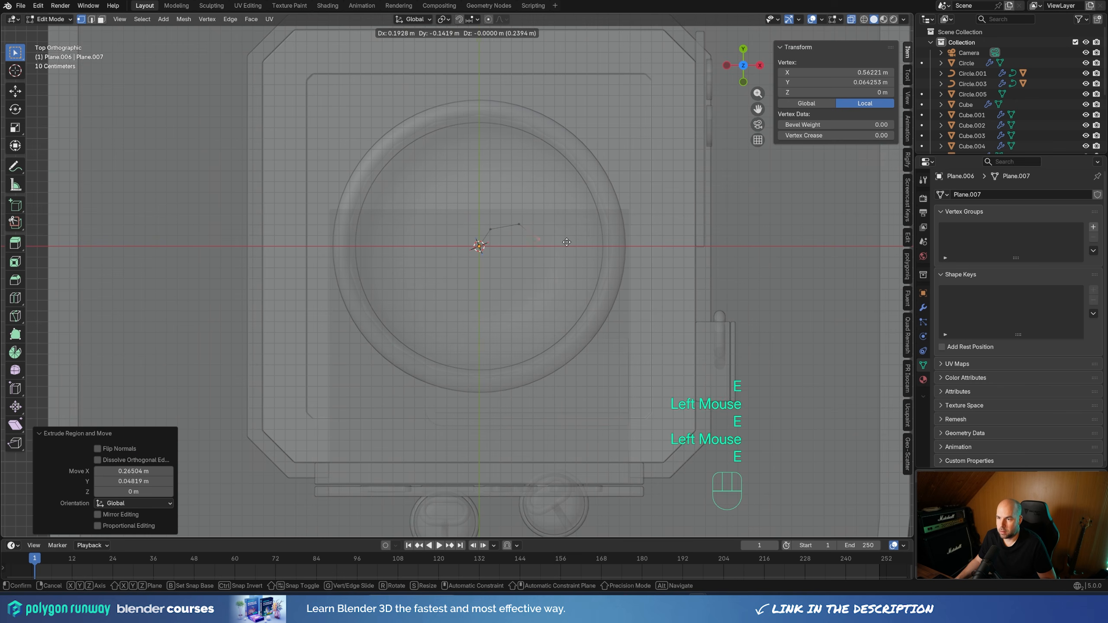
{"action": "left_click", "coordinate": [570, 246]}
{"action": "key", "text": "e"}
{"action": "left_click", "coordinate": [561, 274]}
{"action": "key", "text": "e"}
{"action": "left_click", "coordinate": [542, 289]}
{"action": "key", "text": "e"}
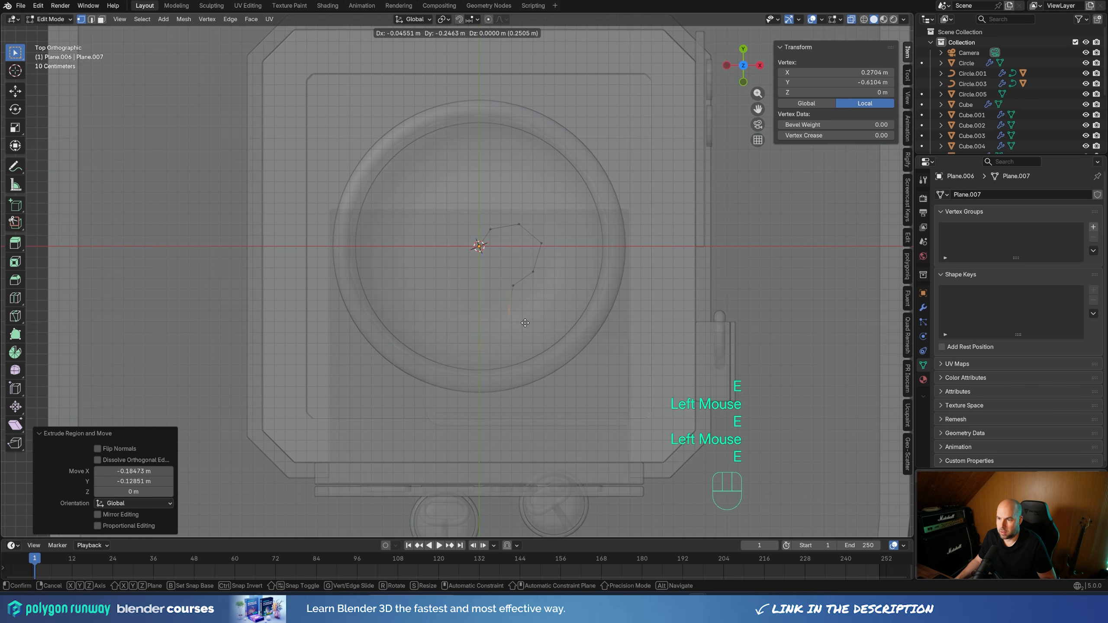
{"action": "left_click", "coordinate": [525, 324]}
{"action": "key", "text": "e"}
{"action": "left_click", "coordinate": [540, 348]}
{"action": "key", "text": "e"}
{"action": "left_click", "coordinate": [580, 344]}
{"action": "key", "text": "e"}
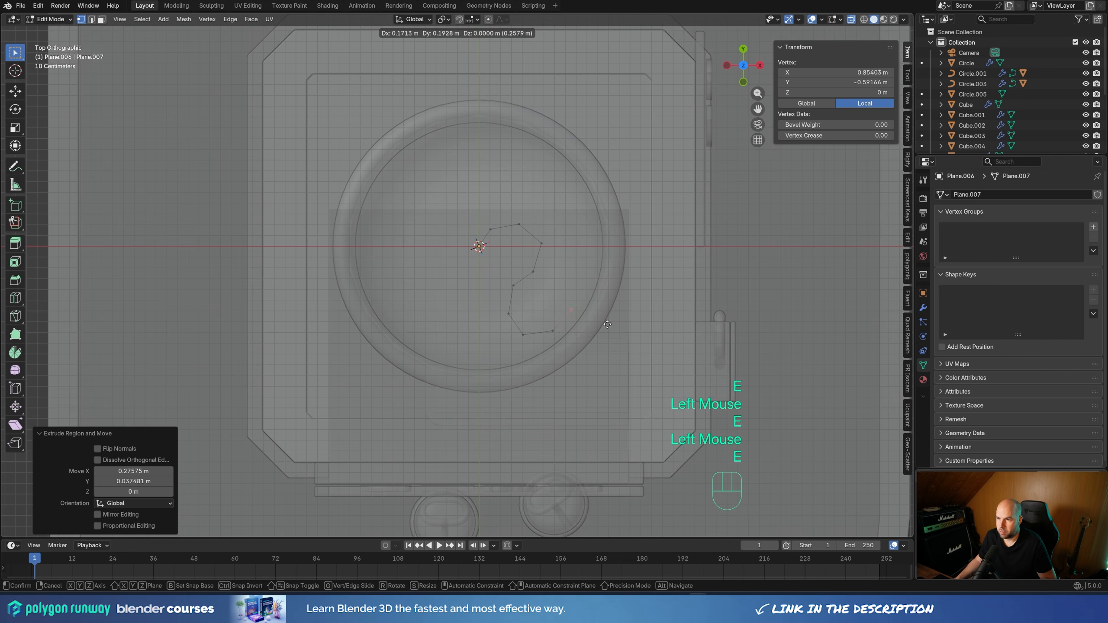
{"action": "left_click", "coordinate": [612, 321]}
{"action": "key", "text": "e"}
{"action": "left_click", "coordinate": [613, 283]}
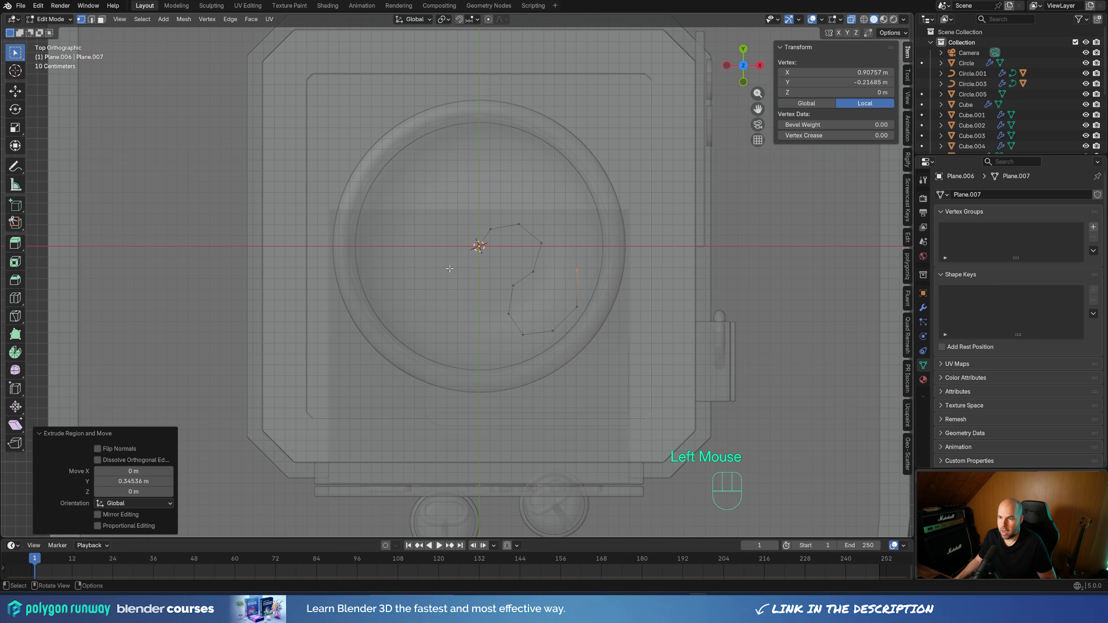
{"action": "key", "text": "g"}
{"action": "left_click", "coordinate": [558, 280]}
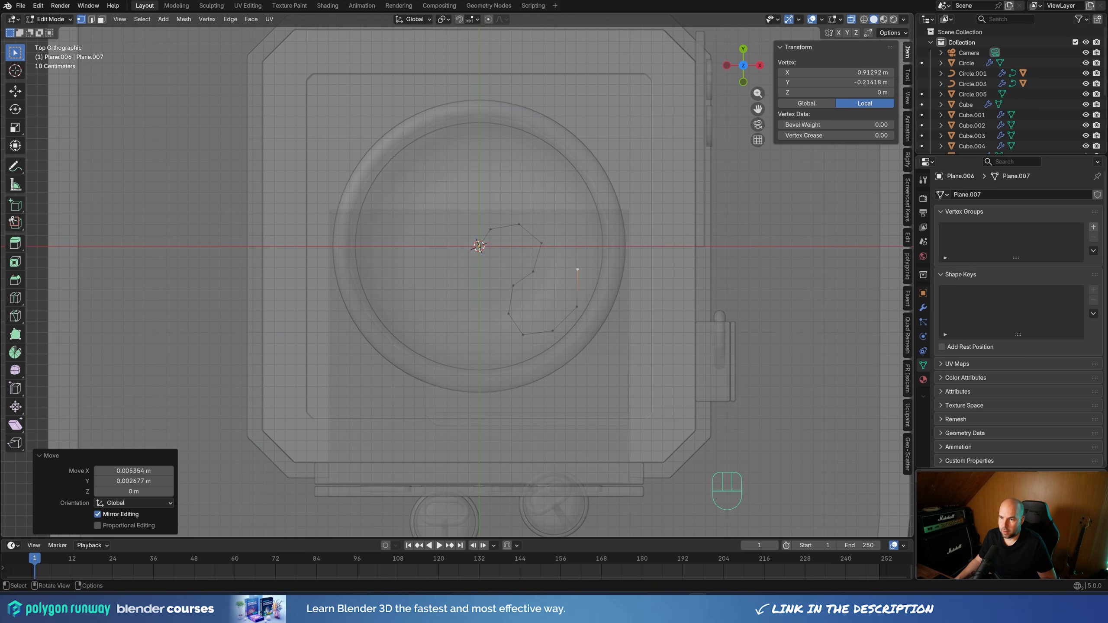
Duplicate the center vertex slightly aside and extrude it into a second, U-shaped noodle path of four segments
{"action": "left_click", "coordinate": [455, 248]}
{"action": "key", "text": "shift+d"}
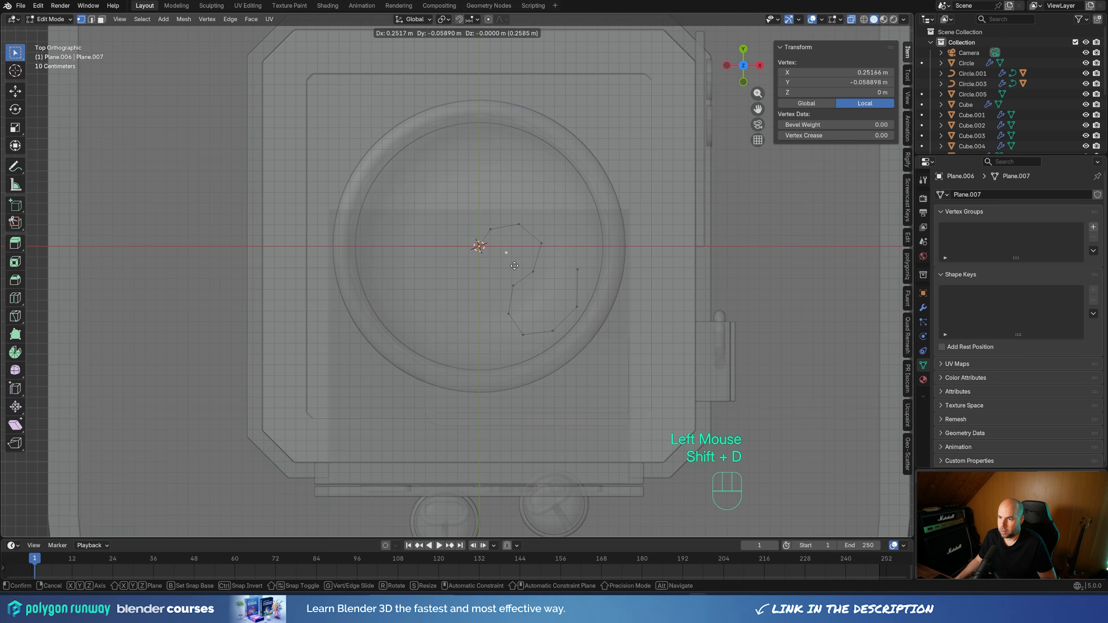
{"action": "left_click", "coordinate": [513, 265]}
{"action": "key", "text": "e"}
{"action": "left_click", "coordinate": [501, 285]}
{"action": "key", "text": "e"}
{"action": "left_click", "coordinate": [473, 299]}
{"action": "key", "text": "e"}
{"action": "left_click", "coordinate": [437, 285]}
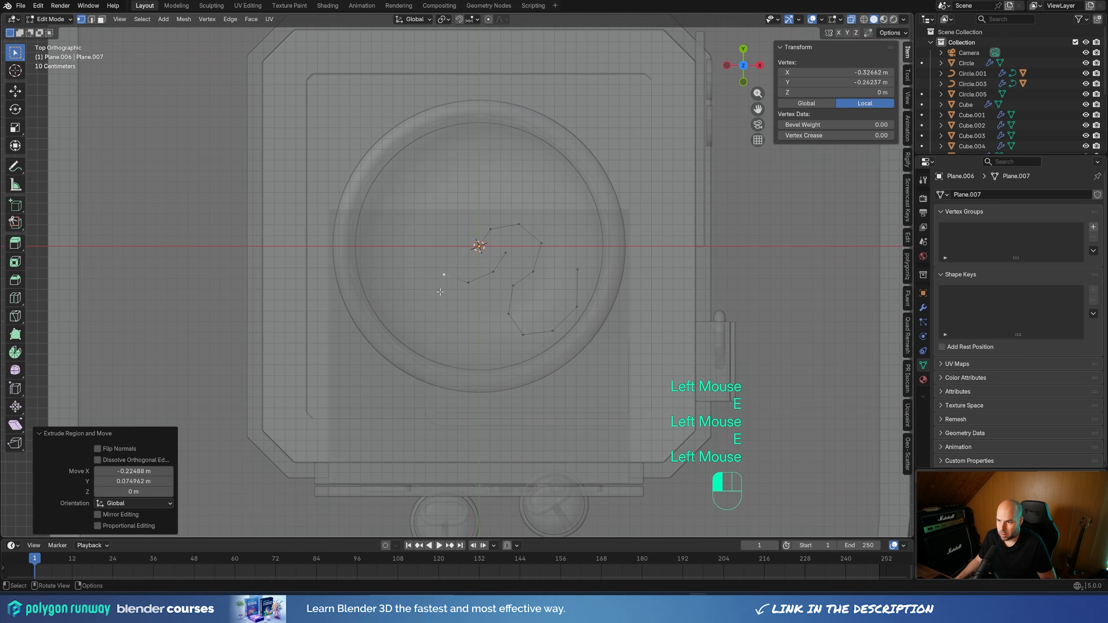
{"action": "key", "text": "e"}
{"action": "left_click", "coordinate": [430, 260]}
Duplicate the first path's end vertex and extrude it into a third noodle path of eight segments, hooking around near the bowl's rim
{"action": "left_click", "coordinate": [612, 271]}
{"action": "key", "text": "shift+d"}
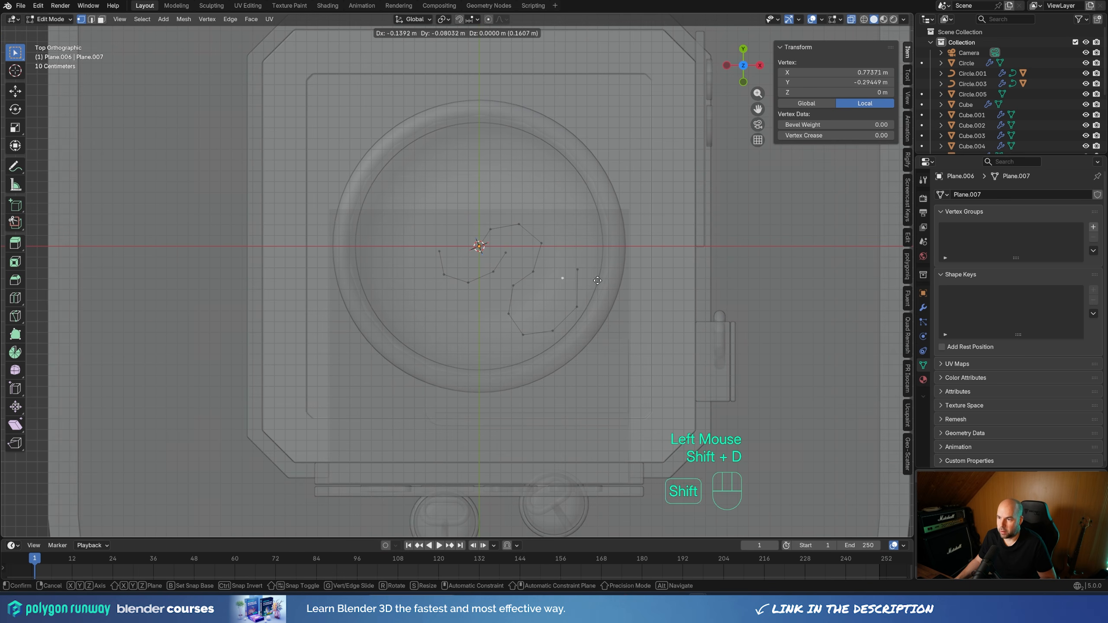
{"action": "left_click", "coordinate": [595, 282]}
{"action": "key", "text": "e"}
{"action": "left_click", "coordinate": [593, 254]}
{"action": "key", "text": "e"}
{"action": "left_click", "coordinate": [604, 227]}
{"action": "key", "text": "e"}
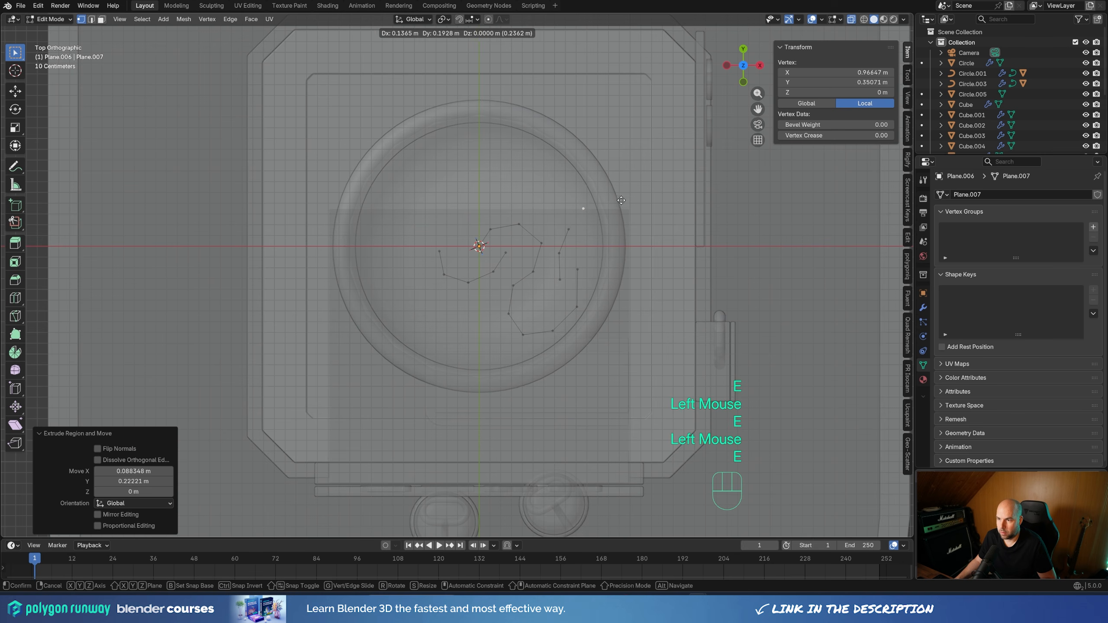
{"action": "left_click", "coordinate": [618, 199]}
{"action": "key", "text": "e"}
{"action": "left_click", "coordinate": [607, 169]}
{"action": "key", "text": "e"}
{"action": "left_click", "coordinate": [569, 167]}
{"action": "key", "text": "e"}
{"action": "left_click", "coordinate": [558, 191]}
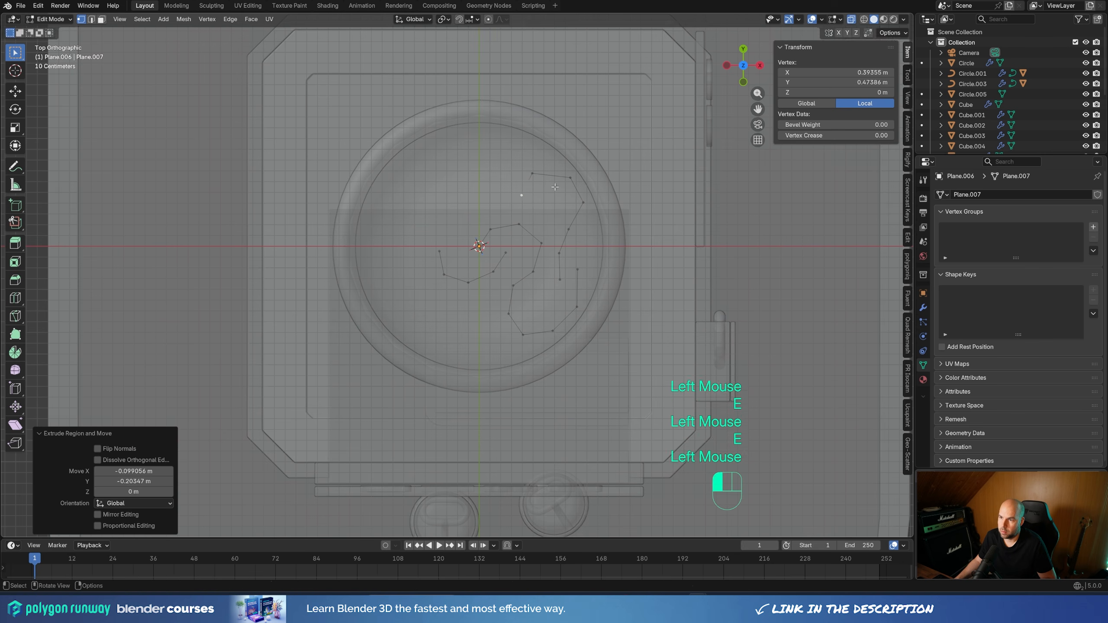
{"action": "key", "text": "e"}
{"action": "left_click", "coordinate": [574, 209]}
{"action": "key", "text": "e"}
{"action": "left_click", "coordinate": [587, 212]}
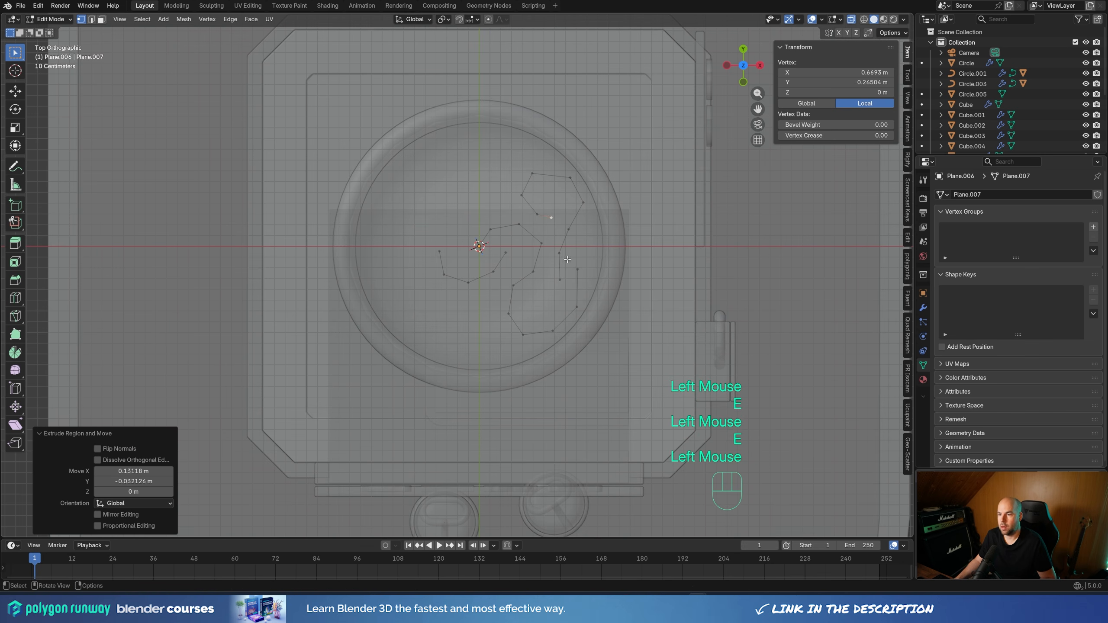
Return to Object Mode and convert the noodle path mesh to a curve
{"action": "key", "text": "Tab"}
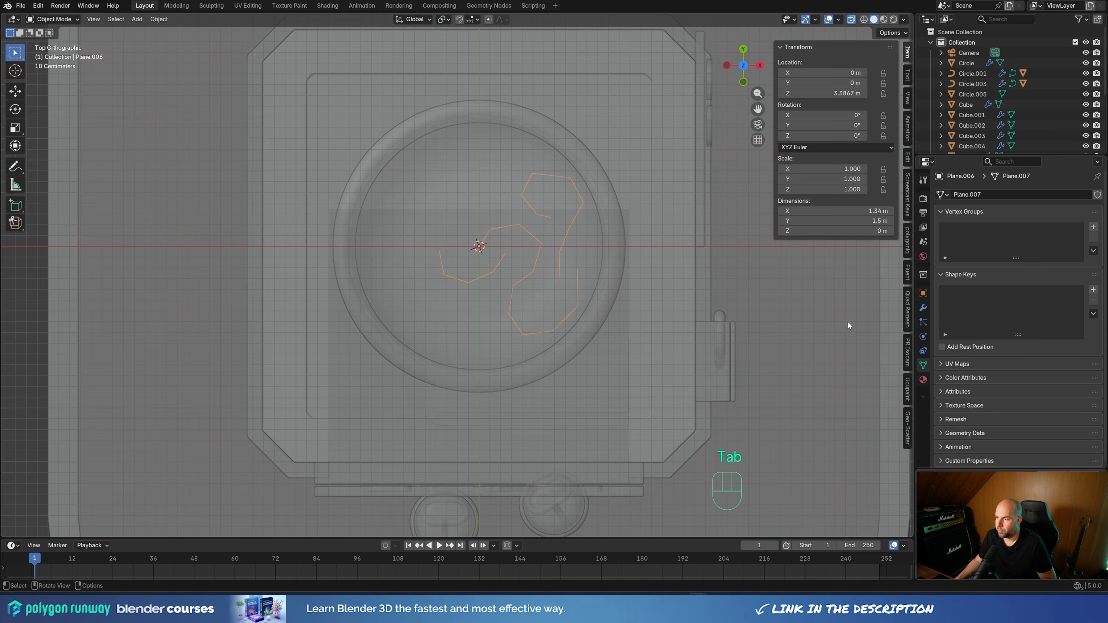
{"action": "right_click", "coordinate": [585, 245]}
{"action": "mouse_move", "coordinate": [584, 281]}
{"action": "left_click", "coordinate": [648, 291]}
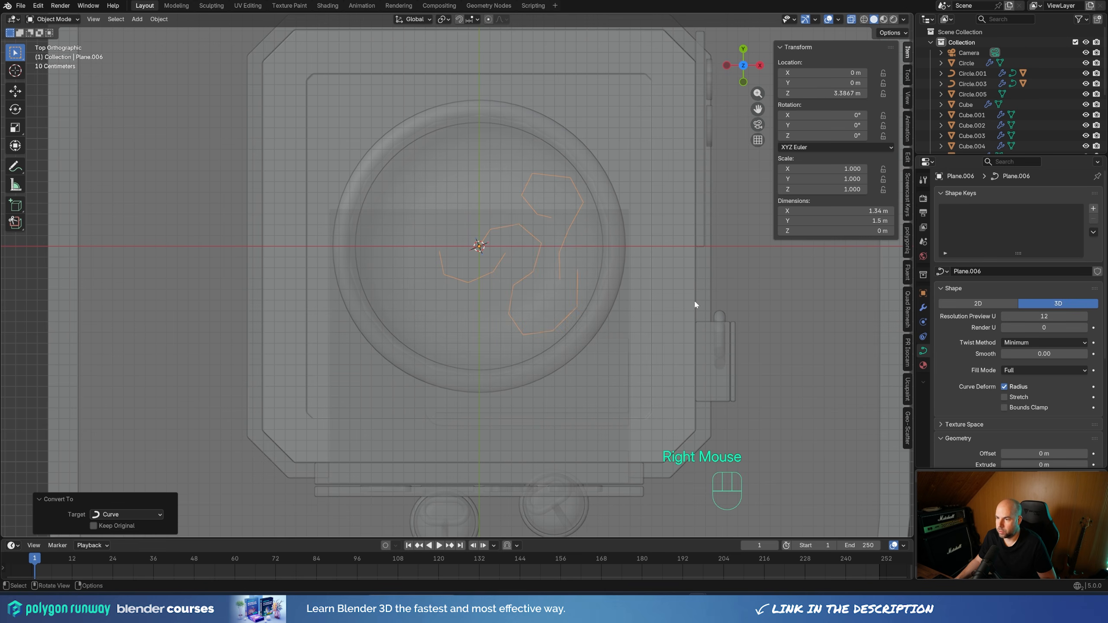
Give the noodle curve a round bevel with a depth of 0.114 m and a resolution of 2
{"action": "scroll", "coordinate": [981, 406], "scroll_direction": "down", "scroll_amount": 2}
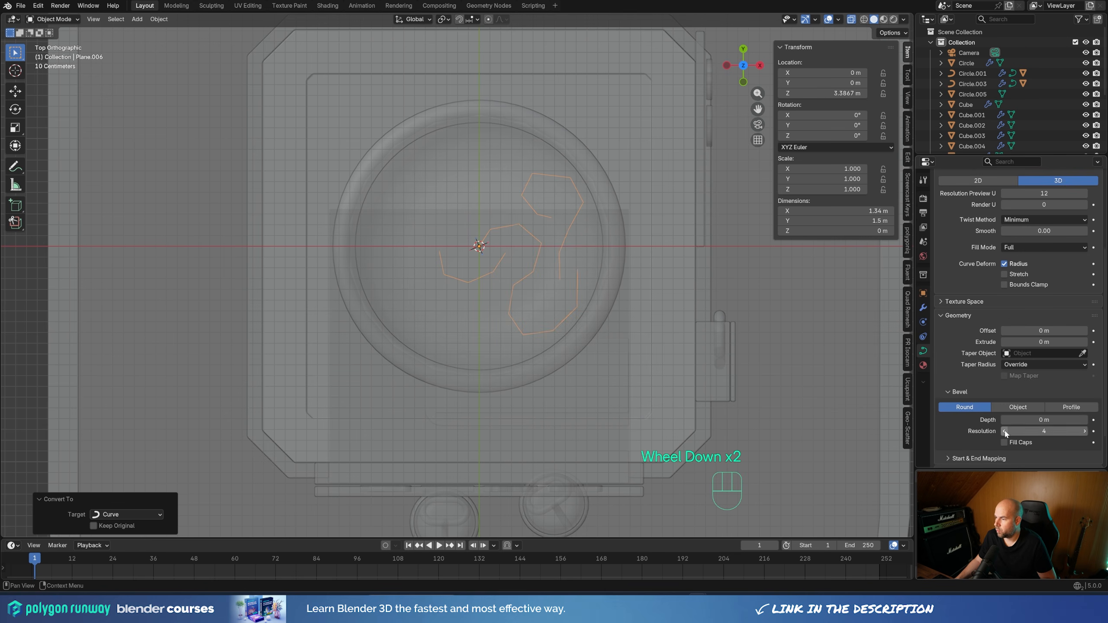
{"action": "left_click_drag", "start_coordinate": [1011, 420], "coordinate": [1053, 420]}
{"action": "left_click", "coordinate": [1004, 431]}
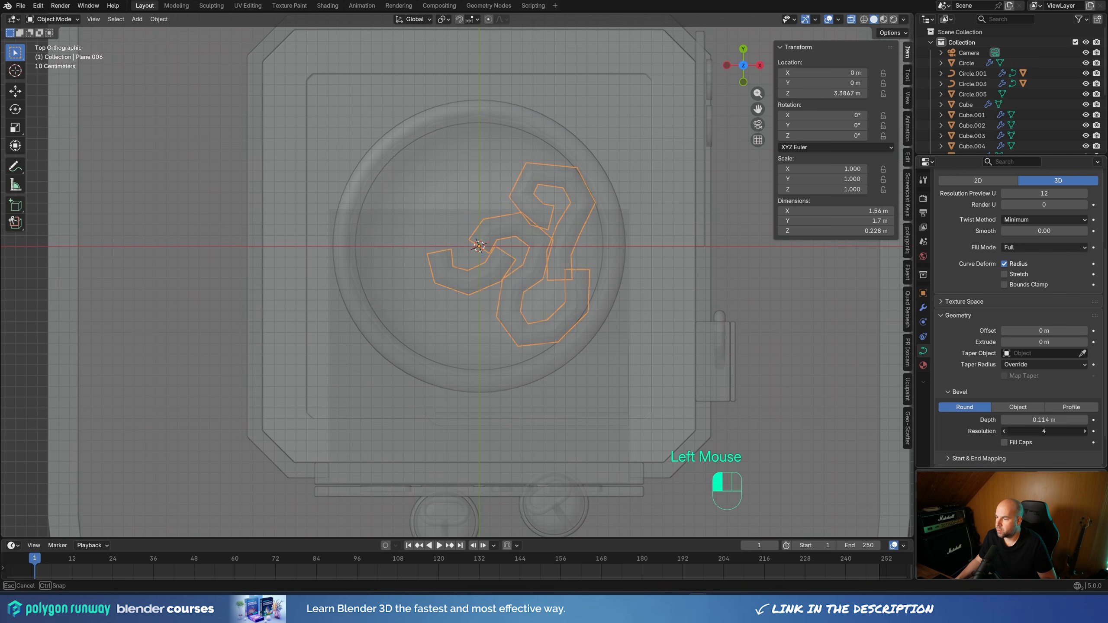
{"action": "left_click", "coordinate": [1005, 432]}
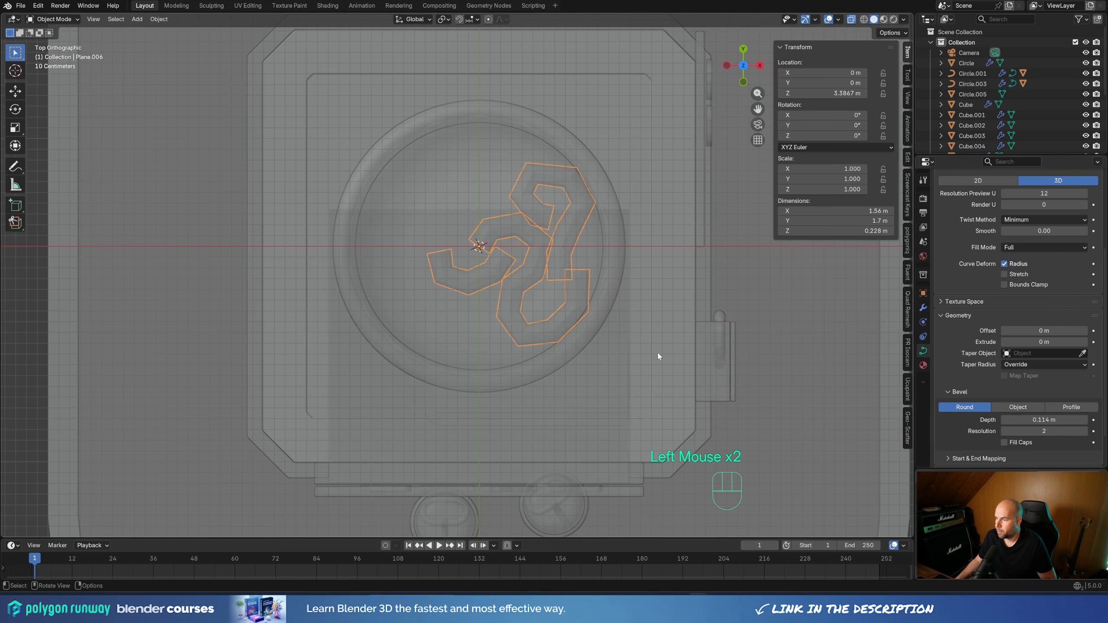
Raise the noodles about 0.956 m along Z to the soup surface and turn off X-ray
{"action": "middle_click_drag", "start_coordinate": [657, 354], "coordinate": [617, 319]}
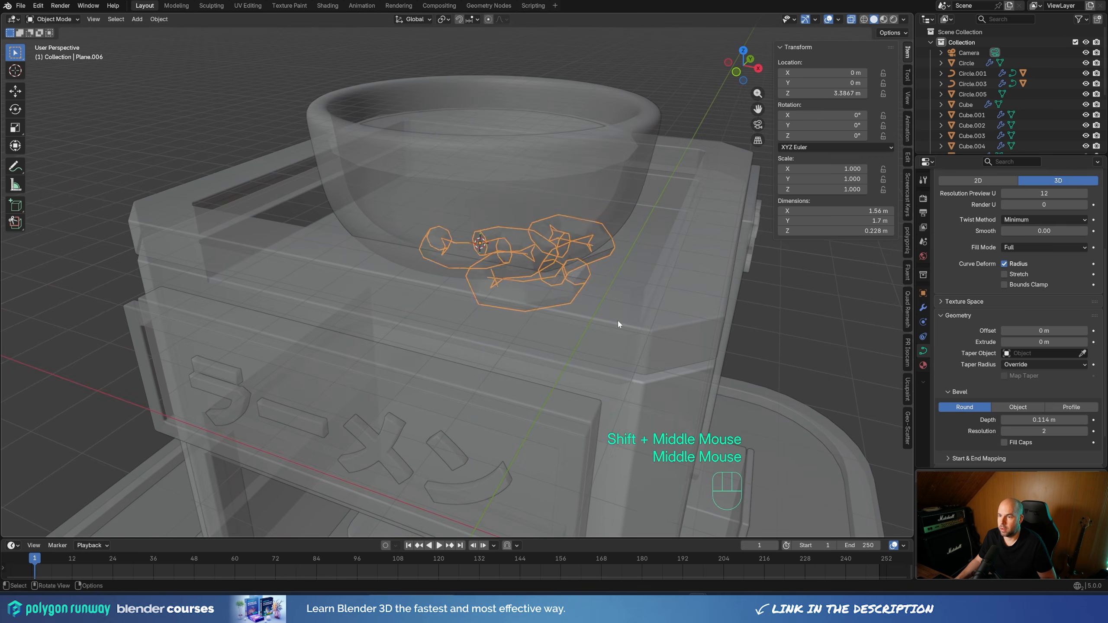
{"action": "key", "text": "g"}
{"action": "key", "text": "z"}
{"action": "left_click", "coordinate": [654, 208]}
{"action": "left_click", "coordinate": [852, 19]}
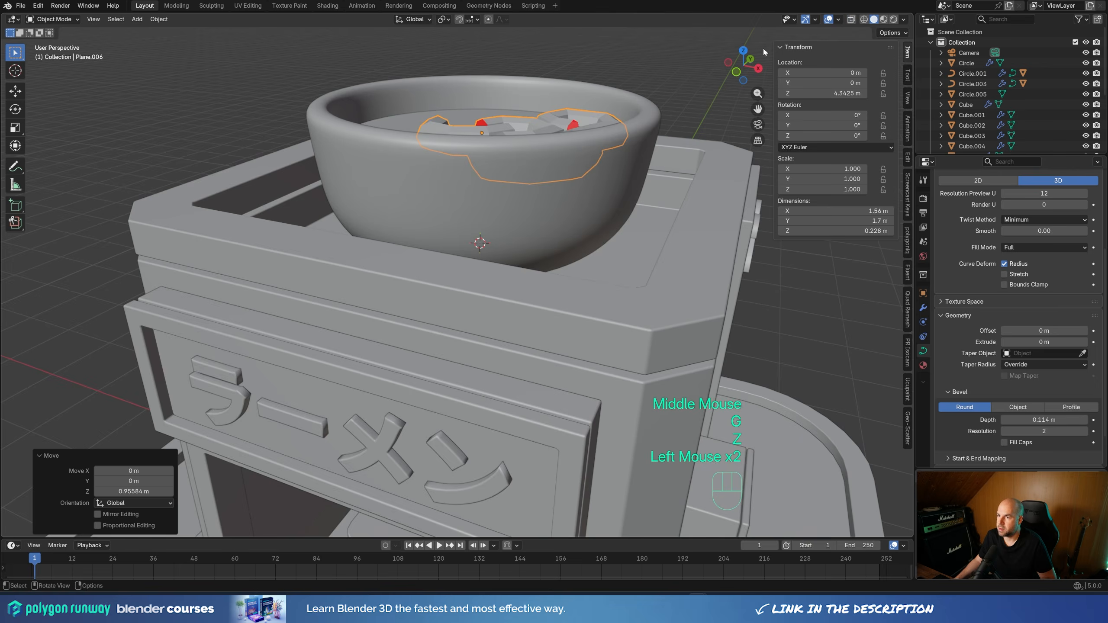
Nudge the noodles up about 0.008 m along Z so they sit partly in the soup
{"action": "middle_click_drag", "start_coordinate": [762, 47], "coordinate": [628, 184]}
{"action": "key", "text": "g"}
{"action": "key", "text": "z"}
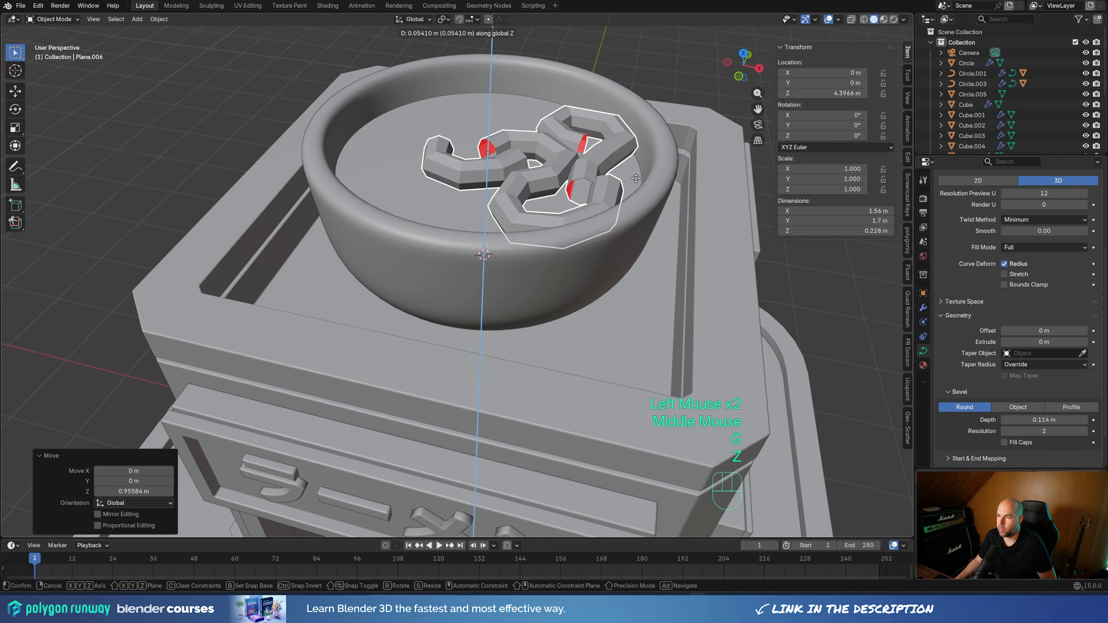
{"action": "left_click", "coordinate": [630, 184], "text": "shift"}
Enable Fill Caps on the noodle curve's bevel and show the wireframe overlay
{"action": "middle_click_drag", "start_coordinate": [630, 183], "coordinate": [590, 258], "text": "shift"}
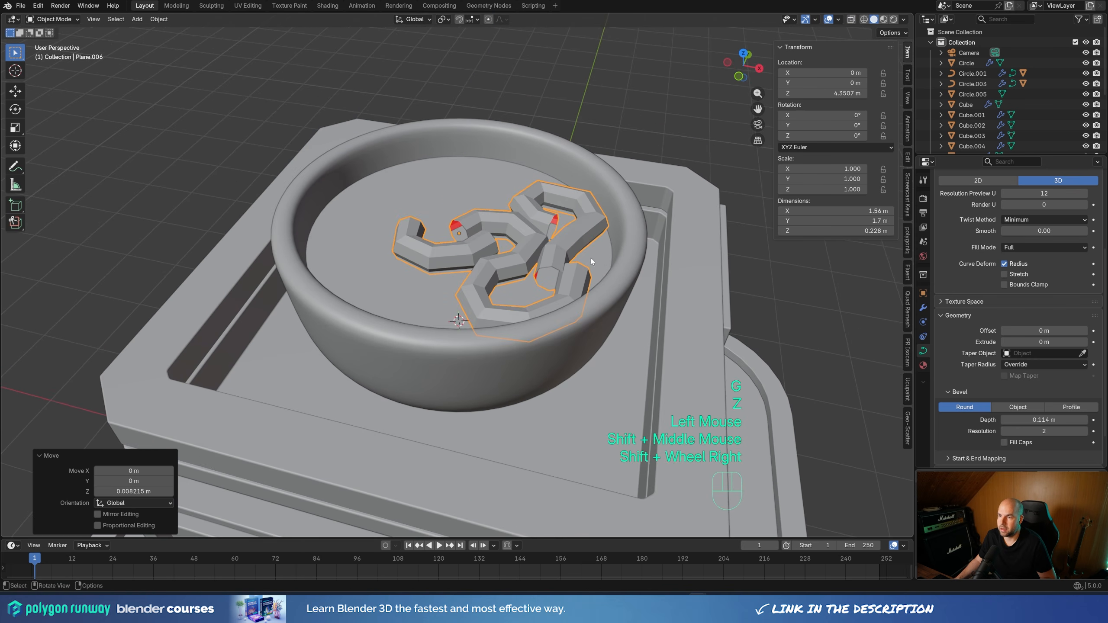
{"action": "scroll", "coordinate": [606, 231], "scroll_direction": "right", "scroll_amount": 1, "text": "shift"}
{"action": "scroll", "coordinate": [623, 208], "scroll_direction": "up", "scroll_amount": 2}
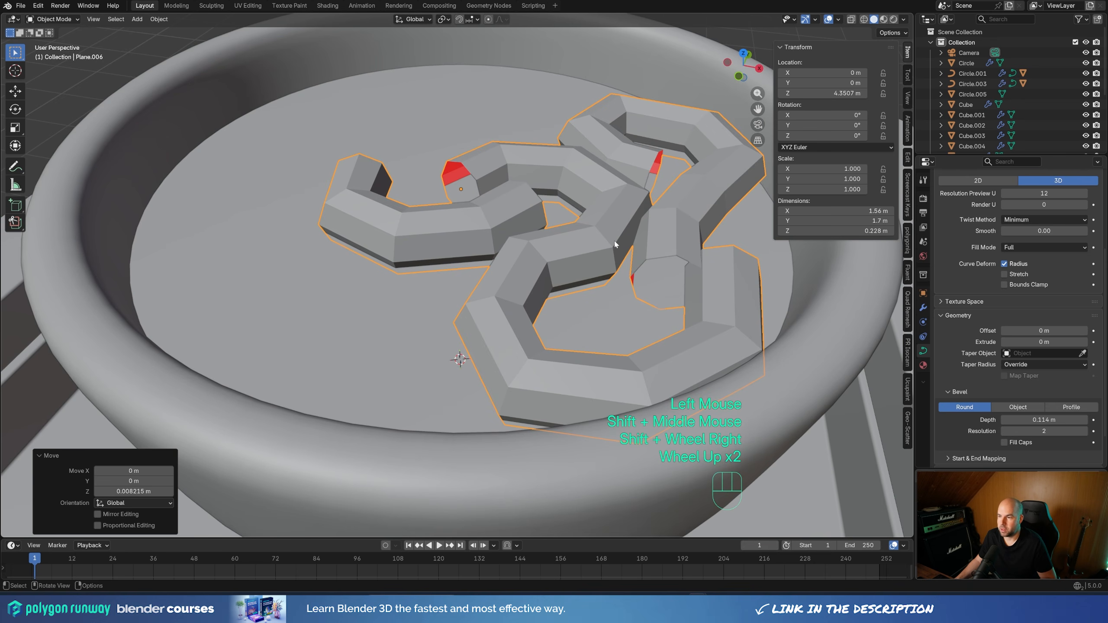
{"action": "scroll", "coordinate": [1001, 409], "scroll_direction": "down", "scroll_amount": 1}
{"action": "left_click", "coordinate": [1003, 404]}
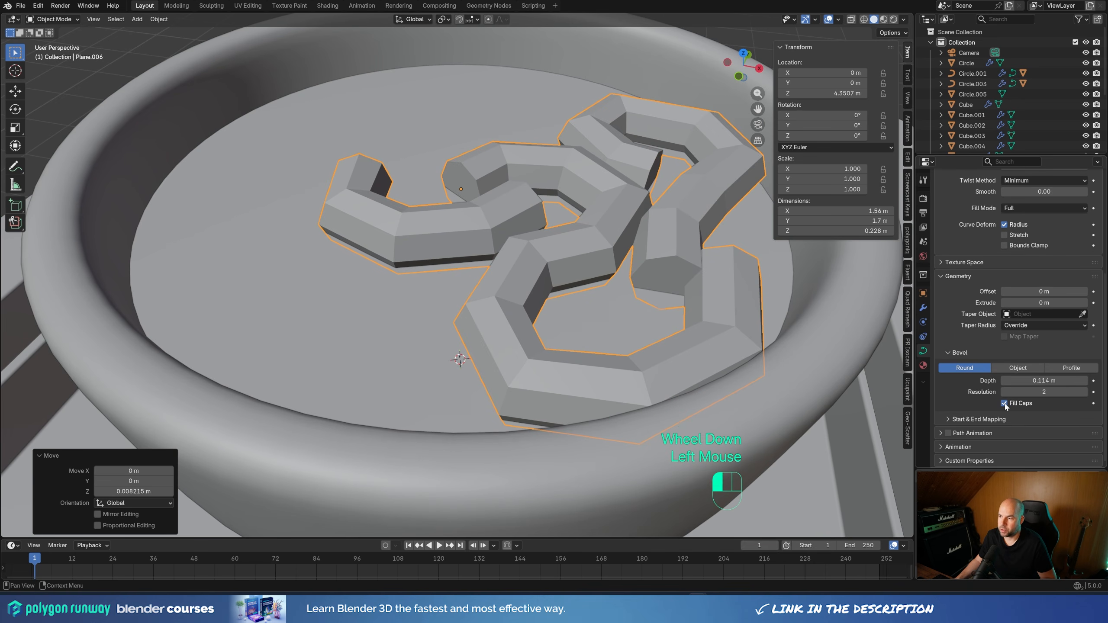
{"action": "key", "text": "less"}
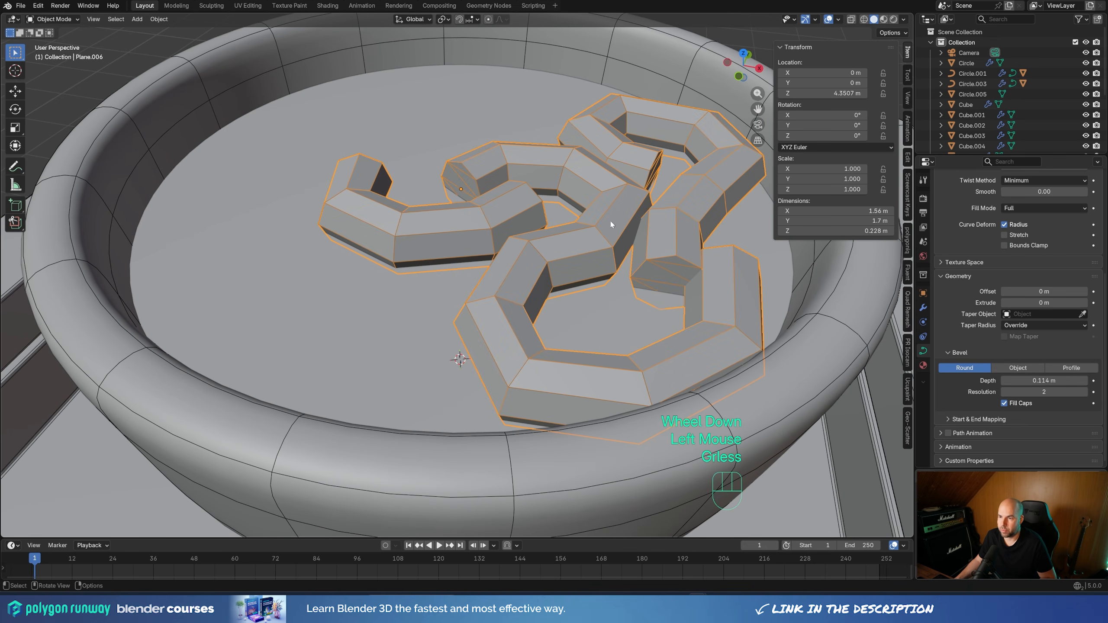
Turn off Fill Caps on the noodle curve and convert the curve to a mesh
{"action": "left_click", "coordinate": [1003, 404]}
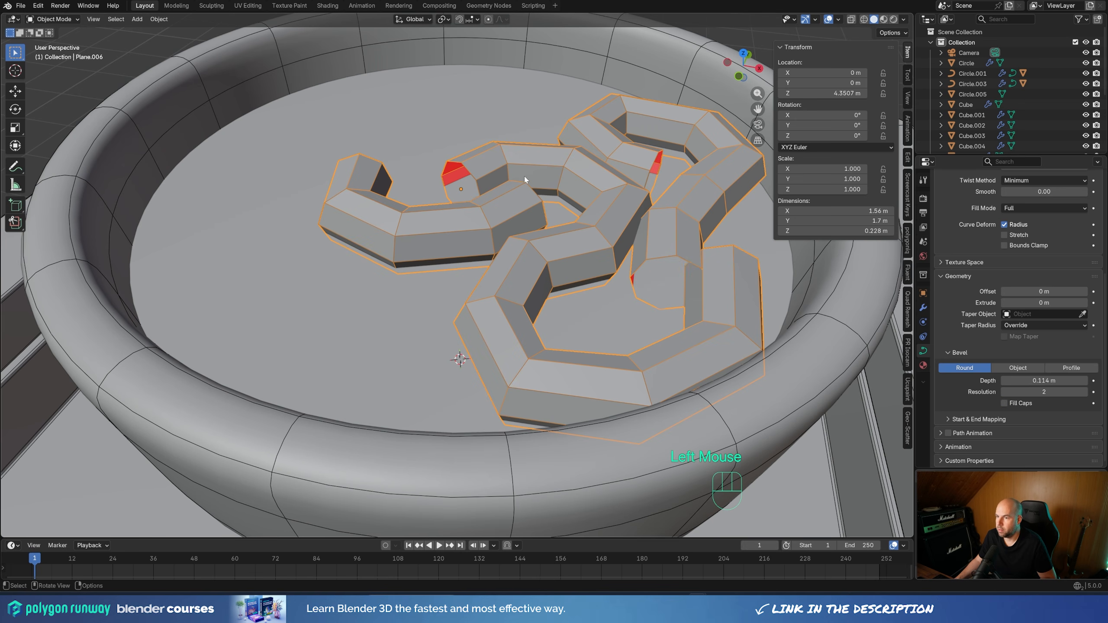
{"action": "right_click", "coordinate": [482, 177]}
{"action": "mouse_move", "coordinate": [524, 179]}
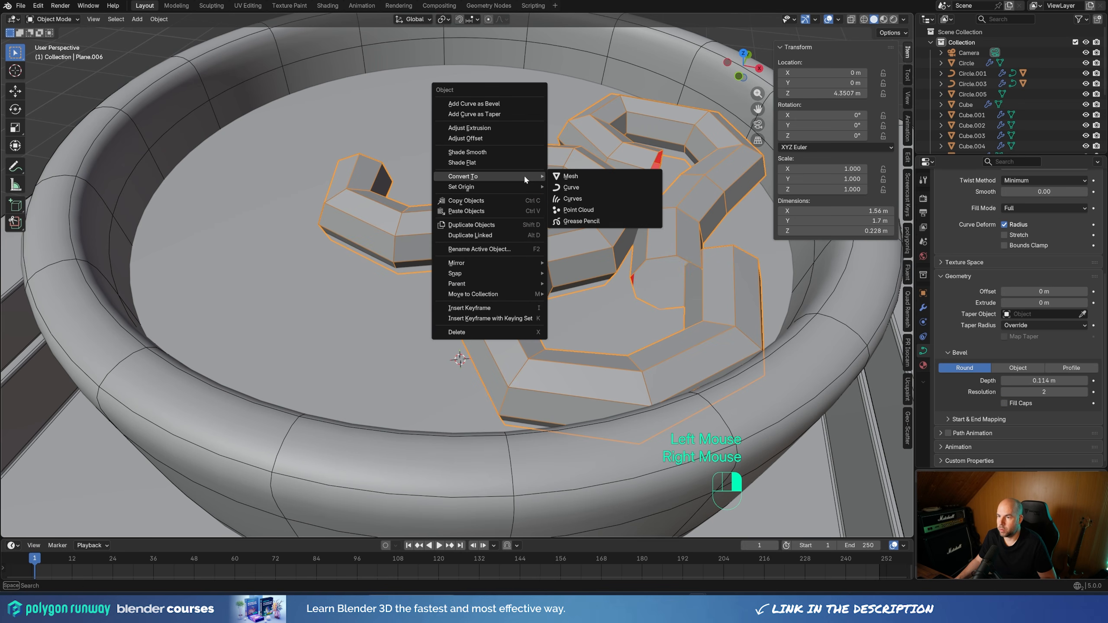
{"action": "left_click", "coordinate": [574, 176]}
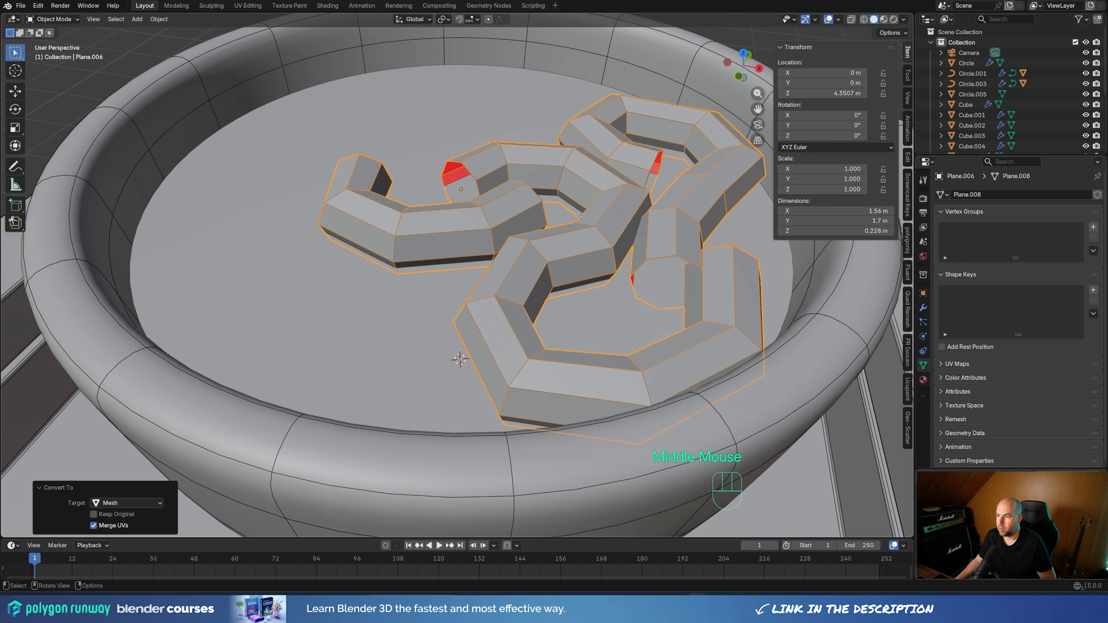
Select the open edge loops at all the noodle ends and fill them with faces
{"action": "key", "text": "Tab"}
{"action": "left_click", "coordinate": [453, 161], "text": "alt"}
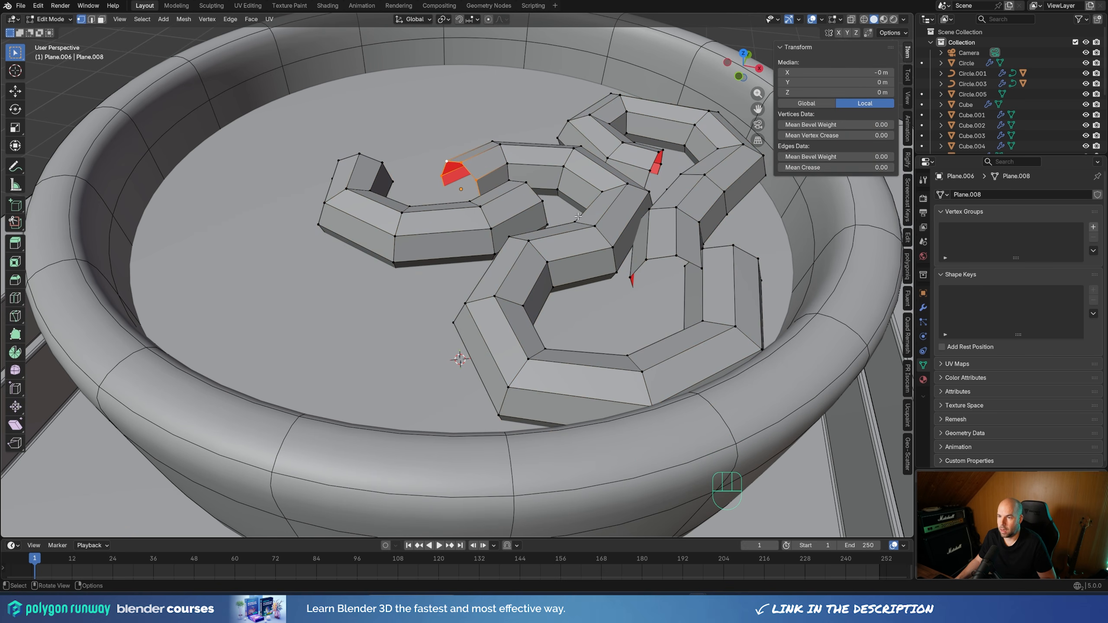
{"action": "left_click", "coordinate": [436, 171], "text": "alt+shift"}
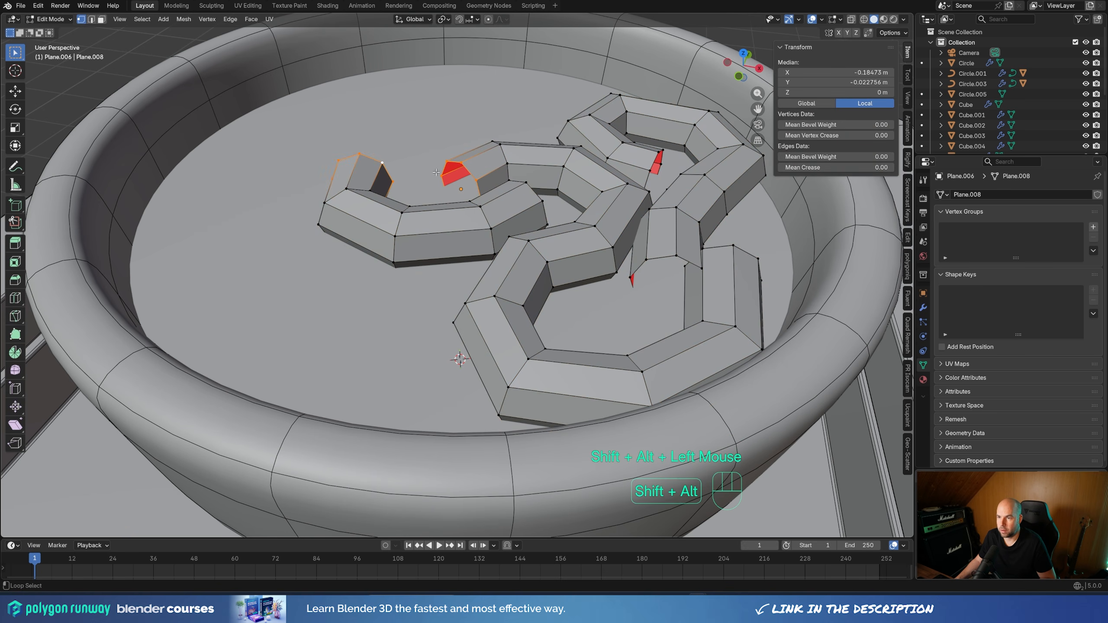
{"action": "left_click", "coordinate": [540, 193], "text": "alt+shift"}
{"action": "left_click", "coordinate": [725, 247], "text": "alt+shift"}
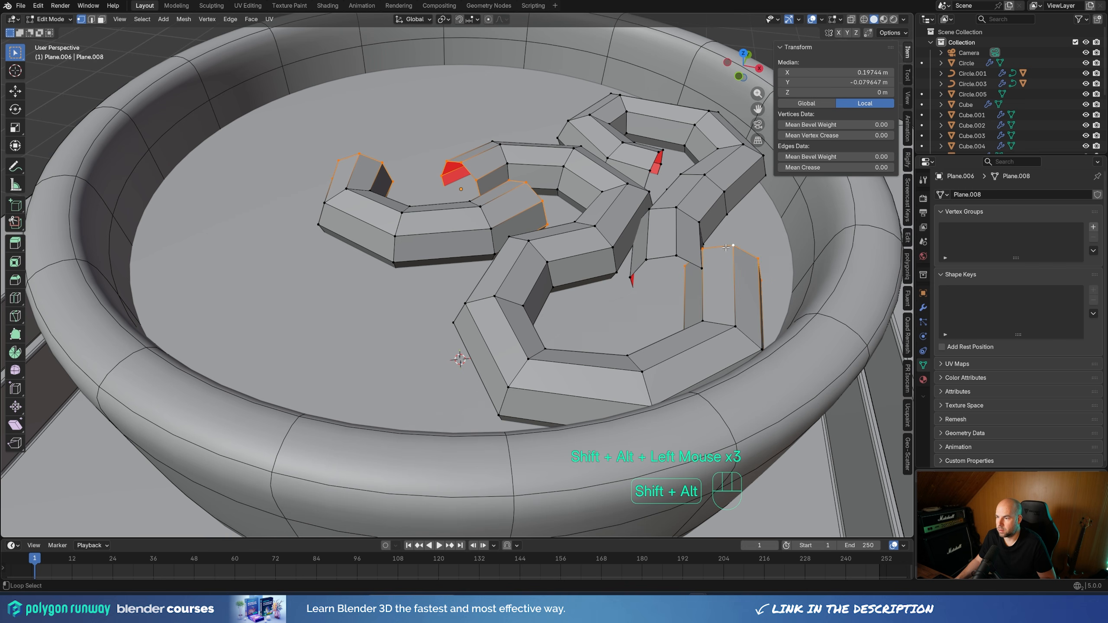
{"action": "left_click", "coordinate": [667, 255], "text": "alt+shift"}
{"action": "left_click", "coordinate": [653, 165], "text": "alt+shift"}
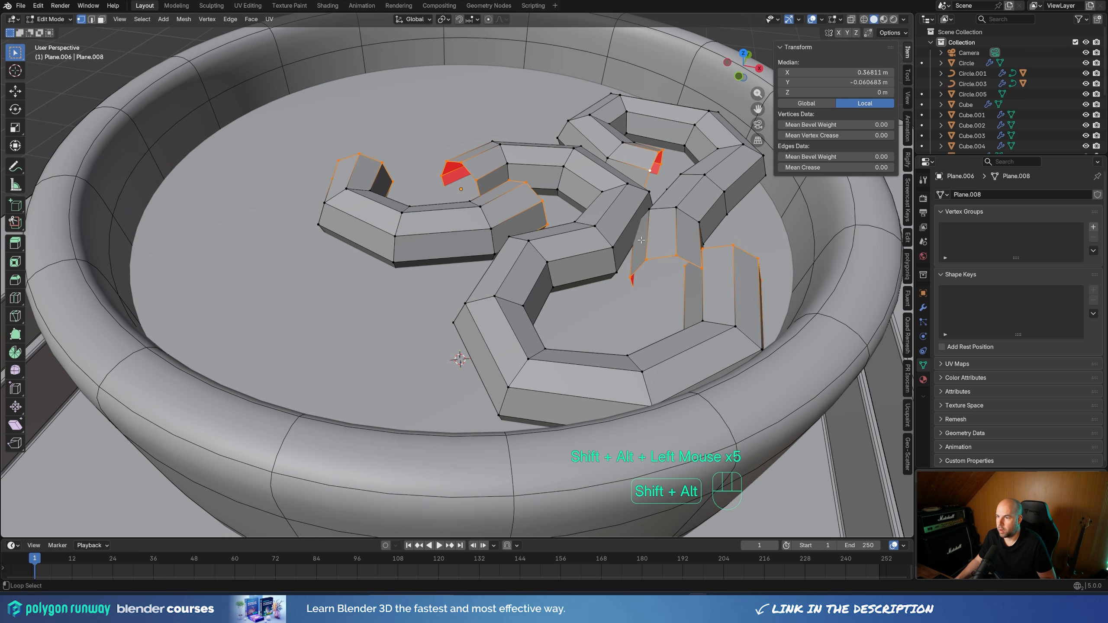
{"action": "key", "text": "f"}
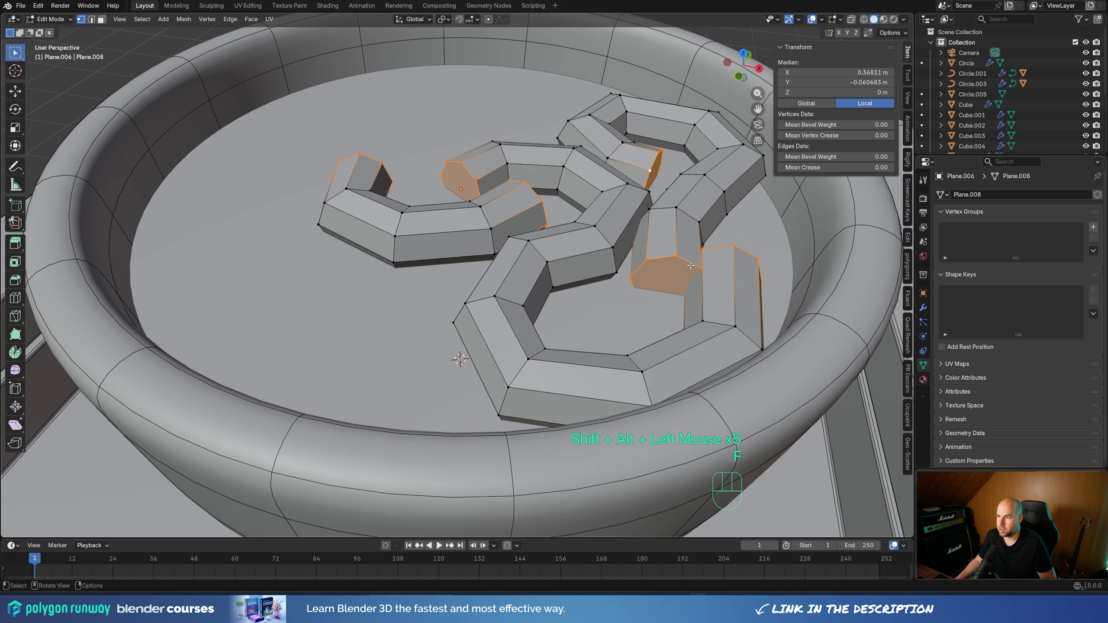
Give the noodles a level 2 Subdivision Surface and hide the wireframe overlay
{"action": "middle_click_drag", "start_coordinate": [690, 266], "coordinate": [604, 301]}
{"action": "scroll", "coordinate": [605, 301], "scroll_direction": "down", "scroll_amount": 2}
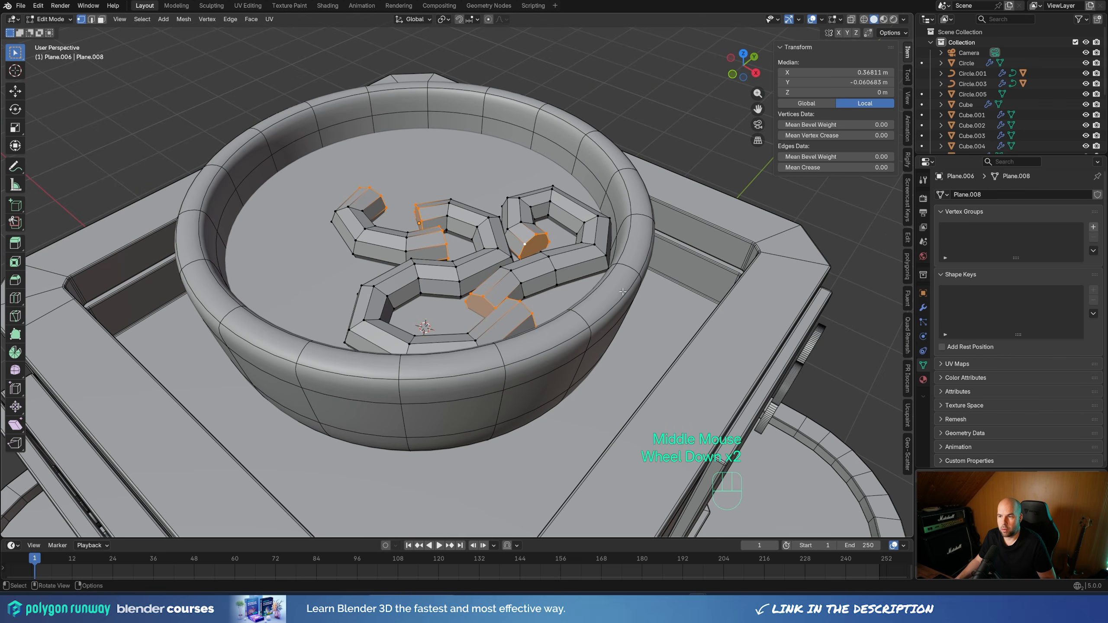
{"action": "key", "text": "Tab"}
{"action": "key", "text": "ctrl+2"}
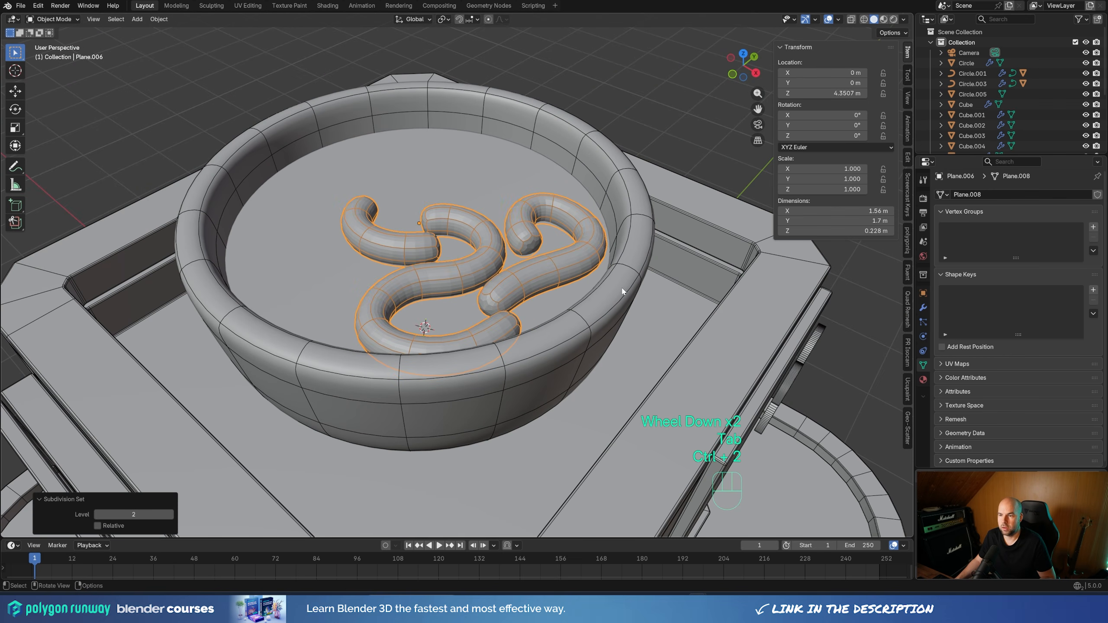
{"action": "key", "text": "less"}
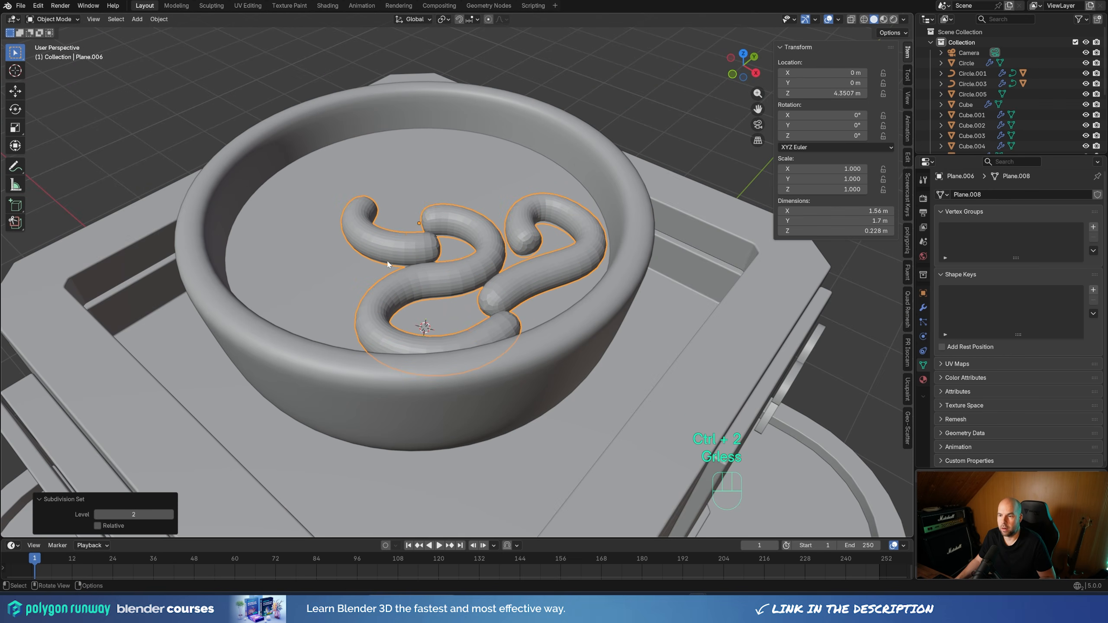
Apply smooth shading to the noodles
{"action": "middle_click_drag", "start_coordinate": [523, 329], "coordinate": [524, 252]}
{"action": "right_click", "coordinate": [525, 251]}
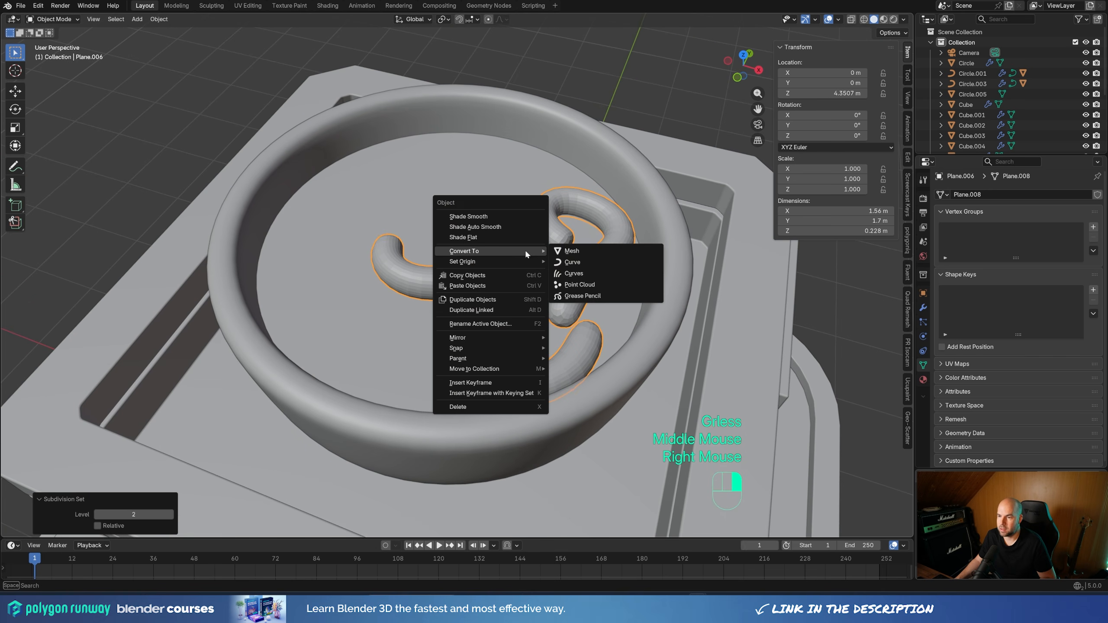
{"action": "left_click", "coordinate": [492, 215]}
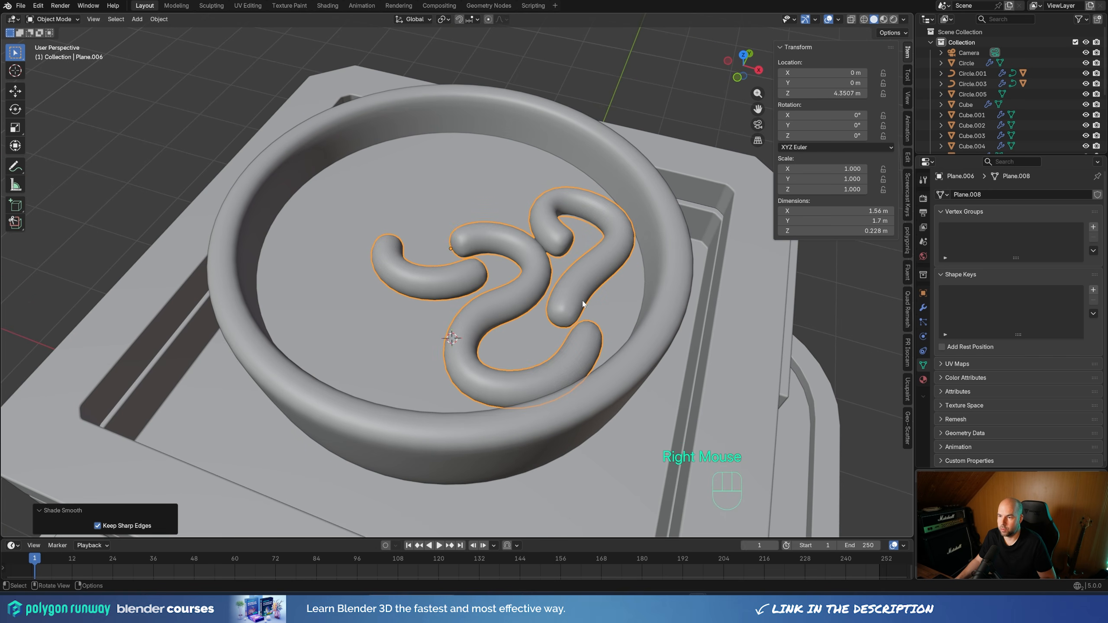
Scale the noodles to about 0.897 and shift them about 0.079 m along X and -0.116 m along Y in top view
{"action": "scroll", "coordinate": [583, 305], "scroll_direction": "down", "scroll_amount": 2}
{"action": "key", "text": "s"}
{"action": "left_click", "coordinate": [682, 302]}
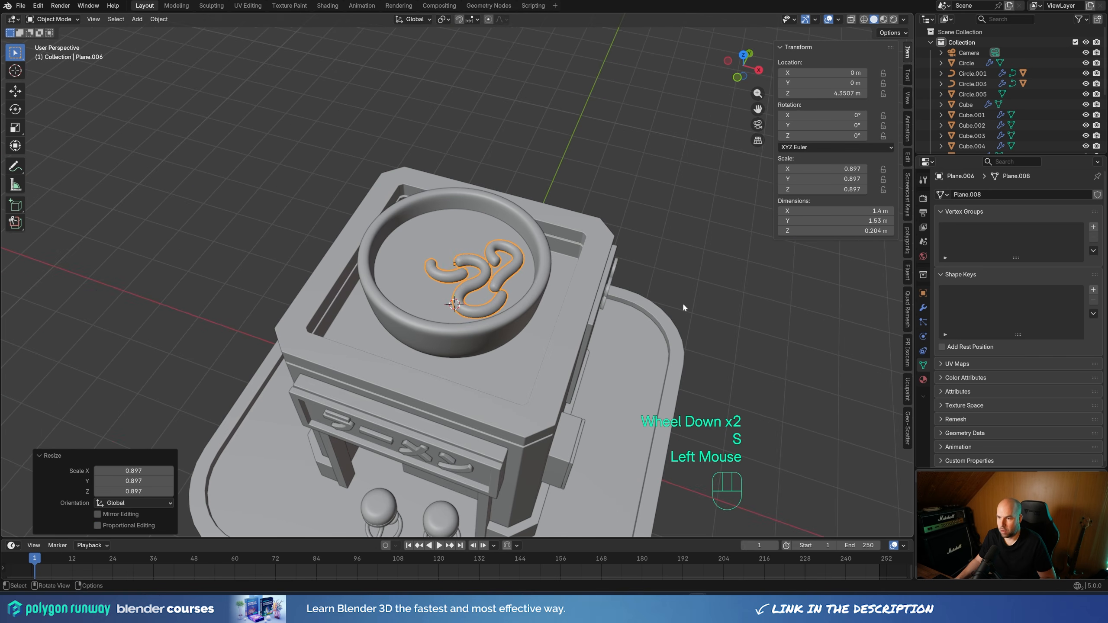
{"action": "key", "text": "KP_7"}
{"action": "key", "text": "g"}
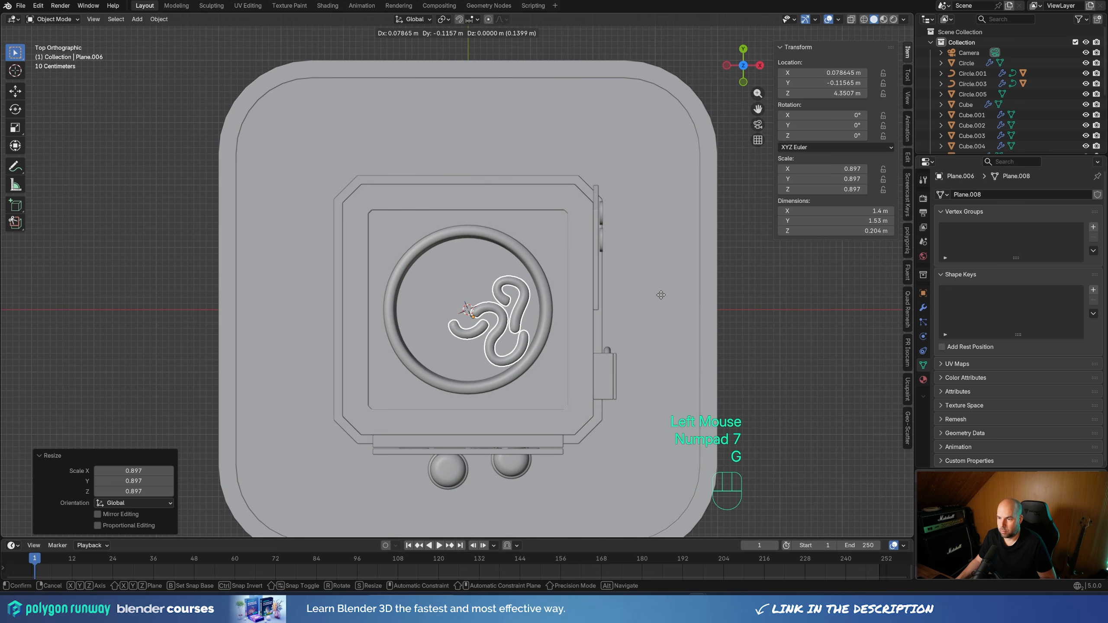
{"action": "left_click", "coordinate": [661, 295]}
With X-ray on, move the outer corner loop of the upper noodle's bend slightly outward, about 0.03 m
{"action": "scroll", "coordinate": [574, 366], "scroll_direction": "up", "scroll_amount": 2}
{"action": "middle_click_drag", "start_coordinate": [609, 399], "coordinate": [575, 283], "text": "shift"}
{"action": "key", "text": "Tab"}
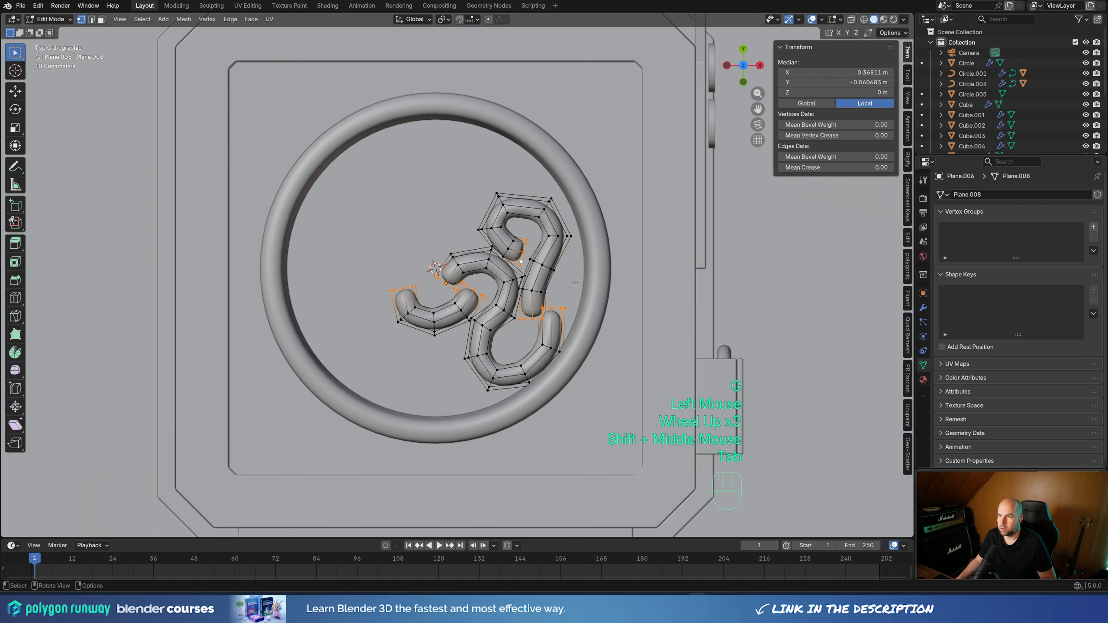
{"action": "left_click", "coordinate": [850, 19]}
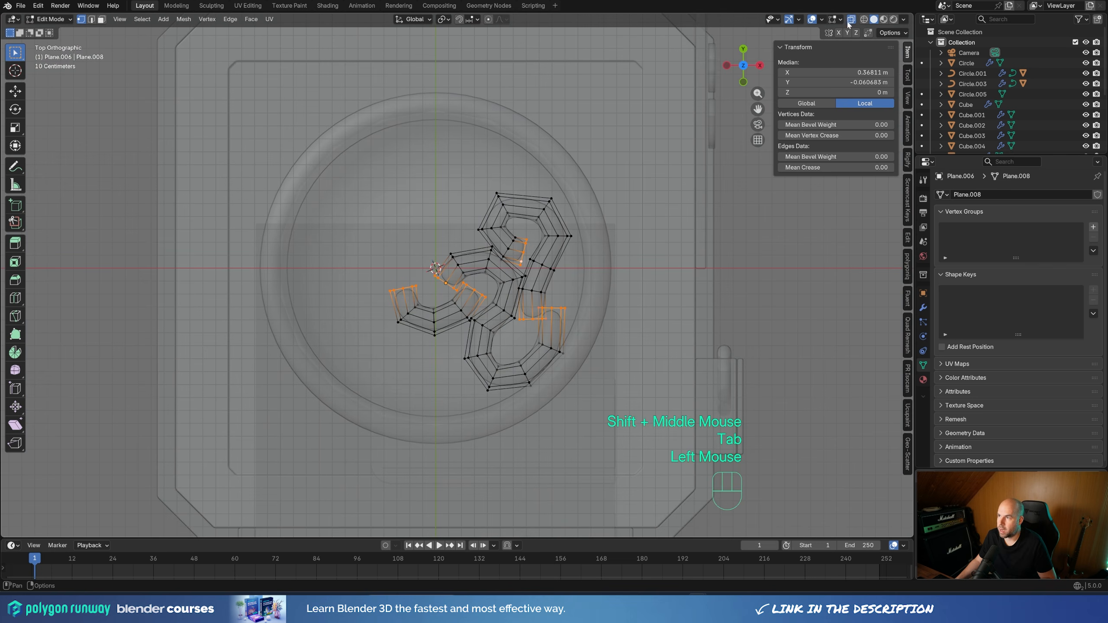
{"action": "left_click_drag", "start_coordinate": [524, 184], "coordinate": [575, 232]}
{"action": "key", "text": "g"}
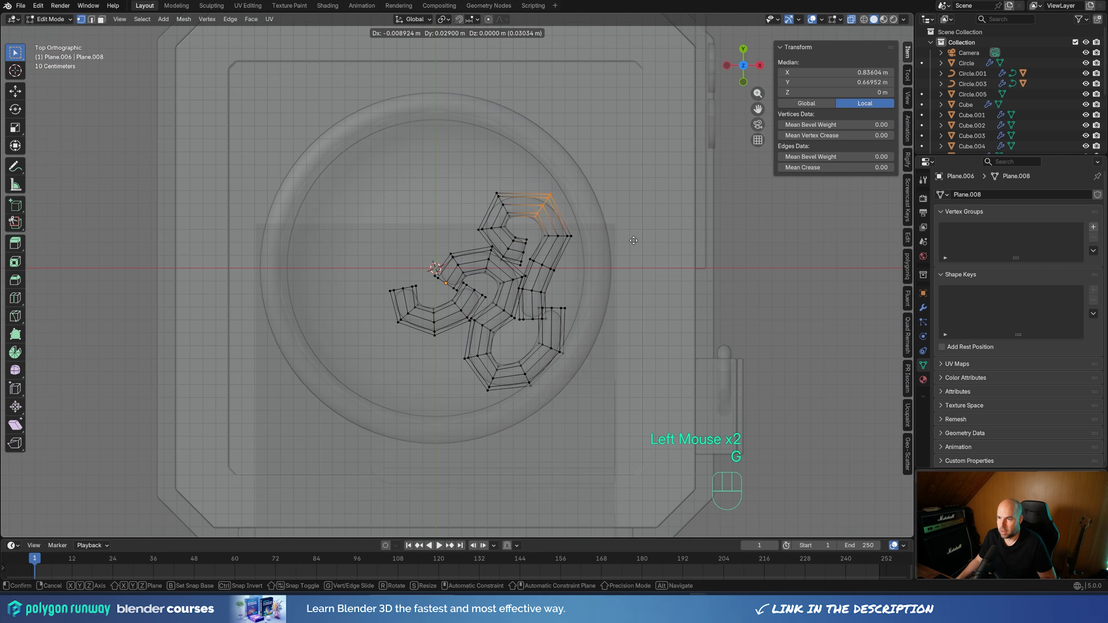
{"action": "left_click", "coordinate": [574, 227]}
Widen the lower noodle's bend by shifting its vertex loops outward, moving the last one about 0.027 m along X and 0.009 m along Y
{"action": "left_click_drag", "start_coordinate": [455, 345], "coordinate": [510, 403]}
{"action": "key", "text": "g"}
{"action": "left_click", "coordinate": [495, 361]}
{"action": "key", "text": "g"}
{"action": "left_click", "coordinate": [477, 358]}
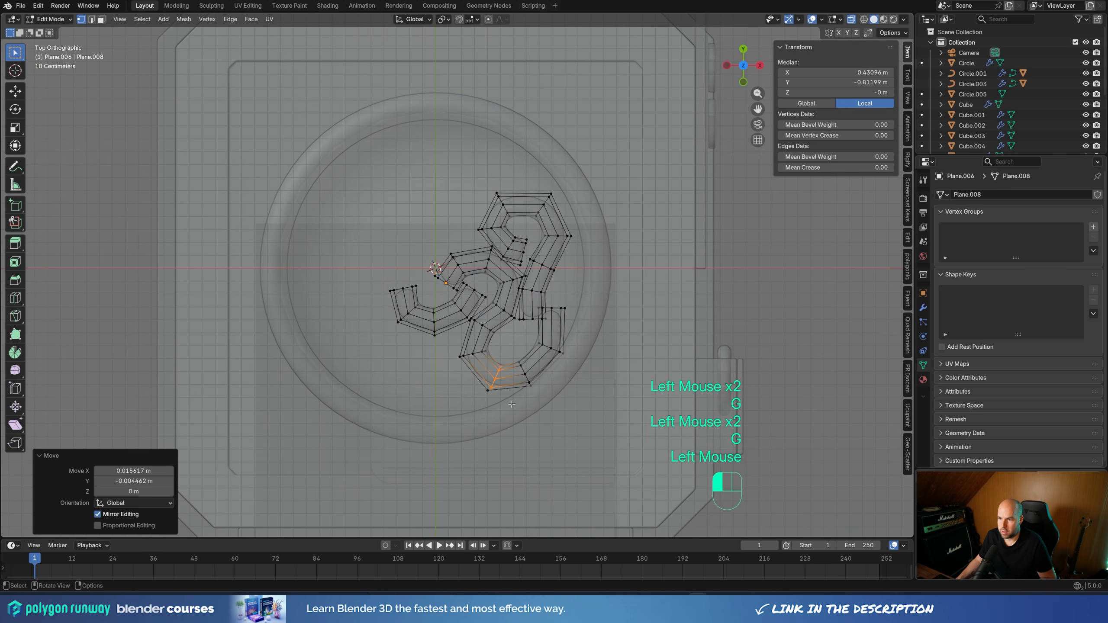
{"action": "key", "text": "ctrl+z"}
{"action": "left_click_drag", "start_coordinate": [477, 359], "coordinate": [507, 405]}
{"action": "key", "text": "g"}
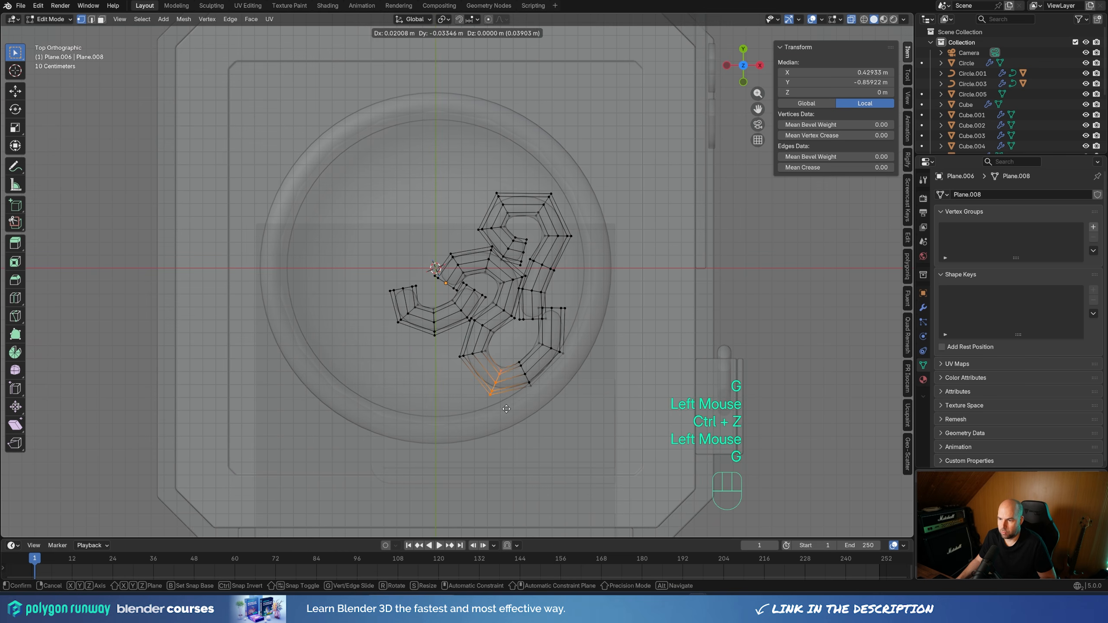
{"action": "left_click", "coordinate": [509, 409]}
{"action": "left_click_drag", "start_coordinate": [514, 352], "coordinate": [541, 402]}
{"action": "key", "text": "g"}
{"action": "left_click", "coordinate": [541, 404]}
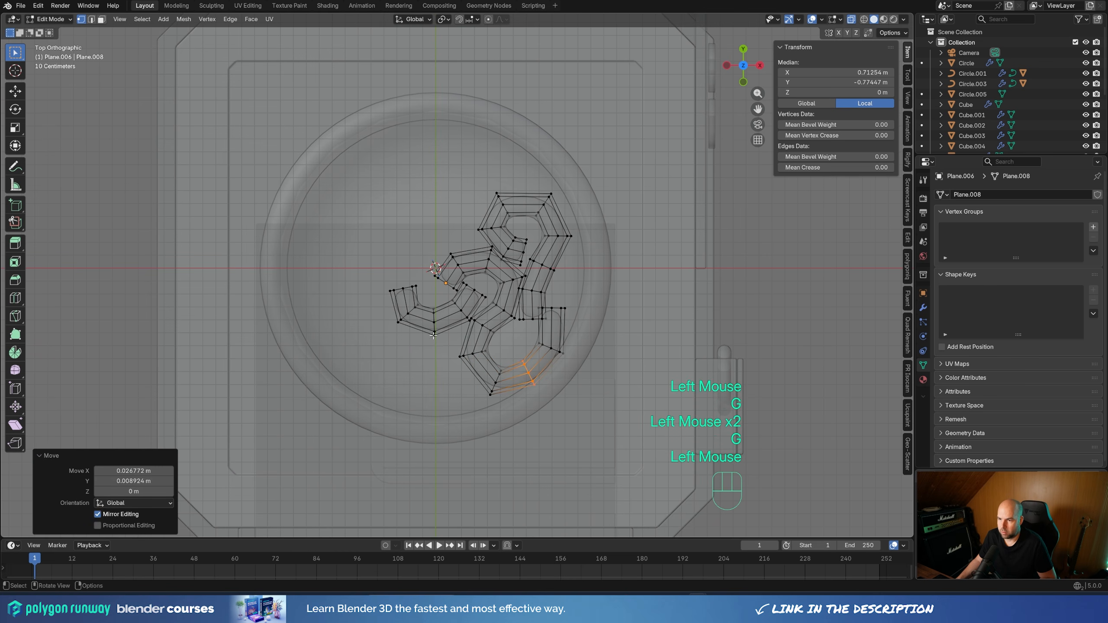
Move the short noodle's free end about -0.013 m along X and 0.009 m along Y, and return to Object Mode with X-ray off
{"action": "left_click_drag", "start_coordinate": [382, 280], "coordinate": [421, 299]}
{"action": "key", "text": "g"}
{"action": "left_click", "coordinate": [420, 296]}
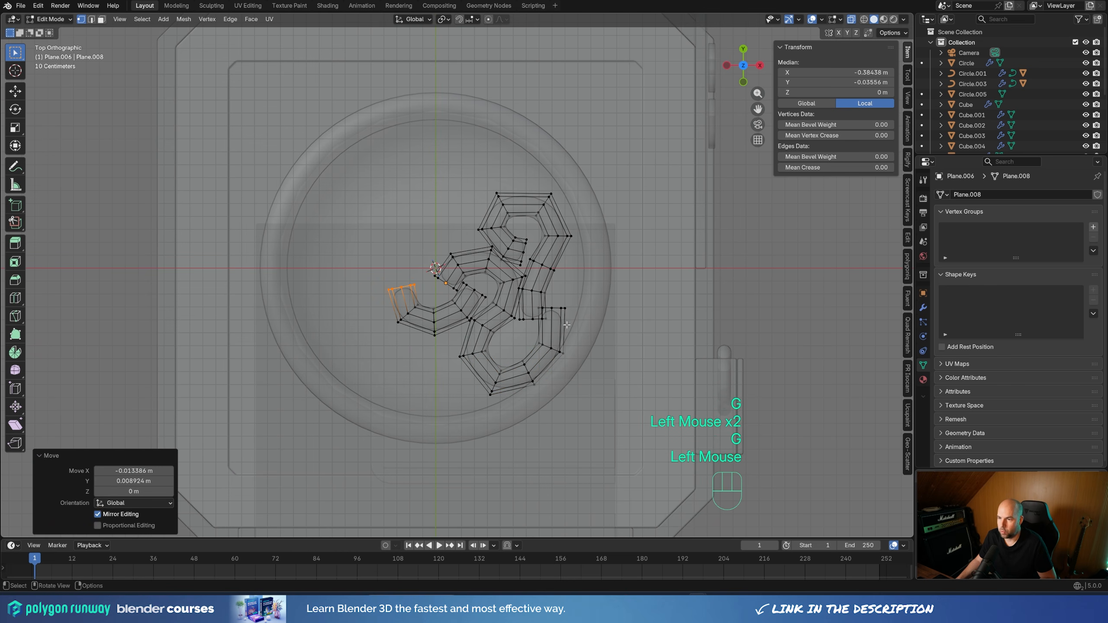
{"action": "key", "text": "Tab"}
{"action": "mouse_move", "coordinate": [541, 286]}
{"action": "middle_mouse_down"}
{"action": "mouse_move", "coordinate": [568, 284]}
{"action": "mouse_move", "coordinate": [556, 181]}
{"action": "mouse_move", "coordinate": [562, 259]}
{"action": "middle_mouse_up"}
{"action": "key", "text": "z"}
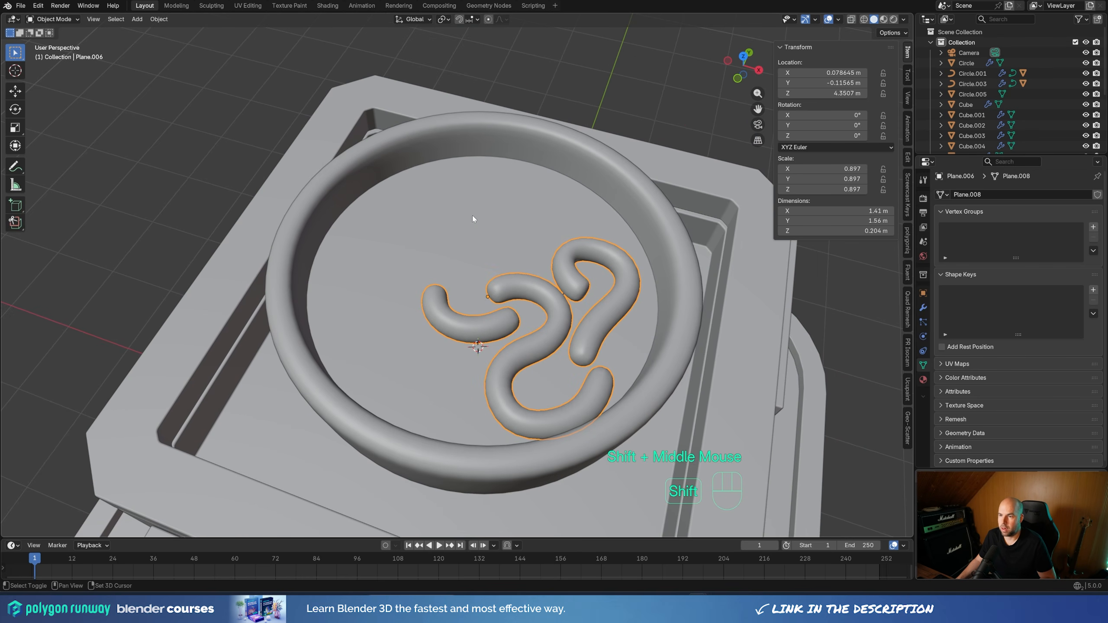
Place the 3D cursor on the soup surface beyond the noodles and add a mesh circle there with 12 vertices
{"action": "right_click", "coordinate": [474, 215], "text": "shift"}
{"action": "right_click", "coordinate": [474, 216], "text": "shift"}
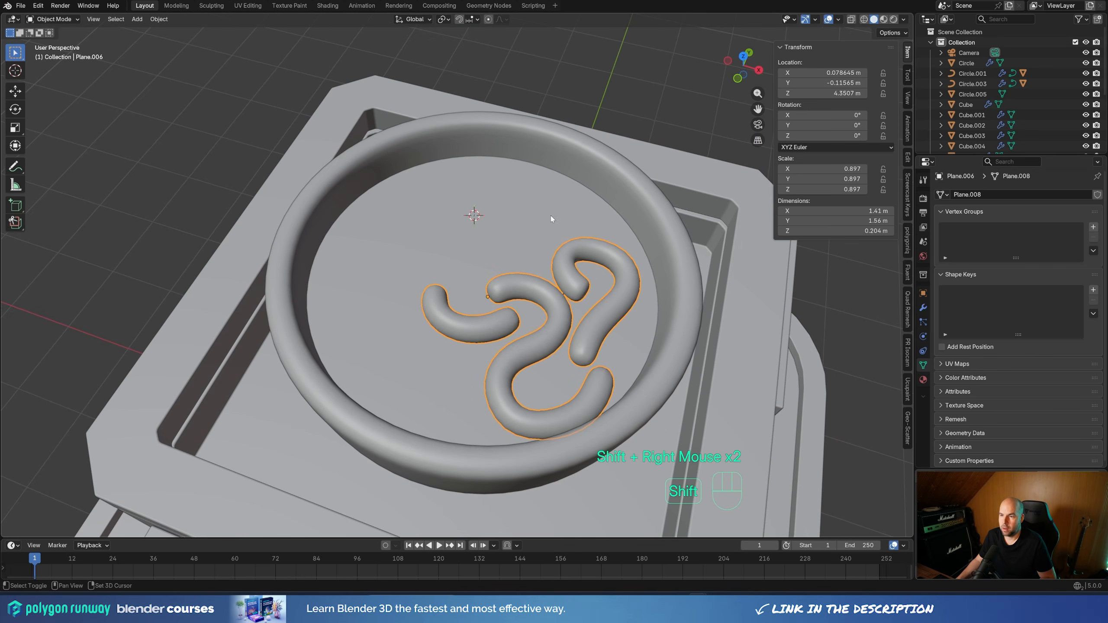
{"action": "key", "text": "shift+a"}
{"action": "mouse_move", "coordinate": [551, 212]}
{"action": "left_click", "coordinate": [603, 237]}
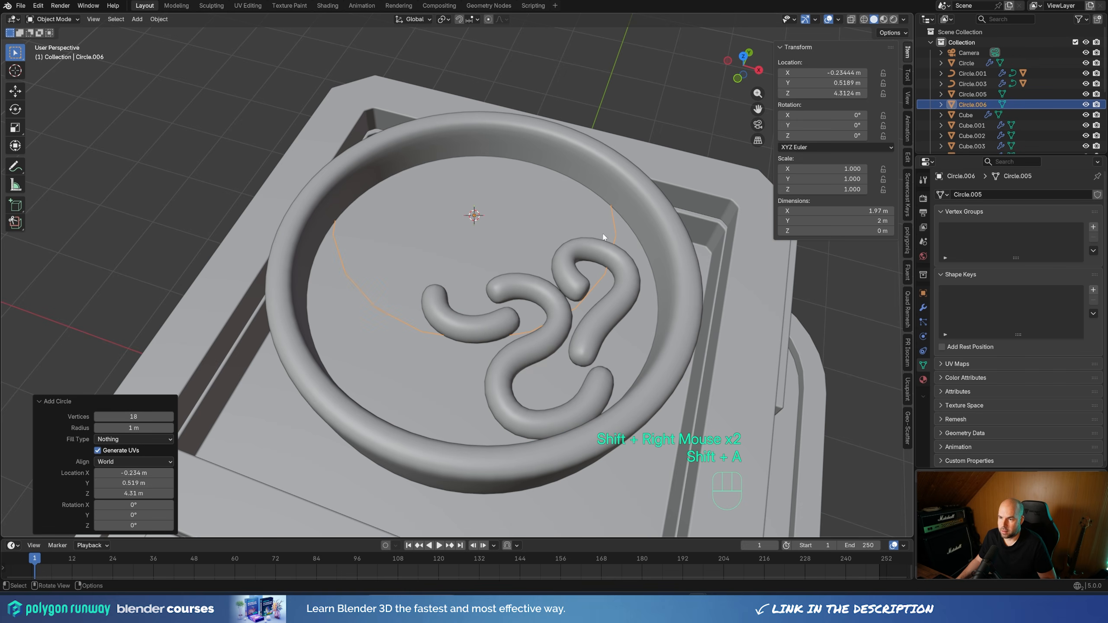
{"action": "double_click", "coordinate": [139, 416]}
{"action": "key", "text": "Return"}
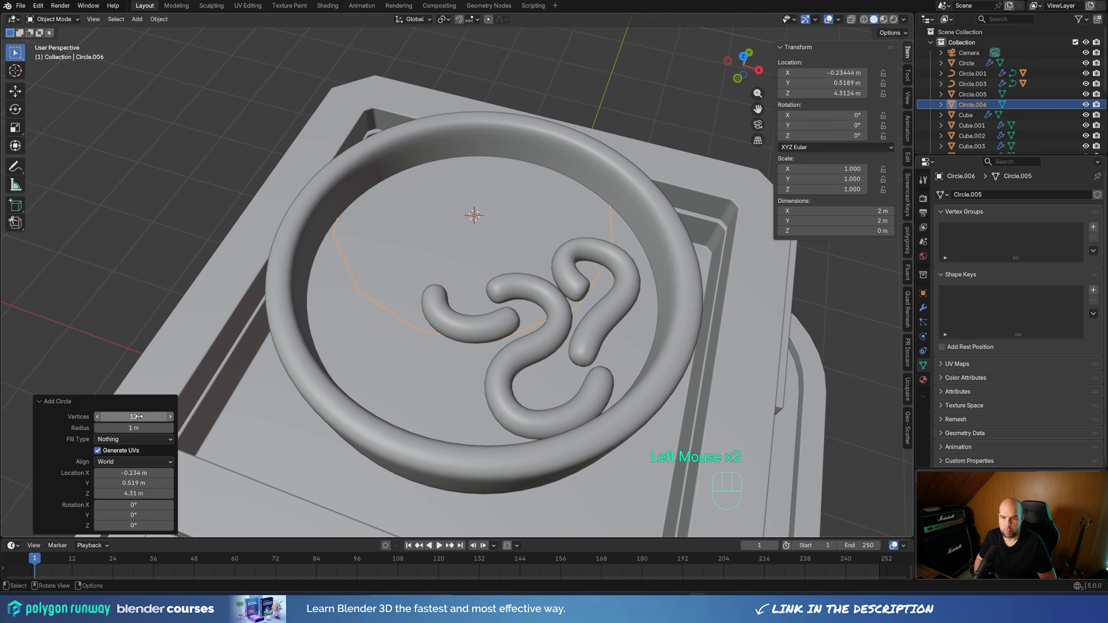
Scale all of the new circle's vertices to about 0.269 in Edit Mode
{"action": "key", "text": "Tab"}
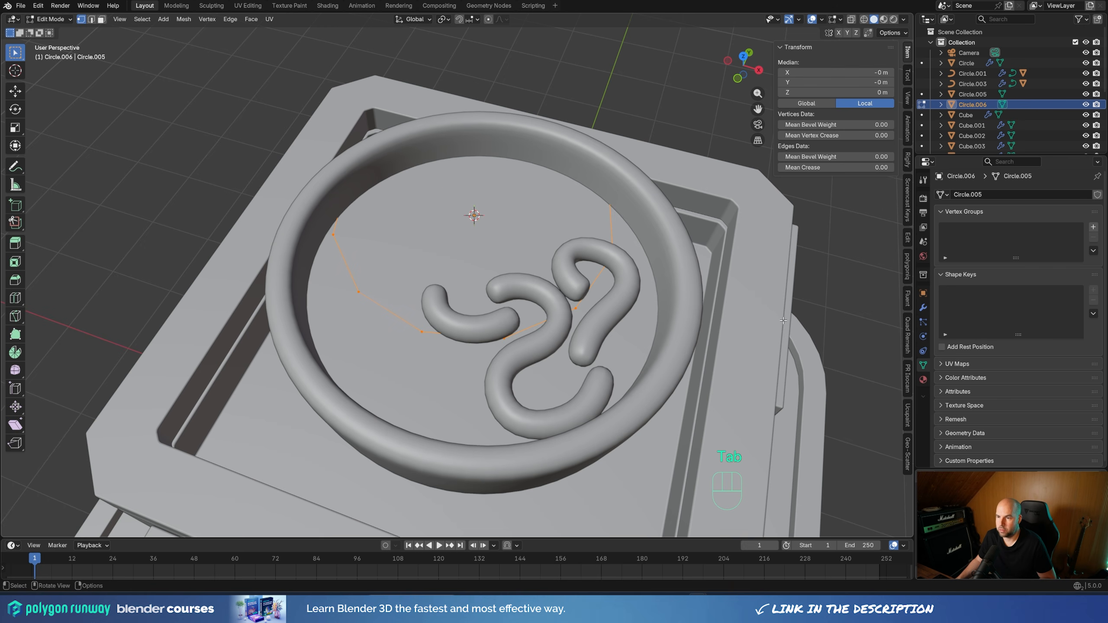
{"action": "key", "text": "s"}
{"action": "left_click", "coordinate": [557, 240]}
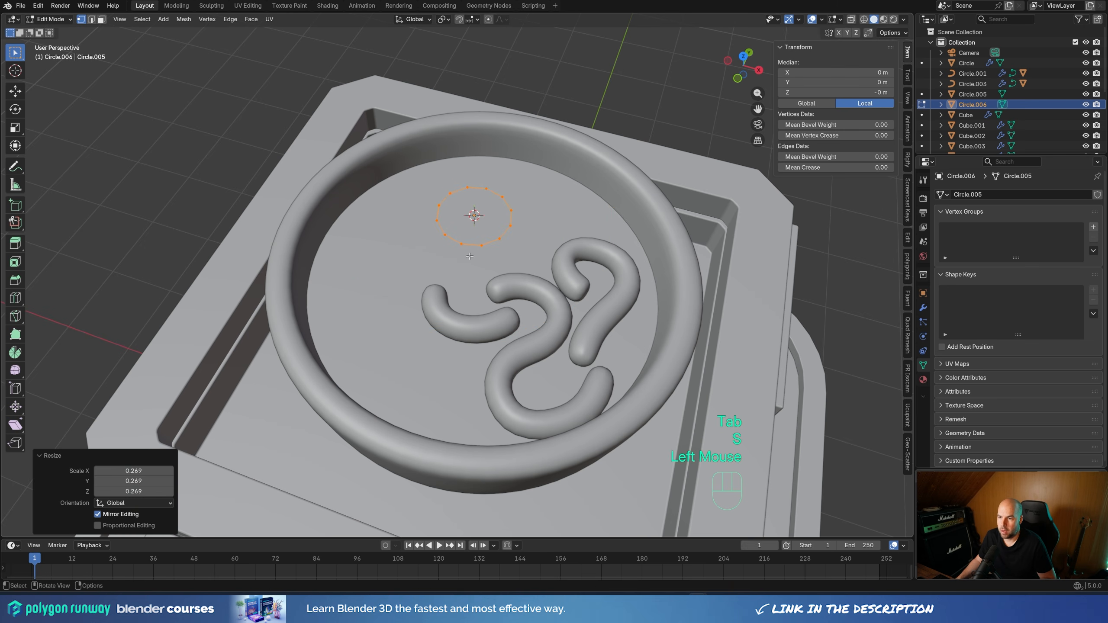
Move the circle's vertex nearest the short noodle about -0.222 m along Y with smooth proportional editing at size 0.467, and turn proportional editing off
{"action": "left_click", "coordinate": [457, 241]}
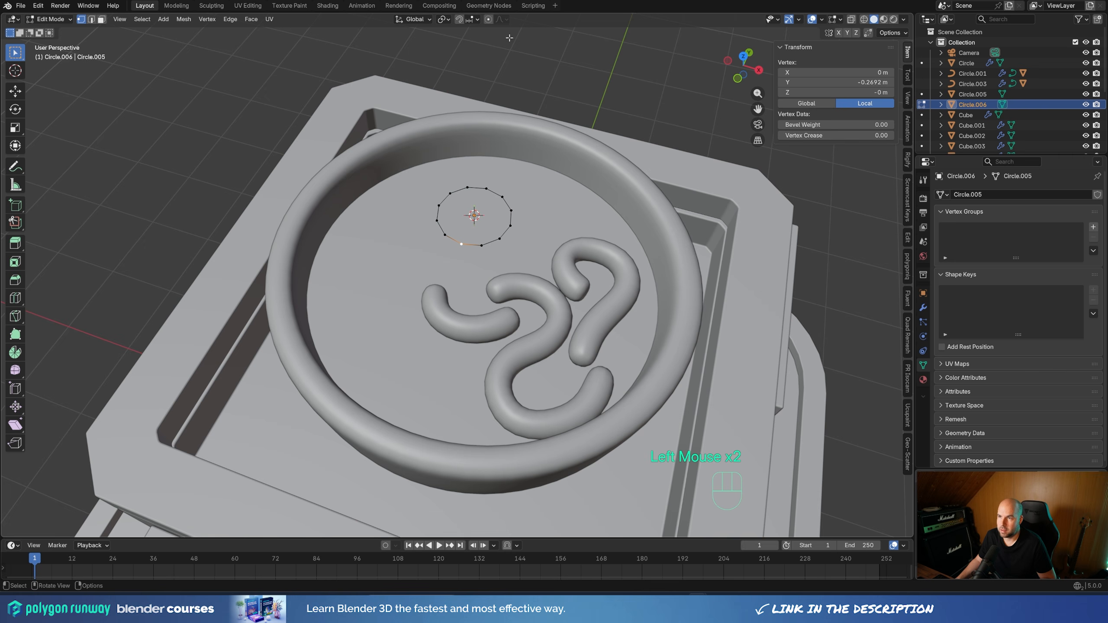
{"action": "left_click", "coordinate": [488, 19]}
{"action": "middle_click_drag", "start_coordinate": [555, 183], "coordinate": [525, 216]}
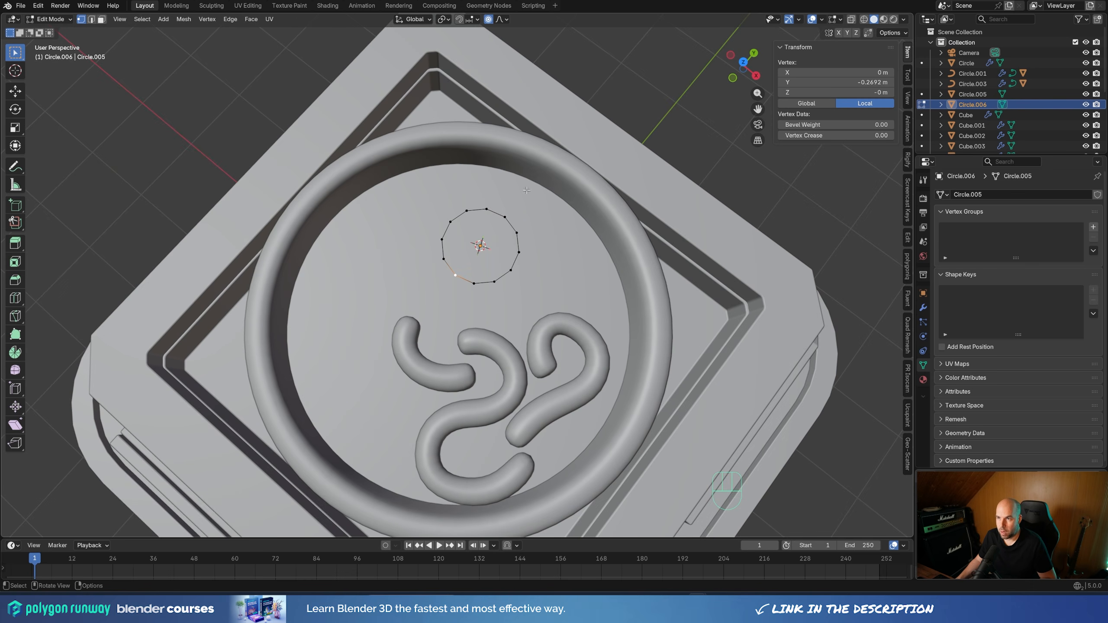
{"action": "key", "text": "g"}
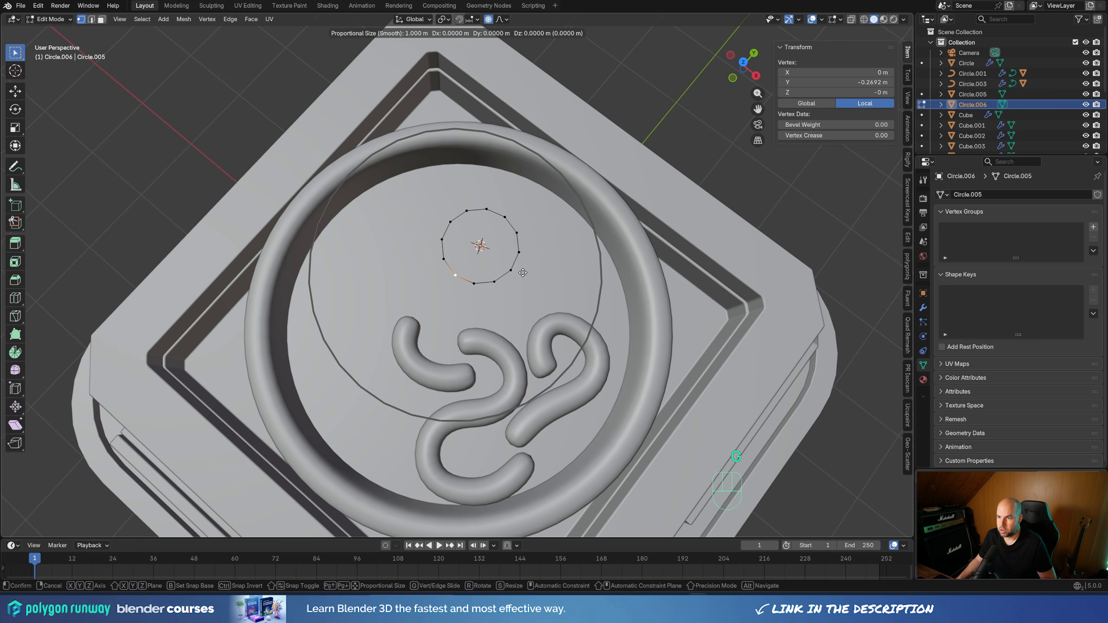
{"action": "key", "text": "y"}
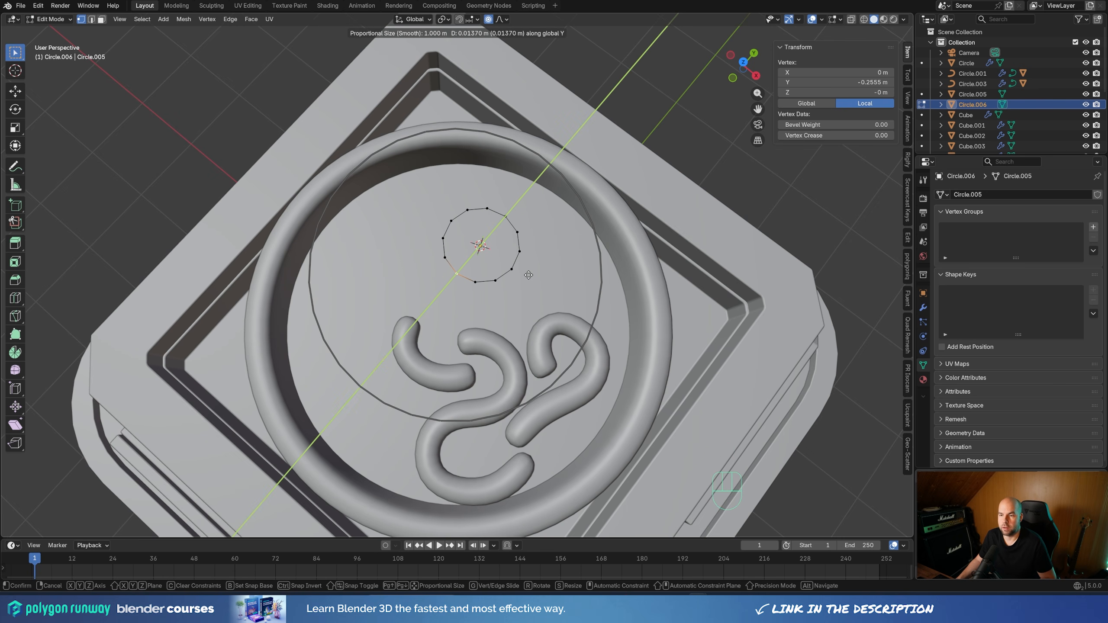
{"action": "scroll", "coordinate": [528, 275], "scroll_direction": "up", "scroll_amount": 4}
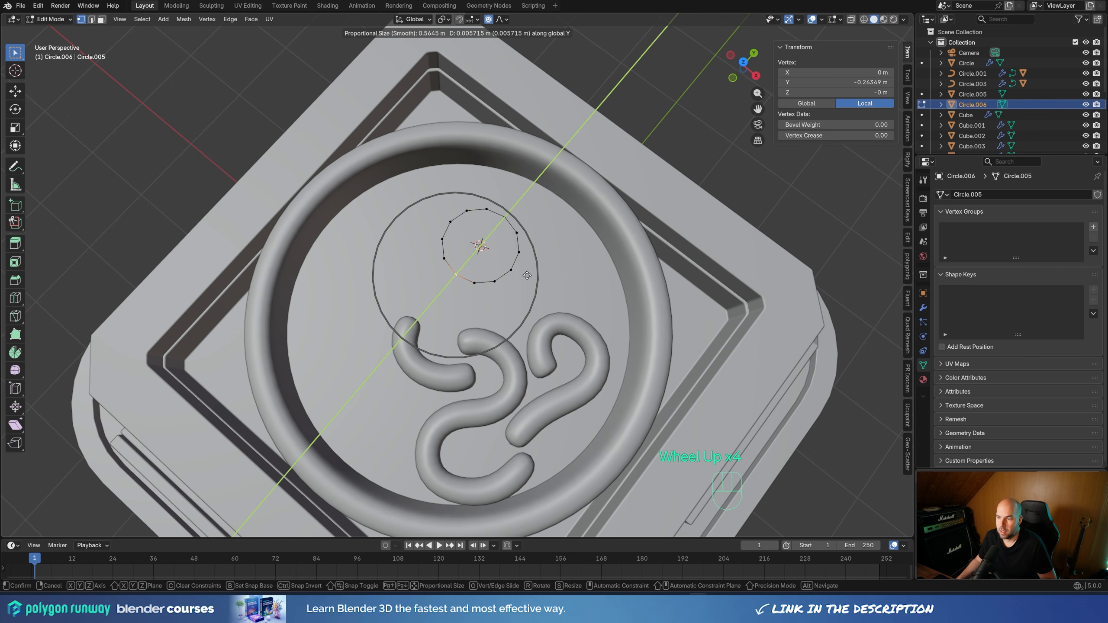
{"action": "scroll", "coordinate": [527, 275], "scroll_direction": "up", "scroll_amount": 8}
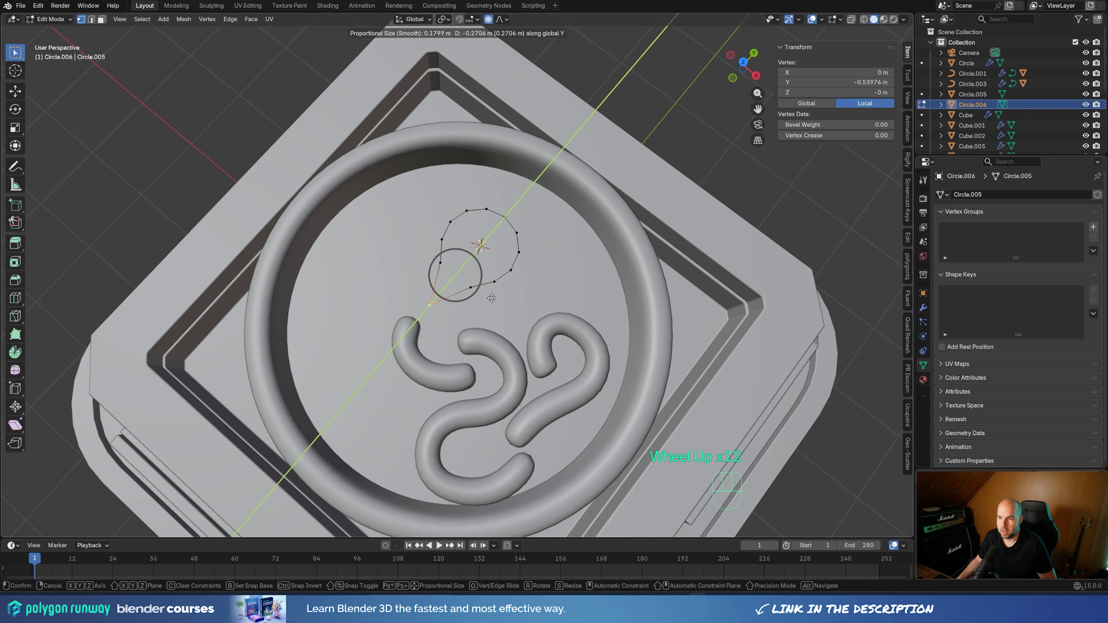
{"action": "scroll", "coordinate": [491, 298], "scroll_direction": "down", "scroll_amount": 9}
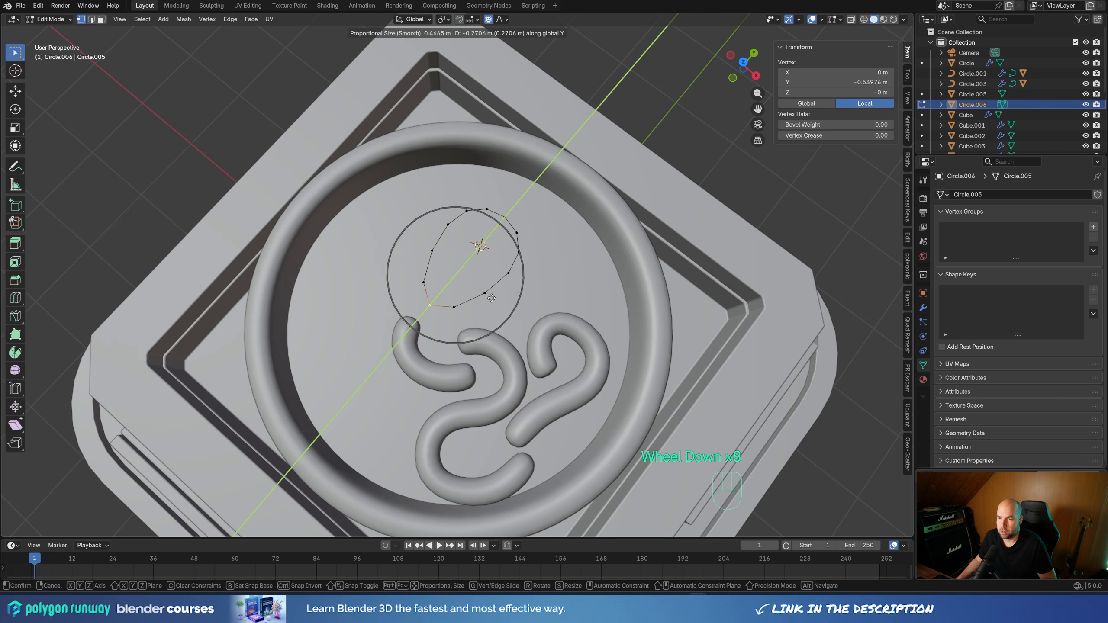
{"action": "scroll", "coordinate": [492, 298], "scroll_direction": "up", "scroll_amount": 3}
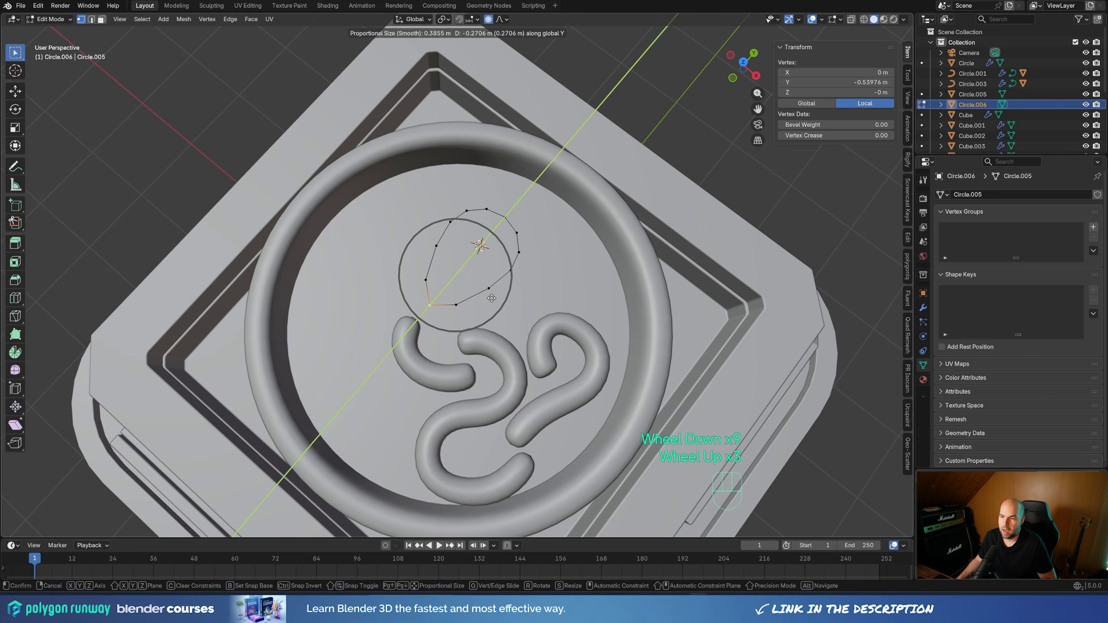
{"action": "scroll", "coordinate": [492, 298], "scroll_direction": "up", "scroll_amount": 2}
{"action": "scroll", "coordinate": [494, 295], "scroll_direction": "down", "scroll_amount": 3}
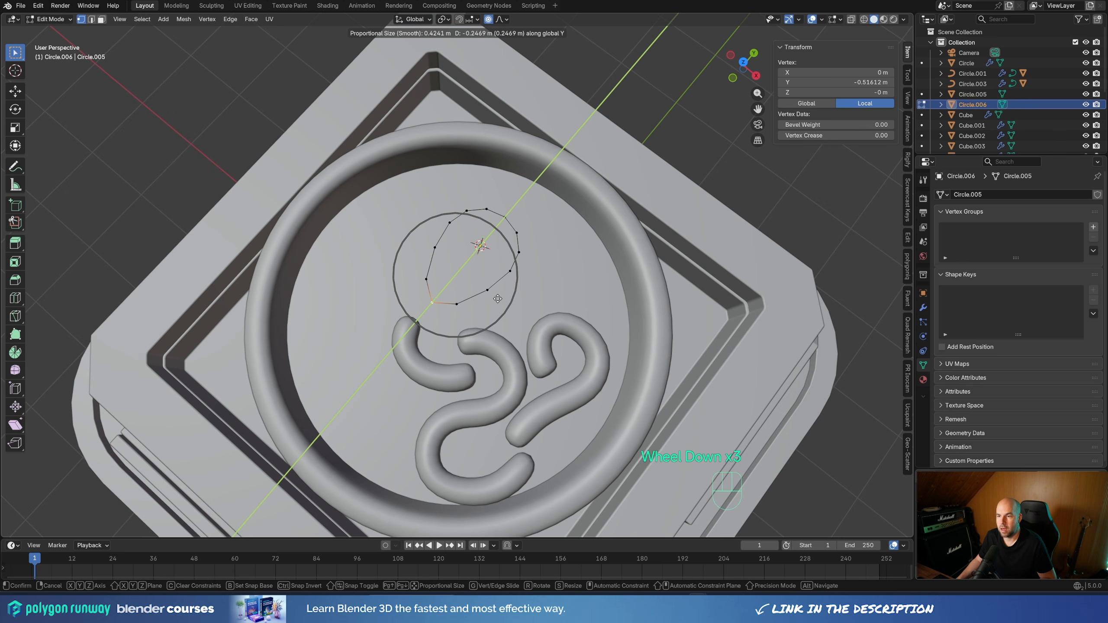
{"action": "scroll", "coordinate": [501, 298], "scroll_direction": "down", "scroll_amount": 3}
{"action": "scroll", "coordinate": [500, 298], "scroll_direction": "up", "scroll_amount": 2}
{"action": "scroll", "coordinate": [502, 298], "scroll_direction": "down", "scroll_amount": 1}
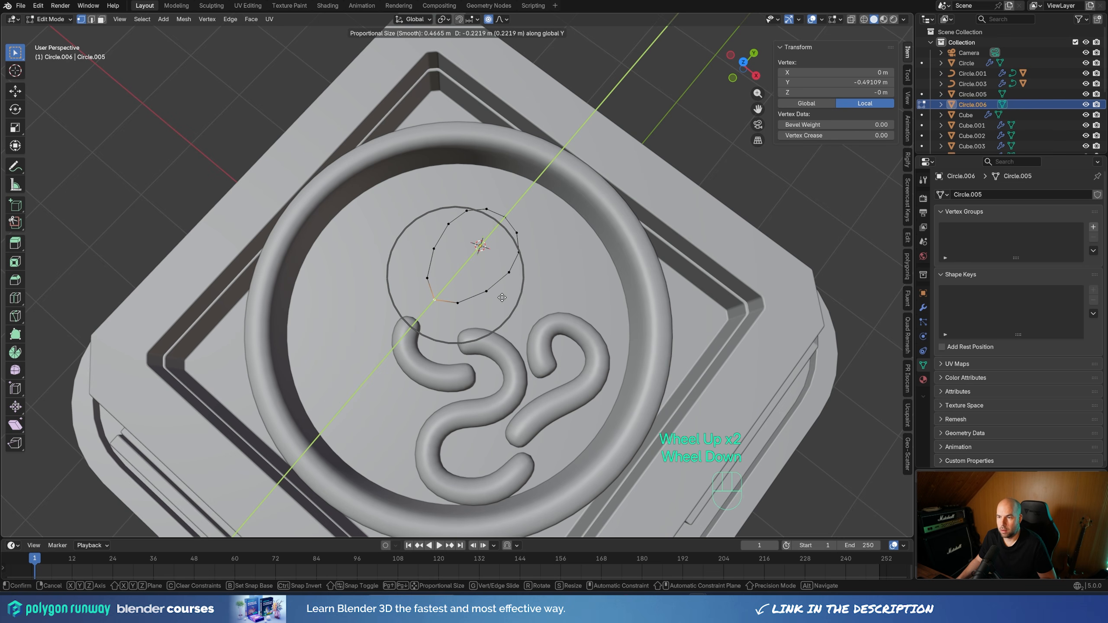
{"action": "left_click", "coordinate": [502, 298]}
{"action": "middle_click_drag", "start_coordinate": [502, 298], "coordinate": [564, 268]}
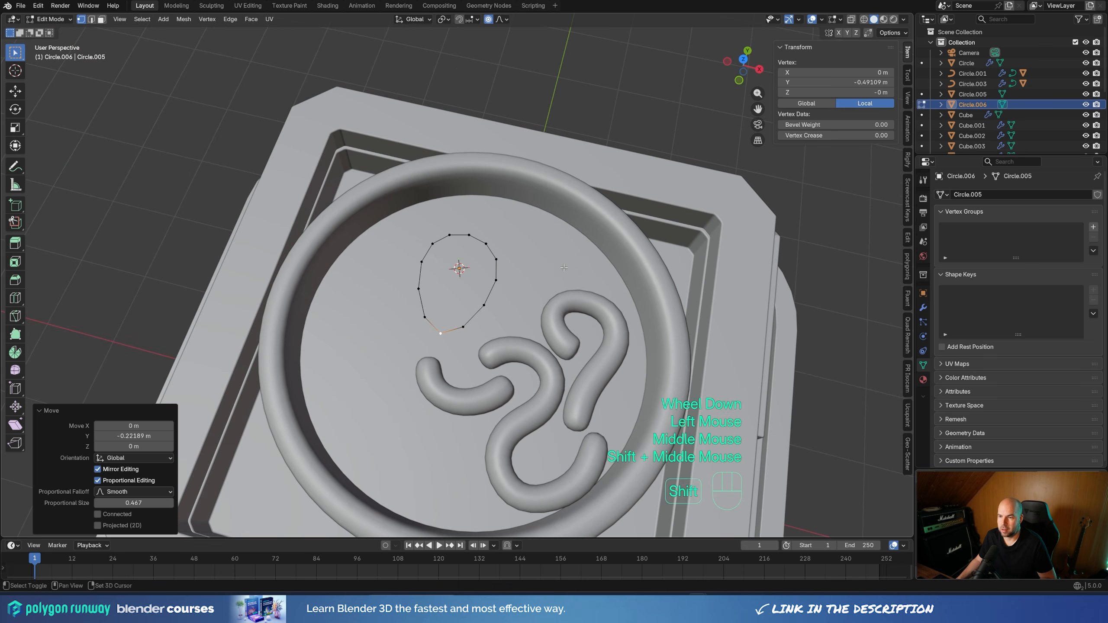
{"action": "left_click", "coordinate": [488, 19]}
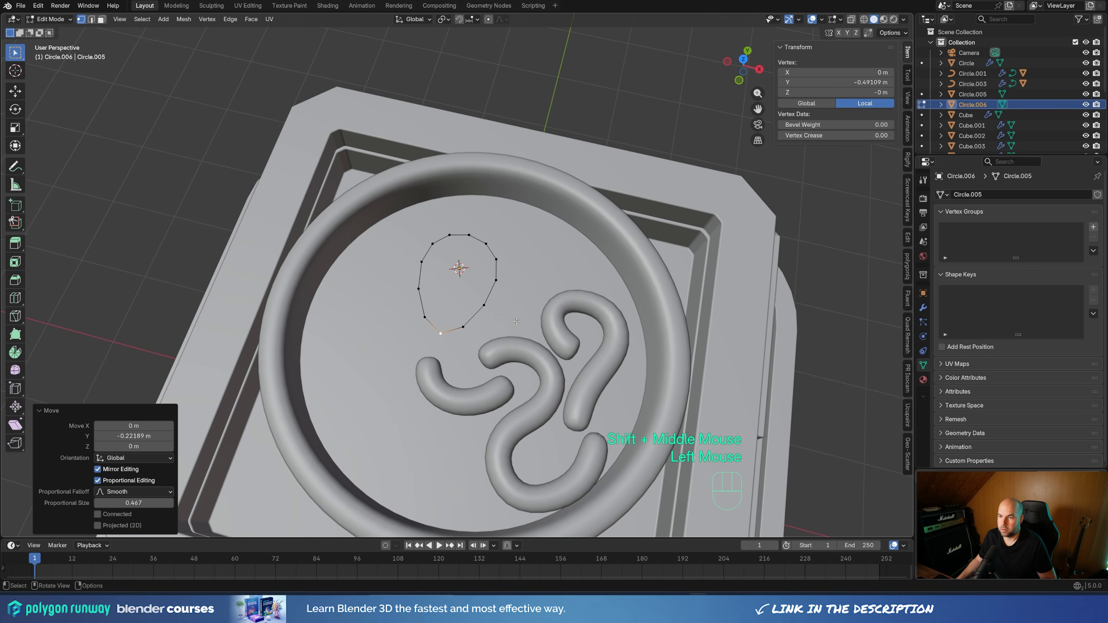
Extrude the whole egg-shaped outline about 0.081 m upward along Z
{"action": "key", "text": "a"}
{"action": "middle_click_drag", "start_coordinate": [529, 295], "coordinate": [508, 271]}
{"action": "key", "text": "e"}
{"action": "key", "text": "z"}
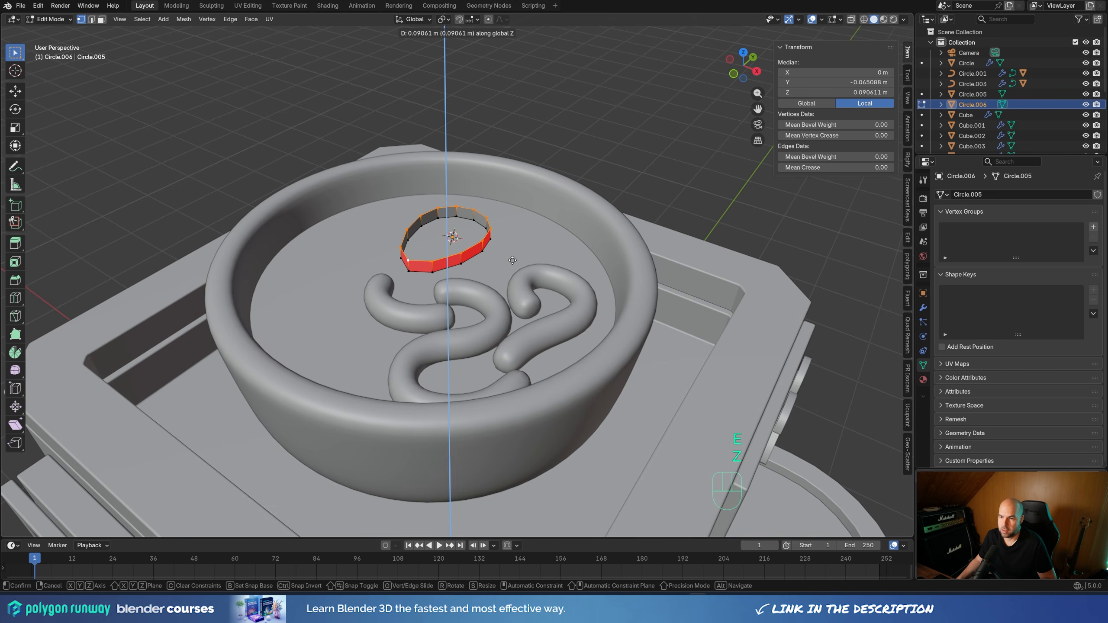
{"action": "left_click", "coordinate": [509, 261]}
Fill the extruded outline's upper opening with a face and inset it twice, by about 0.042 m and about 0.056 m
{"action": "middle_click_drag", "start_coordinate": [509, 261], "coordinate": [600, 325], "text": "shift"}
{"action": "scroll", "coordinate": [534, 302], "scroll_direction": "up", "scroll_amount": 2}
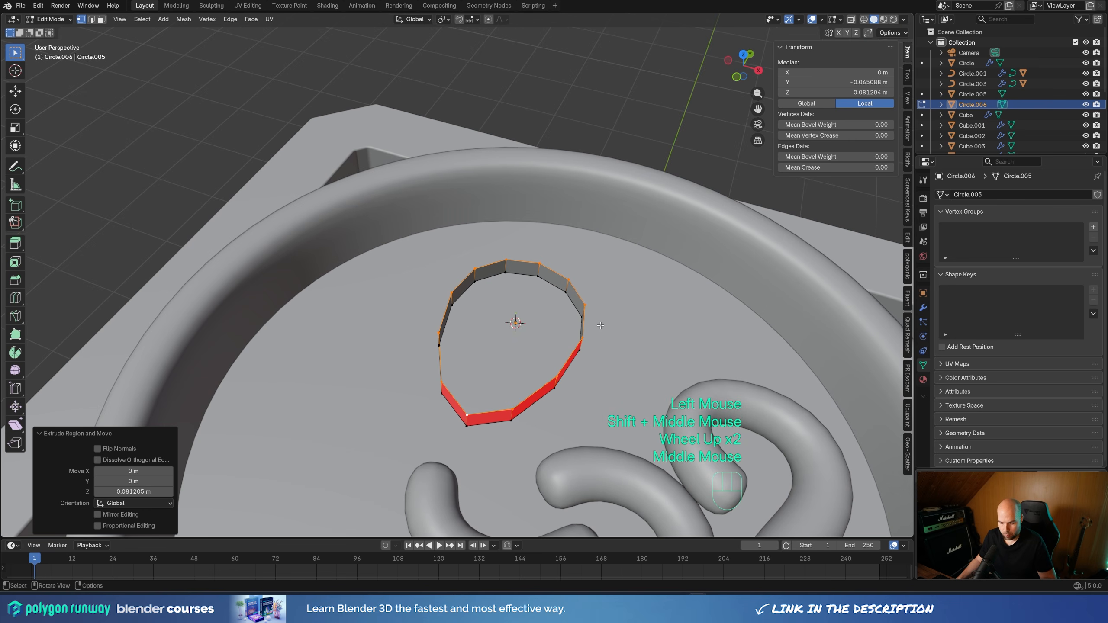
{"action": "key", "text": "f"}
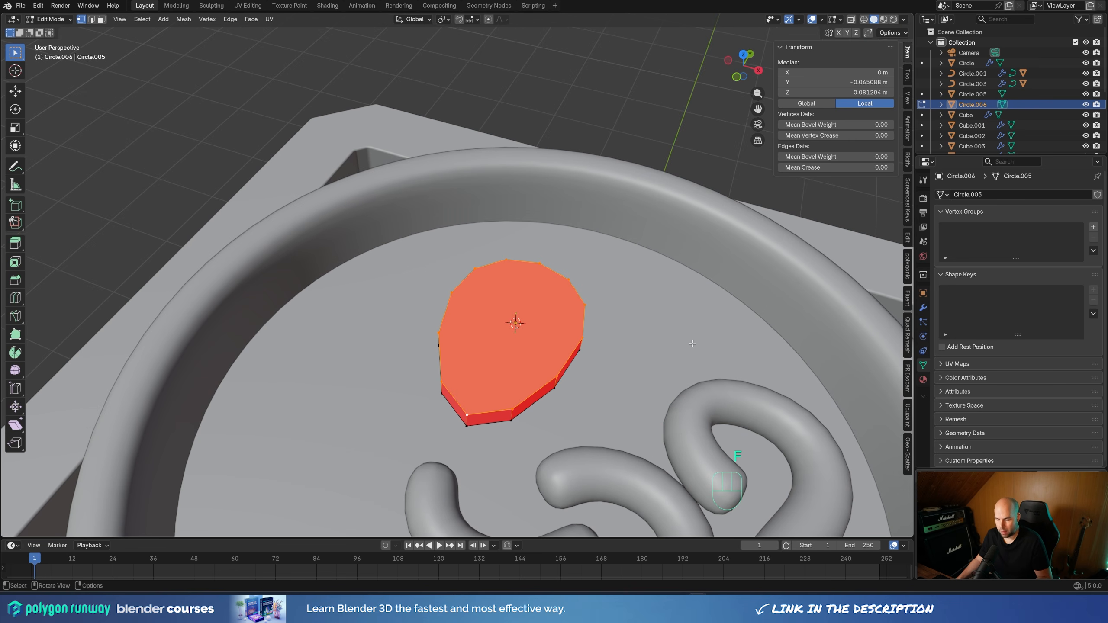
{"action": "key", "text": "i"}
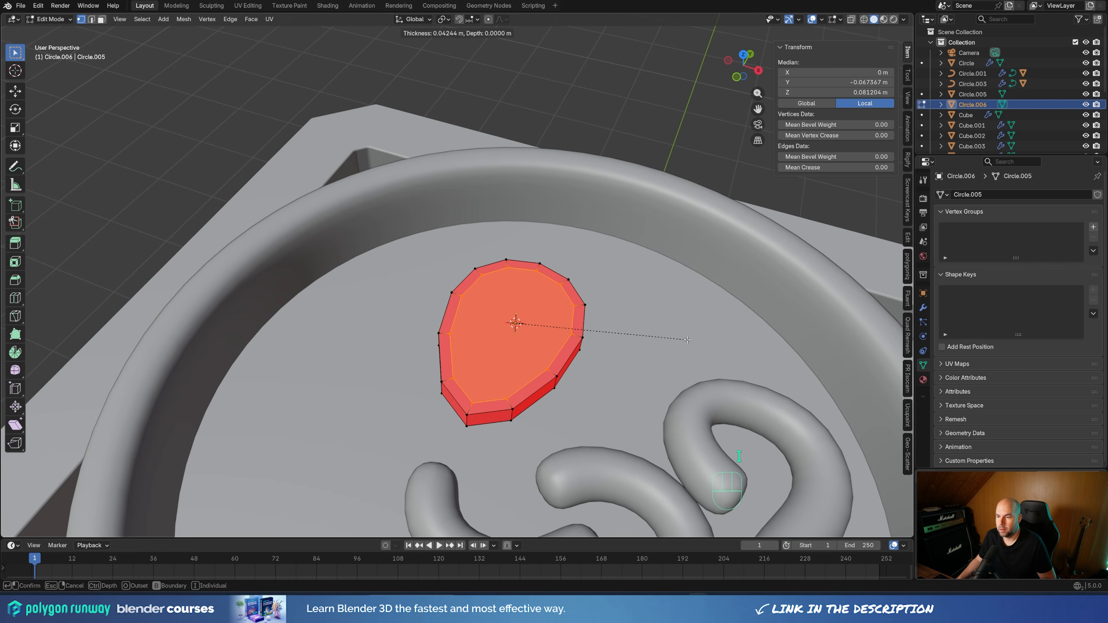
{"action": "left_click", "coordinate": [687, 339]}
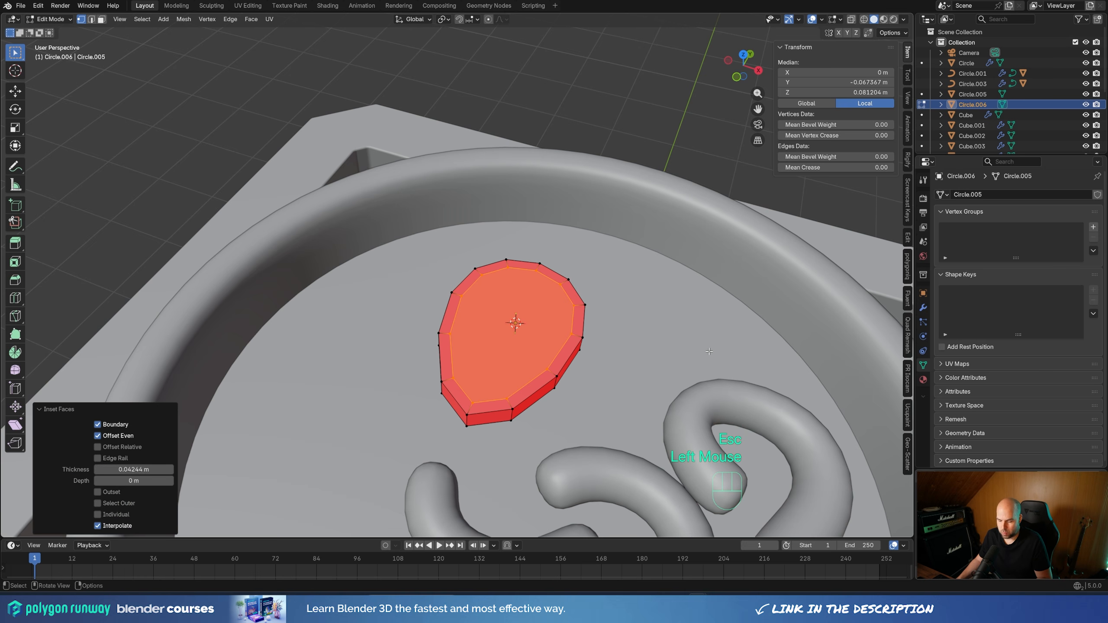
{"action": "key", "text": "i"}
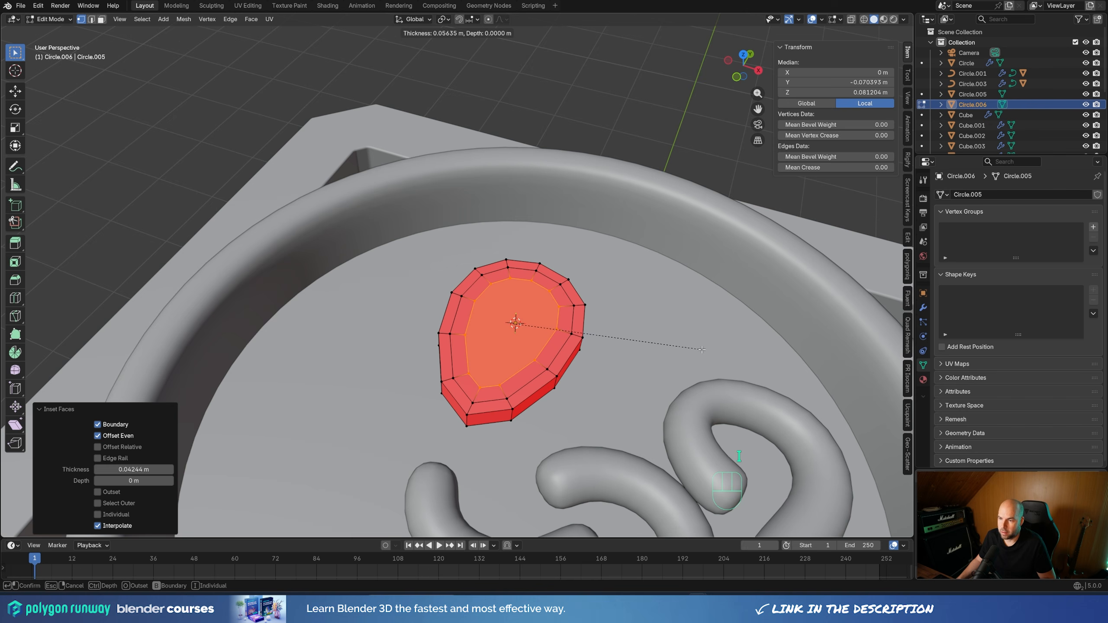
{"action": "left_click", "coordinate": [701, 349]}
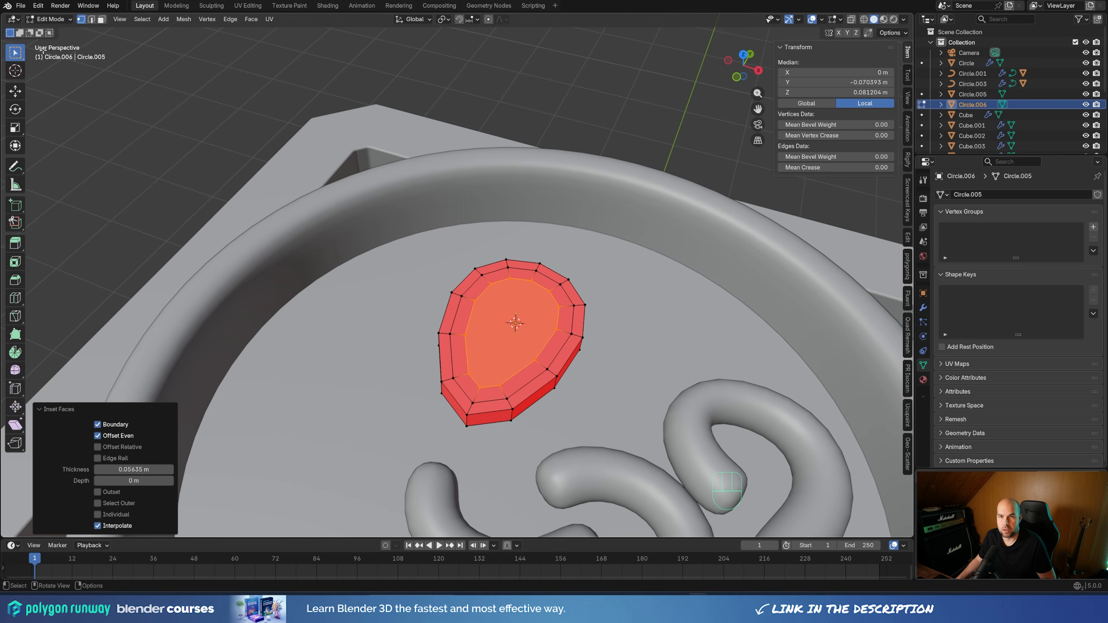
Open the extensions section of the Preferences and search the add-ons for "loop"
{"action": "left_click", "coordinate": [39, 6]}
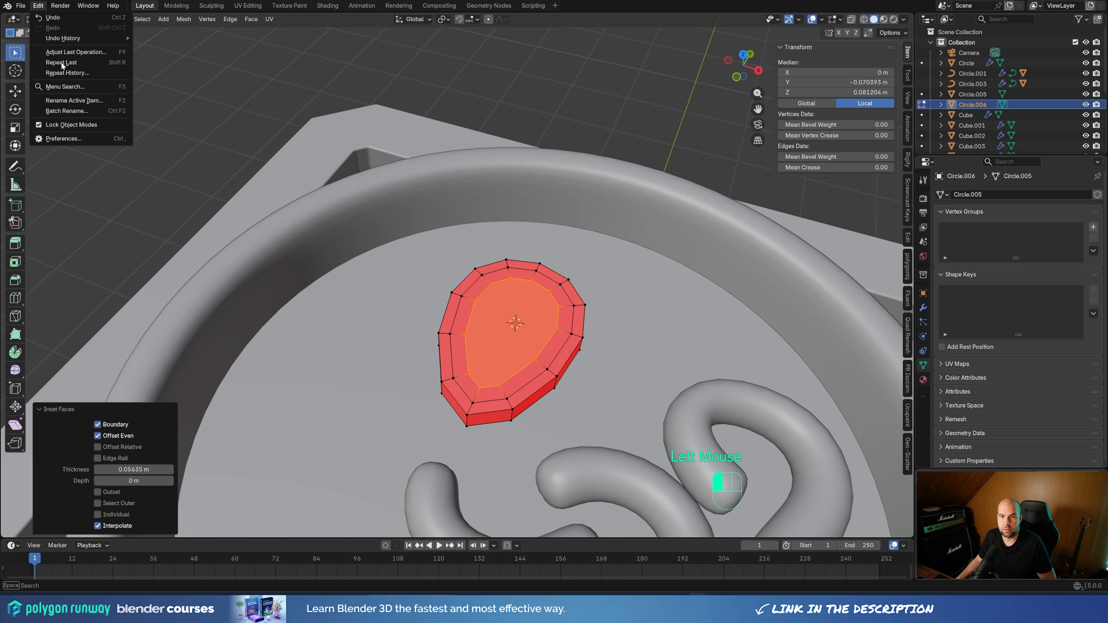
{"action": "left_click", "coordinate": [63, 139]}
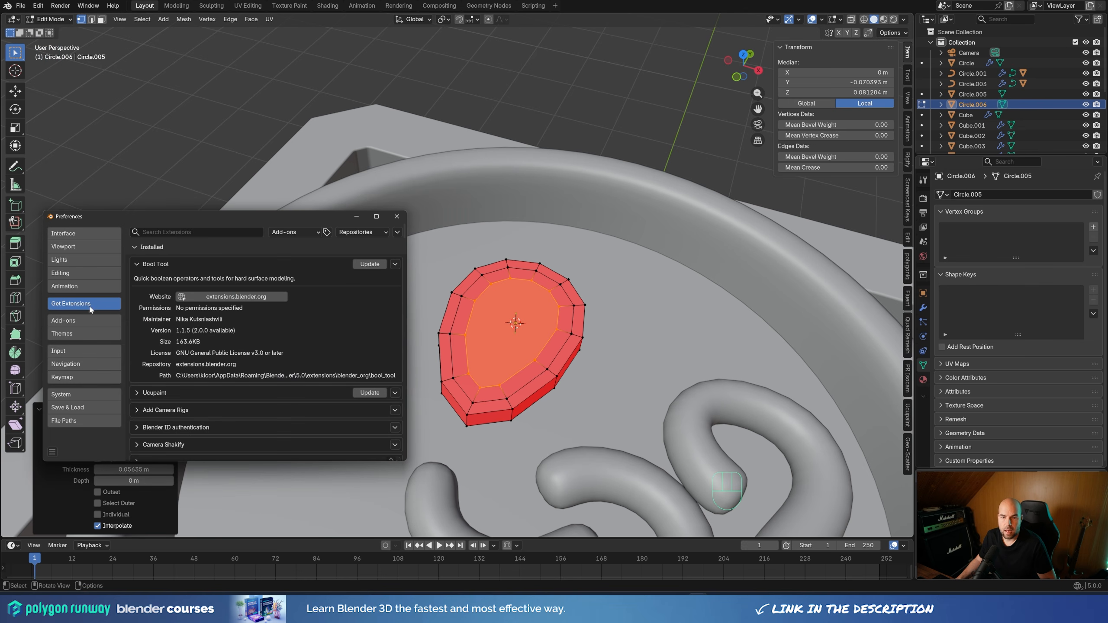
{"action": "left_click", "coordinate": [200, 235]}
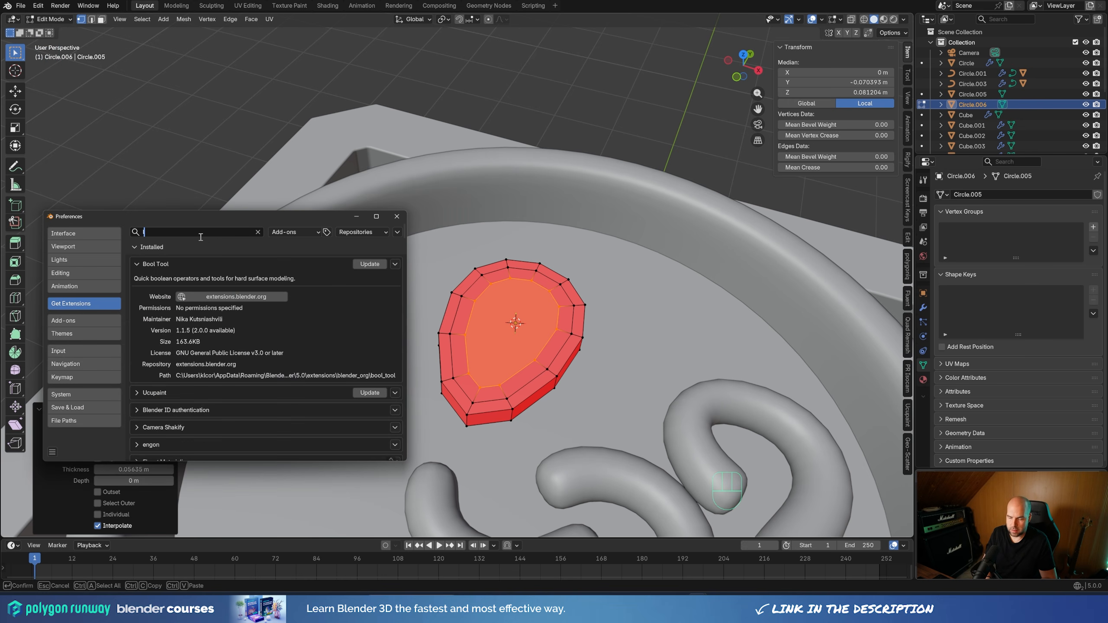
{"action": "type", "text": "loop"}
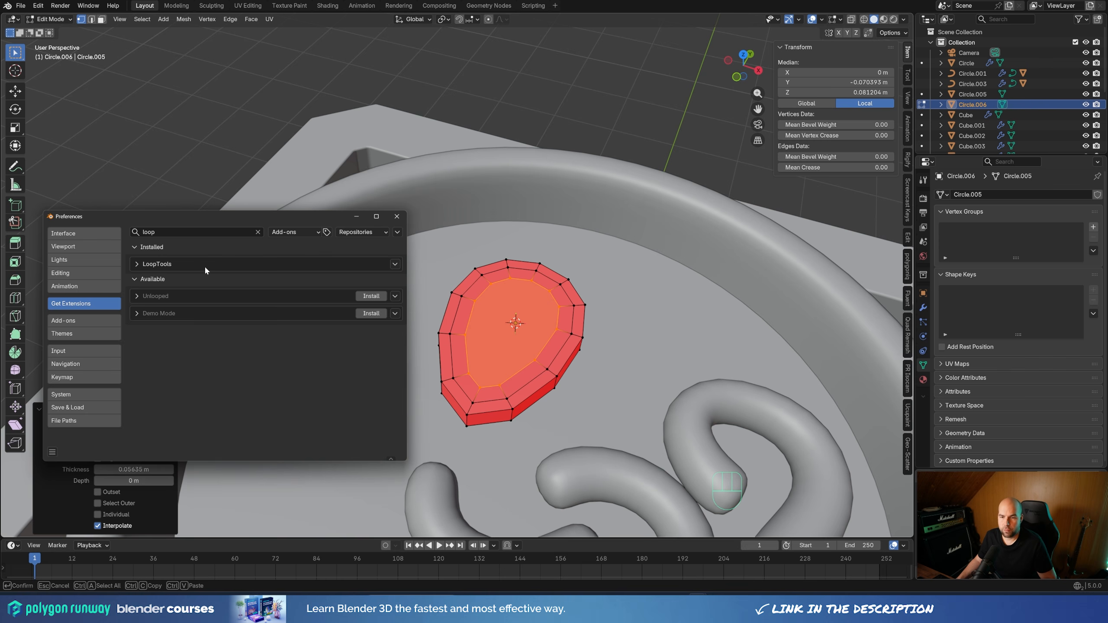
Look up LoopTools among the installed add-ons and in the extensions list, expand its details, and close the Preferences
{"action": "left_click", "coordinate": [73, 322]}
{"action": "left_click", "coordinate": [204, 234]}
{"action": "type", "text": "loop"}
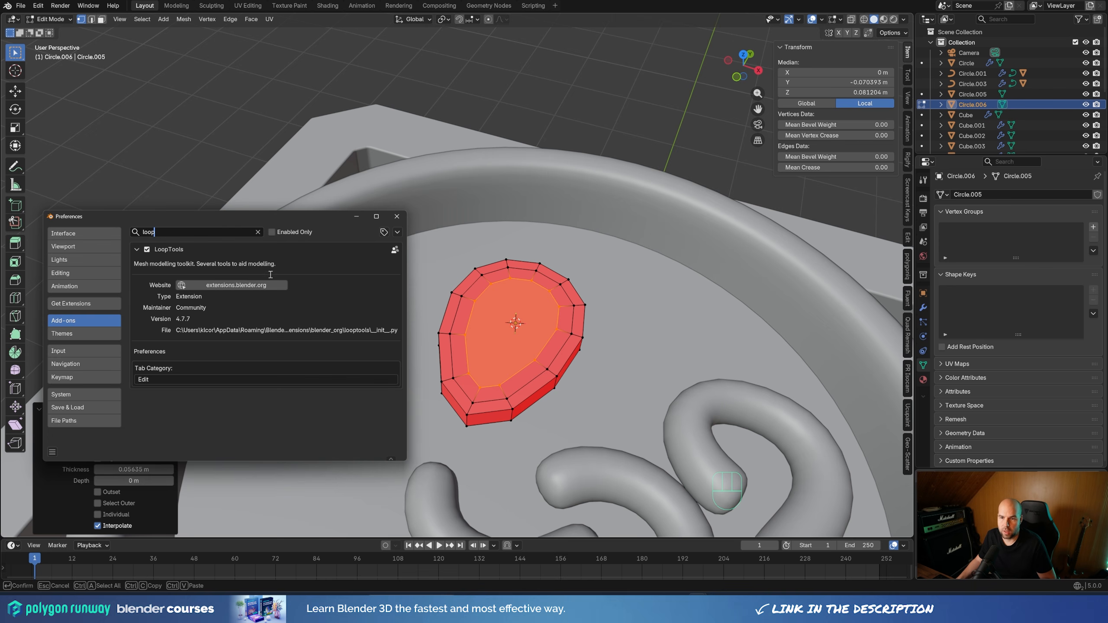
{"action": "left_click", "coordinate": [105, 305]}
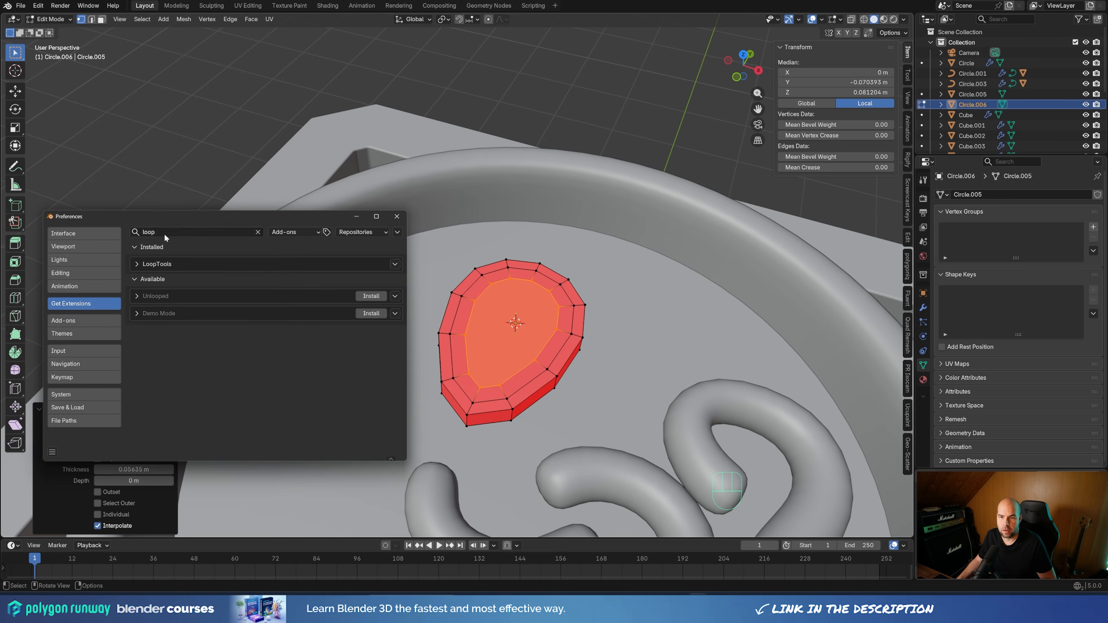
{"action": "left_click", "coordinate": [145, 234]}
{"action": "left_click", "coordinate": [170, 265]}
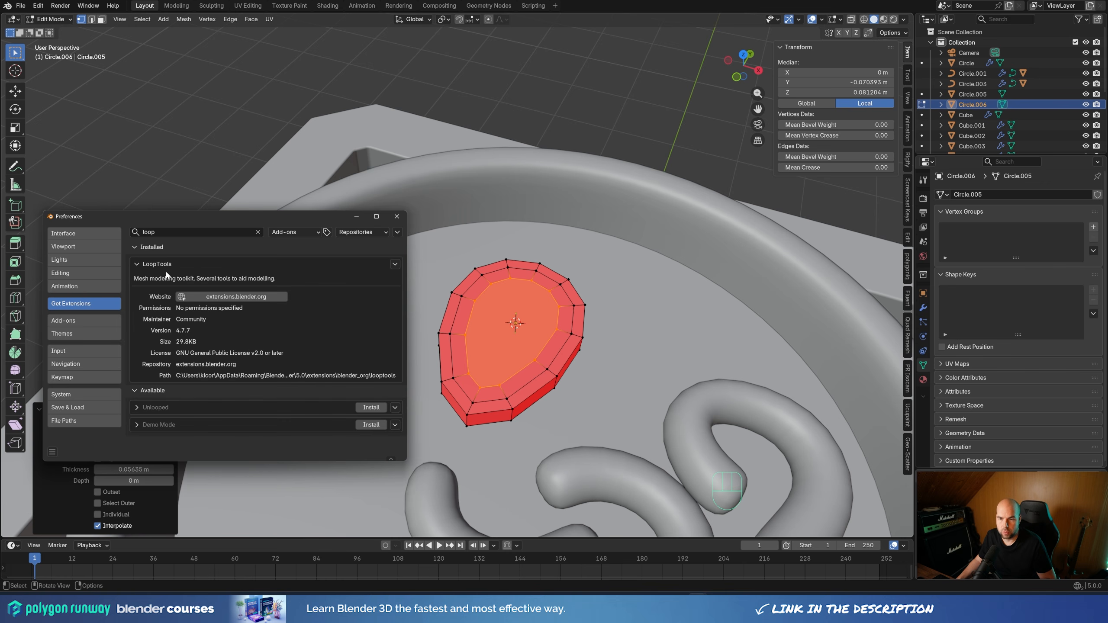
{"action": "left_click", "coordinate": [396, 217]}
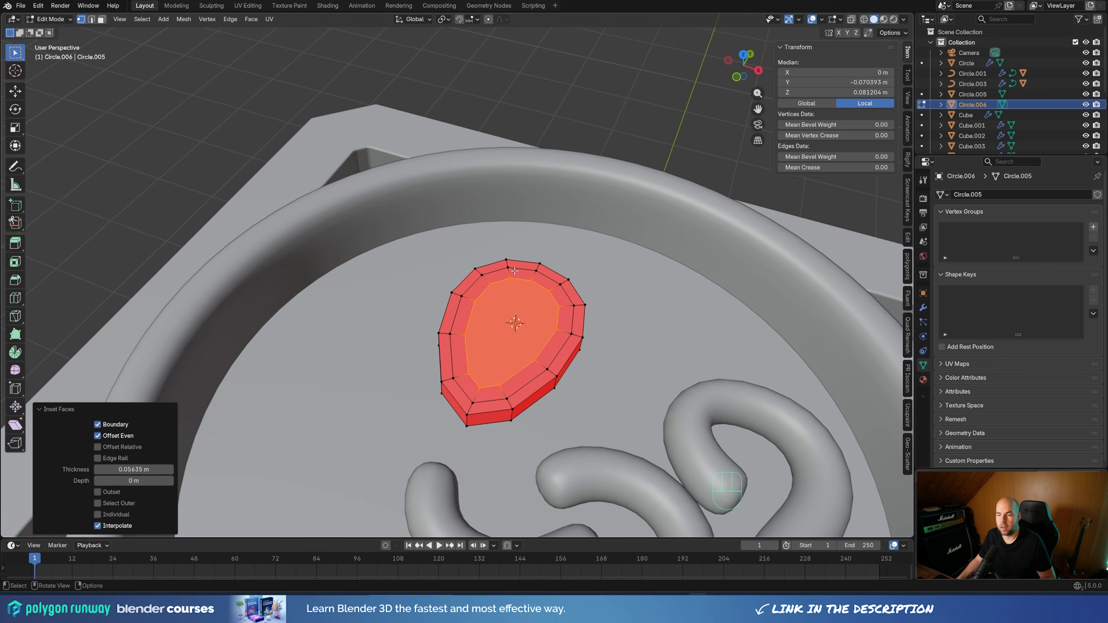
Reshape the egg's selected inner face into a circle with the LoopTools Circle operation
{"action": "right_click", "coordinate": [548, 295]}
{"action": "mouse_move", "coordinate": [549, 297]}
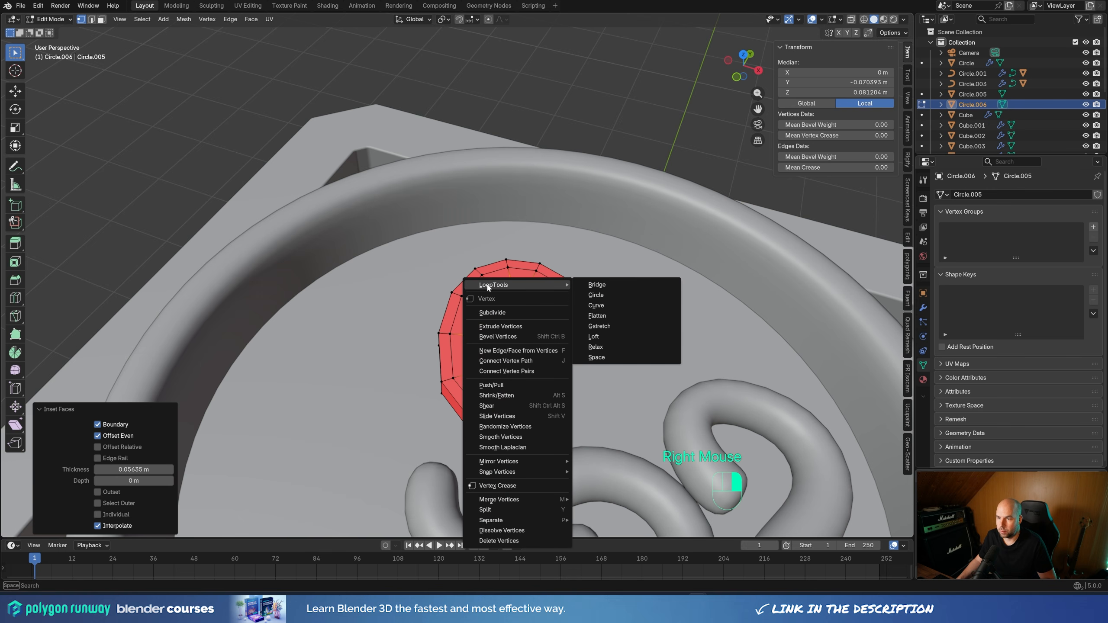
{"action": "left_click", "coordinate": [595, 295]}
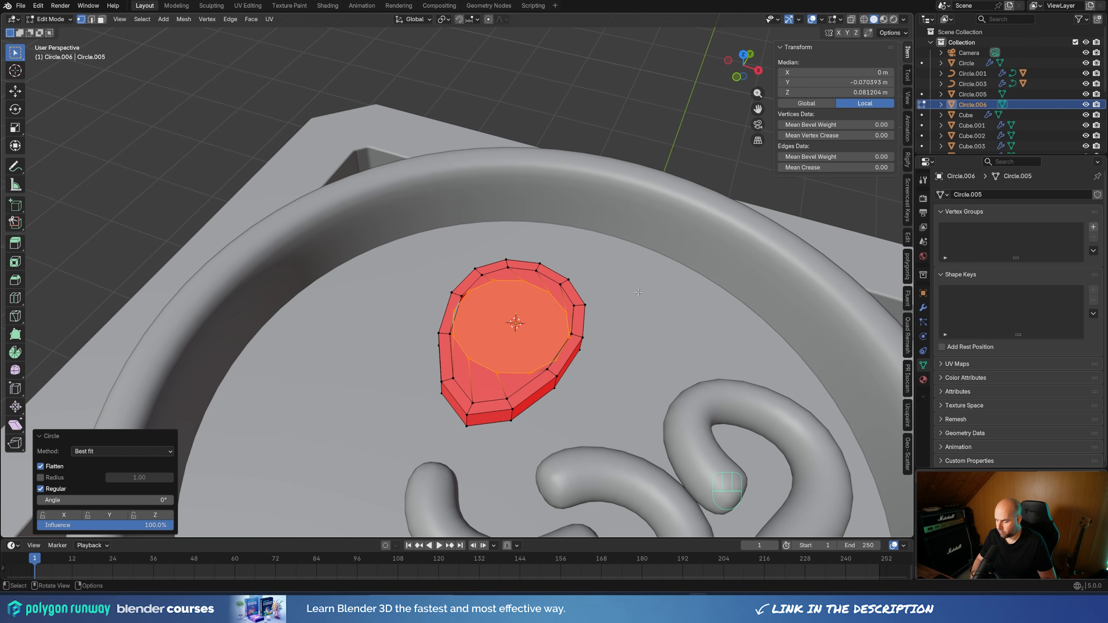
In top view, scale the round inner face by about 0.796 and rotate it about 20.4°
{"action": "key", "text": "KP_7"}
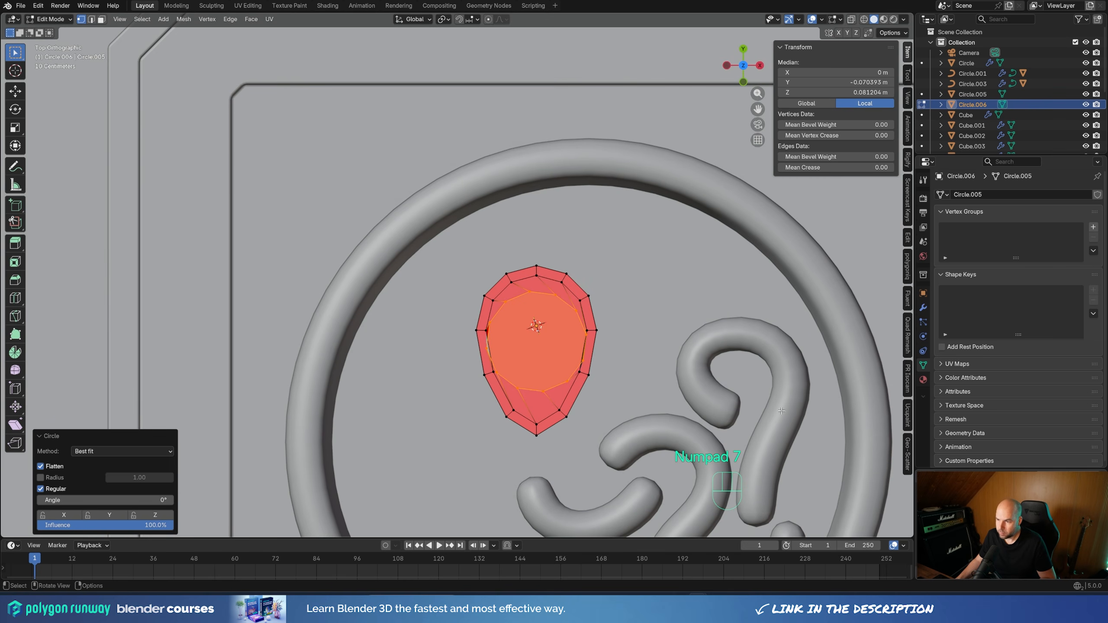
{"action": "key", "text": "s"}
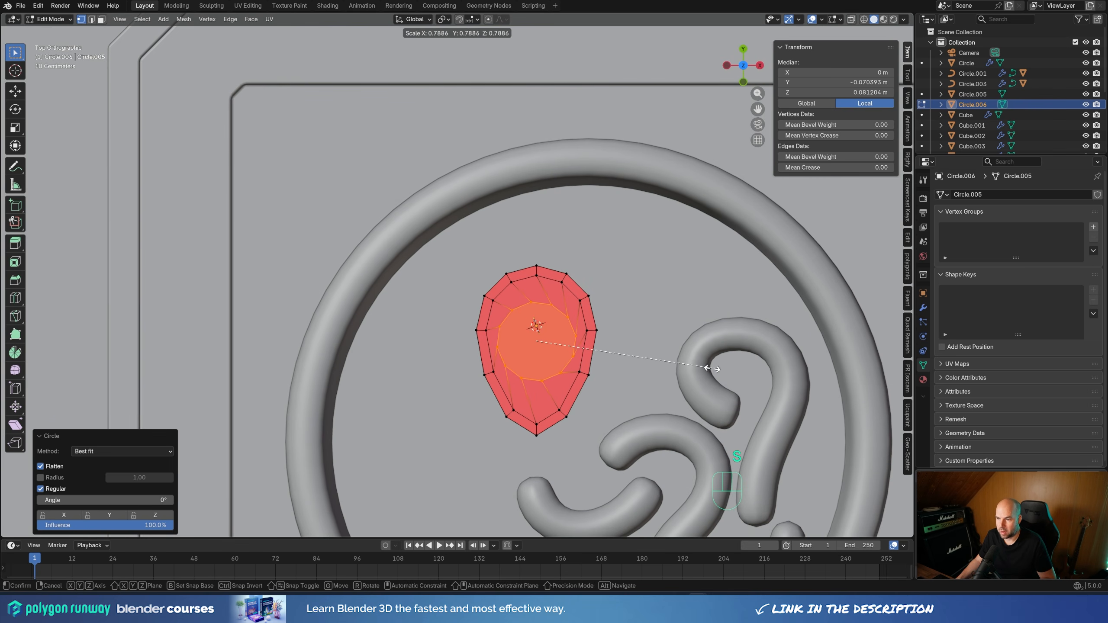
{"action": "left_click", "coordinate": [713, 369]}
{"action": "key", "text": "r"}
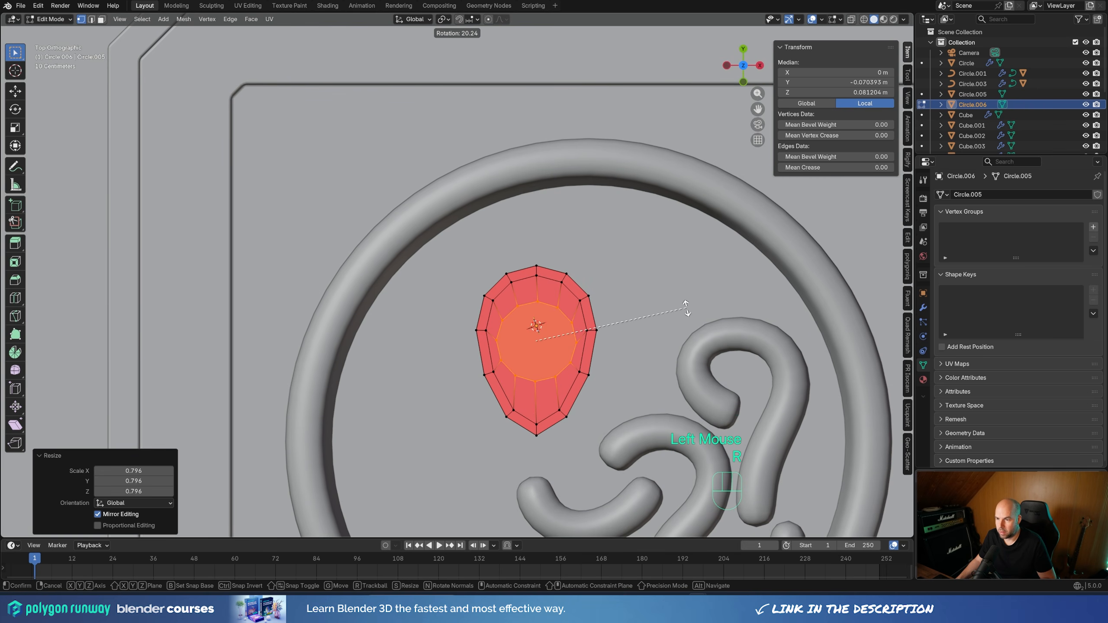
{"action": "left_click", "coordinate": [684, 308]}
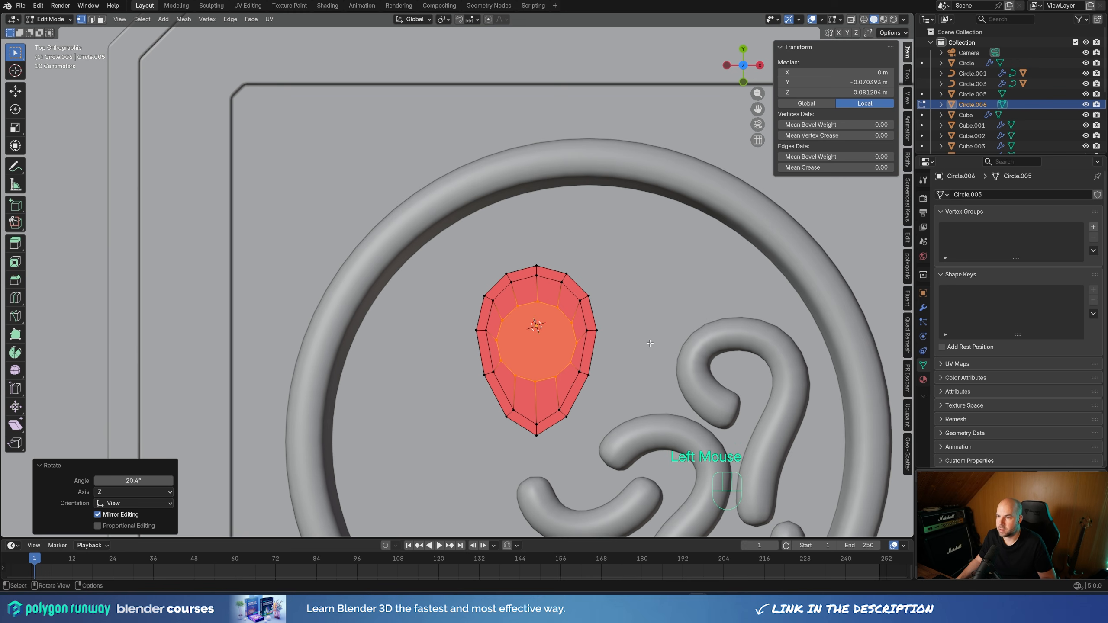
Move the round inner face about 0.045 m along Y toward the egg's wide end and scale it by about 1.027
{"action": "key", "text": "g"}
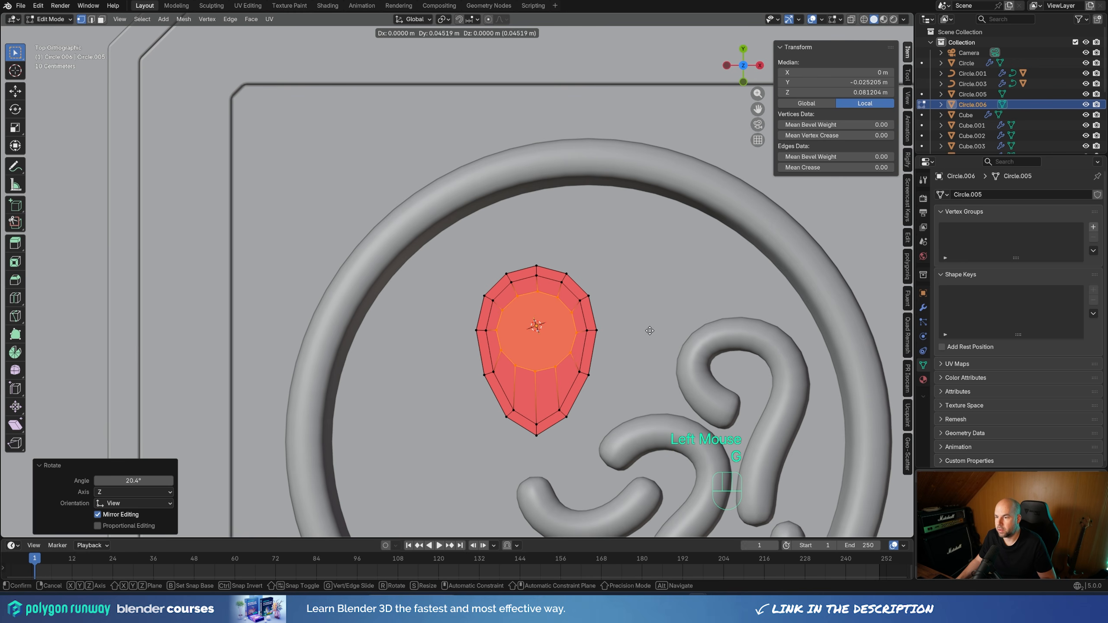
{"action": "left_click", "coordinate": [649, 330]}
{"action": "key", "text": "s"}
{"action": "left_click", "coordinate": [658, 332]}
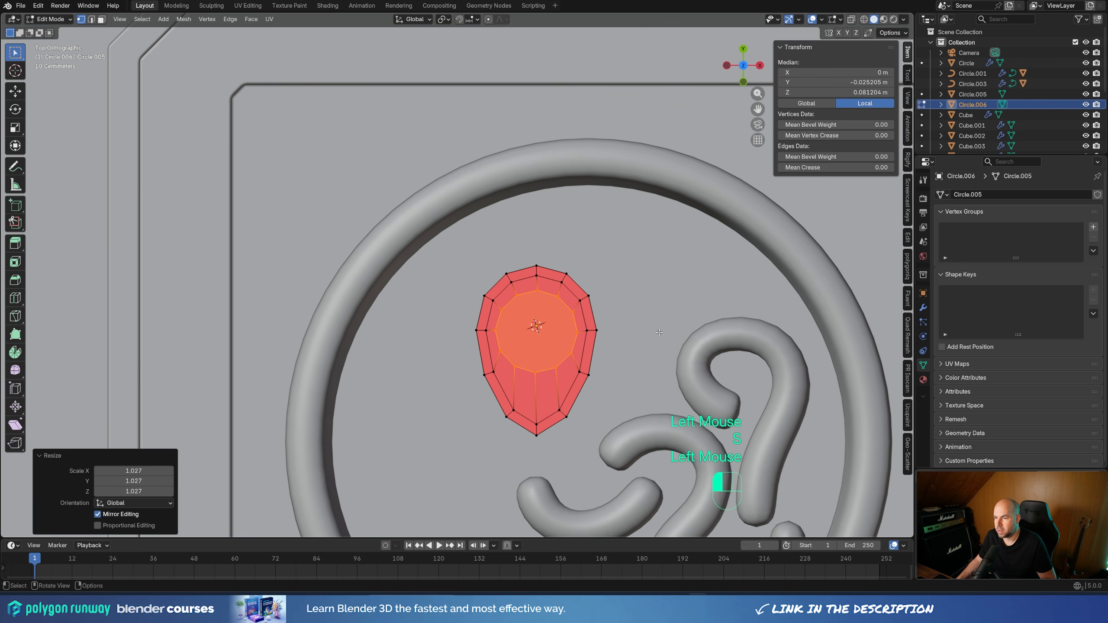
Extrude the round face about 0.054 m down into the egg and delete the face at the recess's bottom
{"action": "middle_click_drag", "start_coordinate": [659, 332], "coordinate": [631, 301]}
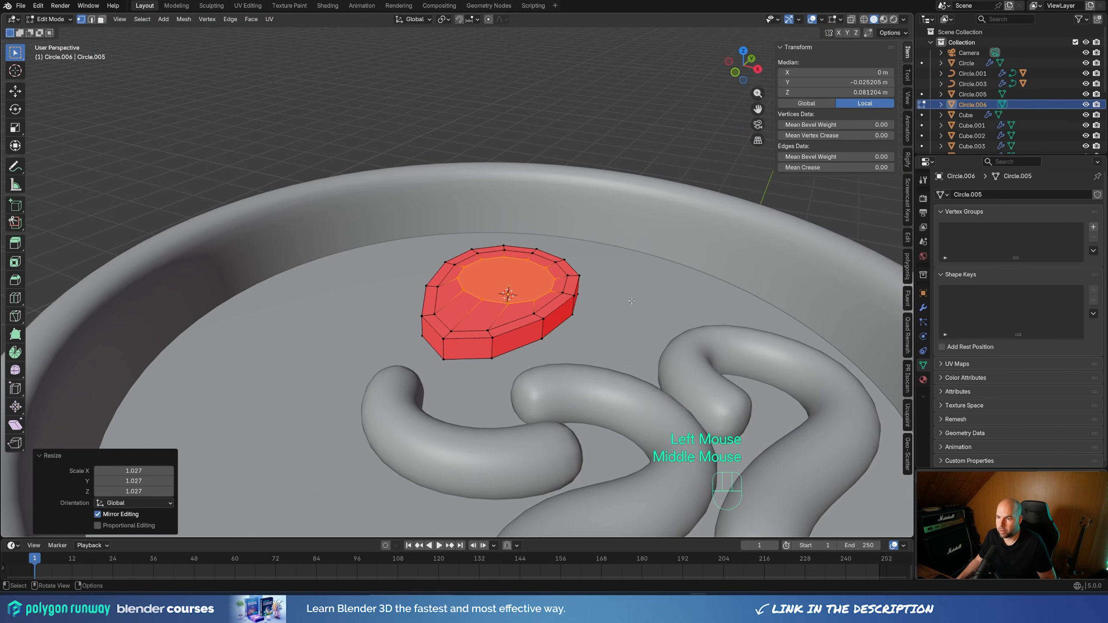
{"action": "key", "text": "e"}
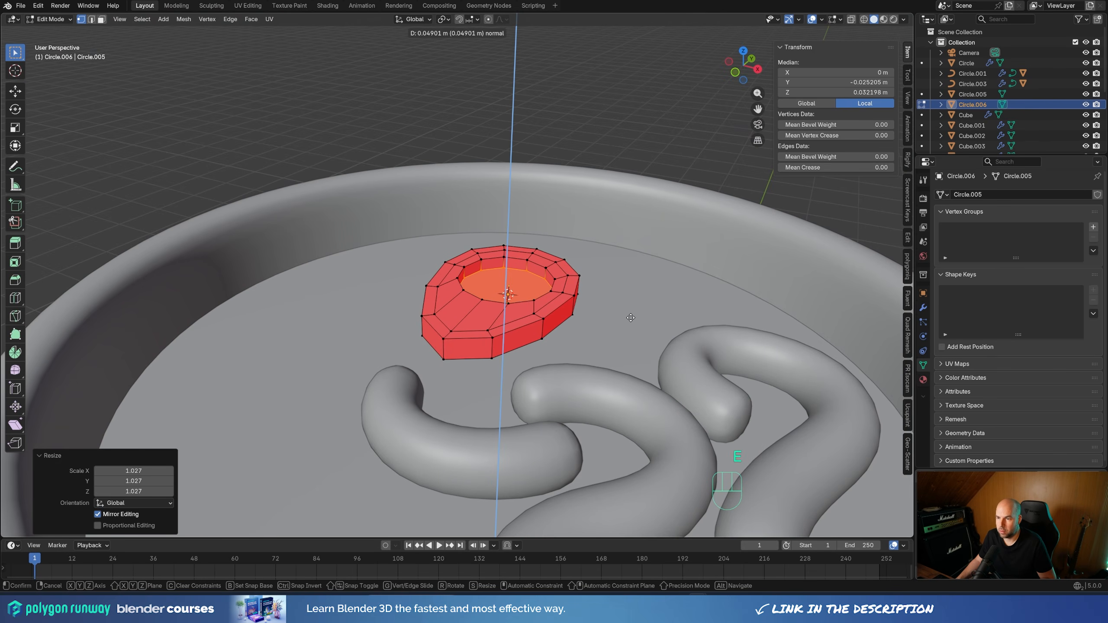
{"action": "left_click", "coordinate": [628, 316]}
{"action": "key", "text": "x"}
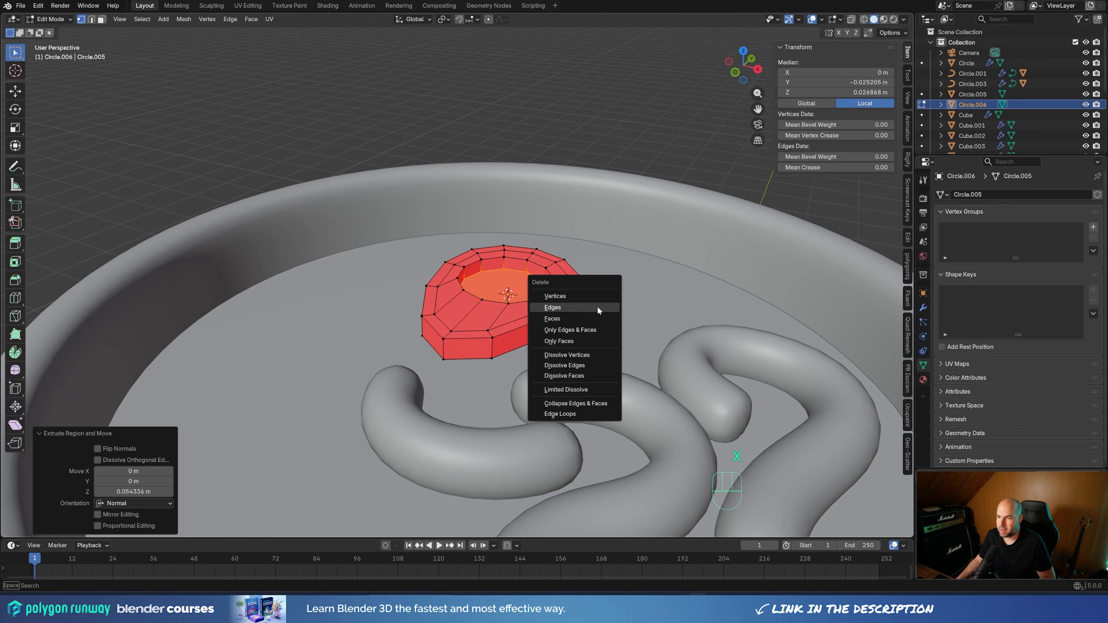
{"action": "left_click", "coordinate": [575, 316]}
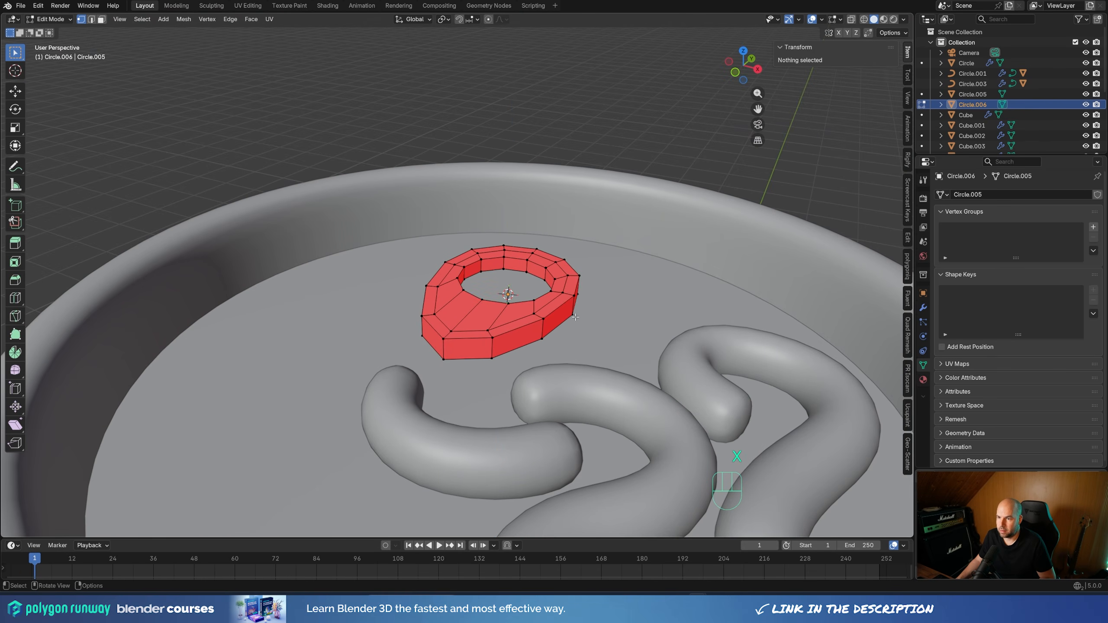
Duplicate the recess's upper edge loop about -0.043 m along Z and extrude the copy about 0.066 m upward as the yolk's wall
{"action": "left_click", "coordinate": [499, 260], "text": "alt"}
{"action": "key", "text": "shift+d"}
{"action": "key", "text": "z"}
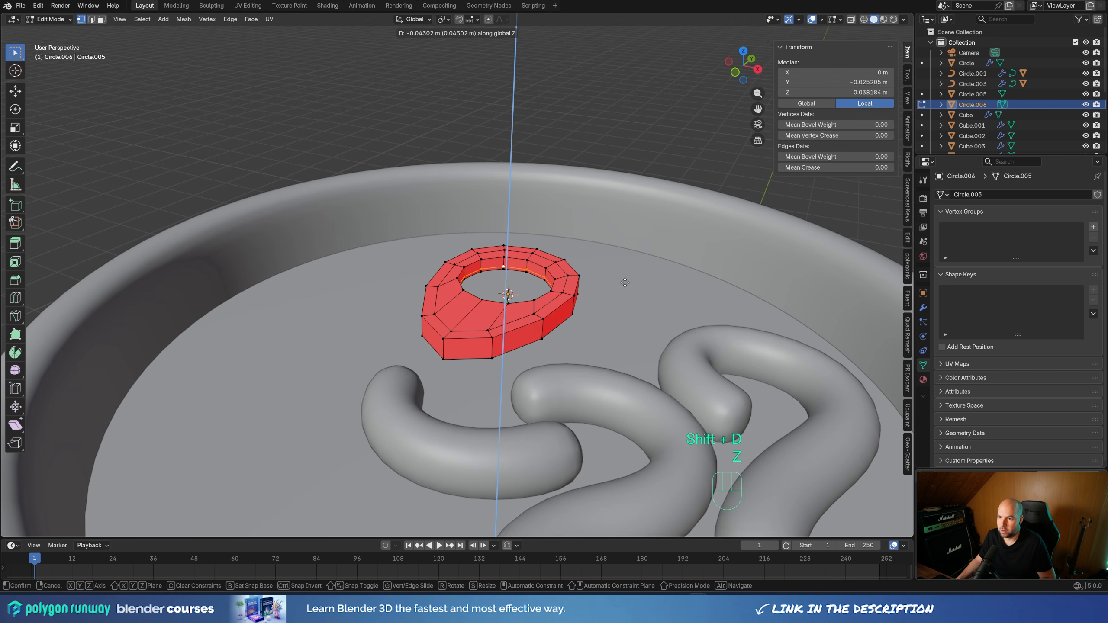
{"action": "left_click", "coordinate": [625, 282]}
{"action": "key", "text": "e"}
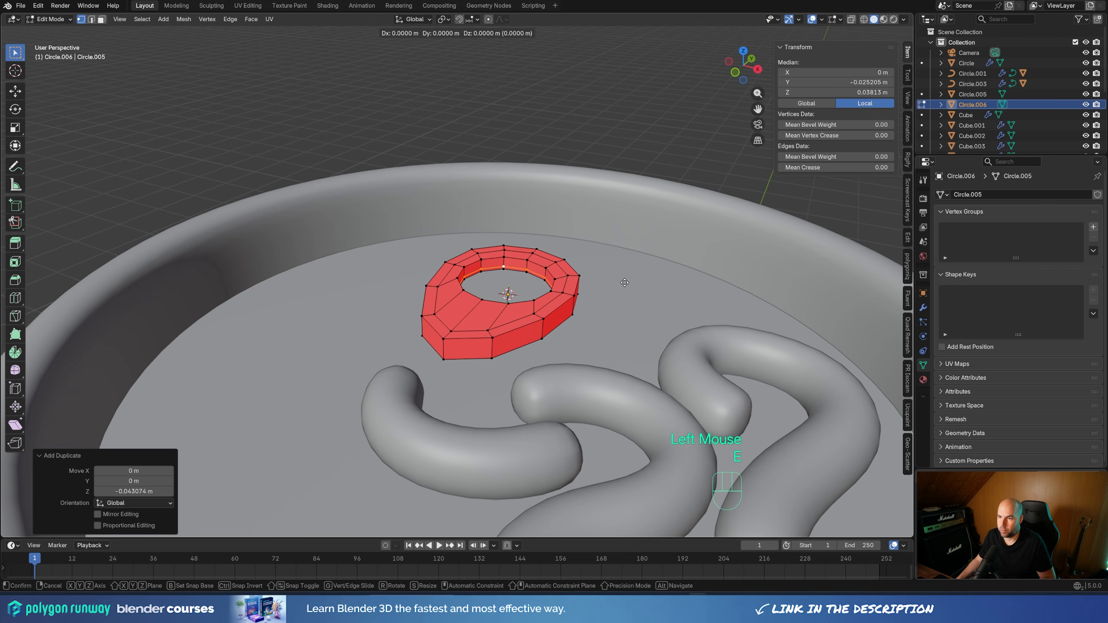
{"action": "key", "text": "z"}
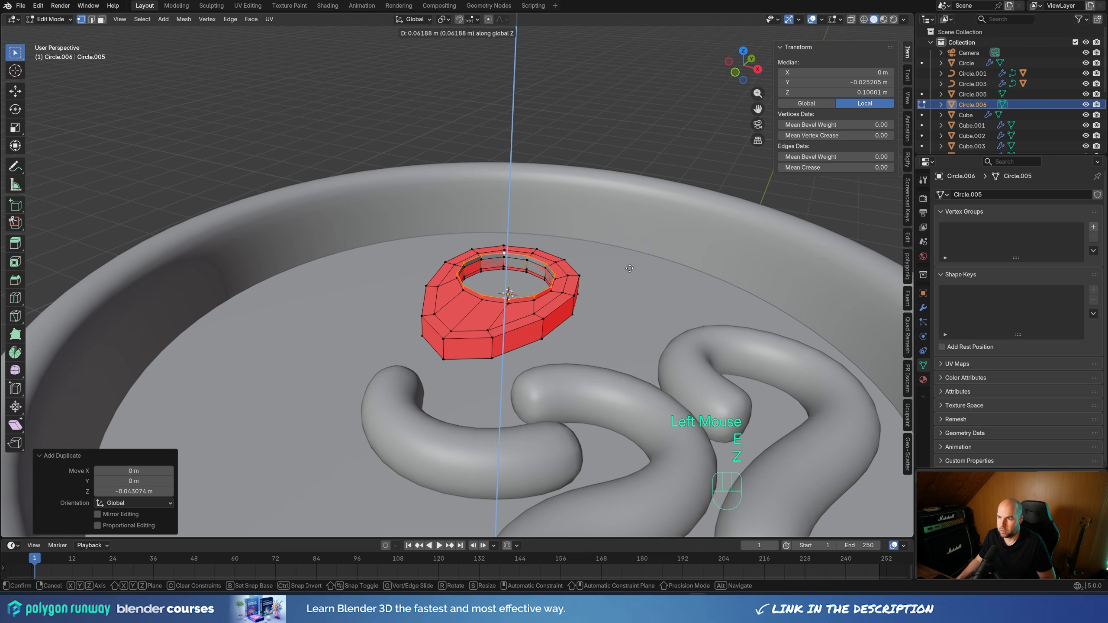
{"action": "left_click", "coordinate": [629, 268]}
Fill the yolk's upper opening with a face and inset it by about 0.048 m
{"action": "key", "text": "f"}
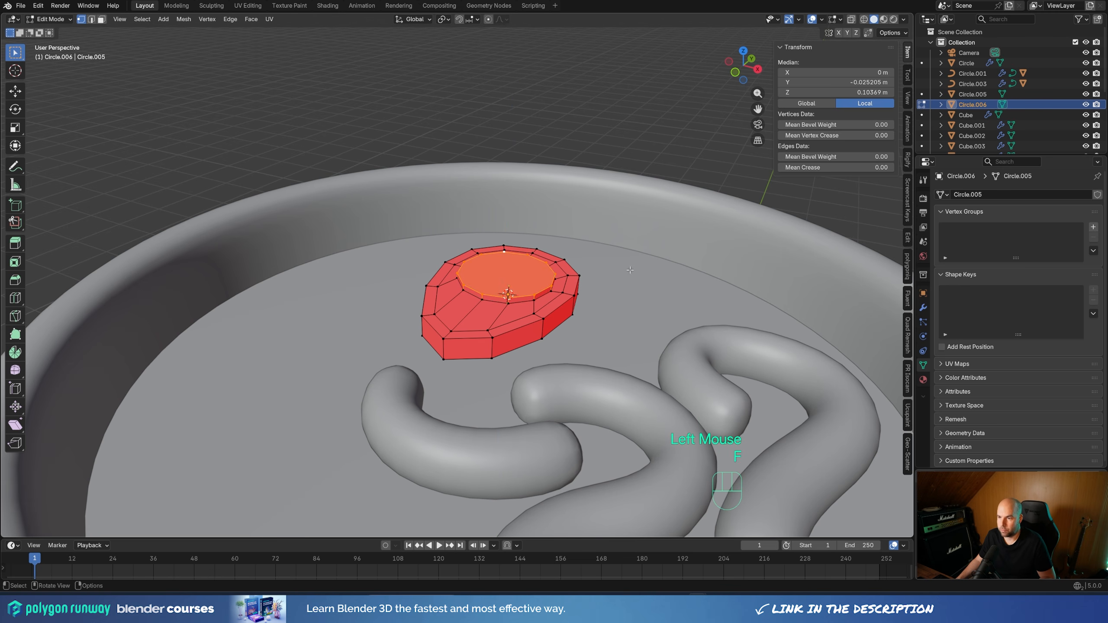
{"action": "middle_click_drag", "start_coordinate": [640, 291], "coordinate": [649, 315]}
{"action": "key", "text": "i"}
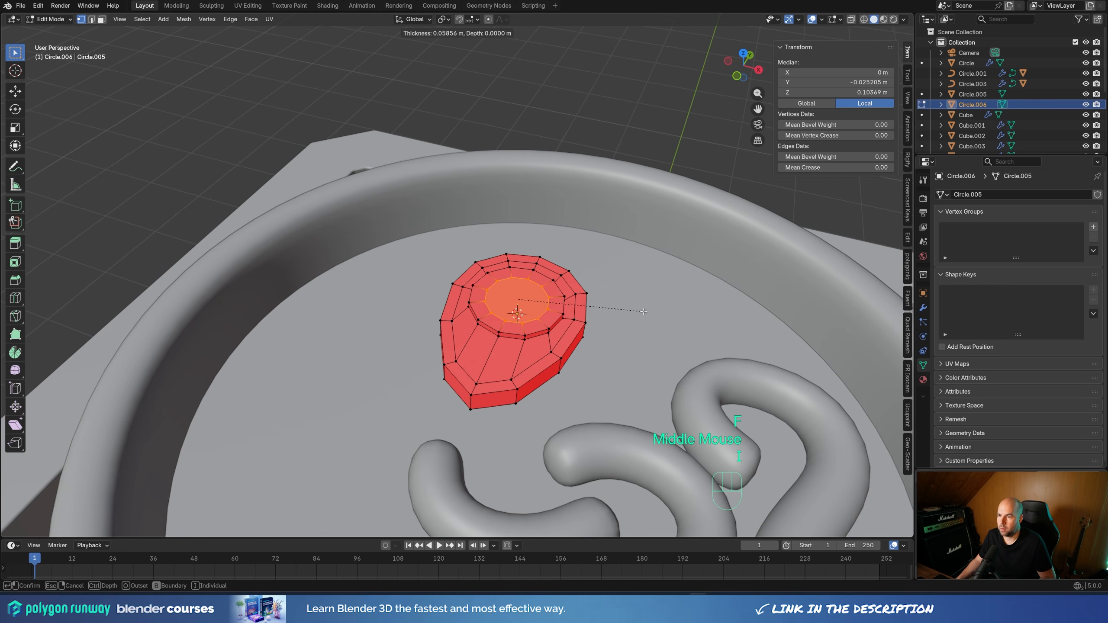
{"action": "left_click", "coordinate": [645, 311]}
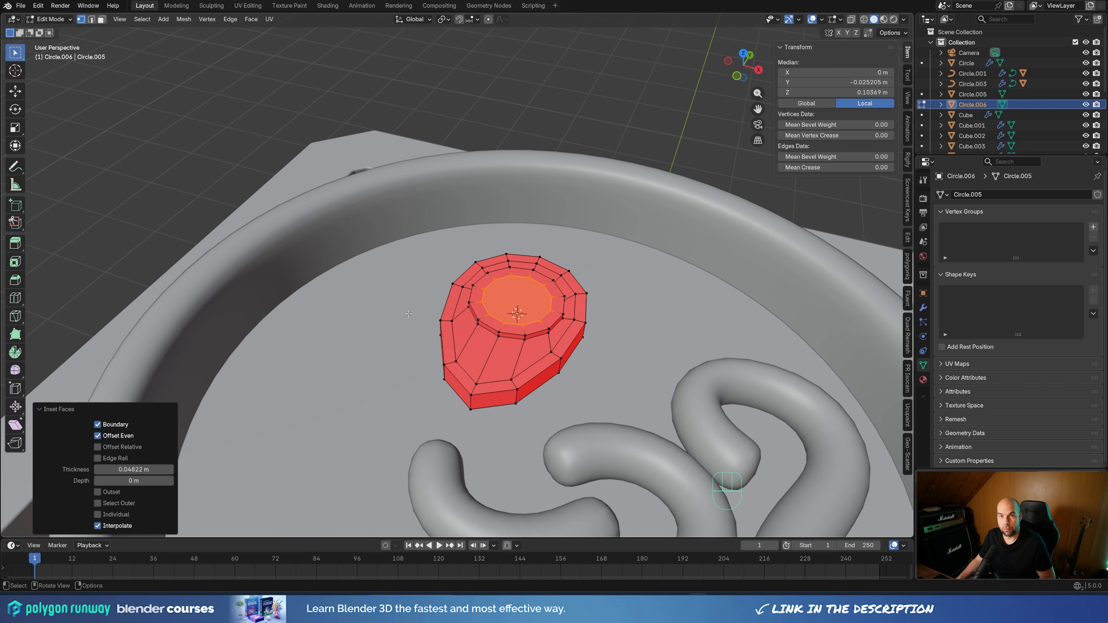
Select all of the egg's geometry and recalculate its normals to face outward
{"action": "key", "text": "a"}
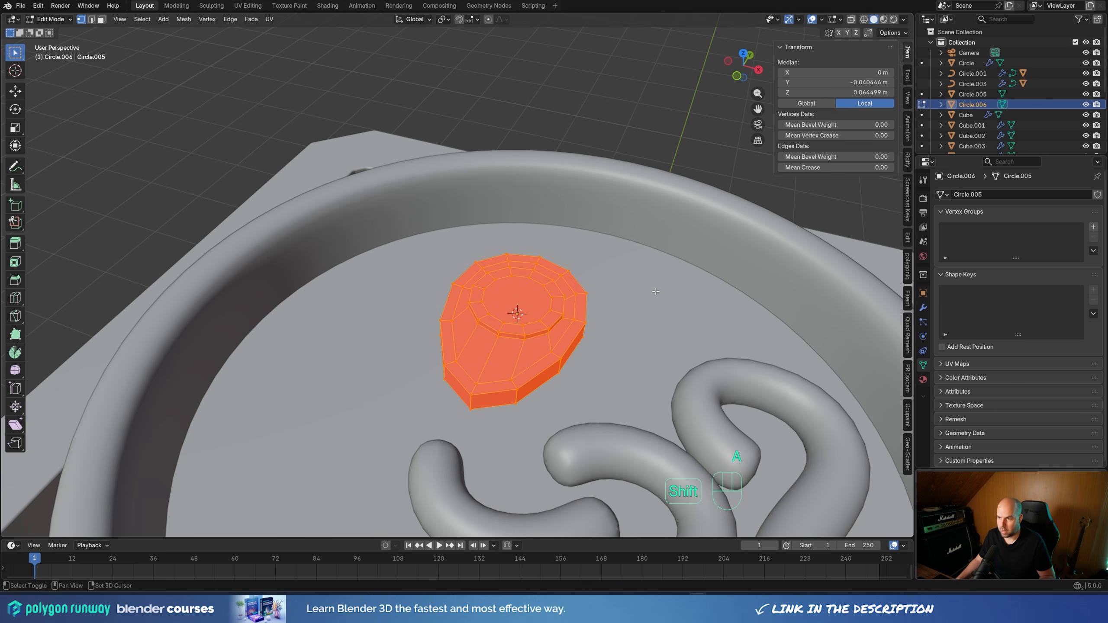
{"action": "key", "text": "shift+n"}
{"action": "middle_click_drag", "start_coordinate": [655, 292], "coordinate": [818, 308]}
Leave mesh editing and add a Subdivision Surface modifier to the egg
{"action": "key", "text": "Tab"}
{"action": "left_click", "coordinate": [923, 308]}
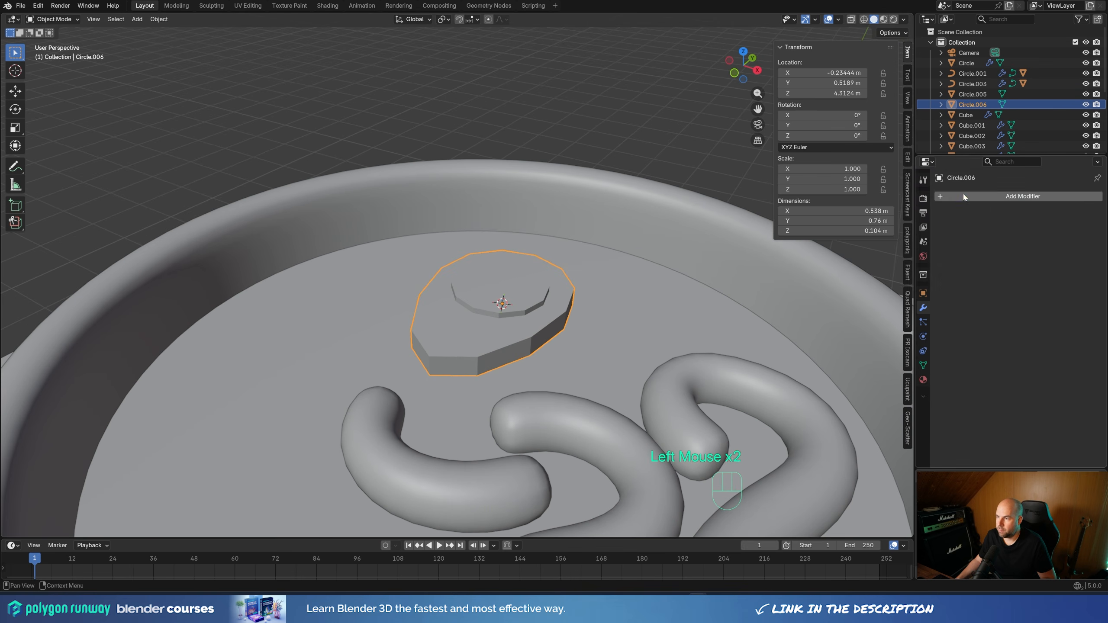
{"action": "left_click", "coordinate": [1022, 196]}
{"action": "mouse_move", "coordinate": [952, 194]}
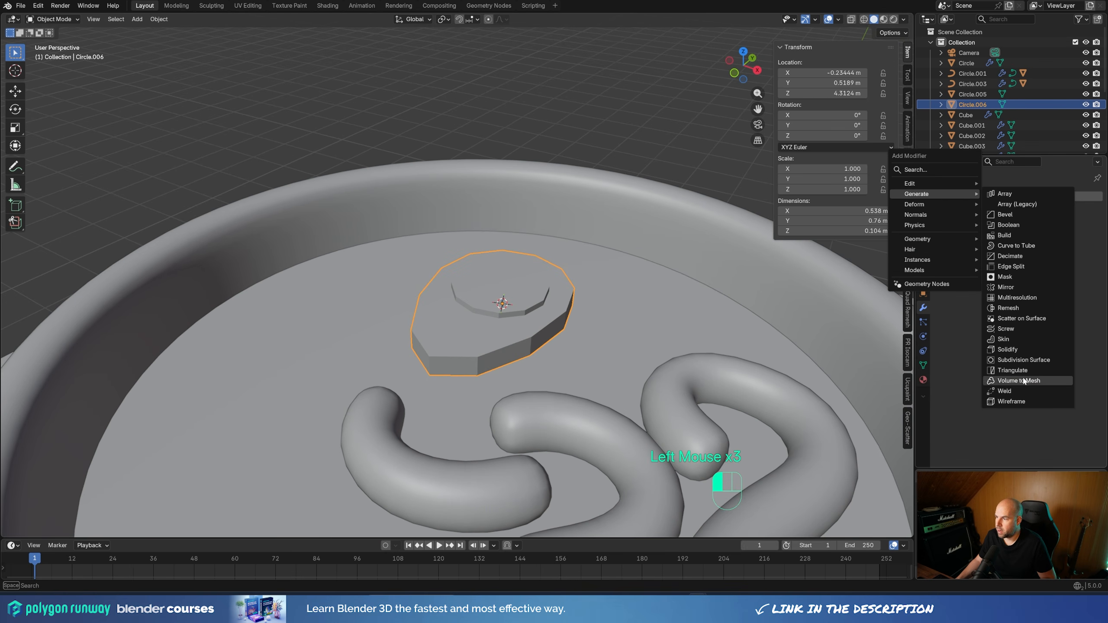
{"action": "left_click", "coordinate": [1031, 361]}
Add an edge loop on the egg white around the yolk and slide it close to the recess's rim
{"action": "middle_click_drag", "start_coordinate": [621, 314], "coordinate": [544, 335]}
{"action": "key", "text": "Tab"}
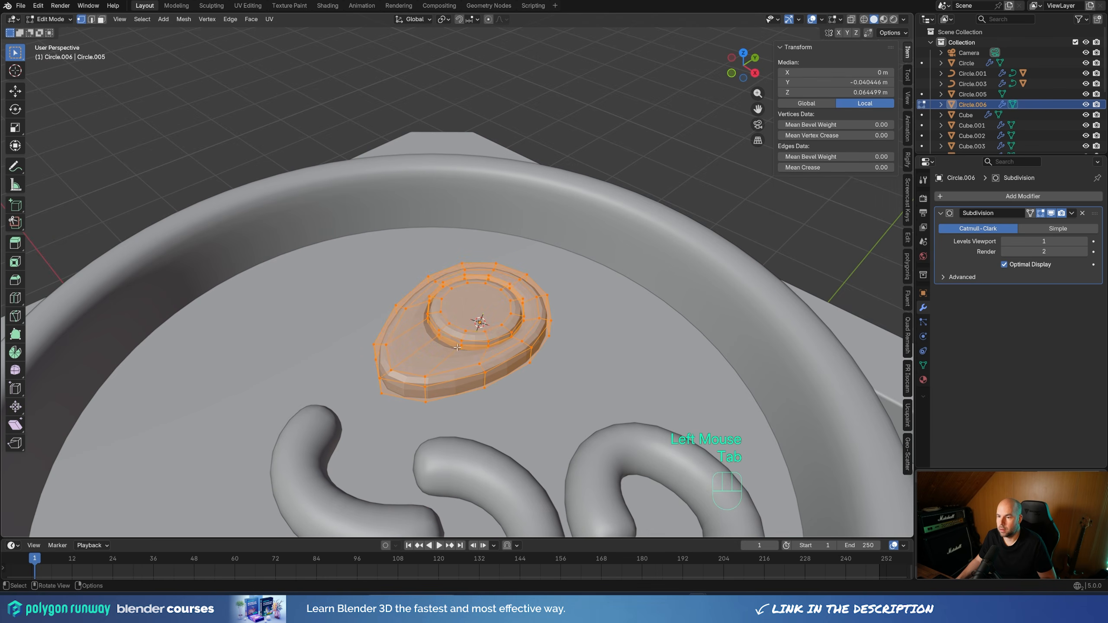
{"action": "key", "text": "ctrl+r"}
{"action": "left_click", "coordinate": [454, 352]}
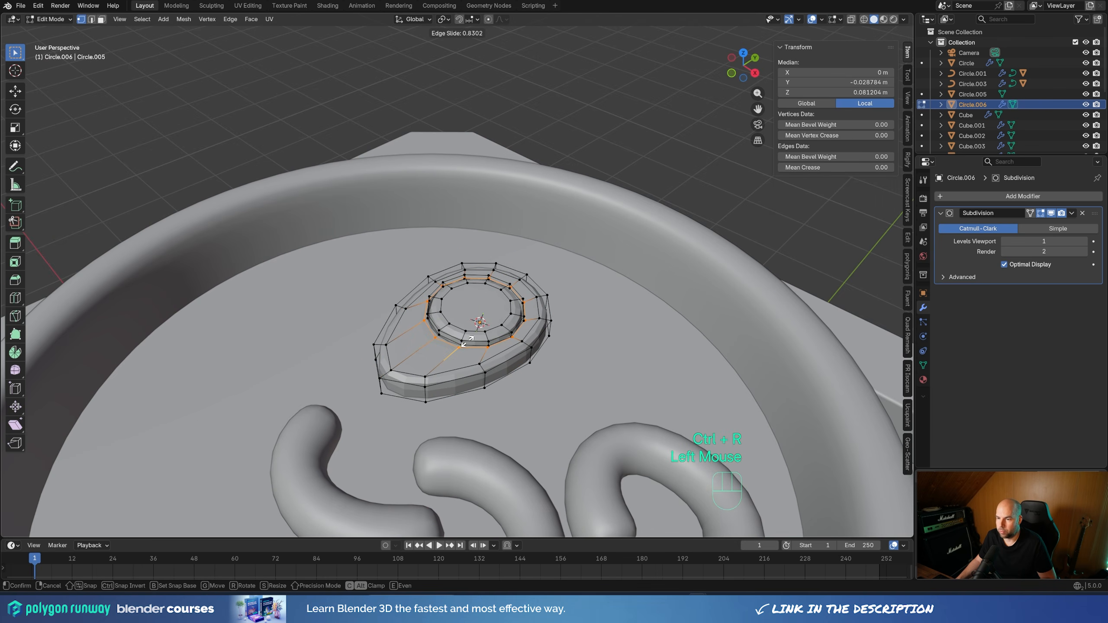
{"action": "left_click", "coordinate": [468, 350]}
Return to Object Mode and shade the egg smooth
{"action": "key", "text": "Tab"}
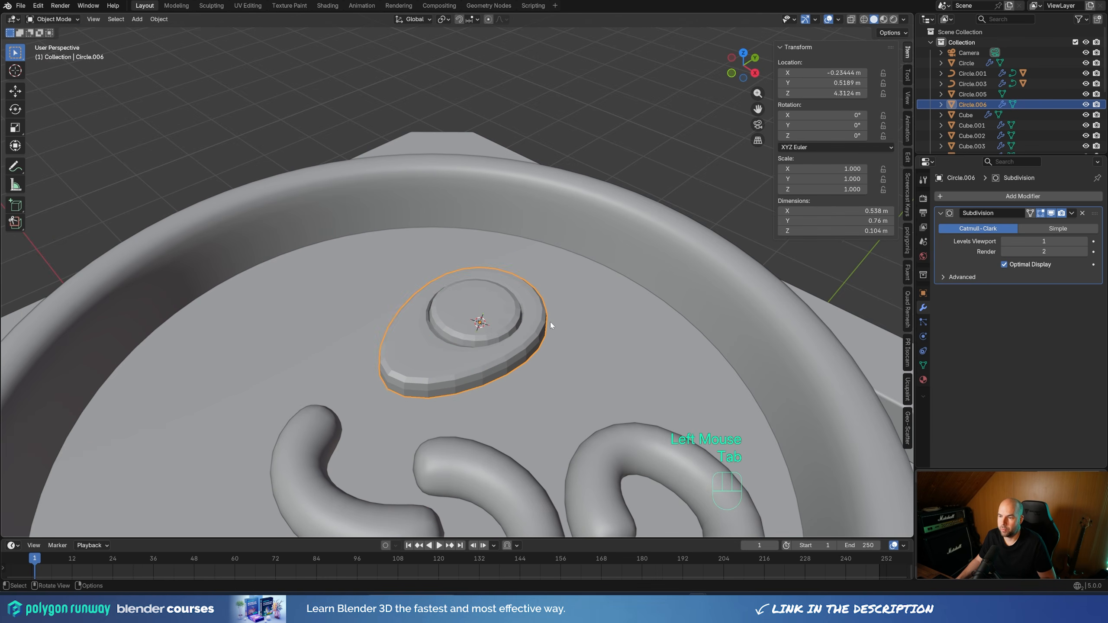
{"action": "right_click", "coordinate": [547, 319]}
{"action": "left_click", "coordinate": [547, 318]}
Scale the egg up by about 1.33 and rotate it about 18.6° around Z
{"action": "scroll", "coordinate": [483, 358], "scroll_direction": "down", "scroll_amount": 4}
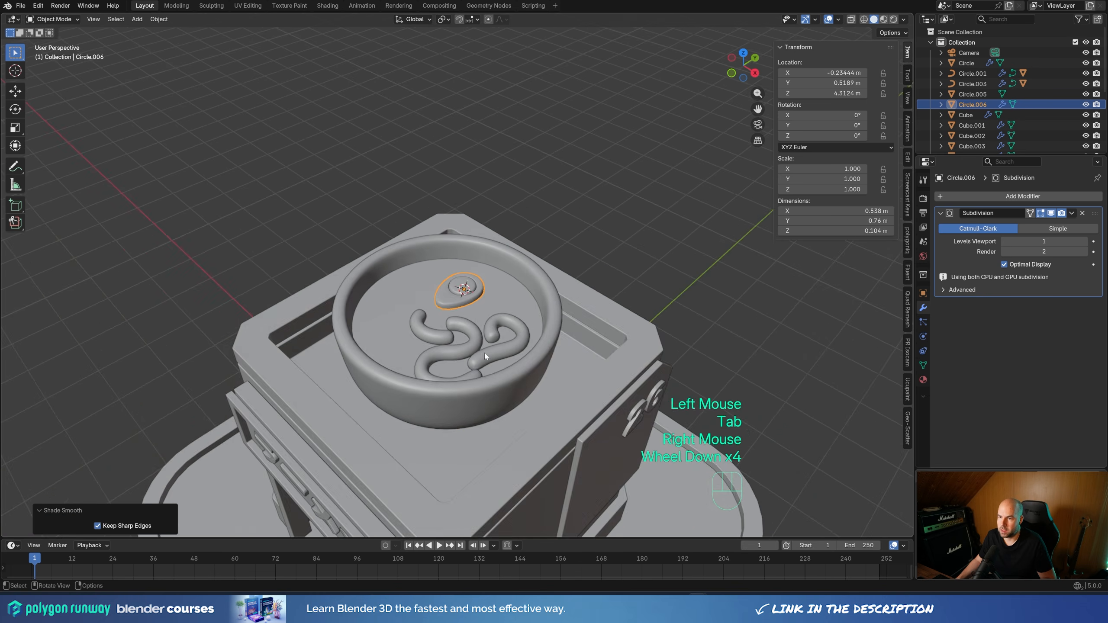
{"action": "middle_click_drag", "start_coordinate": [483, 358], "coordinate": [492, 324]}
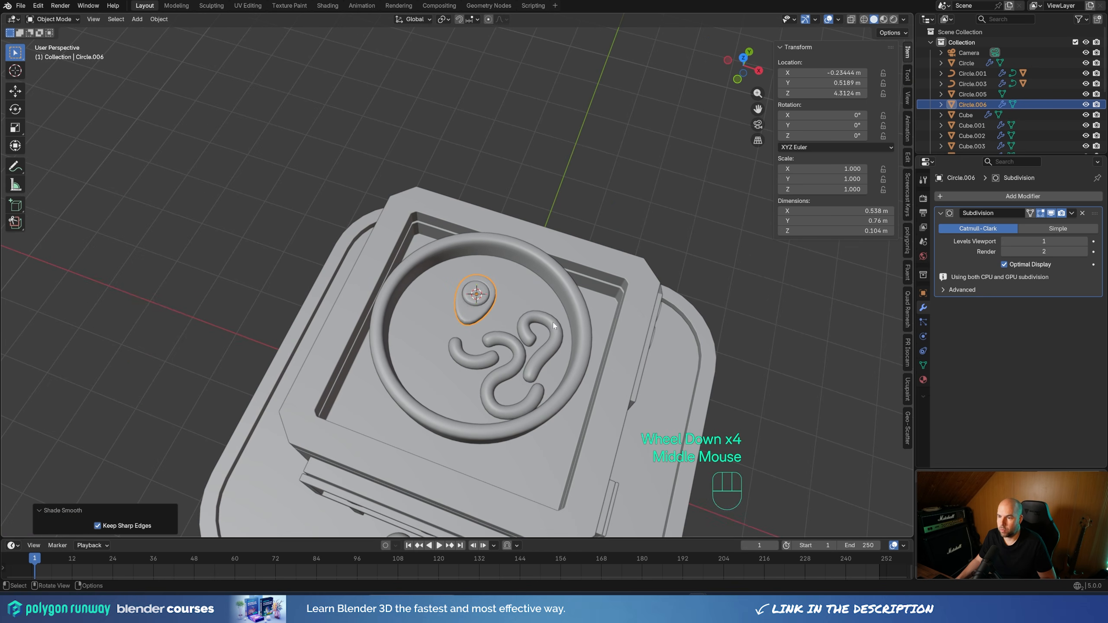
{"action": "key", "text": "s"}
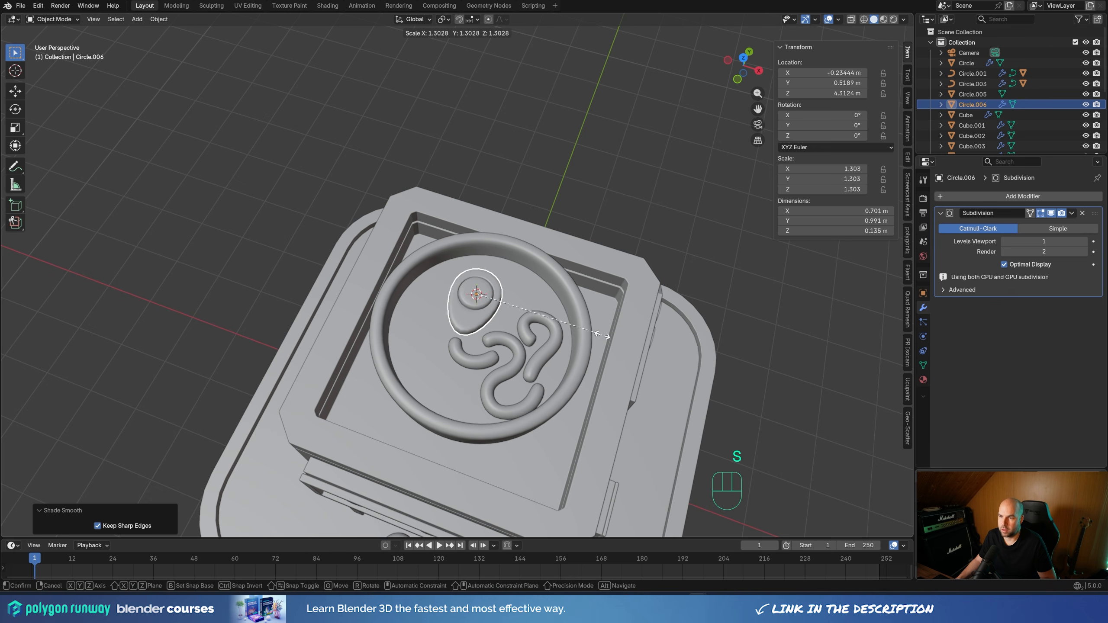
{"action": "left_click", "coordinate": [604, 338]}
{"action": "key", "text": "r"}
{"action": "key", "text": "z"}
{"action": "left_click", "coordinate": [599, 339]}
Move the egg about -0.075 m along X and 0.098 m along Y, keeping its height locked
{"action": "key", "text": "g"}
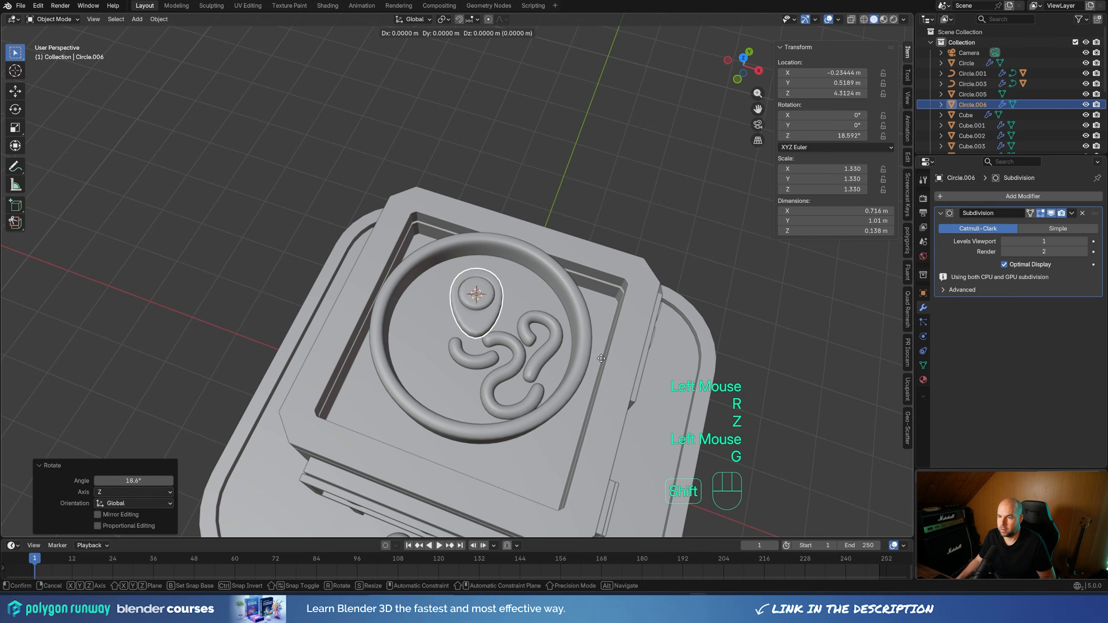
{"action": "key", "text": "shift+z"}
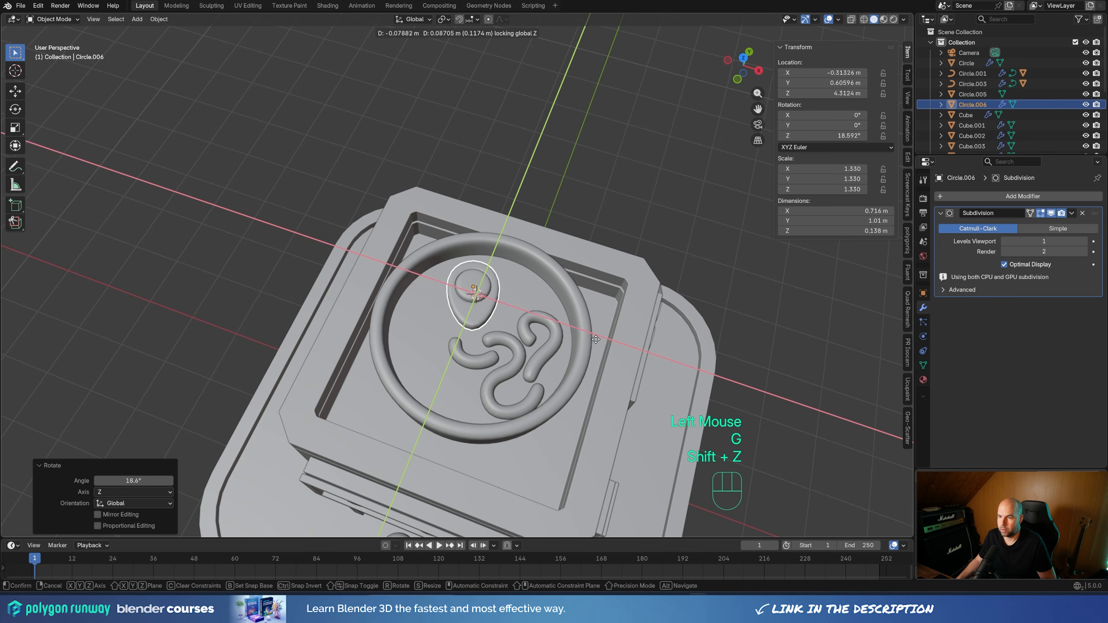
{"action": "left_click", "coordinate": [595, 339]}
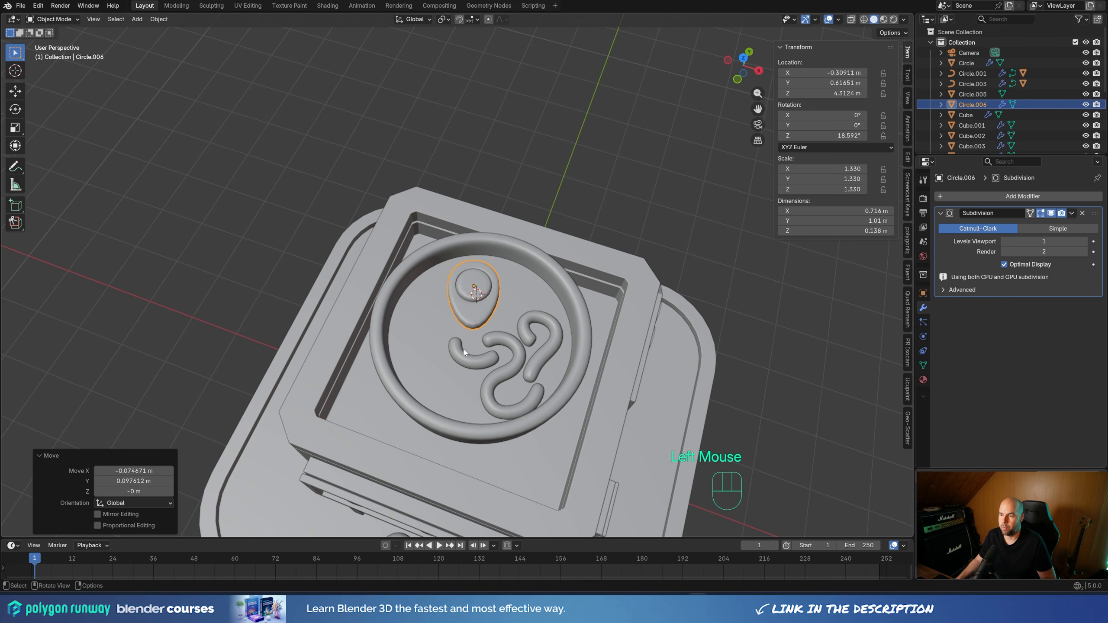
{"action": "scroll", "coordinate": [545, 338], "scroll_direction": "down", "scroll_amount": 2}
{"action": "middle_click_drag", "start_coordinate": [546, 339], "coordinate": [492, 337]}
{"action": "scroll", "coordinate": [492, 337], "scroll_direction": "up", "scroll_amount": 1}
{"action": "scroll", "coordinate": [492, 337], "scroll_direction": "up", "scroll_amount": 1}
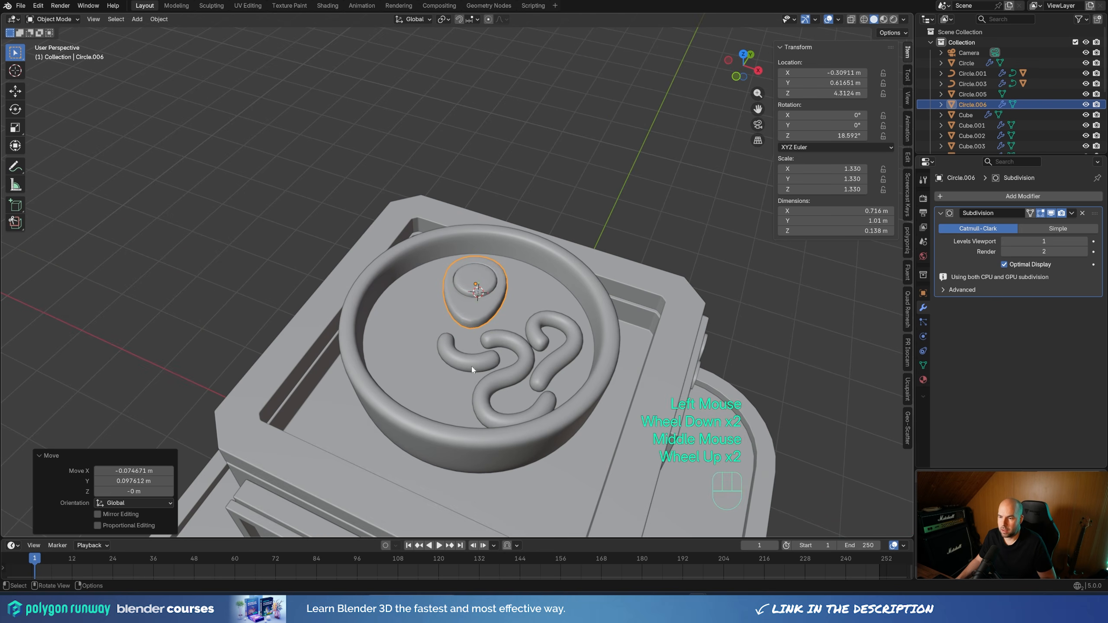
Snap the 3D cursor to the bowl's origin and add a plane there
{"action": "left_click", "coordinate": [515, 446]}
{"action": "key", "text": "shift+s"}
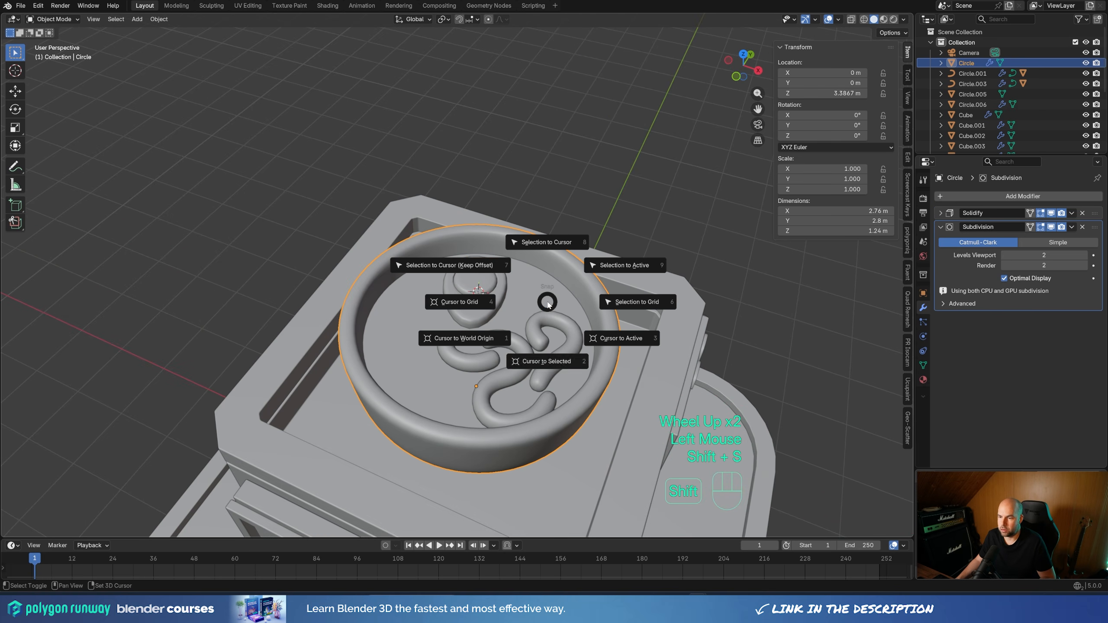
{"action": "scroll", "coordinate": [511, 408], "scroll_direction": "down", "scroll_amount": 2}
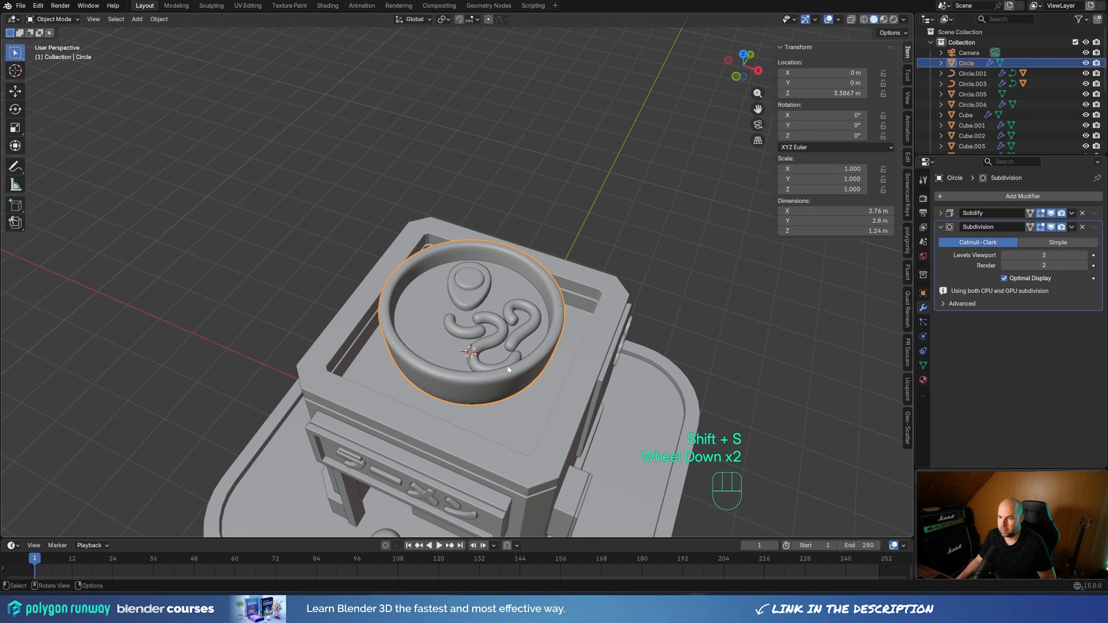
{"action": "key", "text": "shift+a"}
{"action": "mouse_move", "coordinate": [512, 357]}
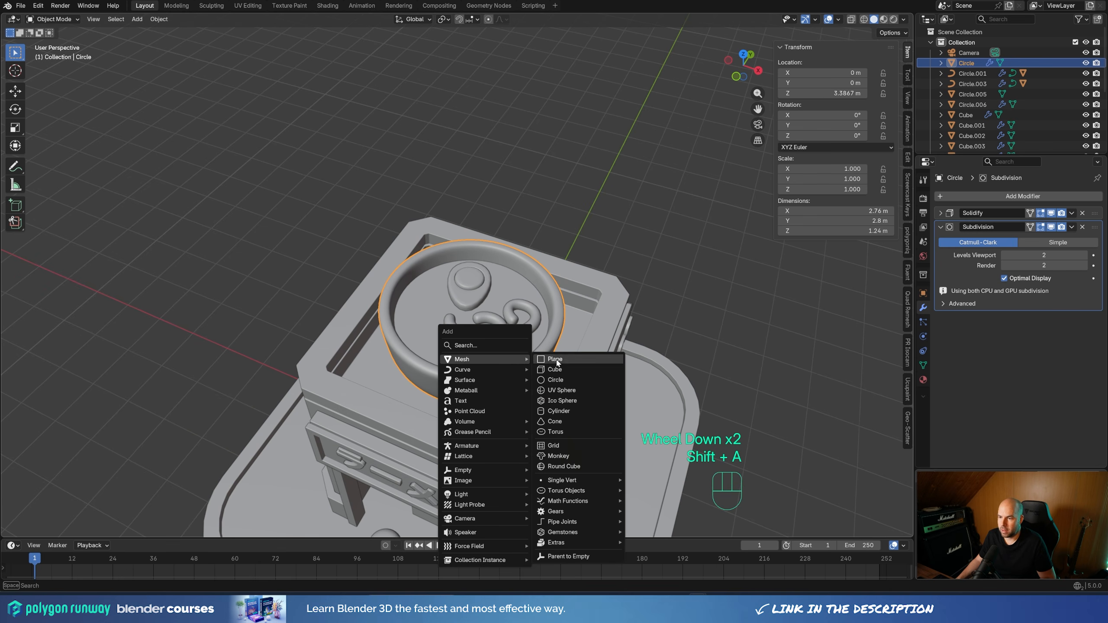
{"action": "left_click", "coordinate": [562, 360]}
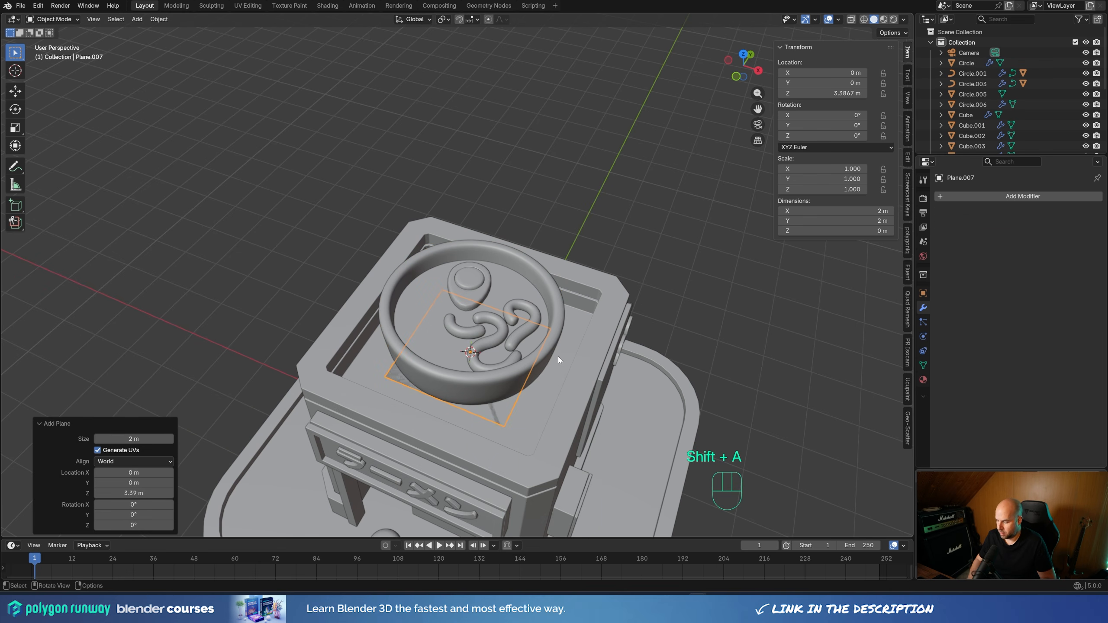
Scale the new plane down to about 0.055 of its size as the base of a chopstick
{"action": "key", "text": "KP_7"}
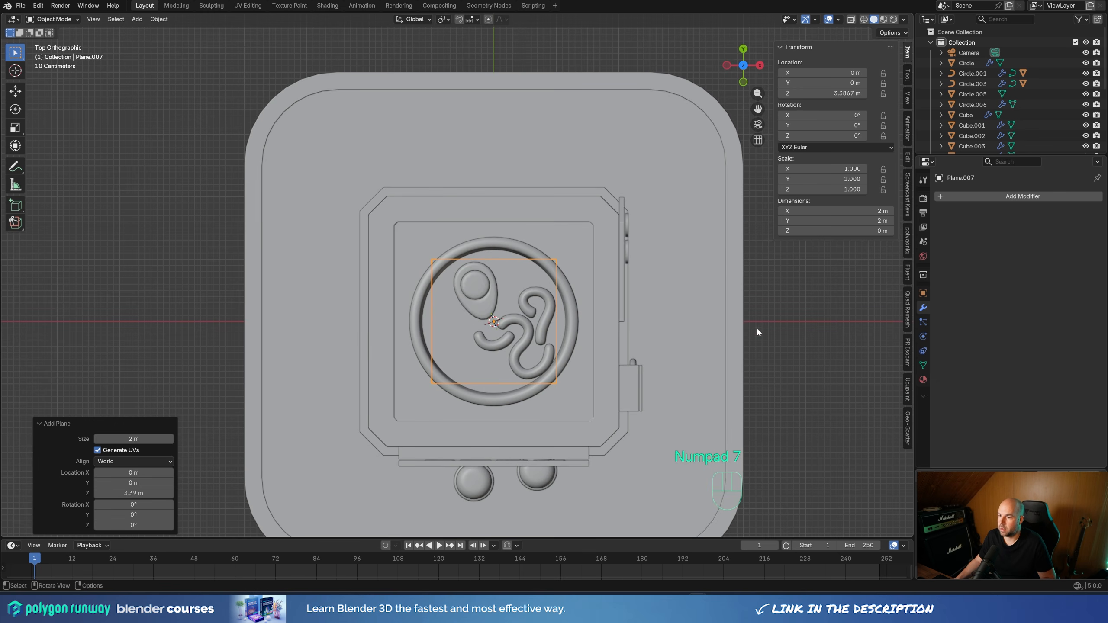
{"action": "key", "text": "s"}
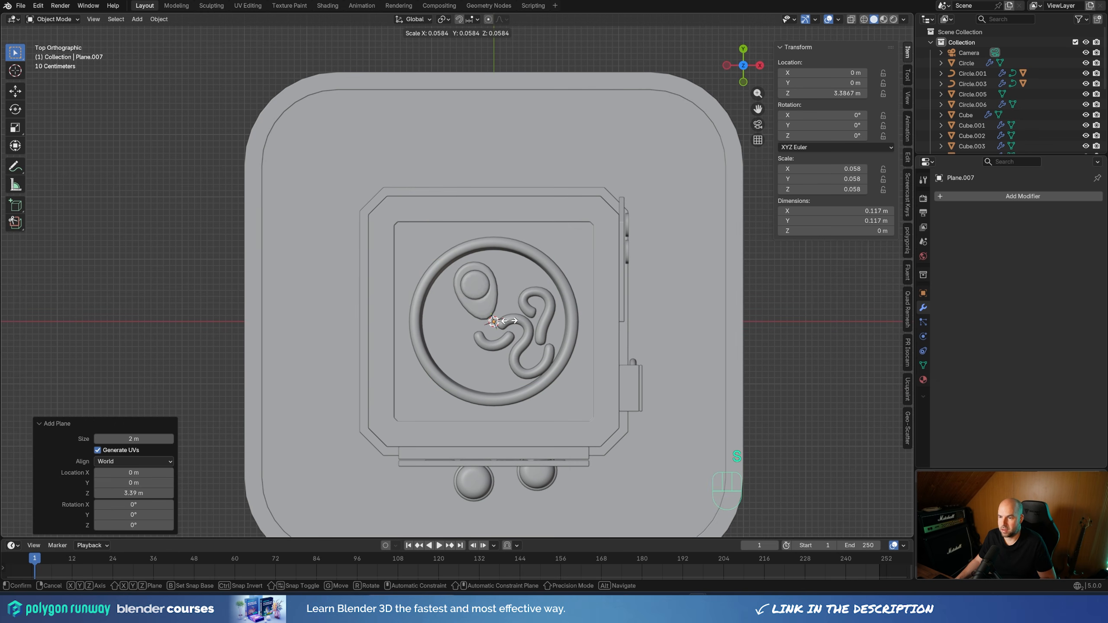
{"action": "left_click", "coordinate": [508, 321]}
Extrude the small plane upward about 2.42 m and scale the extruded end face by about 1.858 to taper the chopstick
{"action": "mouse_move", "coordinate": [508, 321]}
{"action": "middle_mouse_down"}
{"action": "mouse_move", "coordinate": [541, 317]}
{"action": "mouse_move", "coordinate": [527, 318]}
{"action": "middle_mouse_up"}
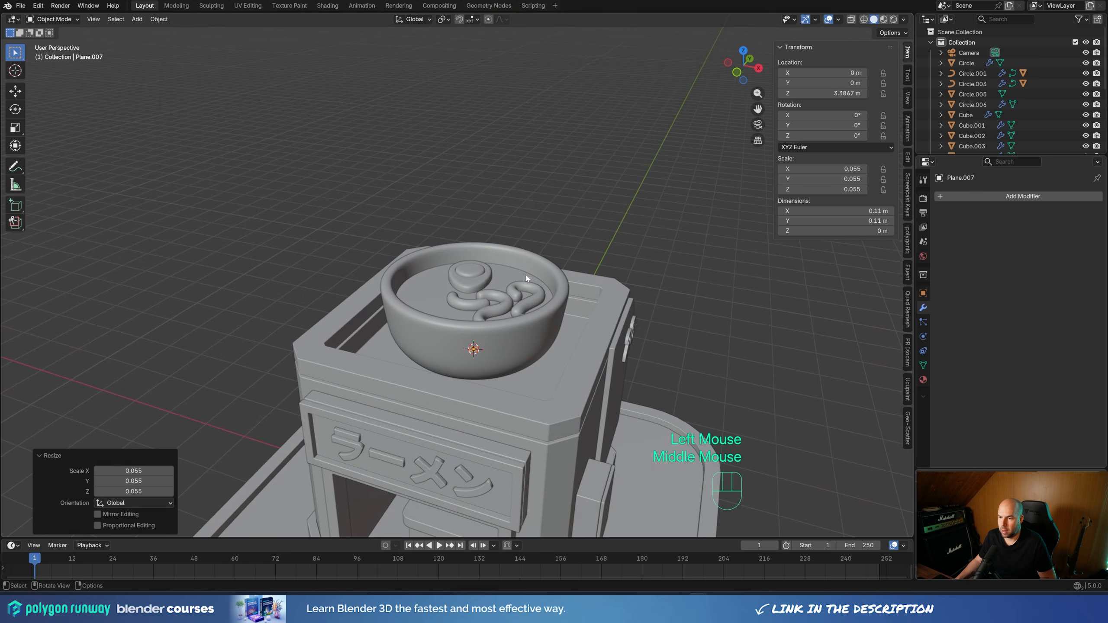
{"action": "key", "text": "Tab"}
{"action": "key", "text": "e"}
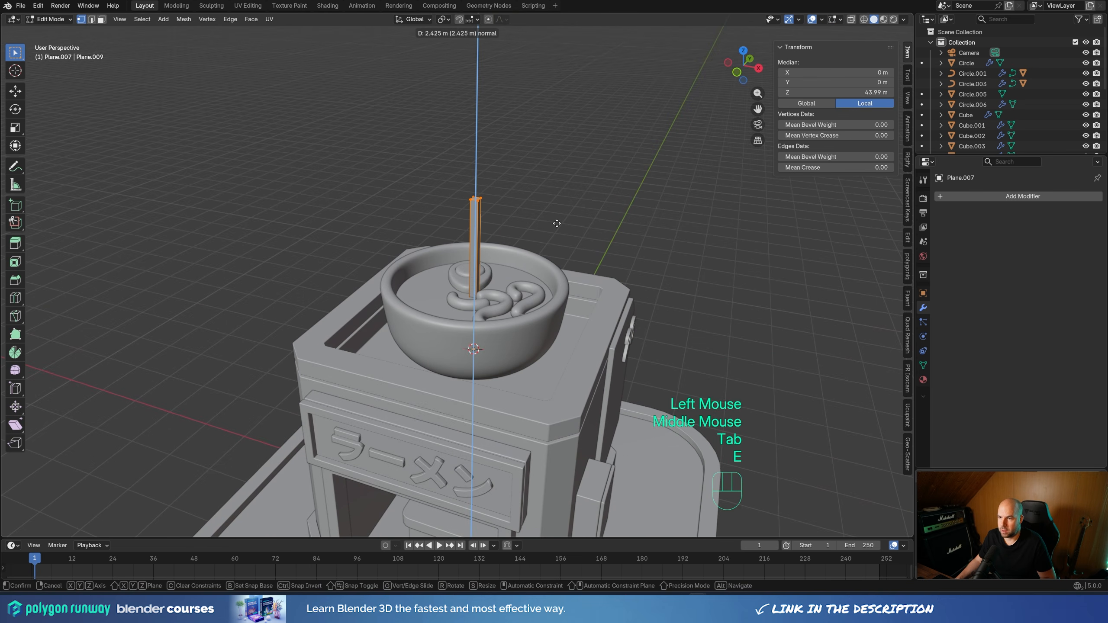
{"action": "left_click", "coordinate": [562, 224]}
{"action": "key", "text": "s"}
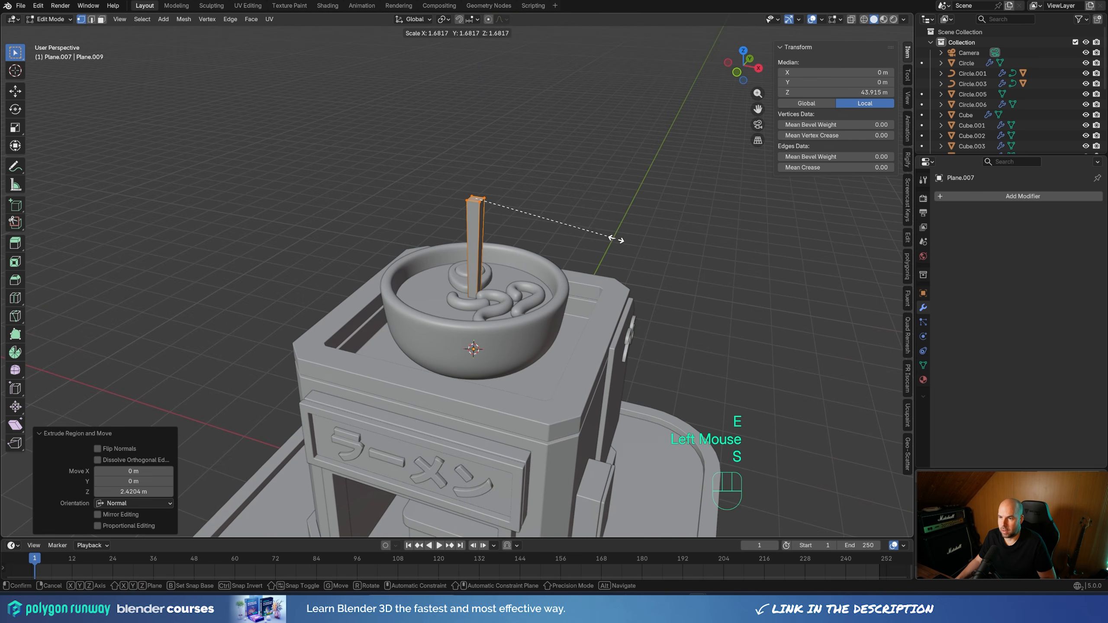
{"action": "left_click", "coordinate": [630, 242]}
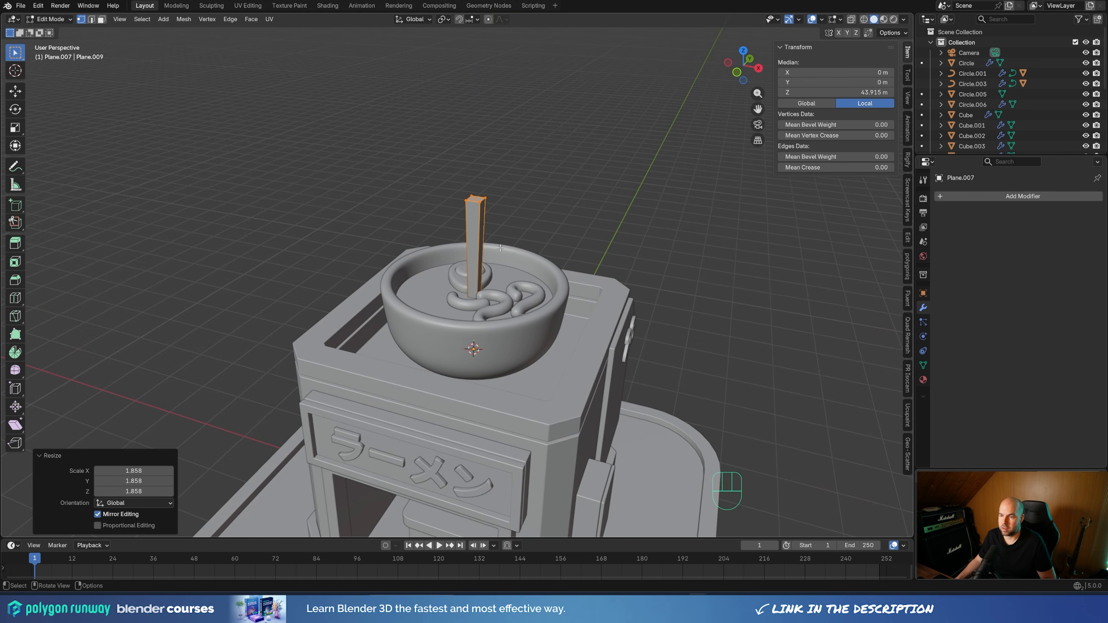
Return to Object Mode and apply the chopstick's scale
{"action": "scroll", "coordinate": [493, 246], "scroll_direction": "up", "scroll_amount": 2}
{"action": "key", "text": "Tab"}
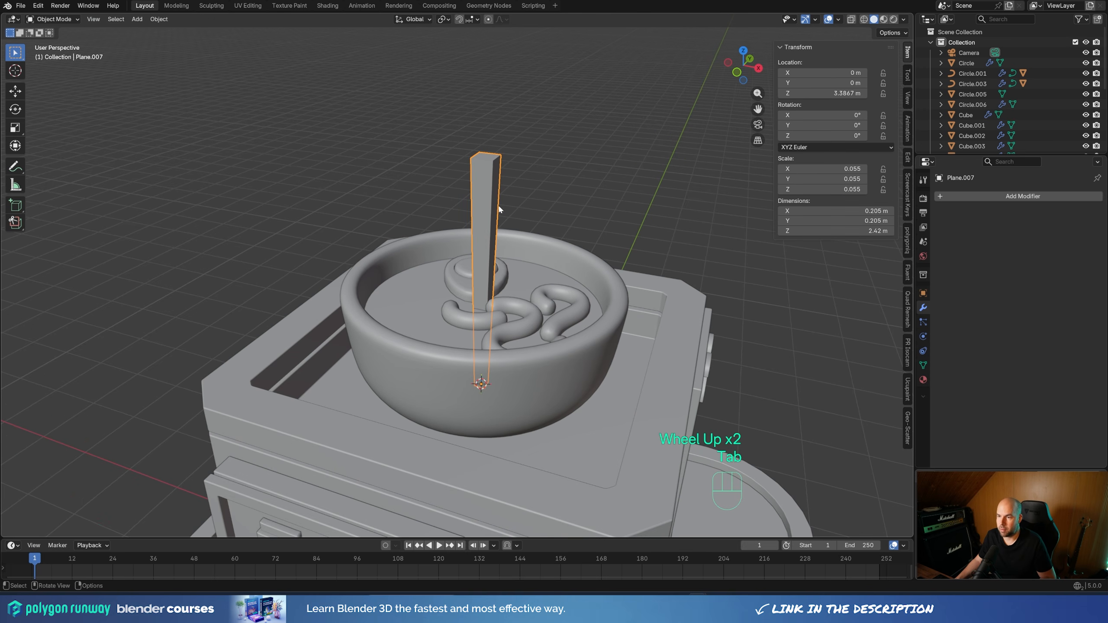
{"action": "key", "text": "ctrl+a"}
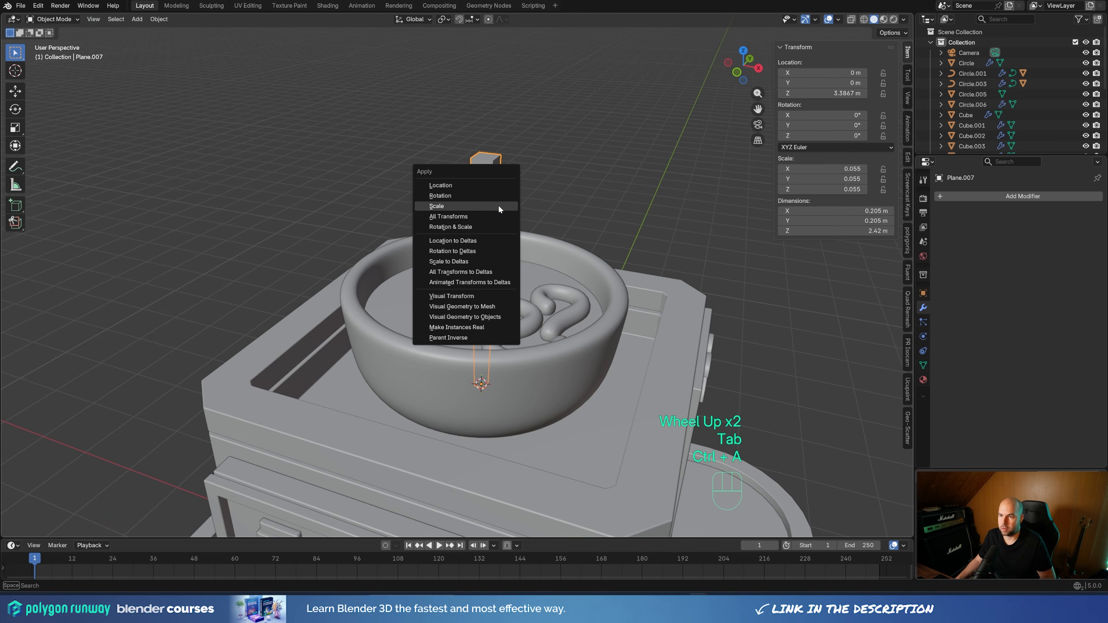
{"action": "left_click", "coordinate": [453, 206]}
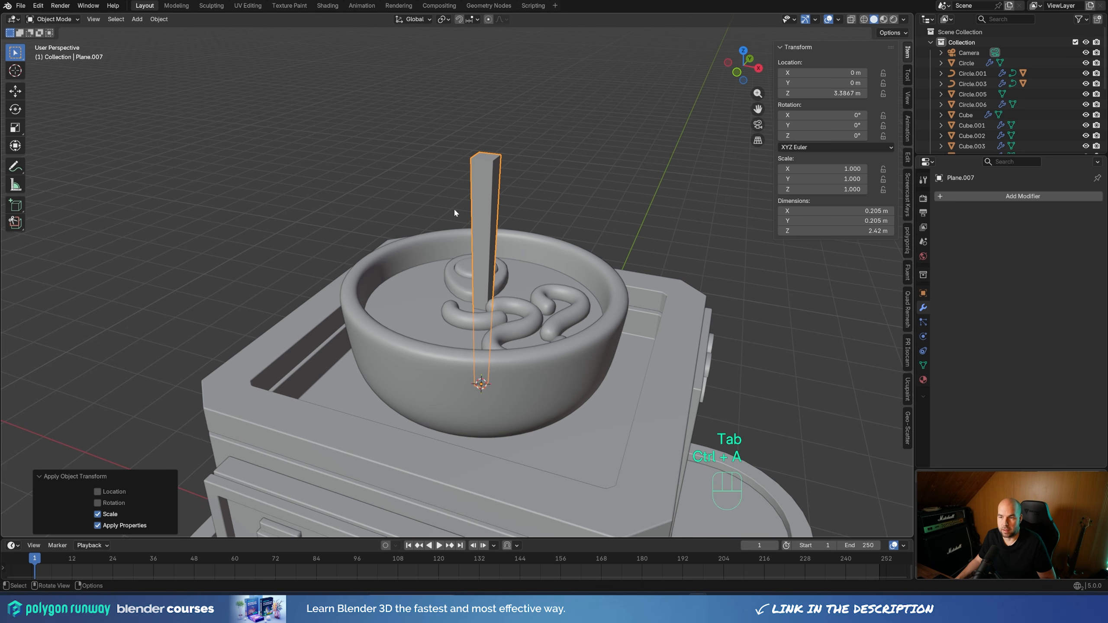
Add a Bevel modifier with 2 segments and a 0.037 m amount to the chopstick, and shade it smooth
{"action": "left_click", "coordinate": [984, 196]}
{"action": "mouse_move", "coordinate": [974, 198]}
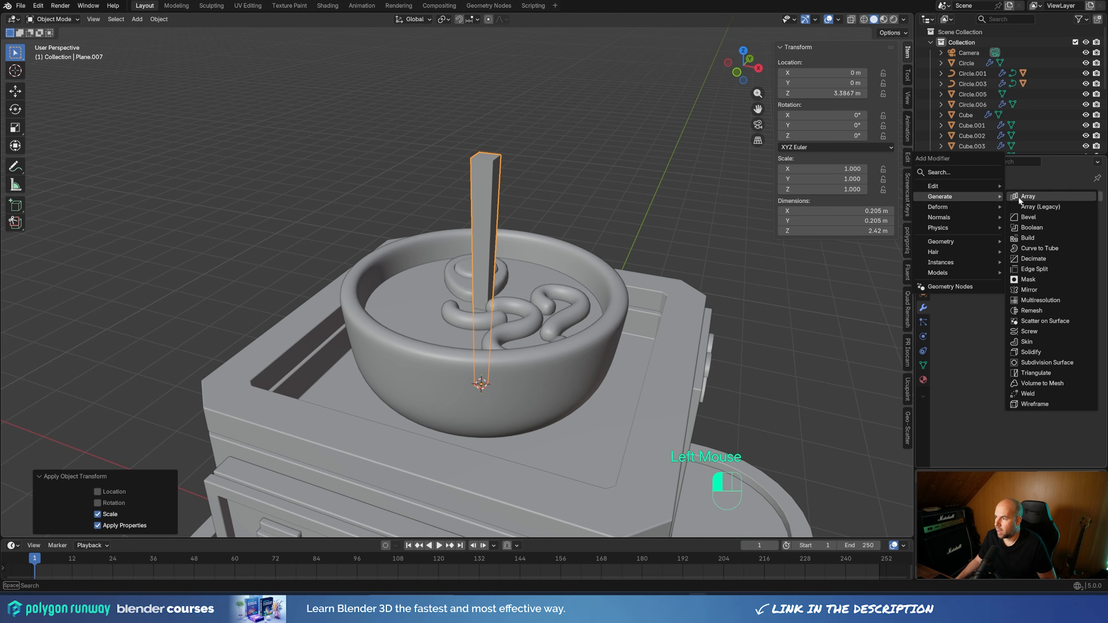
{"action": "left_click", "coordinate": [1029, 217]}
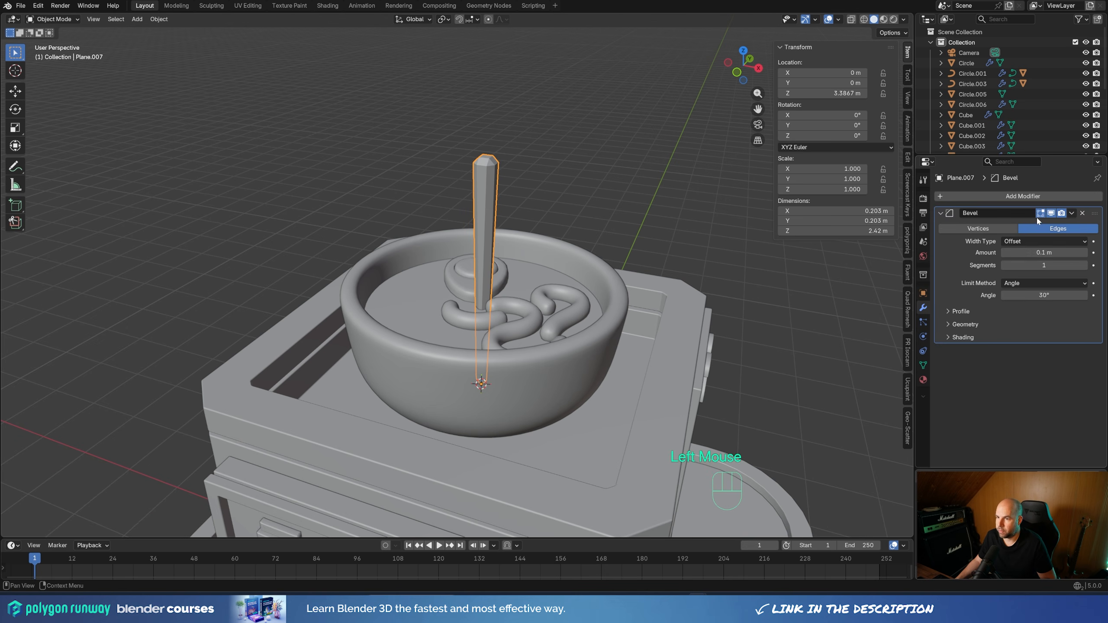
{"action": "left_click", "coordinate": [1084, 266]}
{"action": "left_click_drag", "start_coordinate": [1077, 252], "coordinate": [1047, 252], "text": "shift"}
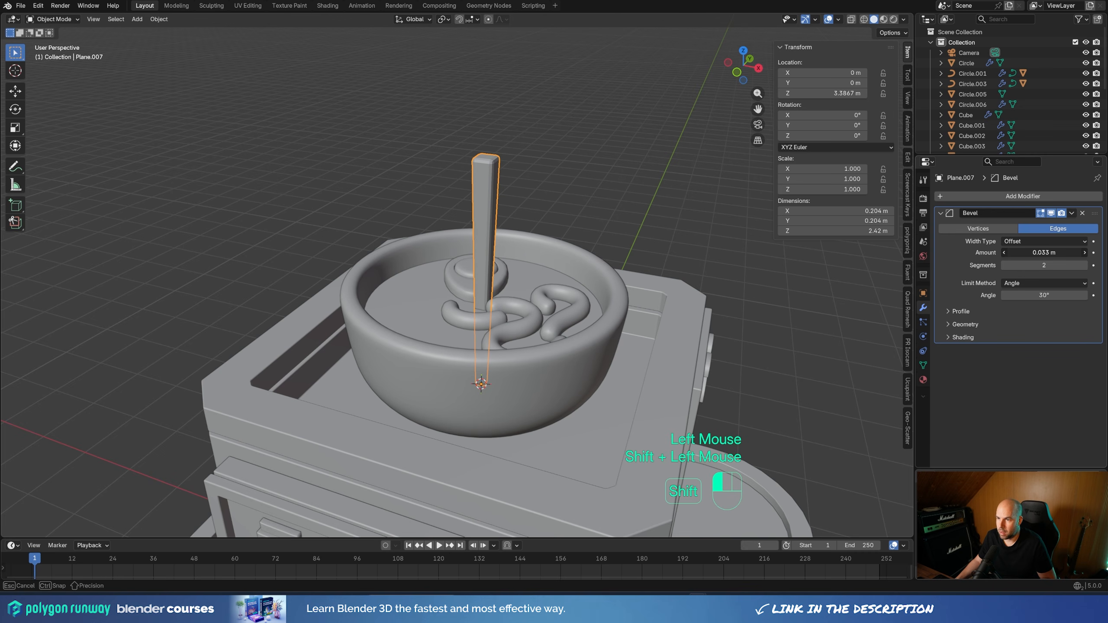
{"action": "right_click", "coordinate": [506, 168]}
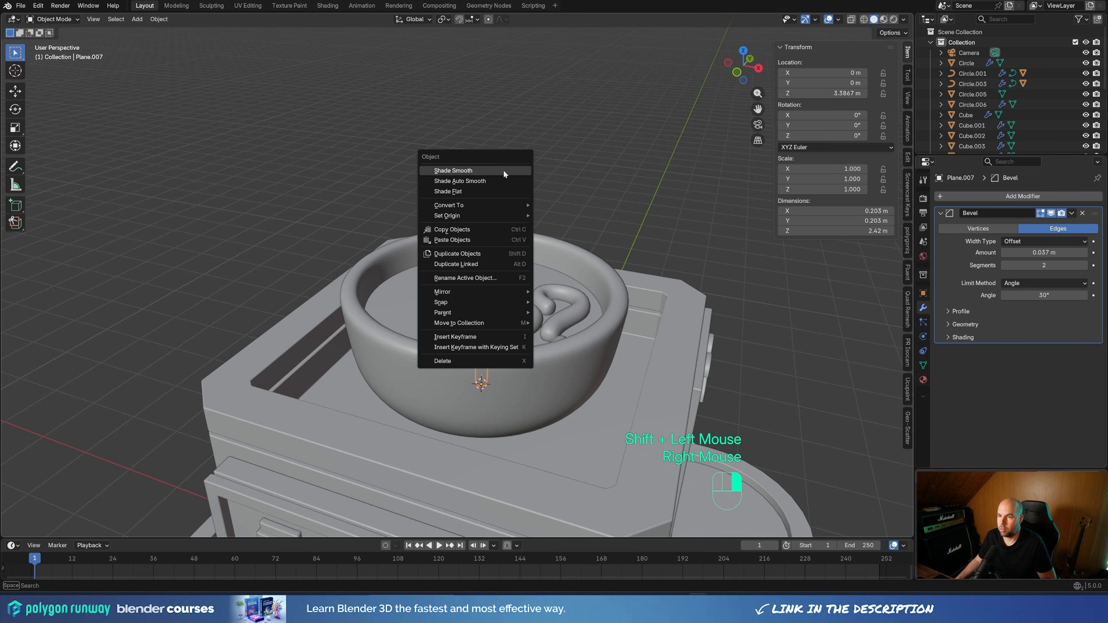
{"action": "left_click", "coordinate": [502, 169]}
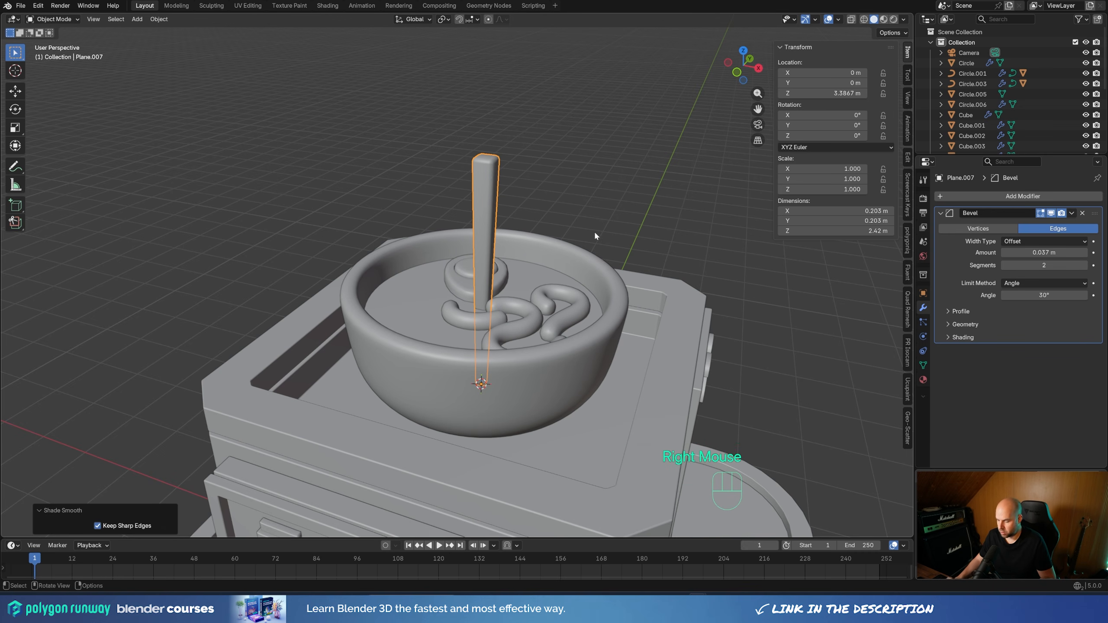
In front view, tilt the chopstick about 42° toward the bowl's negative X side, using X-ray to check it against the rim
{"action": "key", "text": "KP_1"}
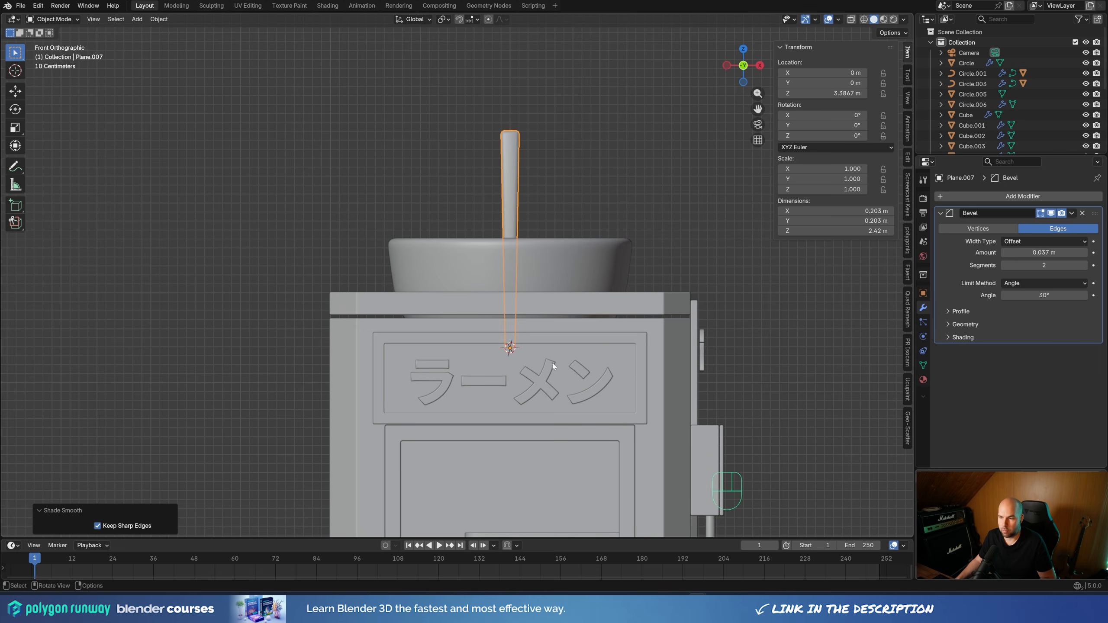
{"action": "key", "text": "r"}
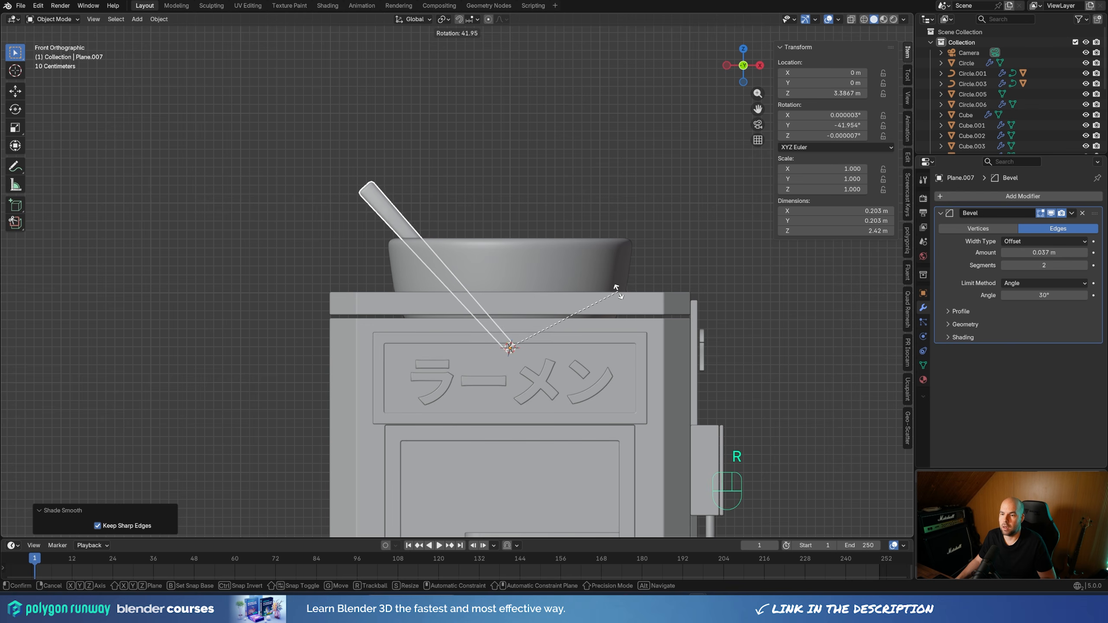
{"action": "left_click", "coordinate": [617, 290]}
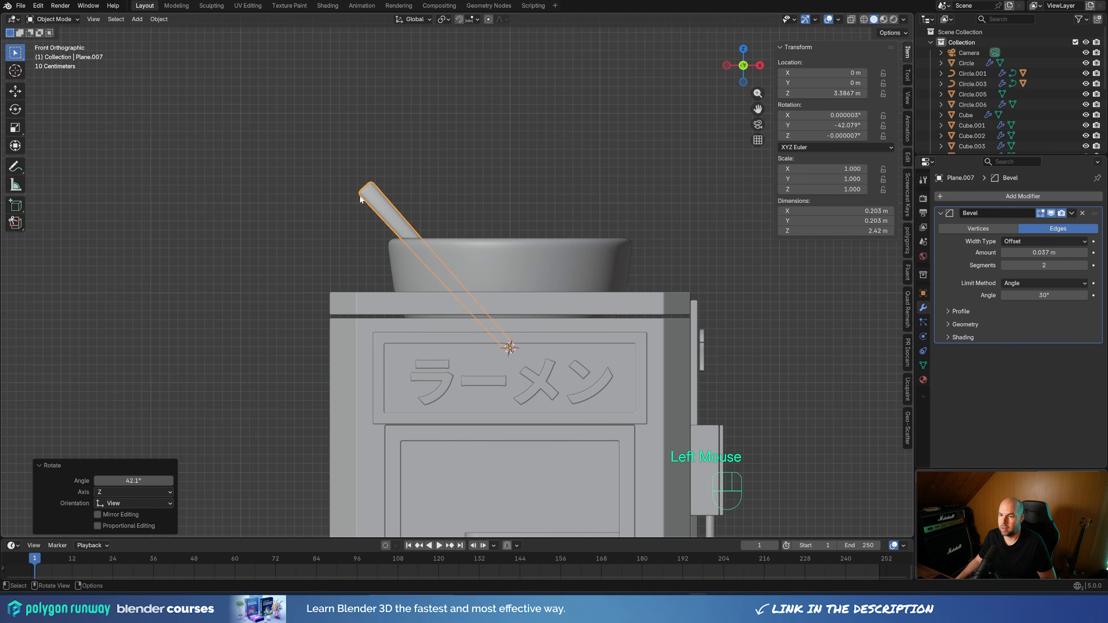
{"action": "left_click", "coordinate": [851, 18]}
{"action": "scroll", "coordinate": [370, 227], "scroll_direction": "up", "scroll_amount": 2}
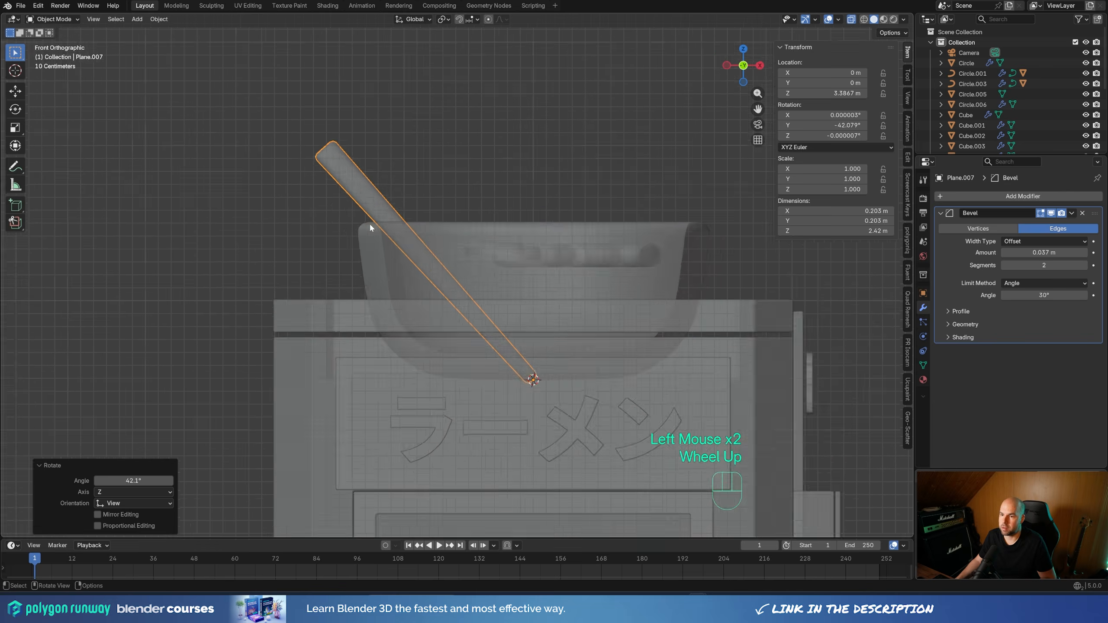
{"action": "scroll", "coordinate": [370, 227], "scroll_direction": "up", "scroll_amount": 1}
{"action": "key", "text": "r"}
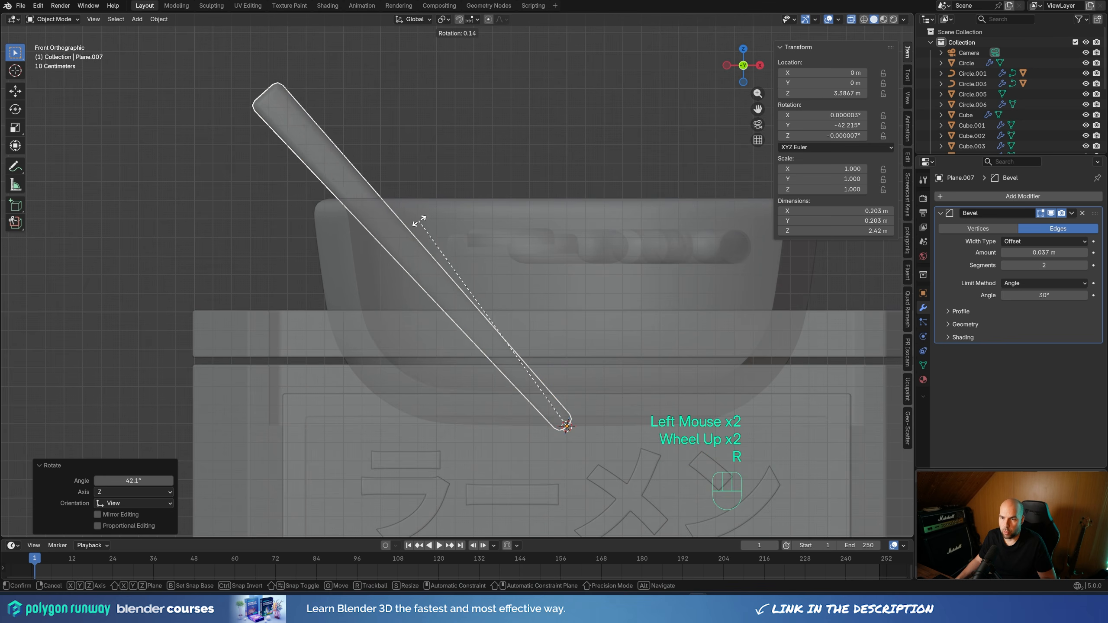
{"action": "left_click", "coordinate": [420, 221]}
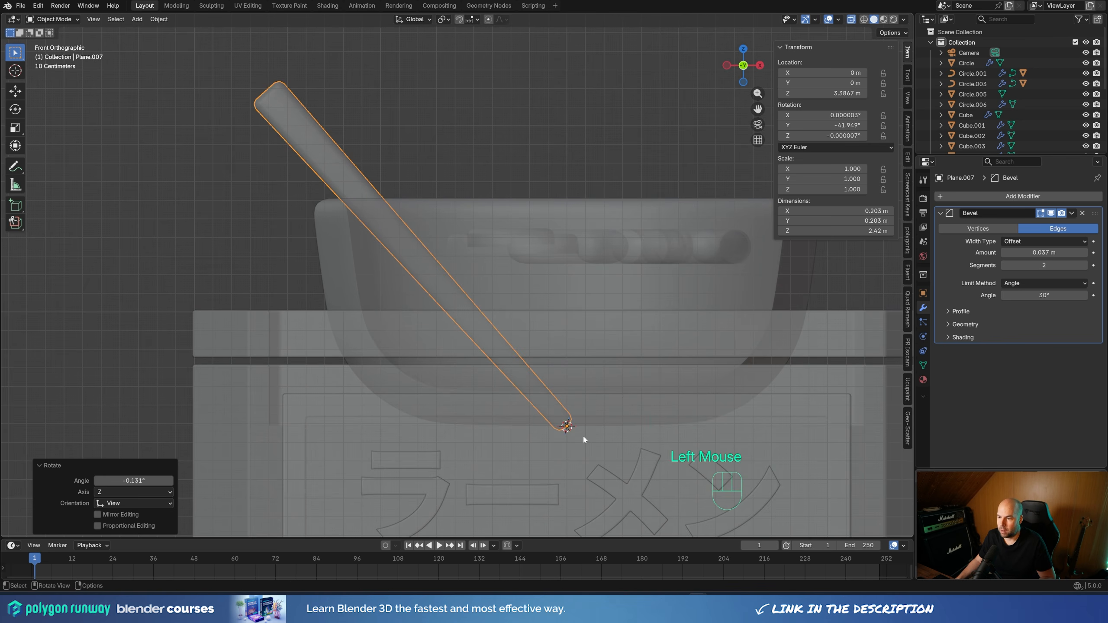
Raise the chopstick about 0.189 m along Z and tilt it another 4.58° toward the bowl's rim
{"action": "key", "text": "g"}
{"action": "key", "text": "z"}
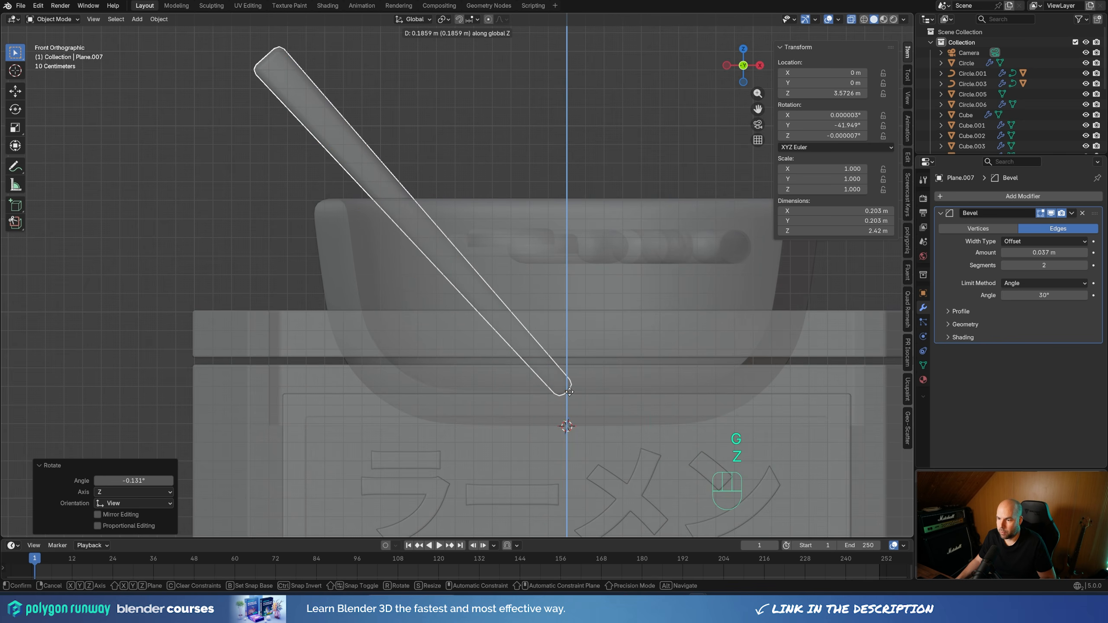
{"action": "left_click", "coordinate": [554, 401]}
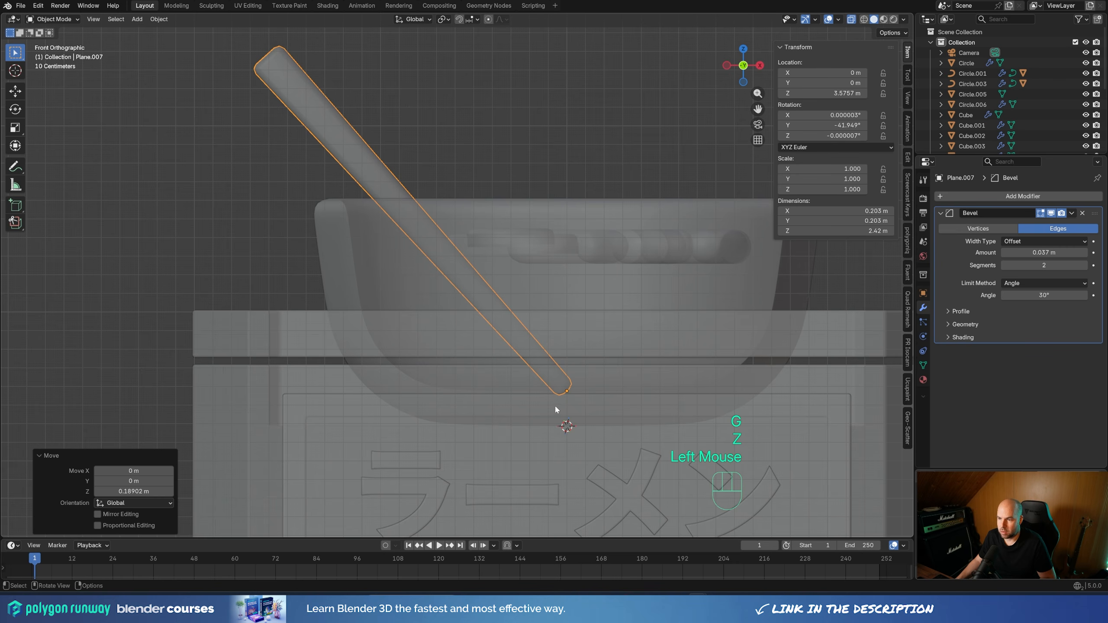
{"action": "key", "text": "r"}
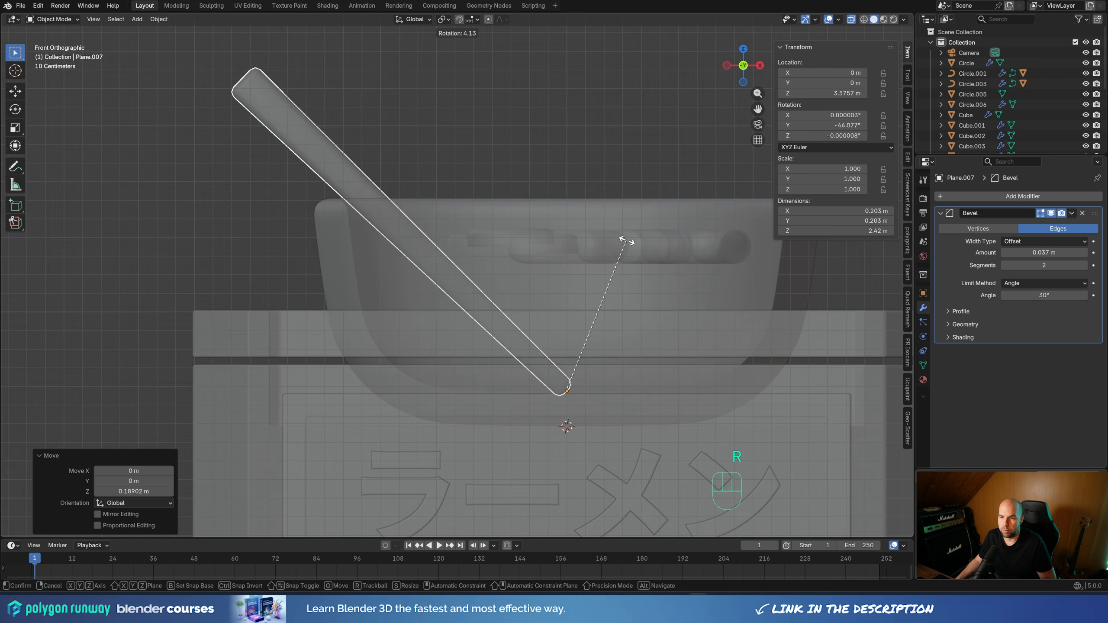
{"action": "left_click", "coordinate": [626, 239]}
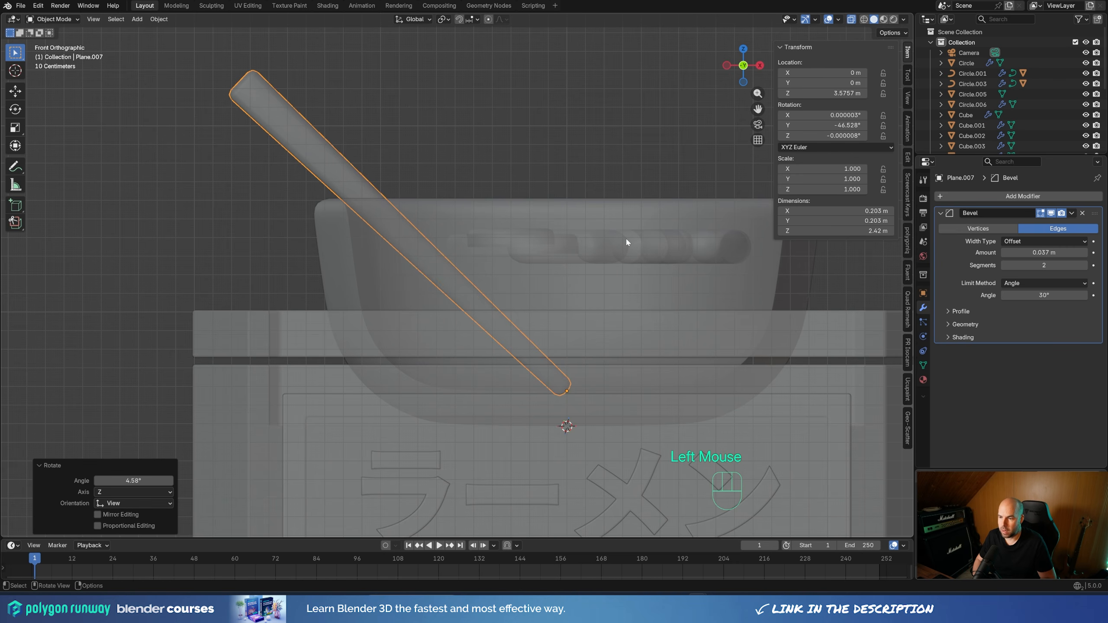
Make a linked duplicate of the chopstick in place and rotate it about 15.6° in top view
{"action": "key", "text": "KP_7"}
{"action": "scroll", "coordinate": [547, 351], "scroll_direction": "down", "scroll_amount": 2}
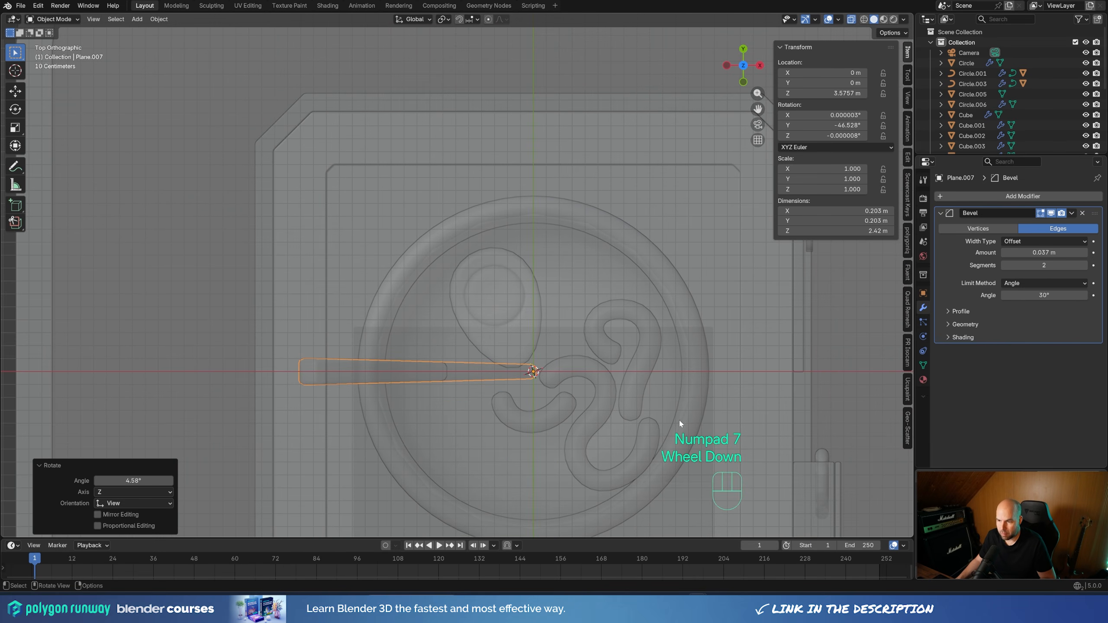
{"action": "key", "text": "alt+d"}
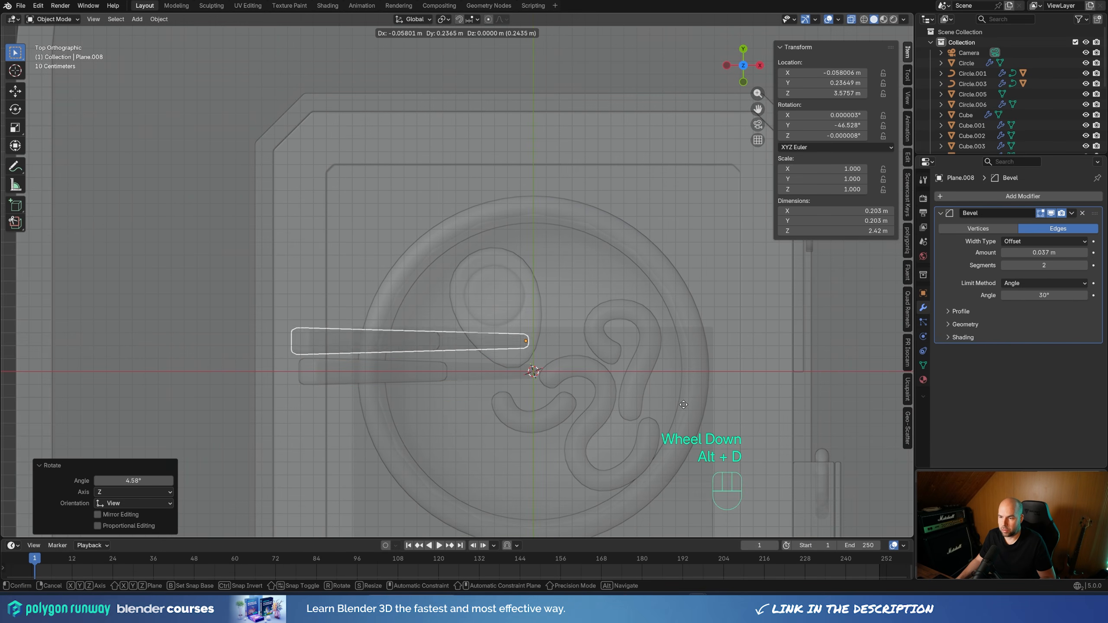
{"action": "right_click", "coordinate": [679, 383]}
{"action": "key", "text": "r"}
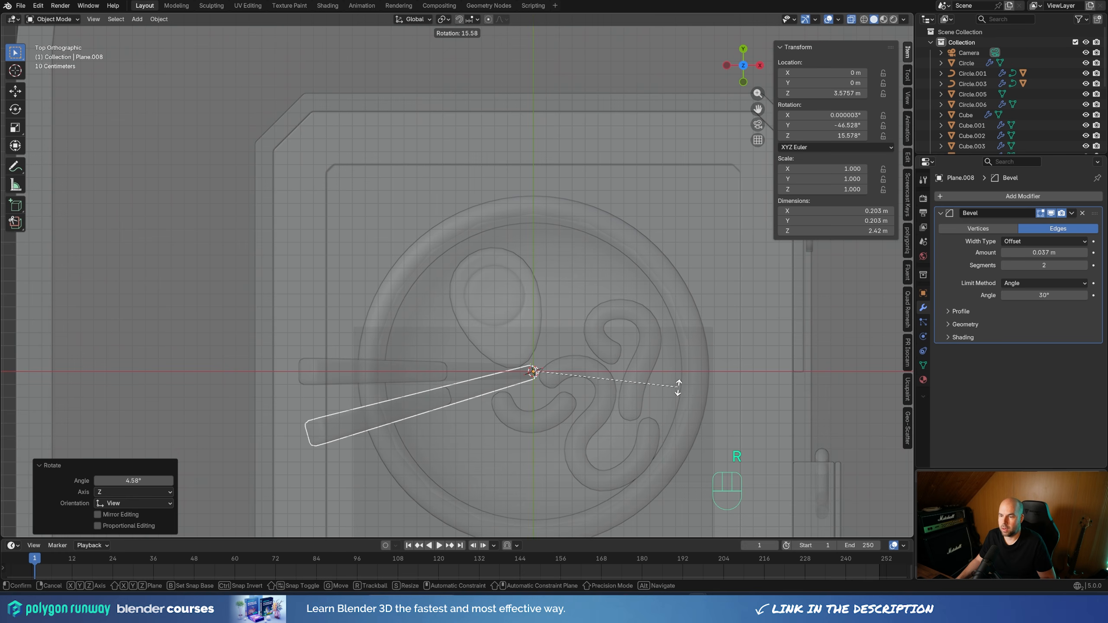
{"action": "left_click", "coordinate": [679, 388]}
Move the duplicate chopstick about 0.091 m along X and -0.069 m along Y, and tilt it about 3.08° in front view
{"action": "key", "text": "g"}
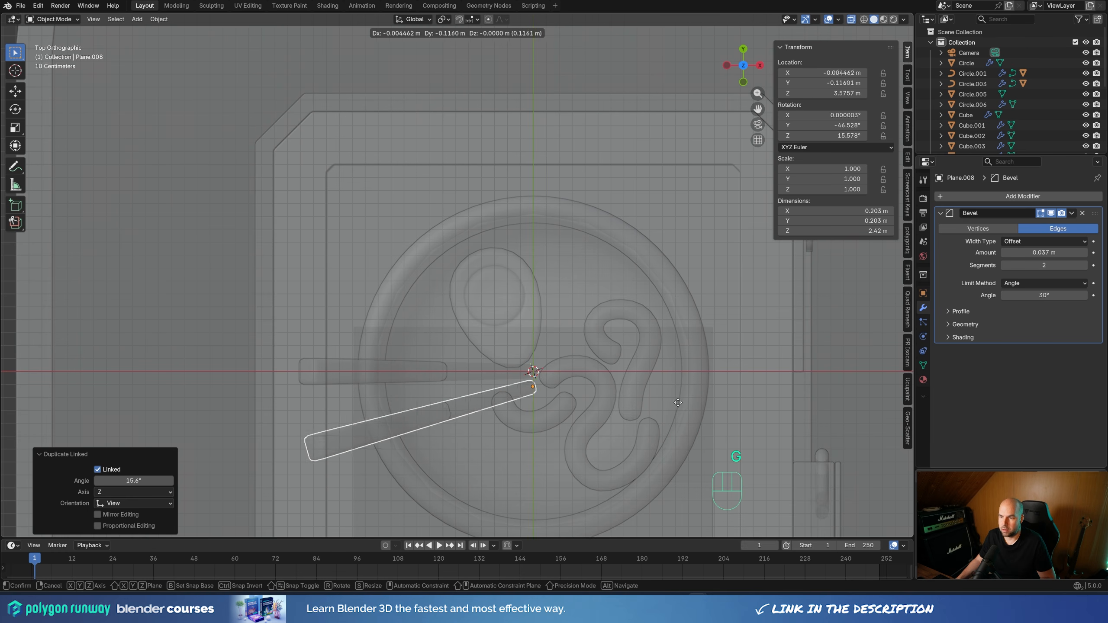
{"action": "left_click", "coordinate": [689, 397]}
{"action": "key", "text": "KP_1"}
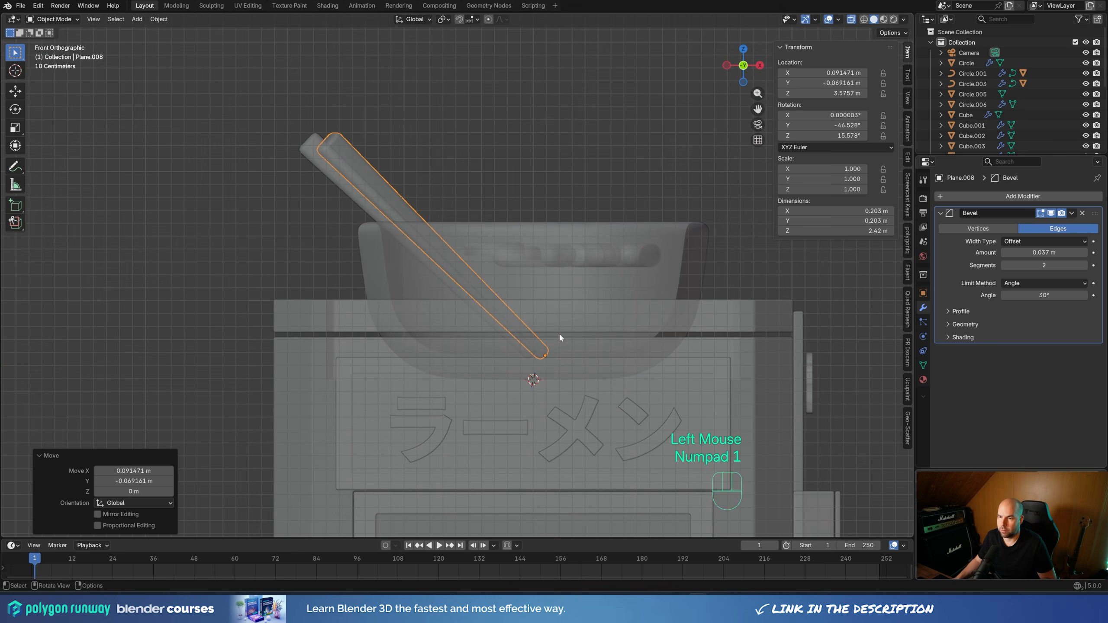
{"action": "scroll", "coordinate": [679, 363], "scroll_direction": "up", "scroll_amount": 1}
{"action": "key", "text": "r"}
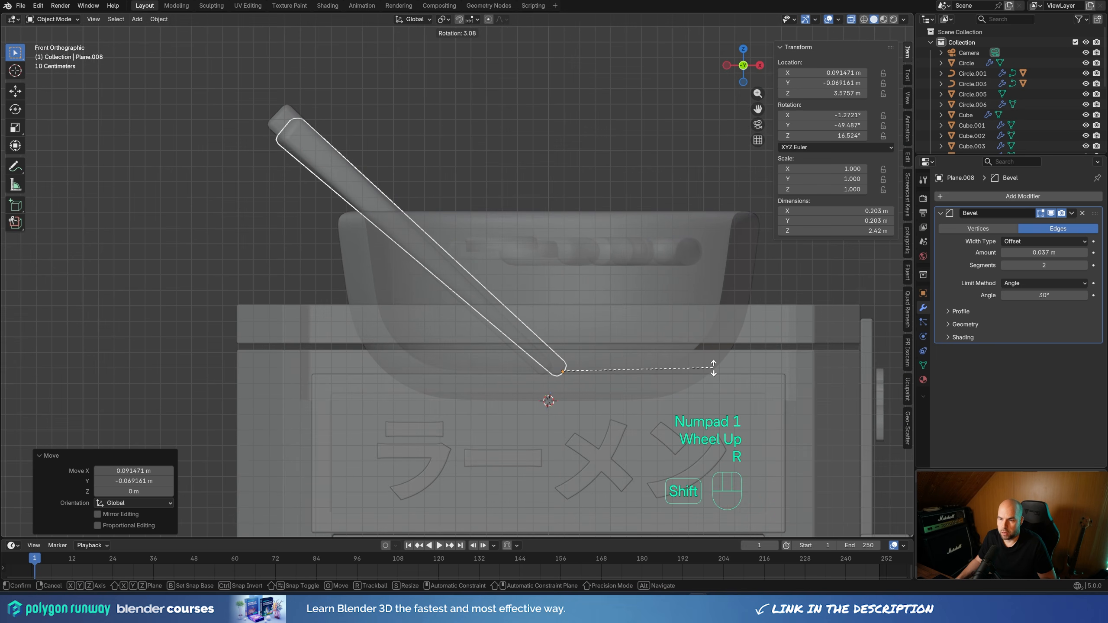
{"action": "left_click", "coordinate": [707, 364], "text": "shift"}
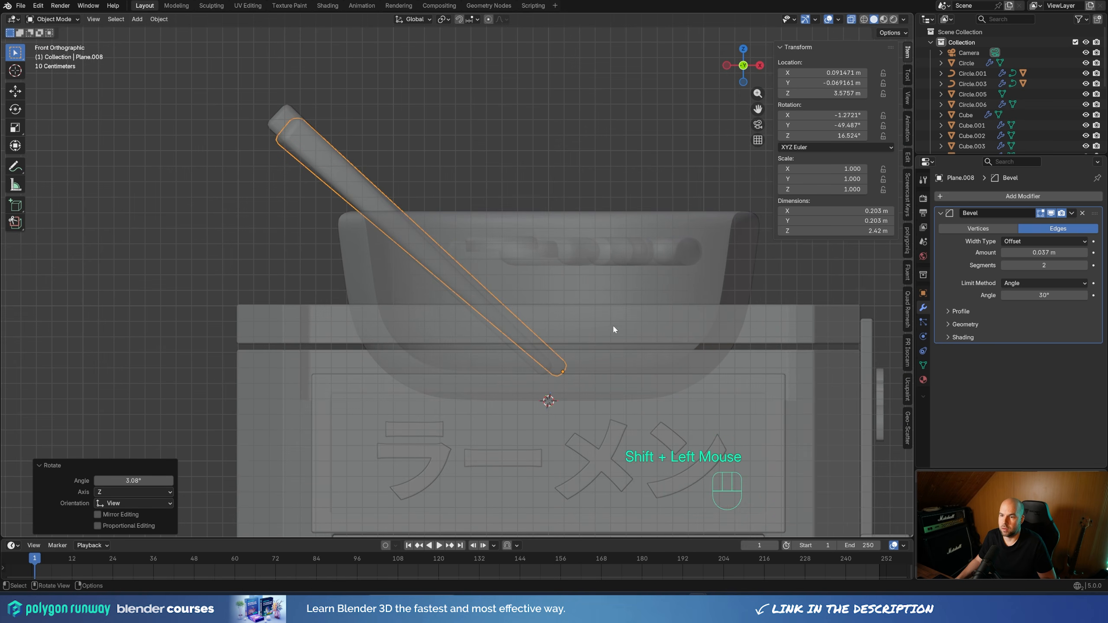
Turn off the X-ray display so the chopsticks and bowl show as solid
{"action": "middle_click_drag", "start_coordinate": [613, 329], "coordinate": [565, 374]}
{"action": "scroll", "coordinate": [566, 374], "scroll_direction": "down", "scroll_amount": 3}
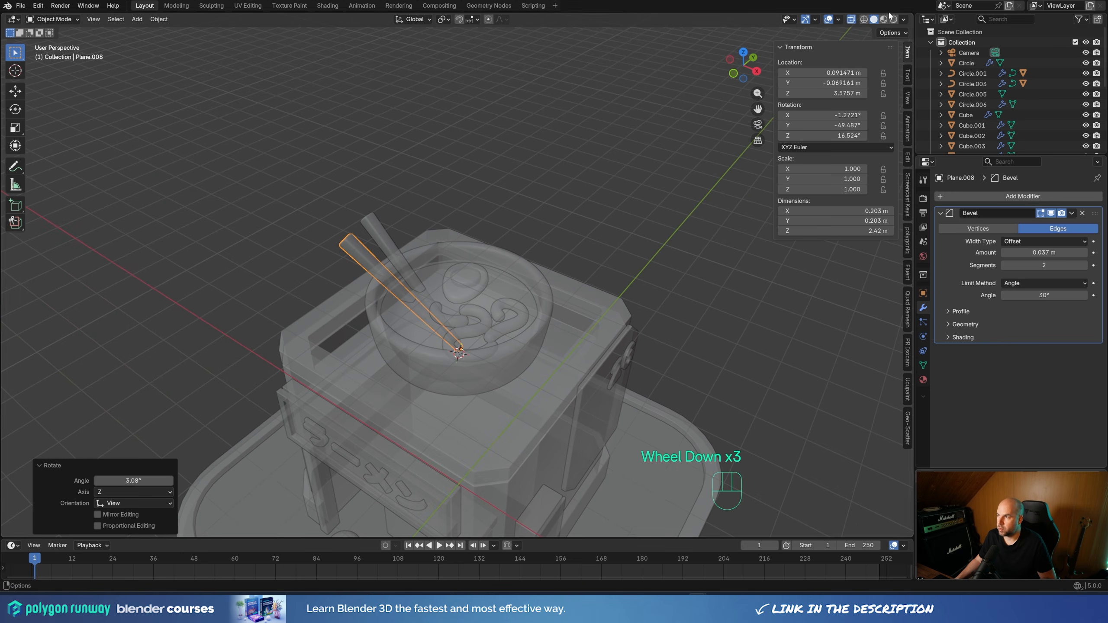
{"action": "left_click", "coordinate": [851, 19]}
{"action": "middle_click_drag", "start_coordinate": [537, 192], "coordinate": [532, 209]}
{"action": "scroll", "coordinate": [532, 209], "scroll_direction": "up", "scroll_amount": 1}
{"action": "middle_click_drag", "start_coordinate": [532, 210], "coordinate": [521, 244]}
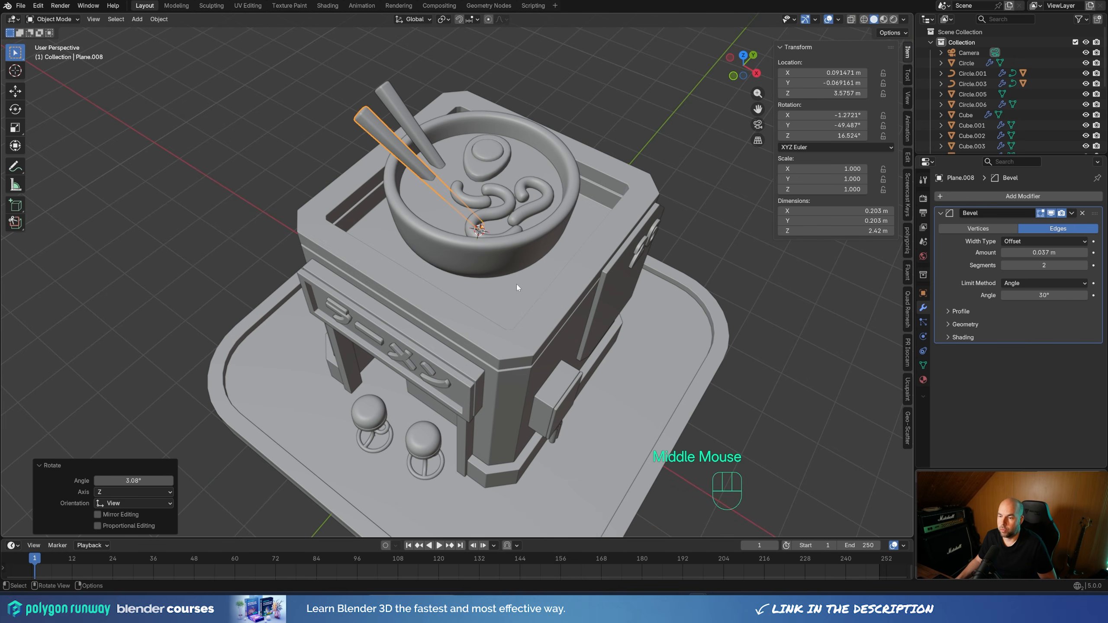
Parent both chopsticks, the noodles, the soup and the egg to the bowl with the Object option
{"action": "left_click", "coordinate": [434, 205], "text": "shift"}
{"action": "left_click", "coordinate": [480, 202], "text": "shift"}
{"action": "left_click", "coordinate": [499, 162], "text": "shift"}
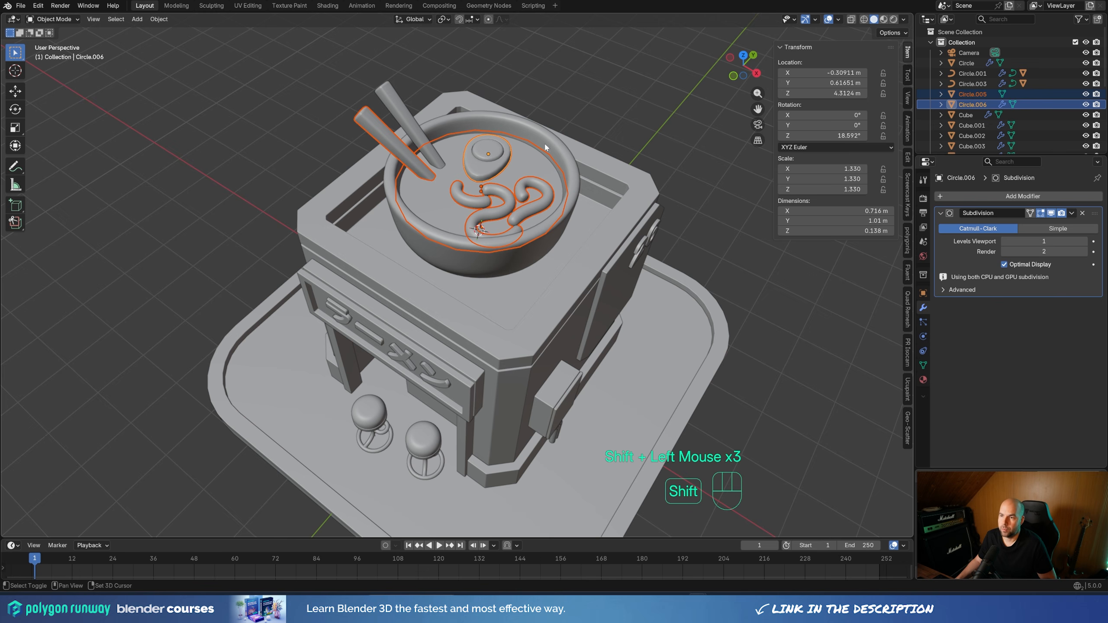
{"action": "left_click", "coordinate": [399, 119], "text": "shift"}
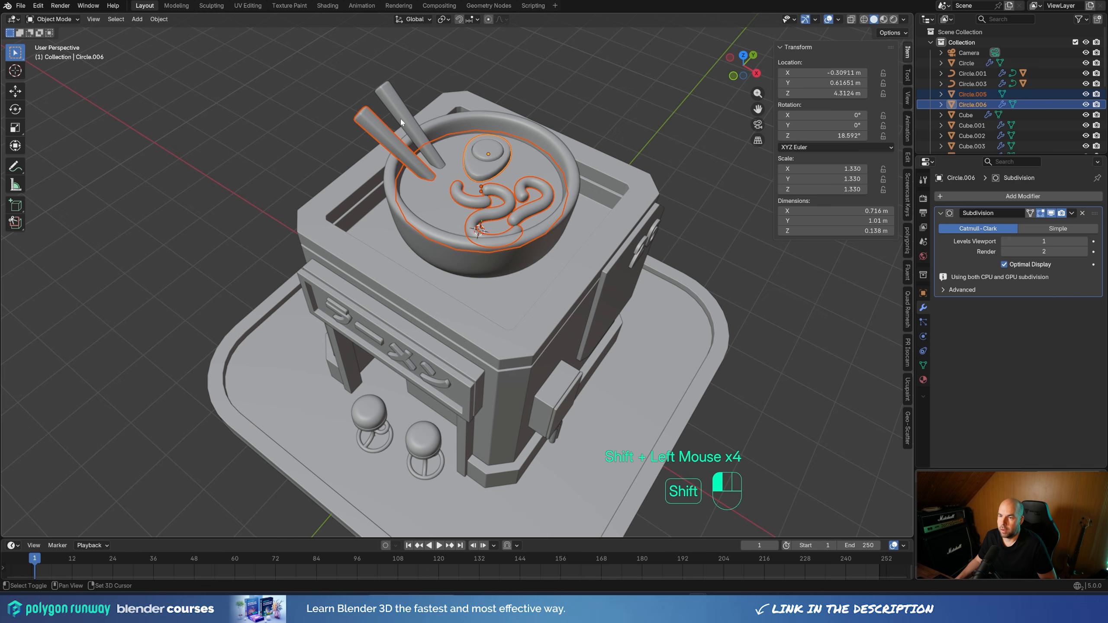
{"action": "left_click", "coordinate": [528, 129], "text": "shift"}
{"action": "key", "text": "ctrl+p"}
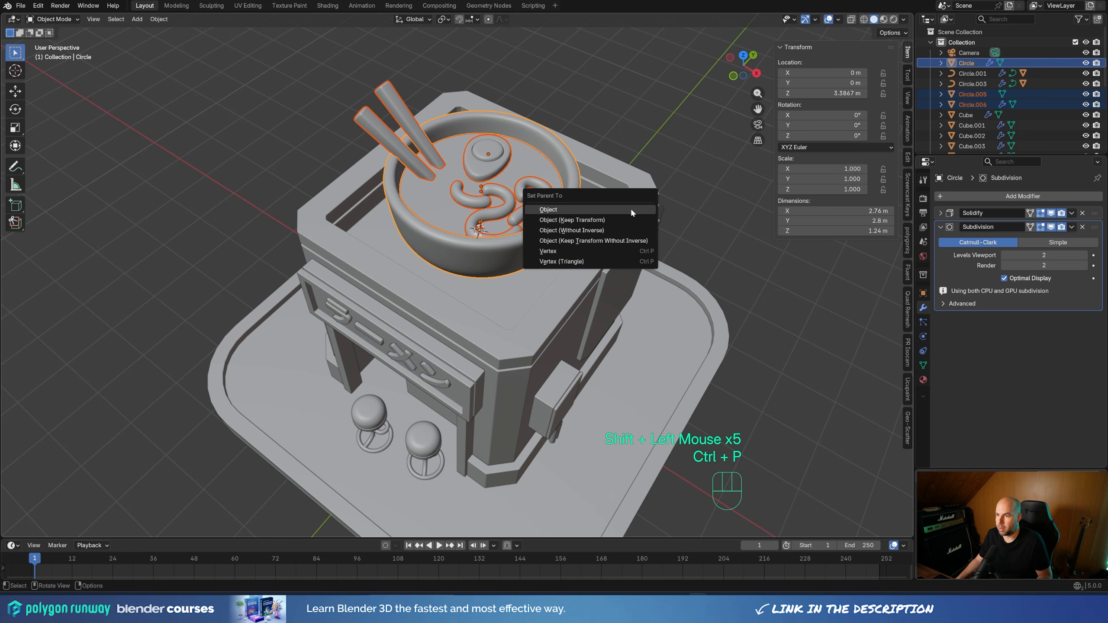
{"action": "left_click", "coordinate": [630, 208]}
Test the parenting by trying a scale and a Z rotation on the bowl
{"action": "scroll", "coordinate": [567, 271], "scroll_direction": "down", "scroll_amount": 2}
{"action": "middle_click_drag", "start_coordinate": [570, 273], "coordinate": [641, 268]}
{"action": "key", "text": "s"}
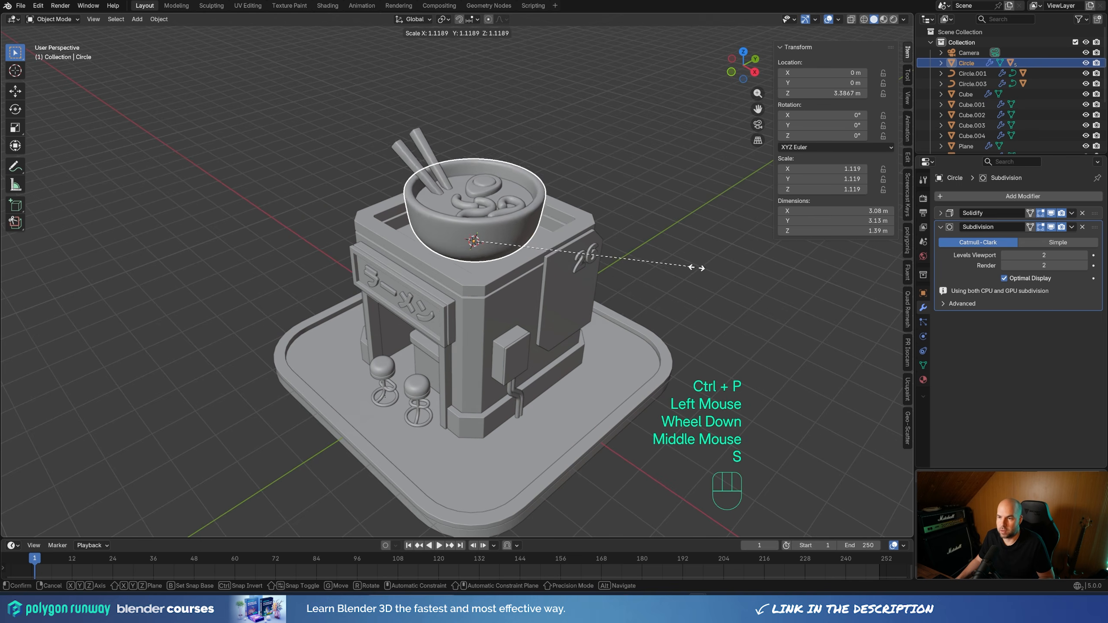
{"action": "left_click", "coordinate": [670, 274]}
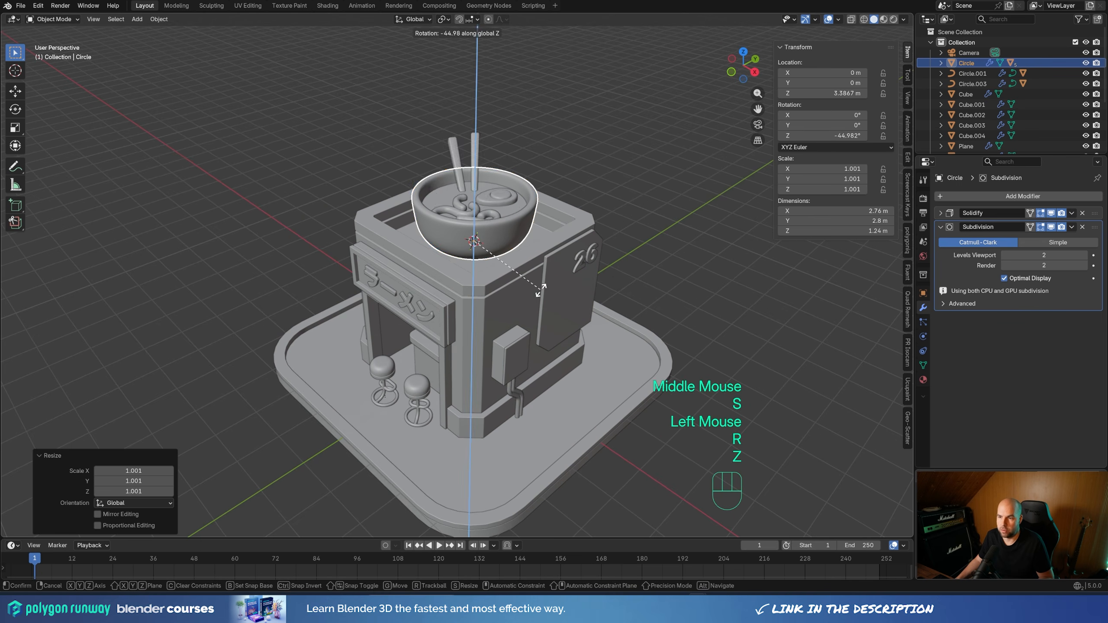
{"action": "key", "text": "Escape"}
{"action": "left_click", "coordinate": [633, 125]}
In camera view, move the counter base and its top together about -0.129 m along Y, toward the stools
{"action": "middle_click_drag", "start_coordinate": [634, 126], "coordinate": [480, 251]}
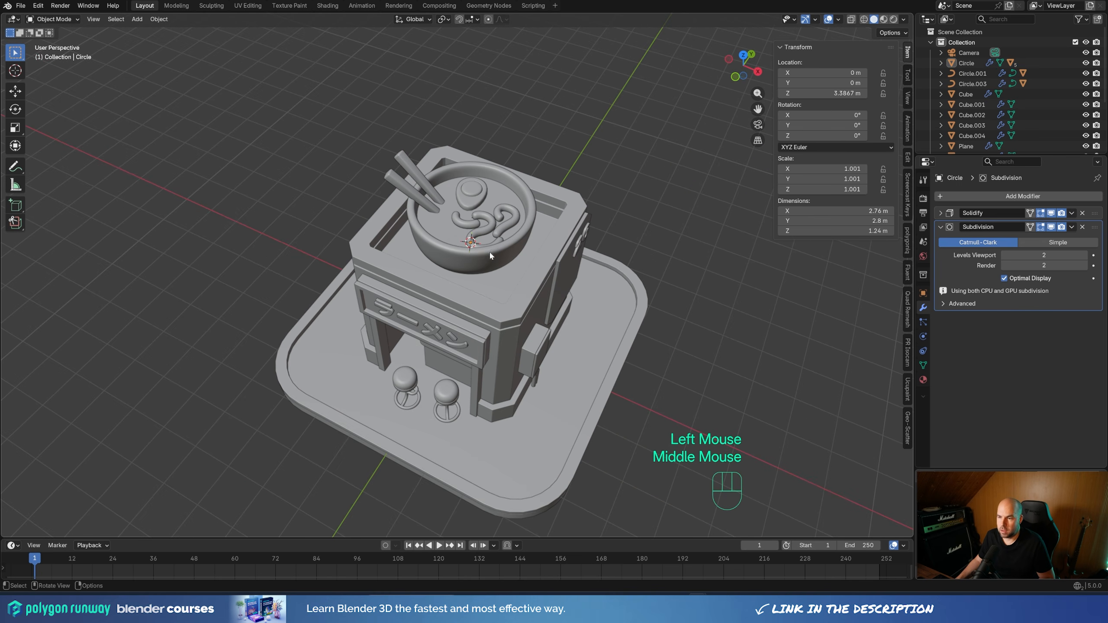
{"action": "left_click", "coordinate": [564, 144]}
{"action": "key", "text": "KP_0"}
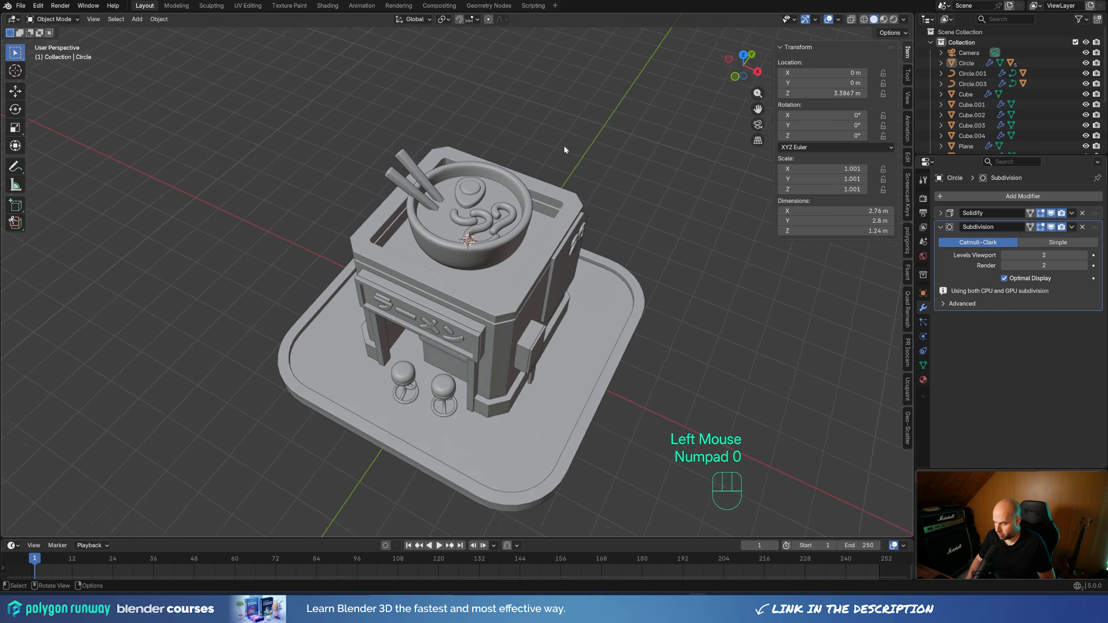
{"action": "middle_click_drag", "start_coordinate": [571, 204], "coordinate": [438, 296], "text": "shift"}
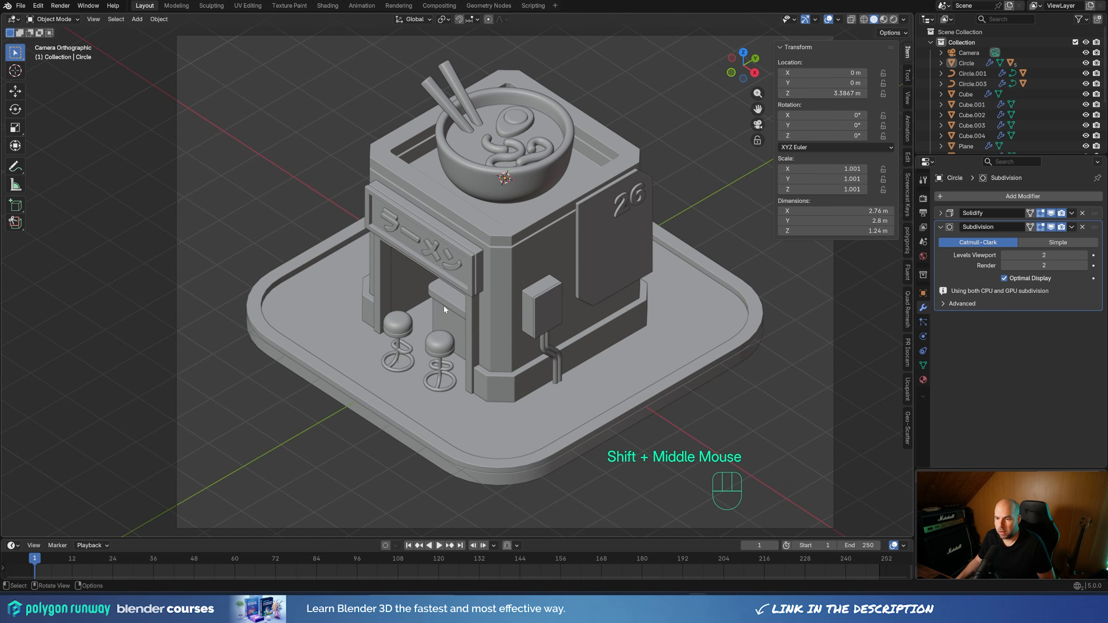
{"action": "left_click", "coordinate": [443, 314]}
{"action": "left_click", "coordinate": [450, 299], "text": "shift"}
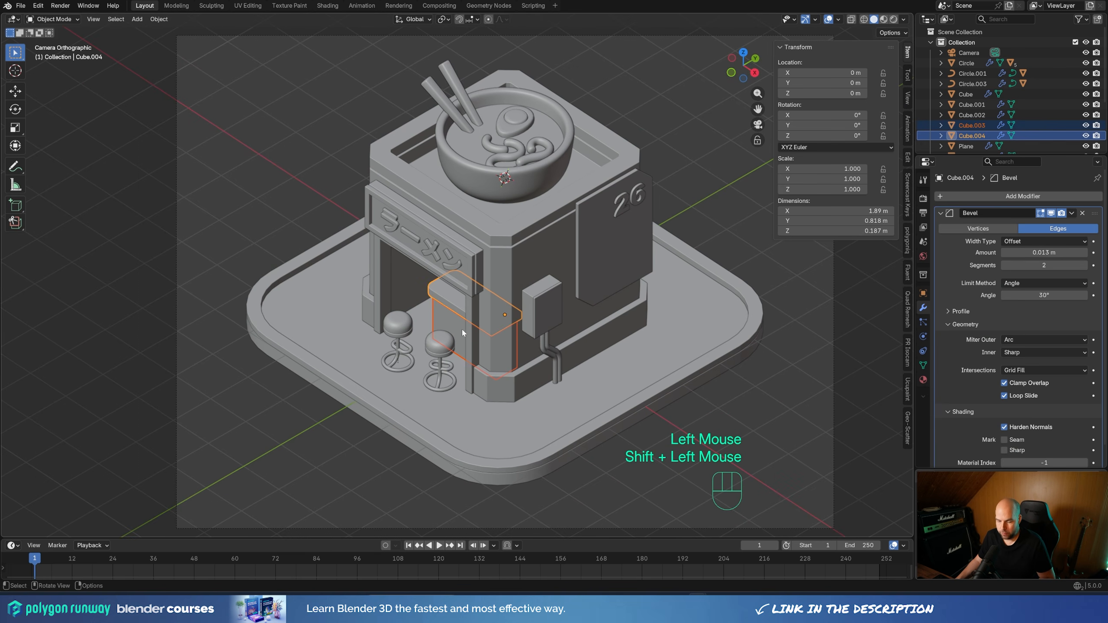
{"action": "key", "text": "g"}
{"action": "key", "text": "y"}
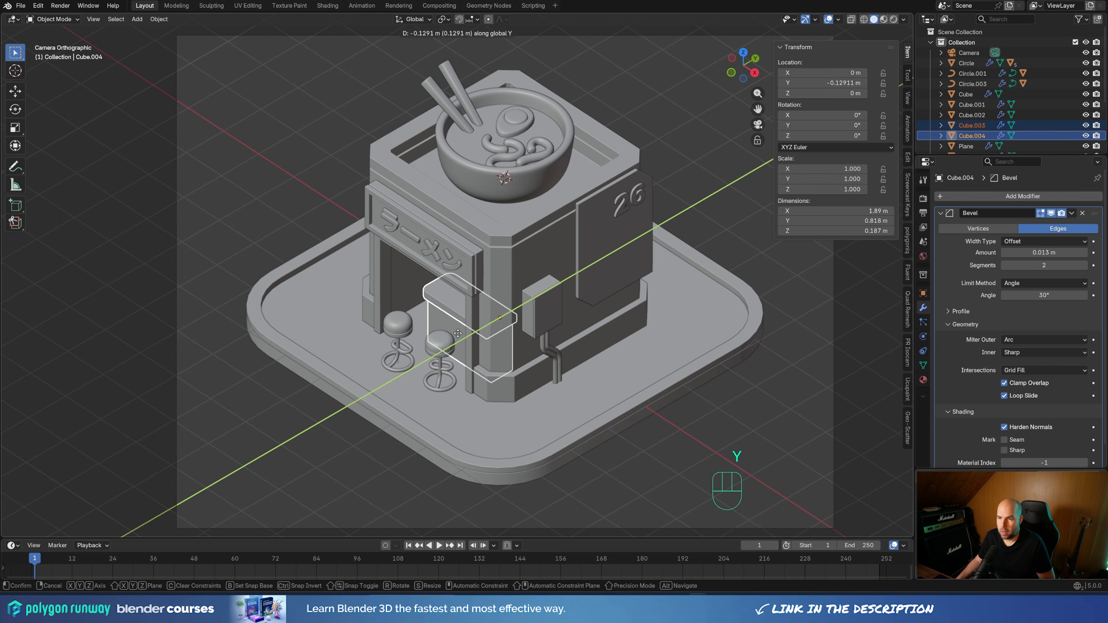
{"action": "left_click", "coordinate": [430, 291]}
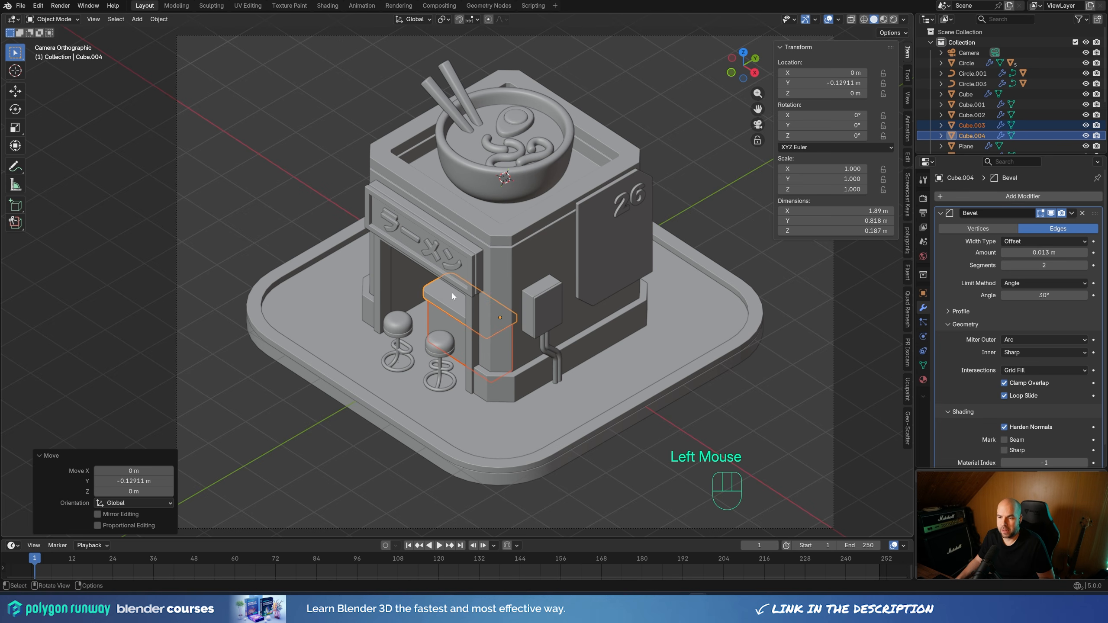
{"action": "left_click", "coordinate": [870, 349]}
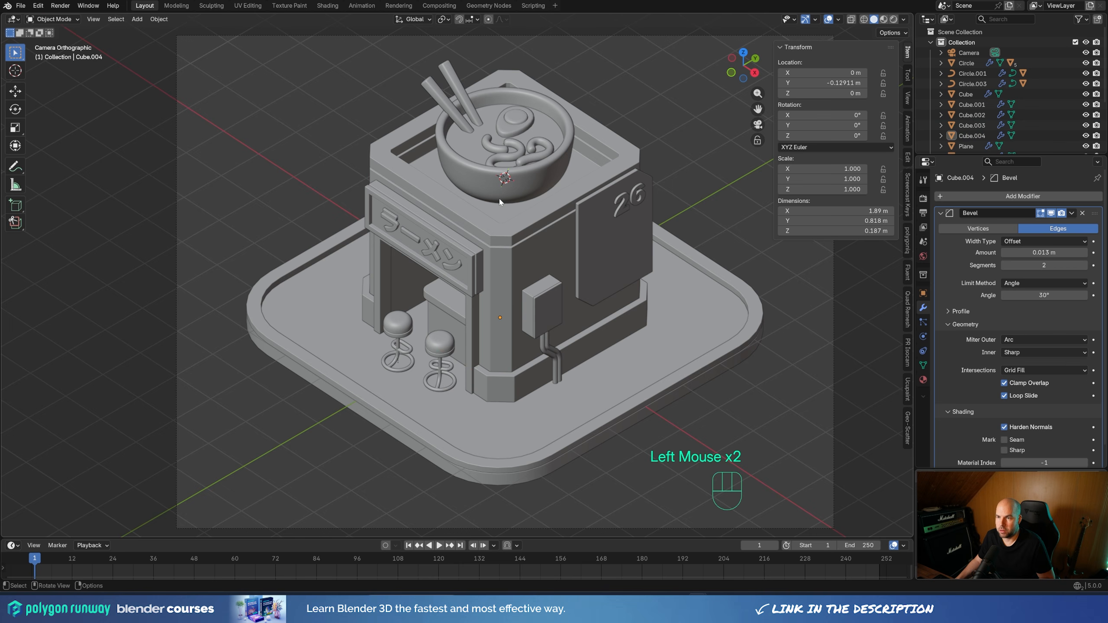
Duplicate the bowl with both chopsticks, without its contents, to beside the shop and scale the copy to about 0.165
{"action": "left_click", "coordinate": [527, 184]}
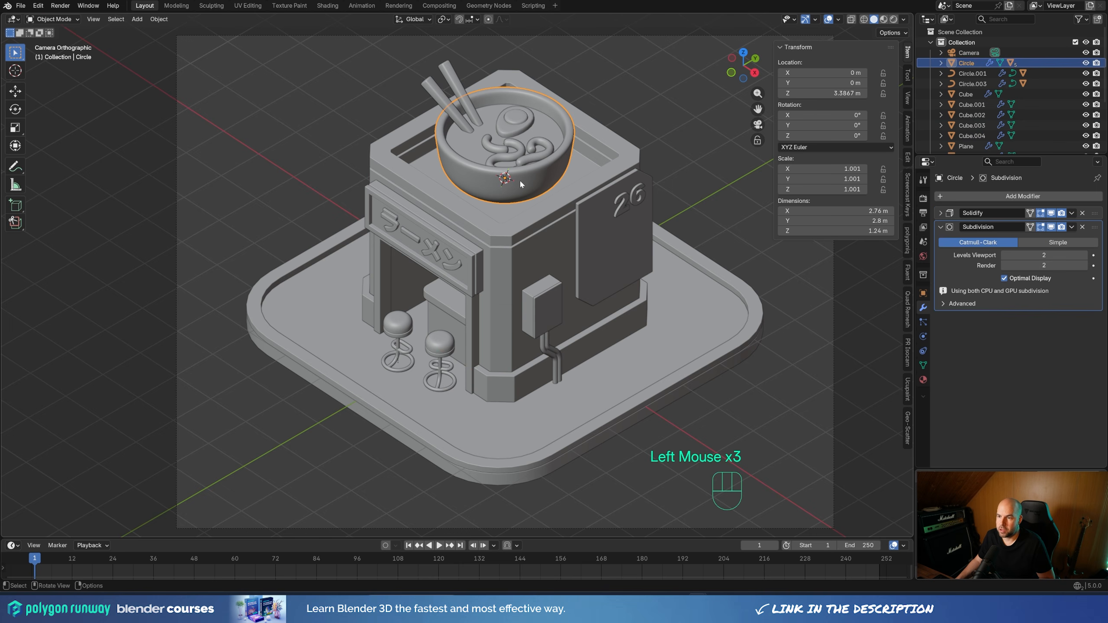
{"action": "left_click", "coordinate": [450, 97], "text": "shift"}
{"action": "left_click", "coordinate": [457, 87], "text": "shift"}
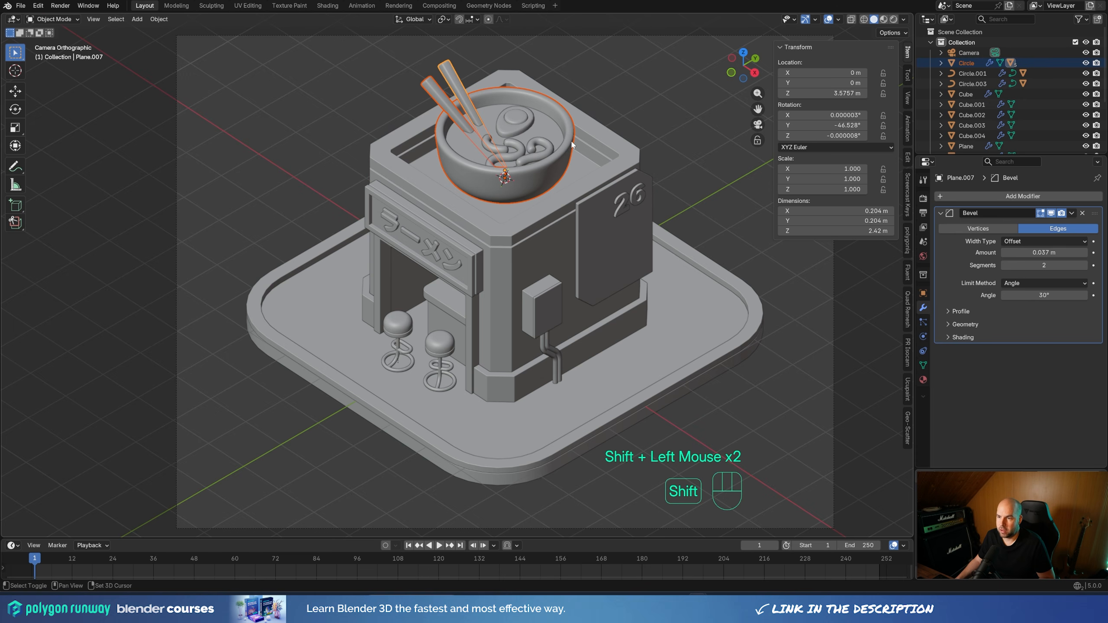
{"action": "key", "text": "shift+d"}
{"action": "left_click", "coordinate": [355, 222]}
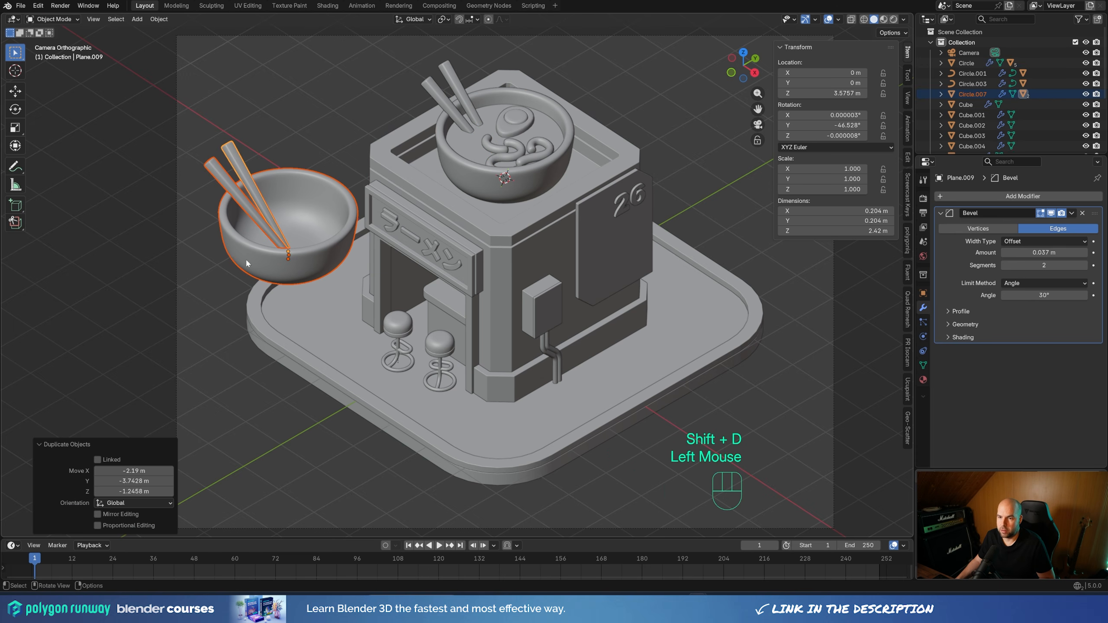
{"action": "left_click", "coordinate": [317, 262]}
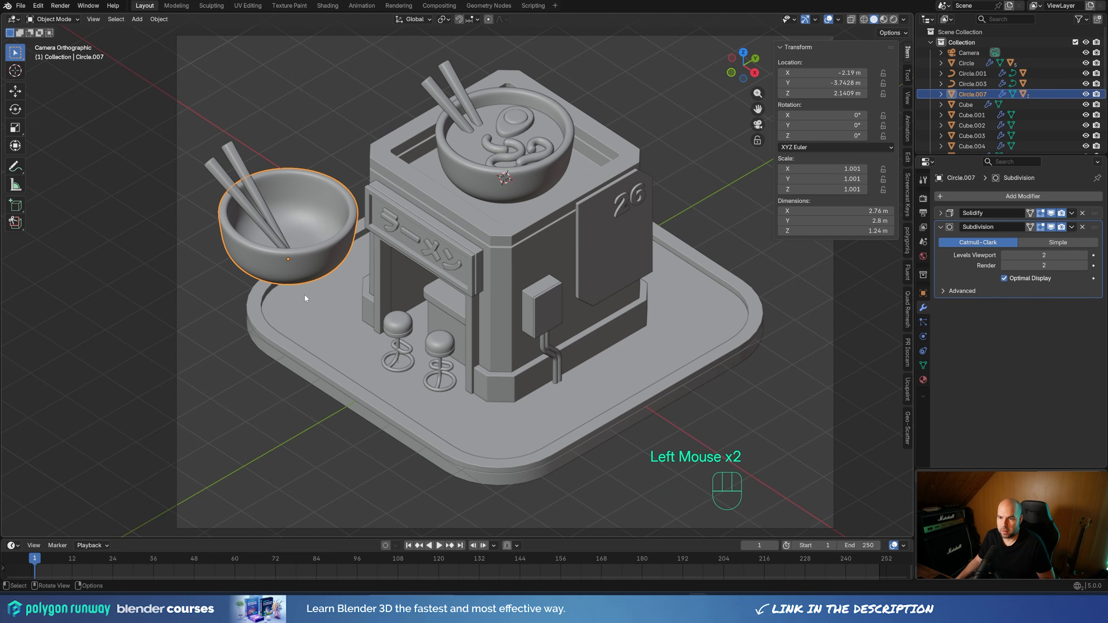
{"action": "key", "text": "s"}
{"action": "left_click", "coordinate": [321, 301]}
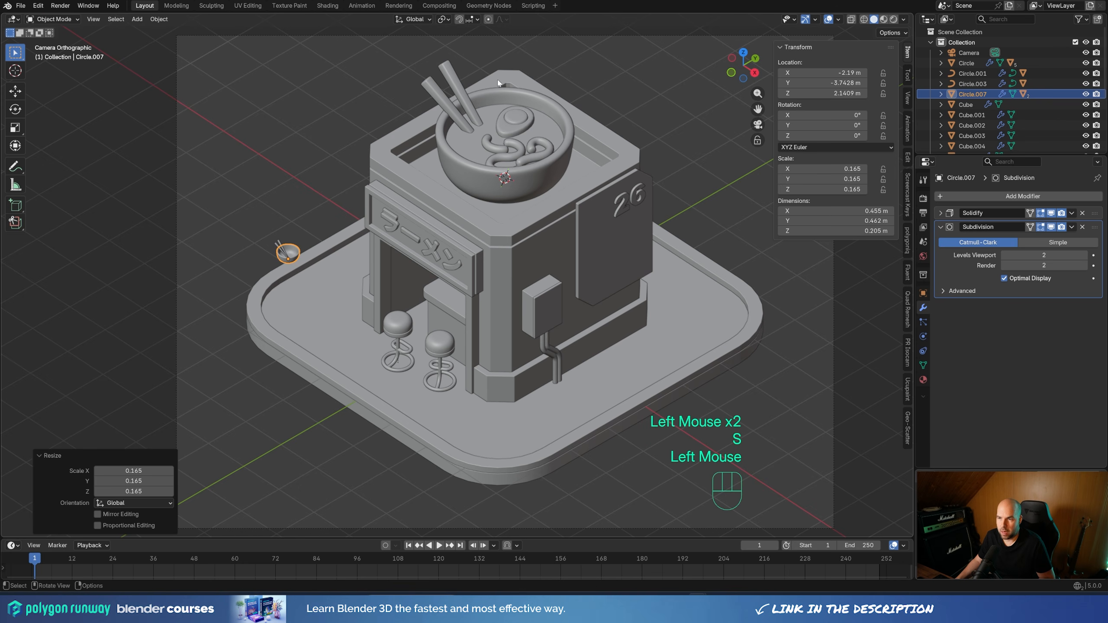
Set the snap target to Face Project and snap the small bowl onto the counter top above the stools
{"action": "left_click", "coordinate": [473, 19]}
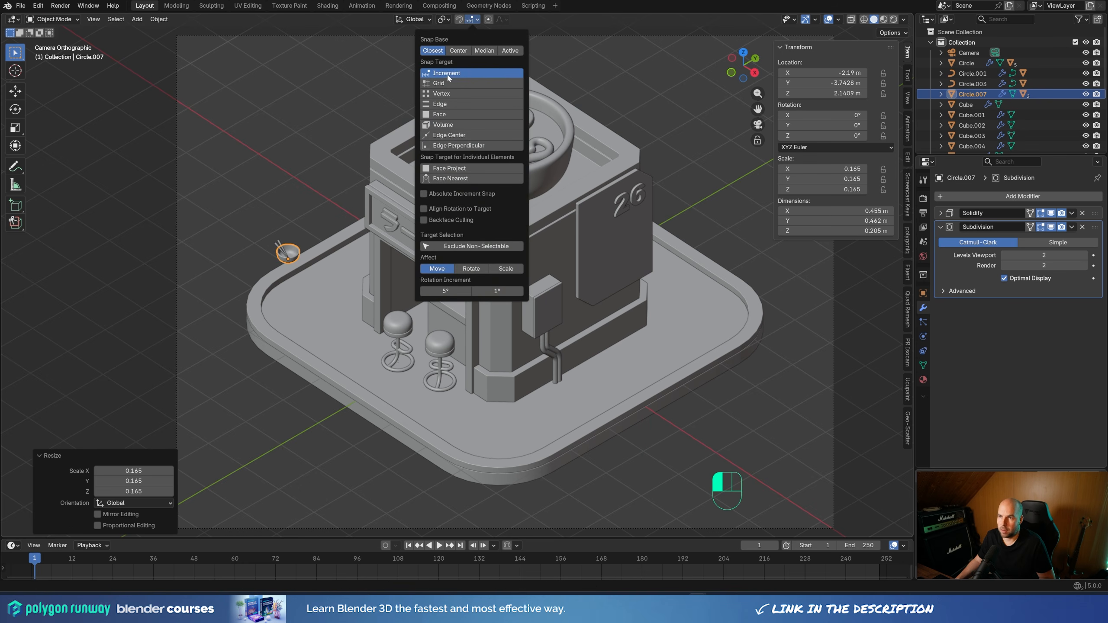
{"action": "left_click", "coordinate": [454, 169]}
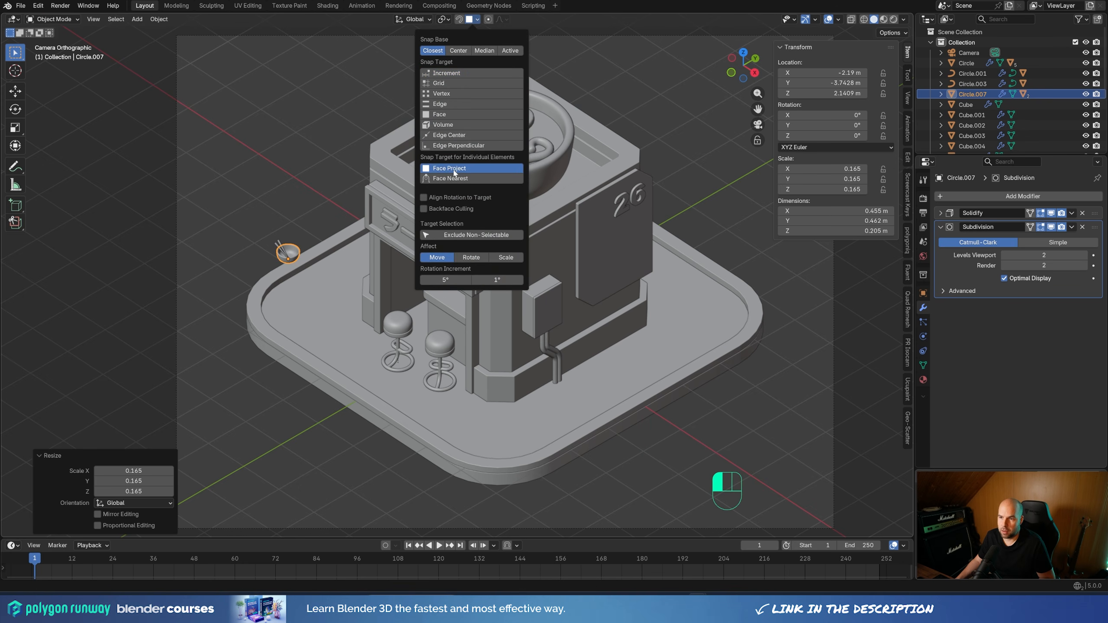
{"action": "key", "text": "g"}
{"action": "key", "text": "Escape"}
{"action": "key", "text": "g"}
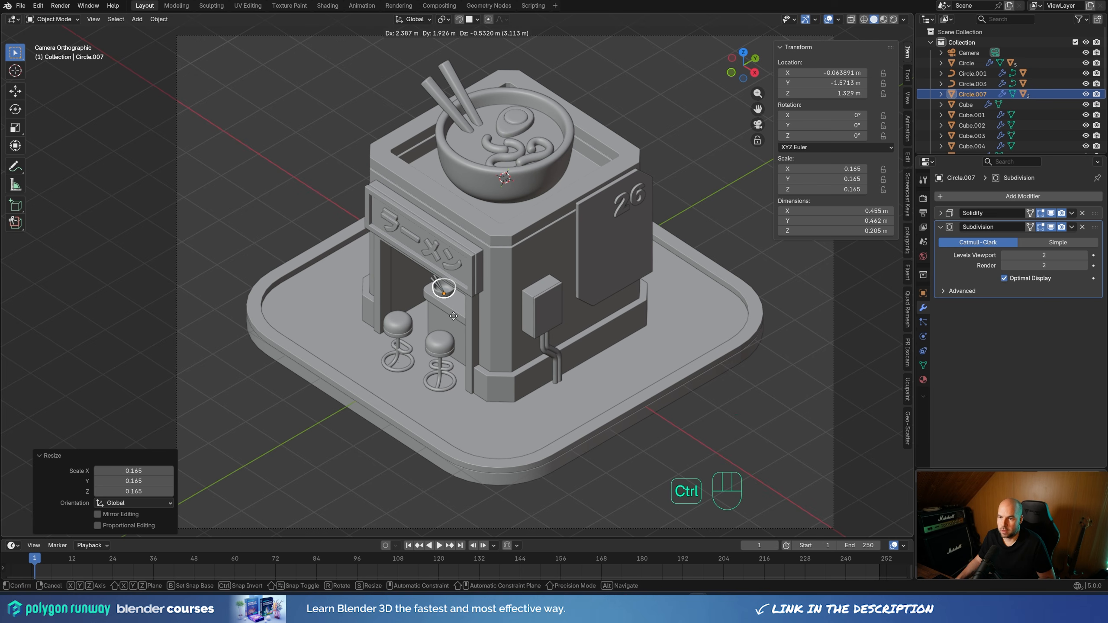
{"action": "left_click", "coordinate": [453, 316], "text": "ctrl"}
Set the small bowl's Solidify thickness to about 0.259 m
{"action": "scroll", "coordinate": [440, 350], "scroll_direction": "up", "scroll_amount": 5}
{"action": "middle_click_drag", "start_coordinate": [429, 384], "coordinate": [442, 247], "text": "shift"}
{"action": "scroll", "coordinate": [442, 247], "scroll_direction": "up", "scroll_amount": 2}
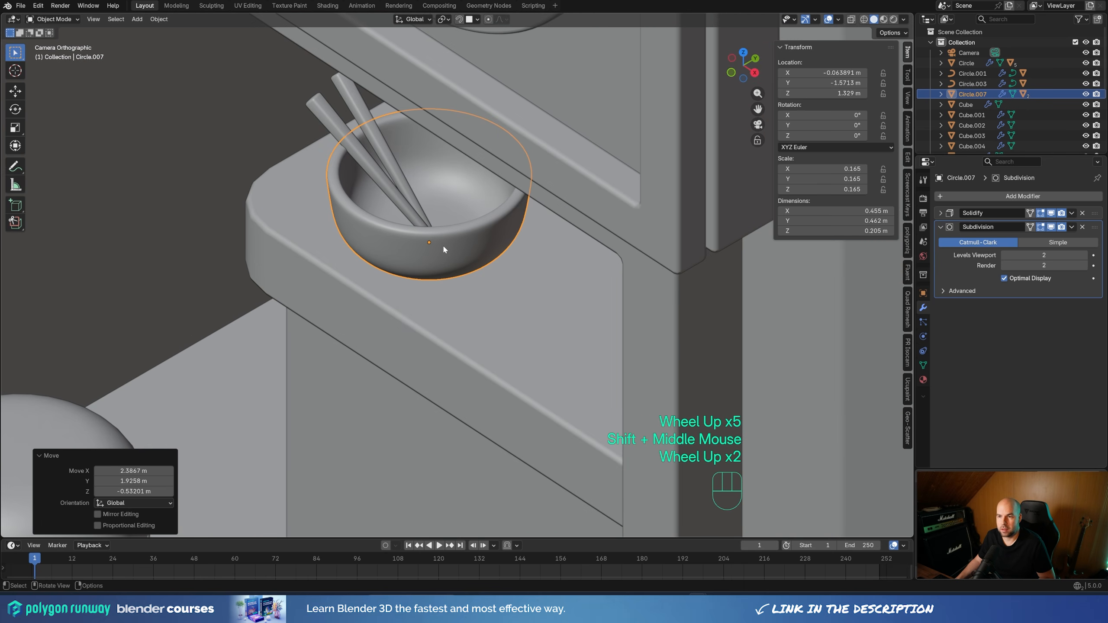
{"action": "left_click", "coordinate": [938, 212]}
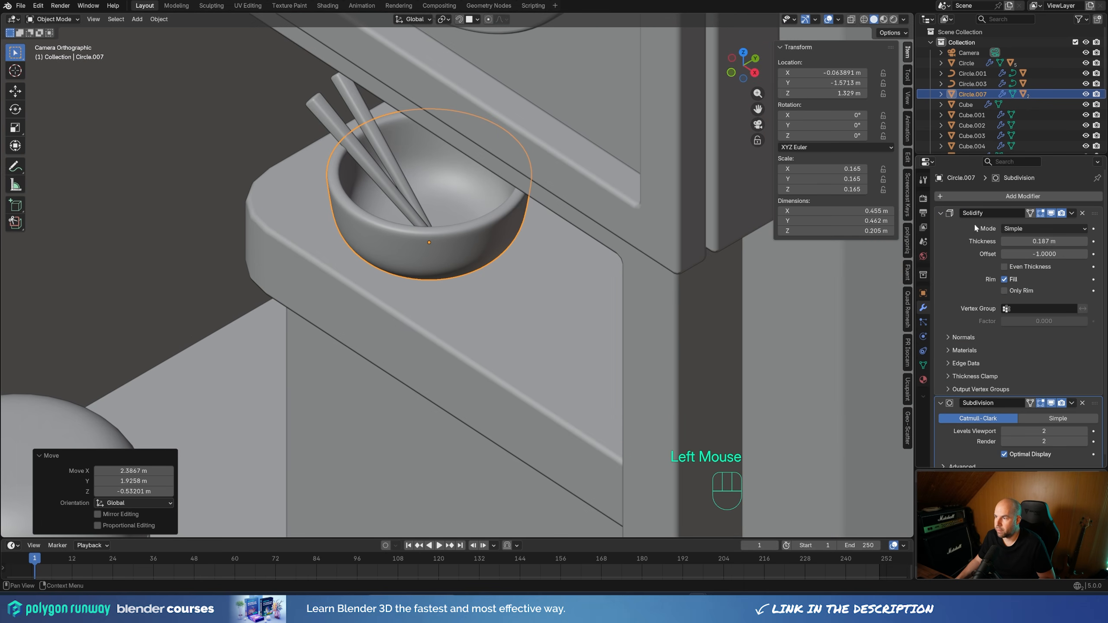
{"action": "left_click_drag", "start_coordinate": [1040, 241], "coordinate": [1062, 241], "text": "shift"}
Select both of the small bowl's chopsticks and rotate them slightly in front view
{"action": "left_click", "coordinate": [320, 107]}
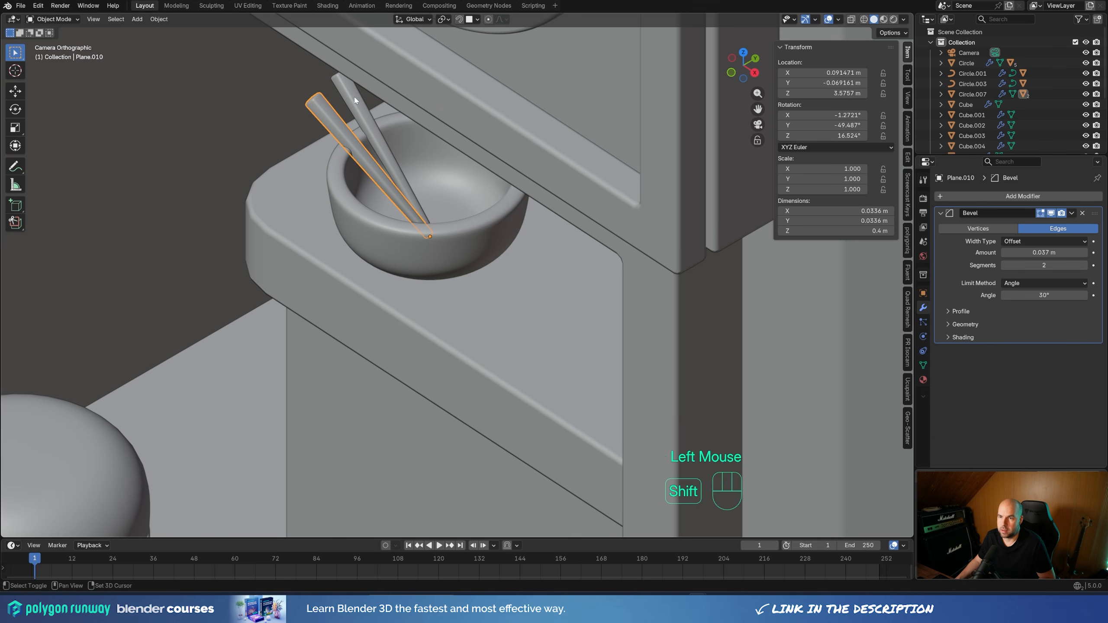
{"action": "left_click", "coordinate": [358, 103], "text": "shift"}
{"action": "key", "text": "KP_1"}
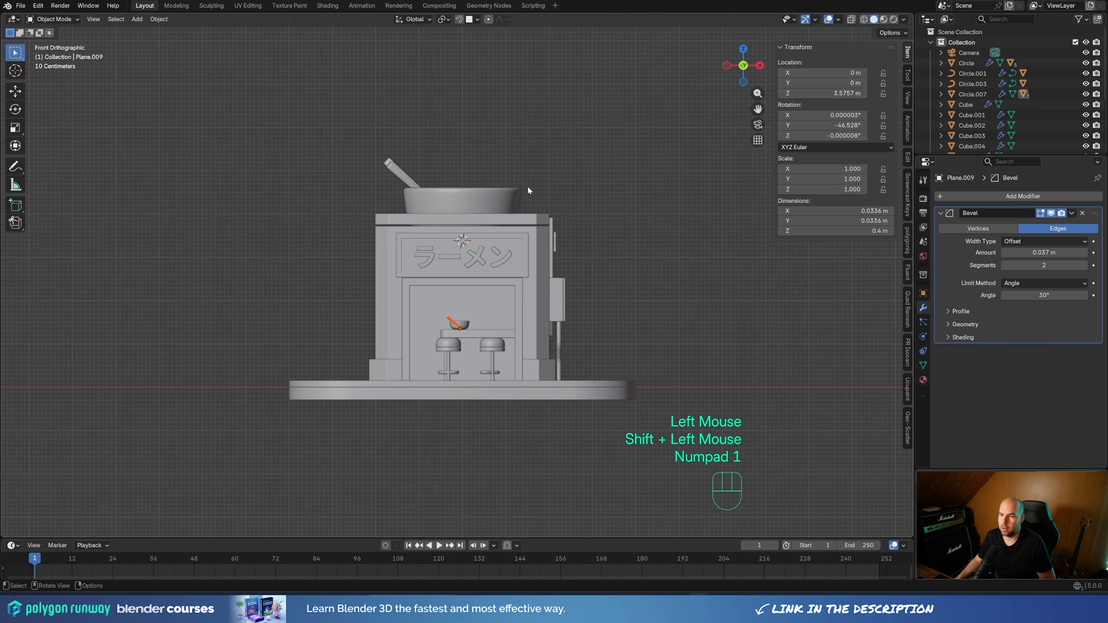
{"action": "scroll", "coordinate": [500, 392], "scroll_direction": "up", "scroll_amount": 3}
{"action": "key", "text": "r"}
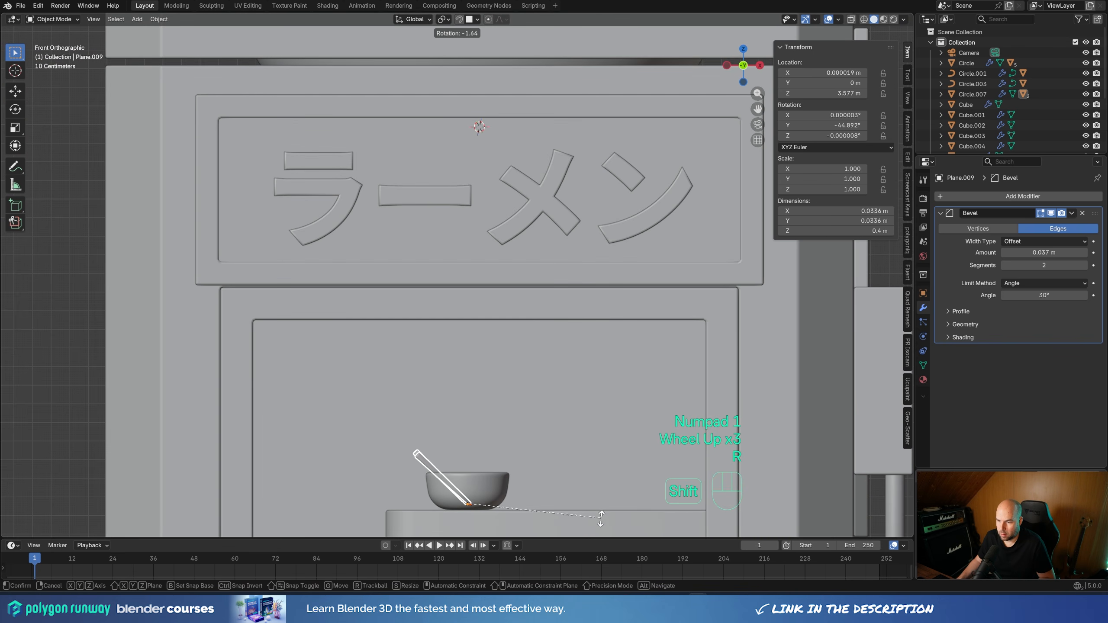
{"action": "left_click", "coordinate": [673, 247], "text": "shift"}
In camera view, rotate the small bowl with its chopsticks about 704° around the Z axis
{"action": "middle_click_drag", "start_coordinate": [672, 248], "coordinate": [615, 314], "text": "shift"}
{"action": "scroll", "coordinate": [616, 350], "scroll_direction": "down", "scroll_amount": 4}
{"action": "left_click", "coordinate": [440, 341]}
{"action": "scroll", "coordinate": [472, 329], "scroll_direction": "down", "scroll_amount": 3}
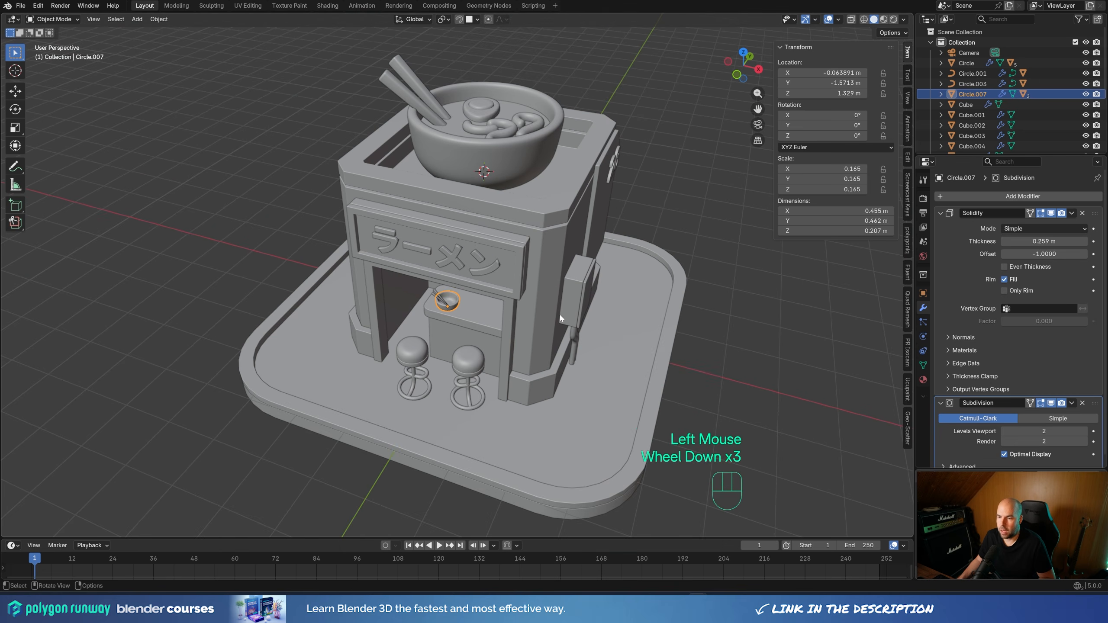
{"action": "key", "text": "KP_0"}
{"action": "scroll", "coordinate": [506, 291], "scroll_direction": "down", "scroll_amount": 1}
{"action": "key", "text": "r"}
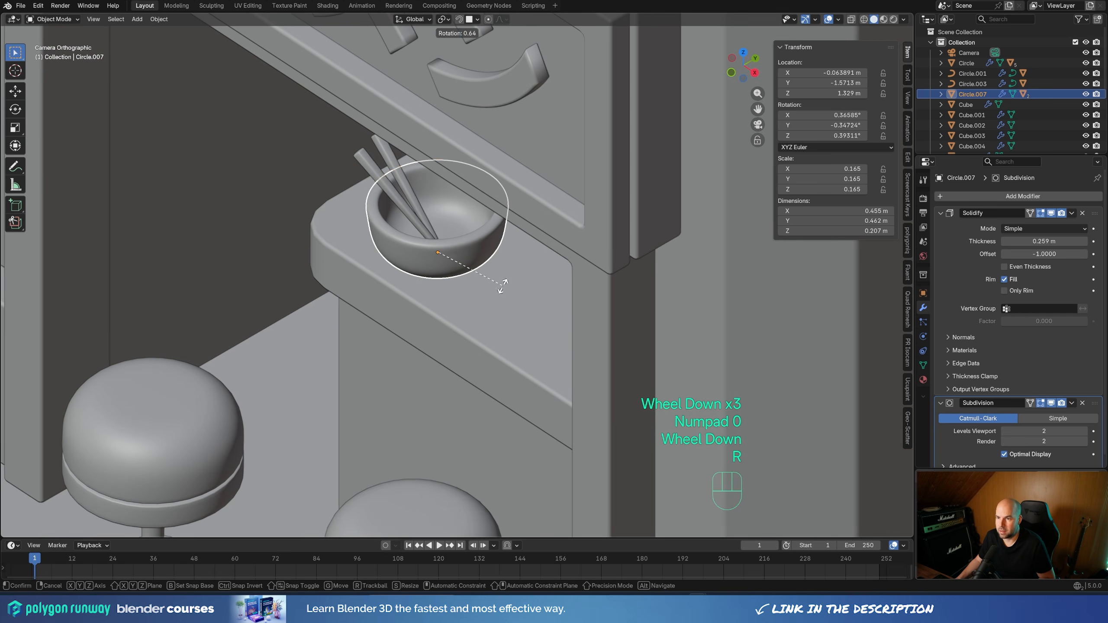
{"action": "key", "text": "z"}
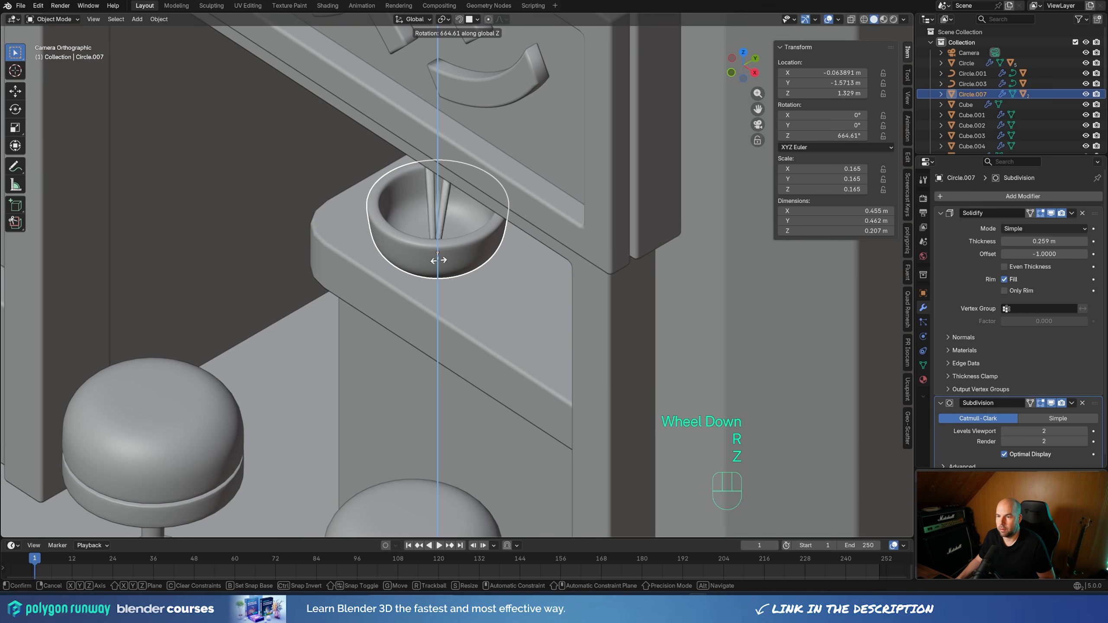
{"action": "left_click", "coordinate": [442, 256]}
Move the small bowl about -0.047 m along X and 0.026 m along Y, keeping its height on the counter
{"action": "key", "text": "g"}
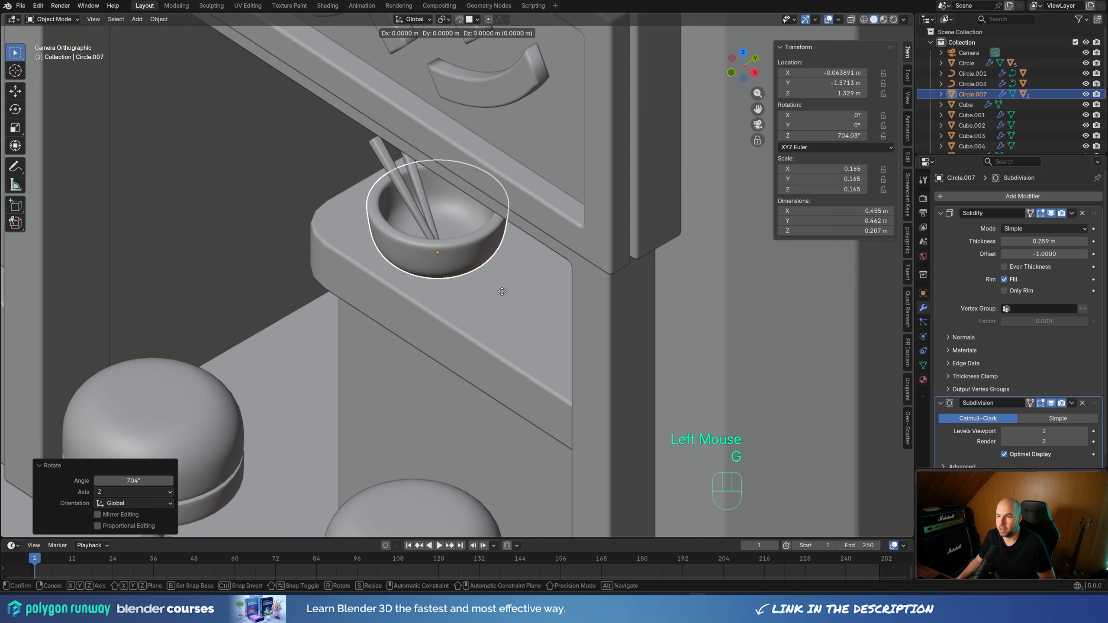
{"action": "key", "text": "shift+z"}
{"action": "left_click", "coordinate": [500, 268]}
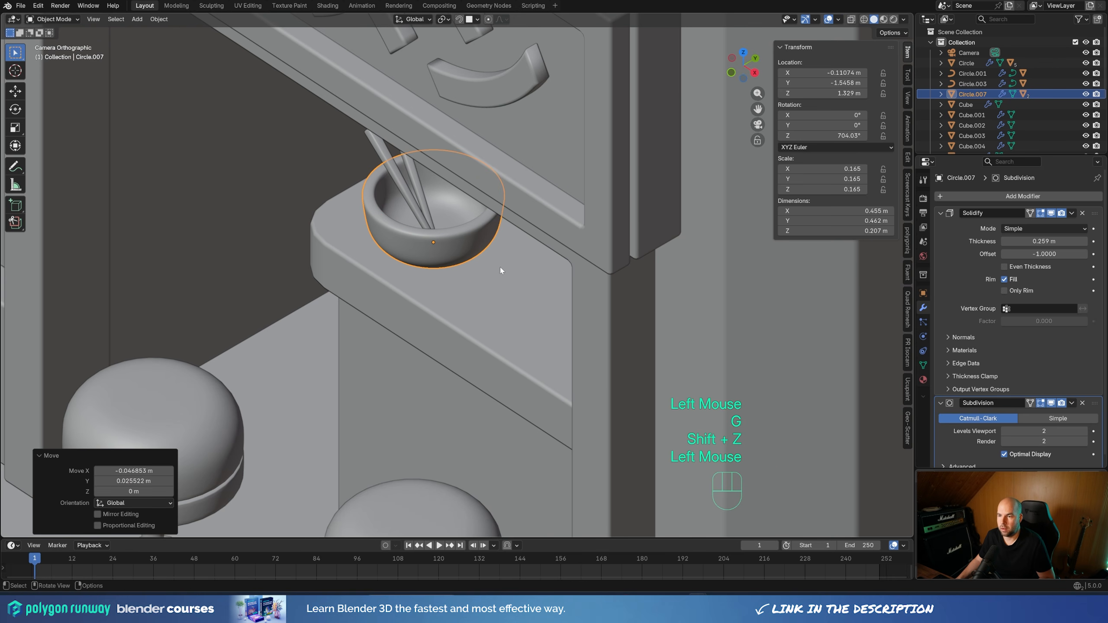
Place the 3D cursor on the counter top beside the small bowl and add a 12-vertex mesh circle there
{"action": "key", "text": "shift"}
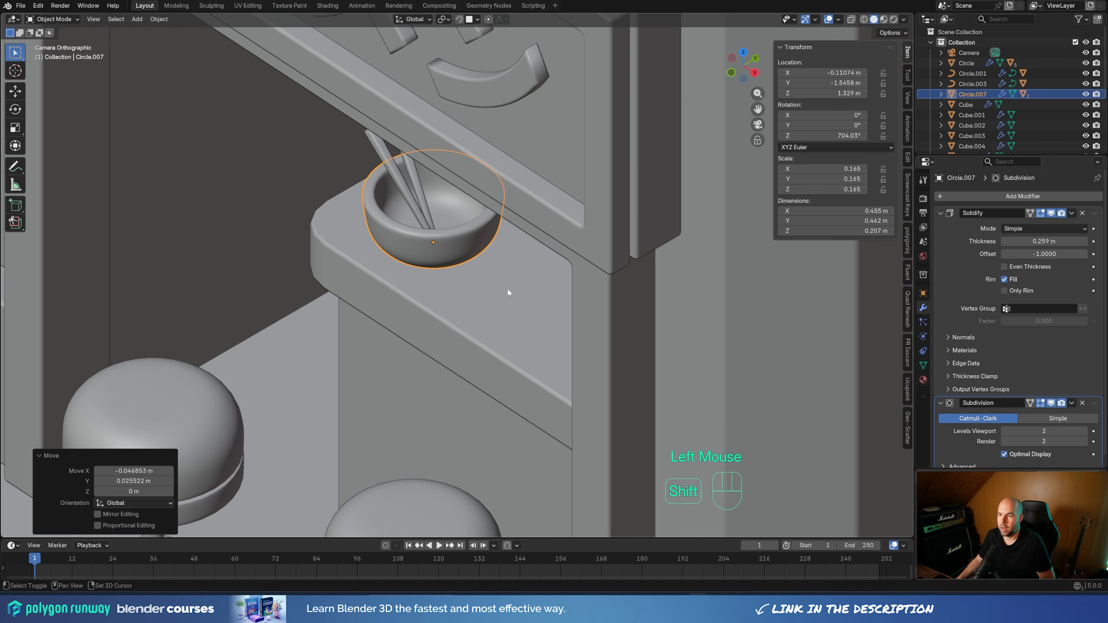
{"action": "right_click", "coordinate": [510, 291], "text": "shift"}
{"action": "middle_click_drag", "start_coordinate": [509, 290], "coordinate": [554, 308]}
{"action": "scroll", "coordinate": [554, 308], "scroll_direction": "up", "scroll_amount": 3}
{"action": "key", "text": "shift+a"}
{"action": "mouse_move", "coordinate": [449, 354]}
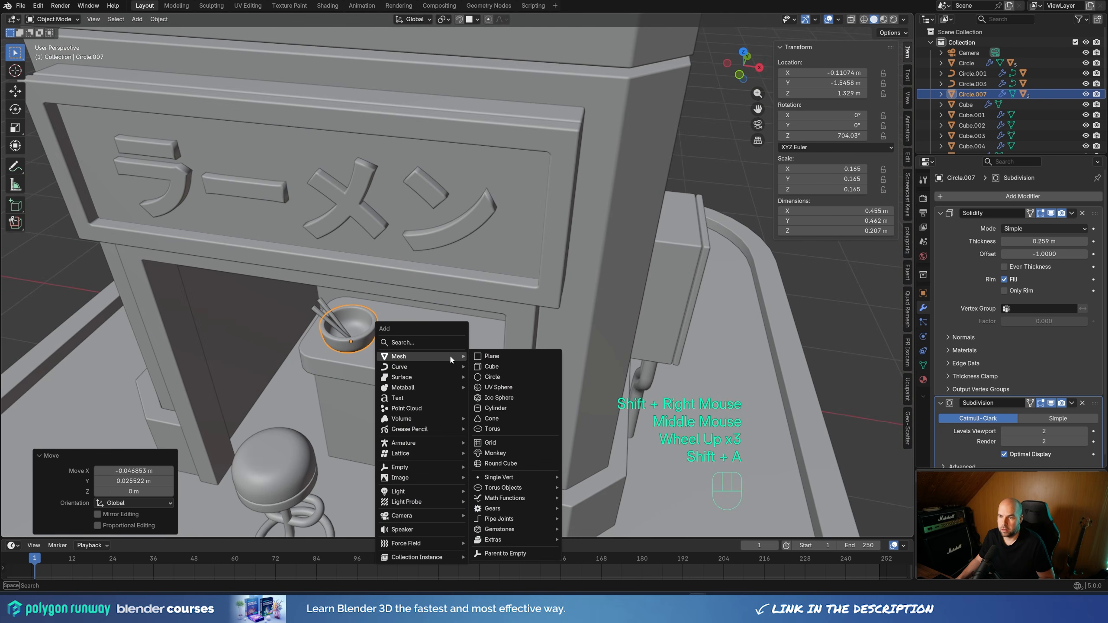
{"action": "left_click", "coordinate": [505, 375]}
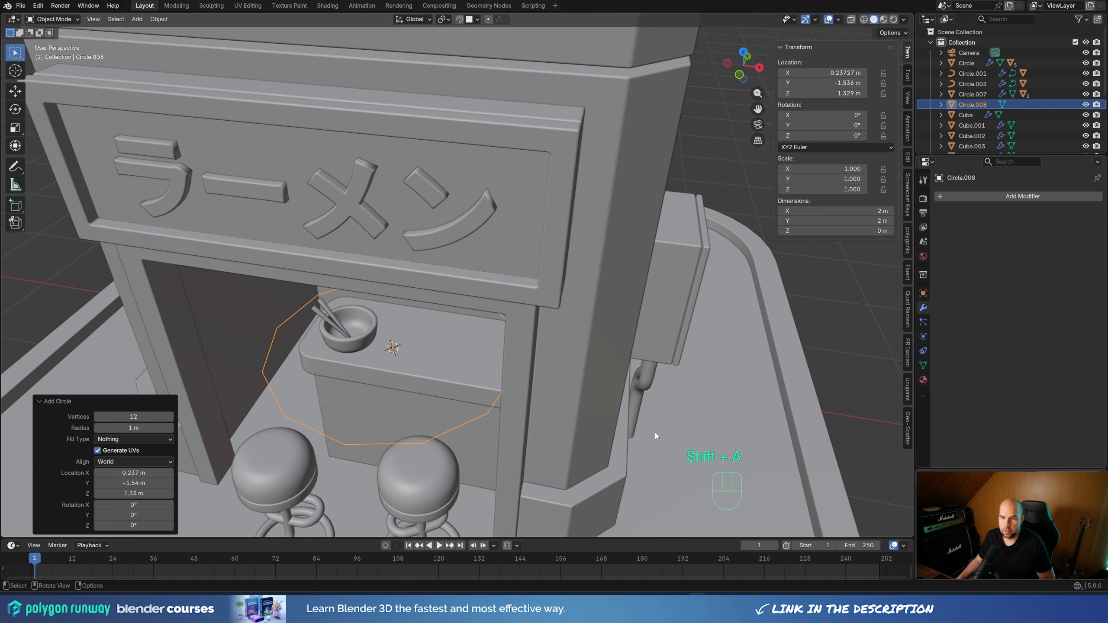
Scale all the new circle's vertices to a factor of about 0.084 so it forms a small cup base on the counter
{"action": "key", "text": "Tab"}
{"action": "key", "text": "s"}
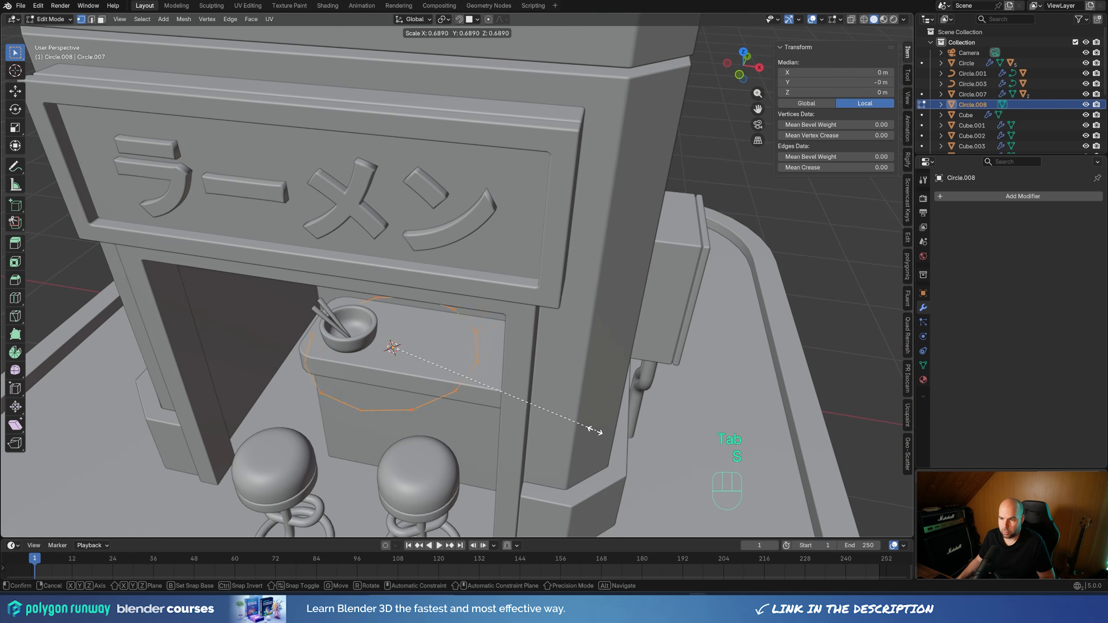
{"action": "left_click", "coordinate": [409, 365]}
{"action": "middle_click_drag", "start_coordinate": [410, 365], "coordinate": [475, 334], "text": "shift"}
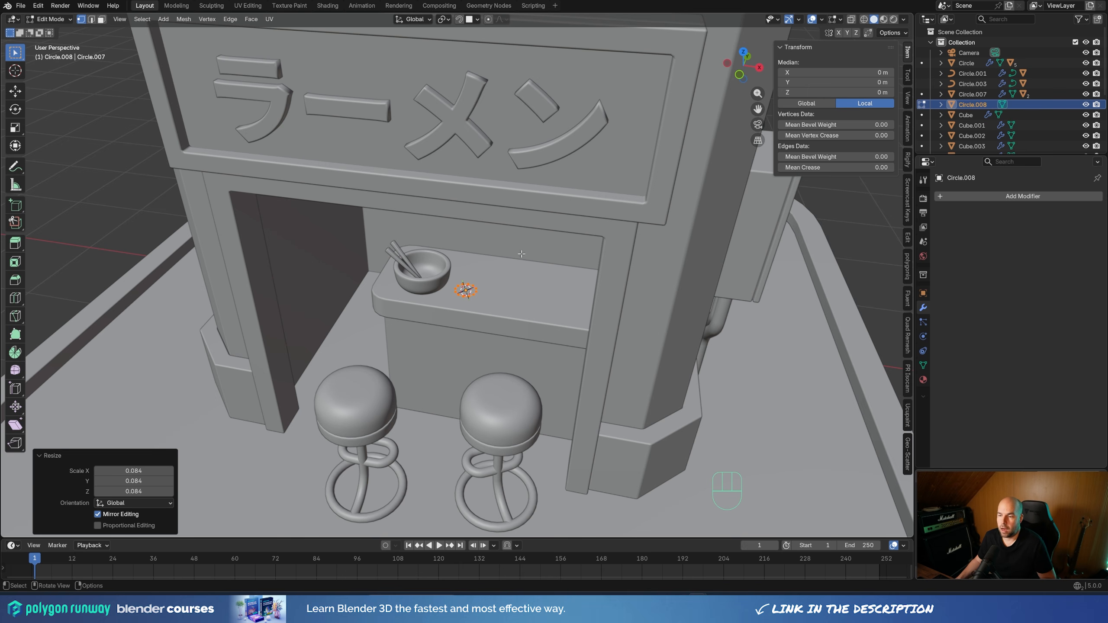
{"action": "scroll", "coordinate": [513, 254], "scroll_direction": "up", "scroll_amount": 3}
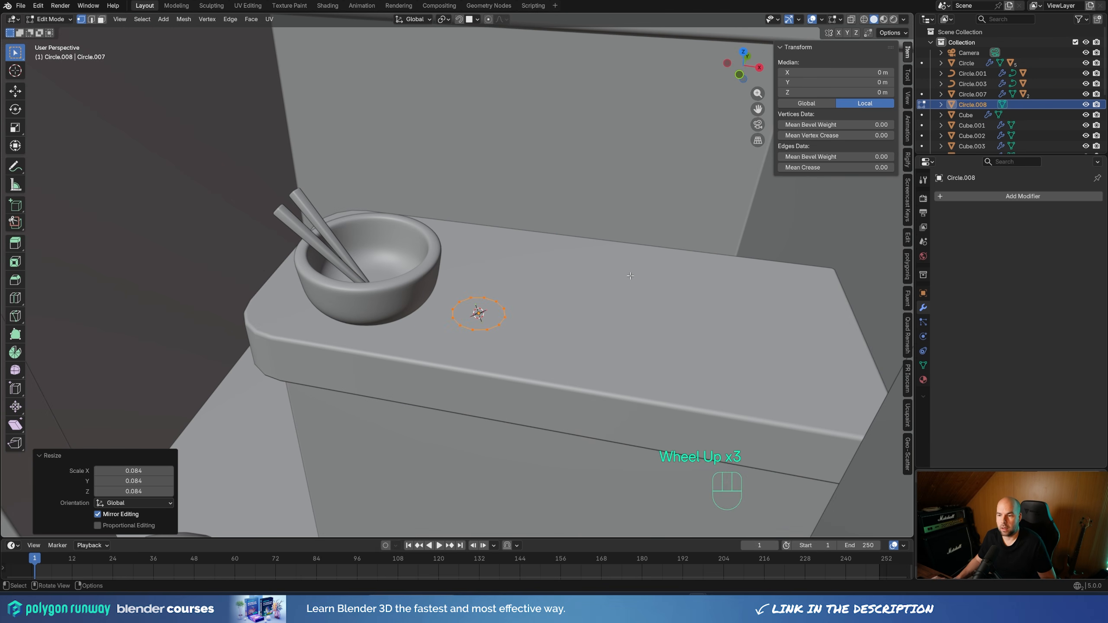
{"action": "scroll", "coordinate": [556, 303], "scroll_direction": "down", "scroll_amount": 1}
{"action": "scroll", "coordinate": [556, 303], "scroll_direction": "up", "scroll_amount": 1}
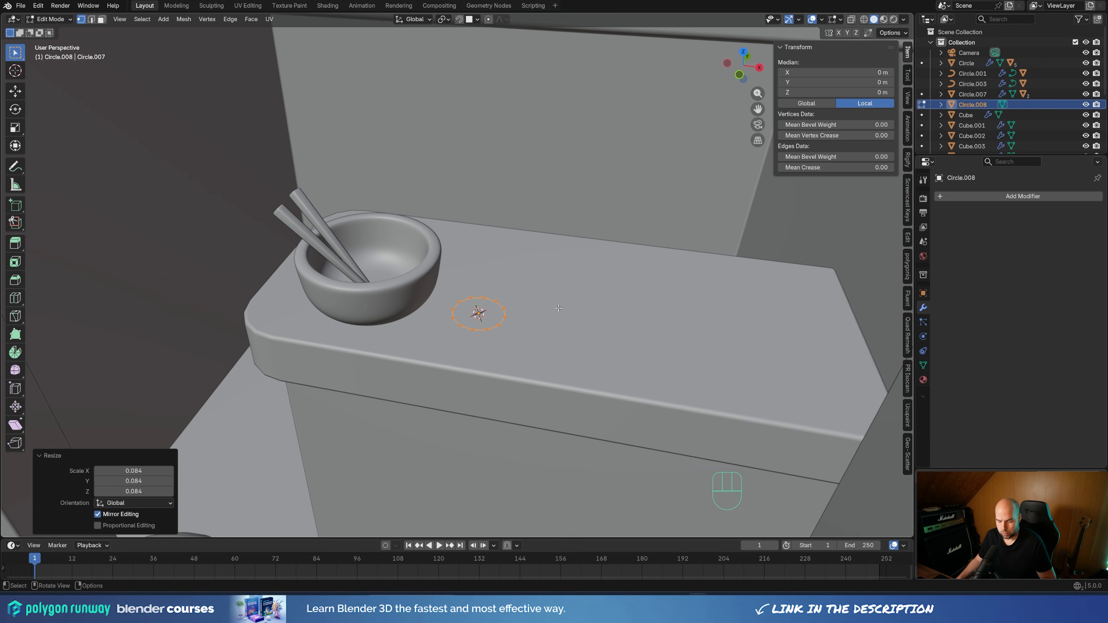
Fill the circle, extrude it about 0.217 m upward, and delete the top face to form an open cup
{"action": "key", "text": "f"}
{"action": "key", "text": "e"}
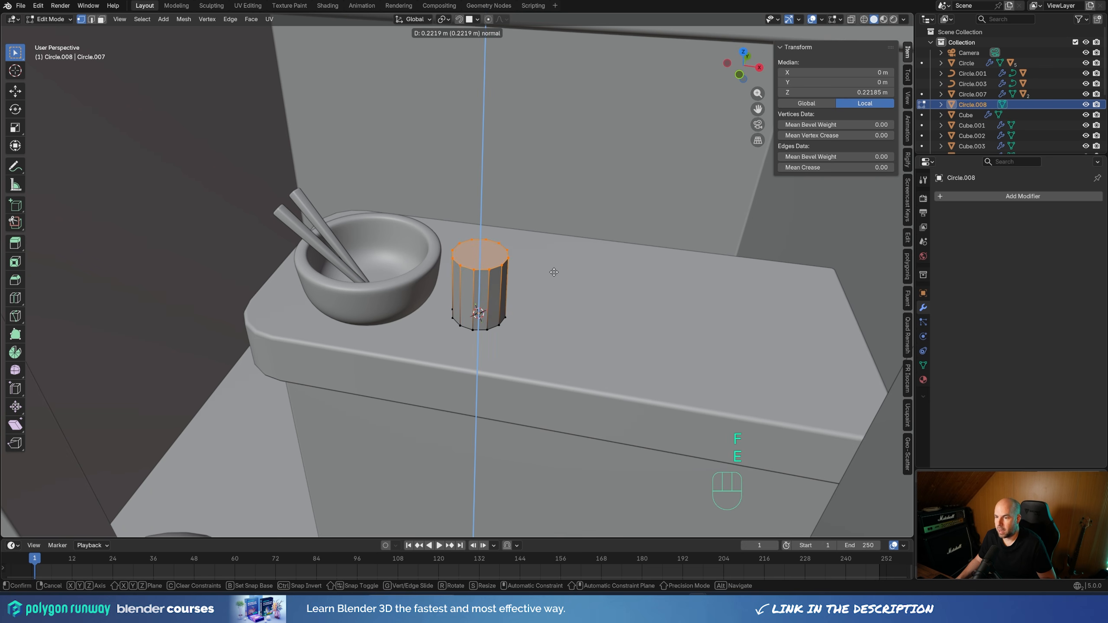
{"action": "left_click", "coordinate": [555, 270]}
{"action": "key", "text": "x"}
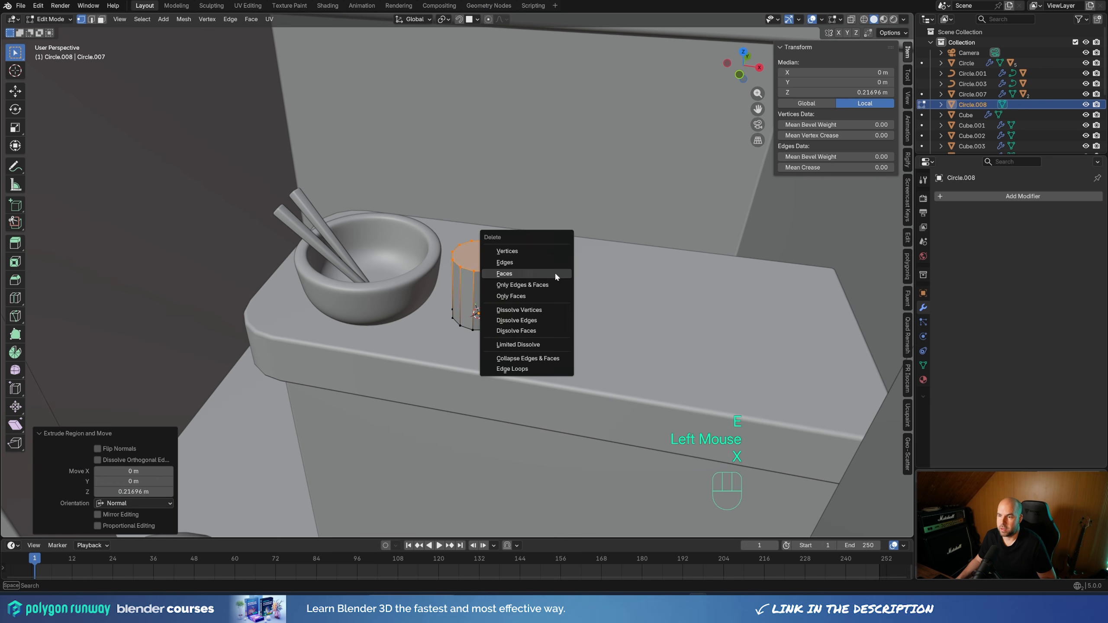
{"action": "left_click", "coordinate": [554, 272]}
Bevel the cup's bottom edge loop by about 0.0236 m with 2 segments
{"action": "left_click", "coordinate": [480, 270], "text": "alt"}
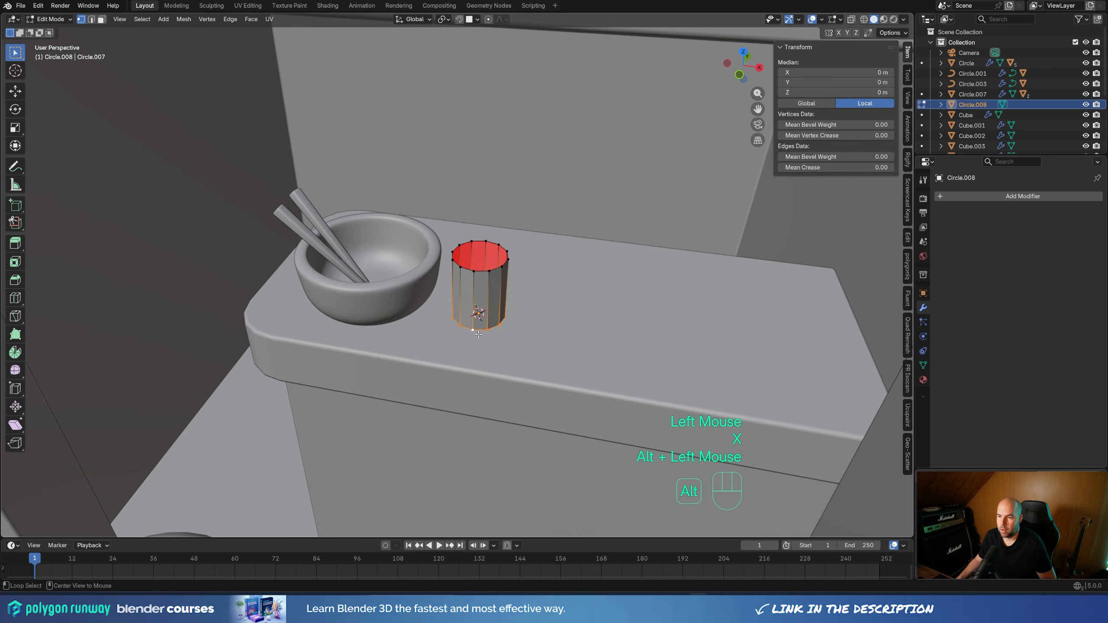
{"action": "middle_click_drag", "start_coordinate": [480, 270], "coordinate": [567, 288]}
{"action": "scroll", "coordinate": [567, 288], "scroll_direction": "down", "scroll_amount": 3}
{"action": "key", "text": "ctrl+b"}
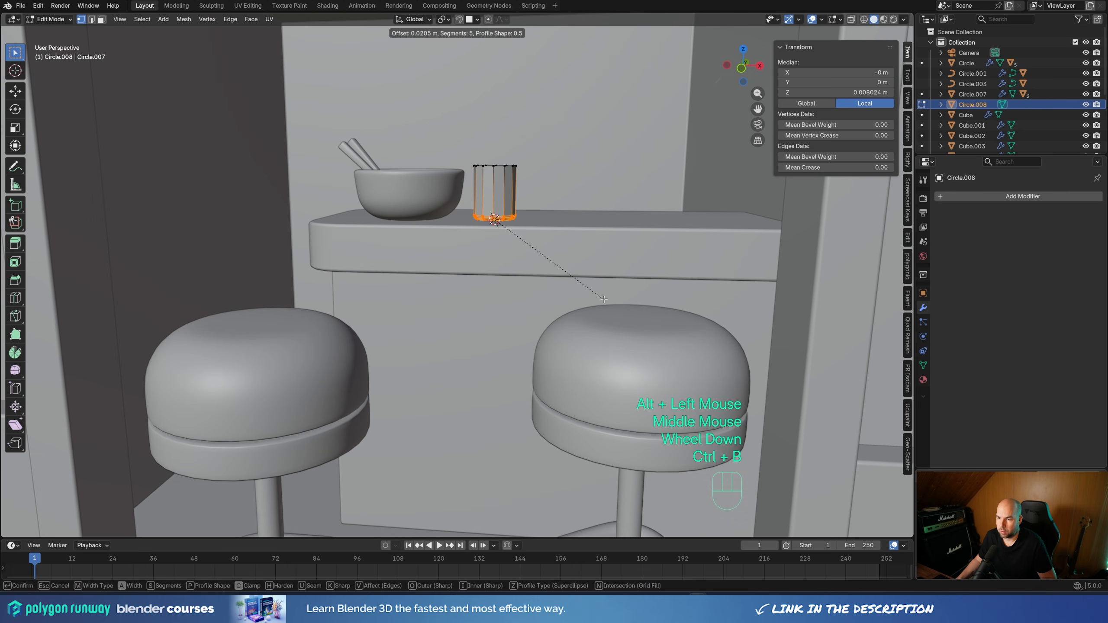
{"action": "scroll", "coordinate": [604, 298], "scroll_direction": "down", "scroll_amount": 4}
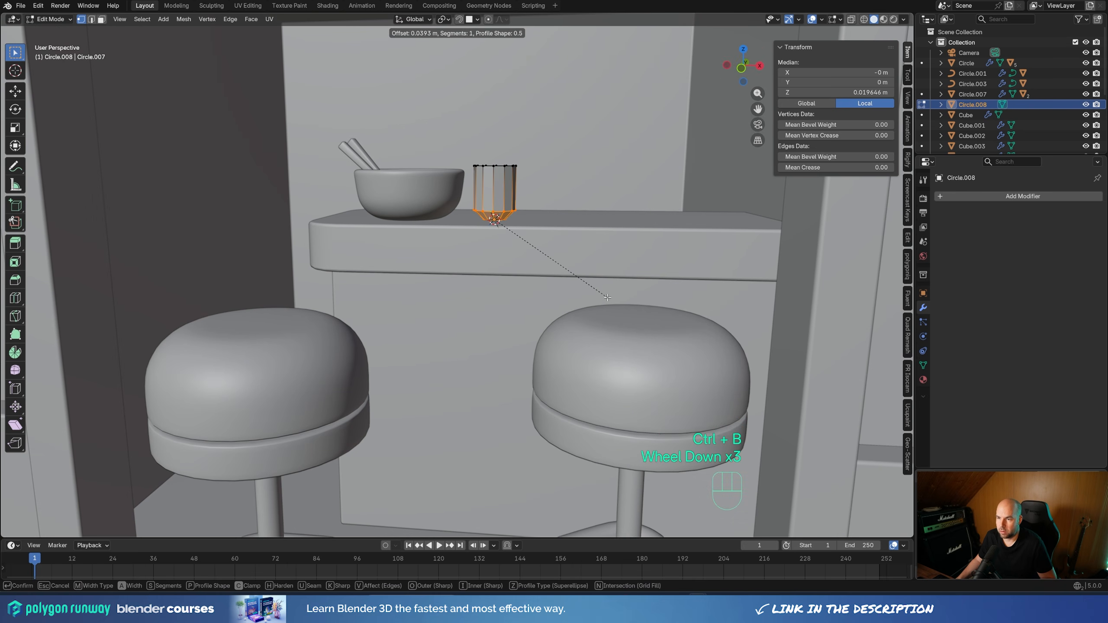
{"action": "scroll", "coordinate": [606, 298], "scroll_direction": "up", "scroll_amount": 1}
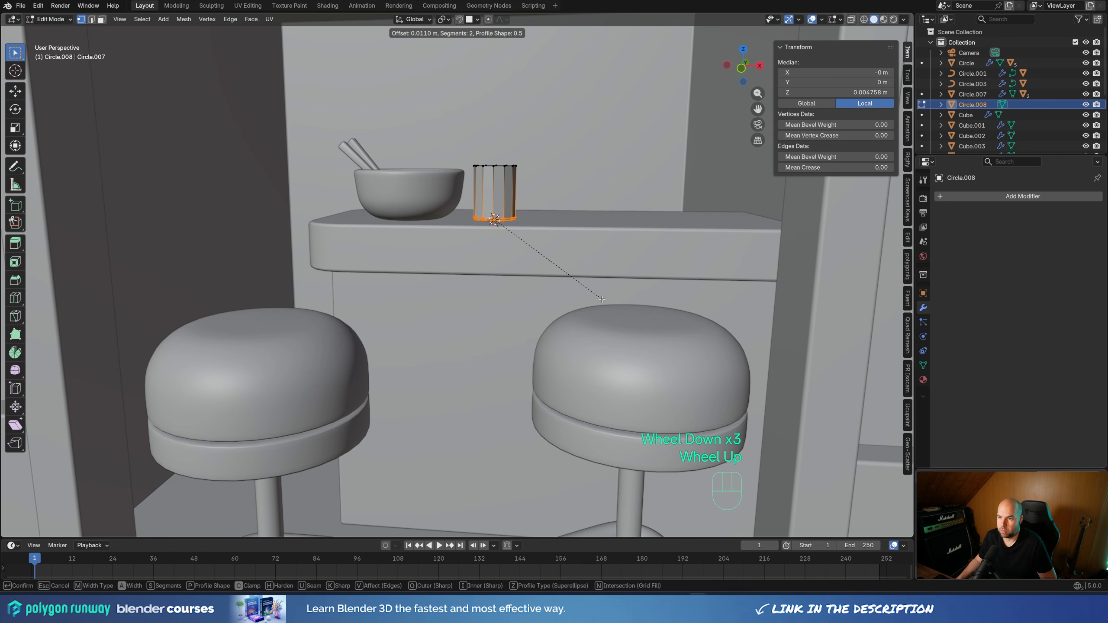
{"action": "left_click", "coordinate": [563, 268]}
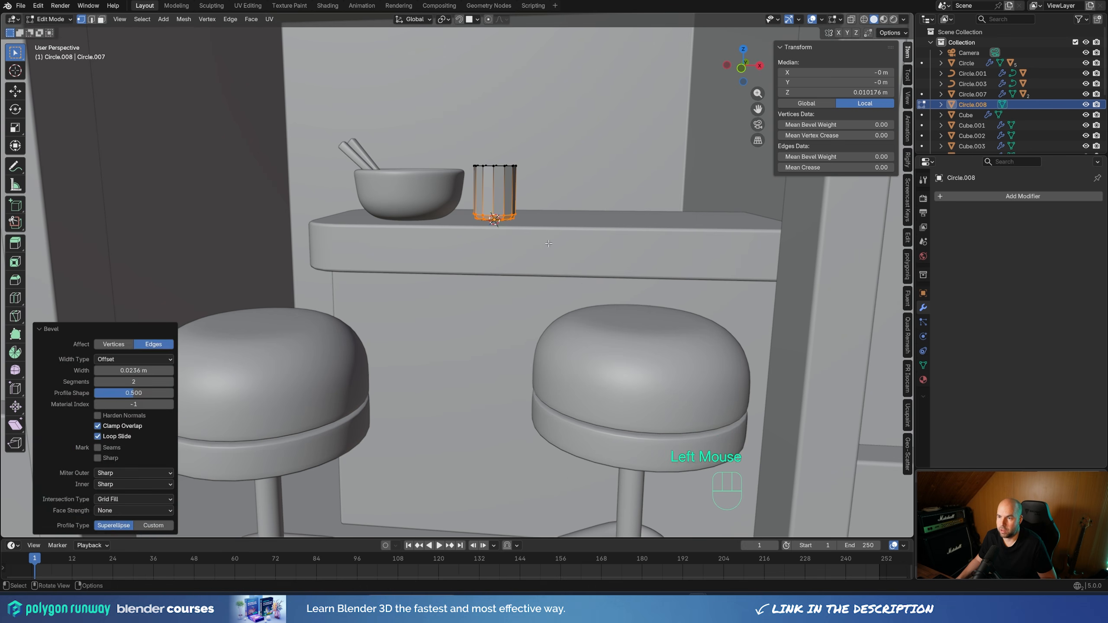
Add a horizontal loop cut around the cup and slide it up close to the rim
{"action": "middle_click_drag", "start_coordinate": [563, 268], "coordinate": [522, 268]}
{"action": "scroll", "coordinate": [468, 271], "scroll_direction": "up", "scroll_amount": 2}
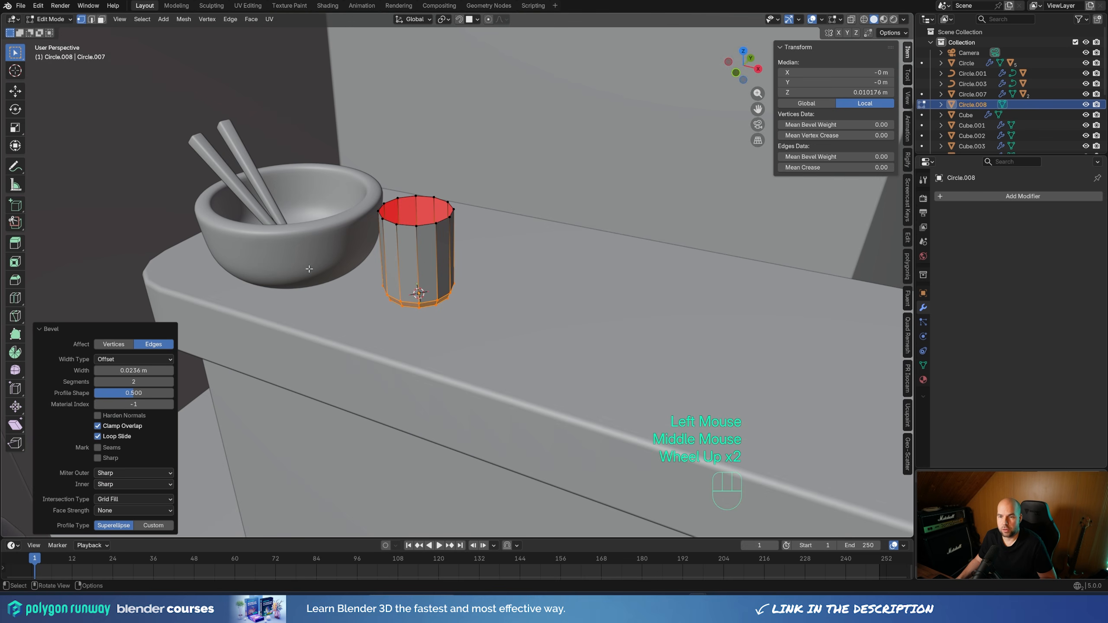
{"action": "key", "text": "ctrl+r"}
{"action": "left_click", "coordinate": [453, 267]}
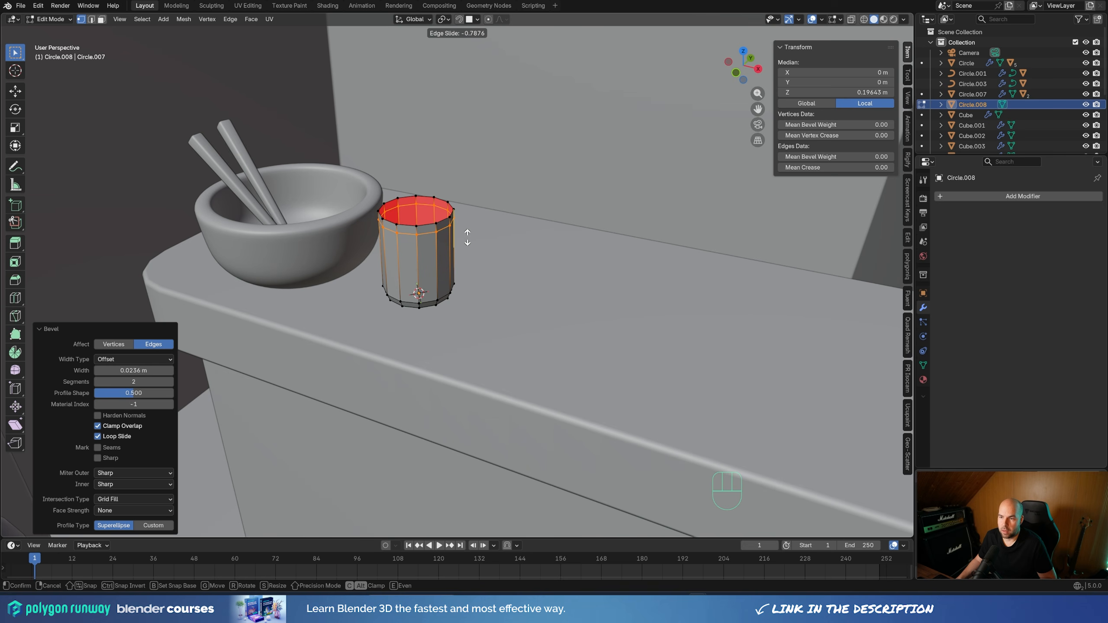
{"action": "left_click", "coordinate": [468, 236]}
{"action": "mouse_move", "coordinate": [551, 277]}
{"action": "middle_mouse_down"}
{"action": "mouse_move", "coordinate": [545, 264]}
{"action": "mouse_move", "coordinate": [551, 277]}
{"action": "middle_mouse_up"}
Add a Solidify modifier to the cup and set its thickness to 0.015 m
{"action": "key", "text": "Tab"}
{"action": "left_click", "coordinate": [953, 199]}
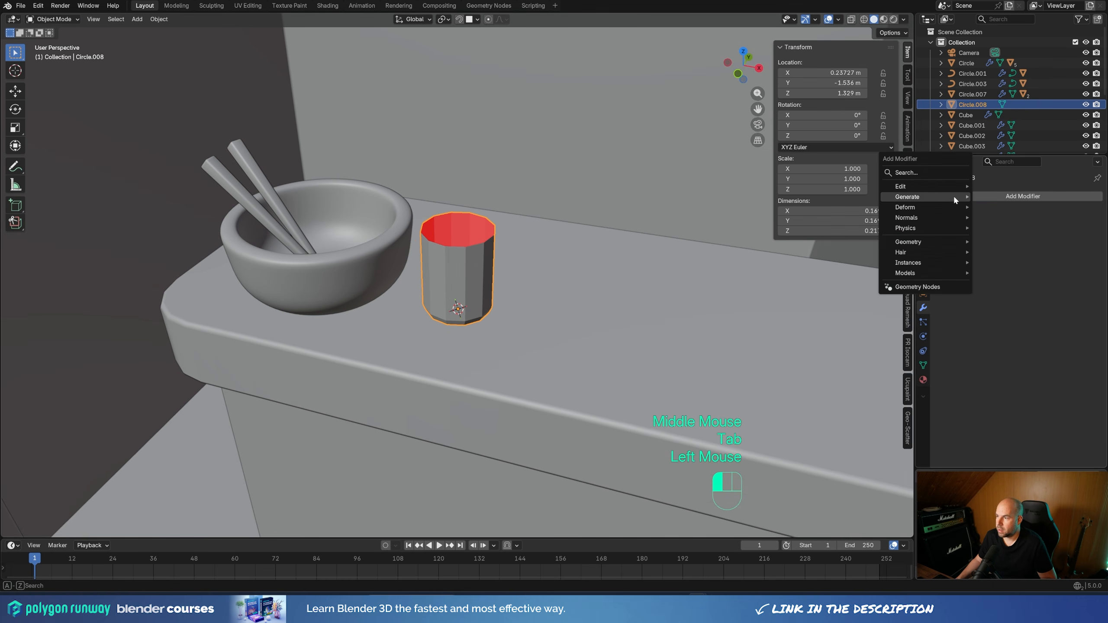
{"action": "mouse_move", "coordinate": [953, 196]}
{"action": "left_click", "coordinate": [1018, 353]}
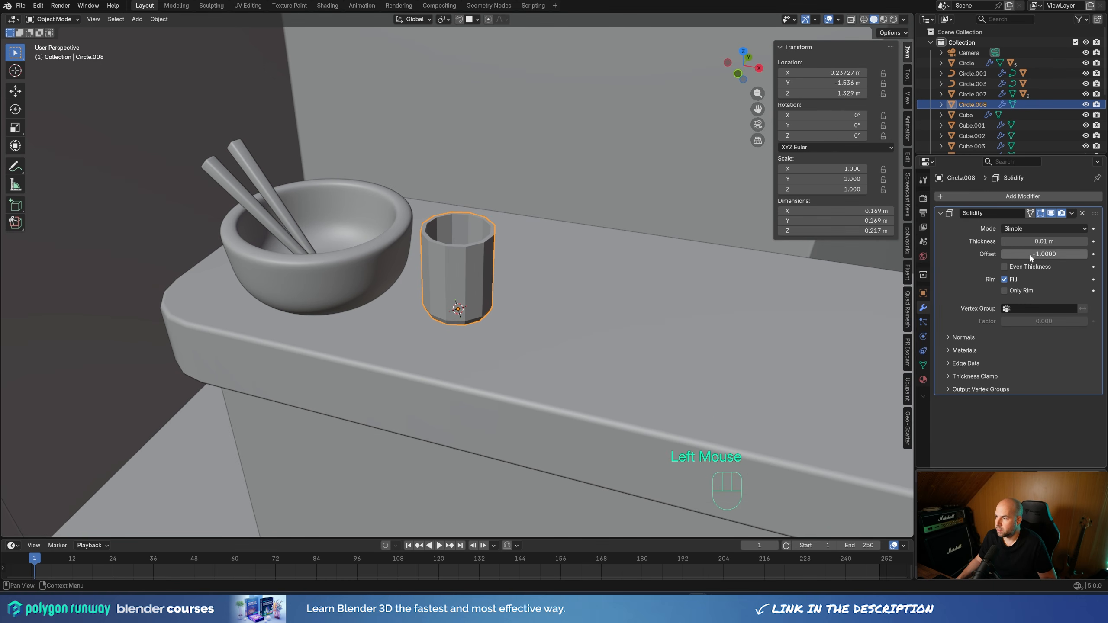
{"action": "left_click_drag", "start_coordinate": [1044, 241], "coordinate": [1064, 241], "text": "shift"}
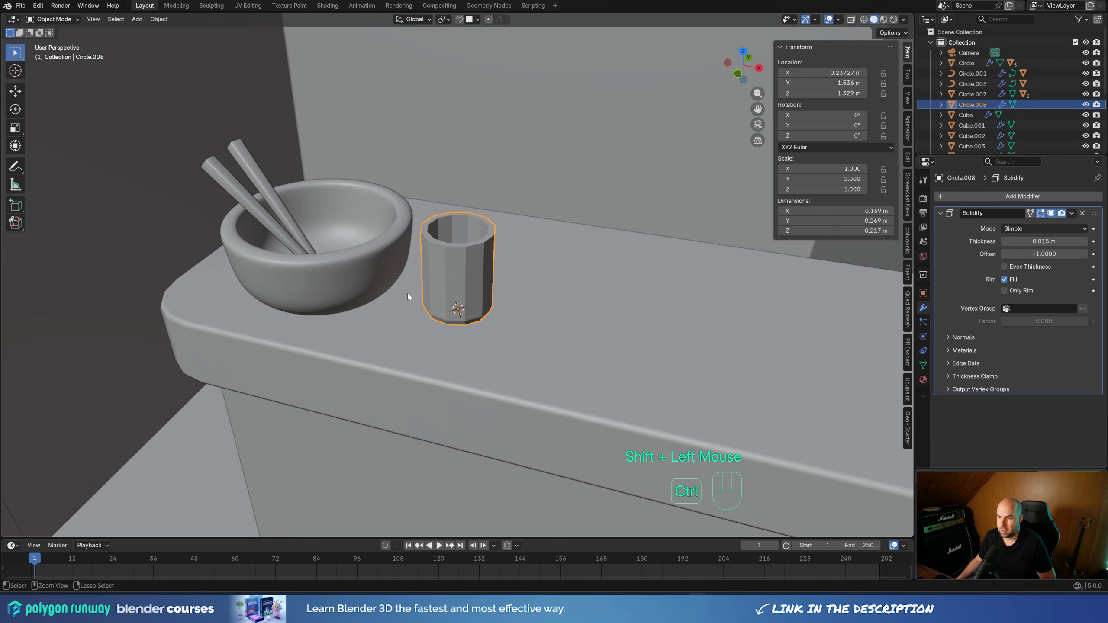
Give the cup a level 2 subdivision surface and shade it smooth
{"action": "key", "text": "ctrl+2"}
{"action": "right_click", "coordinate": [455, 273]}
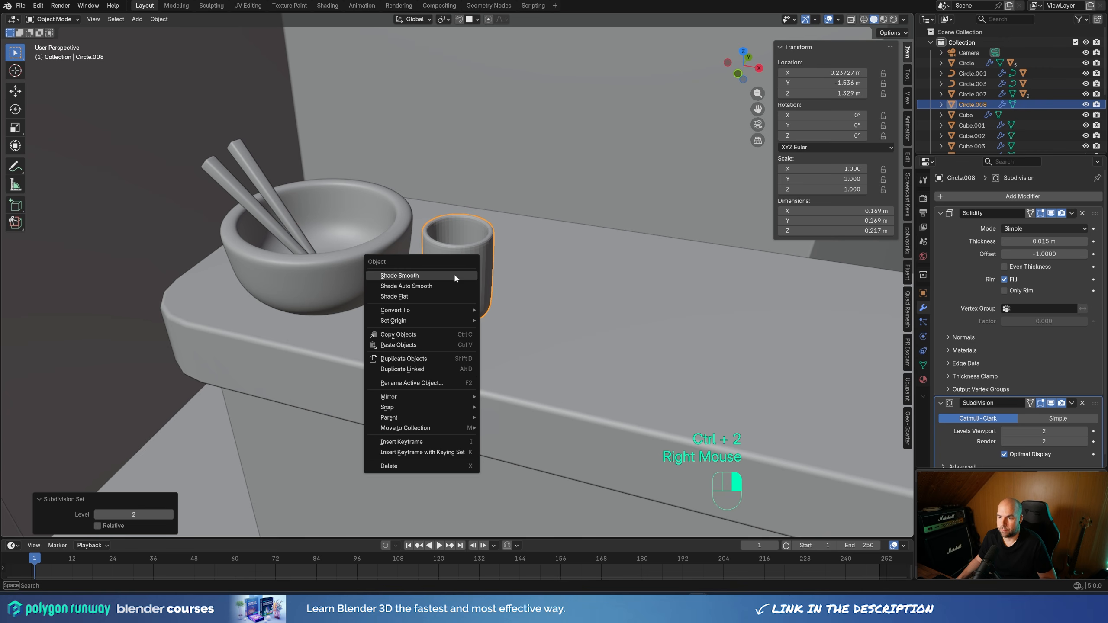
{"action": "left_click", "coordinate": [453, 273]}
{"action": "scroll", "coordinate": [426, 298], "scroll_direction": "down", "scroll_amount": 2}
{"action": "scroll", "coordinate": [425, 299], "scroll_direction": "down", "scroll_amount": 2}
{"action": "left_click", "coordinate": [745, 184]}
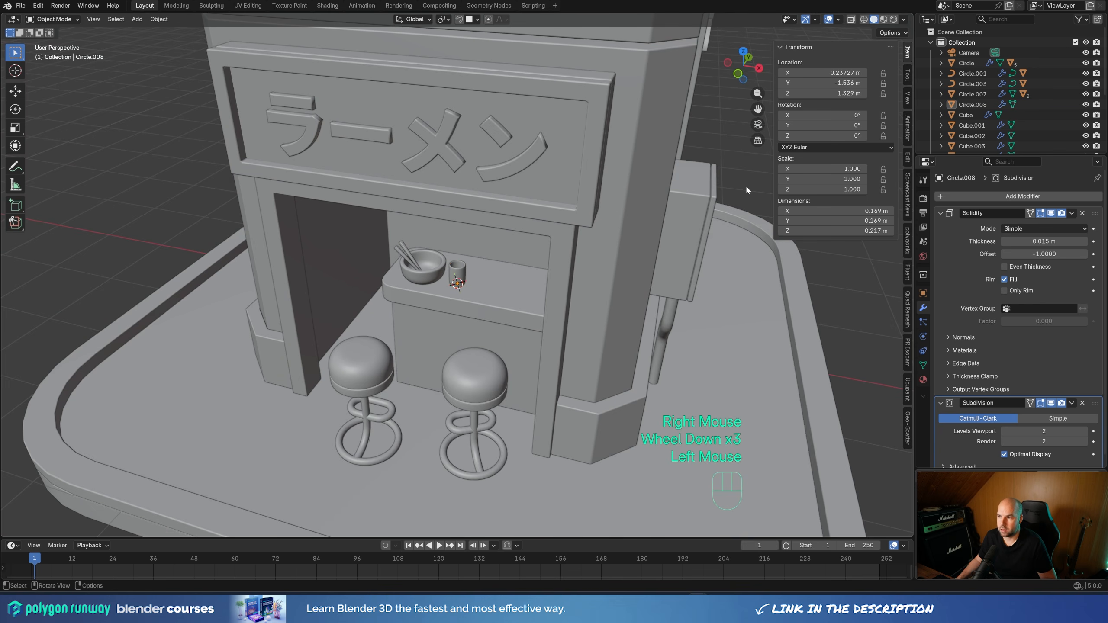
In camera view, move the cup about 0.047 m along X and 0.057 m along Y, keeping its height on the counter
{"action": "scroll", "coordinate": [488, 305], "scroll_direction": "down", "scroll_amount": 2}
{"action": "middle_click_drag", "start_coordinate": [488, 304], "coordinate": [601, 312]}
{"action": "key", "text": "KP_0"}
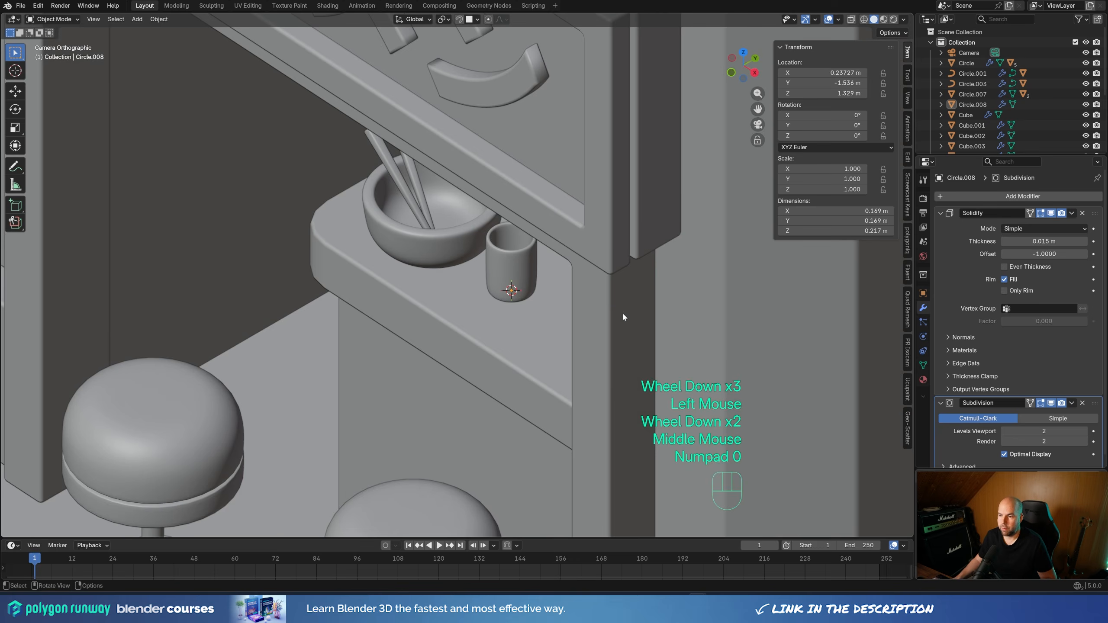
{"action": "scroll", "coordinate": [538, 307], "scroll_direction": "down", "scroll_amount": 3}
{"action": "left_click", "coordinate": [481, 281]}
{"action": "key", "text": "g"}
{"action": "key", "text": "shift+z"}
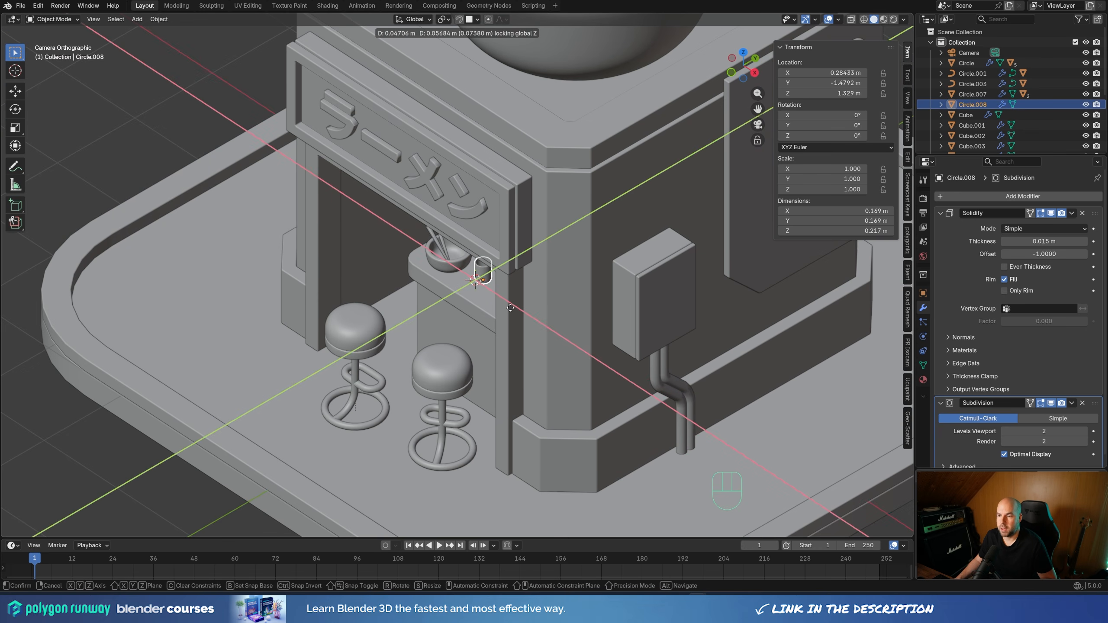
{"action": "left_click", "coordinate": [510, 308]}
{"action": "scroll", "coordinate": [404, 254], "scroll_direction": "down", "scroll_amount": 2}
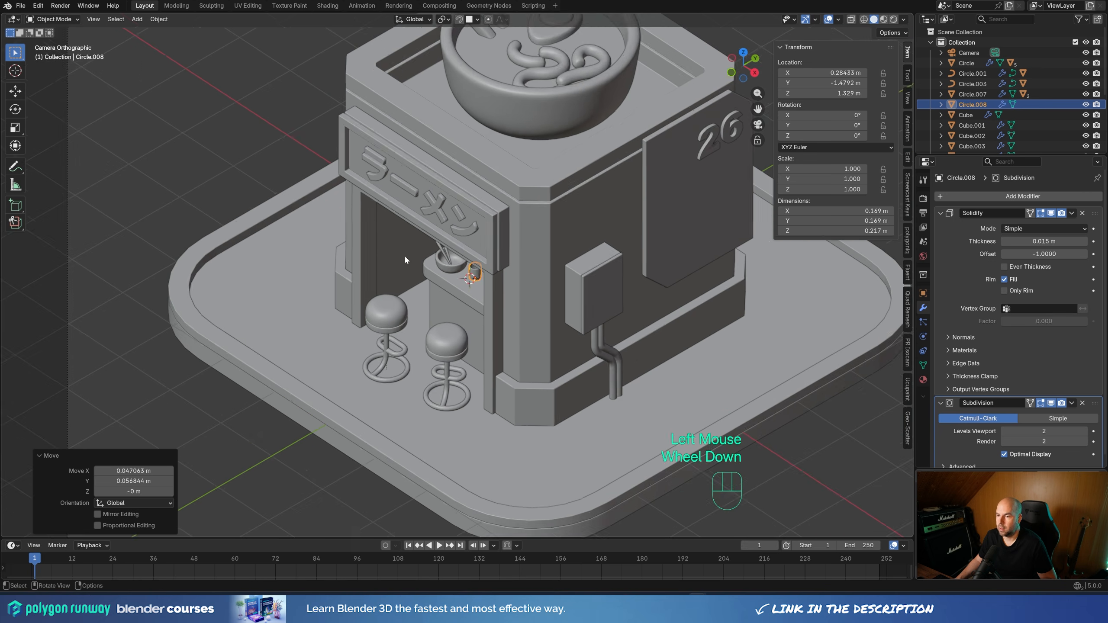
Check the whole ramen shop from several angles and switch the viewport shading to Material Preview
{"action": "middle_click_drag", "start_coordinate": [535, 249], "coordinate": [501, 275], "text": "shift"}
{"action": "scroll", "coordinate": [455, 294], "scroll_direction": "down", "scroll_amount": 2}
{"action": "scroll", "coordinate": [504, 273], "scroll_direction": "down", "scroll_amount": 1, "text": "shift"}
{"action": "scroll", "coordinate": [507, 271], "scroll_direction": "up", "scroll_amount": 1}
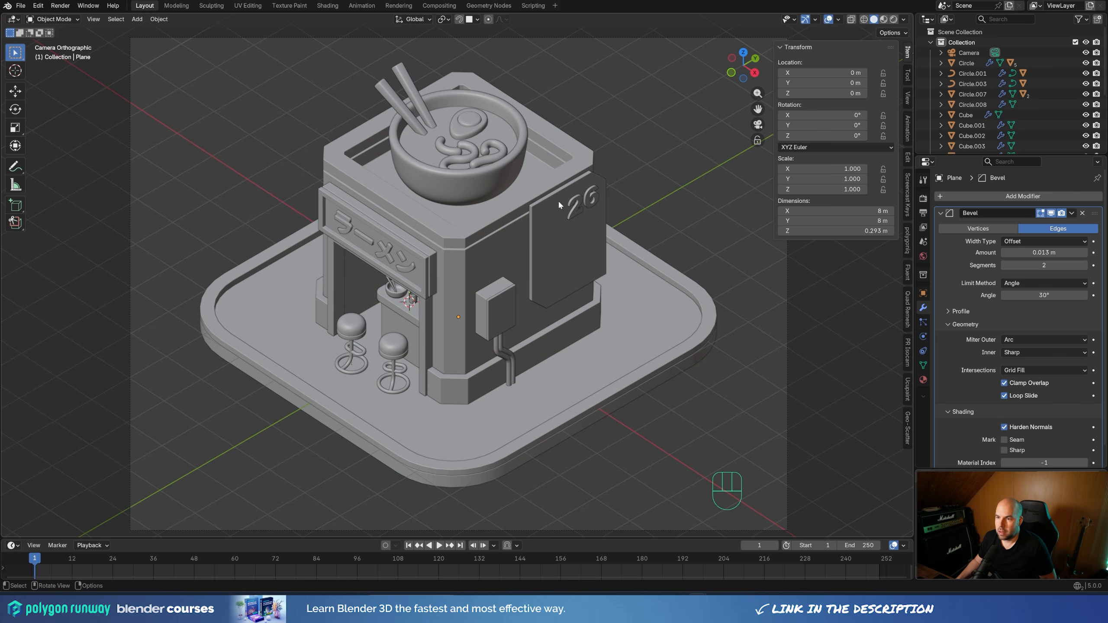
{"action": "middle_click_drag", "start_coordinate": [505, 267], "coordinate": [471, 236], "text": "shift"}
{"action": "scroll", "coordinate": [471, 236], "scroll_direction": "up", "scroll_amount": 4}
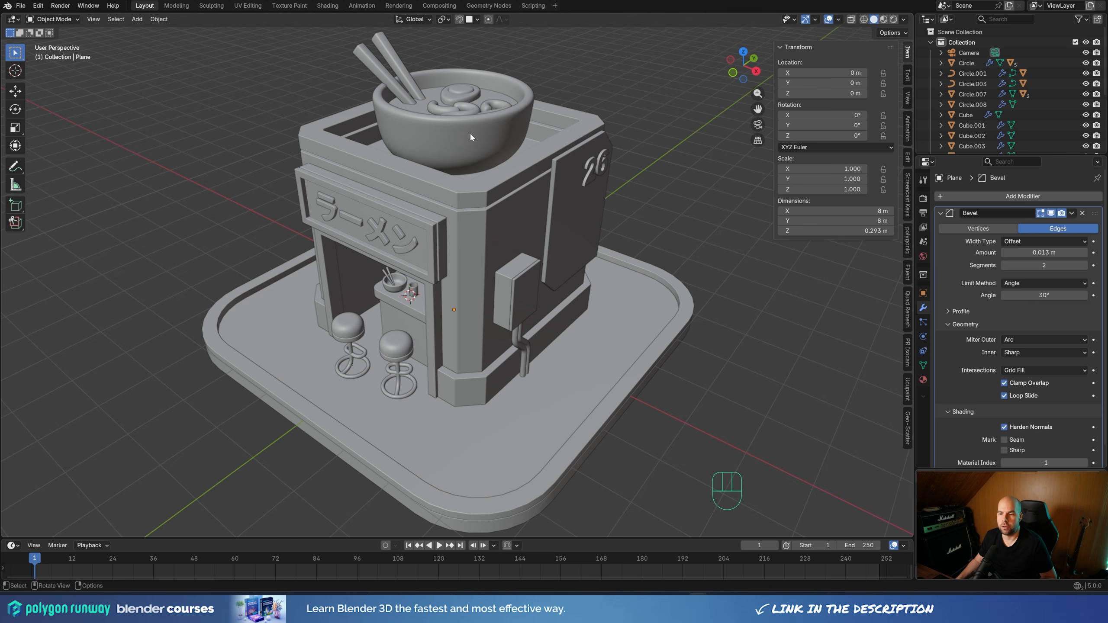
{"action": "key", "text": "z"}
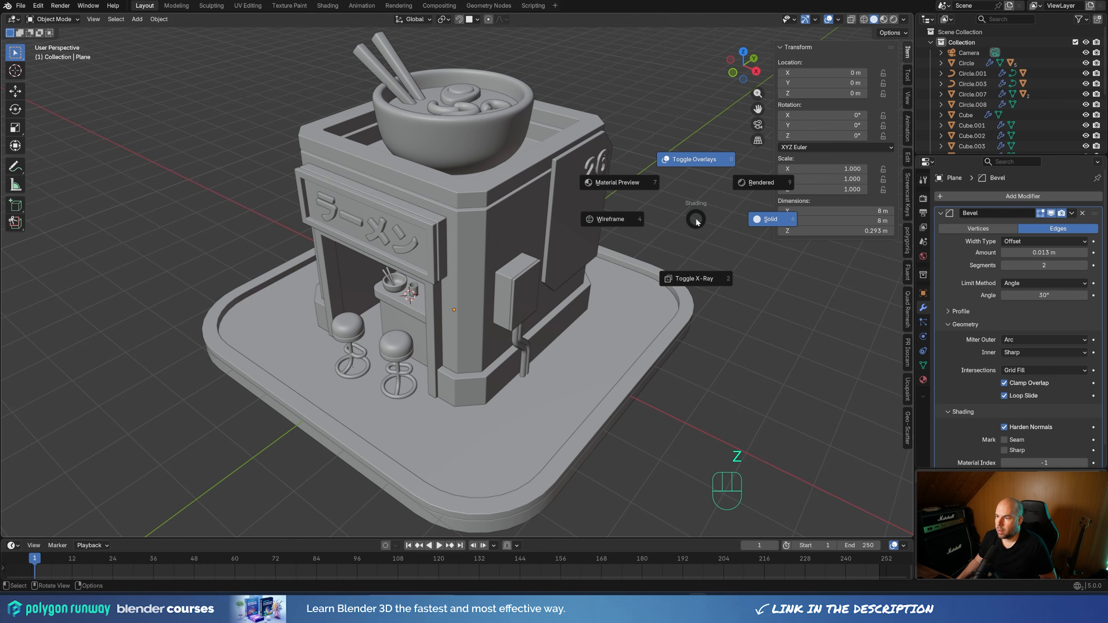
{"action": "left_click", "coordinate": [596, 175]}
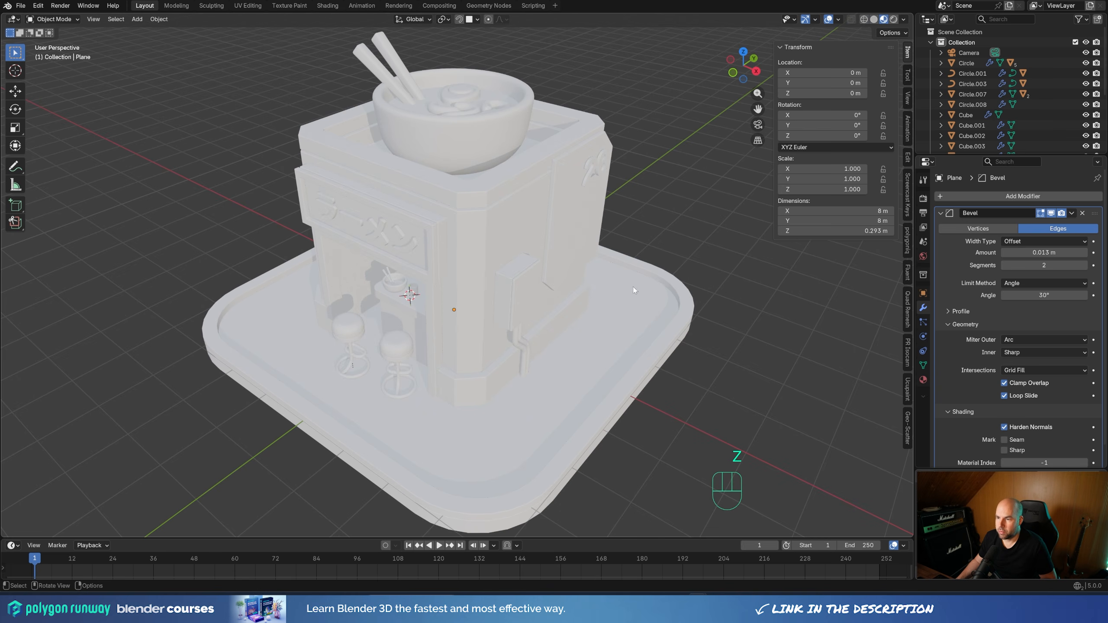
{"action": "scroll", "coordinate": [644, 293], "scroll_direction": "down", "scroll_amount": 1}
{"action": "scroll", "coordinate": [622, 333], "scroll_direction": "up", "scroll_amount": 1}
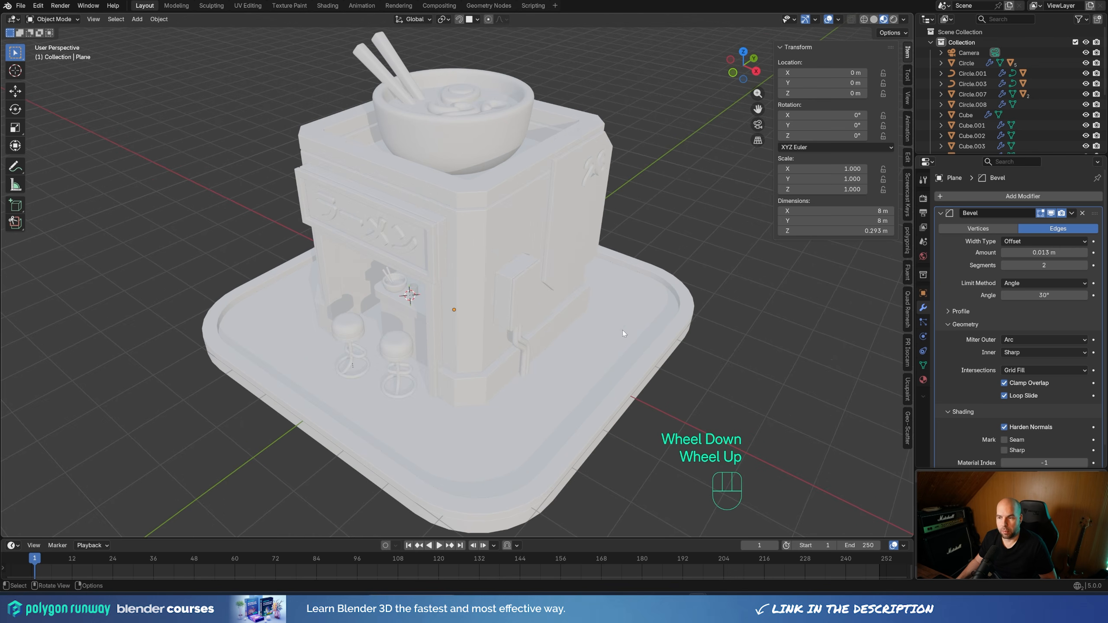
Give the ground plane a material named Ground and set its base color to dark gray with a value of about 0.246
{"action": "left_click", "coordinate": [626, 291]}
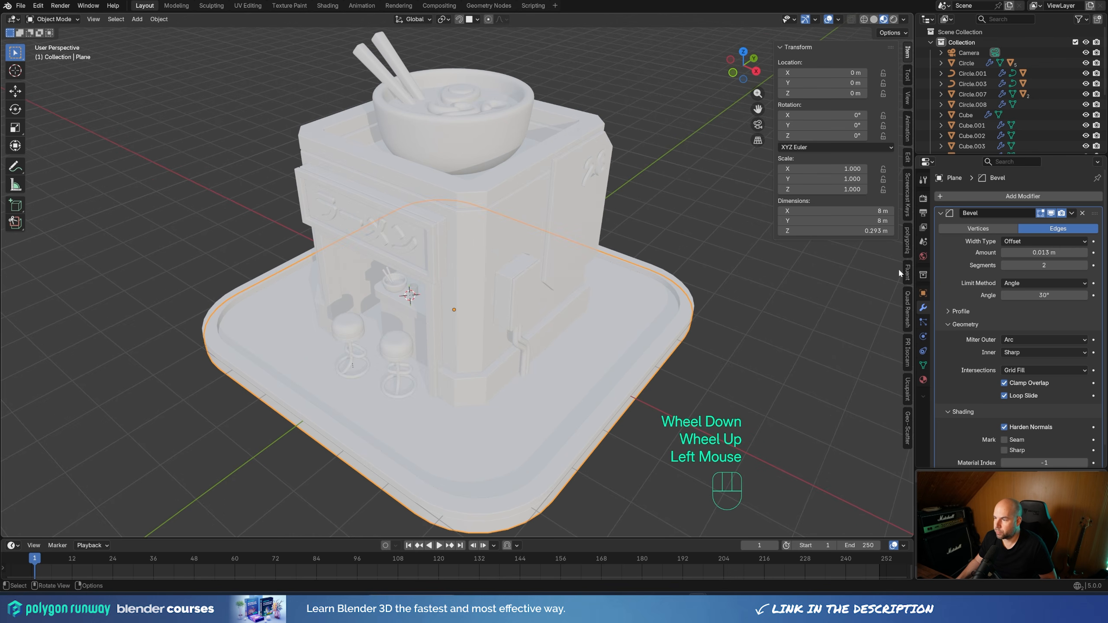
{"action": "left_click", "coordinate": [922, 379]}
{"action": "left_click", "coordinate": [942, 240]}
{"action": "left_click", "coordinate": [957, 198]}
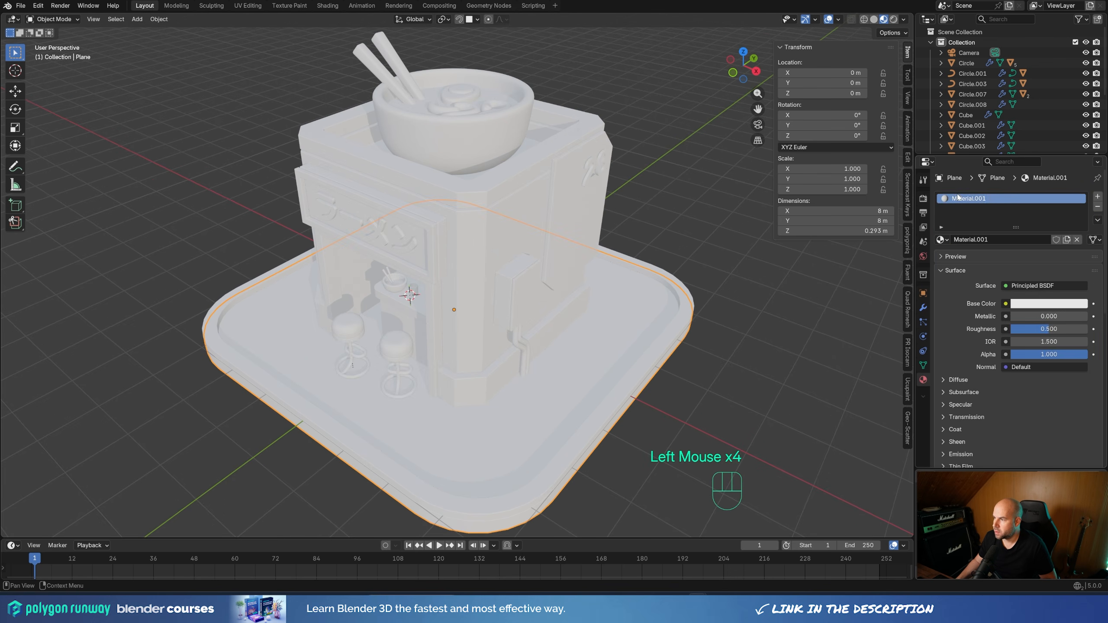
{"action": "left_click", "coordinate": [957, 199]}
{"action": "type", "text": "Ground\\"}
{"action": "key", "text": "Return"}
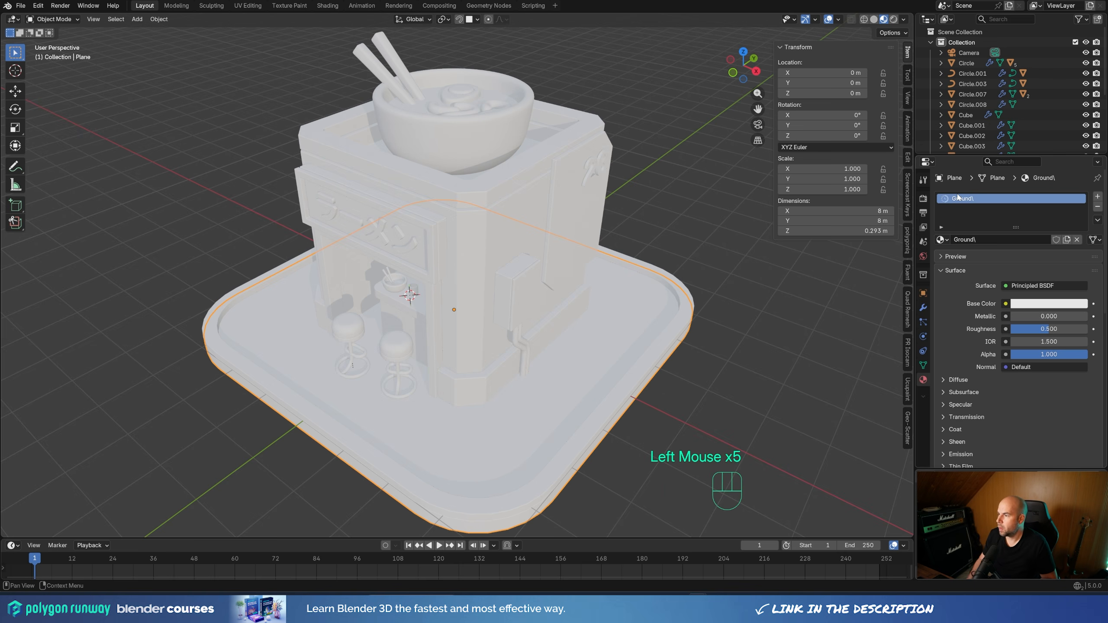
{"action": "double_click", "coordinate": [982, 199]}
{"action": "left_click", "coordinate": [982, 199]}
{"action": "key", "text": "BackSpace"}
{"action": "key", "text": "Return"}
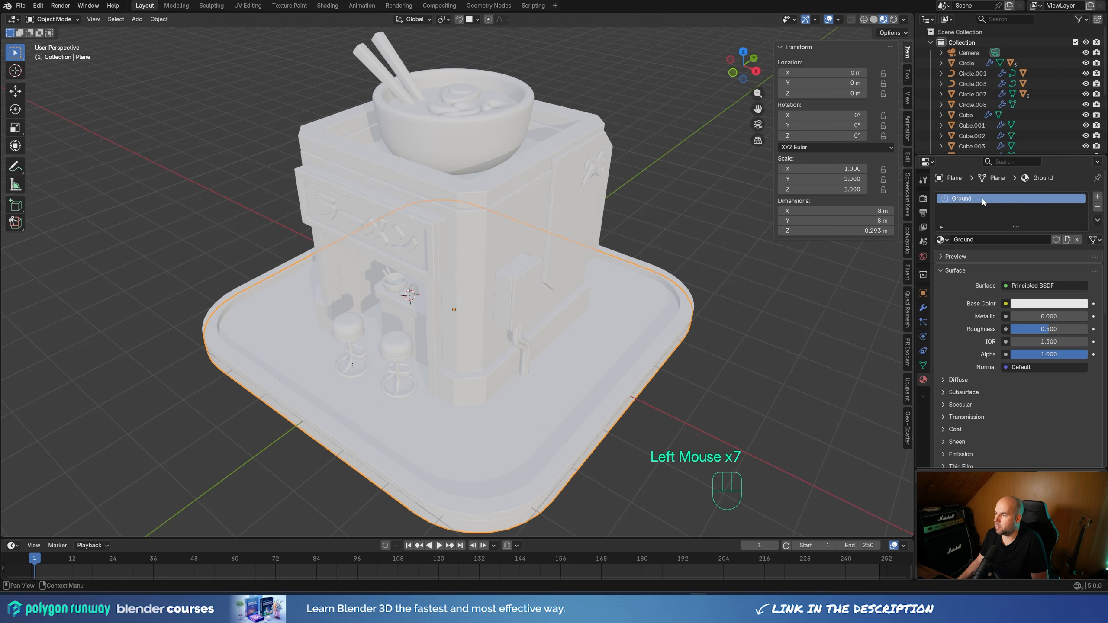
{"action": "left_click", "coordinate": [1028, 302]}
{"action": "left_click_drag", "start_coordinate": [1075, 147], "coordinate": [1079, 185]}
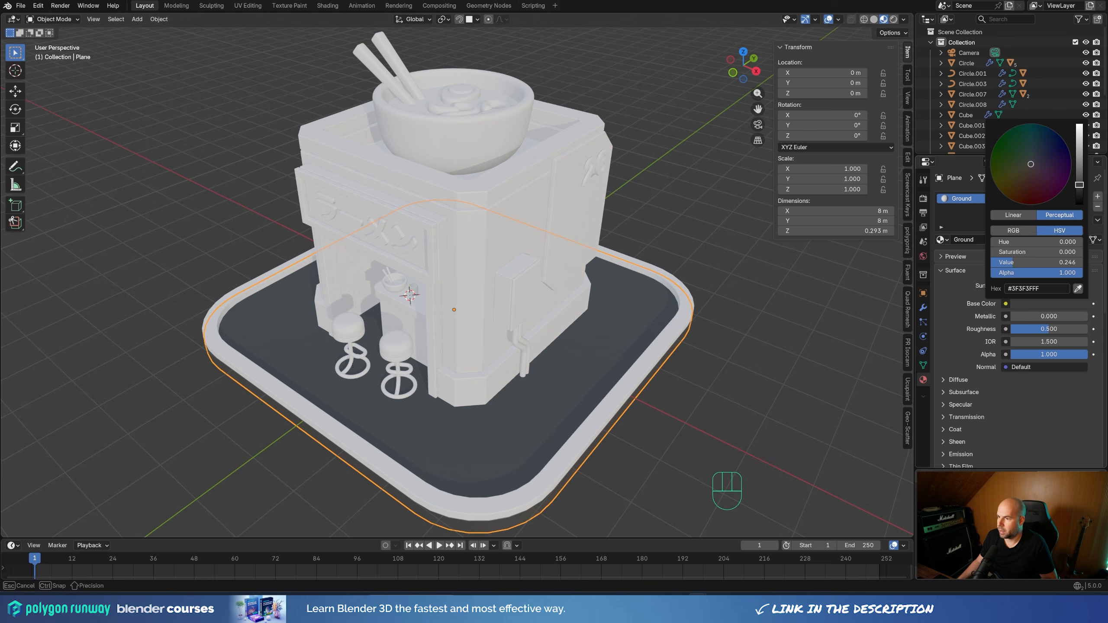
Darken the base color of the shop building's material to a slightly darker light gray
{"action": "left_click", "coordinate": [508, 240]}
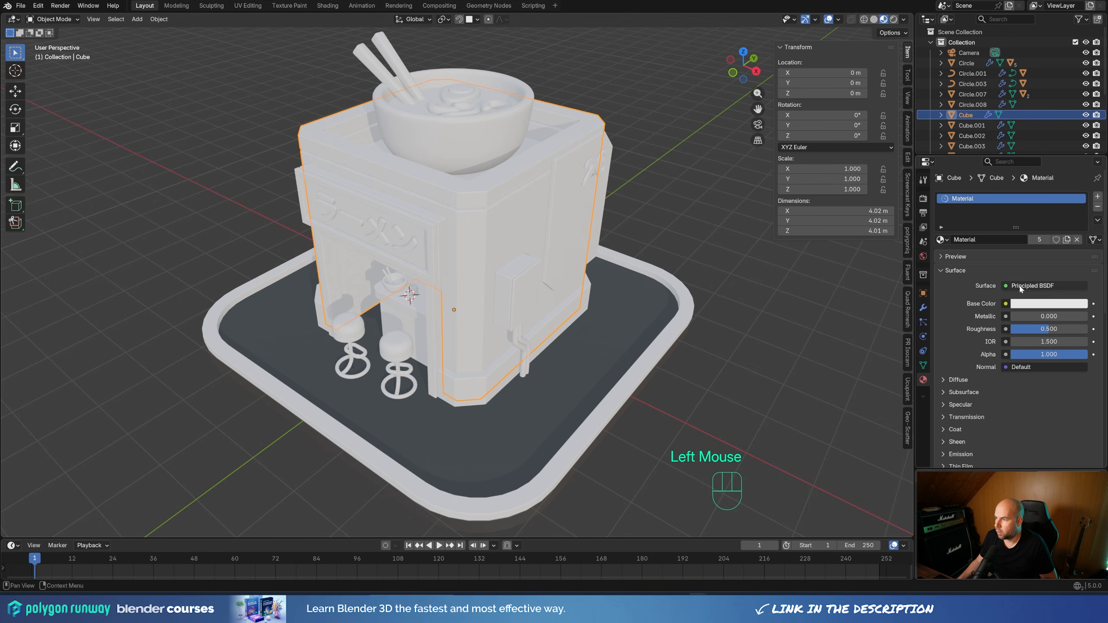
{"action": "left_click", "coordinate": [1047, 303]}
{"action": "left_click_drag", "start_coordinate": [1079, 137], "coordinate": [1078, 144]}
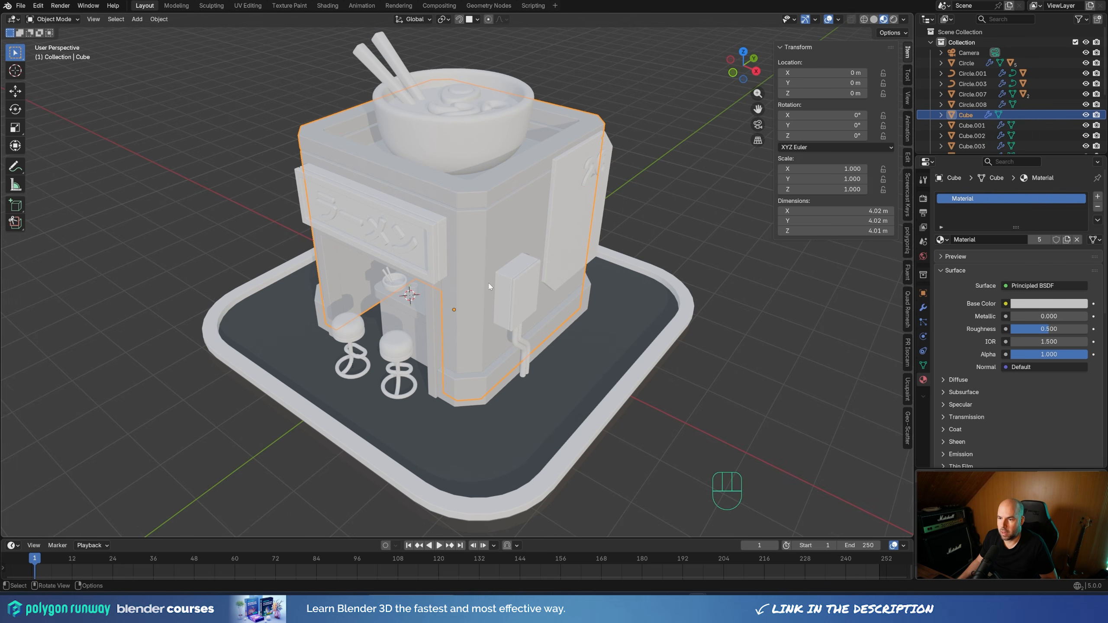
Give the side sign panel with the number 26 a new material named Metal
{"action": "middle_click_drag", "start_coordinate": [643, 333], "coordinate": [661, 318], "text": "shift"}
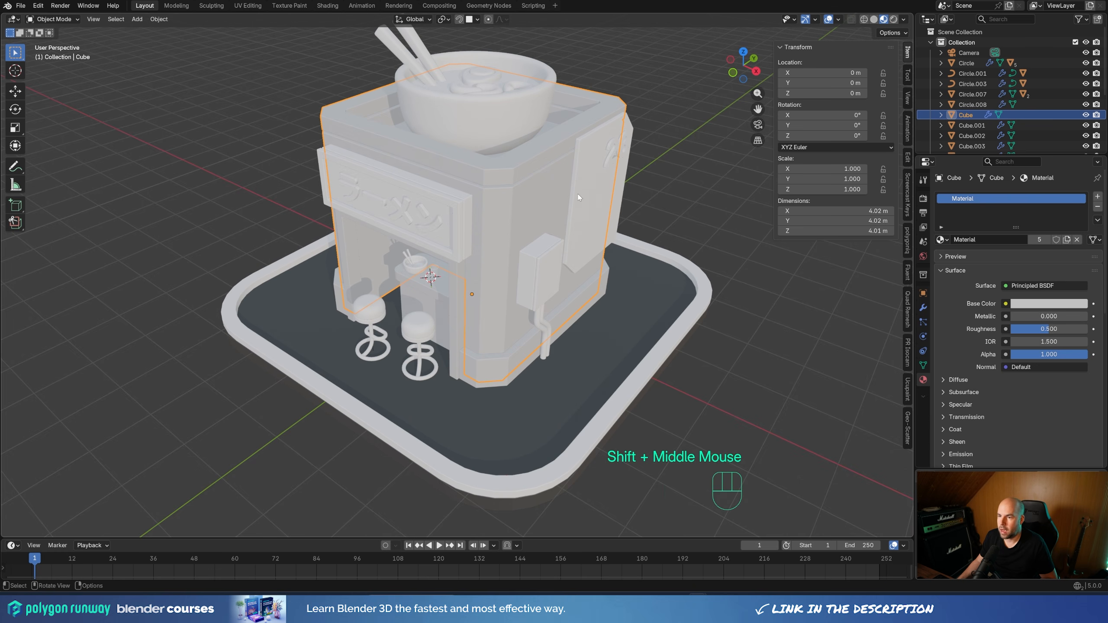
{"action": "middle_click_drag", "start_coordinate": [578, 198], "coordinate": [571, 205], "text": "shift"}
{"action": "middle_click_drag", "start_coordinate": [571, 205], "coordinate": [566, 216]}
{"action": "left_click", "coordinate": [566, 217]}
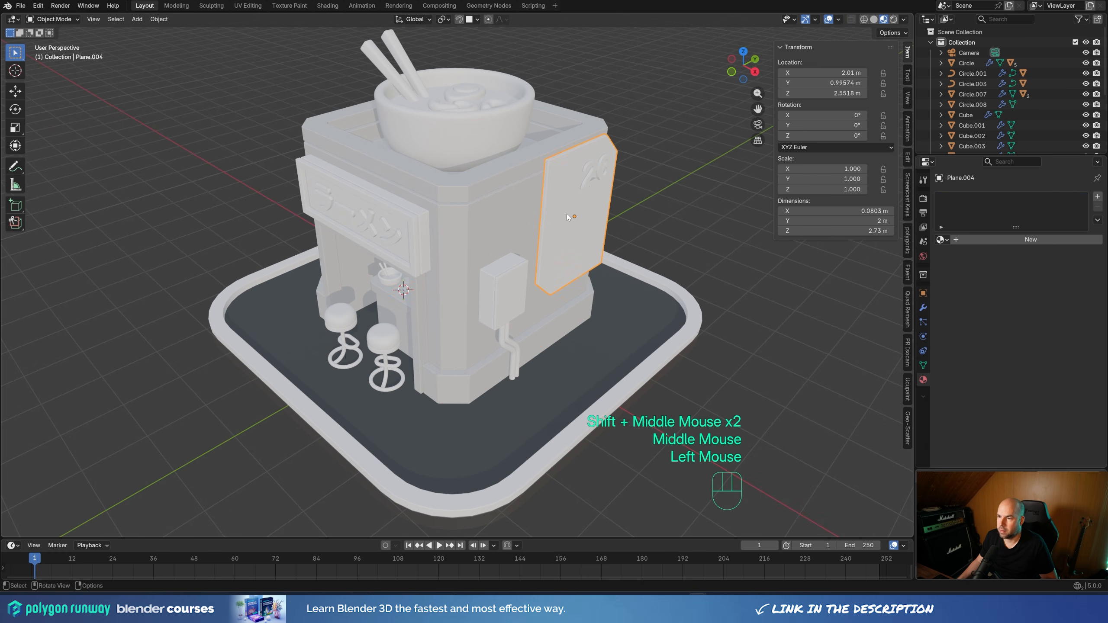
{"action": "left_click", "coordinate": [1030, 239]}
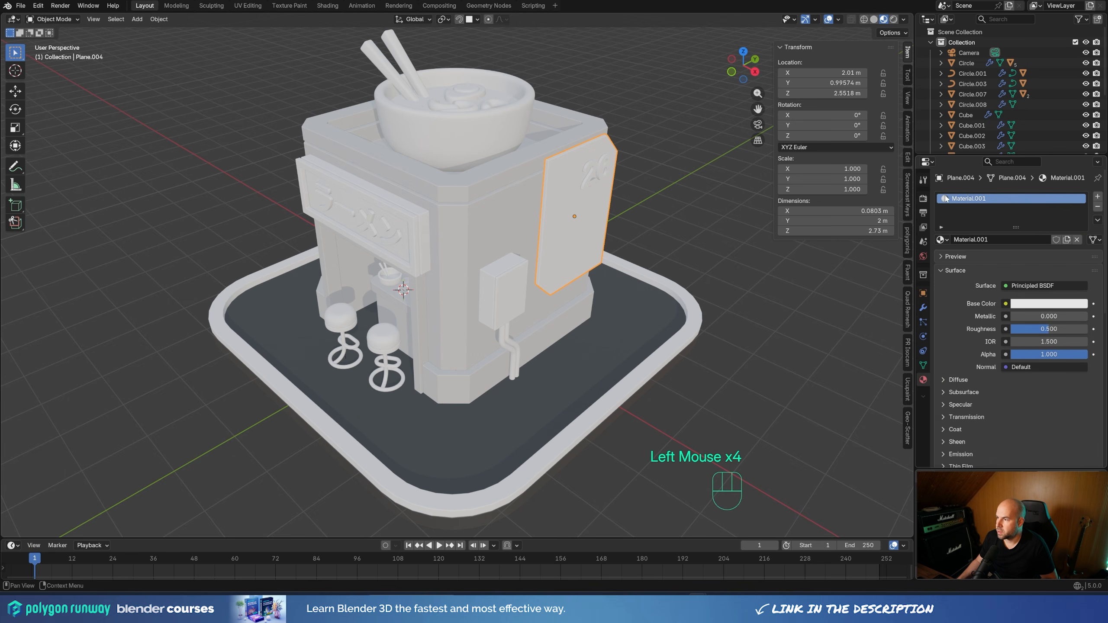
{"action": "double_click", "coordinate": [967, 198]}
{"action": "type", "text": "Metal"}
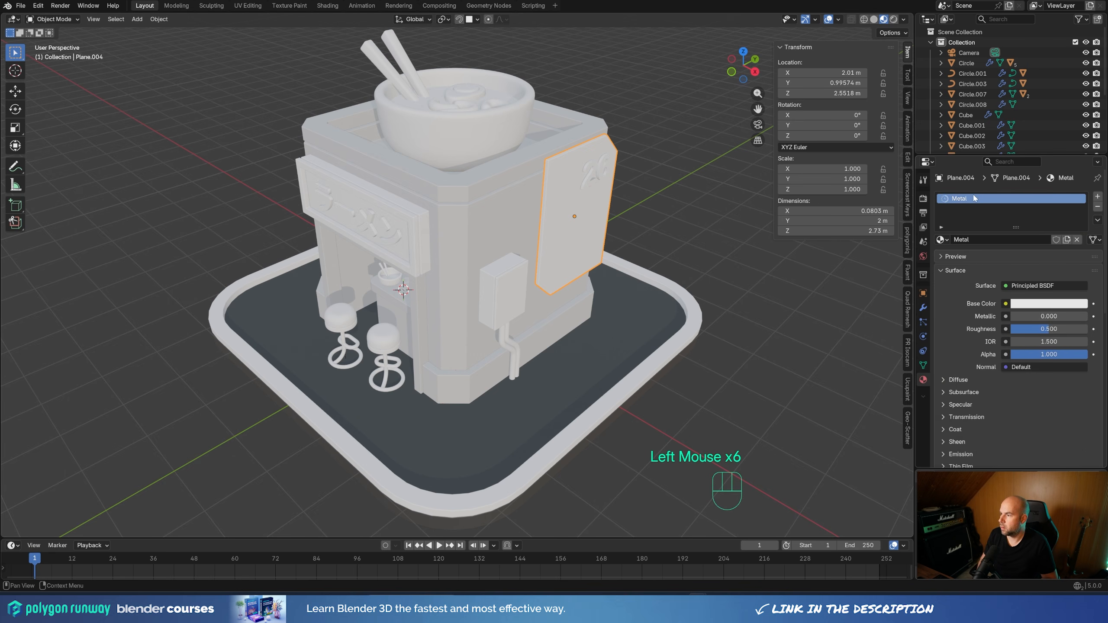
{"action": "key", "text": "Return"}
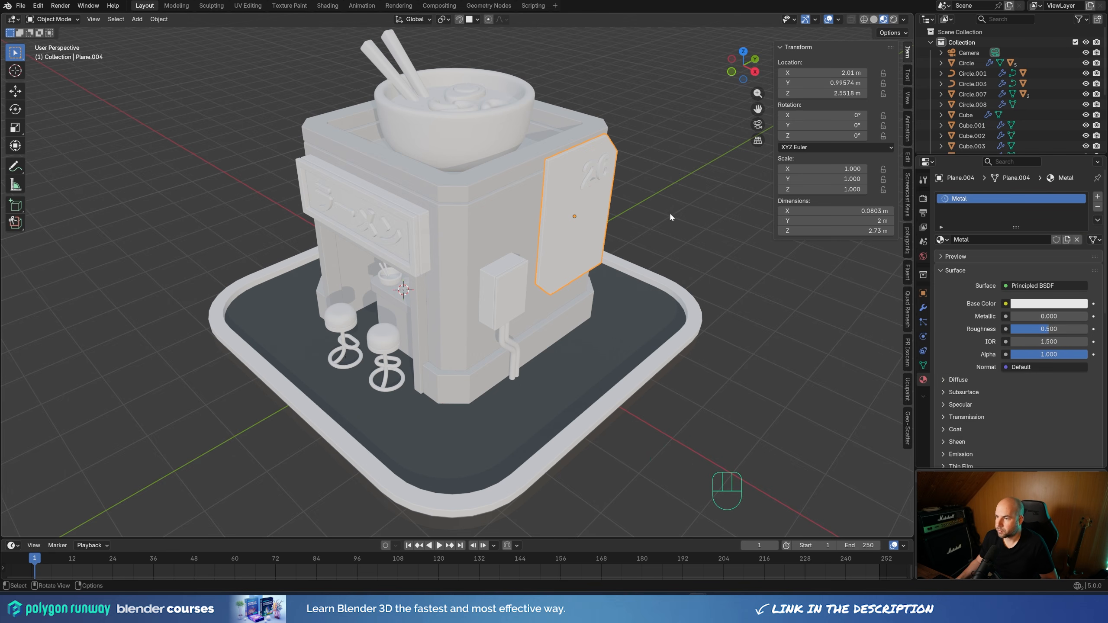
Set the Metal material's Metallic to 1.000 and darken its base color to gray with a value of about 0.75
{"action": "left_click_drag", "start_coordinate": [1030, 315], "coordinate": [1086, 316]}
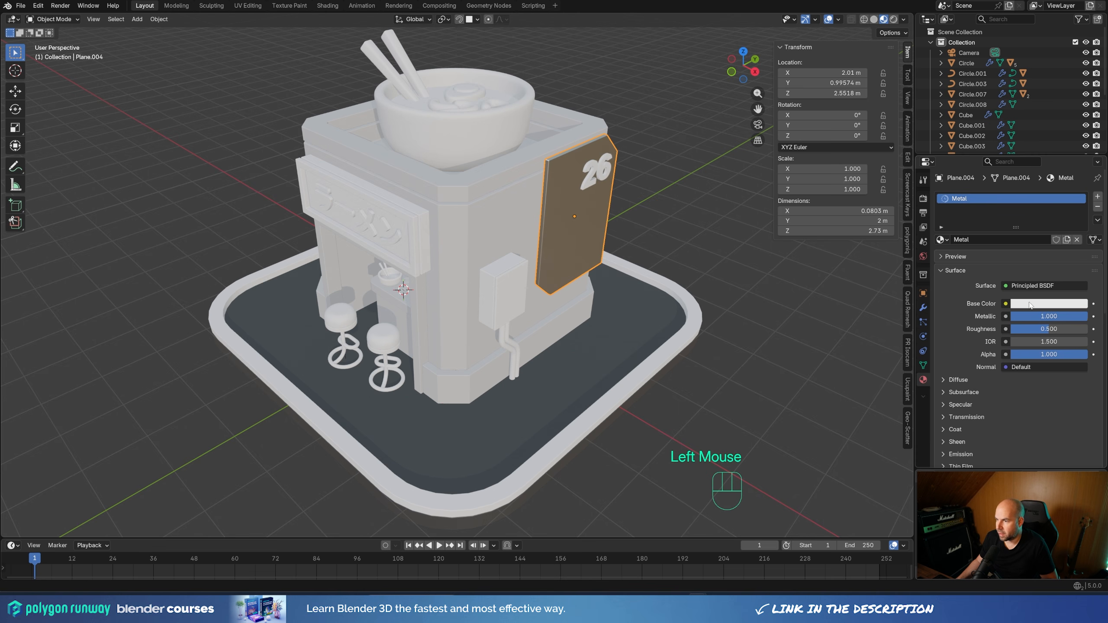
{"action": "left_click", "coordinate": [1051, 304]}
{"action": "left_click_drag", "start_coordinate": [1078, 134], "coordinate": [1078, 143]}
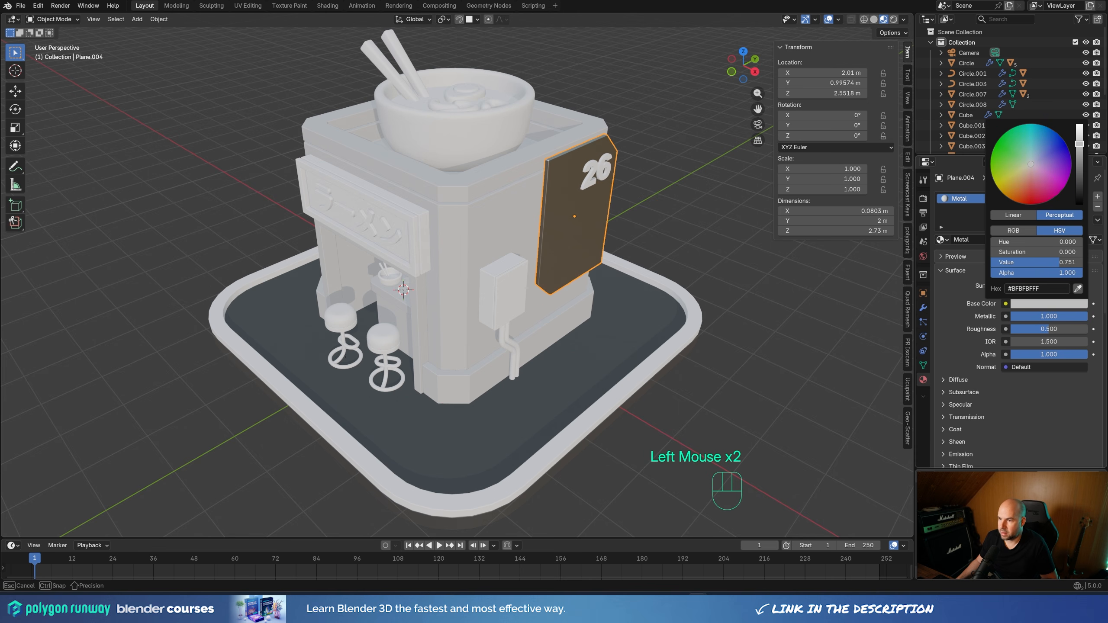
Assign the existing Metal material to the wall-mounted utility box and the pipe beneath it
{"action": "left_click", "coordinate": [492, 276]}
{"action": "left_click", "coordinate": [941, 239]}
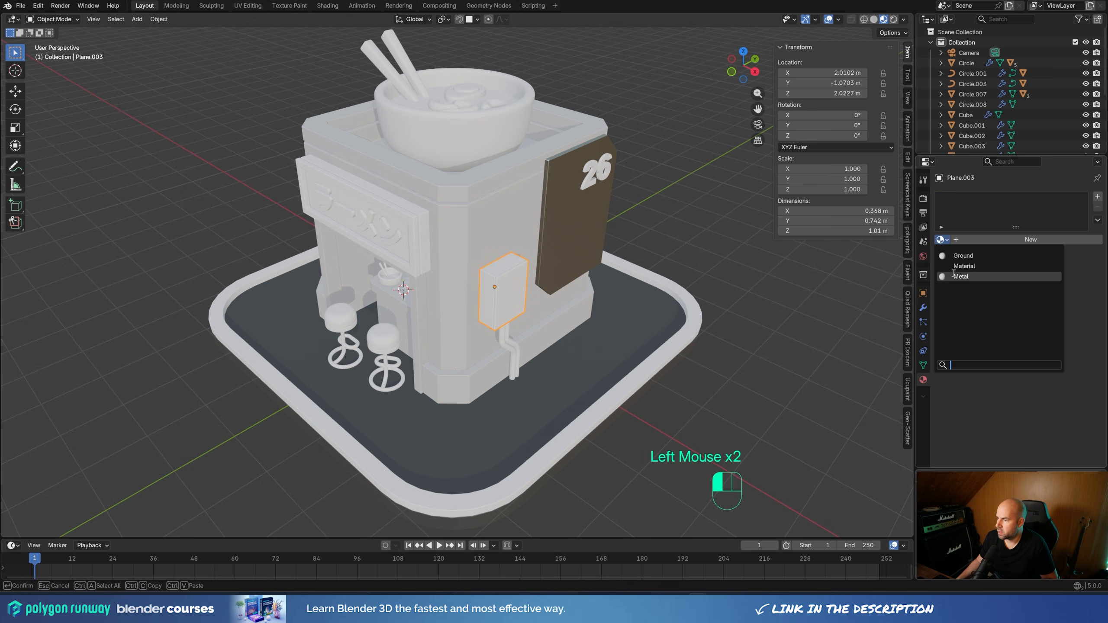
{"action": "left_click", "coordinate": [955, 276]}
{"action": "left_click", "coordinate": [516, 354]}
{"action": "left_click", "coordinate": [942, 239]}
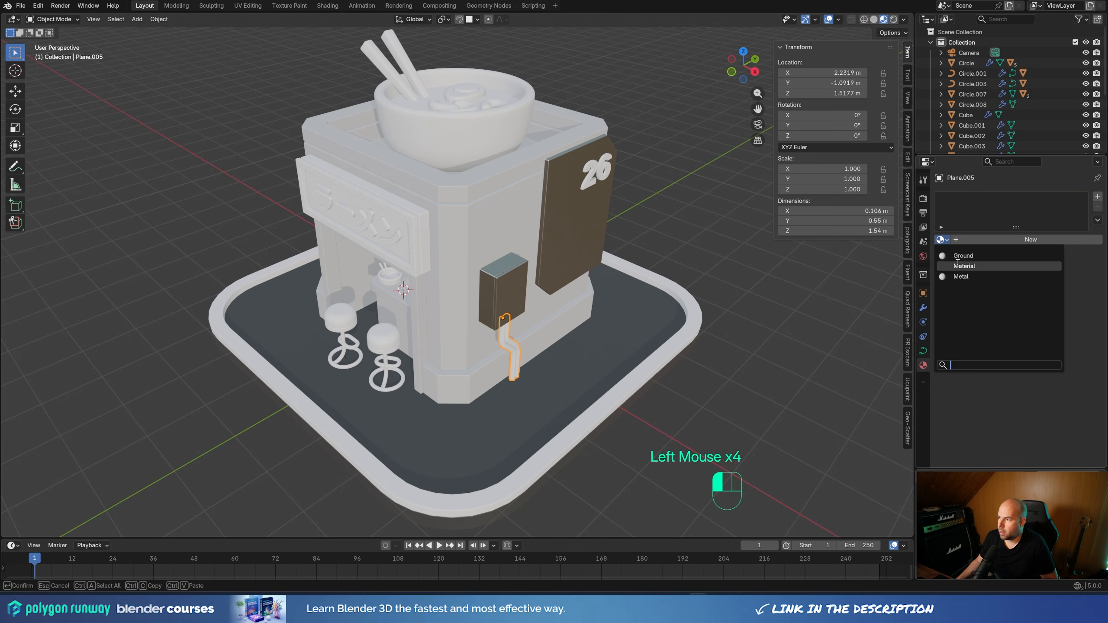
{"action": "left_click", "coordinate": [968, 276]}
Replace the material of the building's base trim and of the shopfront opening frame with Metal
{"action": "left_click", "coordinate": [554, 348]}
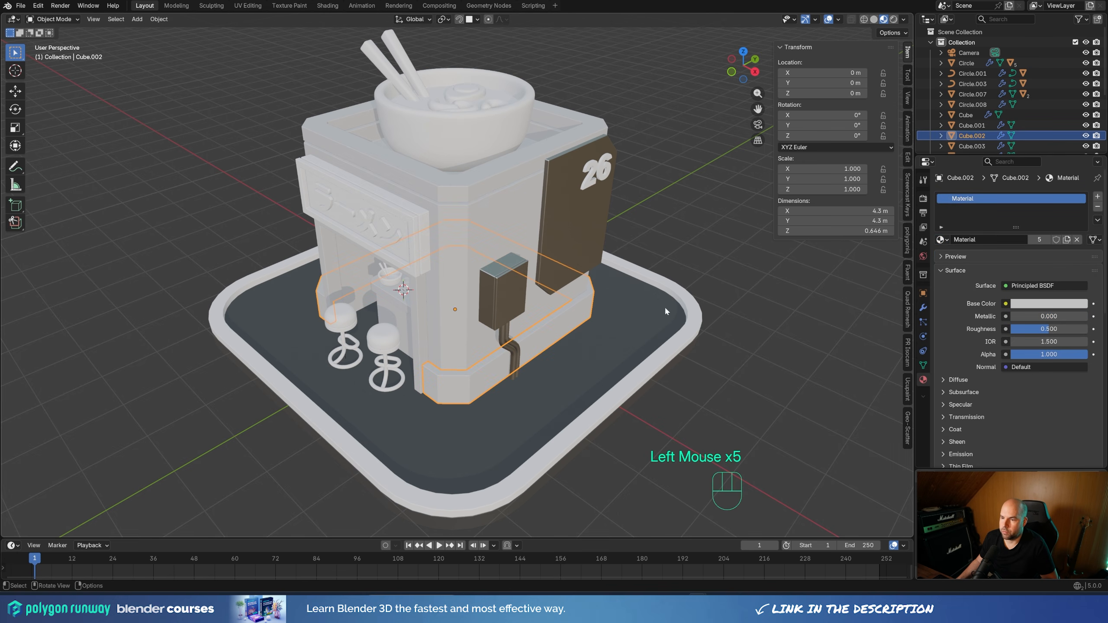
{"action": "left_click", "coordinate": [944, 239]}
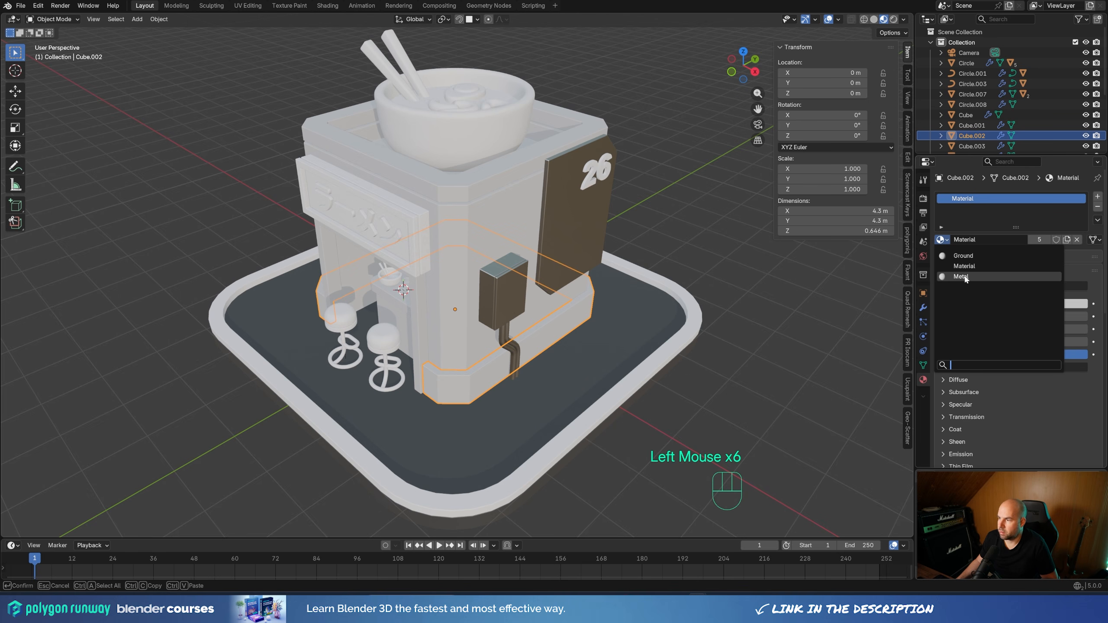
{"action": "left_click", "coordinate": [964, 276]}
{"action": "left_click", "coordinate": [421, 336]}
{"action": "left_click", "coordinate": [942, 239]}
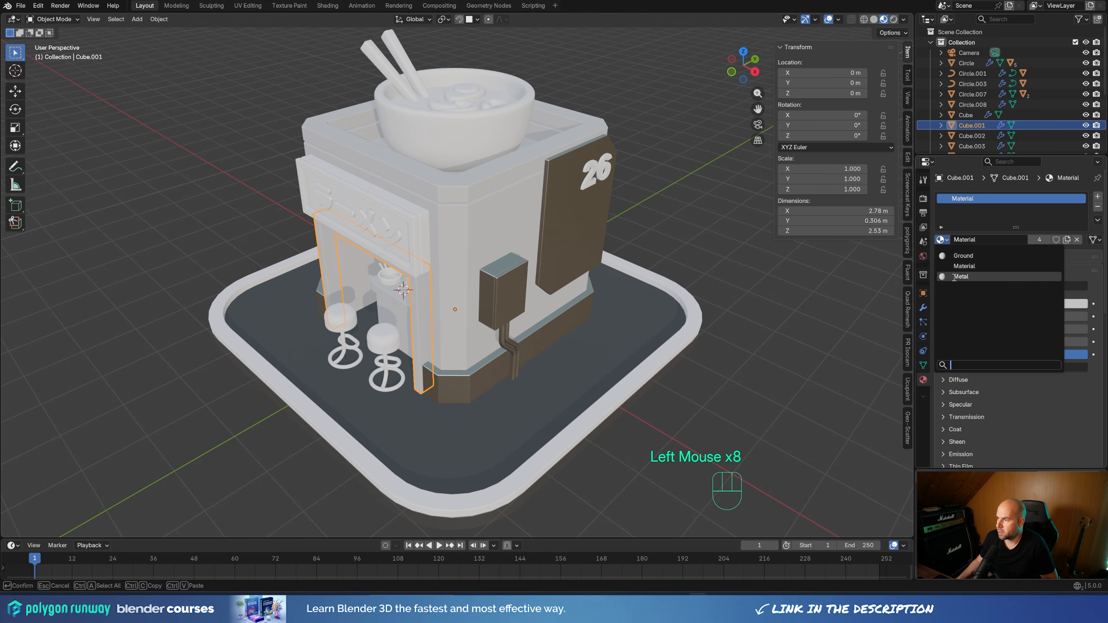
{"action": "left_click", "coordinate": [960, 276]}
Assign the existing Metal material to the front sign board above the shop opening
{"action": "left_click", "coordinate": [417, 250]}
{"action": "left_click", "coordinate": [424, 222]}
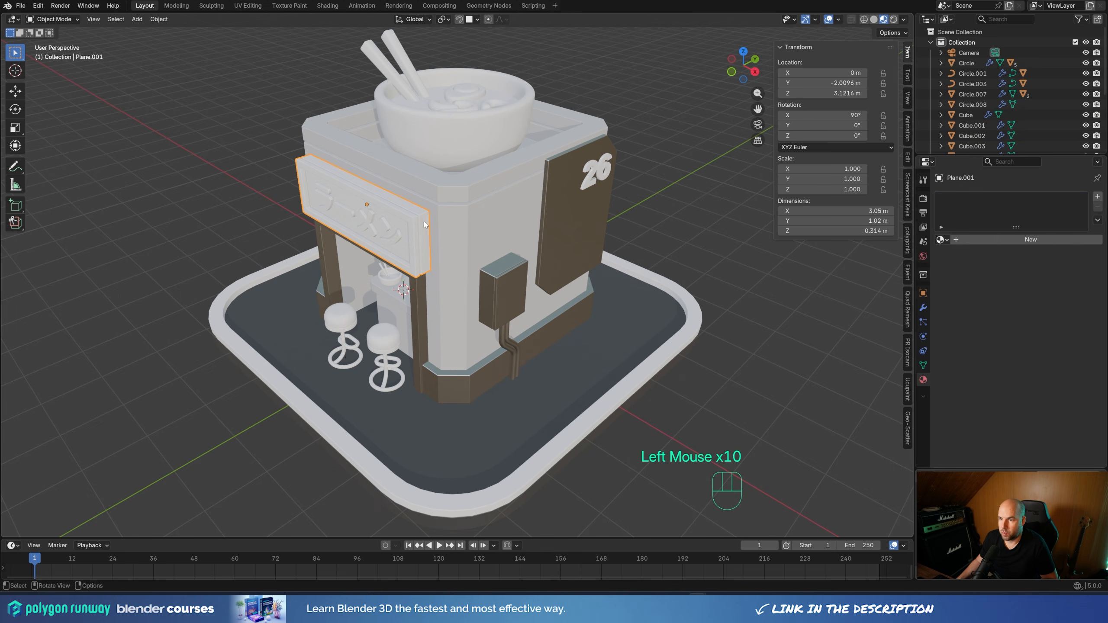
{"action": "middle_click_drag", "start_coordinate": [516, 180], "coordinate": [540, 199], "text": "shift"}
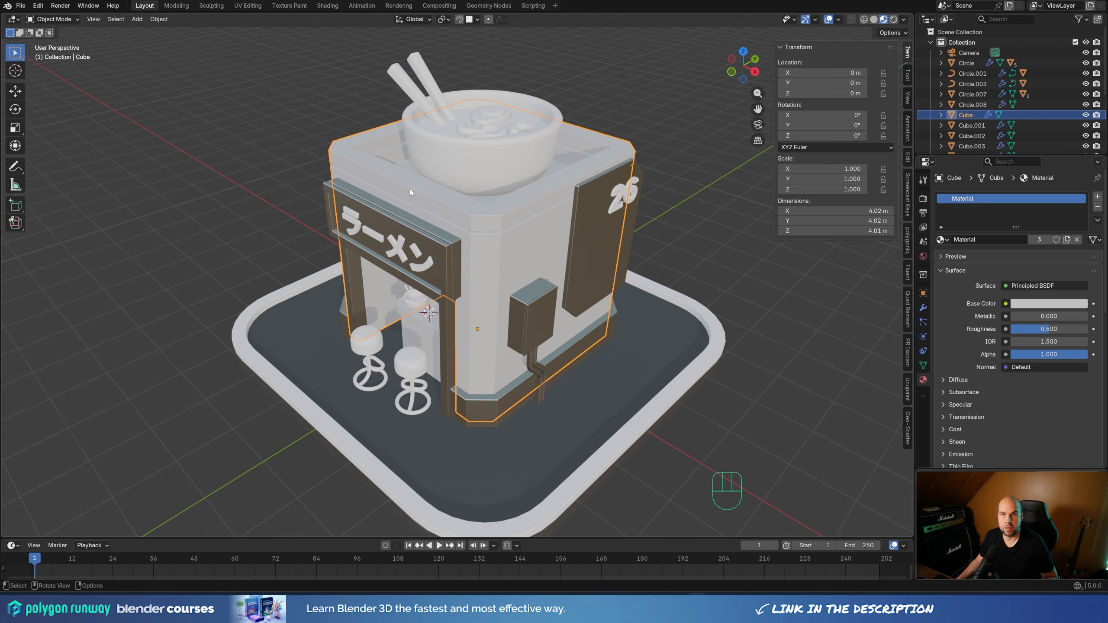
Add a second material slot to the main shop building and fill it with the Metal material
{"action": "key", "text": "Tab"}
{"action": "key", "text": "l"}
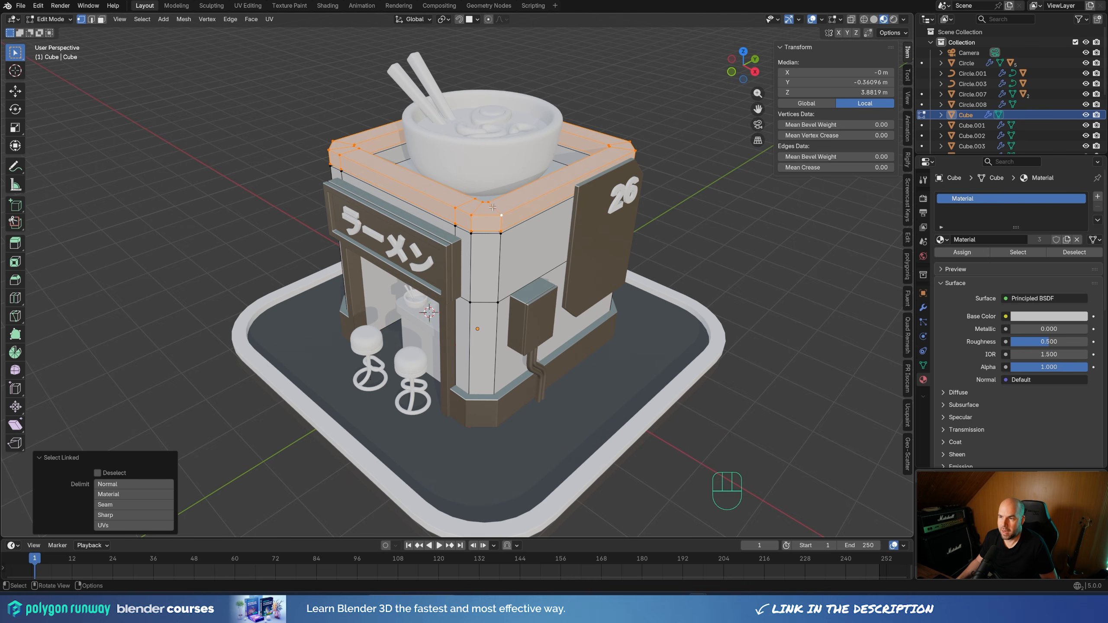
{"action": "key", "text": "Tab"}
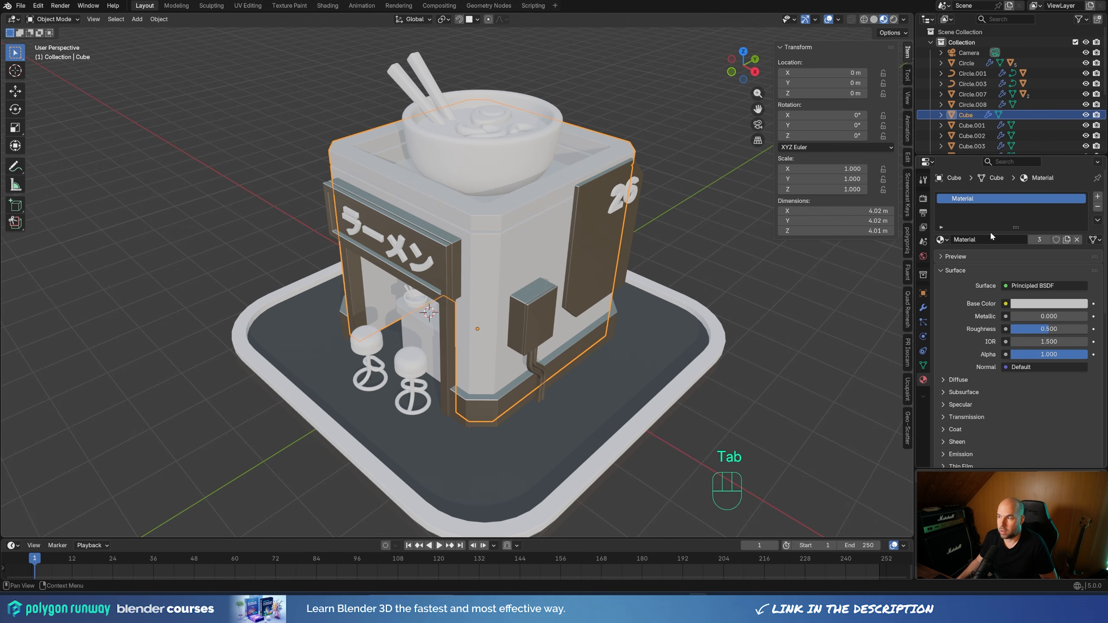
{"action": "left_click", "coordinate": [1098, 197]}
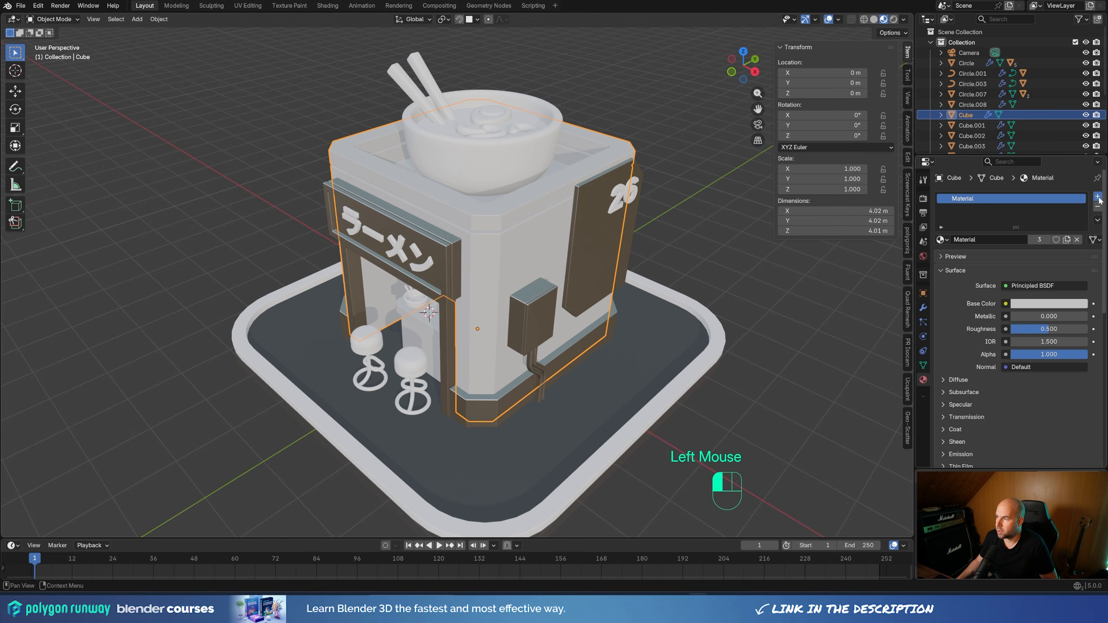
{"action": "left_click", "coordinate": [941, 261]}
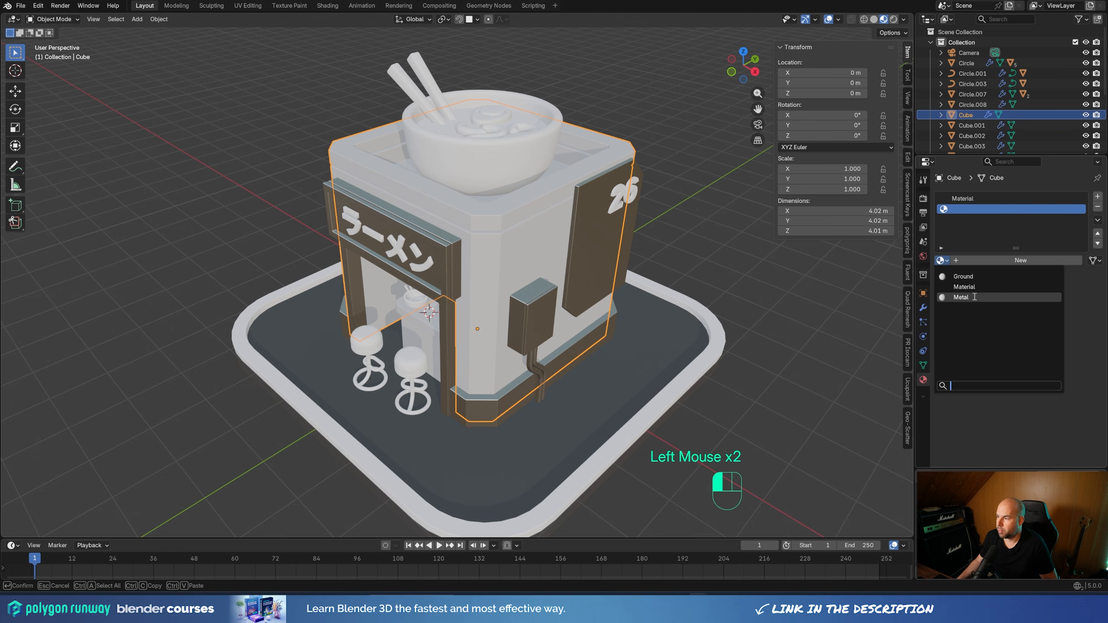
{"action": "left_click", "coordinate": [962, 297]}
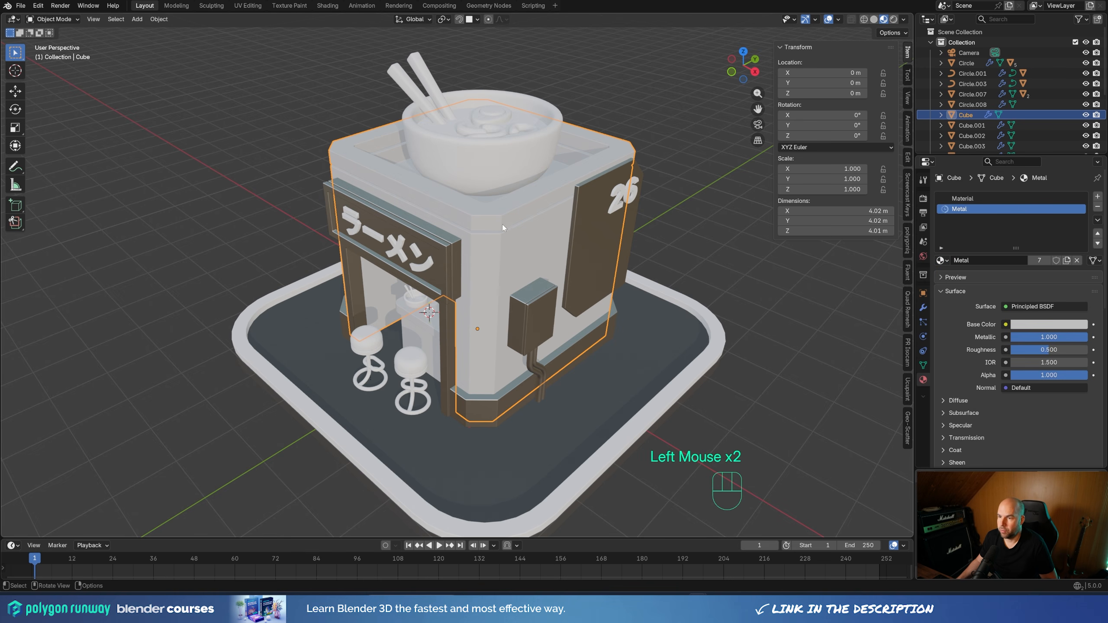
Select the linked roof rim geometry of the building mesh and assign the Metal slot to it
{"action": "key", "text": "Tab"}
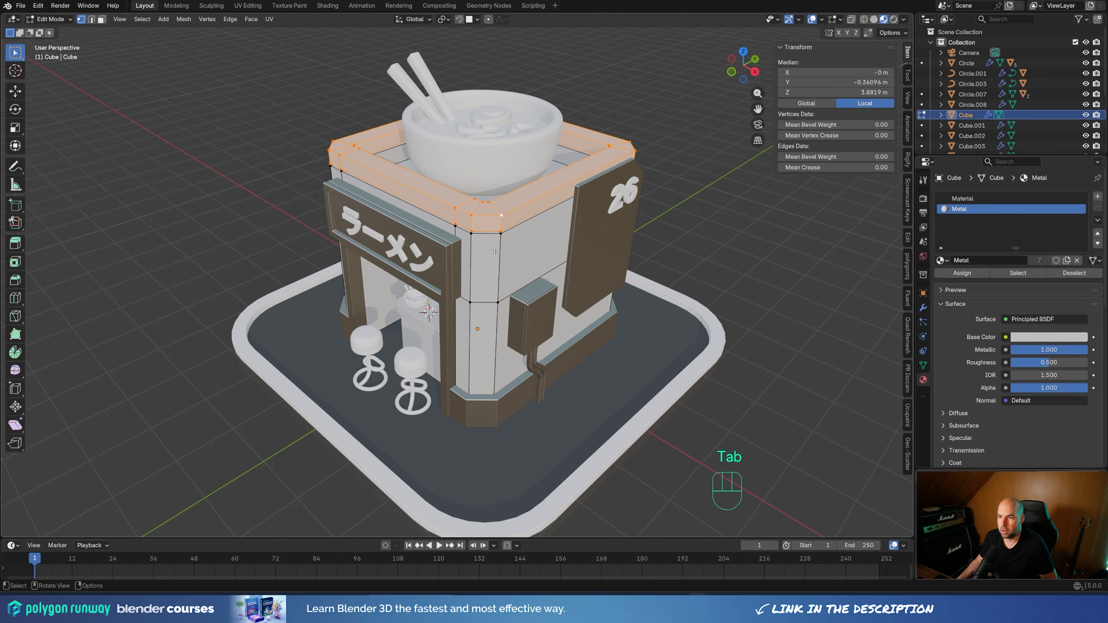
{"action": "left_click", "coordinate": [688, 170]}
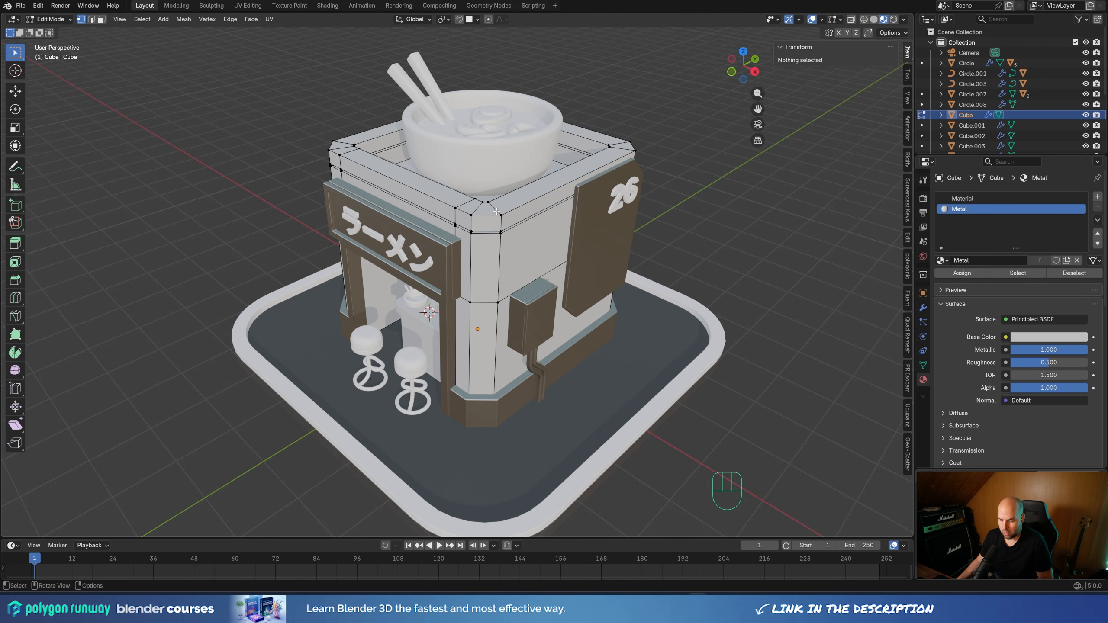
{"action": "key", "text": "l"}
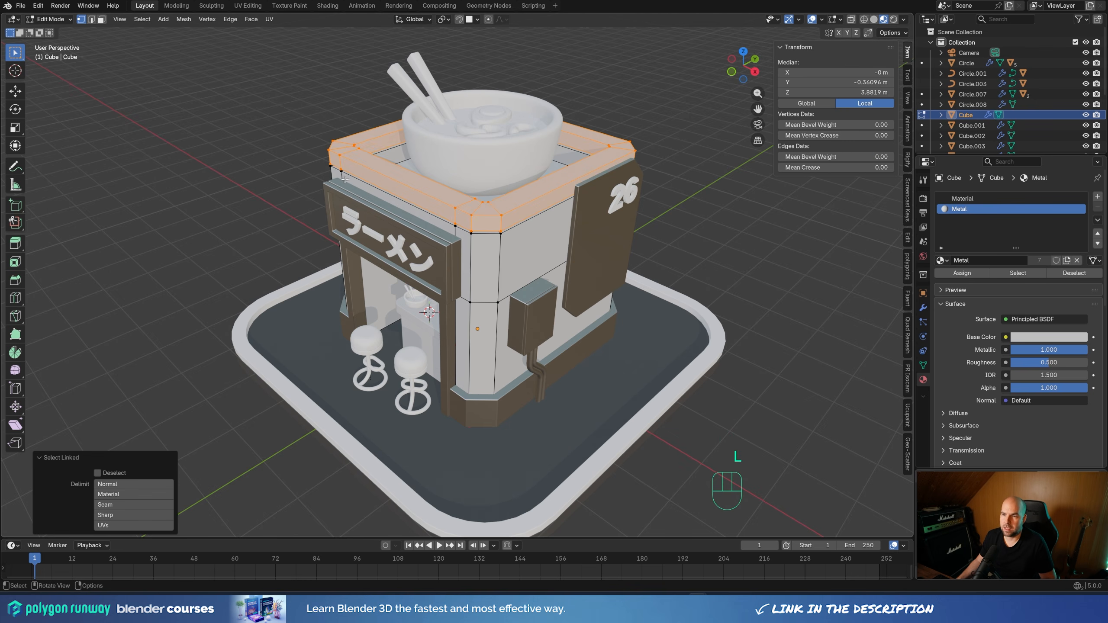
{"action": "middle_click_drag", "start_coordinate": [490, 207], "coordinate": [549, 181]}
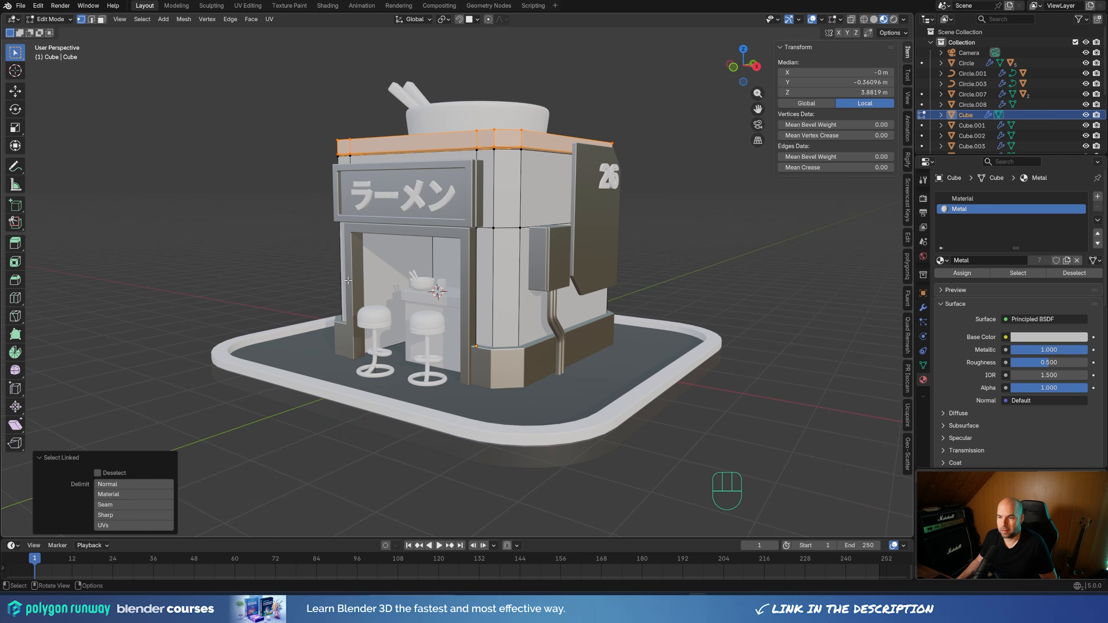
{"action": "middle_click_drag", "start_coordinate": [706, 200], "coordinate": [587, 216]}
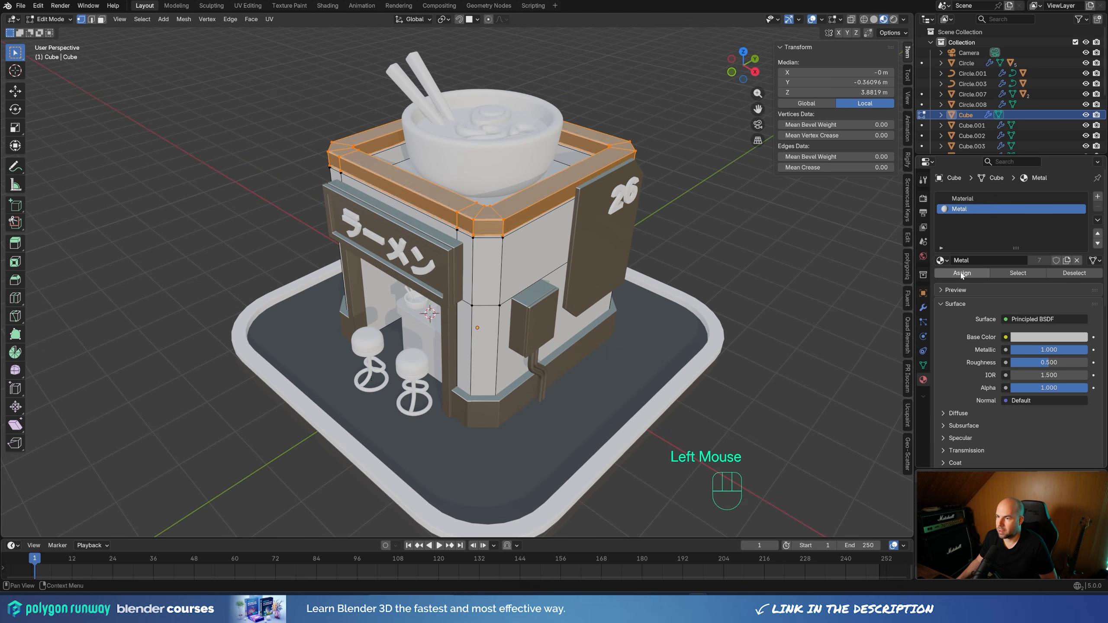
{"action": "left_click", "coordinate": [533, 225]}
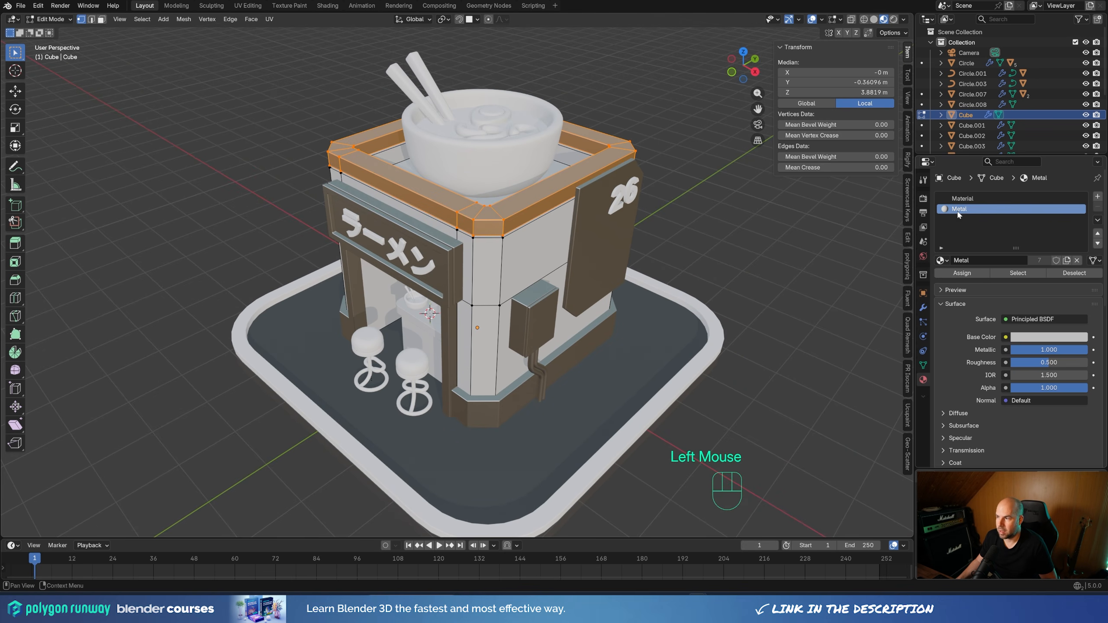
{"action": "key", "text": "Tab"}
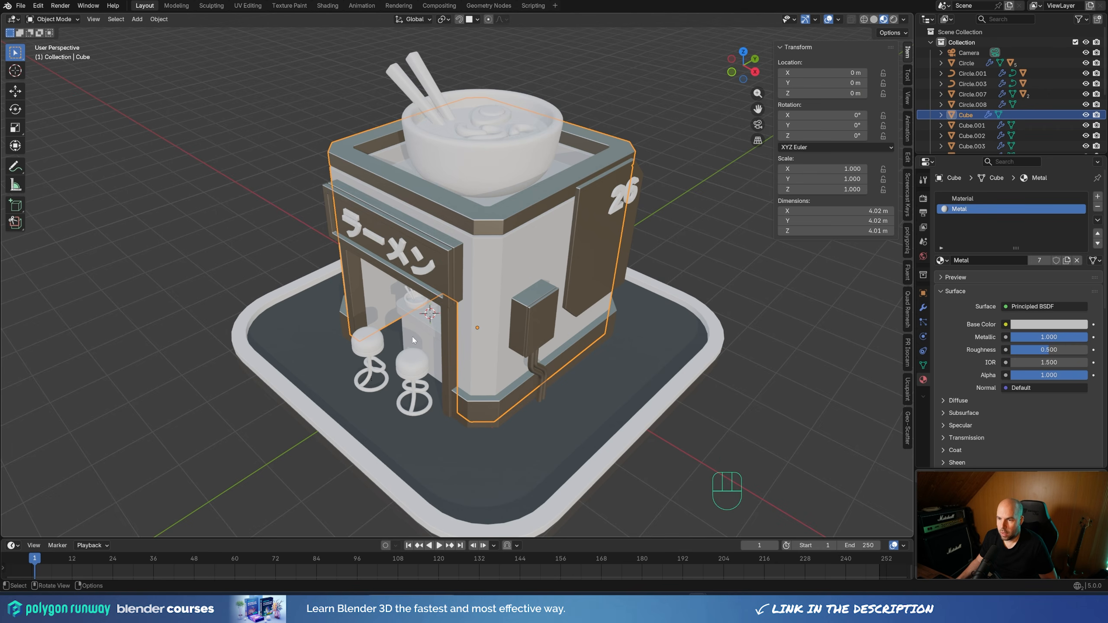
Replace the material of the counter's base block with Metal
{"action": "left_click", "coordinate": [408, 308]}
{"action": "left_click", "coordinate": [939, 242]}
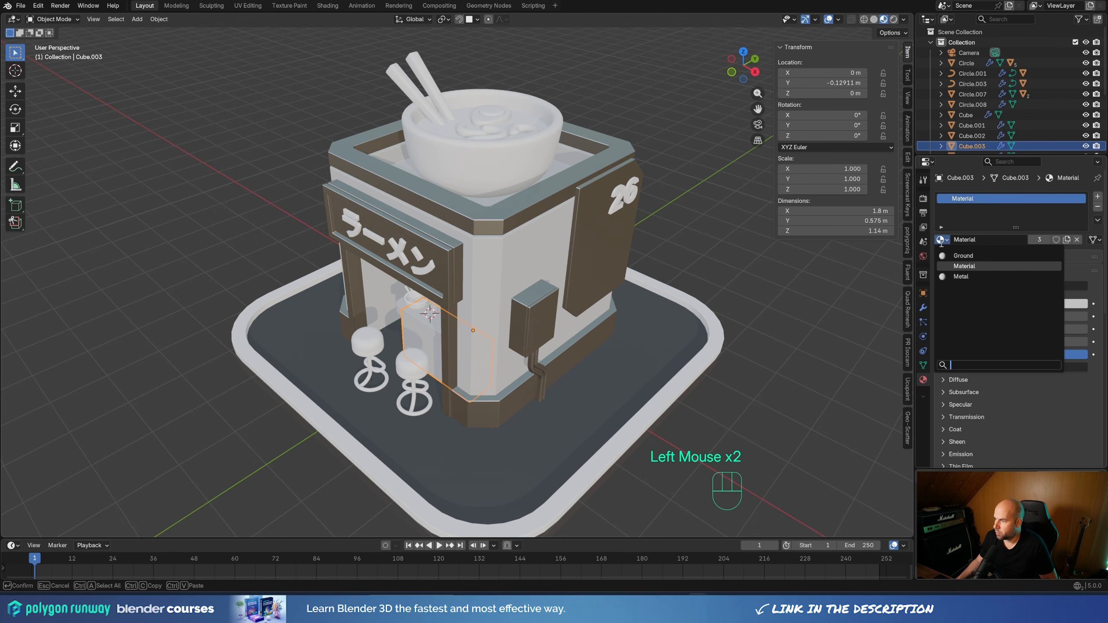
{"action": "left_click", "coordinate": [959, 276]}
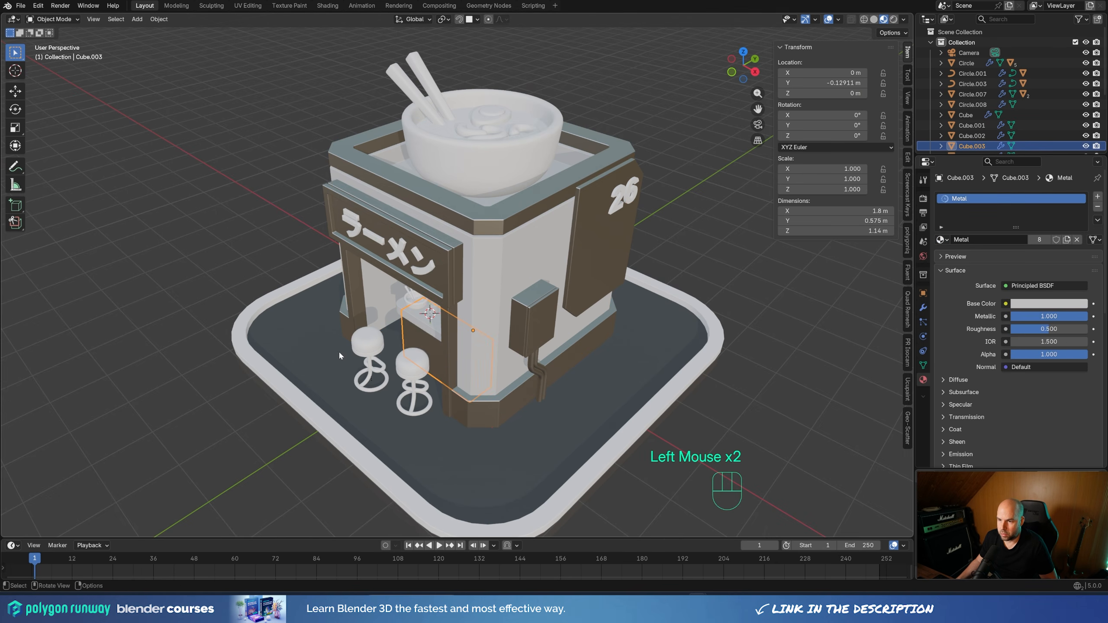
Replace the countertop's shared material with a new one and set its base color to light orange
{"action": "middle_click_drag", "start_coordinate": [339, 351], "coordinate": [506, 317]}
{"action": "left_click", "coordinate": [506, 317]}
{"action": "scroll", "coordinate": [506, 317], "scroll_direction": "up", "scroll_amount": 2}
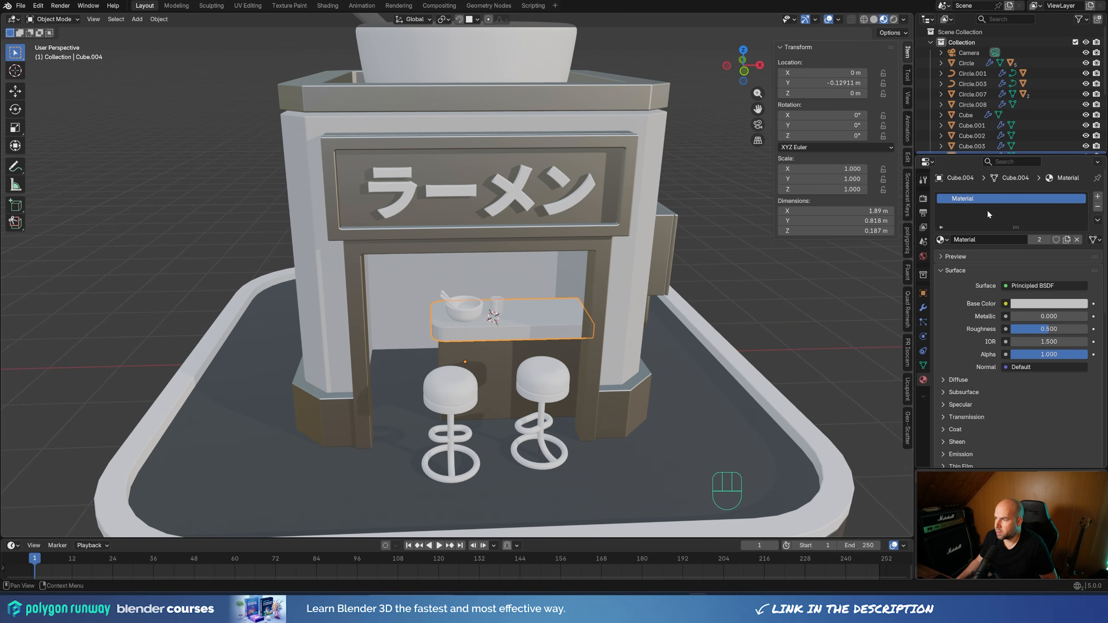
{"action": "left_click", "coordinate": [1098, 206]}
{"action": "left_click", "coordinate": [1044, 239]}
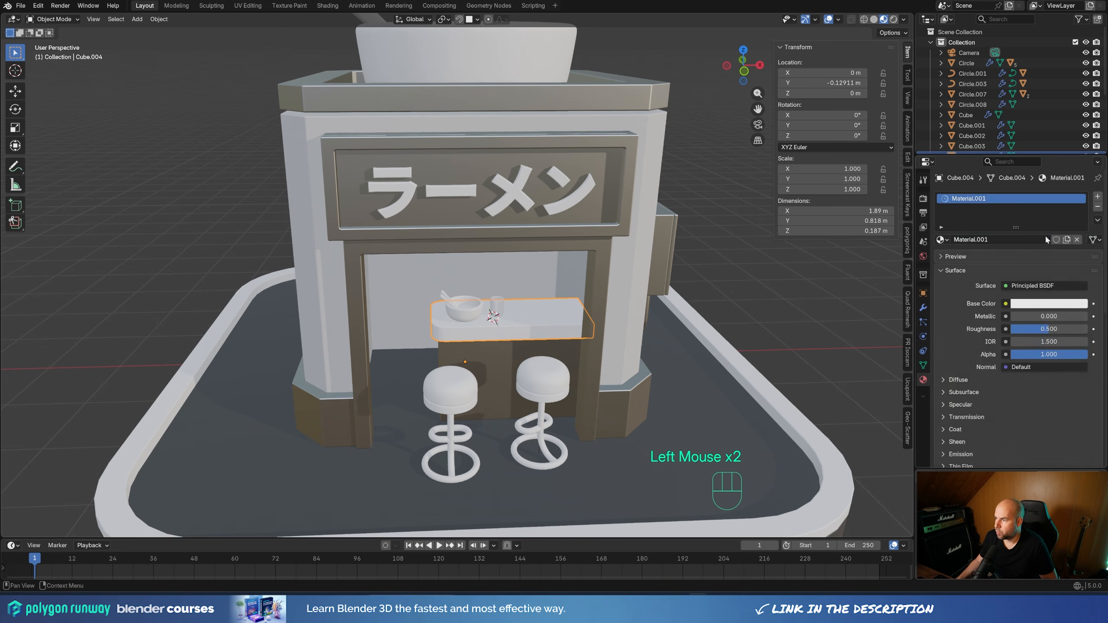
{"action": "left_click", "coordinate": [1046, 303]}
{"action": "left_click_drag", "start_coordinate": [1031, 165], "coordinate": [1020, 184]}
Increase the countertop's Bevel modifier amount to 0.026 m
{"action": "scroll", "coordinate": [553, 328], "scroll_direction": "up", "scroll_amount": 2}
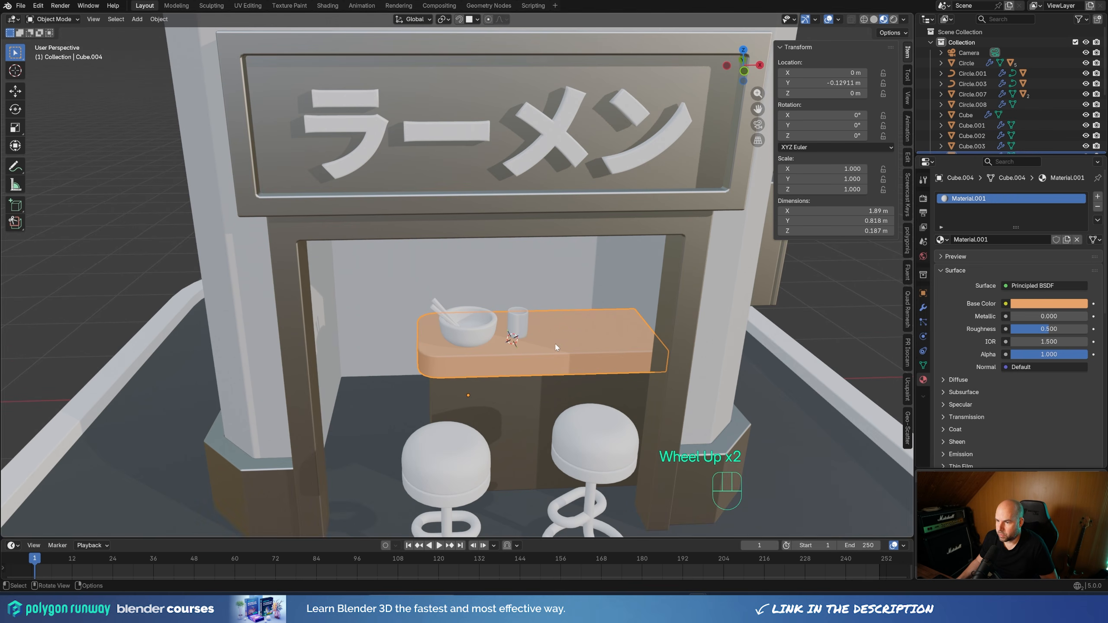
{"action": "left_click", "coordinate": [923, 307]}
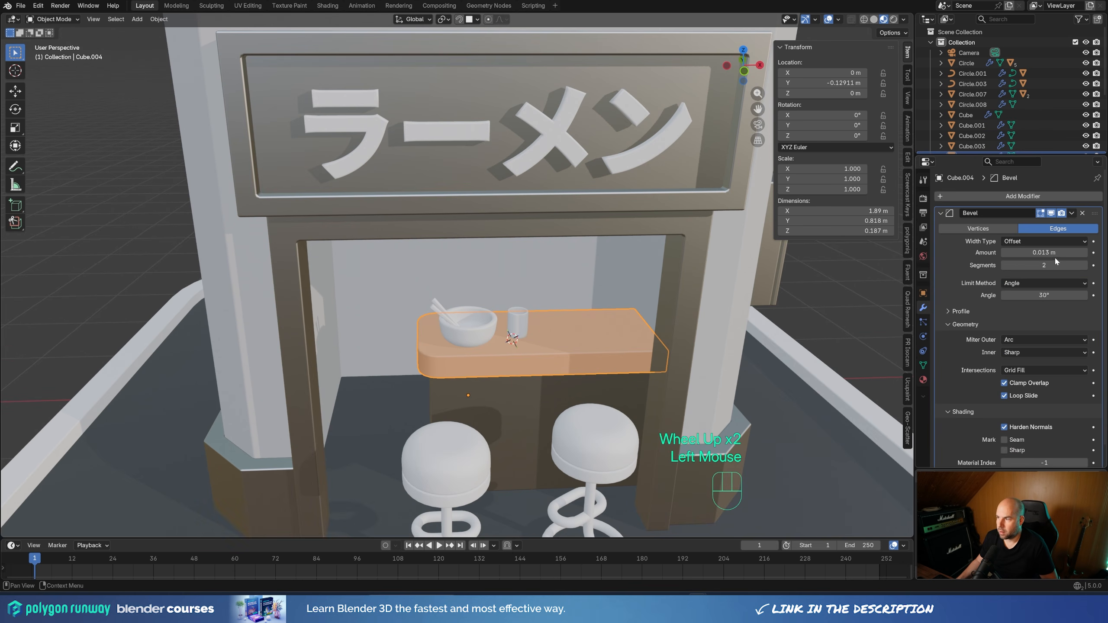
{"action": "left_click_drag", "start_coordinate": [1042, 252], "coordinate": [1055, 253]}
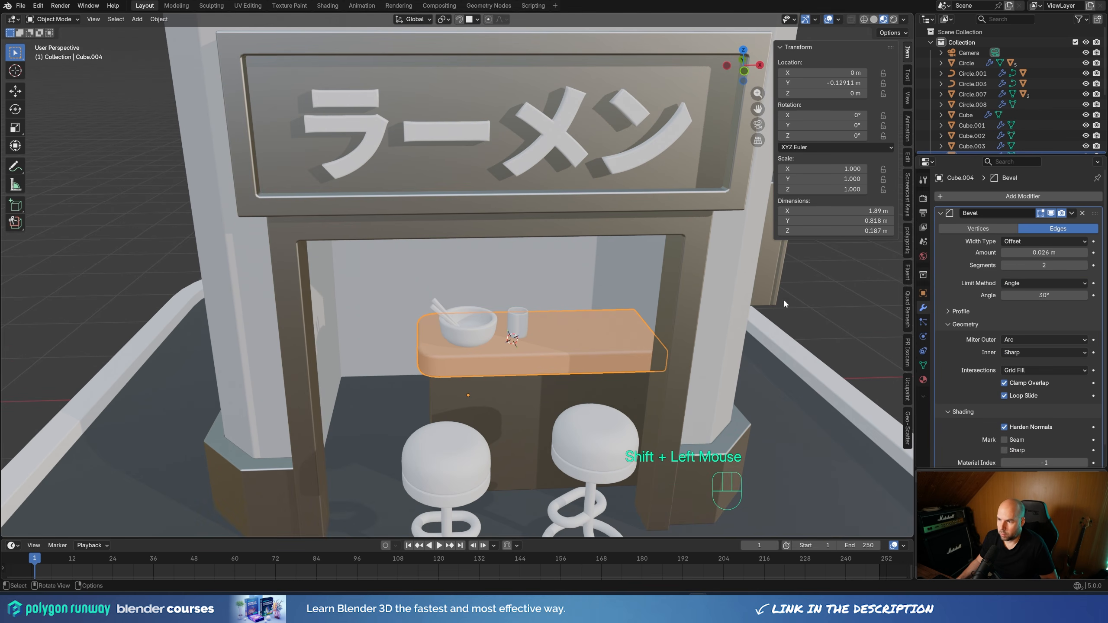
Assign the existing Metal material to the tubular legs of the front stool
{"action": "middle_click_drag", "start_coordinate": [783, 299], "coordinate": [554, 334]}
{"action": "scroll", "coordinate": [611, 345], "scroll_direction": "down", "scroll_amount": 2}
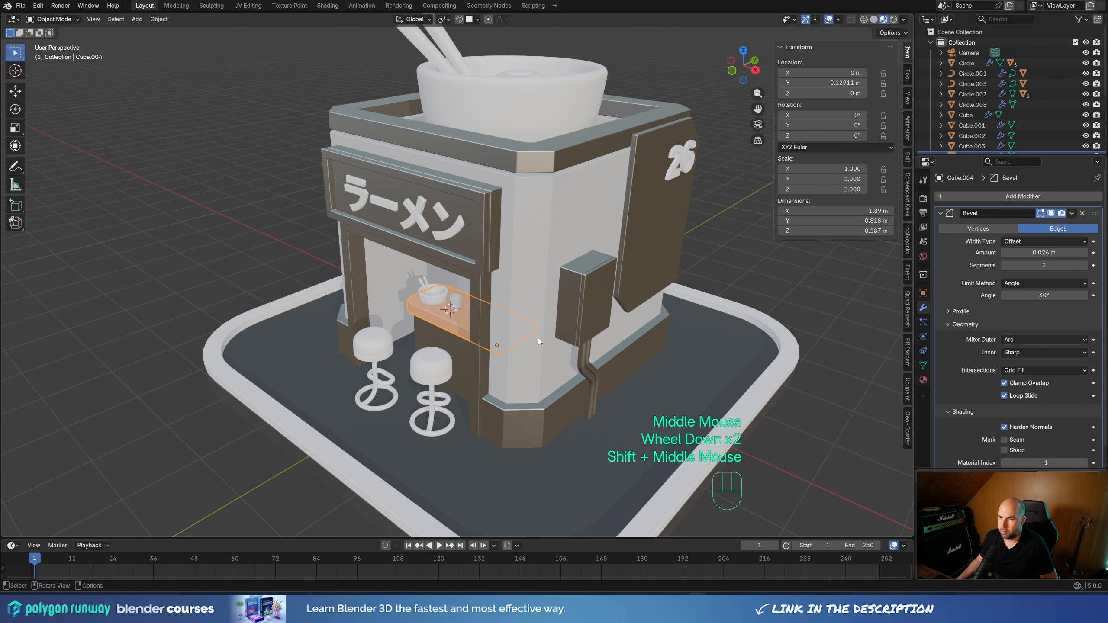
{"action": "left_click", "coordinate": [453, 419]}
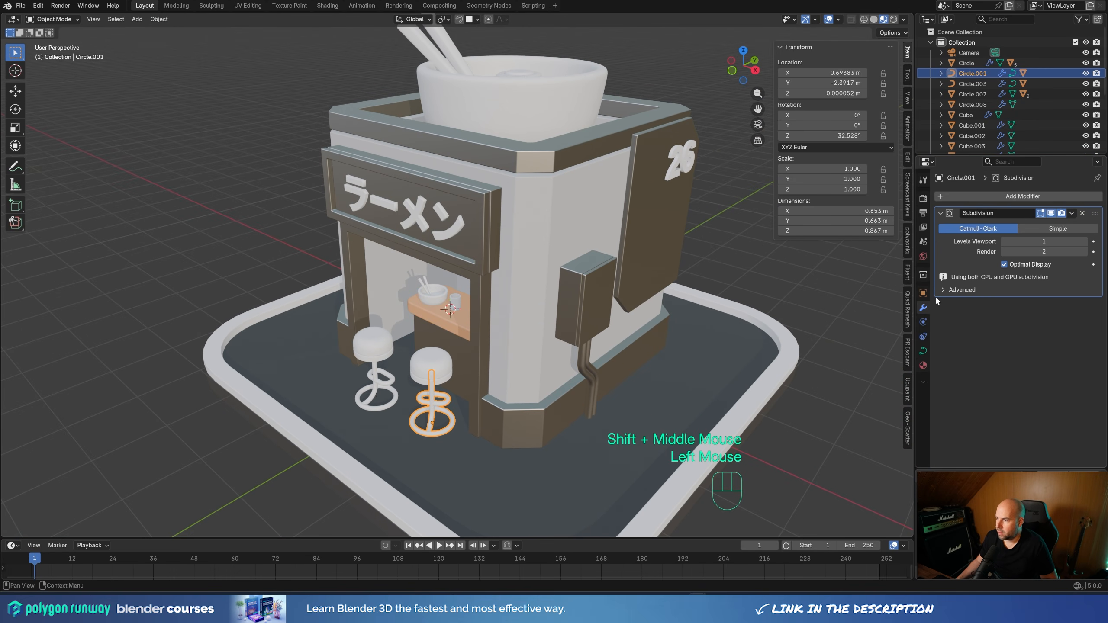
{"action": "left_click", "coordinate": [923, 365]}
{"action": "left_click", "coordinate": [942, 240]}
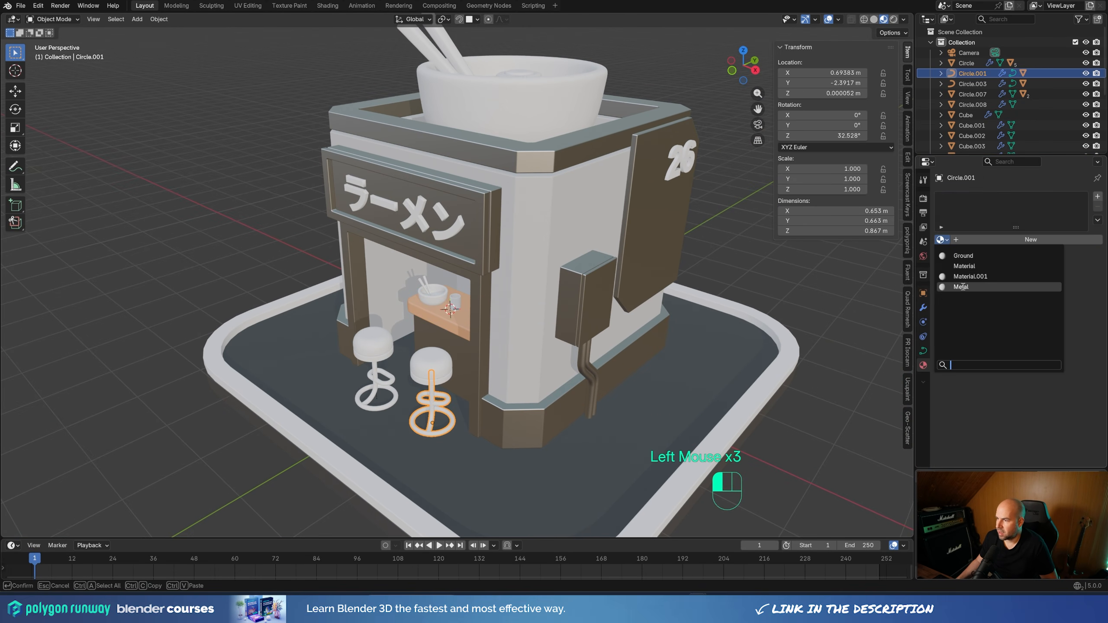
{"action": "left_click", "coordinate": [968, 284]}
Assign the Metal material to the front stool's seat
{"action": "middle_click_drag", "start_coordinate": [428, 395], "coordinate": [490, 315], "text": "shift"}
{"action": "scroll", "coordinate": [490, 315], "scroll_direction": "up", "scroll_amount": 2}
{"action": "left_click", "coordinate": [541, 349]}
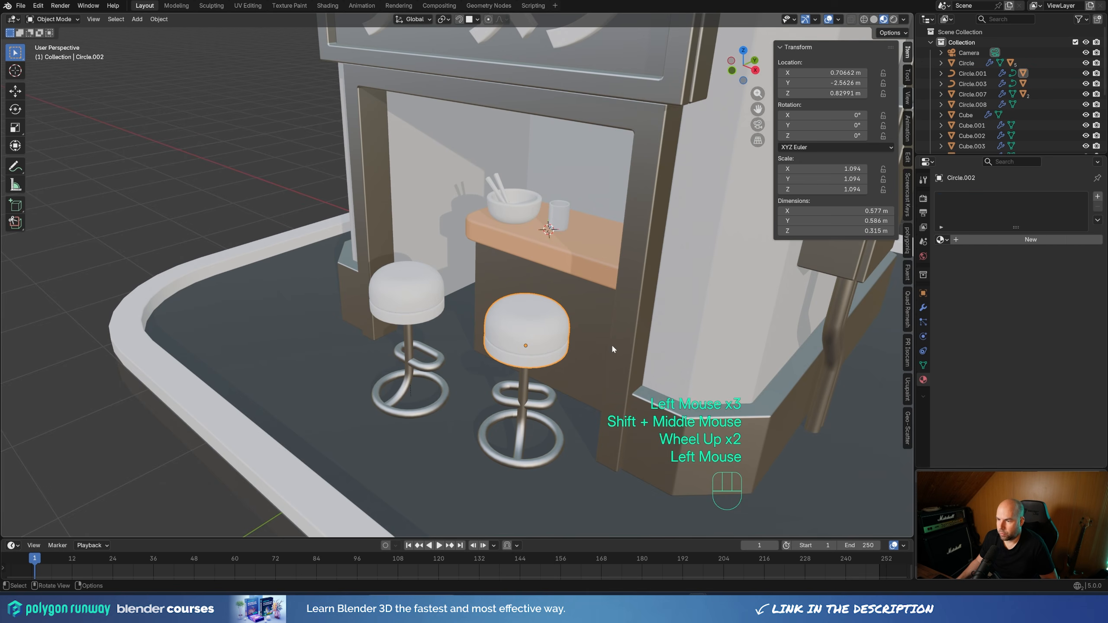
{"action": "left_click", "coordinate": [940, 240]}
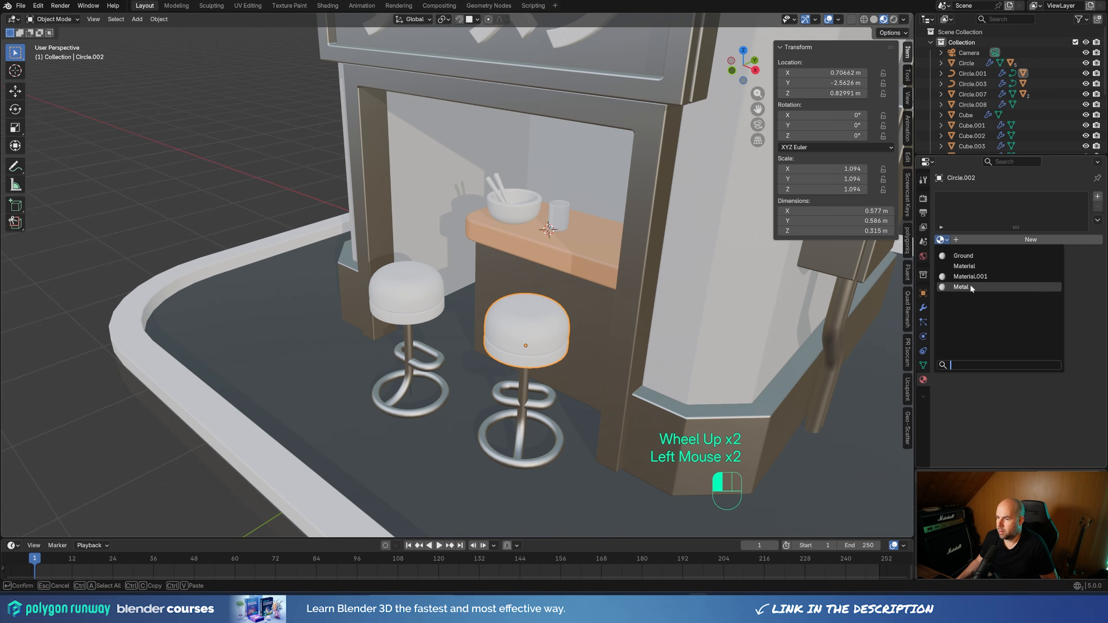
{"action": "left_click", "coordinate": [969, 283]}
Add a second slot with a new material to the stool seat, with red base color E73948 and roughness 0.154
{"action": "scroll", "coordinate": [599, 279], "scroll_direction": "down", "scroll_amount": 4}
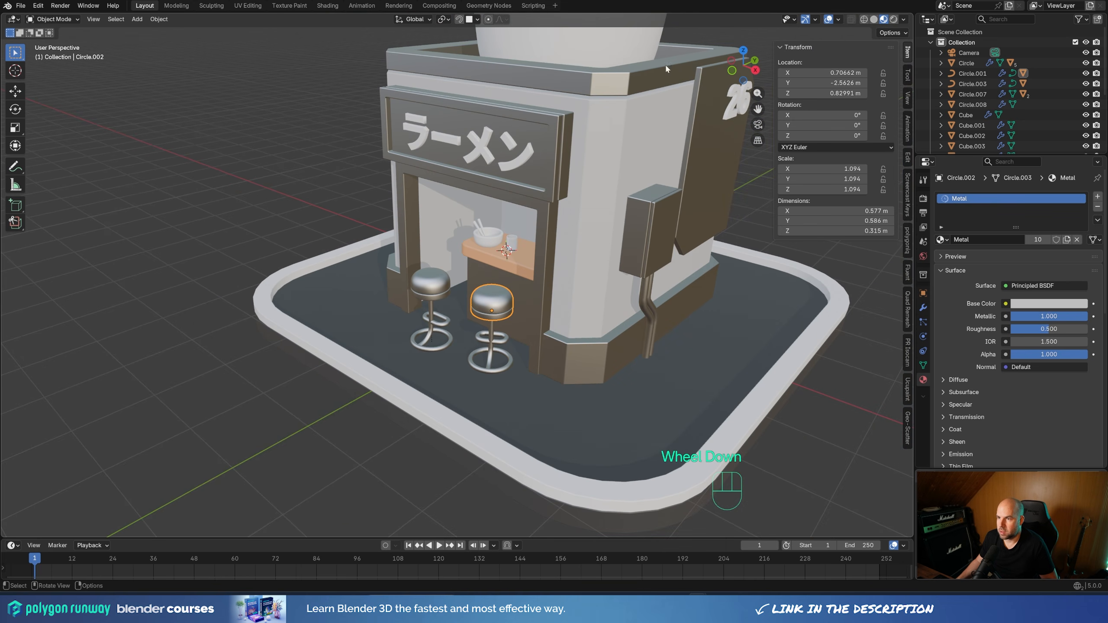
{"action": "scroll", "coordinate": [597, 83], "scroll_direction": "up", "scroll_amount": 3}
{"action": "left_click", "coordinate": [1096, 196]}
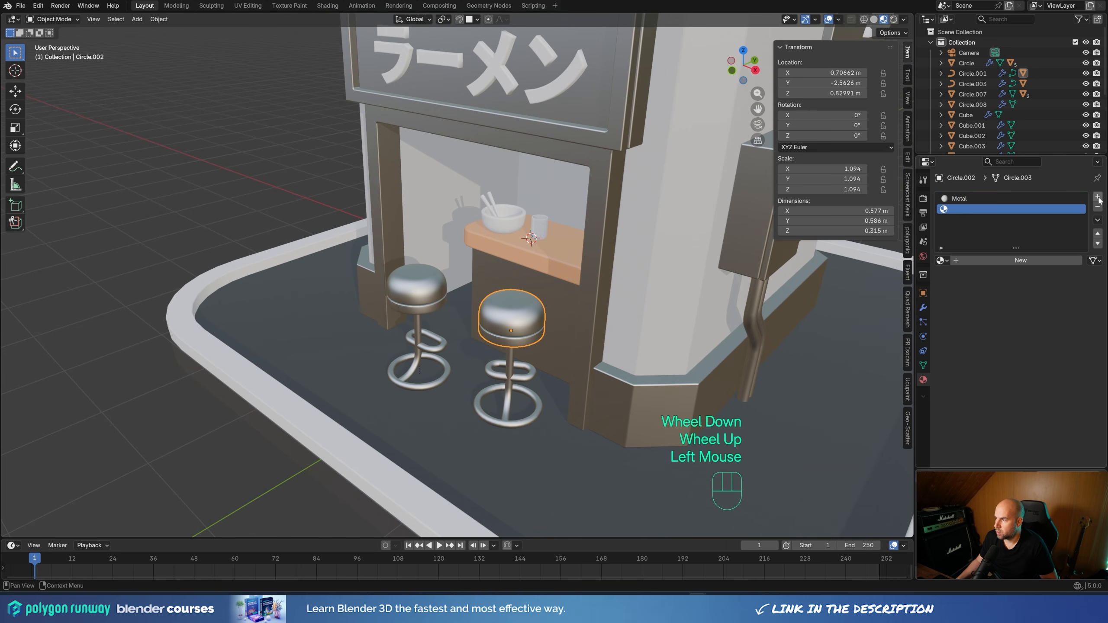
{"action": "left_click", "coordinate": [999, 260]}
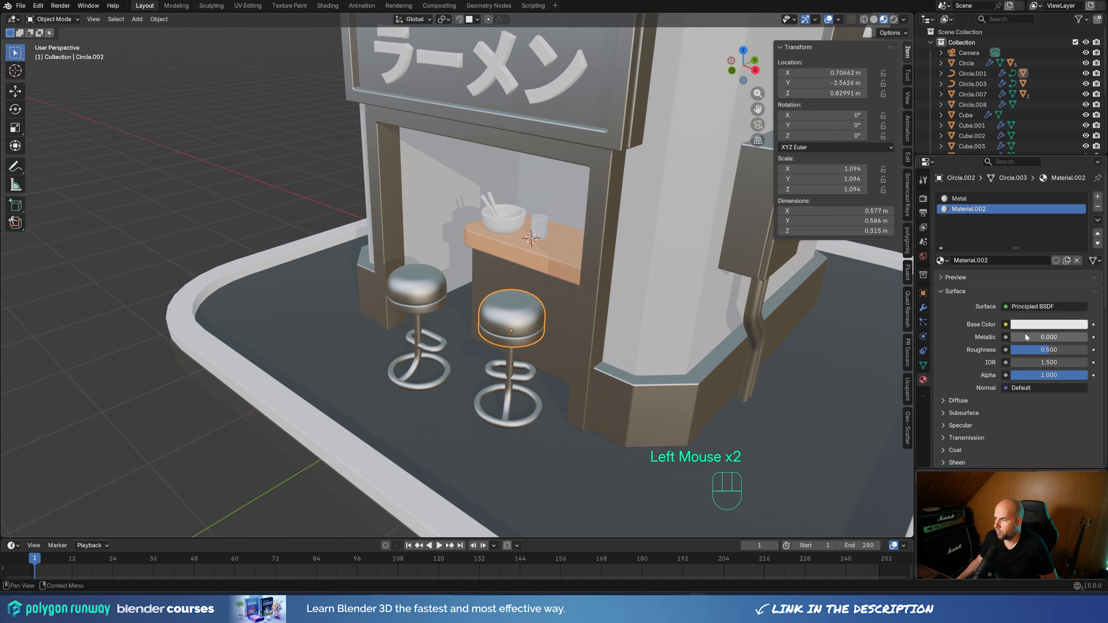
{"action": "left_click", "coordinate": [1034, 324]}
{"action": "left_click_drag", "start_coordinate": [1042, 213], "coordinate": [1033, 214]}
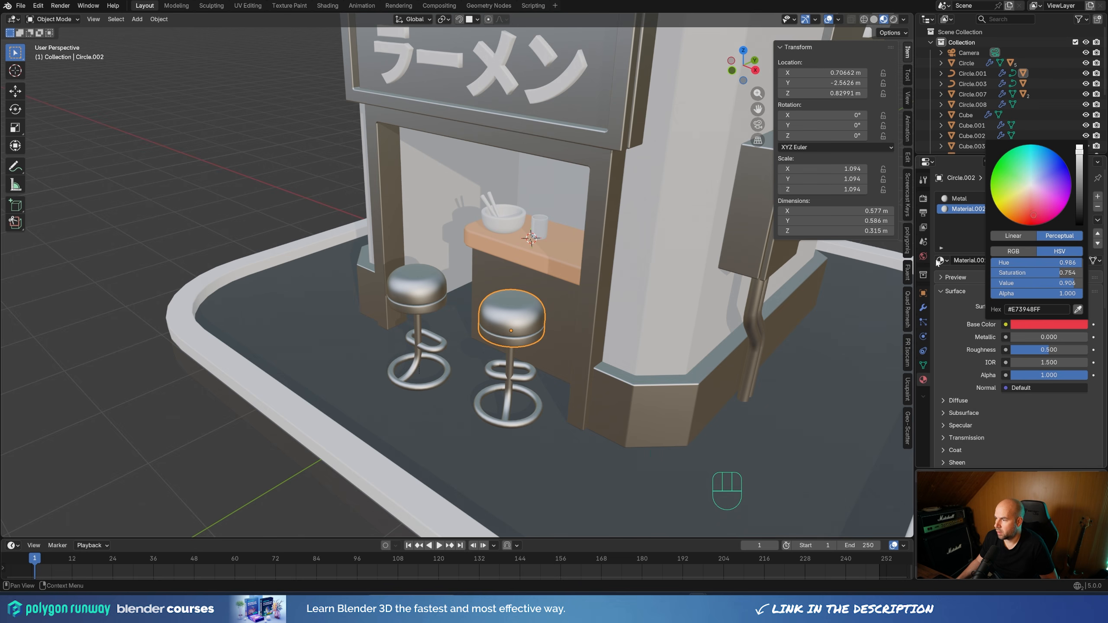
{"action": "left_click_drag", "start_coordinate": [1048, 349], "coordinate": [1021, 350]}
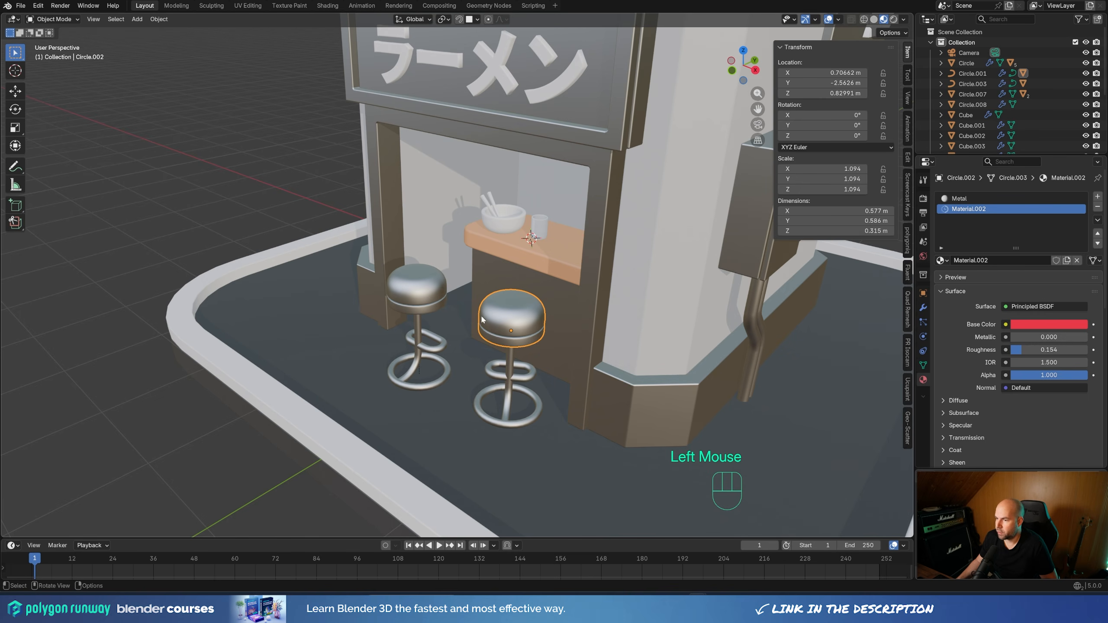
Assign the red material to only the linked cushion geometry of the stool seat and raise its roughness to about 0.37
{"action": "key", "text": "Tab"}
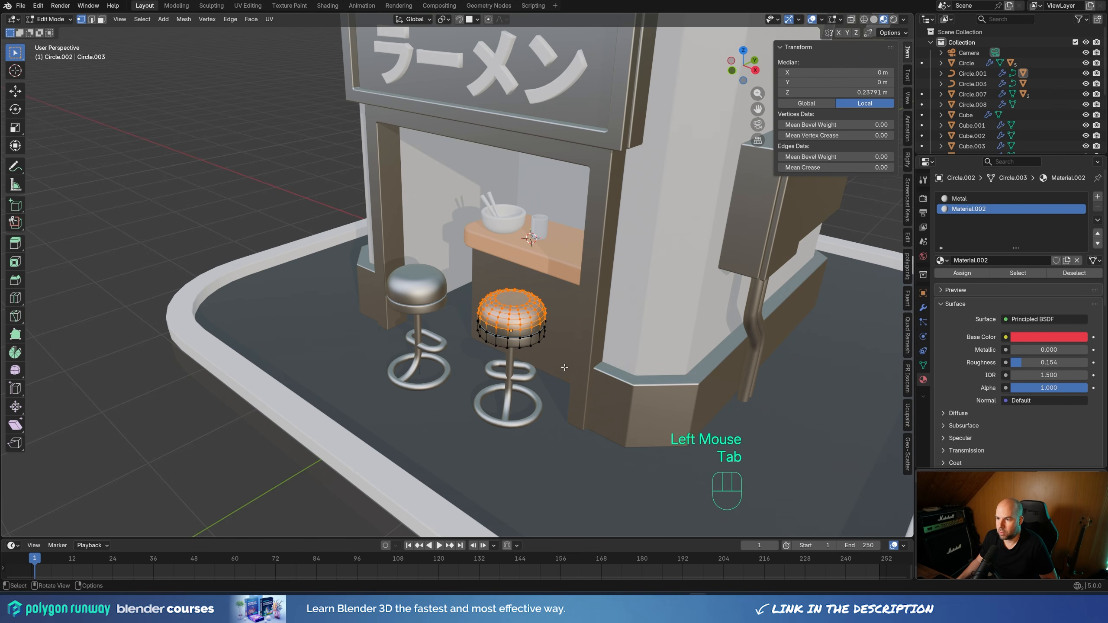
{"action": "left_click", "coordinate": [645, 280]}
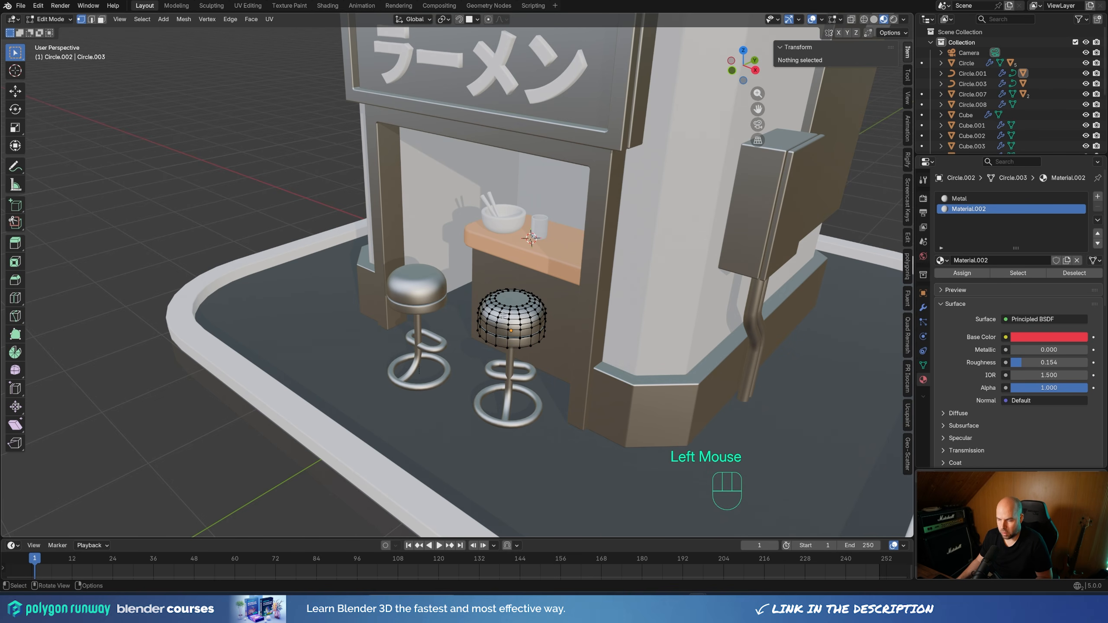
{"action": "key", "text": "l"}
{"action": "left_click", "coordinate": [961, 273]}
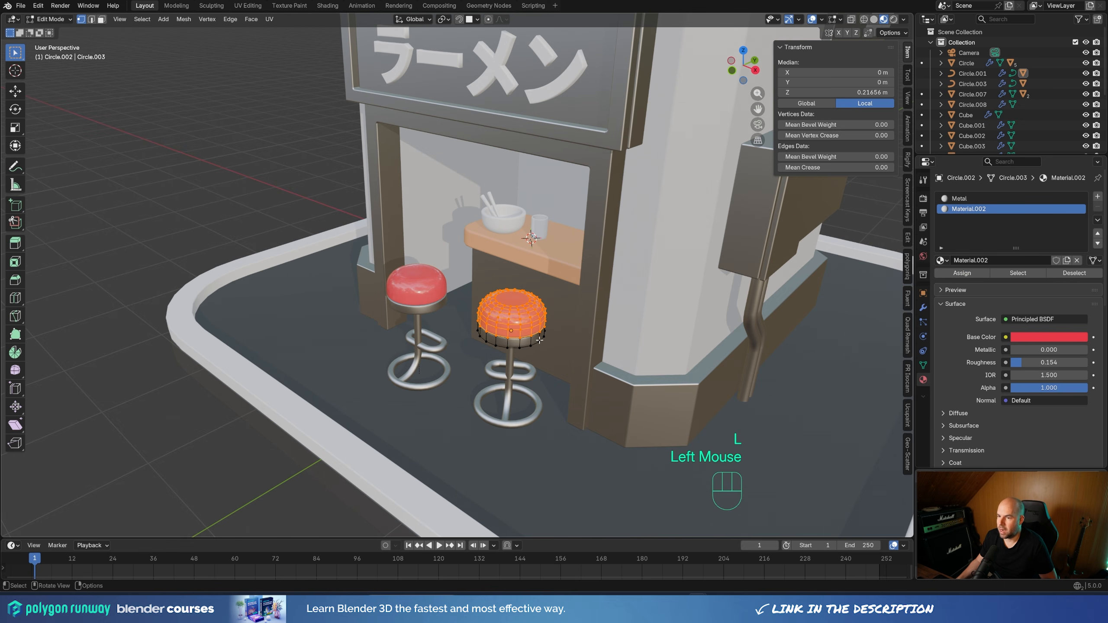
{"action": "left_click_drag", "start_coordinate": [1047, 362], "coordinate": [1050, 362]}
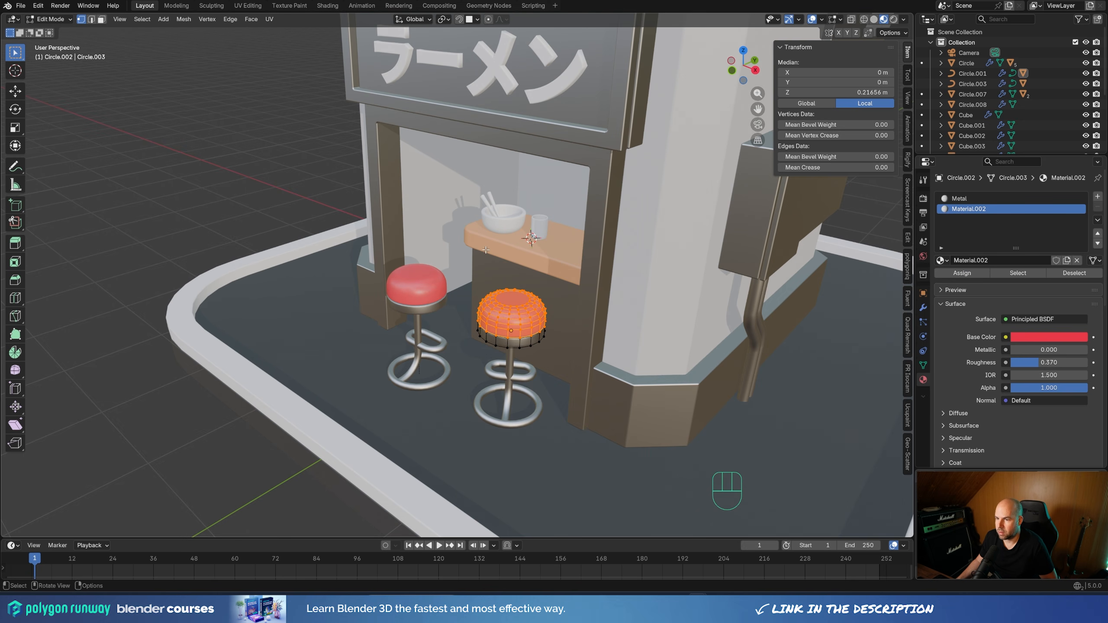
Assign the red Material.002 to the rooftop bowl and to the Japanese lettering on the front sign
{"action": "scroll", "coordinate": [480, 279], "scroll_direction": "down", "scroll_amount": 2}
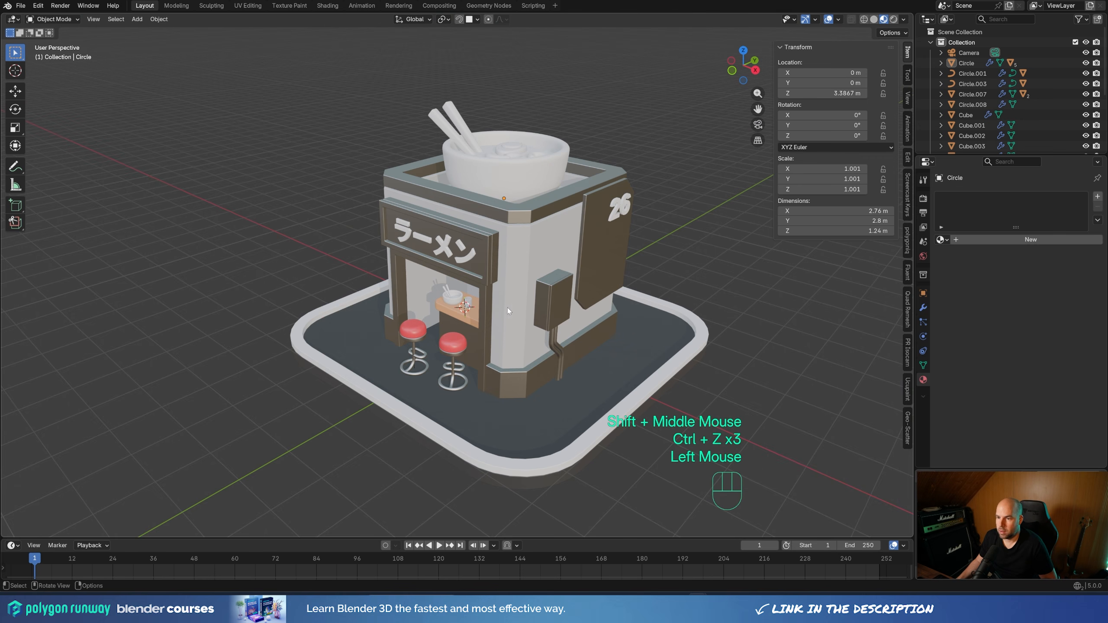
{"action": "left_click", "coordinate": [965, 63]}
{"action": "left_click", "coordinate": [941, 240]}
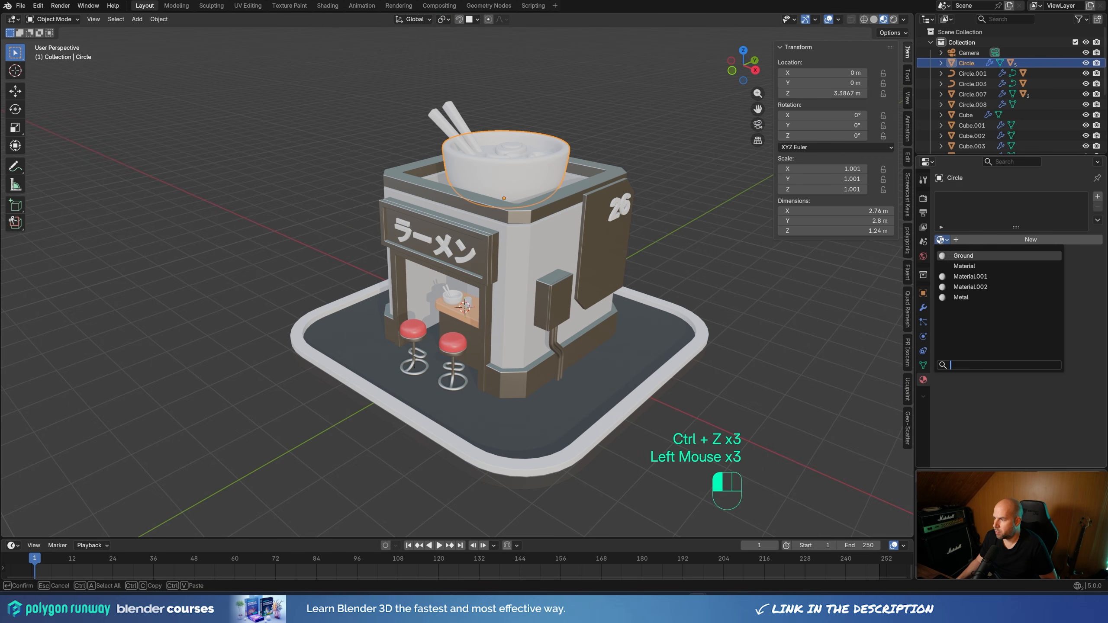
{"action": "left_click", "coordinate": [963, 287]}
{"action": "left_click", "coordinate": [462, 256]}
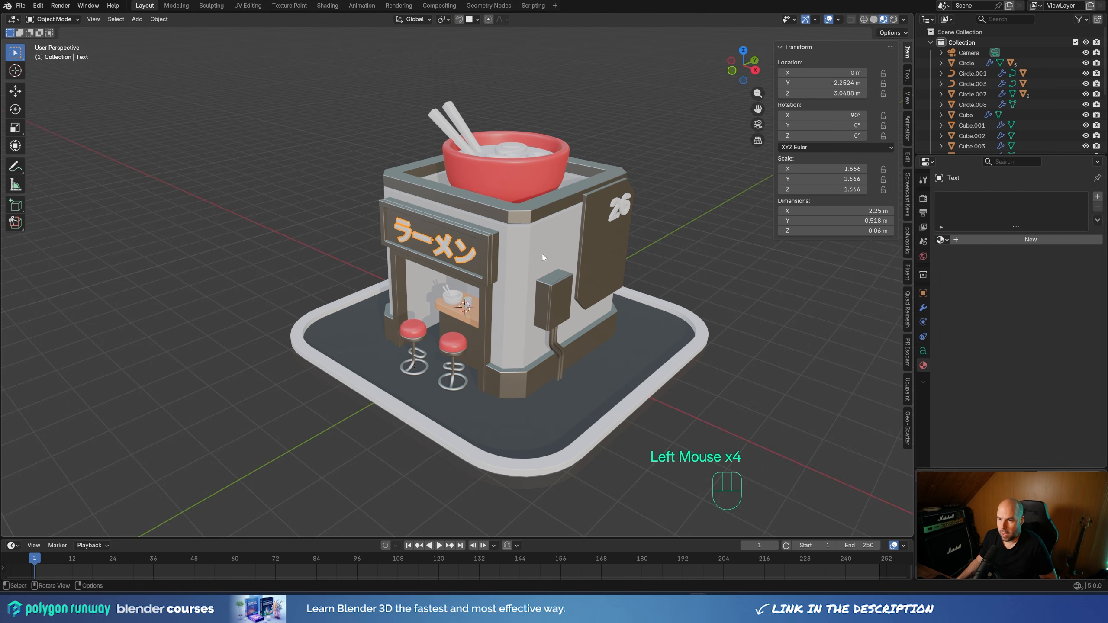
{"action": "left_click", "coordinate": [940, 240]}
{"action": "left_click", "coordinate": [976, 287]}
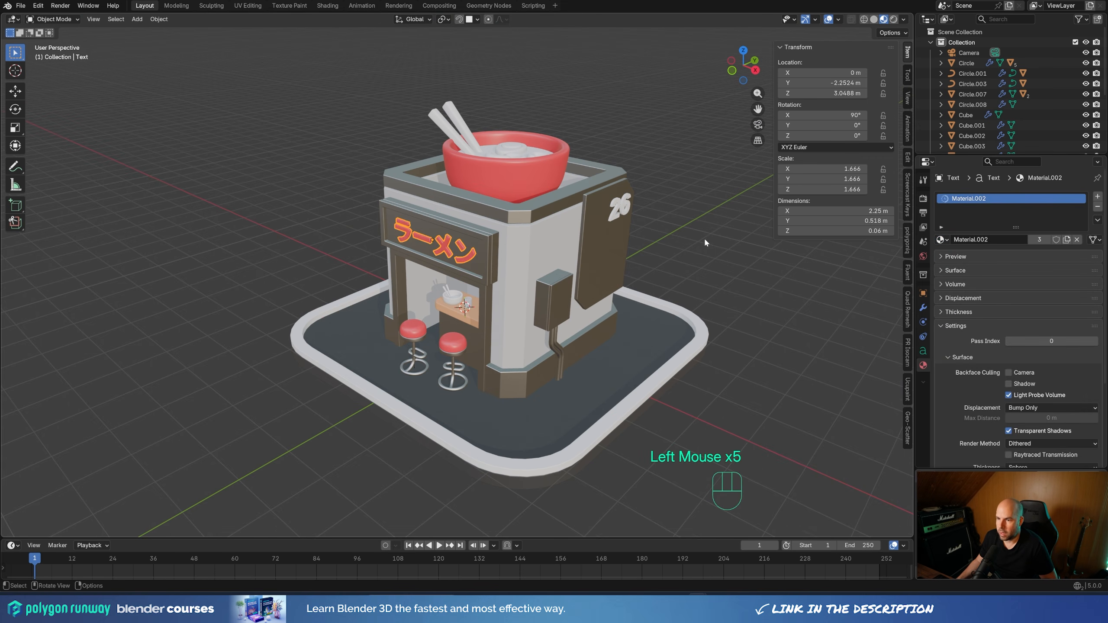
Rotate one of the two rooftop bowl chopsticks slightly to change its angle to the other one
{"action": "middle_click_drag", "start_coordinate": [578, 260], "coordinate": [603, 272]}
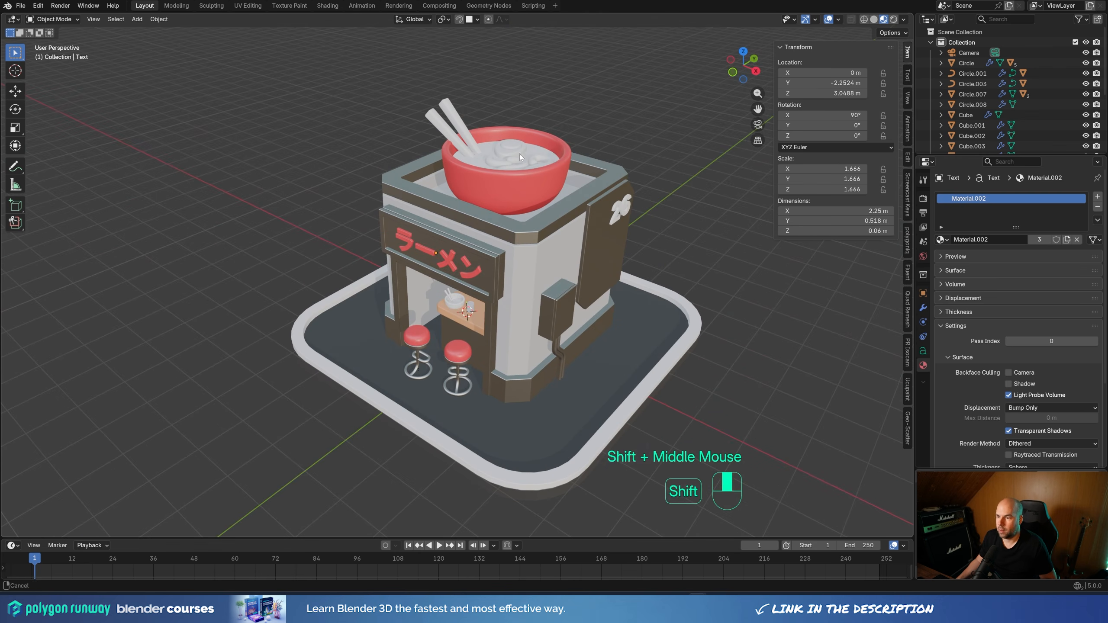
{"action": "middle_click_drag", "start_coordinate": [519, 154], "coordinate": [634, 245], "text": "shift"}
{"action": "scroll", "coordinate": [447, 148], "scroll_direction": "up", "scroll_amount": 1}
{"action": "left_click", "coordinate": [460, 178]}
{"action": "scroll", "coordinate": [634, 246], "scroll_direction": "up", "scroll_amount": 2}
{"action": "key", "text": "r"}
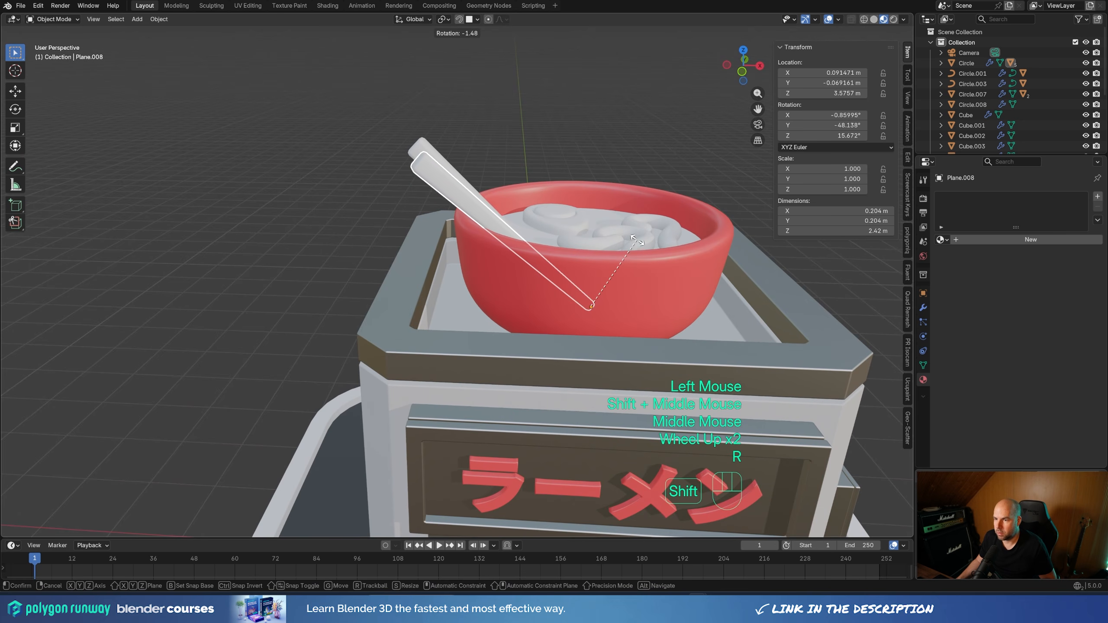
{"action": "left_click", "coordinate": [557, 143], "text": "shift"}
{"action": "left_click", "coordinate": [557, 141]}
Assign the light orange Material.001 to the soup surface inside the rooftop bowl
{"action": "middle_click_drag", "start_coordinate": [557, 141], "coordinate": [525, 211]}
{"action": "scroll", "coordinate": [558, 241], "scroll_direction": "down", "scroll_amount": 2}
{"action": "left_click", "coordinate": [551, 270]}
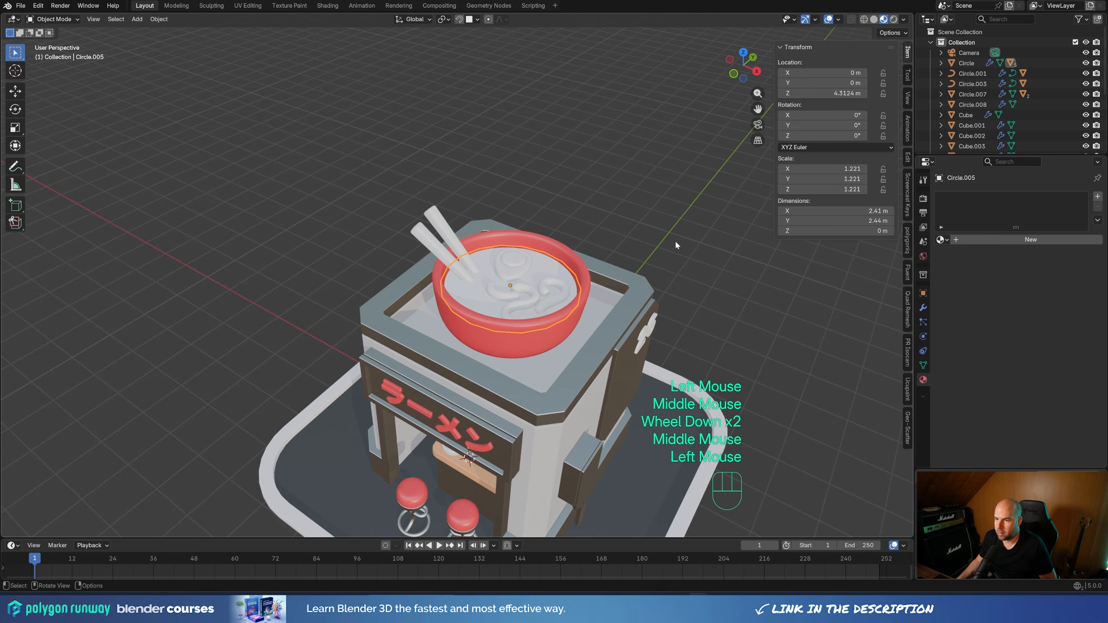
{"action": "middle_click_drag", "start_coordinate": [657, 284], "coordinate": [623, 199], "text": "shift"}
{"action": "left_click", "coordinate": [941, 240]}
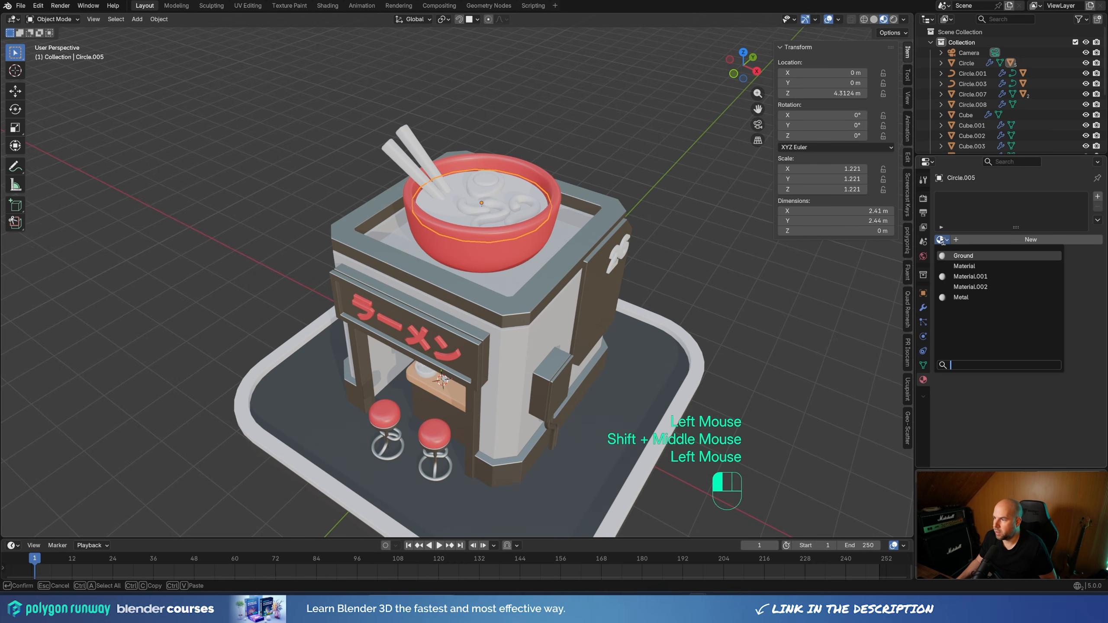
{"action": "left_click", "coordinate": [970, 267]}
{"action": "left_click", "coordinate": [940, 240]}
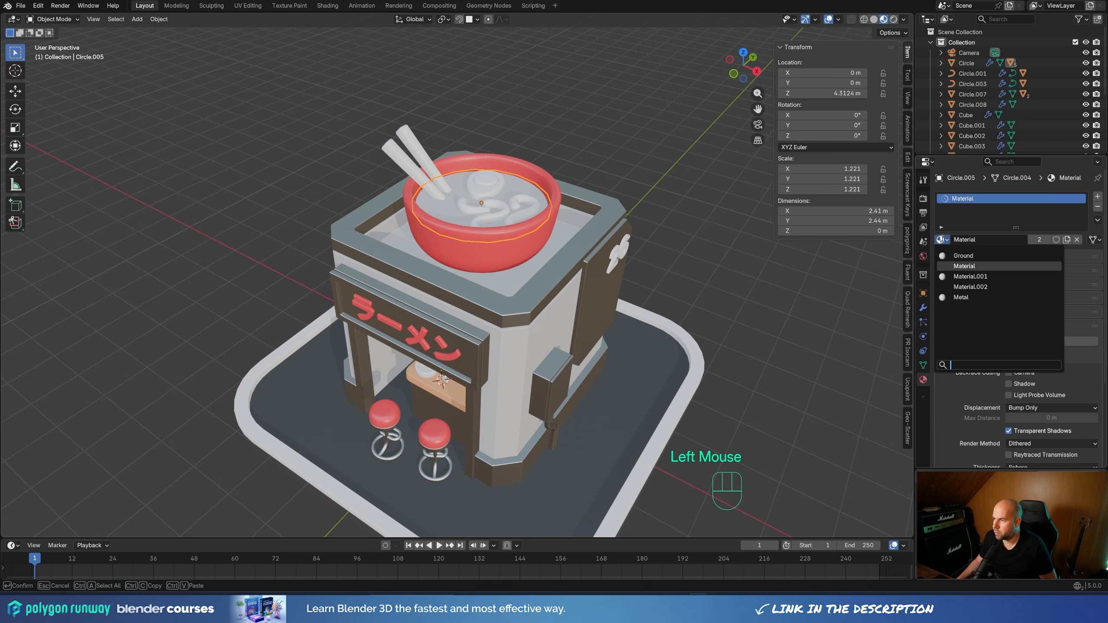
{"action": "left_click", "coordinate": [964, 278]}
Create a new material for the noodles in the rooftop bowl and set its base color to light orange, E7AE6E
{"action": "middle_click_drag", "start_coordinate": [610, 126], "coordinate": [576, 209]}
{"action": "left_click", "coordinate": [537, 209]}
{"action": "scroll", "coordinate": [621, 252], "scroll_direction": "up", "scroll_amount": 3}
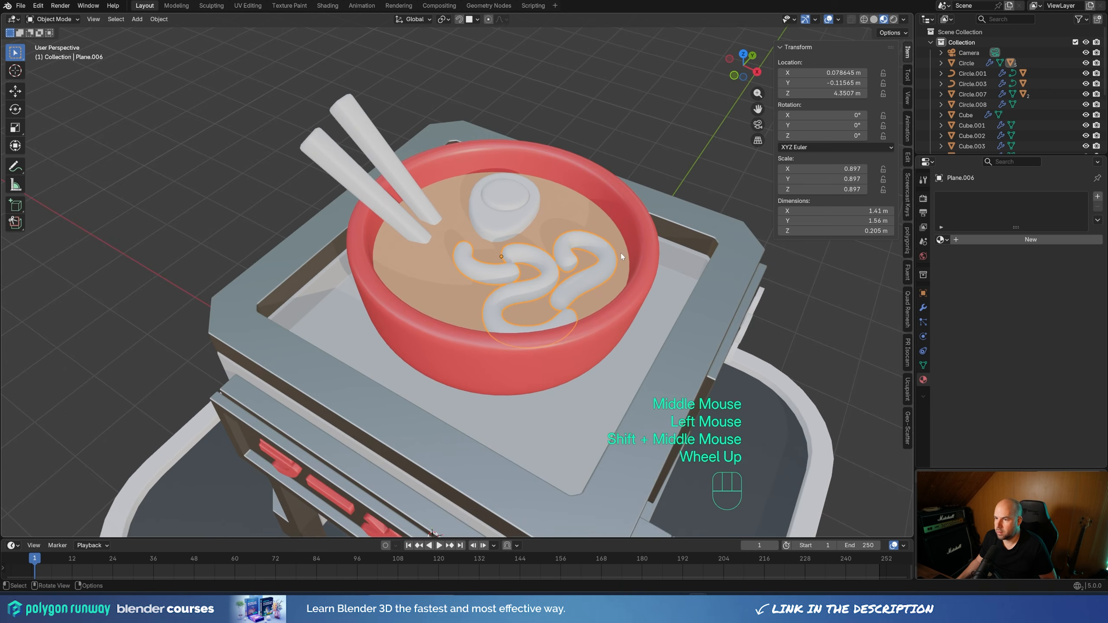
{"action": "left_click", "coordinate": [963, 241]}
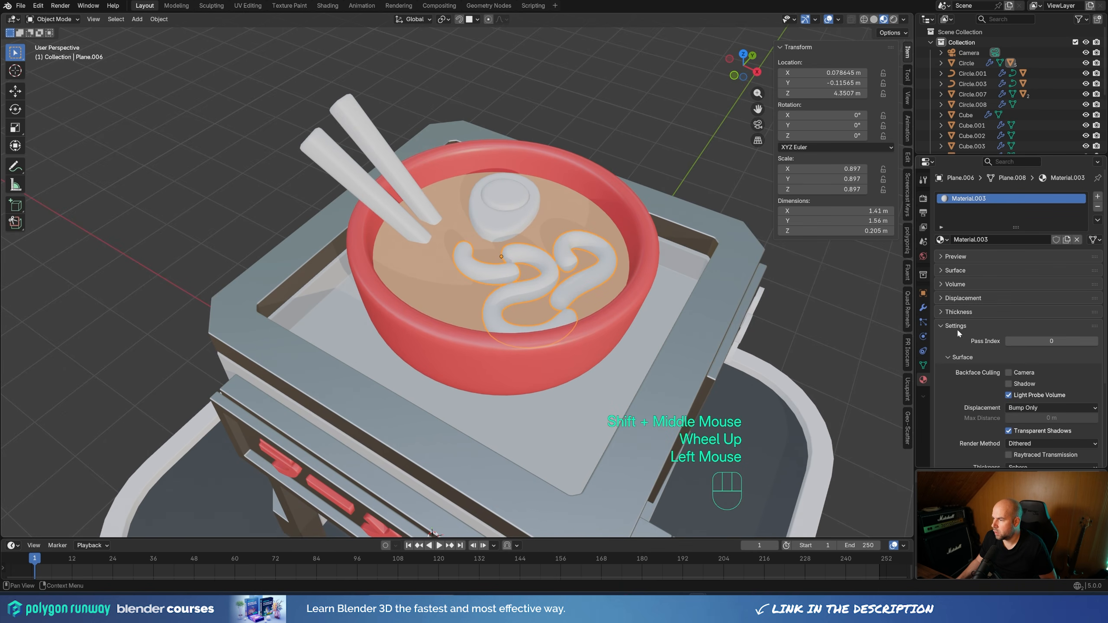
{"action": "left_click", "coordinate": [941, 326]}
{"action": "left_click", "coordinate": [942, 270]}
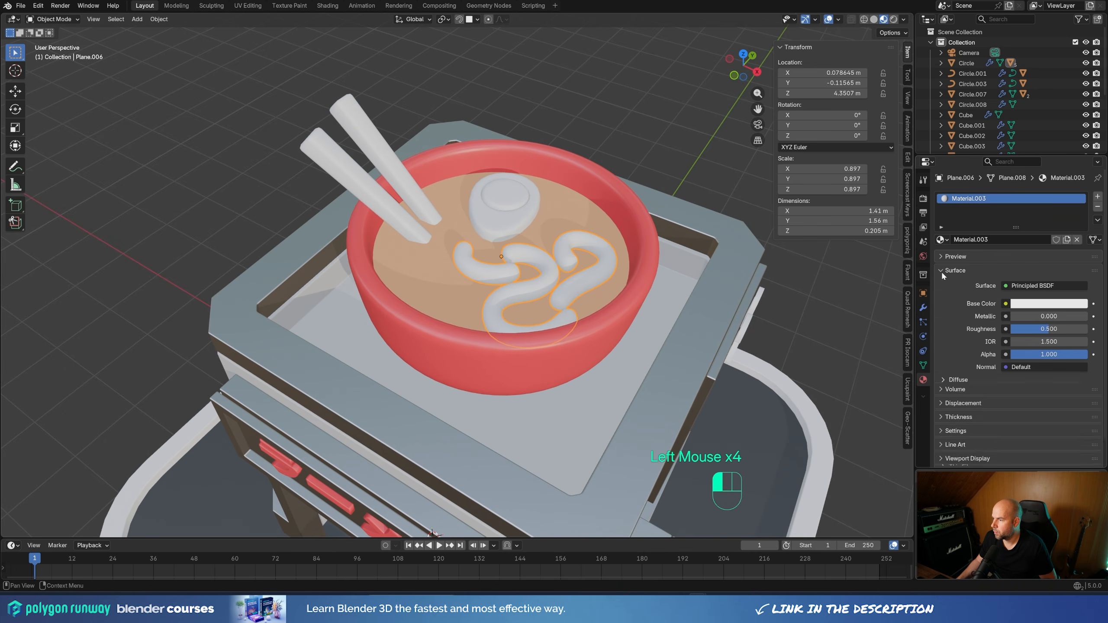
{"action": "left_click", "coordinate": [1047, 303]}
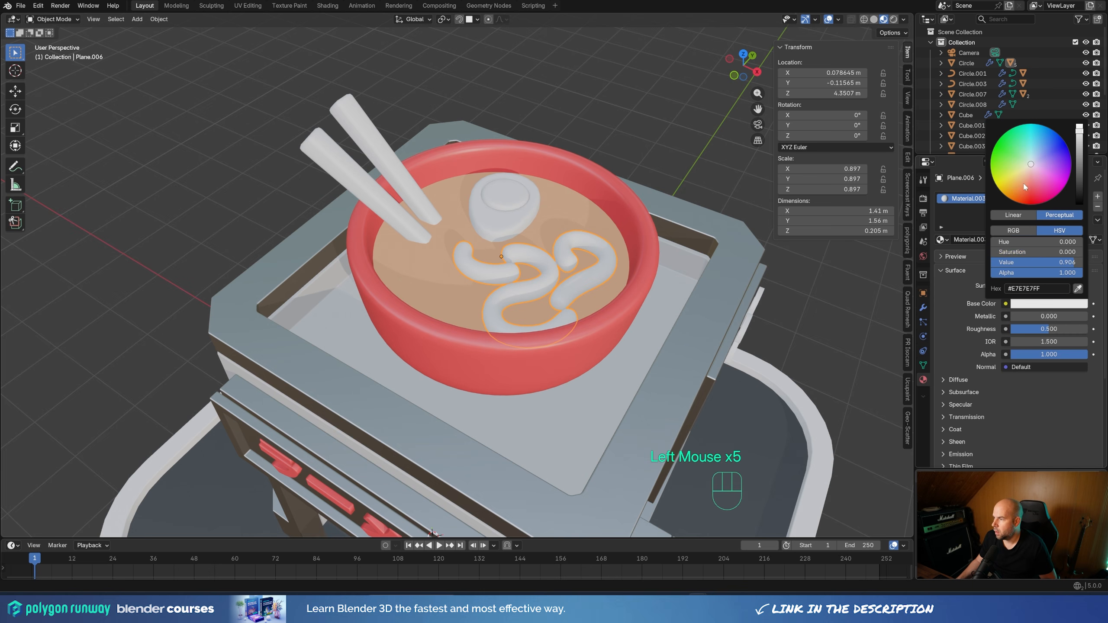
{"action": "left_click_drag", "start_coordinate": [1025, 177], "coordinate": [1020, 183]}
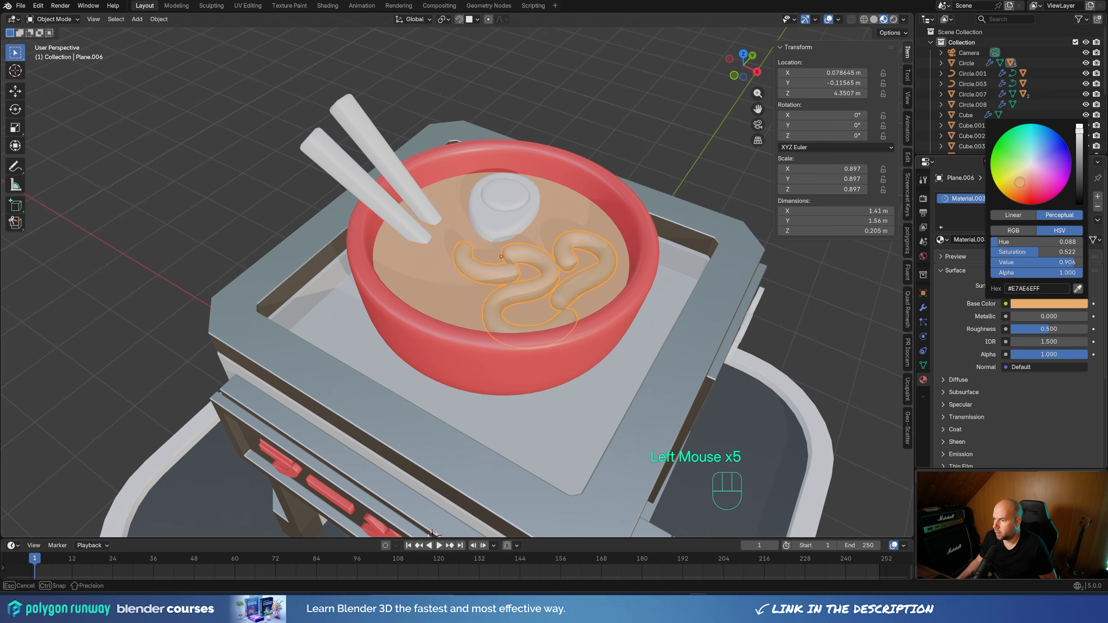
Lower the noodle material's roughness to 0.169 and lighten its base color to a pale beige, about E7BF91
{"action": "mouse_move", "coordinate": [1055, 329]}
{"action": "left_mouse_down"}
{"action": "mouse_move", "coordinate": [1027, 328]}
{"action": "mouse_move", "coordinate": [1038, 329]}
{"action": "left_mouse_up"}
{"action": "left_click", "coordinate": [1076, 308]}
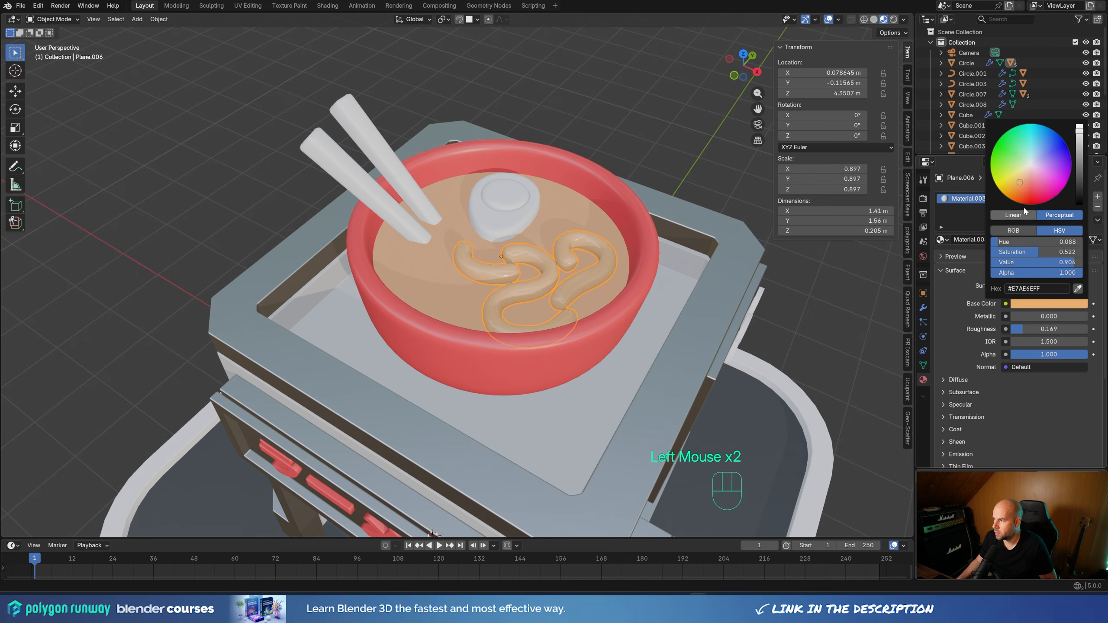
{"action": "left_click_drag", "start_coordinate": [1020, 183], "coordinate": [1023, 177]}
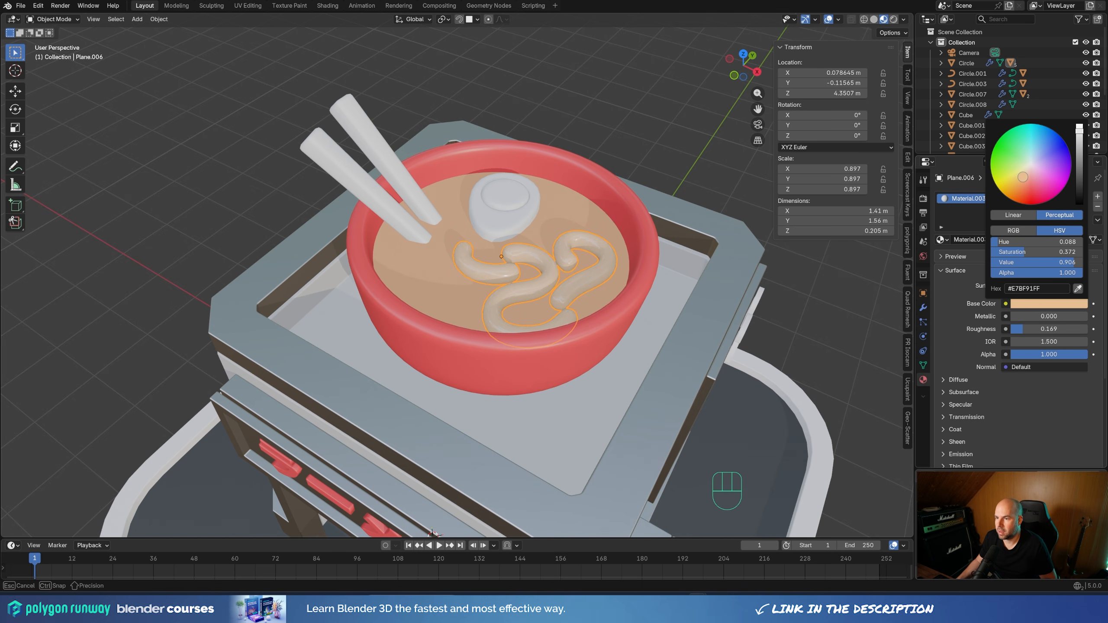
Duplicate the soup surface's material as its own copy, independent of the countertop's material
{"action": "left_click", "coordinate": [545, 215]}
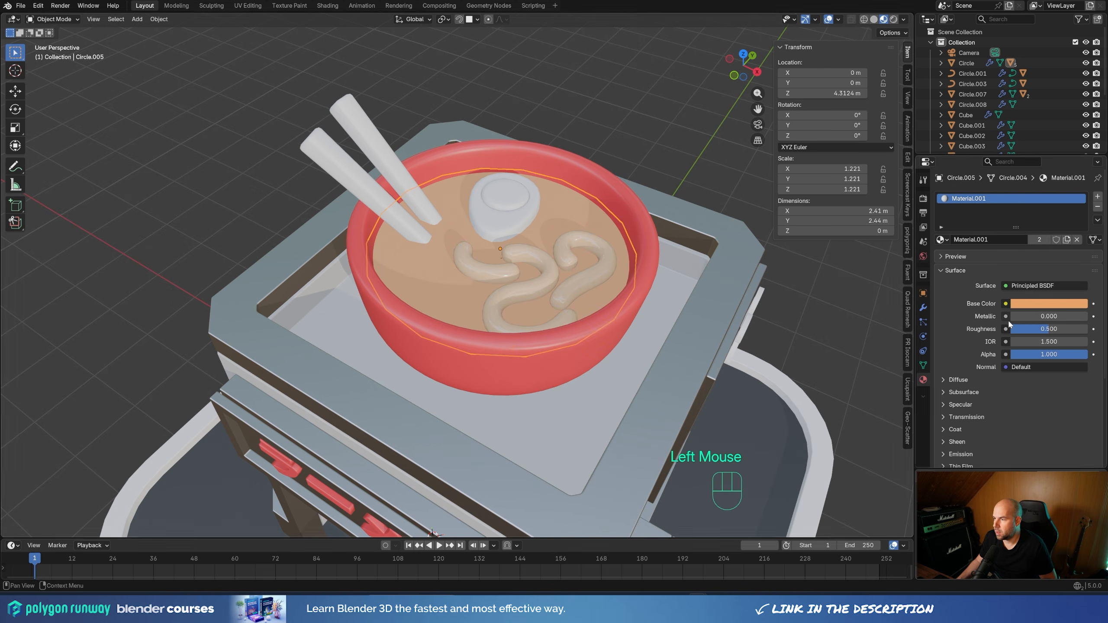
{"action": "scroll", "coordinate": [461, 244], "scroll_direction": "up", "scroll_amount": 1}
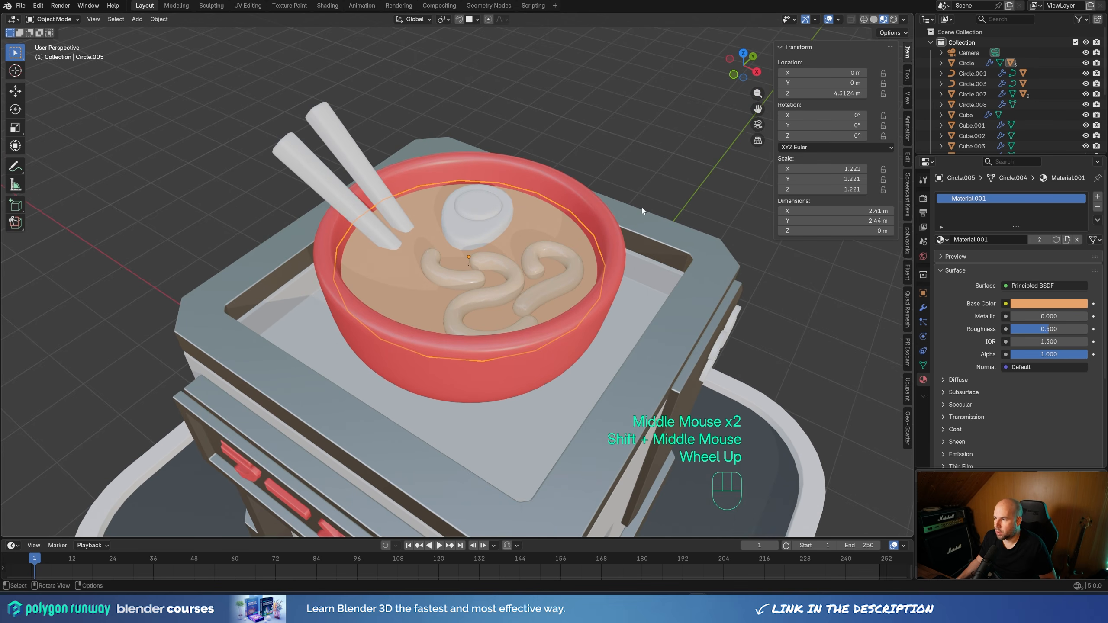
{"action": "left_click", "coordinate": [1065, 240]}
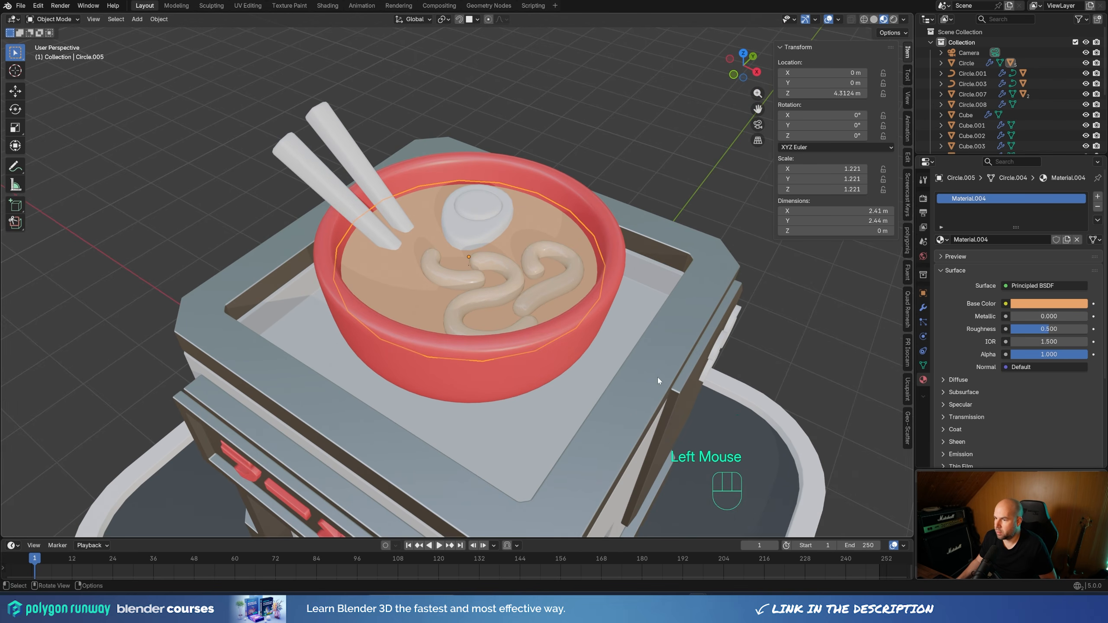
{"action": "middle_click_drag", "start_coordinate": [657, 378], "coordinate": [669, 332], "text": "shift"}
{"action": "middle_click_drag", "start_coordinate": [670, 331], "coordinate": [694, 296]}
{"action": "scroll", "coordinate": [504, 464], "scroll_direction": "down", "scroll_amount": 3}
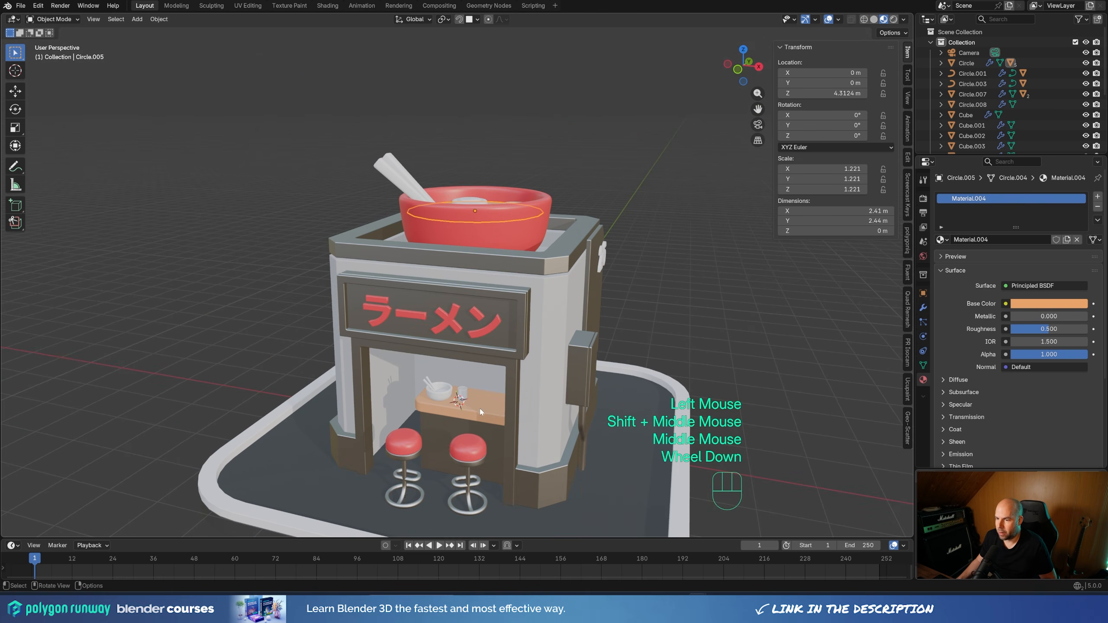
{"action": "middle_click_drag", "start_coordinate": [480, 412], "coordinate": [607, 304]}
{"action": "scroll", "coordinate": [644, 253], "scroll_direction": "up", "scroll_amount": 4}
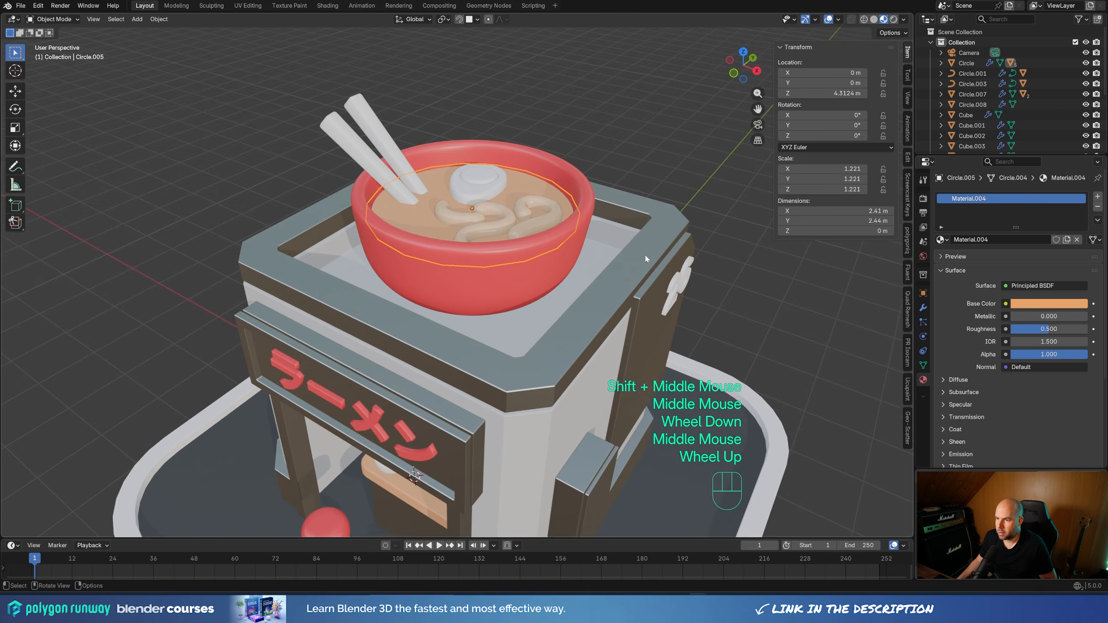
Change the base color of the rooftop bowl's soup material to a deeper, more saturated orange
{"action": "left_click", "coordinate": [1056, 307]}
{"action": "left_click_drag", "start_coordinate": [1020, 186], "coordinate": [1015, 196]}
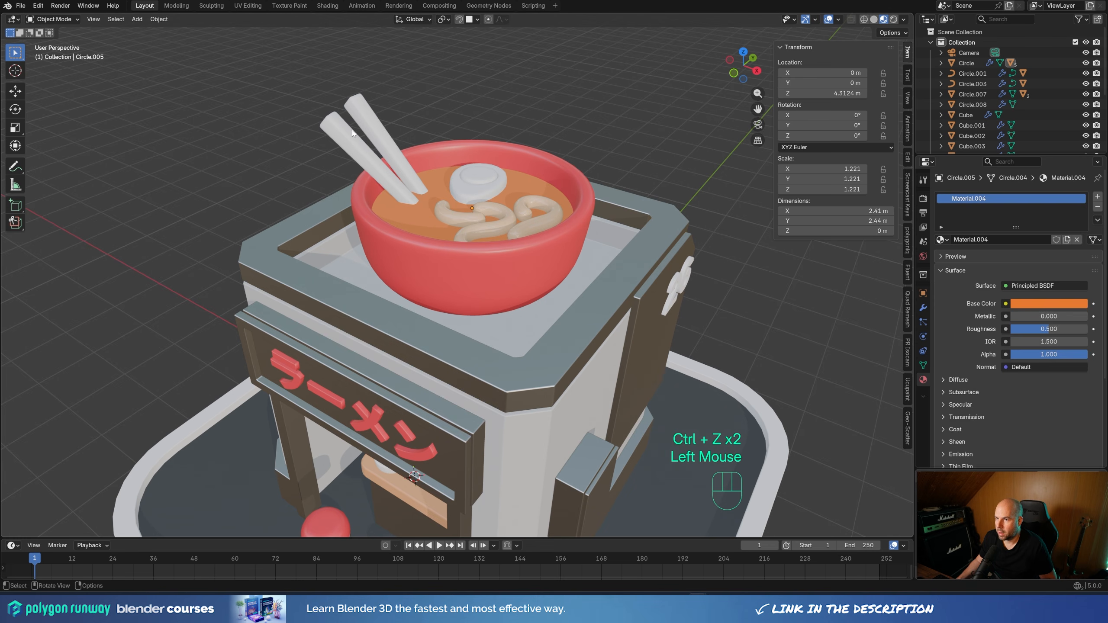
Try Material.004 and Material.003 on the rooftop bowl's chopsticks, and settle on the light orange Material.001
{"action": "left_click", "coordinate": [388, 144]}
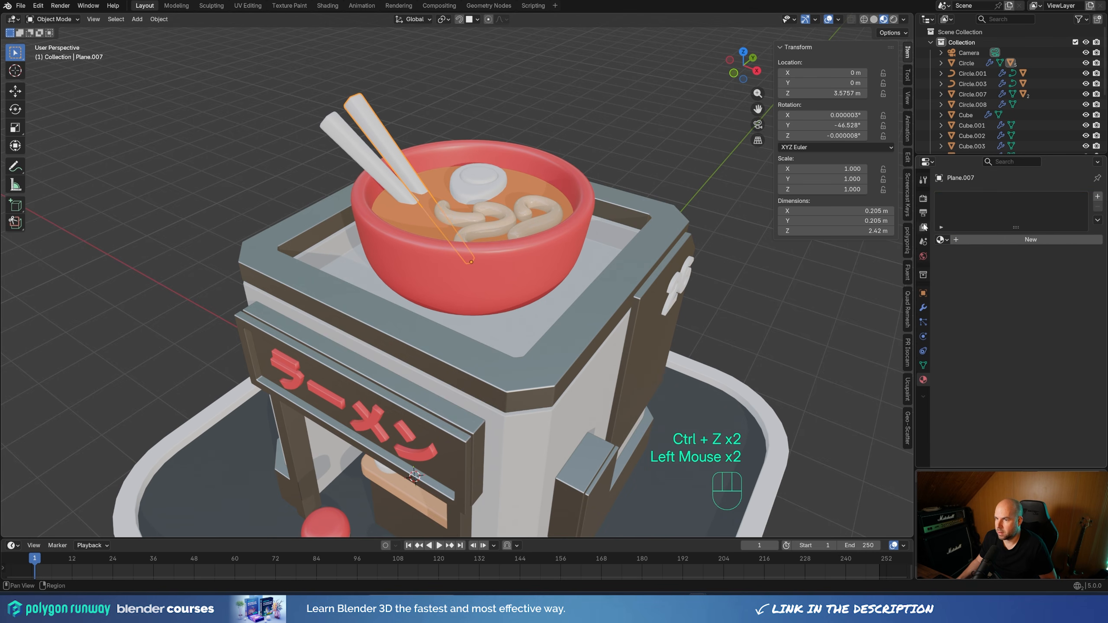
{"action": "left_click", "coordinate": [940, 240]}
{"action": "left_click", "coordinate": [977, 308]}
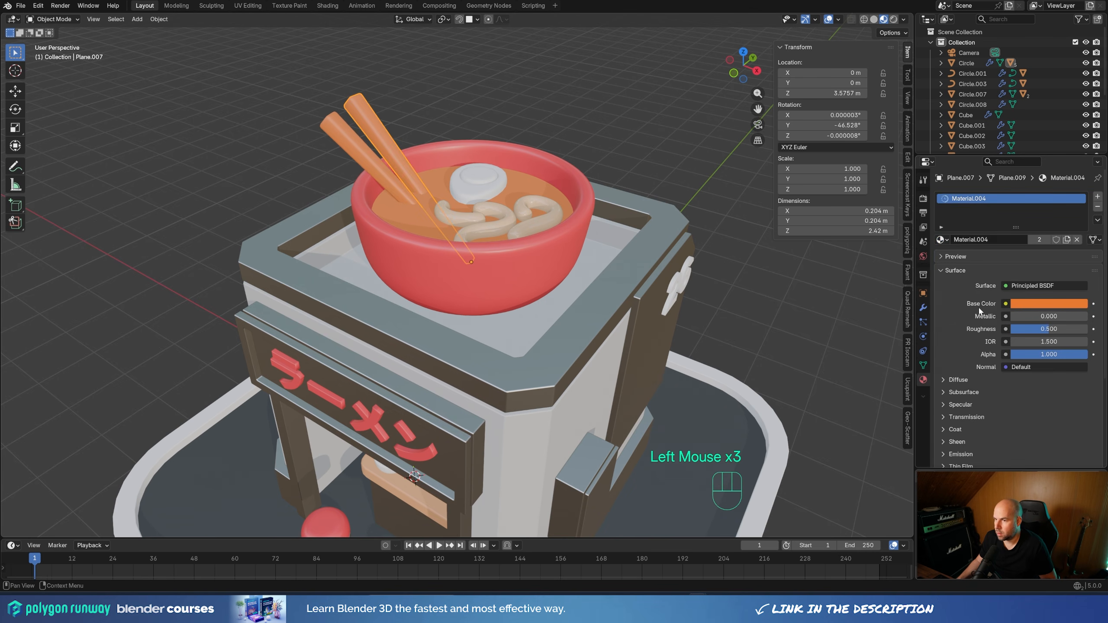
{"action": "left_click", "coordinate": [941, 240]}
{"action": "left_click", "coordinate": [977, 296]}
{"action": "left_click", "coordinate": [518, 266]}
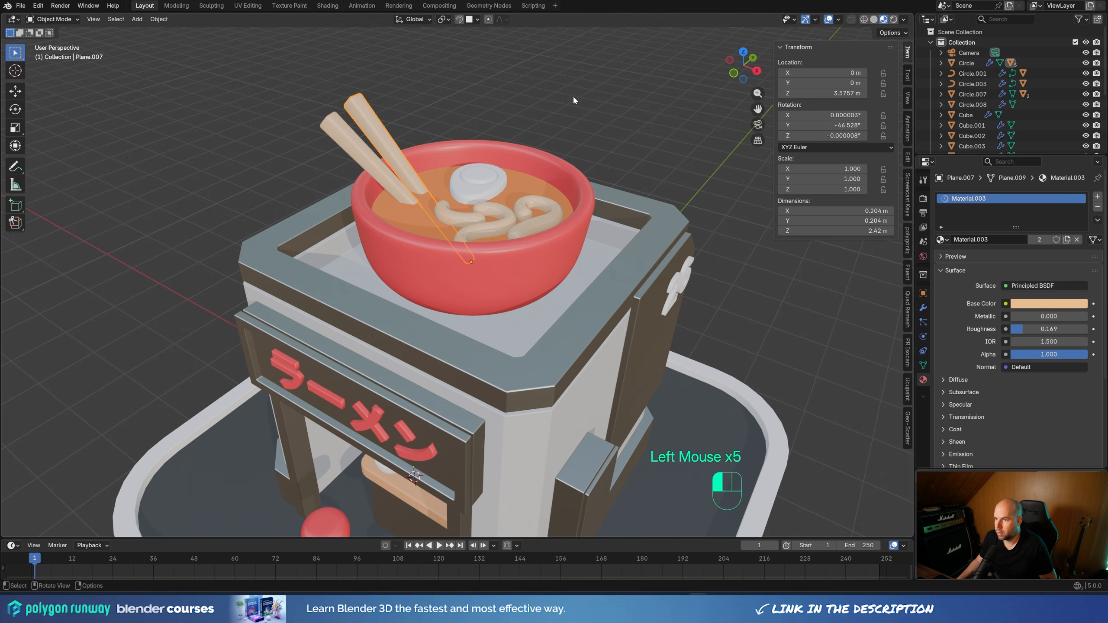
{"action": "left_click", "coordinate": [941, 240]}
{"action": "left_click", "coordinate": [977, 275]}
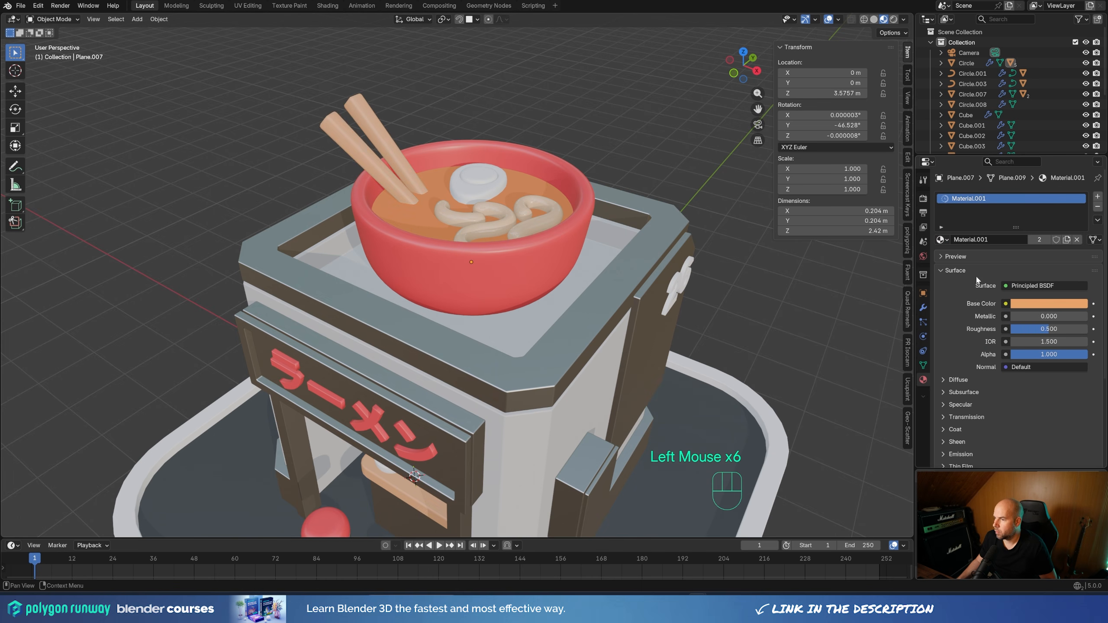
Assign the light orange Material.001 to the small chopsticks in the countertop bowl
{"action": "scroll", "coordinate": [503, 133], "scroll_direction": "down", "scroll_amount": 2}
{"action": "left_click", "coordinate": [455, 371]}
{"action": "middle_click_drag", "start_coordinate": [489, 384], "coordinate": [499, 329], "text": "shift"}
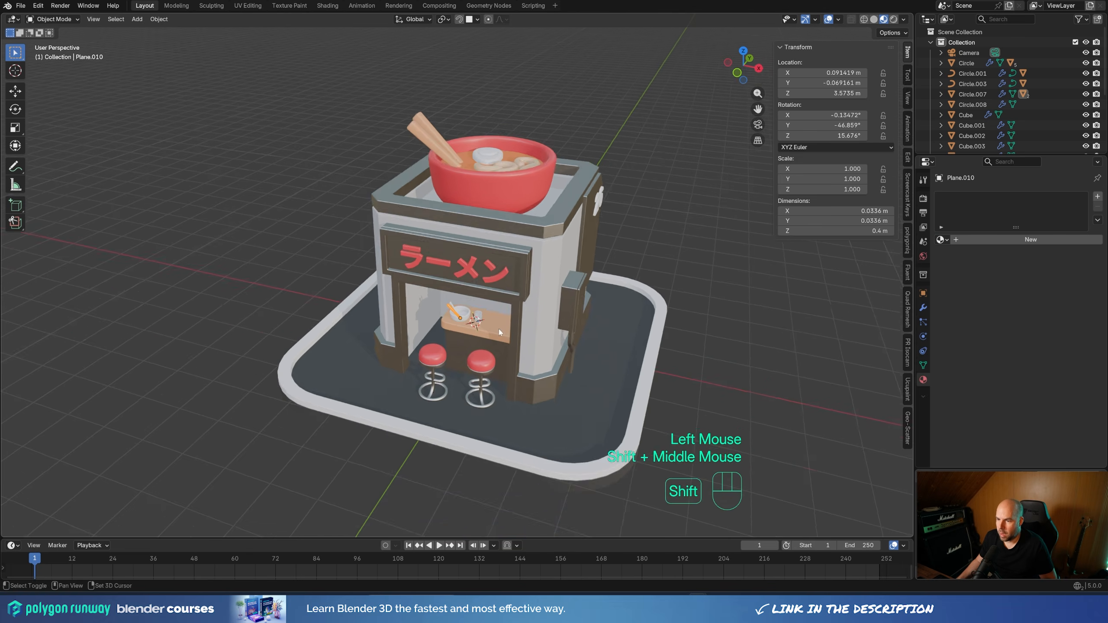
{"action": "scroll", "coordinate": [537, 335], "scroll_direction": "up", "scroll_amount": 2}
{"action": "left_click", "coordinate": [942, 240]}
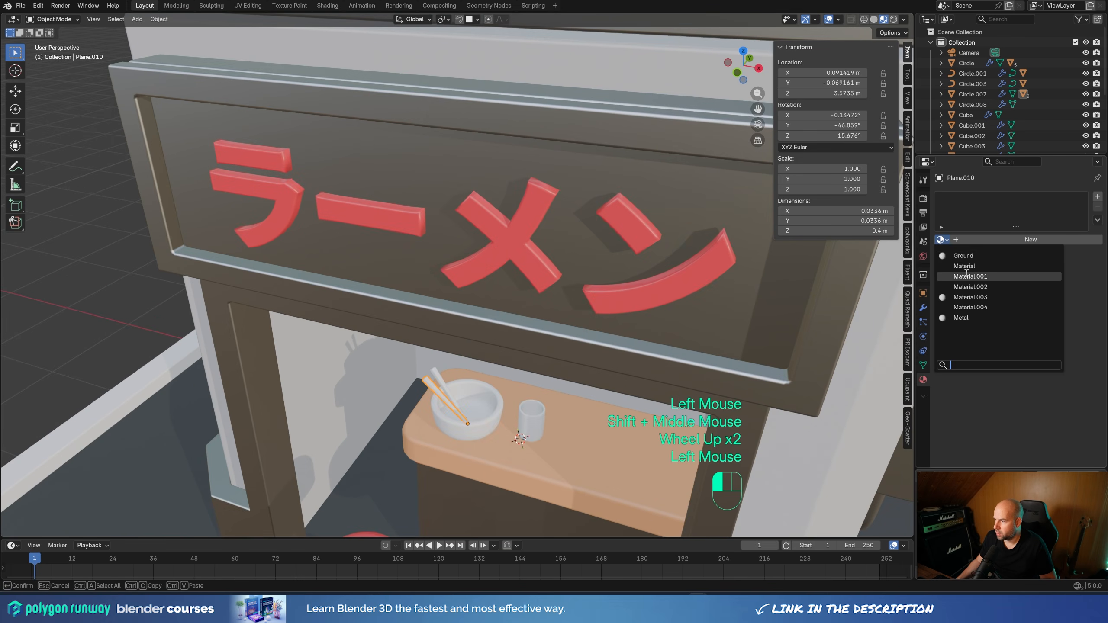
{"action": "left_click", "coordinate": [975, 285]}
{"action": "left_click", "coordinate": [976, 274]}
Create a new material for the countertop bowl, keep it white, and lower its roughness to about 0.087
{"action": "middle_click_drag", "start_coordinate": [551, 466], "coordinate": [517, 341], "text": "shift"}
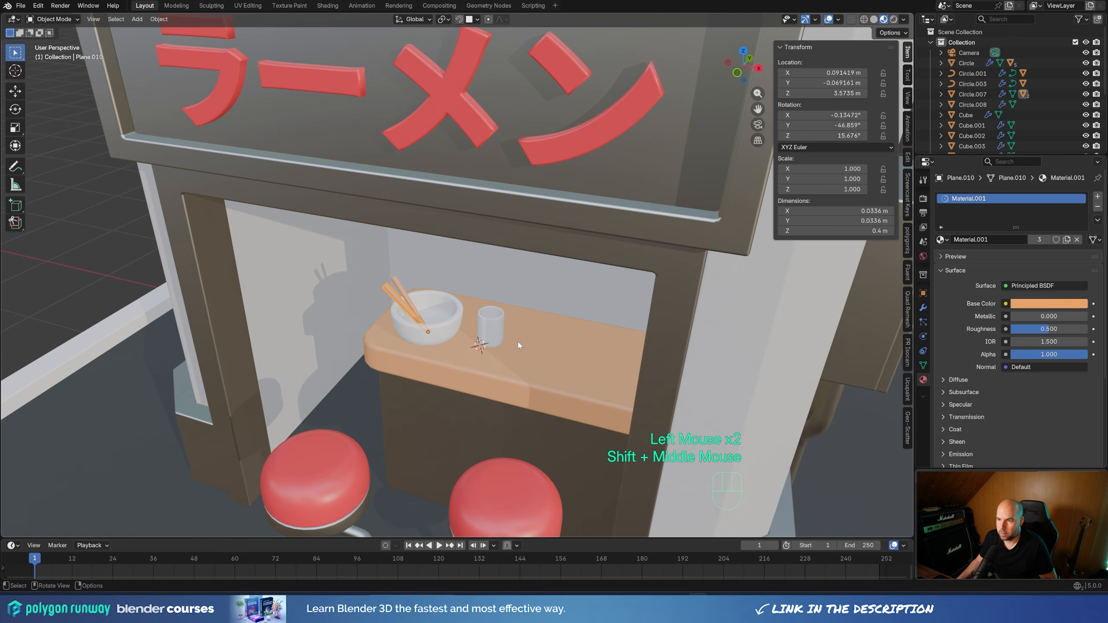
{"action": "left_click", "coordinate": [444, 325]}
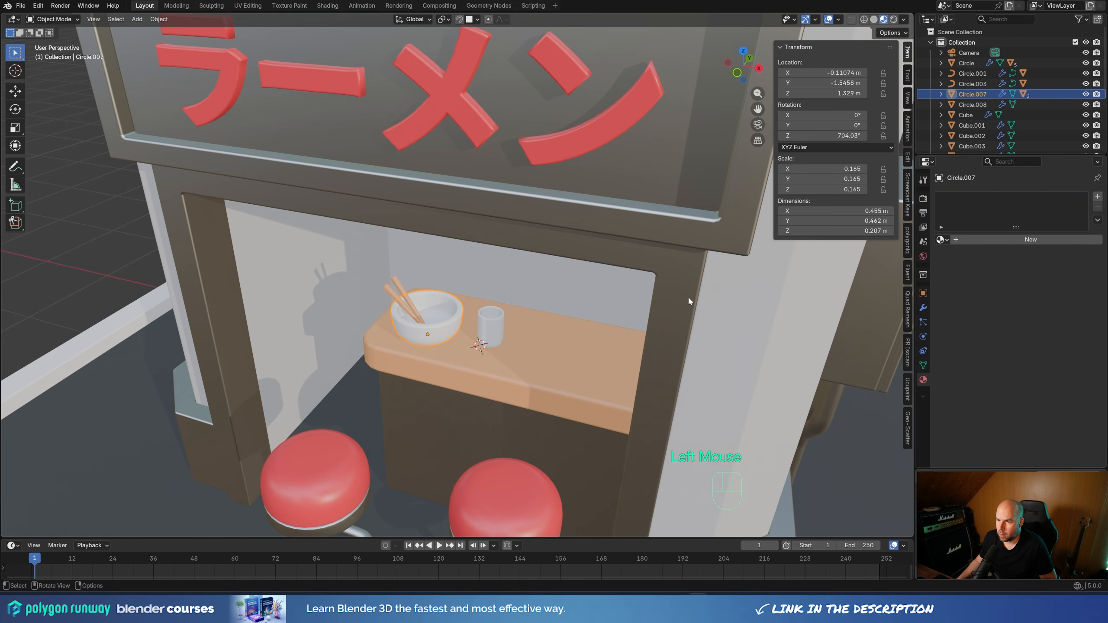
{"action": "left_click", "coordinate": [1031, 239]}
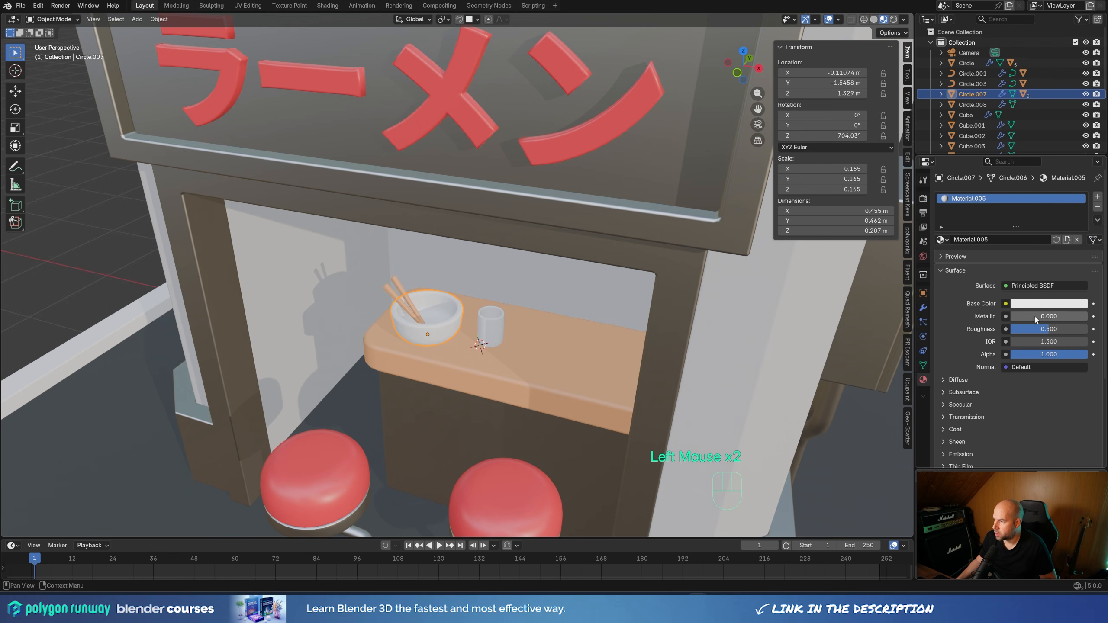
{"action": "left_click_drag", "start_coordinate": [1026, 329], "coordinate": [1012, 330]}
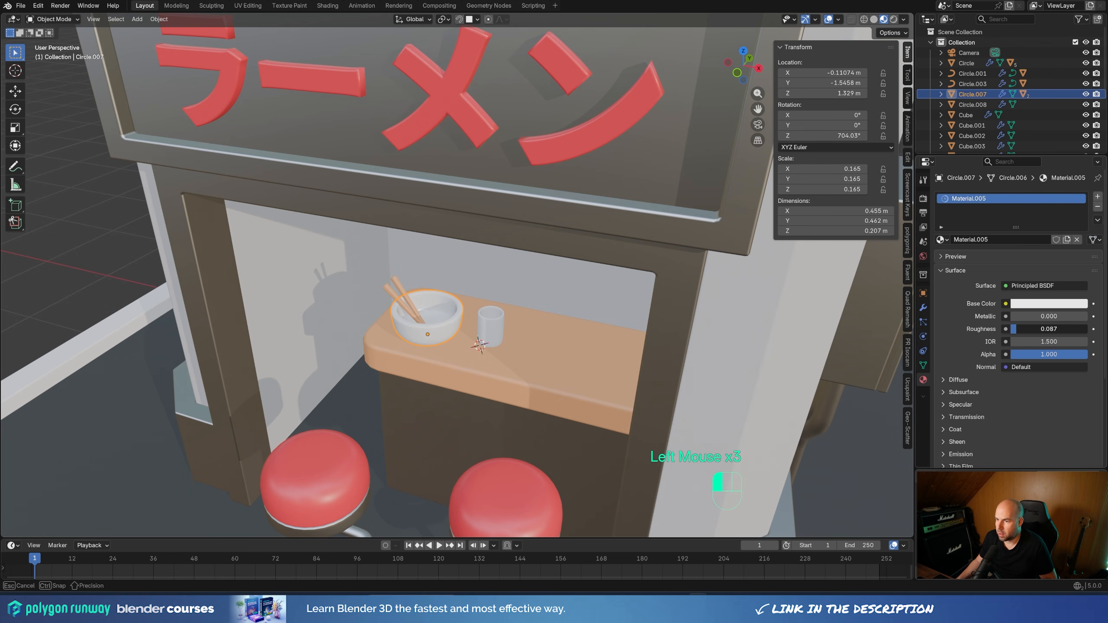
{"action": "left_click", "coordinate": [613, 263]}
Create a new material for the egg in the rooftop bowl with a cream base color, E7D5BC, and roughness 0.046
{"action": "scroll", "coordinate": [648, 256], "scroll_direction": "down", "scroll_amount": 2}
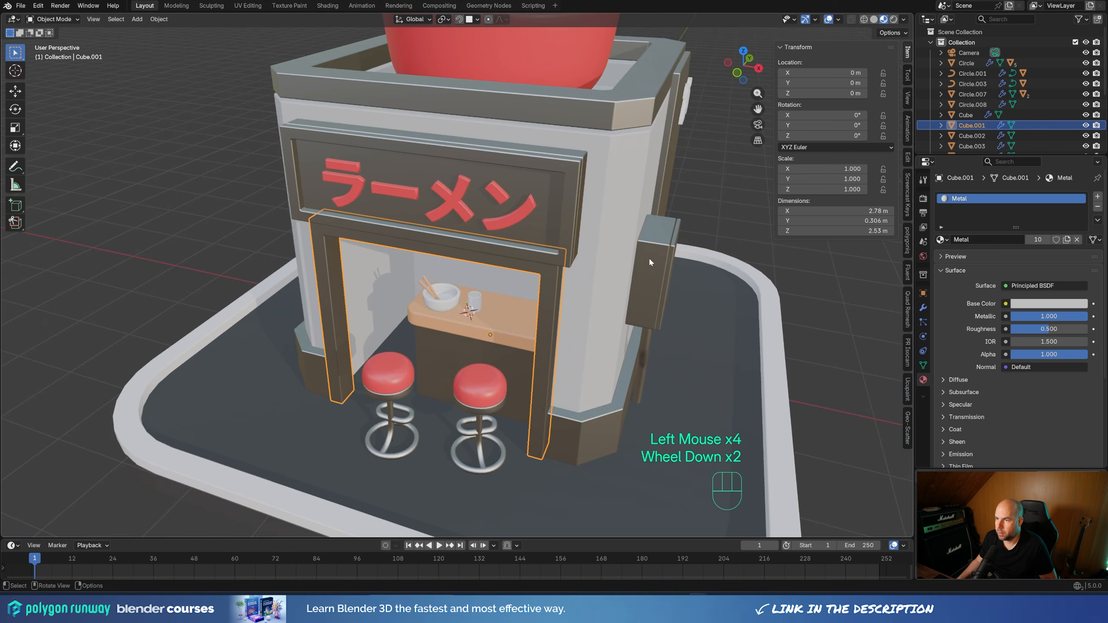
{"action": "middle_click_drag", "start_coordinate": [648, 257], "coordinate": [615, 287]}
{"action": "scroll", "coordinate": [615, 287], "scroll_direction": "down", "scroll_amount": 1}
{"action": "middle_click_drag", "start_coordinate": [620, 239], "coordinate": [537, 216], "text": "shift"}
{"action": "left_click", "coordinate": [511, 176]}
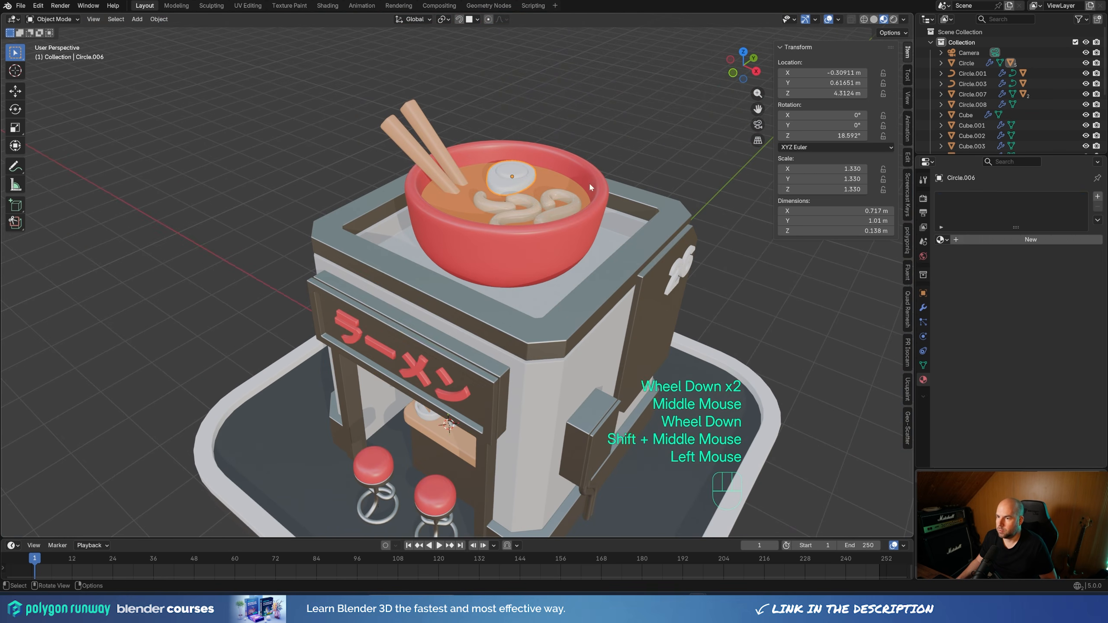
{"action": "left_click", "coordinate": [967, 239]}
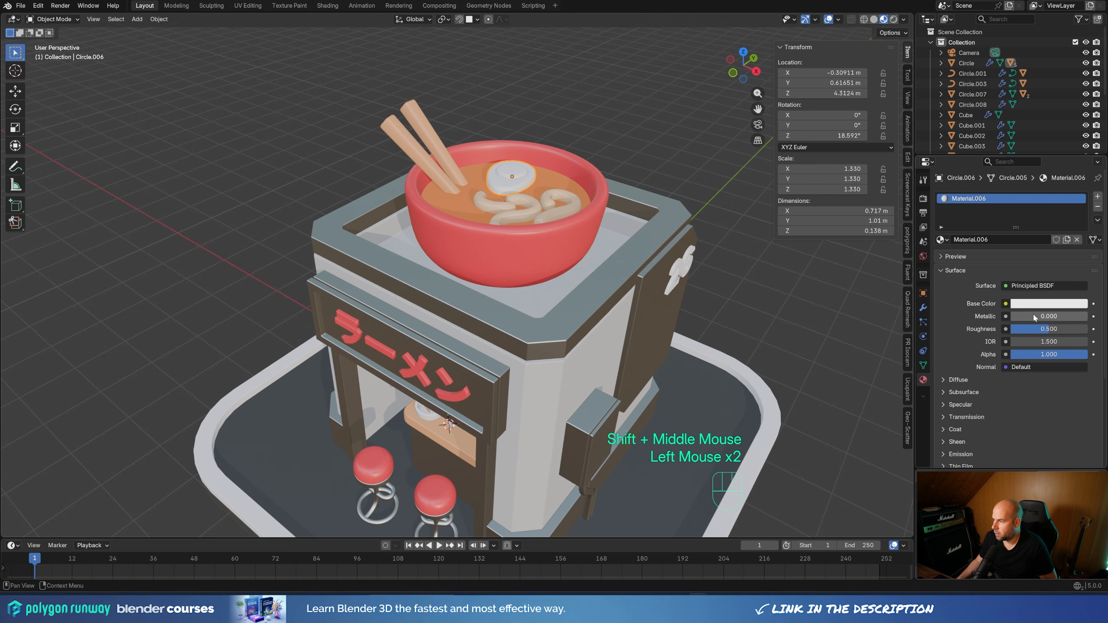
{"action": "left_click", "coordinate": [1025, 304]}
{"action": "left_click_drag", "start_coordinate": [1030, 169], "coordinate": [1026, 170]}
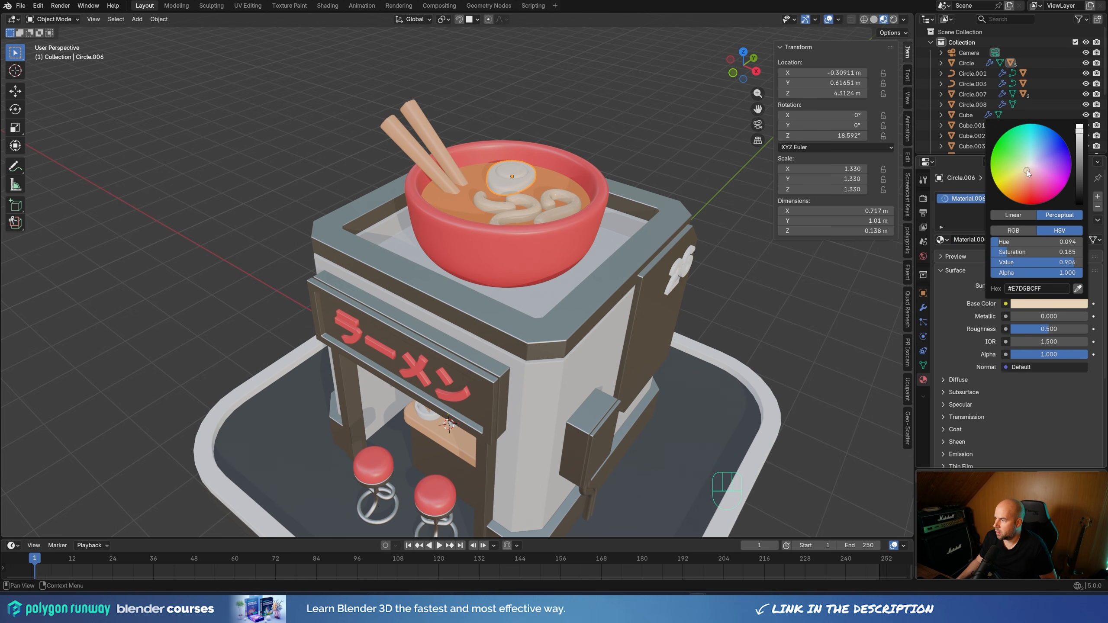
{"action": "left_click_drag", "start_coordinate": [1055, 328], "coordinate": [1016, 329]}
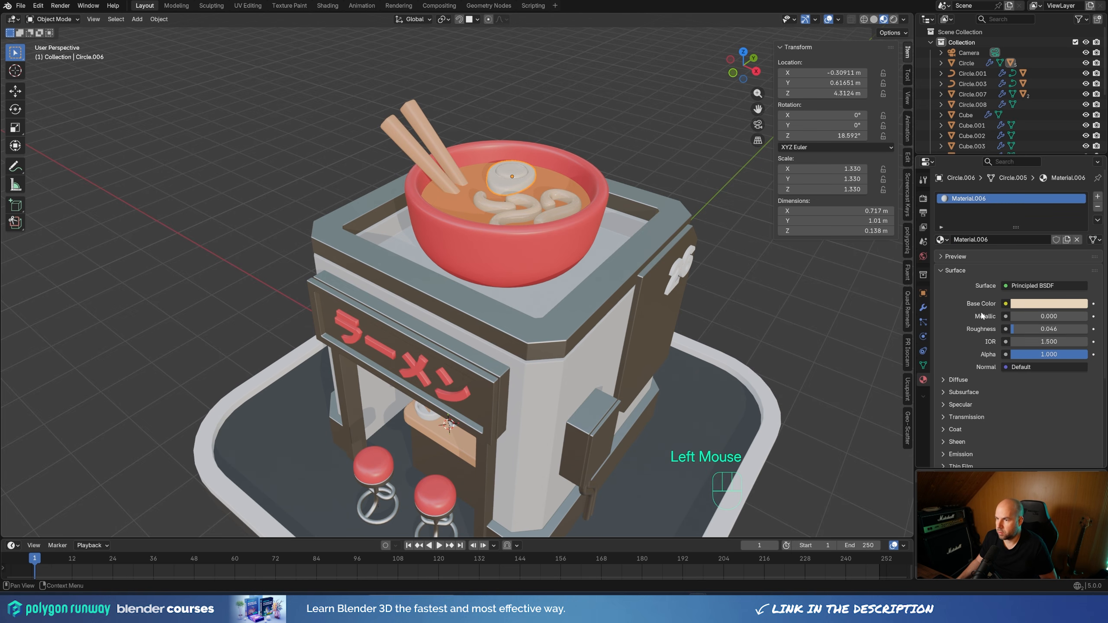
Add a second material slot to the egg, holding a separate copy of Material.006 with its base color set to orange, E78214
{"action": "middle_click_drag", "start_coordinate": [502, 234], "coordinate": [507, 270], "text": "shift"}
{"action": "scroll", "coordinate": [530, 239], "scroll_direction": "up", "scroll_amount": 3}
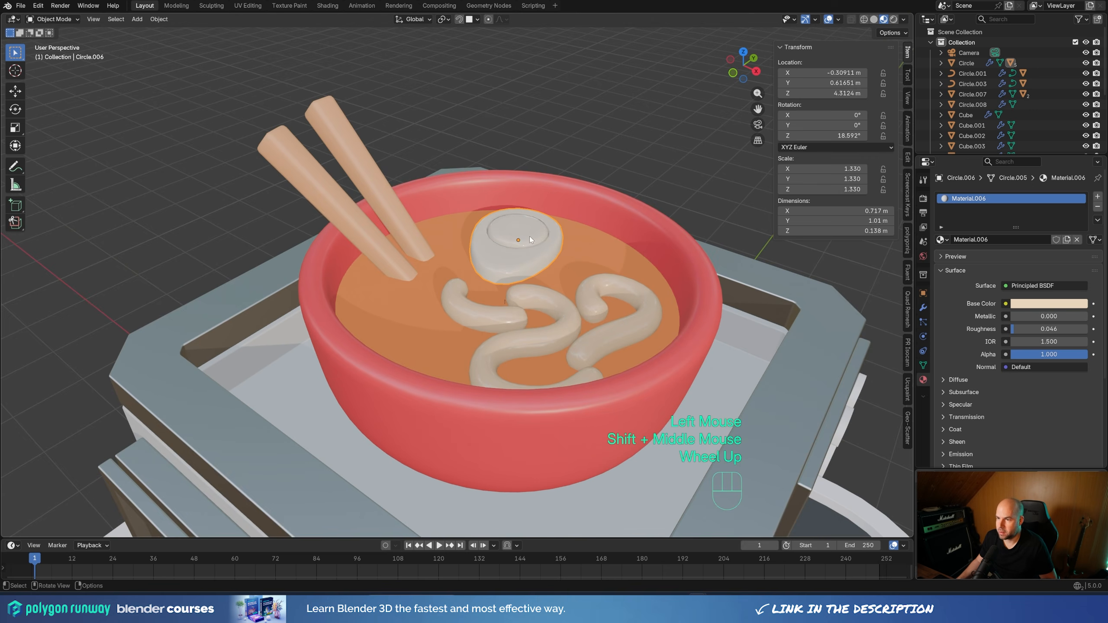
{"action": "left_click", "coordinate": [1097, 196]}
{"action": "left_click", "coordinate": [940, 260]}
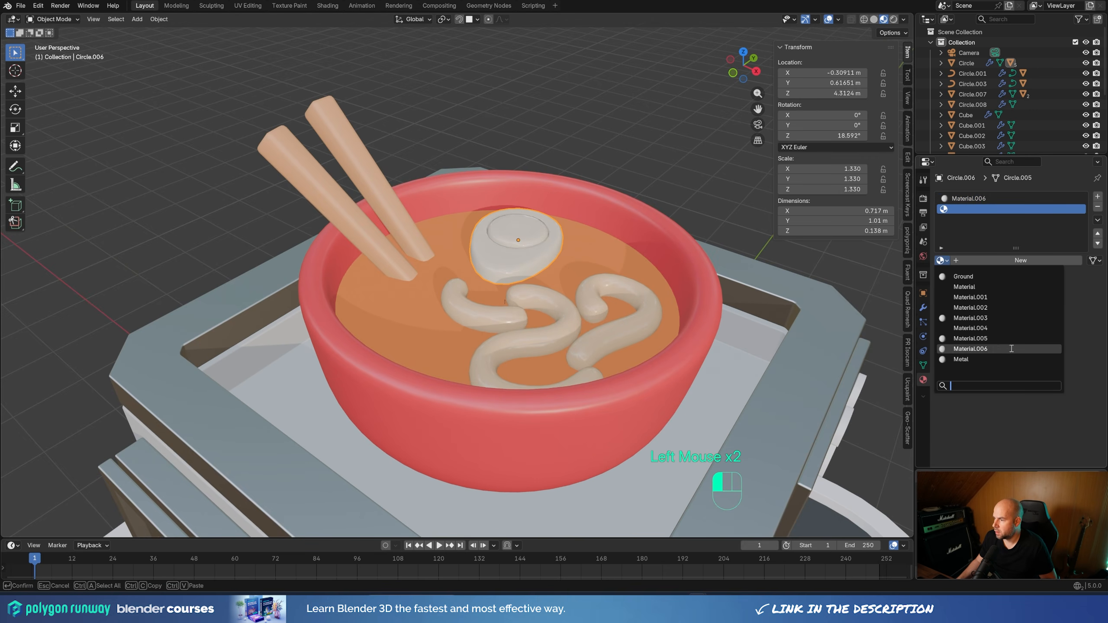
{"action": "left_click", "coordinate": [987, 348]}
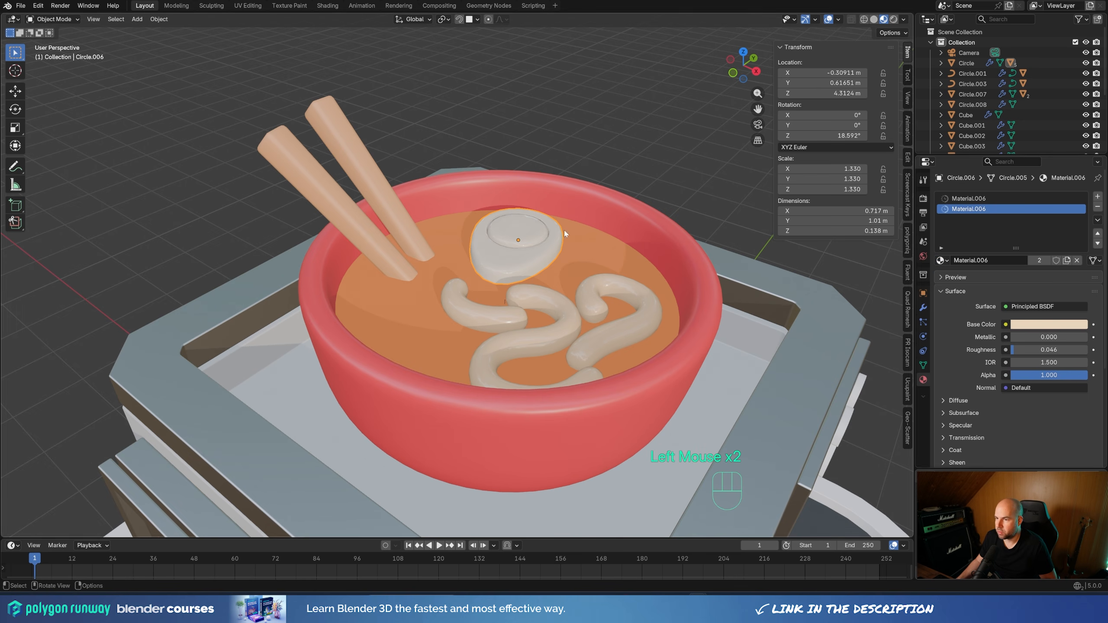
{"action": "left_click", "coordinate": [1045, 324]}
{"action": "left_click_drag", "start_coordinate": [1030, 195], "coordinate": [1017, 211]}
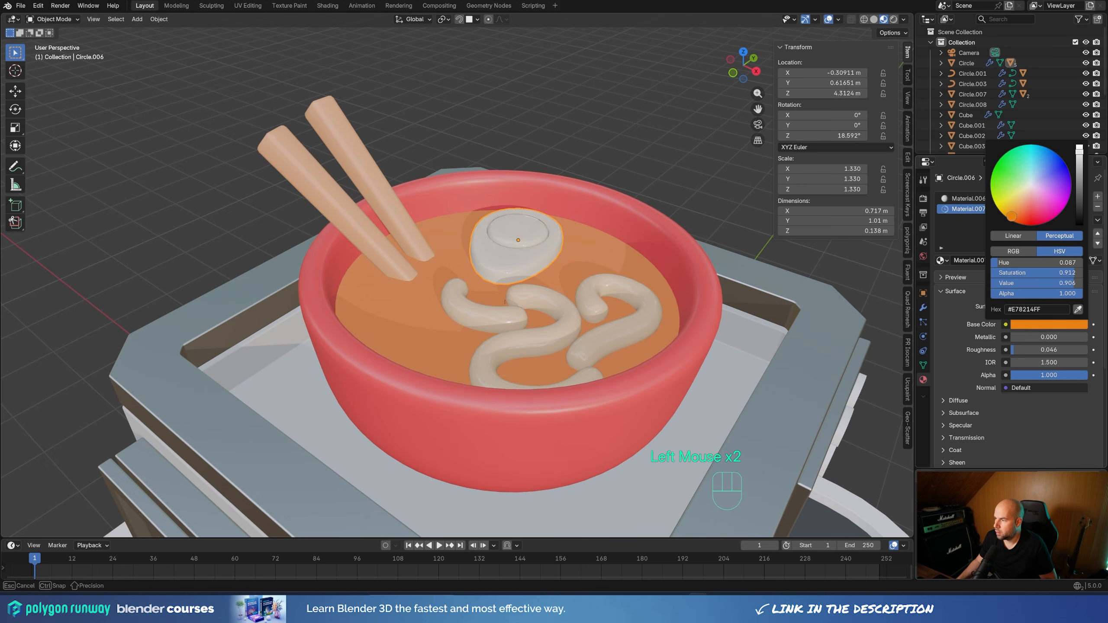
Assign the orange Material.007 to the linked yolk faces in the middle of the egg
{"action": "key", "text": "Tab"}
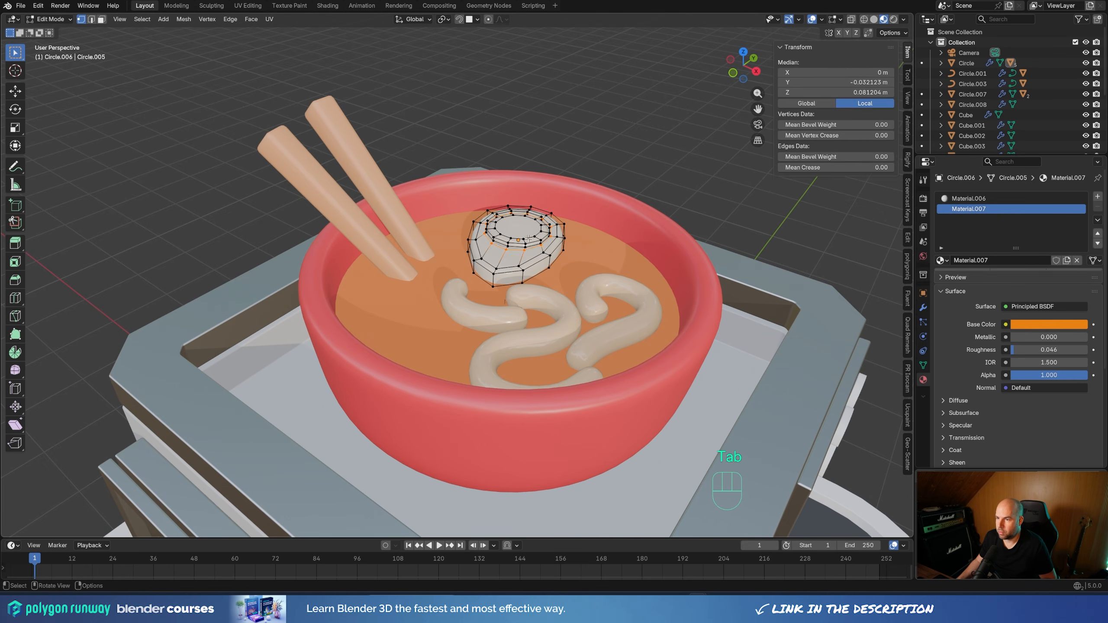
{"action": "left_click", "coordinate": [523, 240]}
{"action": "left_click", "coordinate": [523, 240]}
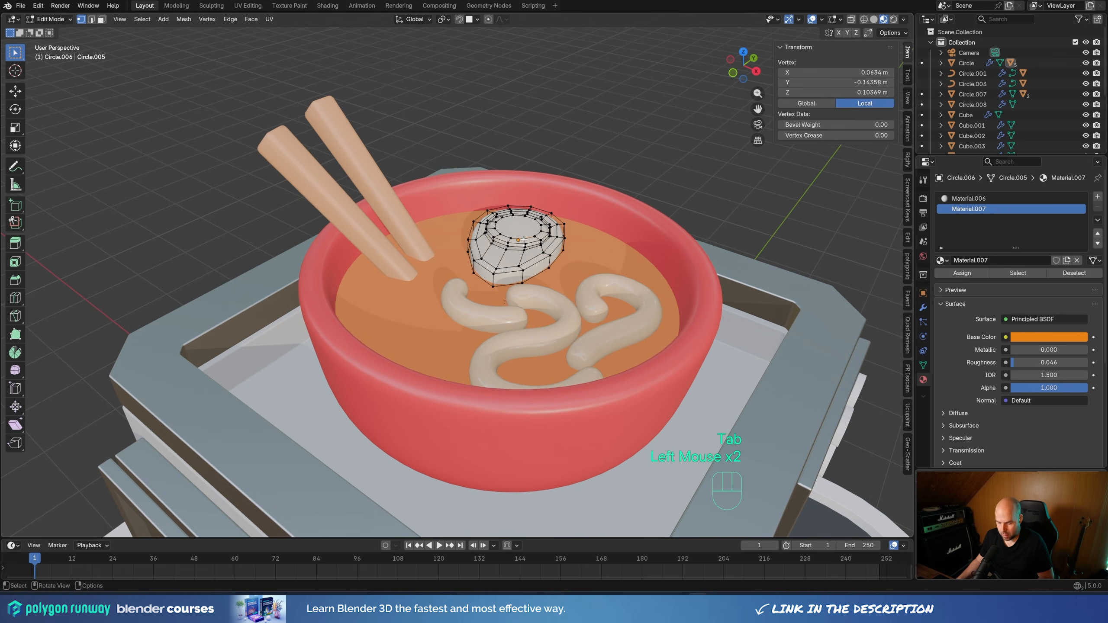
{"action": "key", "text": "l"}
{"action": "left_click", "coordinate": [1017, 273]}
{"action": "key", "text": "Tab"}
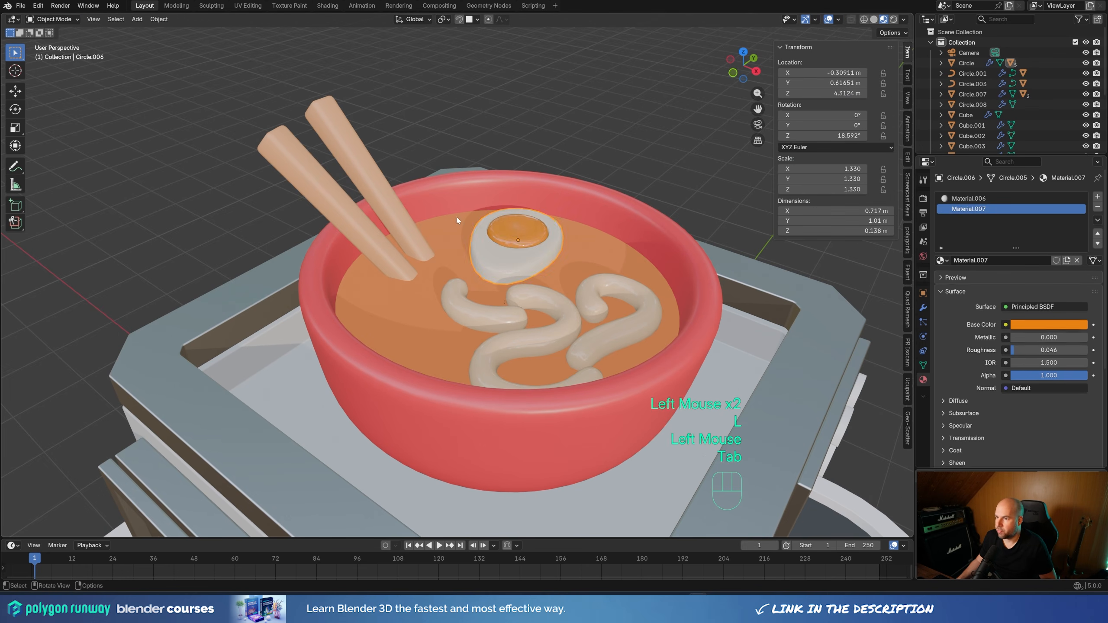
Assign the Metal material to the number 26 on the shop's side sign
{"action": "left_click", "coordinate": [575, 276]}
{"action": "scroll", "coordinate": [574, 275], "scroll_direction": "down", "scroll_amount": 4}
{"action": "middle_click_drag", "start_coordinate": [574, 275], "coordinate": [602, 277]}
{"action": "left_click", "coordinate": [610, 265]}
{"action": "left_click", "coordinate": [941, 239]}
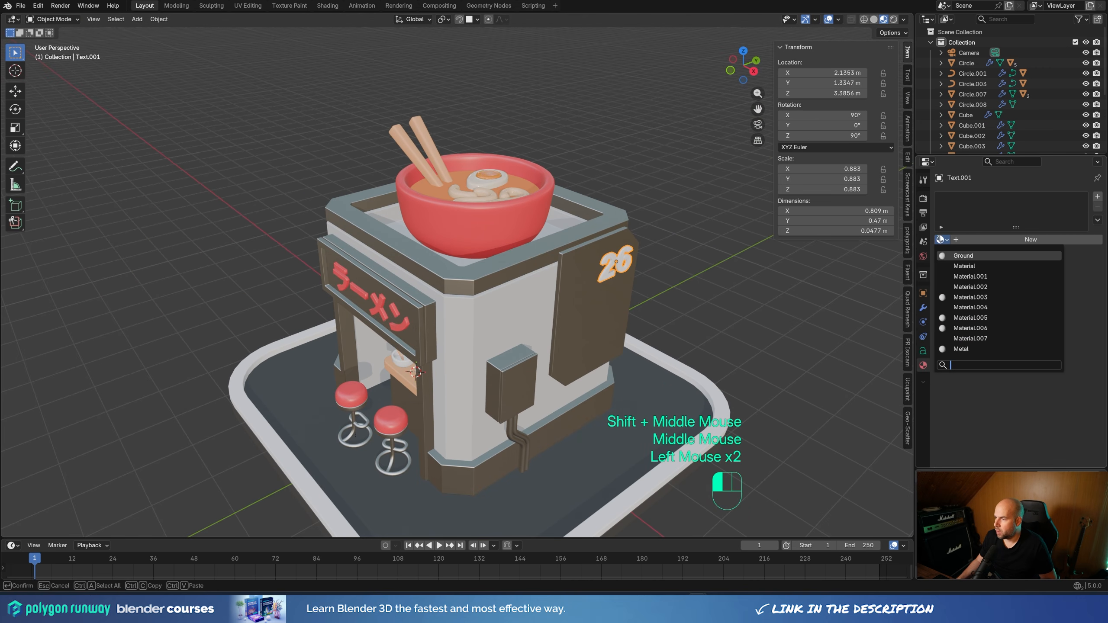
{"action": "left_click", "coordinate": [960, 349]}
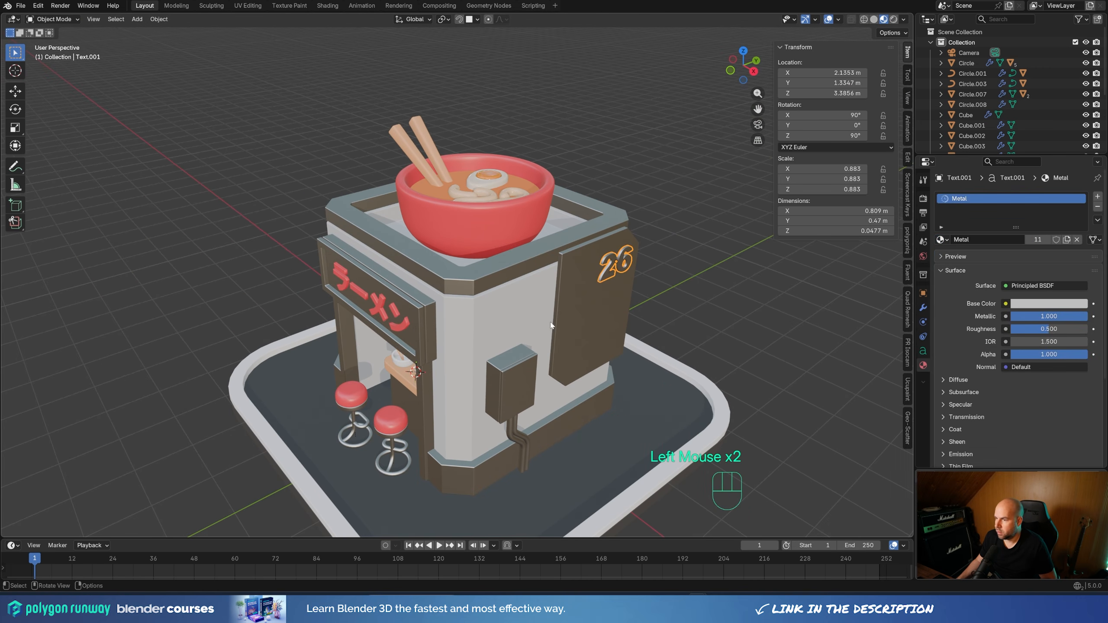
Assign the Metal material to the raised border around the ground plate
{"action": "middle_click_drag", "start_coordinate": [483, 359], "coordinate": [511, 345]}
{"action": "left_click", "coordinate": [711, 374]}
{"action": "left_click", "coordinate": [942, 240]}
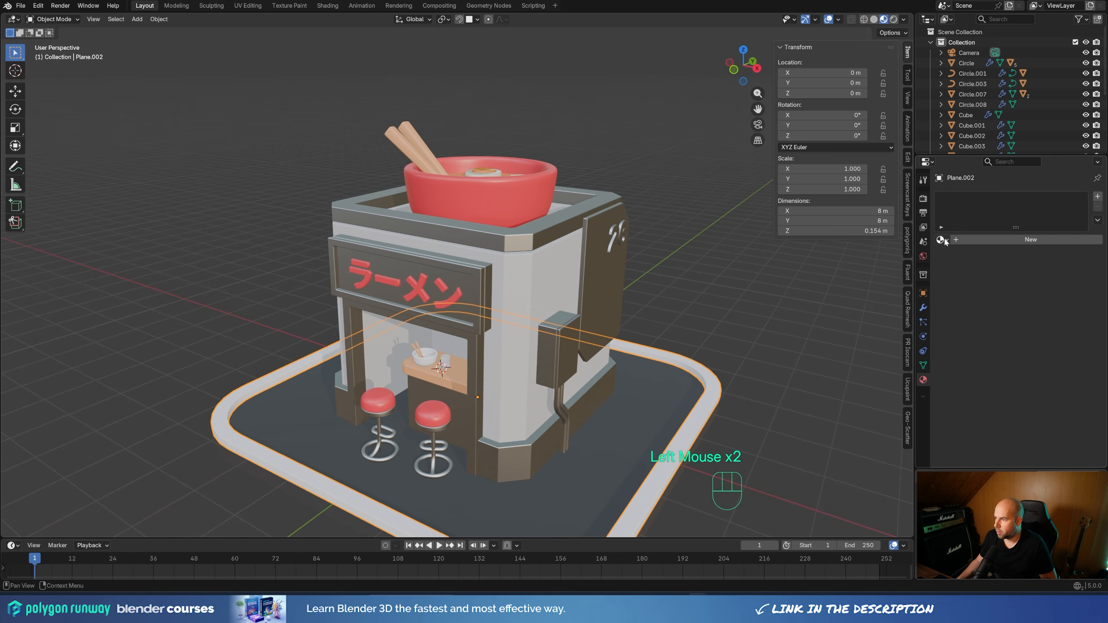
{"action": "left_click", "coordinate": [942, 240]}
{"action": "left_click", "coordinate": [962, 349]}
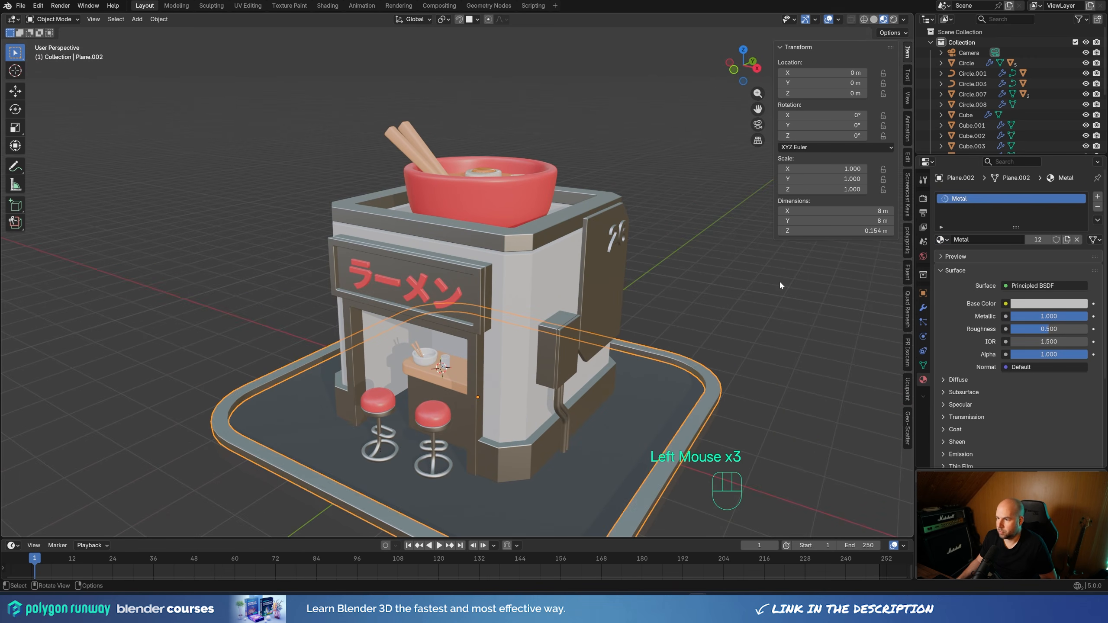
{"action": "left_click", "coordinate": [676, 264]}
{"action": "middle_click_drag", "start_coordinate": [676, 263], "coordinate": [588, 288], "text": "shift"}
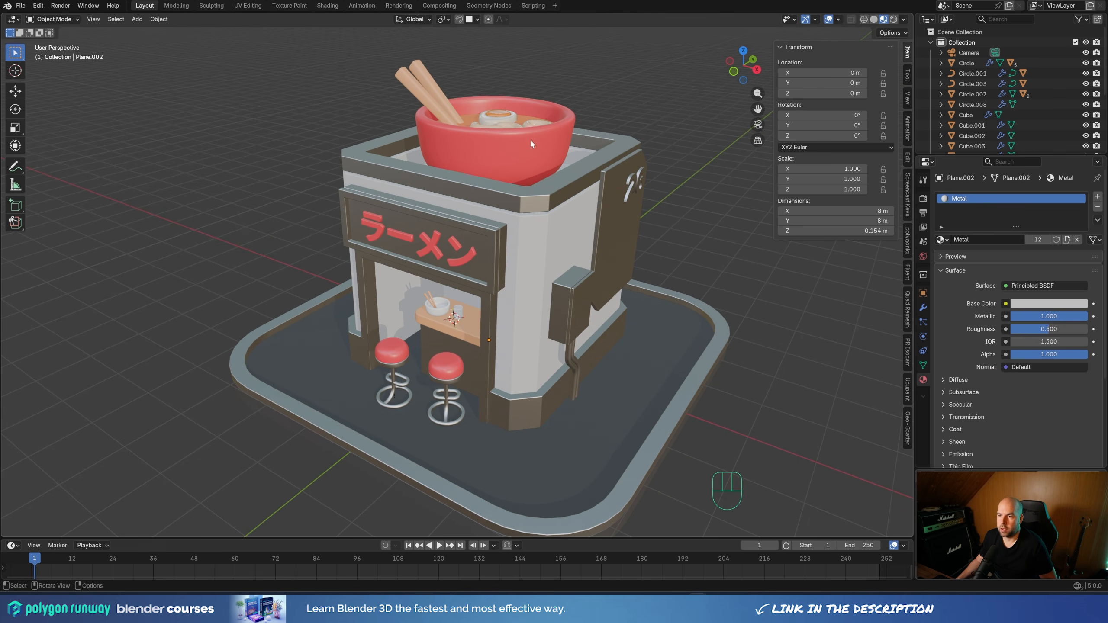
{"action": "middle_click_drag", "start_coordinate": [531, 144], "coordinate": [540, 180]}
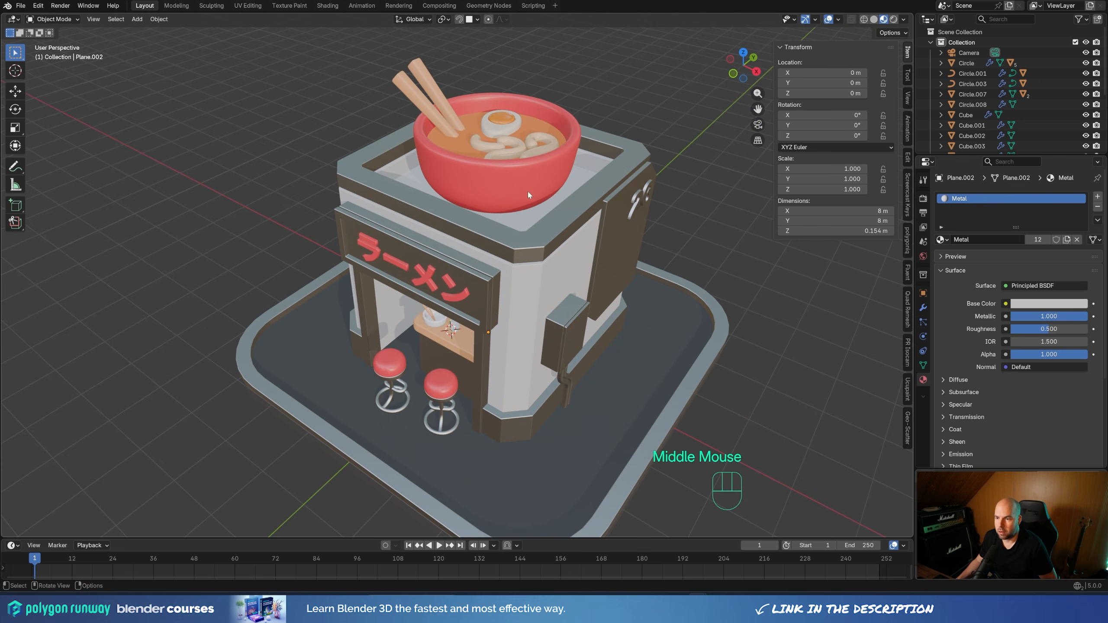
{"action": "scroll", "coordinate": [528, 192], "scroll_direction": "down", "scroll_amount": 4}
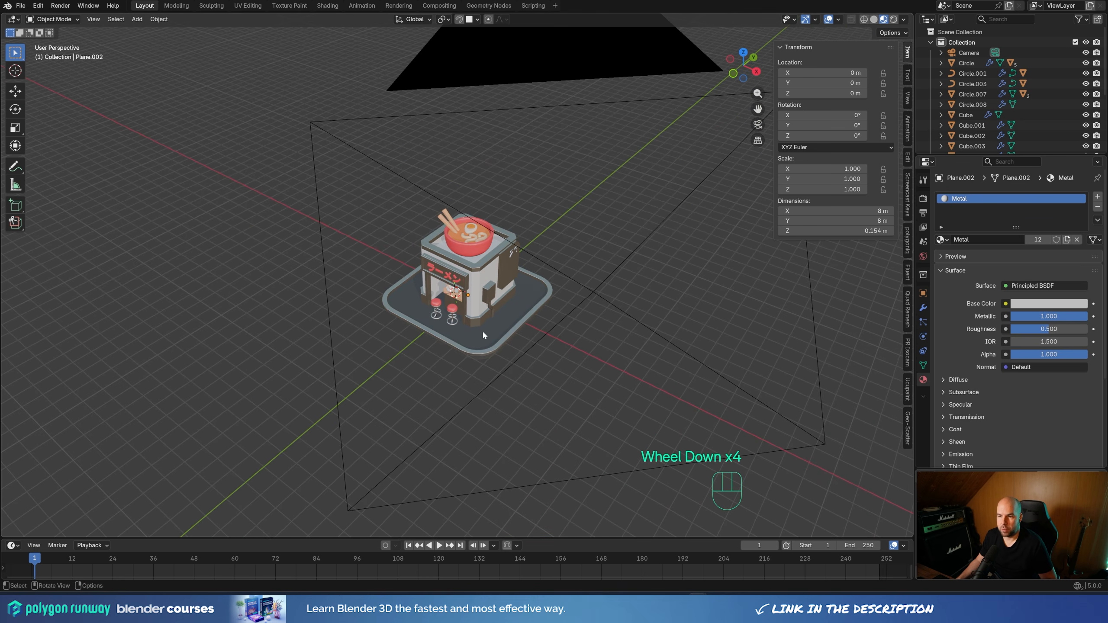
{"action": "scroll", "coordinate": [482, 335], "scroll_direction": "up", "scroll_amount": 3}
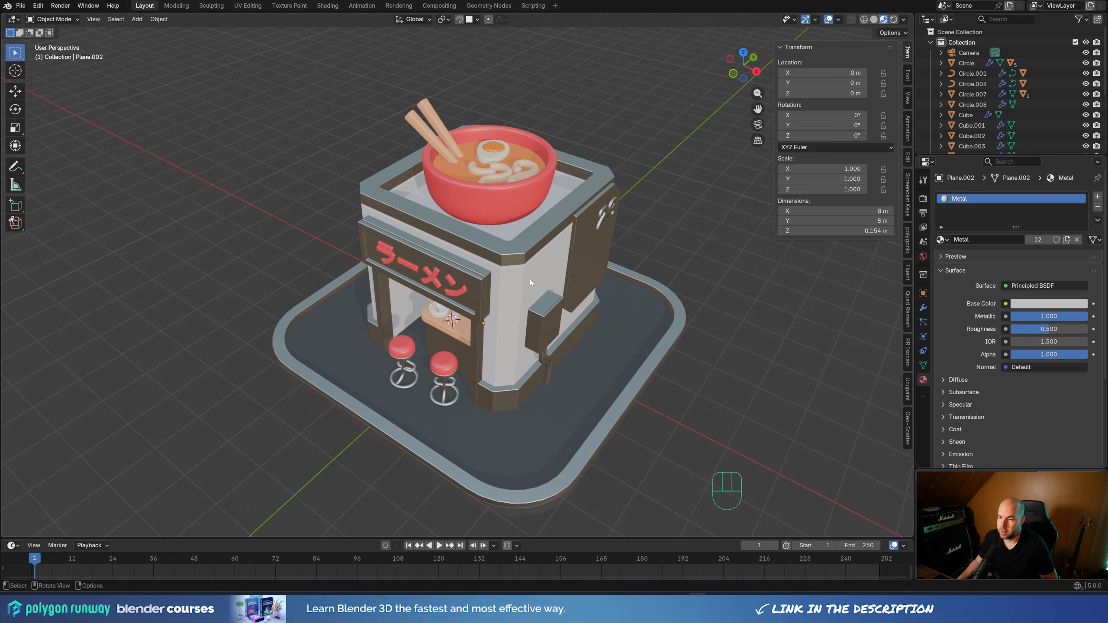
Select the red ラーメン lettering on the shop's front sign
{"action": "middle_click_drag", "start_coordinate": [586, 273], "coordinate": [445, 262], "text": "shift"}
{"action": "scroll", "coordinate": [444, 276], "scroll_direction": "up", "scroll_amount": 2}
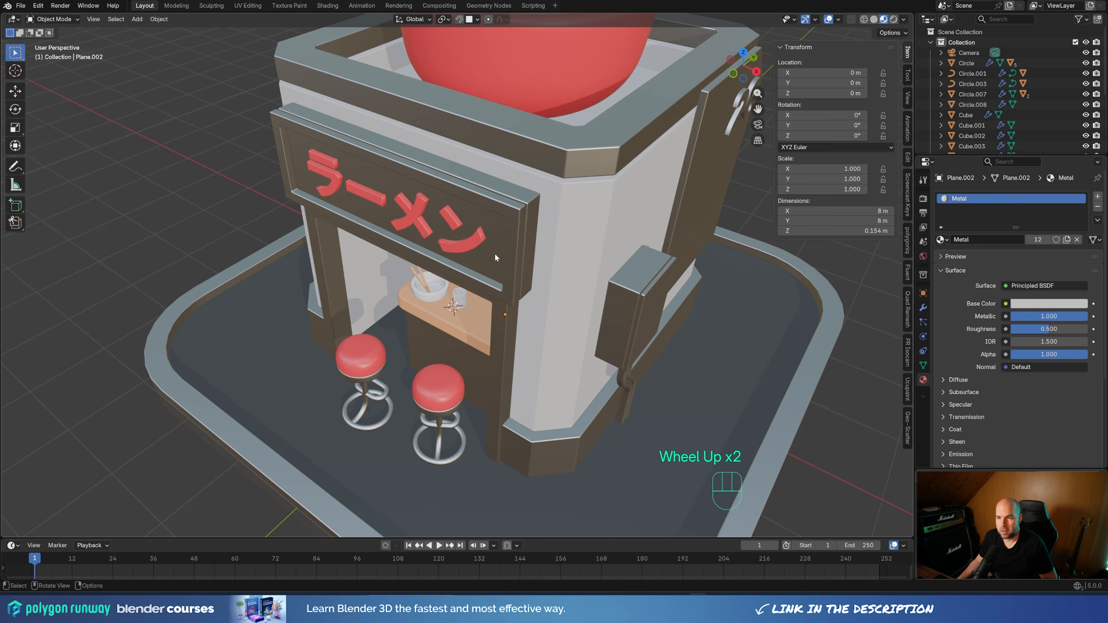
{"action": "middle_click_drag", "start_coordinate": [482, 248], "coordinate": [434, 224]}
{"action": "left_click", "coordinate": [431, 222]}
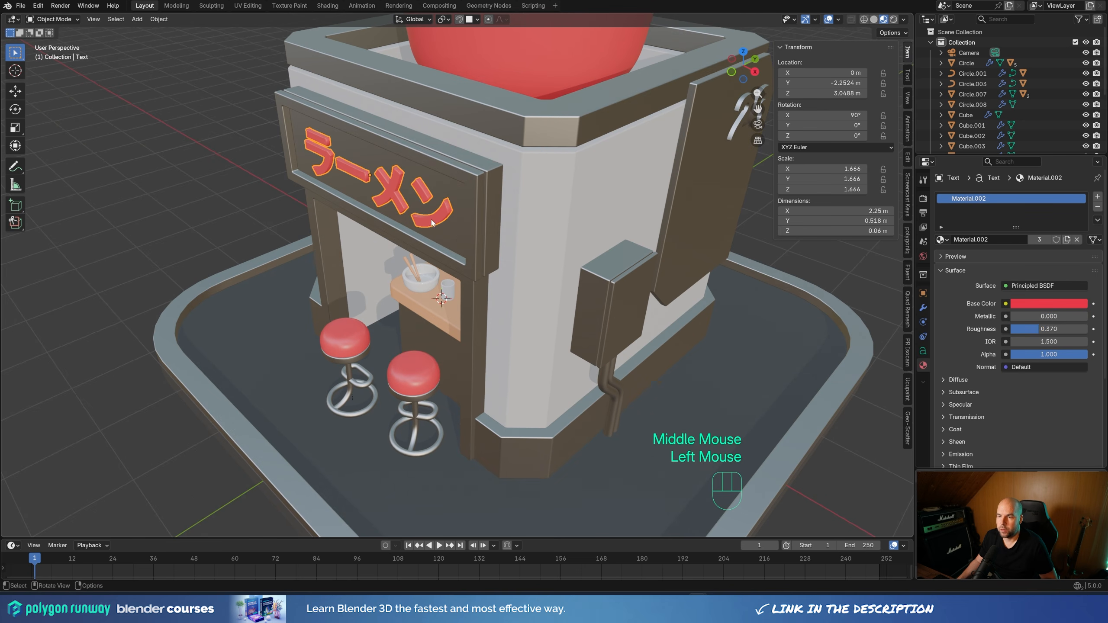
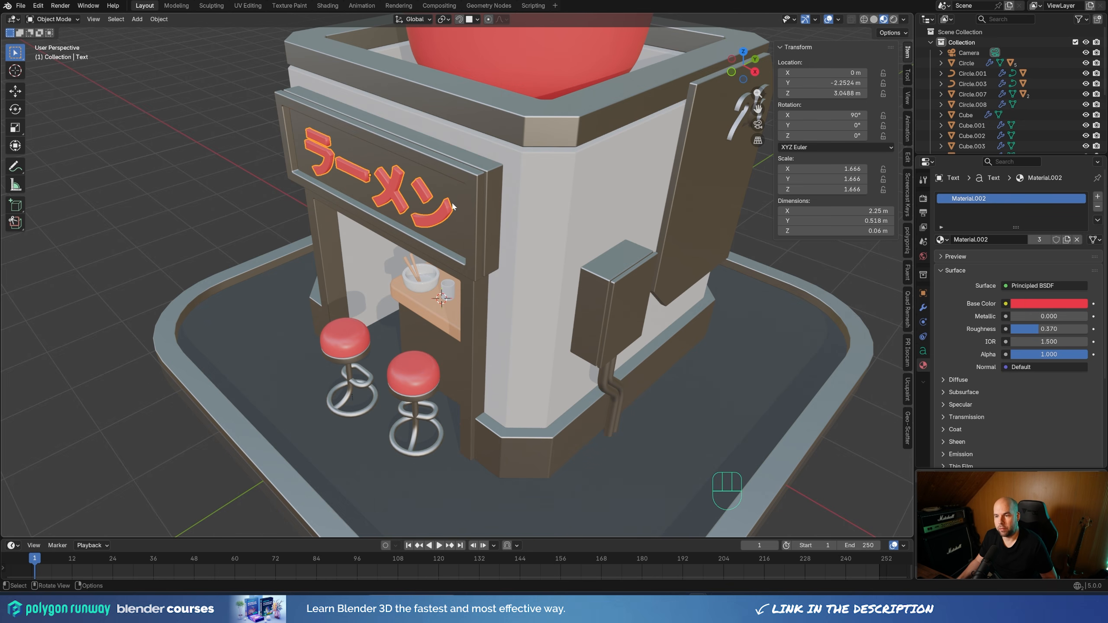
Move the ラーメン sign text about 0.016 m outward from the panel along the negative Y axis
{"action": "middle_click_drag", "start_coordinate": [459, 180], "coordinate": [388, 225]}
{"action": "scroll", "coordinate": [486, 209], "scroll_direction": "up", "scroll_amount": 2}
{"action": "key", "text": "g"}
{"action": "key", "text": "y"}
{"action": "key", "text": "shift"}
{"action": "left_click", "coordinate": [443, 195], "text": "shift"}
Duplicate the sign text and place the copy about 0.024 m behind the original along the Y axis
{"action": "key", "text": "shift+d"}
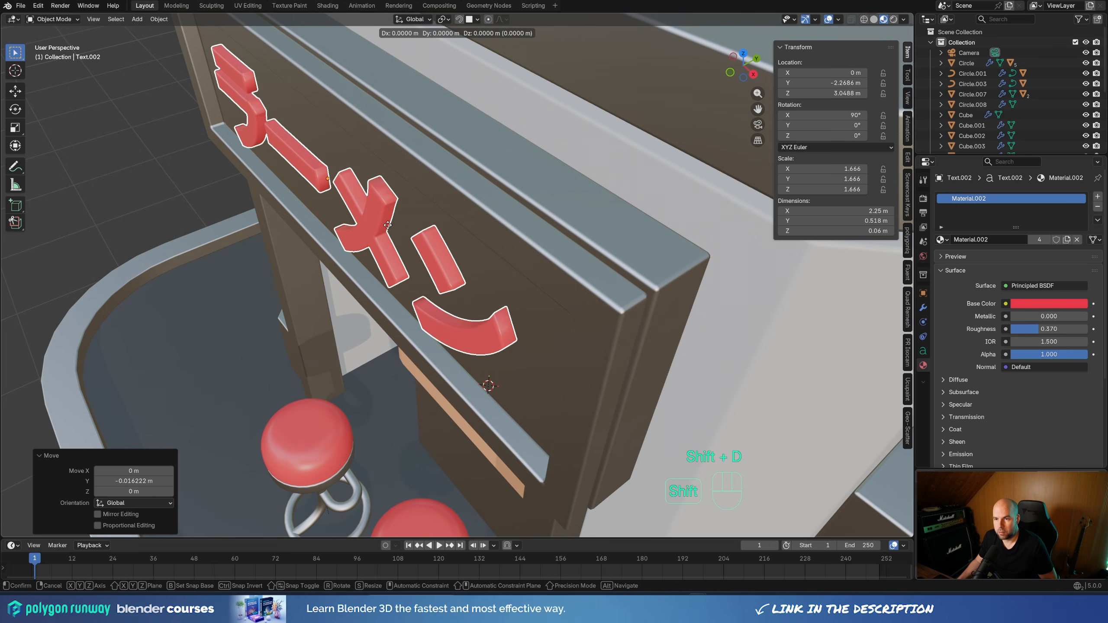
{"action": "key", "text": "y"}
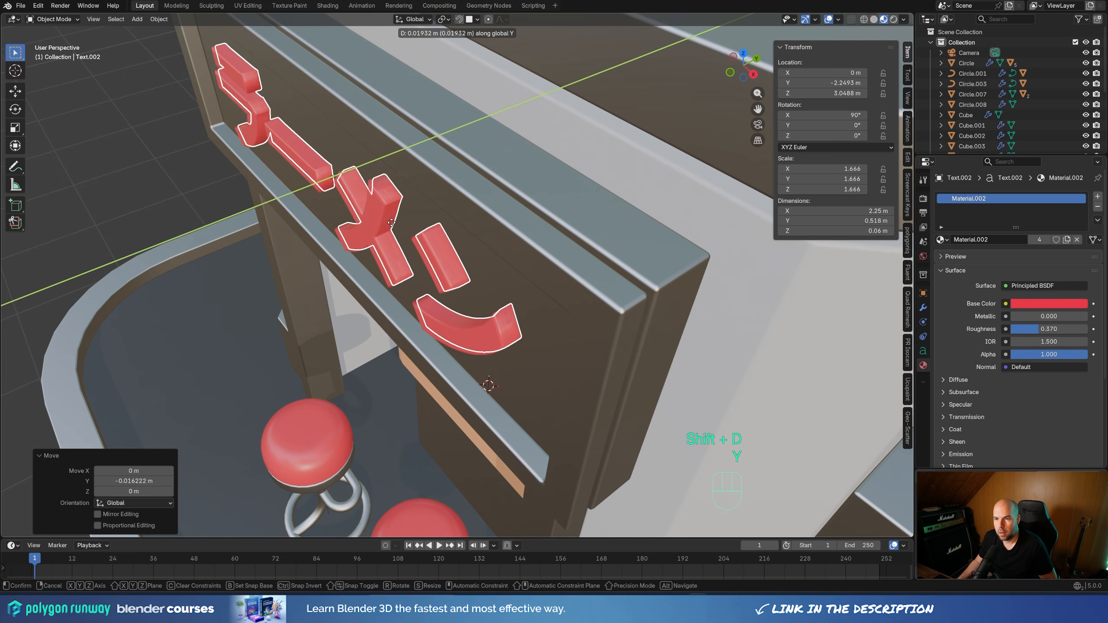
{"action": "left_click", "coordinate": [389, 216]}
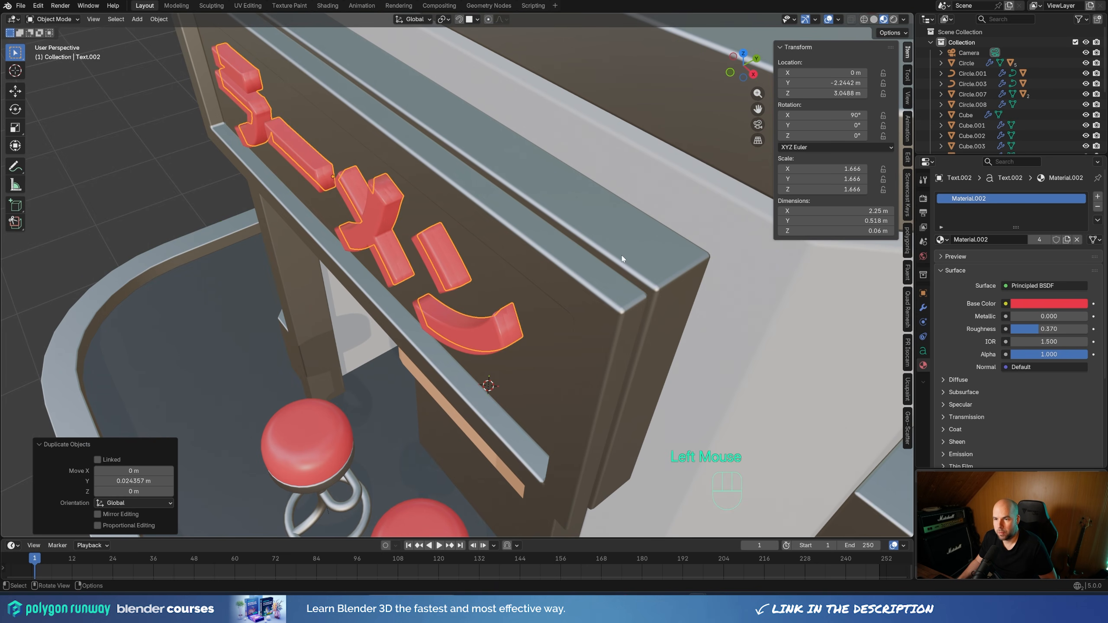
Set the text copy's extrusion to 0 m and move it about 0.015 m farther back along Y
{"action": "left_click", "coordinate": [923, 309]}
{"action": "left_click", "coordinate": [923, 353]}
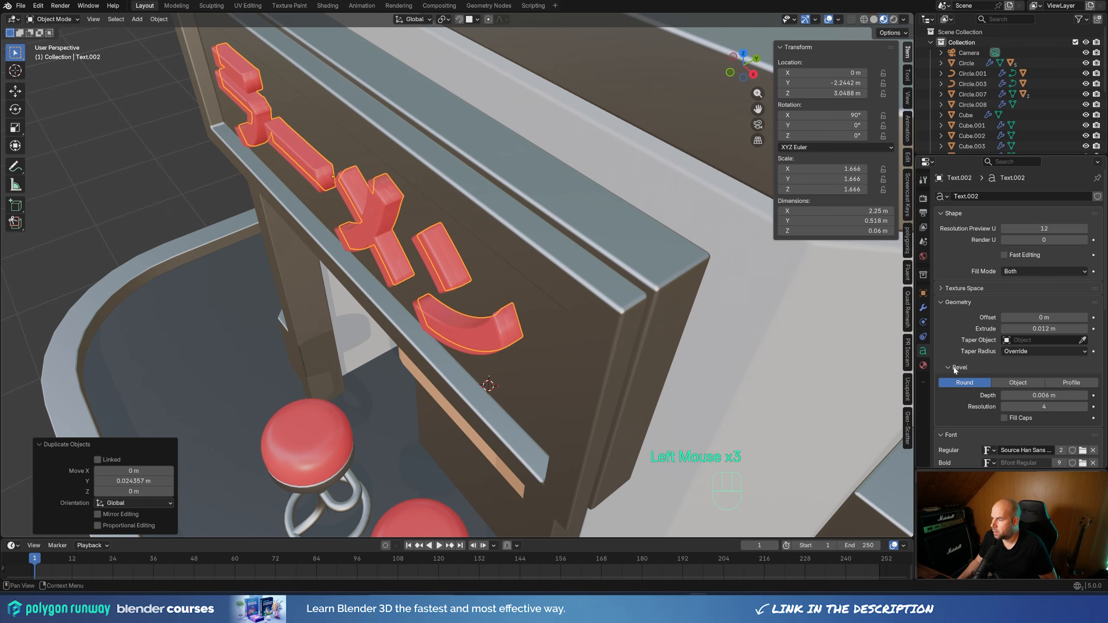
{"action": "left_click_drag", "start_coordinate": [1056, 329], "coordinate": [1047, 329]}
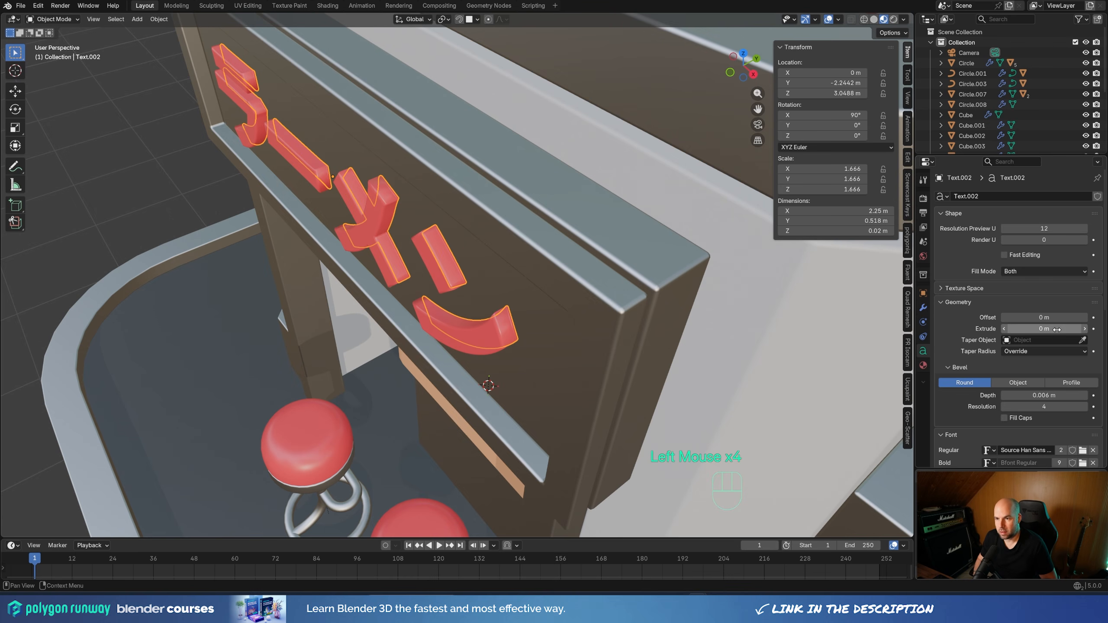
{"action": "middle_click_drag", "start_coordinate": [534, 217], "coordinate": [506, 236]}
{"action": "middle_click_drag", "start_coordinate": [506, 236], "coordinate": [475, 255], "text": "shift"}
{"action": "scroll", "coordinate": [475, 254], "scroll_direction": "up", "scroll_amount": 3}
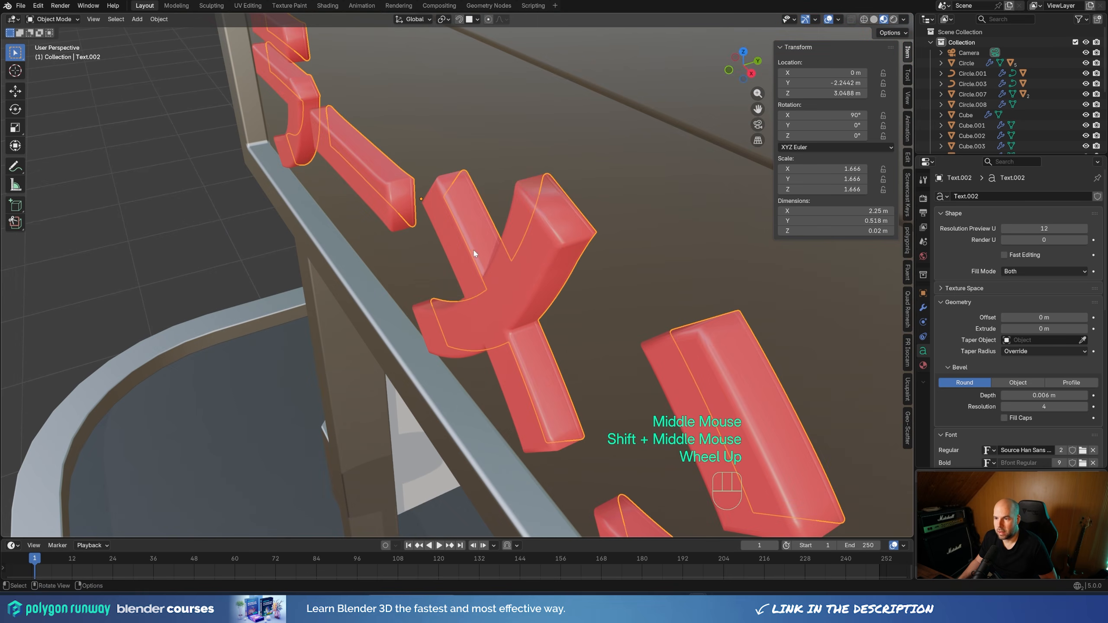
{"action": "key", "text": "g"}
{"action": "key", "text": "y"}
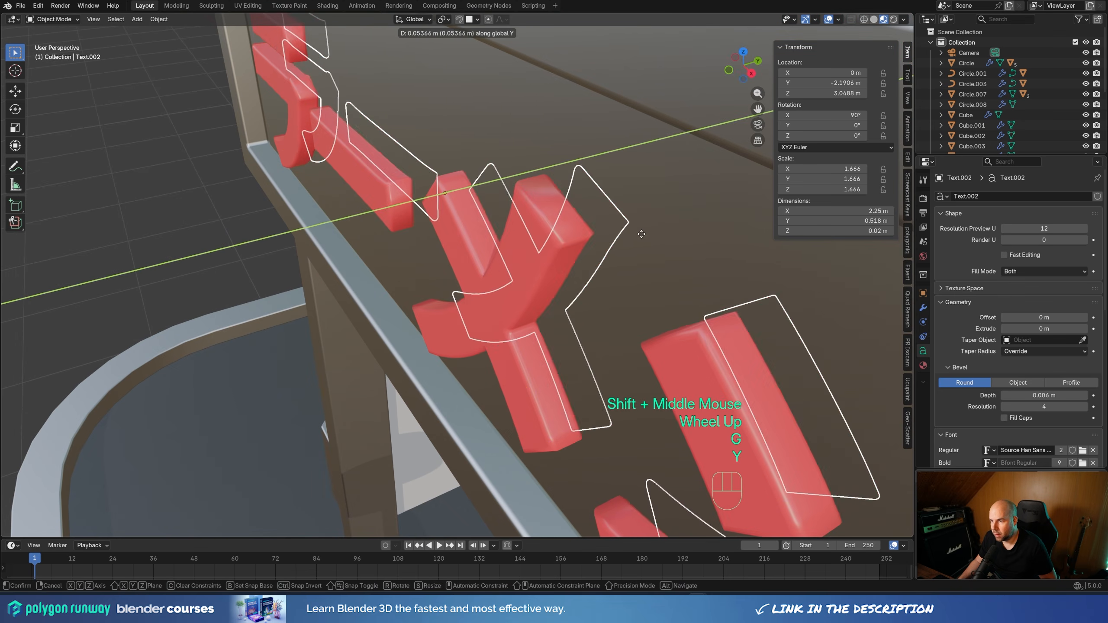
{"action": "left_click", "coordinate": [627, 247]}
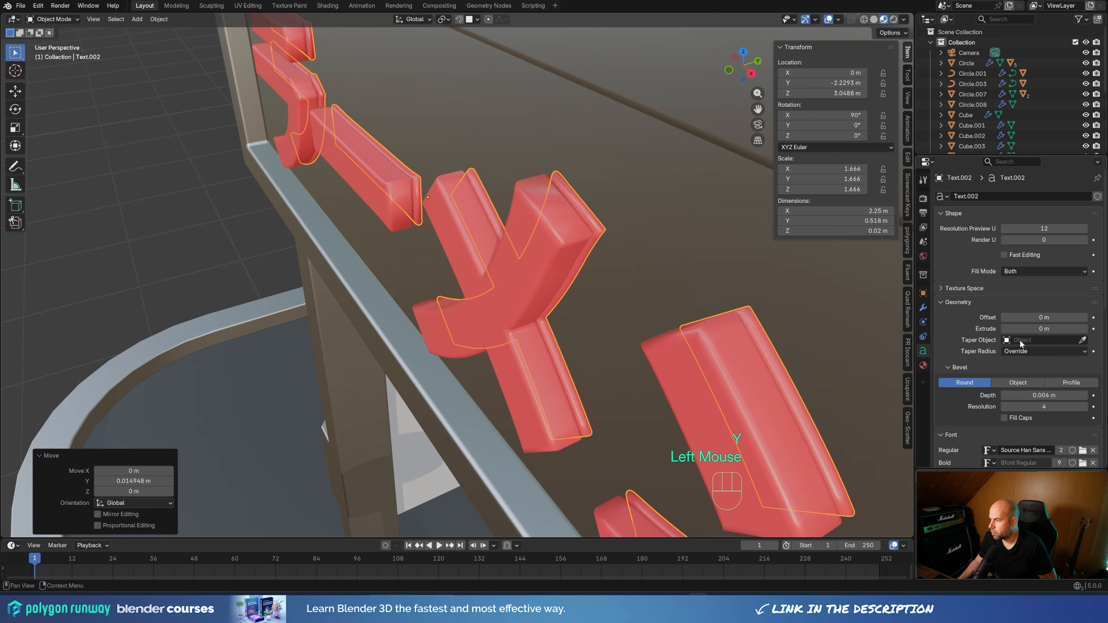
Set the text copy's bevel depth to 0 m and shift it about 0.005 m toward the front letters along negative Y
{"action": "double_click", "coordinate": [1047, 395]}
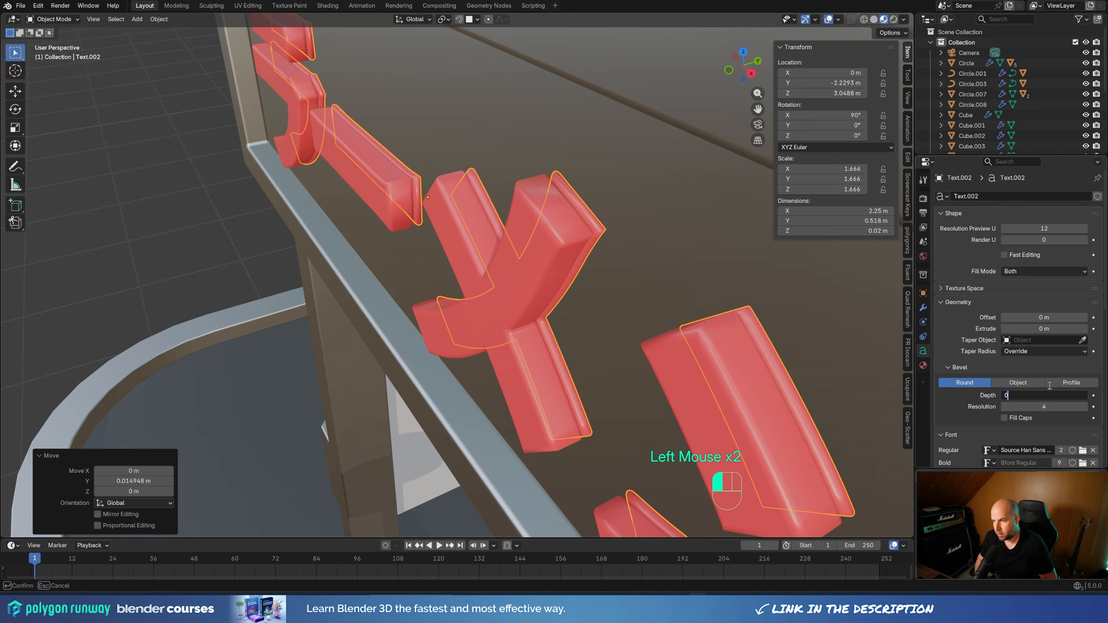
{"action": "type", "text": "0"}
{"action": "key", "text": "Return"}
{"action": "middle_click_drag", "start_coordinate": [601, 321], "coordinate": [465, 306]}
{"action": "key", "text": "g"}
{"action": "key", "text": "y"}
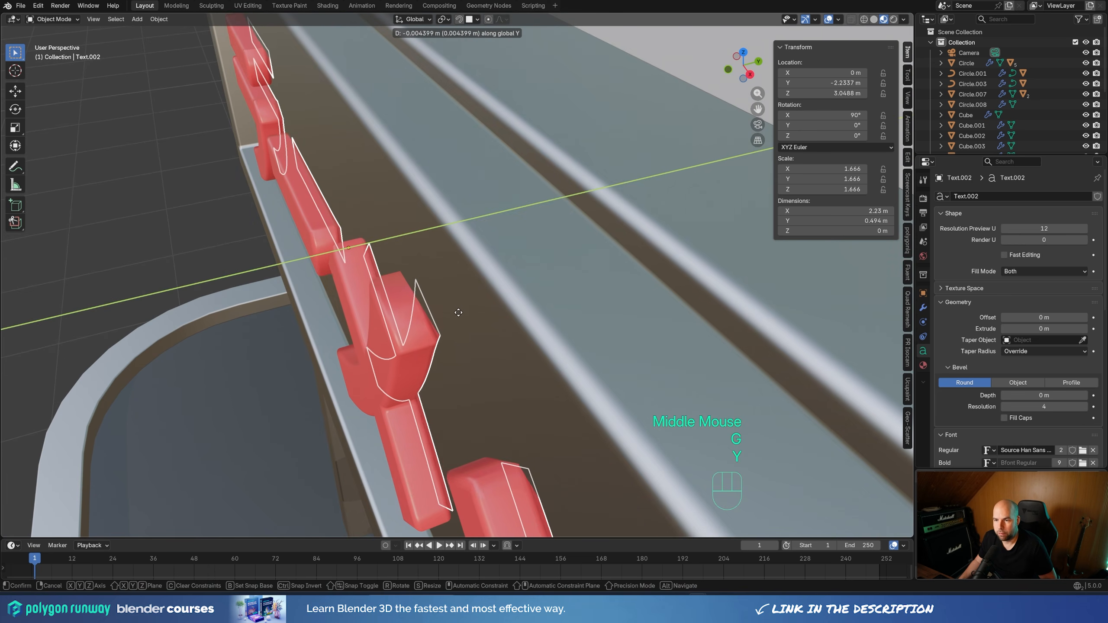
{"action": "left_click", "coordinate": [457, 311]}
{"action": "middle_click_drag", "start_coordinate": [457, 310], "coordinate": [593, 312]}
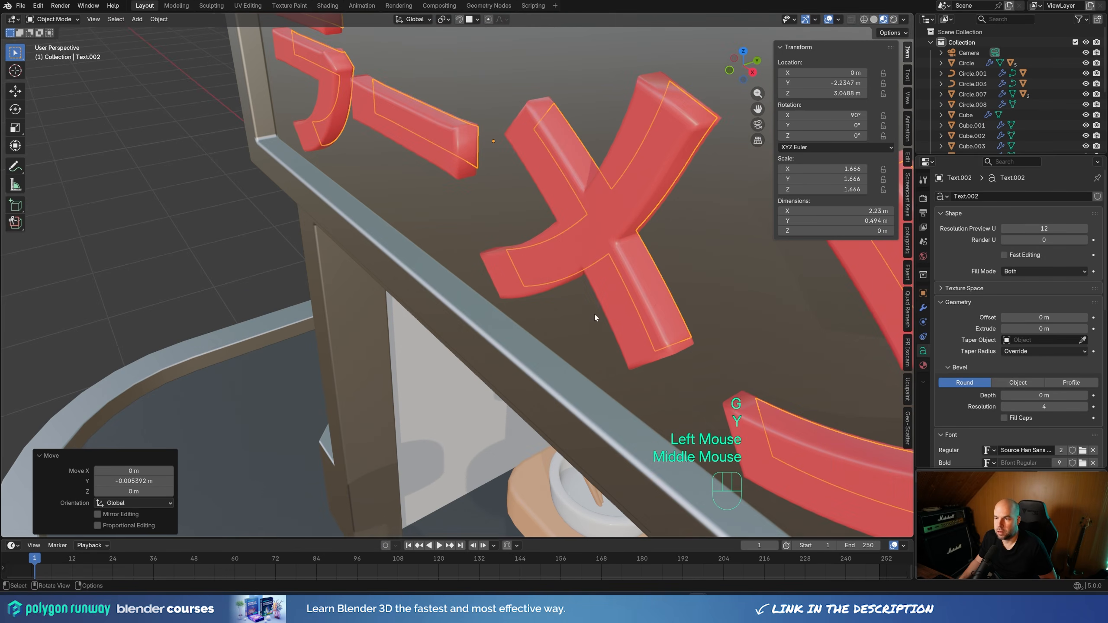
Replace the text copy's red material with a new material named Neon
{"action": "left_click", "coordinate": [923, 365]}
{"action": "left_click", "coordinate": [1096, 208]}
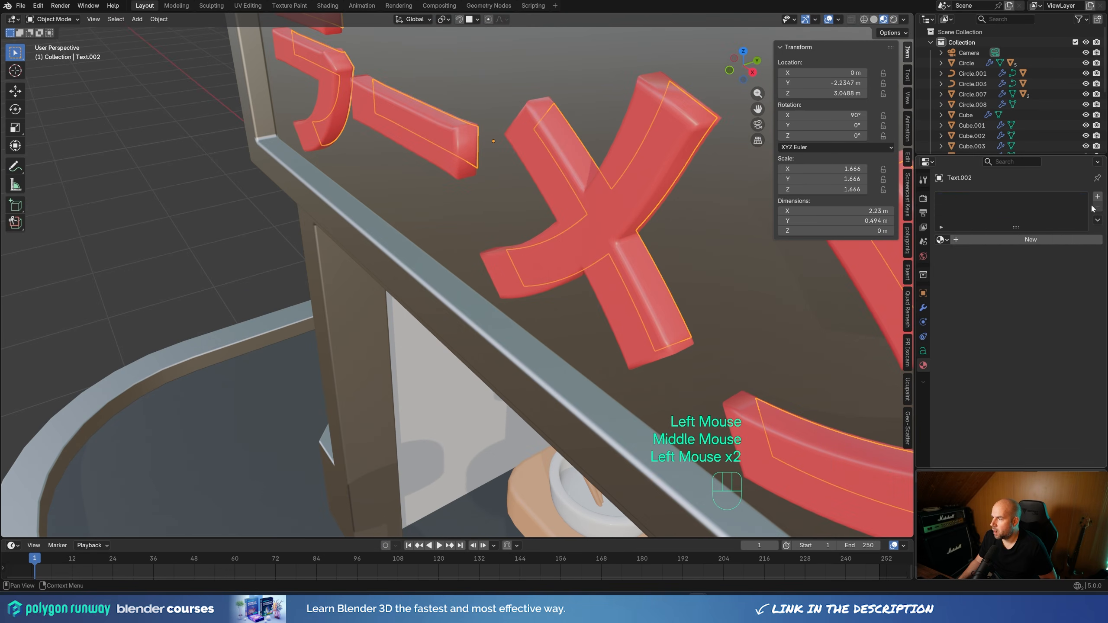
{"action": "left_click", "coordinate": [999, 240]}
{"action": "left_click", "coordinate": [963, 199]}
{"action": "double_click", "coordinate": [963, 198]}
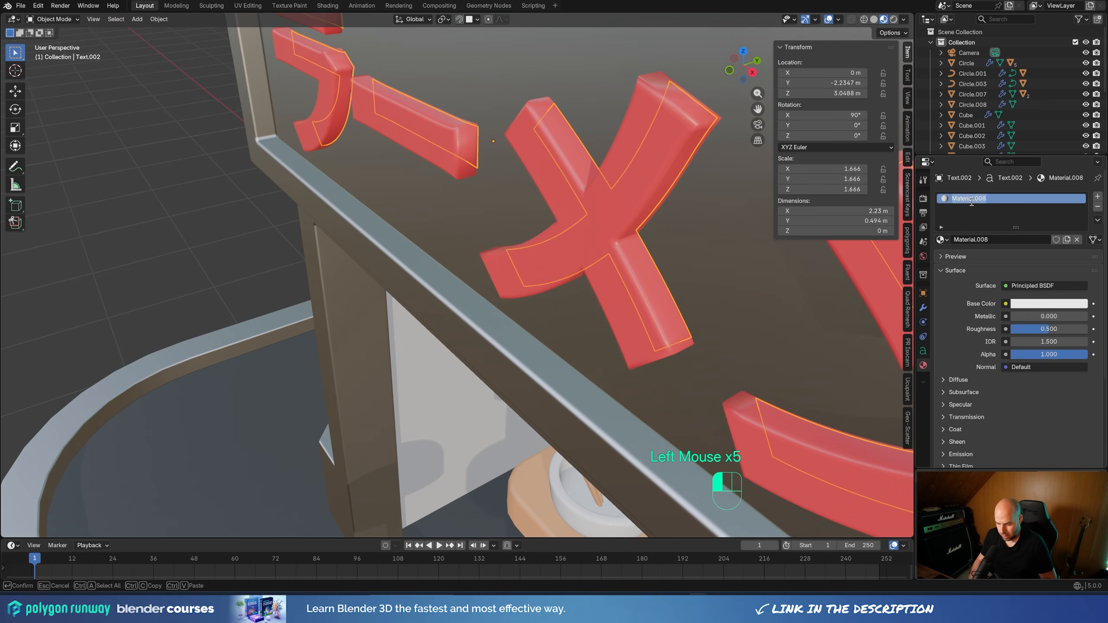
{"action": "type", "text": "Neon"}
Change the Neon material's surface shader to Emission
{"action": "left_click", "coordinate": [1032, 281]}
{"action": "left_click", "coordinate": [1049, 286]}
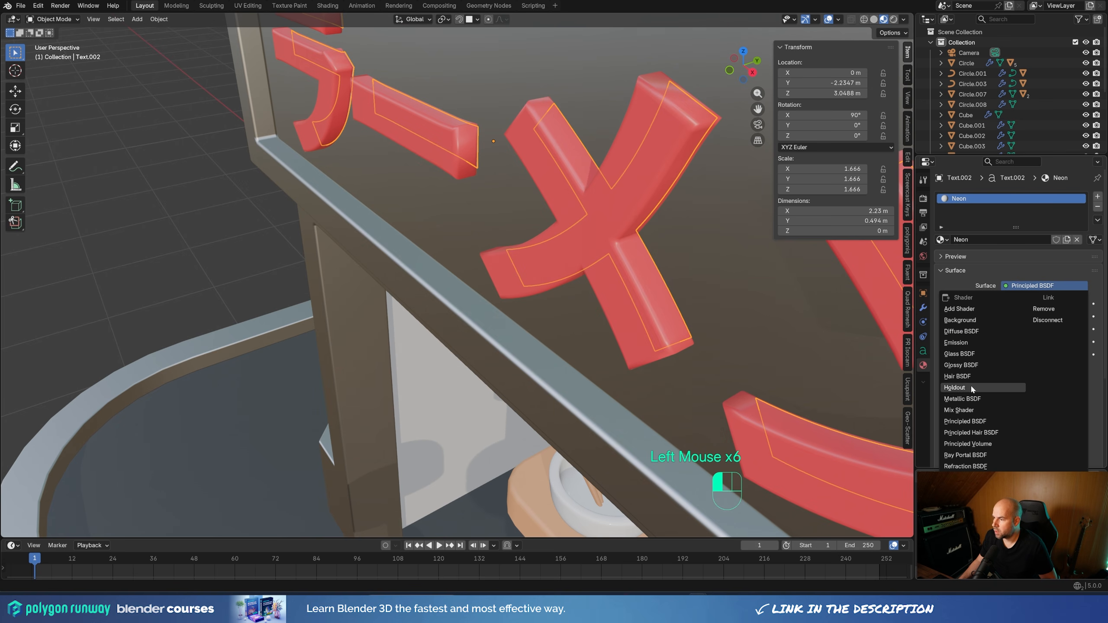
{"action": "left_click", "coordinate": [965, 343]}
{"action": "scroll", "coordinate": [511, 253], "scroll_direction": "down", "scroll_amount": 8}
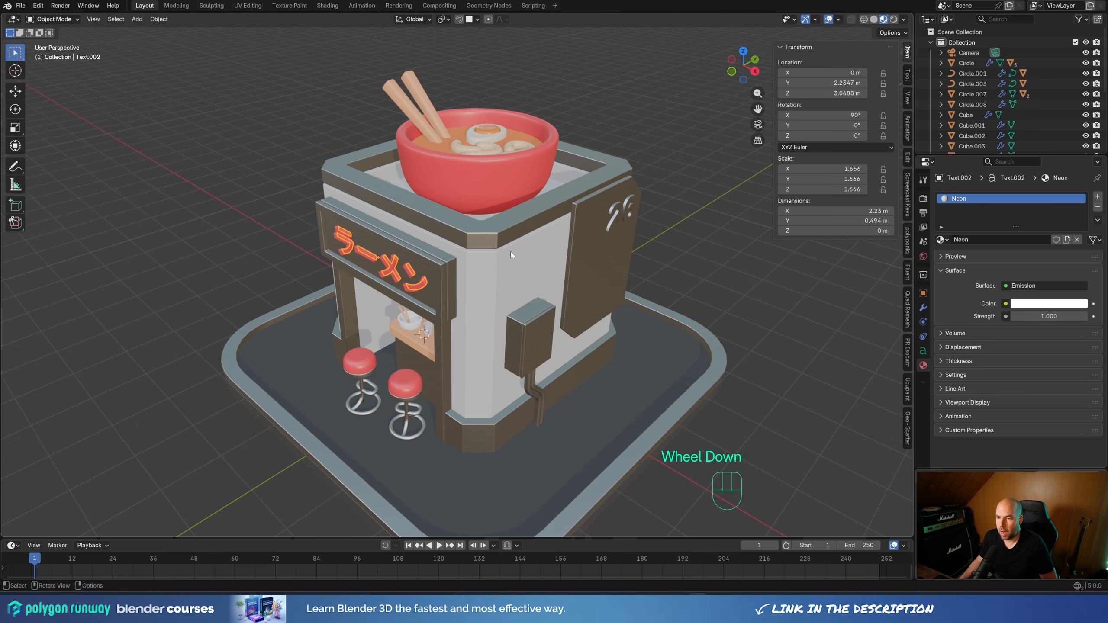
Set the render engine to Cycles with GPU Compute and enable Use GPU for render denoising
{"action": "left_click", "coordinate": [923, 200]}
{"action": "left_click_drag", "start_coordinate": [1040, 196], "coordinate": [1025, 222]}
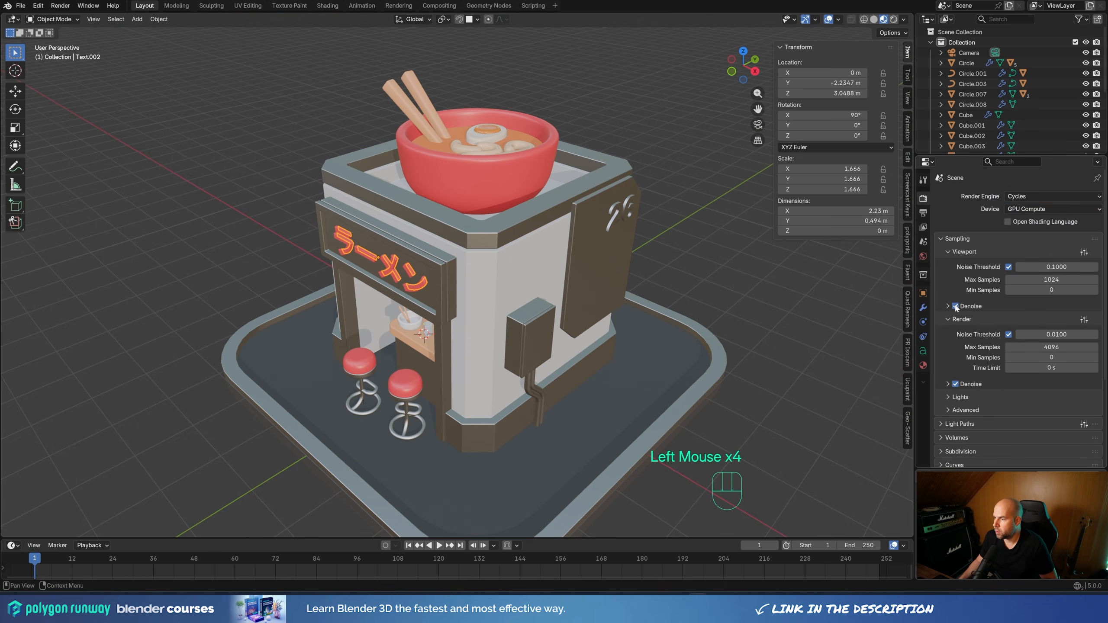
{"action": "left_click", "coordinate": [946, 382]}
{"action": "scroll", "coordinate": [981, 379], "scroll_direction": "down", "scroll_amount": 1}
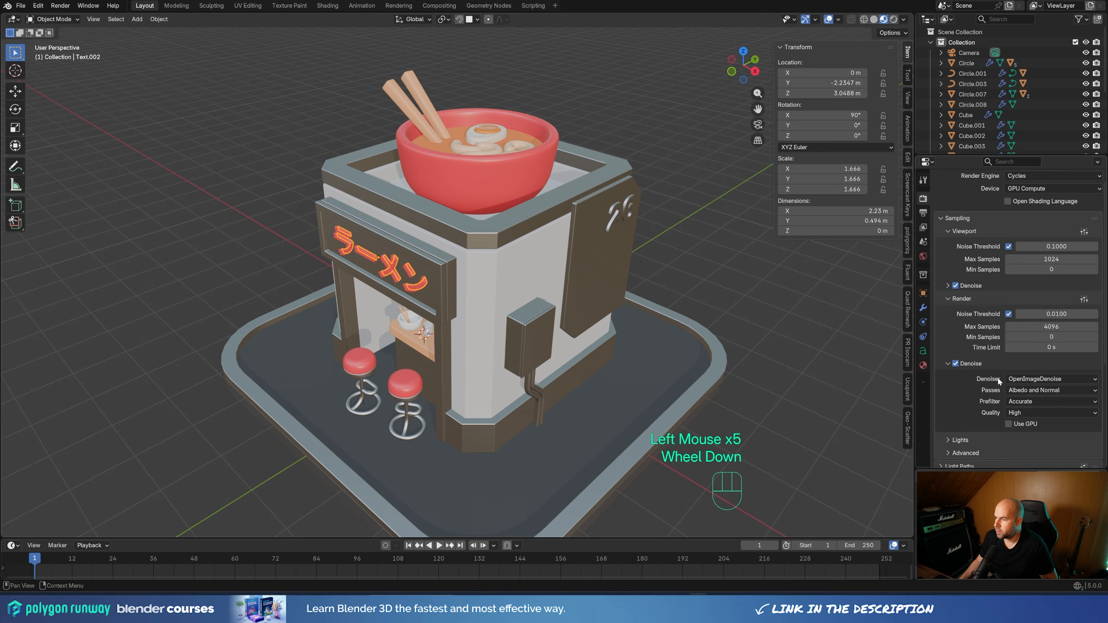
{"action": "left_click", "coordinate": [1008, 422]}
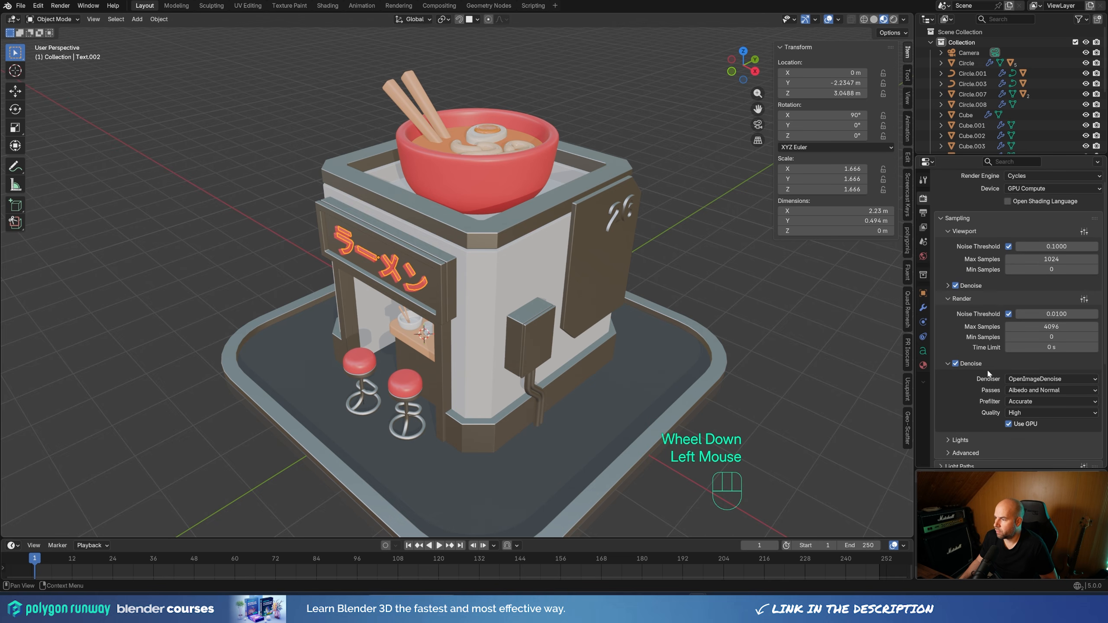
{"action": "left_click", "coordinate": [946, 364]}
Set the render's maximum samples to 1024
{"action": "left_click", "coordinate": [1059, 323]}
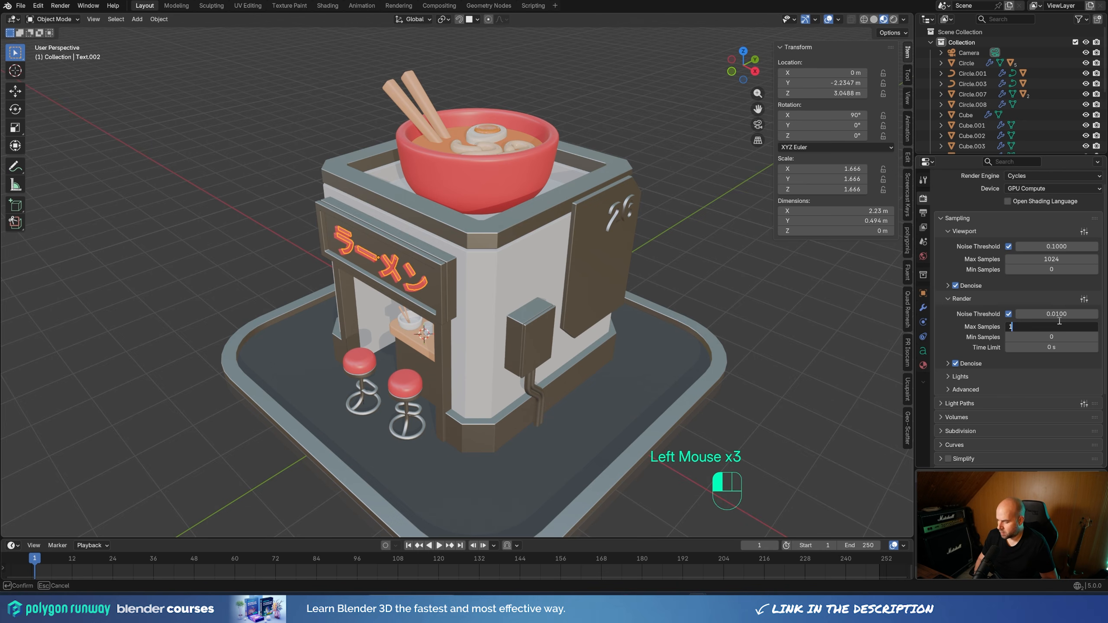
{"action": "key", "text": "Return"}
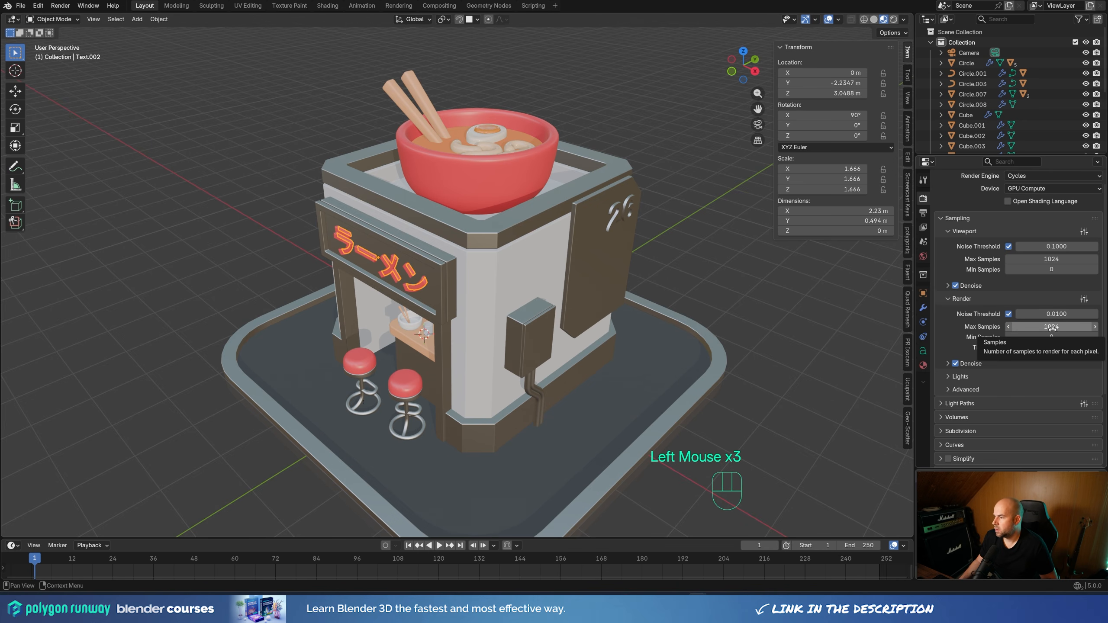
{"action": "scroll", "coordinate": [1010, 343], "scroll_direction": "up", "scroll_amount": 4}
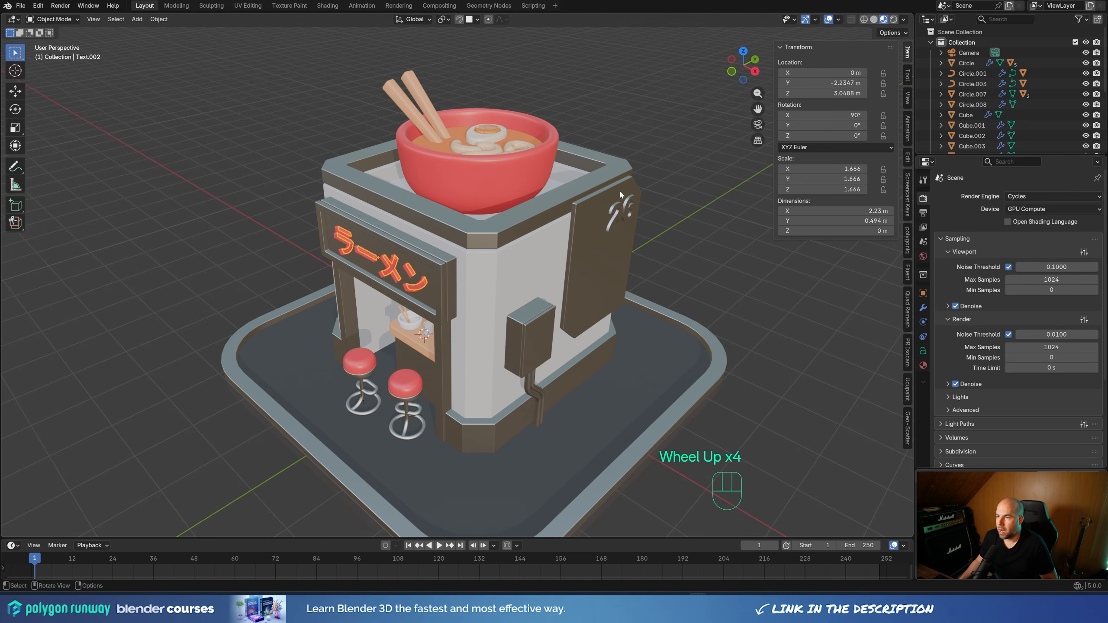
Switch the viewport to rendered shading and examine the glow around the sign text
{"action": "key", "text": "z"}
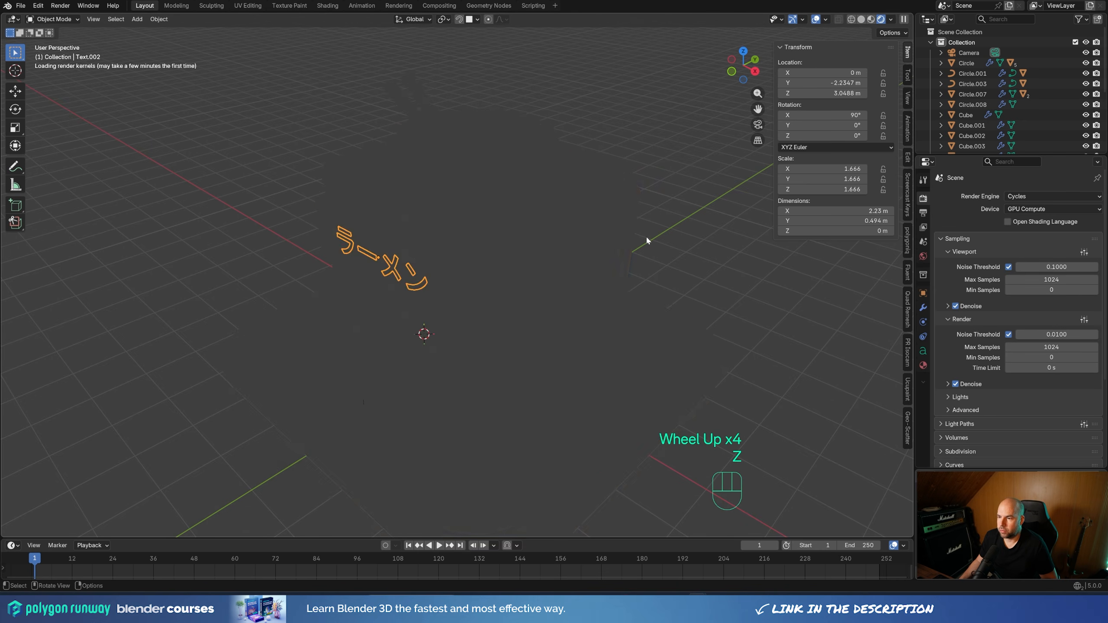
{"action": "middle_click_drag", "start_coordinate": [643, 238], "coordinate": [527, 277]}
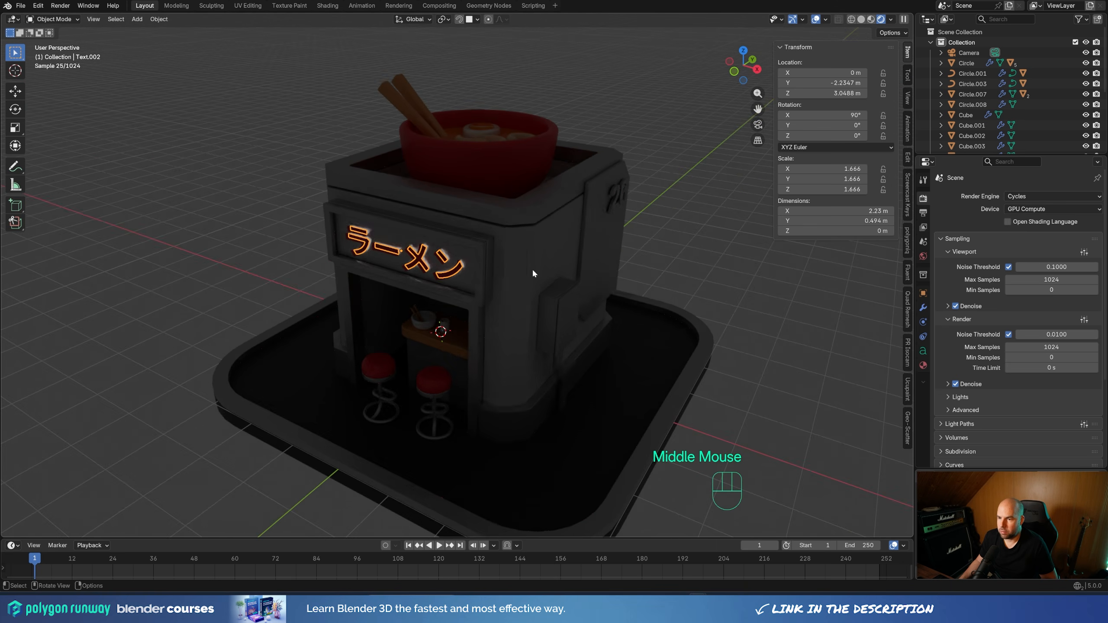
{"action": "scroll", "coordinate": [532, 272], "scroll_direction": "up", "scroll_amount": 3}
{"action": "middle_click_drag", "start_coordinate": [425, 251], "coordinate": [571, 260], "text": "shift"}
{"action": "middle_click_drag", "start_coordinate": [637, 276], "coordinate": [562, 268]}
{"action": "middle_click_drag", "start_coordinate": [334, 245], "coordinate": [392, 245], "text": "shift"}
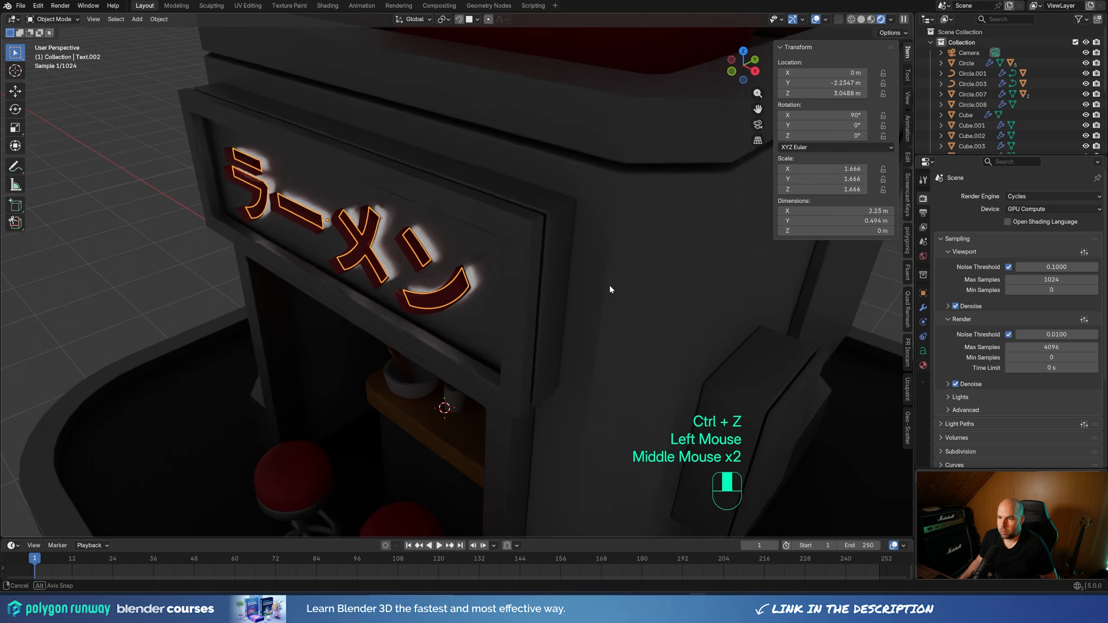
Set the Neon material's emission strength to 10
{"action": "left_click", "coordinate": [923, 366]}
{"action": "double_click", "coordinate": [1045, 316]}
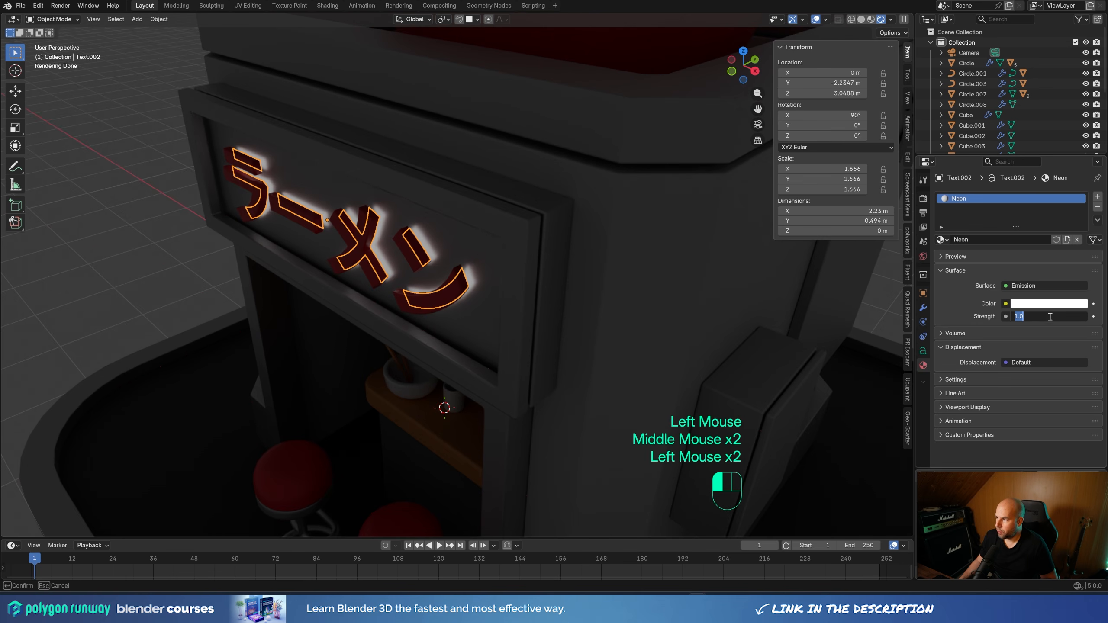
{"action": "type", "text": "10"}
{"action": "key", "text": "Return"}
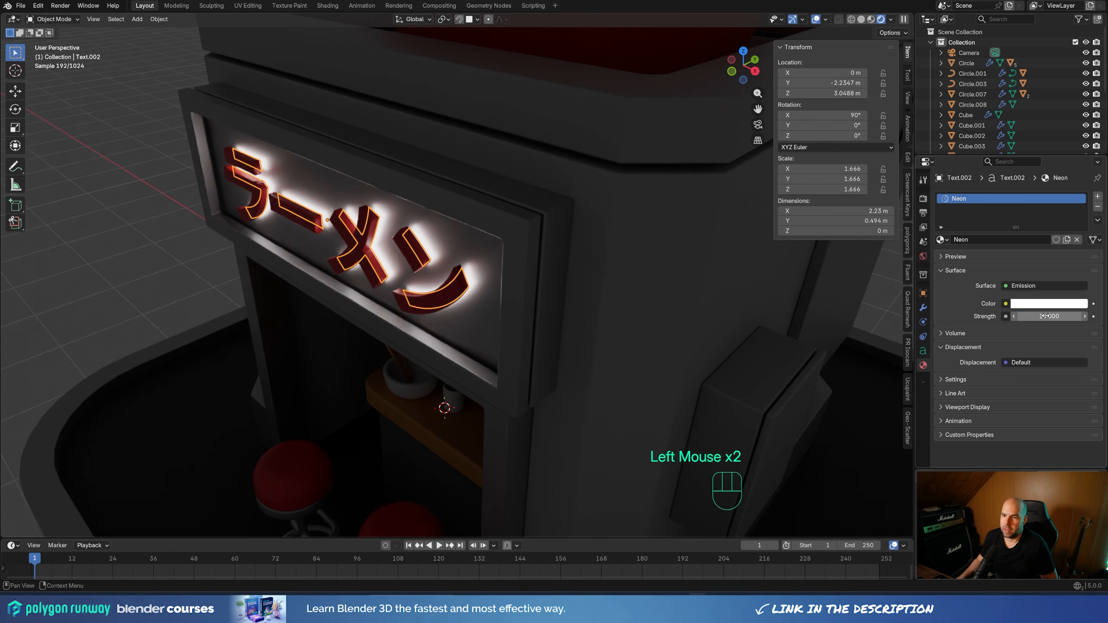
Parent the glowing text copy to the red front sign text as Object
{"action": "middle_click_drag", "start_coordinate": [449, 190], "coordinate": [429, 239], "text": "shift"}
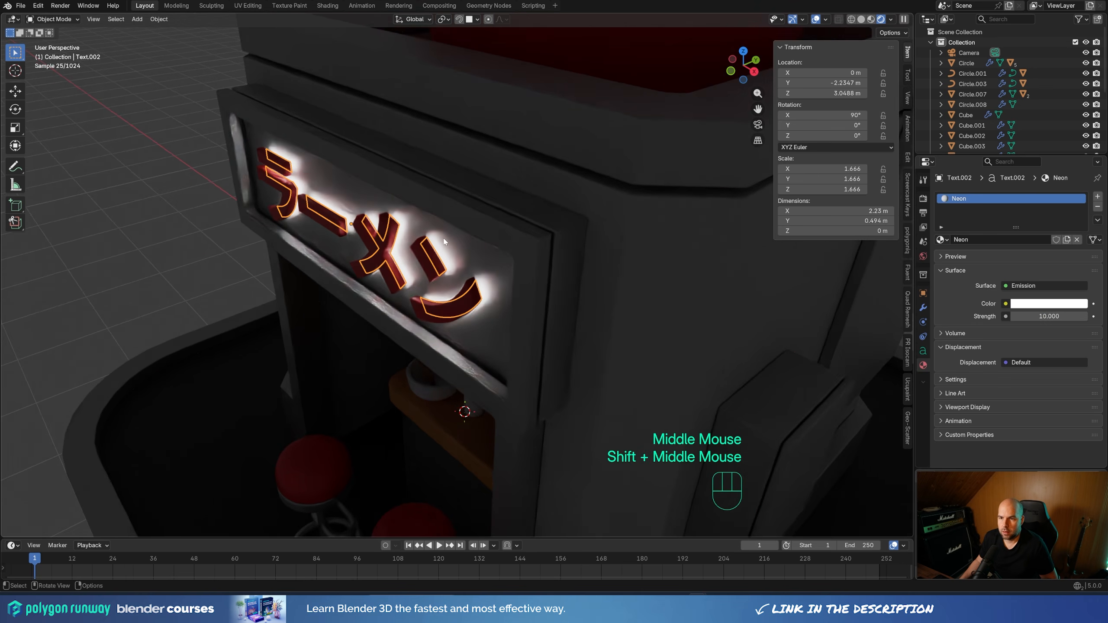
{"action": "scroll", "coordinate": [431, 240], "scroll_direction": "up", "scroll_amount": 4}
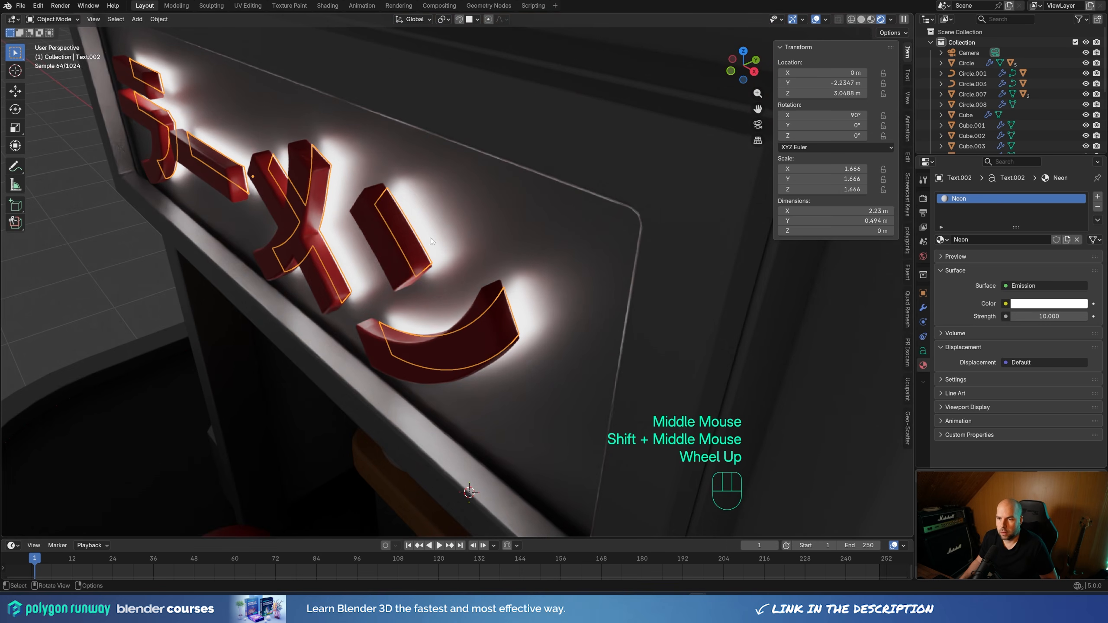
{"action": "left_click", "coordinate": [299, 164], "text": "shift"}
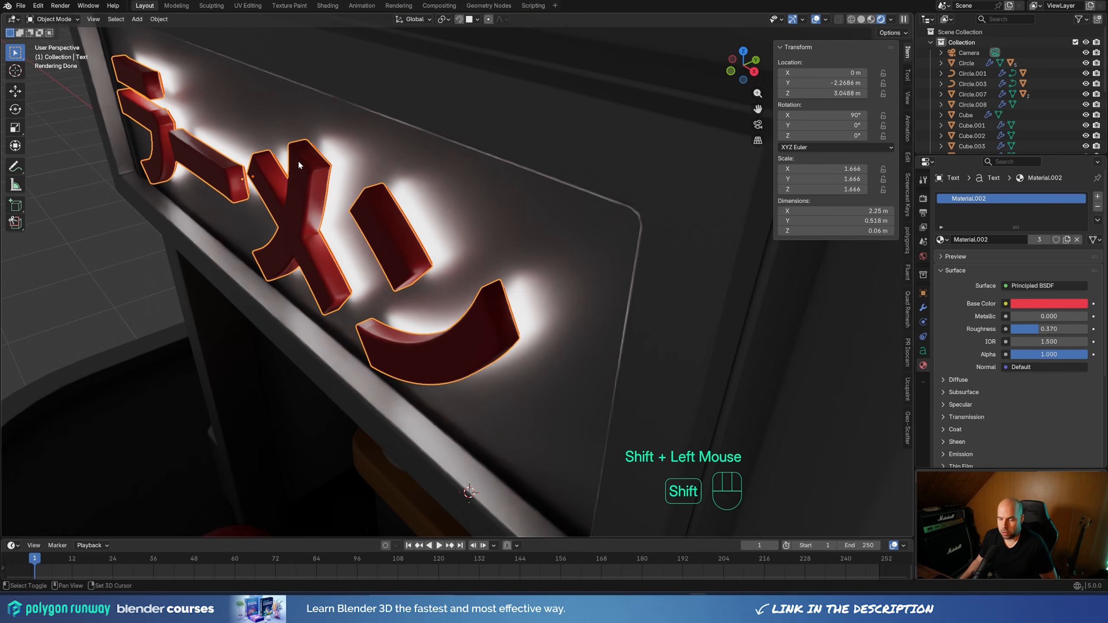
{"action": "key", "text": "ctrl+p"}
{"action": "left_click", "coordinate": [298, 159]}
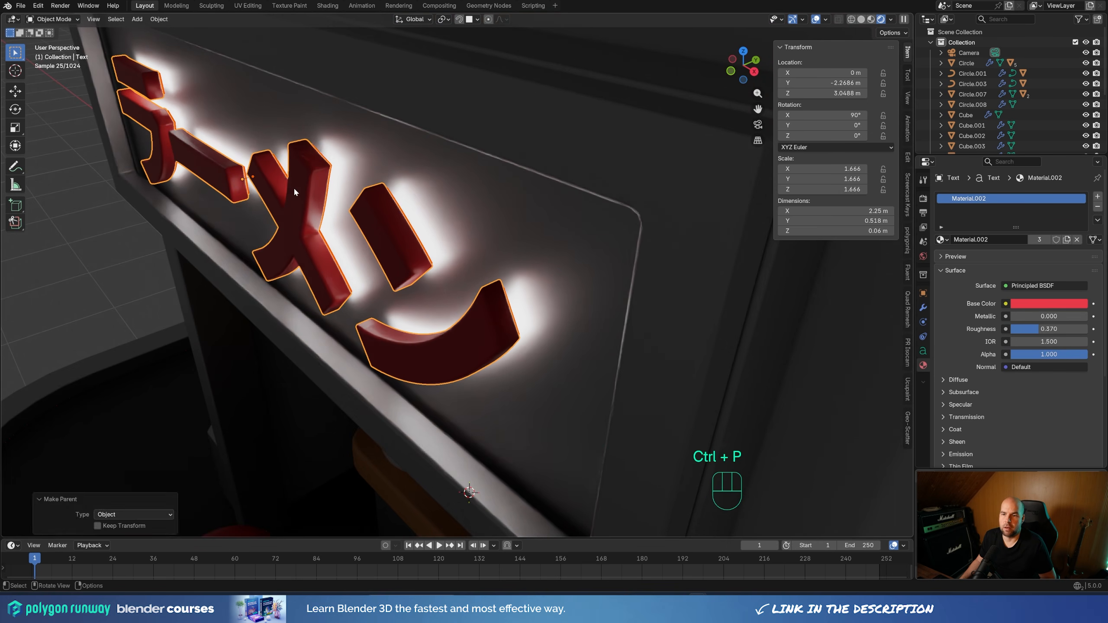
Move the parented sign text about 0.013 m toward the panel along the Y axis
{"action": "scroll", "coordinate": [328, 233], "scroll_direction": "down", "scroll_amount": 2}
{"action": "key", "text": "g"}
{"action": "key", "text": "y"}
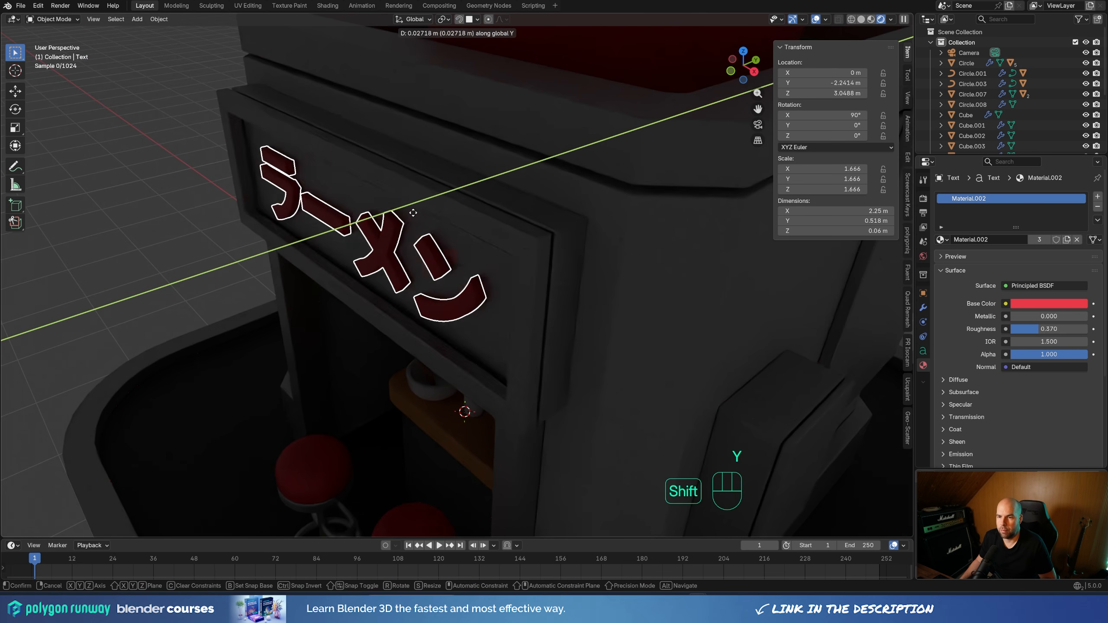
{"action": "left_click", "coordinate": [396, 239], "text": "shift"}
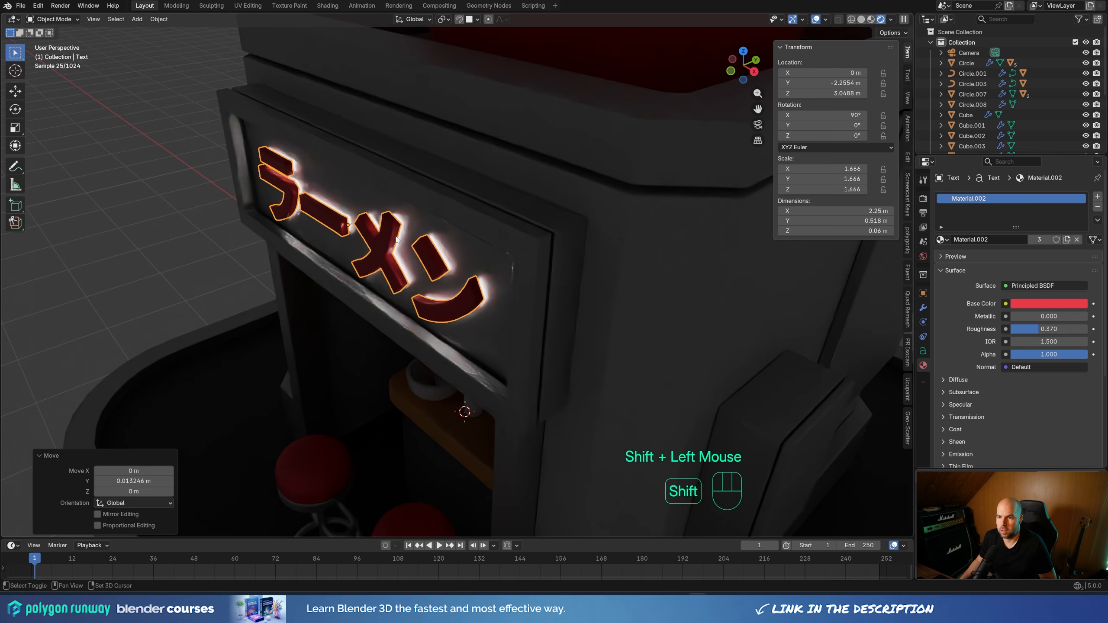
Nudge the parented sign text slightly along the Y axis, then select the glowing copy behind the letters
{"action": "scroll", "coordinate": [396, 239], "scroll_direction": "down", "scroll_amount": 4}
{"action": "middle_click_drag", "start_coordinate": [433, 289], "coordinate": [502, 270]}
{"action": "scroll", "coordinate": [488, 279], "scroll_direction": "up", "scroll_amount": 4}
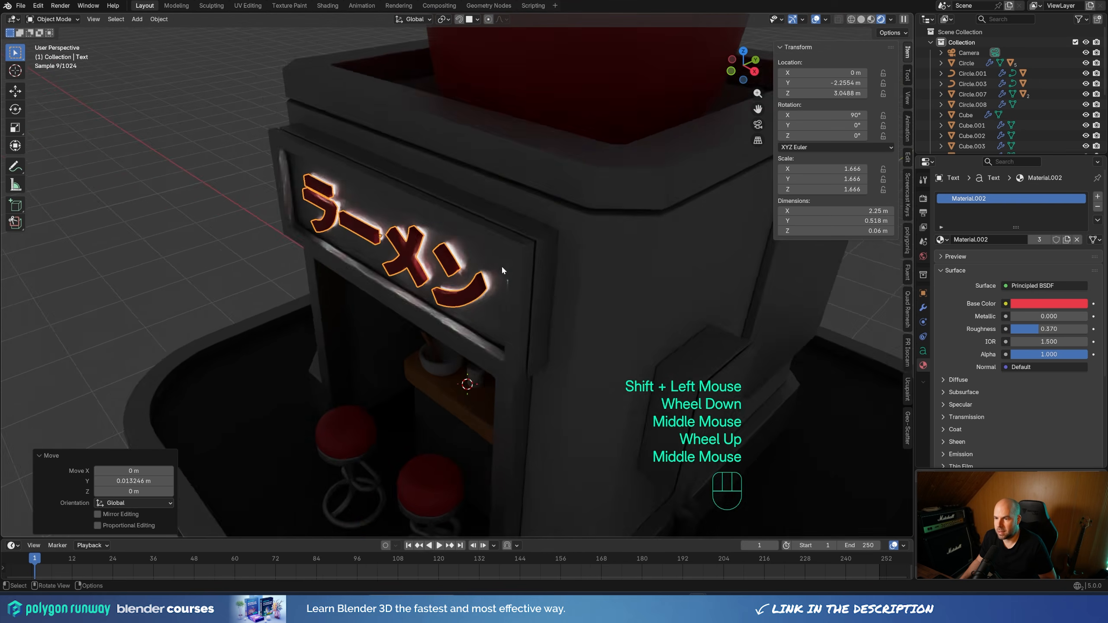
{"action": "scroll", "coordinate": [503, 270], "scroll_direction": "up", "scroll_amount": 2}
{"action": "key", "text": "g"}
{"action": "key", "text": "y"}
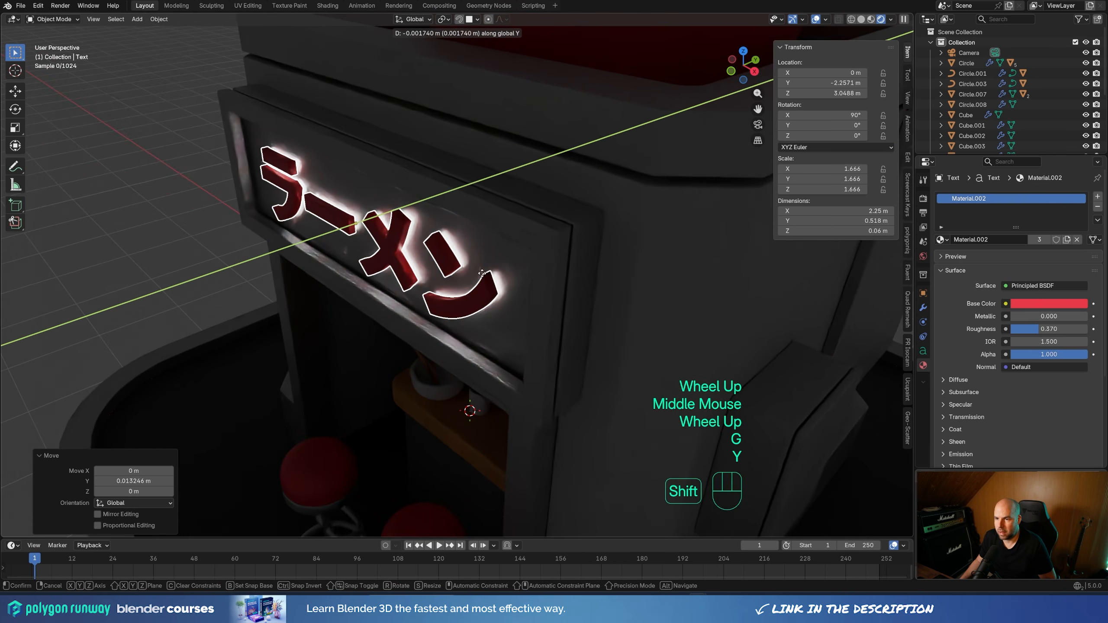
{"action": "left_click", "coordinate": [402, 228], "text": "shift"}
{"action": "left_click", "coordinate": [402, 228]}
{"action": "left_click", "coordinate": [402, 228]}
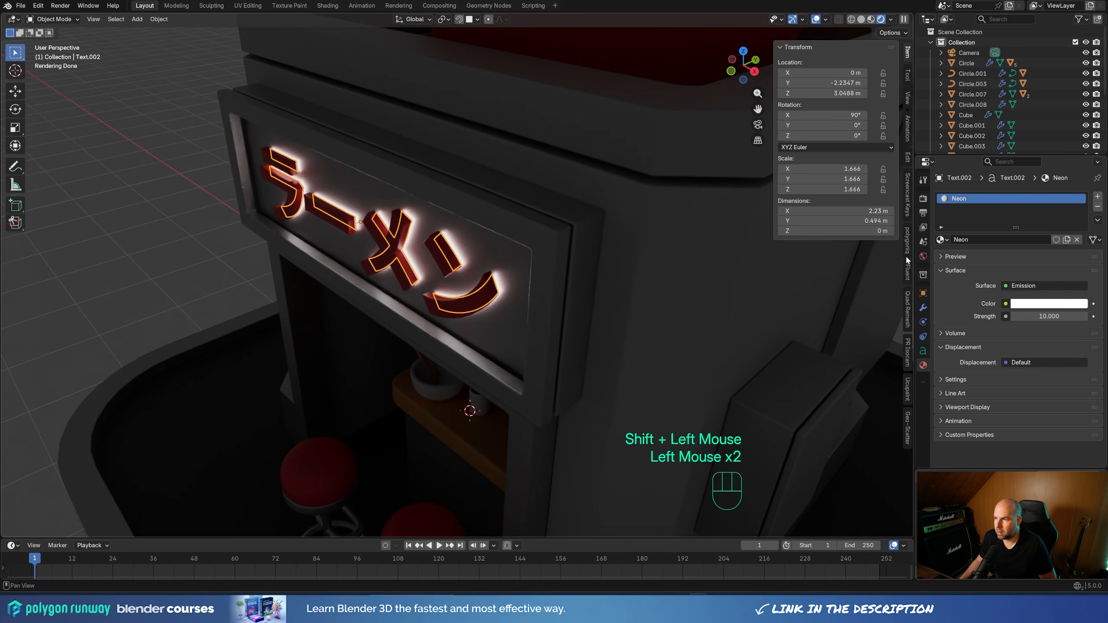
Change the Neon material's emission color to orange, keeping the glow behind the front ラーメン sign, and select the red front letters
{"action": "left_click", "coordinate": [1069, 308]}
{"action": "left_click_drag", "start_coordinate": [1044, 183], "coordinate": [1017, 193]}
{"action": "scroll", "coordinate": [443, 248], "scroll_direction": "up", "scroll_amount": 2}
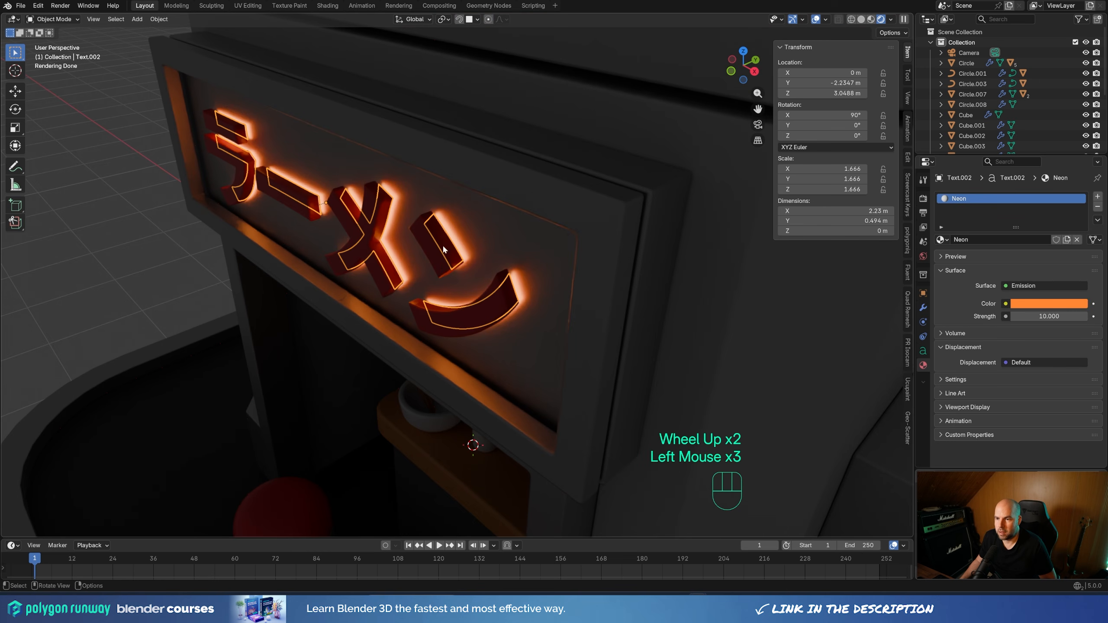
{"action": "left_click", "coordinate": [355, 237]}
{"action": "scroll", "coordinate": [357, 237], "scroll_direction": "down", "scroll_amount": 2}
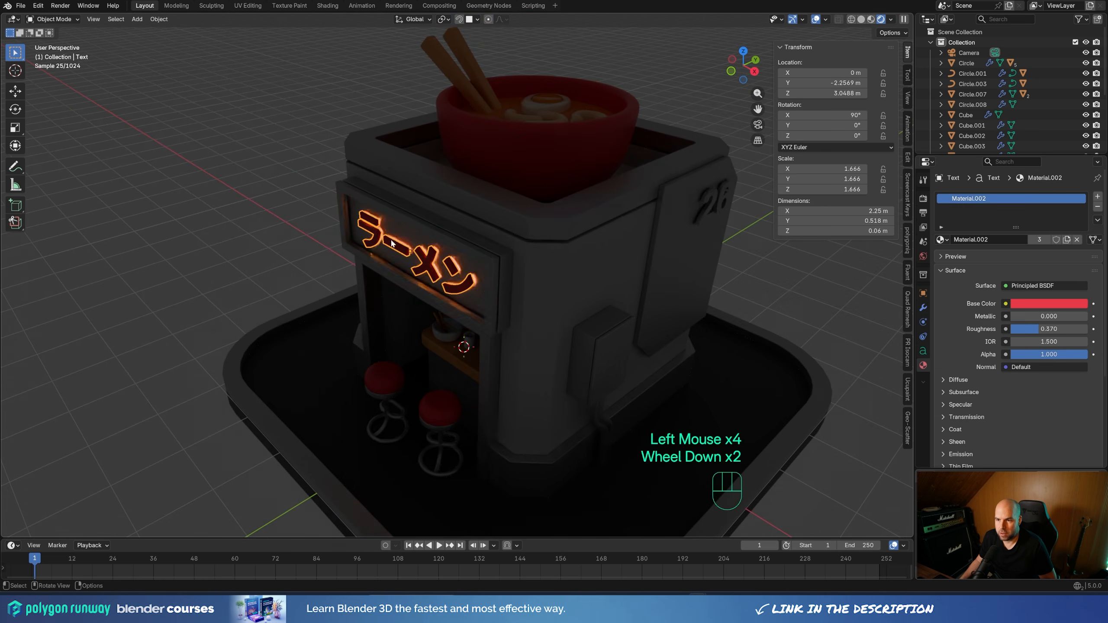
Duplicate the side wall's 26 text and move the copy about 0.042 m along X toward the wall
{"action": "left_click", "coordinate": [710, 198]}
{"action": "middle_click_drag", "start_coordinate": [741, 232], "coordinate": [556, 272], "text": "shift"}
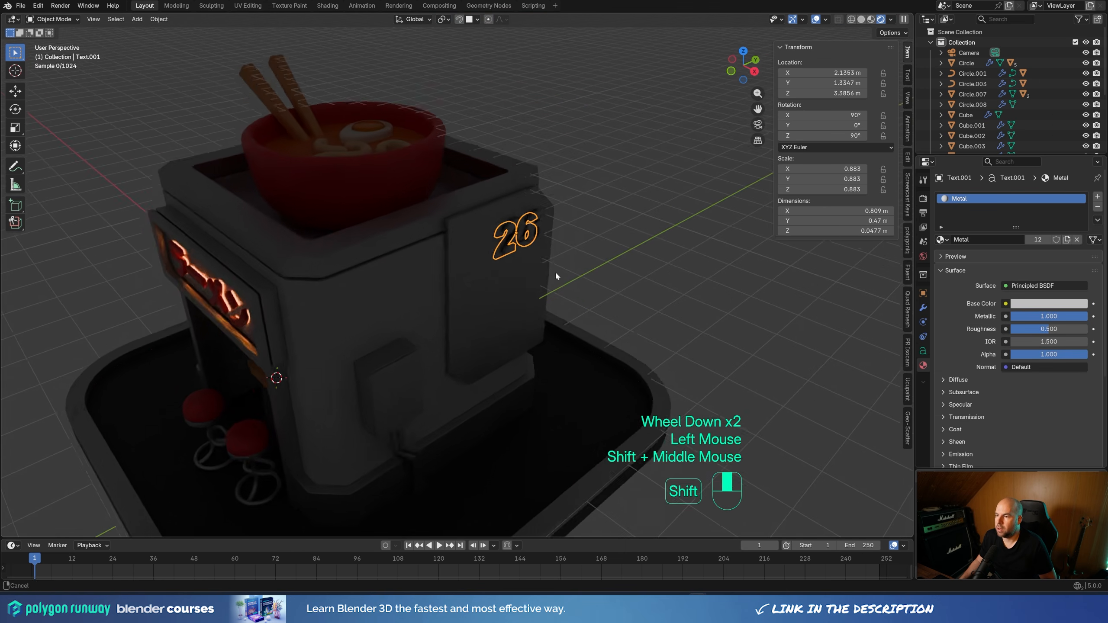
{"action": "scroll", "coordinate": [604, 231], "scroll_direction": "up", "scroll_amount": 4}
{"action": "middle_click_drag", "start_coordinate": [602, 231], "coordinate": [666, 315], "text": "shift"}
{"action": "scroll", "coordinate": [666, 315], "scroll_direction": "up", "scroll_amount": 1}
{"action": "key", "text": "shift+d"}
{"action": "key", "text": "y"}
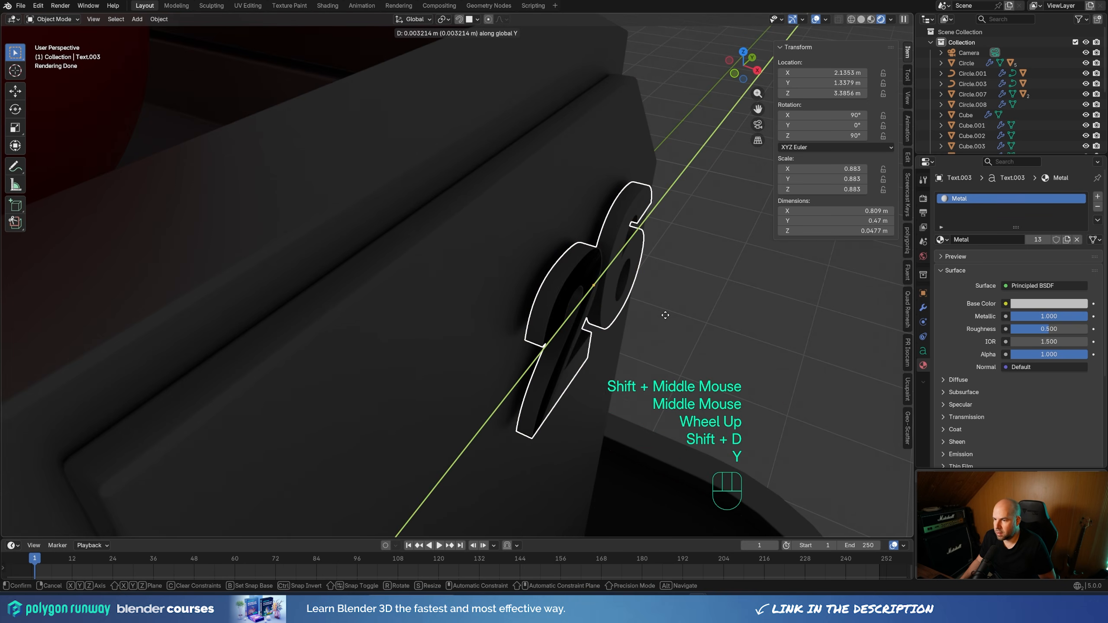
{"action": "key", "text": "x"}
{"action": "left_click", "coordinate": [653, 309]}
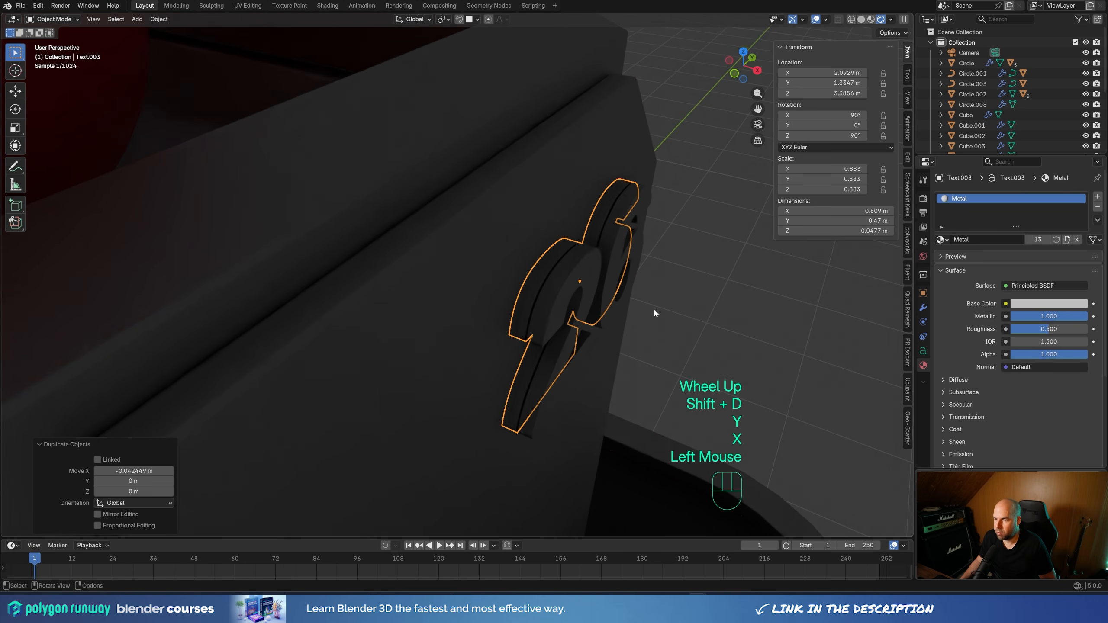
Set the duplicated 26 text's extrude to 0 m
{"action": "left_click", "coordinate": [923, 307]}
{"action": "left_click", "coordinate": [923, 351]}
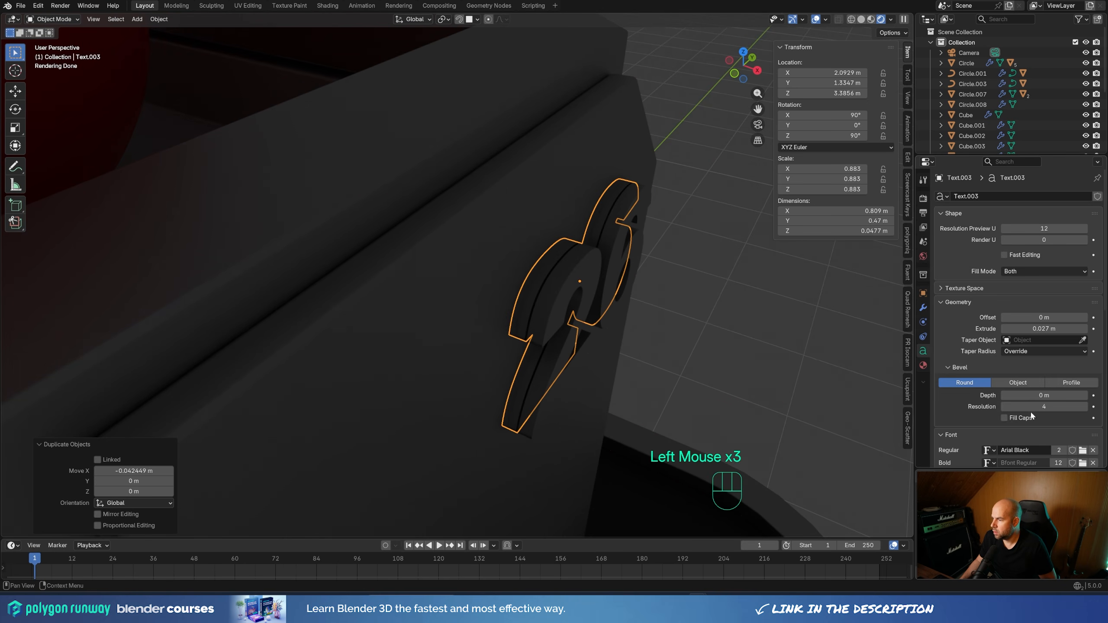
{"action": "left_click", "coordinate": [1055, 328]}
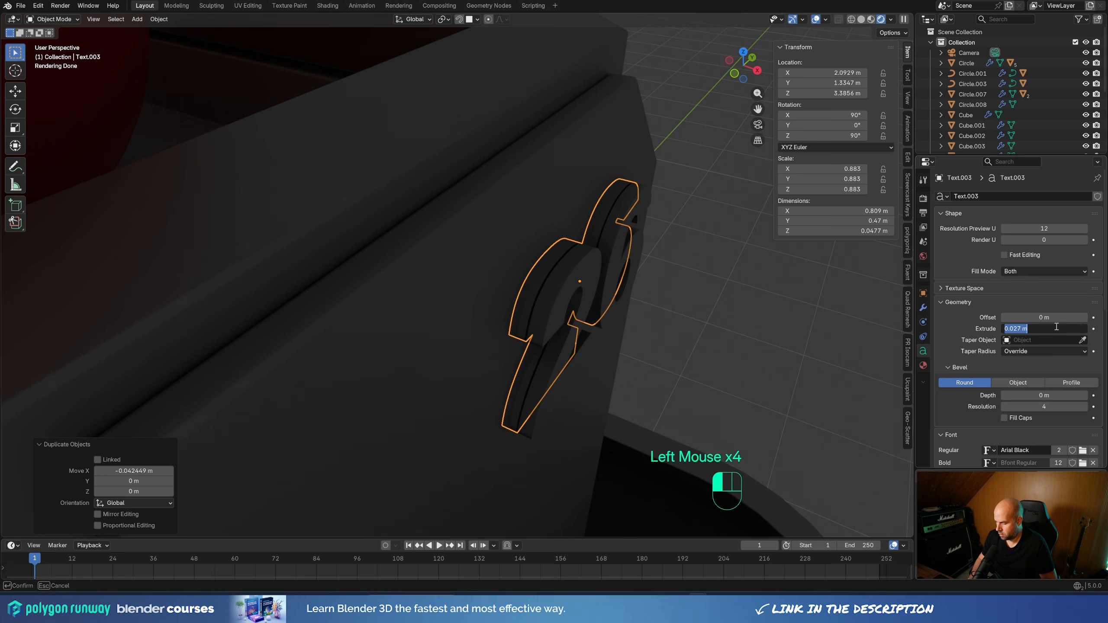
{"action": "type", "text": "0"}
{"action": "key", "text": "Return"}
Move the flat 26 copy about 0.015 m along X, up against the back of the original number
{"action": "scroll", "coordinate": [741, 334], "scroll_direction": "up", "scroll_amount": 2}
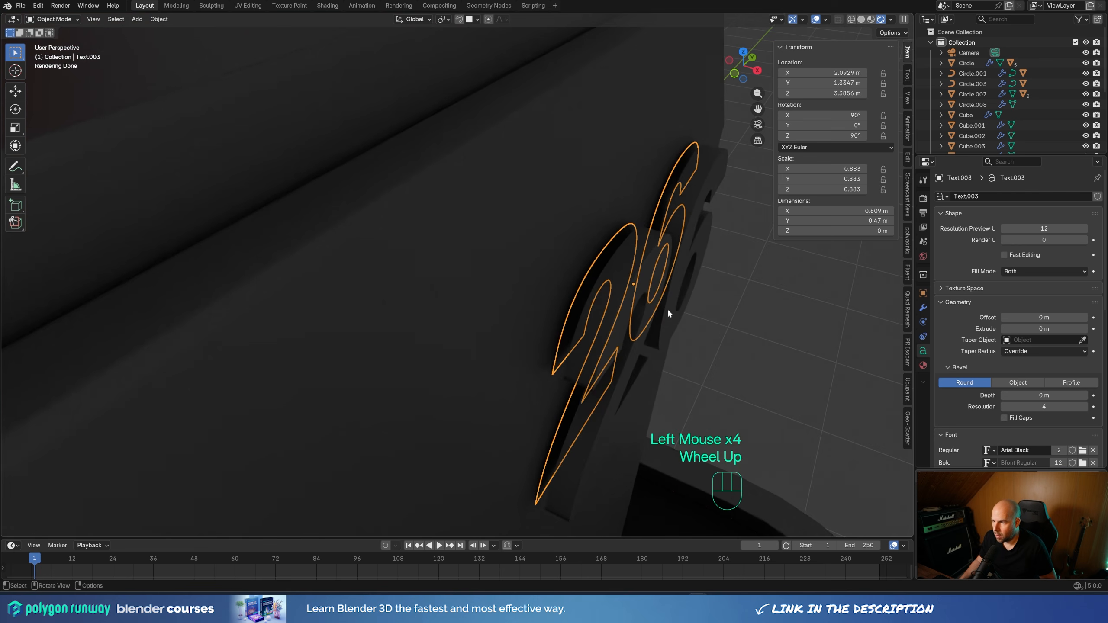
{"action": "key", "text": "g"}
{"action": "key", "text": "y"}
{"action": "key", "text": "x"}
{"action": "key", "text": "shift"}
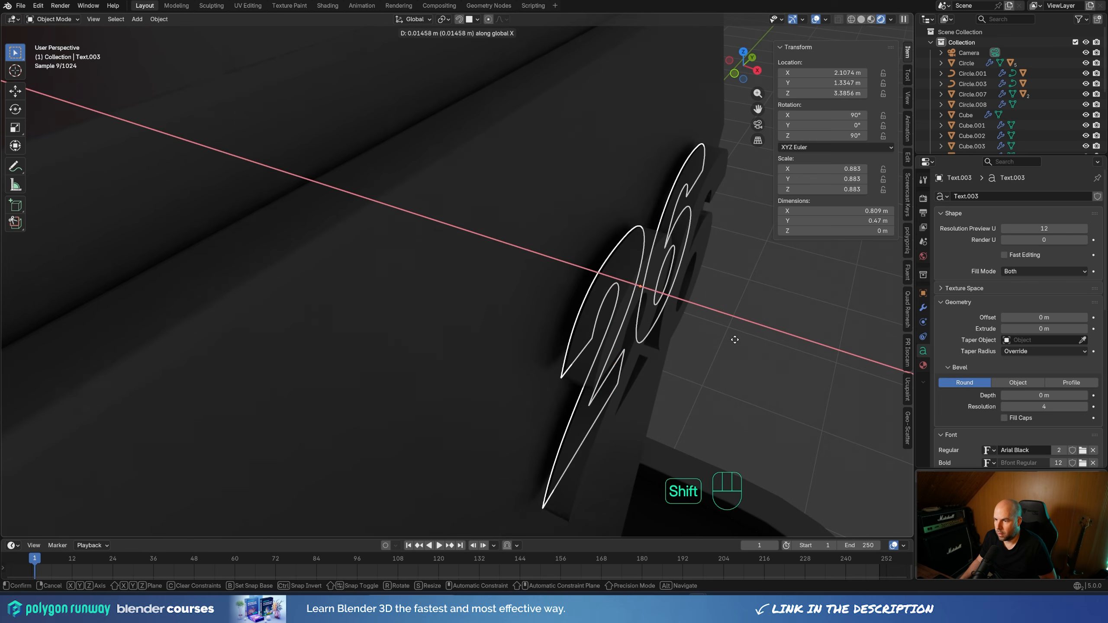
{"action": "left_click", "coordinate": [734, 339], "text": "shift"}
Parent the flat 26 copy to the original 26 text as Object
{"action": "left_click", "coordinate": [633, 259], "text": "shift"}
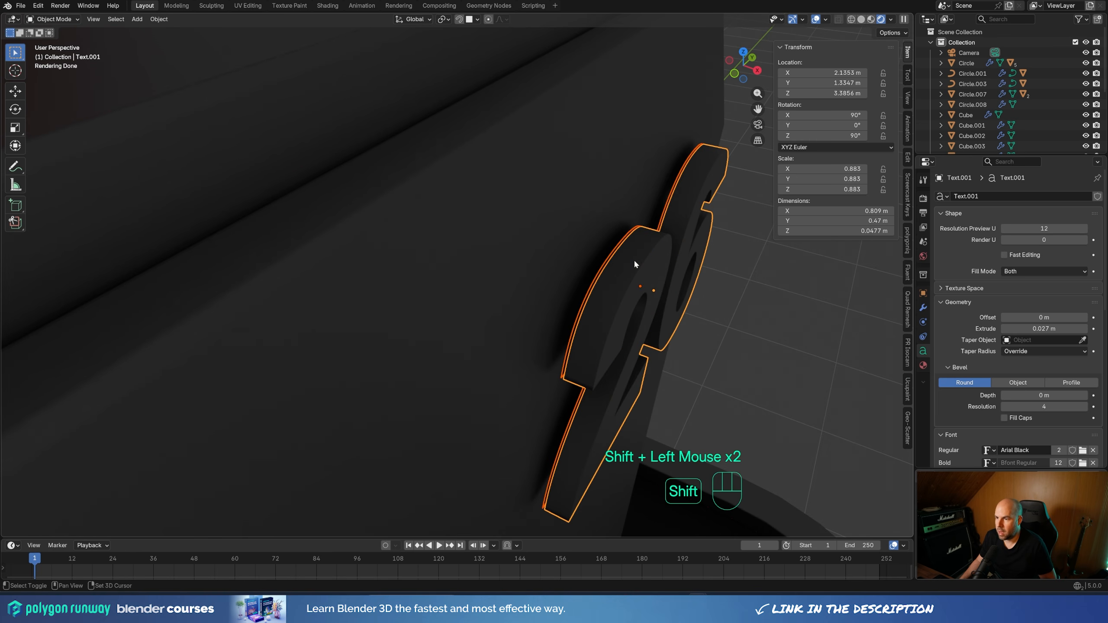
{"action": "key", "text": "ctrl+p"}
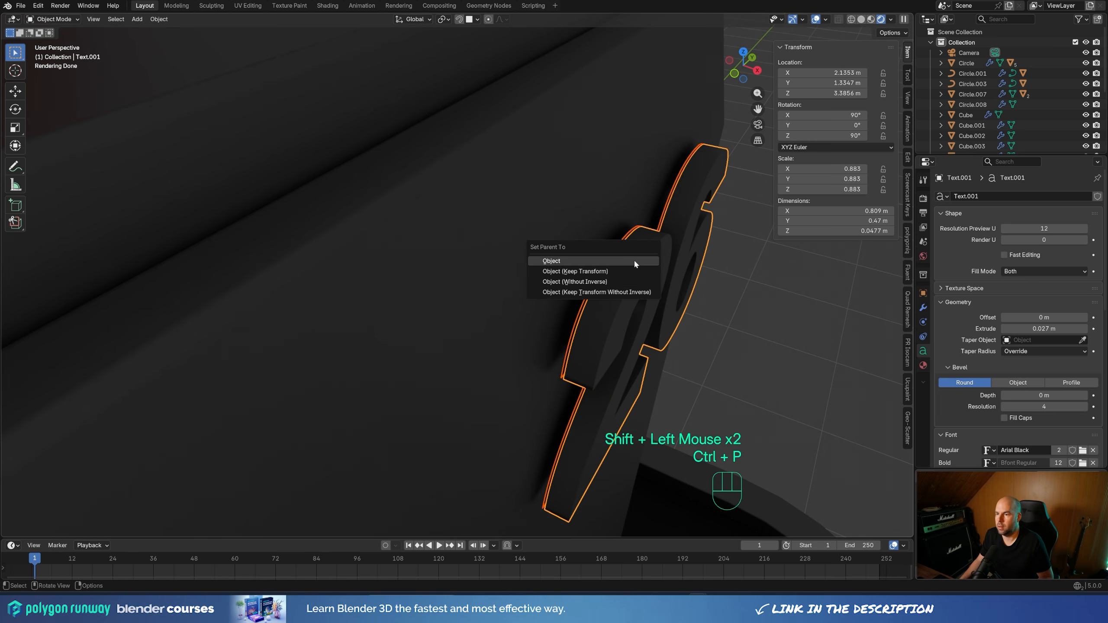
{"action": "left_click", "coordinate": [634, 259]}
Select the flat 26 copy behind the side number and replace its Metal material with Neon
{"action": "left_click", "coordinate": [601, 270]}
{"action": "left_click", "coordinate": [600, 269]}
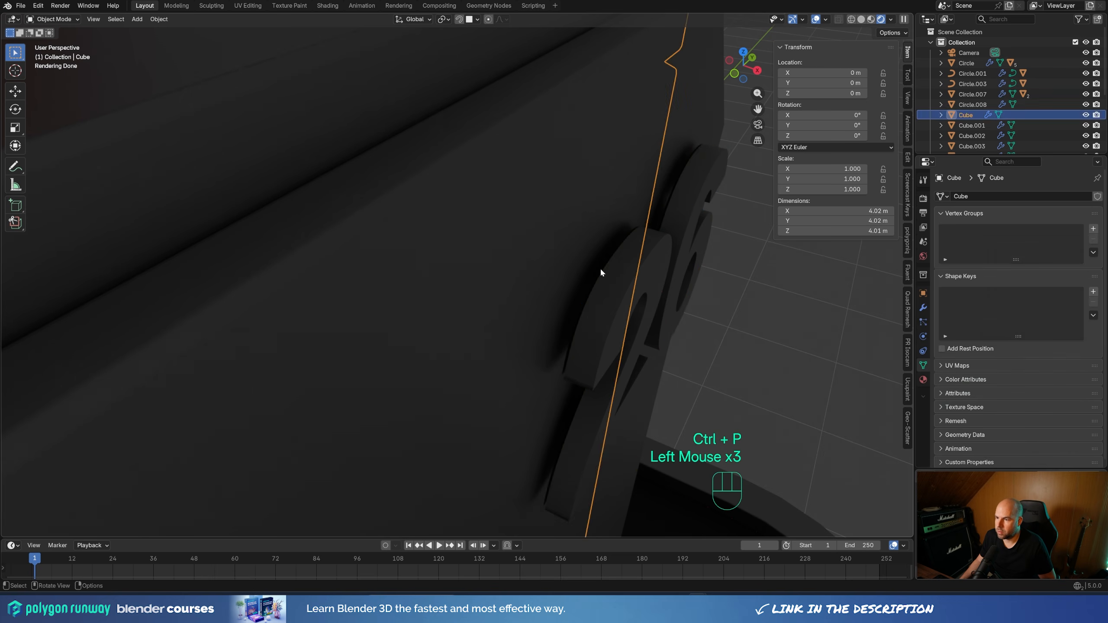
{"action": "left_click", "coordinate": [608, 277]}
{"action": "left_click", "coordinate": [609, 280]}
{"action": "left_click", "coordinate": [605, 274]}
{"action": "left_click", "coordinate": [605, 274]}
{"action": "left_click", "coordinate": [605, 274]}
{"action": "left_click", "coordinate": [605, 274]}
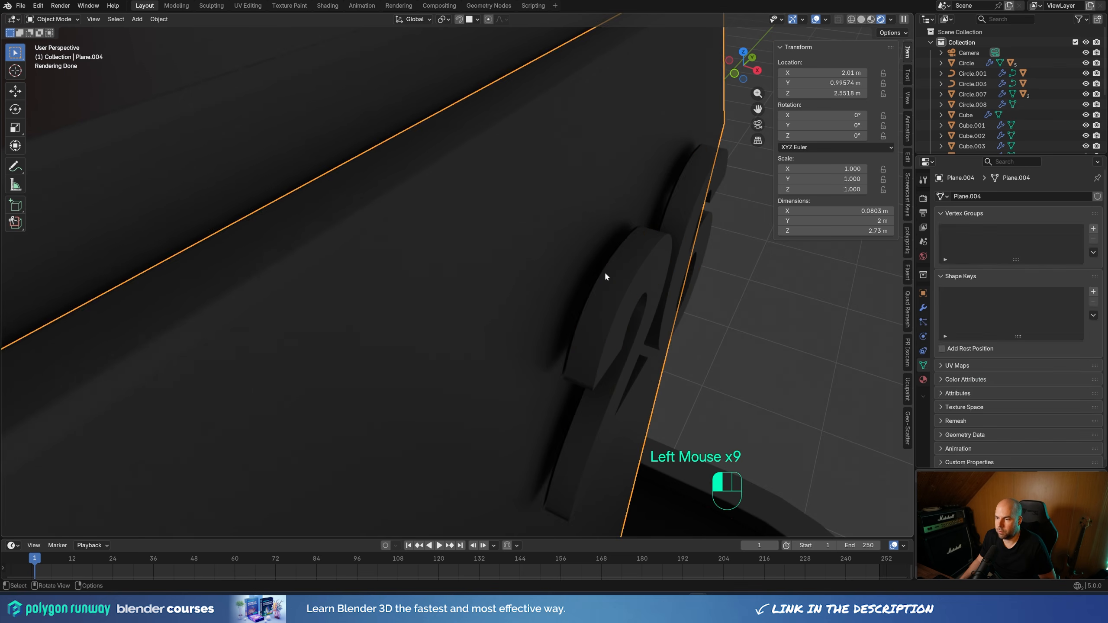
{"action": "left_click", "coordinate": [605, 274]}
{"action": "left_click", "coordinate": [605, 274]}
{"action": "left_click", "coordinate": [604, 274]}
{"action": "left_click", "coordinate": [604, 275]}
{"action": "left_click", "coordinate": [604, 275]}
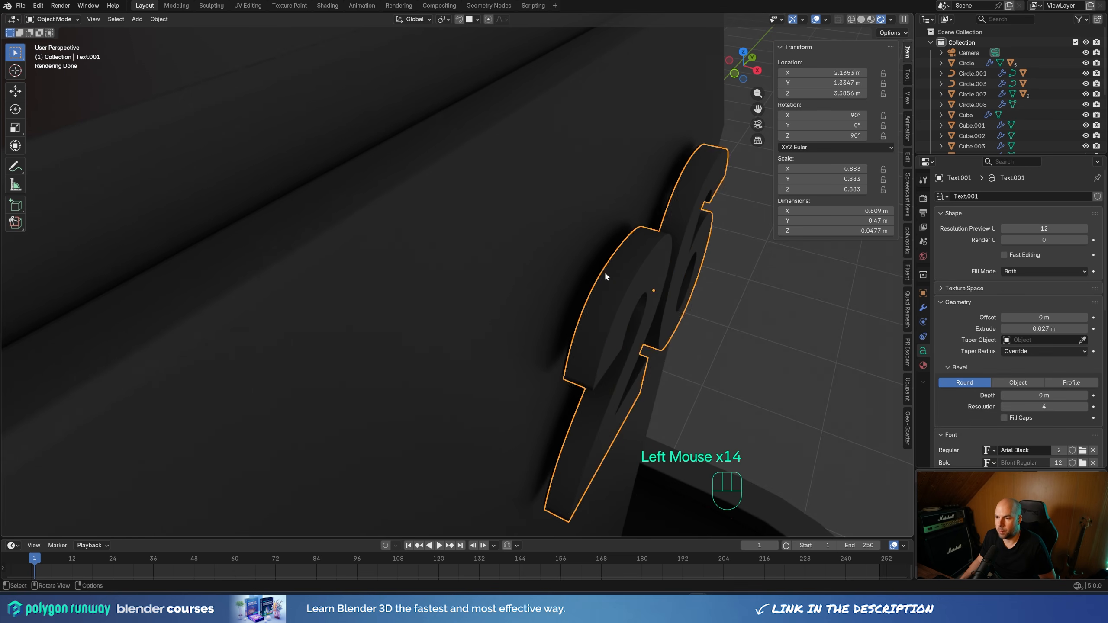
{"action": "left_click", "coordinate": [605, 275]}
{"action": "middle_click_drag", "start_coordinate": [739, 325], "coordinate": [599, 251]}
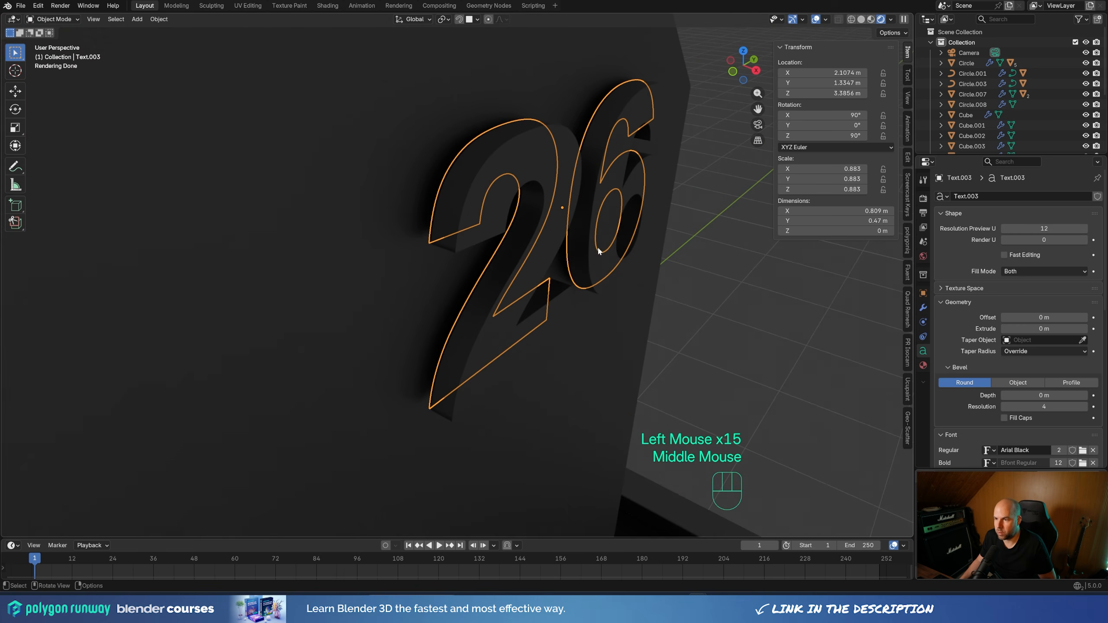
{"action": "left_click", "coordinate": [923, 365]}
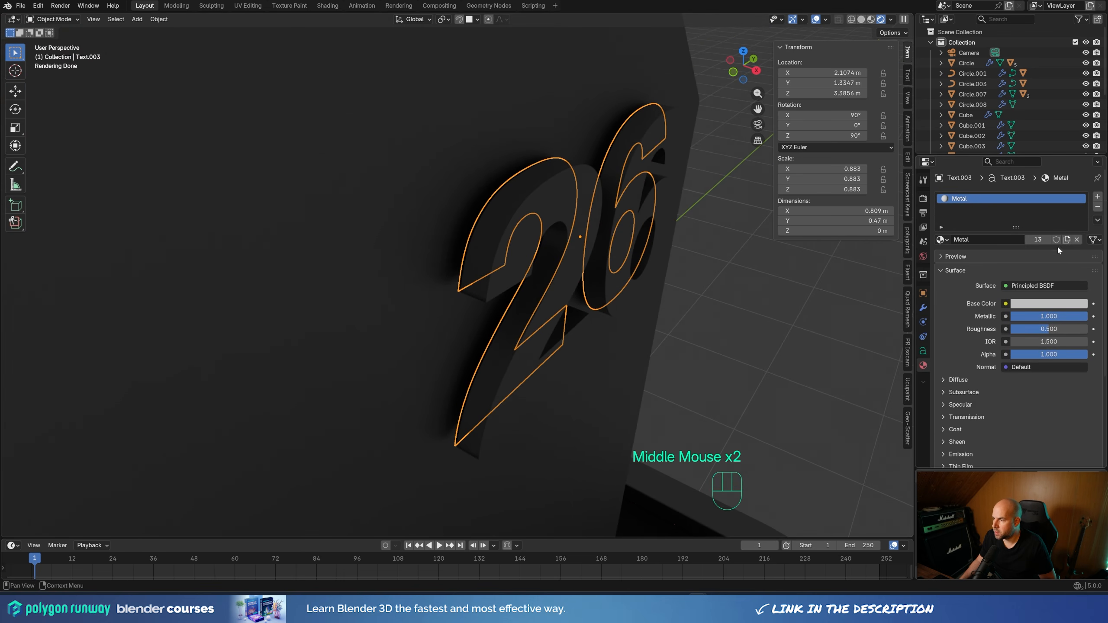
{"action": "left_click", "coordinate": [1073, 239]}
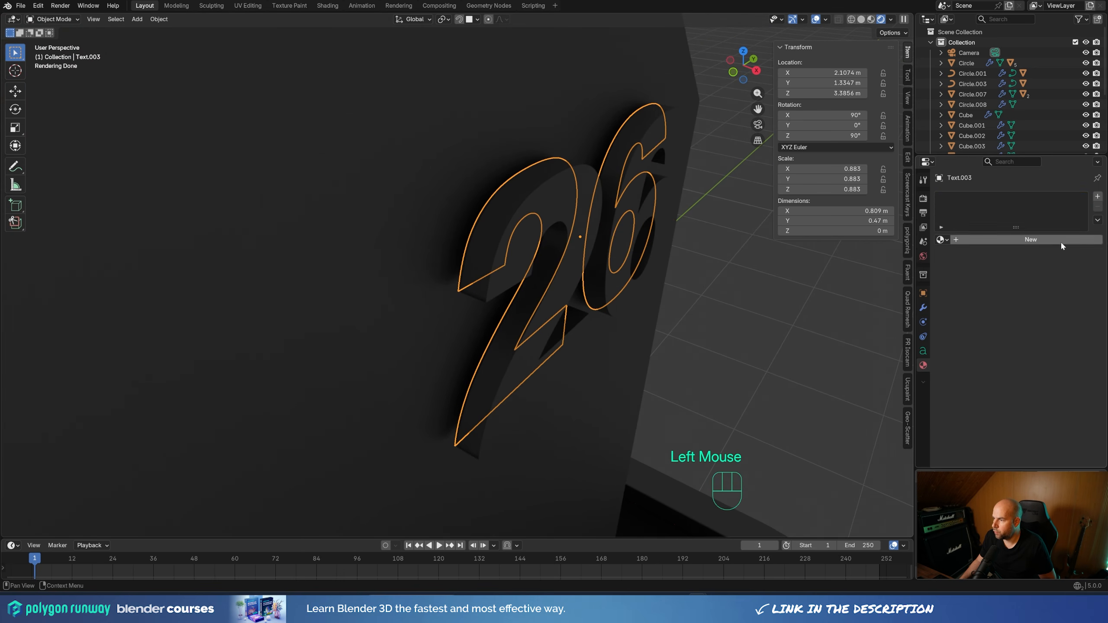
{"action": "left_click", "coordinate": [941, 240]}
{"action": "key", "text": "ctrl+z"}
{"action": "key", "text": "ctrl+z"}
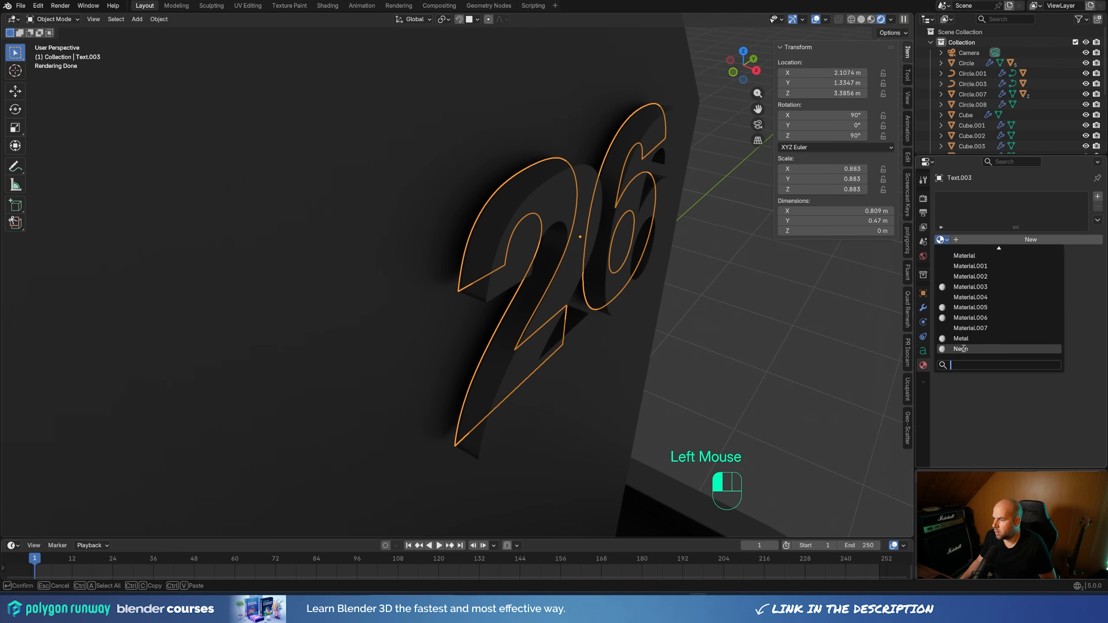
{"action": "left_click", "coordinate": [962, 347]}
{"action": "scroll", "coordinate": [780, 308], "scroll_direction": "down", "scroll_amount": 2}
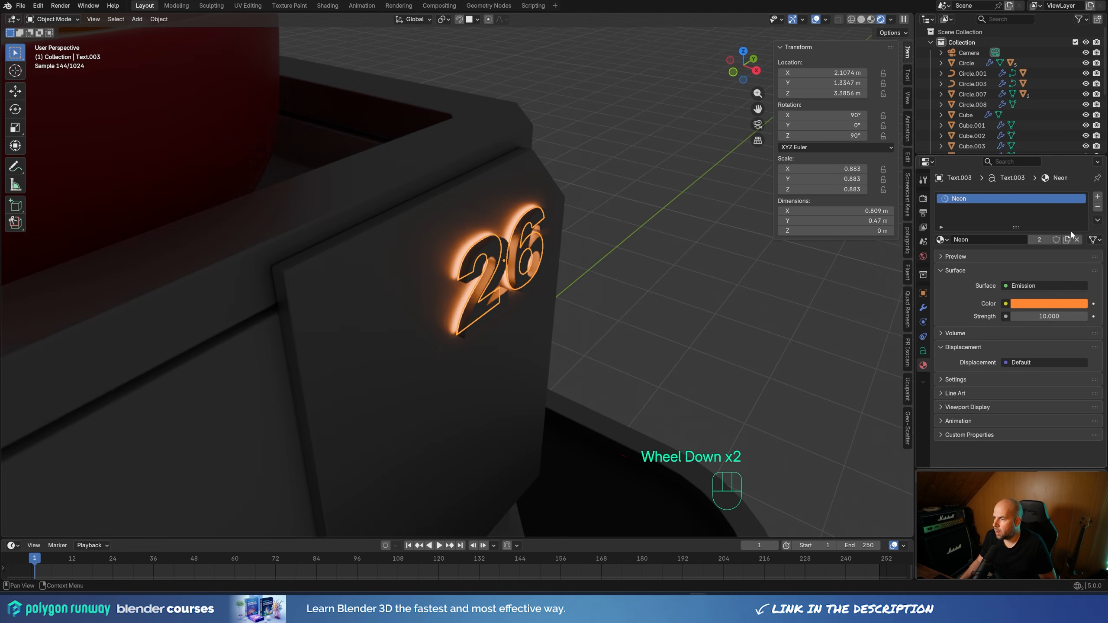
Make the 26 copy's Neon material a separate copy and set its emission color to light blue
{"action": "left_click", "coordinate": [1066, 240]}
{"action": "left_click", "coordinate": [1048, 304]}
{"action": "left_click_drag", "start_coordinate": [1032, 164], "coordinate": [1037, 147]}
{"action": "scroll", "coordinate": [585, 198], "scroll_direction": "down", "scroll_amount": 1}
{"action": "left_click", "coordinate": [669, 260]}
Examine the orange front sign and the blue side number on the shop from several angles
{"action": "scroll", "coordinate": [568, 274], "scroll_direction": "down", "scroll_amount": 1}
{"action": "scroll", "coordinate": [568, 275], "scroll_direction": "down", "scroll_amount": 1}
{"action": "middle_click_drag", "start_coordinate": [569, 275], "coordinate": [626, 215], "text": "shift"}
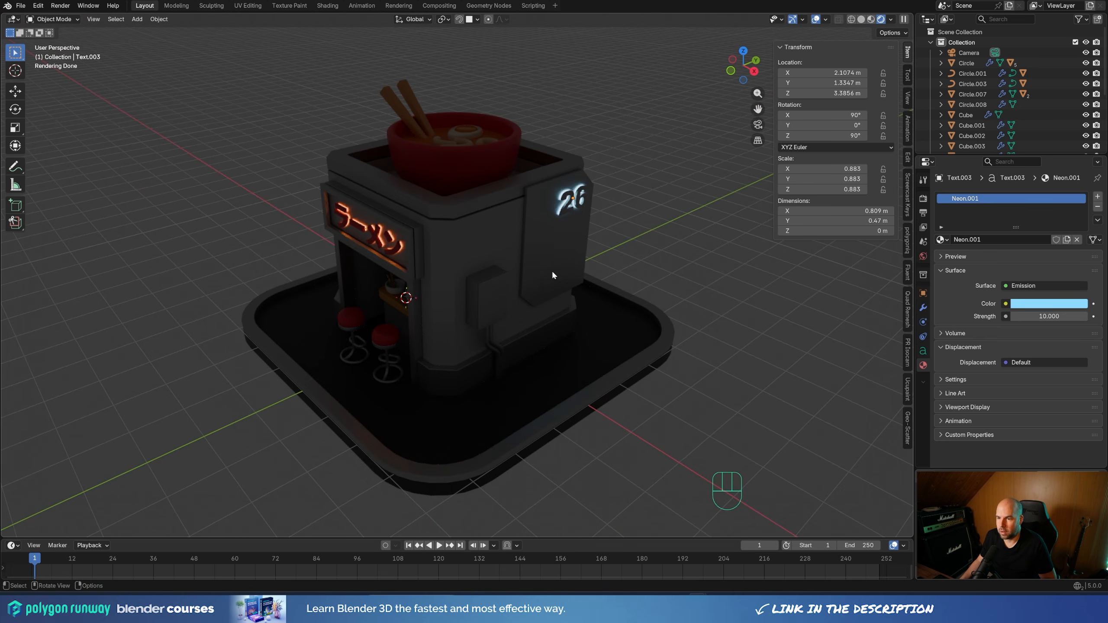
{"action": "middle_click_drag", "start_coordinate": [551, 270], "coordinate": [462, 305]}
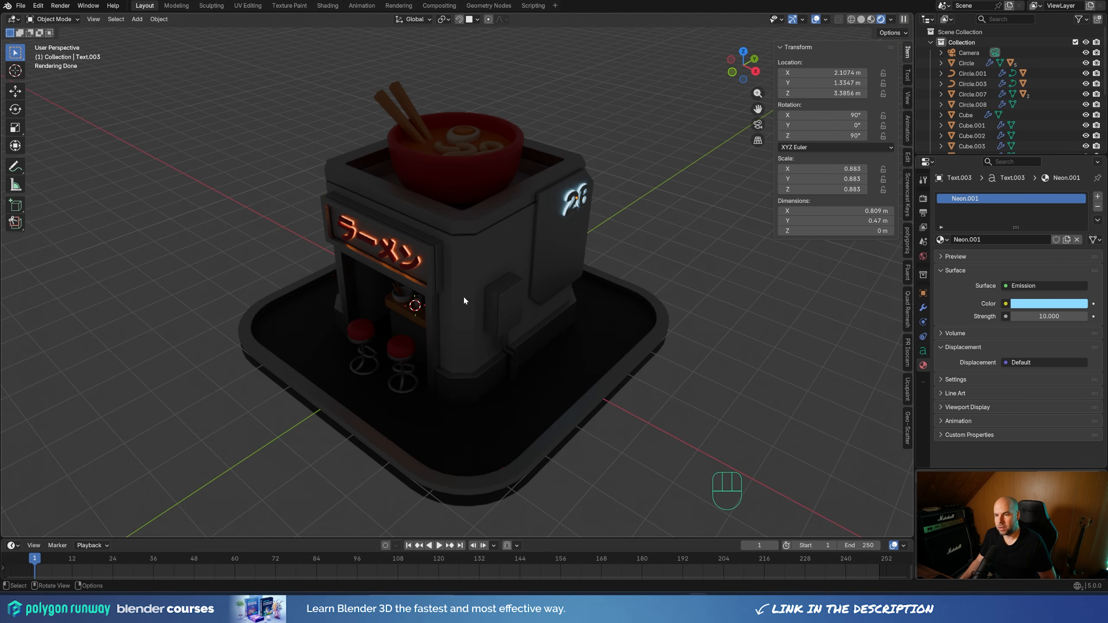
{"action": "scroll", "coordinate": [463, 296], "scroll_direction": "up", "scroll_amount": 1}
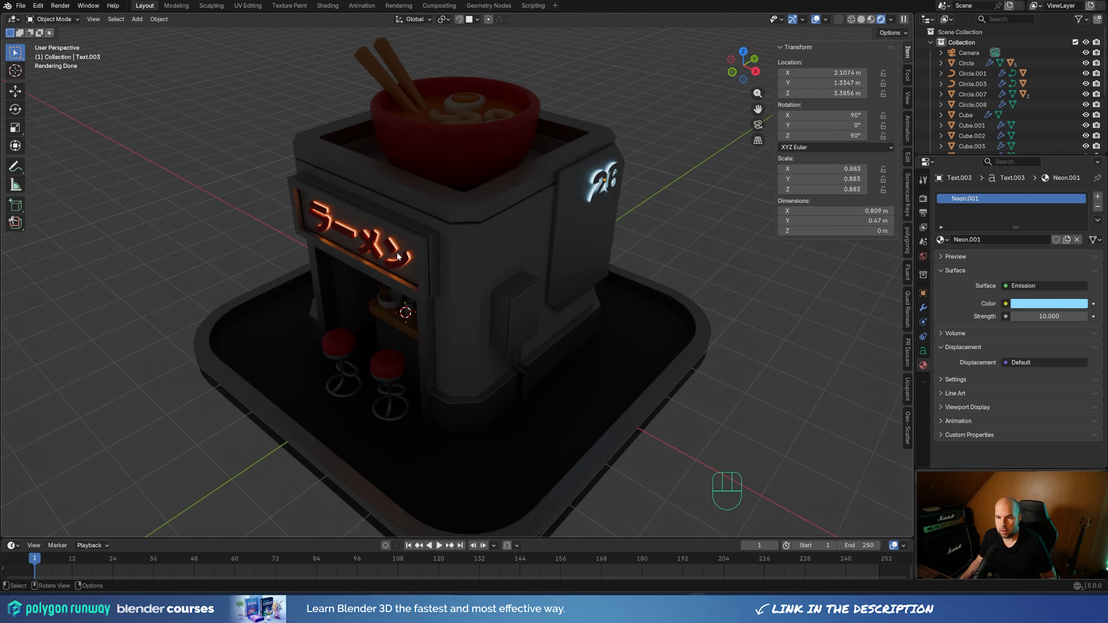
{"action": "right_click", "coordinate": [422, 318]}
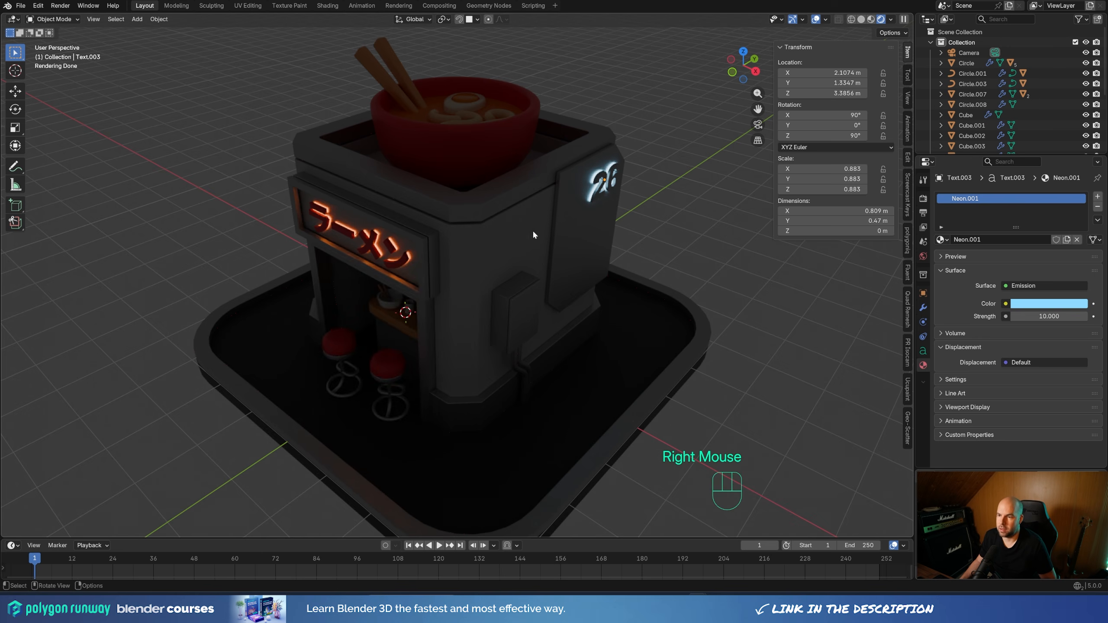
{"action": "mouse_move", "coordinate": [532, 229]}
{"action": "middle_mouse_down"}
{"action": "mouse_move", "coordinate": [463, 276]}
{"action": "mouse_move", "coordinate": [516, 224]}
{"action": "middle_mouse_up"}
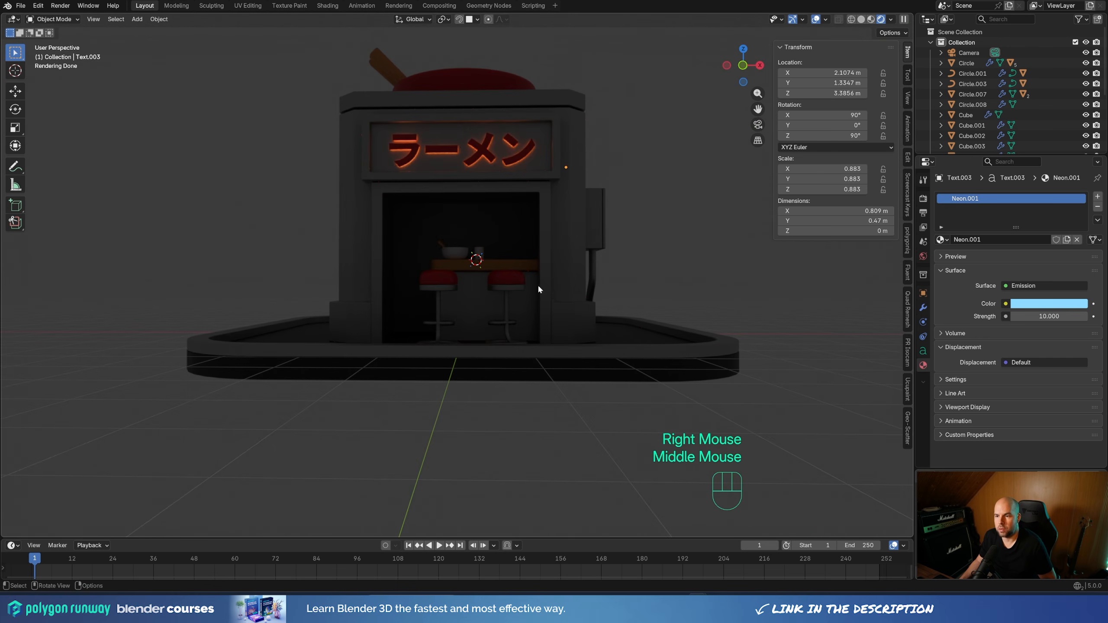
{"action": "middle_click_drag", "start_coordinate": [554, 262], "coordinate": [486, 284]}
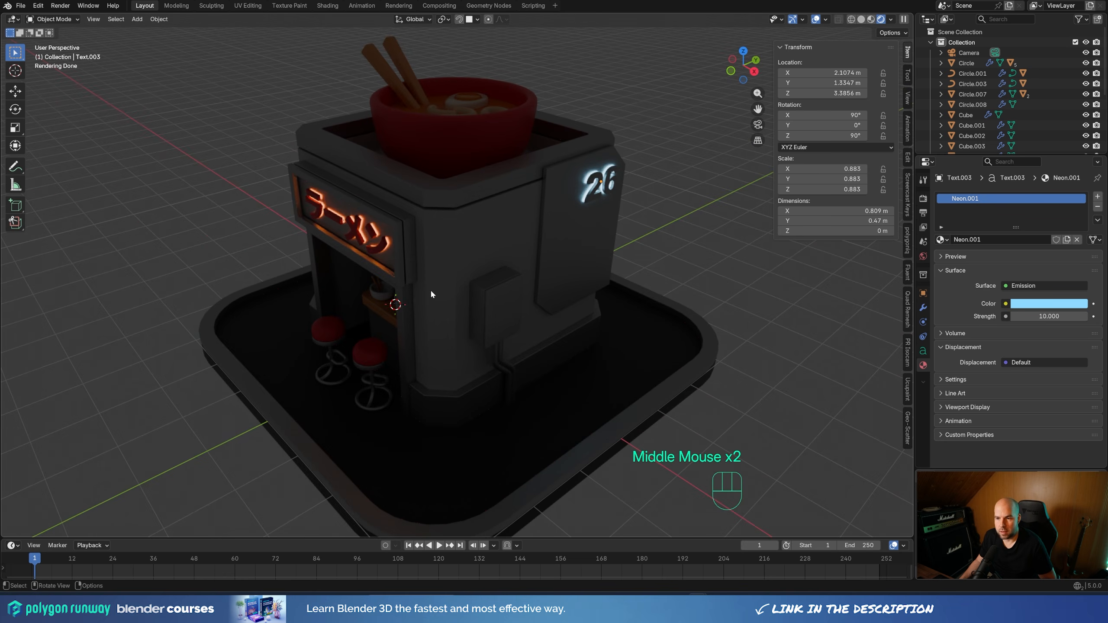
{"action": "scroll", "coordinate": [432, 287], "scroll_direction": "down", "scroll_amount": 2}
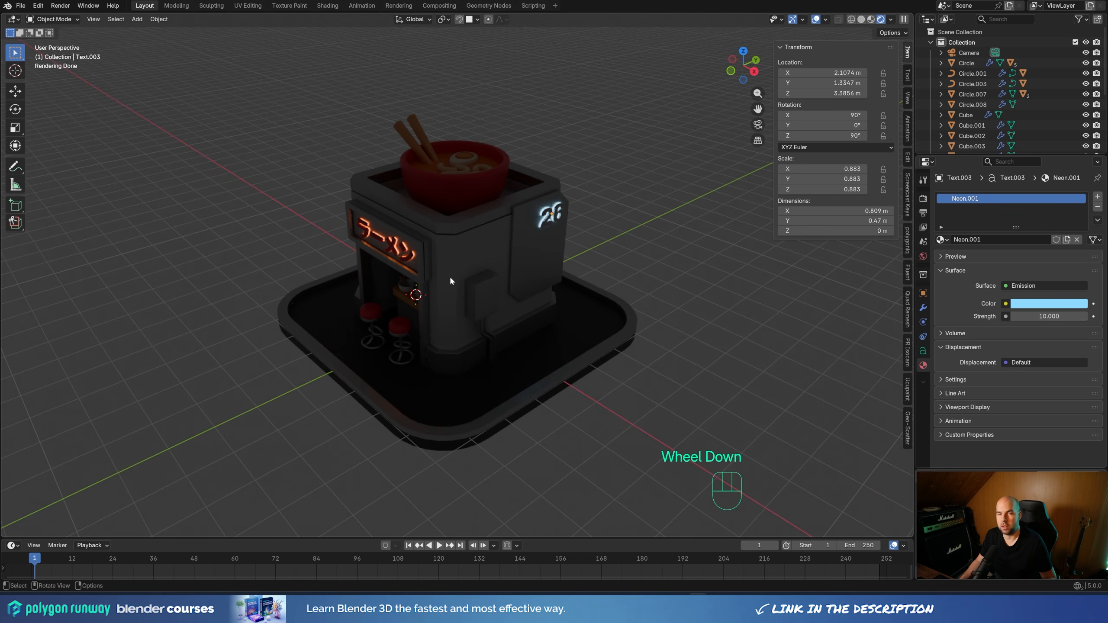
{"action": "middle_click_drag", "start_coordinate": [444, 288], "coordinate": [548, 250]}
{"action": "scroll", "coordinate": [519, 296], "scroll_direction": "up", "scroll_amount": 3}
Snap the 3D cursor to the world origin and add a point light there
{"action": "key", "text": "shift+s"}
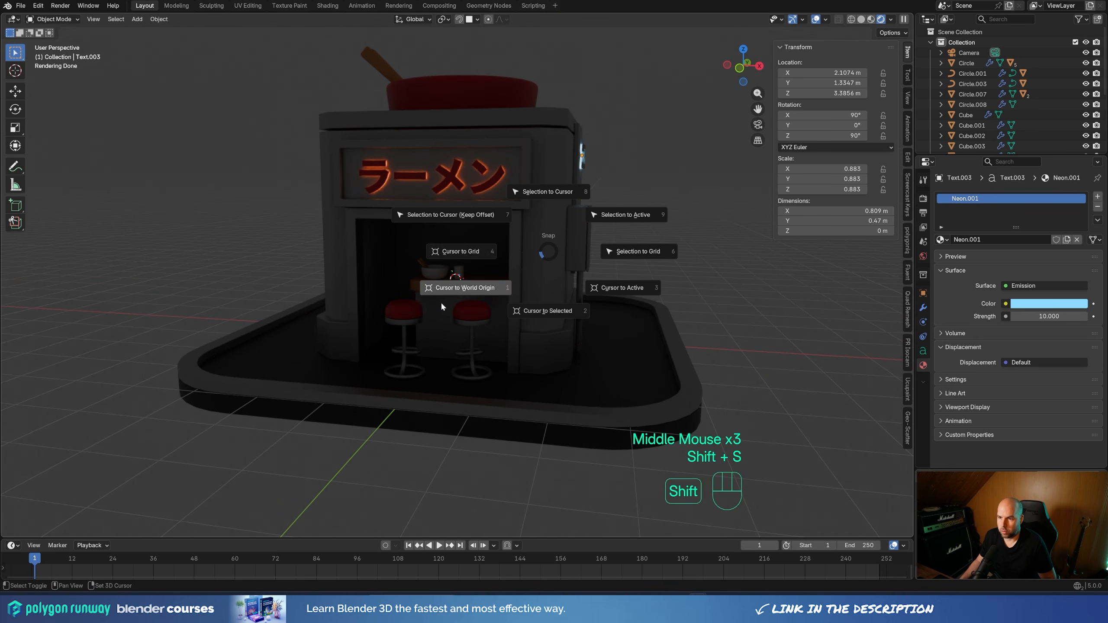
{"action": "middle_click_drag", "start_coordinate": [440, 301], "coordinate": [566, 318]}
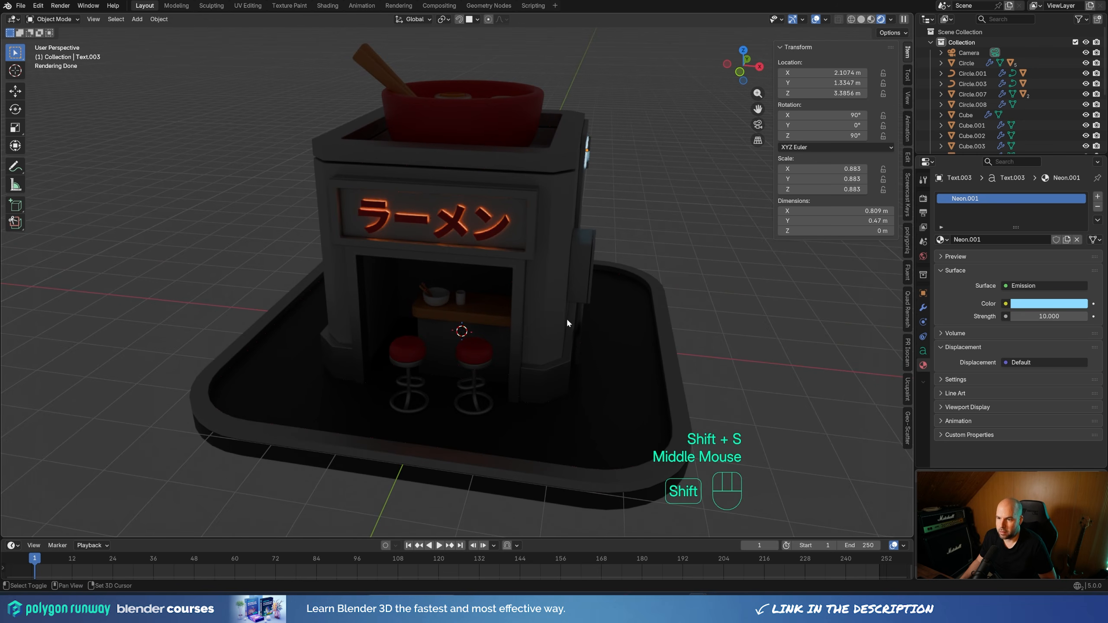
{"action": "key", "text": "shift+a"}
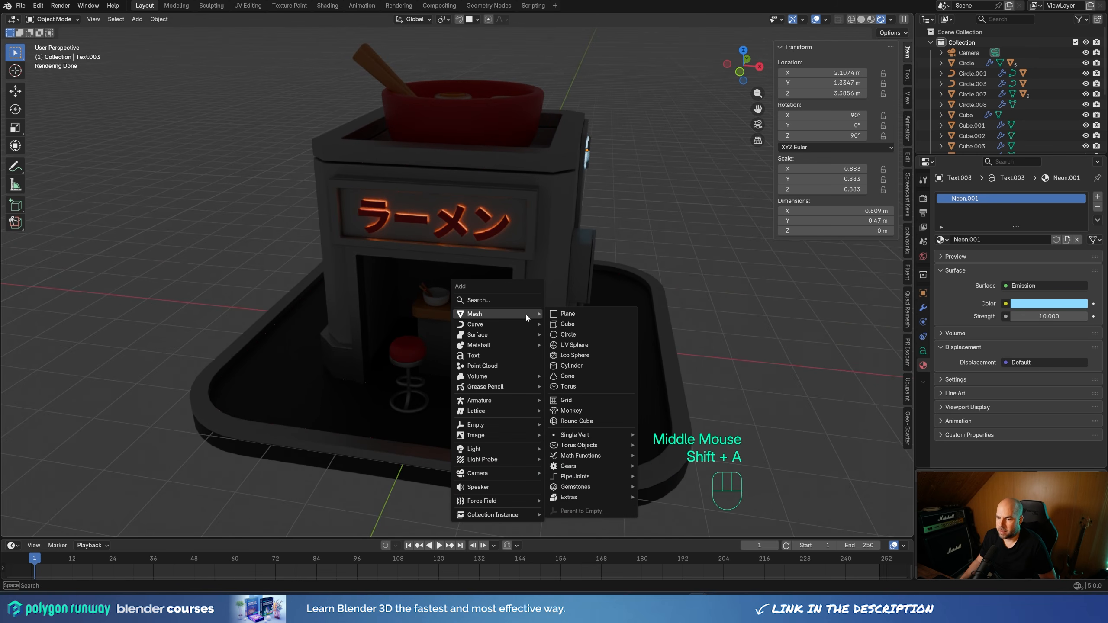
{"action": "mouse_move", "coordinate": [515, 449]}
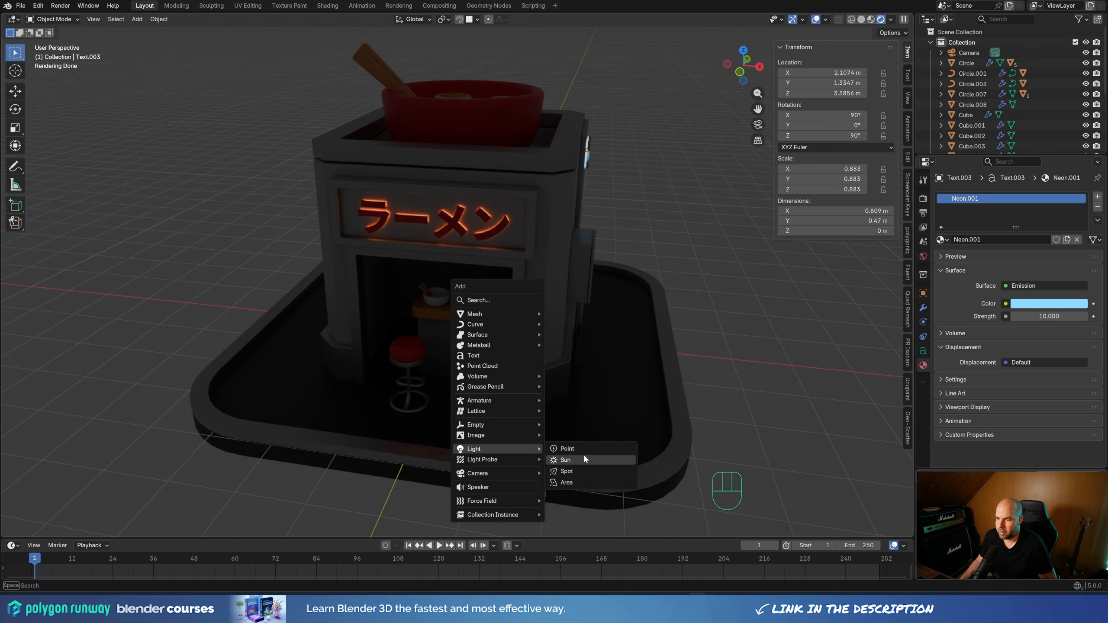
{"action": "left_click", "coordinate": [581, 449]}
{"action": "middle_click_drag", "start_coordinate": [582, 447], "coordinate": [630, 408]}
Raise the point light along Z to about 2.38 m, near the top of the shop's interior
{"action": "key", "text": "g"}
{"action": "key", "text": "z"}
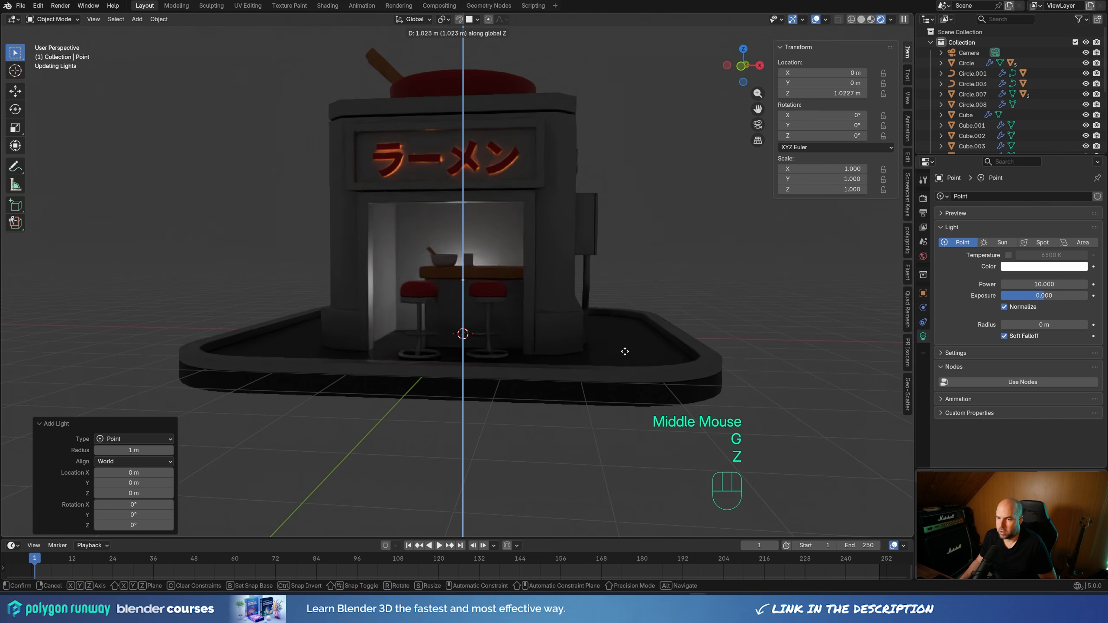
{"action": "left_click", "coordinate": [622, 279]}
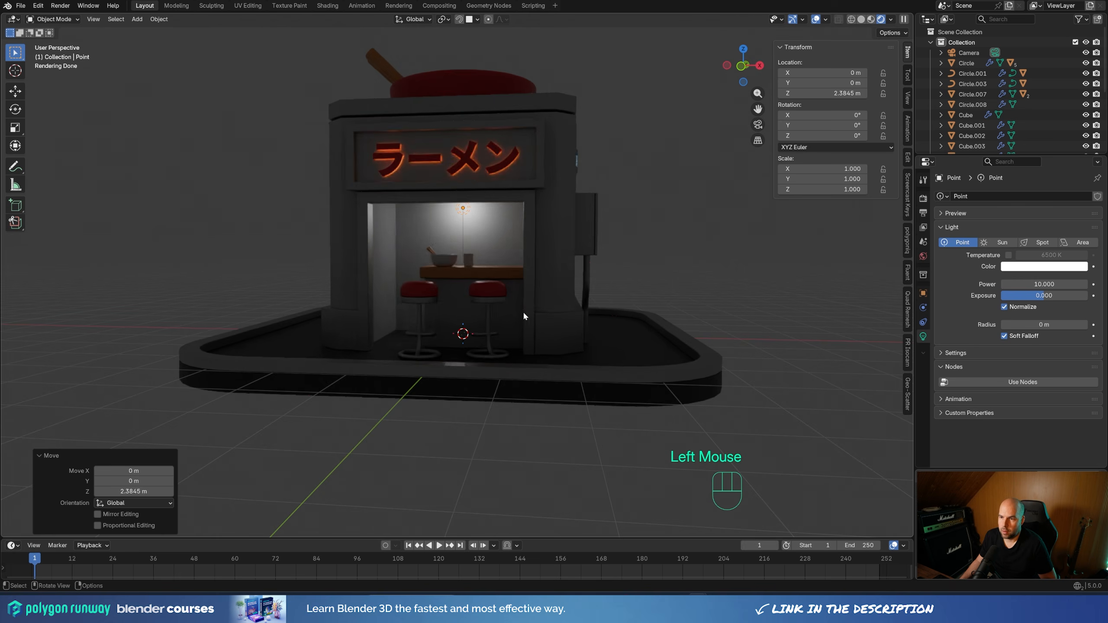
{"action": "key", "text": "g"}
{"action": "key", "text": "z"}
{"action": "middle_click_drag", "start_coordinate": [523, 310], "coordinate": [585, 327]}
{"action": "left_click", "coordinate": [517, 302]}
Tint the point light a warm cream, #FFEFC8, with hue 0.118 and saturation 0.217
{"action": "left_click", "coordinate": [1042, 266]}
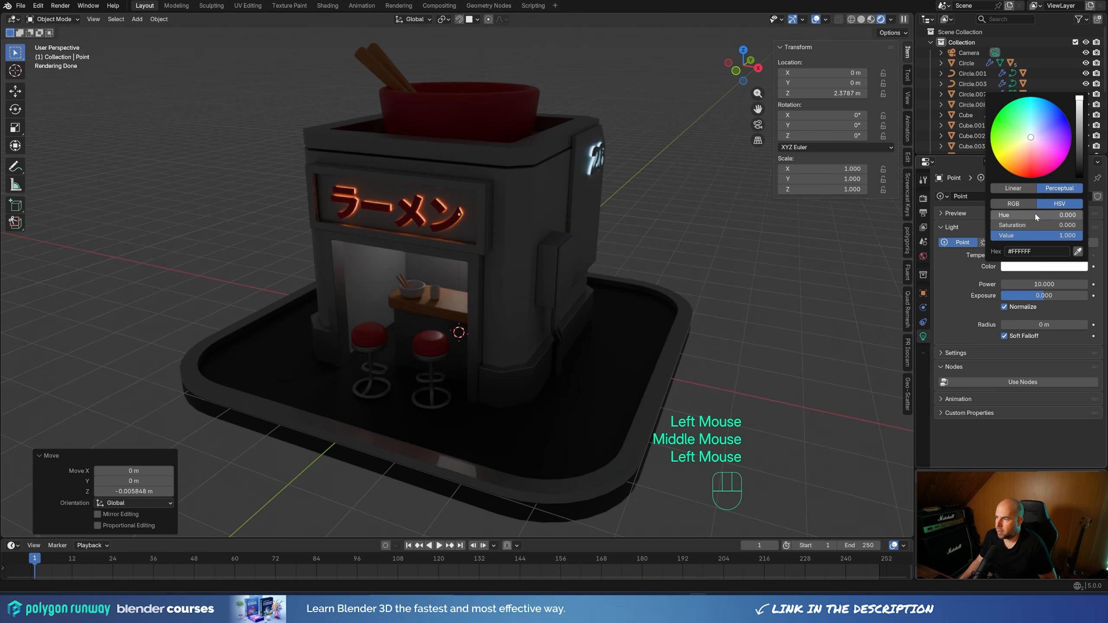
{"action": "left_click_drag", "start_coordinate": [1030, 138], "coordinate": [1025, 144]}
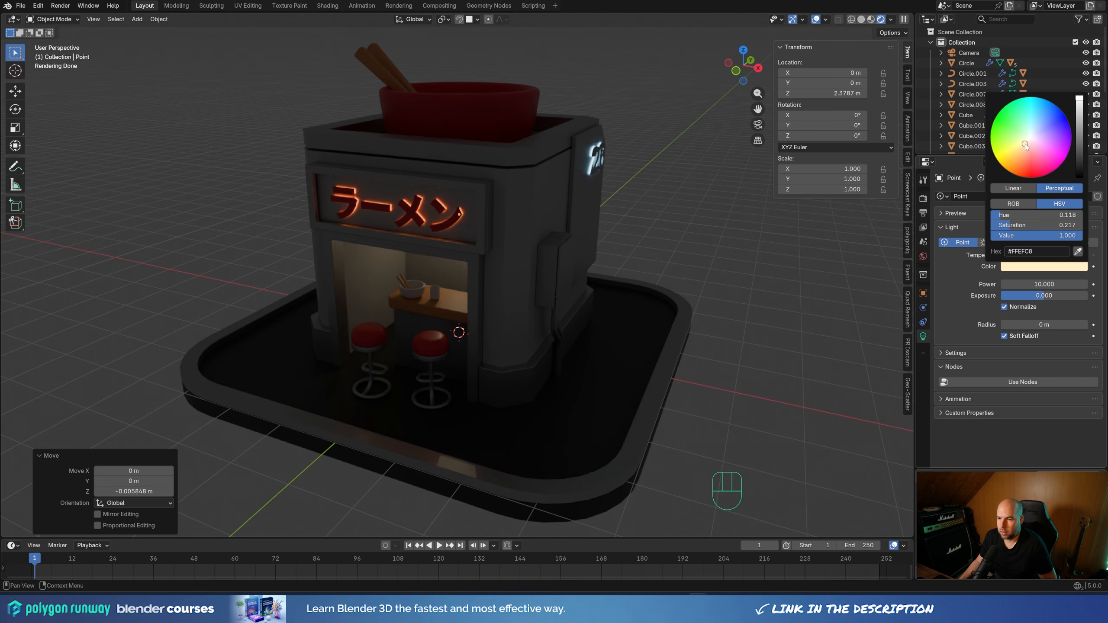
{"action": "scroll", "coordinate": [494, 297], "scroll_direction": "left", "scroll_amount": 1}
{"action": "scroll", "coordinate": [493, 298], "scroll_direction": "down", "scroll_amount": 2}
{"action": "middle_click_drag", "start_coordinate": [493, 301], "coordinate": [526, 331]}
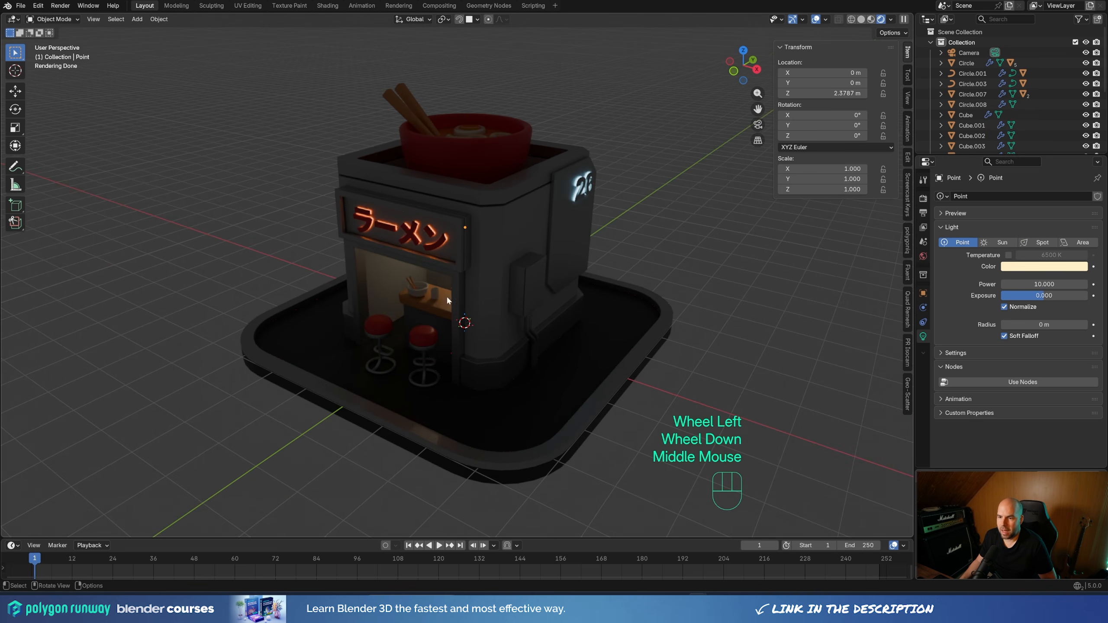
Add a spot light at the 3D cursor placed by the shop's right stool, and raise it along Z to about 2.33 m
{"action": "middle_click_drag", "start_coordinate": [407, 279], "coordinate": [546, 303]}
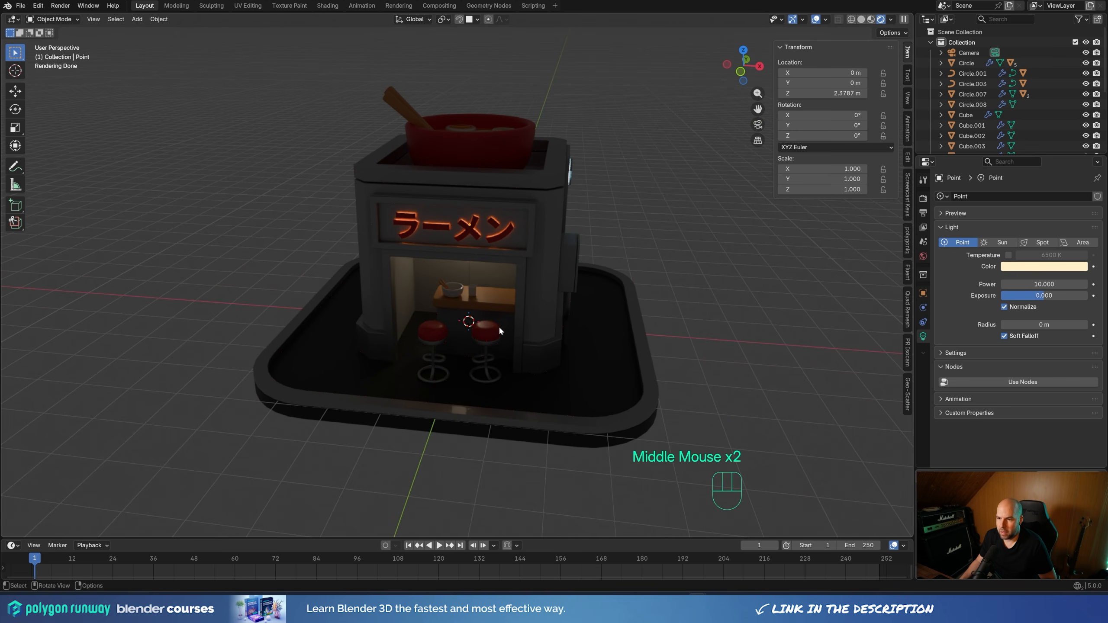
{"action": "right_click", "coordinate": [487, 299], "text": "shift"}
{"action": "key", "text": "shift+a"}
{"action": "mouse_move", "coordinate": [618, 314]}
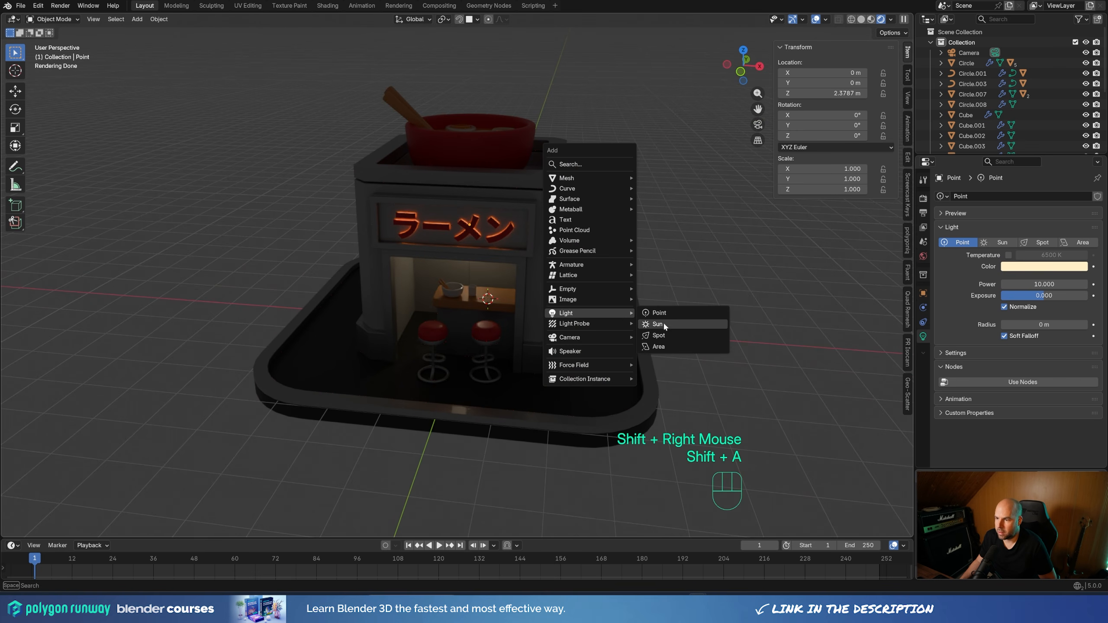
{"action": "left_click", "coordinate": [665, 337]}
{"action": "middle_click_drag", "start_coordinate": [491, 359], "coordinate": [545, 347]}
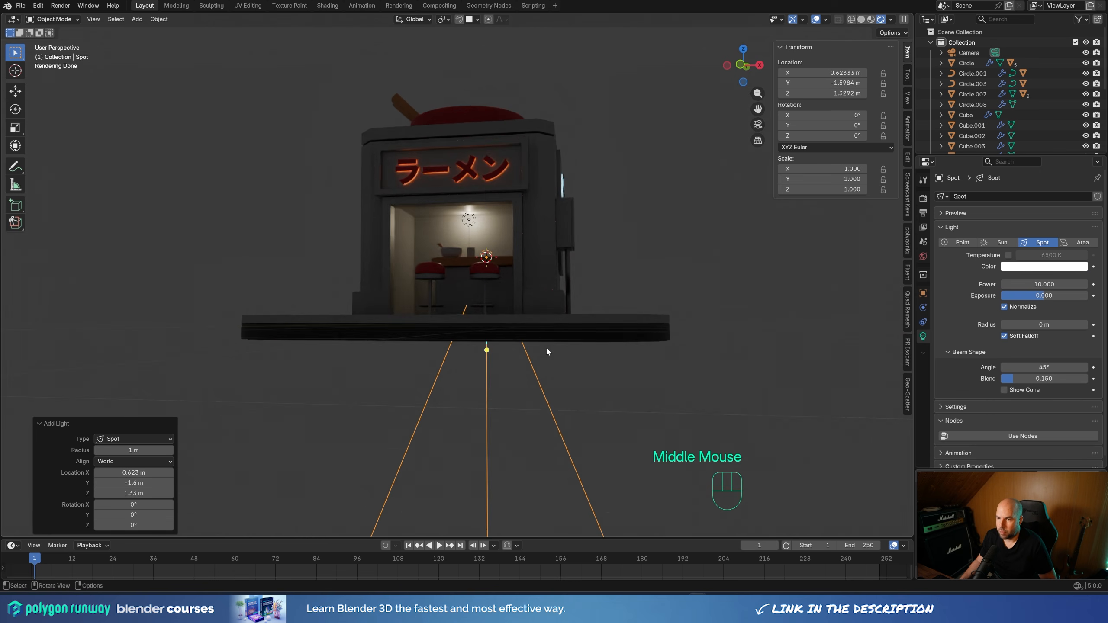
{"action": "key", "text": "g"}
{"action": "key", "text": "z"}
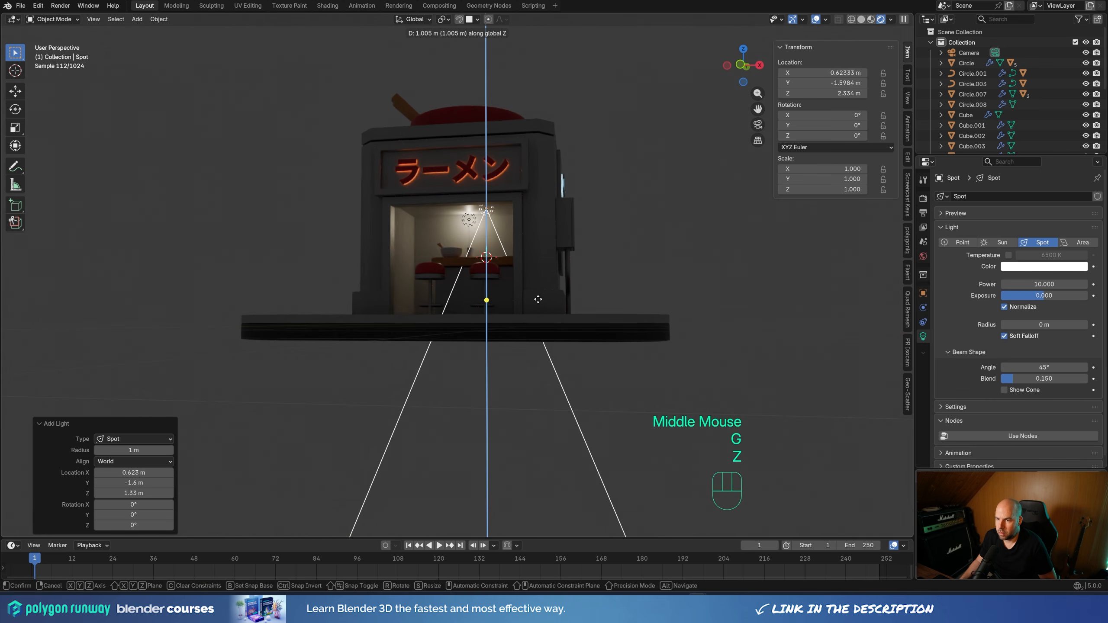
{"action": "left_click", "coordinate": [538, 299]}
Make a linked duplicate of the spot light about 1.18 m along negative X, above the other stool
{"action": "key", "text": "KP_1"}
{"action": "scroll", "coordinate": [698, 279], "scroll_direction": "up", "scroll_amount": 2}
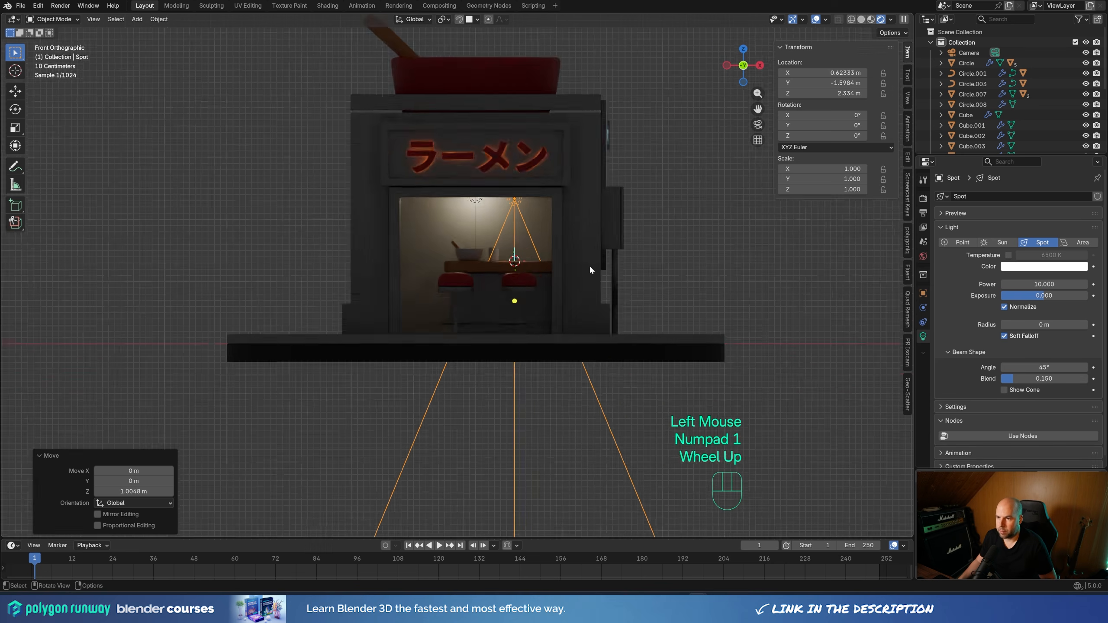
{"action": "key", "text": "alt+d"}
{"action": "key", "text": "x"}
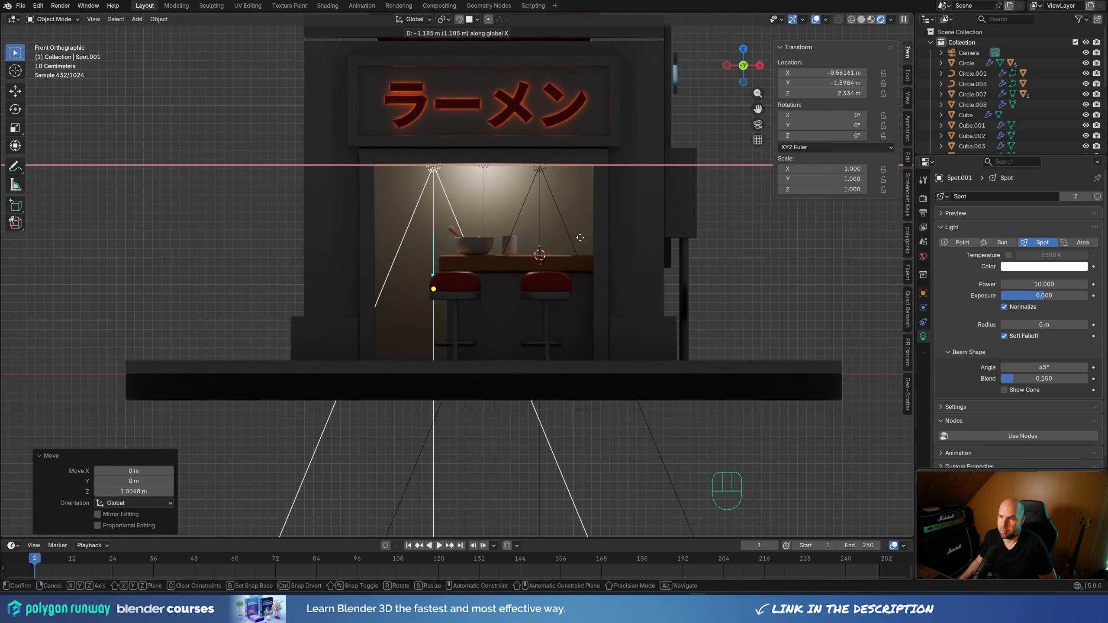
{"action": "left_click", "coordinate": [580, 236]}
Set the linked spot lights' power to 500, their beam angle to 57.6° and their blend to 1.000
{"action": "middle_click_drag", "start_coordinate": [669, 257], "coordinate": [619, 293]}
{"action": "scroll", "coordinate": [619, 293], "scroll_direction": "down", "scroll_amount": 2}
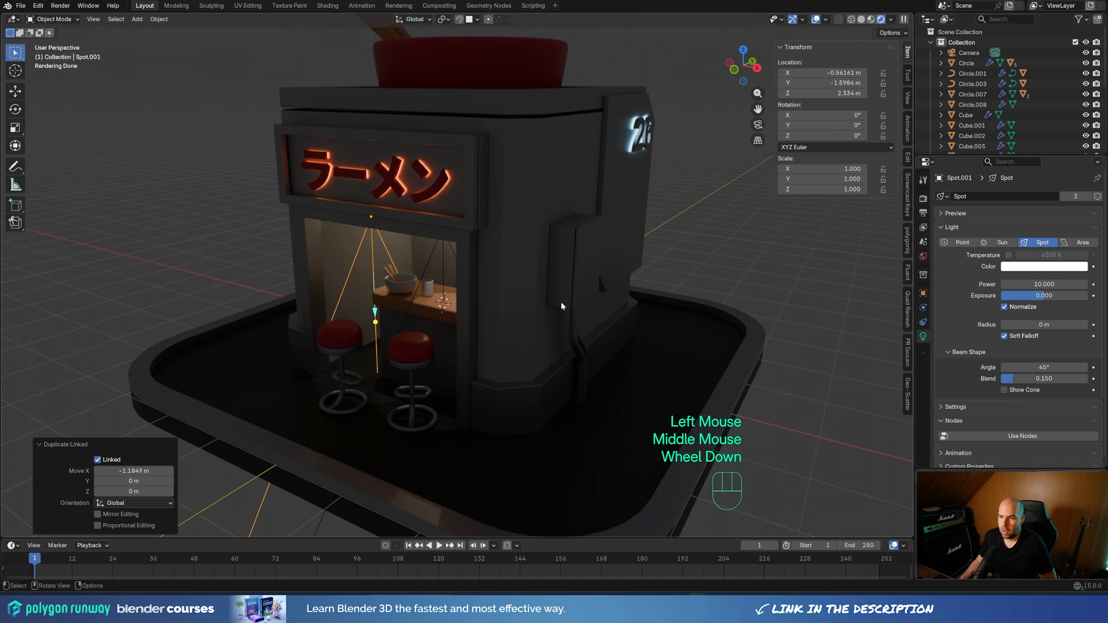
{"action": "left_click", "coordinate": [1045, 284]}
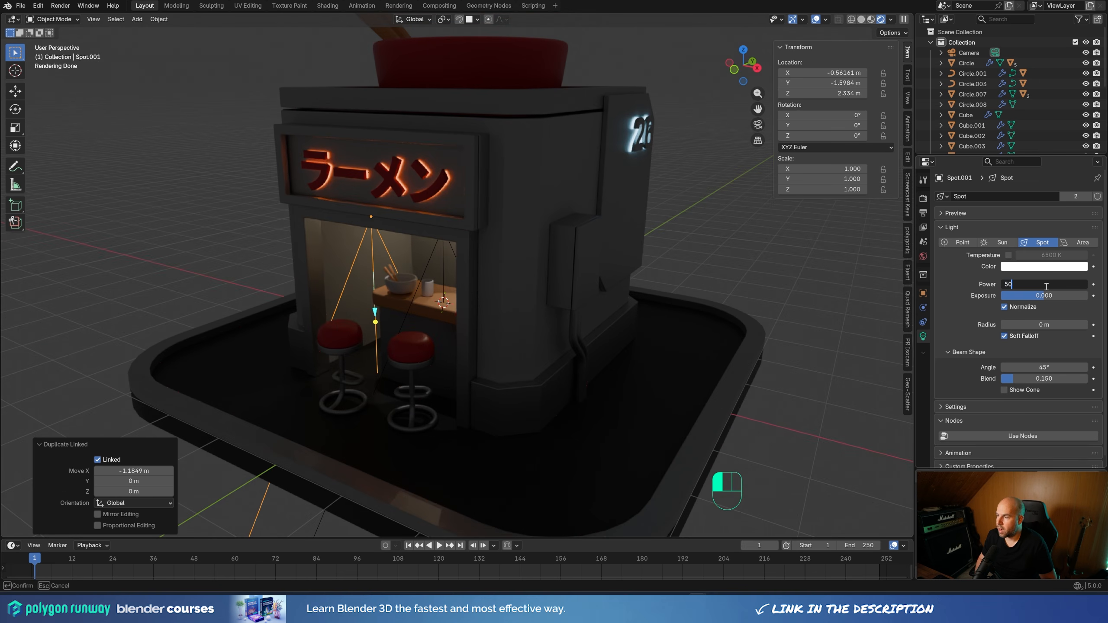
{"action": "type", "text": "500"}
{"action": "key", "text": "Return"}
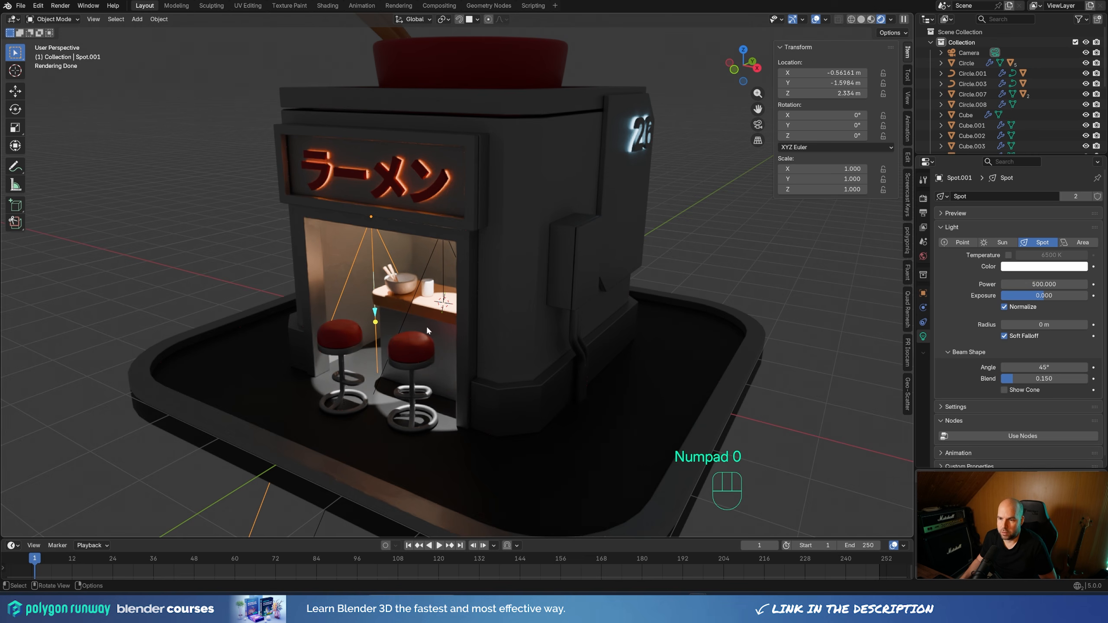
{"action": "left_click_drag", "start_coordinate": [1003, 378], "coordinate": [1074, 367]}
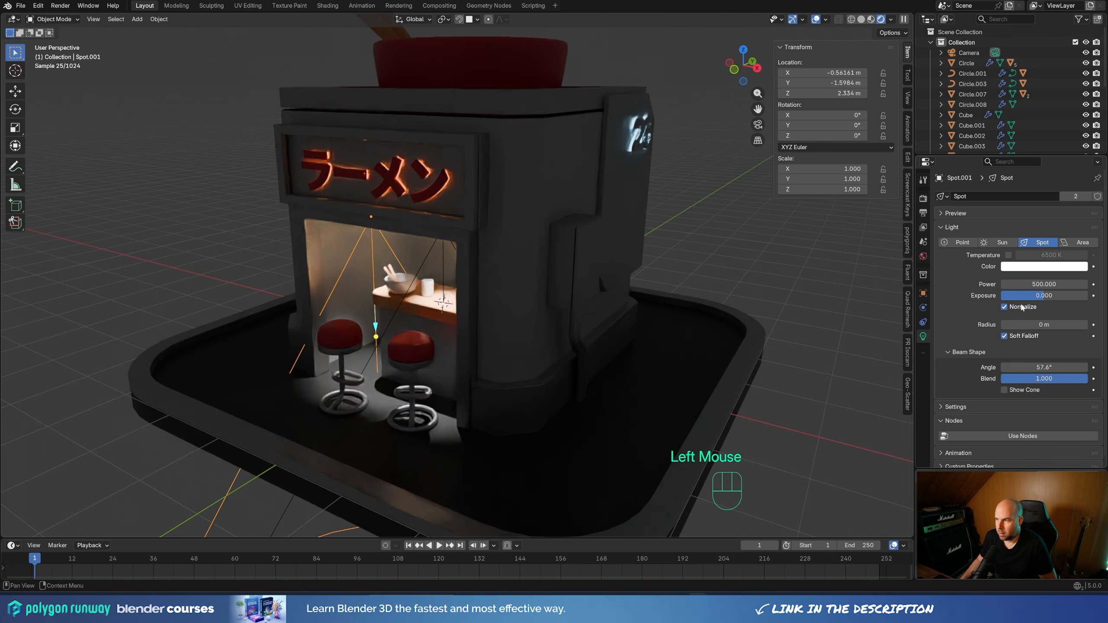
Lower the linked spot lights' power, trying 250 before settling on 150
{"action": "left_click_drag", "start_coordinate": [1044, 284], "coordinate": [1055, 289]}
{"action": "type", "text": "250"}
{"action": "key", "text": "Return"}
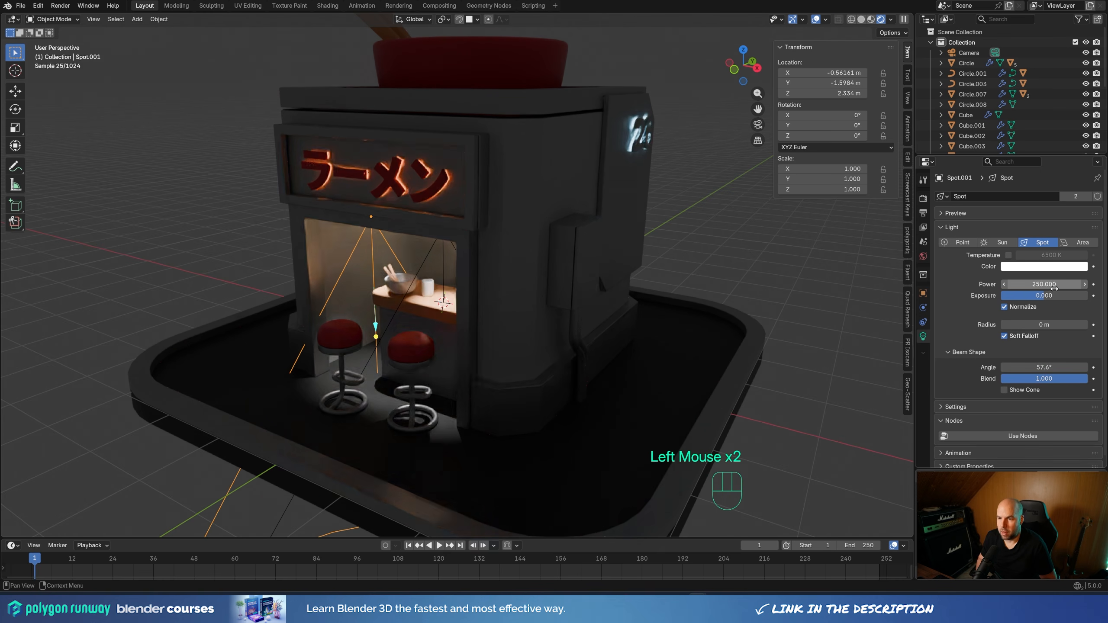
{"action": "left_click", "coordinate": [1055, 284]}
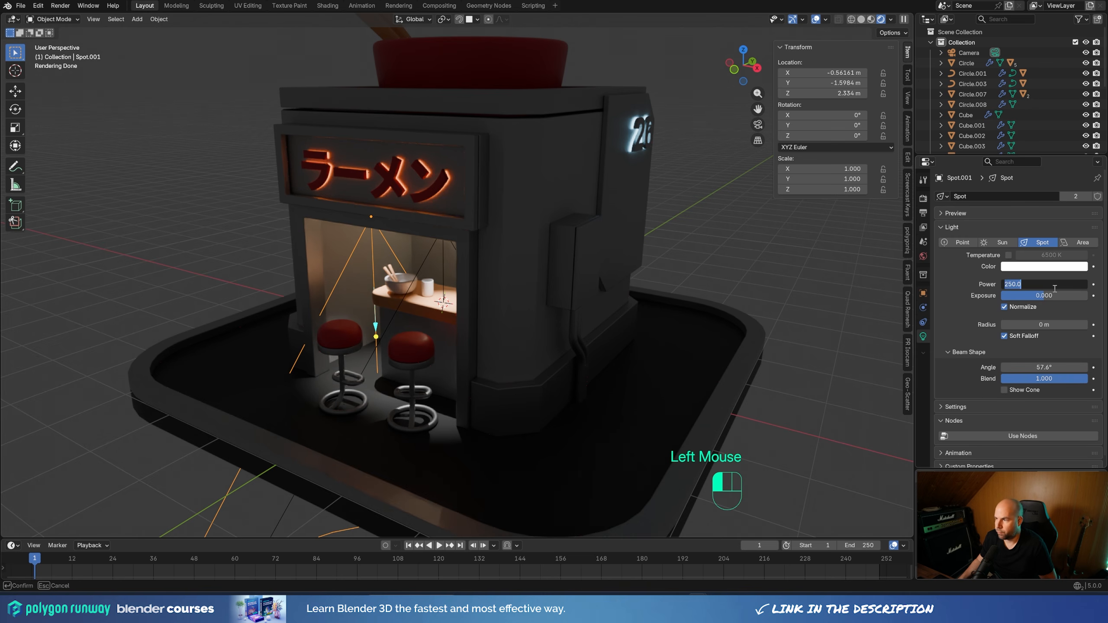
{"action": "type", "text": "150"}
{"action": "key", "text": "Return"}
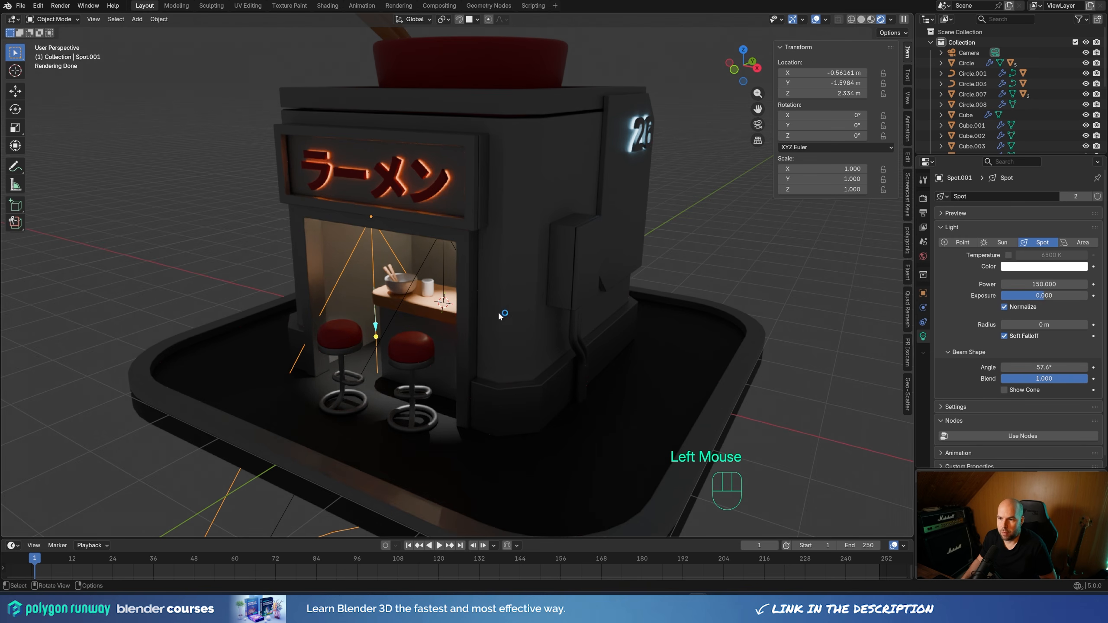
Tint the linked spot lights a warm peach, #FFDDAC, with hue 0.098 and saturation 0.327
{"action": "left_click", "coordinate": [807, 253]}
{"action": "left_click", "coordinate": [1023, 265]}
{"action": "left_click_drag", "start_coordinate": [1028, 144], "coordinate": [1023, 147]}
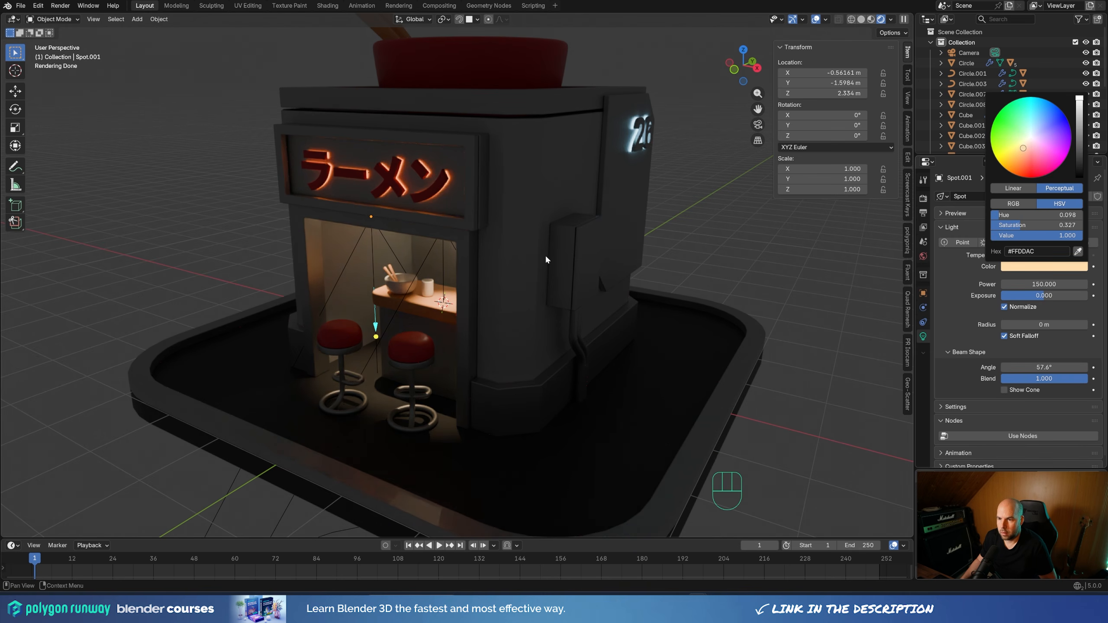
Snap the 3D cursor to the world origin and add a plane there as the ground
{"action": "scroll", "coordinate": [567, 257], "scroll_direction": "down", "scroll_amount": 2}
{"action": "middle_click_drag", "start_coordinate": [567, 257], "coordinate": [469, 281]}
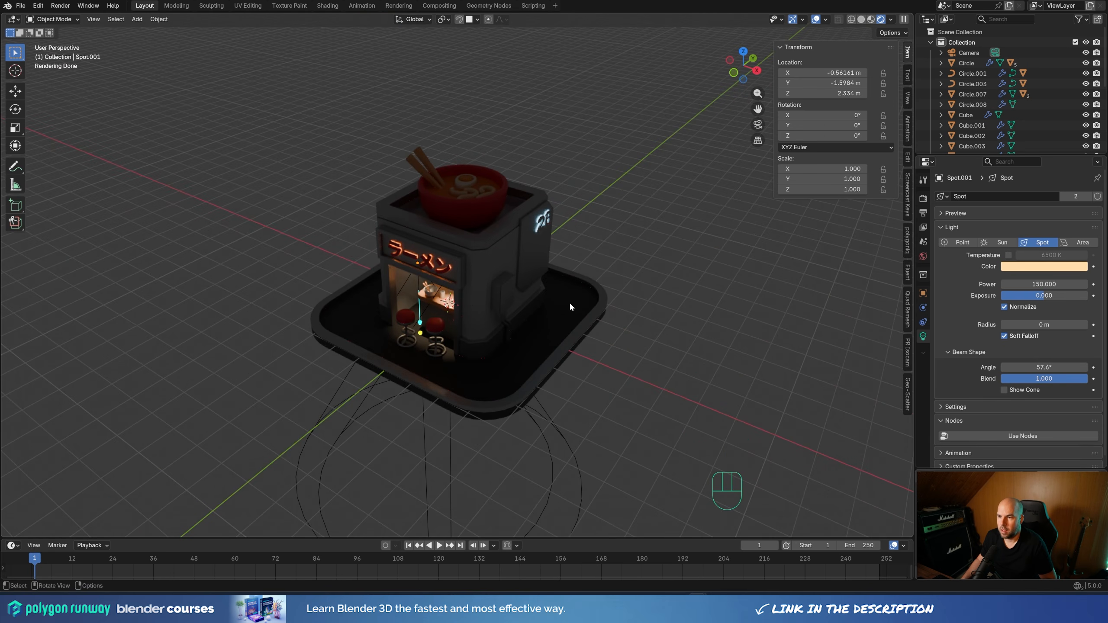
{"action": "middle_click_drag", "start_coordinate": [569, 307], "coordinate": [669, 288]}
{"action": "key", "text": "ctrl+alt+shift+r"}
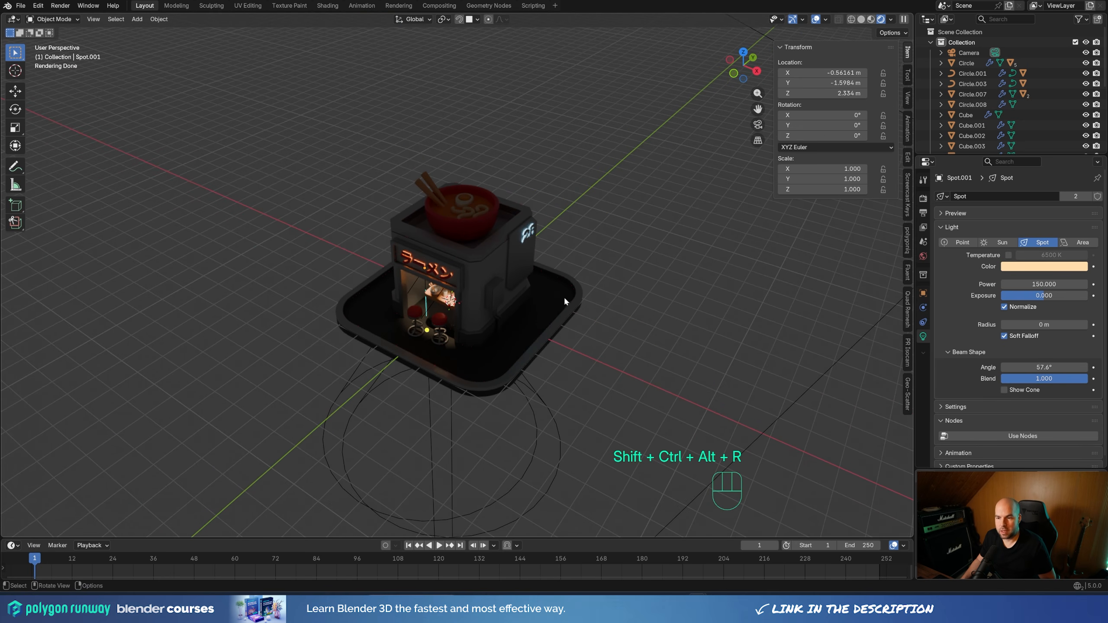
{"action": "key", "text": "shift+s"}
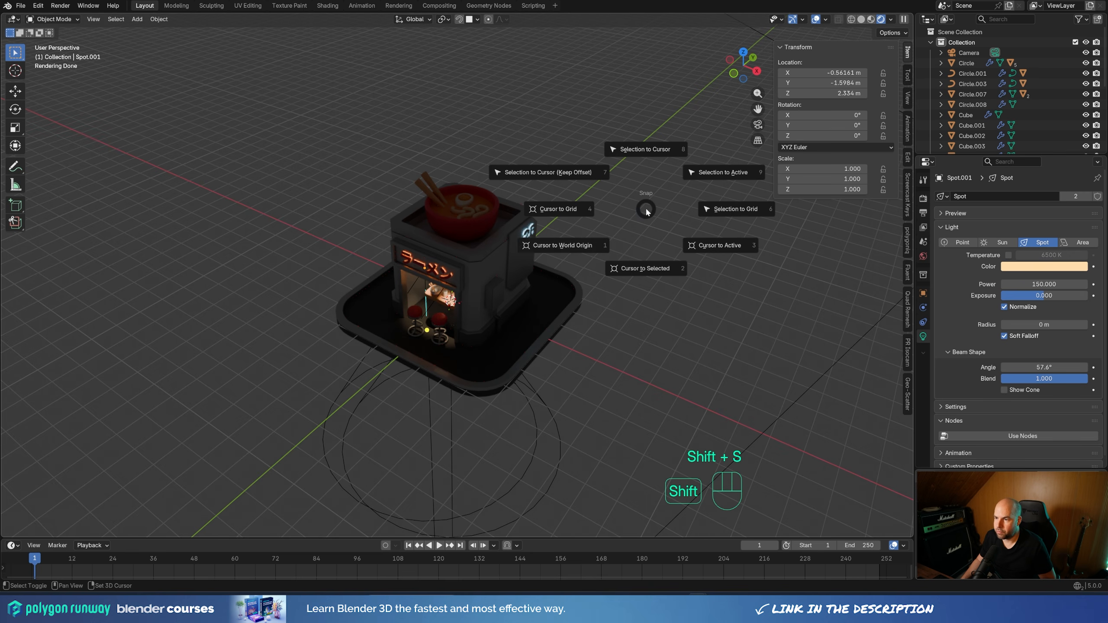
{"action": "left_click", "coordinate": [573, 251]}
{"action": "scroll", "coordinate": [550, 282], "scroll_direction": "down", "scroll_amount": 2}
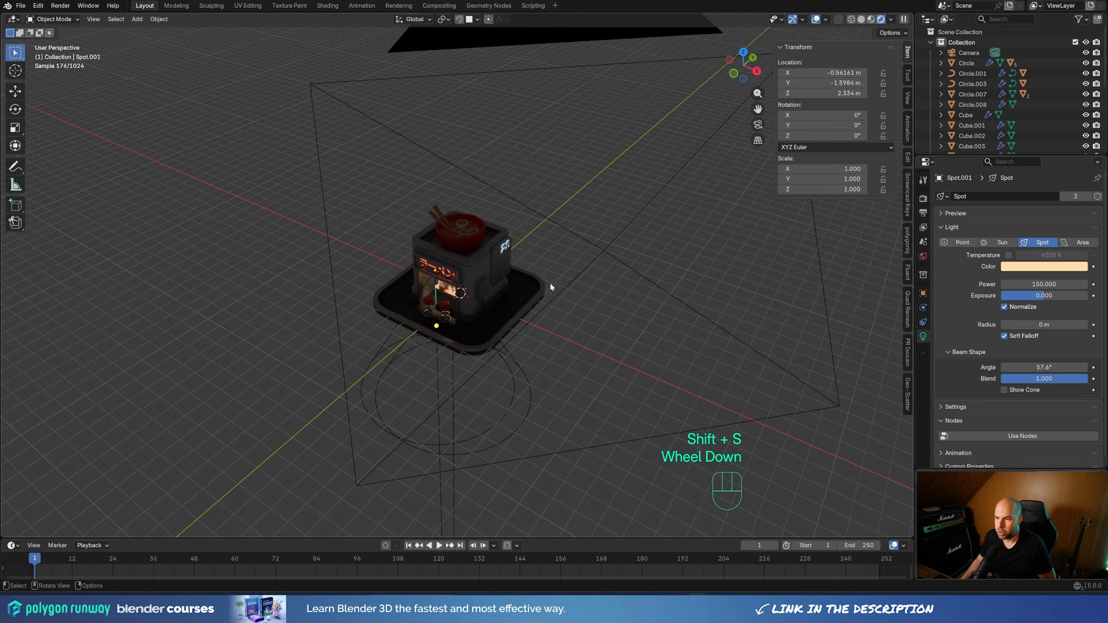
{"action": "key", "text": "shift+a"}
{"action": "mouse_move", "coordinate": [550, 149]}
{"action": "left_click", "coordinate": [604, 147]}
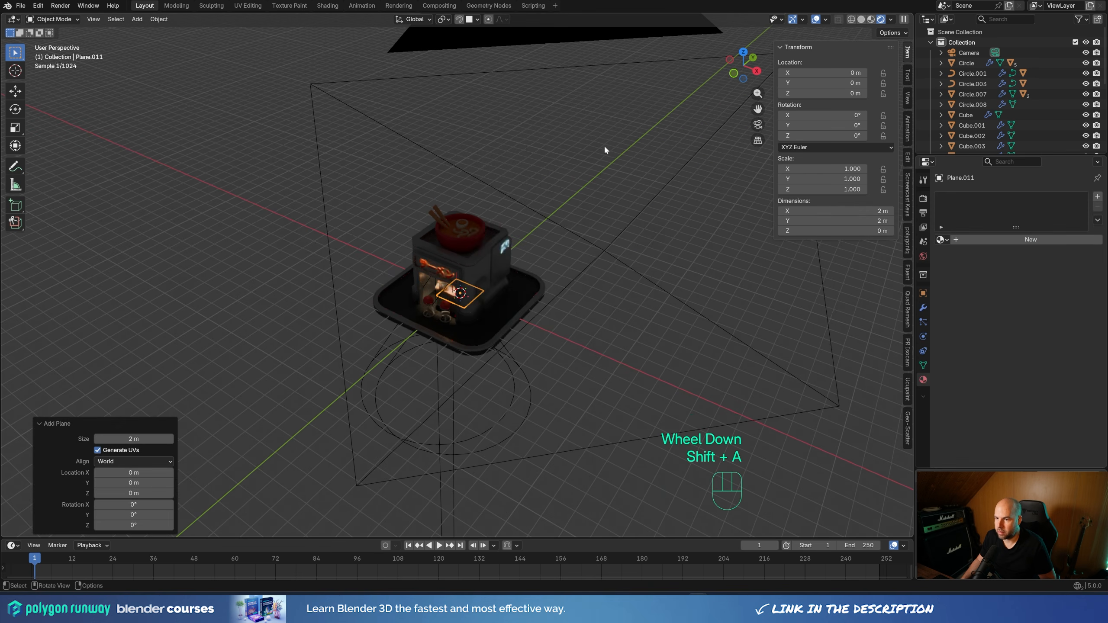
Scale the ground plane up by about 31.1 and lower it to about Z -0.286 m, level with the base's underside
{"action": "scroll", "coordinate": [460, 255], "scroll_direction": "down", "scroll_amount": 2}
{"action": "key", "text": "s"}
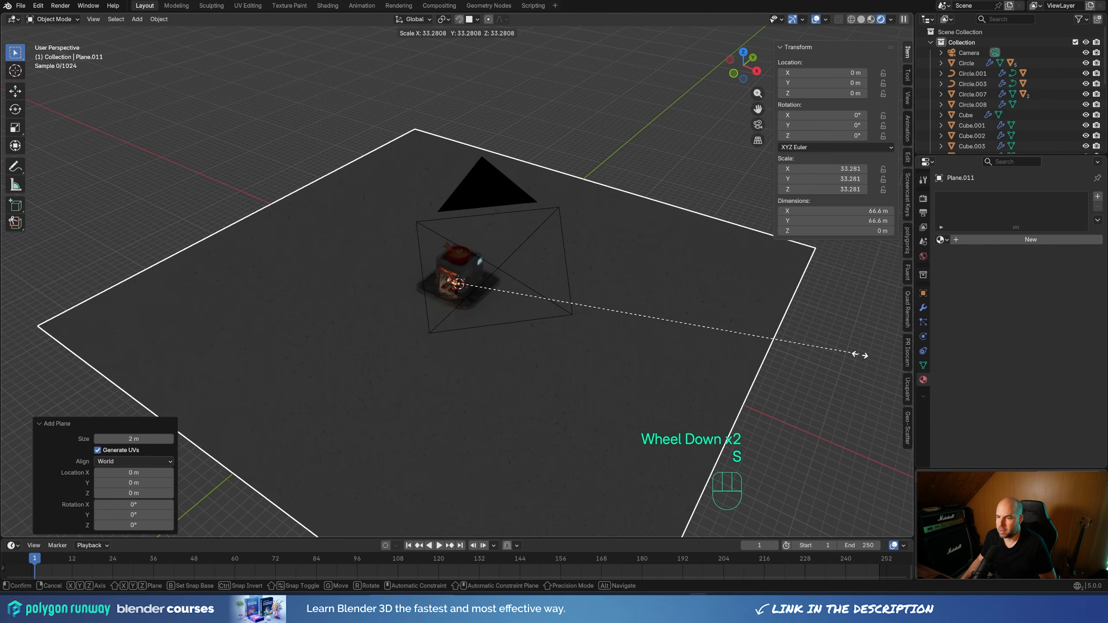
{"action": "left_click", "coordinate": [835, 361]}
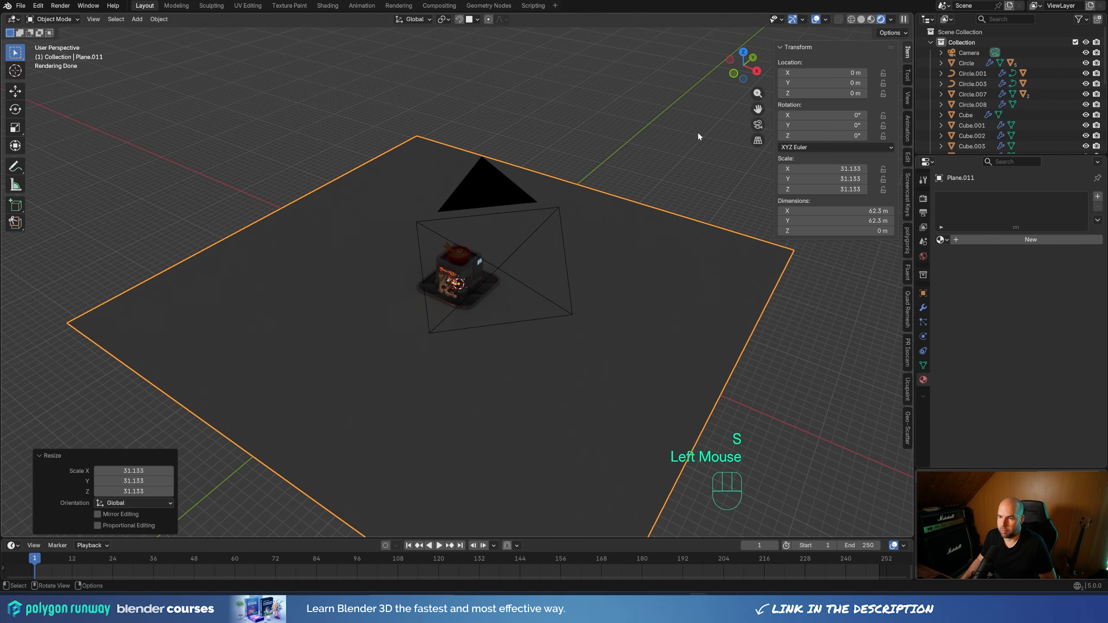
{"action": "key", "text": "KP_1"}
{"action": "scroll", "coordinate": [530, 359], "scroll_direction": "up", "scroll_amount": 4}
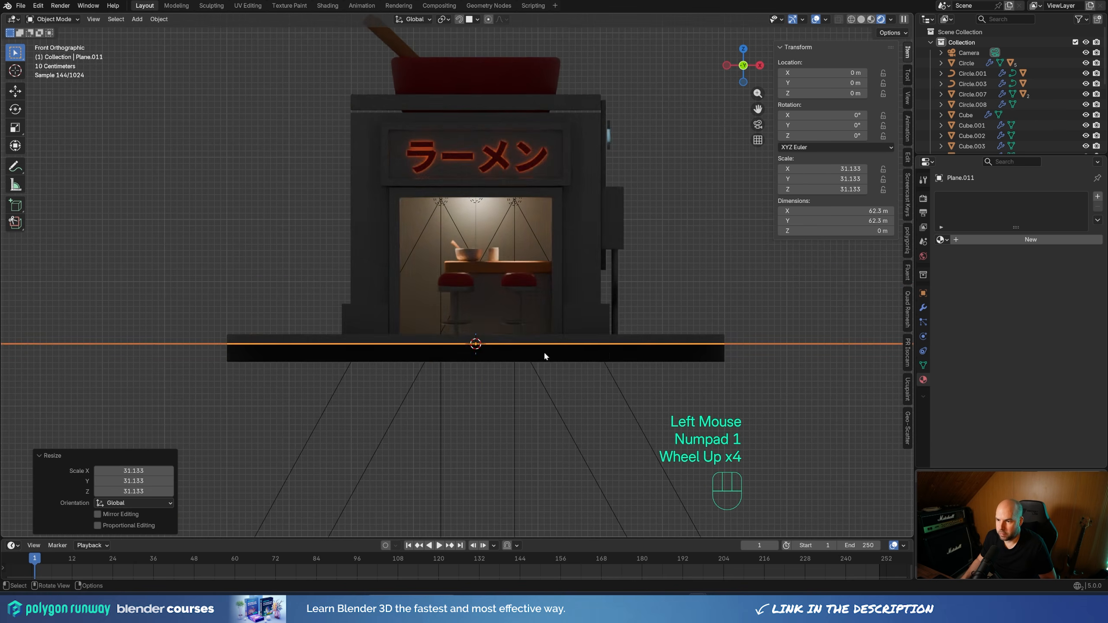
{"action": "key", "text": "g"}
{"action": "key", "text": "z"}
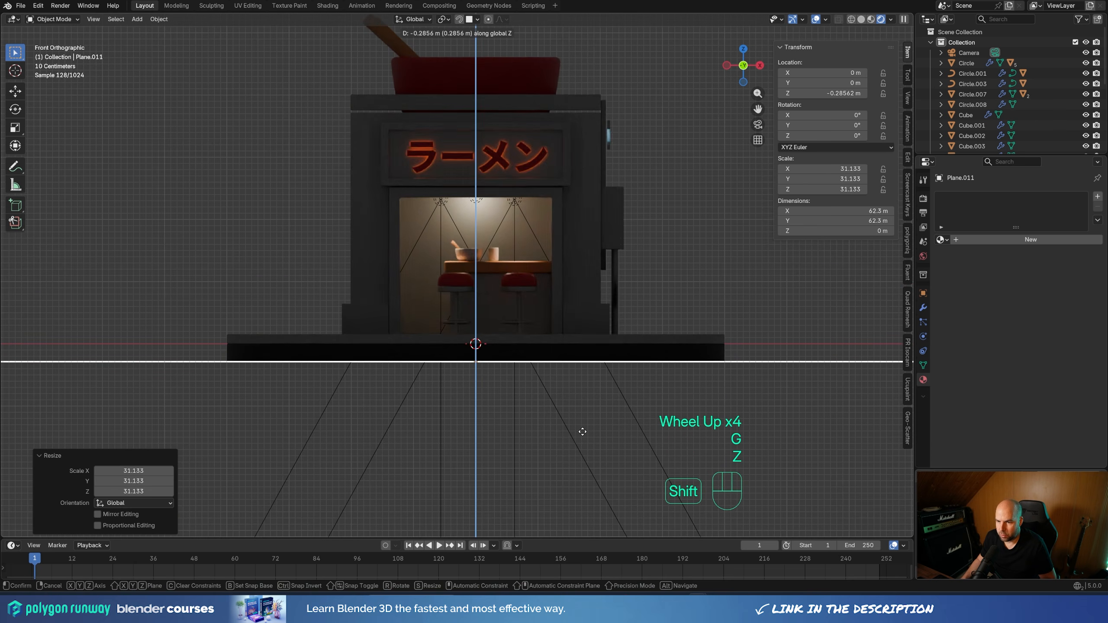
{"action": "left_click", "coordinate": [690, 275], "text": "shift"}
View the scene through the camera and set a render region around the whole camera frame
{"action": "key", "text": "KP_0"}
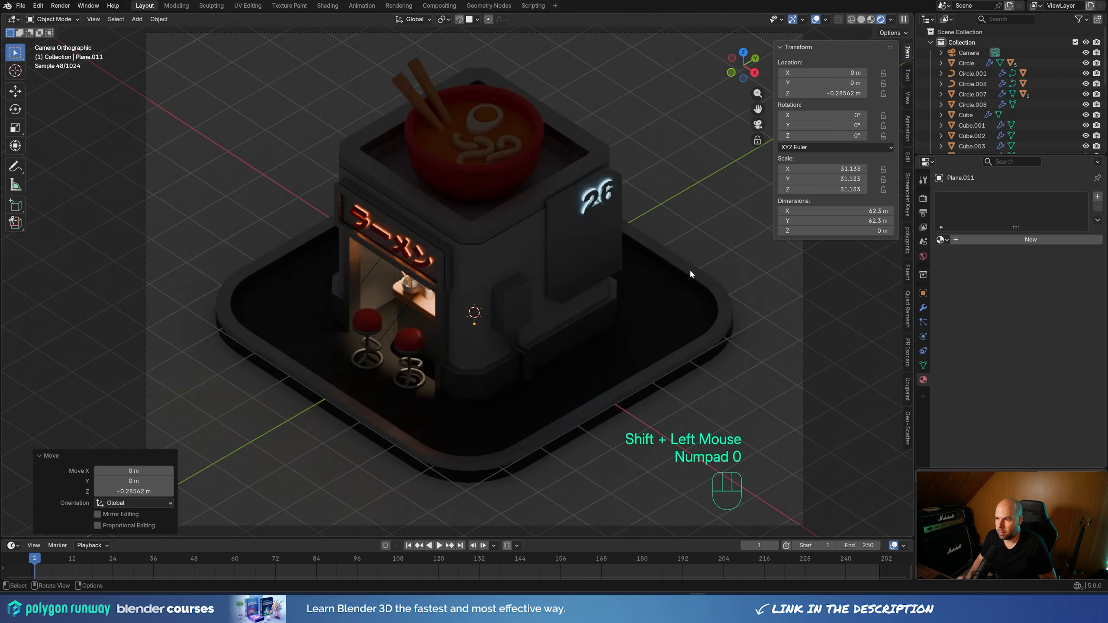
{"action": "scroll", "coordinate": [519, 204], "scroll_direction": "down", "scroll_amount": 2}
{"action": "middle_click_drag", "start_coordinate": [597, 230], "coordinate": [614, 258], "text": "shift"}
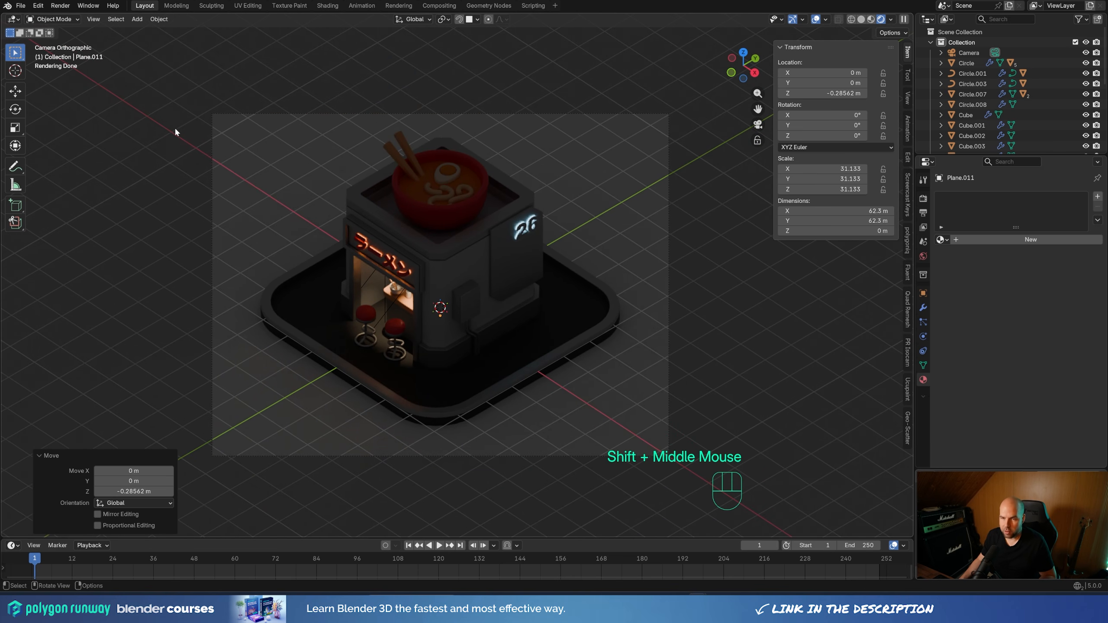
{"action": "key", "text": "ctrl+b"}
{"action": "left_click_drag", "start_coordinate": [182, 81], "coordinate": [726, 503]}
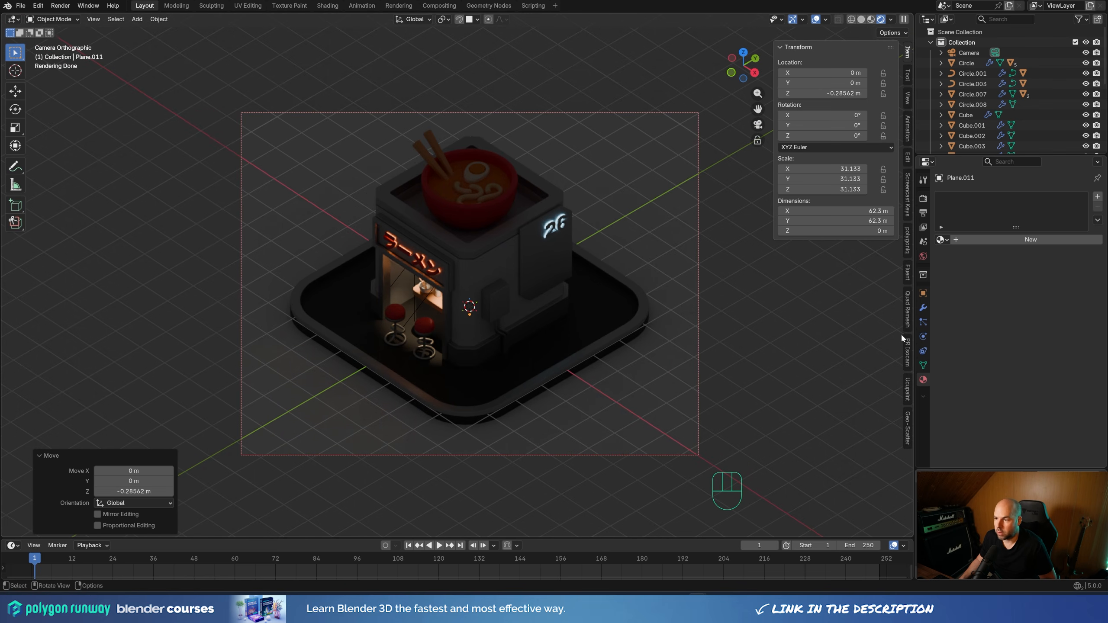
Create a new material for the ground plane and name it bg
{"action": "left_click", "coordinate": [980, 240]}
{"action": "double_click", "coordinate": [979, 200]}
{"action": "type", "text": "bg"}
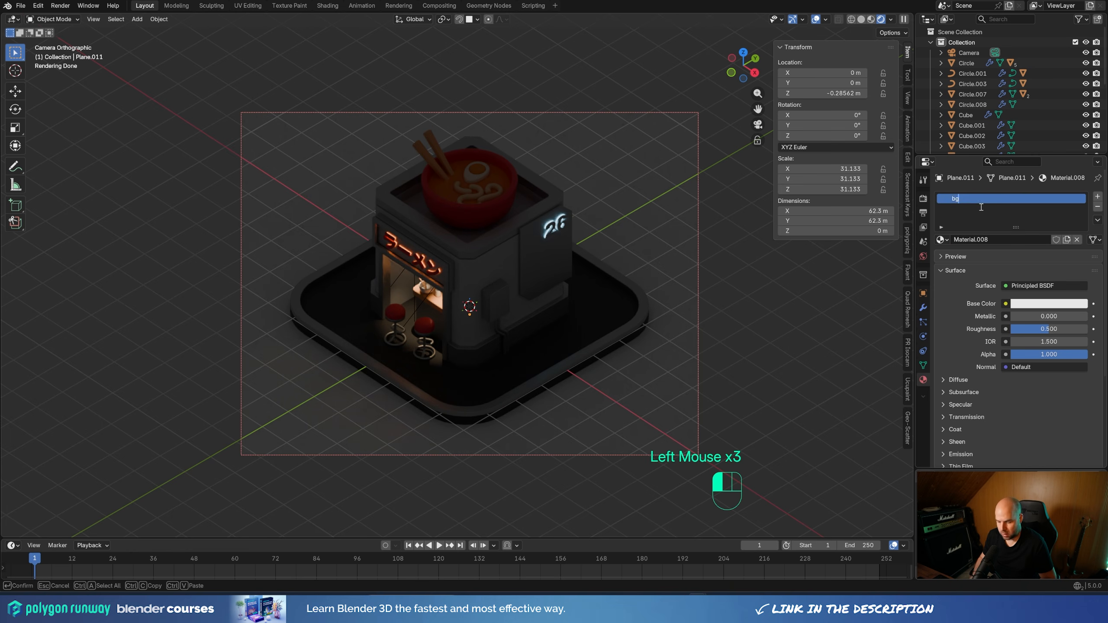
{"action": "key", "text": "Return"}
Tint the bg material's base color blue-violet, trying #8F97E7, and darken it to a muted grey-purple
{"action": "left_click", "coordinate": [1018, 304]}
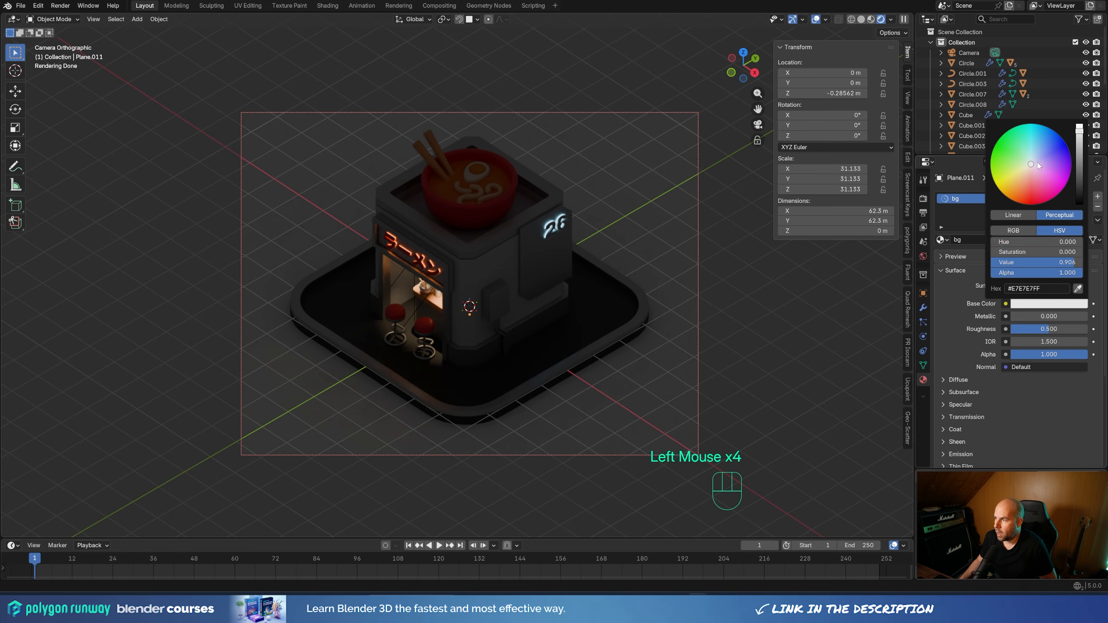
{"action": "left_click_drag", "start_coordinate": [1038, 165], "coordinate": [1042, 155]}
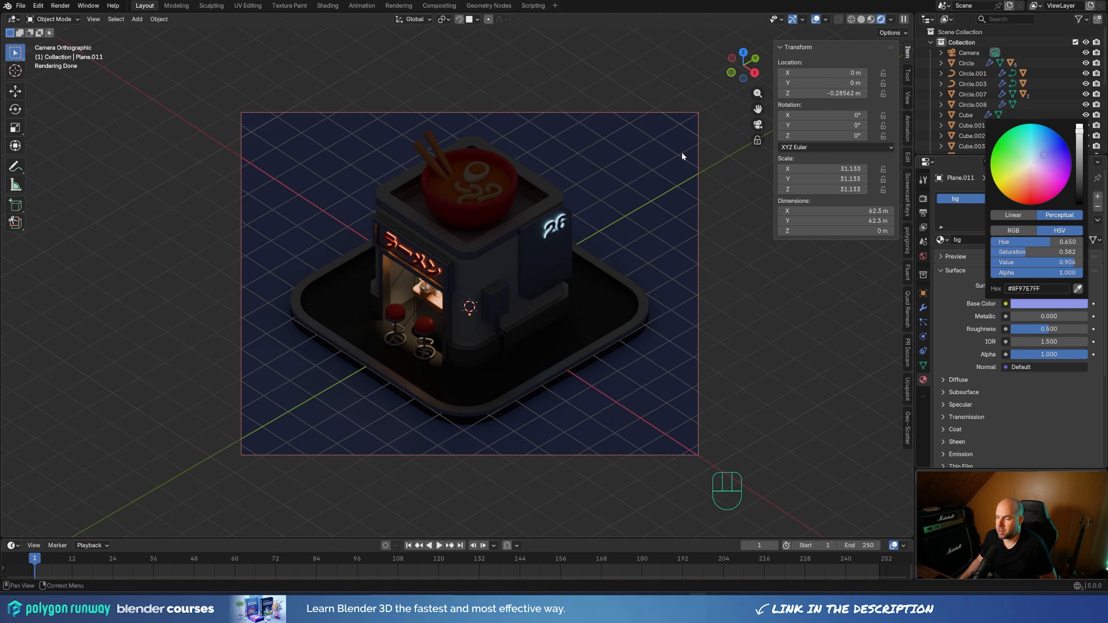
{"action": "left_click", "coordinate": [1042, 301]}
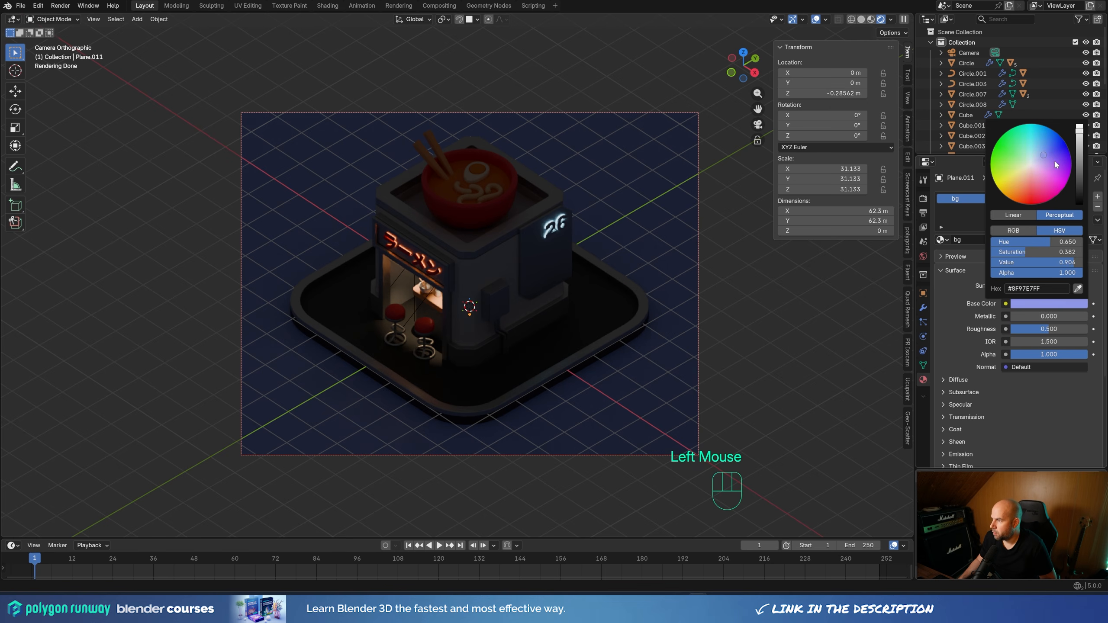
{"action": "mouse_move", "coordinate": [1054, 159]}
{"action": "left_mouse_down"}
{"action": "mouse_move", "coordinate": [1041, 155]}
{"action": "mouse_move", "coordinate": [1079, 194]}
{"action": "mouse_move", "coordinate": [1078, 168]}
{"action": "left_mouse_up"}
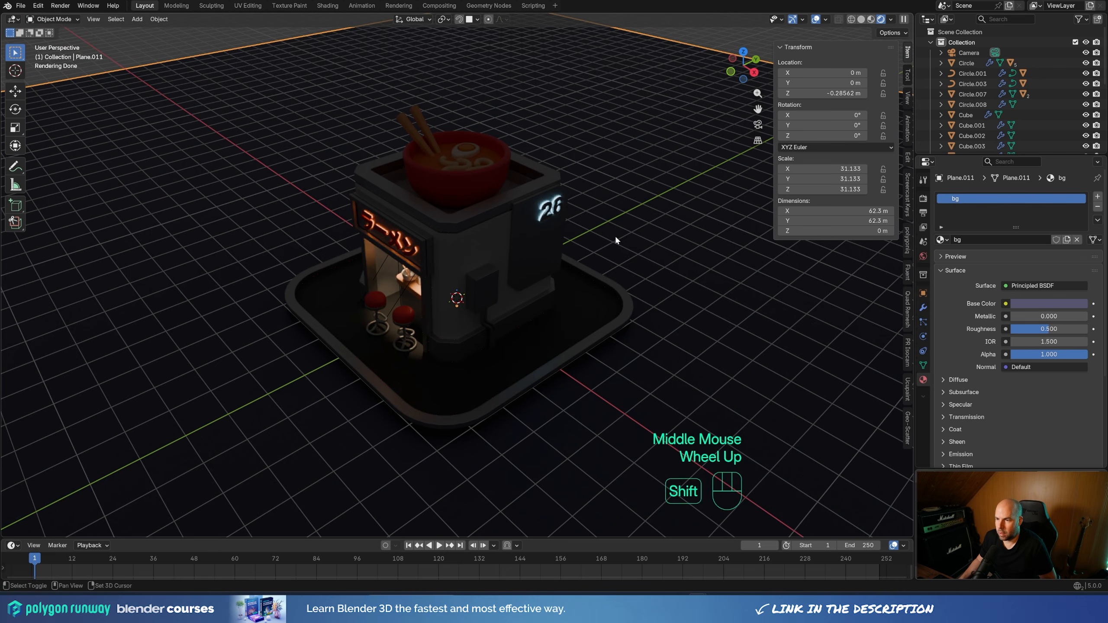
Add a sun light at the world origin
{"action": "key", "text": "shift+s"}
{"action": "scroll", "coordinate": [480, 291], "scroll_direction": "down", "scroll_amount": 3}
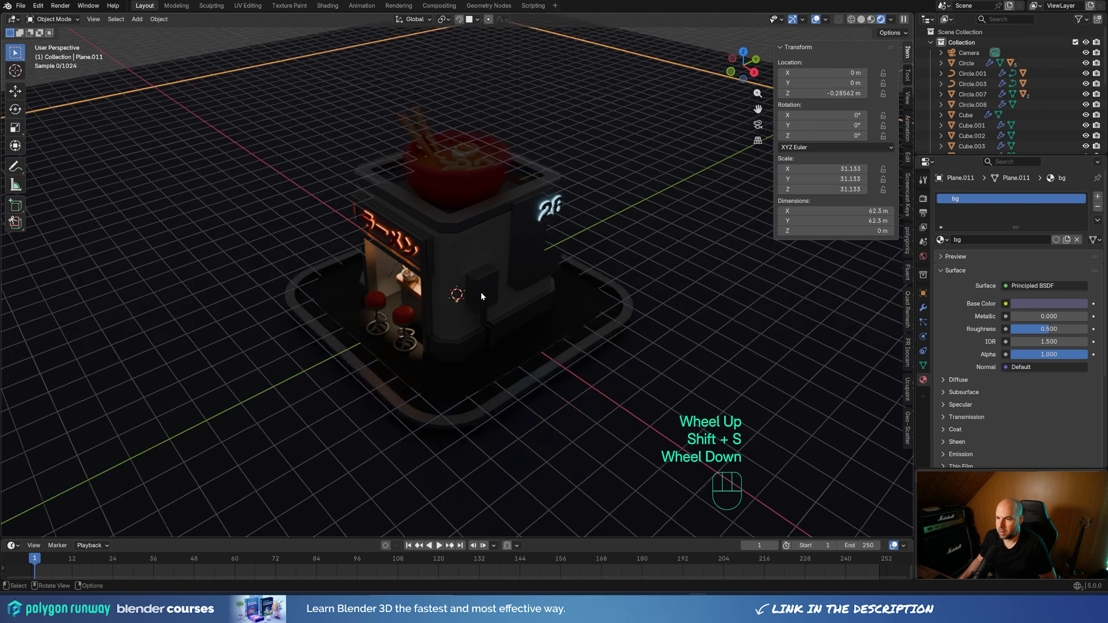
{"action": "middle_click_drag", "start_coordinate": [480, 291], "coordinate": [496, 272], "text": "shift"}
{"action": "key", "text": "shift+a"}
{"action": "mouse_move", "coordinate": [479, 408]}
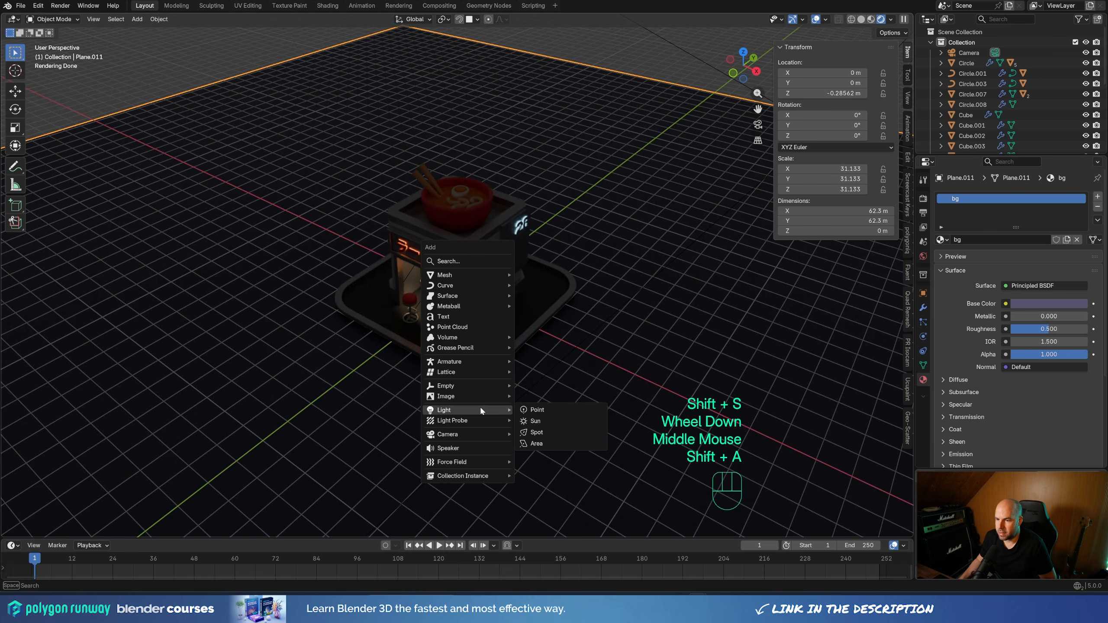
{"action": "left_click", "coordinate": [544, 415]}
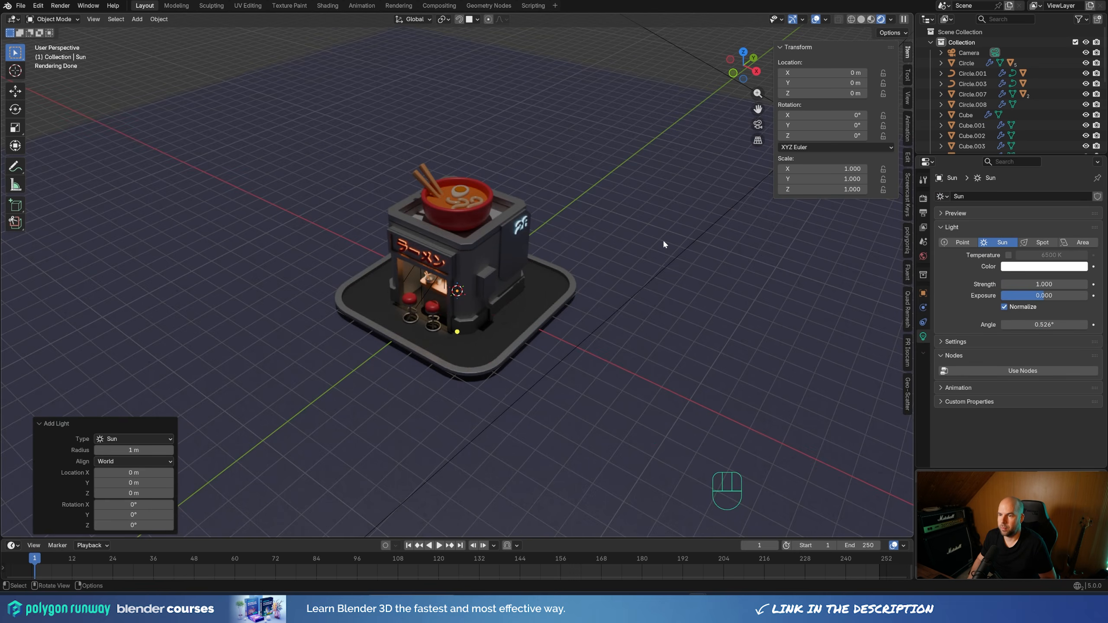
Raise the sun light along Z to about 10.18 m, above the shop, in camera view
{"action": "key", "text": "KP_0"}
{"action": "scroll", "coordinate": [652, 249], "scroll_direction": "down", "scroll_amount": 2}
{"action": "scroll", "coordinate": [651, 249], "scroll_direction": "down", "scroll_amount": 1}
{"action": "key", "text": "g"}
{"action": "key", "text": "z"}
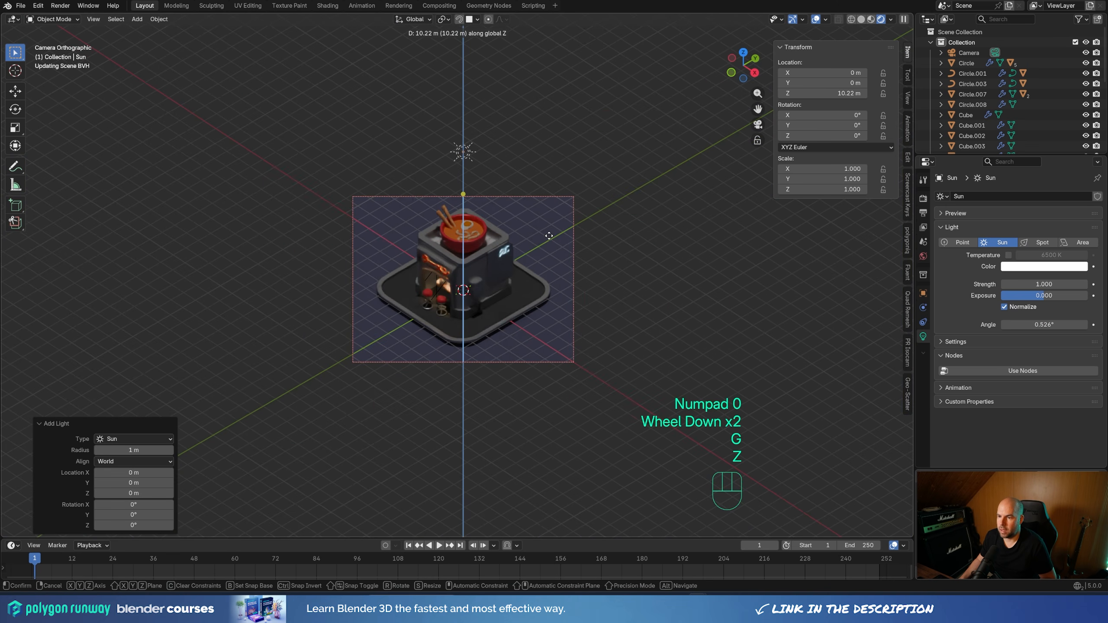
{"action": "left_click", "coordinate": [549, 237]}
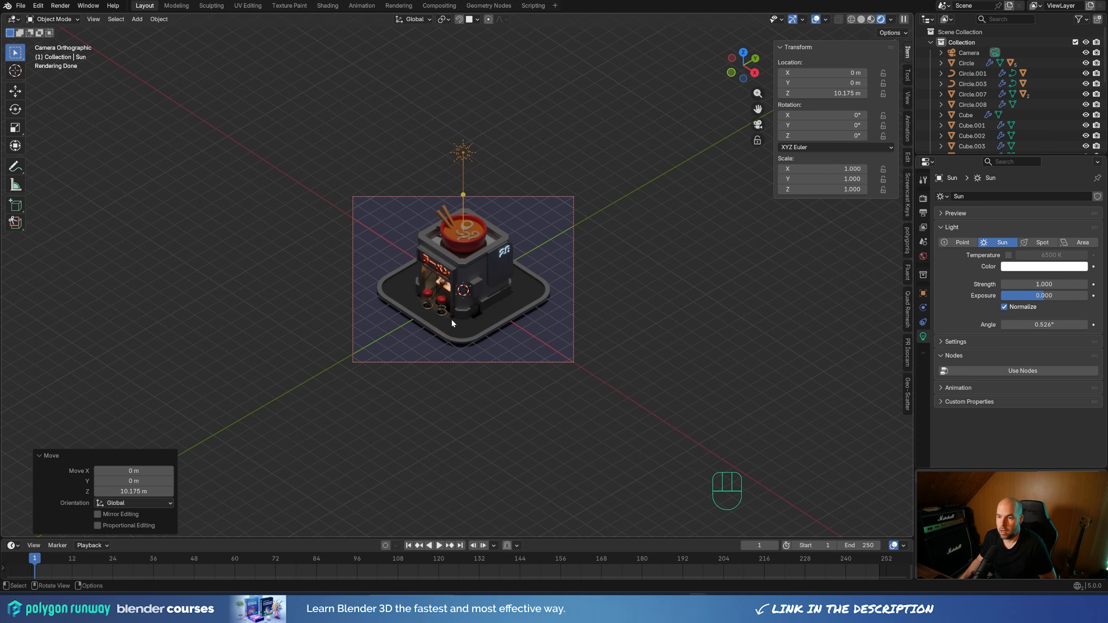
Set the transform pivot point to the 3D Cursor
{"action": "scroll", "coordinate": [563, 279], "scroll_direction": "up", "scroll_amount": 3}
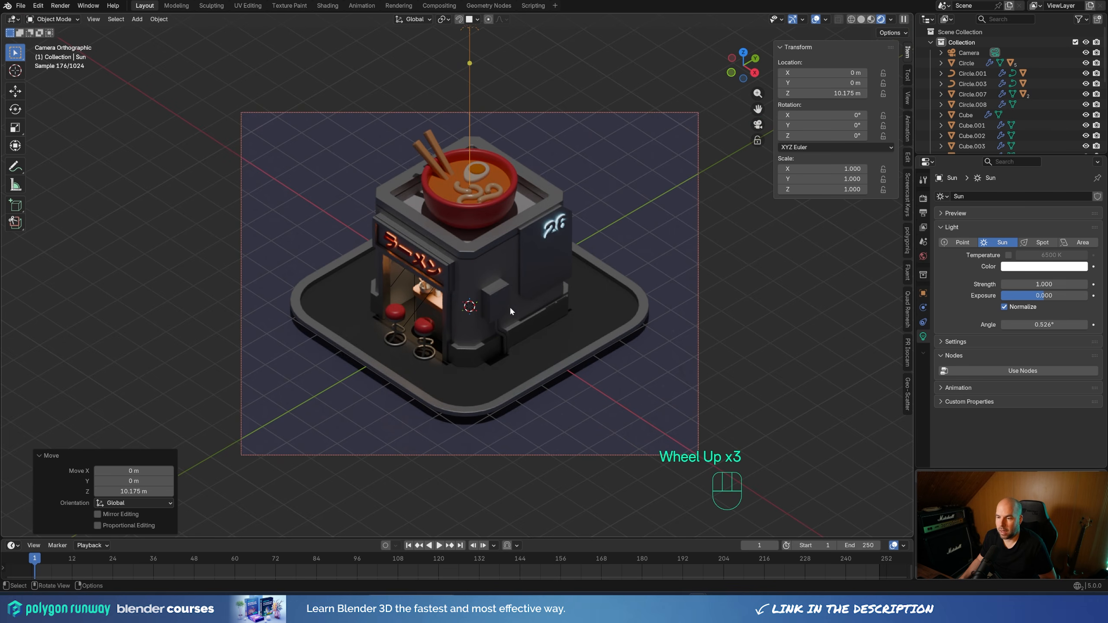
{"action": "key", "text": "period"}
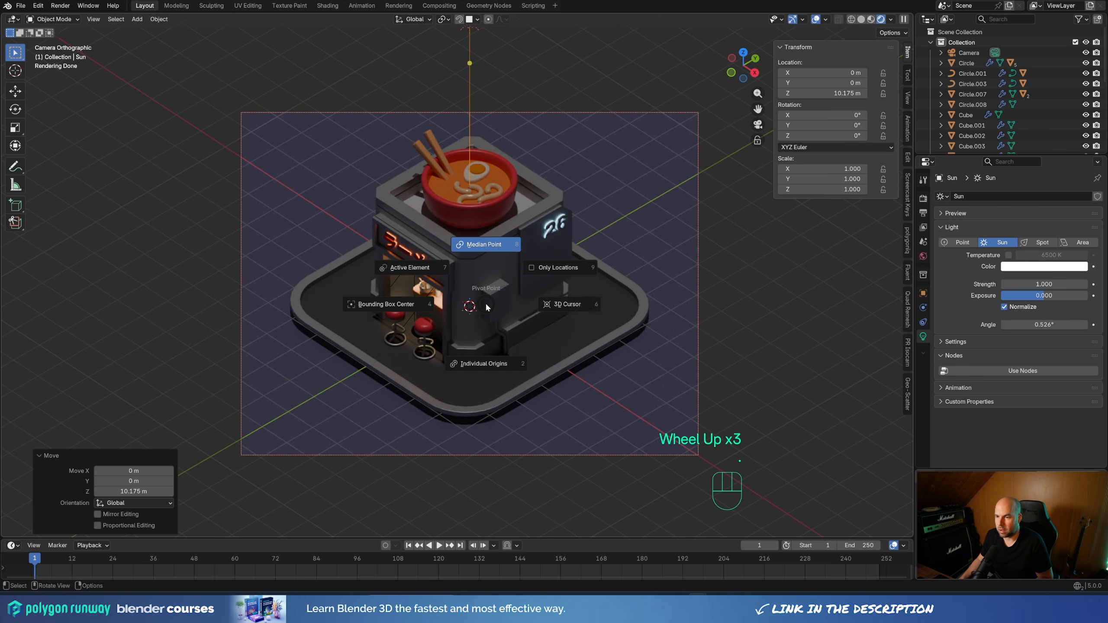
{"action": "left_click", "coordinate": [597, 317]}
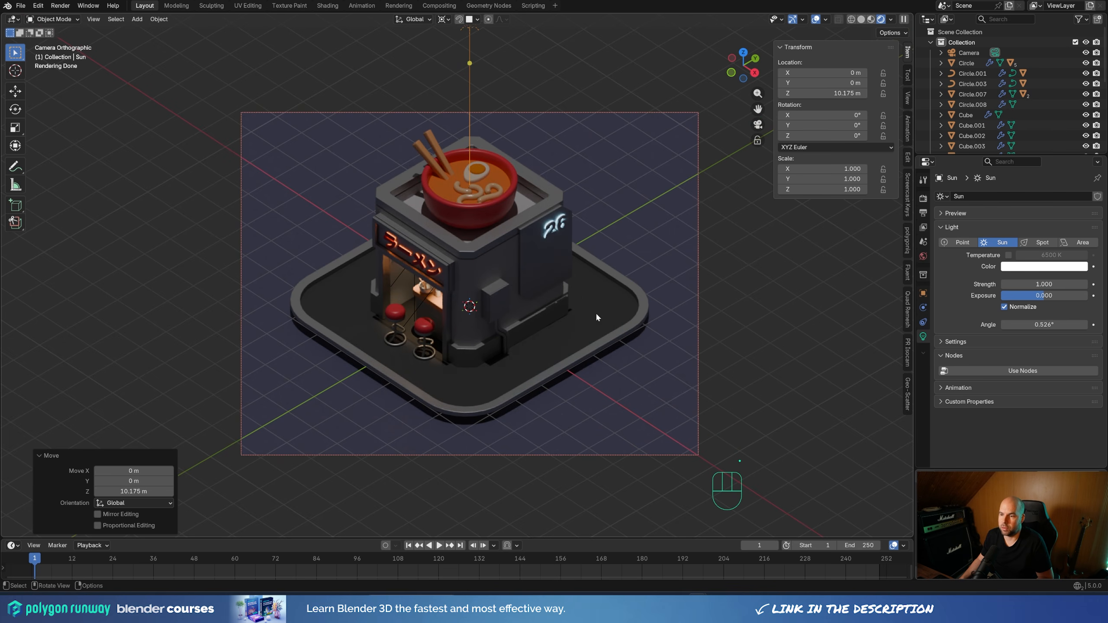
{"action": "left_click", "coordinate": [447, 19]}
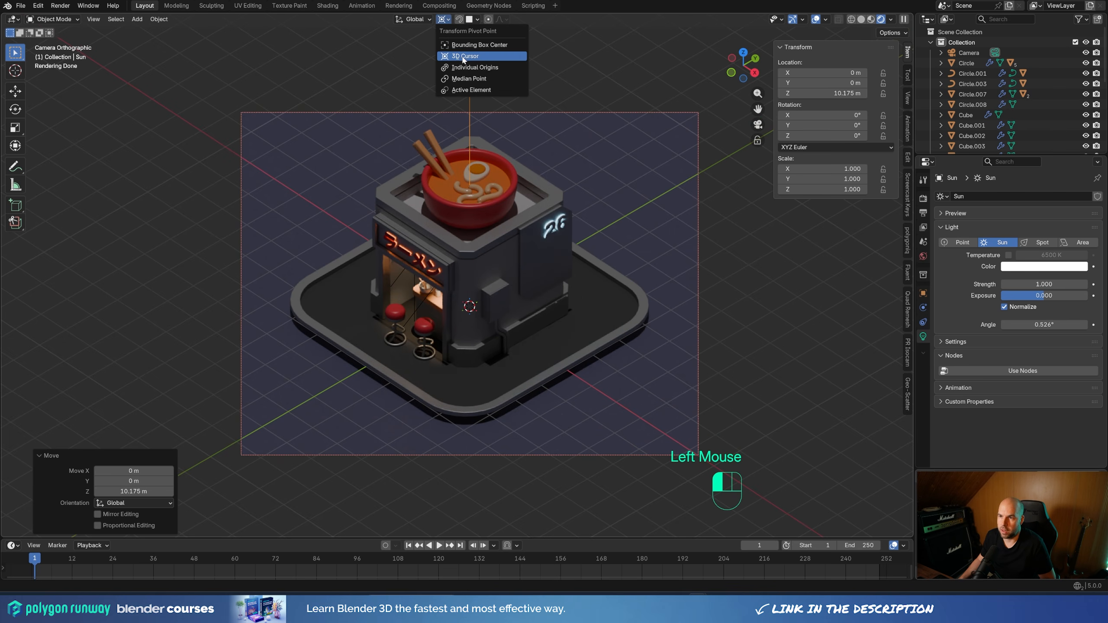
Rotate the sun light by -30° around the global X axis about the 3D cursor
{"action": "scroll", "coordinate": [581, 284], "scroll_direction": "down", "scroll_amount": 2}
{"action": "key", "text": "r"}
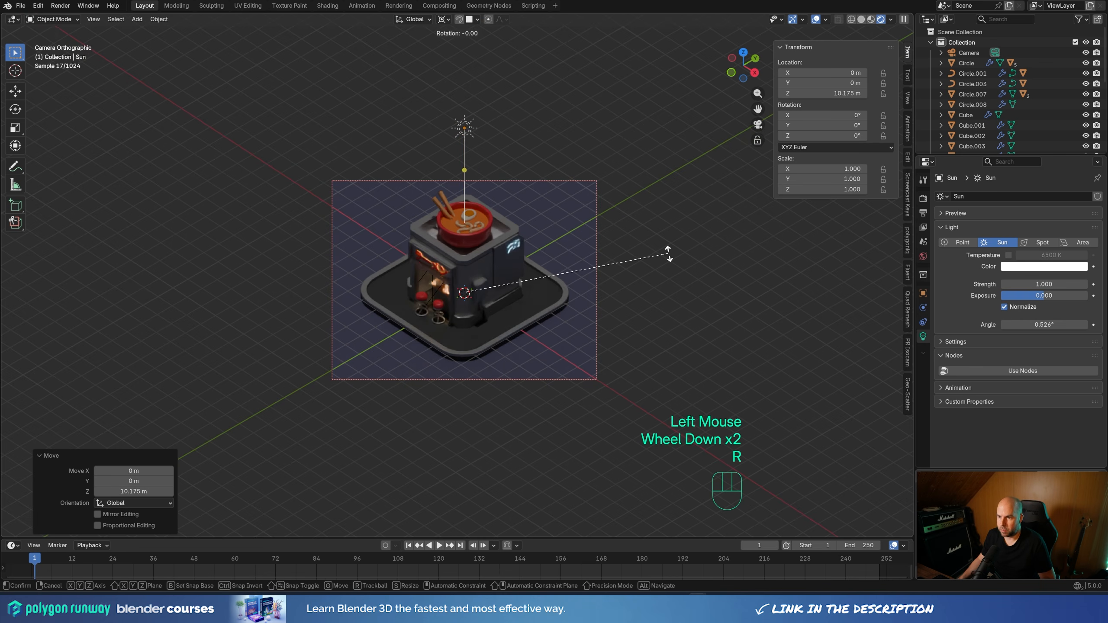
{"action": "key", "text": "x"}
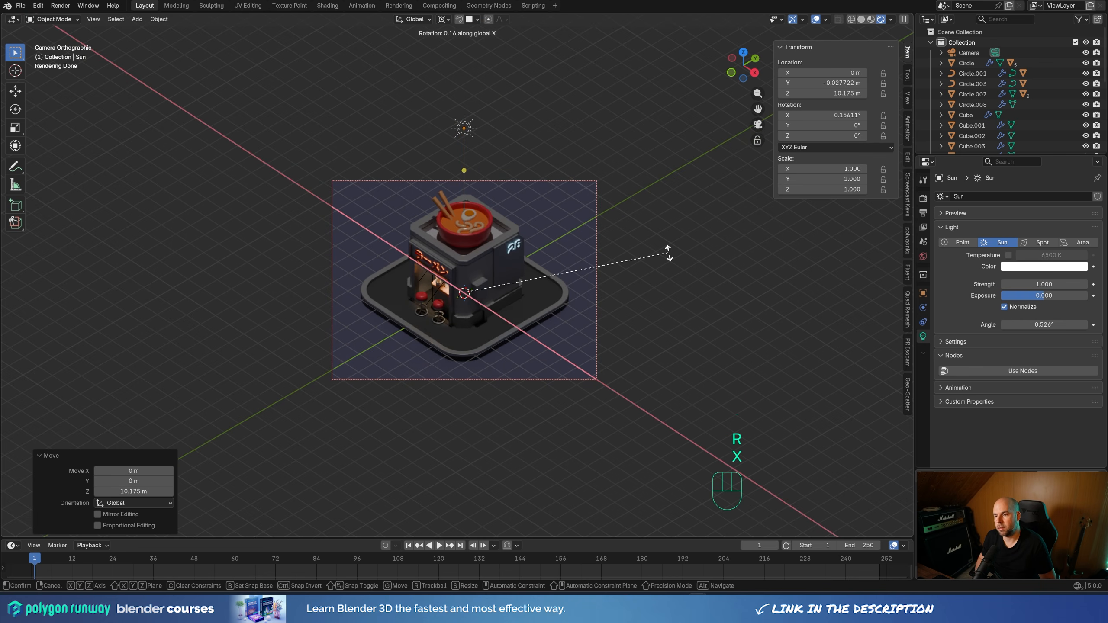
{"action": "key", "text": "KP_3"}
{"action": "key", "text": "KP_0"}
{"action": "key", "text": "KP_Subtract"}
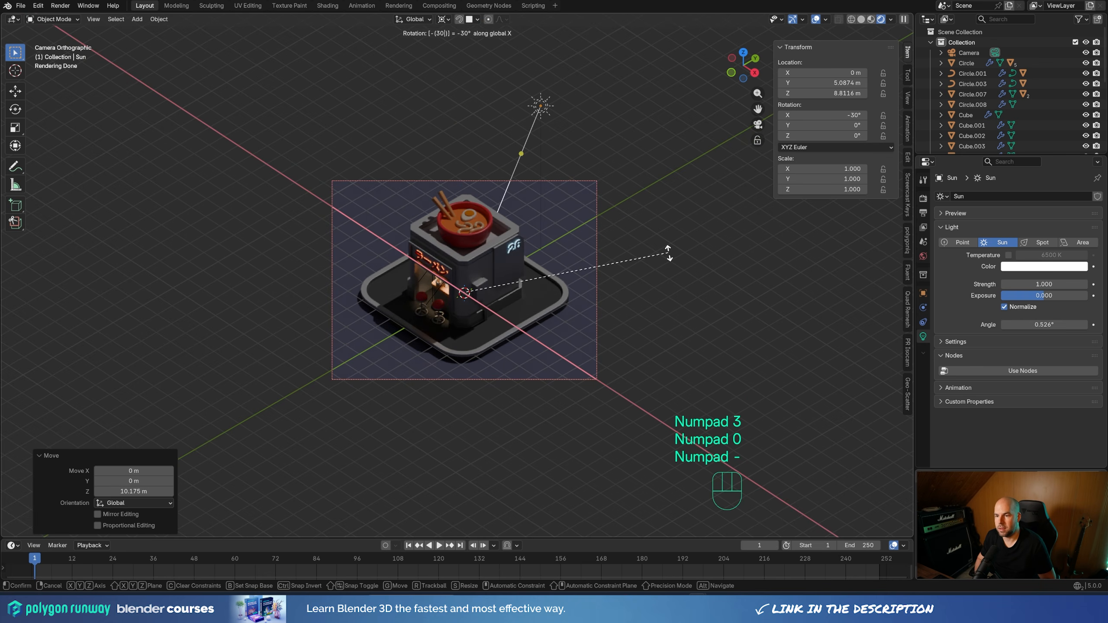
{"action": "key", "text": "KP_Enter"}
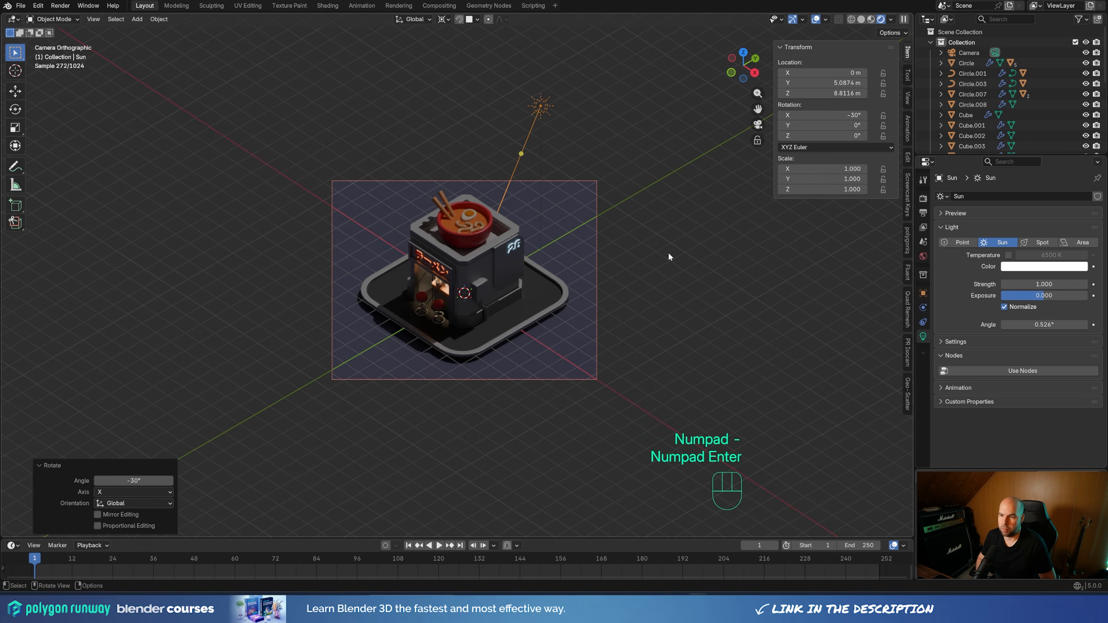
Rotate the sun light by 90° around the global Z axis about the 3D cursor
{"action": "key", "text": "r"}
{"action": "key", "text": "z"}
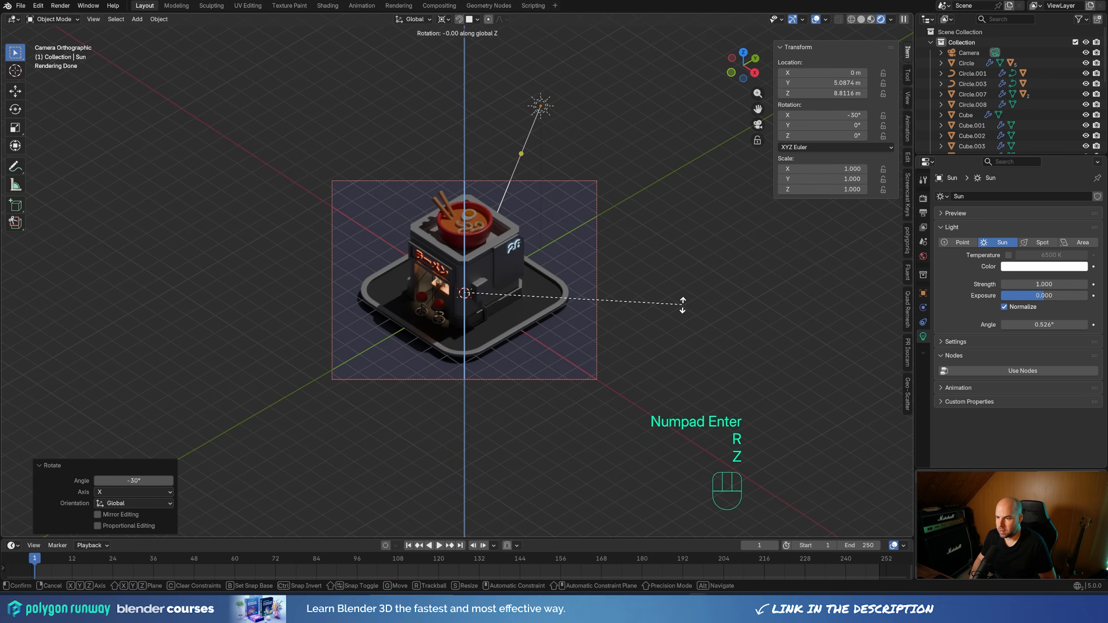
{"action": "key", "text": "KP_9"}
{"action": "key", "text": "KP_0"}
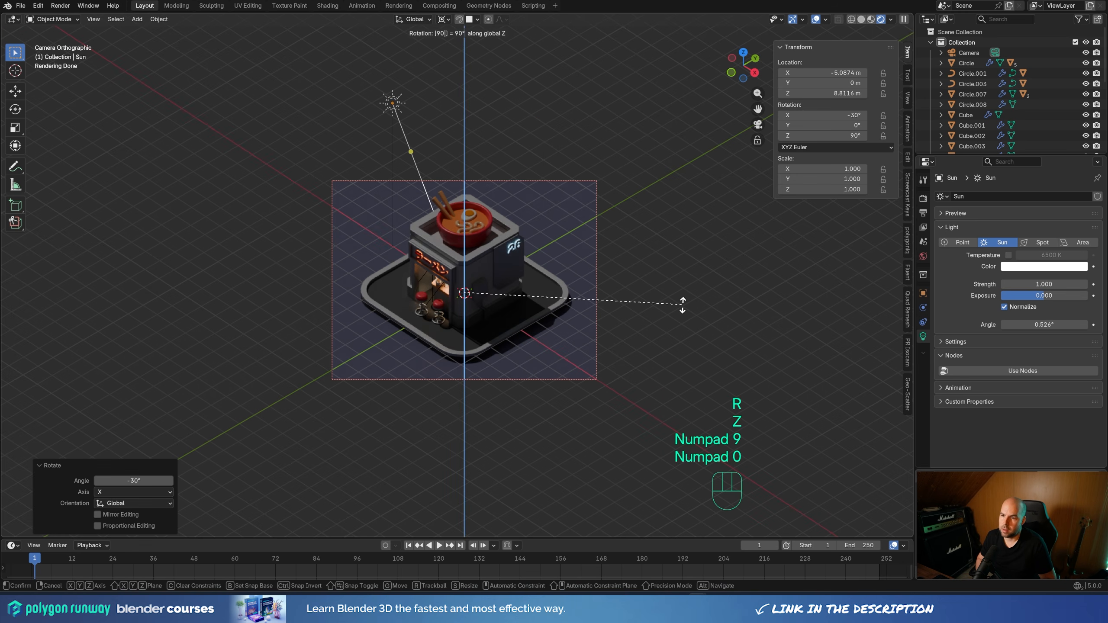
{"action": "key", "text": "KP_Enter"}
{"action": "scroll", "coordinate": [645, 301], "scroll_direction": "up", "scroll_amount": 3}
{"action": "scroll", "coordinate": [658, 323], "scroll_direction": "down", "scroll_amount": 2}
{"action": "scroll", "coordinate": [671, 341], "scroll_direction": "up", "scroll_amount": 1}
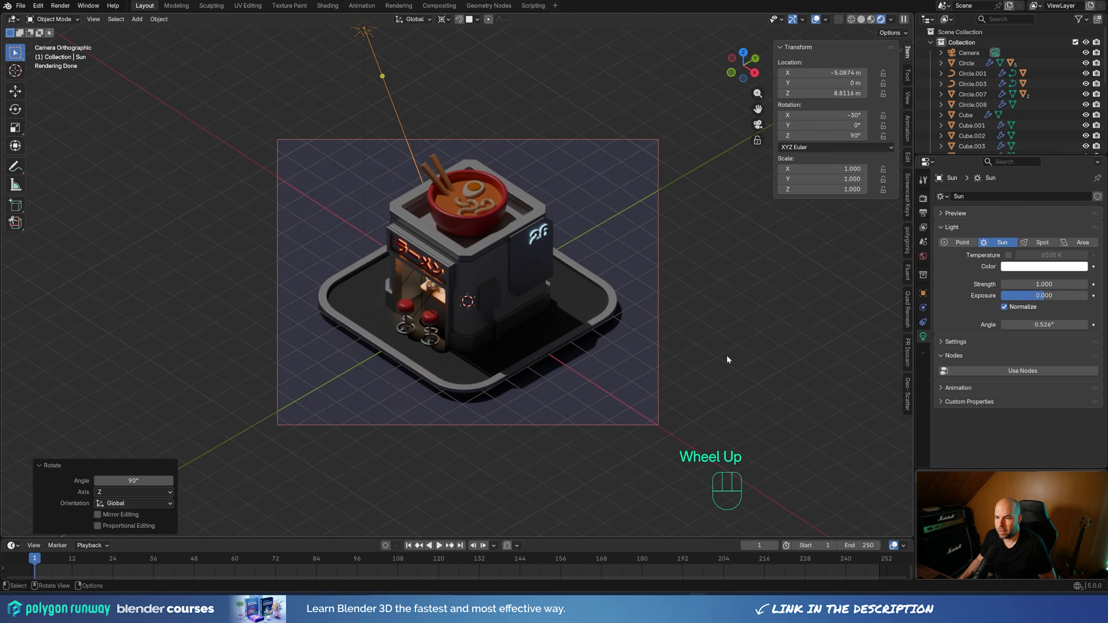
{"action": "scroll", "coordinate": [727, 359], "scroll_direction": "down", "scroll_amount": 3}
{"action": "scroll", "coordinate": [727, 359], "scroll_direction": "up", "scroll_amount": 2}
Set the sun light's strength to 3, trying 2 in between for comparison
{"action": "left_click", "coordinate": [1051, 284]}
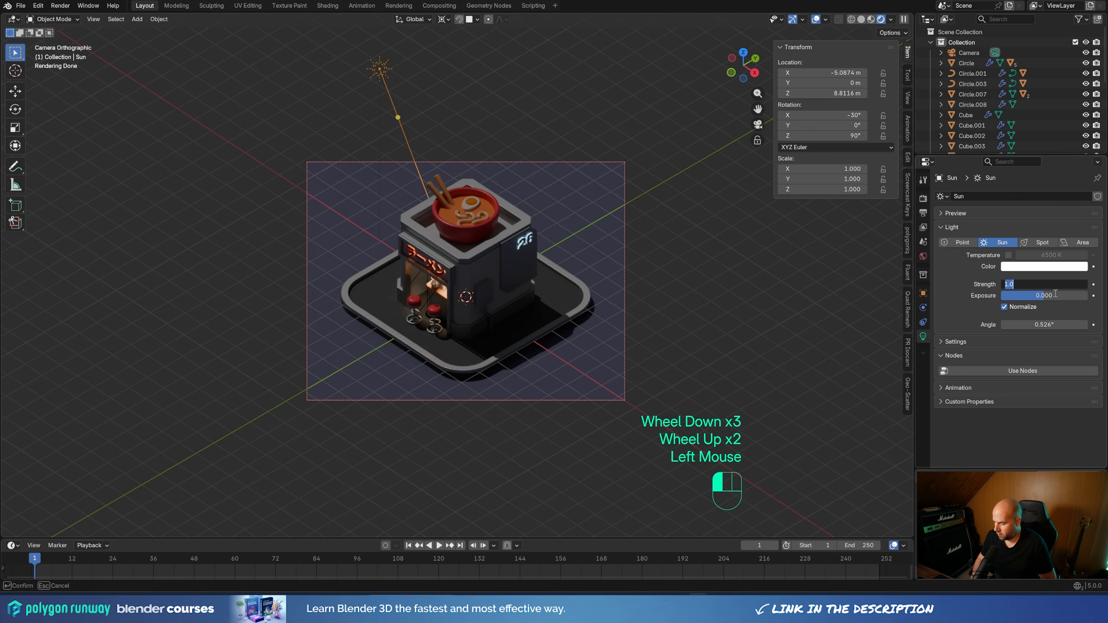
{"action": "type", "text": "3"}
{"action": "key", "text": "Return"}
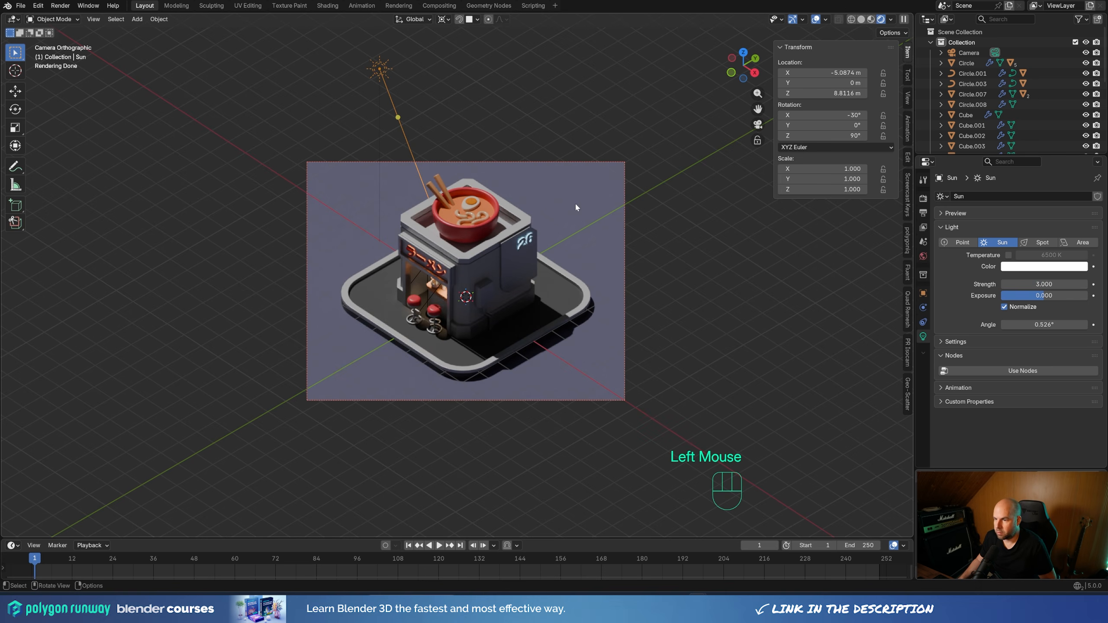
{"action": "left_click", "coordinate": [1046, 286]}
{"action": "type", "text": "2"}
{"action": "key", "text": "Return"}
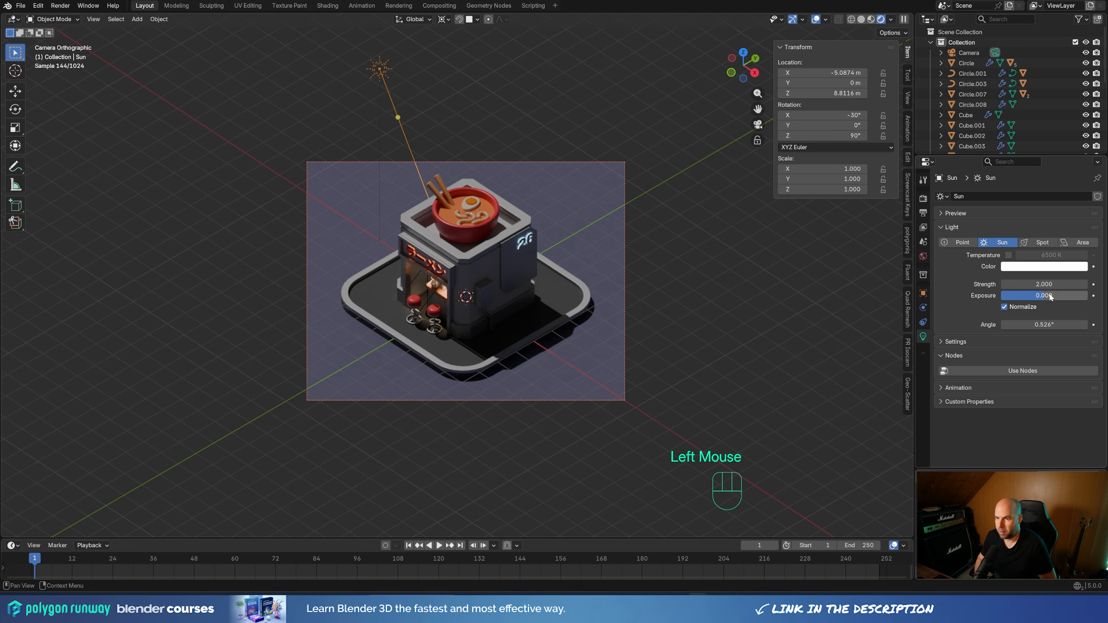
{"action": "double_click", "coordinate": [1043, 284]}
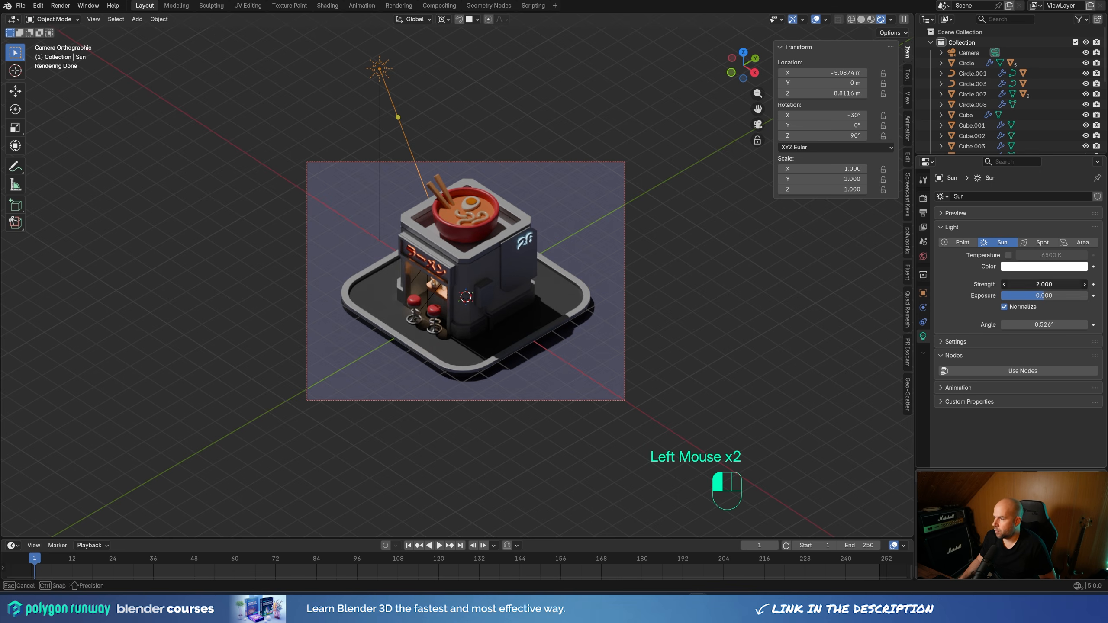
{"action": "type", "text": "3"}
{"action": "key", "text": "Return"}
Tint the sun light's color a pale warm peach, #FFE1CC
{"action": "left_click", "coordinate": [1057, 267]}
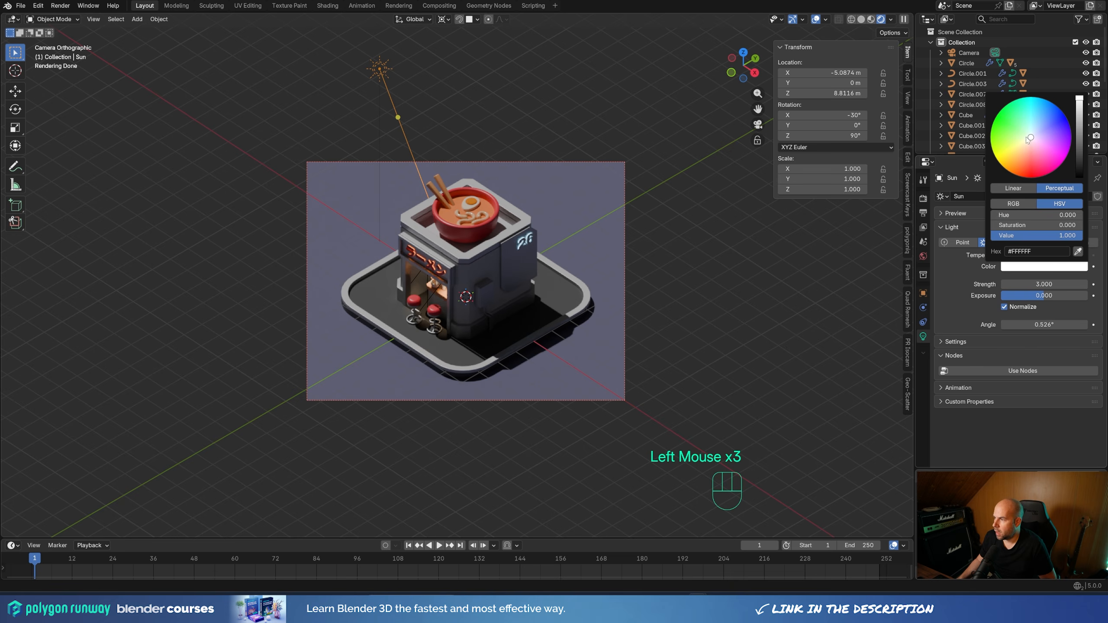
{"action": "left_click_drag", "start_coordinate": [1030, 138], "coordinate": [1027, 144]}
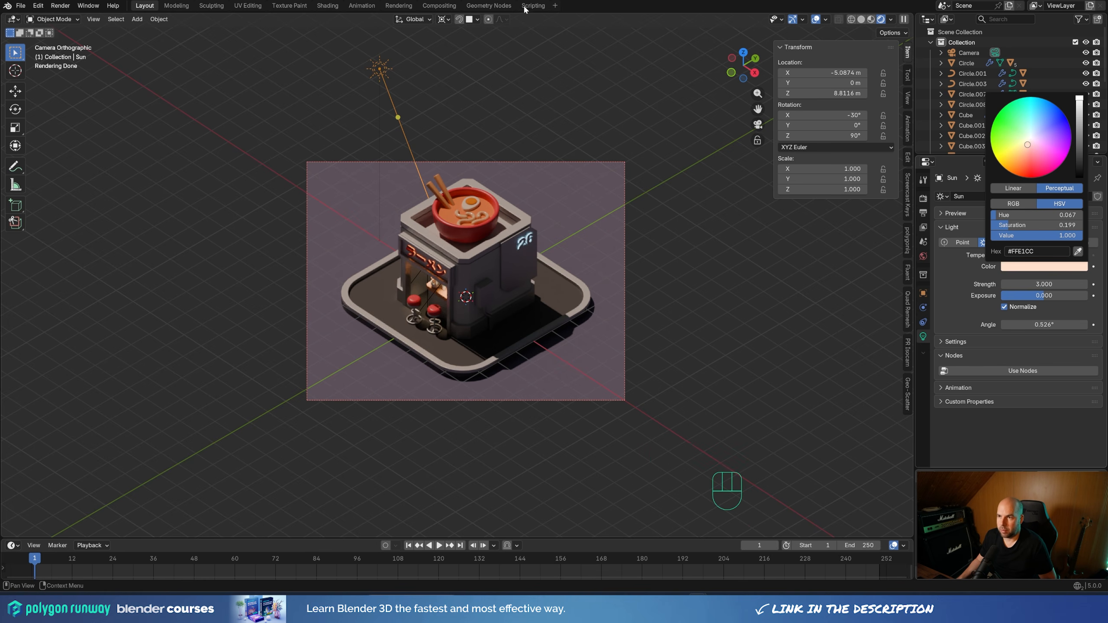
{"action": "scroll", "coordinate": [607, 249], "scroll_direction": "up", "scroll_amount": 2}
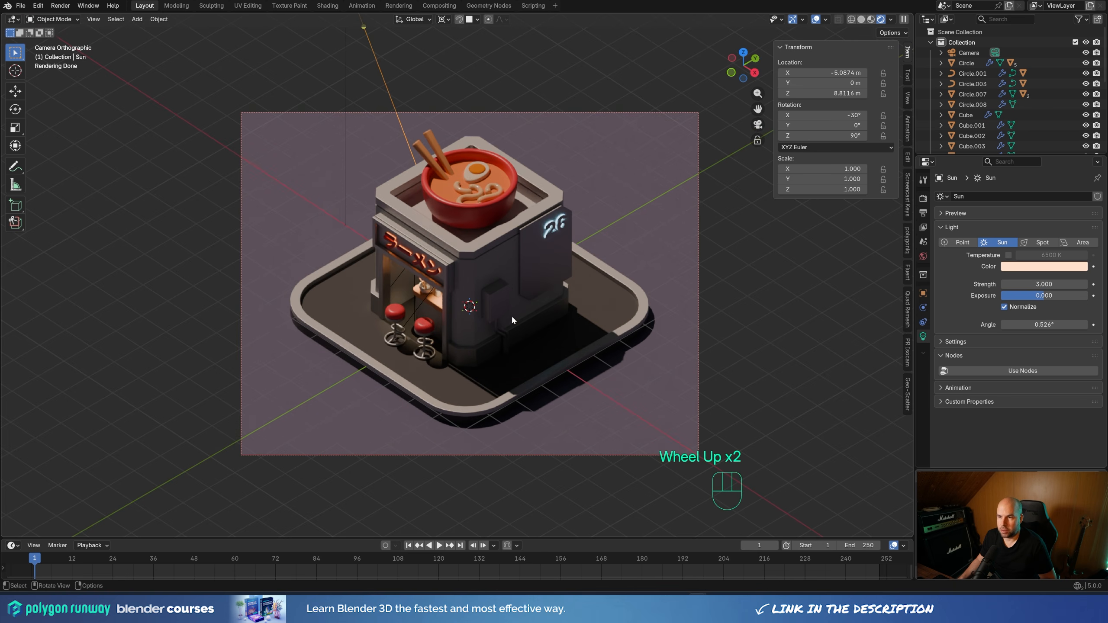
Add an area light raised along Z to about 9.13 m above the shop and enlarge it to about 3.57 m
{"action": "scroll", "coordinate": [512, 319], "scroll_direction": "down", "scroll_amount": 1}
{"action": "key", "text": "shift+a"}
{"action": "mouse_move", "coordinate": [553, 292]}
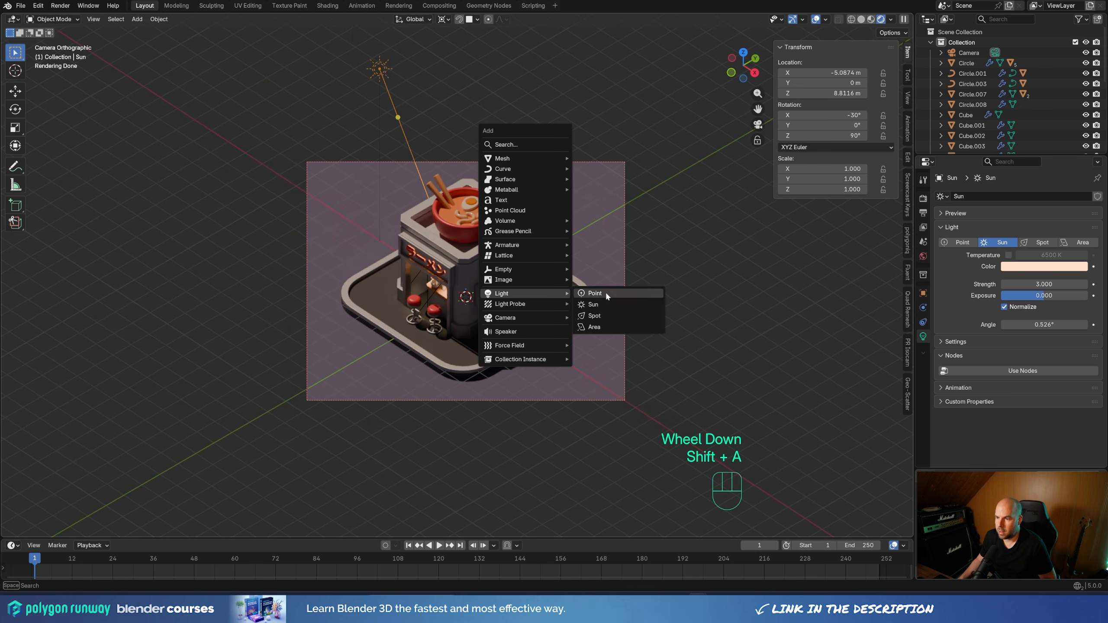
{"action": "left_click", "coordinate": [615, 326]}
{"action": "key", "text": "g"}
{"action": "key", "text": "z"}
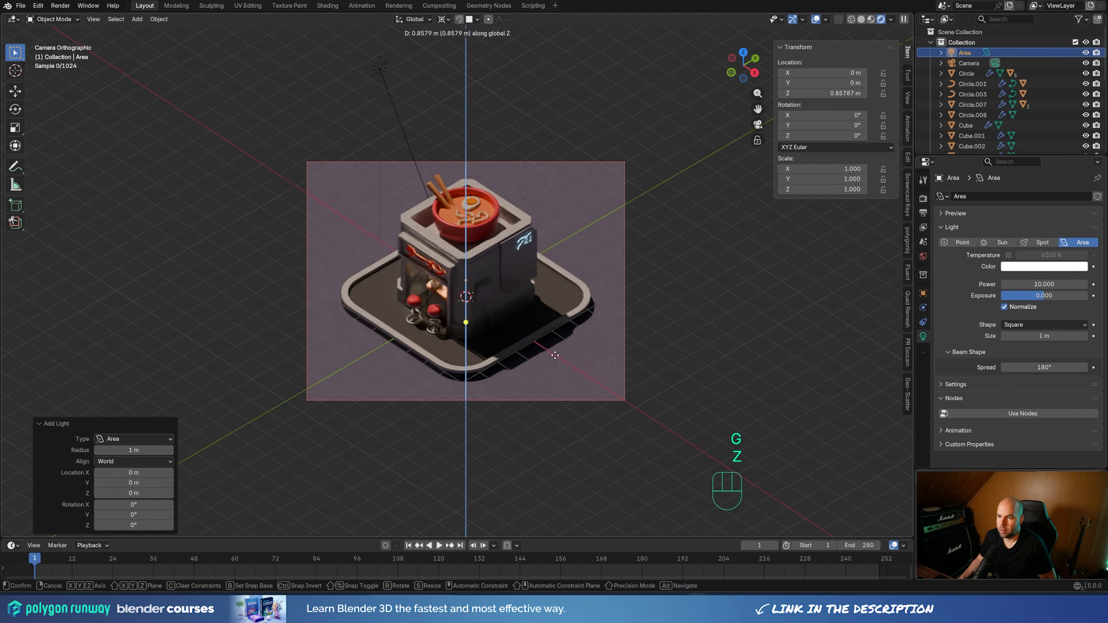
{"action": "left_click", "coordinate": [547, 141]}
{"action": "left_click_drag", "start_coordinate": [483, 120], "coordinate": [528, 120]}
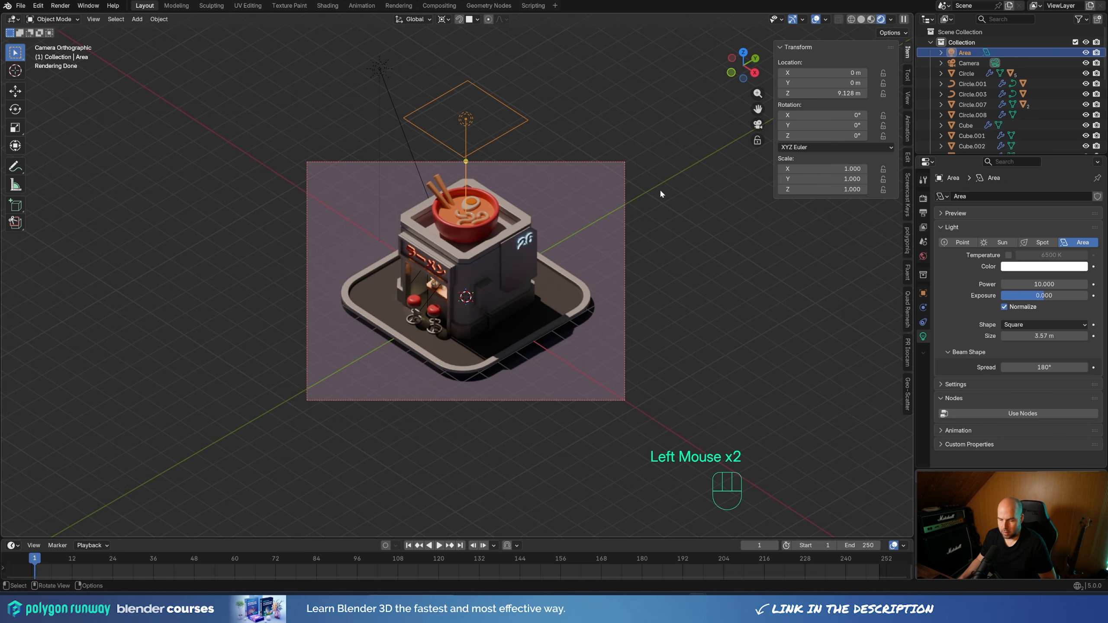
Swing the area light around the 3D cursor by about -68.7° on global X and about 46.3° on global Z
{"action": "key", "text": "r"}
{"action": "key", "text": "x"}
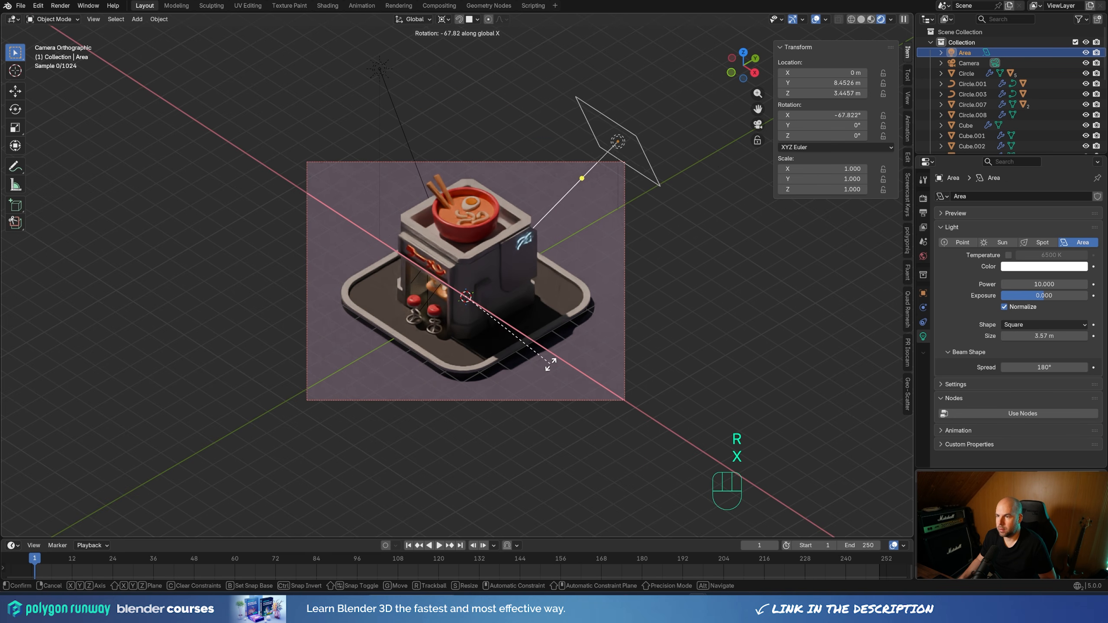
{"action": "left_click", "coordinate": [550, 363]}
{"action": "key", "text": "r"}
{"action": "key", "text": "z"}
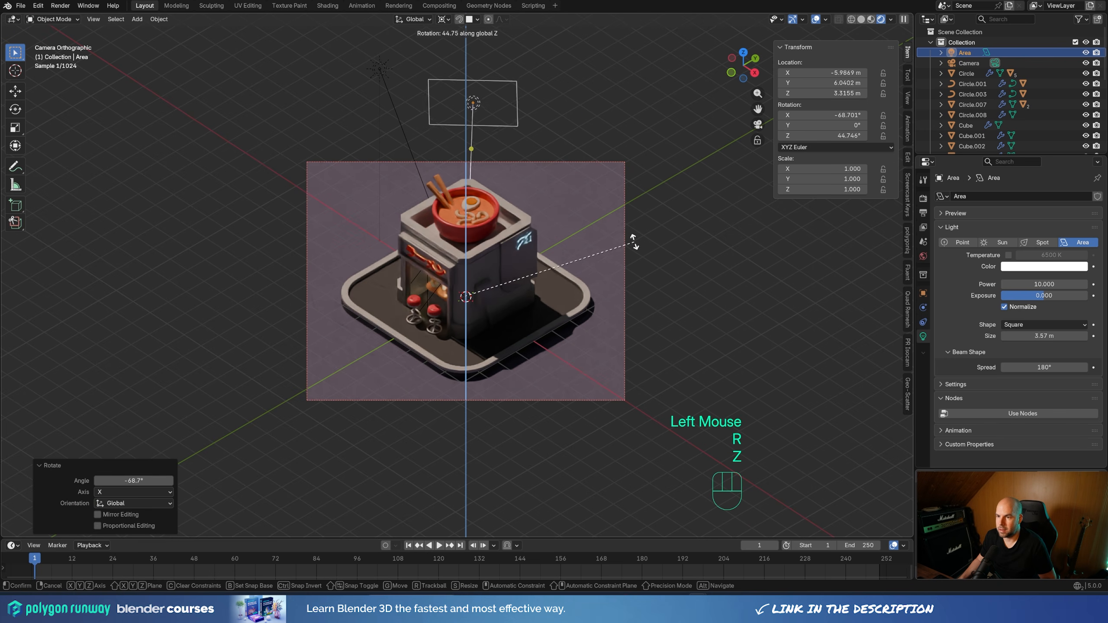
{"action": "left_click", "coordinate": [628, 245]}
Adjust the area light's tilt around its local X axis to about -44°, checking from the side and returning to camera view
{"action": "middle_click_drag", "start_coordinate": [628, 246], "coordinate": [544, 264]}
{"action": "key", "text": "r"}
{"action": "key", "text": "x"}
{"action": "key", "text": "x"}
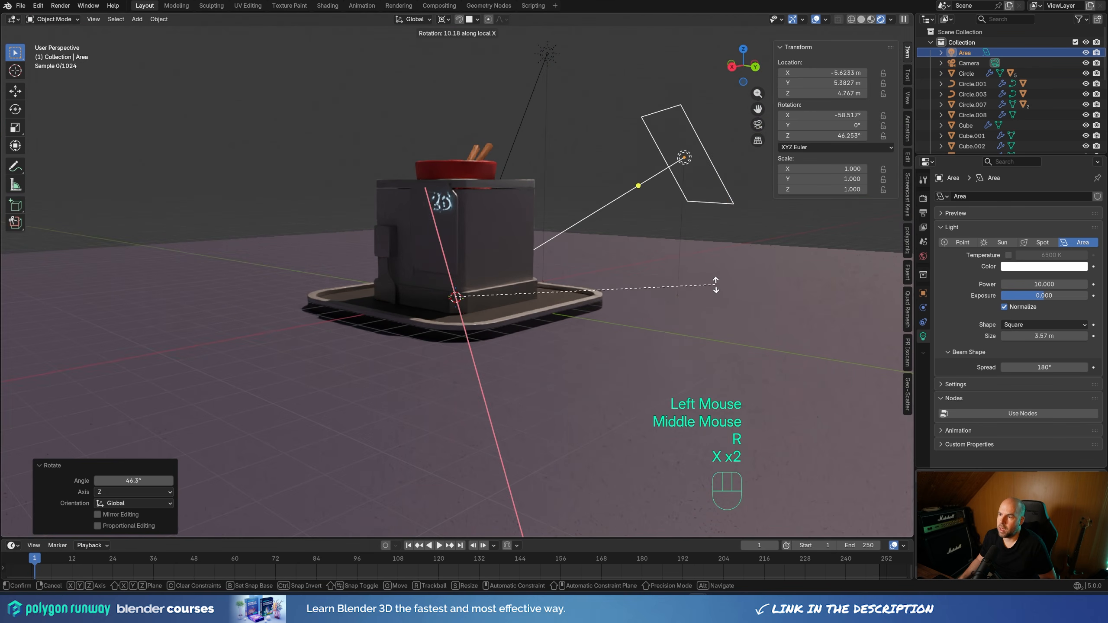
{"action": "left_click", "coordinate": [703, 229]}
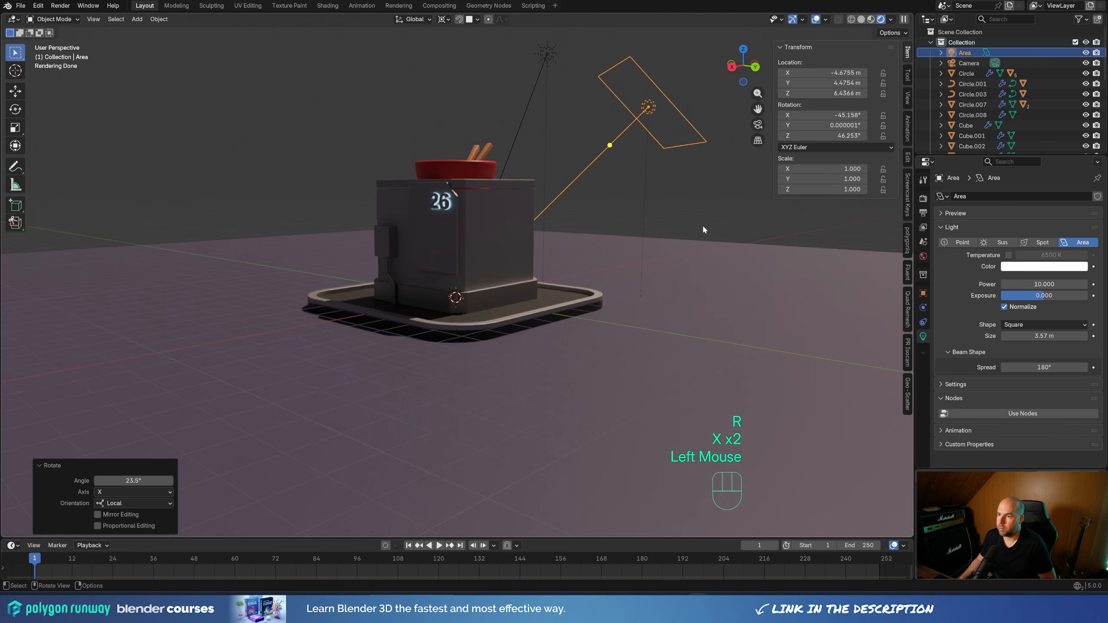
{"action": "key", "text": "r"}
{"action": "key", "text": "x"}
{"action": "key", "text": "x"}
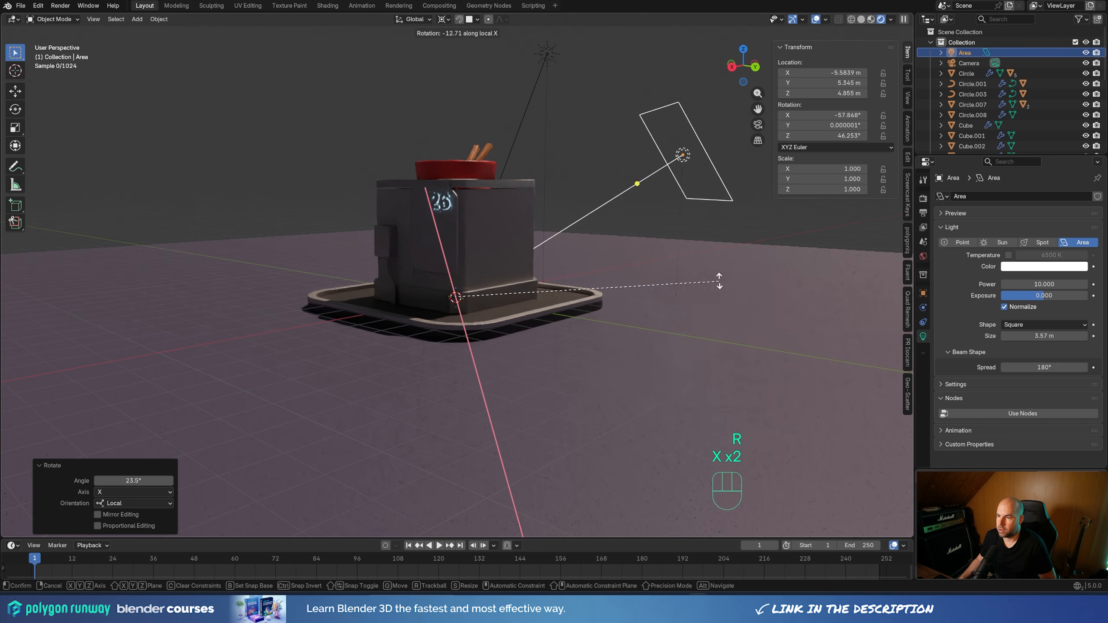
{"action": "left_click", "coordinate": [704, 196]}
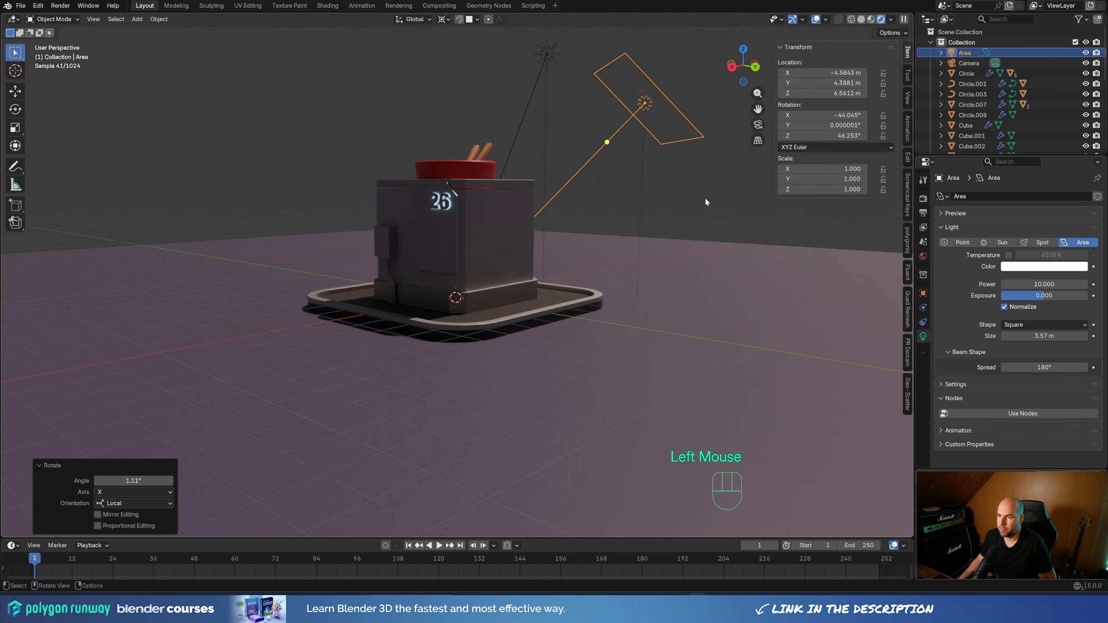
{"action": "key", "text": "KP_0"}
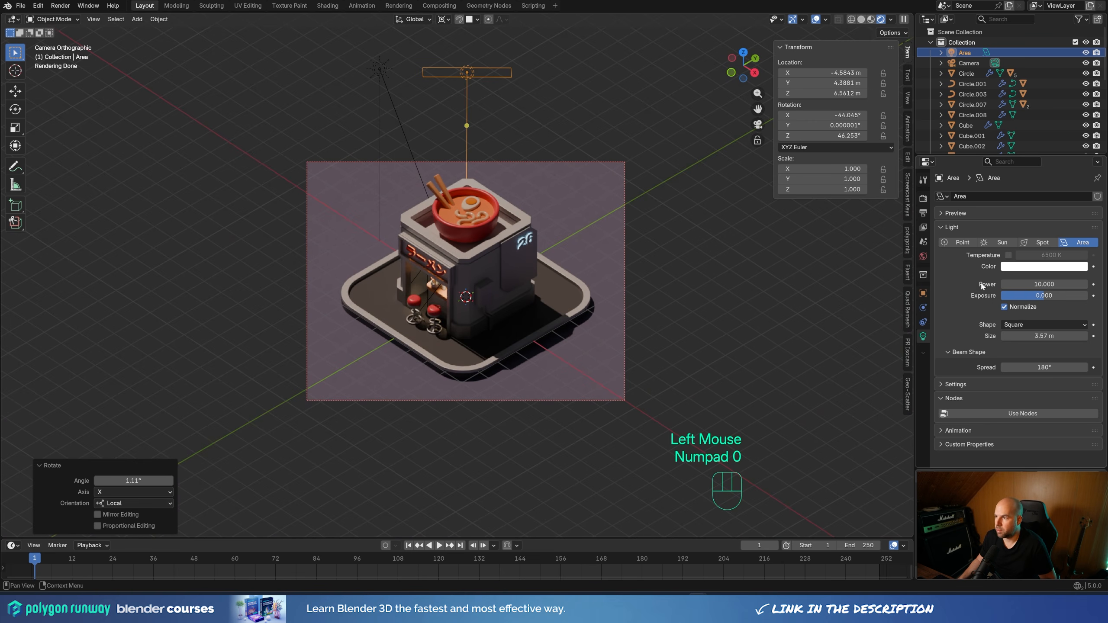
Set the area light's power to 1500
{"action": "left_click", "coordinate": [1046, 284]}
{"action": "type", "text": "150"}
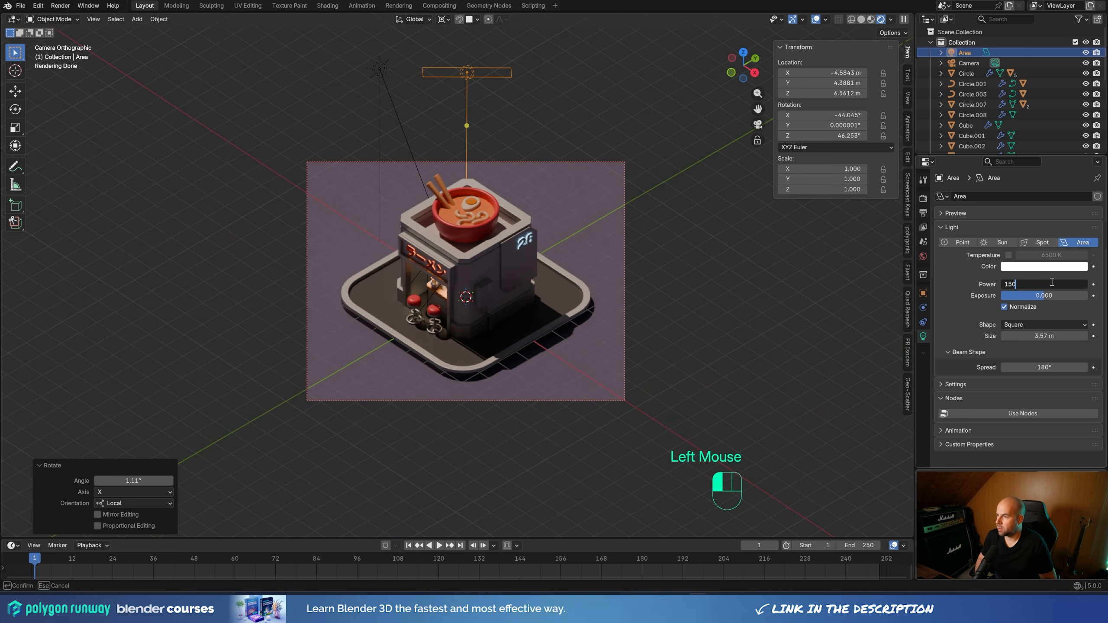
{"action": "type", "text": "0"}
{"action": "key", "text": "Return"}
Move the area light about 0.6 m closer to the shop along its local Z axis
{"action": "key", "text": "g"}
{"action": "key", "text": "z"}
{"action": "key", "text": "z"}
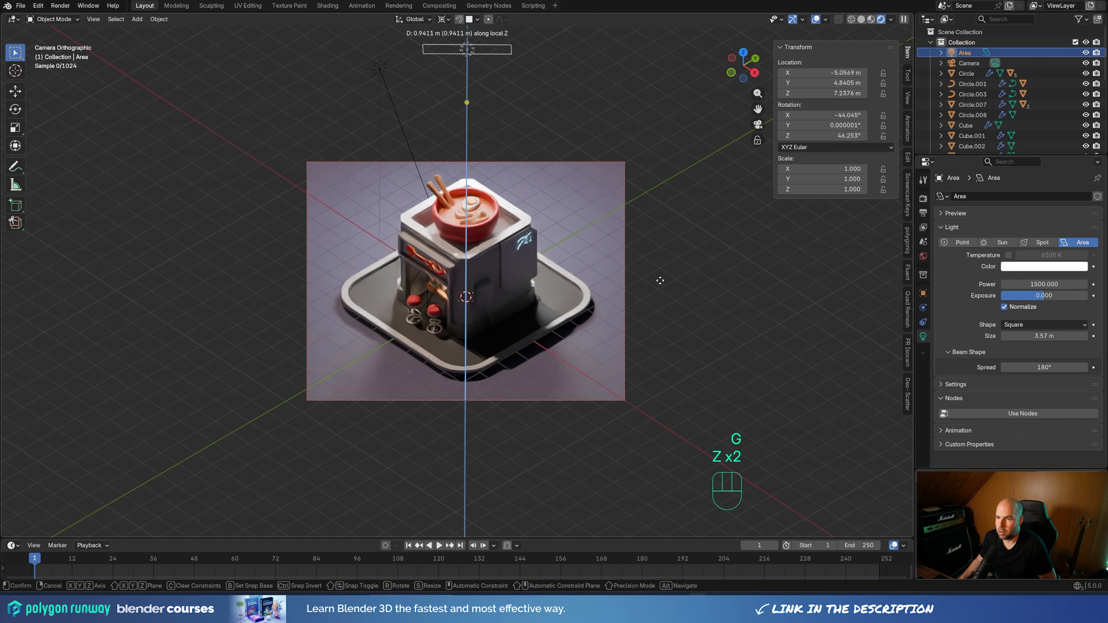
{"action": "left_click", "coordinate": [661, 319]}
{"action": "scroll", "coordinate": [661, 319], "scroll_direction": "up", "scroll_amount": 2}
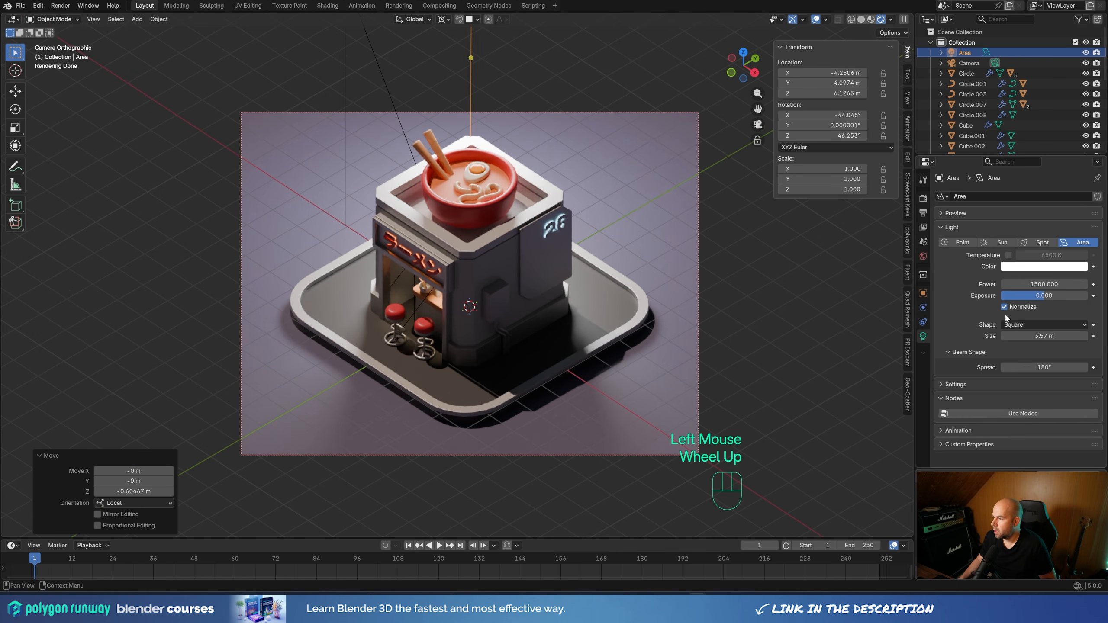
Change the area light's shape to Disk and tint its color light blue
{"action": "left_click", "coordinate": [1029, 325]}
{"action": "left_click", "coordinate": [1017, 359]}
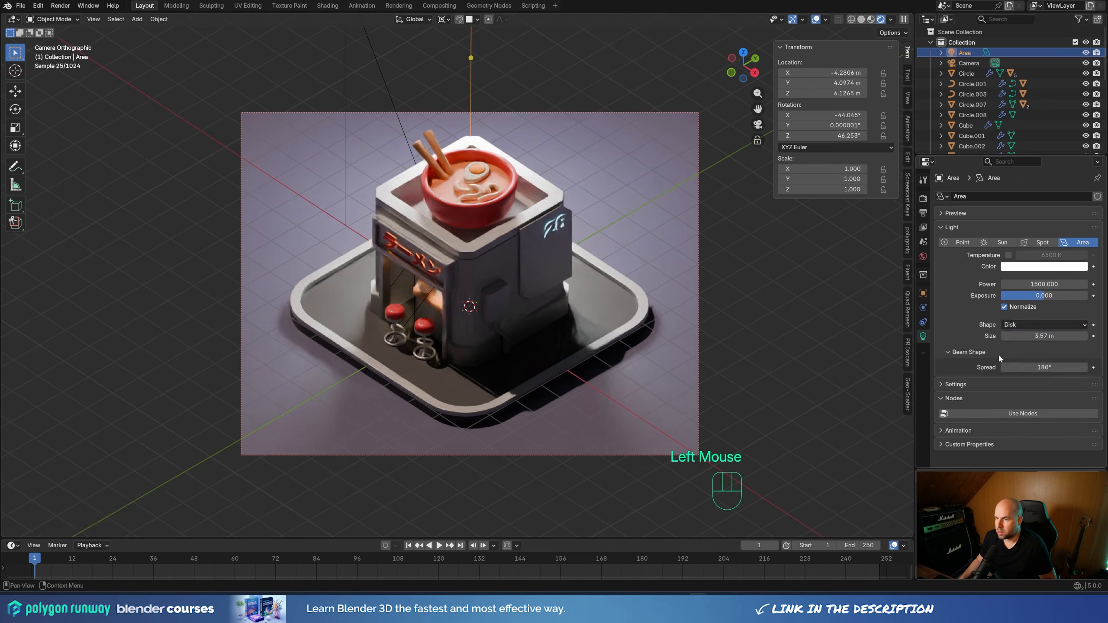
{"action": "left_click", "coordinate": [1043, 266]}
{"action": "left_click_drag", "start_coordinate": [1037, 134], "coordinate": [1037, 123]}
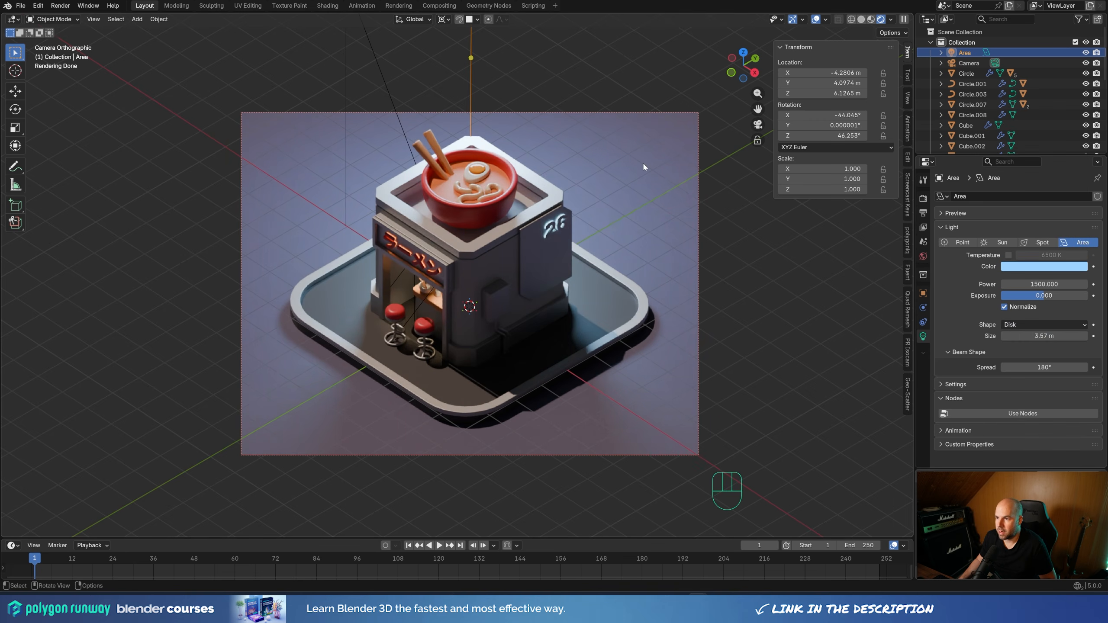
Set the background plane material's roughness to 1.0 and darken its base color to #22212C
{"action": "scroll", "coordinate": [652, 193], "scroll_direction": "down", "scroll_amount": 3}
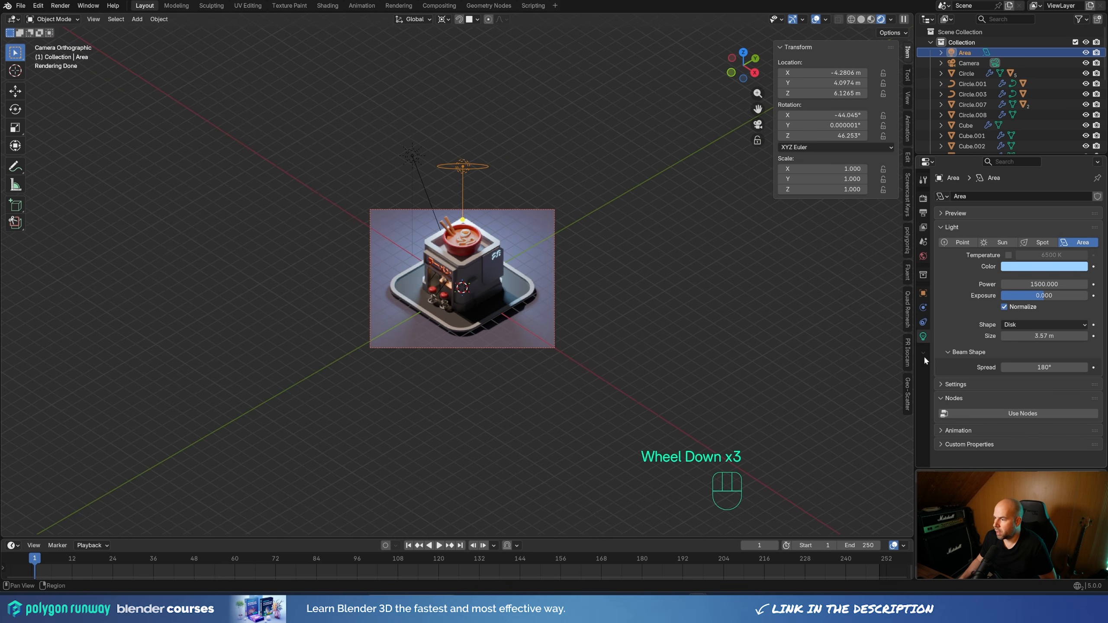
{"action": "left_click", "coordinate": [622, 207]}
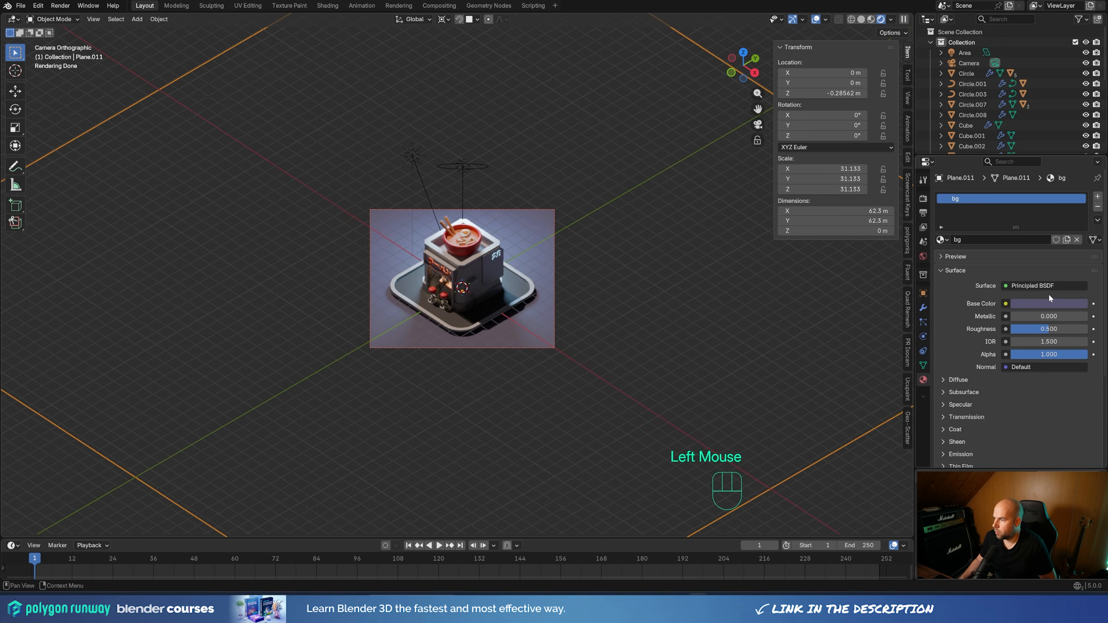
{"action": "left_click_drag", "start_coordinate": [1028, 328], "coordinate": [1070, 315]}
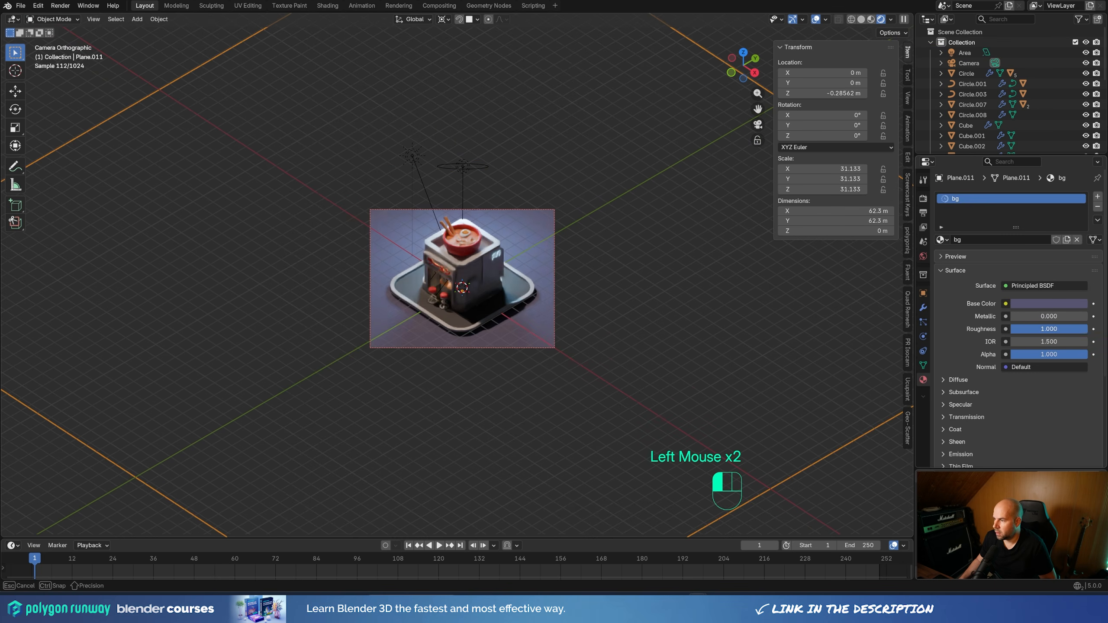
{"action": "left_click", "coordinate": [1073, 301]}
{"action": "left_click_drag", "start_coordinate": [1079, 176], "coordinate": [1079, 191]}
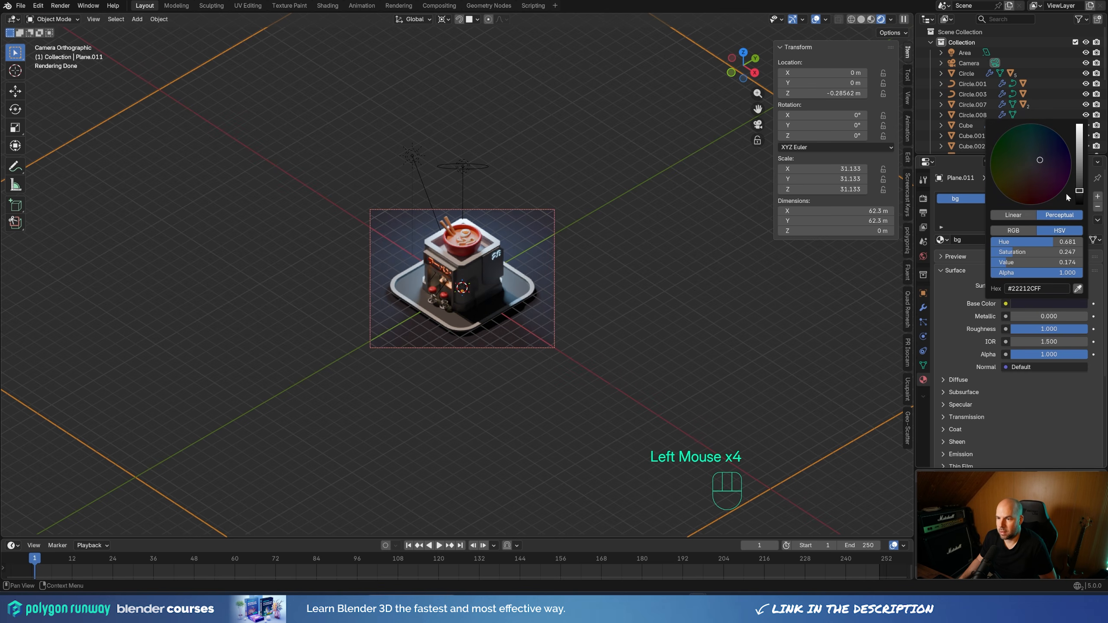
Set the Ground material's roughness to 1.0 and slightly darken its base color
{"action": "scroll", "coordinate": [551, 336], "scroll_direction": "up", "scroll_amount": 3}
{"action": "left_click", "coordinate": [562, 300]}
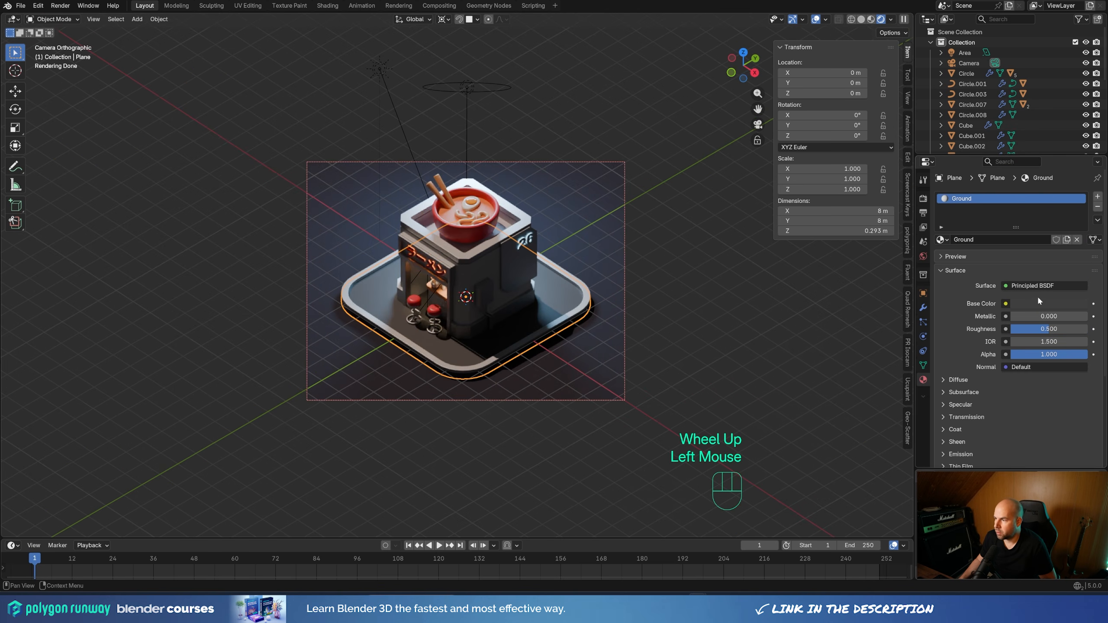
{"action": "left_click_drag", "start_coordinate": [1023, 328], "coordinate": [1086, 329]}
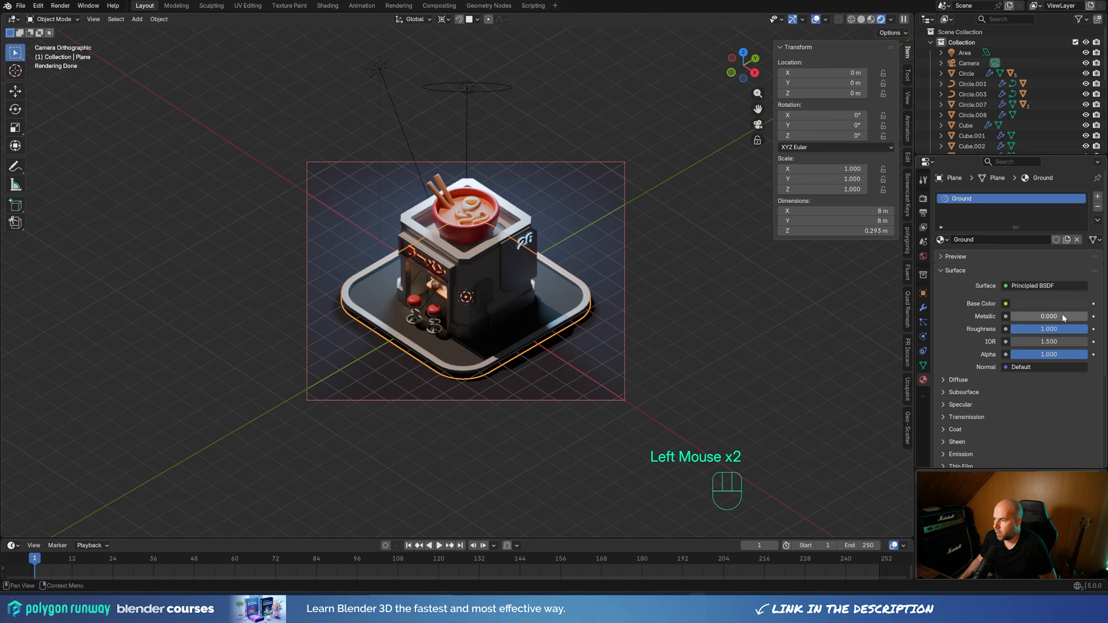
{"action": "left_click", "coordinate": [1069, 302]}
{"action": "left_click_drag", "start_coordinate": [1078, 185], "coordinate": [1079, 188]}
{"action": "scroll", "coordinate": [694, 296], "scroll_direction": "up", "scroll_amount": 3}
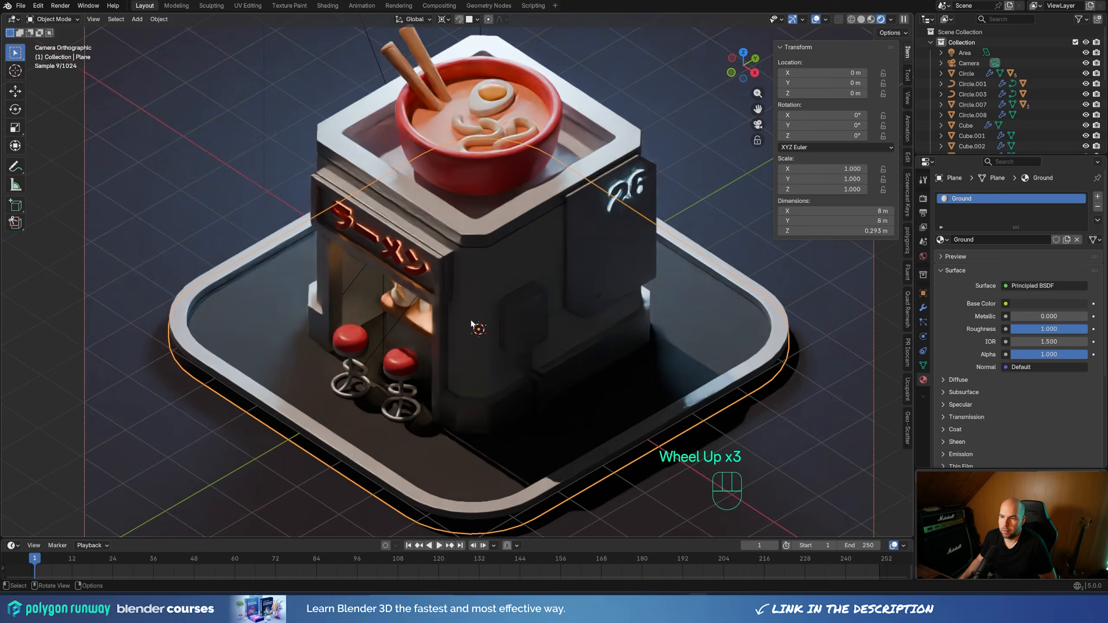
{"action": "scroll", "coordinate": [693, 297], "scroll_direction": "down", "scroll_amount": 2}
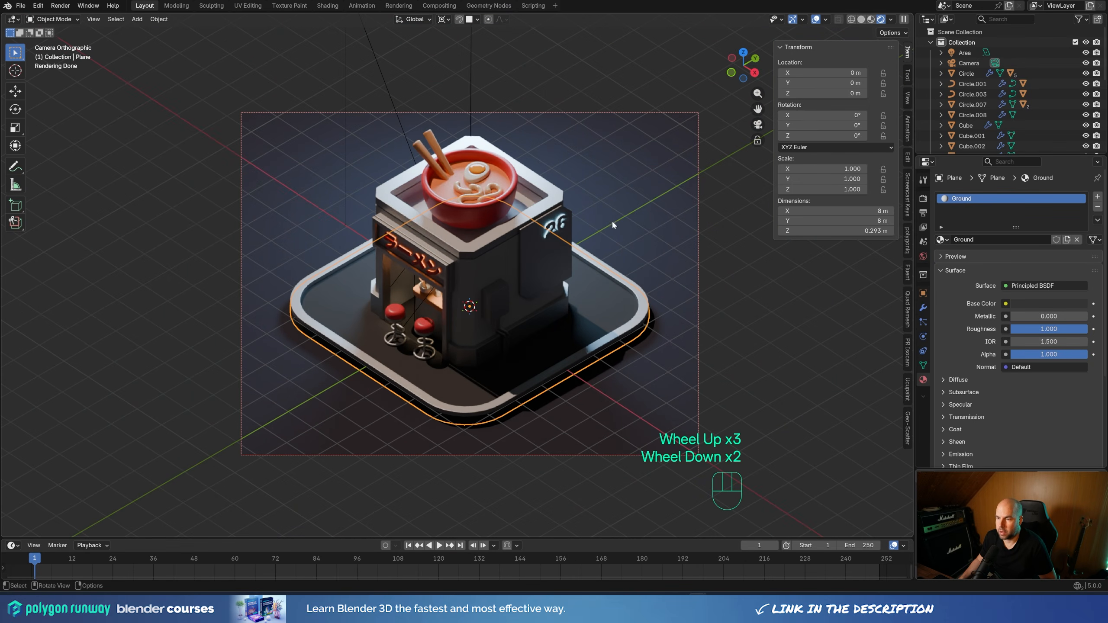
Move the blue area light above the shop about 0.47 m farther away along its local Z axis
{"action": "scroll", "coordinate": [594, 218], "scroll_direction": "down", "scroll_amount": 2}
{"action": "left_click", "coordinate": [472, 144]}
{"action": "scroll", "coordinate": [568, 232], "scroll_direction": "up", "scroll_amount": 1}
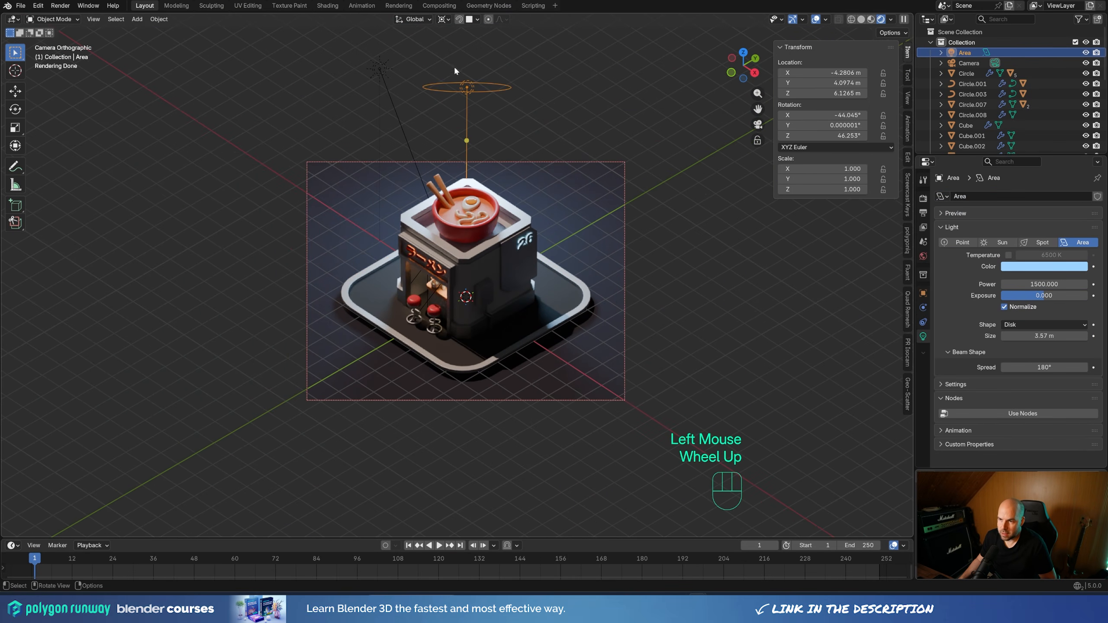
{"action": "key", "text": "g"}
{"action": "key", "text": "z"}
{"action": "key", "text": "z"}
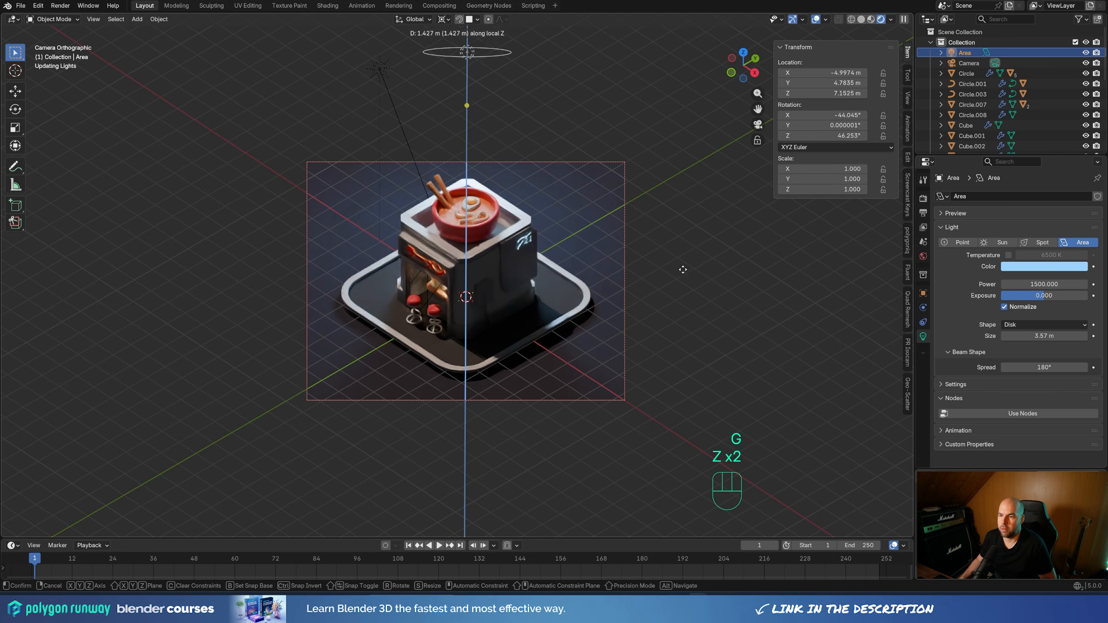
{"action": "left_click", "coordinate": [679, 292]}
{"action": "scroll", "coordinate": [528, 178], "scroll_direction": "up", "scroll_amount": 1}
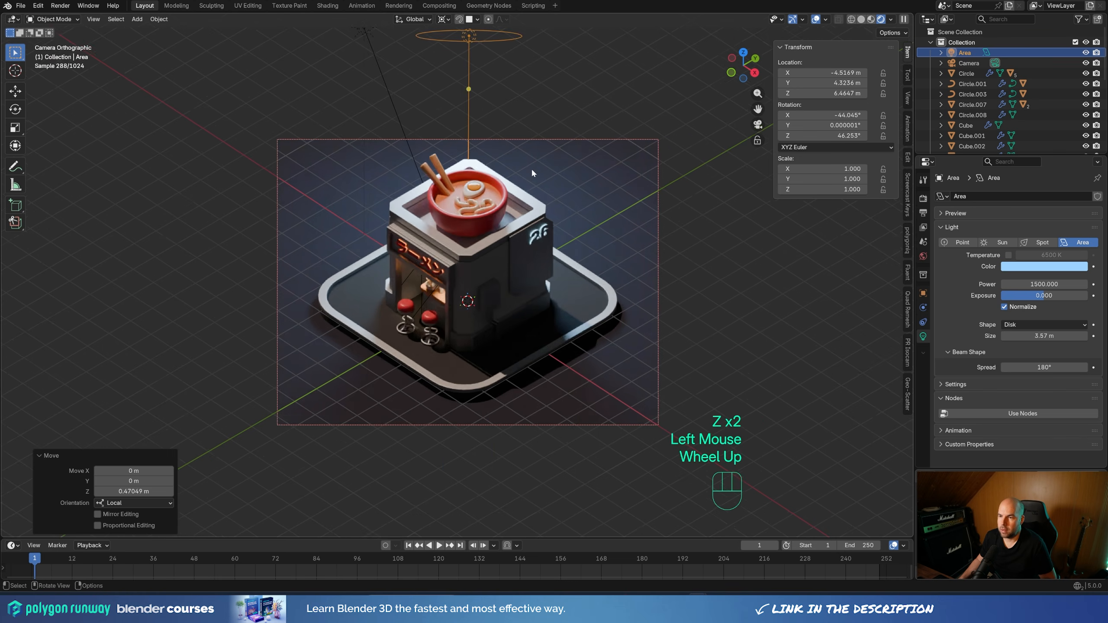
Move the blue area light about 0.57 m closer to the shop along its local Z axis
{"action": "middle_click_drag", "start_coordinate": [532, 168], "coordinate": [539, 285], "text": "shift"}
{"action": "scroll", "coordinate": [543, 288], "scroll_direction": "up", "scroll_amount": 2}
{"action": "key", "text": "g"}
{"action": "key", "text": "z"}
{"action": "key", "text": "z"}
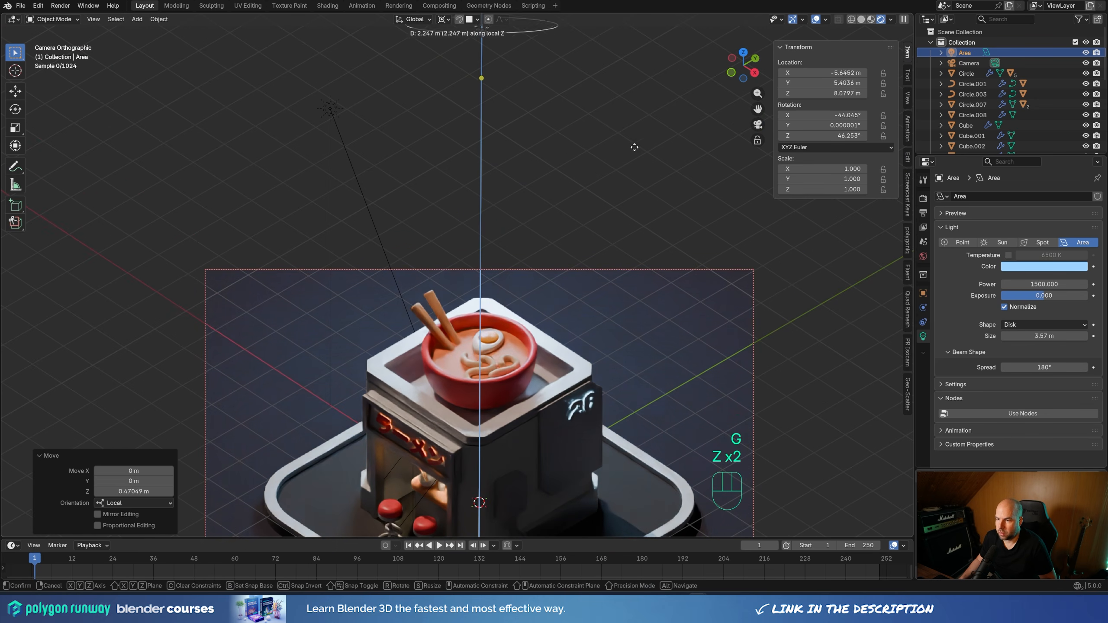
{"action": "left_click", "coordinate": [638, 267]}
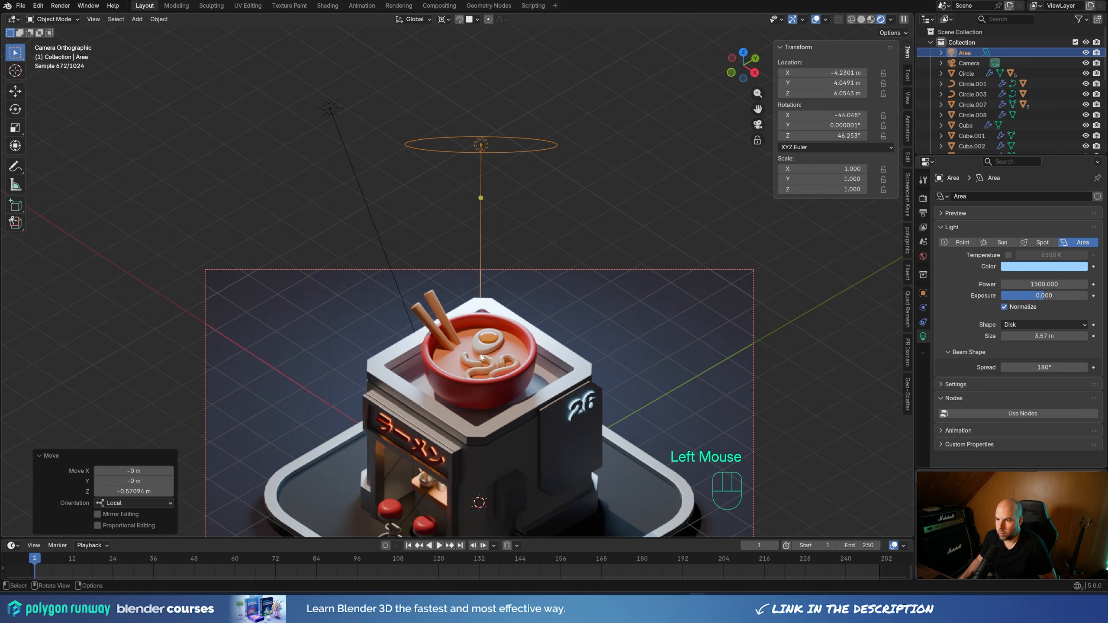
Nudge the blue area light about 0.1 m closer along its local Z axis, judging the lighting on the ramen bowl
{"action": "middle_click_drag", "start_coordinate": [542, 354], "coordinate": [539, 330], "text": "shift"}
{"action": "scroll", "coordinate": [540, 330], "scroll_direction": "up", "scroll_amount": 2}
{"action": "key", "text": "g"}
{"action": "key", "text": "z"}
{"action": "key", "text": "z"}
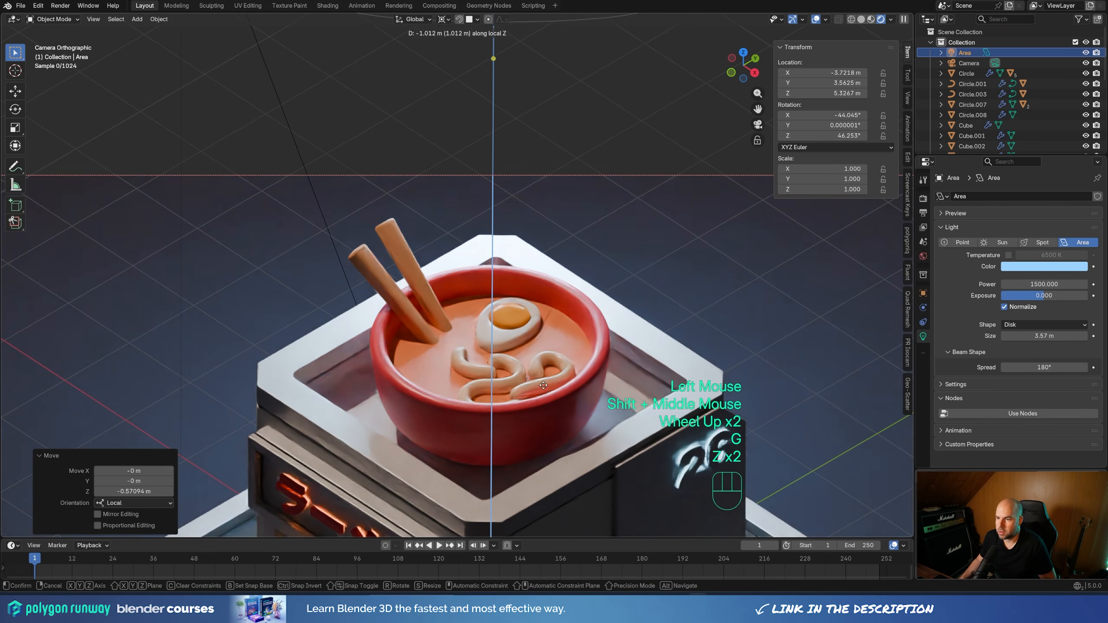
{"action": "left_click", "coordinate": [560, 304]}
{"action": "scroll", "coordinate": [491, 323], "scroll_direction": "down", "scroll_amount": 2}
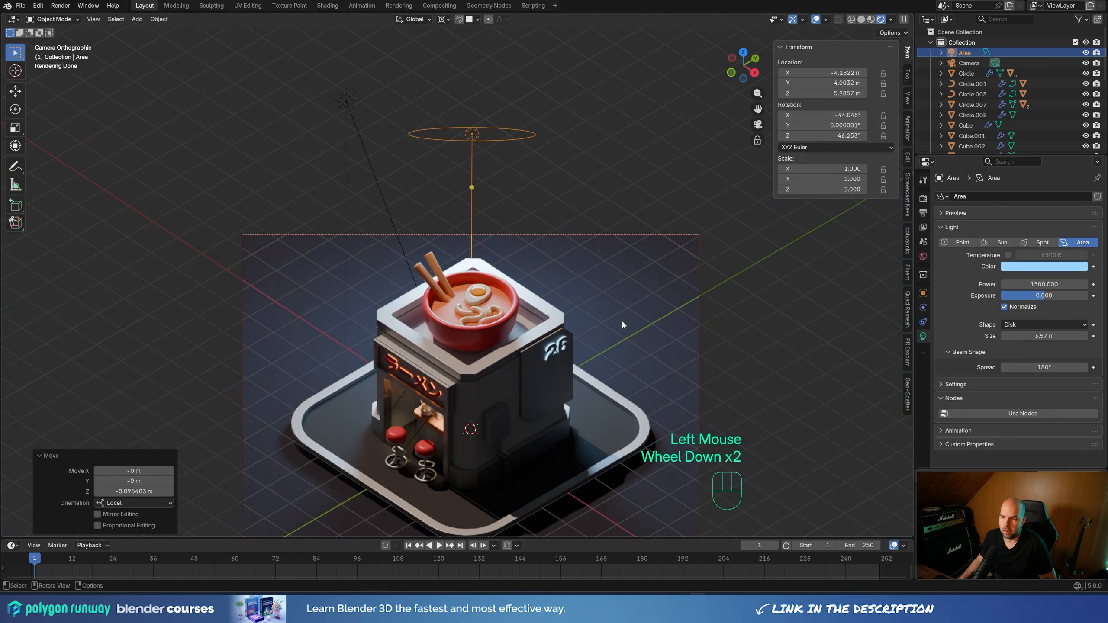
Duplicate the blue area light and rotate the copy about 66.8° around the global Z axis toward the shop's front
{"action": "middle_click_drag", "start_coordinate": [621, 325], "coordinate": [628, 288], "text": "shift"}
{"action": "scroll", "coordinate": [630, 276], "scroll_direction": "down", "scroll_amount": 1, "text": "shift"}
{"action": "scroll", "coordinate": [630, 275], "scroll_direction": "down", "scroll_amount": 1}
{"action": "key", "text": "shift+d"}
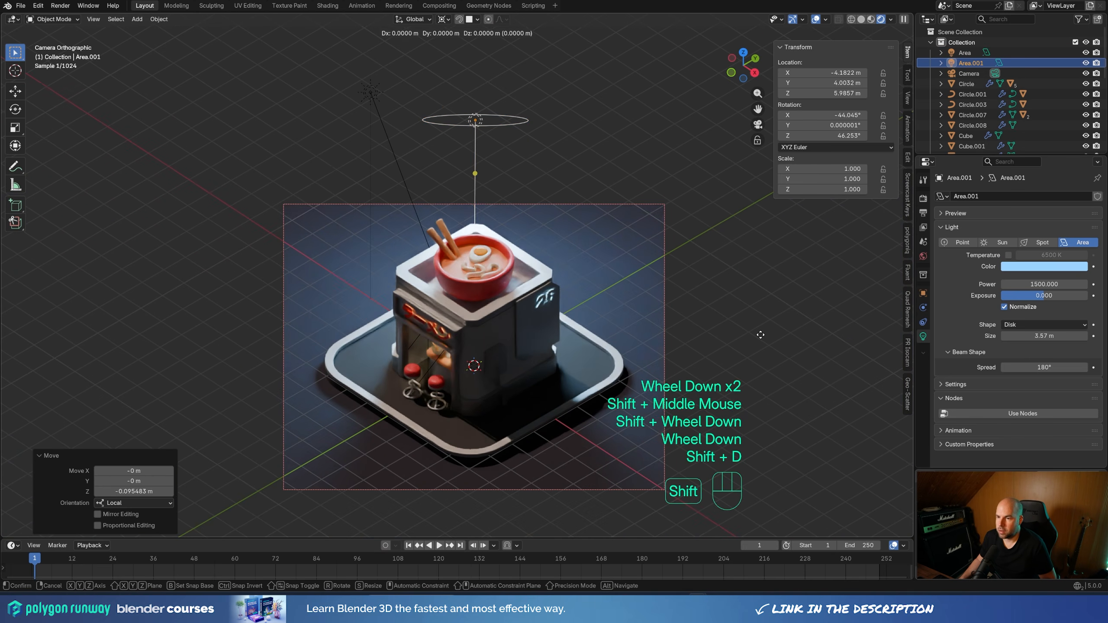
{"action": "key", "text": "r"}
{"action": "key", "text": "z"}
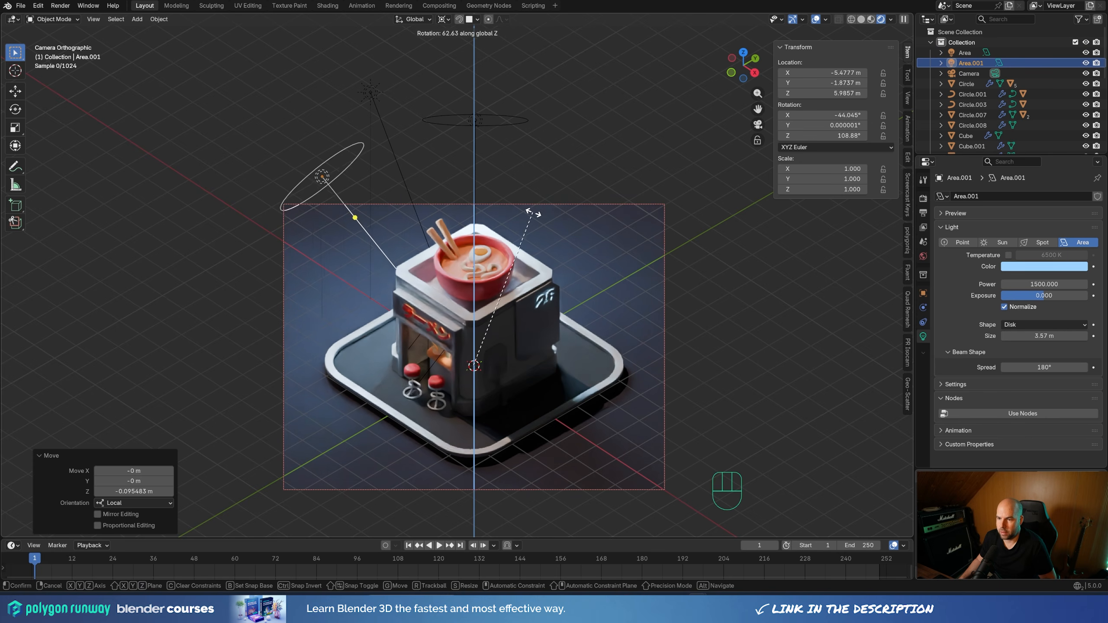
{"action": "left_click", "coordinate": [528, 216]}
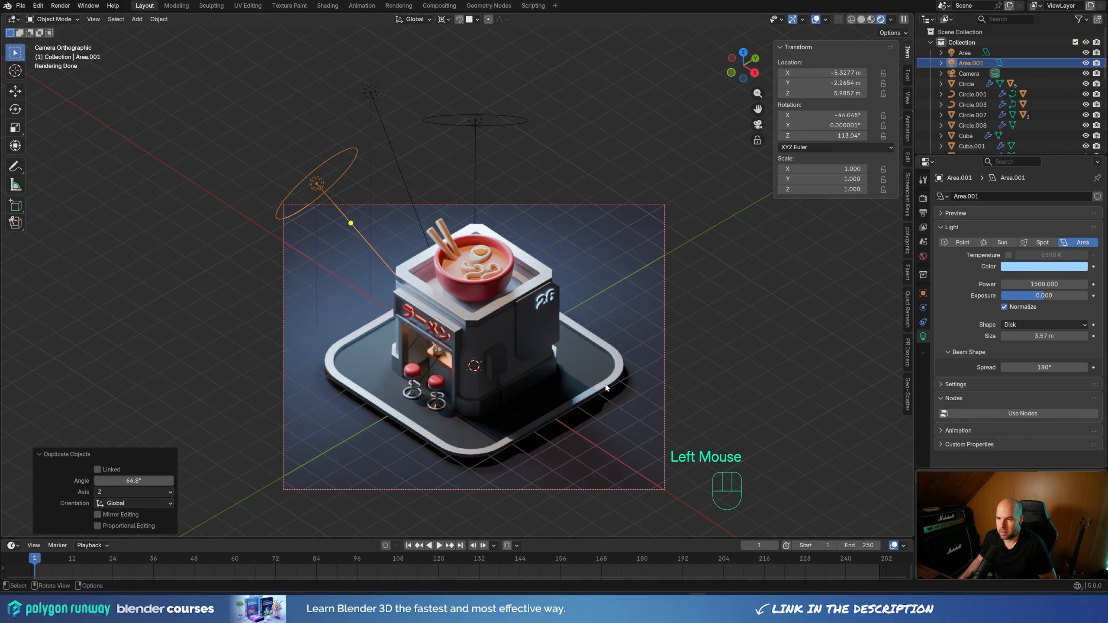
Rotate the duplicated area light about -27.4° around its local X axis to bring it lower
{"action": "key", "text": "r"}
{"action": "key", "text": "x"}
{"action": "key", "text": "x"}
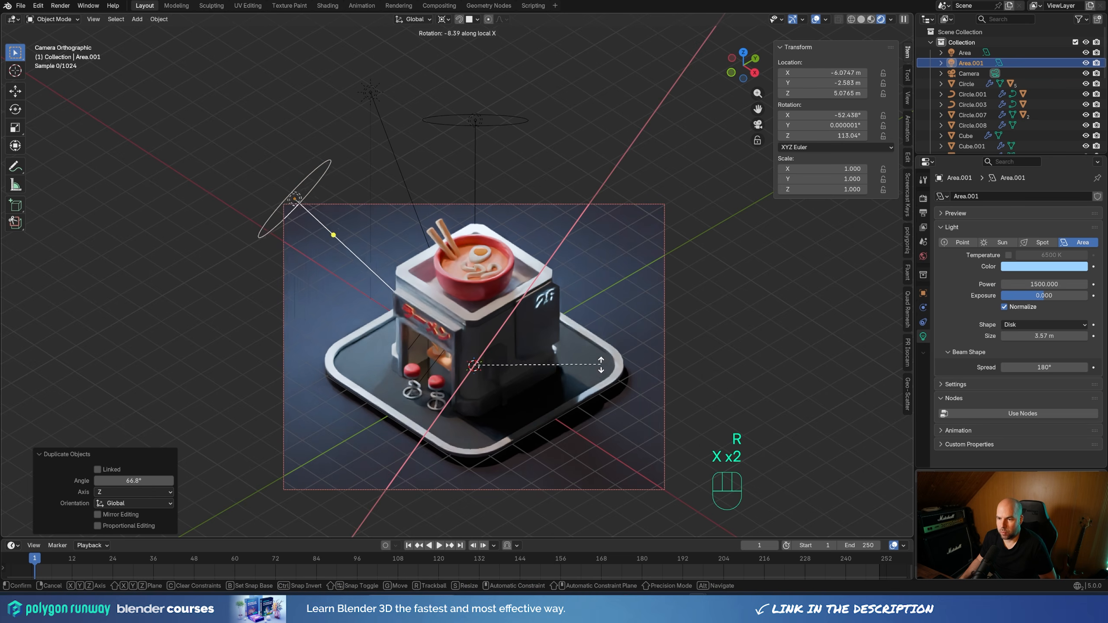
{"action": "left_click", "coordinate": [577, 330]}
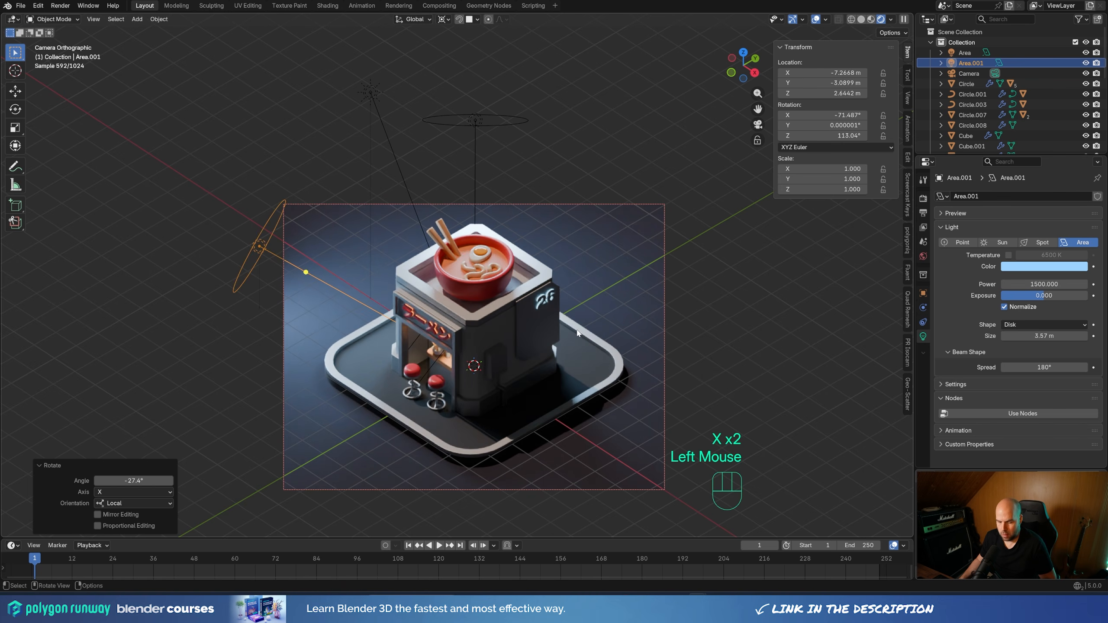
Move the duplicated area light about 4.05 m outward along its local Z axis and tint it warm orange (#FFD2A4)
{"action": "key", "text": "g"}
{"action": "key", "text": "z"}
{"action": "key", "text": "z"}
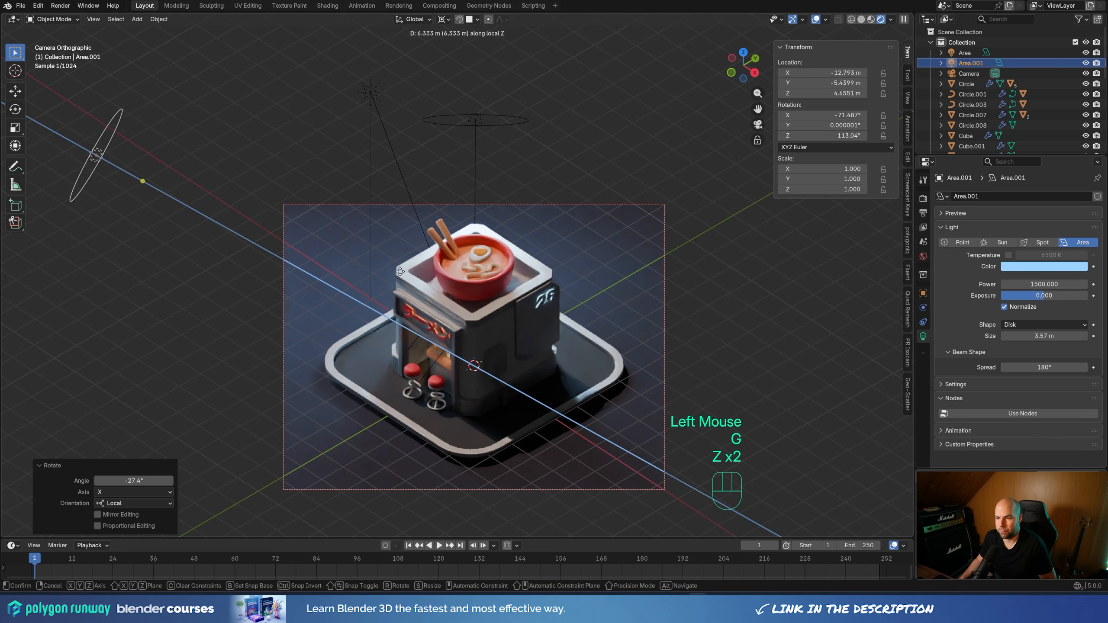
{"action": "left_click", "coordinate": [466, 287]}
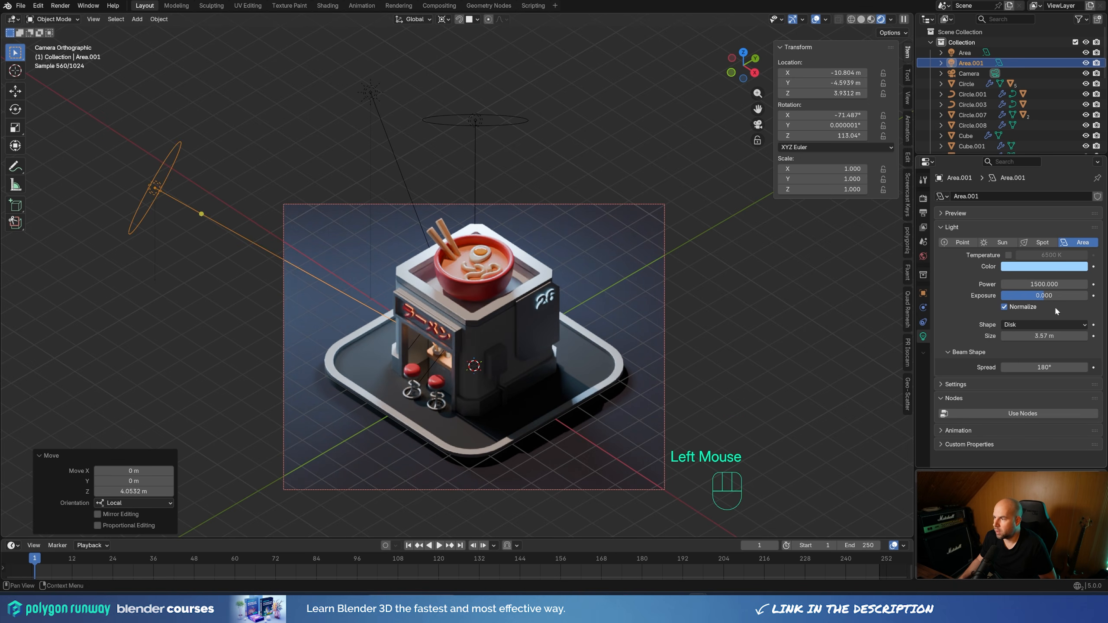
{"action": "left_click", "coordinate": [1061, 267]}
{"action": "left_click_drag", "start_coordinate": [1029, 134], "coordinate": [1023, 152]}
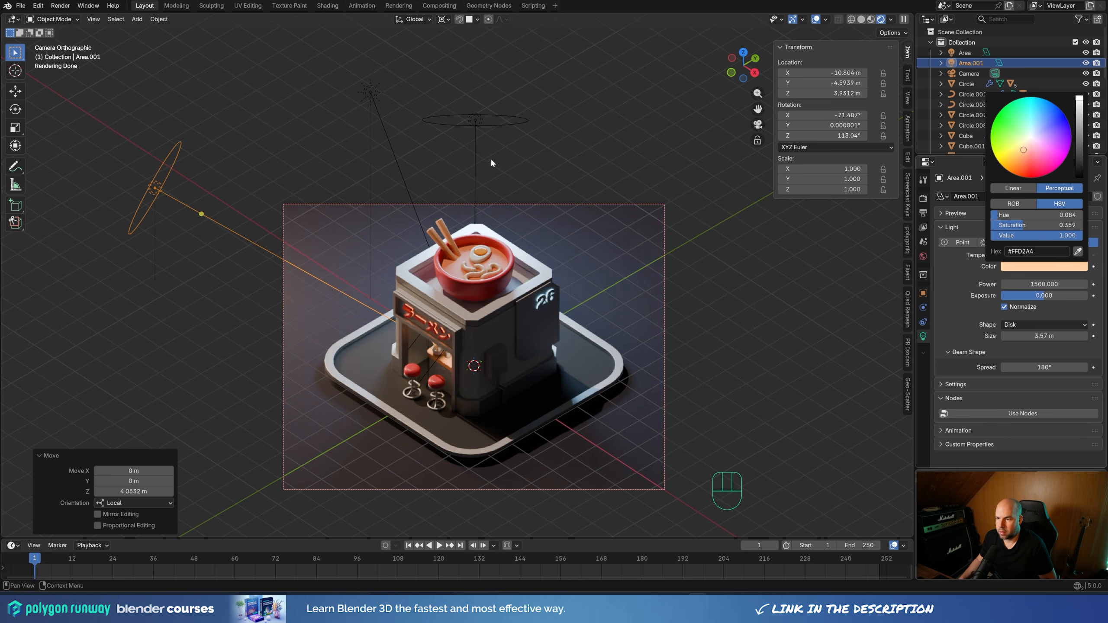
Duplicate the warm area light and rotate the copy about -134° around the global Z axis to the opposite side
{"action": "scroll", "coordinate": [623, 162], "scroll_direction": "down", "scroll_amount": 2}
{"action": "key", "text": "shift+d"}
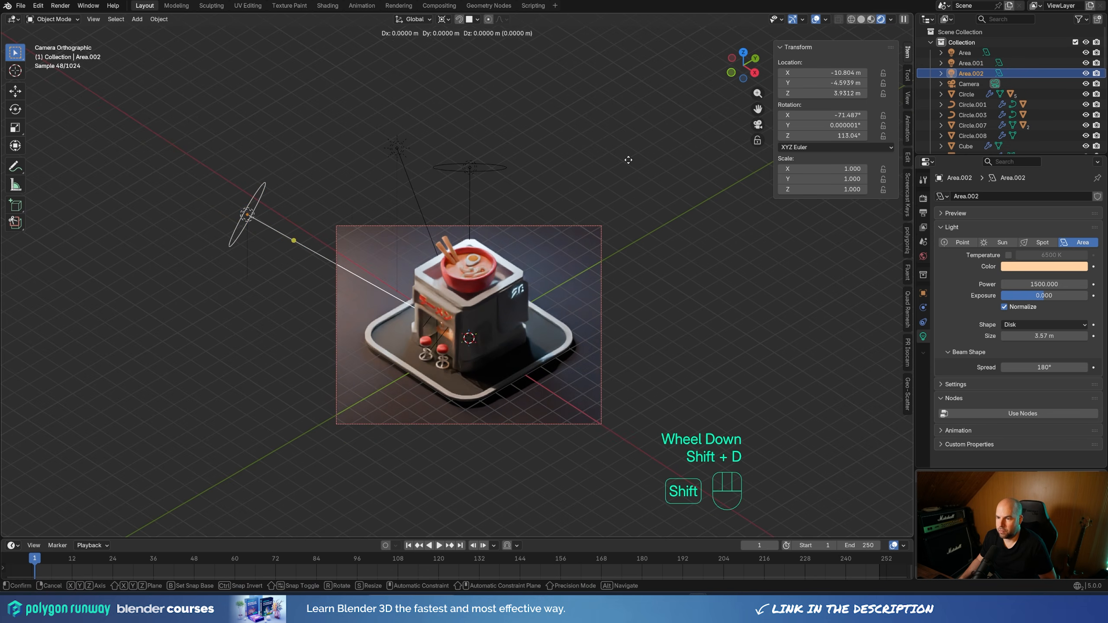
{"action": "key", "text": "r"}
{"action": "key", "text": "z"}
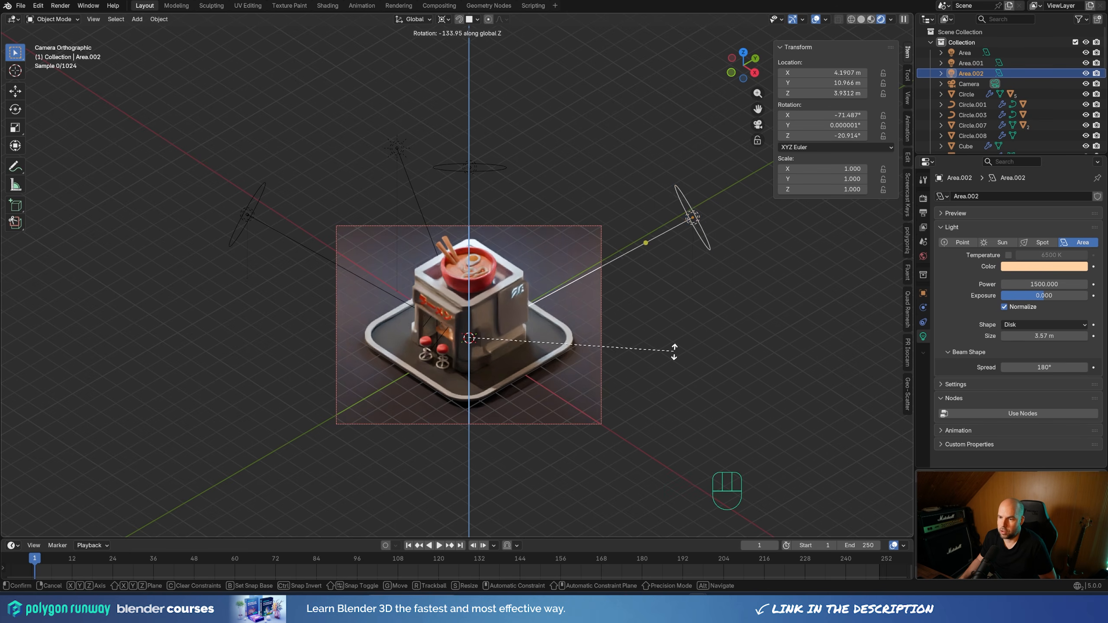
{"action": "left_click", "coordinate": [673, 351]}
Change the new area light's color to light purple (#A891FF)
{"action": "scroll", "coordinate": [635, 351], "scroll_direction": "up", "scroll_amount": 1}
{"action": "left_click", "coordinate": [1012, 265]}
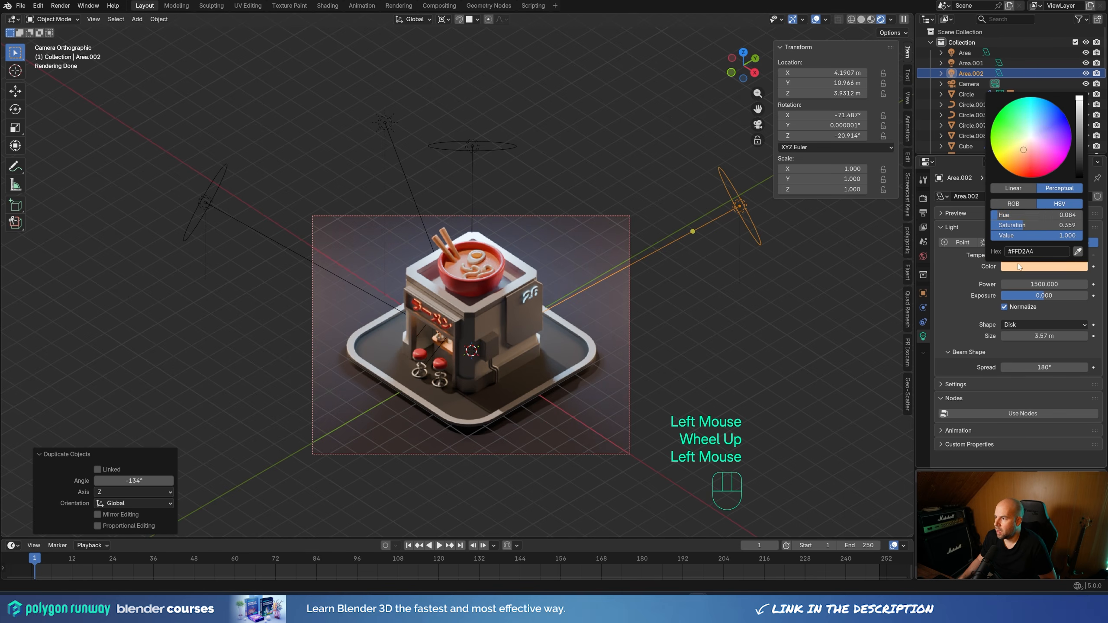
{"action": "left_click_drag", "start_coordinate": [1043, 144], "coordinate": [1047, 132]}
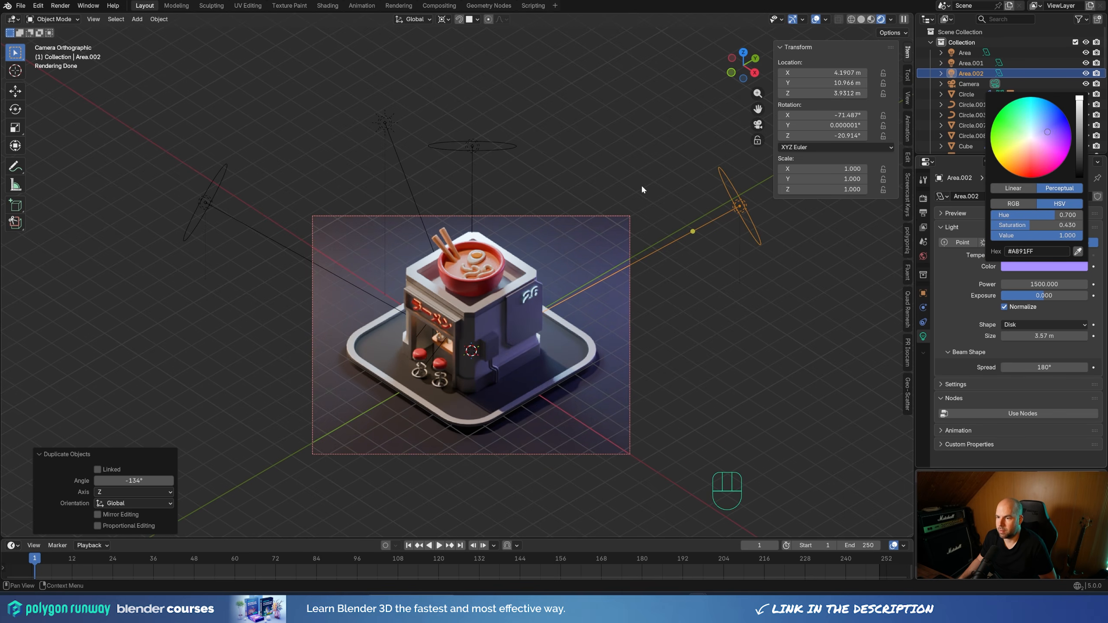
Tint the background plane material's base color dark purple (#231D37)
{"action": "left_click", "coordinate": [606, 236]}
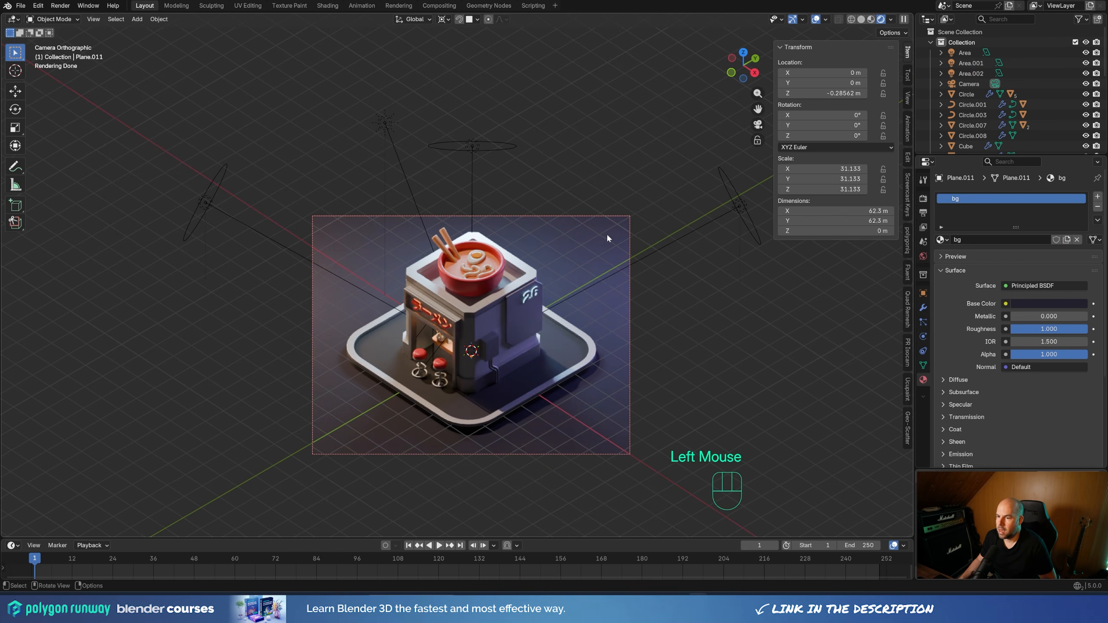
{"action": "left_click", "coordinate": [1035, 297]}
{"action": "left_click", "coordinate": [1035, 302]}
{"action": "left_click_drag", "start_coordinate": [1054, 164], "coordinate": [1079, 187]}
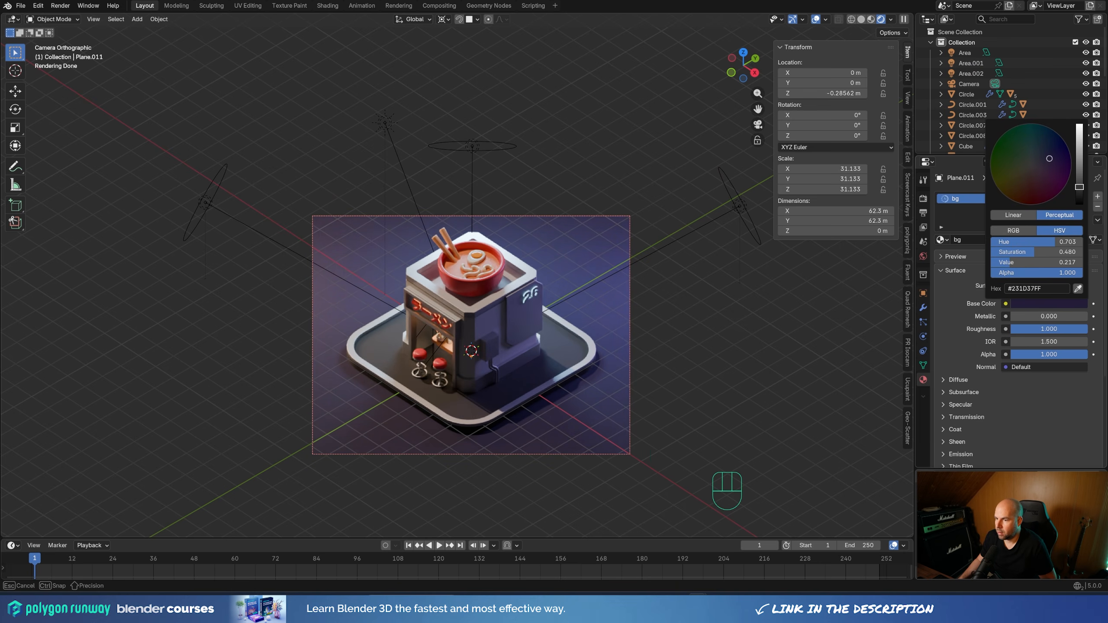
Increase the power of the point light inside the shop, judging the result from the camera view
{"action": "middle_click_drag", "start_coordinate": [496, 369], "coordinate": [451, 184]}
{"action": "scroll", "coordinate": [532, 318], "scroll_direction": "up", "scroll_amount": 2}
{"action": "left_click", "coordinate": [454, 184]}
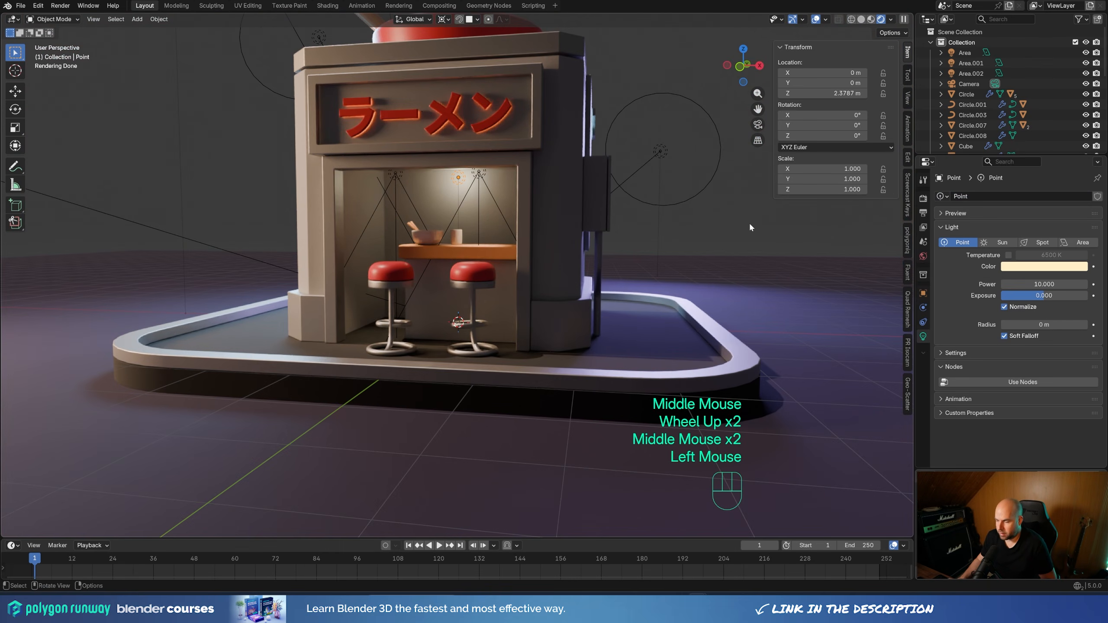
{"action": "key", "text": "KP_0"}
{"action": "left_click_drag", "start_coordinate": [1044, 284], "coordinate": [1073, 284]}
Set the world background color to a dark blue (#343660)
{"action": "left_click", "coordinate": [923, 257]}
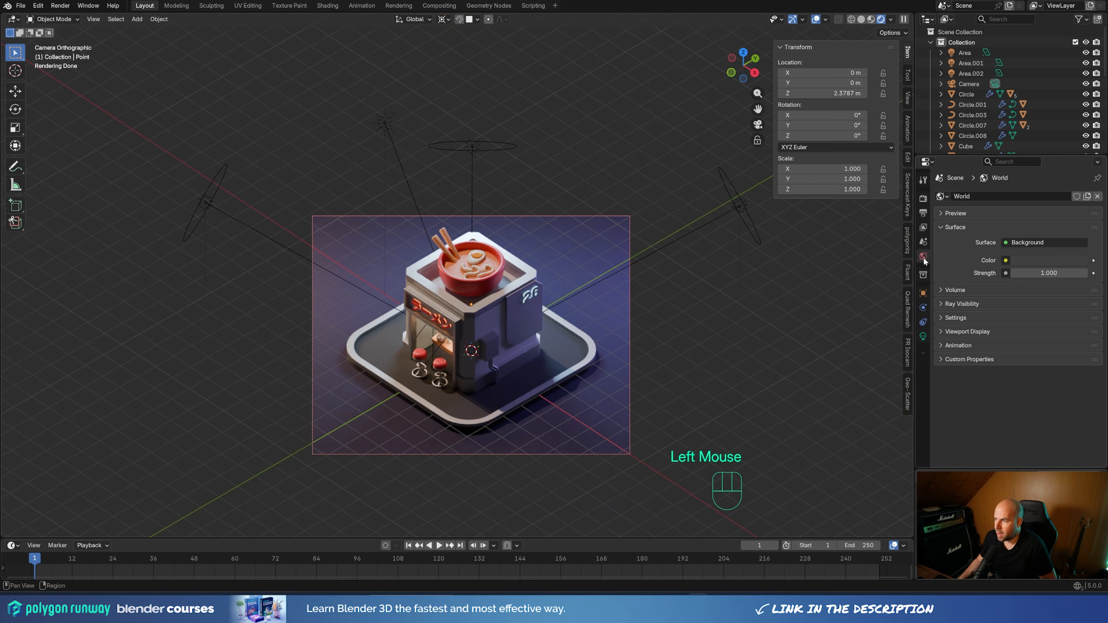
{"action": "left_click", "coordinate": [1044, 259]}
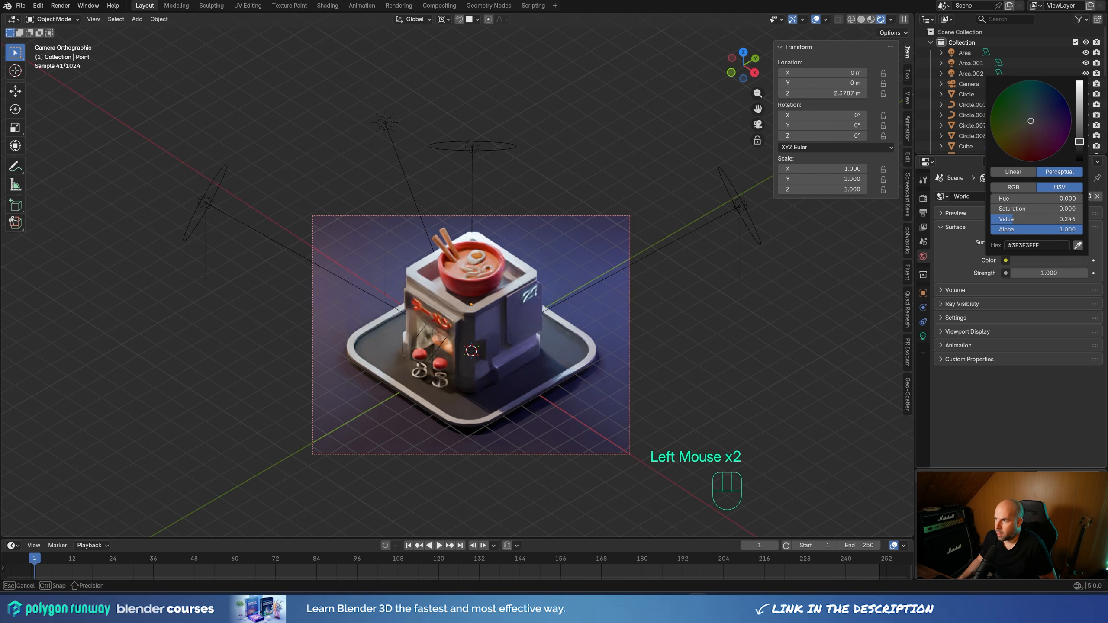
{"action": "left_click_drag", "start_coordinate": [1076, 146], "coordinate": [1079, 139]}
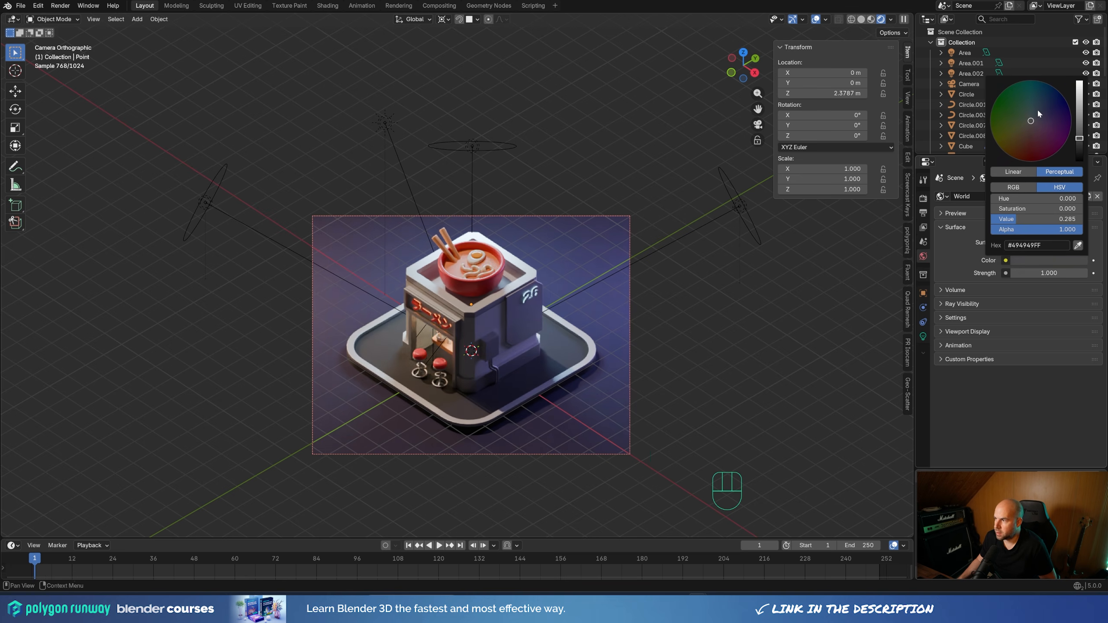
{"action": "mouse_move", "coordinate": [1037, 108]}
{"action": "left_mouse_down"}
{"action": "mouse_move", "coordinate": [1044, 98]}
{"action": "mouse_move", "coordinate": [1046, 111]}
{"action": "mouse_move", "coordinate": [1078, 117]}
{"action": "mouse_move", "coordinate": [1078, 107]}
{"action": "mouse_move", "coordinate": [1078, 131]}
{"action": "left_mouse_up"}
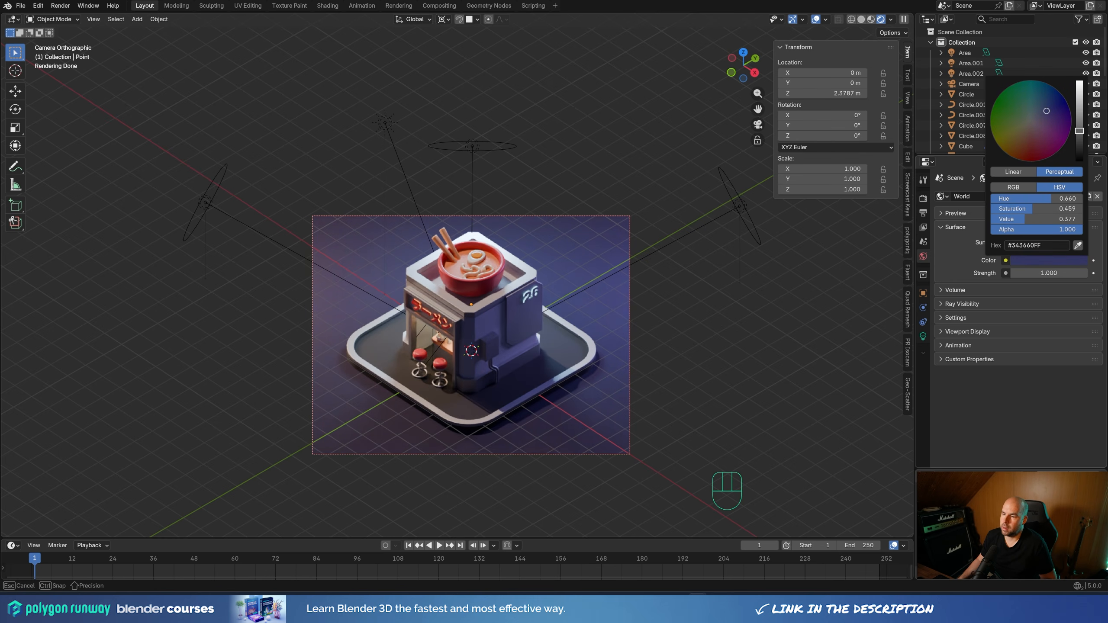
{"action": "scroll", "coordinate": [540, 353], "scroll_direction": "down", "scroll_amount": 2}
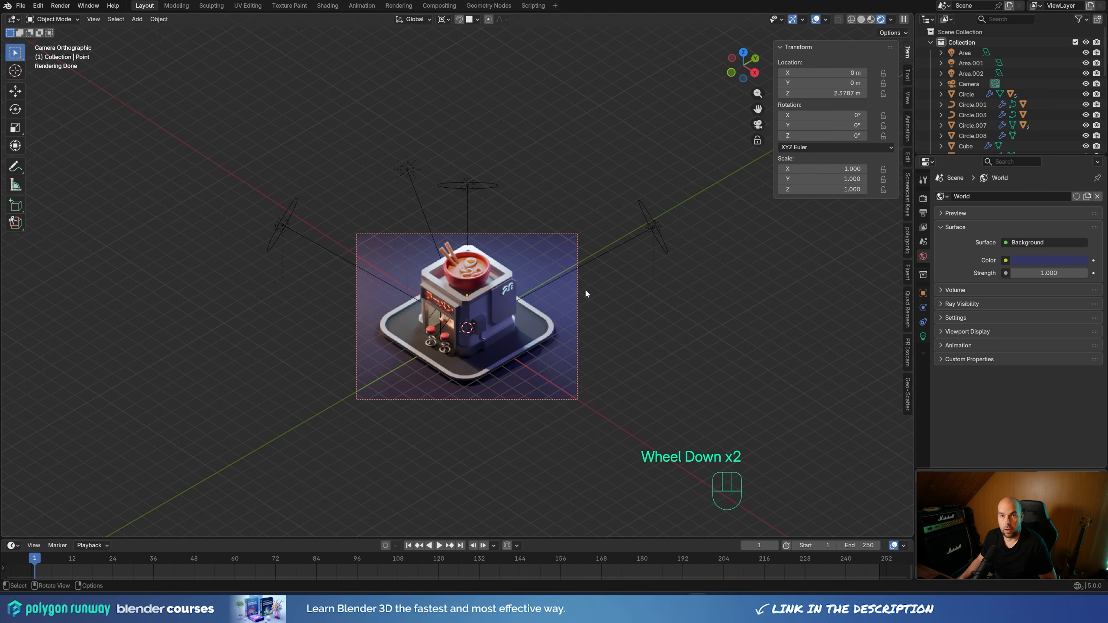
Add a cube at the origin and scale it uniformly by about 24.36 so it encloses the whole scene
{"action": "key", "text": "shift+a"}
{"action": "mouse_move", "coordinate": [571, 167]}
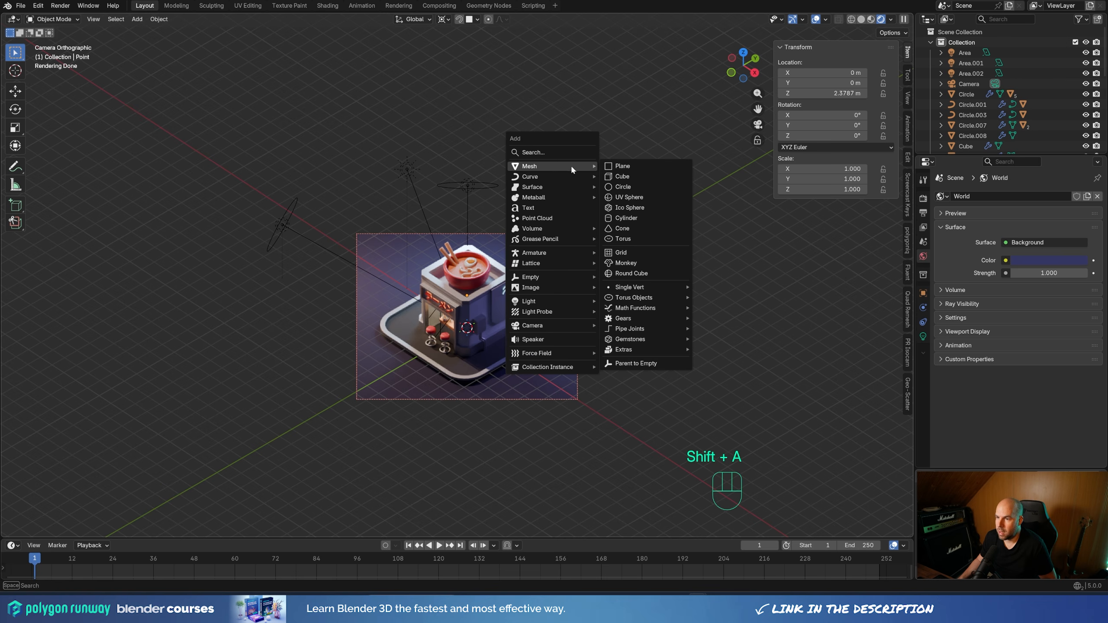
{"action": "left_click", "coordinate": [641, 179]}
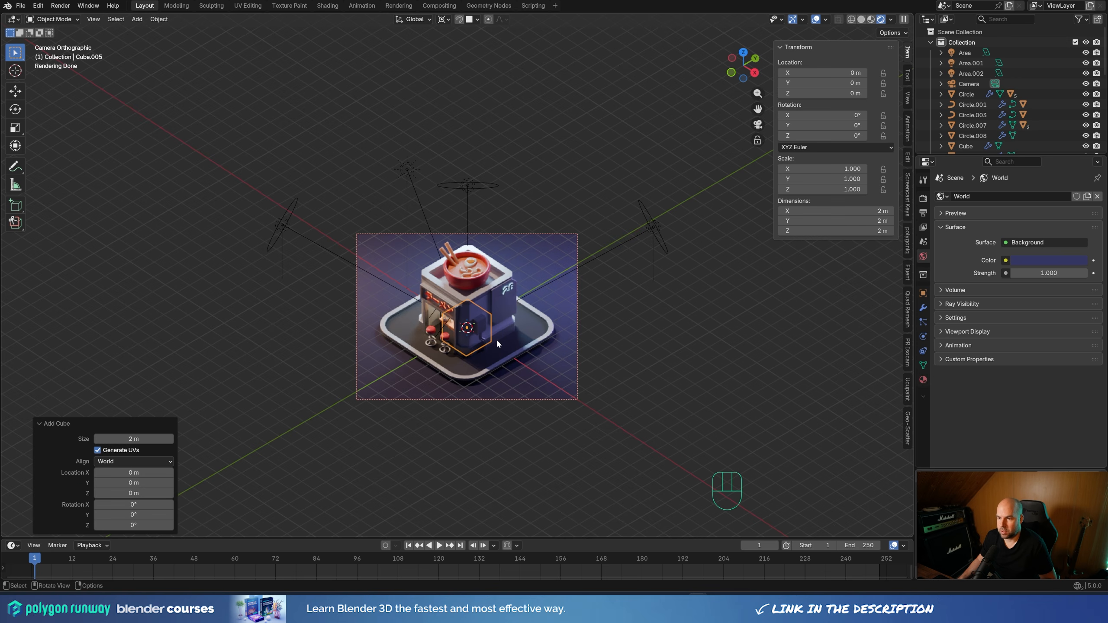
{"action": "key", "text": "s"}
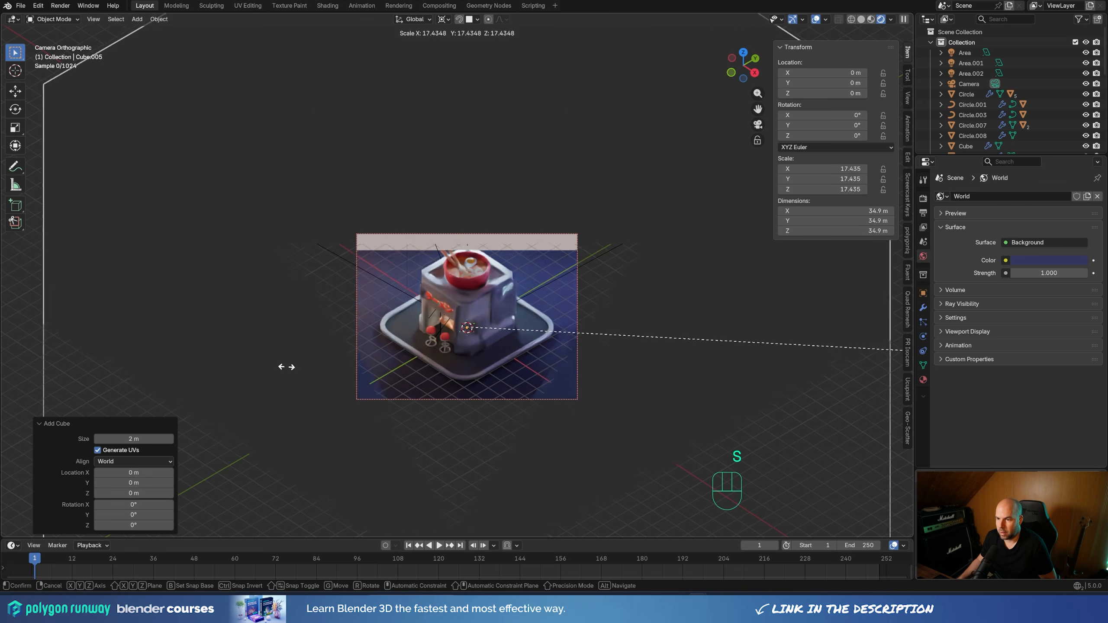
{"action": "left_click", "coordinate": [620, 373]}
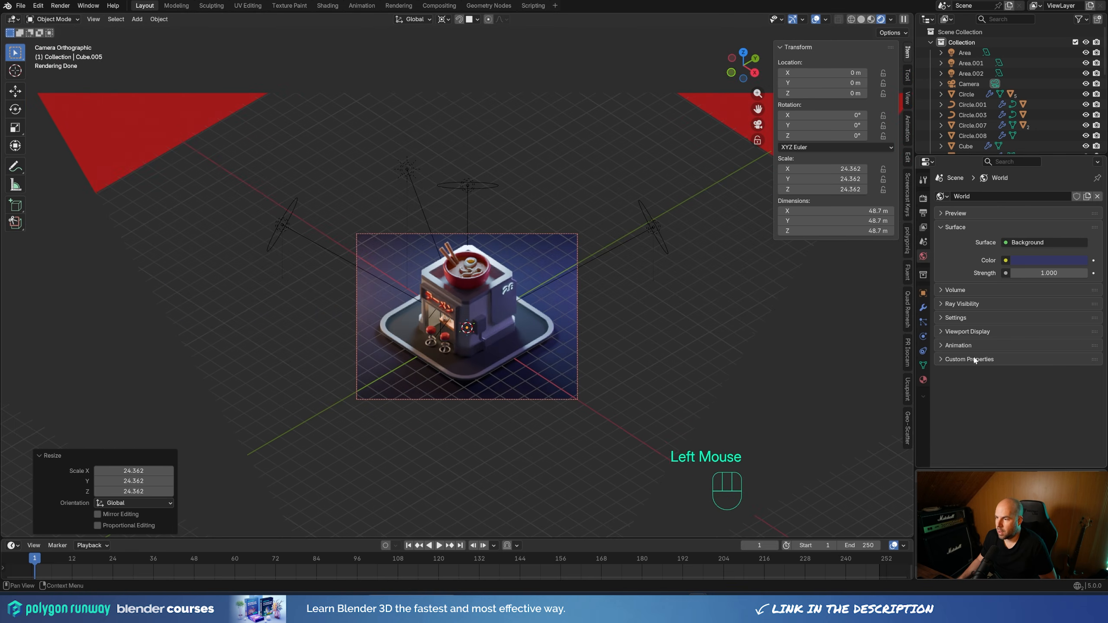
Create a new material on the enclosing cube and name it fog
{"action": "left_click", "coordinate": [923, 380]}
{"action": "left_click", "coordinate": [1020, 240]}
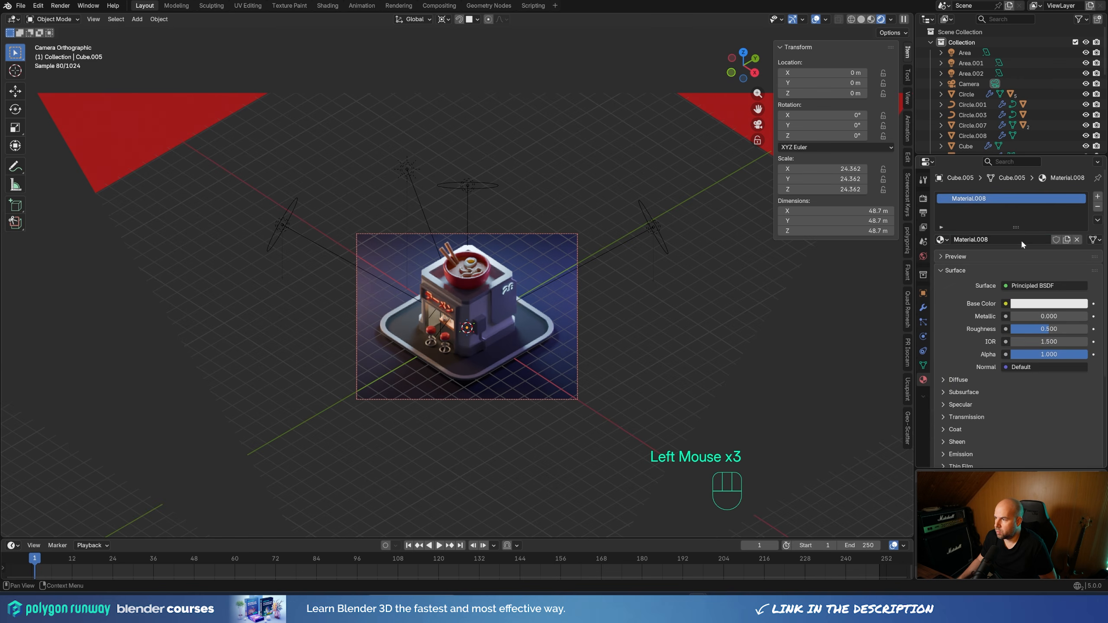
{"action": "double_click", "coordinate": [968, 198]}
{"action": "type", "text": "fog"}
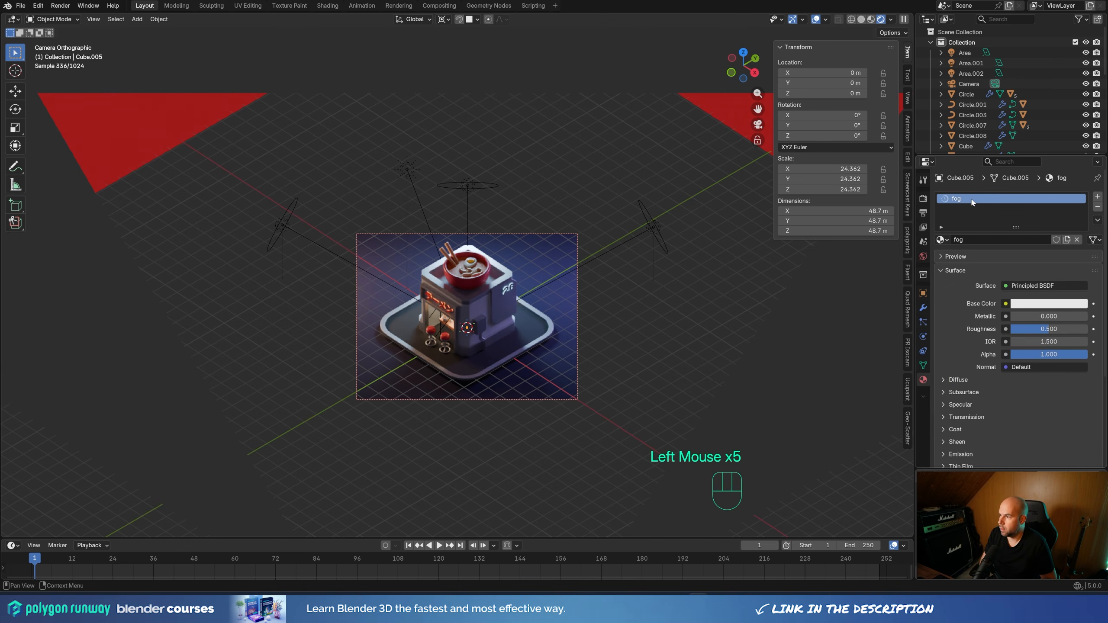
{"action": "key", "text": "Return"}
Rename the enclosing cube object as fog
{"action": "scroll", "coordinate": [996, 120], "scroll_direction": "down", "scroll_amount": 5}
{"action": "scroll", "coordinate": [996, 120], "scroll_direction": "up", "scroll_amount": 2}
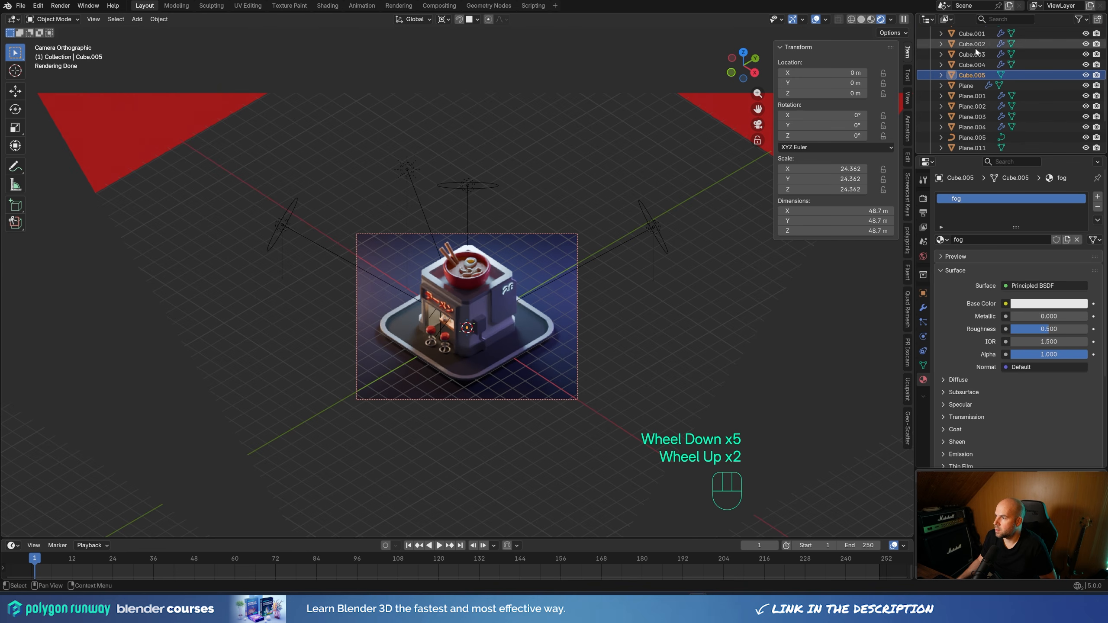
{"action": "double_click", "coordinate": [981, 85]}
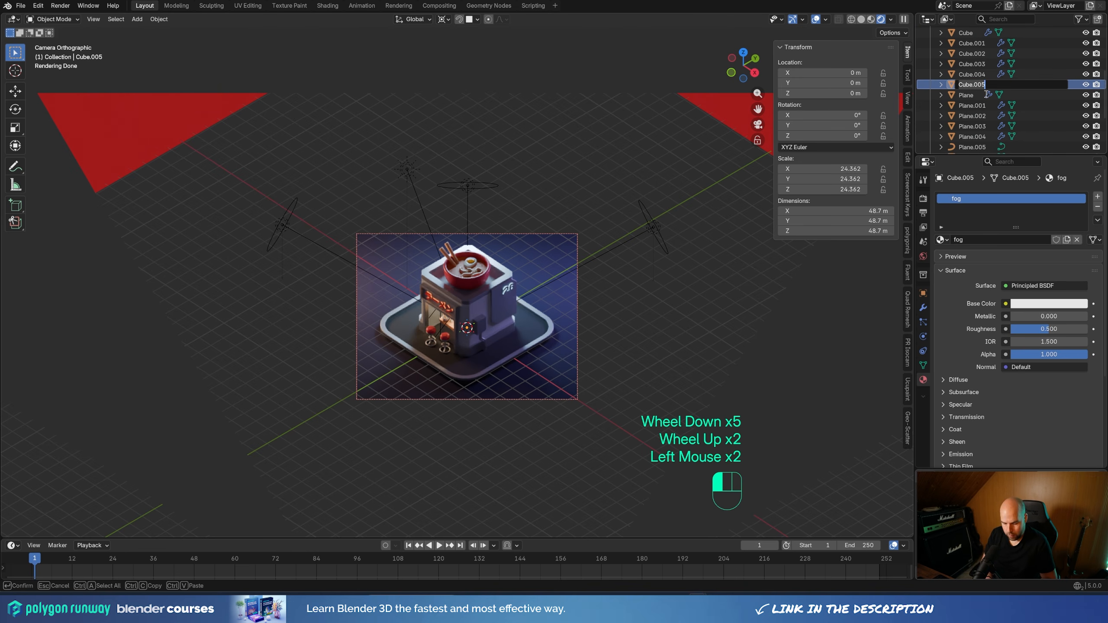
{"action": "type", "text": "fog"}
{"action": "key", "text": "Return"}
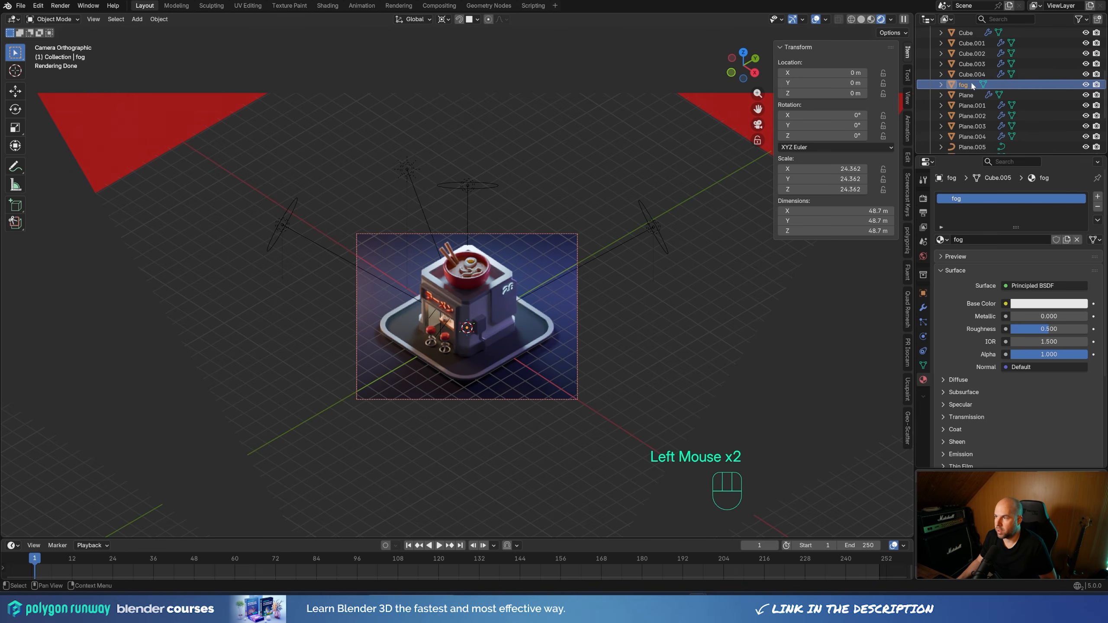
Remove the fog material's surface shader and assign a Principled Volume shader as its volume
{"action": "left_click", "coordinate": [1034, 286]}
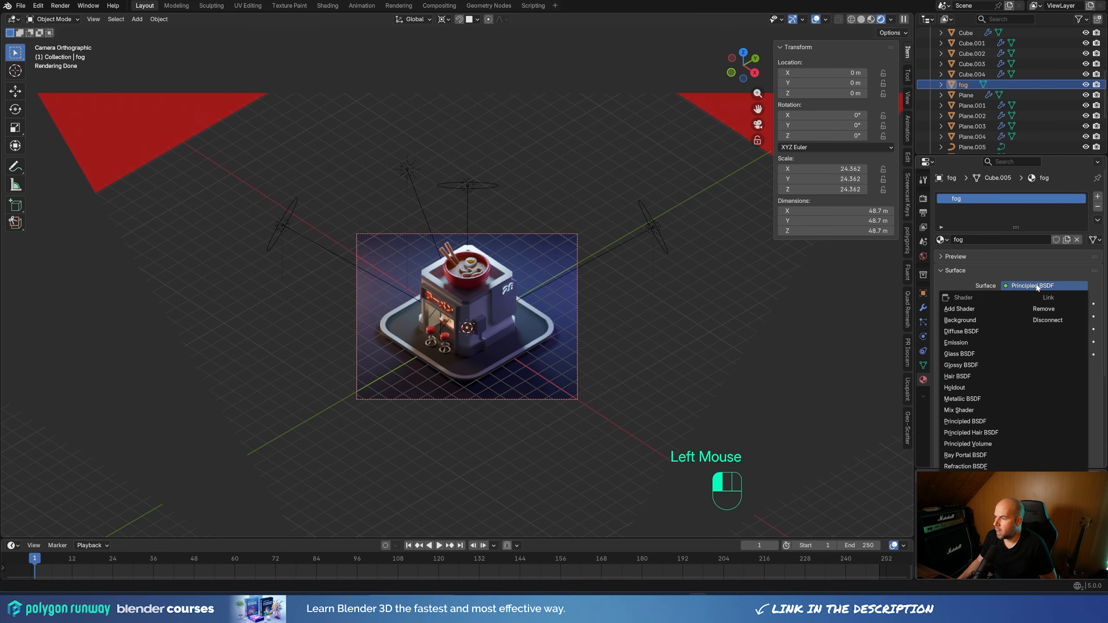
{"action": "left_click", "coordinate": [1042, 309]}
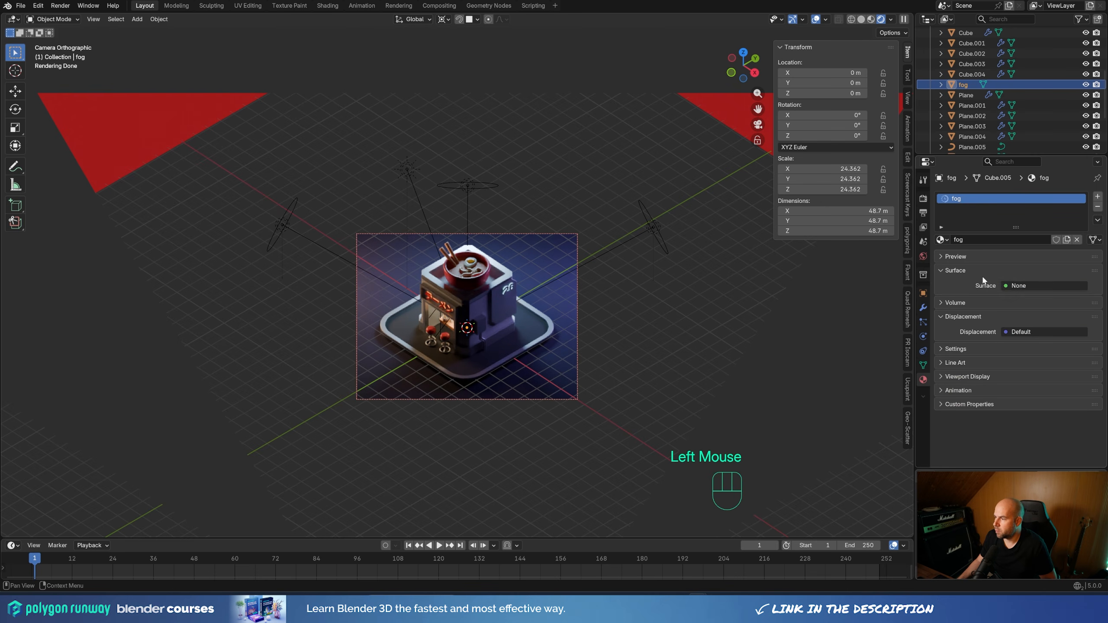
{"action": "left_click", "coordinate": [940, 271]}
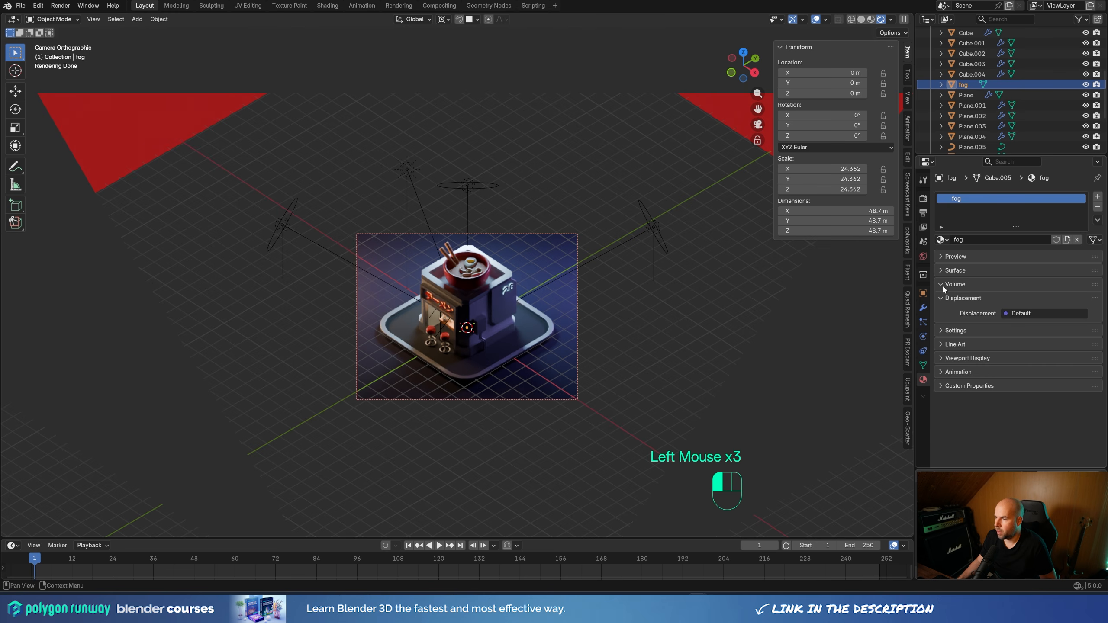
{"action": "left_click", "coordinate": [1030, 300]}
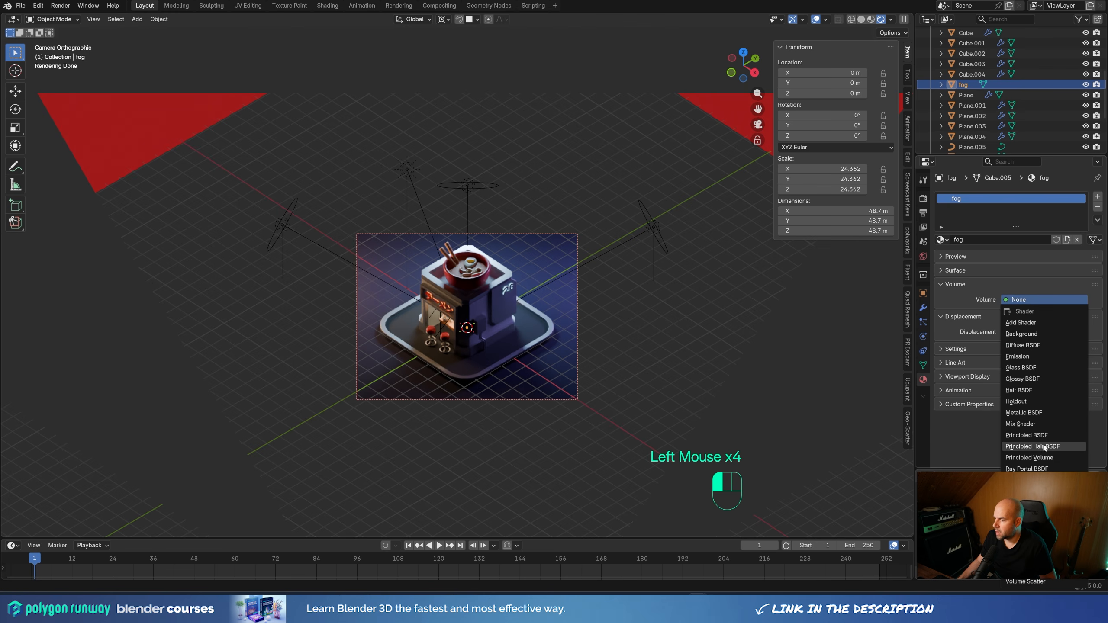
{"action": "left_click", "coordinate": [1040, 459]}
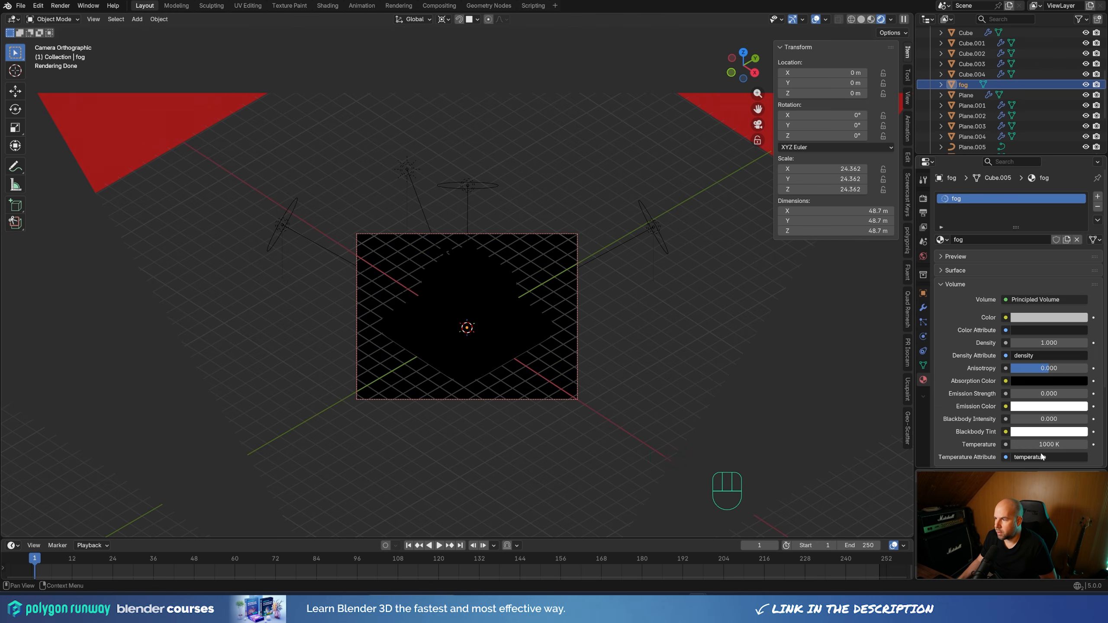
Set the fog volume's density to 0.01
{"action": "scroll", "coordinate": [511, 336], "scroll_direction": "up", "scroll_amount": 2}
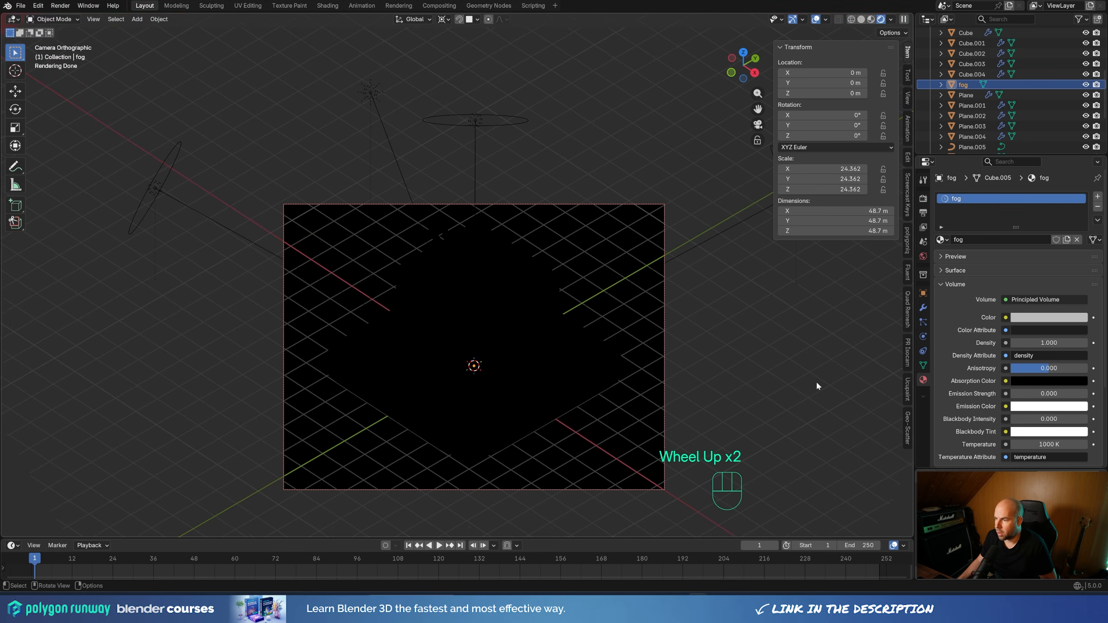
{"action": "left_click", "coordinate": [1055, 345]}
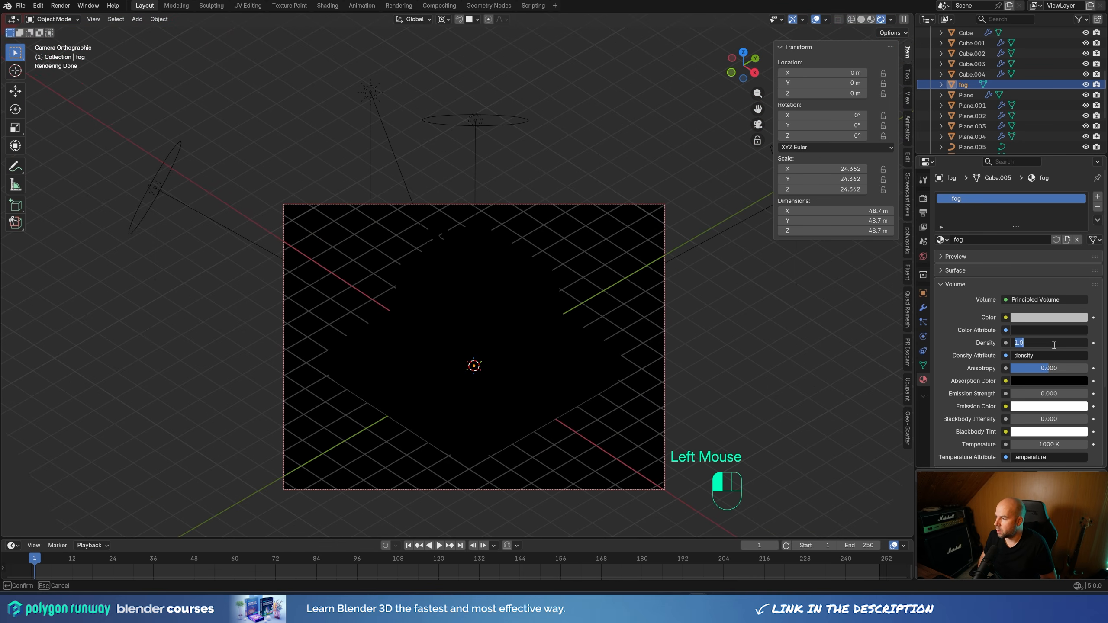
{"action": "type", "text": "0.01"}
{"action": "key", "text": "Return"}
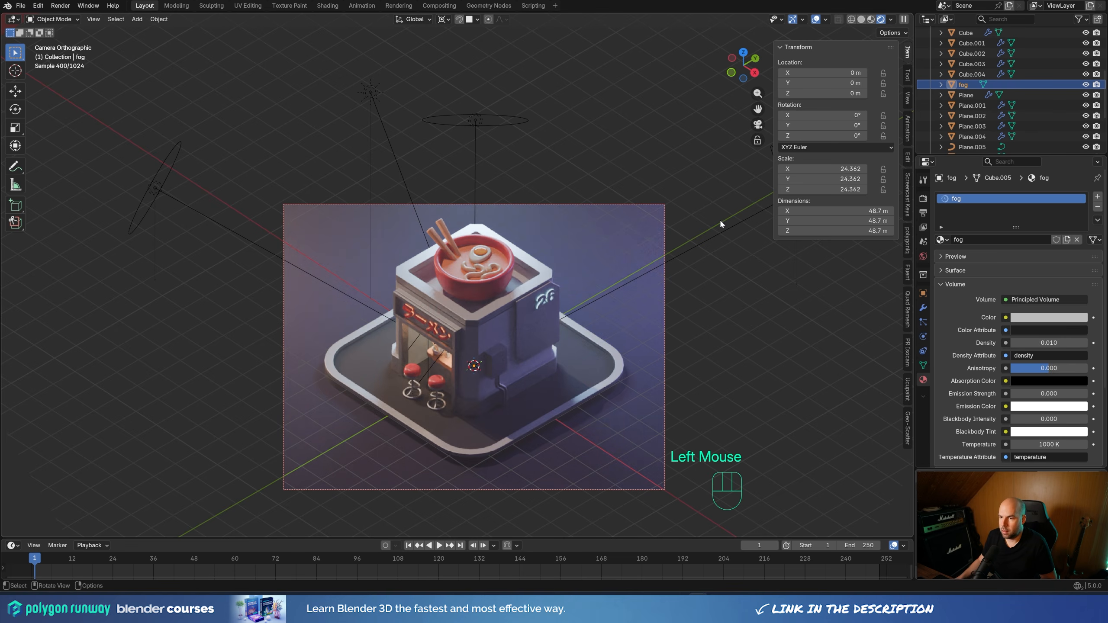
Tint the fog volume's color purple and judge the effect from the camera view
{"action": "scroll", "coordinate": [523, 327], "scroll_direction": "up", "scroll_amount": 2}
{"action": "middle_click_drag", "start_coordinate": [620, 324], "coordinate": [597, 287], "text": "shift"}
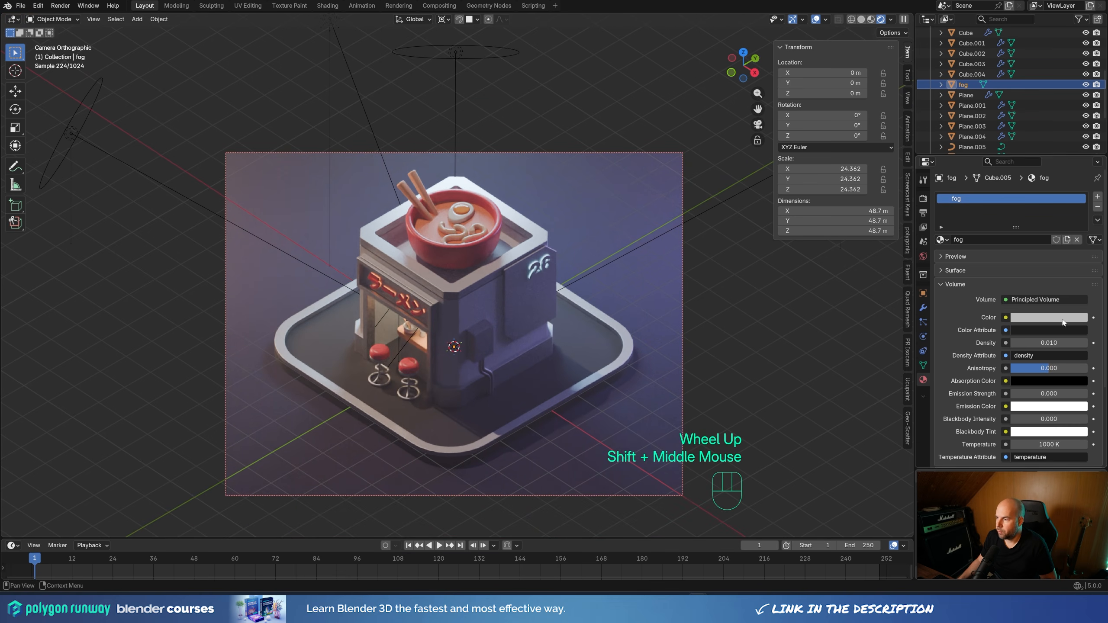
{"action": "left_click", "coordinate": [1049, 318]}
{"action": "mouse_move", "coordinate": [1049, 175]}
{"action": "left_mouse_down"}
{"action": "mouse_move", "coordinate": [1034, 177]}
{"action": "mouse_move", "coordinate": [1048, 173]}
{"action": "left_mouse_up"}
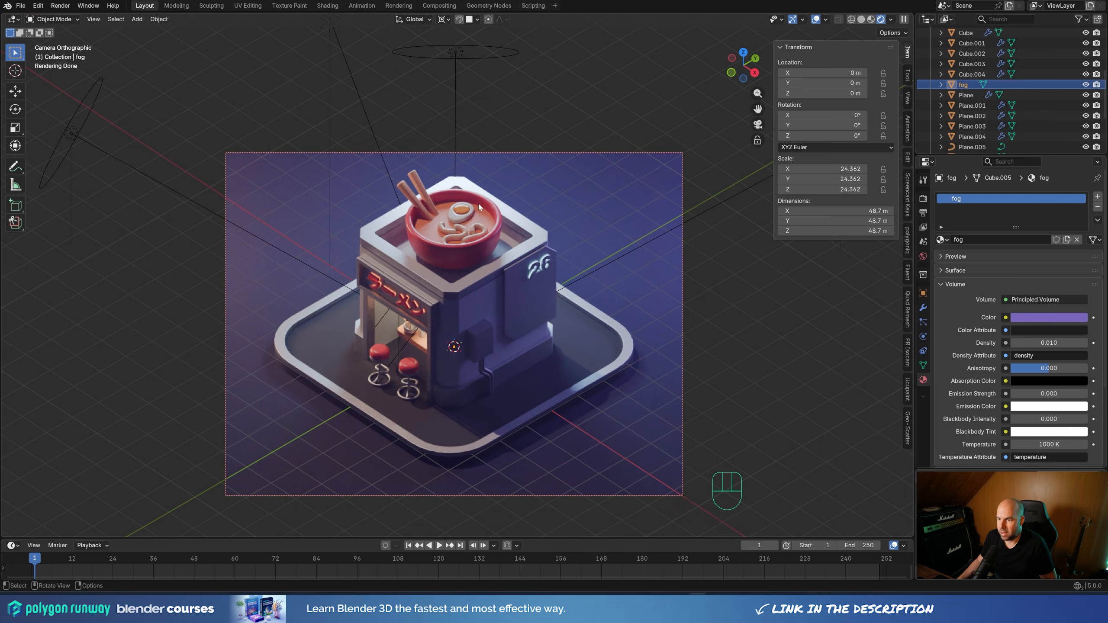
{"action": "middle_click_drag", "start_coordinate": [602, 305], "coordinate": [569, 273]}
{"action": "key", "text": "KP_0"}
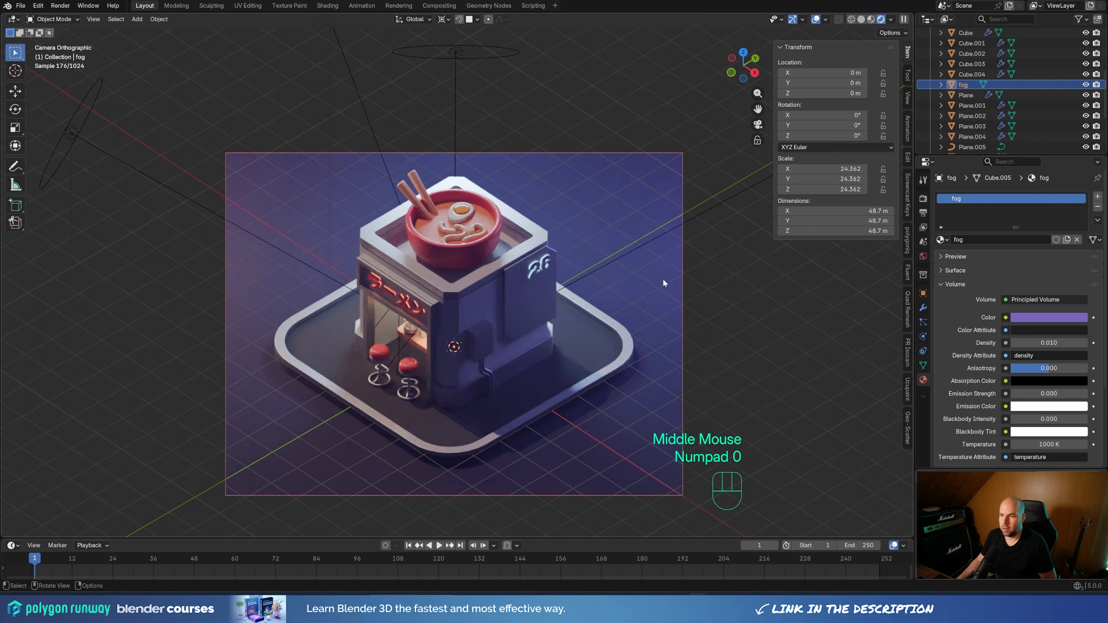
{"action": "middle_click_drag", "start_coordinate": [662, 282], "coordinate": [595, 283], "text": "shift"}
{"action": "scroll", "coordinate": [604, 284], "scroll_direction": "up", "scroll_amount": 2}
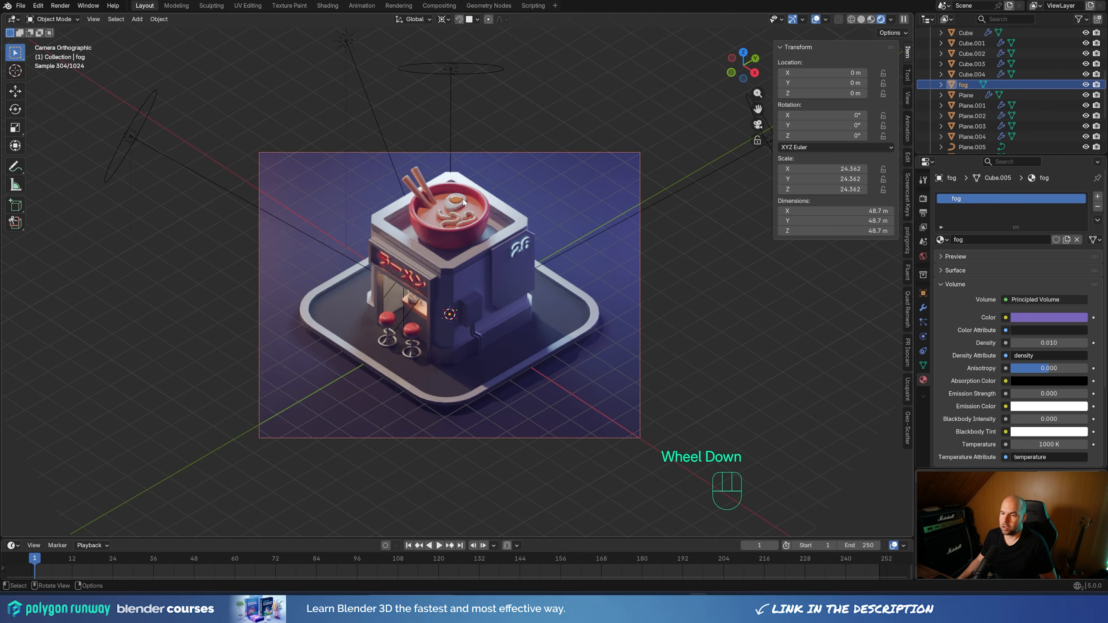
Duplicate the light blue area light behind the shop and lower the copy by about 3.8 m along Z
{"action": "left_click", "coordinate": [450, 67]}
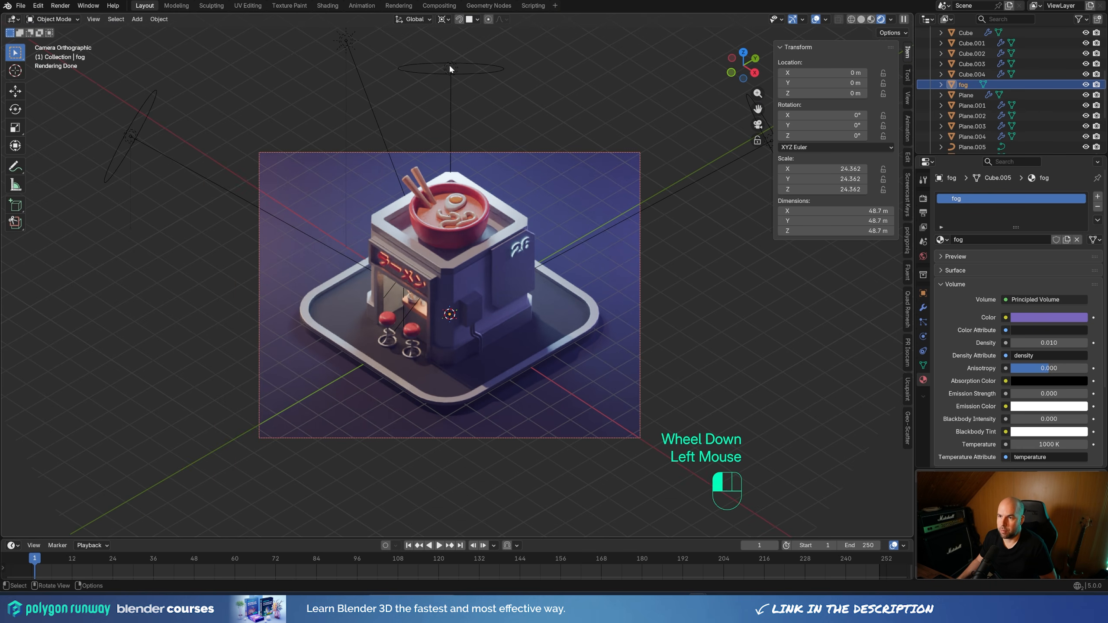
{"action": "key", "text": "shift+d"}
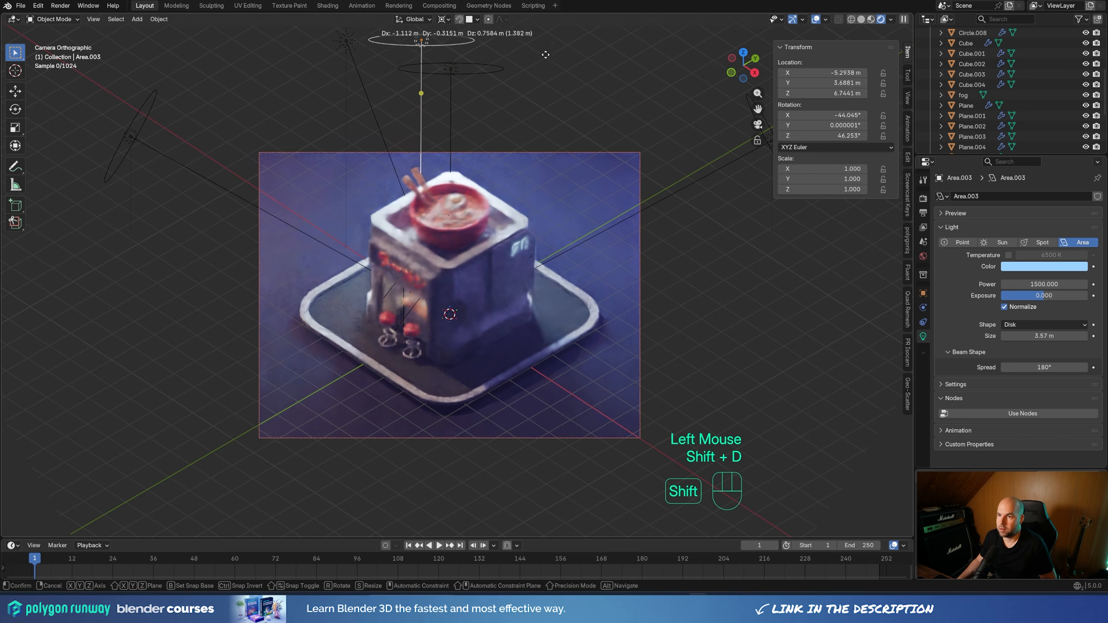
{"action": "right_click", "coordinate": [550, 75]}
{"action": "key", "text": "g"}
{"action": "key", "text": "z"}
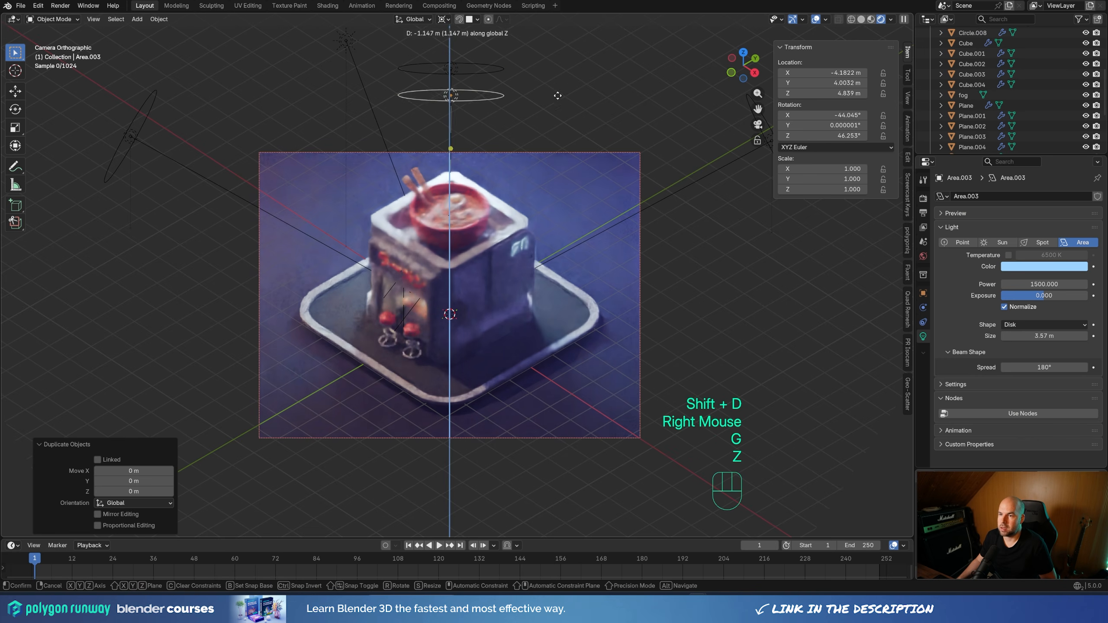
{"action": "left_click", "coordinate": [571, 145]}
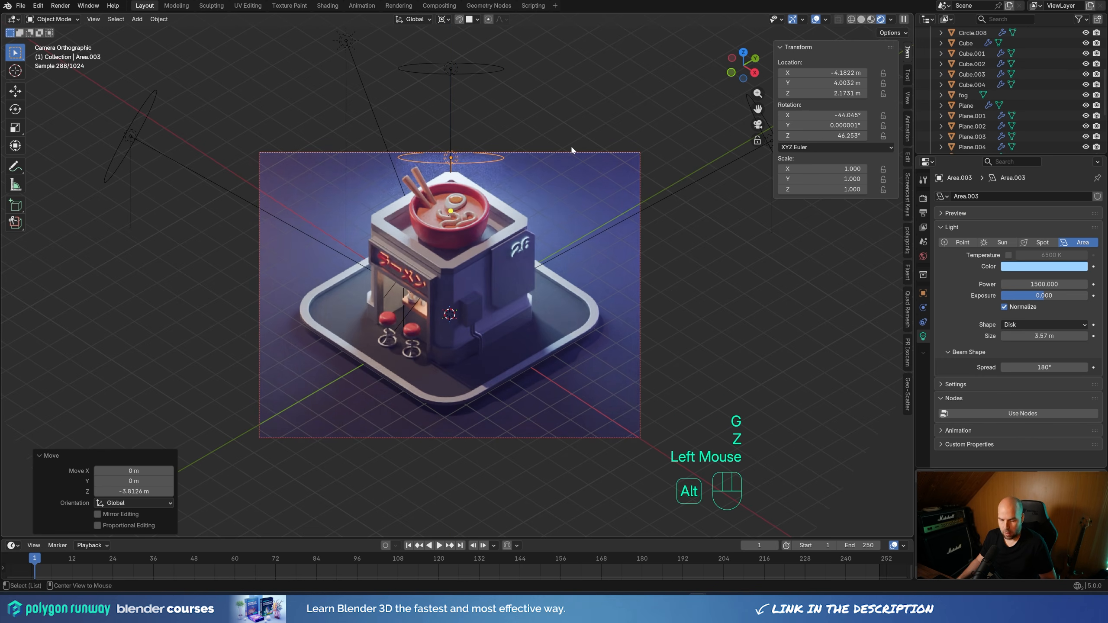
Clear the copied light's rotation and move it closer behind the shop, about 1.05 m in X and -1.01 m in Y
{"action": "key", "text": "alt+r"}
{"action": "middle_click_drag", "start_coordinate": [393, 218], "coordinate": [494, 195]}
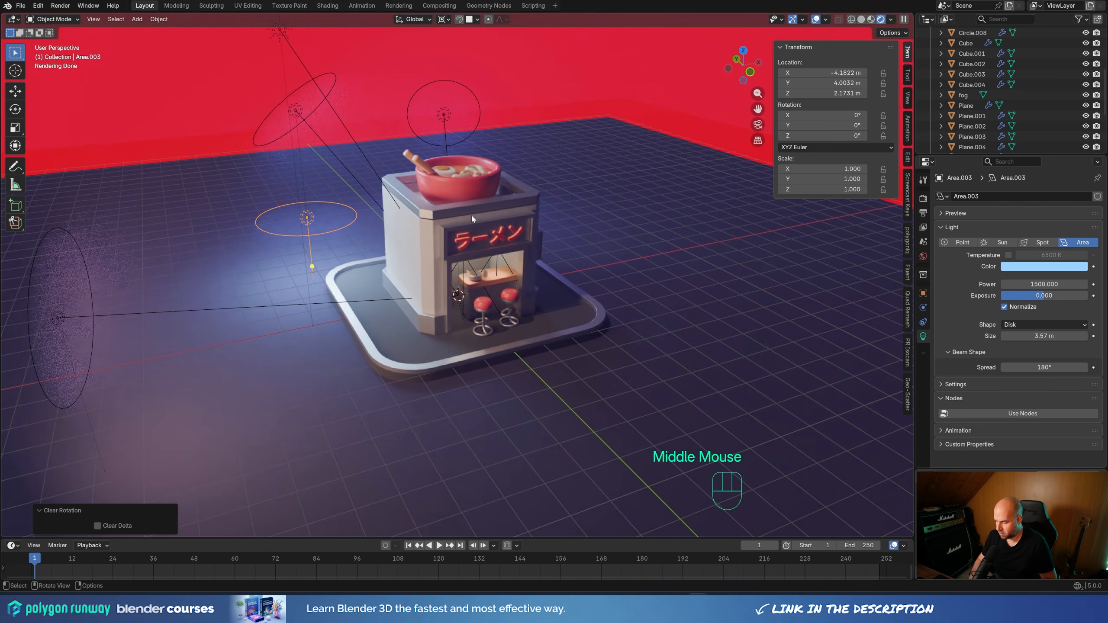
{"action": "key", "text": "KP_7"}
{"action": "key", "text": "g"}
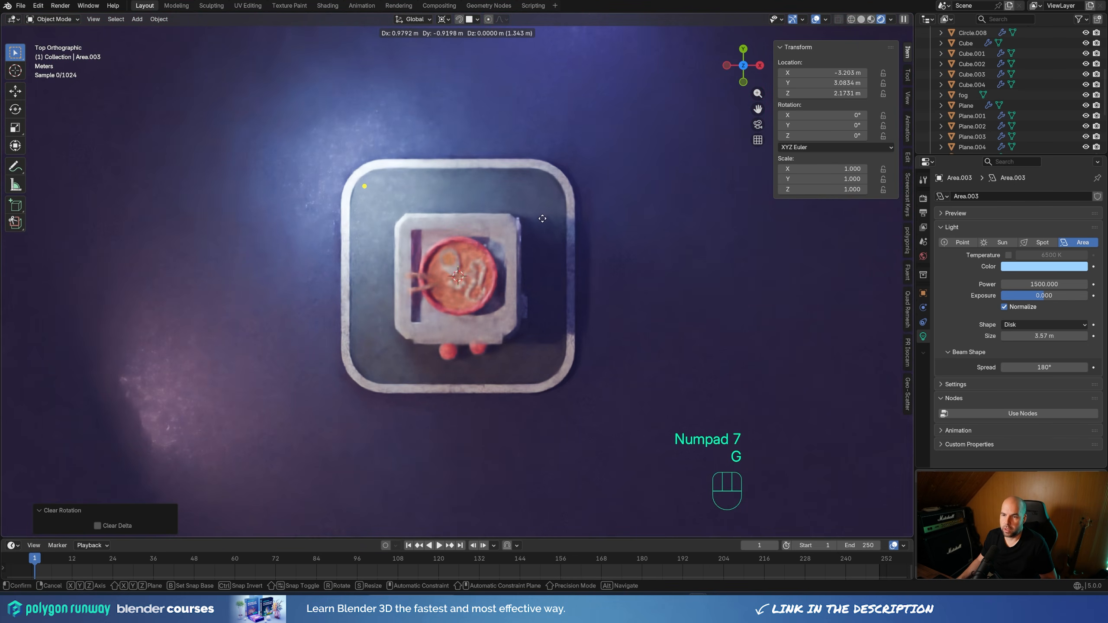
{"action": "left_click", "coordinate": [537, 214]}
{"action": "key", "text": "KP_0"}
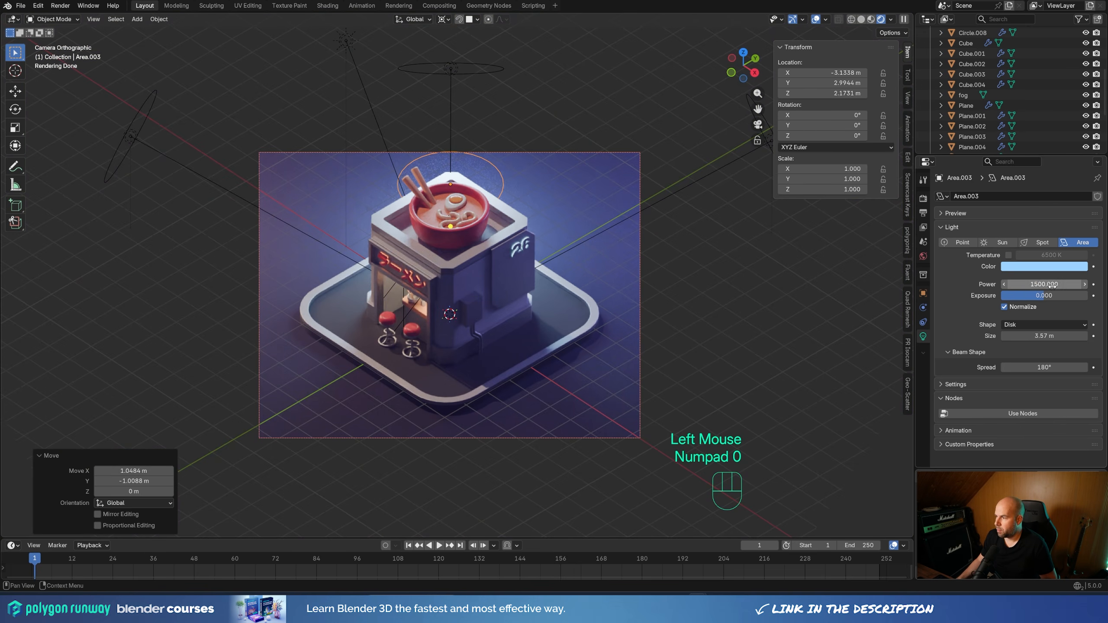
Set the copied area light's power to 3000 and shrink its disk size to about 1.97 m
{"action": "left_click", "coordinate": [1051, 284]}
{"action": "type", "text": "3000"}
{"action": "key", "text": "Return"}
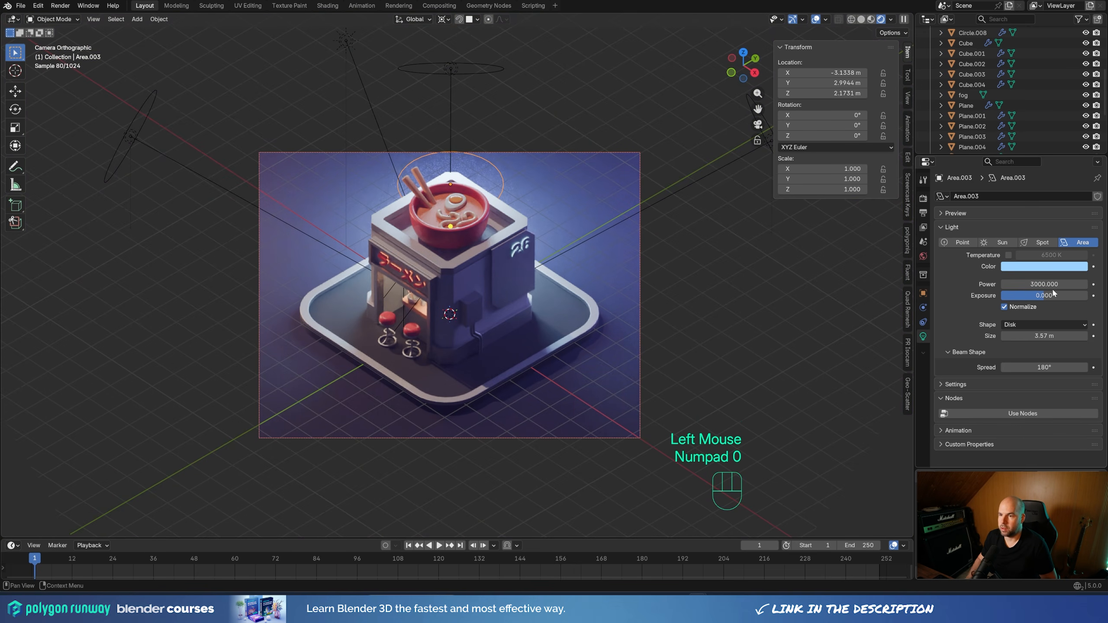
{"action": "left_click", "coordinate": [532, 186]}
{"action": "left_click_drag", "start_coordinate": [532, 186], "coordinate": [492, 180]}
Lower the small area light behind the shop by about 1.23 m along Z
{"action": "key", "text": "g"}
{"action": "key", "text": "z"}
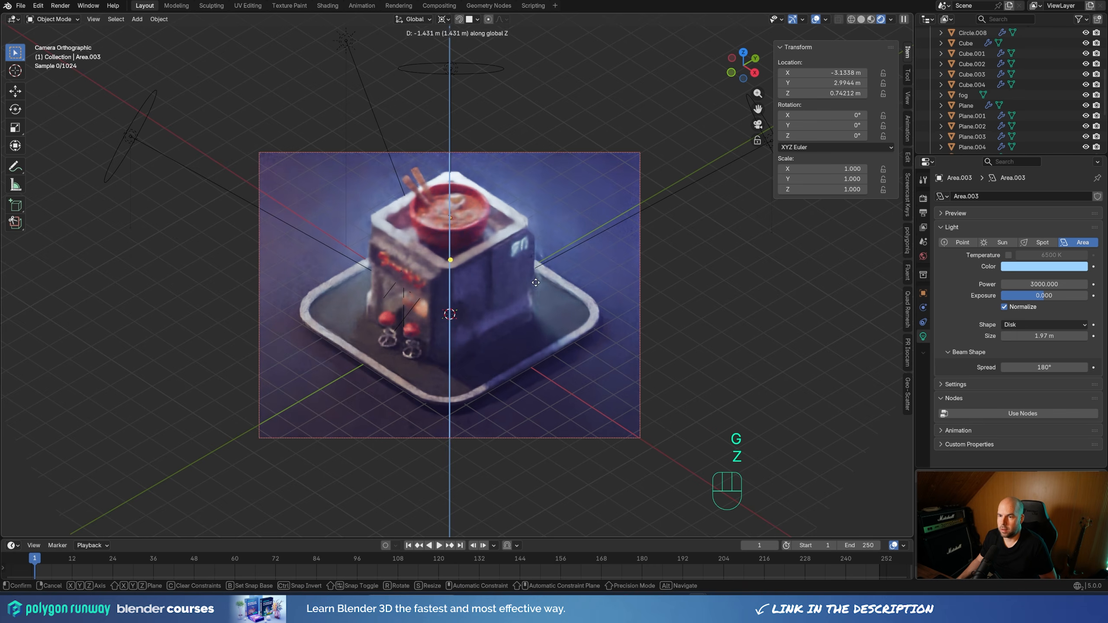
{"action": "left_click", "coordinate": [529, 275]}
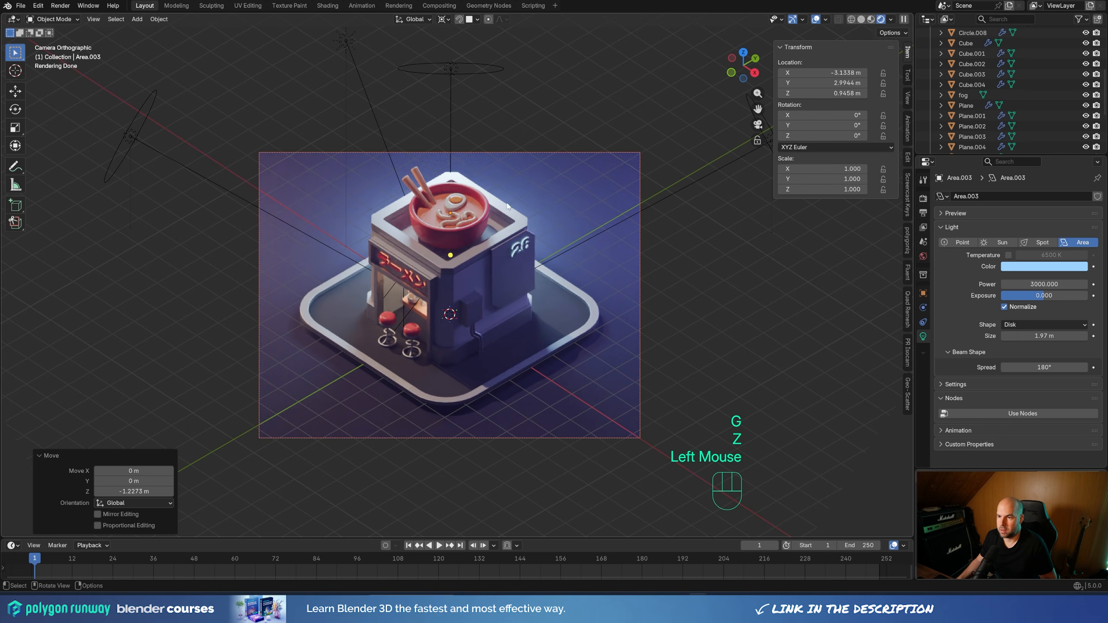
Change the color of the small light behind the shop to a saturated bright cyan
{"action": "left_click", "coordinate": [1014, 266]}
{"action": "left_click_drag", "start_coordinate": [1038, 122], "coordinate": [1035, 107]}
{"action": "scroll", "coordinate": [540, 248], "scroll_direction": "down", "scroll_amount": 2}
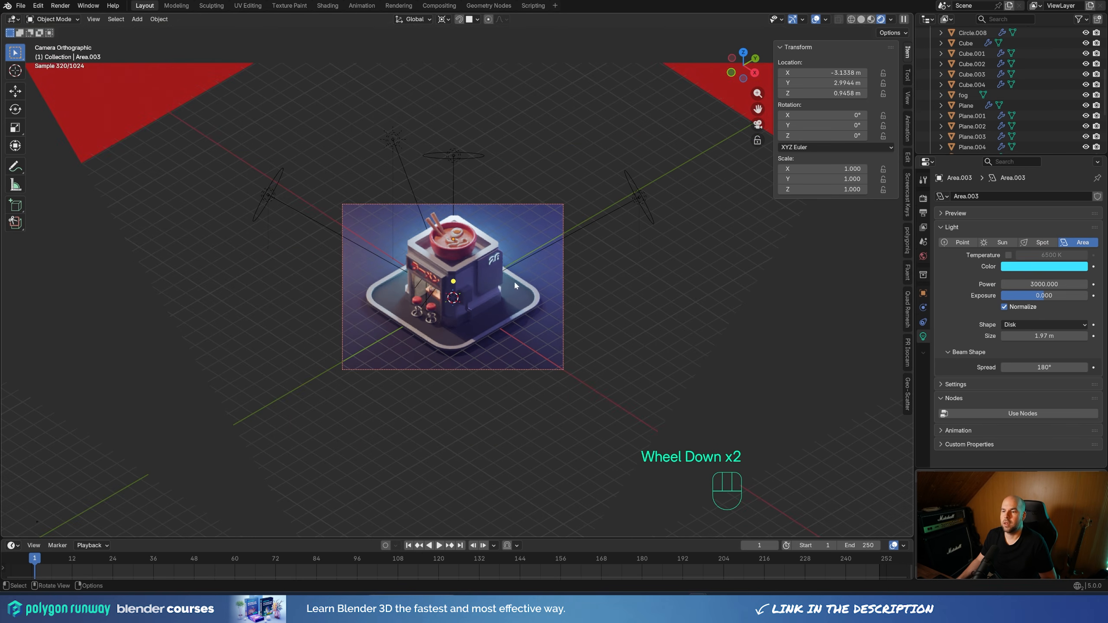
{"action": "scroll", "coordinate": [537, 171], "scroll_direction": "up", "scroll_amount": 2}
{"action": "left_click", "coordinate": [541, 148]}
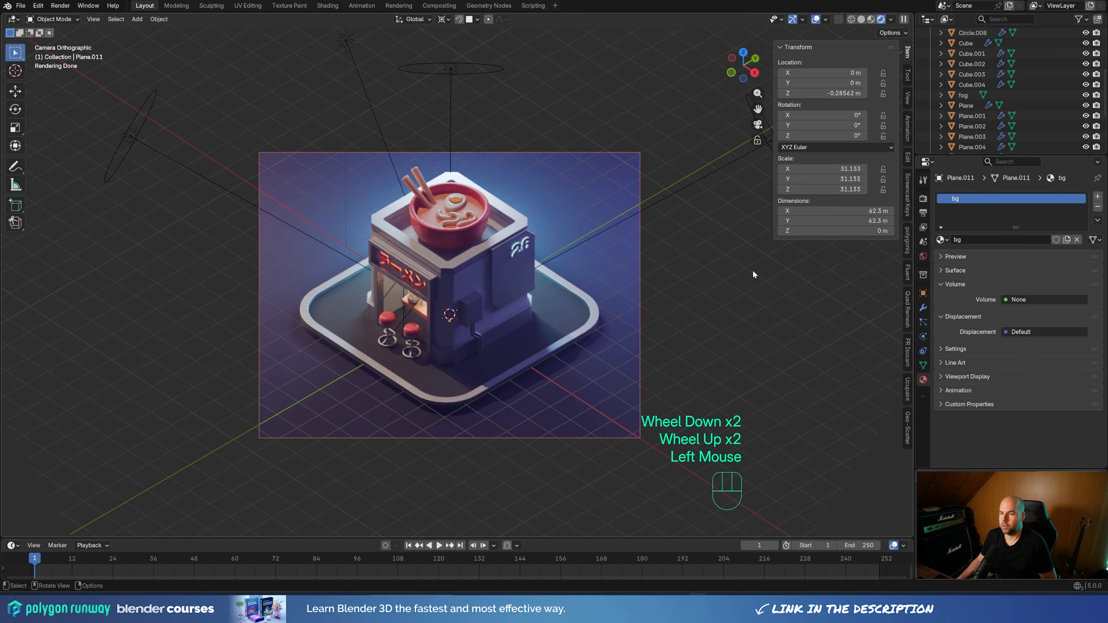
{"action": "key", "text": "g"}
{"action": "key", "text": "z"}
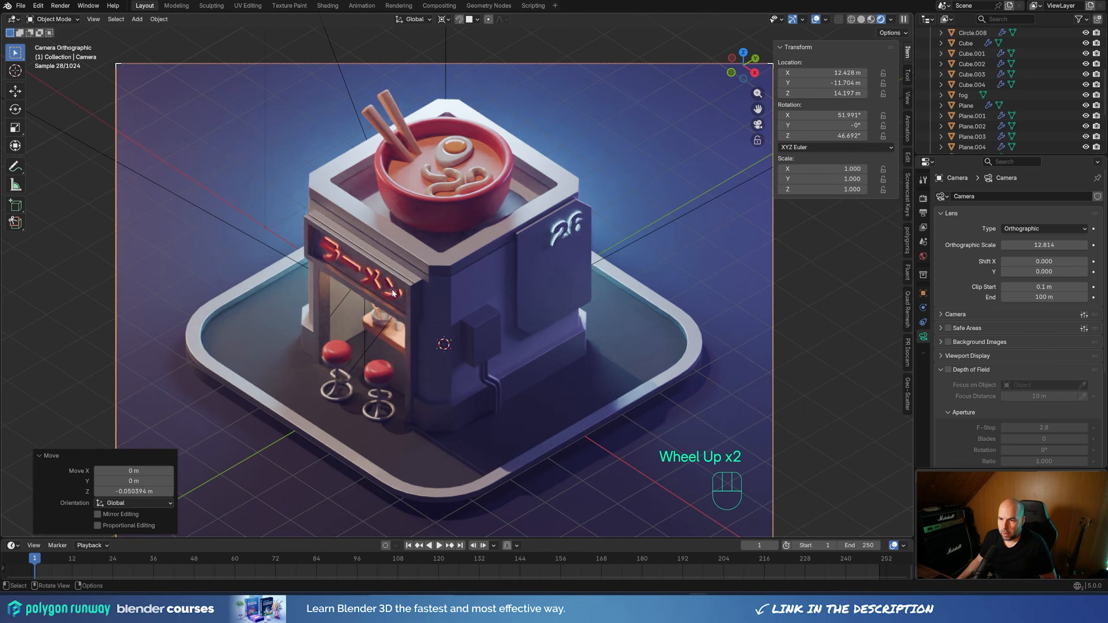
Set the emission strength of the storefront sign's orange Neon material to 30
{"action": "left_click", "coordinate": [390, 286]}
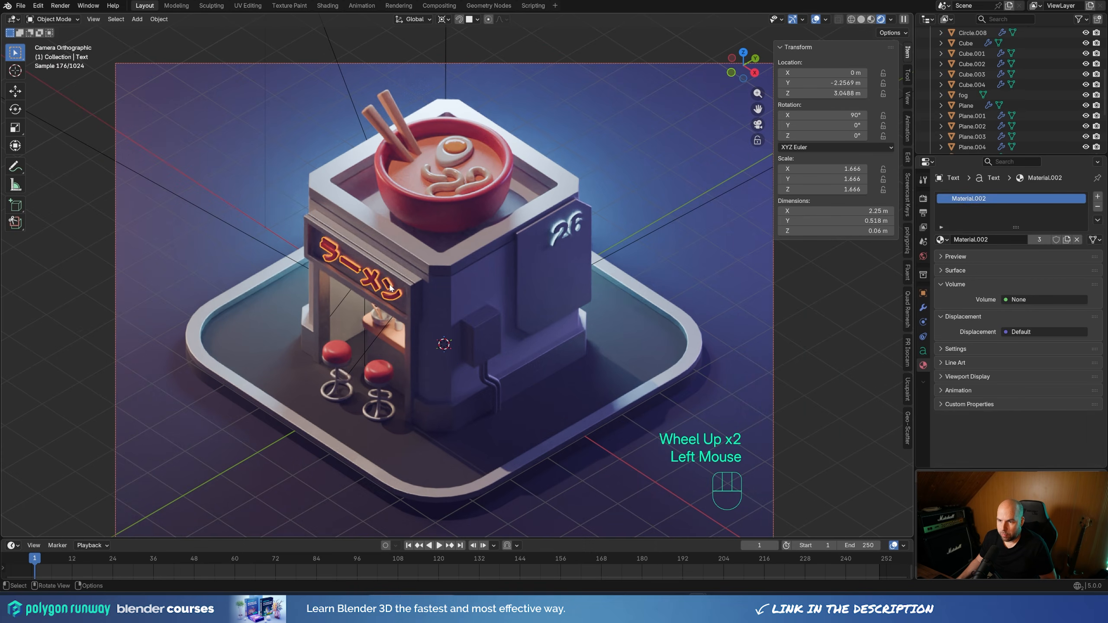
{"action": "left_click", "coordinate": [390, 286]}
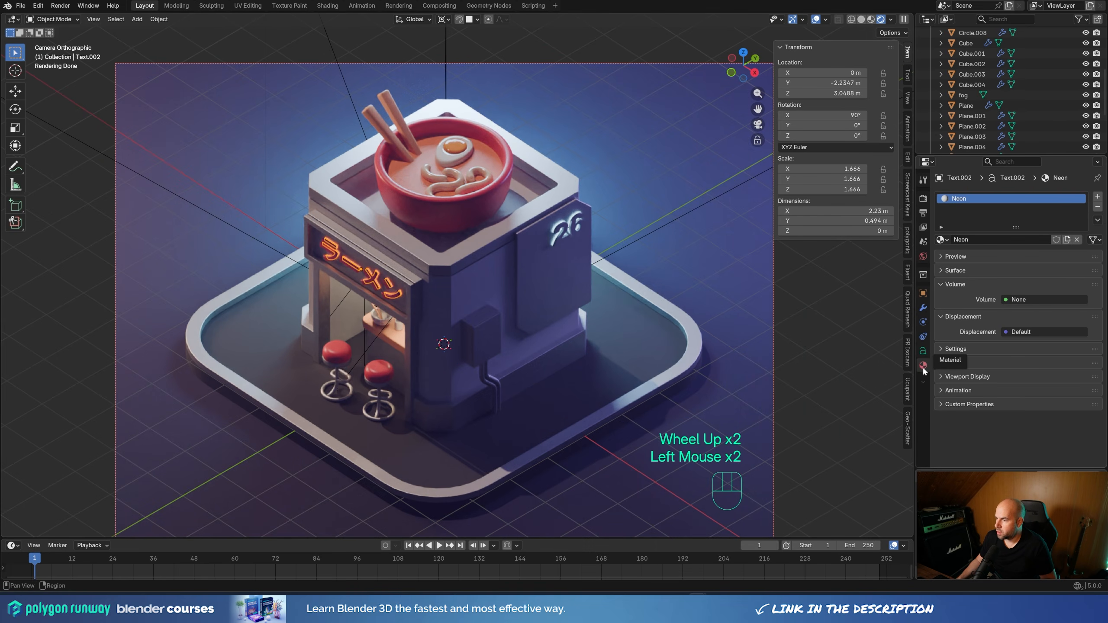
{"action": "scroll", "coordinate": [986, 278], "scroll_direction": "up", "scroll_amount": 2}
{"action": "left_click", "coordinate": [948, 273]}
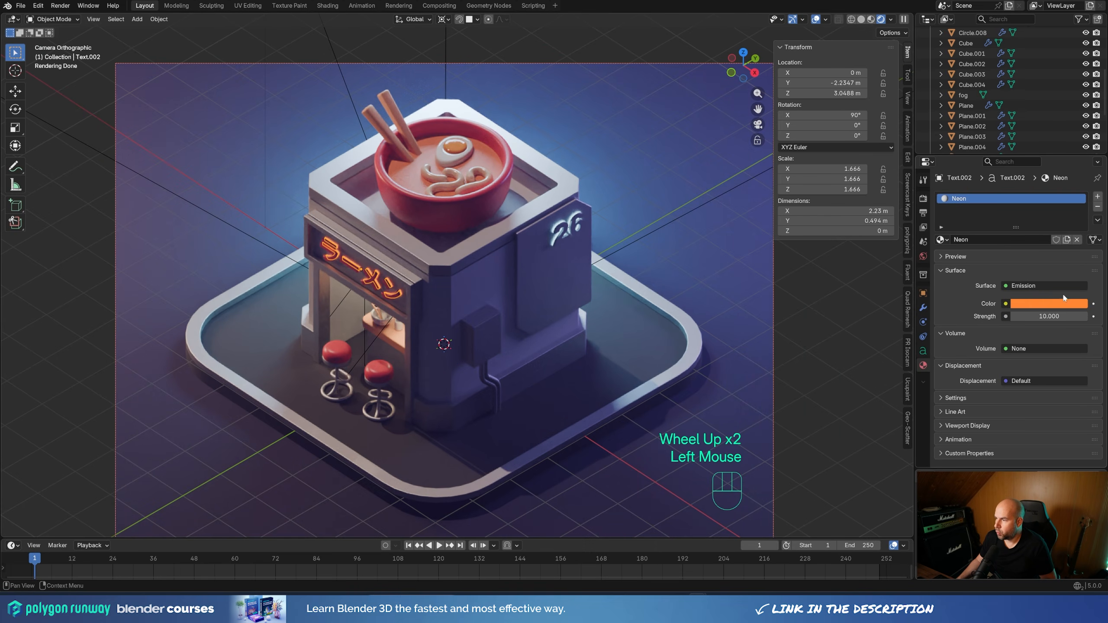
{"action": "left_click", "coordinate": [1063, 316]}
{"action": "type", "text": "30"}
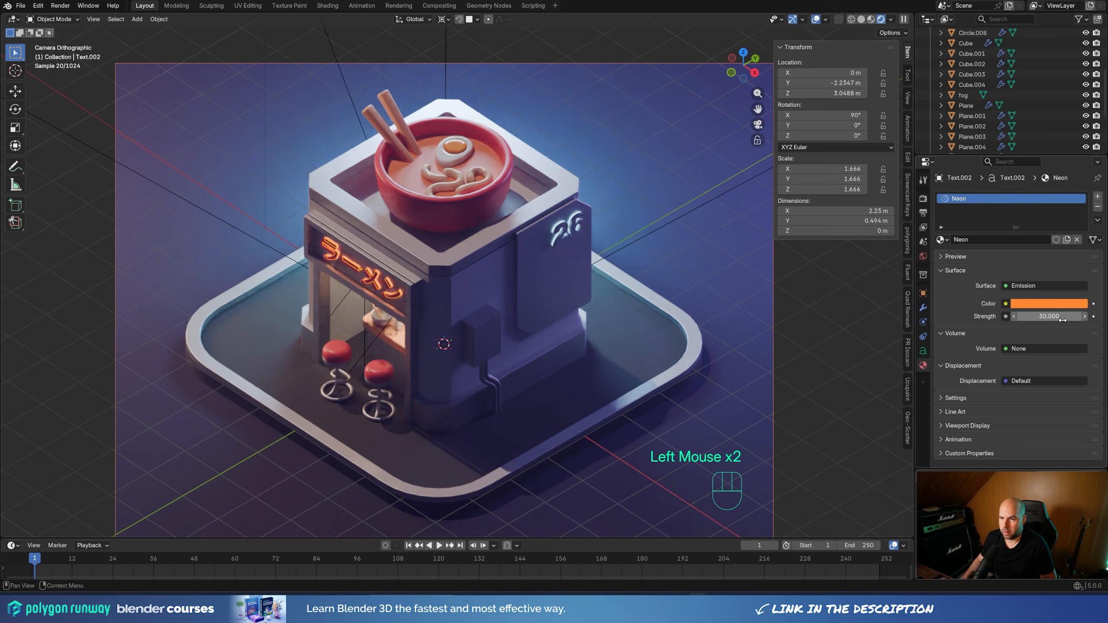
{"action": "key", "text": "Return"}
Move the red storefront sign text slightly forward along the Y axis, by about -0.02 m
{"action": "left_click", "coordinate": [365, 293]}
{"action": "key", "text": "g"}
{"action": "key", "text": "y"}
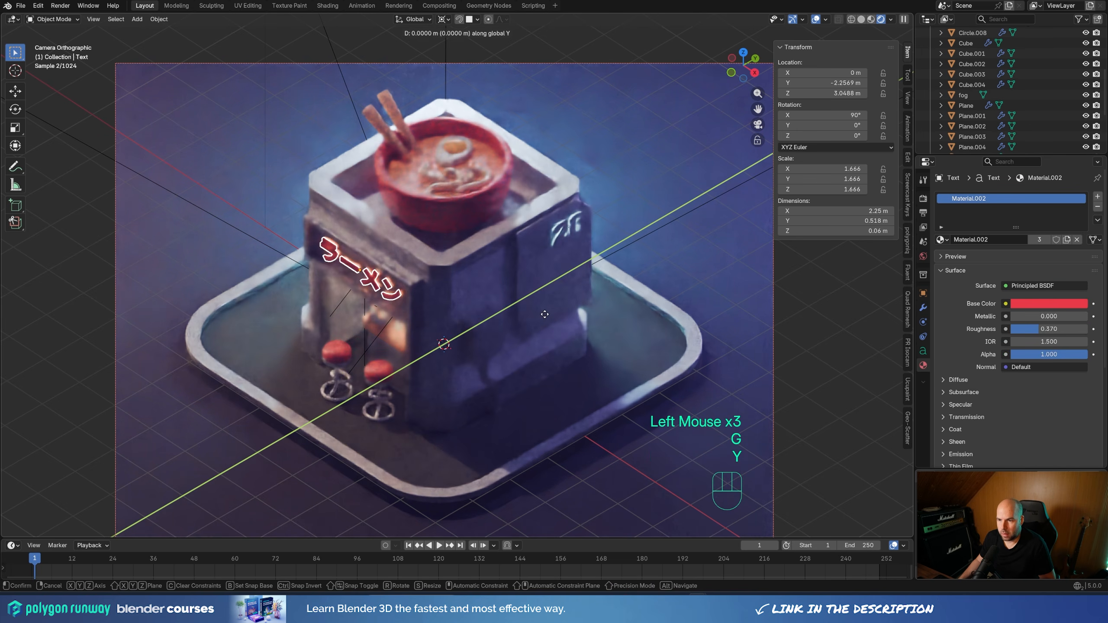
{"action": "key", "text": "shift"}
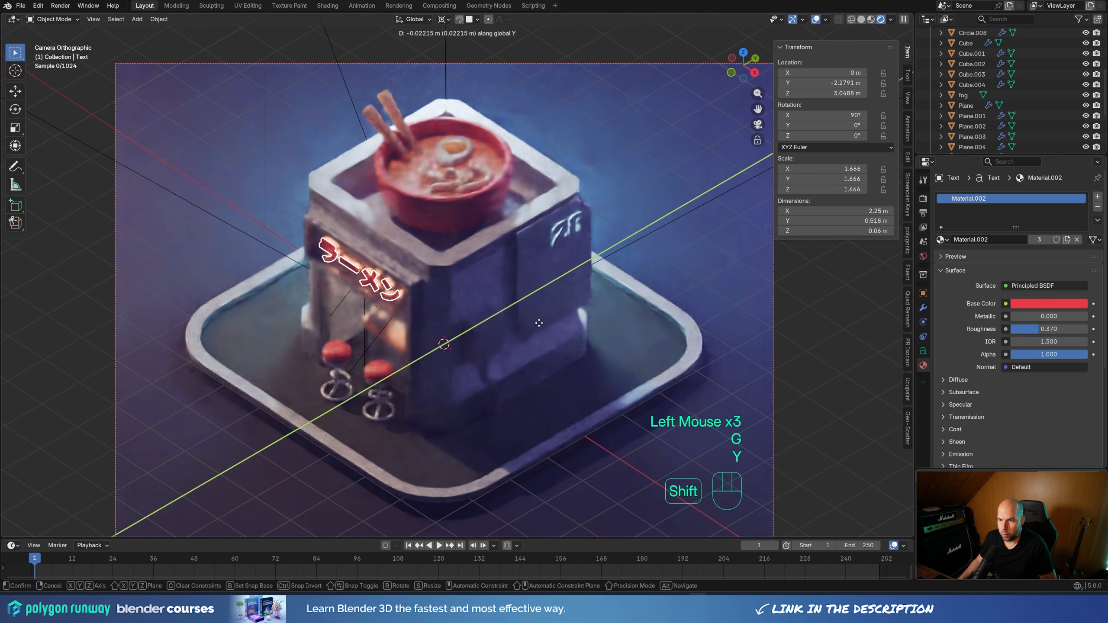
{"action": "left_click", "coordinate": [782, 322], "text": "shift"}
{"action": "left_click", "coordinate": [389, 336]}
{"action": "scroll", "coordinate": [390, 336], "scroll_direction": "down", "scroll_amount": 2}
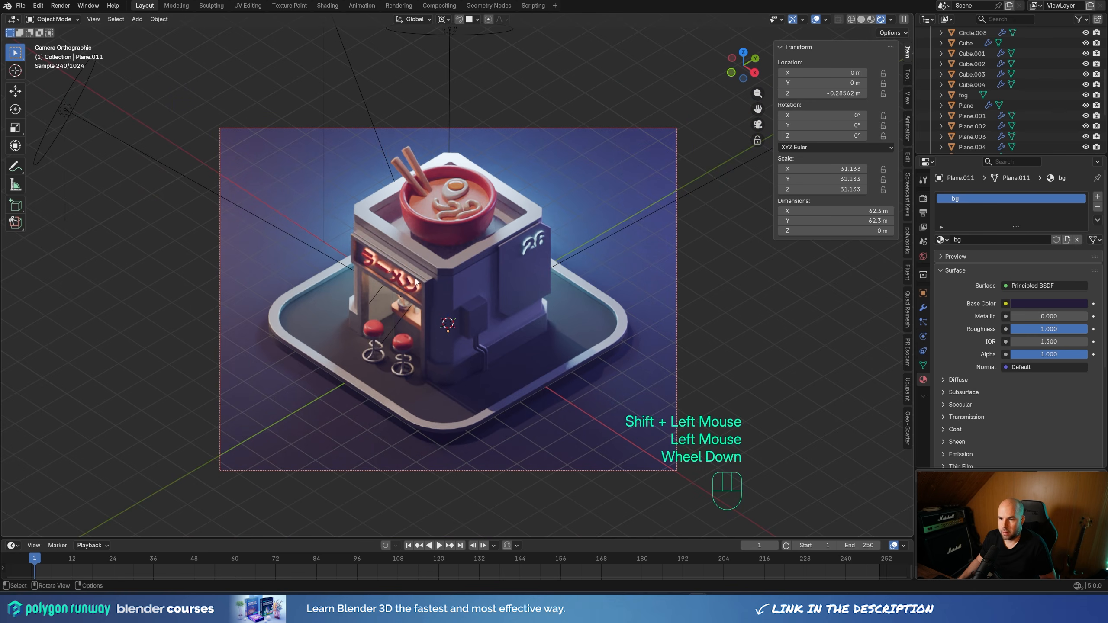
{"action": "scroll", "coordinate": [574, 321], "scroll_direction": "up", "scroll_amount": 1}
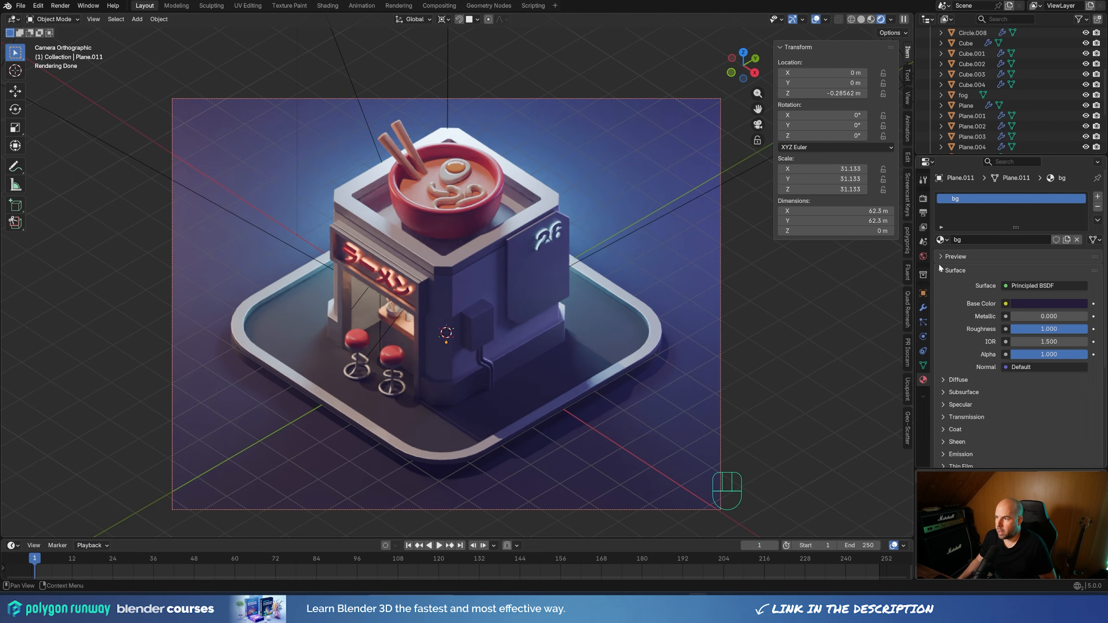
Set the color management look to Medium High Contrast and raise the exposure to about 0.79
{"action": "left_click", "coordinate": [923, 199]}
{"action": "scroll", "coordinate": [964, 364], "scroll_direction": "down", "scroll_amount": 2}
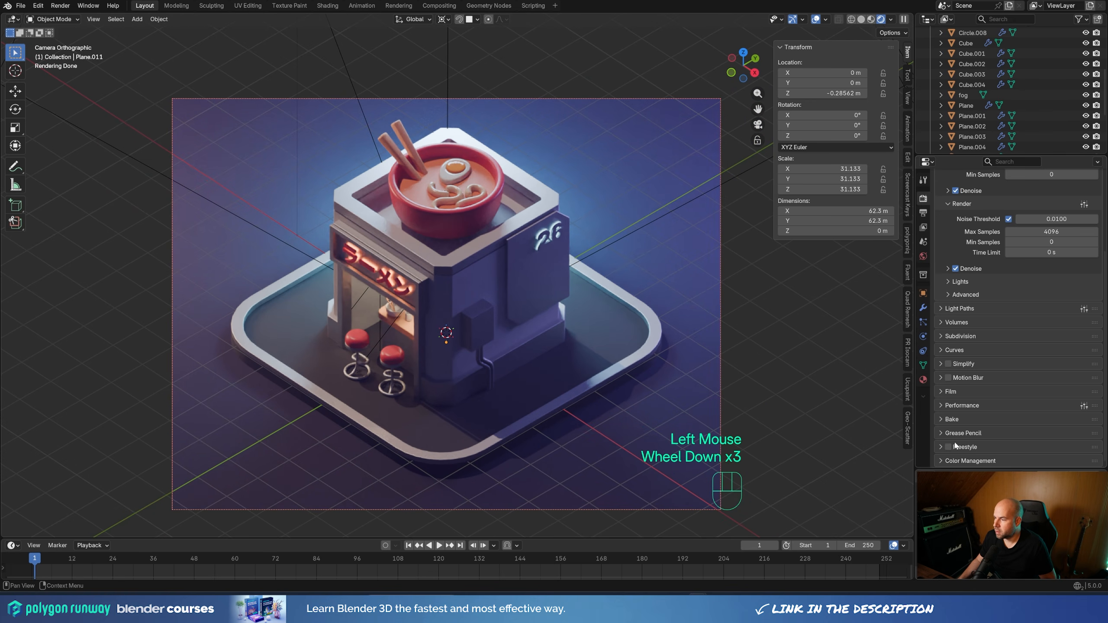
{"action": "left_click", "coordinate": [969, 460]}
{"action": "scroll", "coordinate": [994, 432], "scroll_direction": "down", "scroll_amount": 3}
{"action": "left_click", "coordinate": [1026, 383]}
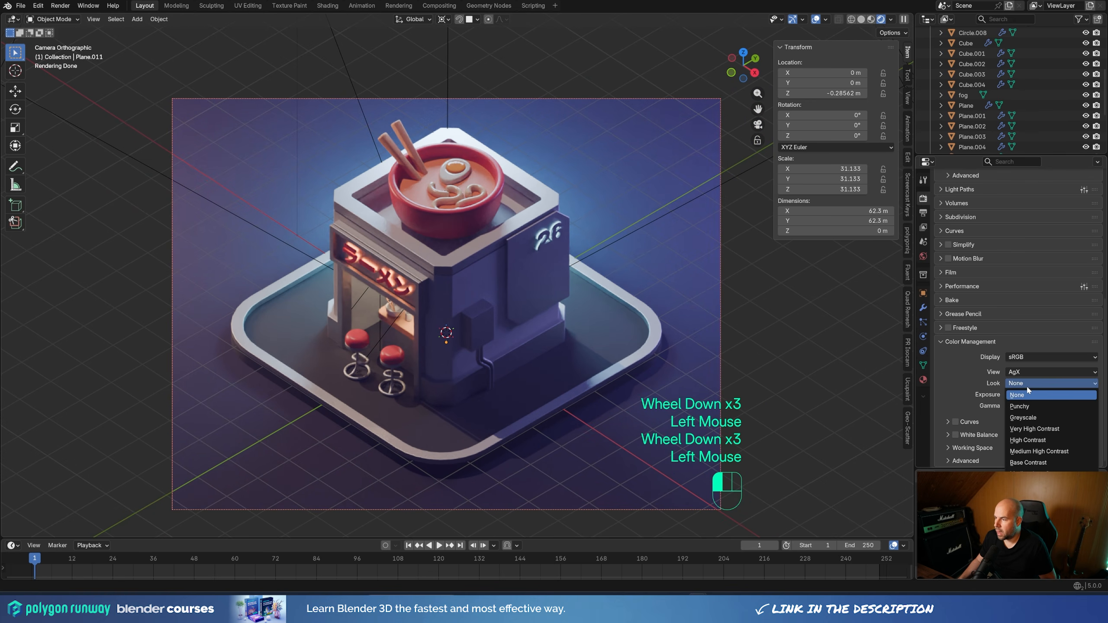
{"action": "left_click", "coordinate": [1038, 440]}
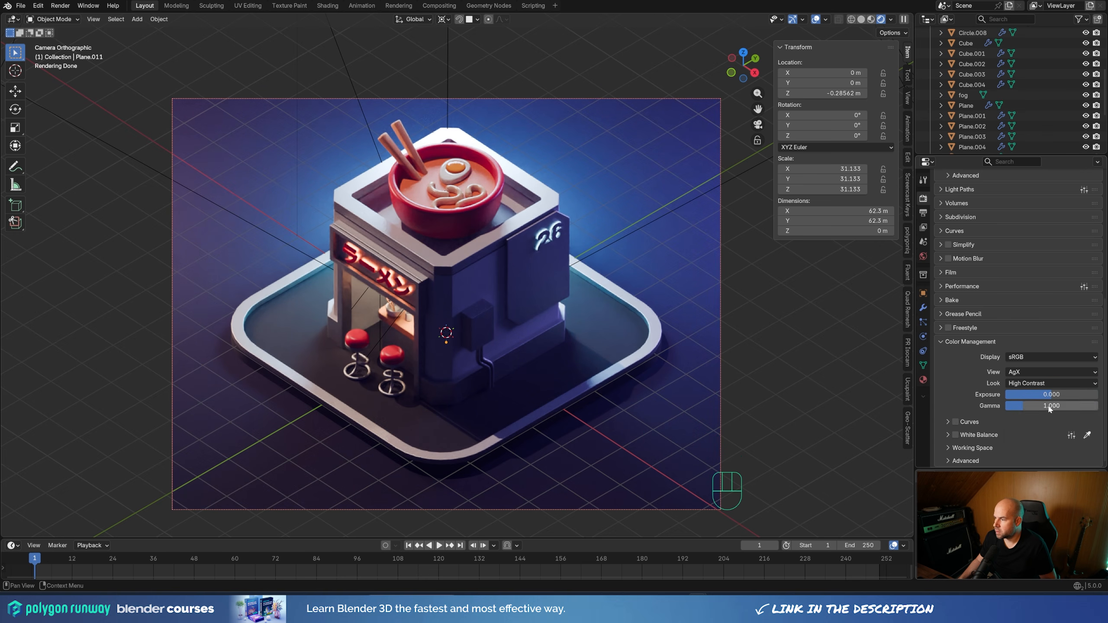
{"action": "left_click_drag", "start_coordinate": [1049, 394], "coordinate": [1056, 395]}
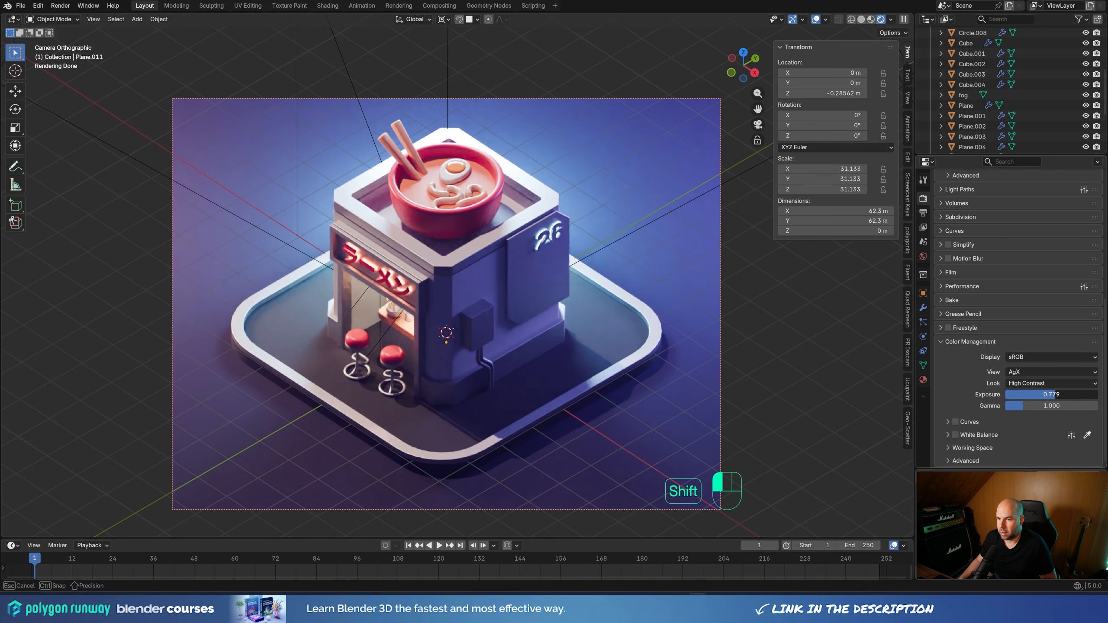
{"action": "scroll", "coordinate": [517, 276], "scroll_direction": "down", "scroll_amount": 3}
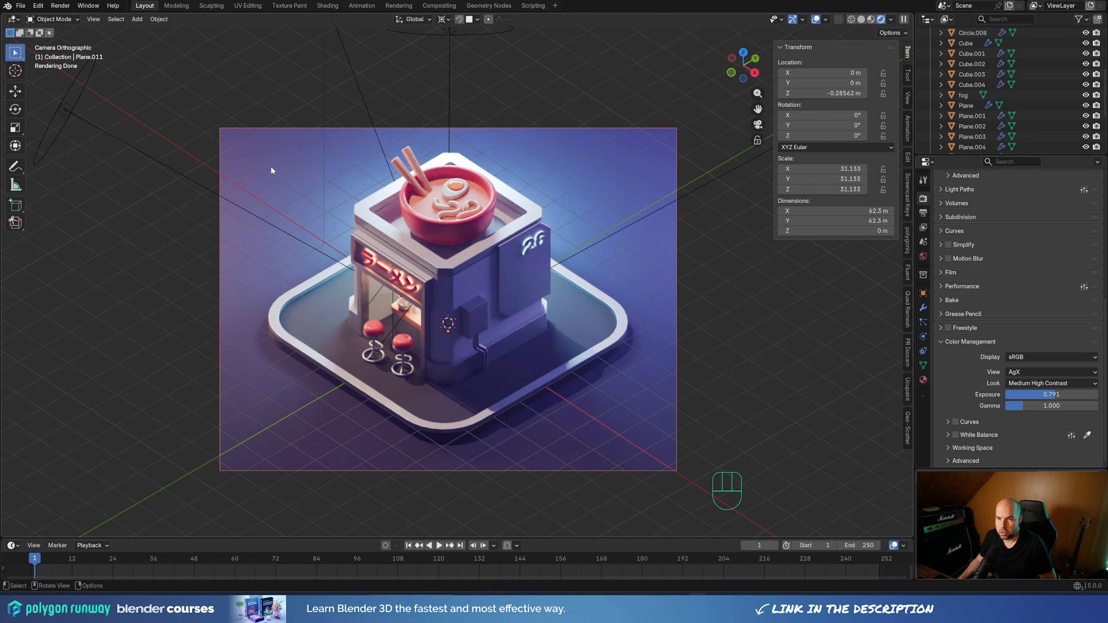
Split the 3D viewport, turn the new area into a Shader Editor with the ground plane's material, and hide the rendered view's sidebar
{"action": "left_click_drag", "start_coordinate": [2, 15], "coordinate": [388, 56]}
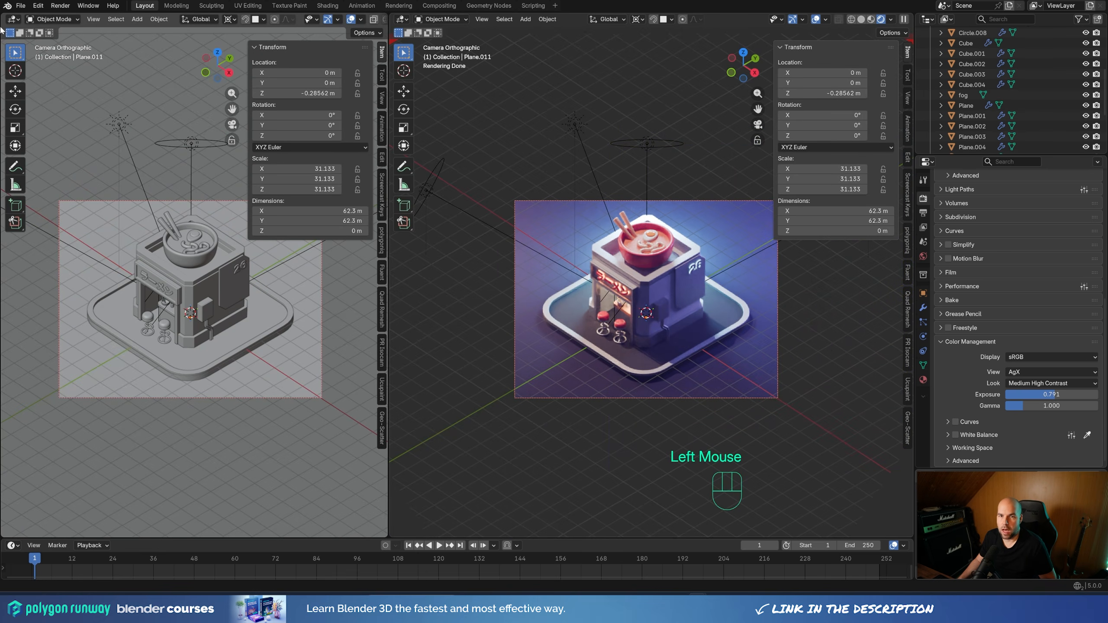
{"action": "left_click", "coordinate": [13, 19]}
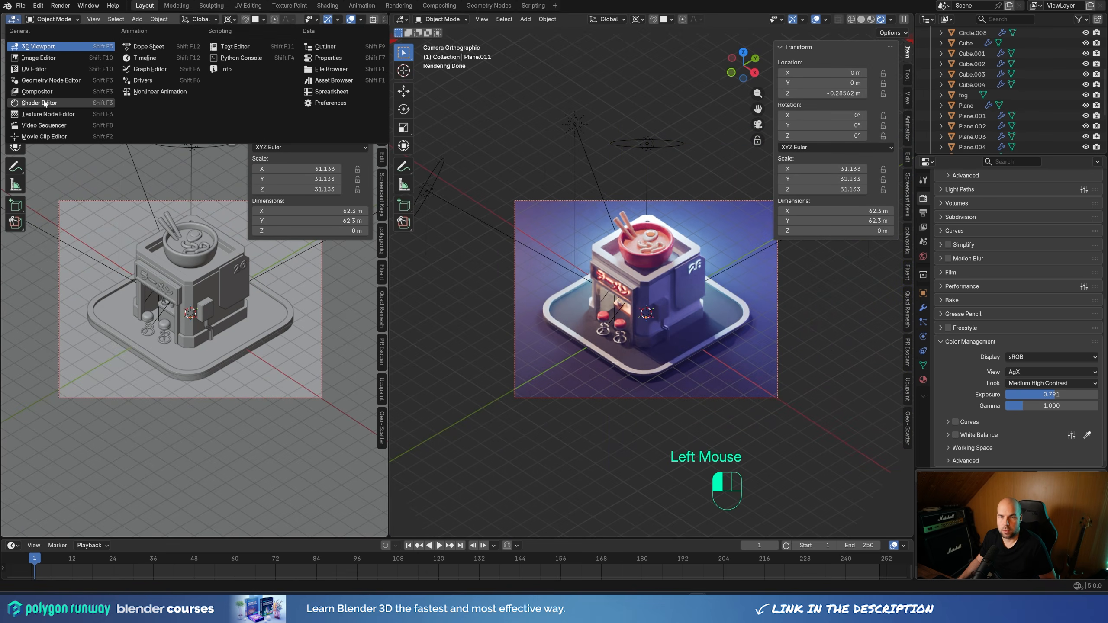
{"action": "left_click", "coordinate": [42, 103]}
{"action": "left_click", "coordinate": [566, 319]}
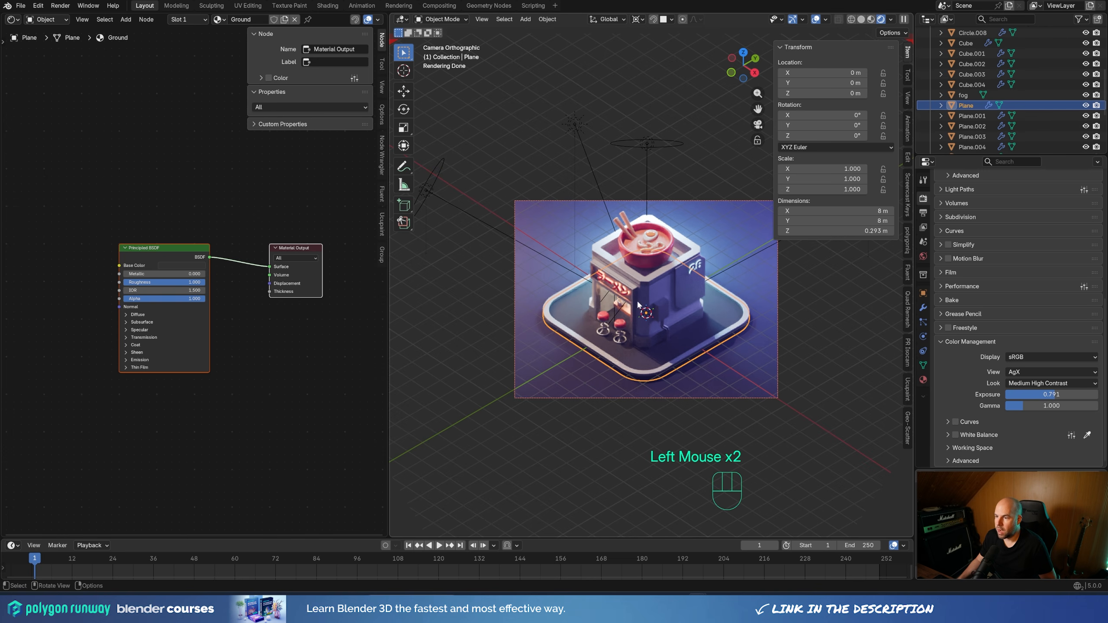
{"action": "scroll", "coordinate": [665, 347], "scroll_direction": "up", "scroll_amount": 2}
{"action": "scroll", "coordinate": [665, 347], "scroll_direction": "up", "scroll_amount": 2}
{"action": "middle_click_drag", "start_coordinate": [666, 347], "coordinate": [655, 297], "text": "shift"}
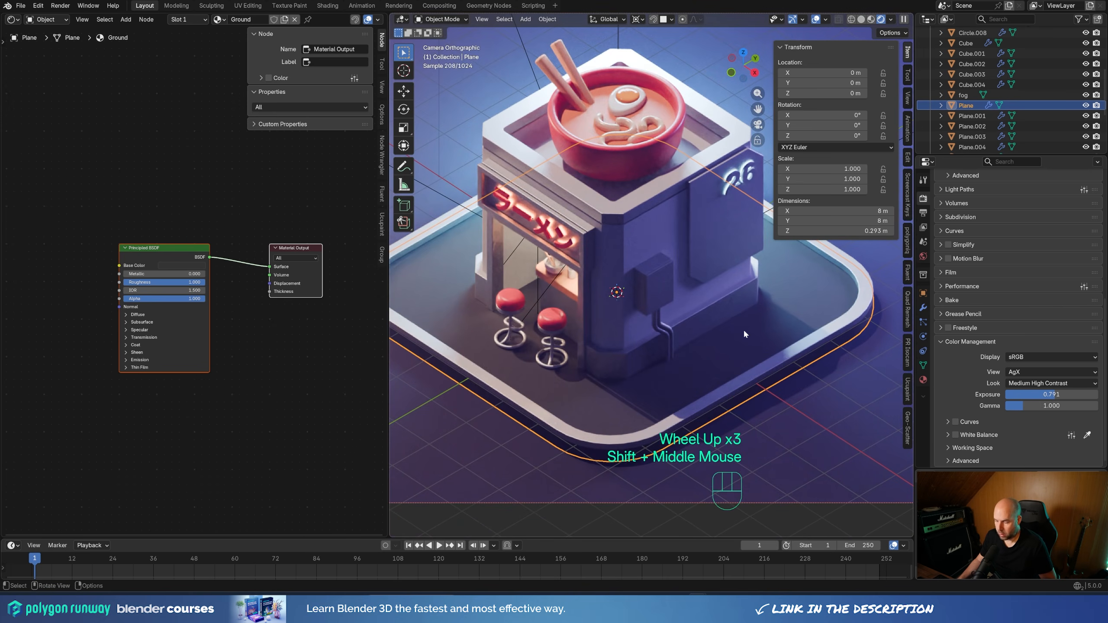
{"action": "key", "text": "n"}
Add a Noise Texture to the Ground material and connect its Factor directly to the Material Output's Surface for preview
{"action": "middle_click_drag", "start_coordinate": [739, 332], "coordinate": [646, 295], "text": "shift"}
{"action": "scroll", "coordinate": [626, 332], "scroll_direction": "up", "scroll_amount": 2}
{"action": "key", "text": "shift+ctrl+alt+r"}
{"action": "key", "text": "shift+ctrl+alt+r"}
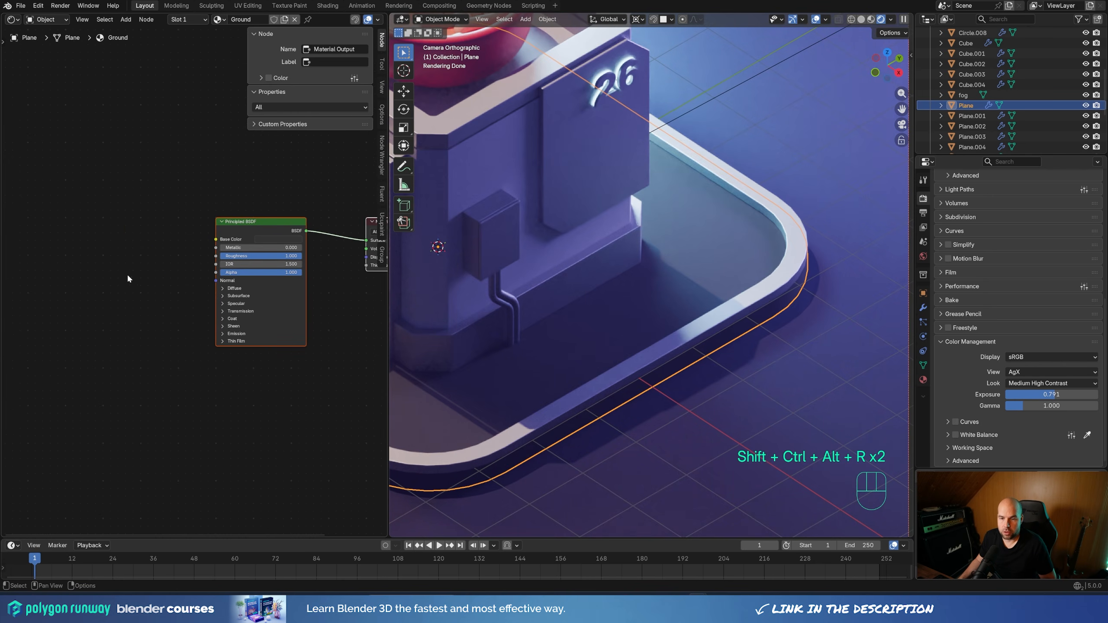
{"action": "left_click", "coordinate": [107, 269], "text": "shift"}
{"action": "key", "text": "shift+a"}
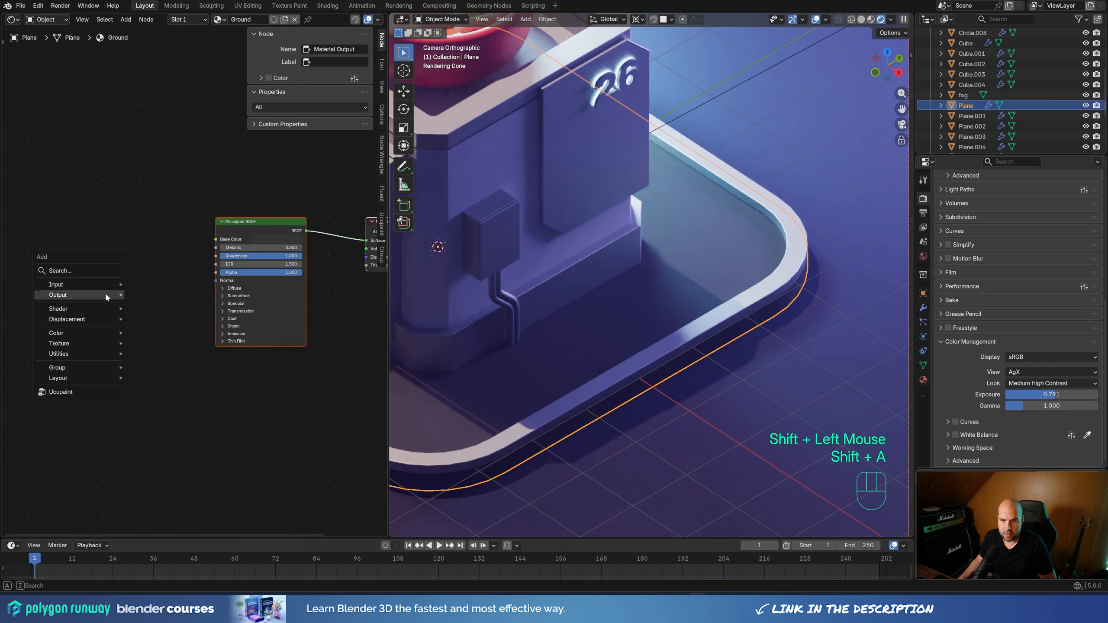
{"action": "mouse_move", "coordinate": [92, 342]}
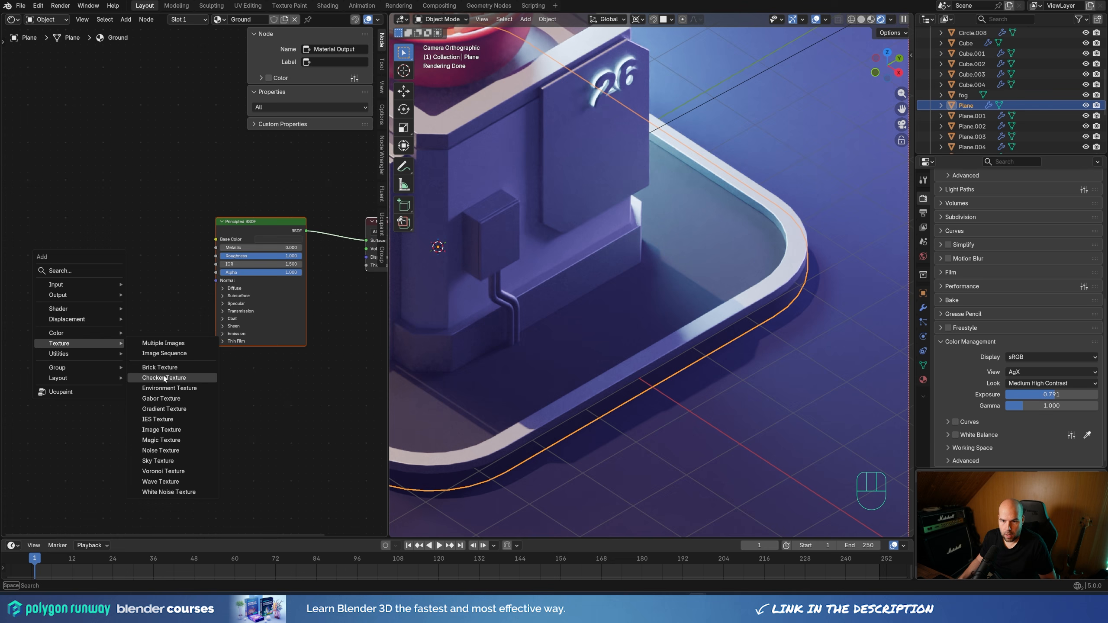
{"action": "left_click", "coordinate": [161, 450]}
{"action": "left_click", "coordinate": [109, 258]}
{"action": "middle_click_drag", "start_coordinate": [173, 199], "coordinate": [110, 276]}
{"action": "left_click_drag", "start_coordinate": [73, 337], "coordinate": [309, 321]}
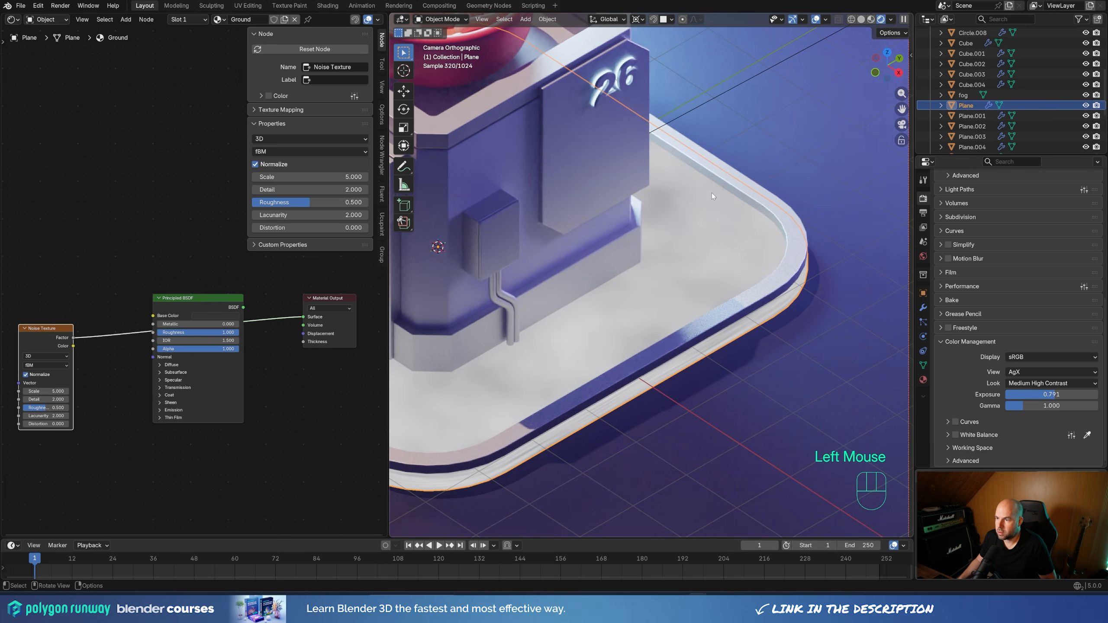
Set the Noise Texture's Scale to 12, Detail to 15 and Roughness to about 0.955
{"action": "scroll", "coordinate": [670, 228], "scroll_direction": "down", "scroll_amount": 2}
{"action": "middle_click_drag", "start_coordinate": [670, 229], "coordinate": [737, 231], "text": "shift"}
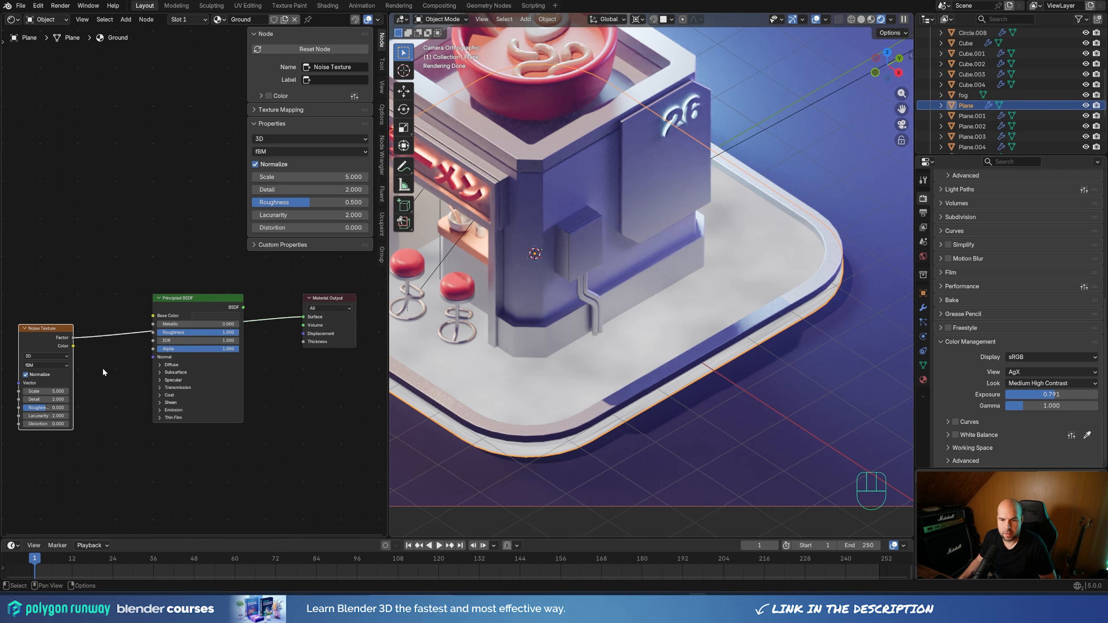
{"action": "left_click_drag", "start_coordinate": [46, 391], "coordinate": [63, 407]}
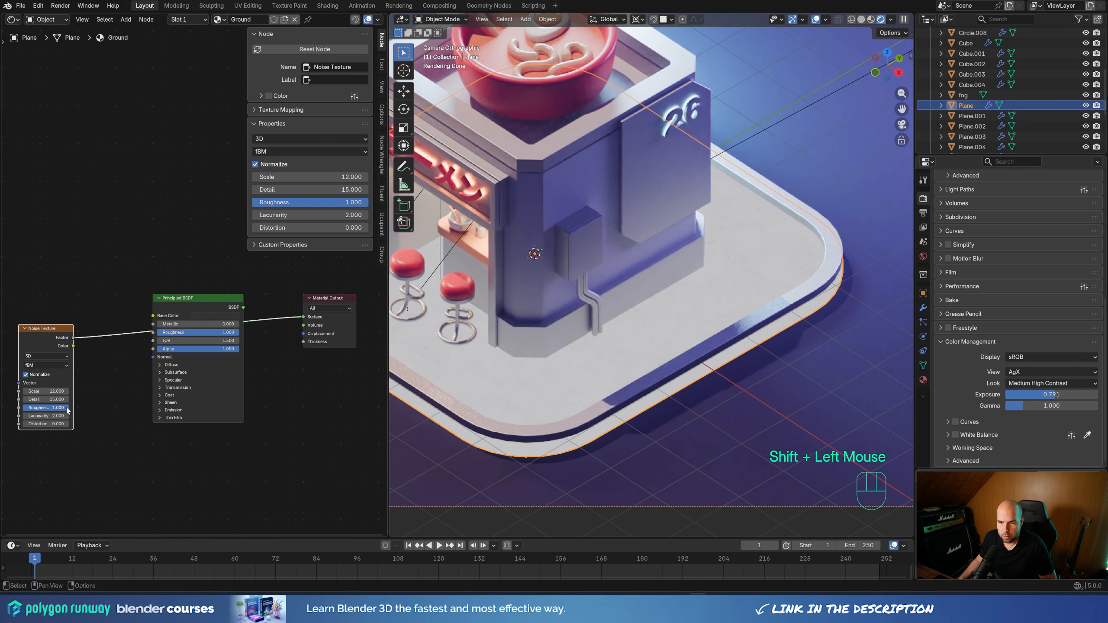
{"action": "middle_click_drag", "start_coordinate": [48, 408], "coordinate": [246, 381]}
Add a Mapping node to the Noise Texture's Vector input and feed it from a Texture Coordinate node's Object output
{"action": "left_click_drag", "start_coordinate": [217, 356], "coordinate": [64, 318]}
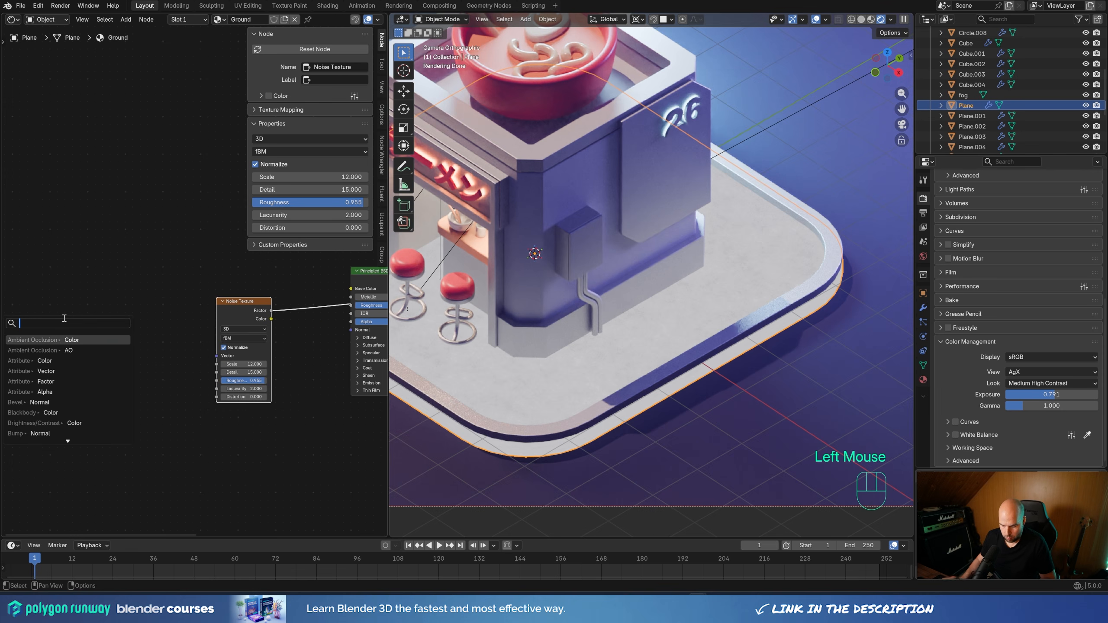
{"action": "type", "text": "mapp"}
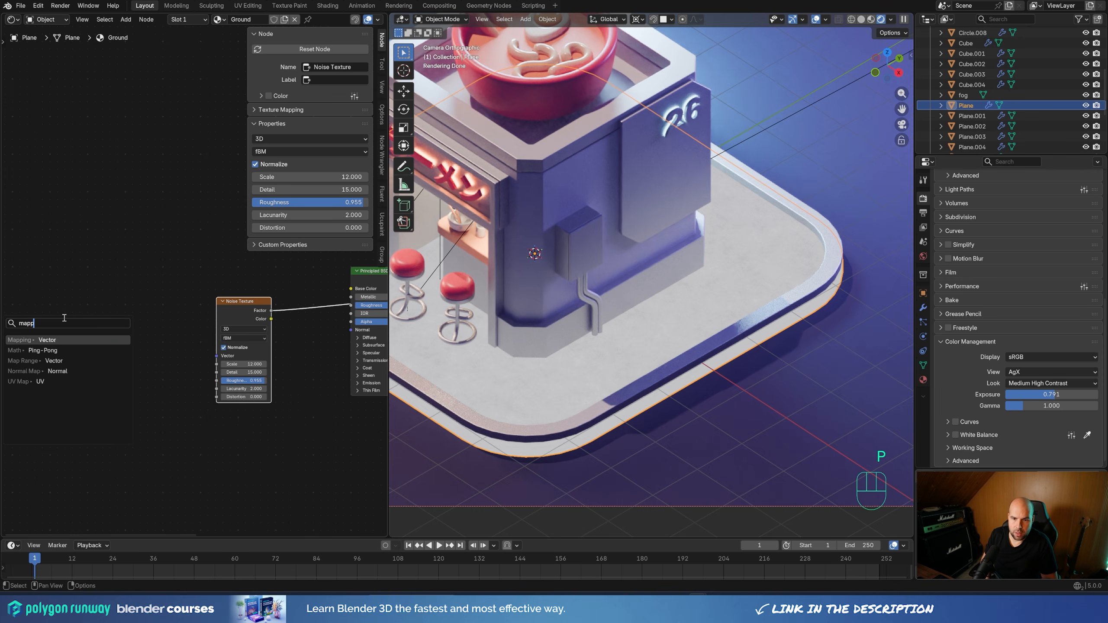
{"action": "key", "text": "Return"}
{"action": "left_click", "coordinate": [112, 330]}
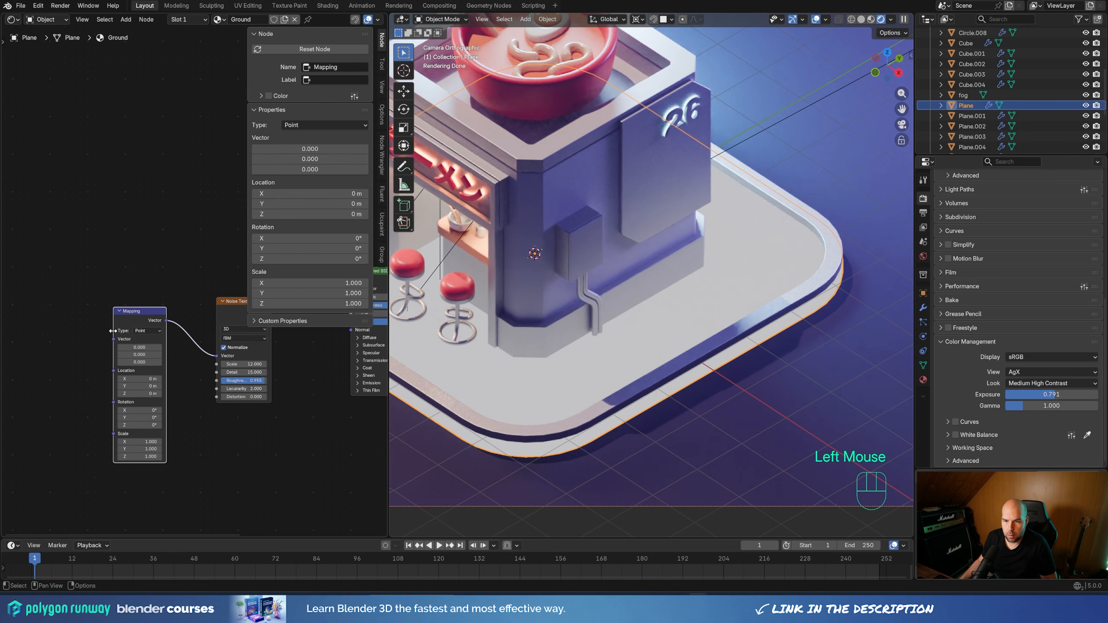
{"action": "left_click_drag", "start_coordinate": [113, 339], "coordinate": [55, 340]}
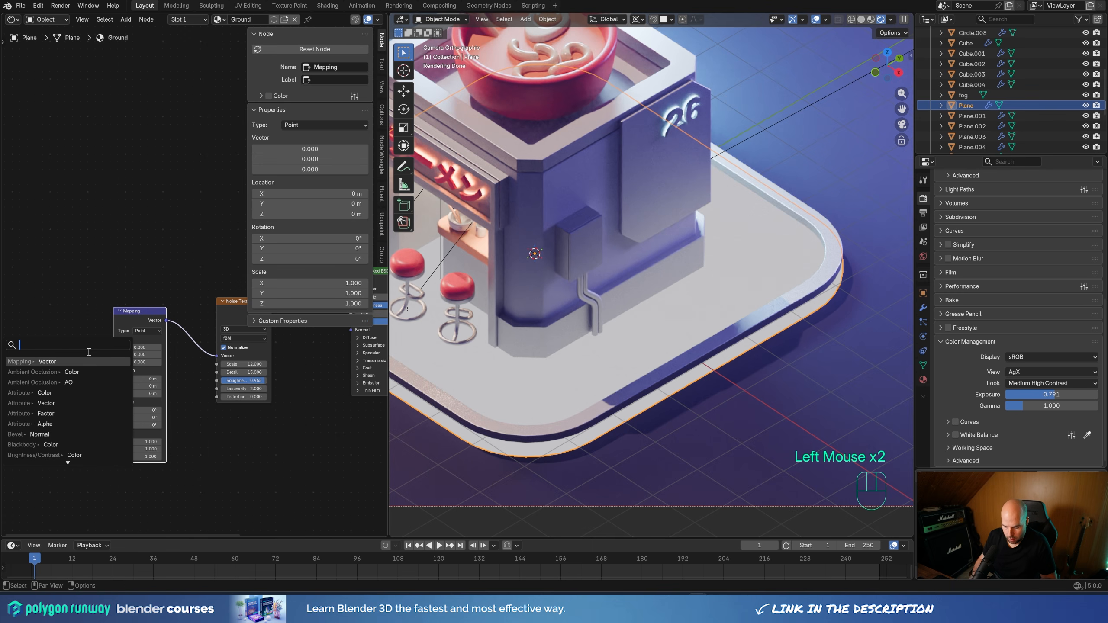
{"action": "type", "text": "coo"}
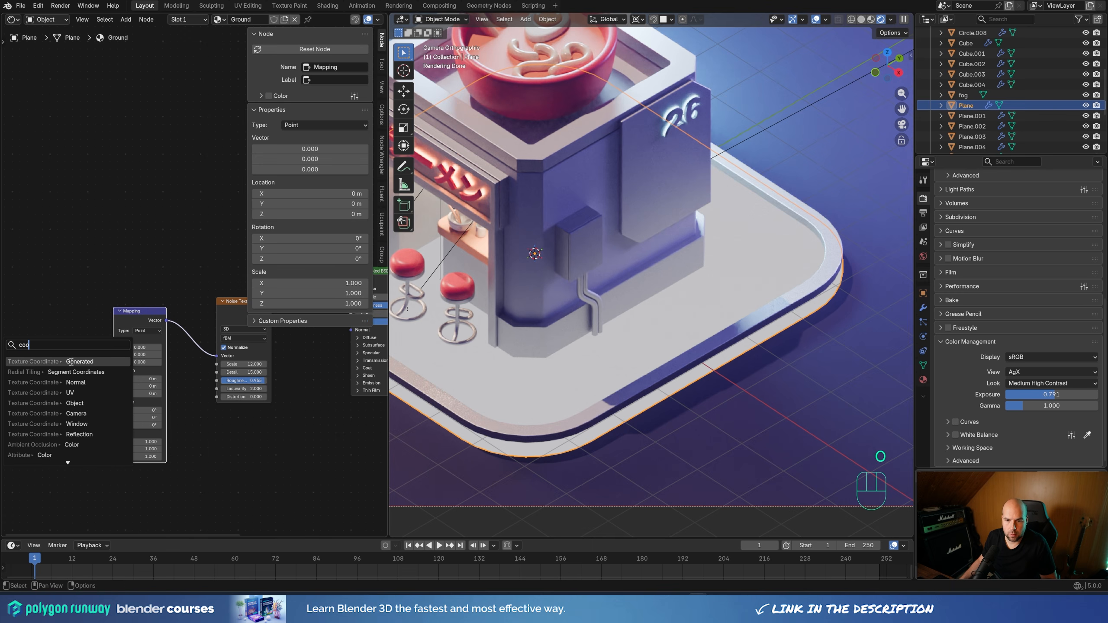
{"action": "left_click", "coordinate": [81, 404]}
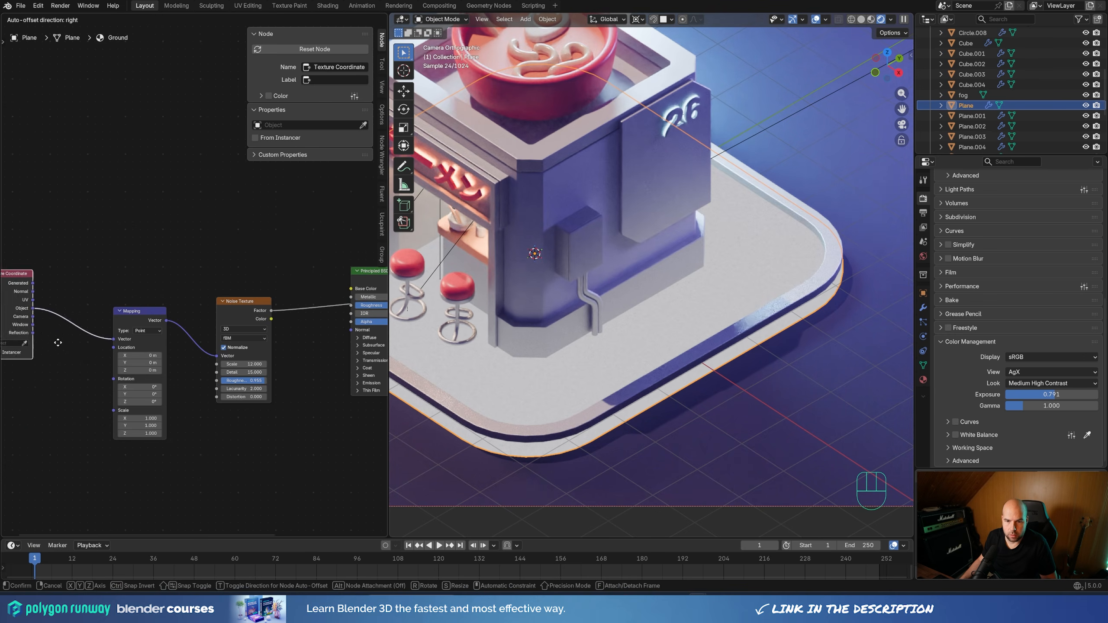
{"action": "left_click", "coordinate": [44, 311]}
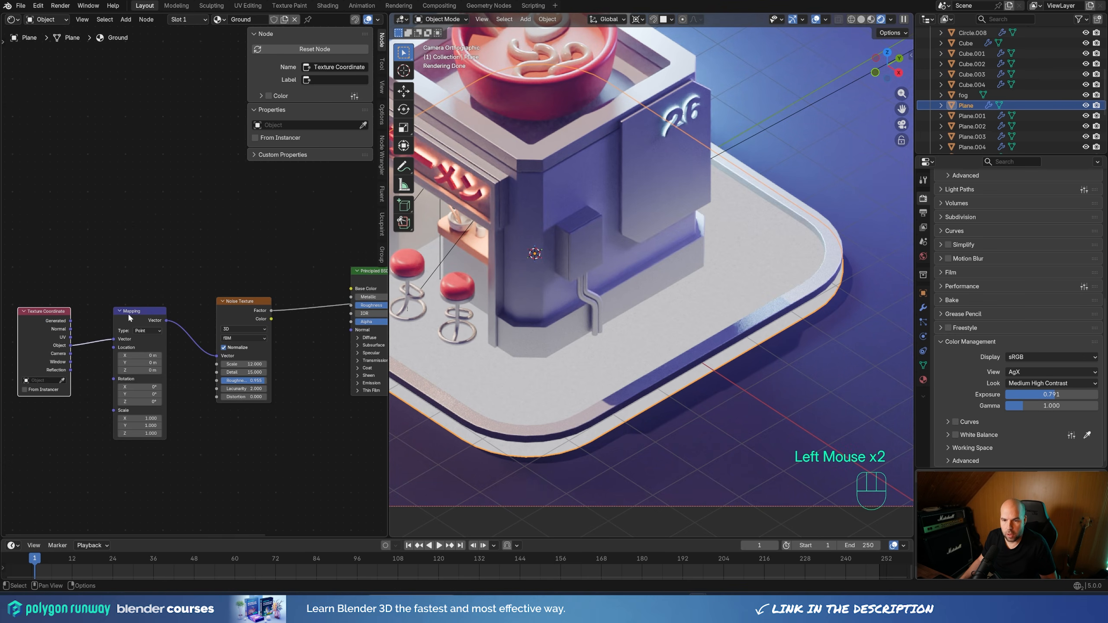
Add a Color Ramp after the Noise Texture, move the Principled BSDF aside, and connect the ramp's Color to the Material Output's Surface
{"action": "middle_click_drag", "start_coordinate": [203, 273], "coordinate": [192, 250]}
{"action": "middle_click_drag", "start_coordinate": [223, 289], "coordinate": [161, 278]}
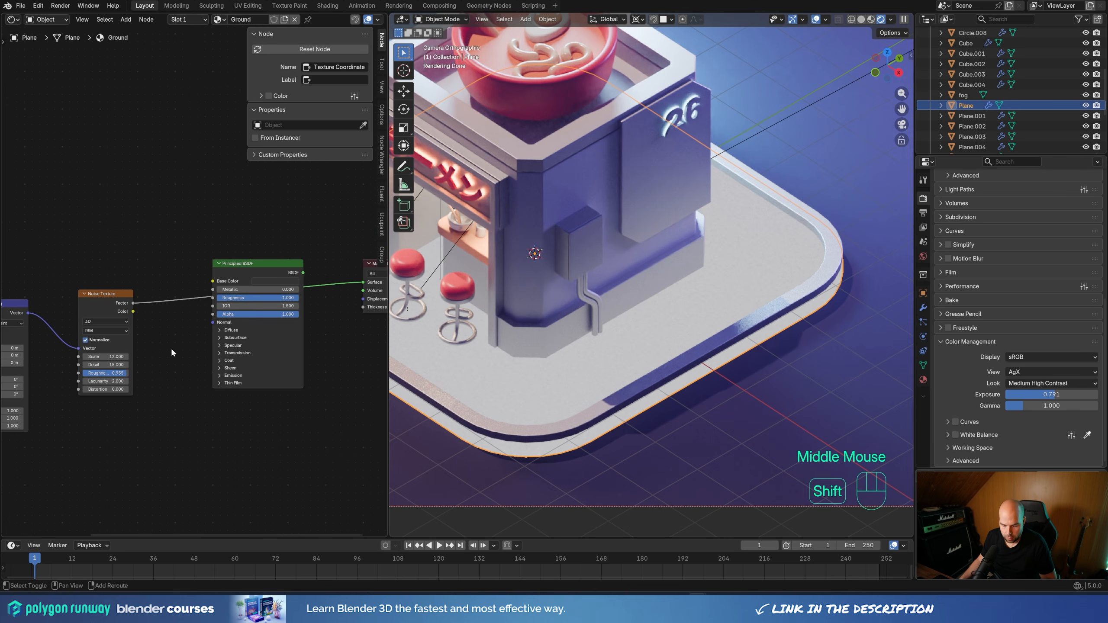
{"action": "key", "text": "shift+a"}
{"action": "mouse_move", "coordinate": [171, 350]}
{"action": "type", "text": "ram"}
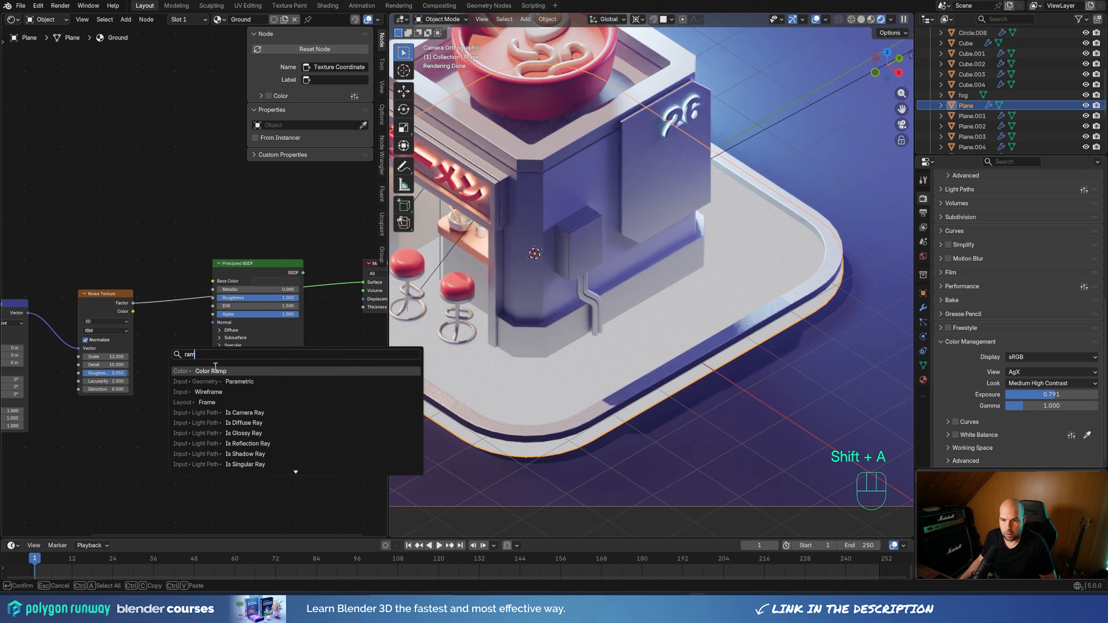
{"action": "key", "text": "Return"}
{"action": "left_click", "coordinate": [201, 306]}
{"action": "left_click", "coordinate": [253, 262]}
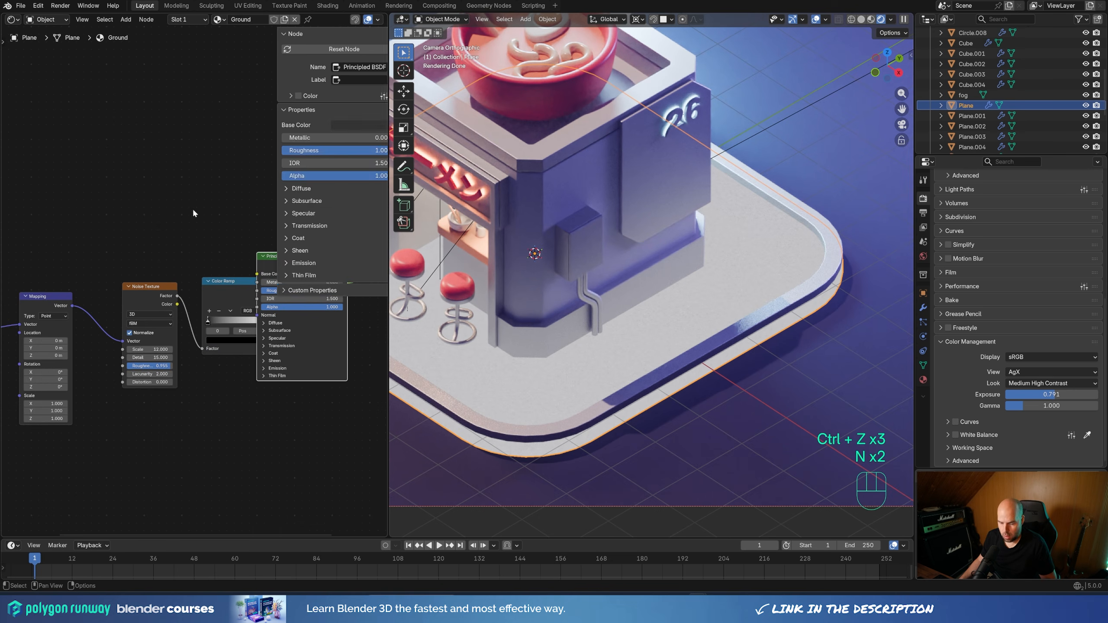
{"action": "left_click_drag", "start_coordinate": [300, 262], "coordinate": [258, 77]}
{"action": "middle_click_drag", "start_coordinate": [242, 271], "coordinate": [191, 264]}
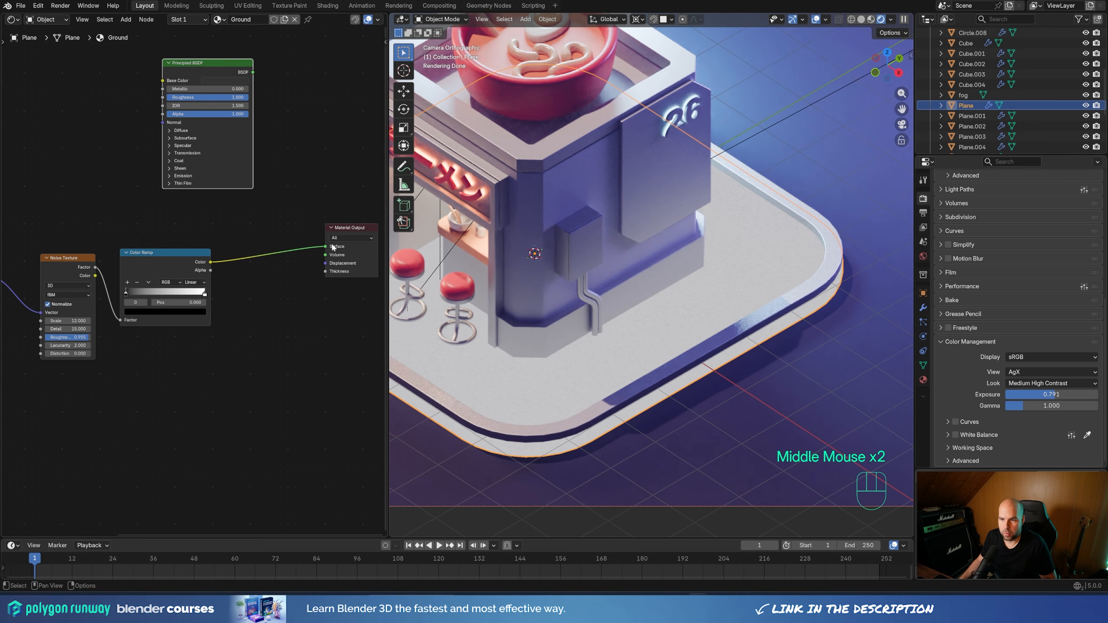
Bring the Color Ramp's black and white stops together near the middle to give the ground noise hard contrast
{"action": "middle_click_drag", "start_coordinate": [245, 328], "coordinate": [291, 312]}
{"action": "left_click_drag", "start_coordinate": [251, 278], "coordinate": [214, 280]}
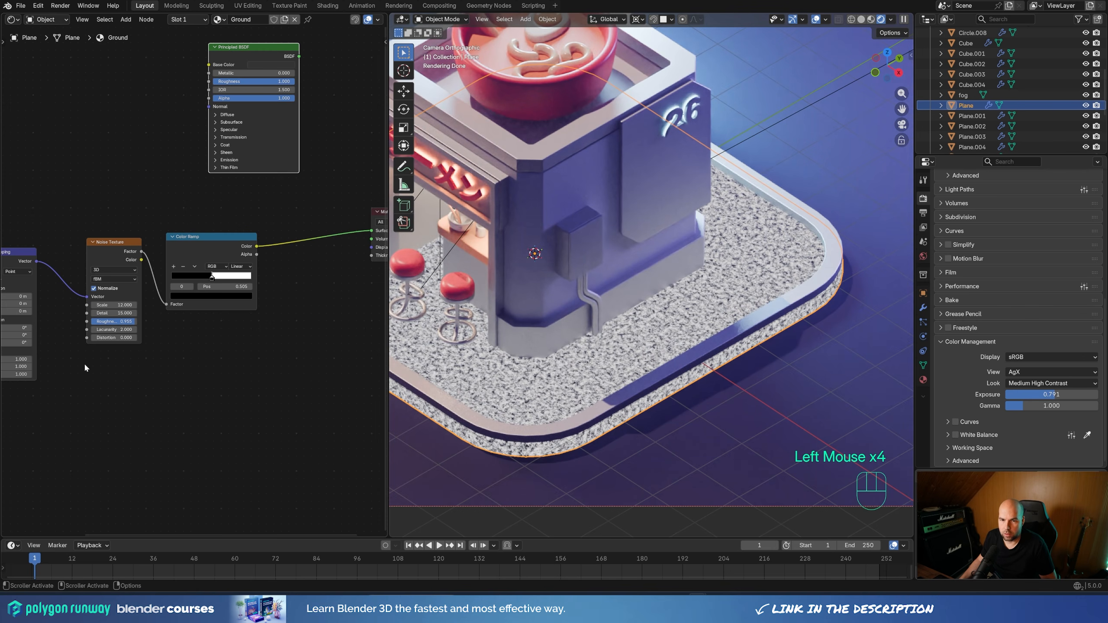
Set the Noise Texture's Scale to 0.1 to spread the ground noise into larger patches
{"action": "middle_click_drag", "start_coordinate": [84, 363], "coordinate": [196, 360]}
{"action": "left_click_drag", "start_coordinate": [227, 301], "coordinate": [178, 302]}
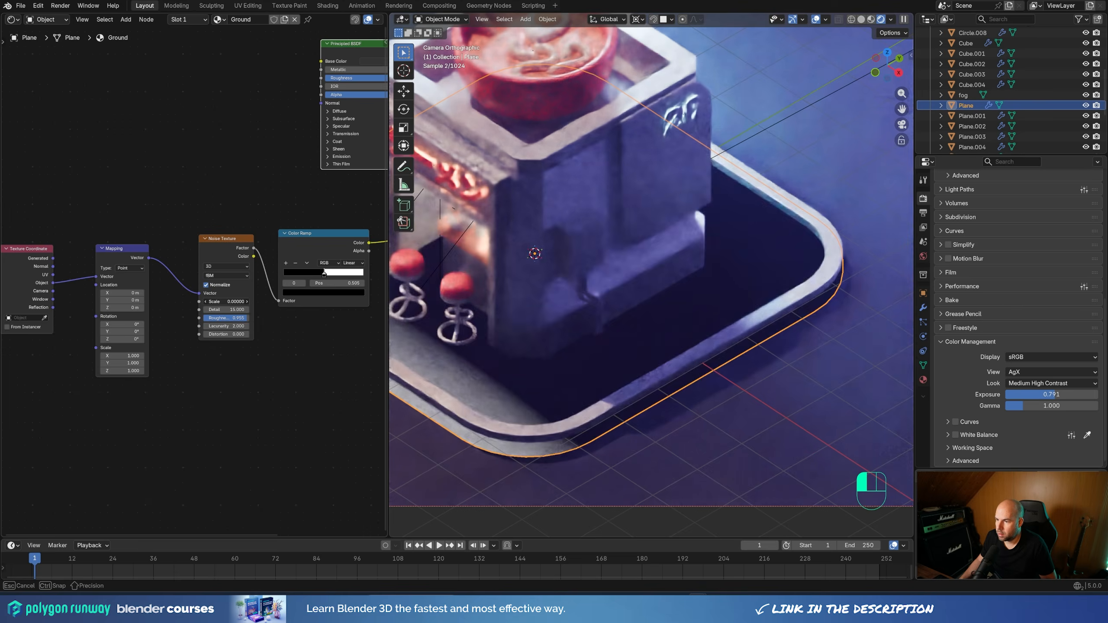
{"action": "left_click", "coordinate": [235, 301]}
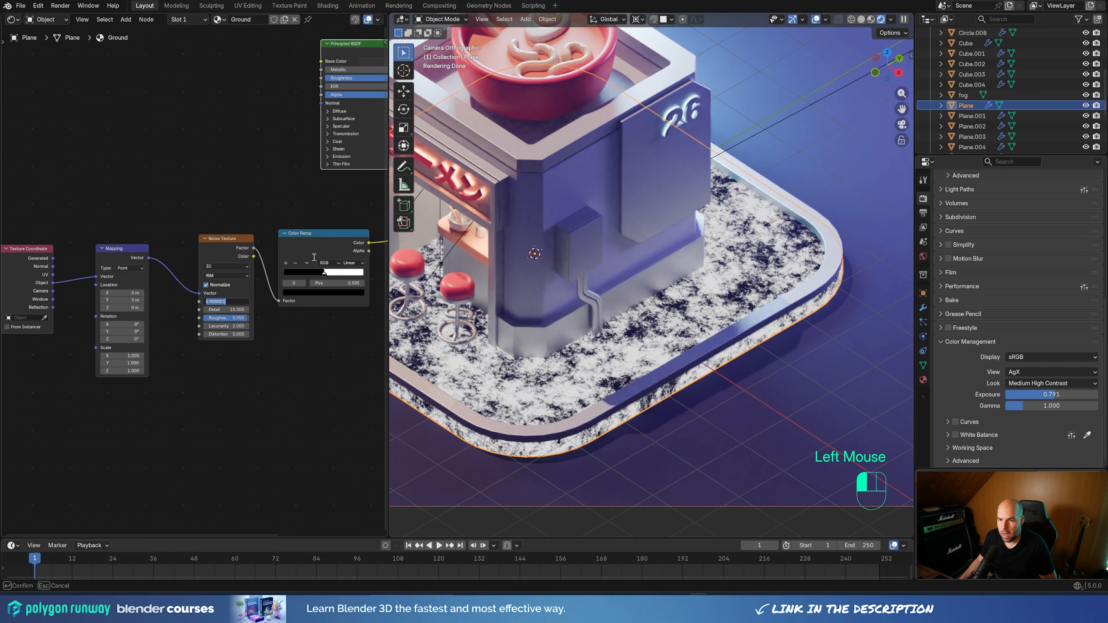
{"action": "type", "text": ".1"}
{"action": "key", "text": "Return"}
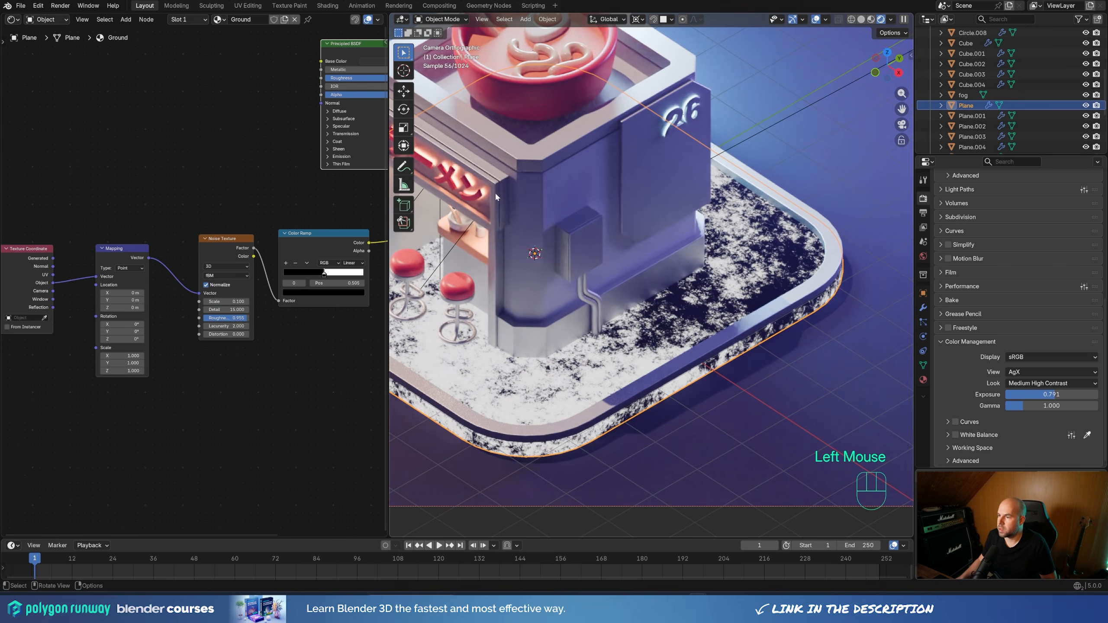
{"action": "scroll", "coordinate": [658, 241], "scroll_direction": "down", "scroll_amount": 2}
{"action": "scroll", "coordinate": [717, 276], "scroll_direction": "up", "scroll_amount": 2}
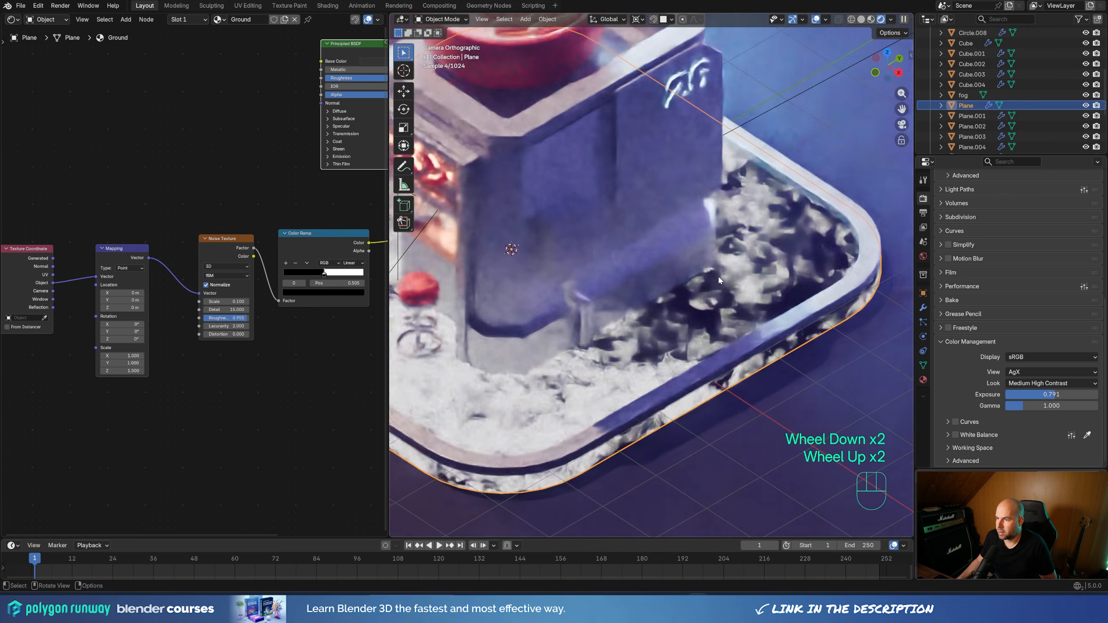
{"action": "middle_click_drag", "start_coordinate": [717, 275], "coordinate": [634, 262], "text": "shift"}
{"action": "scroll", "coordinate": [635, 262], "scroll_direction": "up", "scroll_amount": 1}
Tidy the Texture Coordinate, Noise Texture and Color Ramp nodes into a compact row and widen the Shader Editor
{"action": "middle_click_drag", "start_coordinate": [260, 157], "coordinate": [215, 199]}
{"action": "scroll", "coordinate": [214, 199], "scroll_direction": "down", "scroll_amount": 1}
{"action": "scroll", "coordinate": [195, 279], "scroll_direction": "down", "scroll_amount": 2}
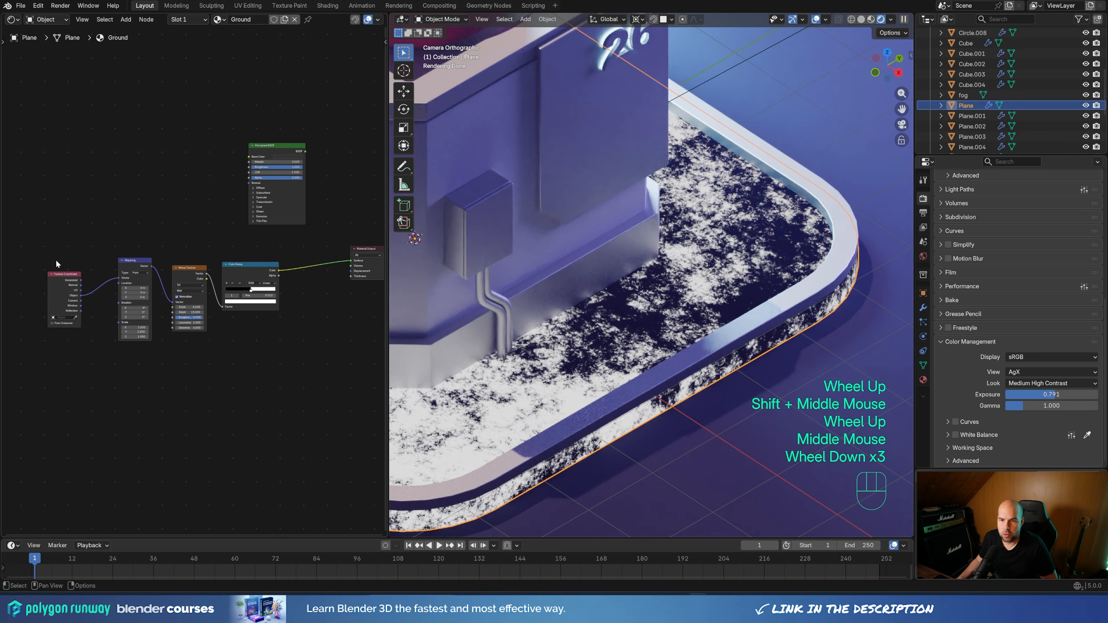
{"action": "left_click_drag", "start_coordinate": [56, 261], "coordinate": [79, 262]}
{"action": "left_click_drag", "start_coordinate": [192, 268], "coordinate": [188, 262]}
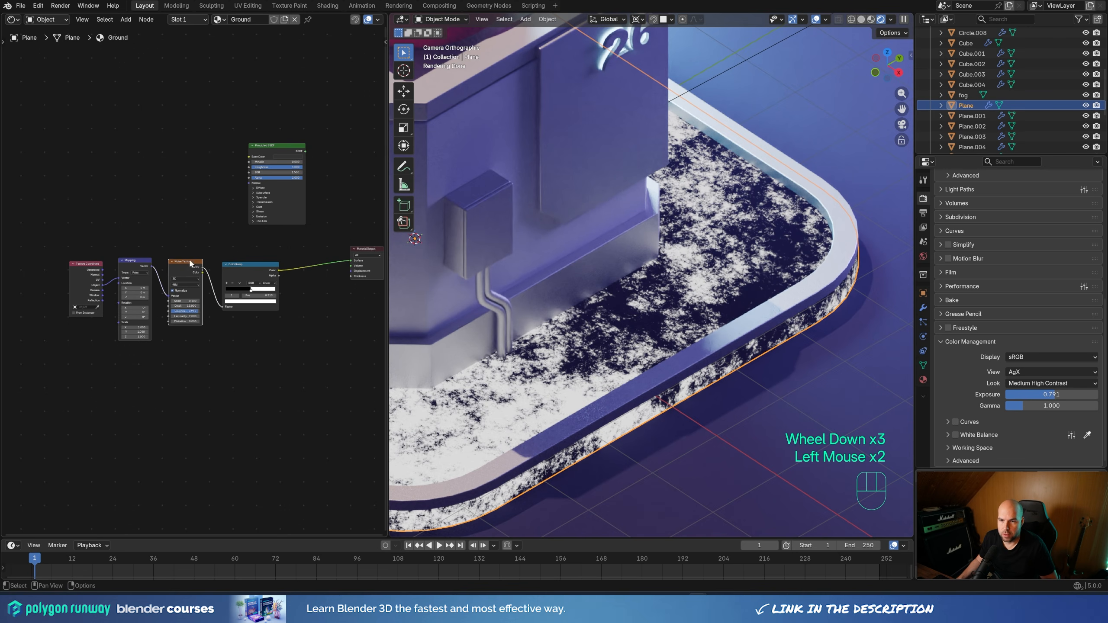
{"action": "left_click_drag", "start_coordinate": [265, 269], "coordinate": [259, 268]}
{"action": "scroll", "coordinate": [194, 279], "scroll_direction": "up", "scroll_amount": 2}
{"action": "scroll", "coordinate": [140, 260], "scroll_direction": "up", "scroll_amount": 1}
{"action": "middle_click_drag", "start_coordinate": [140, 261], "coordinate": [172, 266]}
{"action": "scroll", "coordinate": [173, 265], "scroll_direction": "up", "scroll_amount": 1}
{"action": "left_click_drag", "start_coordinate": [387, 189], "coordinate": [479, 188]}
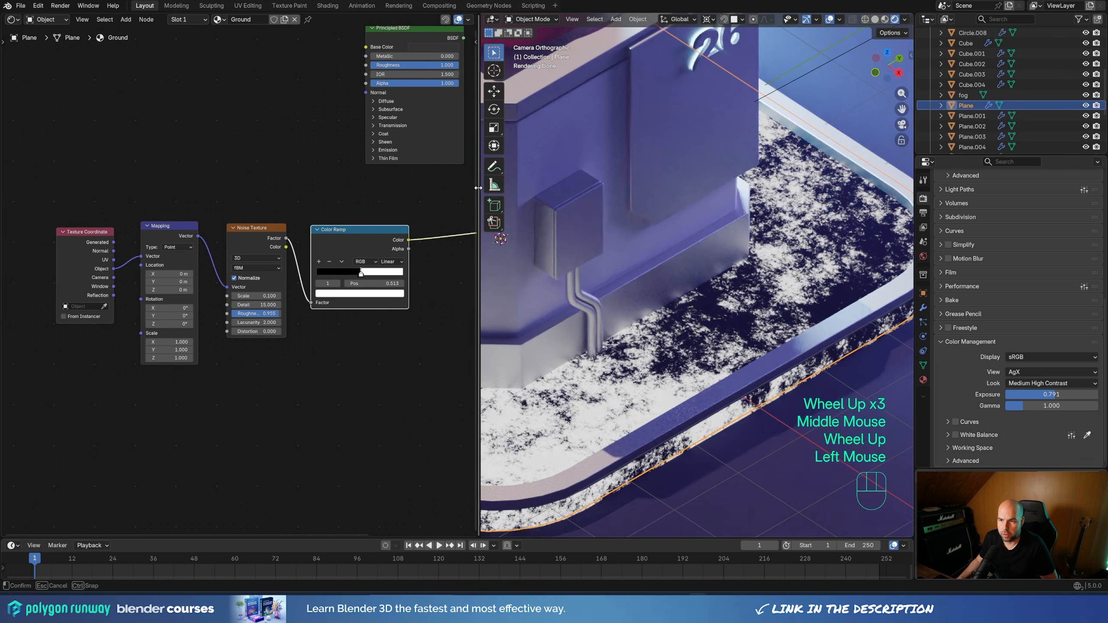
{"action": "scroll", "coordinate": [255, 196], "scroll_direction": "up", "scroll_amount": 1}
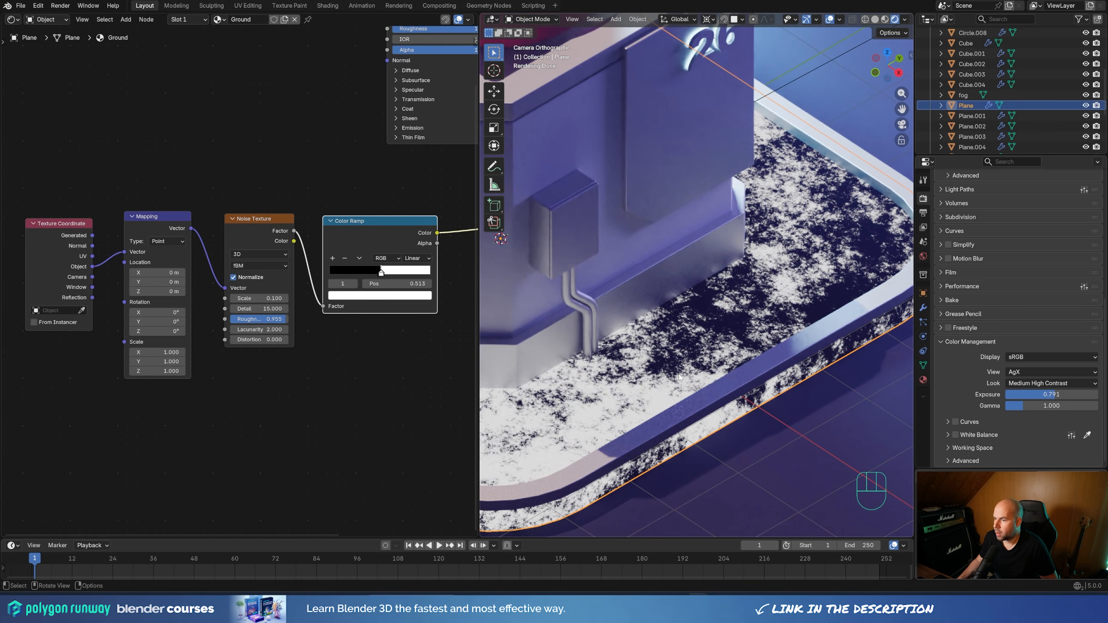
{"action": "scroll", "coordinate": [793, 241], "scroll_direction": "down", "scroll_amount": 2}
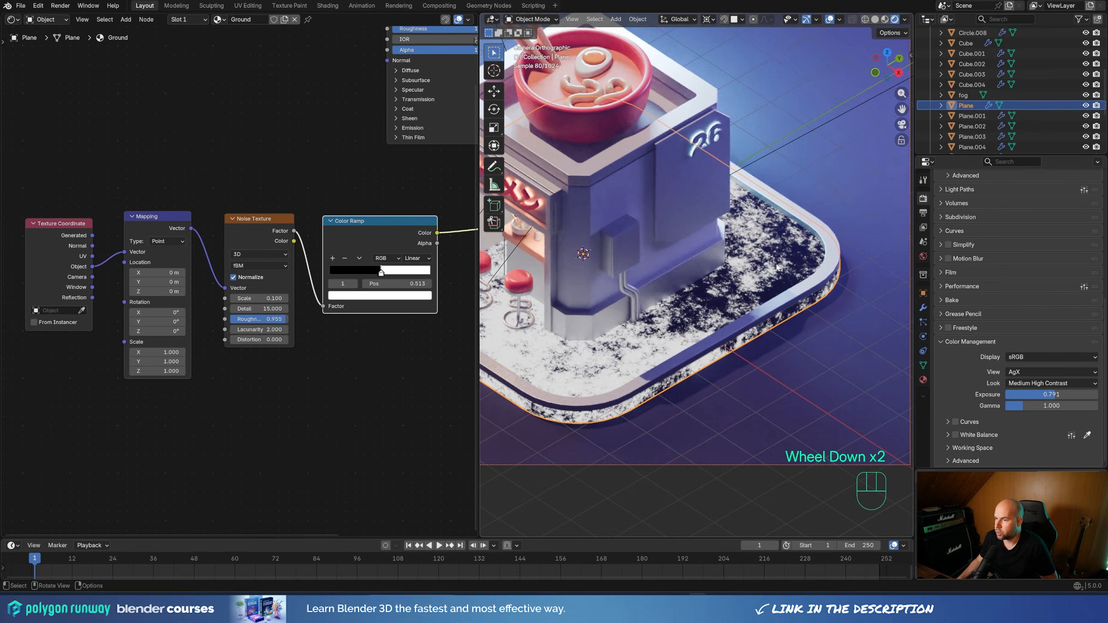
Insert a color Mix node between the Color Ramp and Material Output, with the ramp's Color driving its Factor
{"action": "middle_click_drag", "start_coordinate": [473, 192], "coordinate": [313, 278]}
{"action": "left_click_drag", "start_coordinate": [400, 288], "coordinate": [445, 286]}
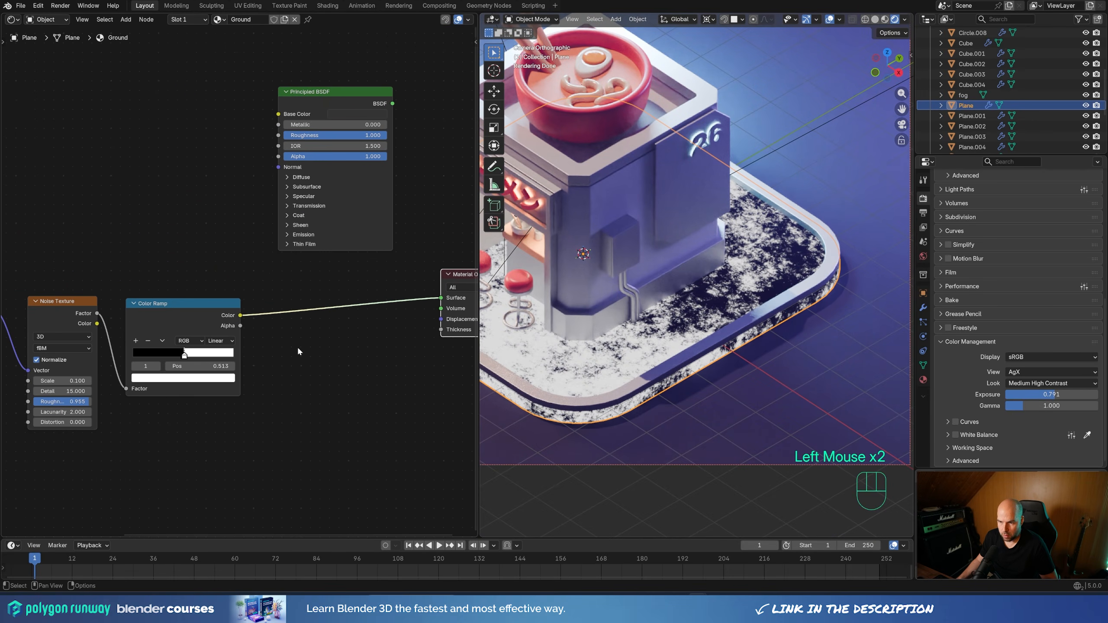
{"action": "key", "text": "shift+a"}
{"action": "type", "text": "mix"}
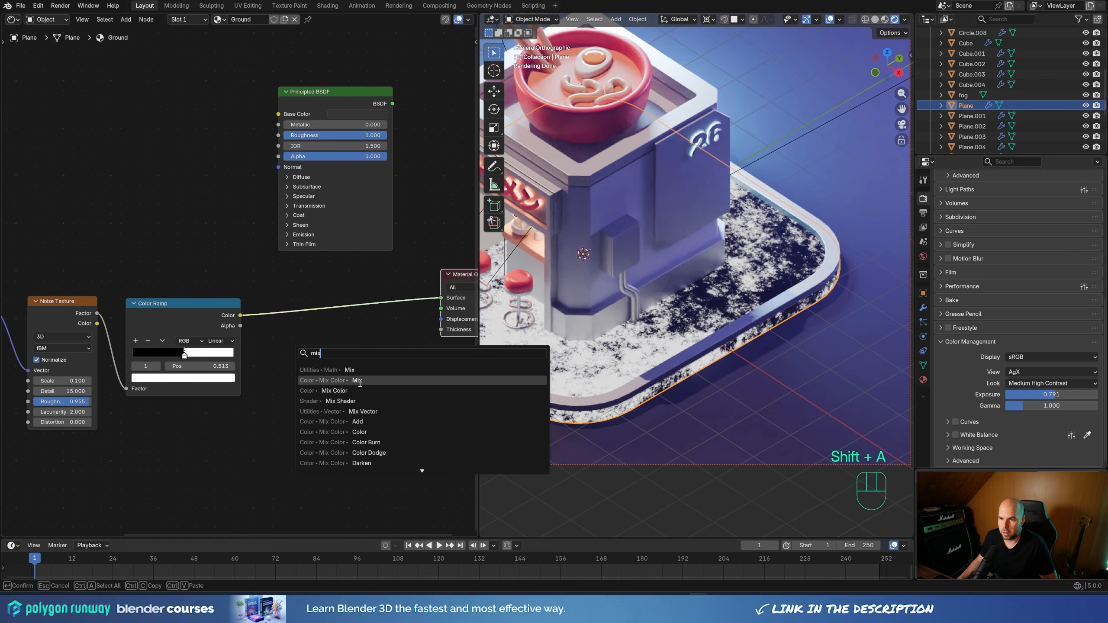
{"action": "left_click", "coordinate": [357, 379]}
{"action": "left_click", "coordinate": [392, 360]}
{"action": "mouse_move", "coordinate": [314, 379]}
{"action": "left_mouse_down"}
{"action": "mouse_move", "coordinate": [304, 383]}
{"action": "mouse_move", "coordinate": [312, 370]}
{"action": "left_mouse_up"}
{"action": "left_click_drag", "start_coordinate": [320, 291], "coordinate": [337, 290]}
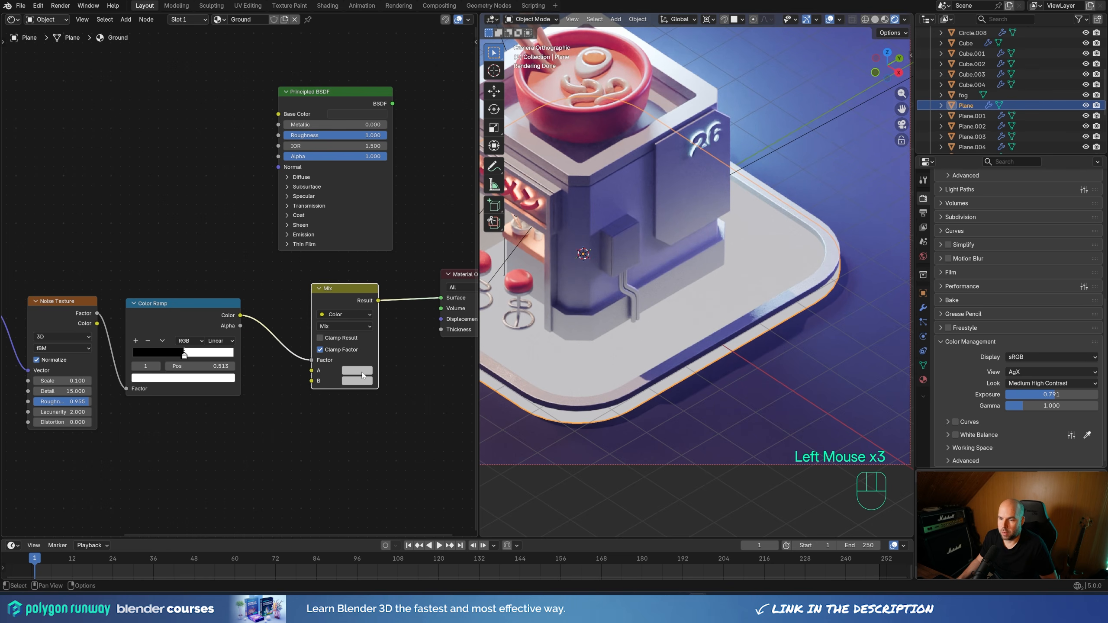
Set the Mix node's A color to a dark grey and its B color to a slightly darker grey
{"action": "left_click", "coordinate": [364, 372]}
{"action": "left_click_drag", "start_coordinate": [427, 248], "coordinate": [428, 274]}
{"action": "left_click", "coordinate": [363, 382]}
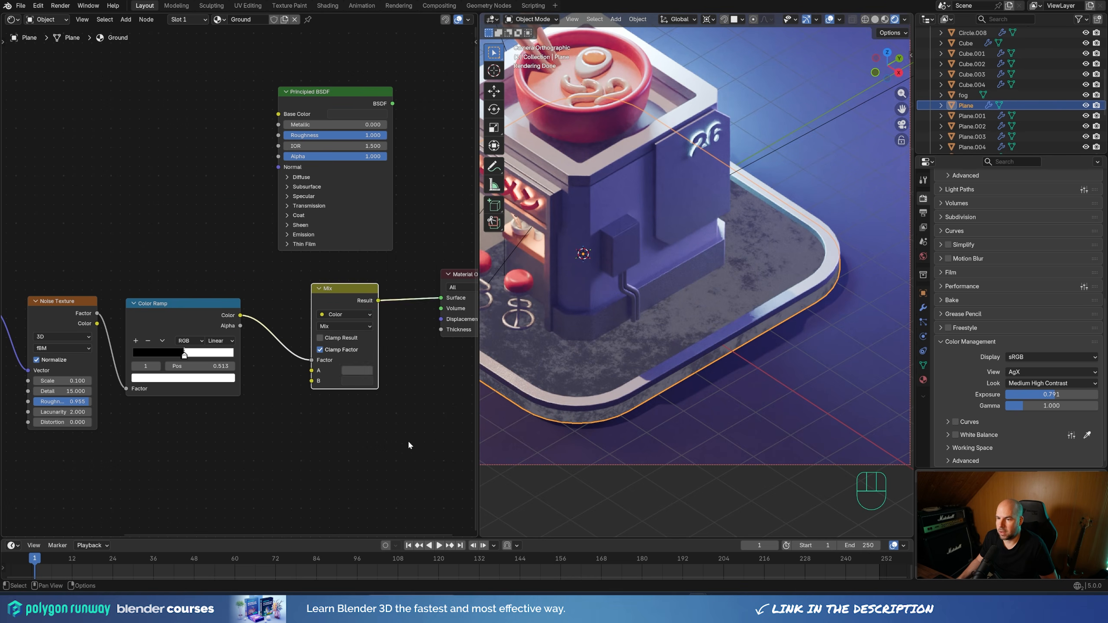
Move the Material Output away and insert the Principled BSDF before it, with the Mix Result feeding Base Color
{"action": "middle_click_drag", "start_coordinate": [387, 445], "coordinate": [218, 451]}
{"action": "left_click_drag", "start_coordinate": [312, 284], "coordinate": [474, 271]}
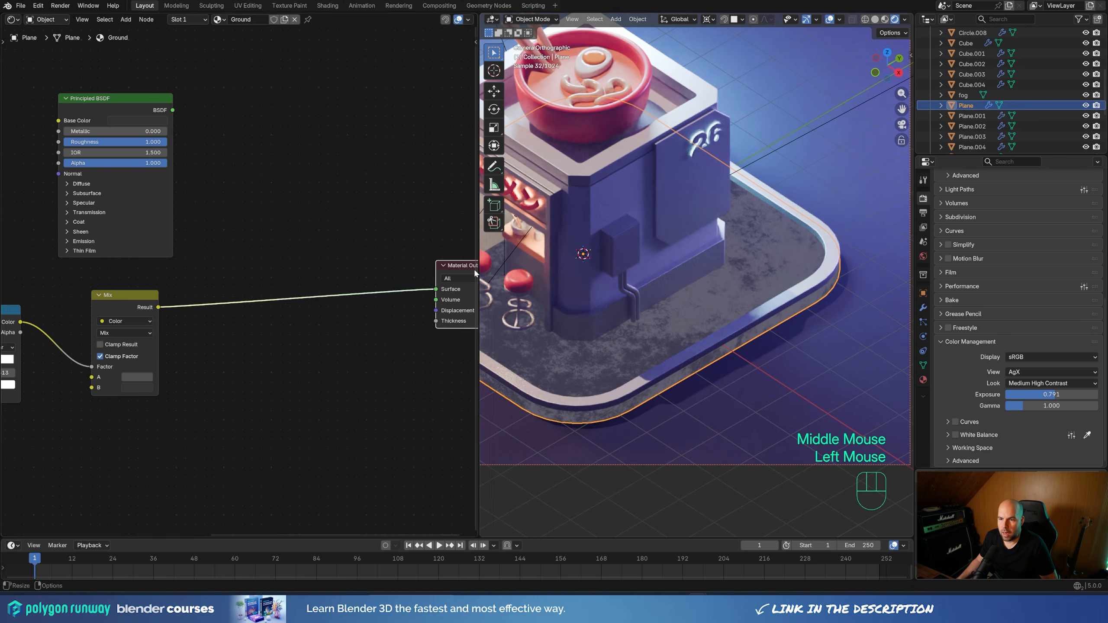
{"action": "left_click_drag", "start_coordinate": [115, 110], "coordinate": [301, 266]}
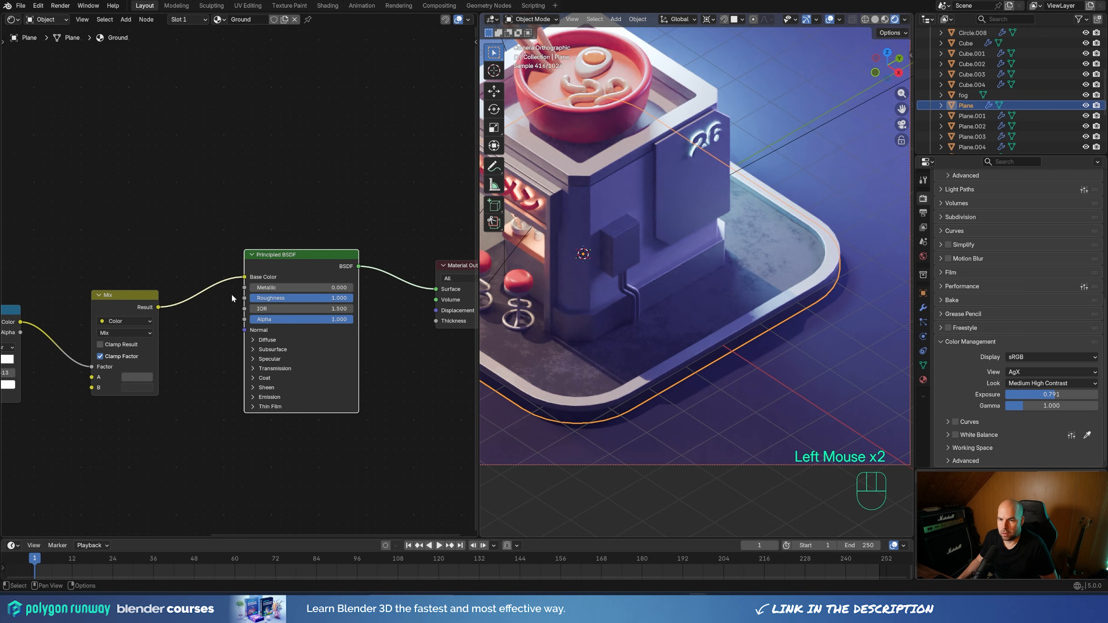
{"action": "left_click", "coordinate": [245, 274]}
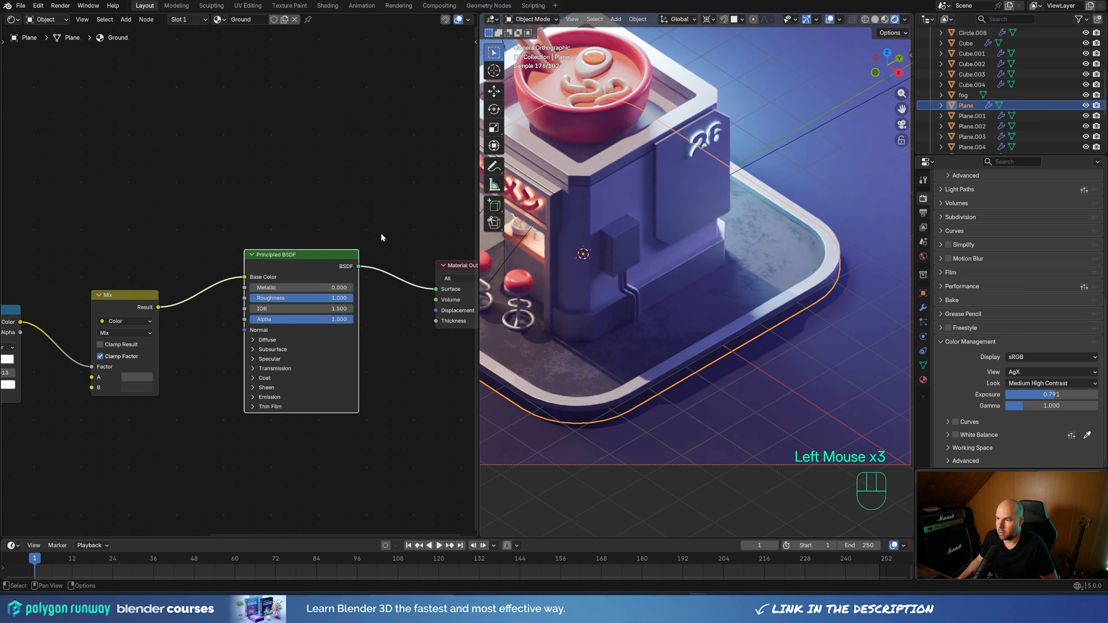
{"action": "scroll", "coordinate": [683, 280], "scroll_direction": "down", "scroll_amount": 3}
{"action": "middle_click_drag", "start_coordinate": [683, 280], "coordinate": [584, 282], "text": "shift"}
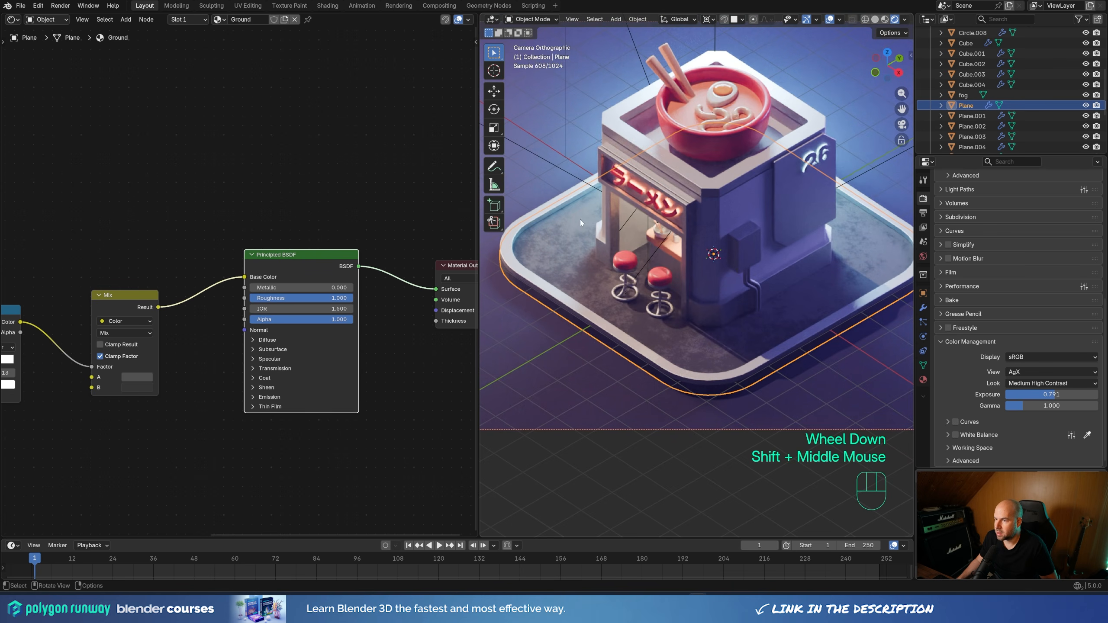
{"action": "middle_click_drag", "start_coordinate": [781, 323], "coordinate": [731, 314], "text": "shift"}
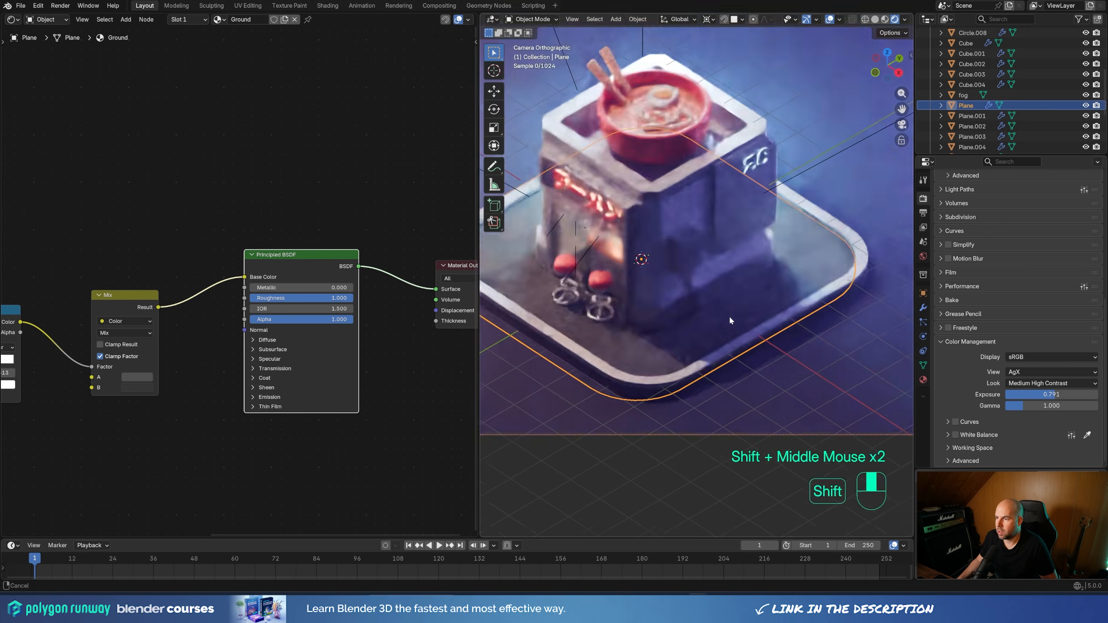
Move the node chain from Texture Coordinate through Mix up close beside the Principled BSDF
{"action": "scroll", "coordinate": [170, 285], "scroll_direction": "down", "scroll_amount": 2}
{"action": "middle_click_drag", "start_coordinate": [76, 220], "coordinate": [339, 189]}
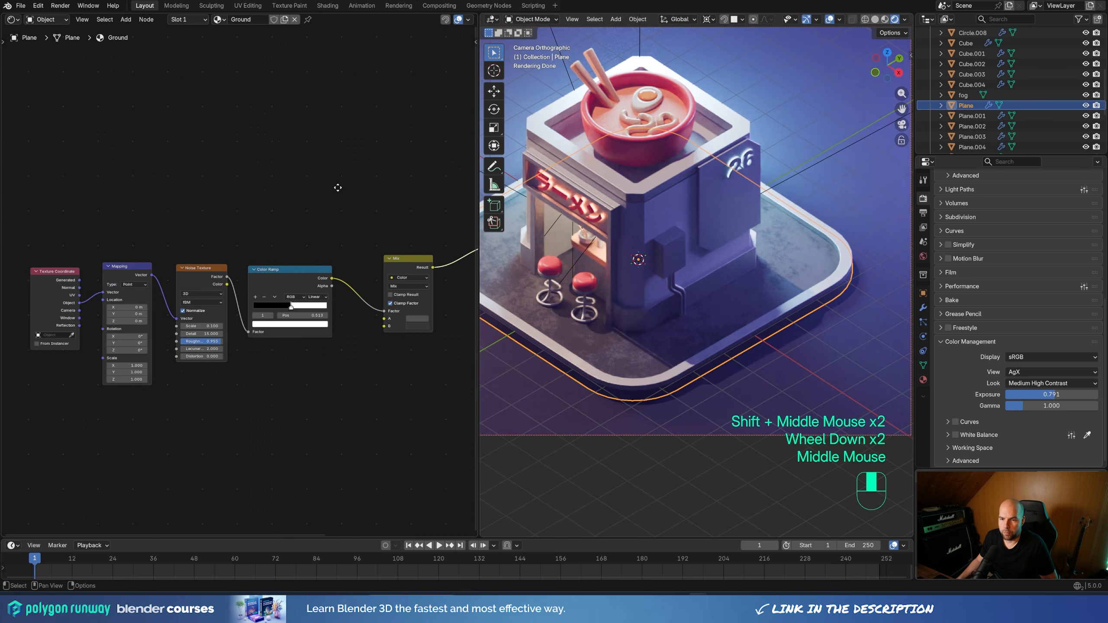
{"action": "scroll", "coordinate": [334, 190], "scroll_direction": "down", "scroll_amount": 1}
{"action": "left_click_drag", "start_coordinate": [51, 243], "coordinate": [349, 423]}
{"action": "key", "text": "g"}
{"action": "left_click", "coordinate": [373, 375]}
{"action": "middle_click_drag", "start_coordinate": [373, 375], "coordinate": [255, 388]}
{"action": "middle_click_drag", "start_coordinate": [9, 210], "coordinate": [72, 208]}
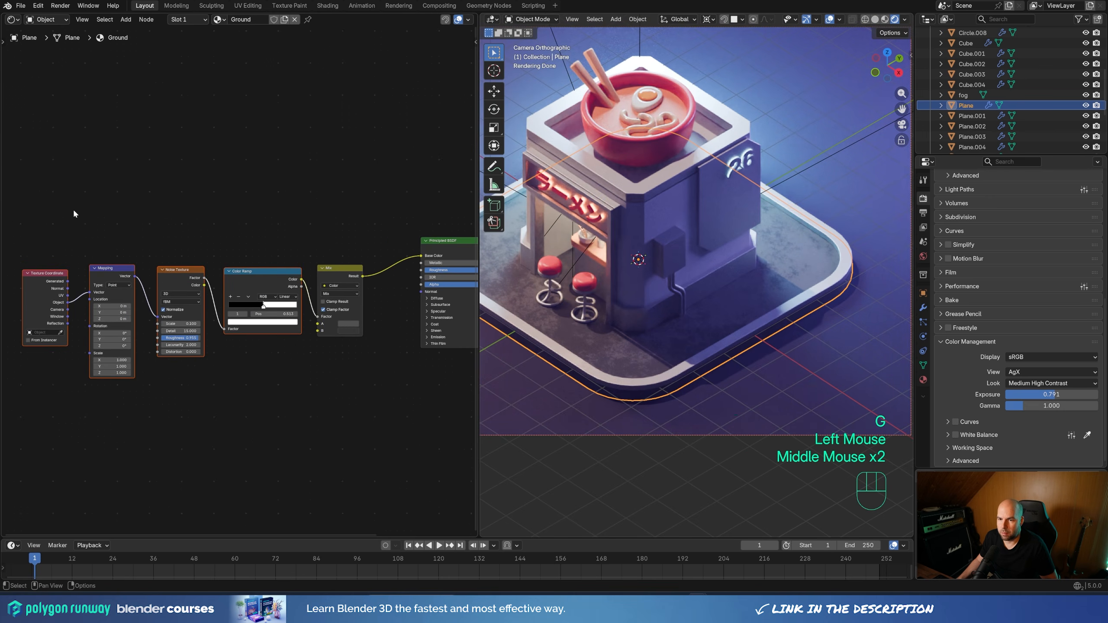
{"action": "left_click_drag", "start_coordinate": [29, 210], "coordinate": [383, 382]}
{"action": "key", "text": "g"}
{"action": "left_click", "coordinate": [417, 355]}
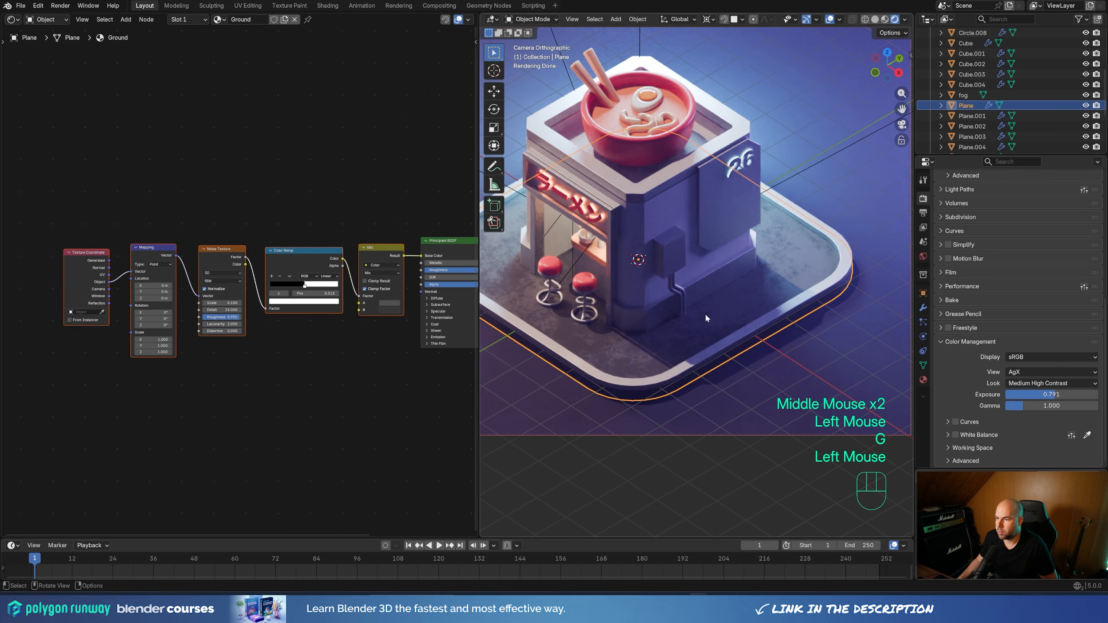
{"action": "middle_click_drag", "start_coordinate": [704, 313], "coordinate": [731, 274], "text": "shift"}
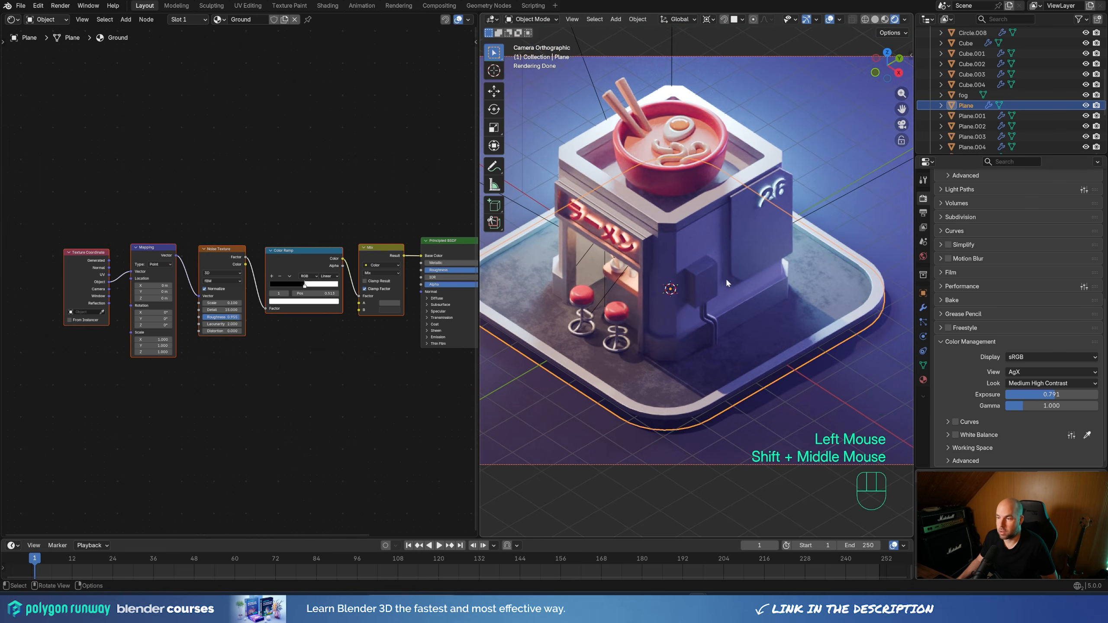
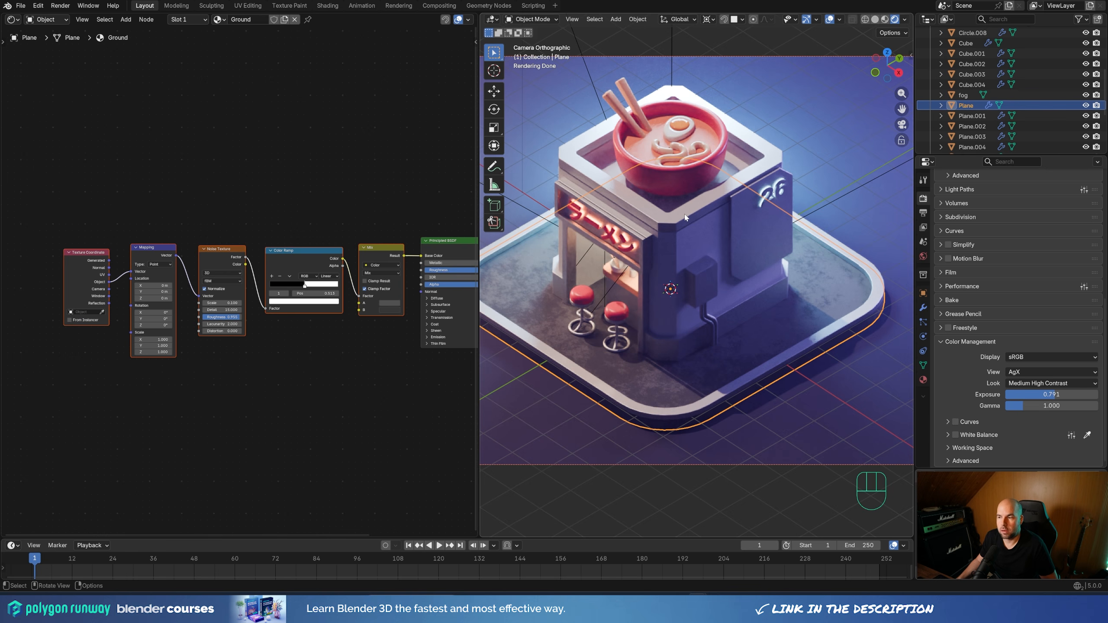
Copy the Texture Coordinate, Mapping, Noise Texture and Color Ramp nodes from the Ground material
{"action": "left_click", "coordinate": [89, 224]}
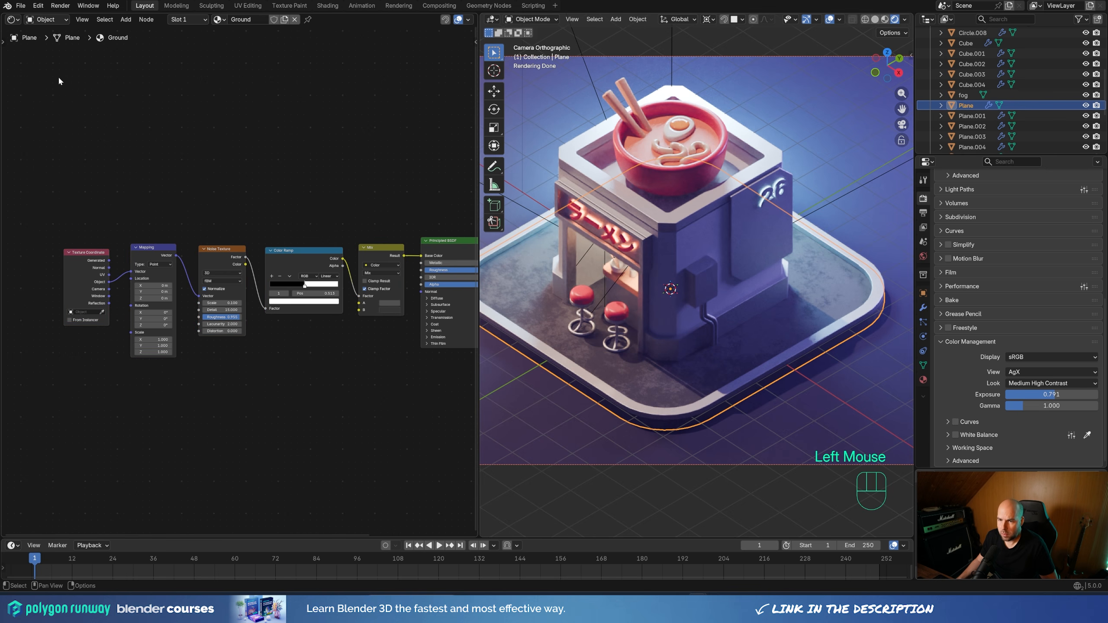
{"action": "left_click_drag", "start_coordinate": [43, 138], "coordinate": [341, 412]}
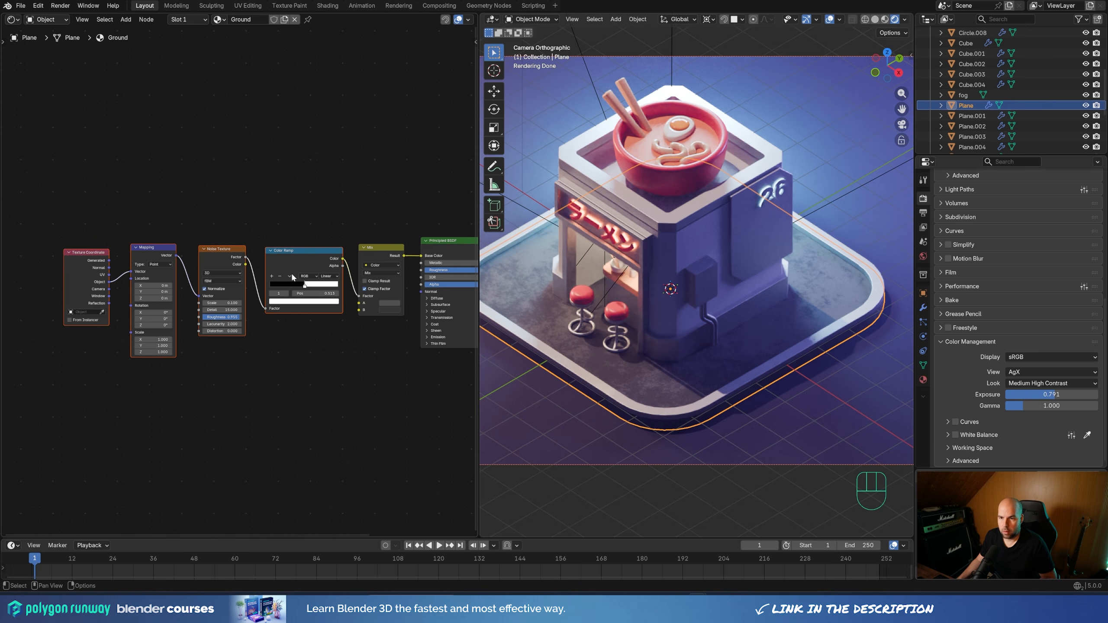
{"action": "key", "text": "ctrl+c"}
Paste the copied noise node chain into the side sign panel's Metal material and place it before the Principled BSDF
{"action": "double_click", "coordinate": [744, 213]}
{"action": "left_click", "coordinate": [745, 215]}
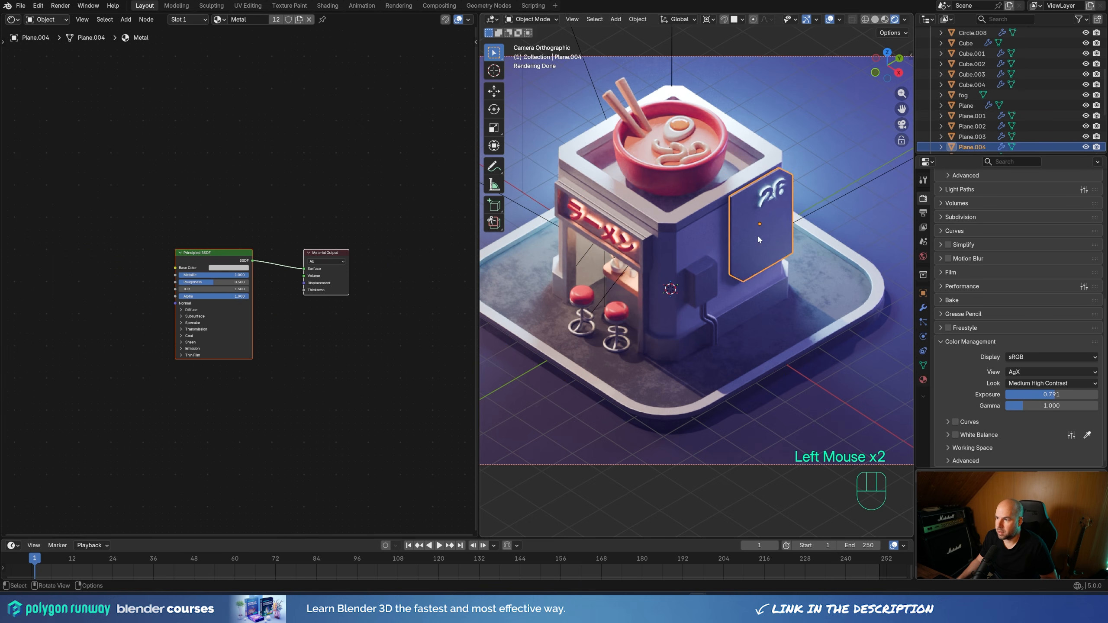
{"action": "middle_click_drag", "start_coordinate": [121, 242], "coordinate": [202, 228]}
{"action": "scroll", "coordinate": [181, 233], "scroll_direction": "up", "scroll_amount": 2}
{"action": "key", "text": "ctrl+v"}
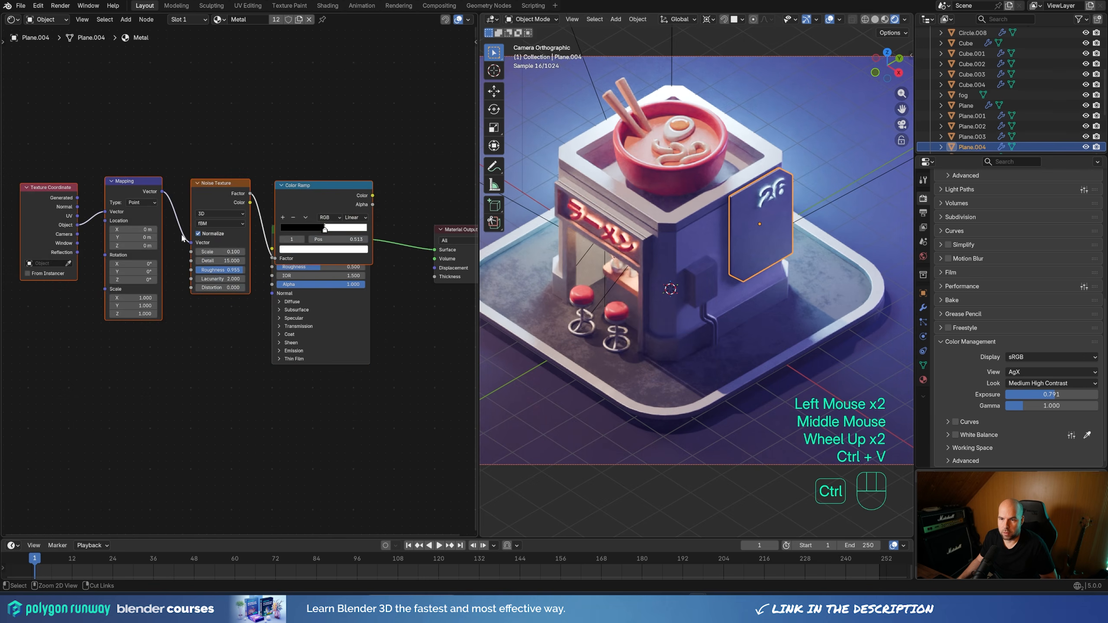
{"action": "left_click_drag", "start_coordinate": [315, 193], "coordinate": [164, 248]}
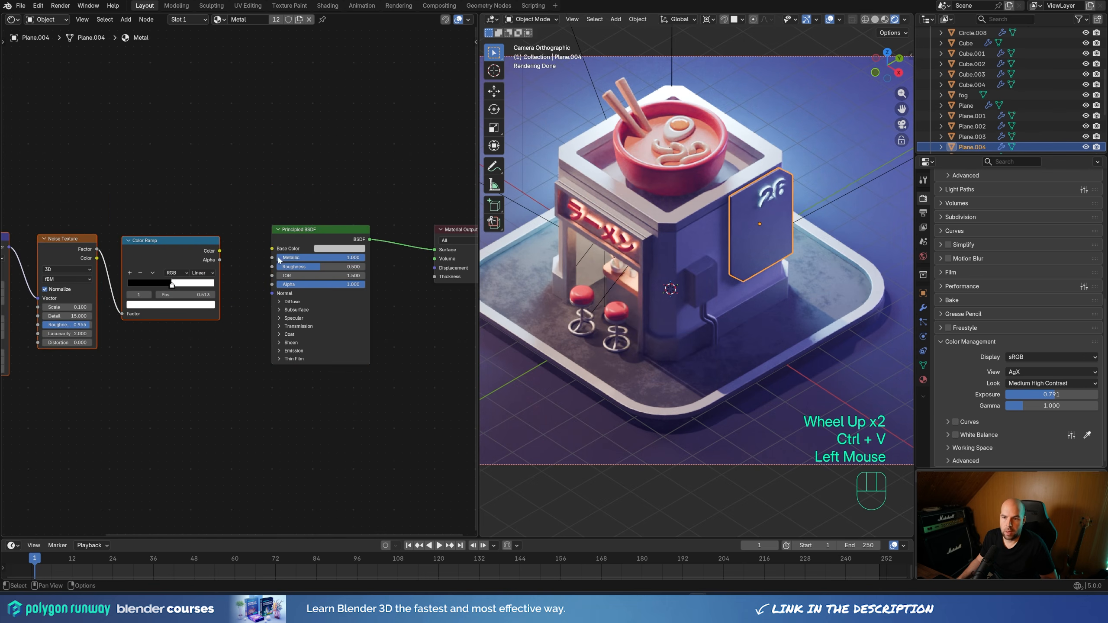
Connect the Color Ramp's Color output to the Principled BSDF's Roughness in the Metal material
{"action": "scroll", "coordinate": [815, 192], "scroll_direction": "up", "scroll_amount": 2}
{"action": "middle_click_drag", "start_coordinate": [815, 193], "coordinate": [725, 267], "text": "shift"}
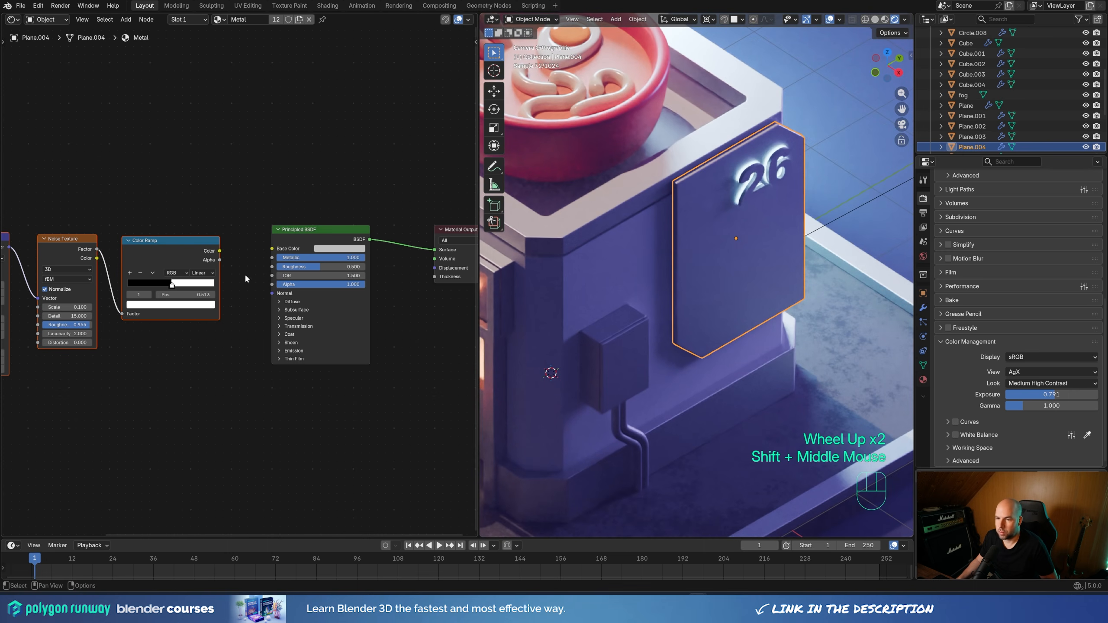
{"action": "left_click_drag", "start_coordinate": [220, 251], "coordinate": [272, 266]}
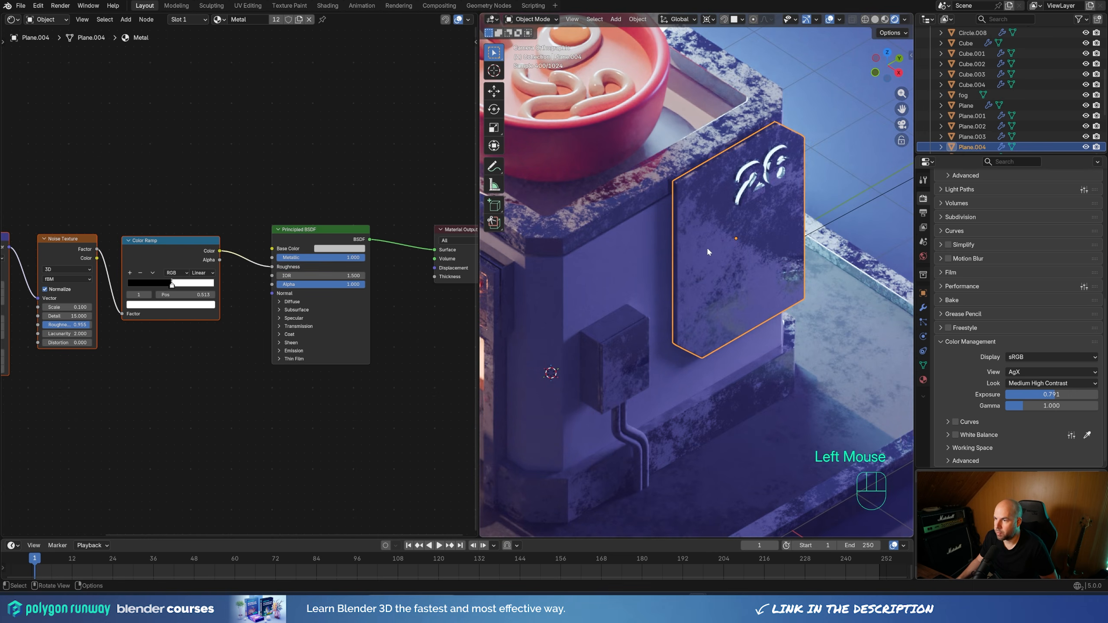
{"action": "middle_click_drag", "start_coordinate": [658, 281], "coordinate": [704, 288], "text": "shift"}
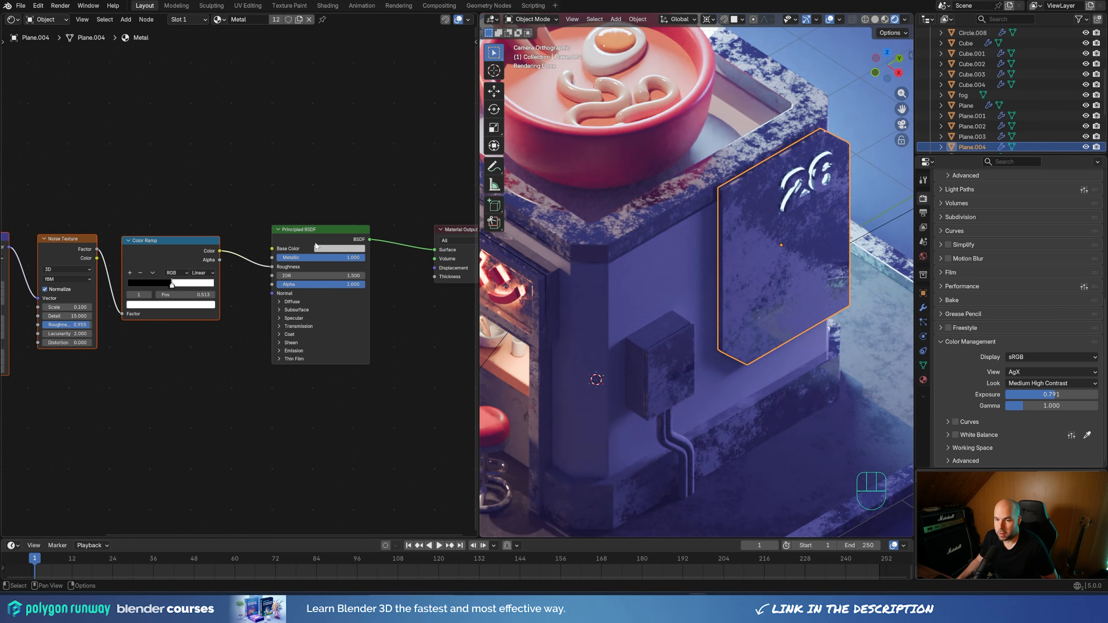
Set the Color Ramp's black stop to dark grey #5B5B5B and its white stop to a mid grey
{"action": "left_click", "coordinate": [171, 287]}
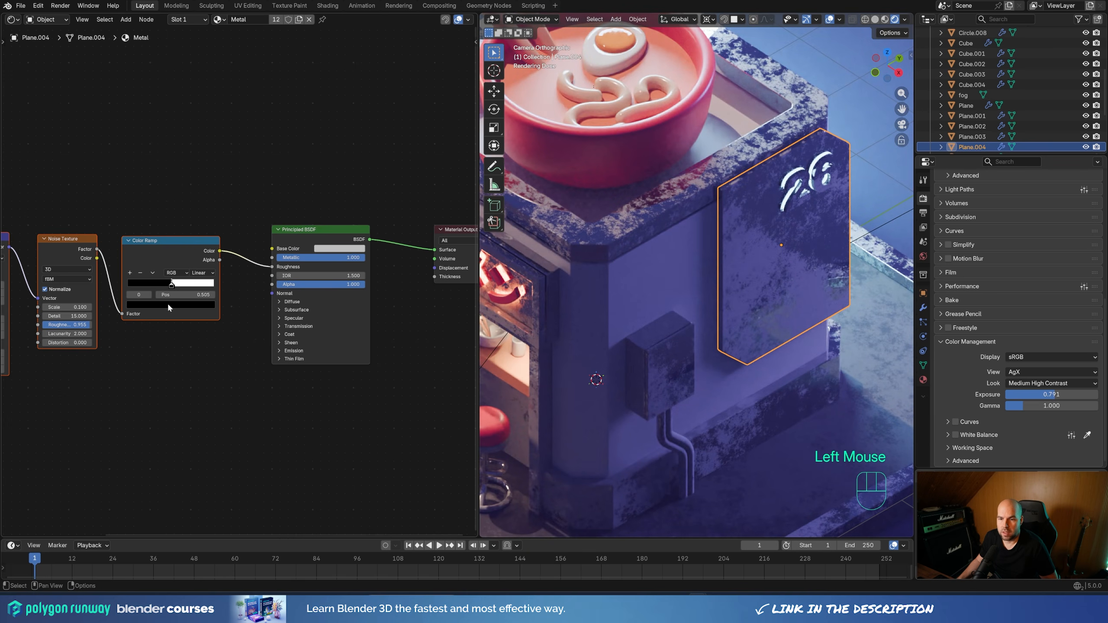
{"action": "left_click", "coordinate": [168, 304]}
{"action": "mouse_move", "coordinate": [199, 209]}
{"action": "left_mouse_down"}
{"action": "mouse_move", "coordinate": [199, 223]}
{"action": "mouse_move", "coordinate": [200, 207]}
{"action": "left_mouse_up"}
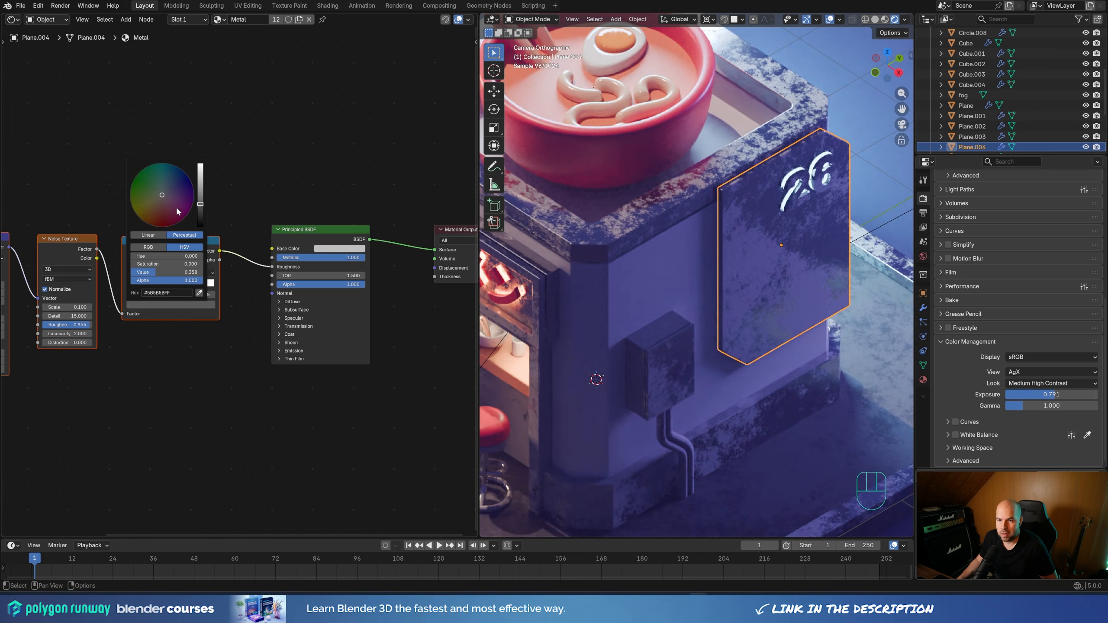
{"action": "left_click", "coordinate": [172, 286]}
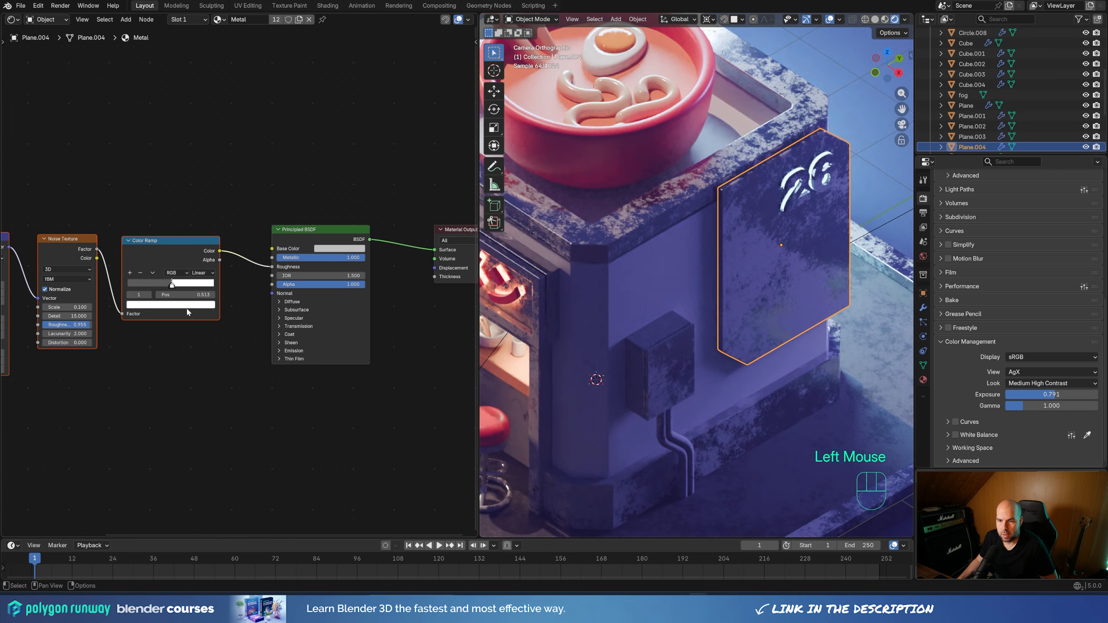
{"action": "left_click", "coordinate": [171, 305]}
{"action": "left_click_drag", "start_coordinate": [201, 175], "coordinate": [200, 198]}
Move the Color Ramp's lighter stop to position 0.551 and brighten its grey slightly
{"action": "middle_click_drag", "start_coordinate": [585, 201], "coordinate": [714, 310], "text": "shift"}
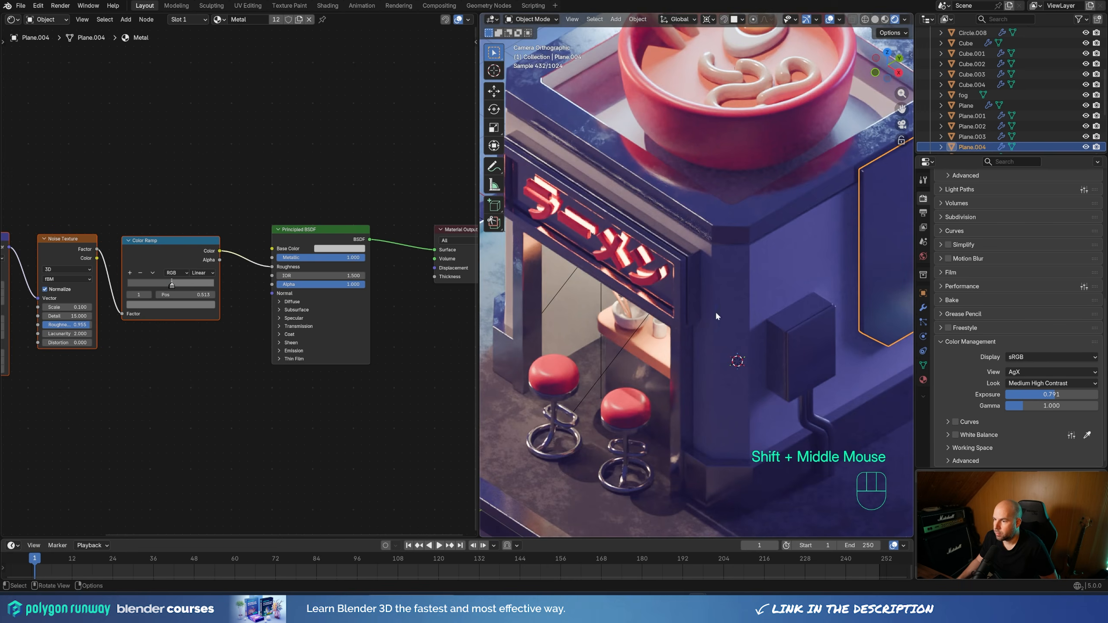
{"action": "middle_click_drag", "start_coordinate": [772, 274], "coordinate": [699, 291], "text": "shift"}
{"action": "middle_click_drag", "start_coordinate": [818, 276], "coordinate": [750, 164], "text": "shift"}
{"action": "scroll", "coordinate": [749, 165], "scroll_direction": "up", "scroll_amount": 2}
{"action": "middle_click_drag", "start_coordinate": [785, 131], "coordinate": [686, 239], "text": "shift"}
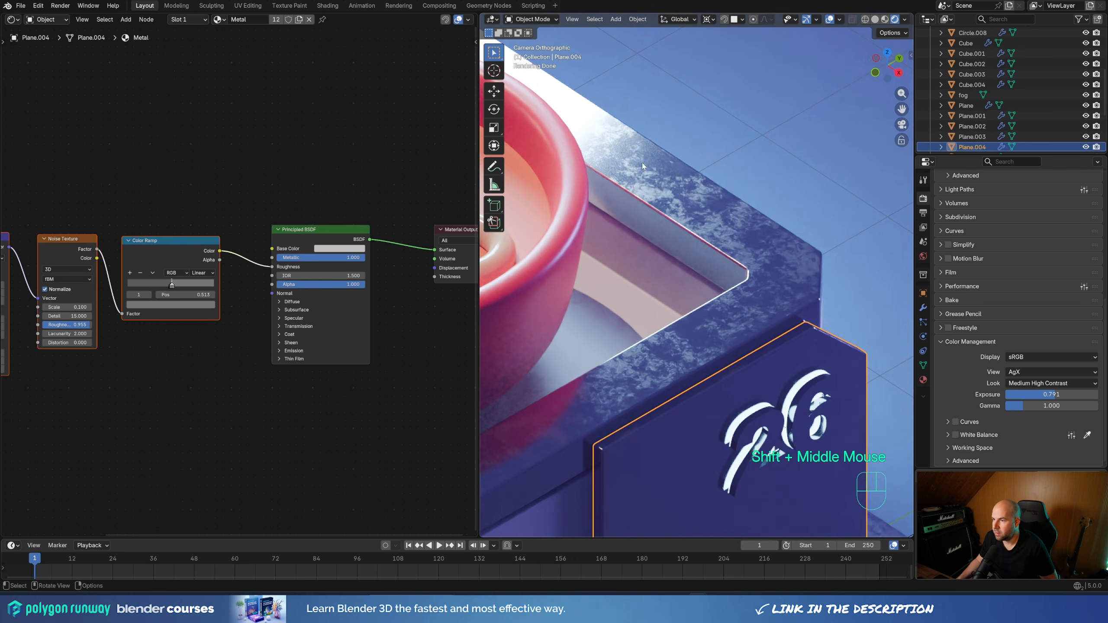
{"action": "triple_click", "coordinate": [169, 286]}
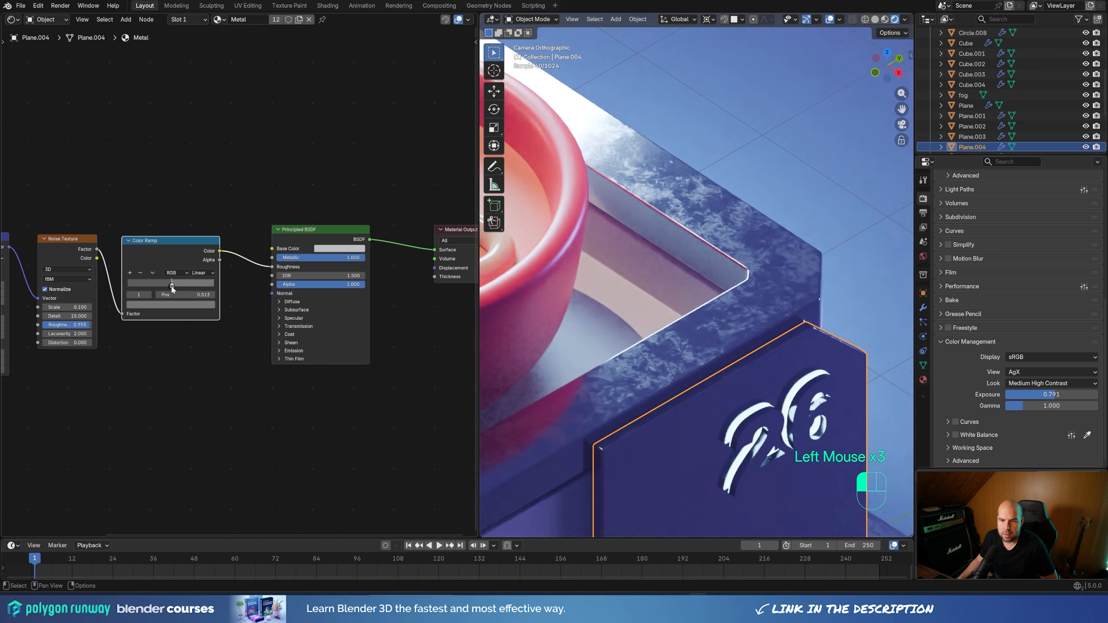
{"action": "left_click_drag", "start_coordinate": [172, 287], "coordinate": [175, 288]}
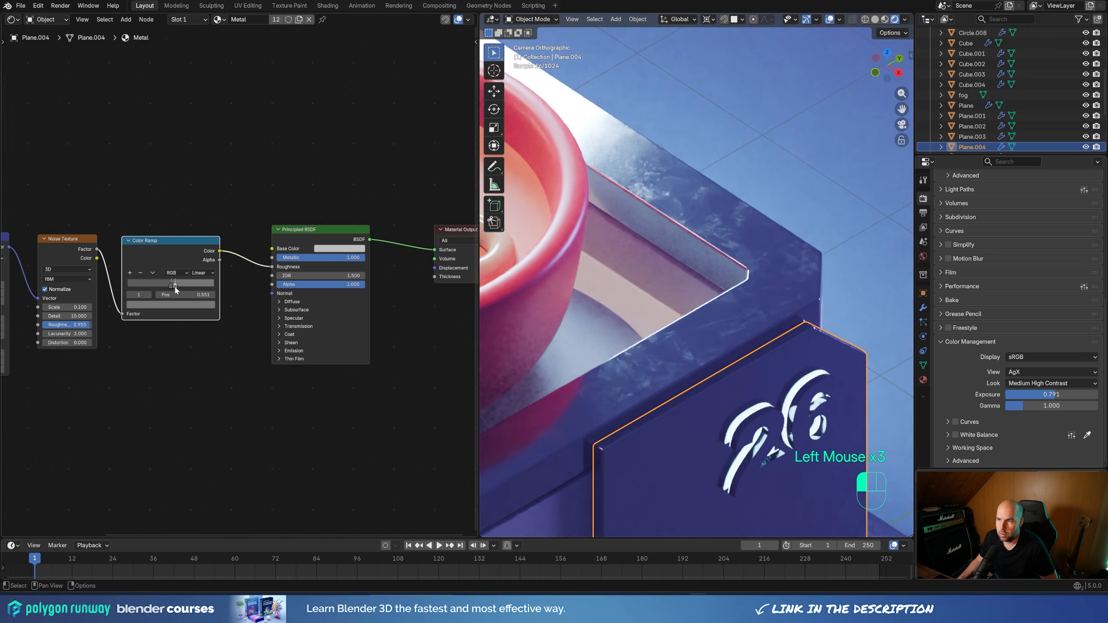
{"action": "left_click", "coordinate": [170, 304]}
{"action": "left_click_drag", "start_coordinate": [201, 198], "coordinate": [201, 191]}
{"action": "left_click", "coordinate": [176, 285]}
{"action": "left_click", "coordinate": [185, 304]}
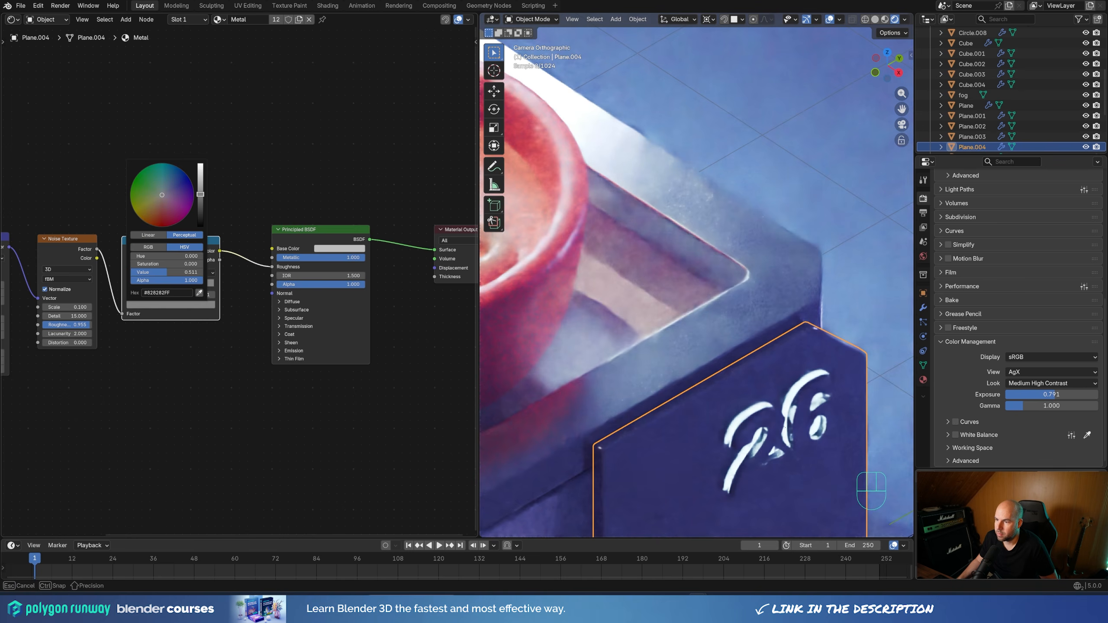
Set the Metal material's Noise Texture scale to 0.05
{"action": "middle_click_drag", "start_coordinate": [115, 359], "coordinate": [258, 370]}
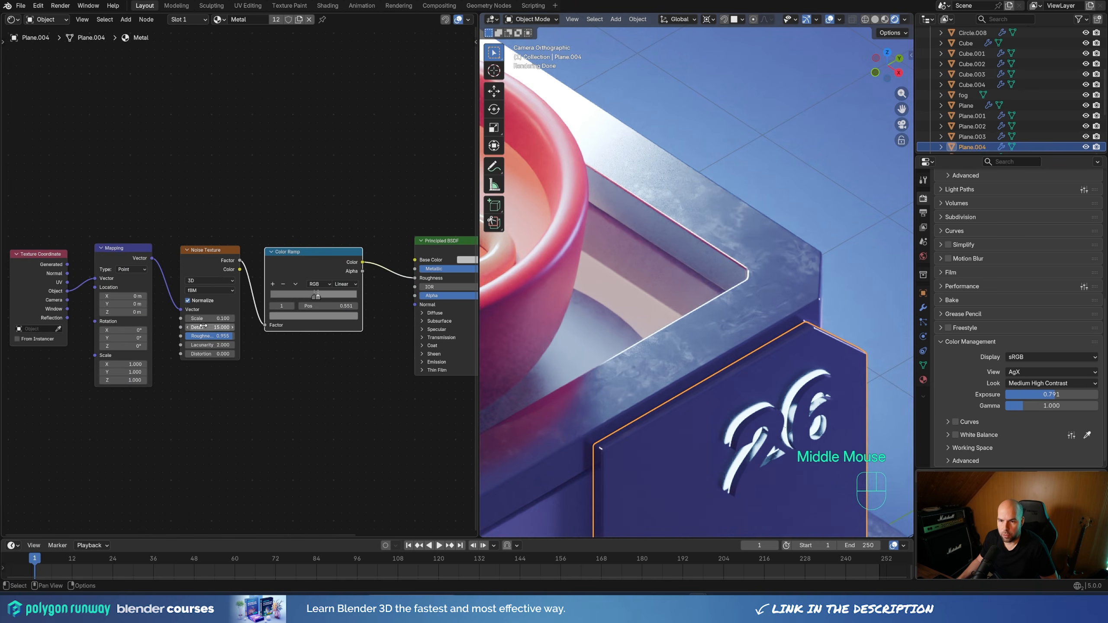
{"action": "left_click_drag", "start_coordinate": [205, 318], "coordinate": [206, 318]}
{"action": "type", "text": "0.05"}
{"action": "key", "text": "Return"}
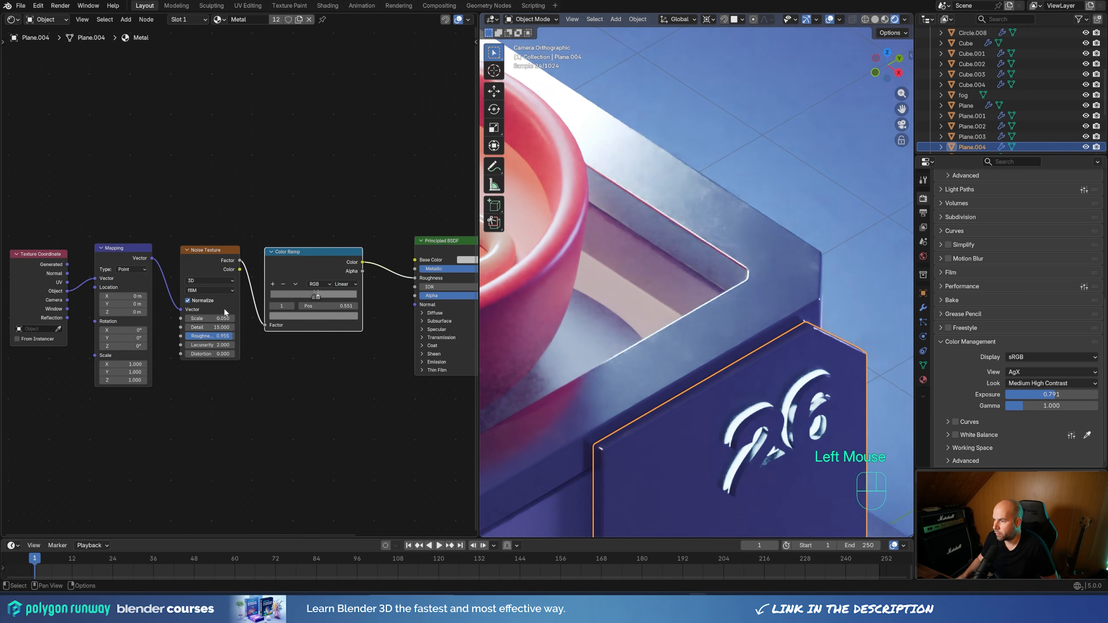
Check the metal surfaces around the shop and expand the 3D viewport over the Shader Editor area
{"action": "scroll", "coordinate": [681, 204], "scroll_direction": "down", "scroll_amount": 3}
{"action": "middle_click_drag", "start_coordinate": [681, 204], "coordinate": [818, 278], "text": "shift"}
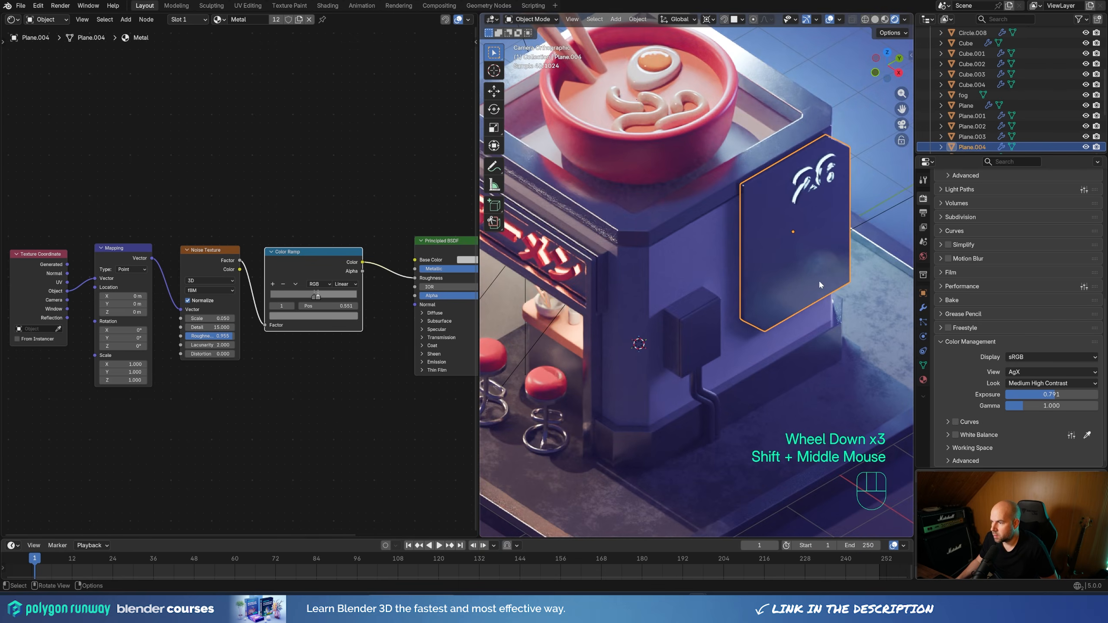
{"action": "middle_click_drag", "start_coordinate": [681, 348], "coordinate": [769, 166], "text": "shift"}
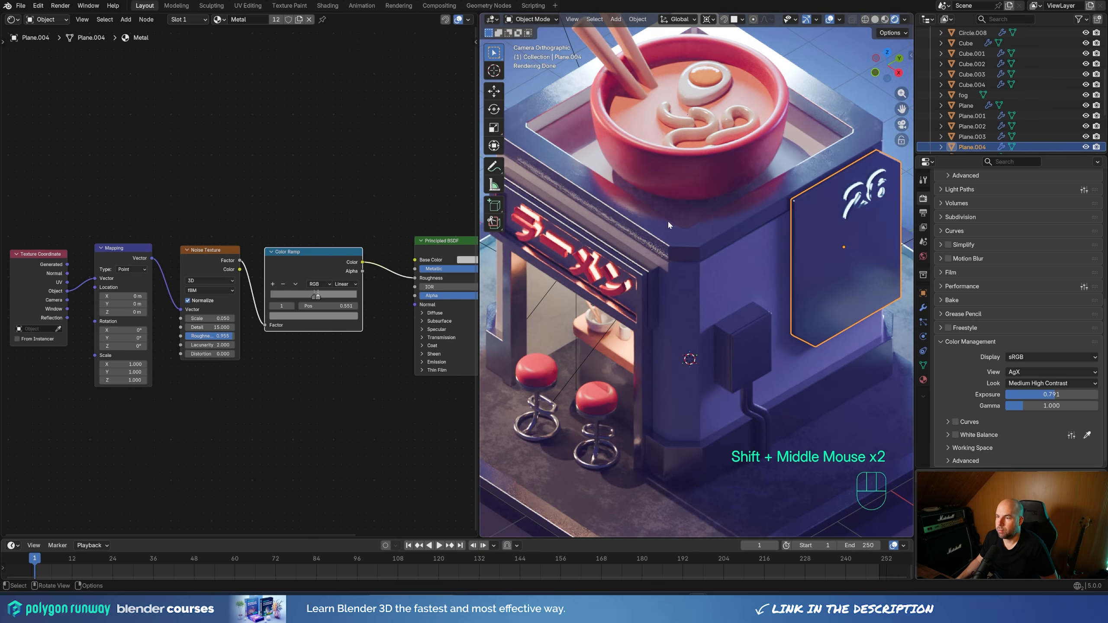
{"action": "scroll", "coordinate": [668, 224], "scroll_direction": "down", "scroll_amount": 2}
{"action": "left_click", "coordinate": [843, 93]}
{"action": "scroll", "coordinate": [828, 187], "scroll_direction": "down", "scroll_amount": 2}
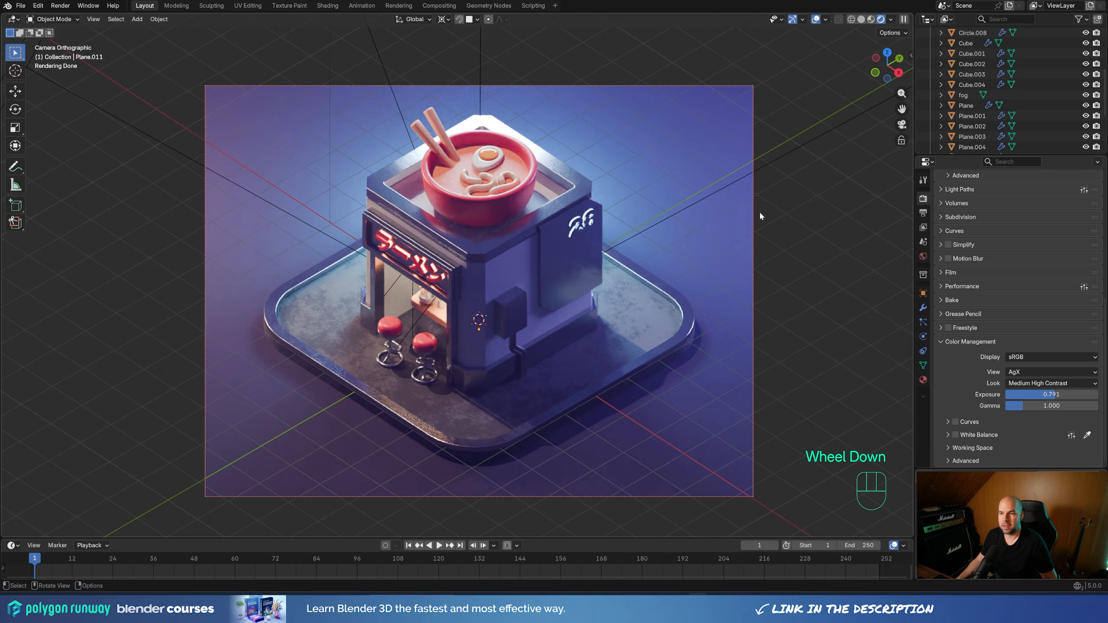
{"action": "scroll", "coordinate": [643, 227], "scroll_direction": "down", "scroll_amount": 1}
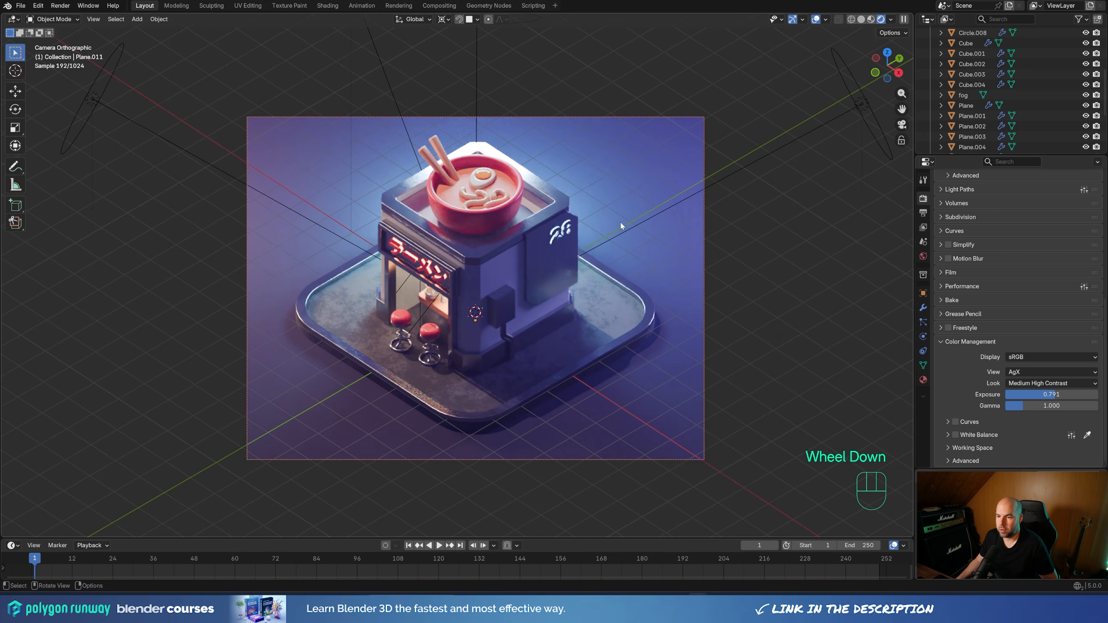
{"action": "left_click", "coordinate": [559, 116]}
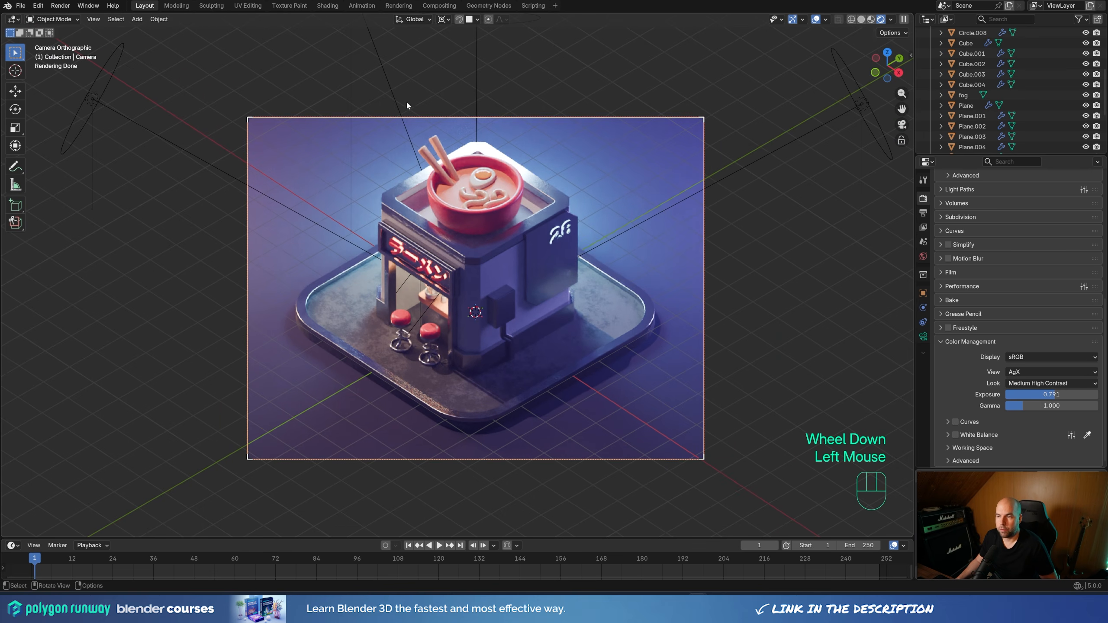
{"action": "key", "text": "r"}
{"action": "key", "text": "z"}
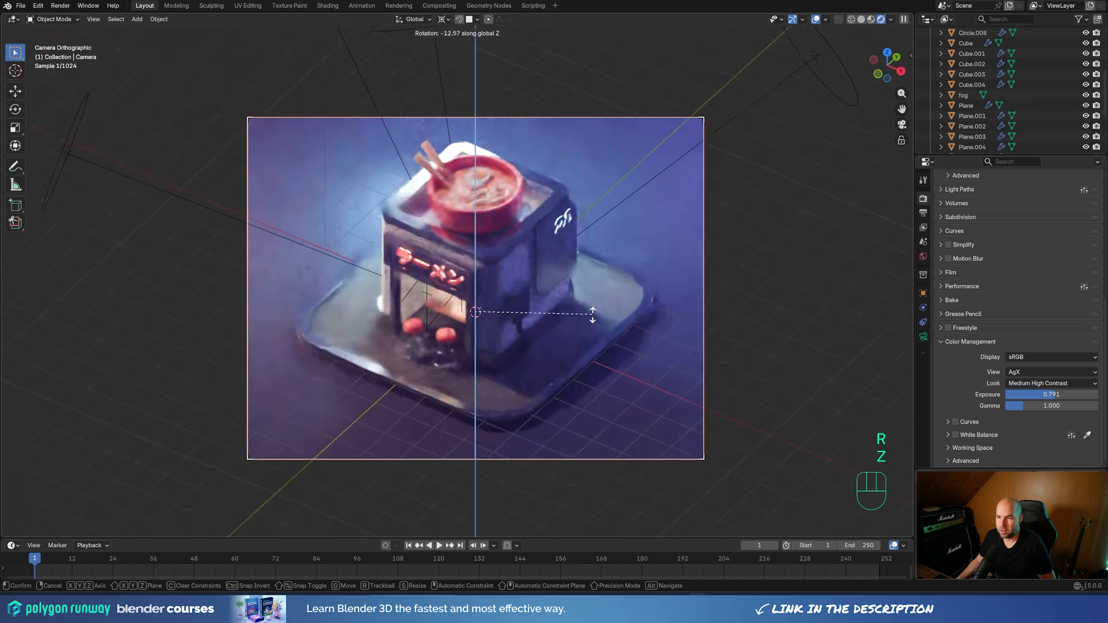
{"action": "key", "text": "Escape"}
Enlarge the timeline and set the animation's end frame to 120
{"action": "left_click_drag", "start_coordinate": [855, 539], "coordinate": [855, 515]}
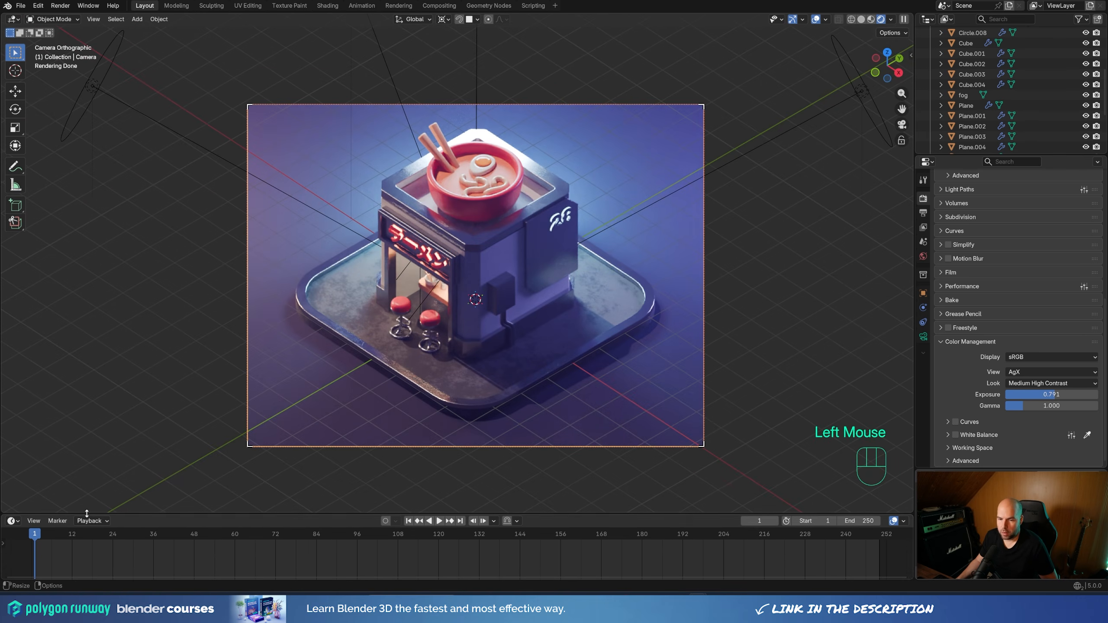
{"action": "left_click", "coordinate": [865, 520]}
{"action": "type", "text": "120"}
{"action": "key", "text": "Return"}
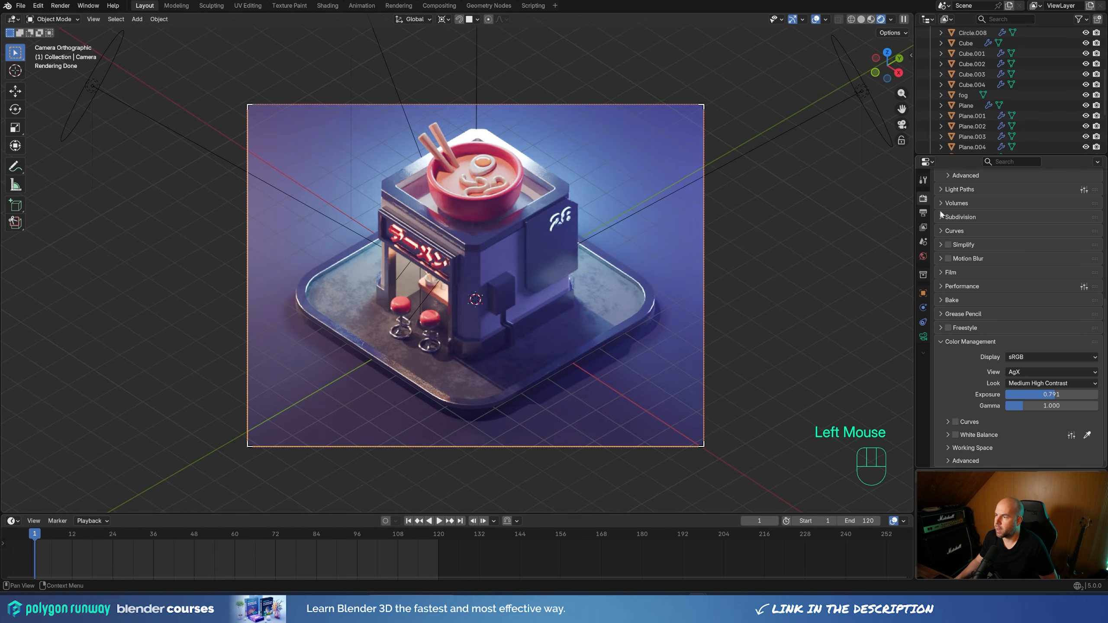
Set the scene's output frame rate to 30 fps
{"action": "left_click", "coordinate": [923, 213]}
{"action": "scroll", "coordinate": [1046, 291], "scroll_direction": "up", "scroll_amount": 3}
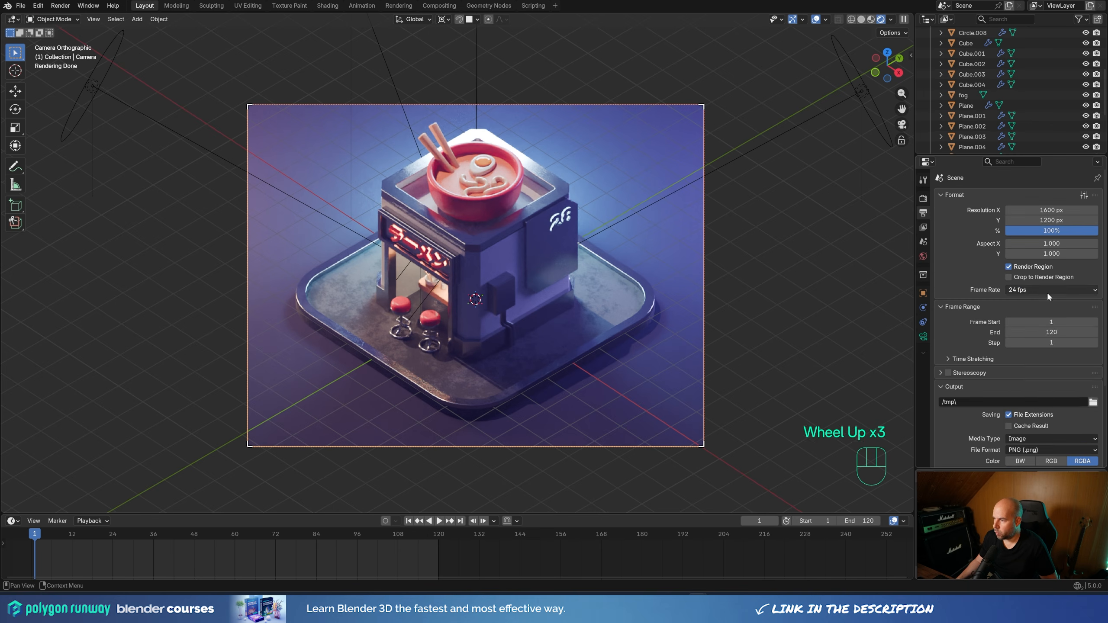
{"action": "left_click", "coordinate": [1058, 292]}
{"action": "left_click", "coordinate": [1035, 374]}
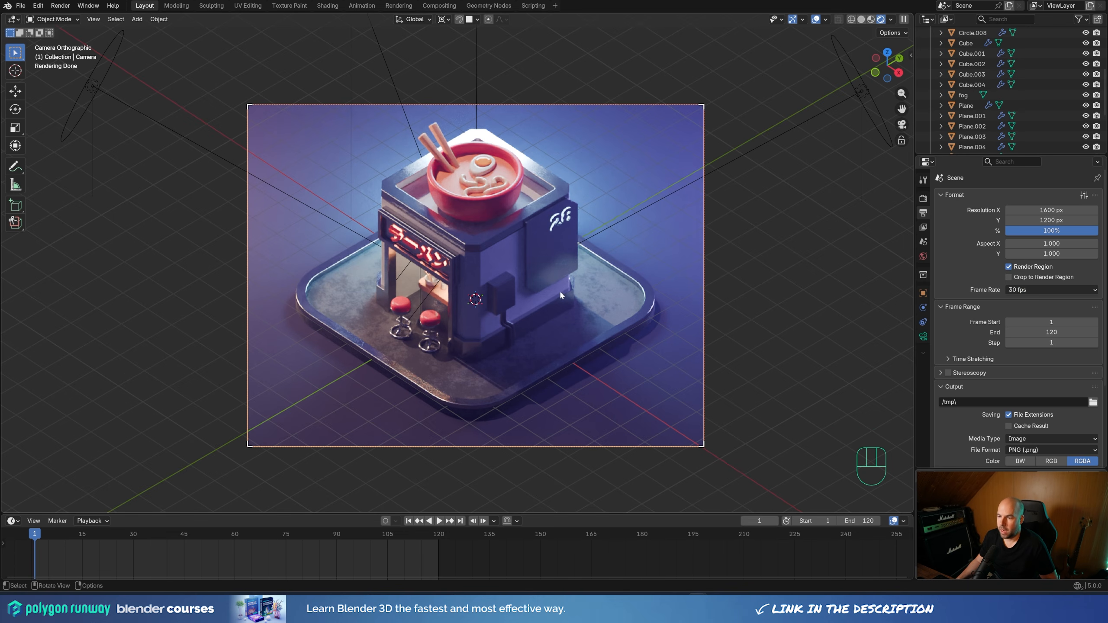
Add a Plain Axes empty at the world origin and set its display size to 9.5 m
{"action": "key", "text": "shift+a"}
{"action": "mouse_move", "coordinate": [536, 417]}
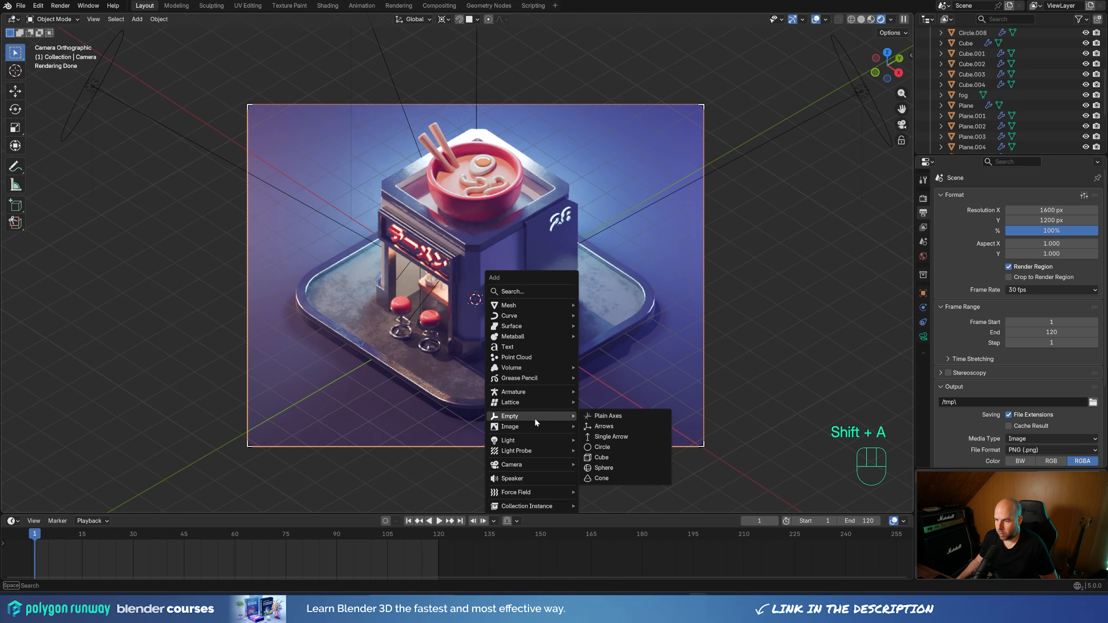
{"action": "left_click", "coordinate": [608, 415]}
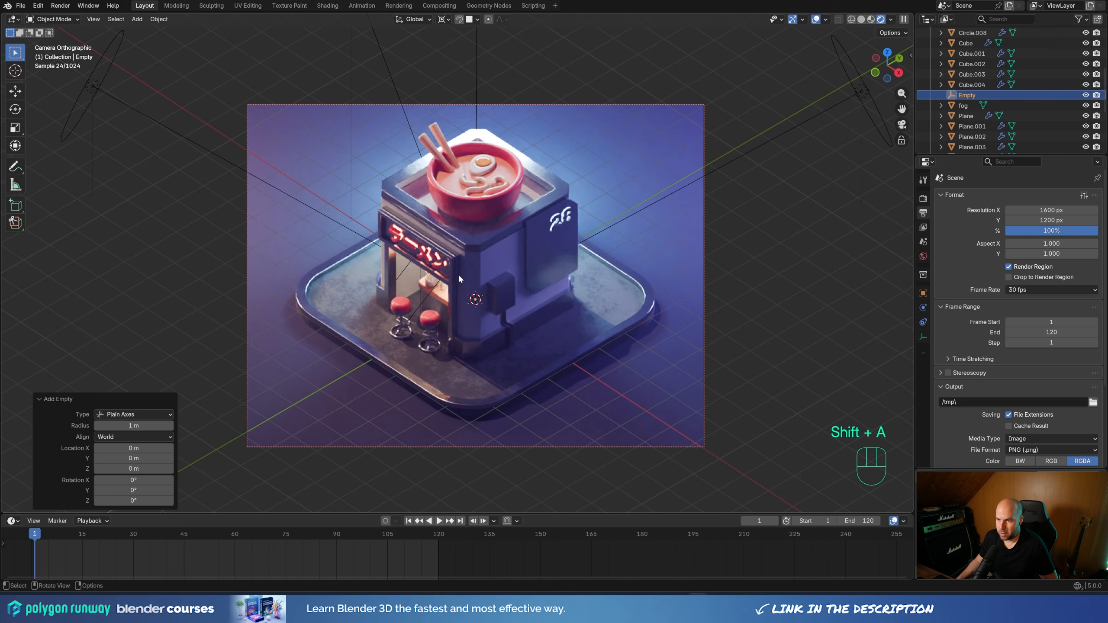
{"action": "left_click", "coordinate": [922, 337]}
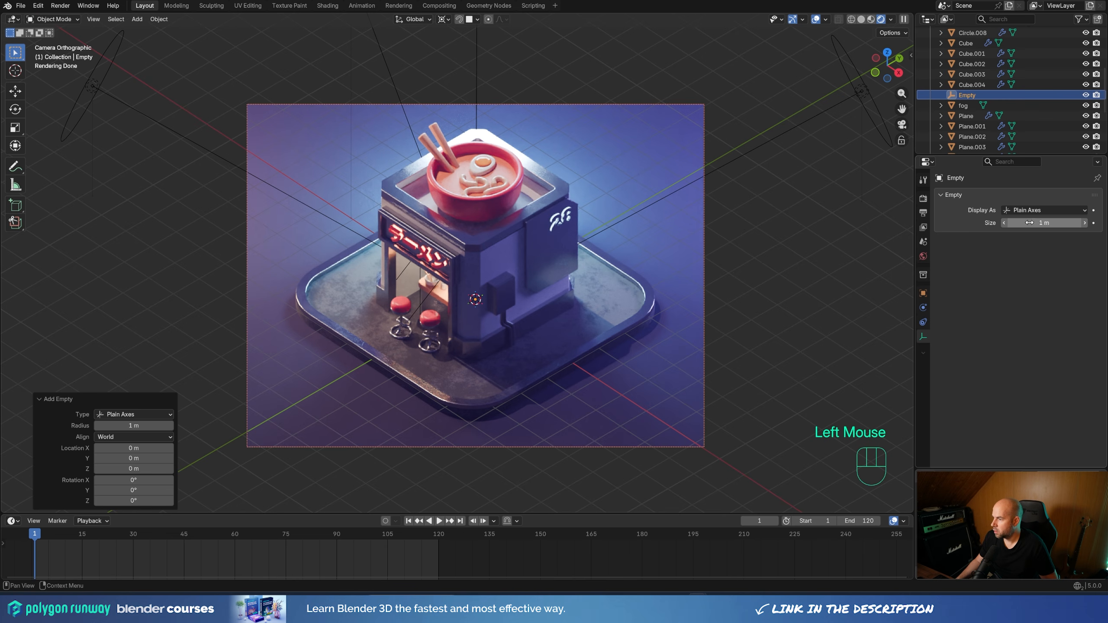
{"action": "left_click_drag", "start_coordinate": [1044, 222], "coordinate": [1064, 223]}
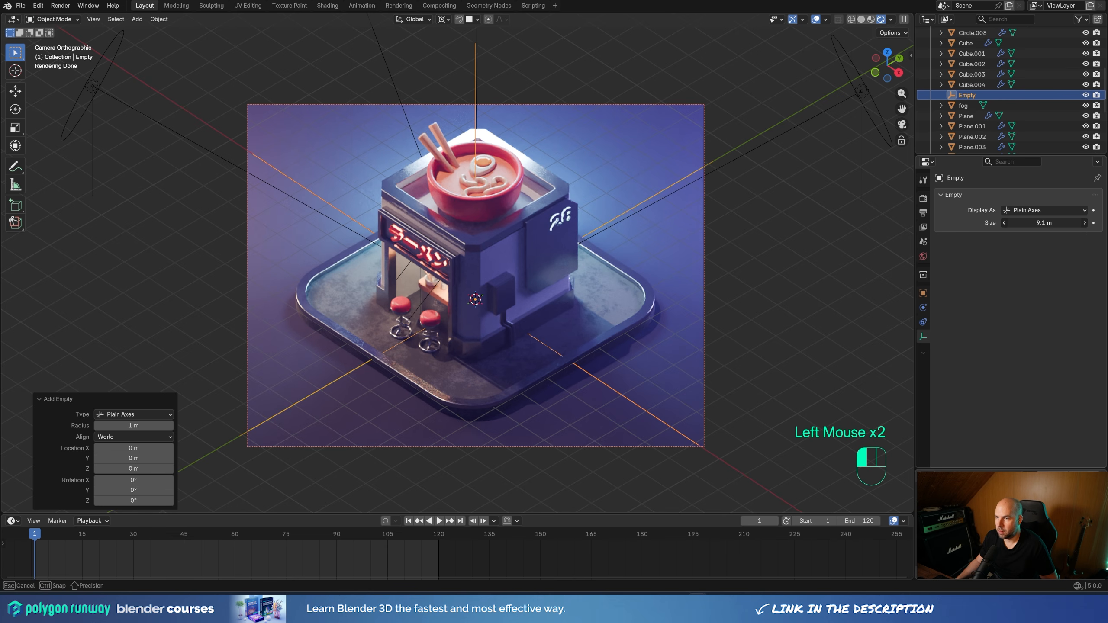
Select the empty, examine the scene around it from outside the camera, and return to the camera view
{"action": "left_click", "coordinate": [473, 39]}
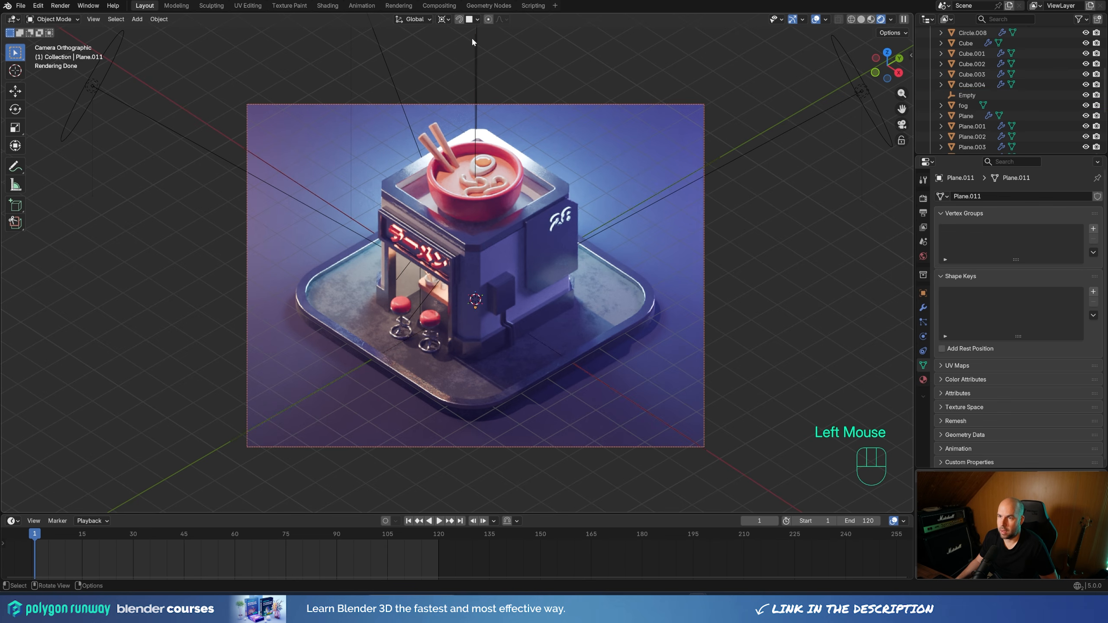
{"action": "left_click", "coordinate": [473, 38]}
{"action": "middle_click_drag", "start_coordinate": [566, 194], "coordinate": [545, 336]}
{"action": "scroll", "coordinate": [544, 336], "scroll_direction": "right", "scroll_amount": 1}
{"action": "scroll", "coordinate": [480, 253], "scroll_direction": "down", "scroll_amount": 2}
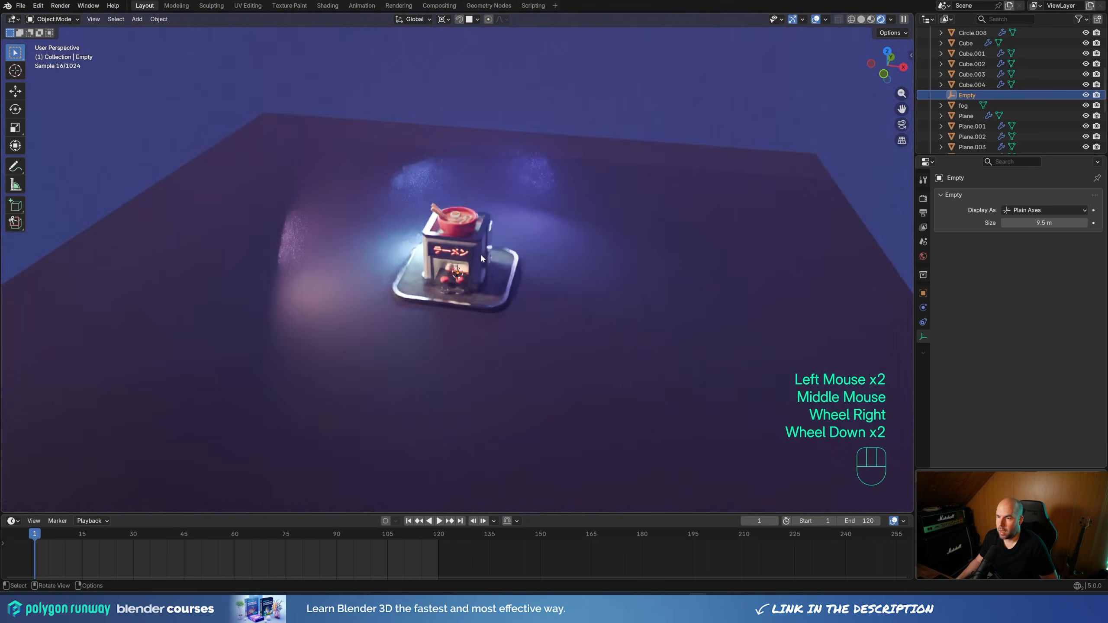
{"action": "middle_click_drag", "start_coordinate": [480, 252], "coordinate": [530, 232]}
{"action": "scroll", "coordinate": [555, 257], "scroll_direction": "up", "scroll_amount": 2}
{"action": "key", "text": "KP_0"}
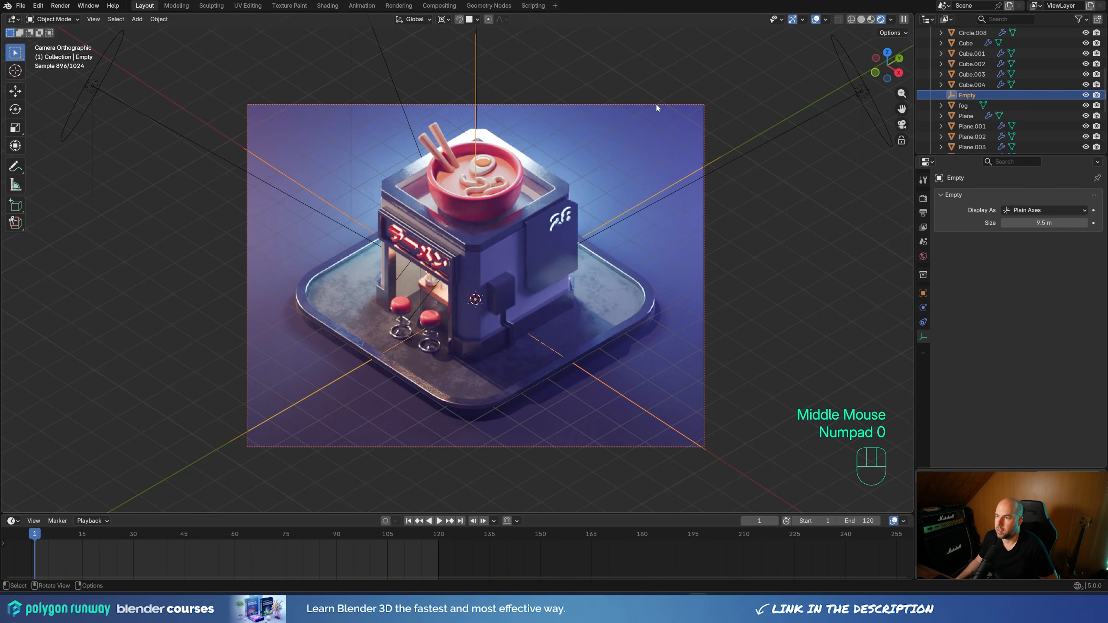
Parent the camera to the empty with the Object option, and select only the empty
{"action": "left_click", "coordinate": [656, 104]}
{"action": "middle_click_drag", "start_coordinate": [599, 100], "coordinate": [575, 277], "text": "shift"}
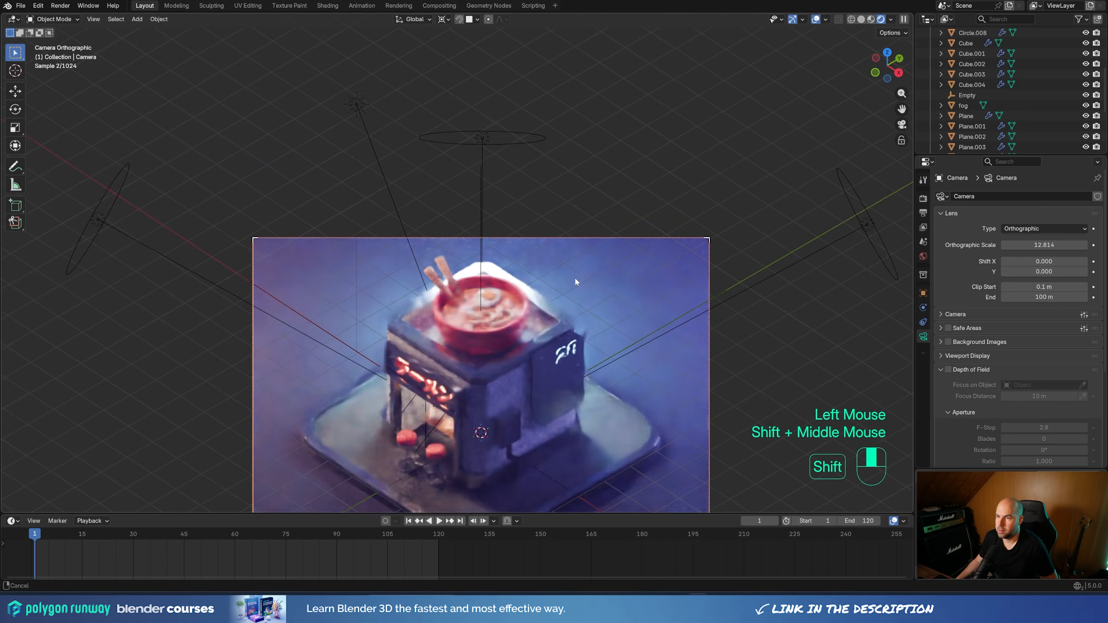
{"action": "scroll", "coordinate": [498, 172], "scroll_direction": "up", "scroll_amount": 2}
{"action": "left_click", "coordinate": [489, 125], "text": "shift"}
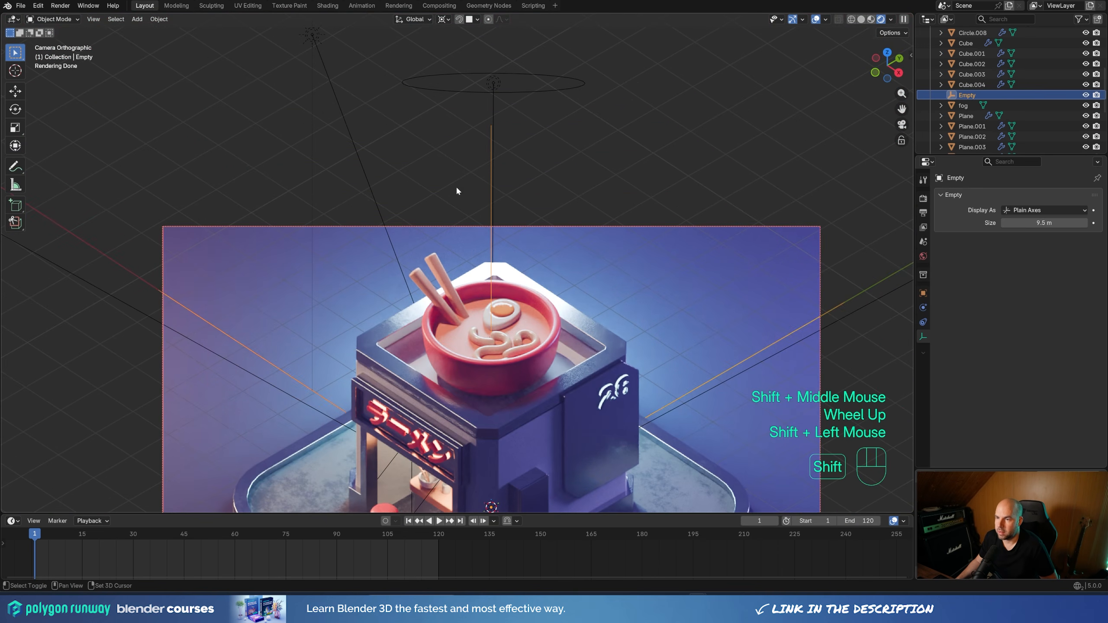
{"action": "scroll", "coordinate": [535, 193], "scroll_direction": "down", "scroll_amount": 2}
{"action": "key", "text": "ctrl+p"}
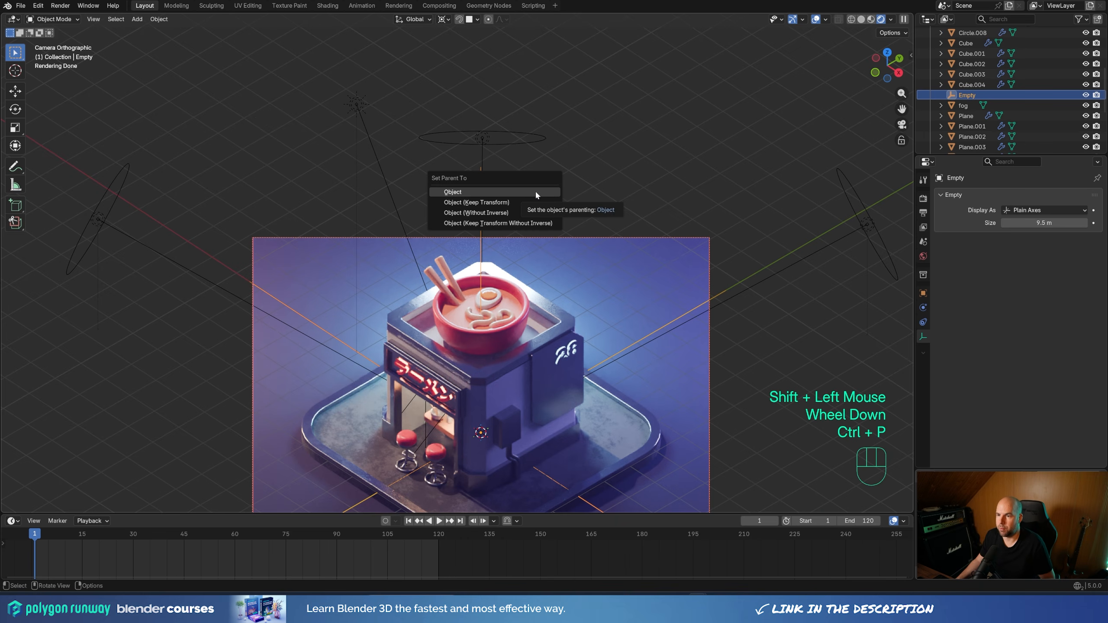
{"action": "left_click", "coordinate": [535, 191]}
{"action": "scroll", "coordinate": [521, 189], "scroll_direction": "down", "scroll_amount": 2}
{"action": "left_click", "coordinate": [473, 198]}
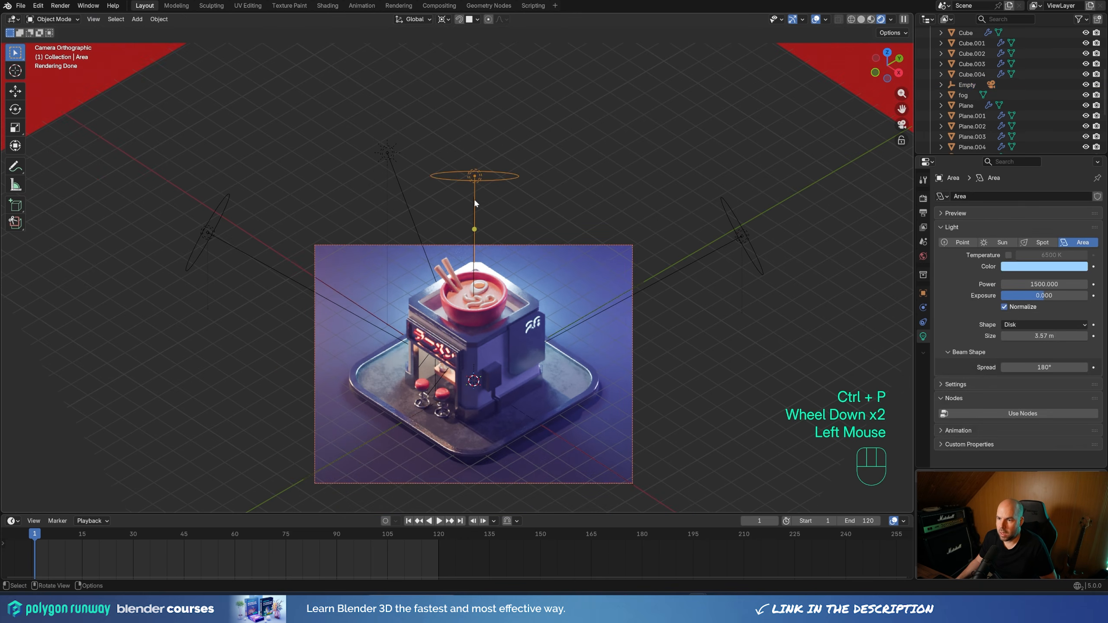
{"action": "left_click", "coordinate": [472, 197]}
Try rotating the empty around the global Z axis to test the camera's orbit around the shop
{"action": "key", "text": "r"}
{"action": "key", "text": "z"}
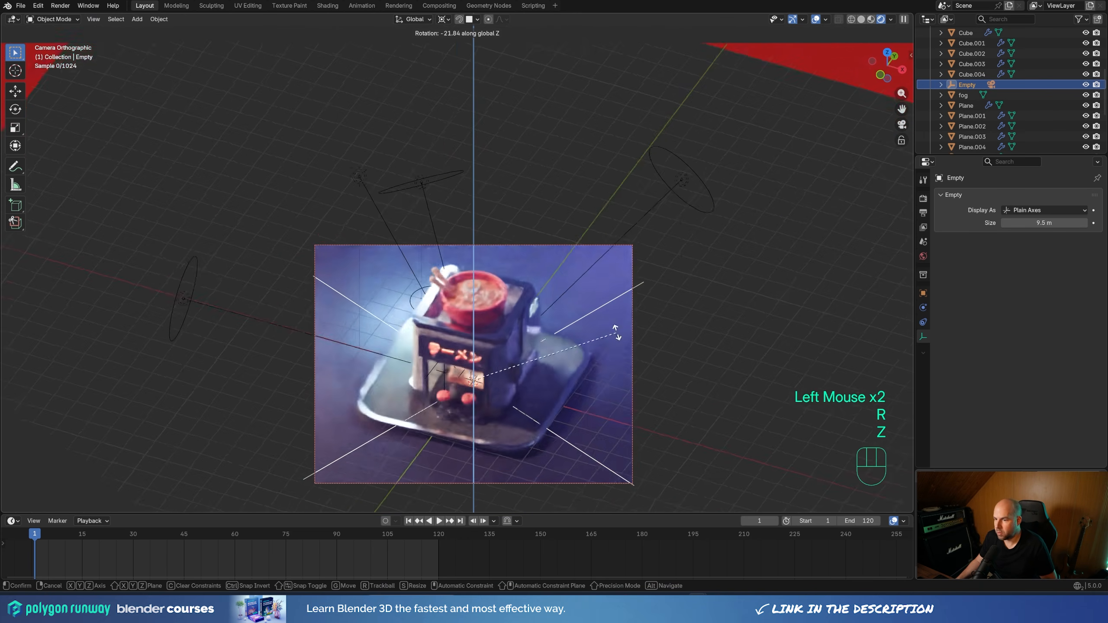
{"action": "key", "text": "Escape"}
{"action": "scroll", "coordinate": [566, 283], "scroll_direction": "up", "scroll_amount": 2}
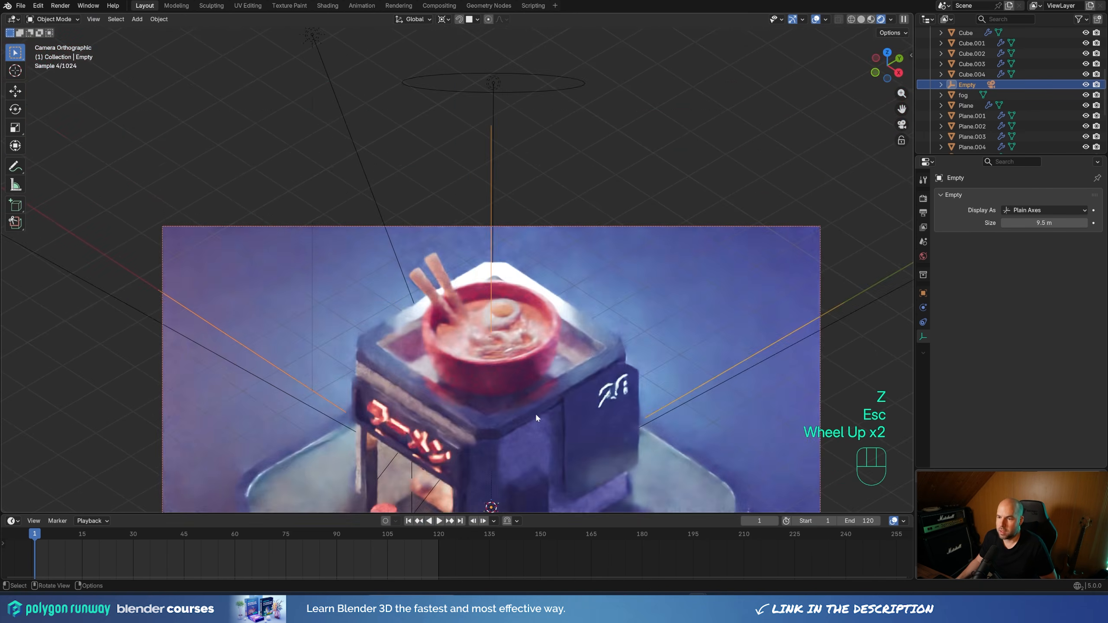
{"action": "middle_click_drag", "start_coordinate": [586, 405], "coordinate": [525, 258], "text": "shift"}
{"action": "scroll", "coordinate": [525, 257], "scroll_direction": "down", "scroll_amount": 1}
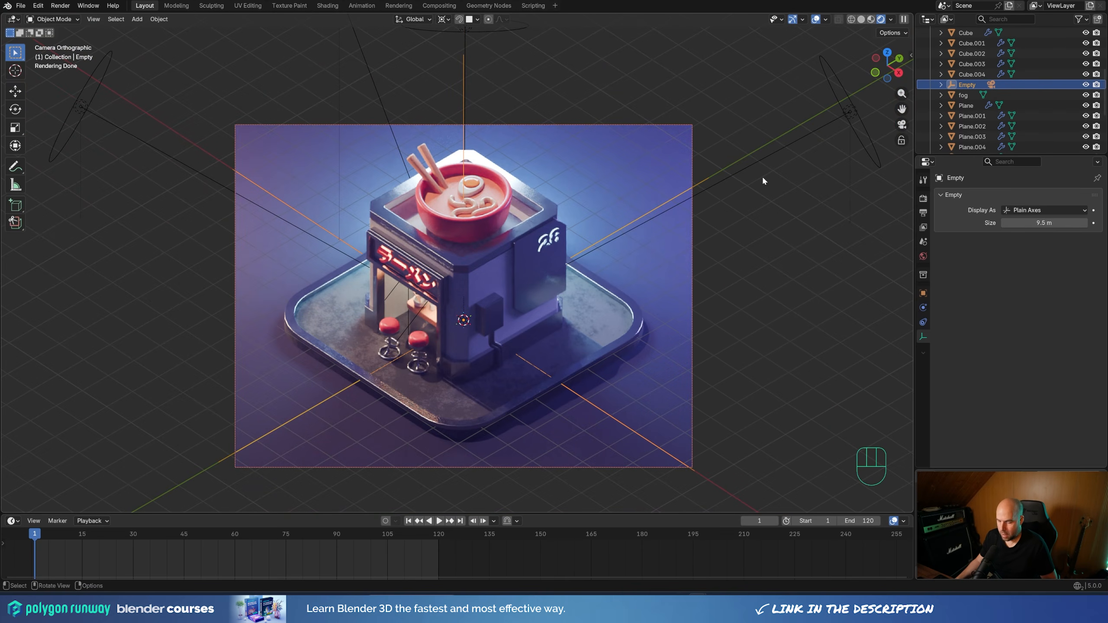
Insert a single keyframe on the empty's Z rotation of 0° at frame 1 and duplicate it to frame 121
{"action": "key", "text": "n"}
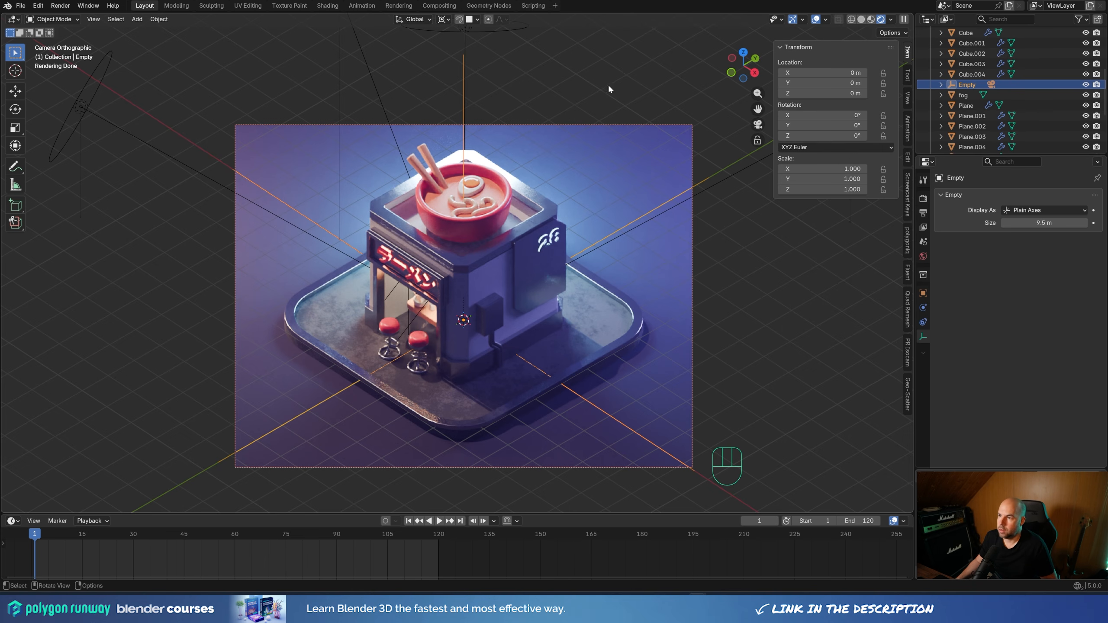
{"action": "right_click", "coordinate": [836, 136]}
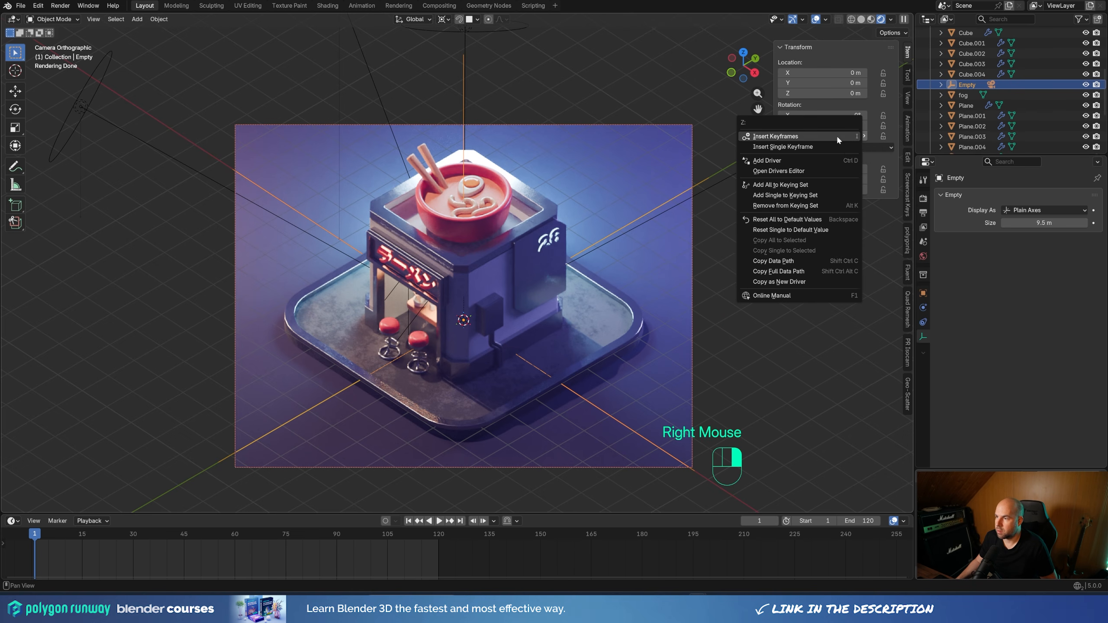
{"action": "left_click", "coordinate": [797, 145]}
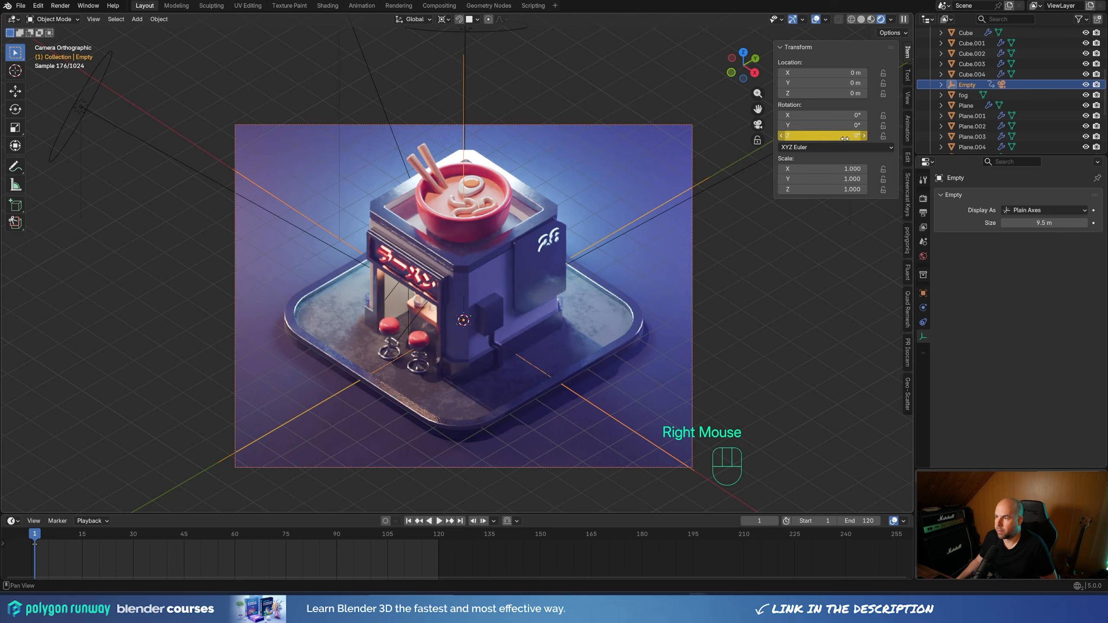
{"action": "double_click", "coordinate": [43, 559]}
{"action": "key", "text": "shift+d"}
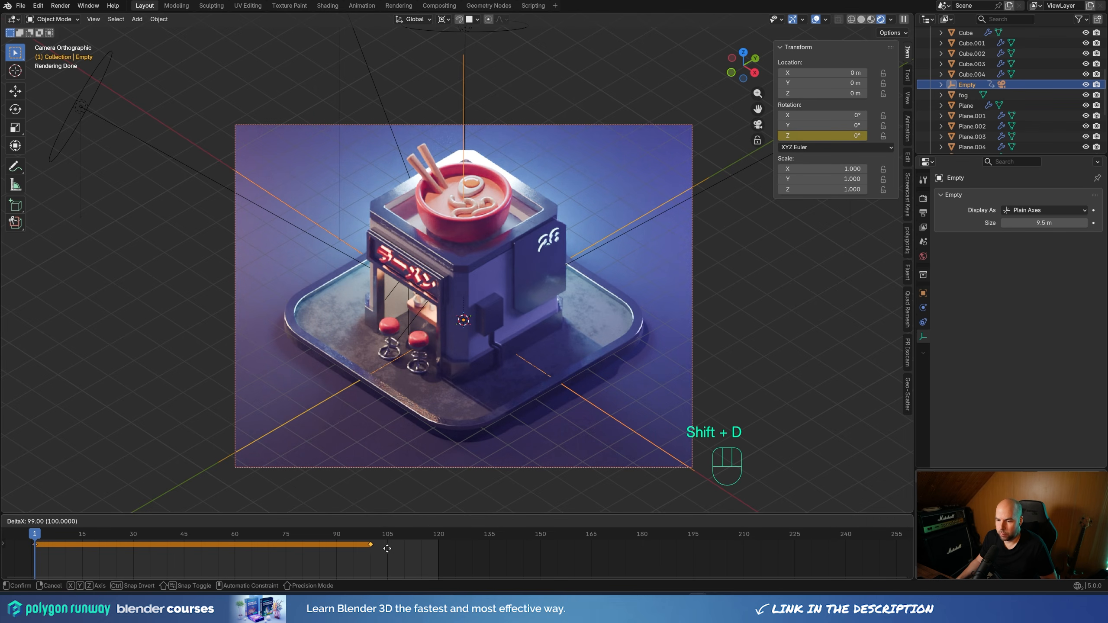
{"action": "left_click", "coordinate": [455, 551]}
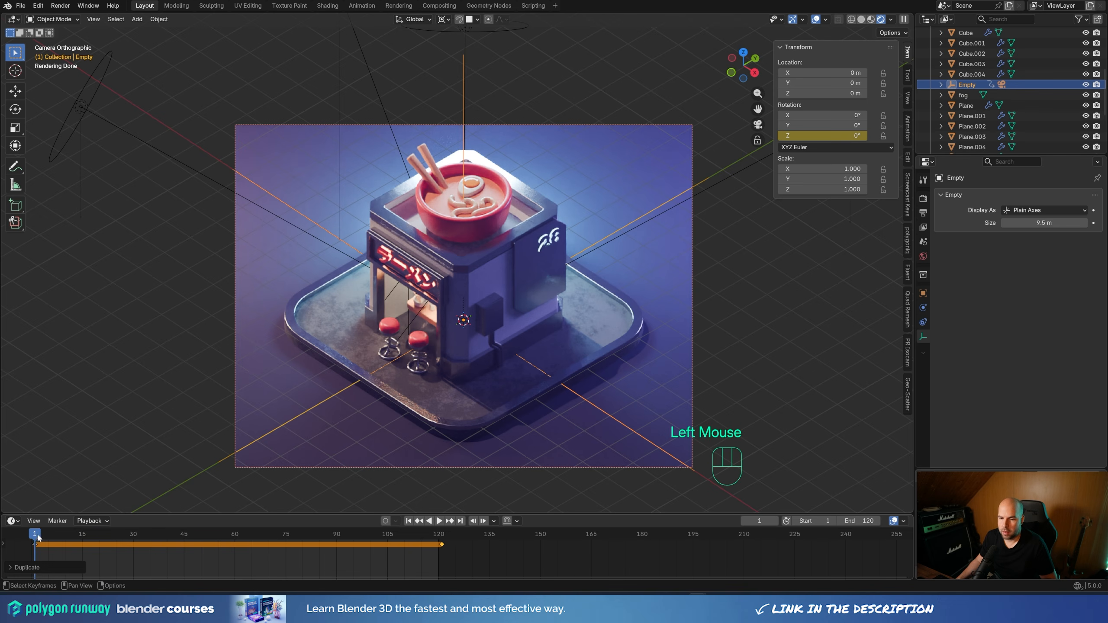
At frame 38, rotate the empty to about -22.1° around Z and insert a single Z rotation keyframe
{"action": "left_click", "coordinate": [199, 543]}
{"action": "left_click_drag", "start_coordinate": [199, 543], "coordinate": [160, 542]}
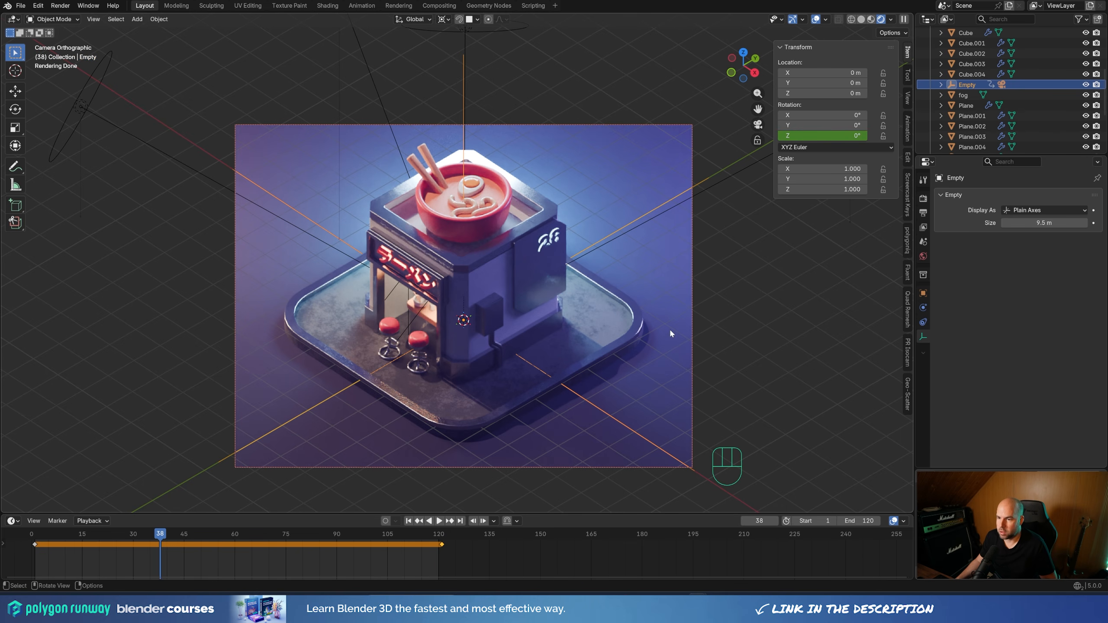
{"action": "key", "text": "r"}
{"action": "key", "text": "z"}
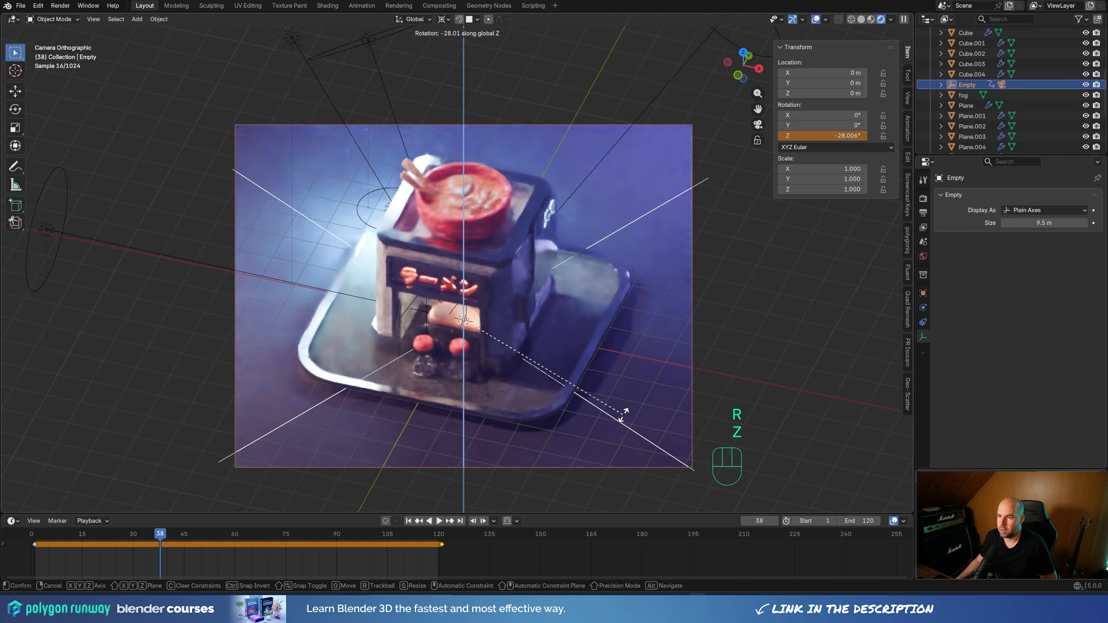
{"action": "left_click", "coordinate": [652, 395]}
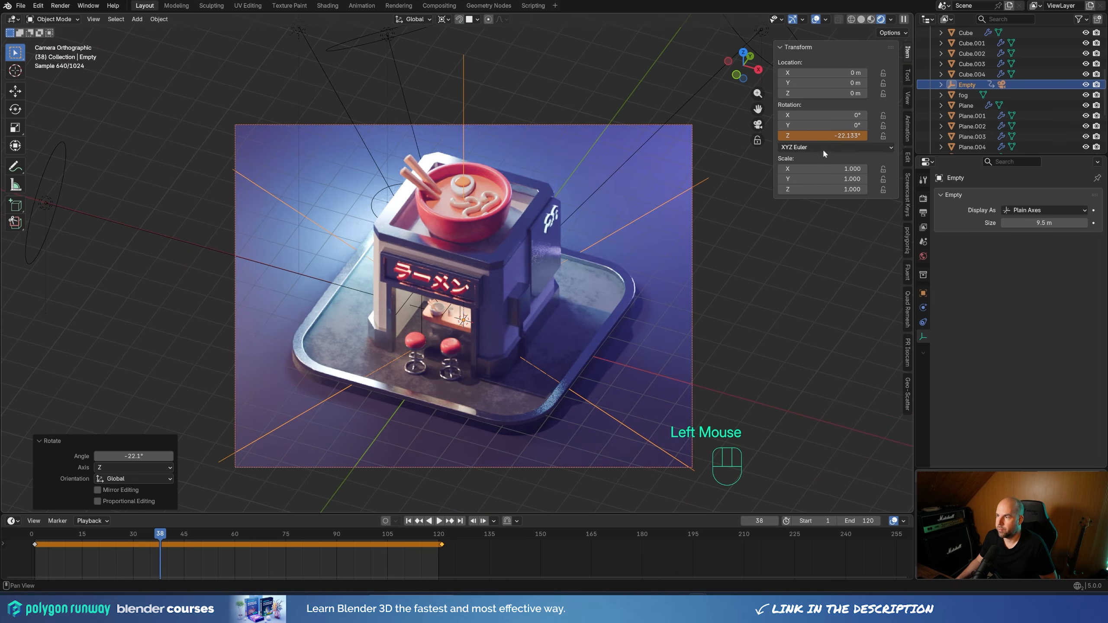
{"action": "right_click", "coordinate": [831, 136]}
{"action": "left_click", "coordinate": [812, 137]}
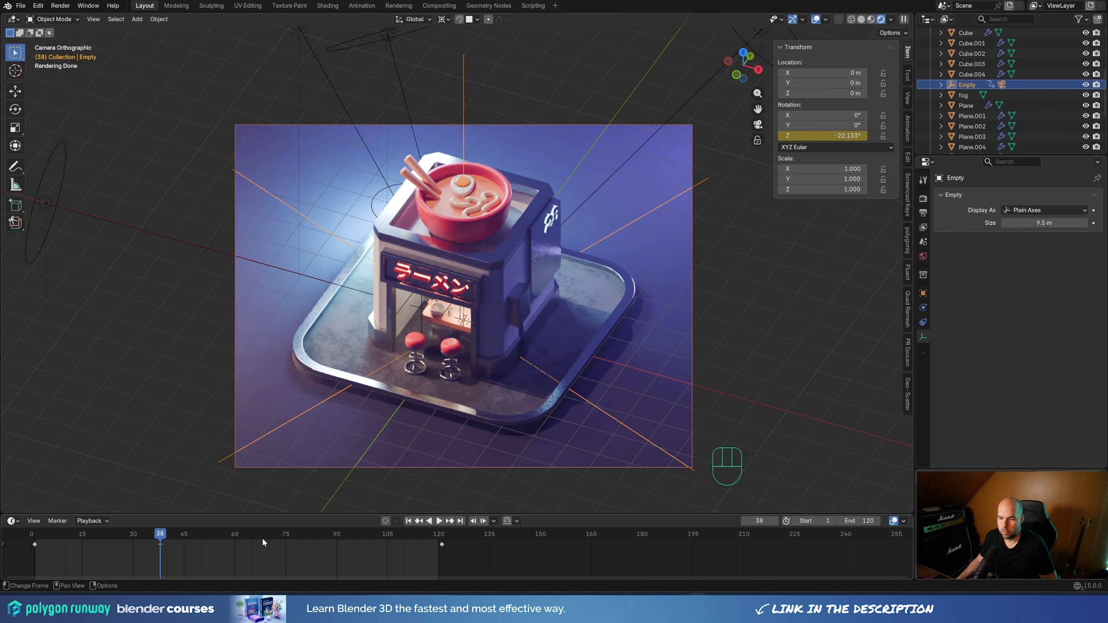
At frame 82, rotate the empty to about 14.2° around Z and insert a single Z rotation keyframe
{"action": "left_click_drag", "start_coordinate": [233, 537], "coordinate": [309, 537]}
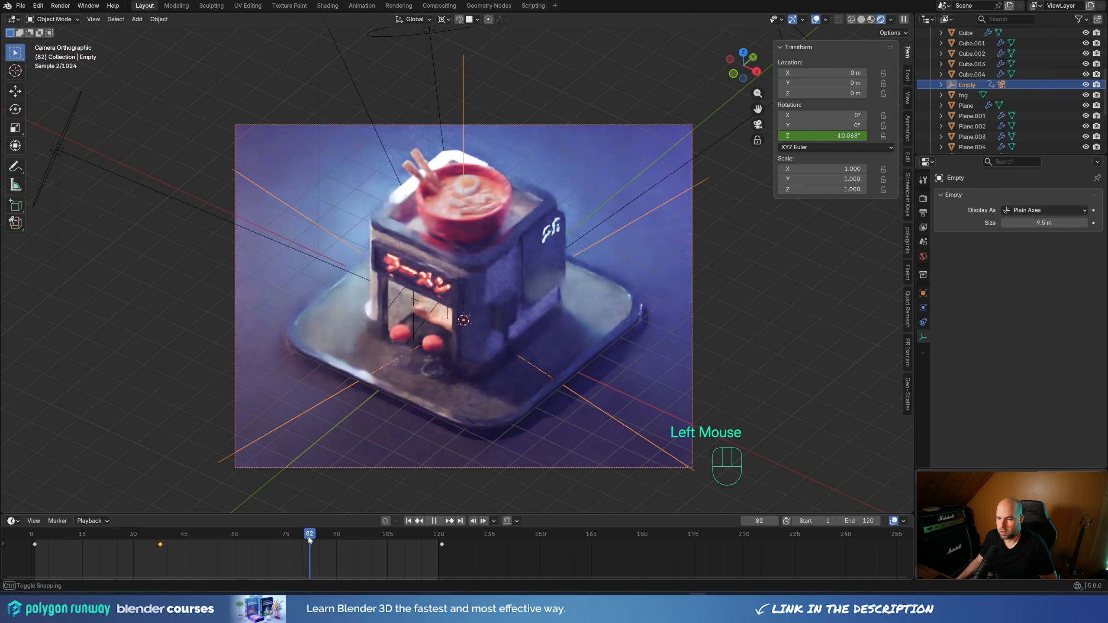
{"action": "key", "text": "r"}
{"action": "key", "text": "z"}
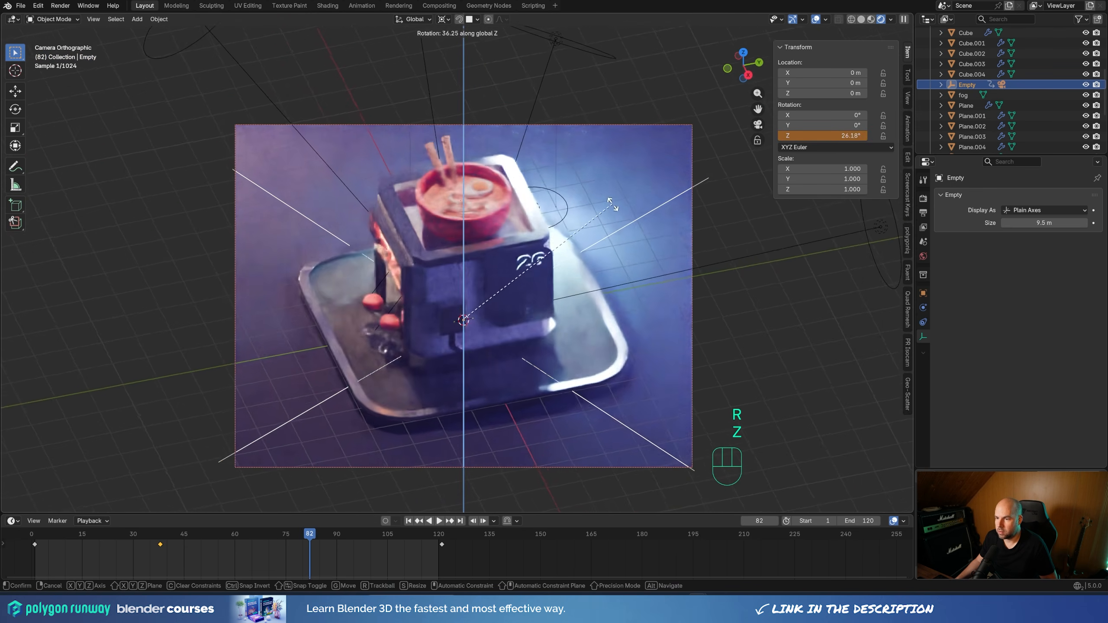
{"action": "left_click", "coordinate": [616, 236]}
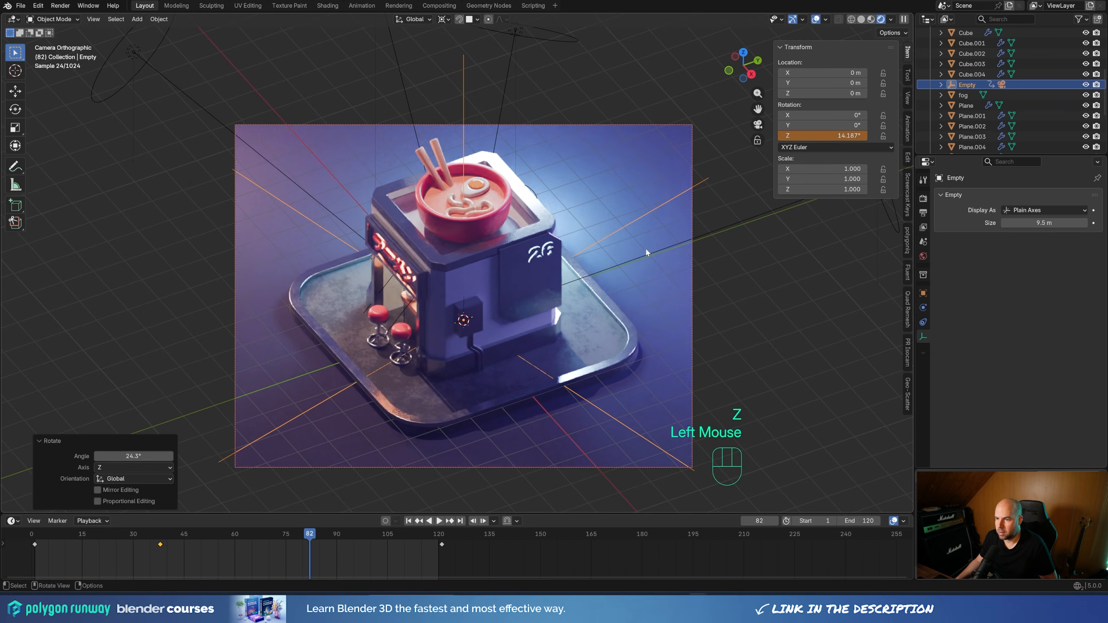
{"action": "right_click", "coordinate": [837, 136]}
{"action": "right_click", "coordinate": [836, 136]}
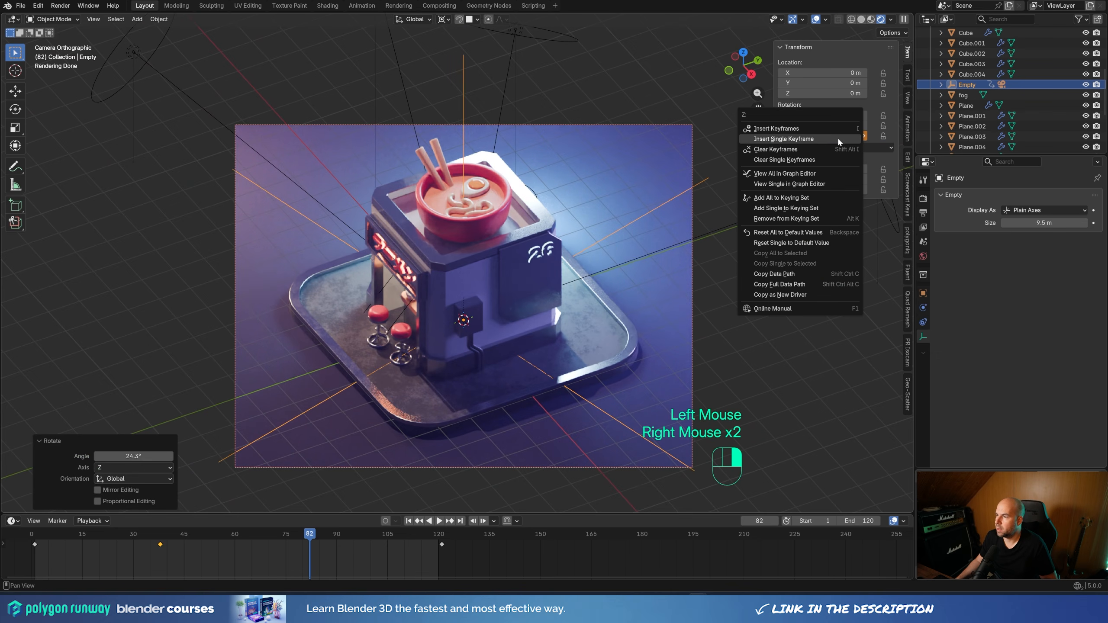
{"action": "left_click", "coordinate": [813, 137]}
Play the camera animation in Solid viewport shading and return to frame 1
{"action": "left_click_drag", "start_coordinate": [342, 514], "coordinate": [344, 483]}
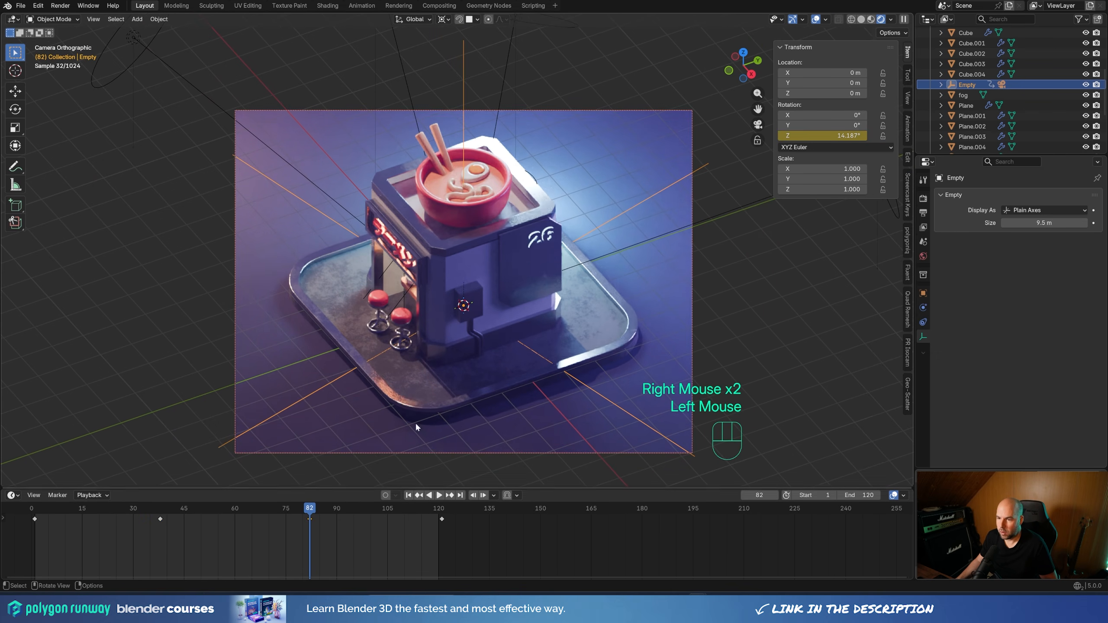
{"action": "key", "text": "z"}
{"action": "key", "text": "space"}
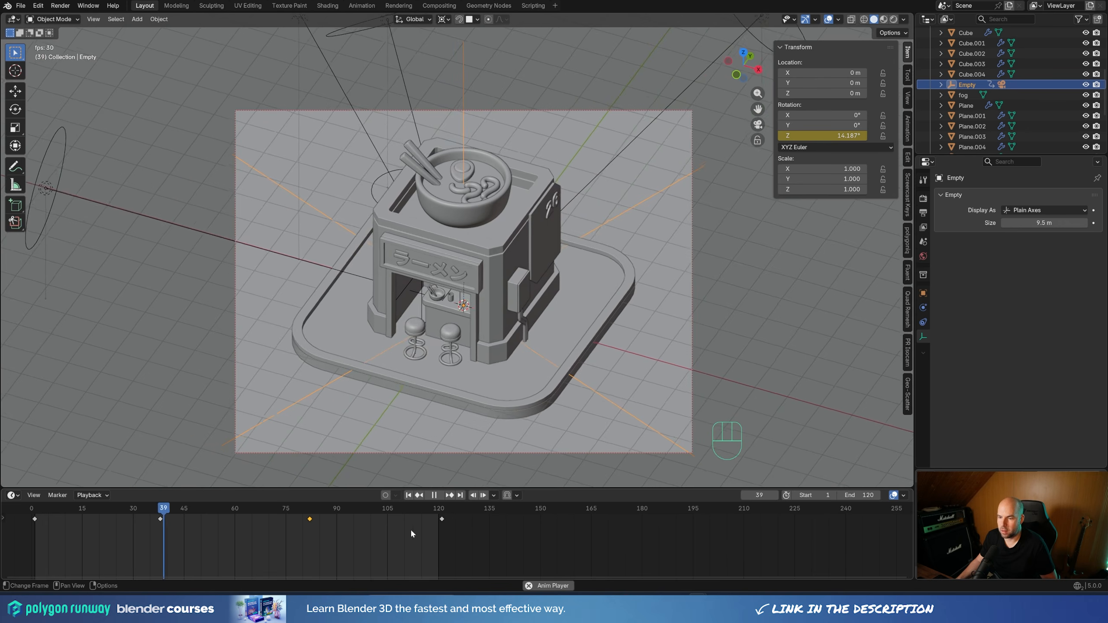
{"action": "key", "text": "space"}
{"action": "left_click", "coordinate": [35, 507]}
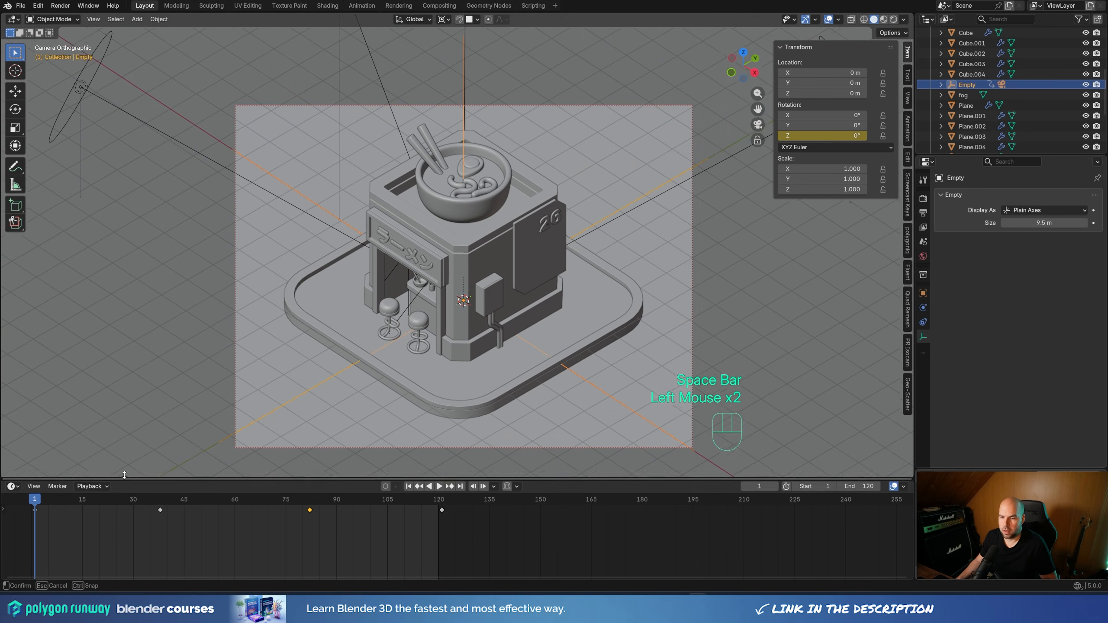
Enlarge the timeline area and switch it to the Graph Editor, showing the empty's whole Z rotation curve
{"action": "left_click_drag", "start_coordinate": [121, 488], "coordinate": [131, 344]}
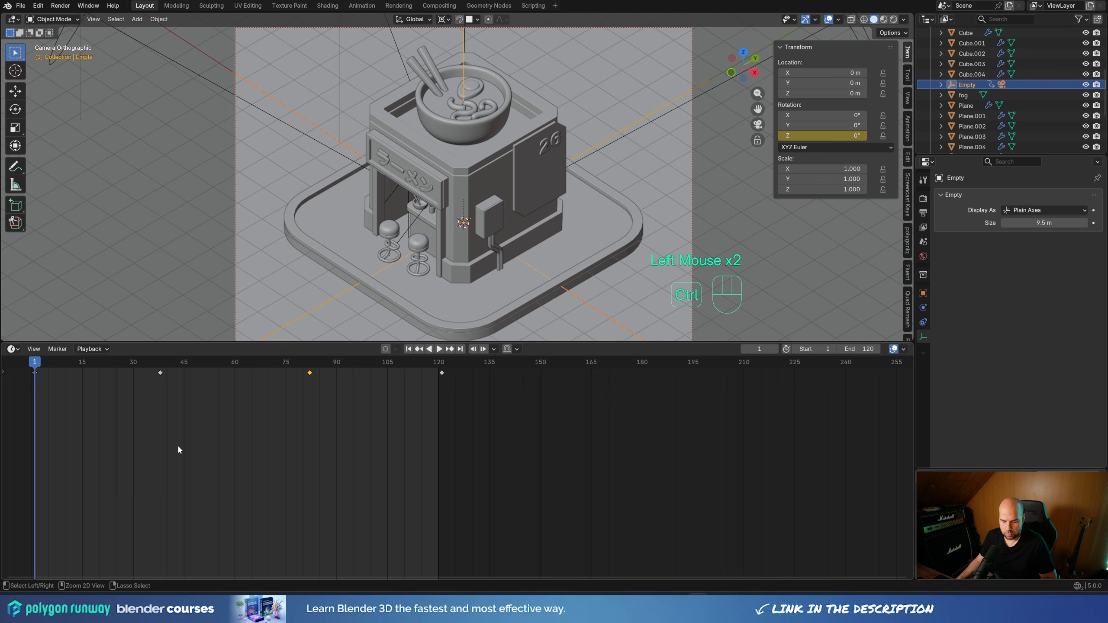
{"action": "key", "text": "ctrl+Tab"}
{"action": "left_click", "coordinate": [13, 348]}
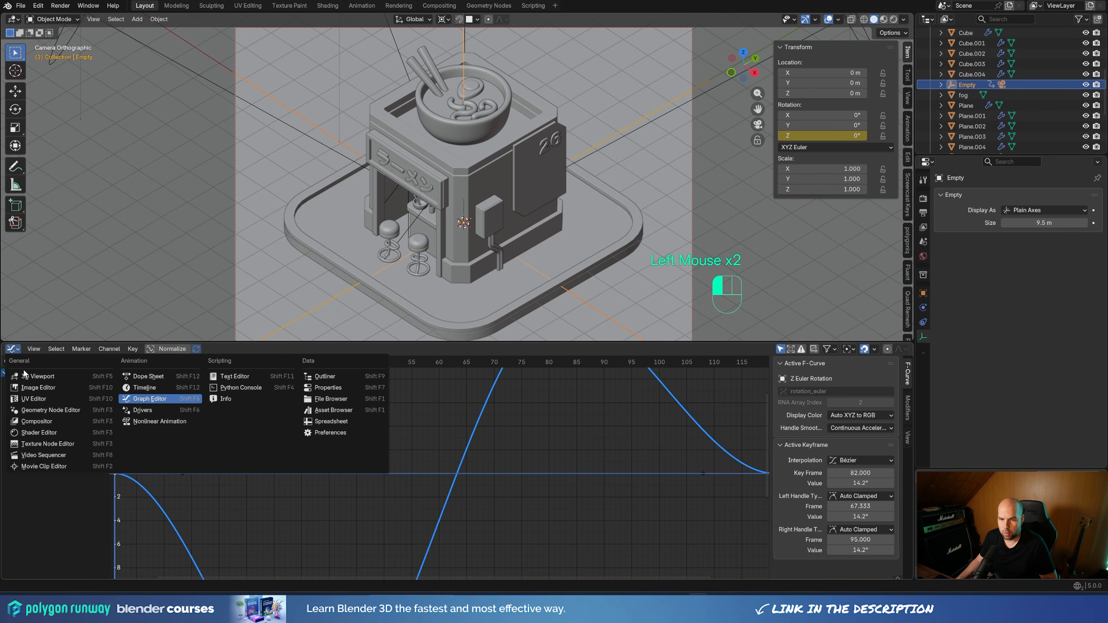
{"action": "left_click", "coordinate": [13, 349]}
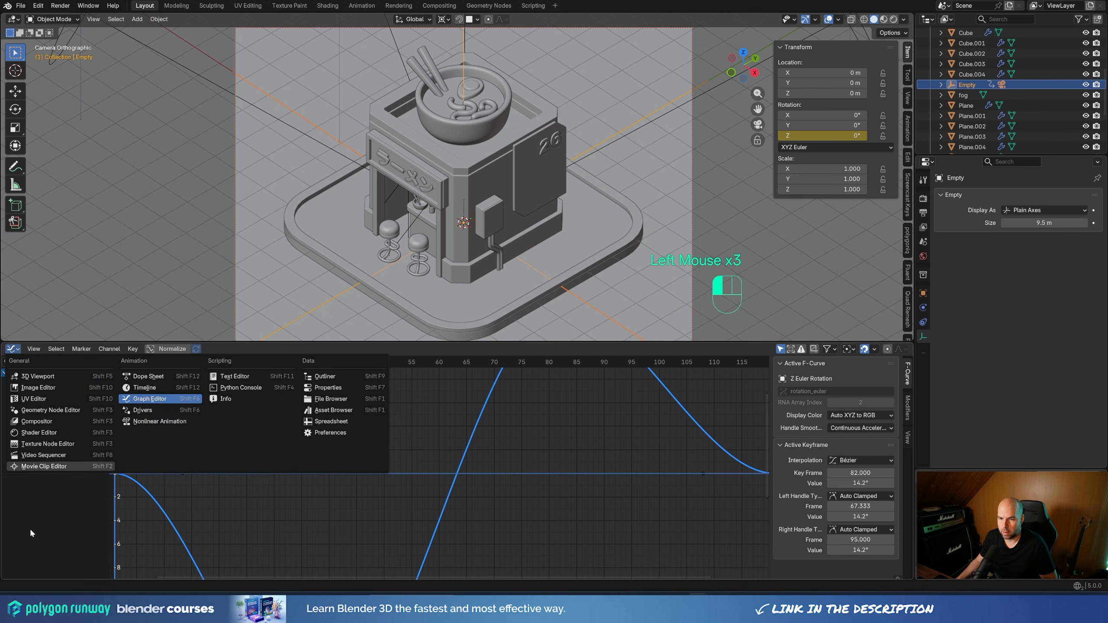
{"action": "scroll", "coordinate": [405, 444], "scroll_direction": "down", "scroll_amount": 2}
{"action": "scroll", "coordinate": [406, 443], "scroll_direction": "down", "scroll_amount": 5}
{"action": "middle_click_drag", "start_coordinate": [433, 477], "coordinate": [495, 488]}
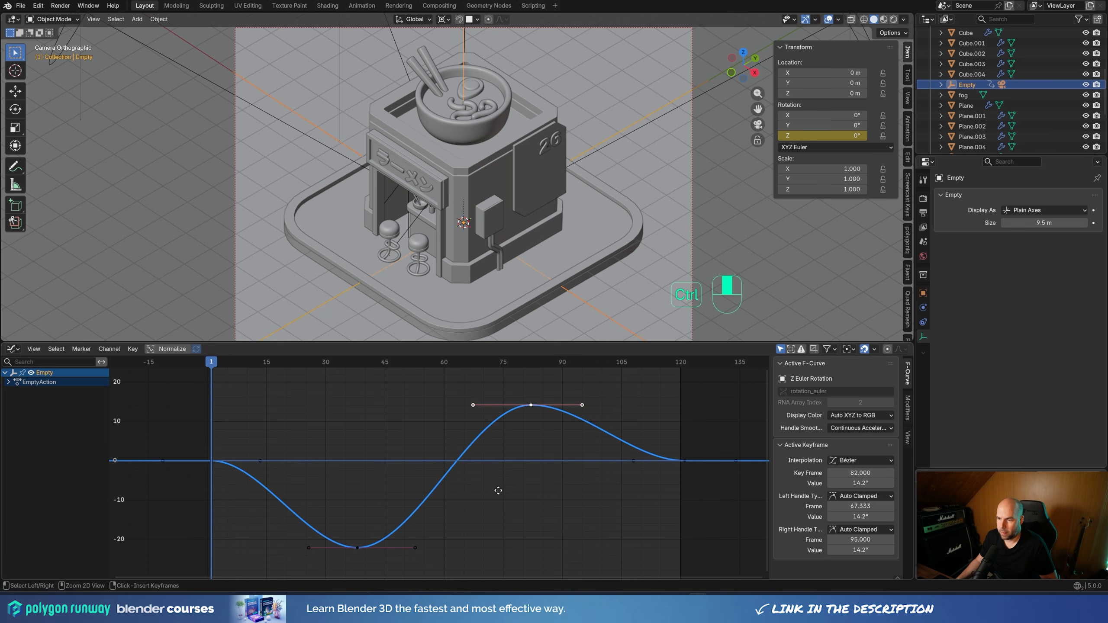
Steepen the curve's ends: first keyframe's right handle to about frame 12, -8.5°, and last keyframe's left handle to about frame 108.3, 7.9°
{"action": "left_click", "coordinate": [213, 461]}
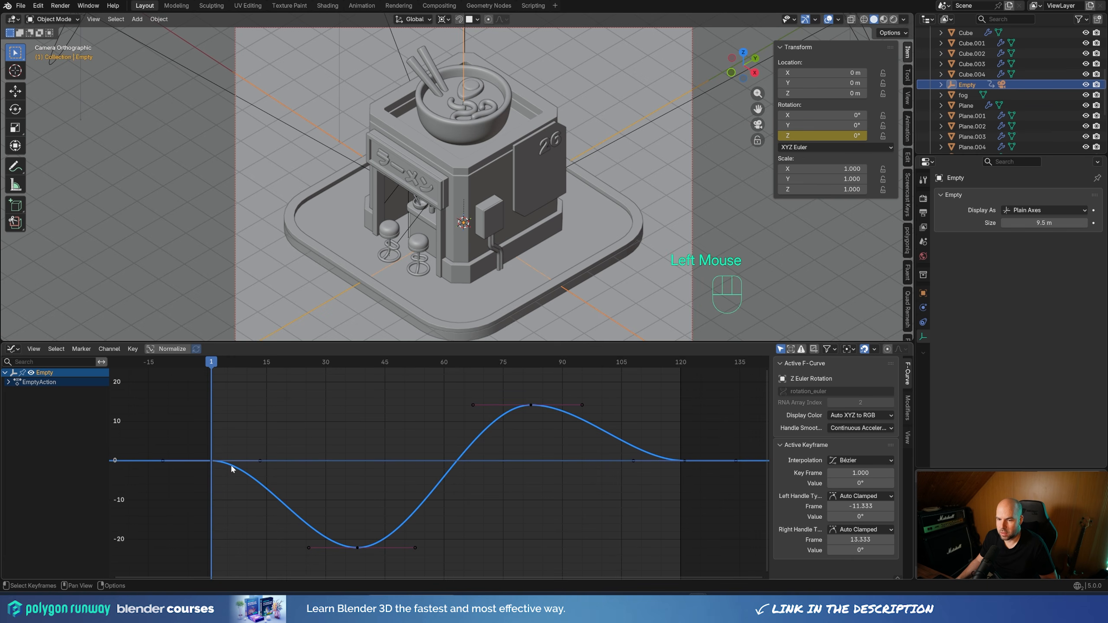
{"action": "left_click", "coordinate": [212, 461]}
{"action": "left_click_drag", "start_coordinate": [260, 461], "coordinate": [254, 496]}
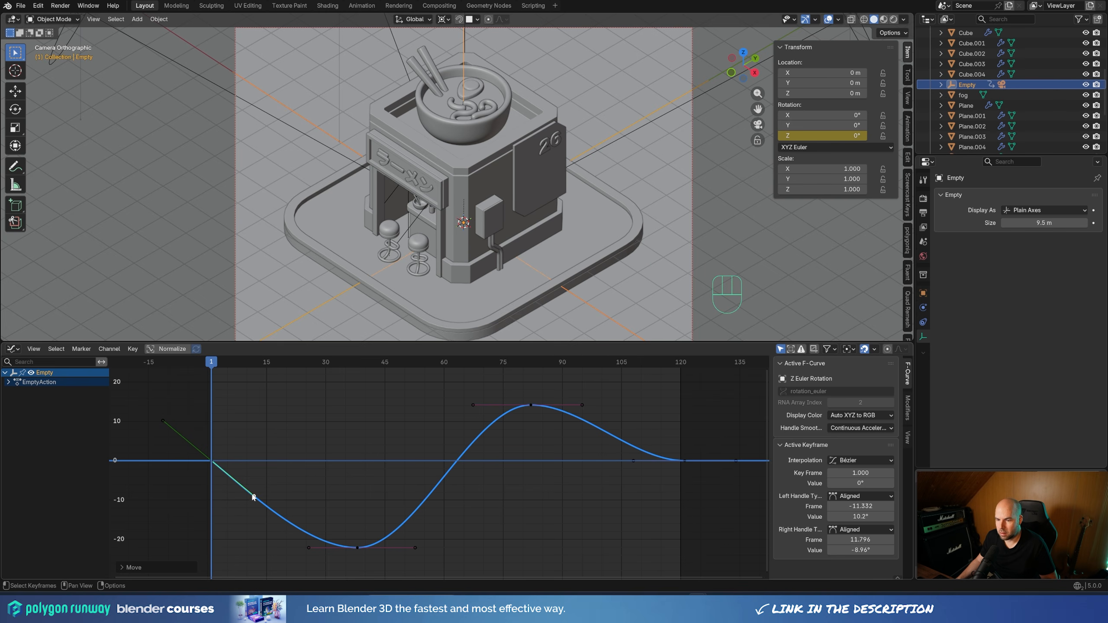
{"action": "left_click", "coordinate": [684, 461]}
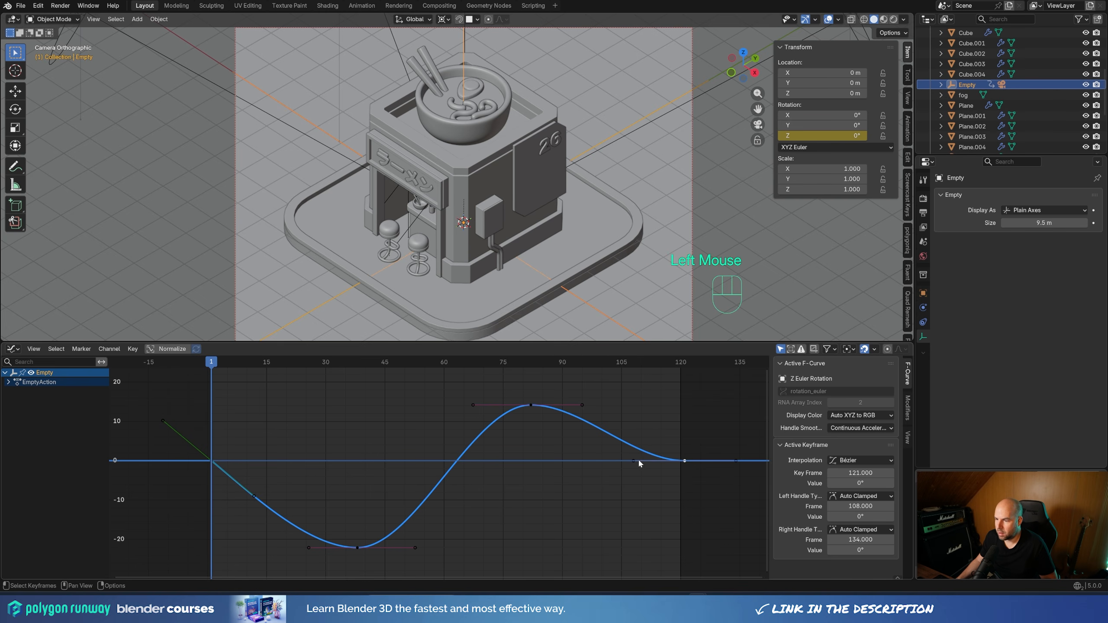
{"action": "left_click_drag", "start_coordinate": [639, 464], "coordinate": [634, 430]}
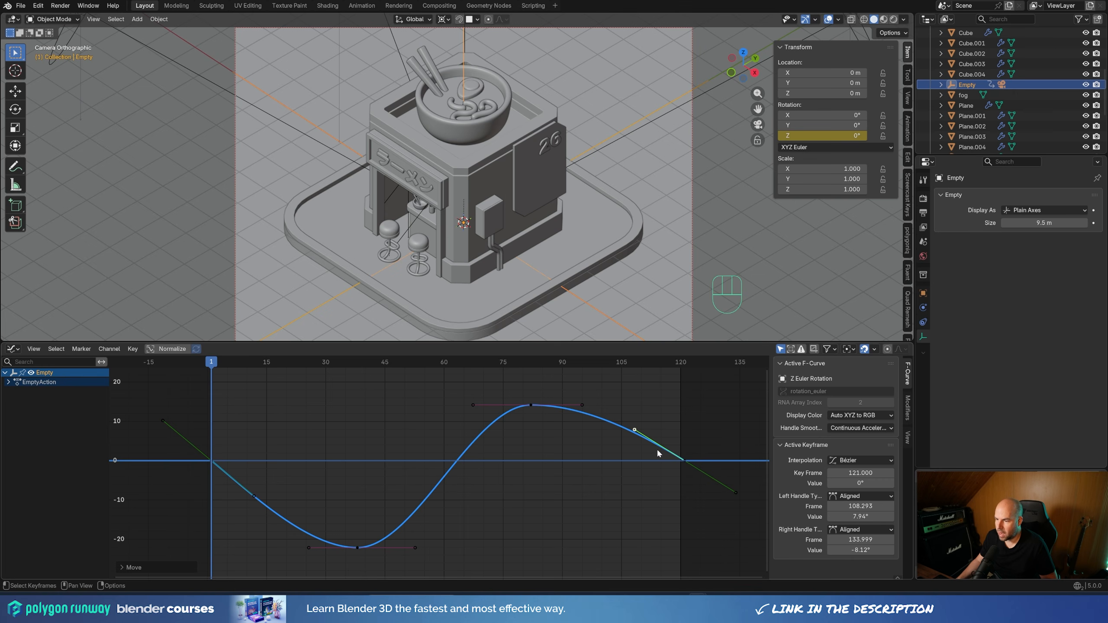
{"action": "left_click_drag", "start_coordinate": [250, 495], "coordinate": [254, 495]}
Play the animation with the whole camera frame in view to check the adjusted rotation curve
{"action": "scroll", "coordinate": [556, 185], "scroll_direction": "down", "scroll_amount": 2}
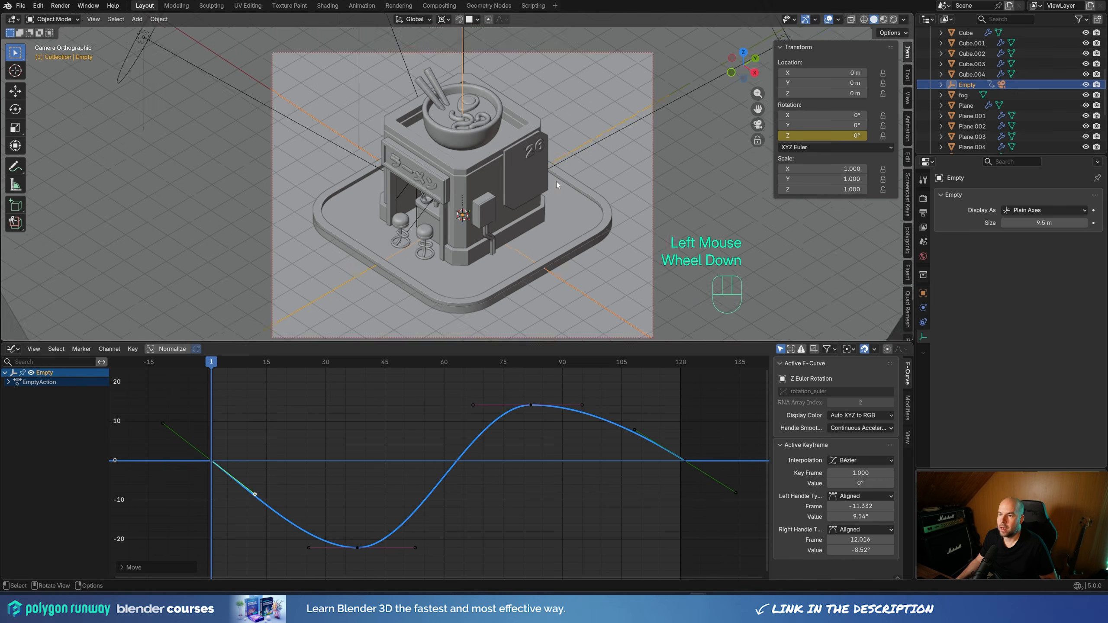
{"action": "scroll", "coordinate": [556, 185], "scroll_direction": "down", "scroll_amount": 1}
{"action": "key", "text": "space"}
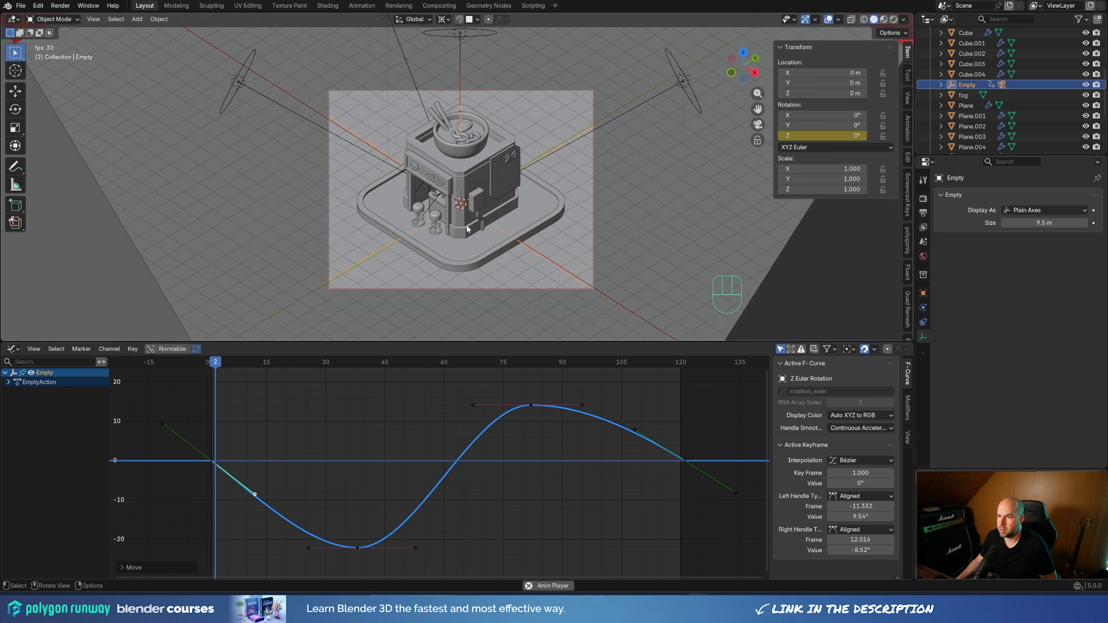
{"action": "key", "text": "space"}
Raise the low-point keyframe of the empty's Z rotation curve to about -15.3°, keeping its frame
{"action": "left_click", "coordinate": [357, 547]}
{"action": "left_click_drag", "start_coordinate": [313, 362], "coordinate": [349, 362]}
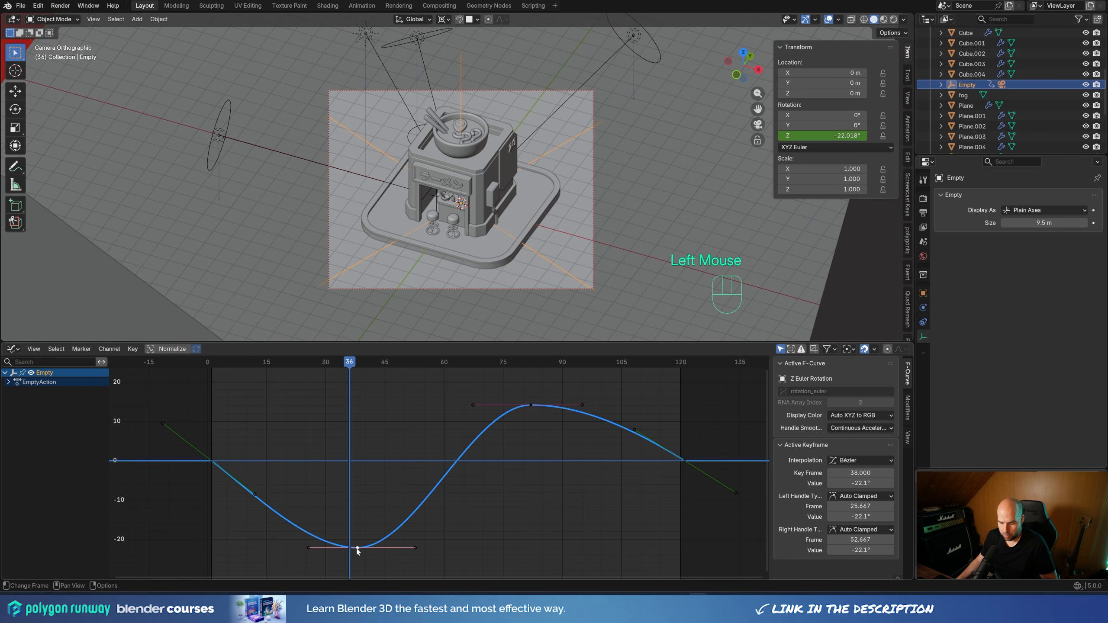
{"action": "key", "text": "g"}
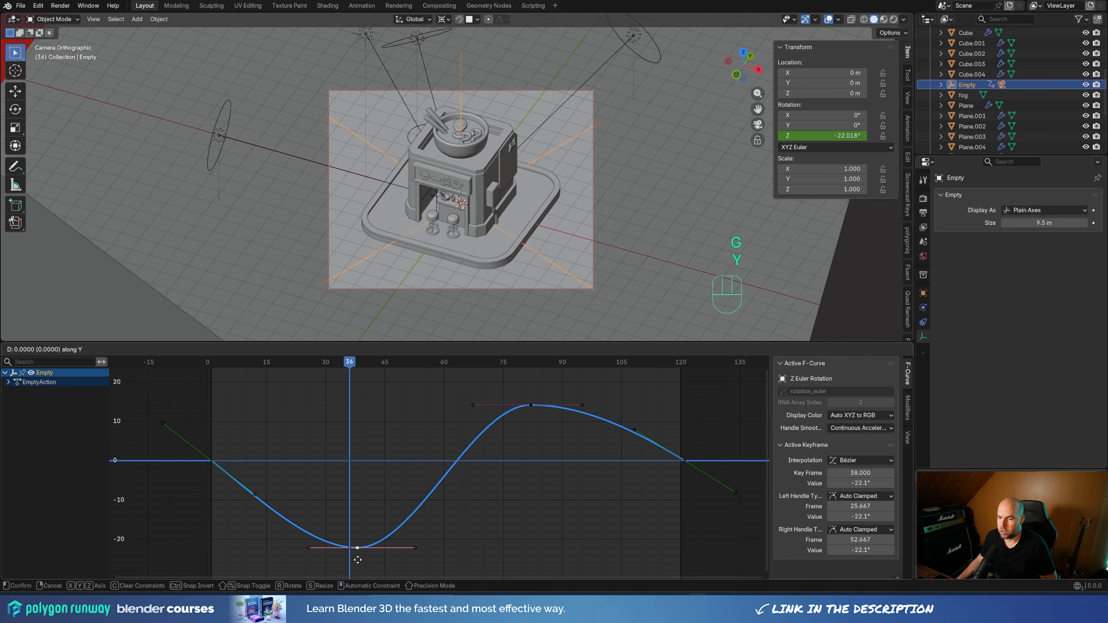
{"action": "key", "text": "y"}
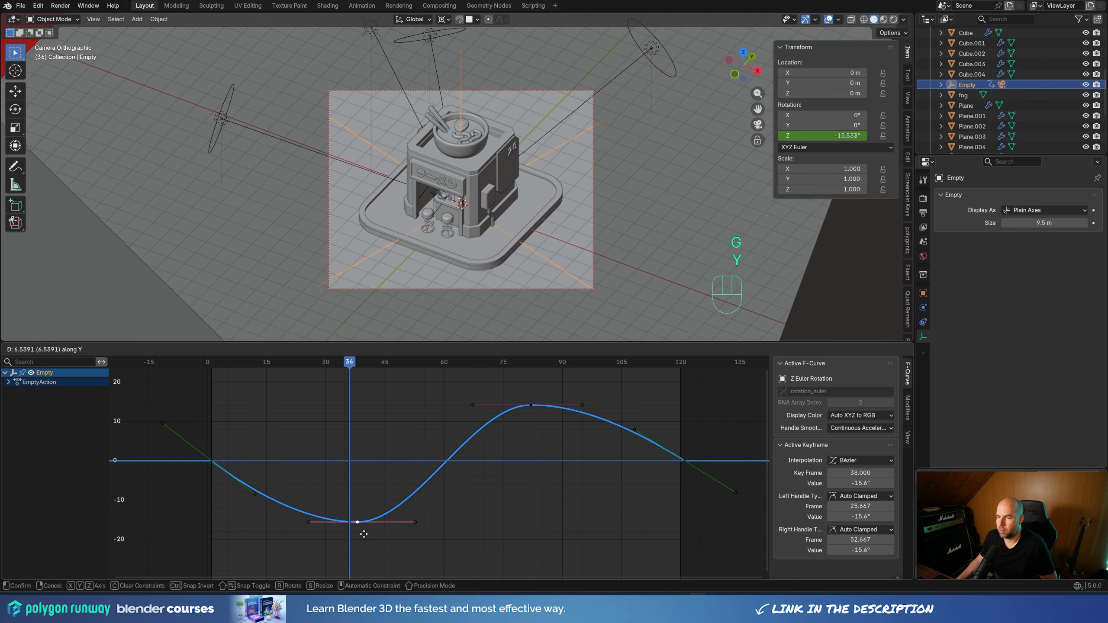
{"action": "left_click", "coordinate": [364, 536]}
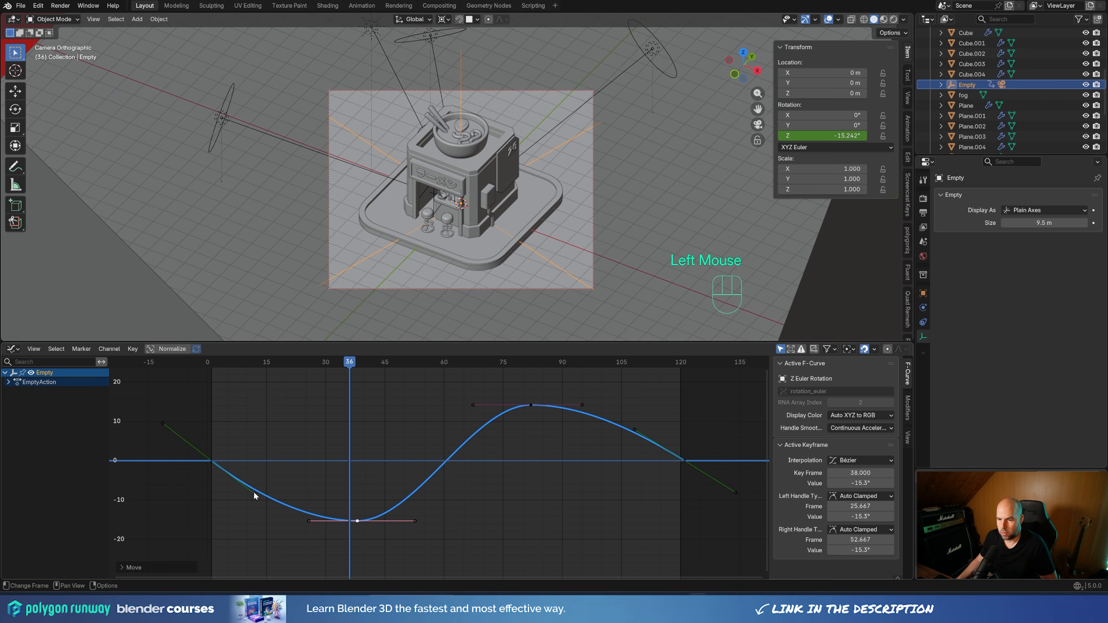
Move the curve's low keyframe to about frame 32 and its high keyframe to frame 88, keeping their values
{"action": "left_click", "coordinate": [257, 492]}
{"action": "left_click", "coordinate": [358, 520]}
{"action": "key", "text": "g"}
{"action": "key", "text": "x"}
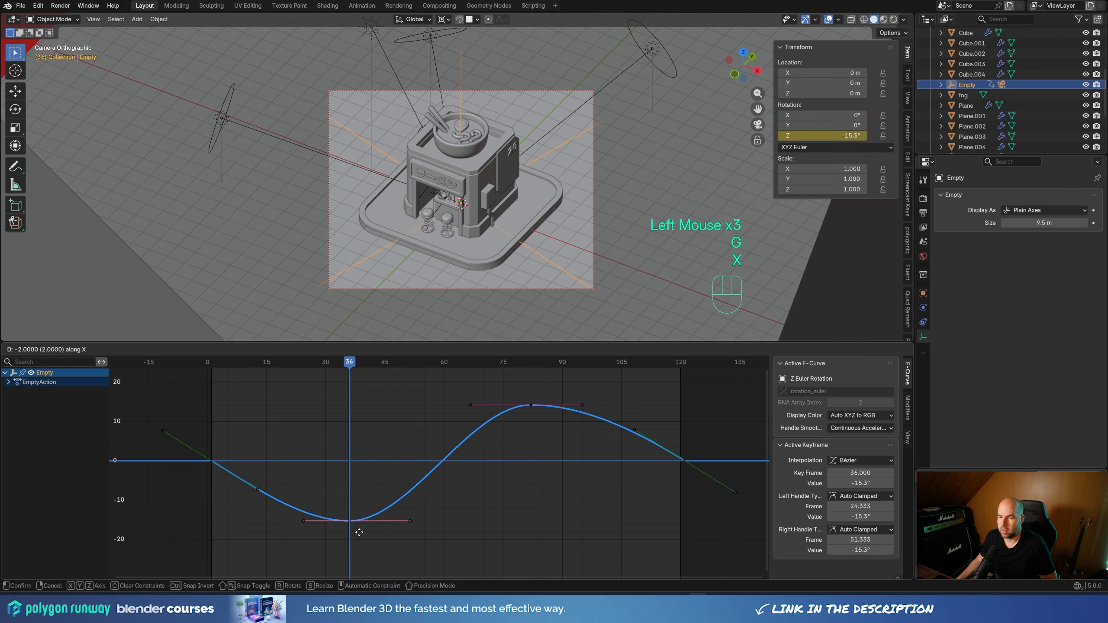
{"action": "left_click", "coordinate": [334, 525]}
{"action": "left_click", "coordinate": [534, 405]}
{"action": "key", "text": "g"}
{"action": "key", "text": "x"}
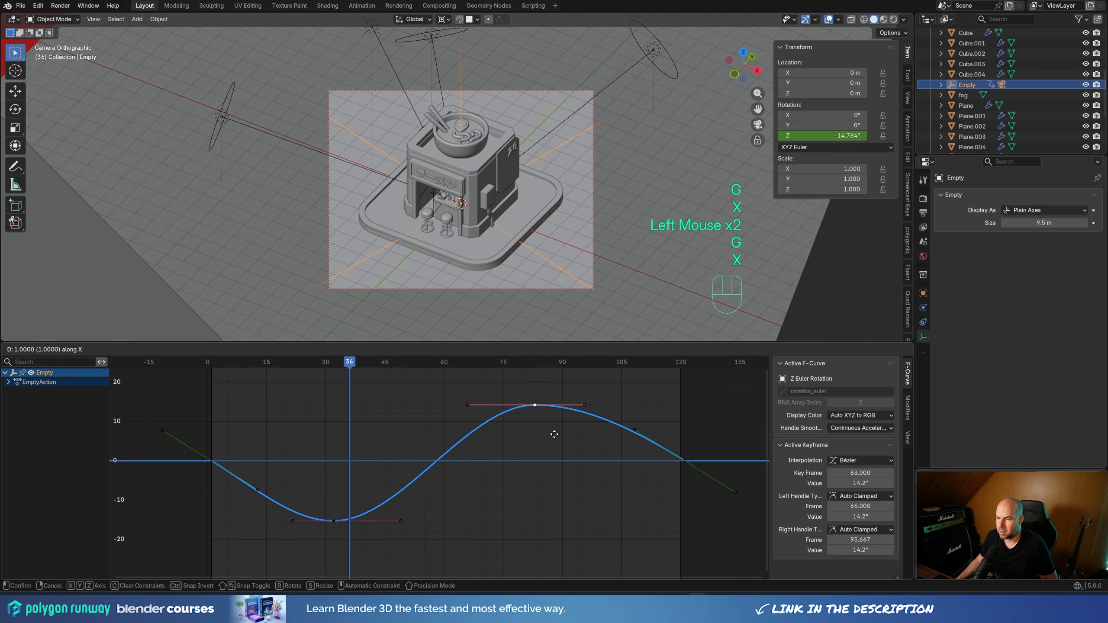
{"action": "left_click", "coordinate": [573, 426]}
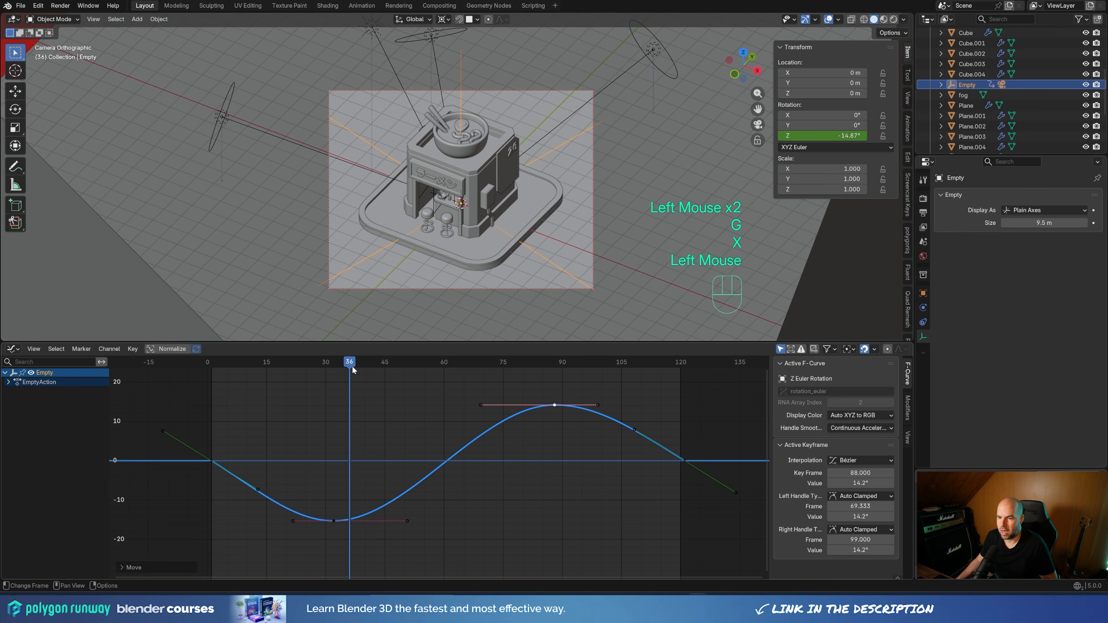
Play the animation from near its start in an enlarged 3D viewport to check the adjusted camera motion
{"action": "left_click", "coordinate": [215, 362]}
{"action": "key", "text": "space"}
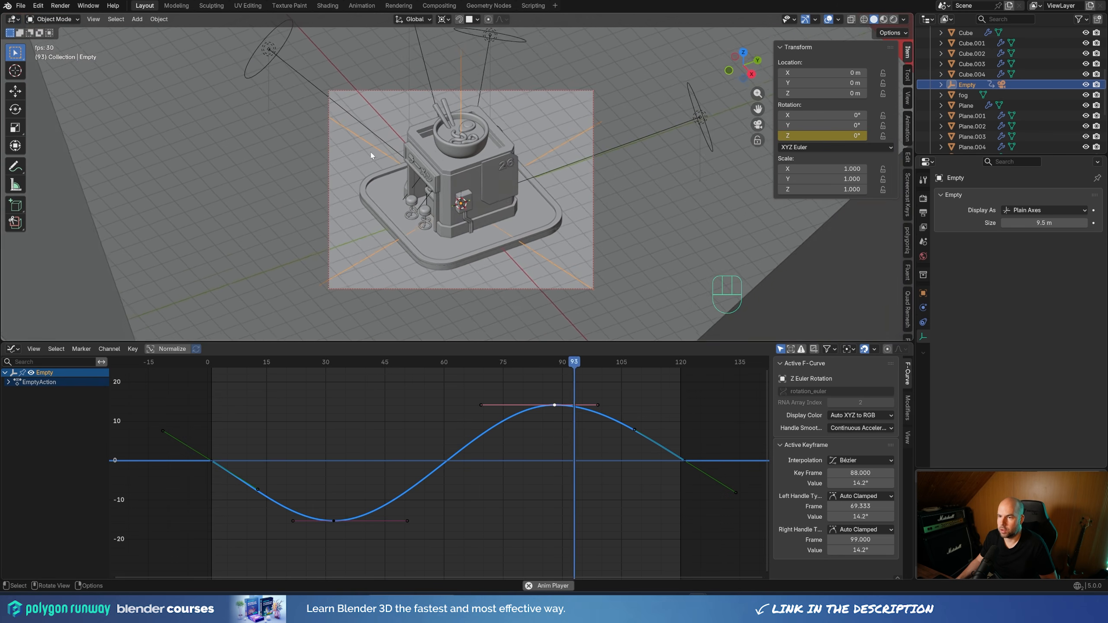
{"action": "scroll", "coordinate": [488, 332], "scroll_direction": "up", "scroll_amount": 1}
{"action": "left_click_drag", "start_coordinate": [487, 341], "coordinate": [488, 455]}
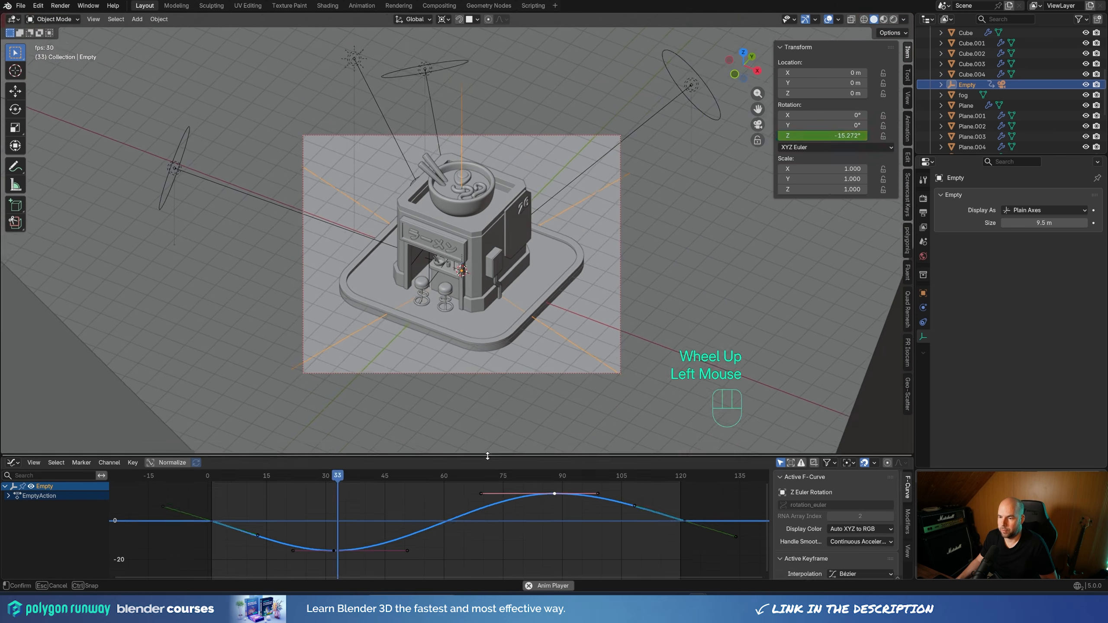
{"action": "key", "text": "space"}
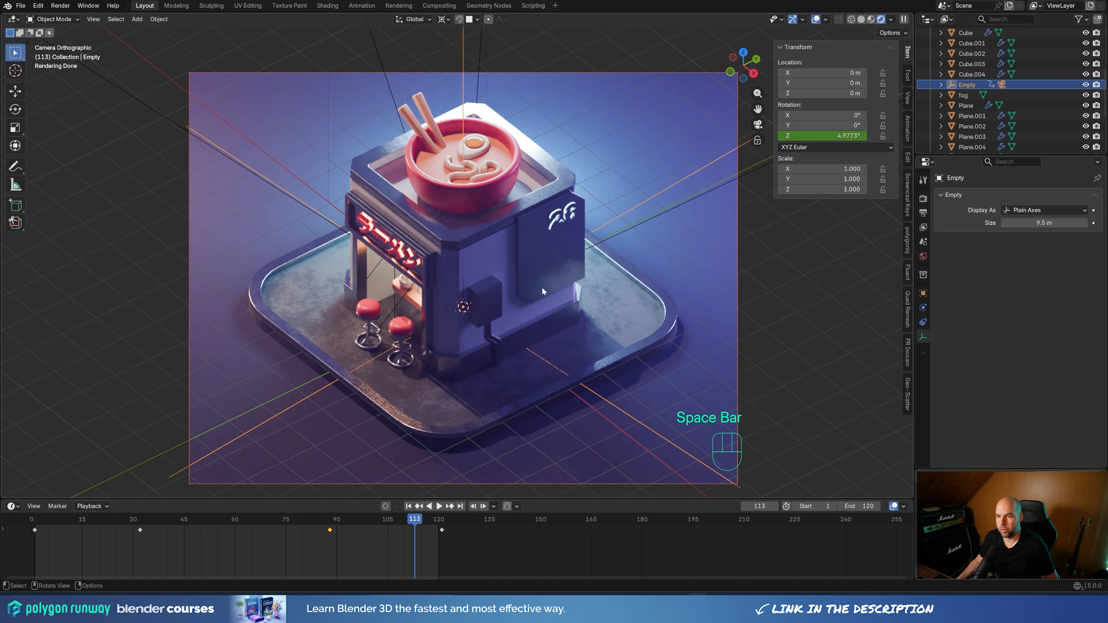
Set the scene's output media type to Video and its encoding container to MPEG-4
{"action": "left_click", "coordinate": [923, 212]}
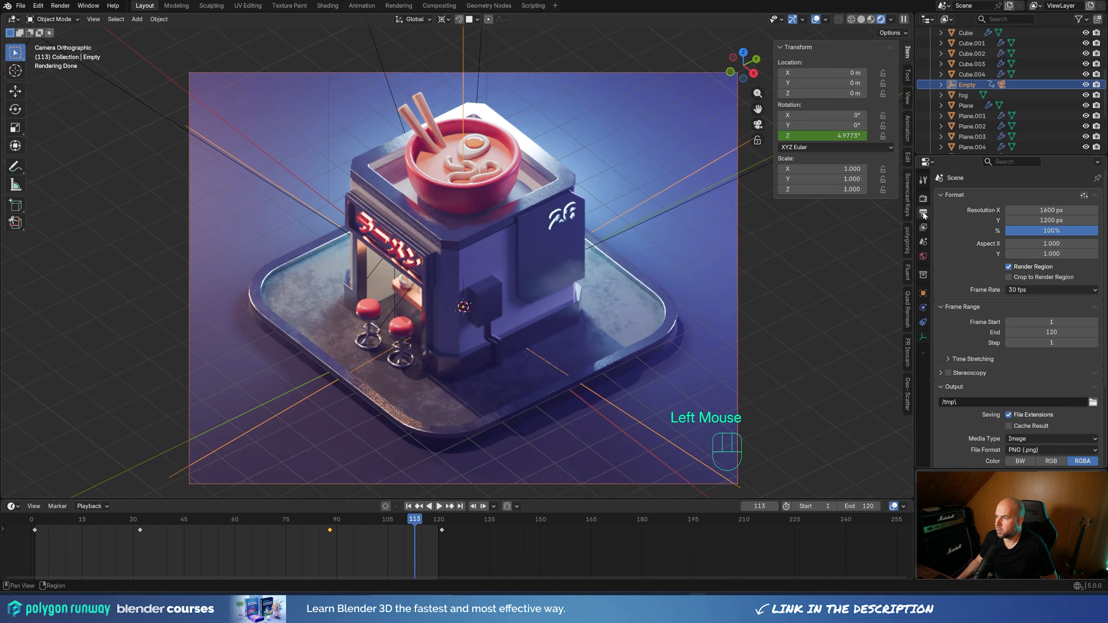
{"action": "scroll", "coordinate": [981, 367], "scroll_direction": "down", "scroll_amount": 2}
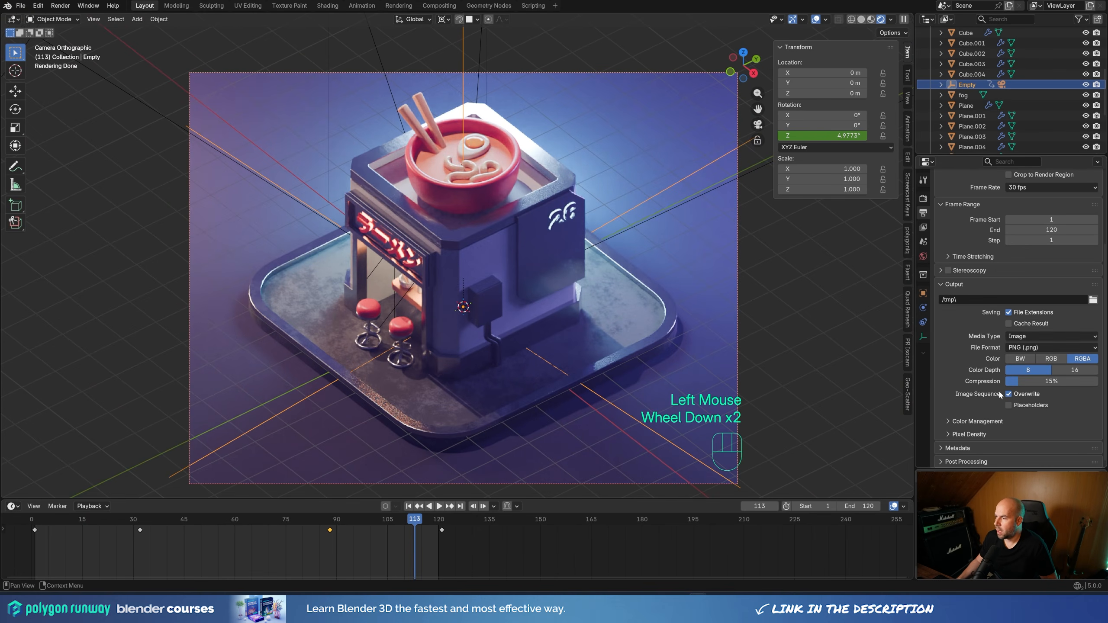
{"action": "left_click", "coordinate": [1030, 338]}
{"action": "left_click", "coordinate": [1022, 360]}
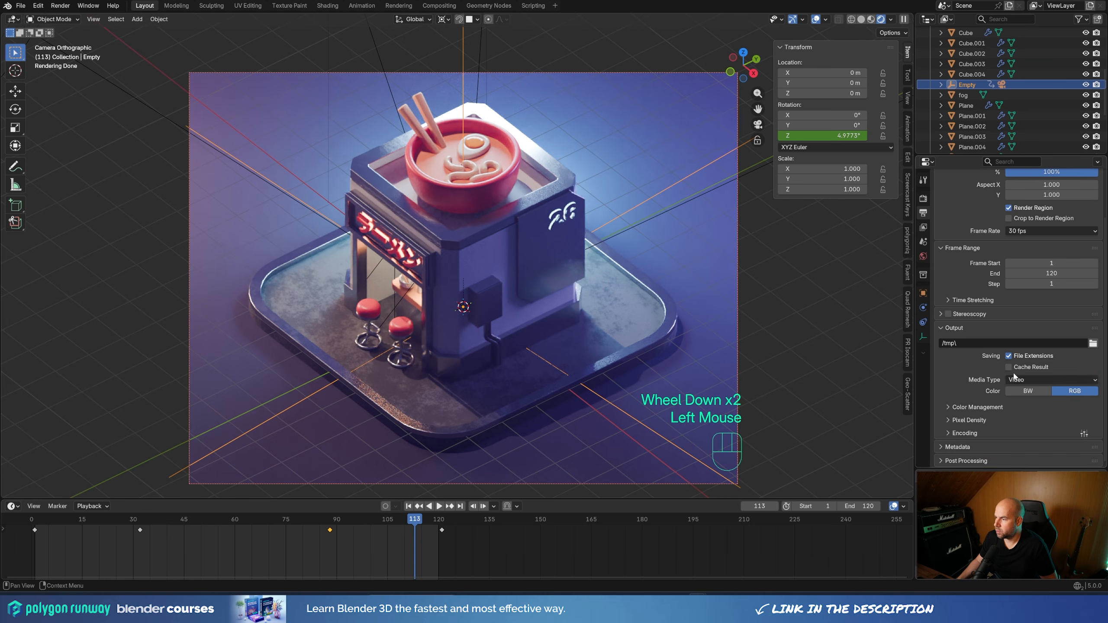
{"action": "left_click", "coordinate": [986, 433]}
{"action": "scroll", "coordinate": [1037, 363], "scroll_direction": "down", "scroll_amount": 2}
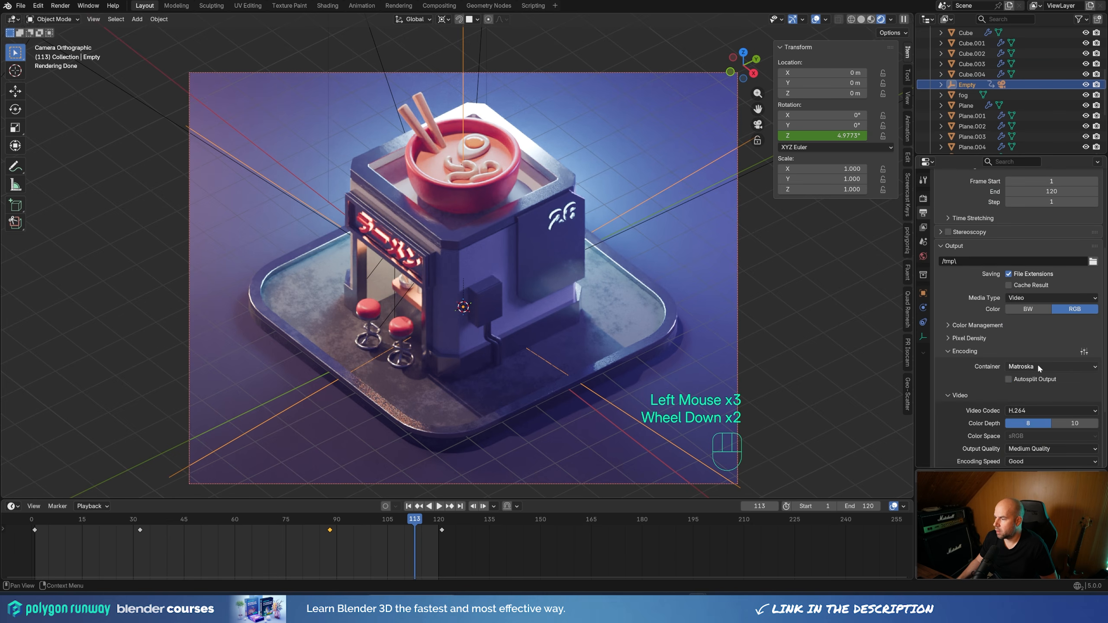
{"action": "left_click", "coordinate": [1037, 366]}
{"action": "left_click", "coordinate": [1033, 377]}
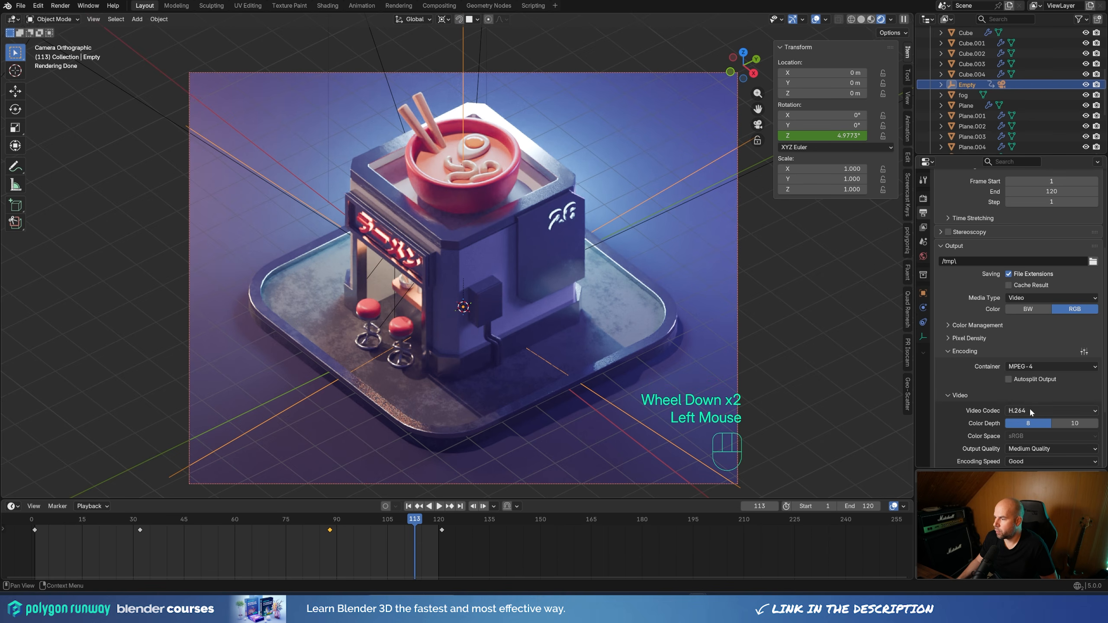
{"action": "left_click", "coordinate": [944, 351]}
Locate the output path setting and the Render Animation command
{"action": "scroll", "coordinate": [1003, 358], "scroll_direction": "up", "scroll_amount": 1}
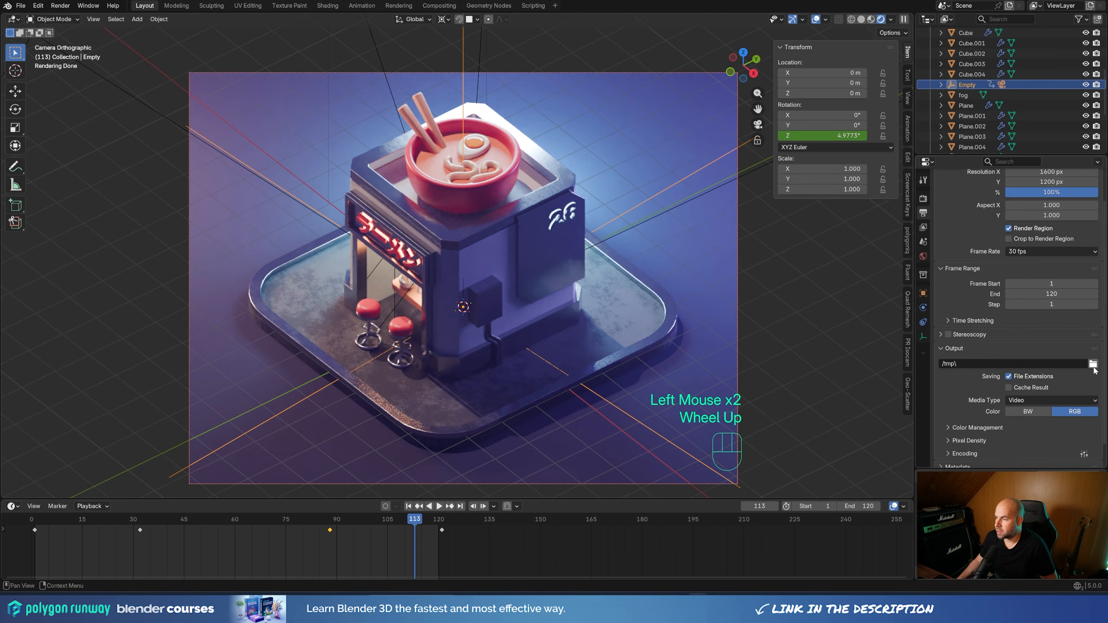
{"action": "left_click", "coordinate": [1003, 363]}
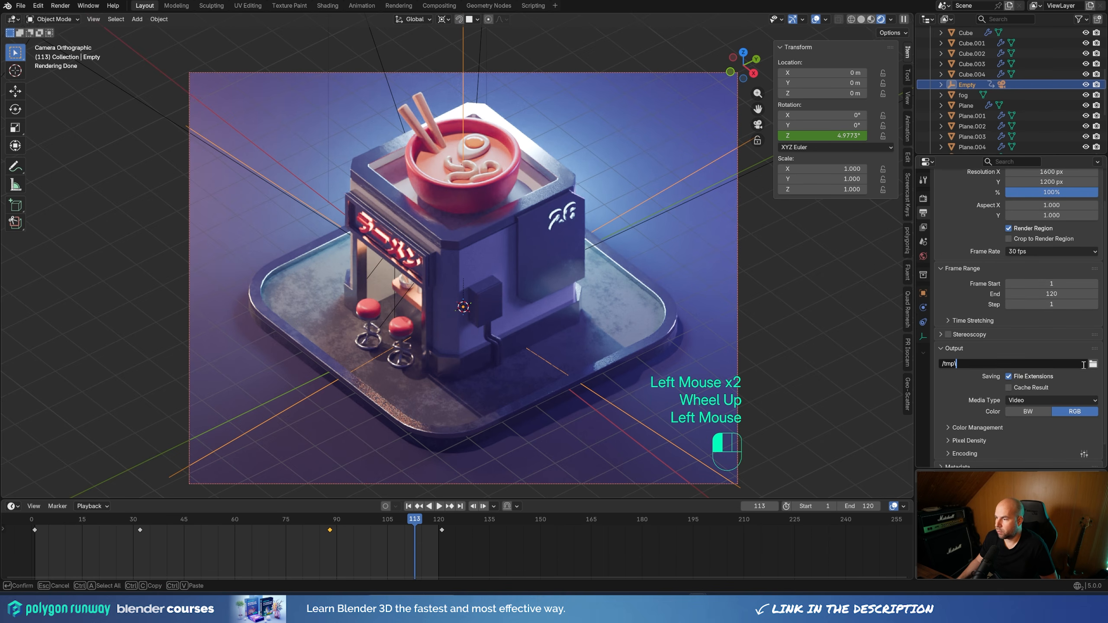
{"action": "left_click", "coordinate": [60, 5]}
{"action": "left_click", "coordinate": [60, 6]}
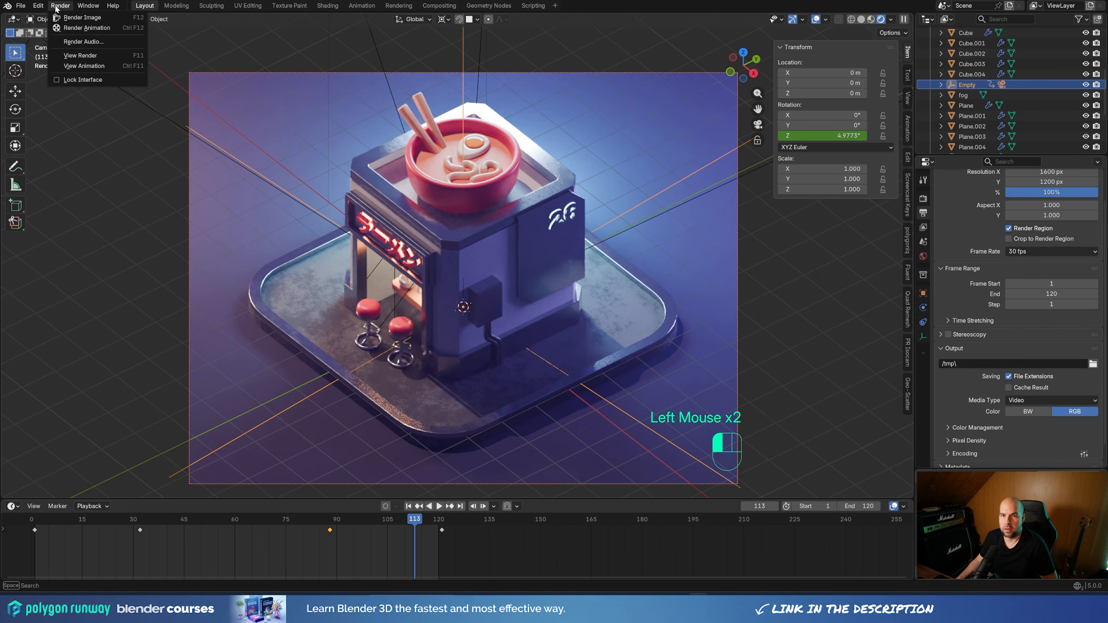
{"action": "left_click", "coordinate": [90, 30]}
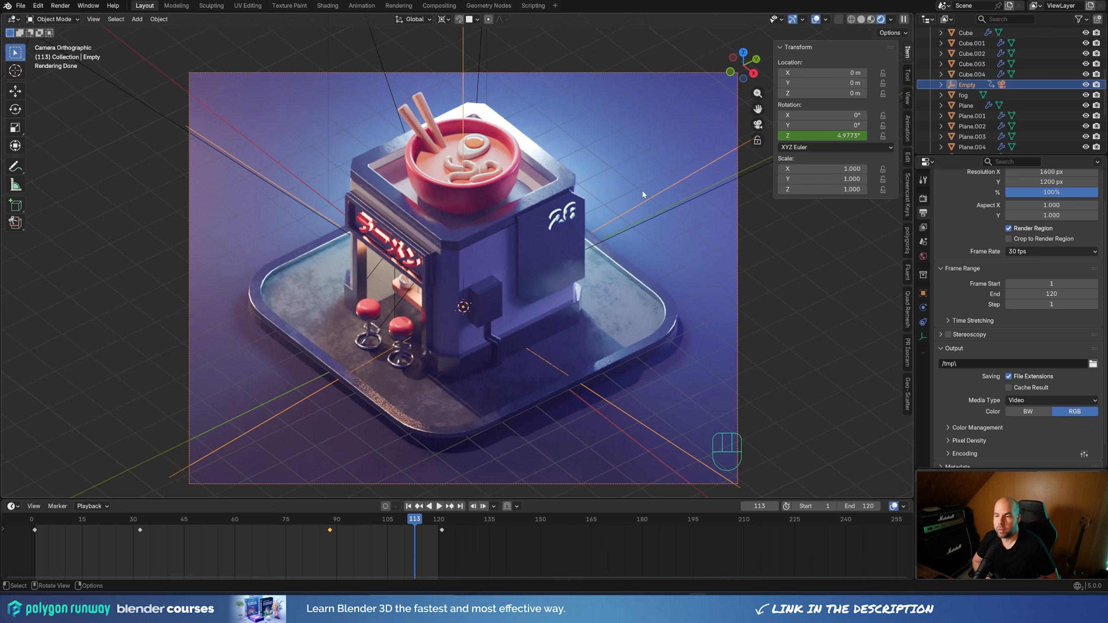
Return the animation to frame 0 and render a still image in the Rendering workspace
{"action": "left_click_drag", "start_coordinate": [396, 524], "coordinate": [32, 519]}
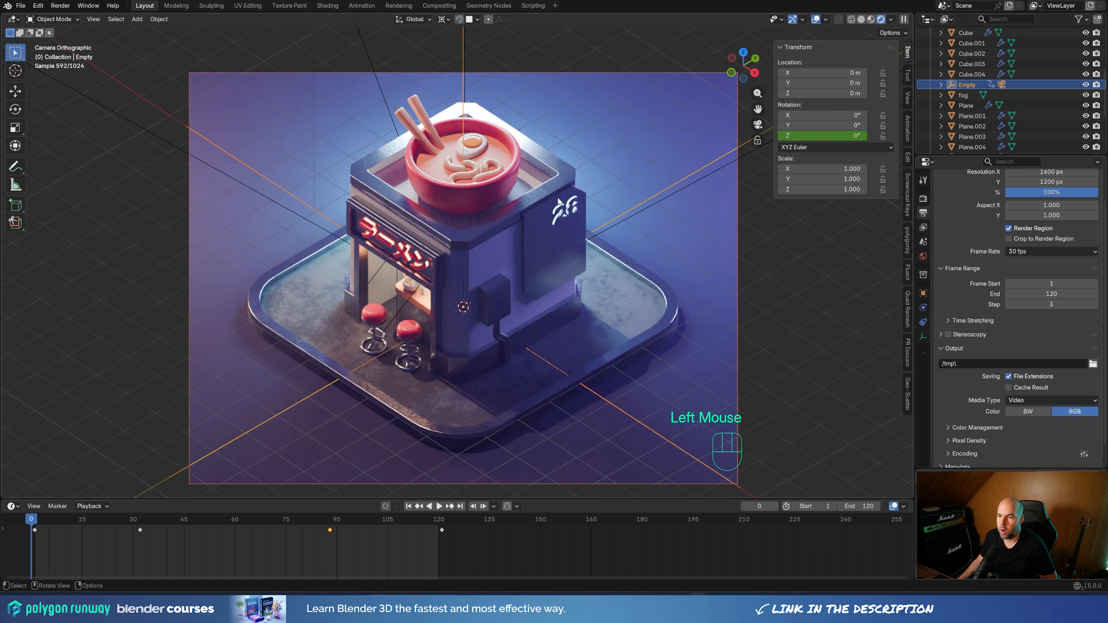
{"action": "left_click", "coordinate": [398, 5]}
{"action": "left_click", "coordinate": [60, 5]}
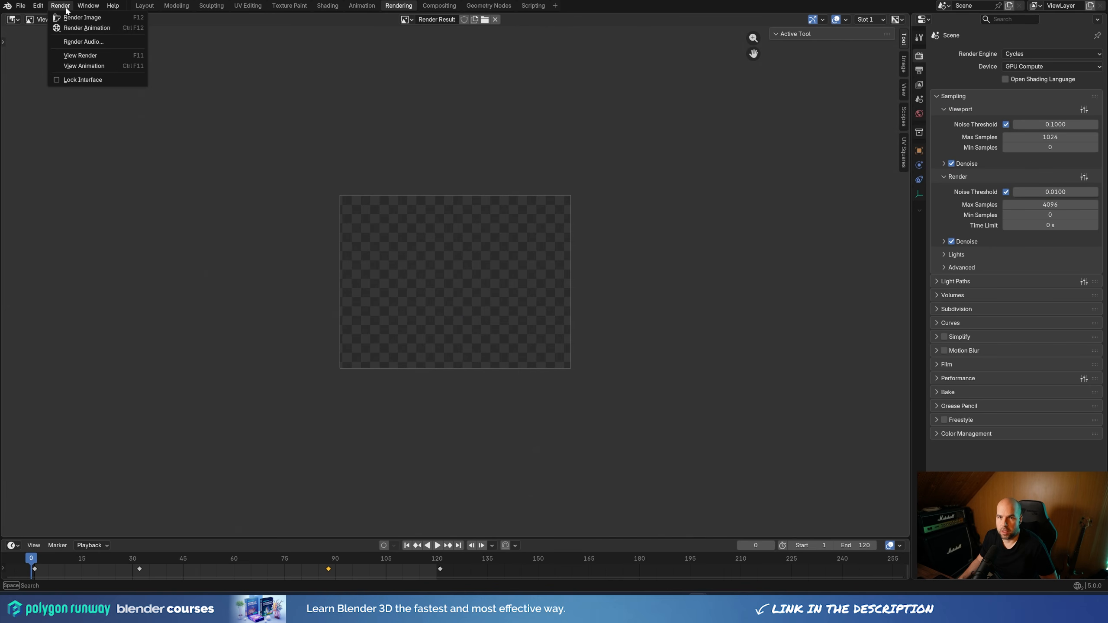
{"action": "left_click", "coordinate": [88, 18]}
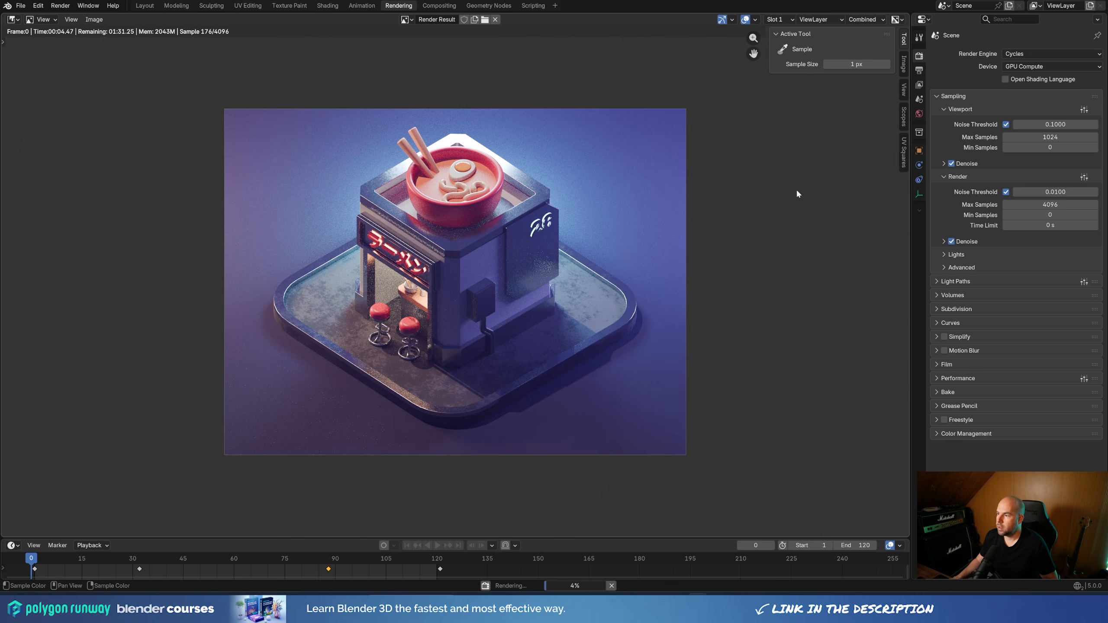
Try final render max samples of 1024 and 128
{"action": "left_click", "coordinate": [1063, 208]}
{"action": "type", "text": "1024"}
{"action": "key", "text": "Return"}
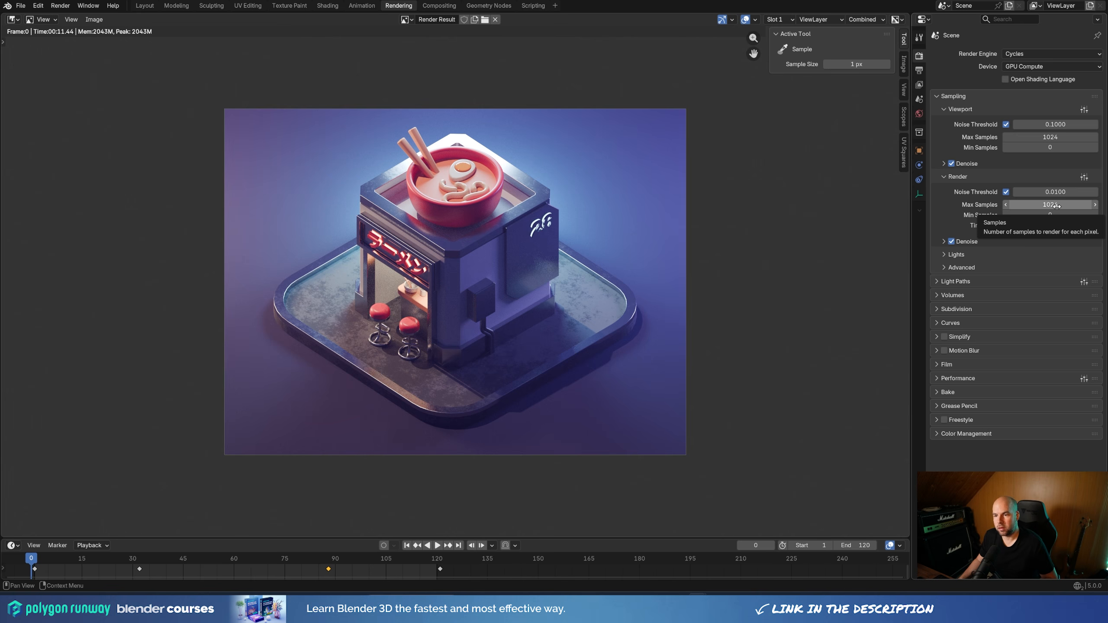
{"action": "left_click", "coordinate": [1056, 206]}
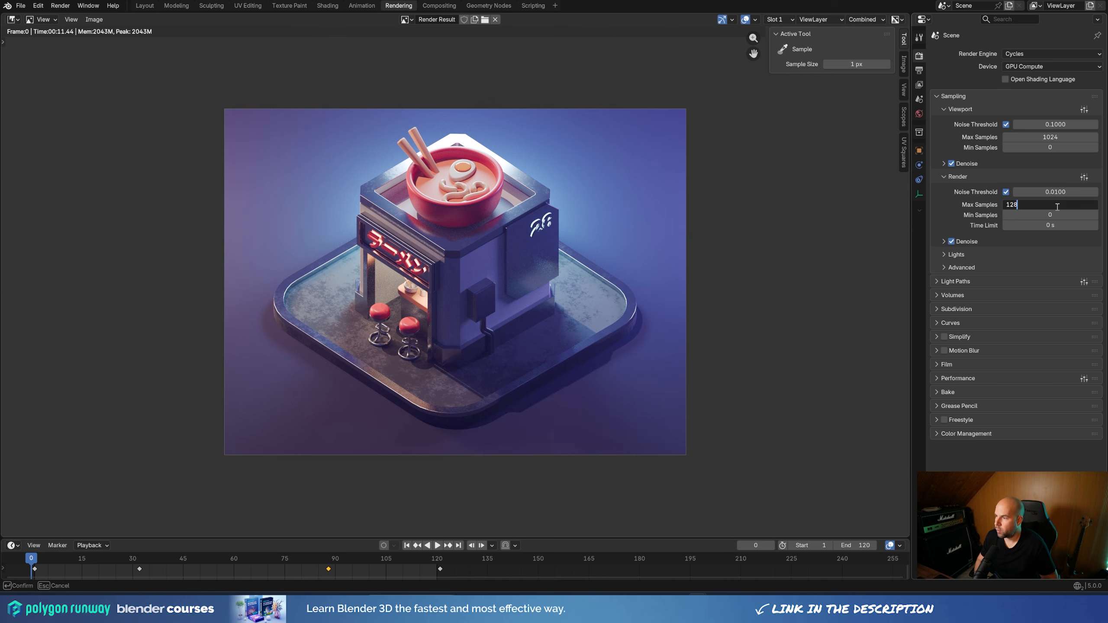
{"action": "key", "text": "Return"}
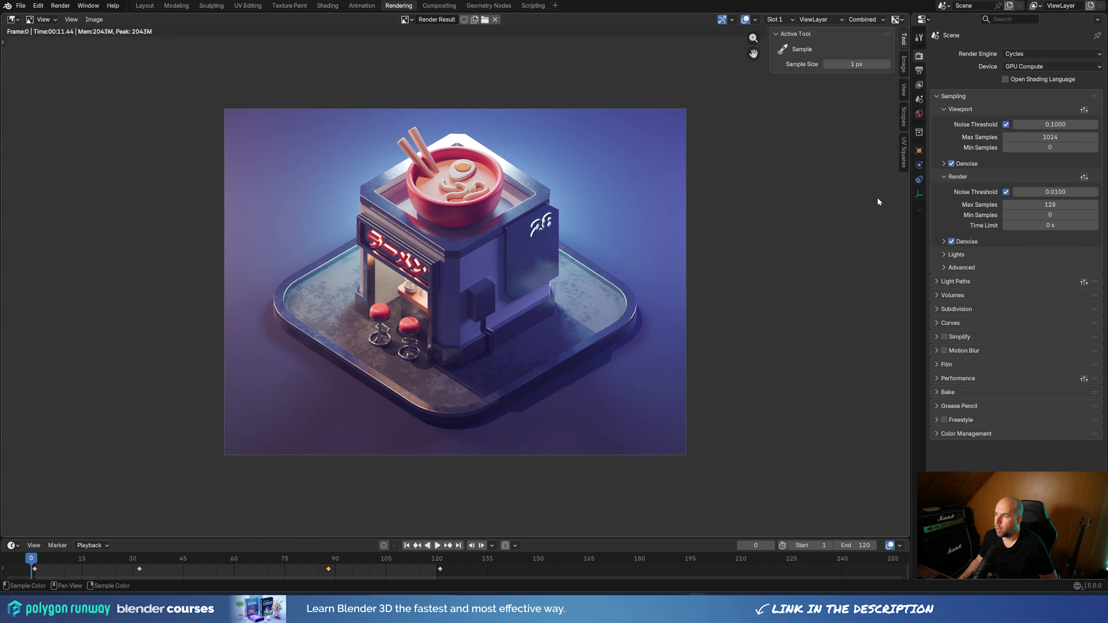
Set the final render's max samples to 256 and inspect the rendered image up close
{"action": "left_click", "coordinate": [1074, 206]}
{"action": "type", "text": "256"}
{"action": "key", "text": "Return"}
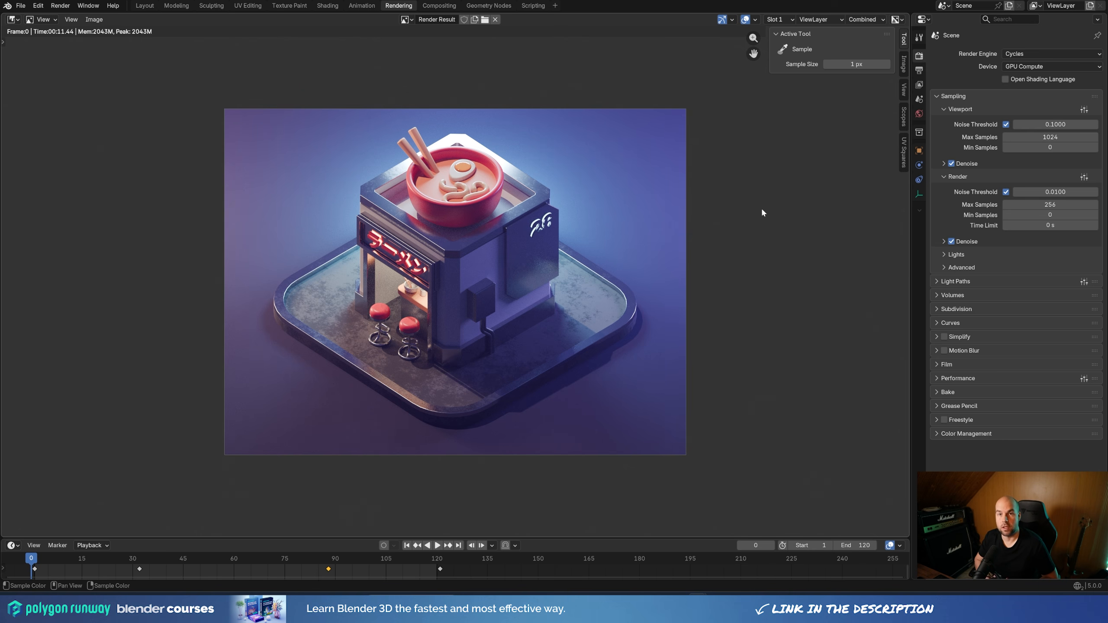
{"action": "scroll", "coordinate": [761, 212], "scroll_direction": "up", "scroll_amount": 1}
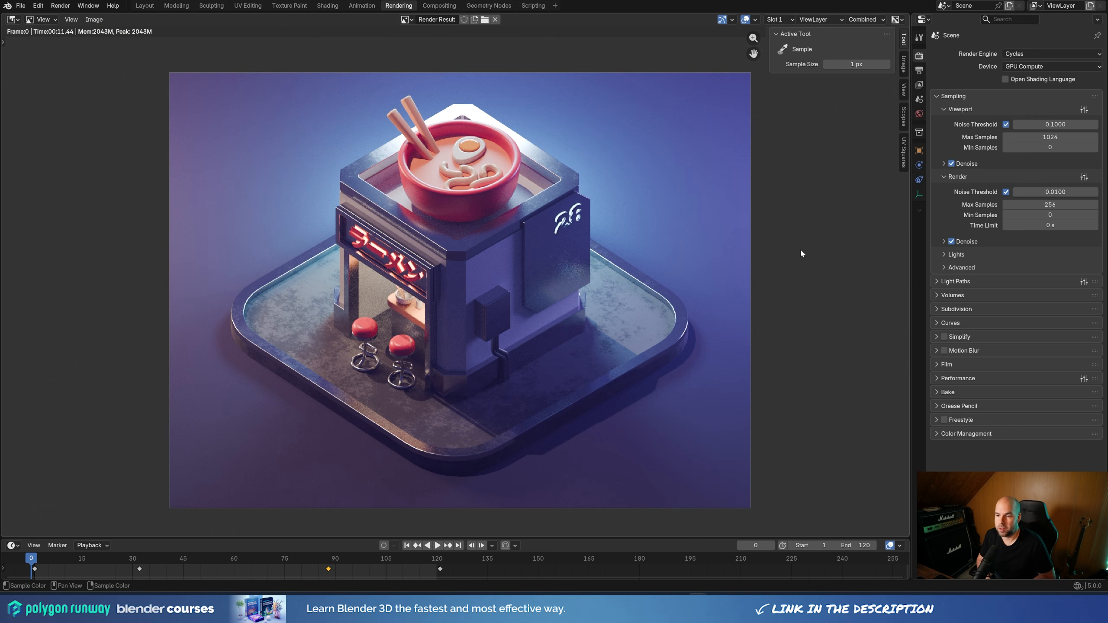